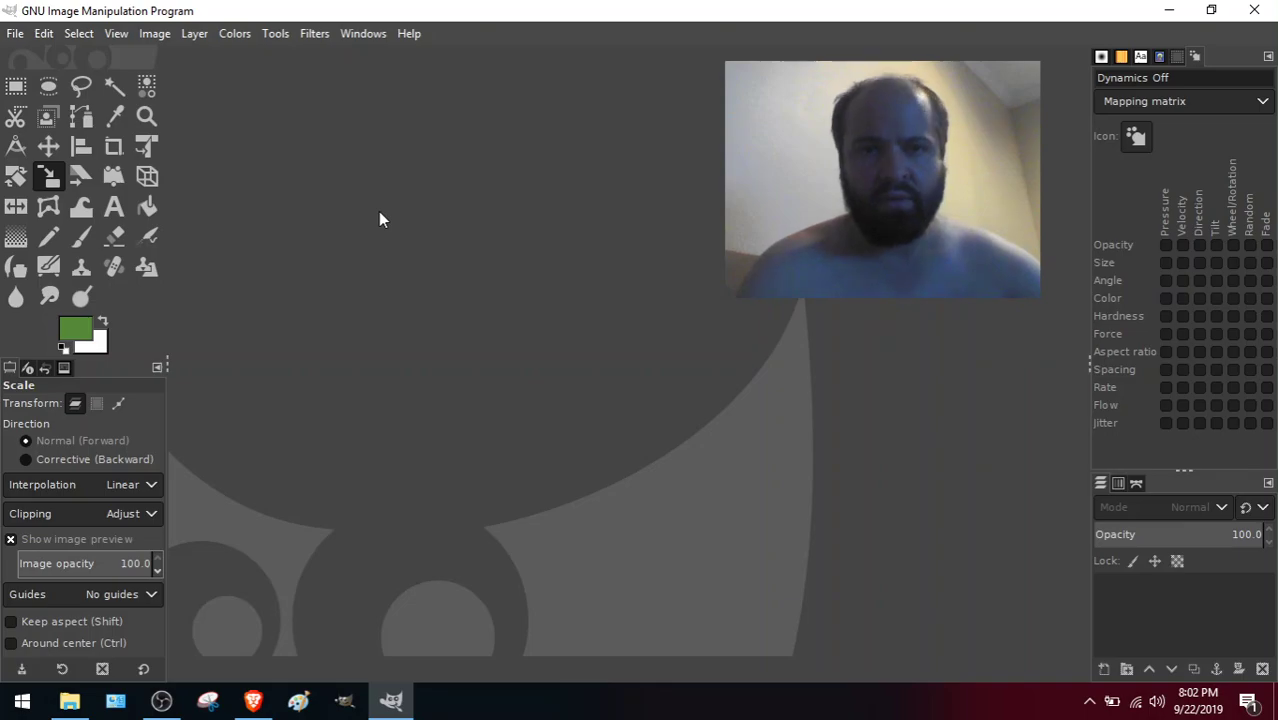
Open the recently used image rarepepe2.xcf.
click(15, 33)
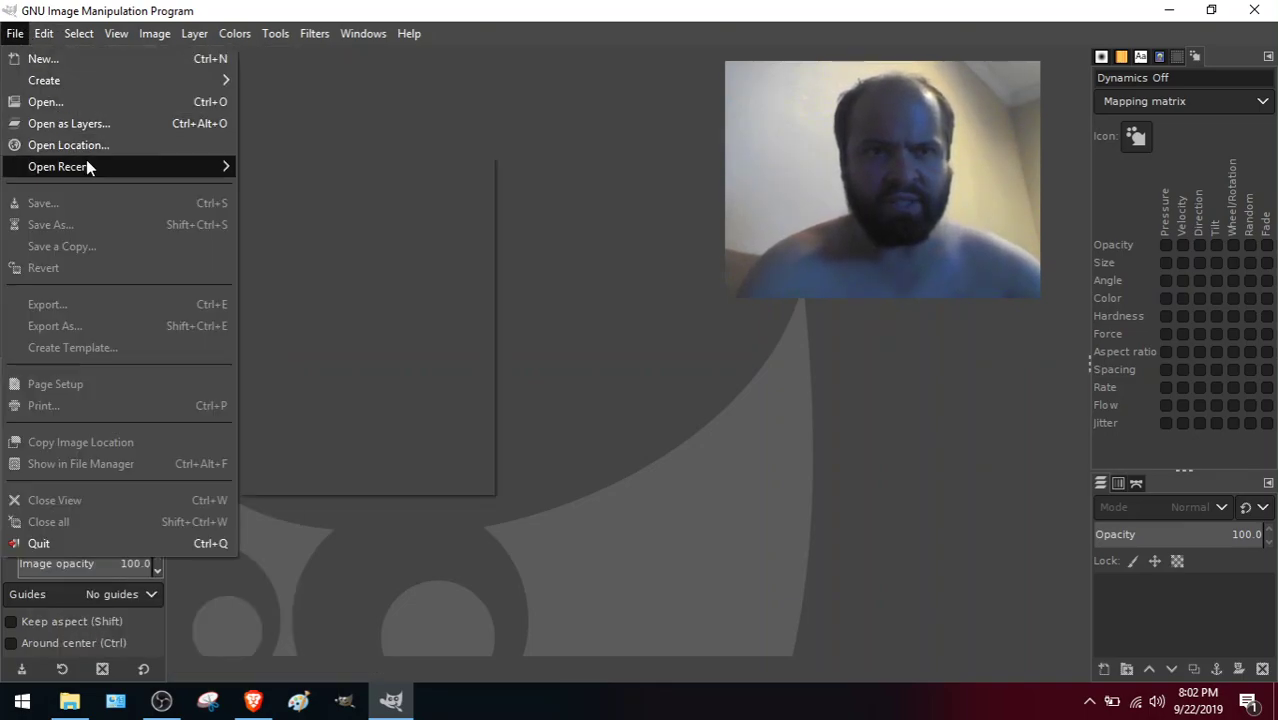
mouse_move(86, 164)
mouse_move(363, 170)
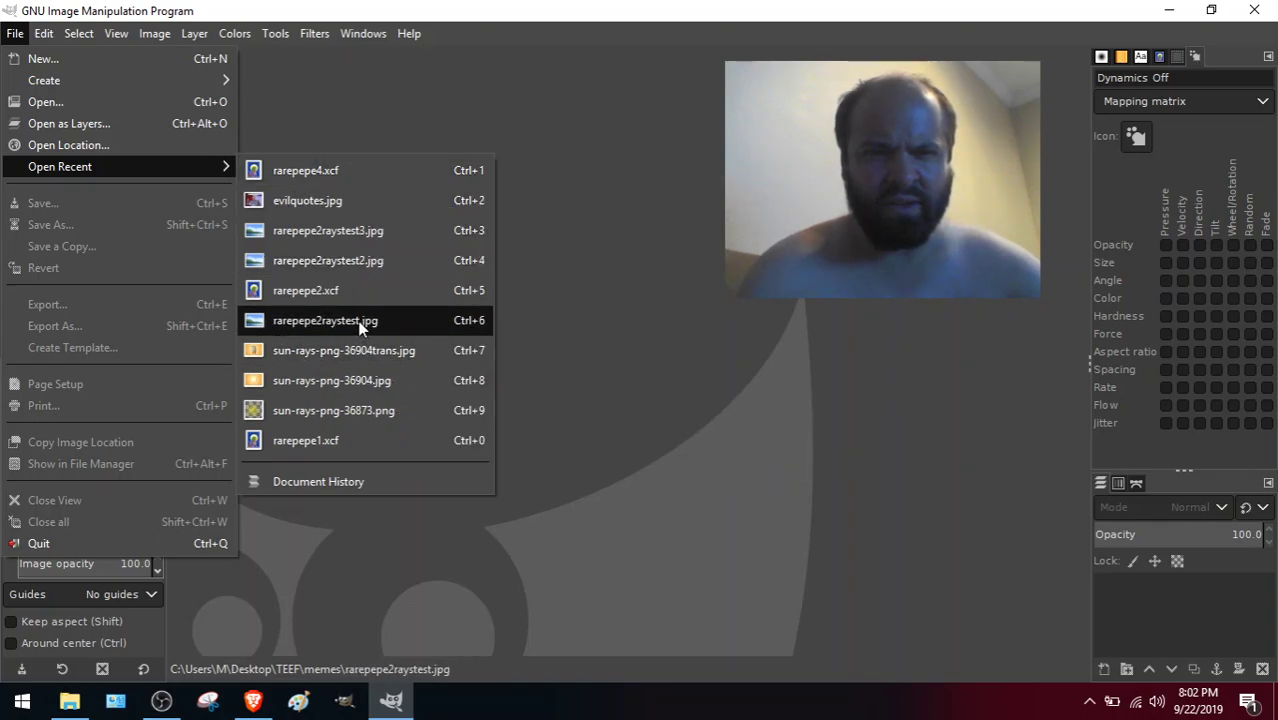
mouse_move(339, 286)
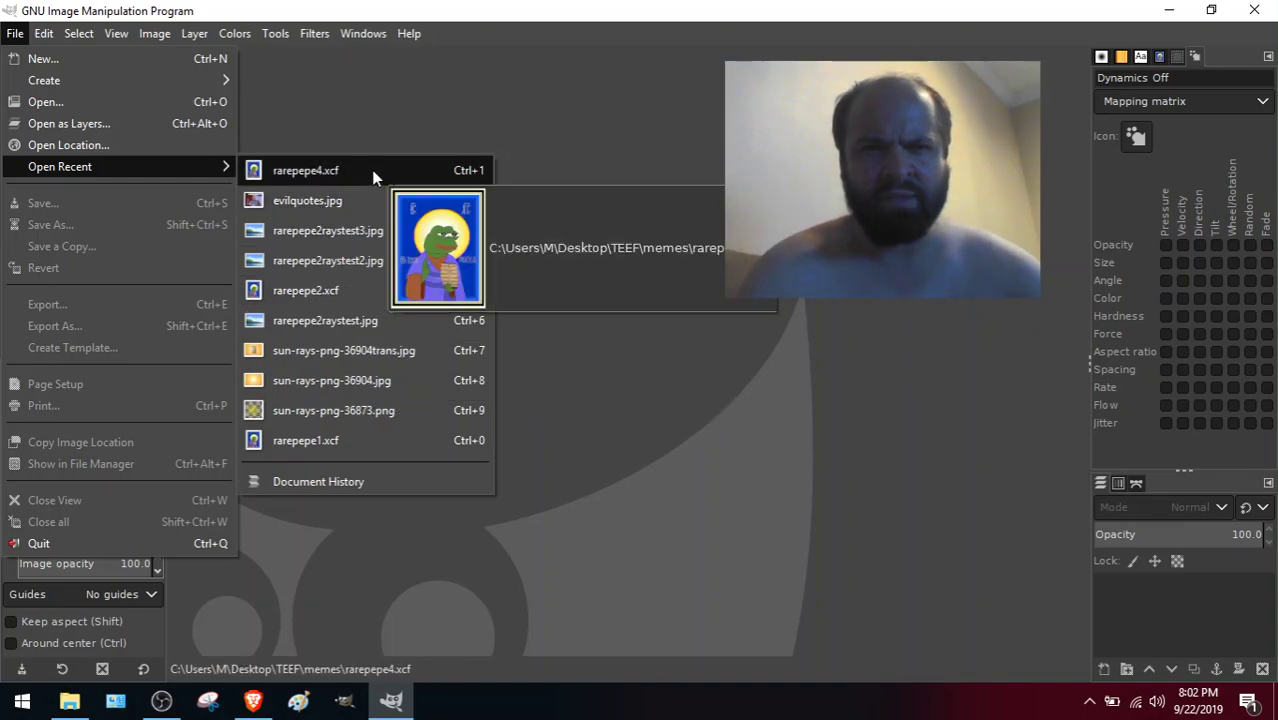
click(339, 291)
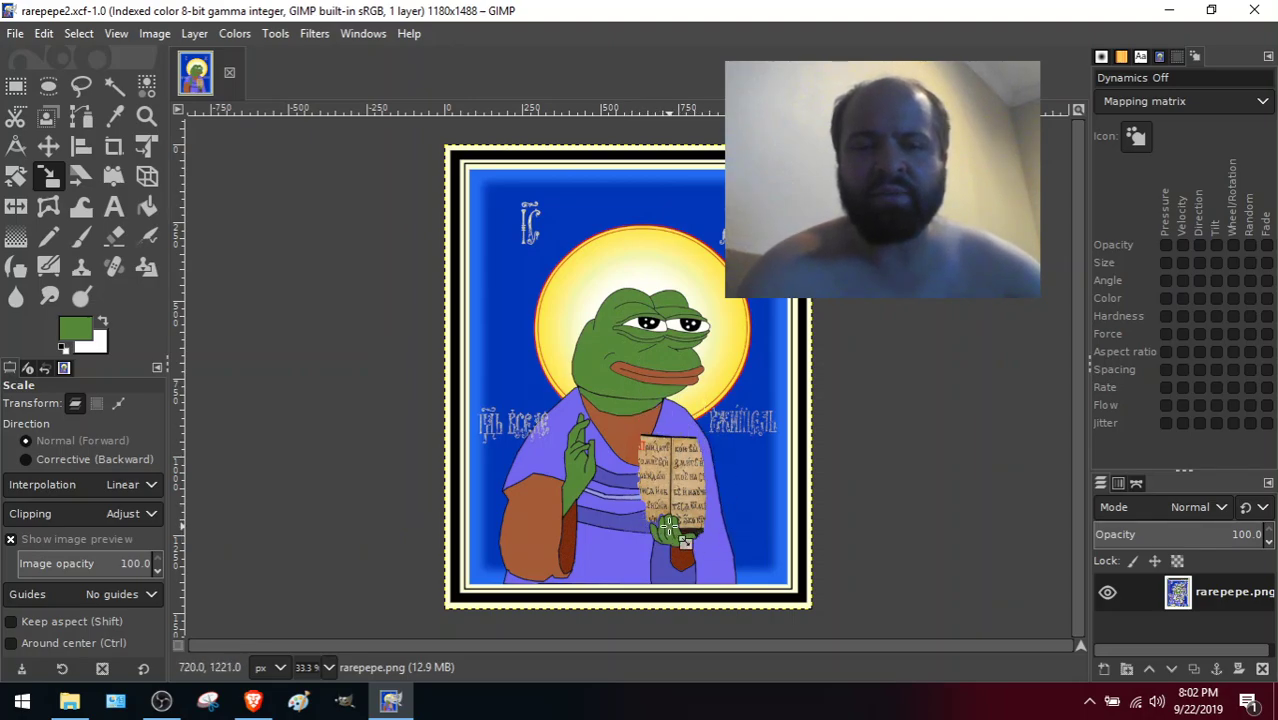
Switch to File Explorer, view the finished image "rarepepe3 - Copy" from the memes folder in Paint, and close it.
click(76, 702)
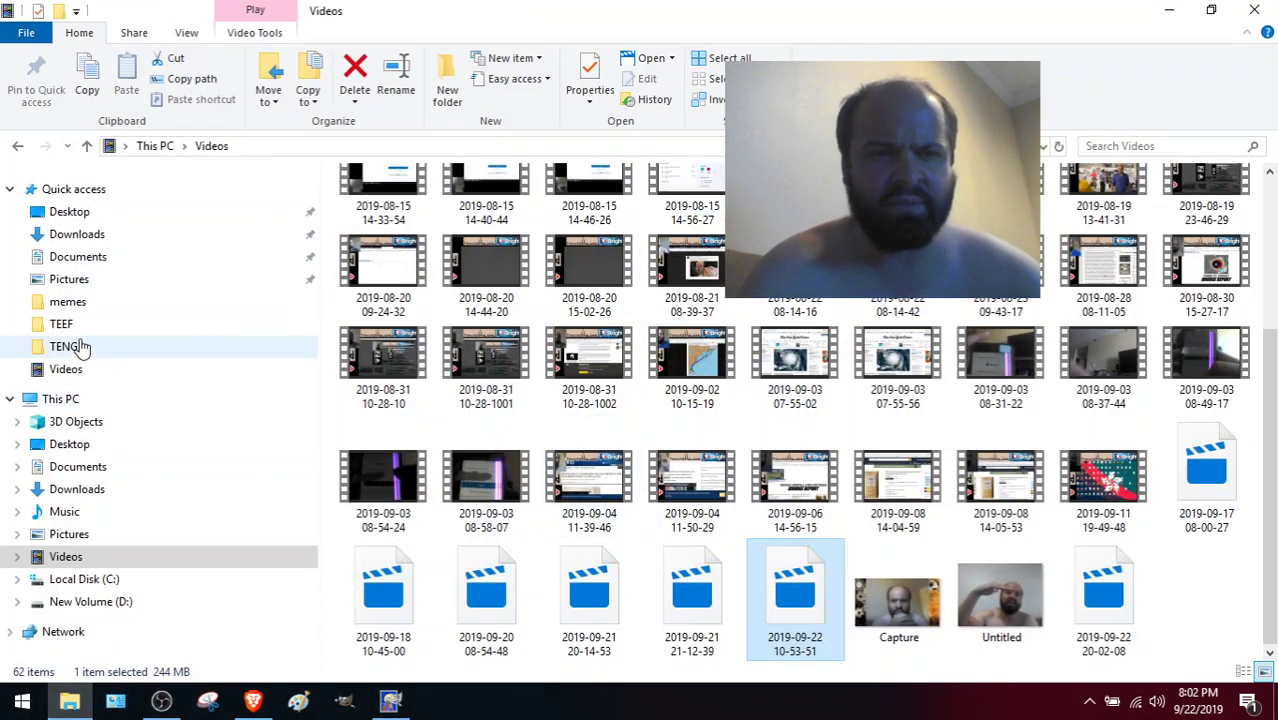
click(68, 303)
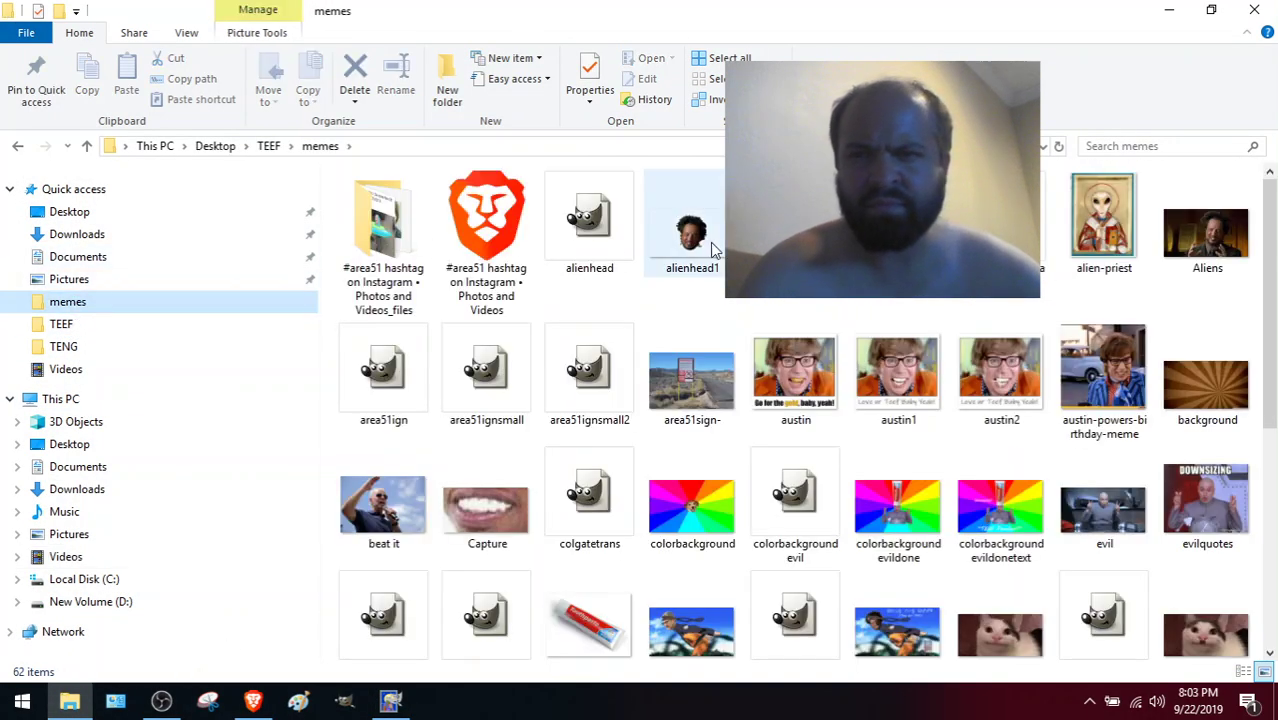
drag(1275, 210, 1275, 333)
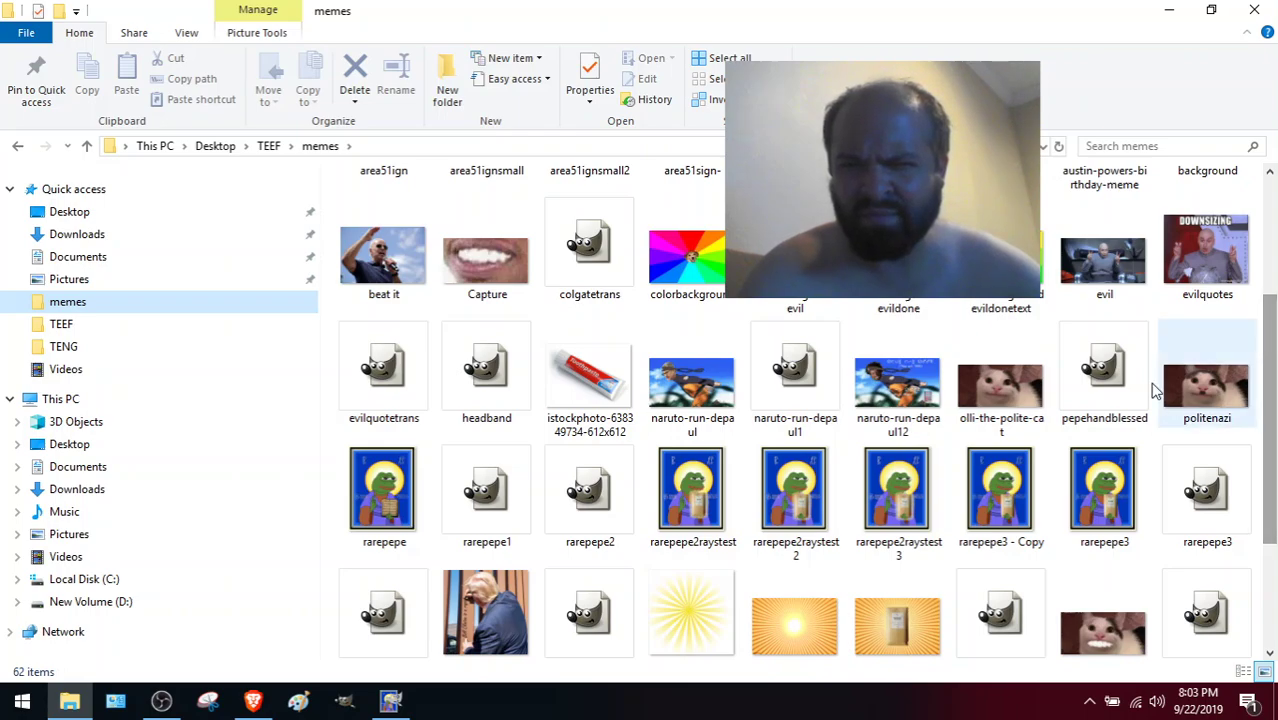
double_click(1000, 495)
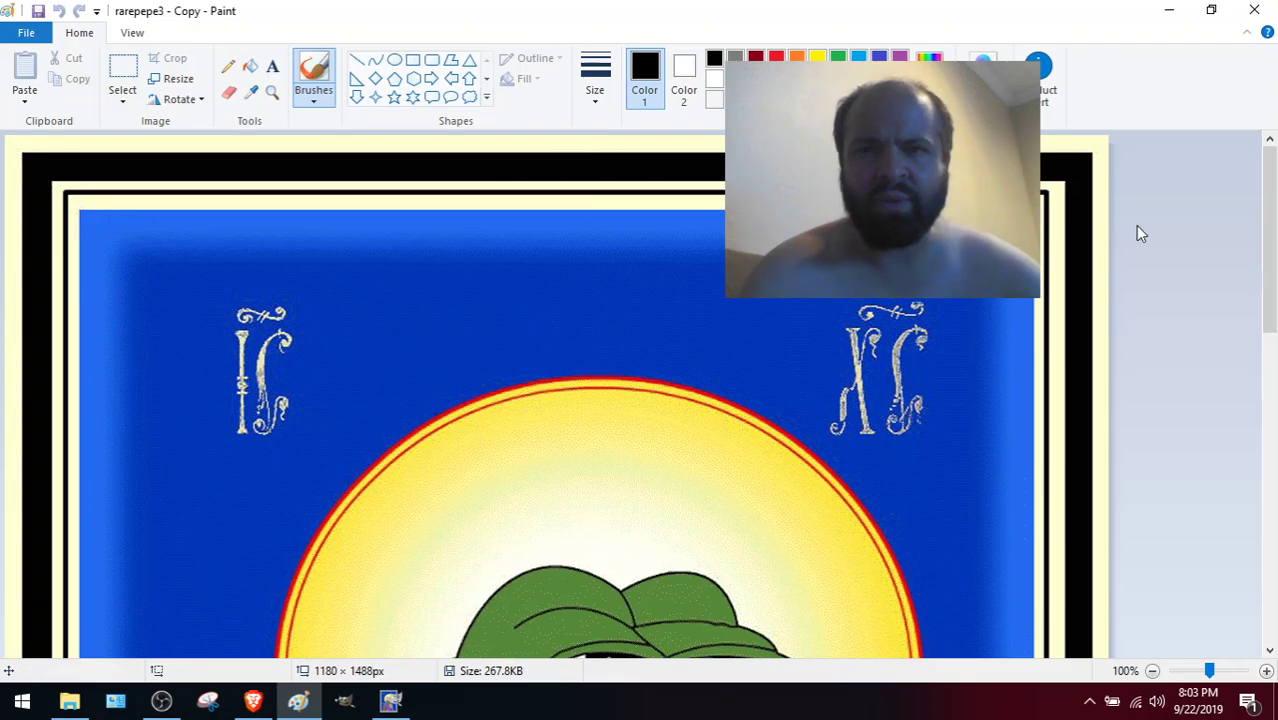
mouse_move(1272, 178)
mouse_down()
mouse_move(1273, 457)
mouse_move(1240, 248)
mouse_move(1272, 436)
mouse_move(1270, 262)
mouse_up()
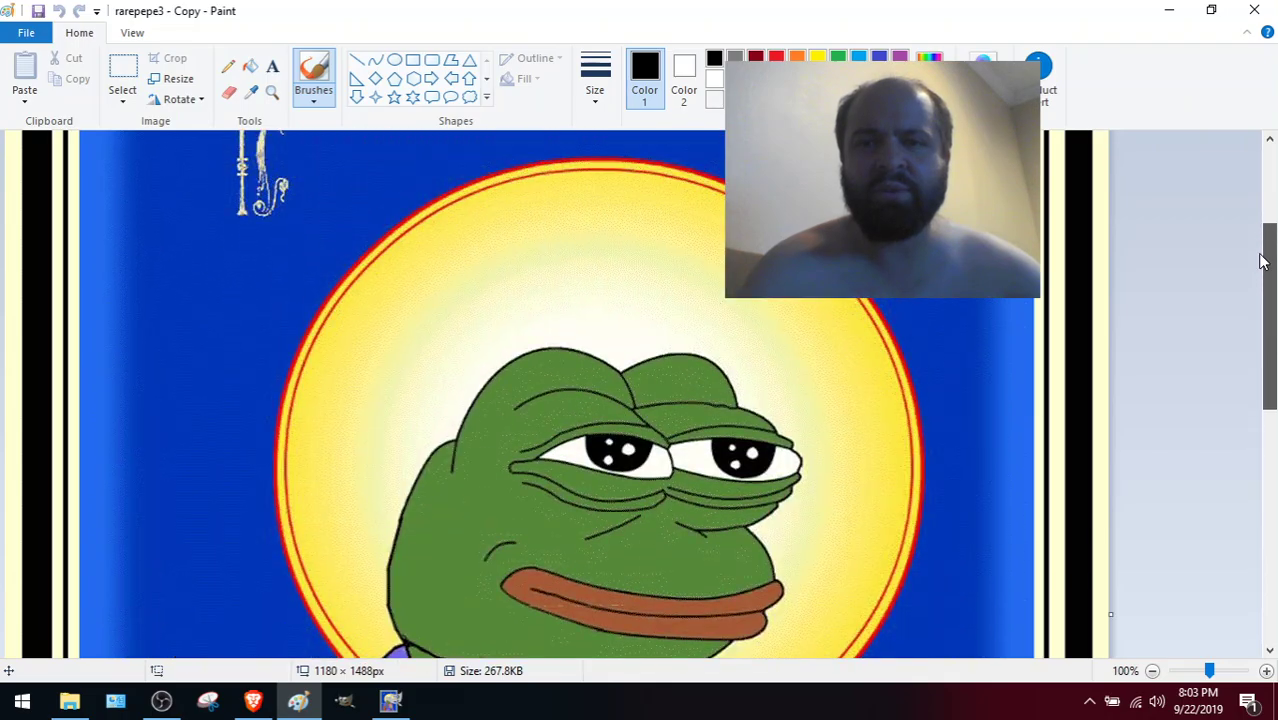
click(1257, 10)
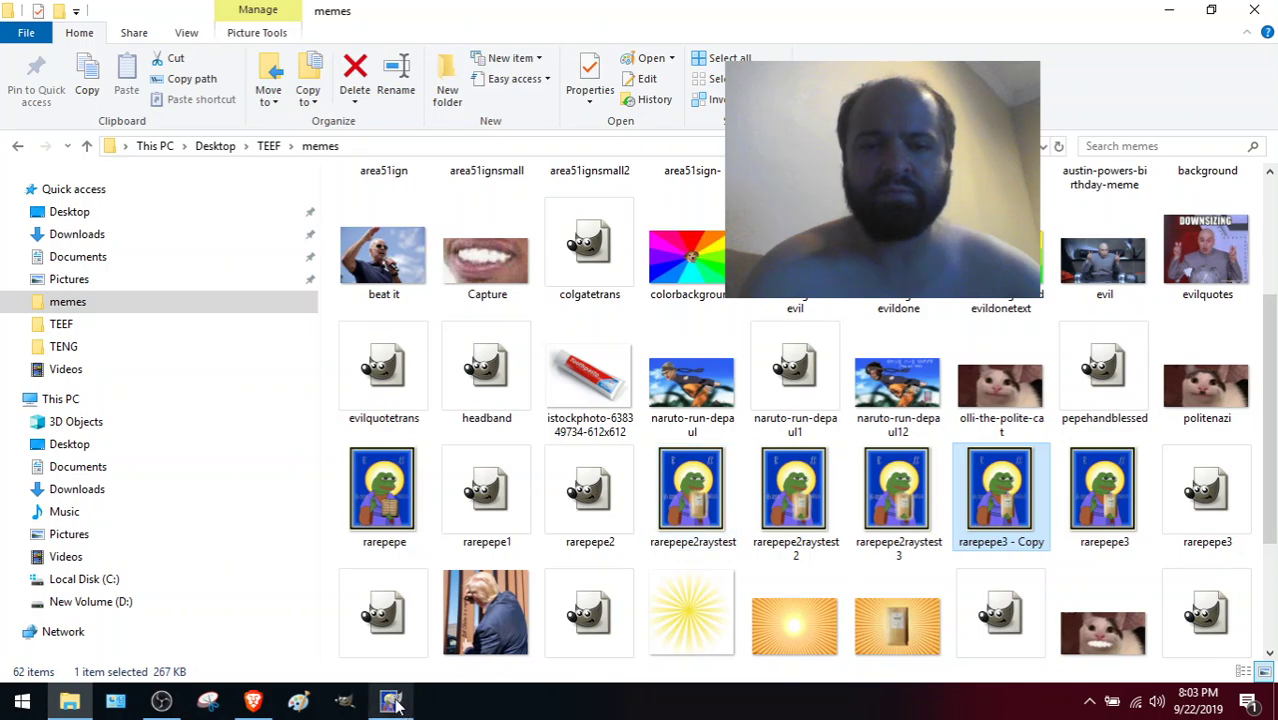
Return to GIMP and examine the frog's hands and book in the rarepepe2 image at 50% zoom.
click(393, 703)
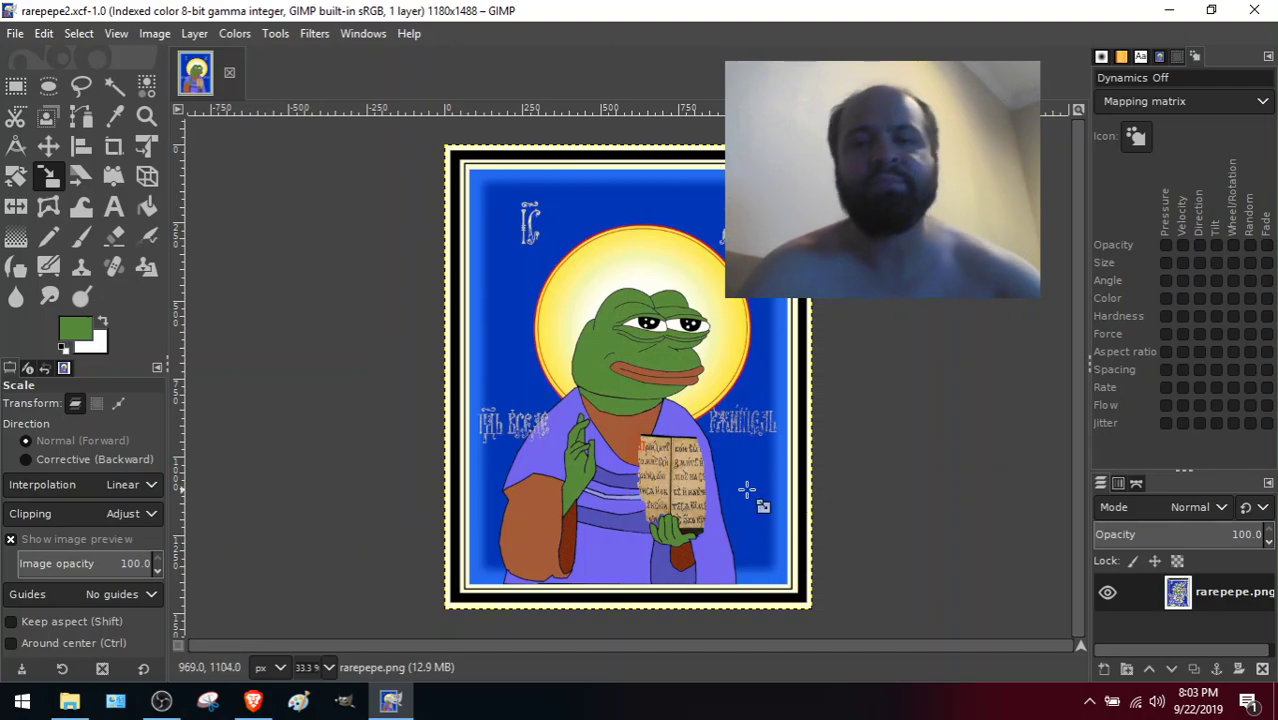
key(minus)
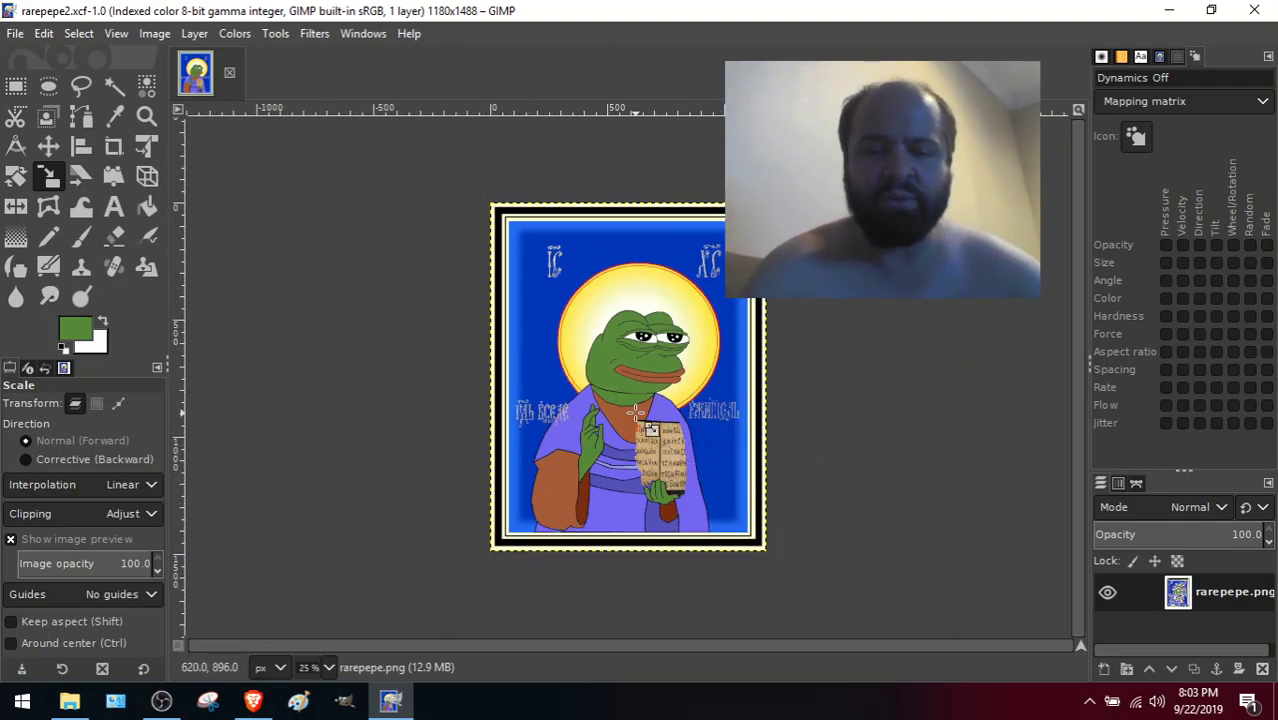
key(plus)
key(plus)
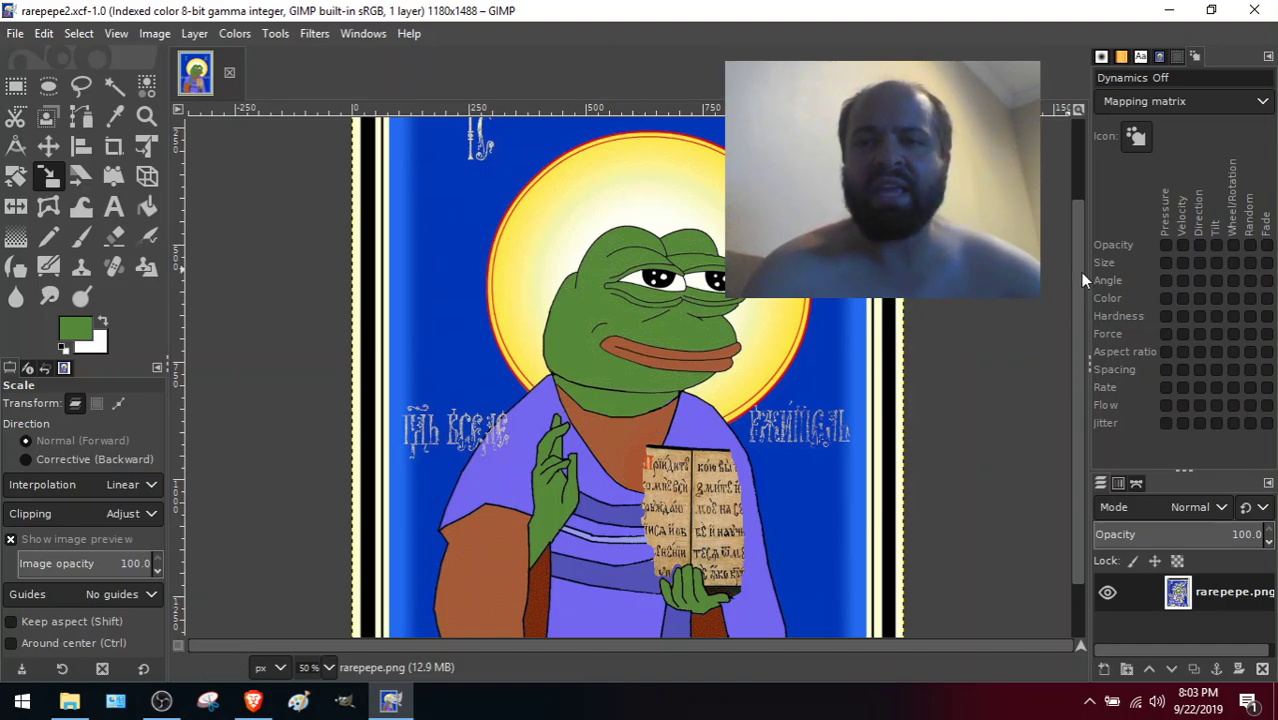
drag(1080, 272, 1080, 312)
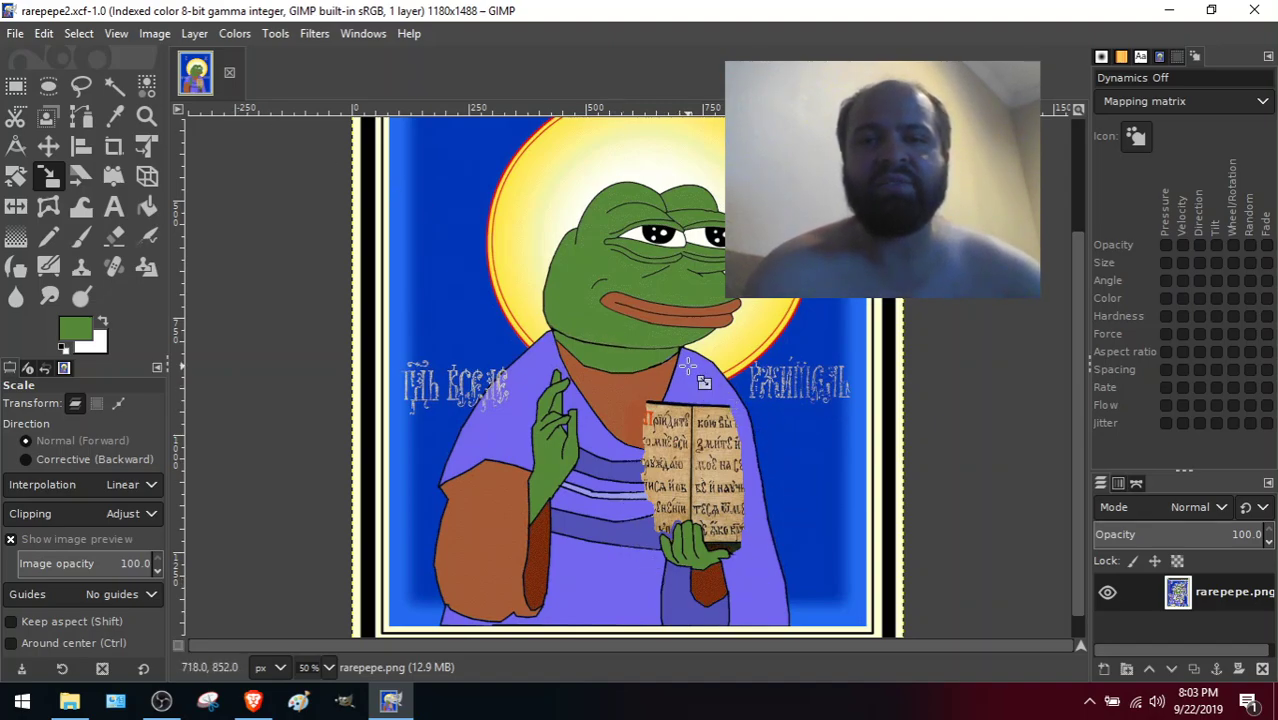
Open the background image sun-rays-png-36904.jpg from the memes folder.
click(14, 35)
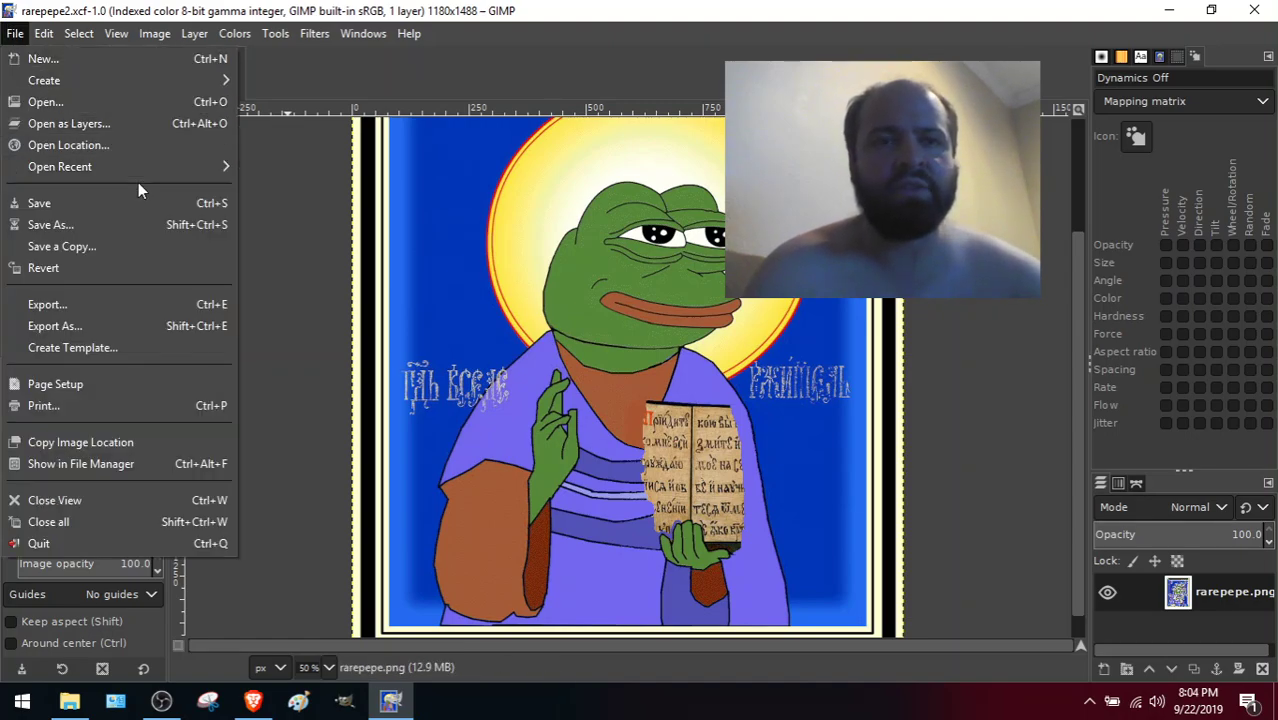
click(82, 101)
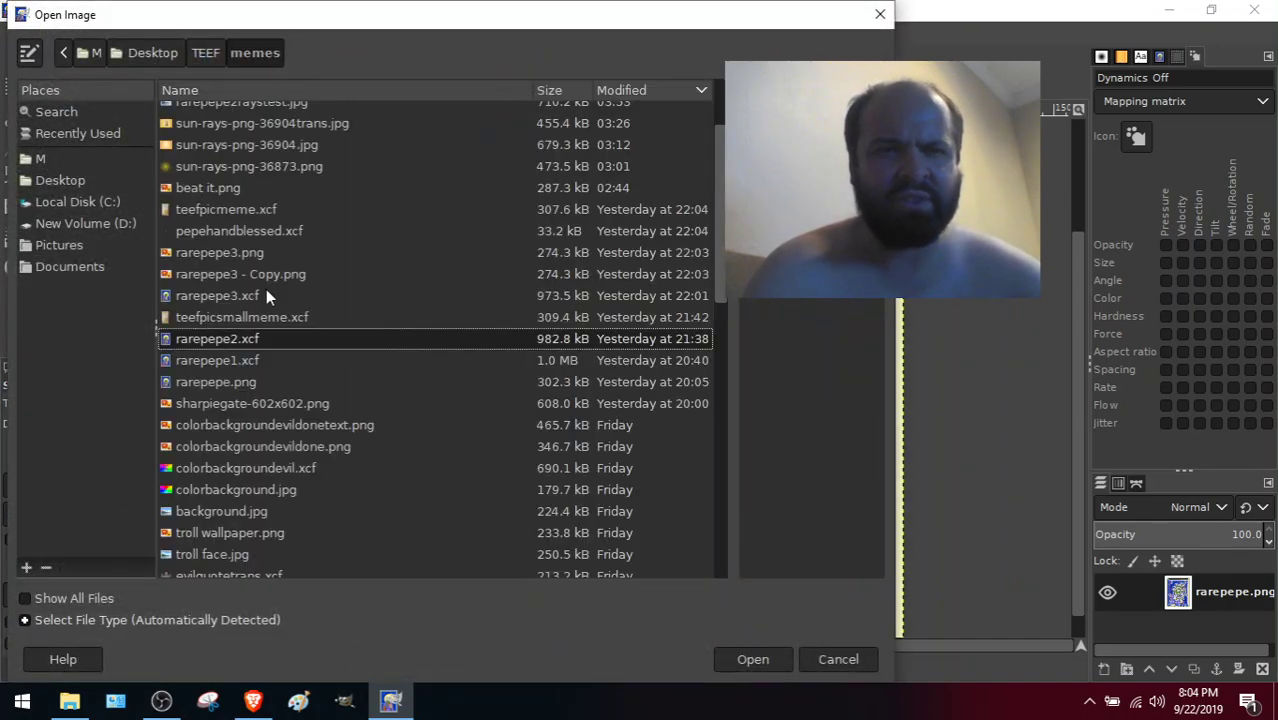
click(255, 170)
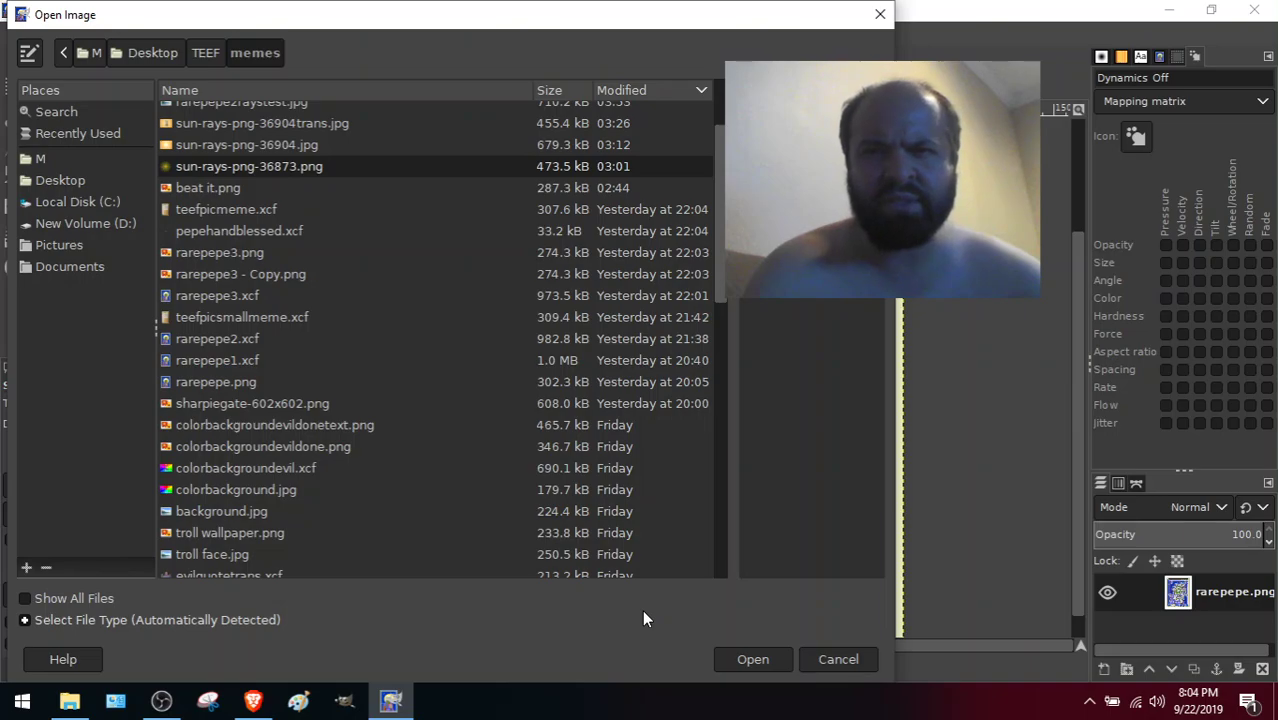
scroll(716, 222, up, 3)
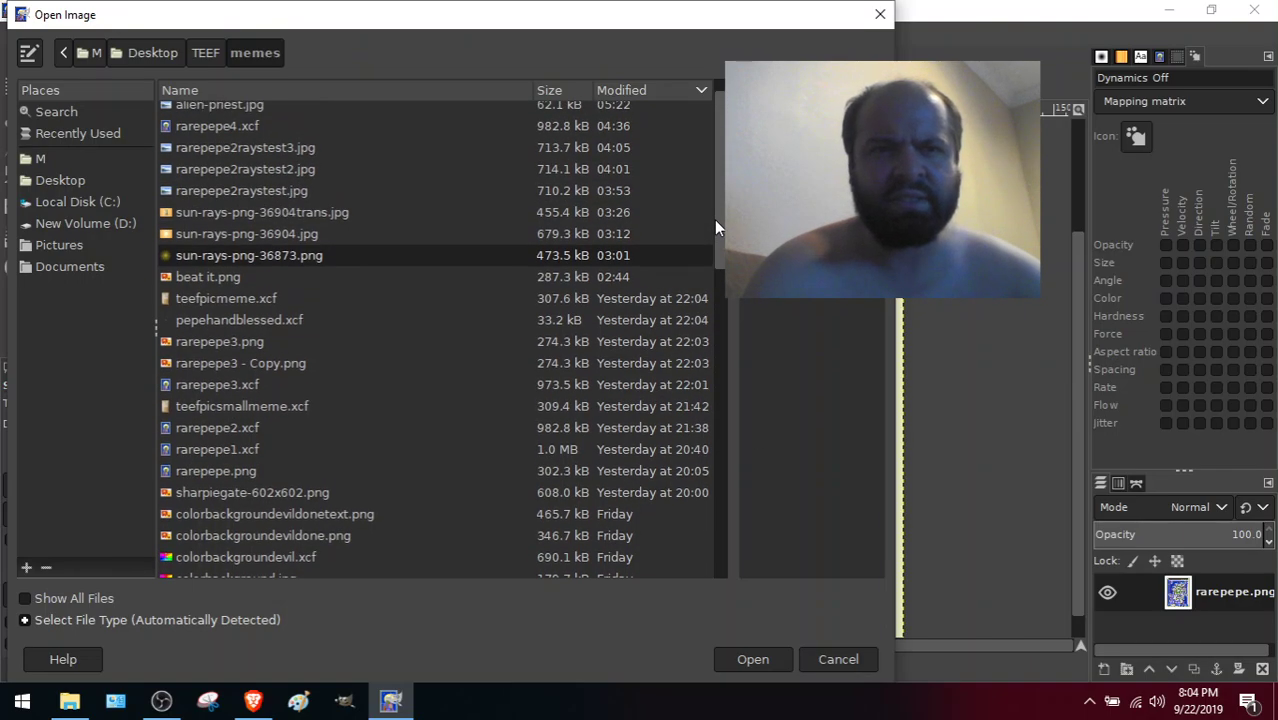
click(340, 242)
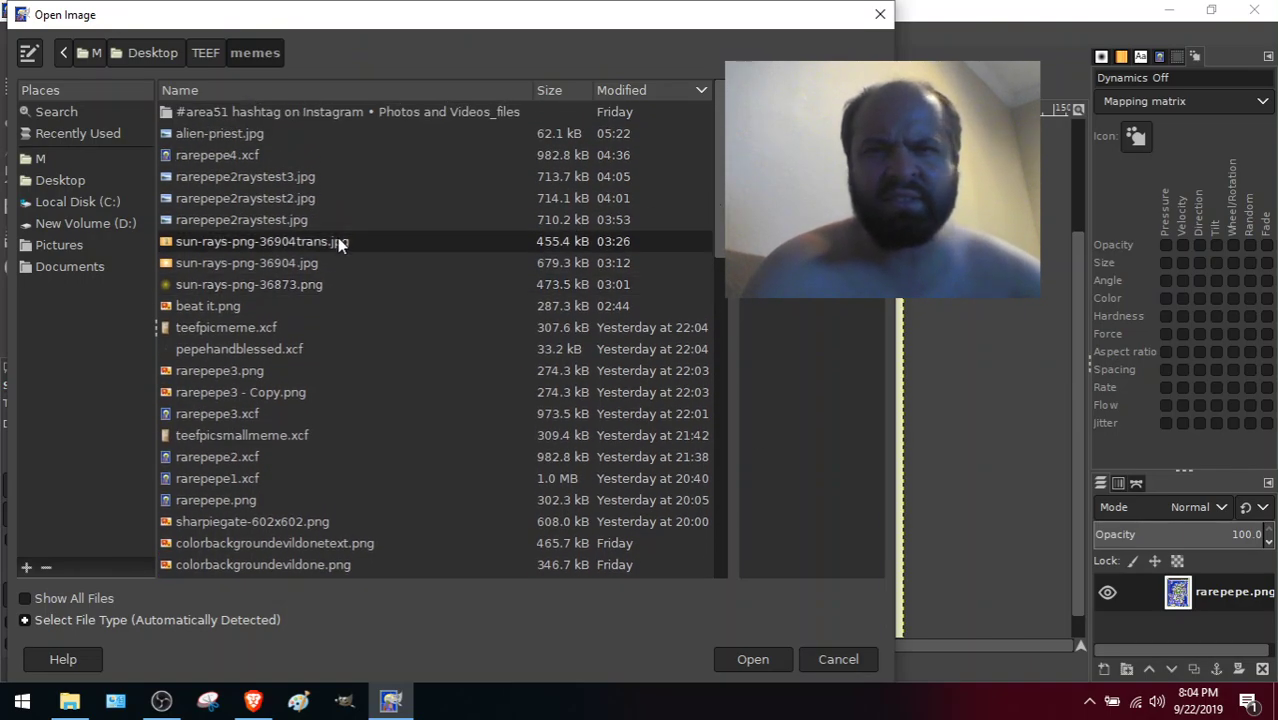
click(320, 263)
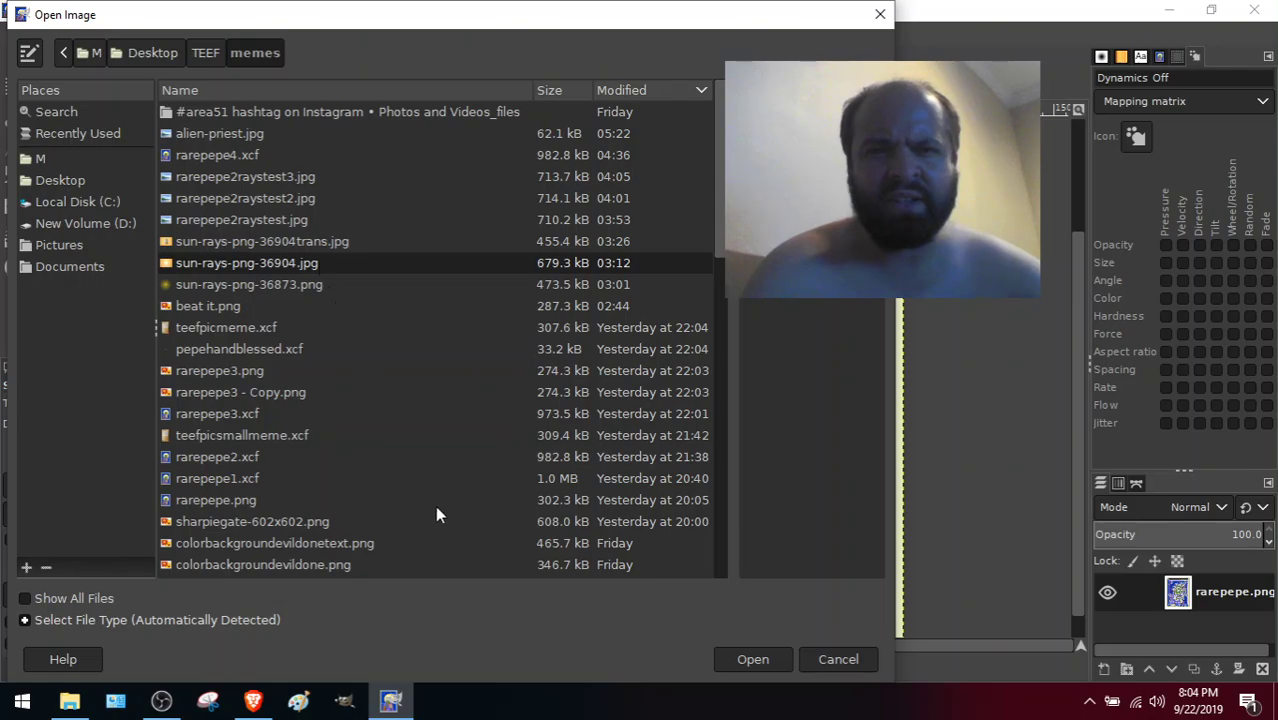
click(738, 658)
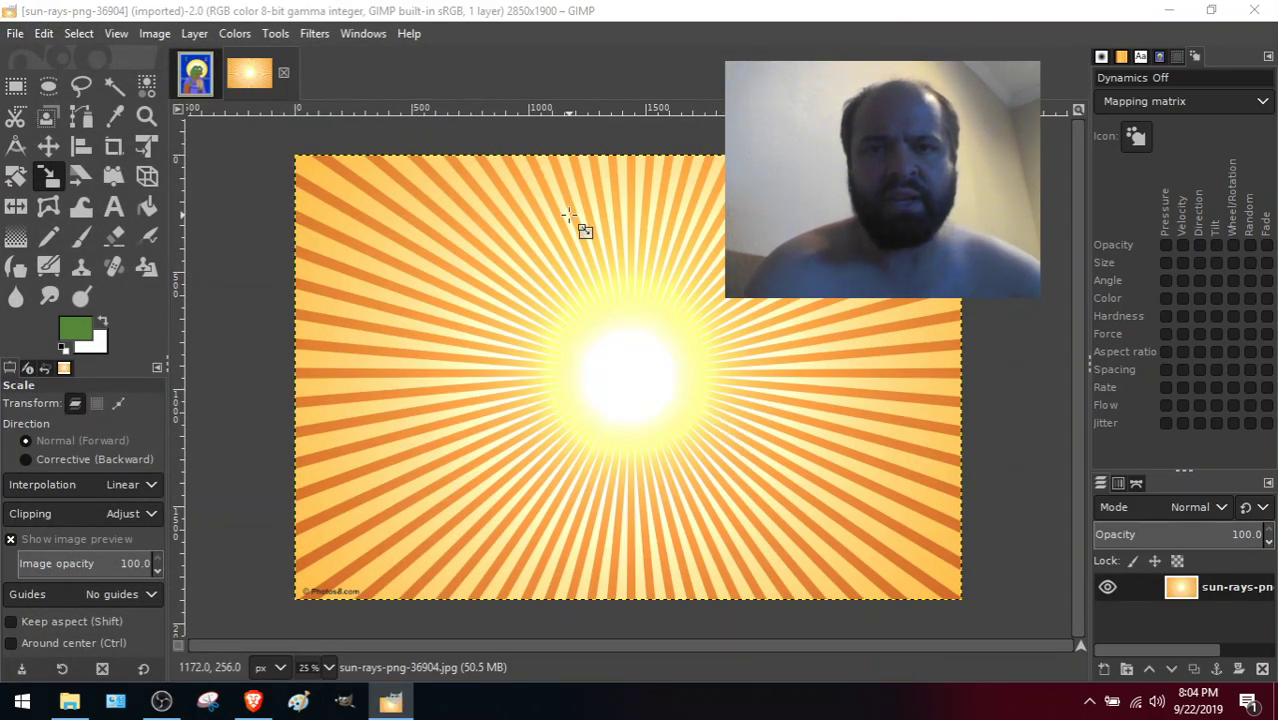
Open the package picture teefpicmeme.xcf from the memes folder as another image.
click(15, 33)
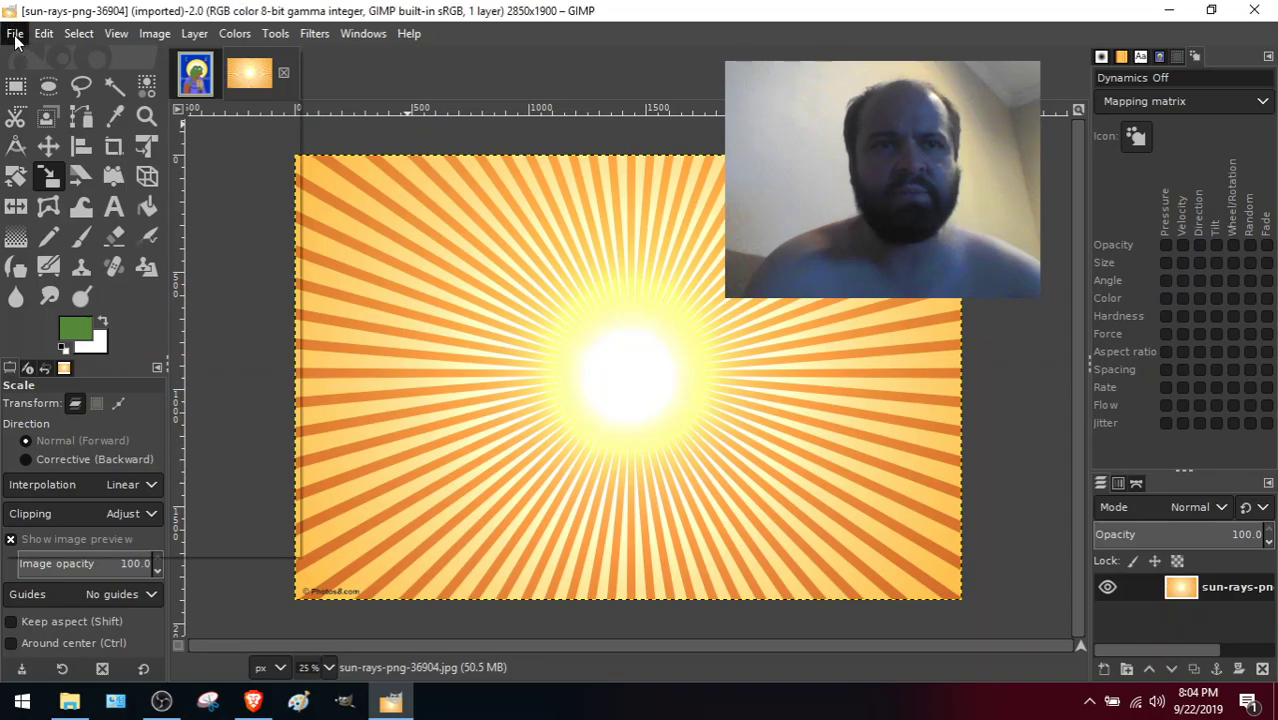
click(68, 100)
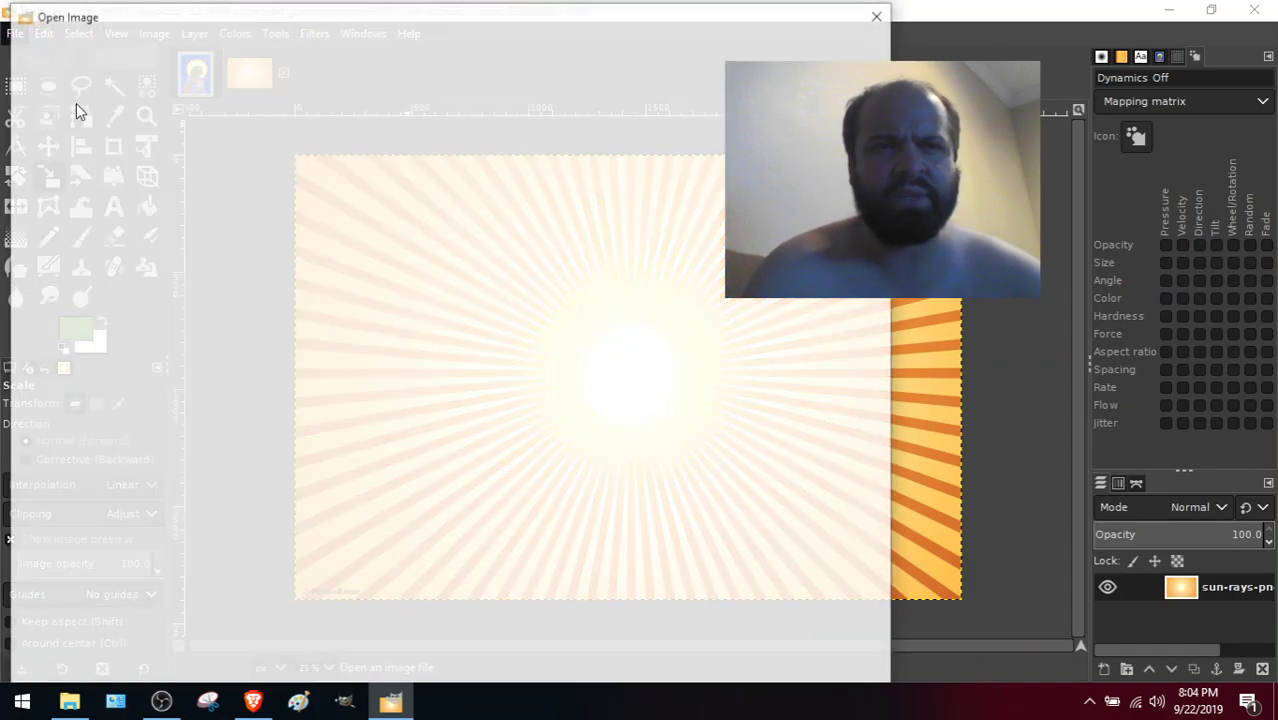
scroll(716, 128, down, 1)
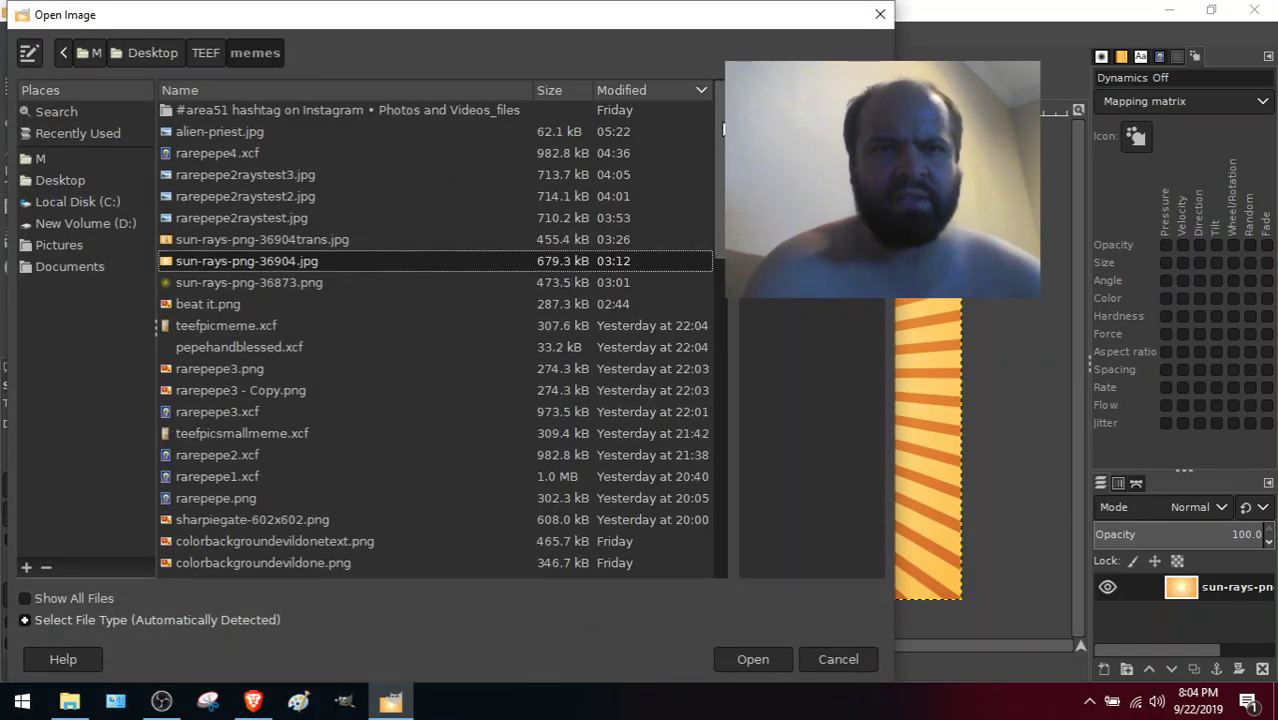
drag(722, 131, 722, 125)
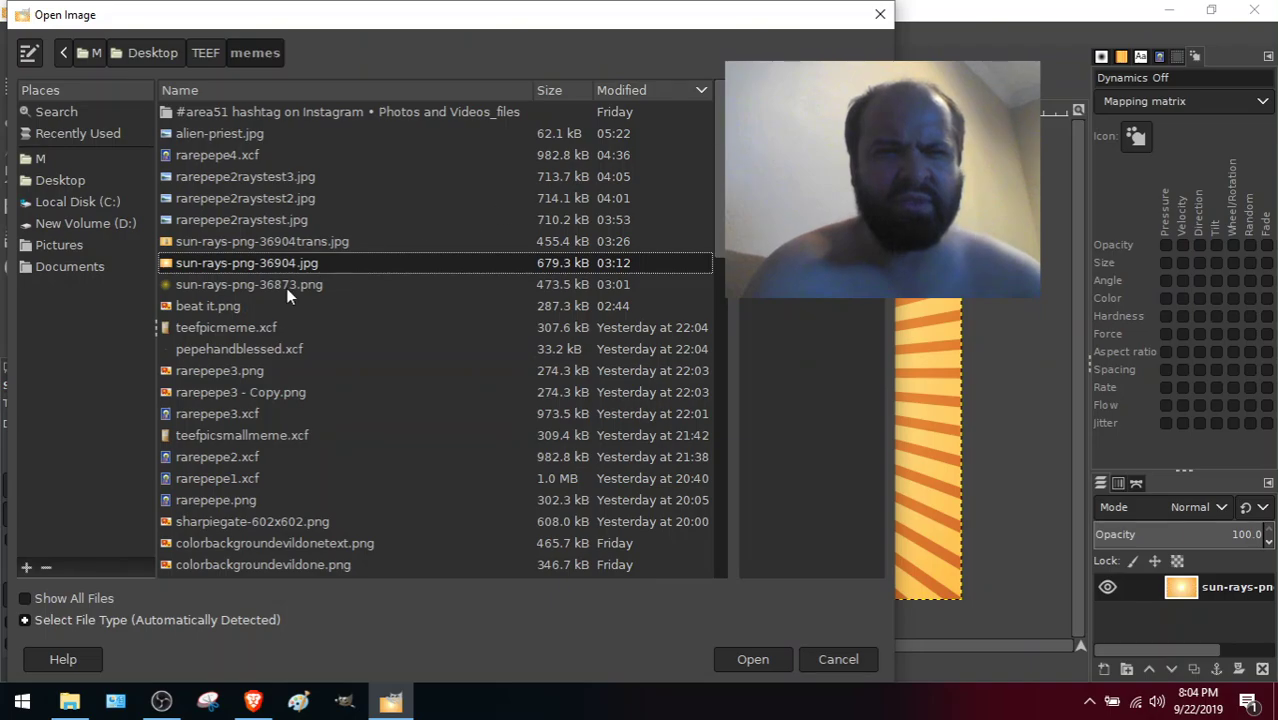
click(230, 327)
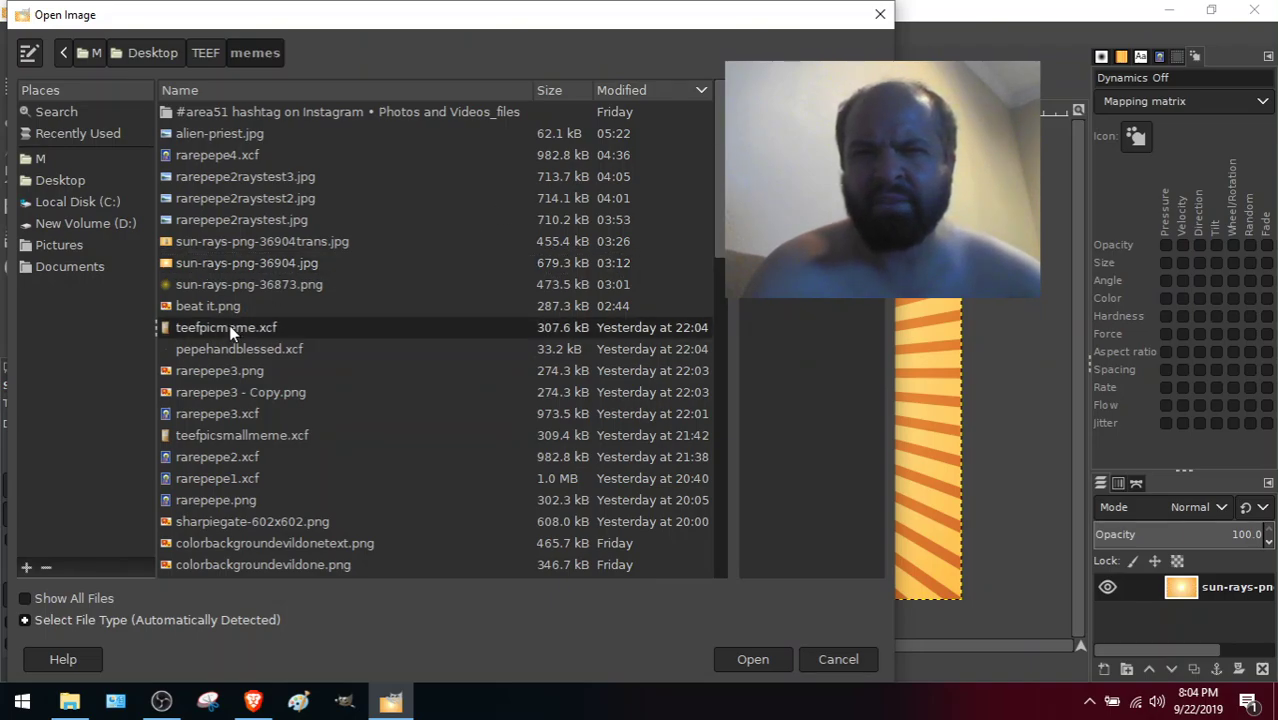
click(757, 656)
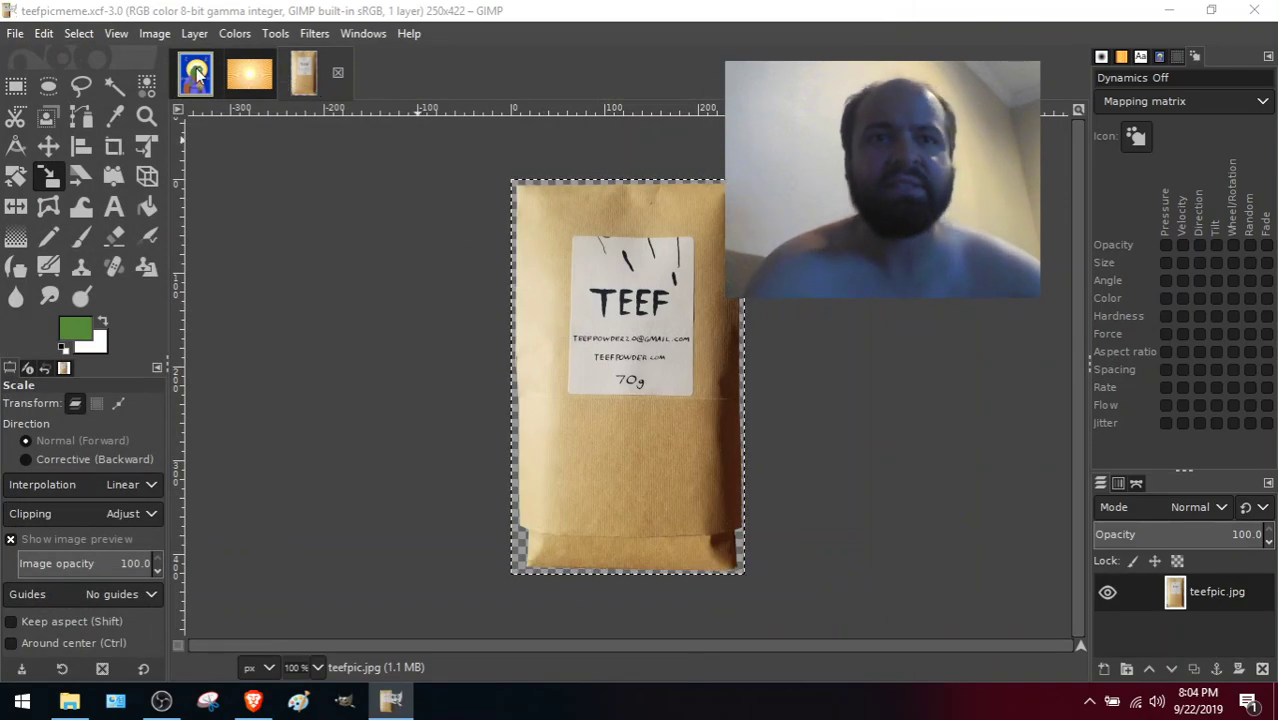
Open the hand image pepehandblessed.xcf from the memes folder.
click(15, 33)
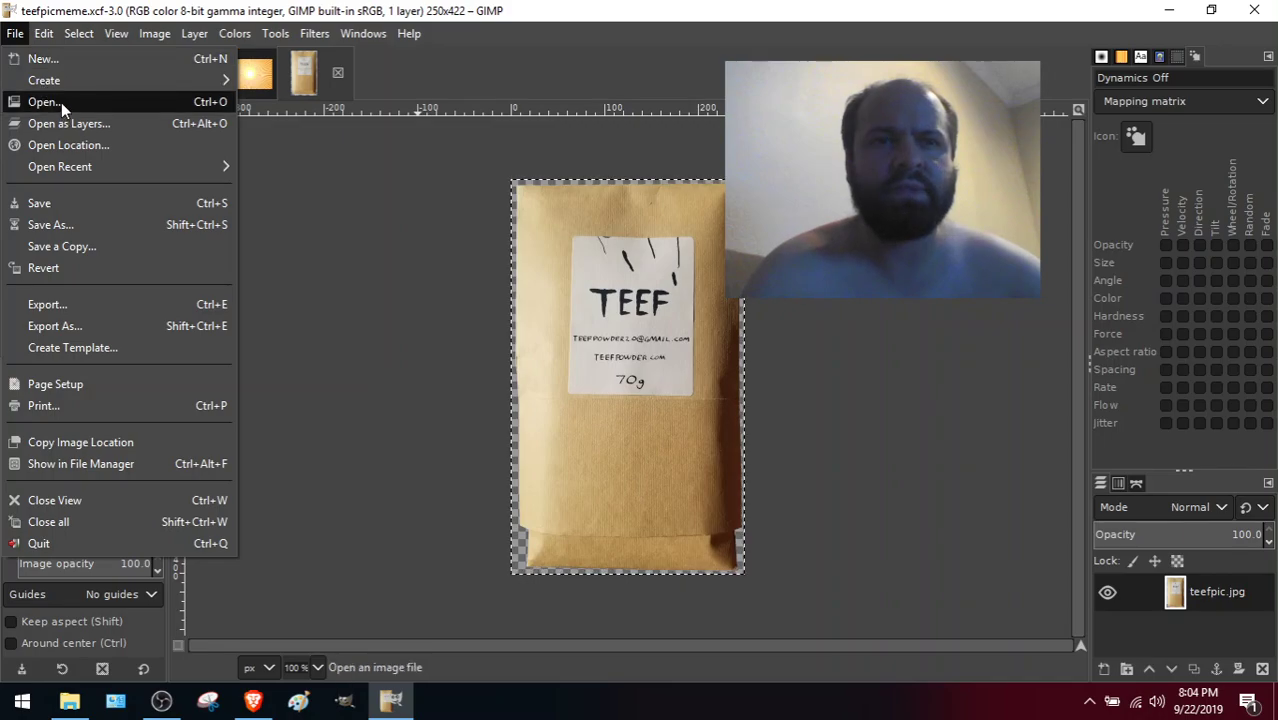
click(45, 101)
scroll(716, 150, down, 2)
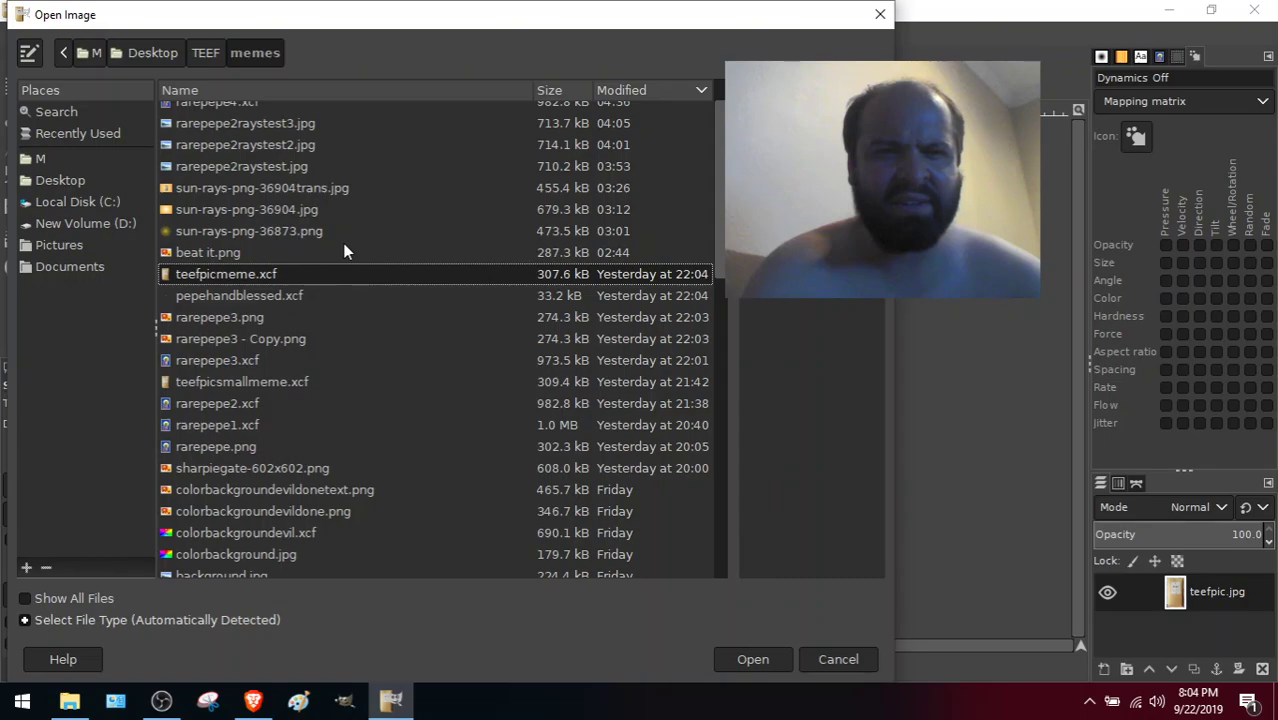
click(268, 302)
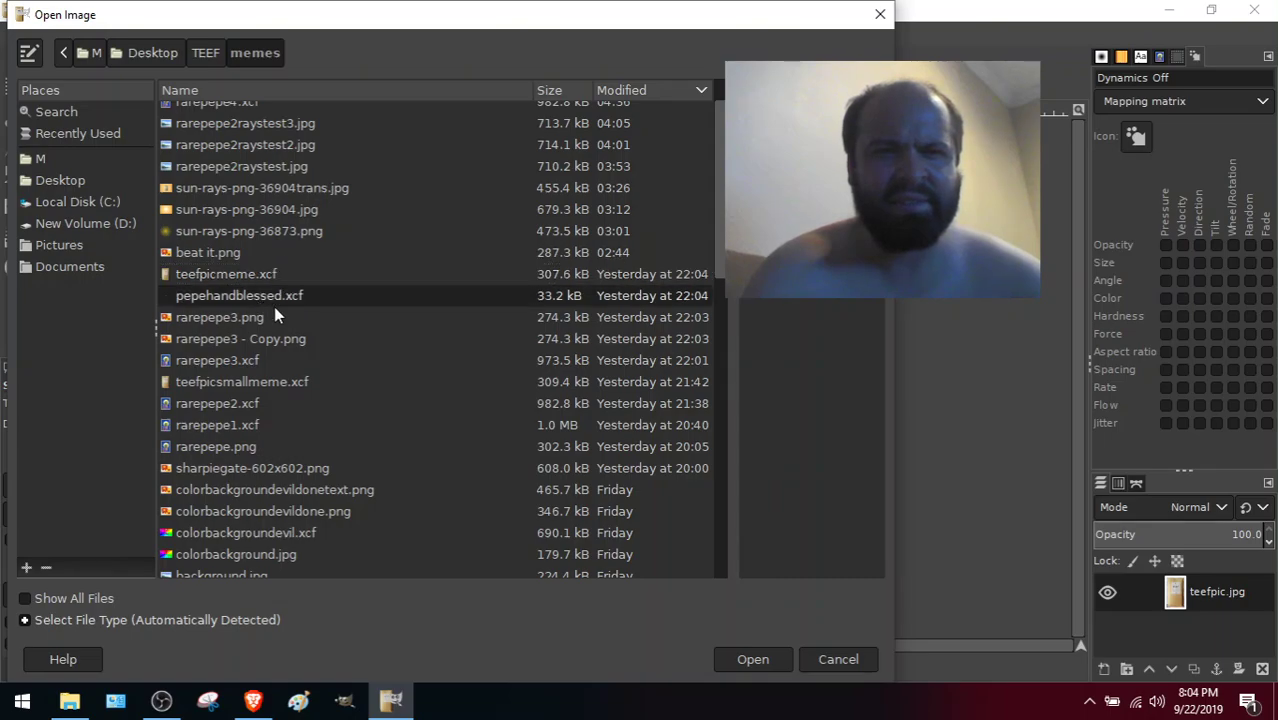
click(766, 664)
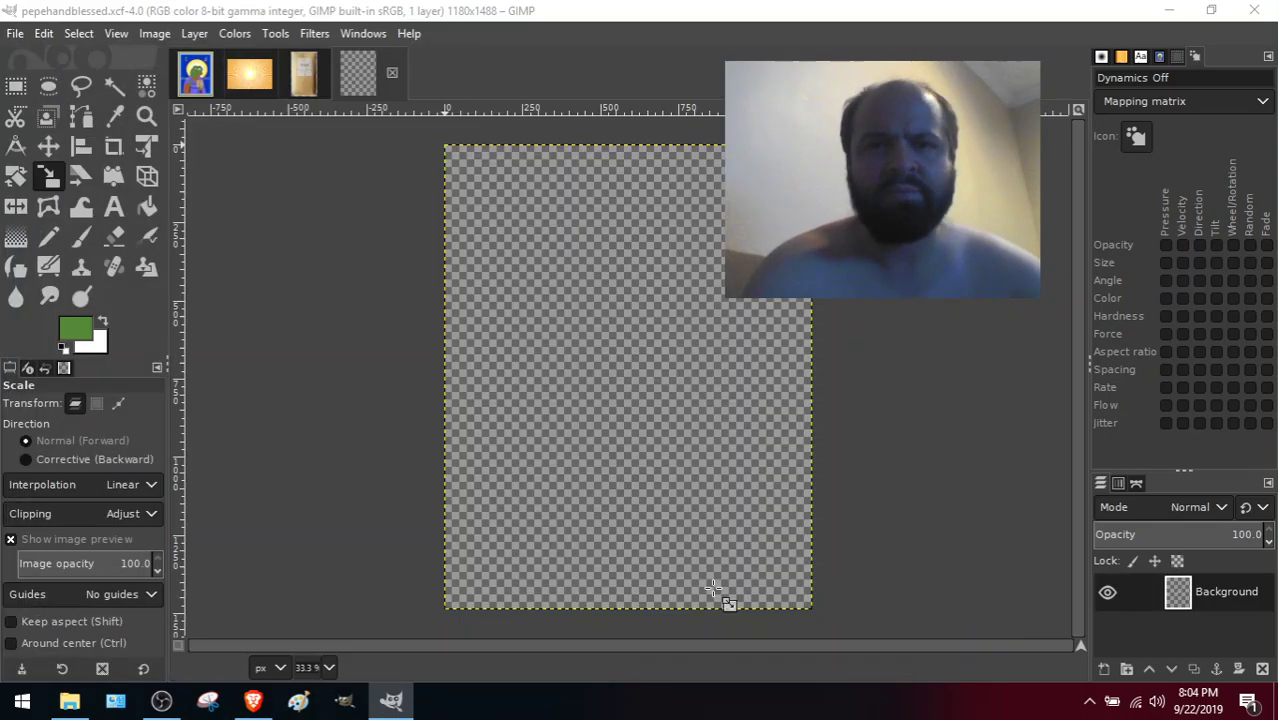
Copy the package picture from teefpicmeme.xcf and paste it into the sun-rays image as a floating selection.
click(308, 76)
click(252, 77)
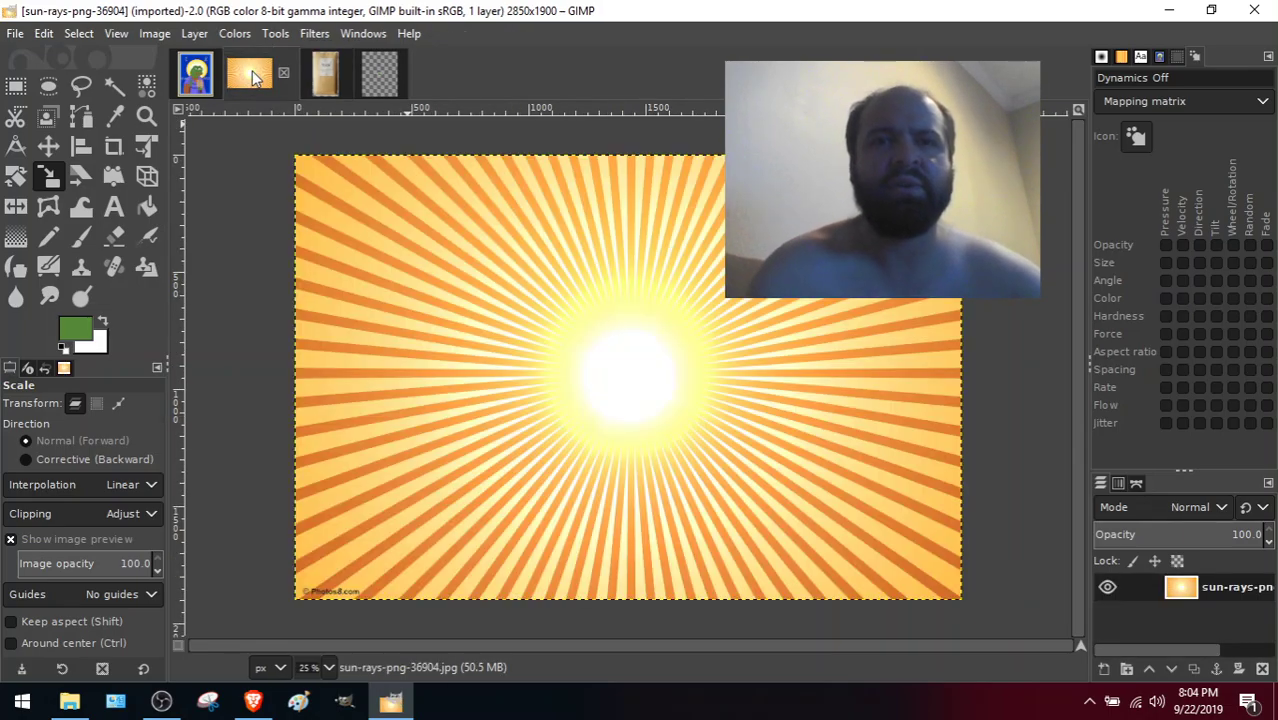
click(324, 72)
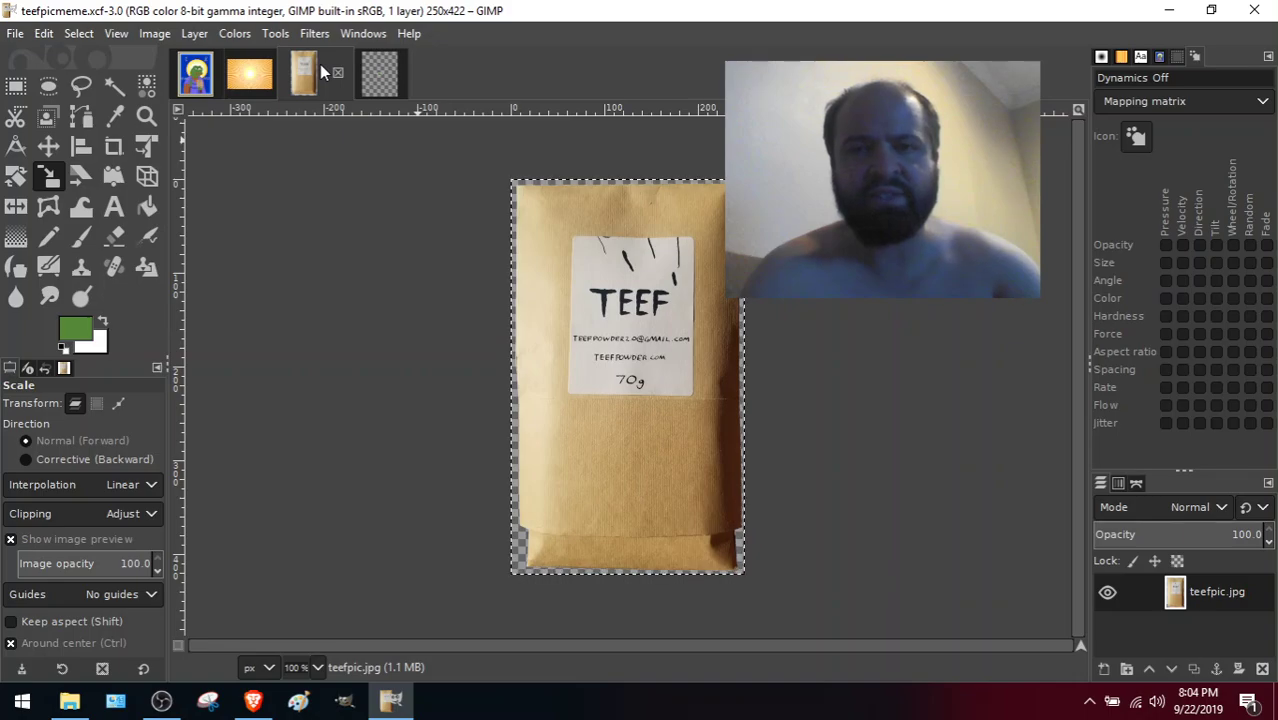
key(ctrl+c)
click(255, 75)
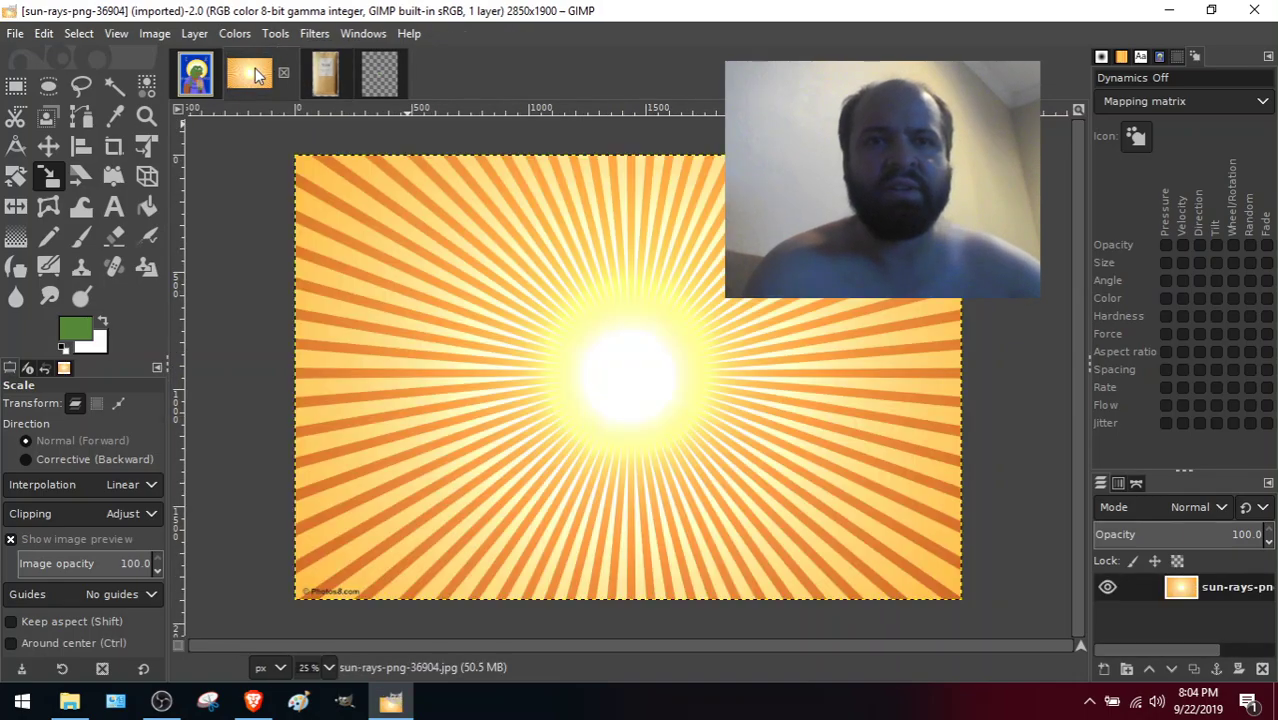
key(ctrl+v)
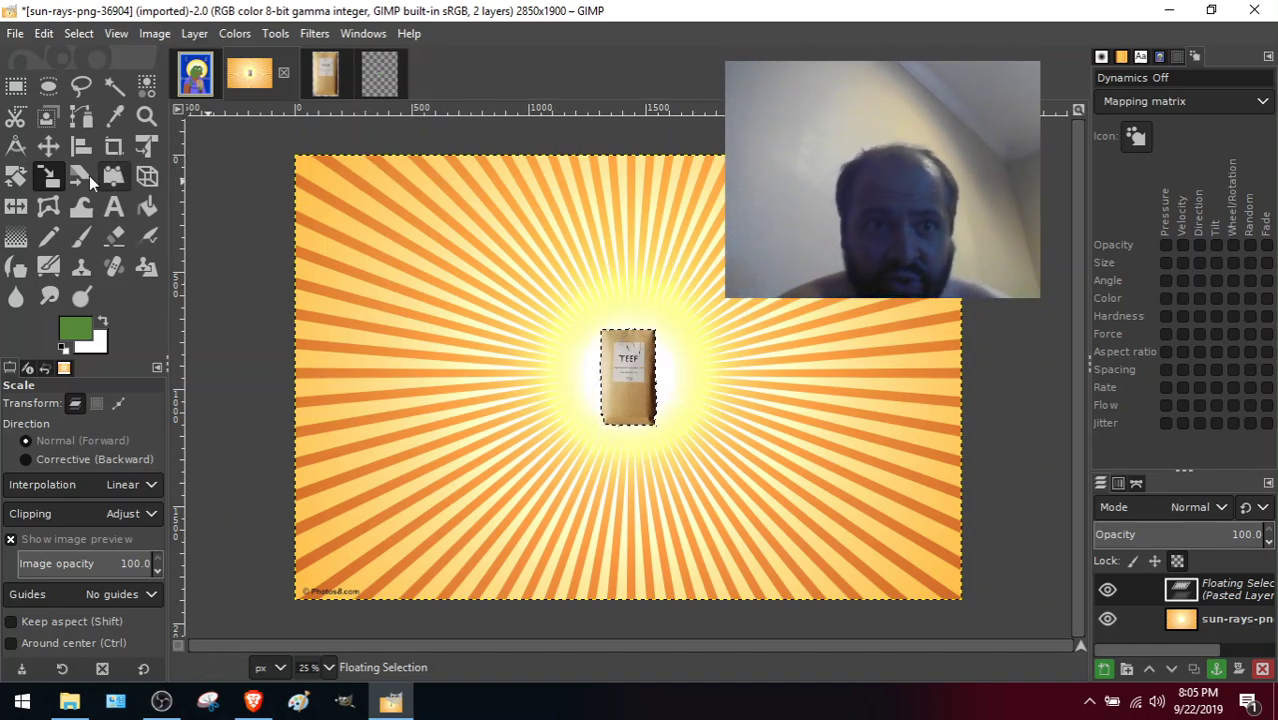
Move the floating package picture slightly upward so it sits centred in the bright middle of the sun rays.
click(60, 149)
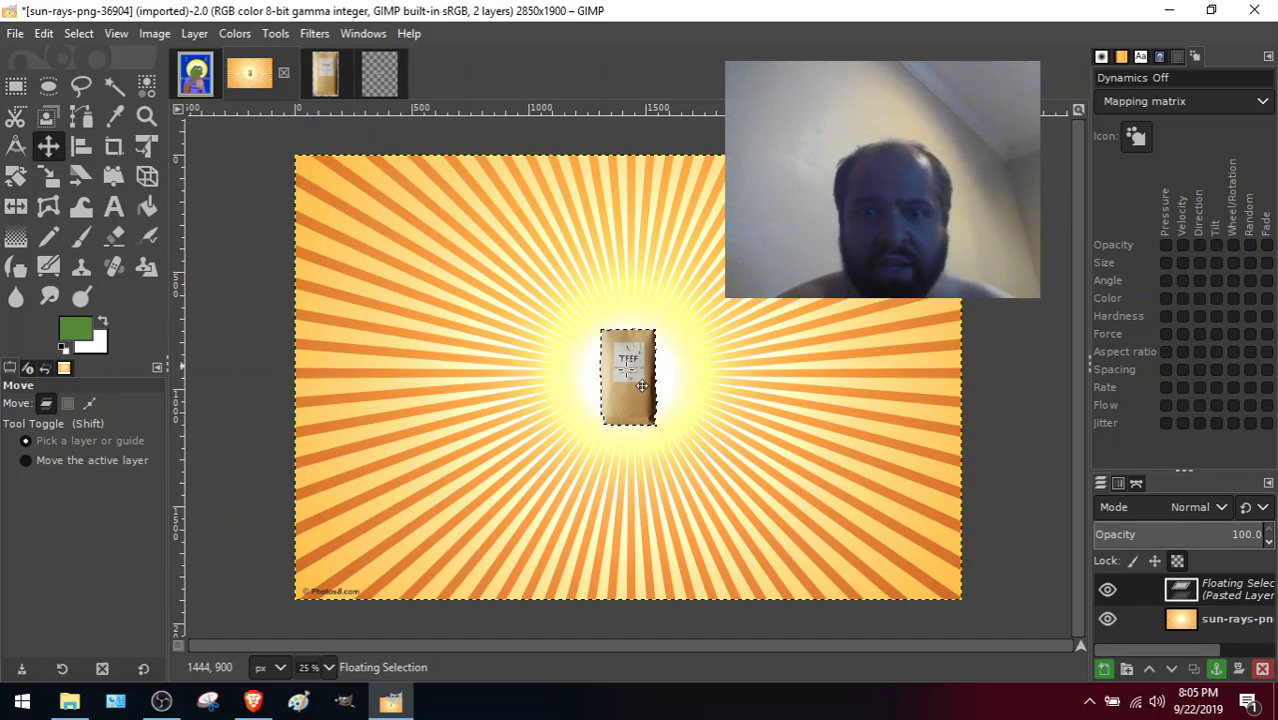
drag(637, 399, 639, 394)
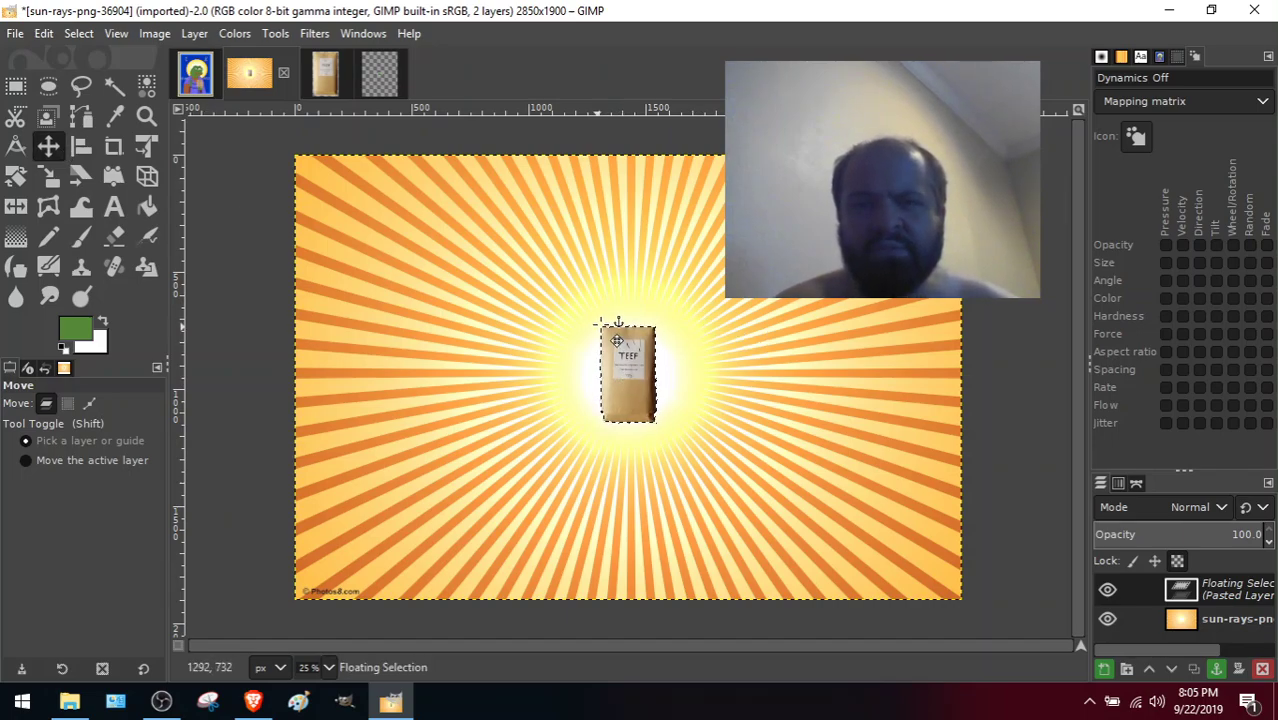
drag(638, 387, 636, 388)
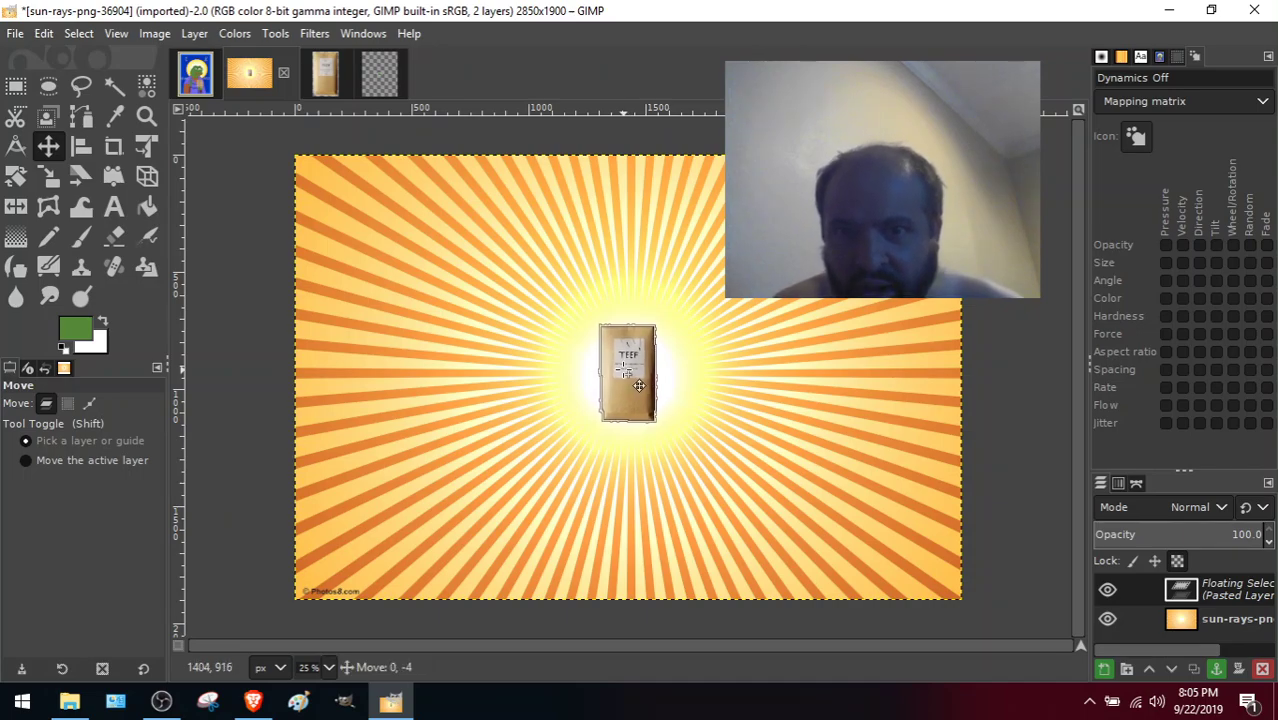
drag(638, 385, 638, 384)
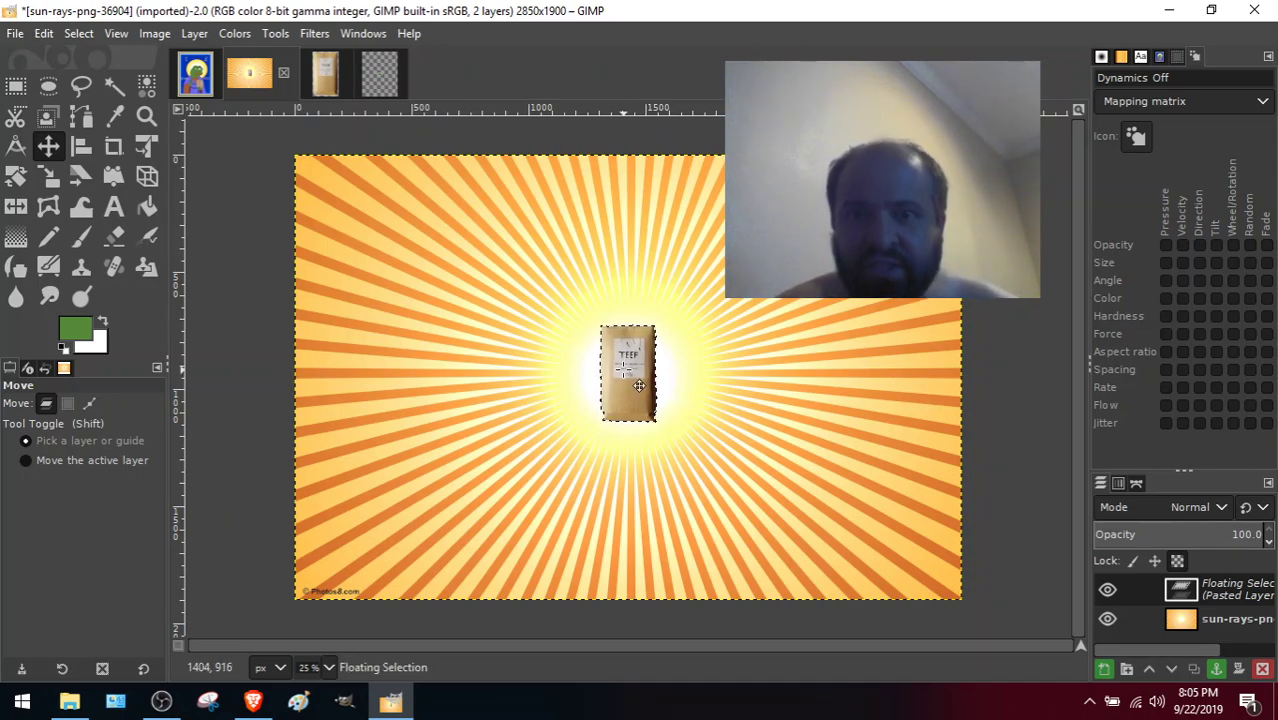
Examine the pasted package and the glow around it at 400%, 200% and 100% magnification.
click(79, 33)
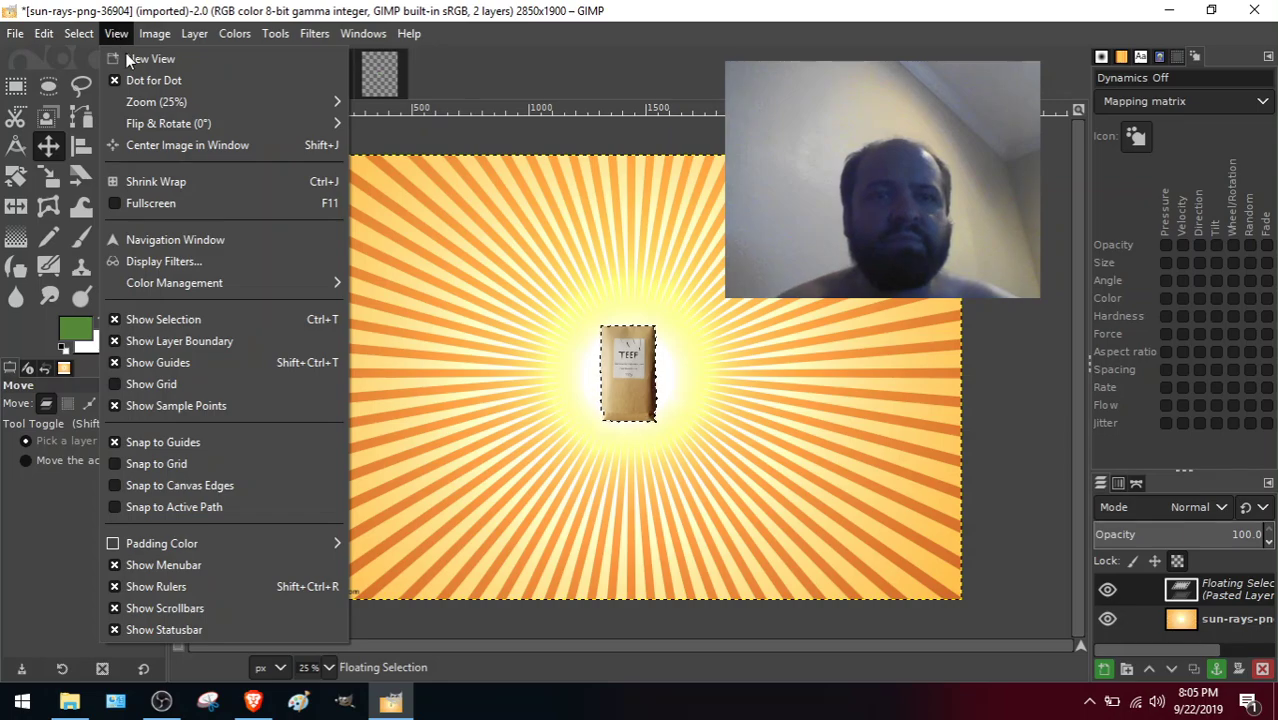
mouse_move(158, 103)
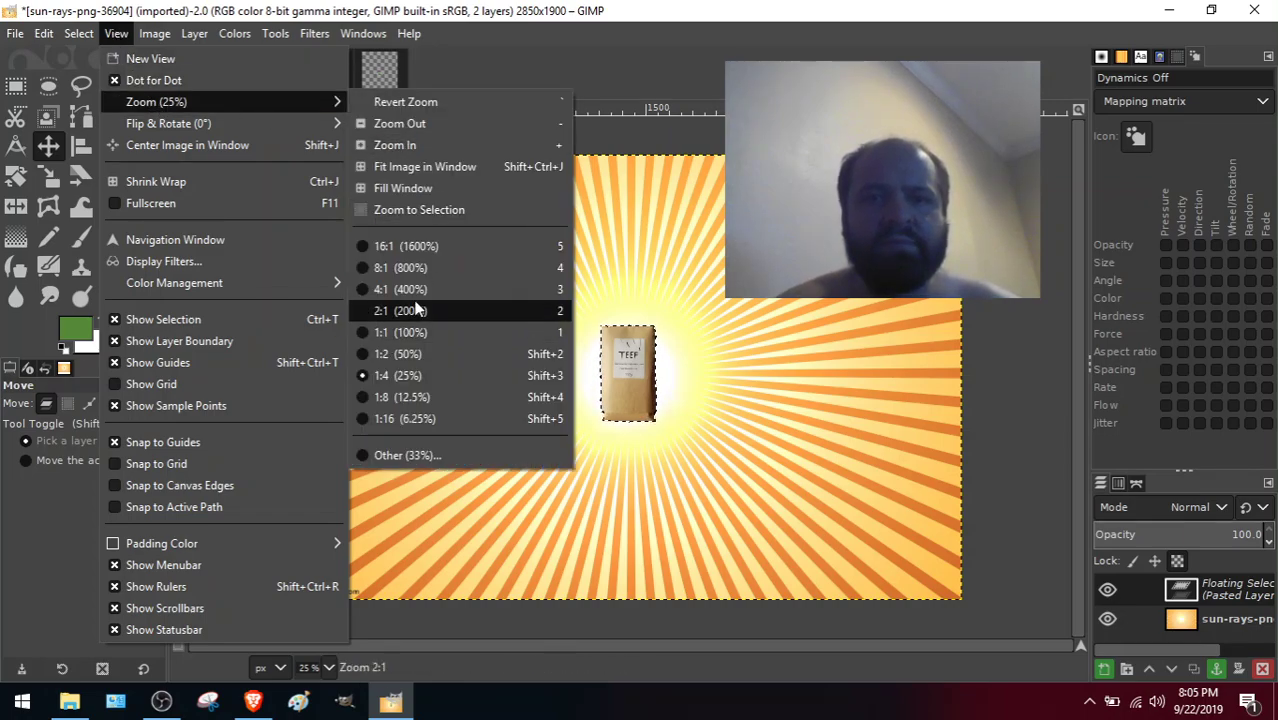
click(414, 290)
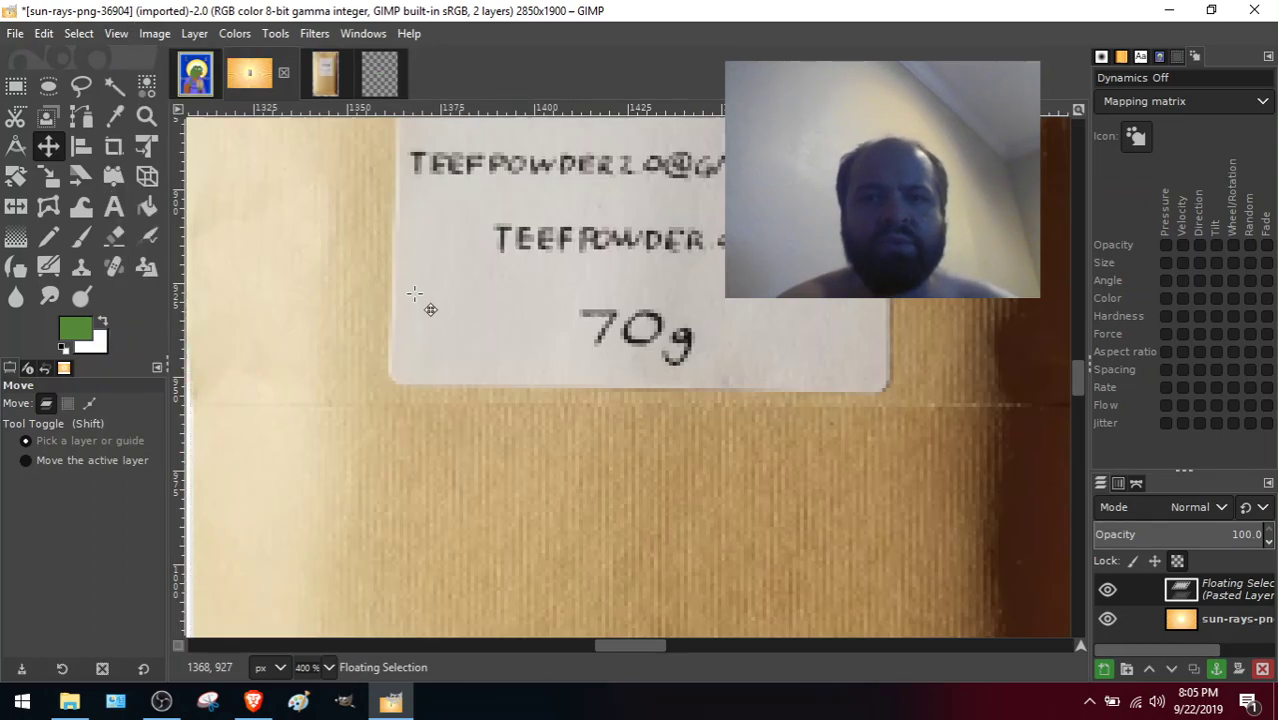
click(79, 33)
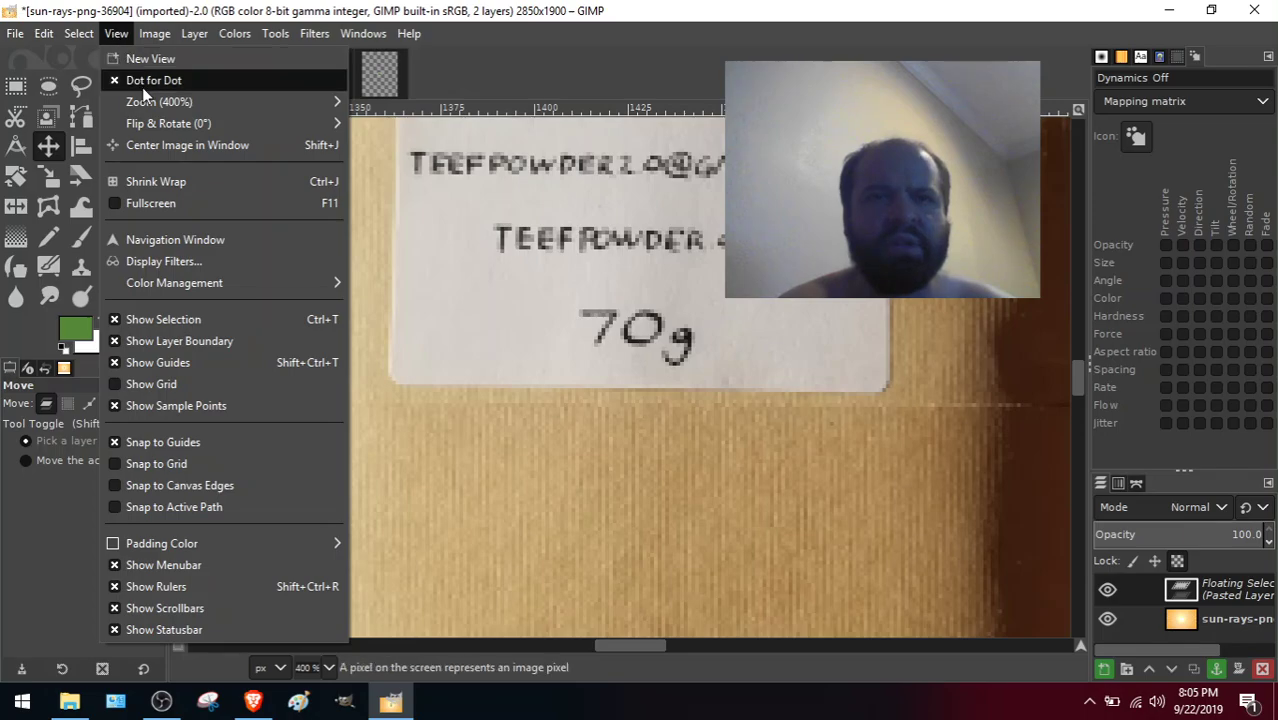
mouse_move(150, 105)
click(455, 318)
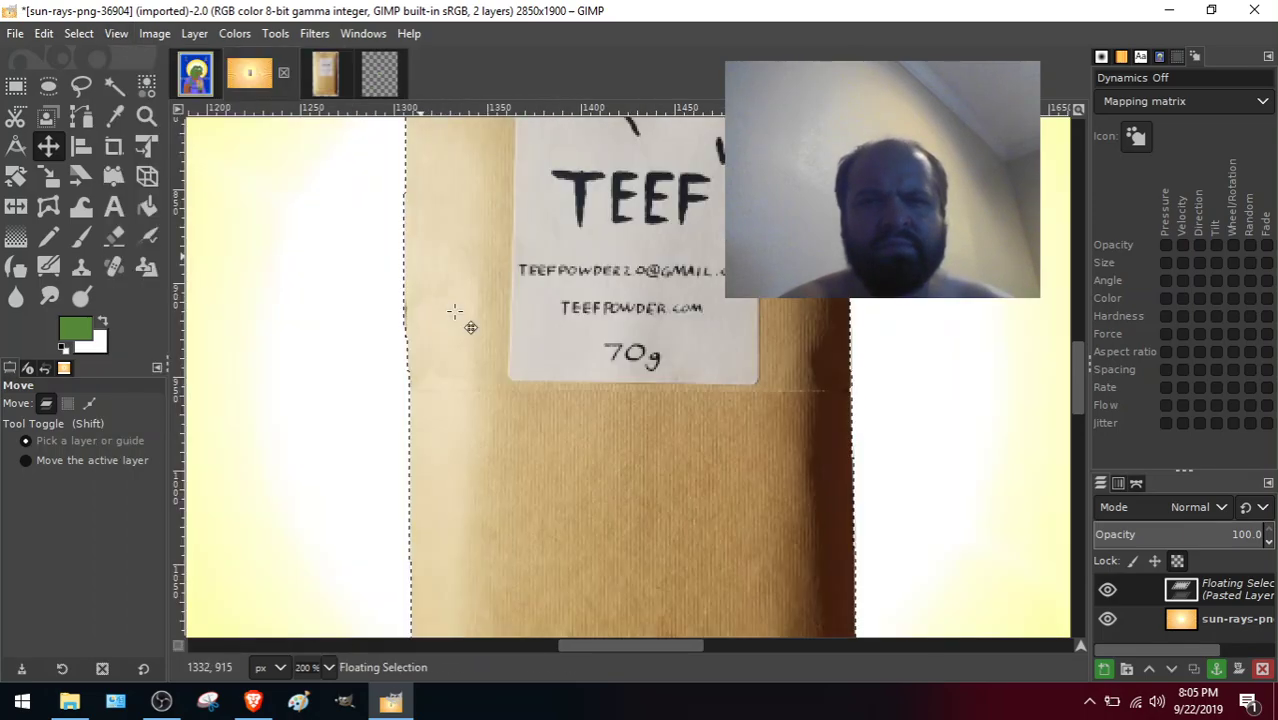
click(126, 34)
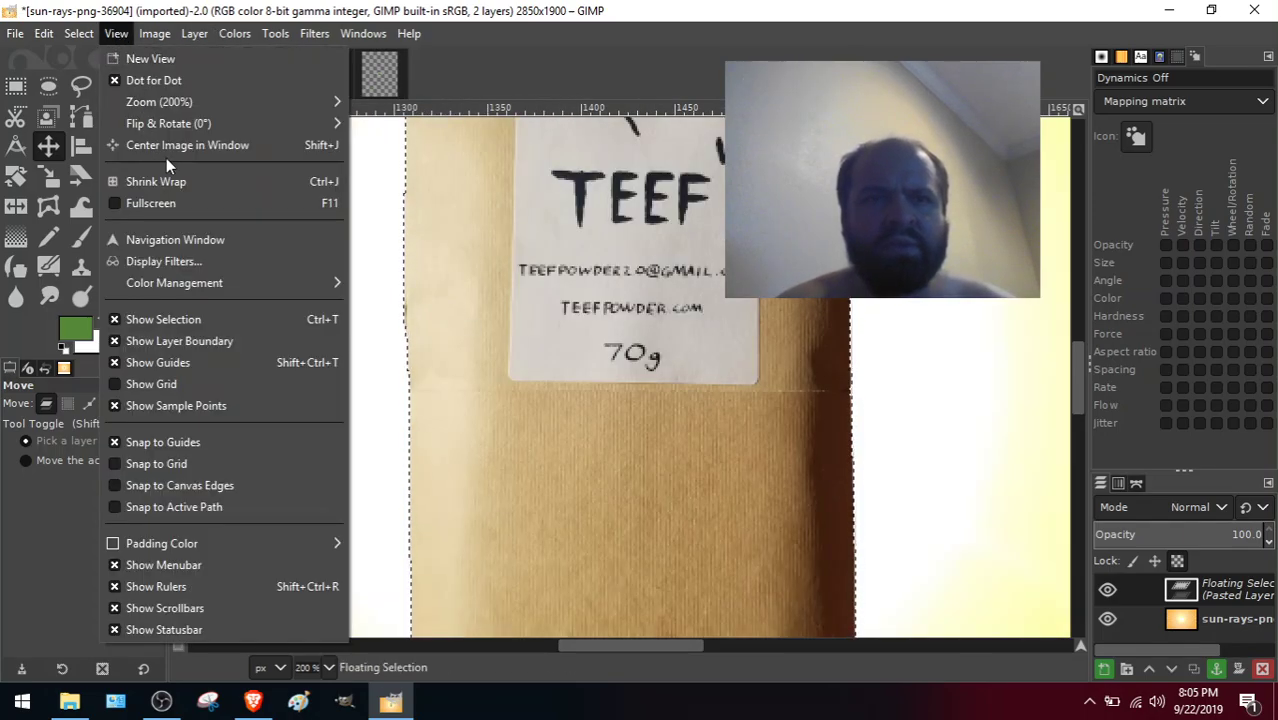
mouse_move(231, 98)
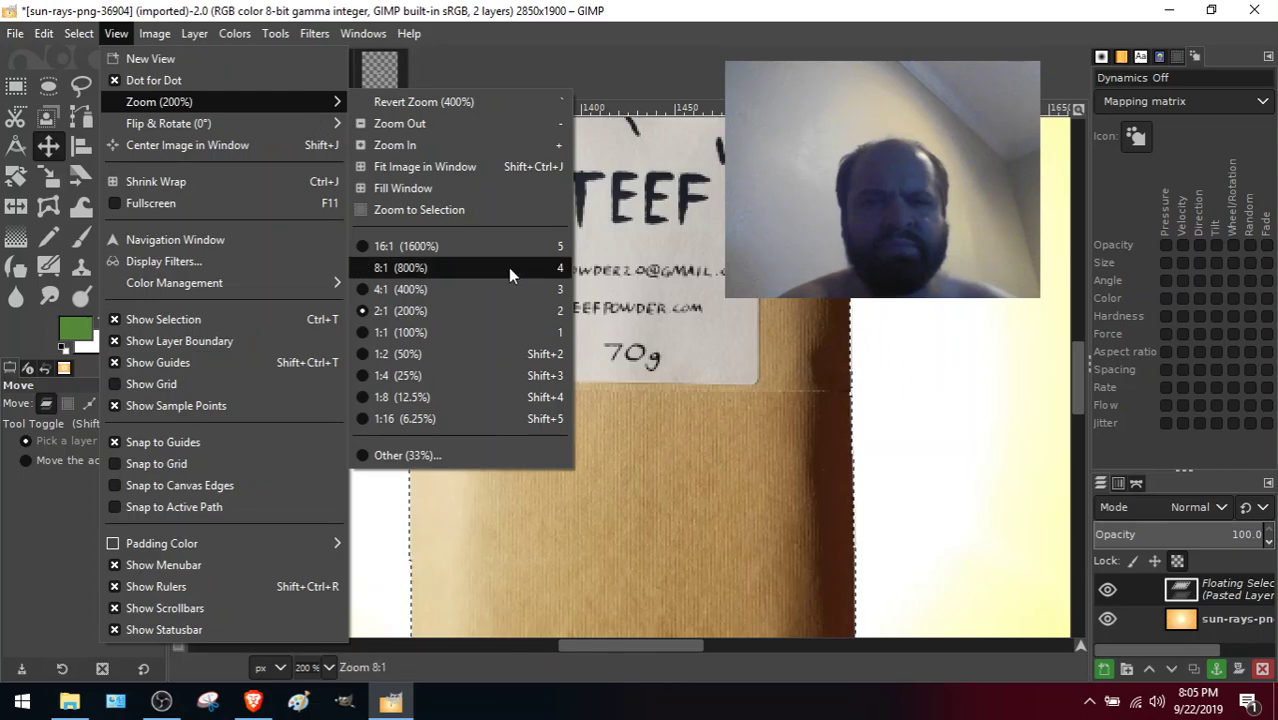
click(426, 331)
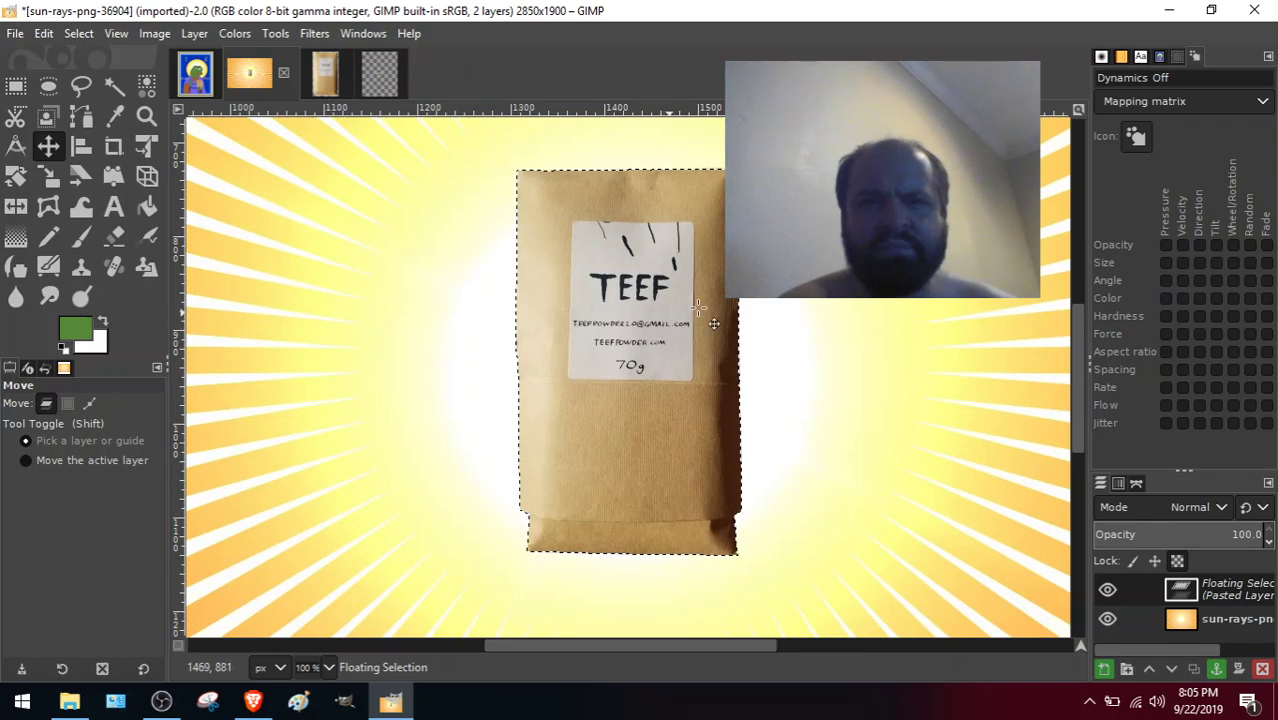
mouse_move(1081, 334)
mouse_down()
mouse_move(1085, 365)
mouse_move(1082, 350)
mouse_up()
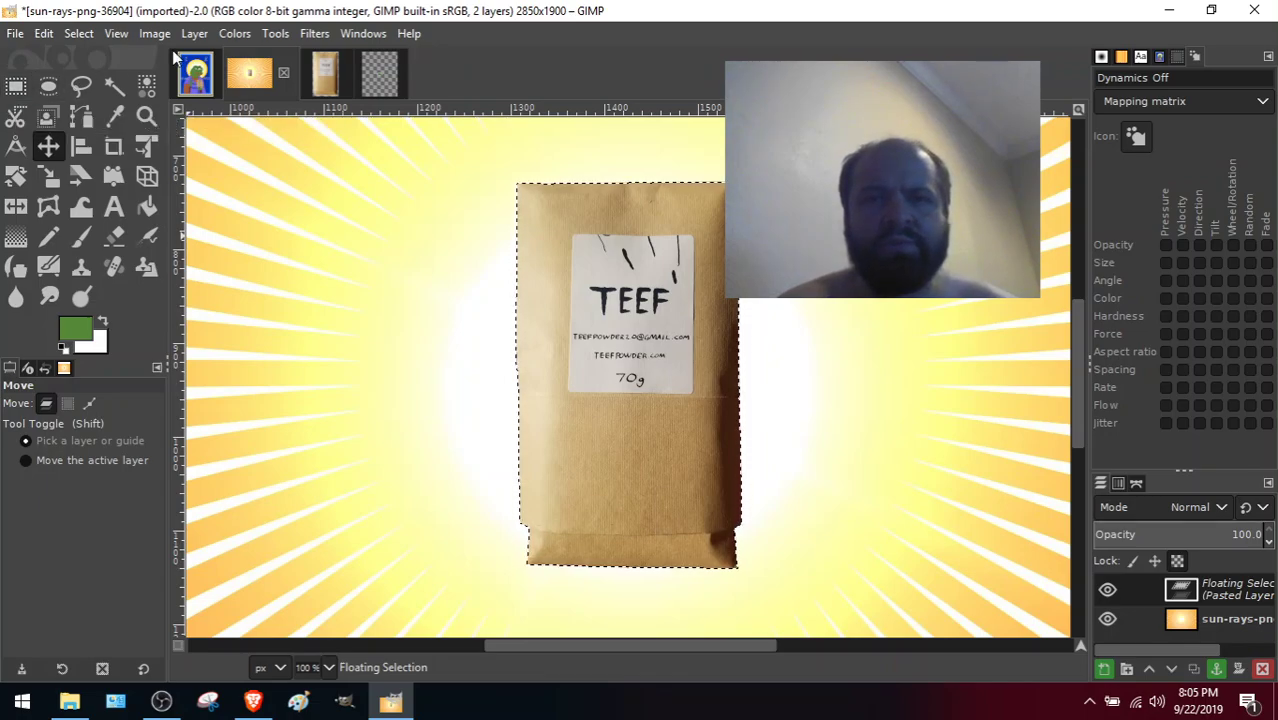
Try an elliptical selection around the package, and undo the deletion of the floating package picture.
click(50, 88)
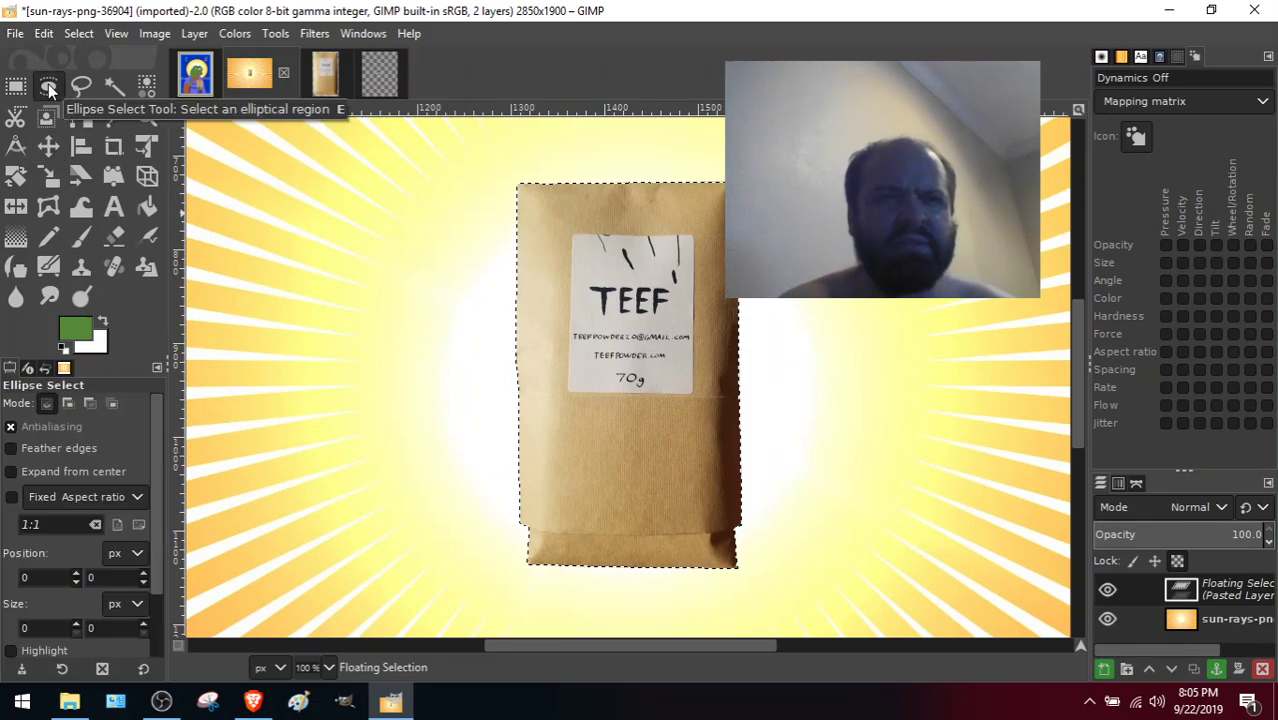
drag(155, 414, 158, 508)
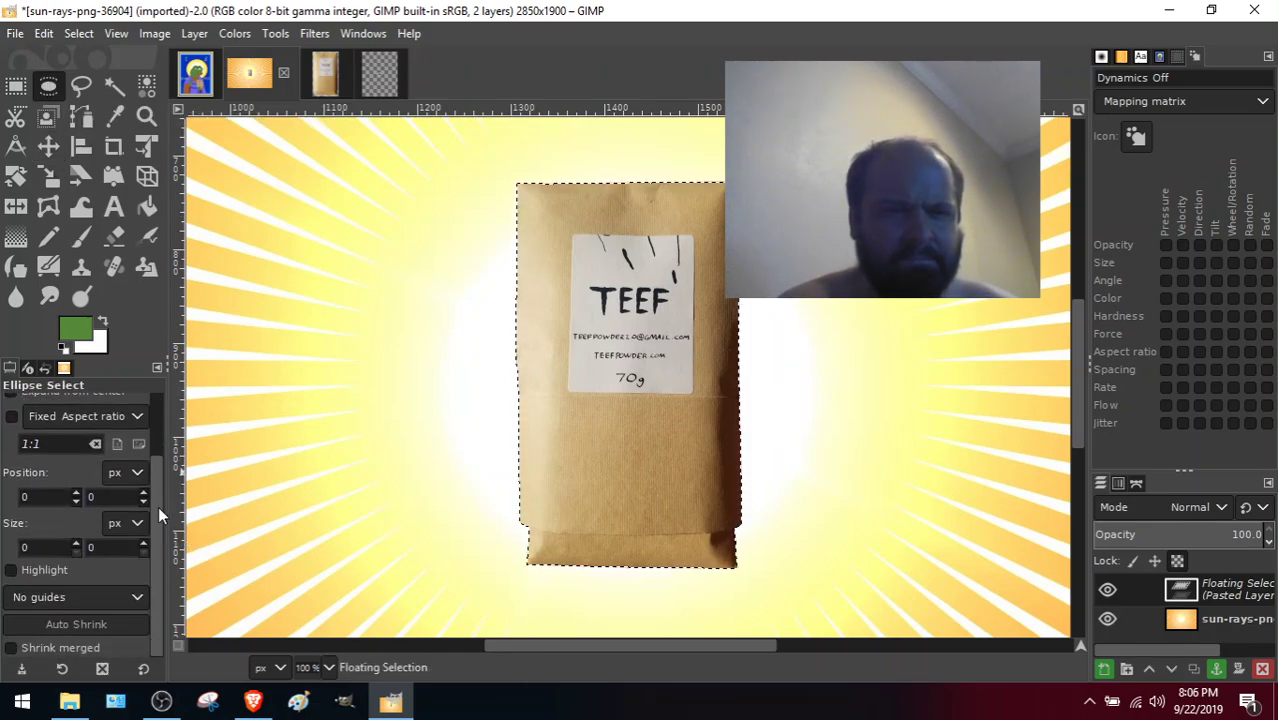
drag(353, 157, 827, 602)
click(840, 605)
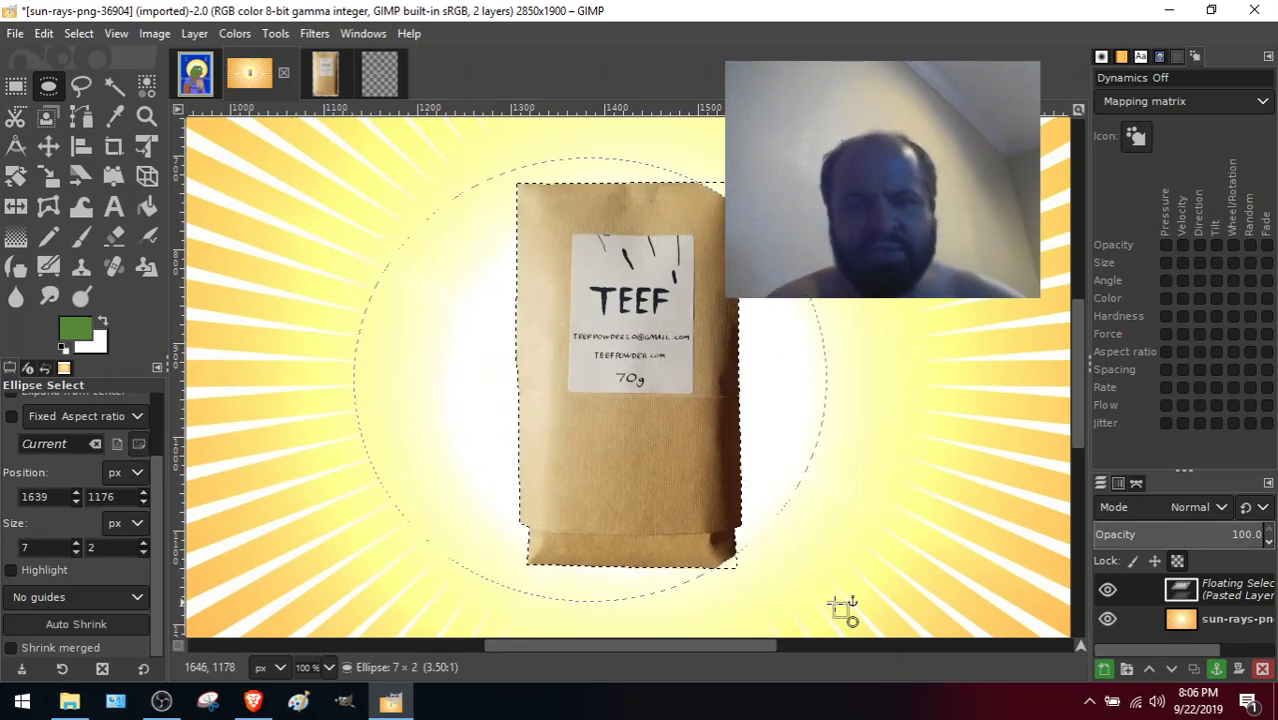
key(Delete)
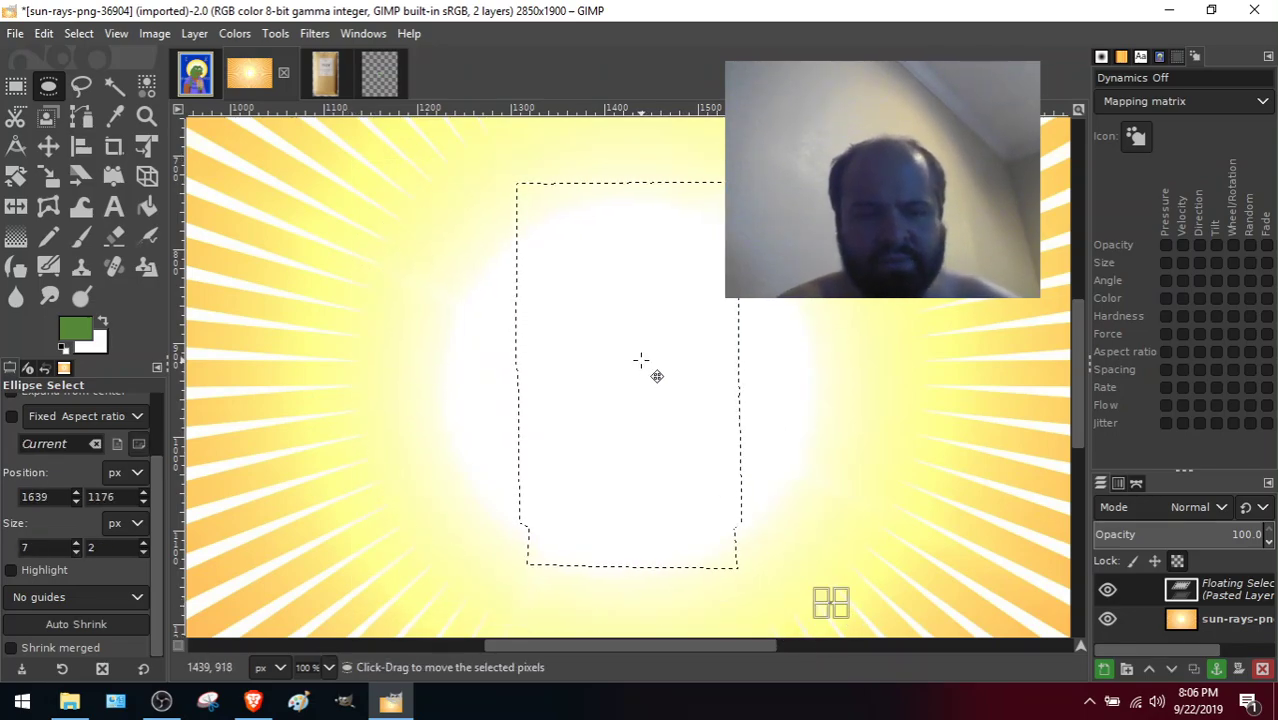
key(ctrl+z)
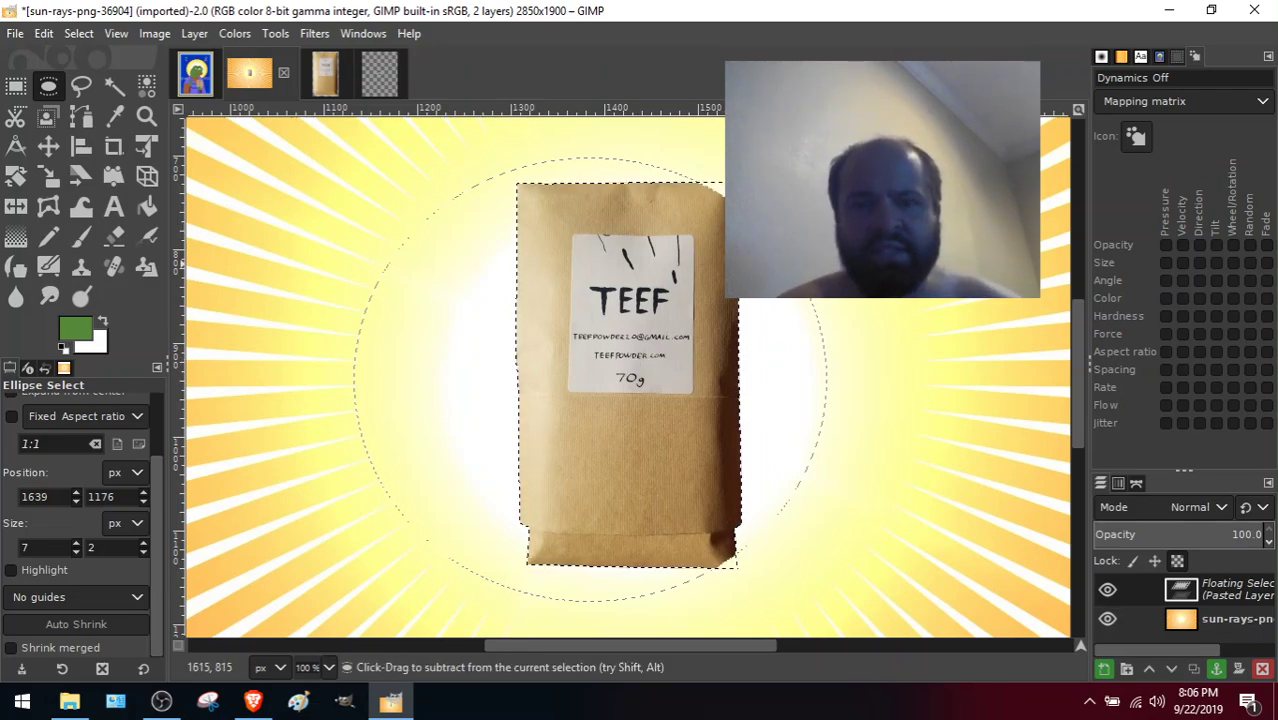
key(ctrl+shift+a)
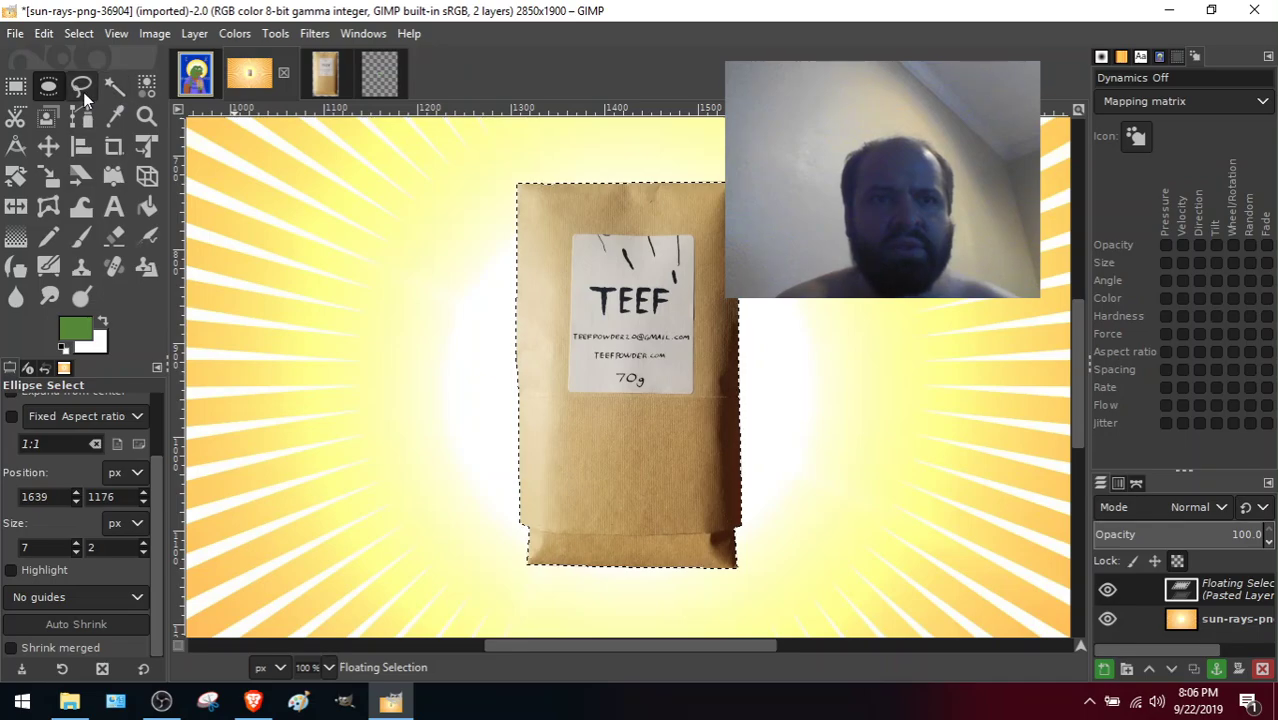
Try an elliptical selection of about 549 × 423 px around the package and discard it.
click(335, 208)
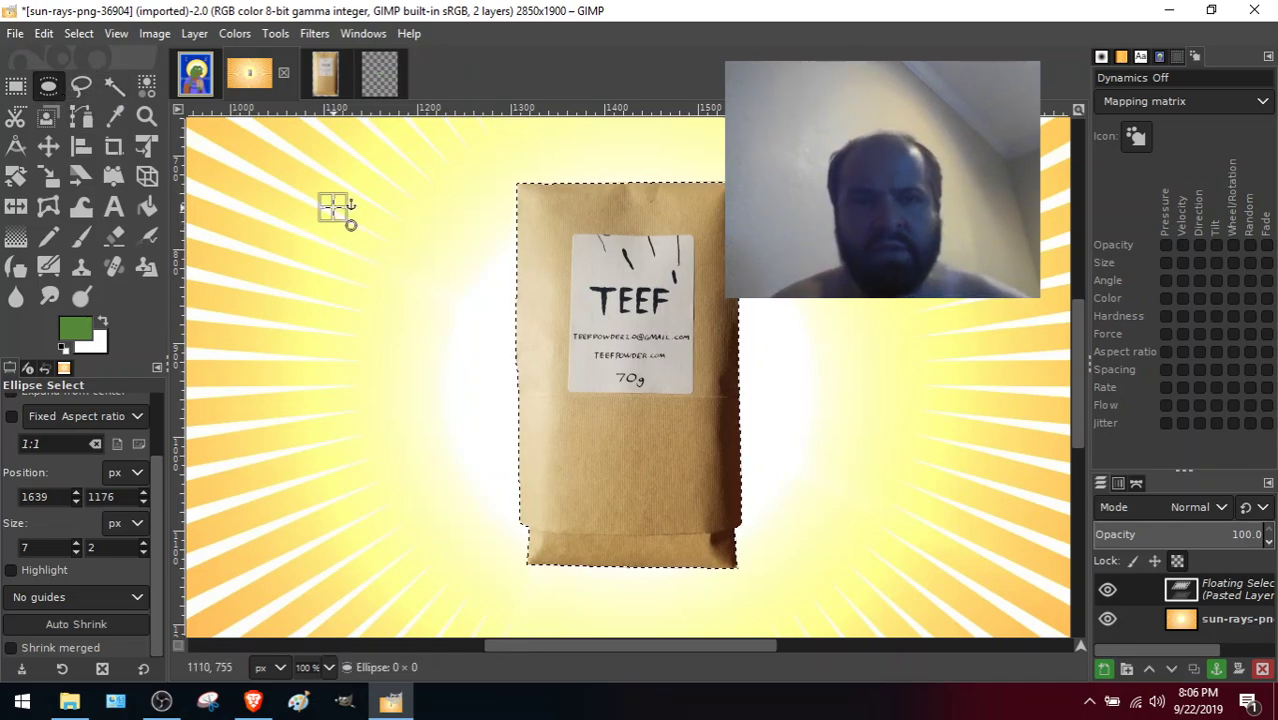
drag(335, 208, 846, 603)
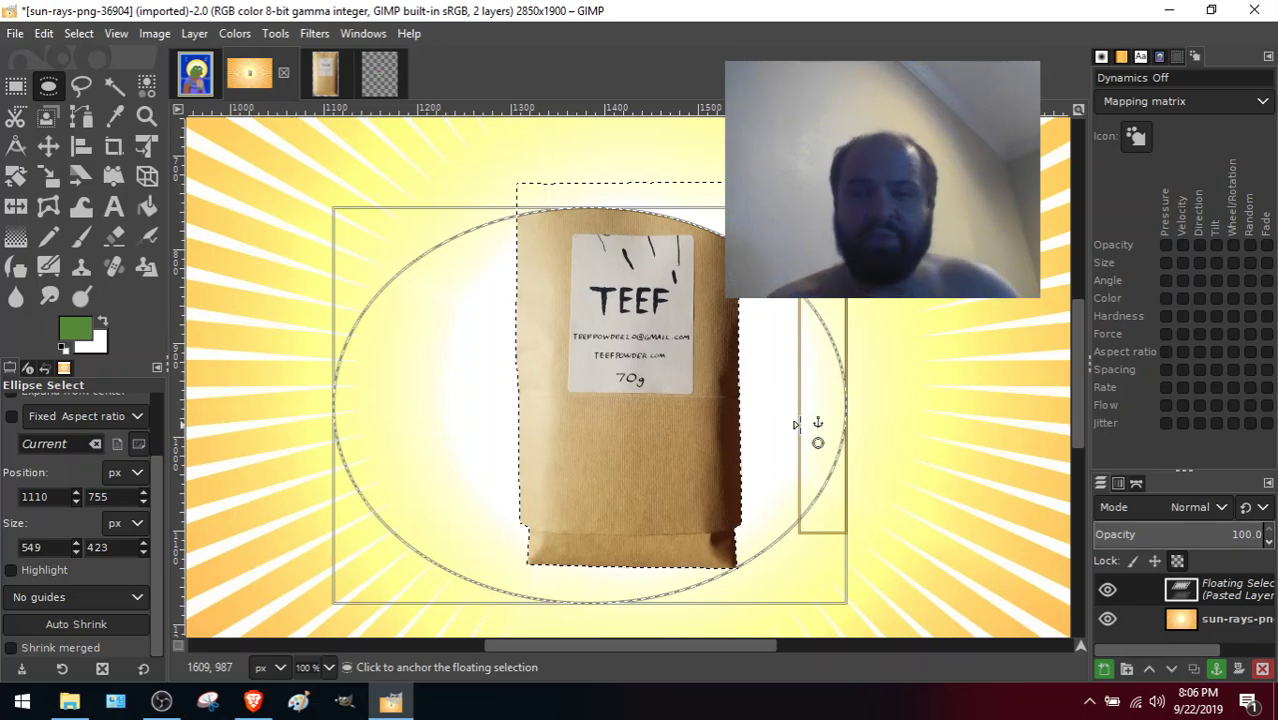
click(809, 427)
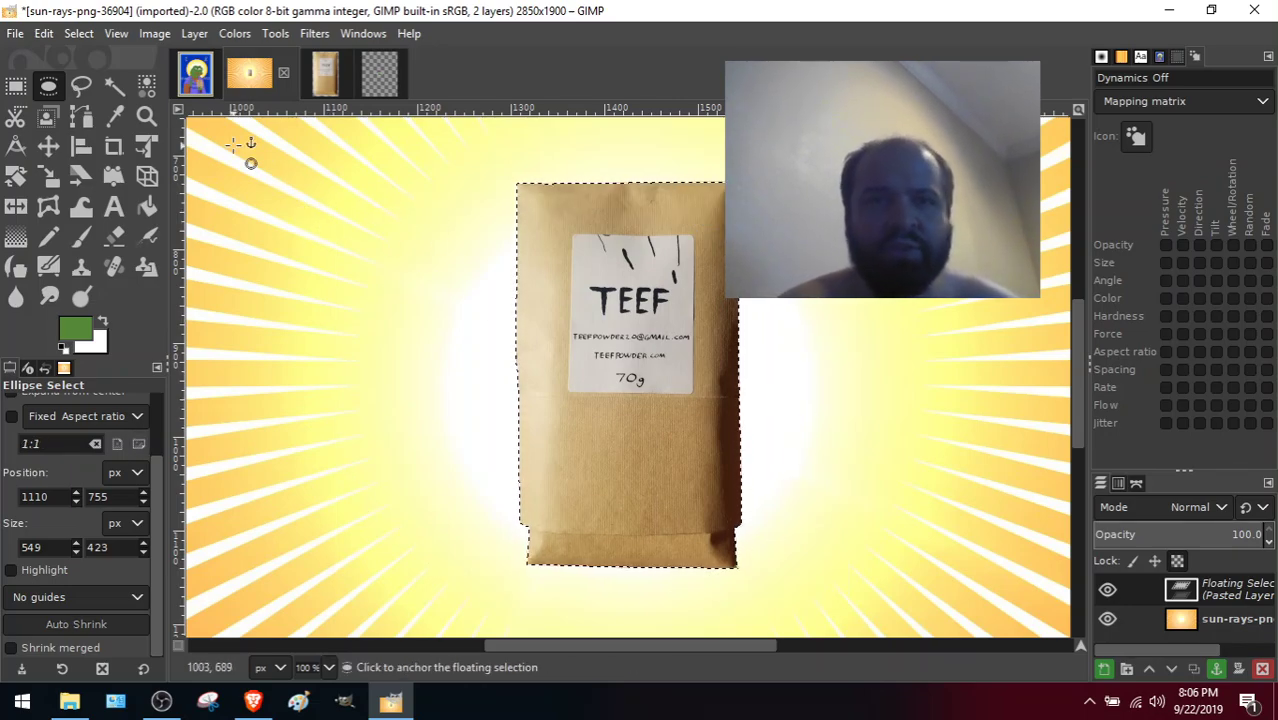
Select a circular area of about 555 × 555 px around the package with Ellipse Select, positioned at about 1143, 659.
click(113, 33)
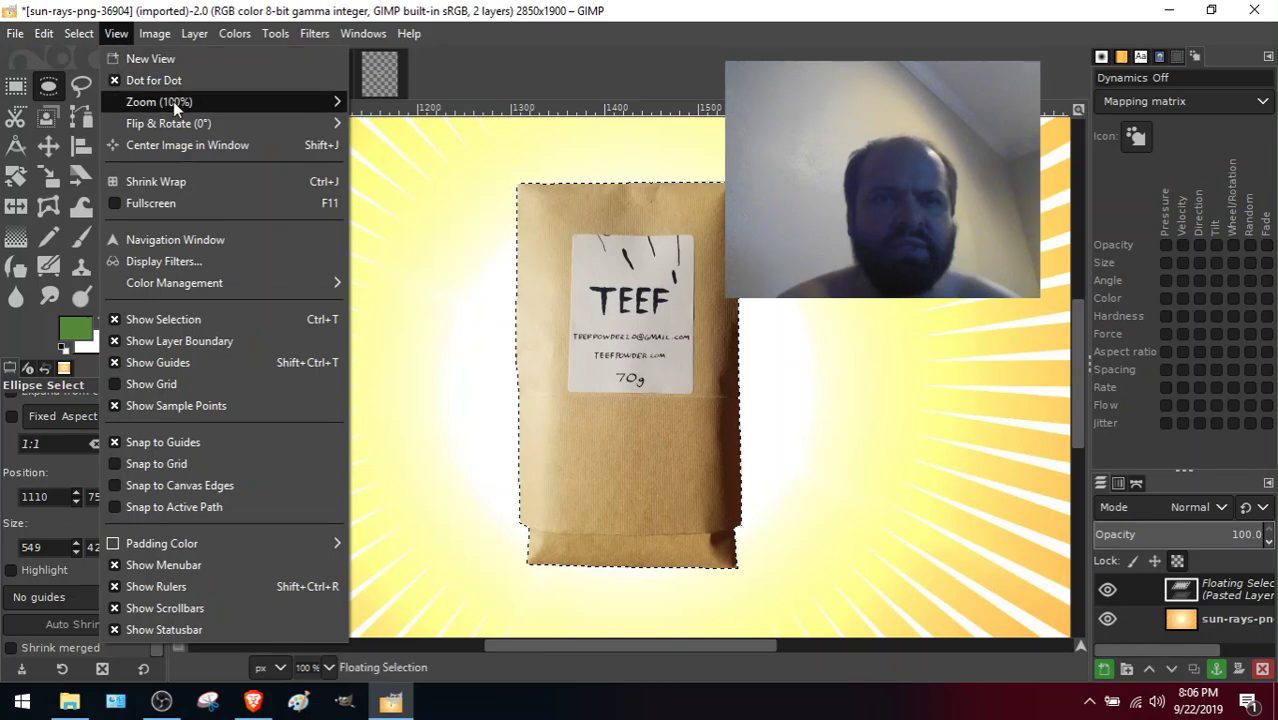
mouse_move(173, 101)
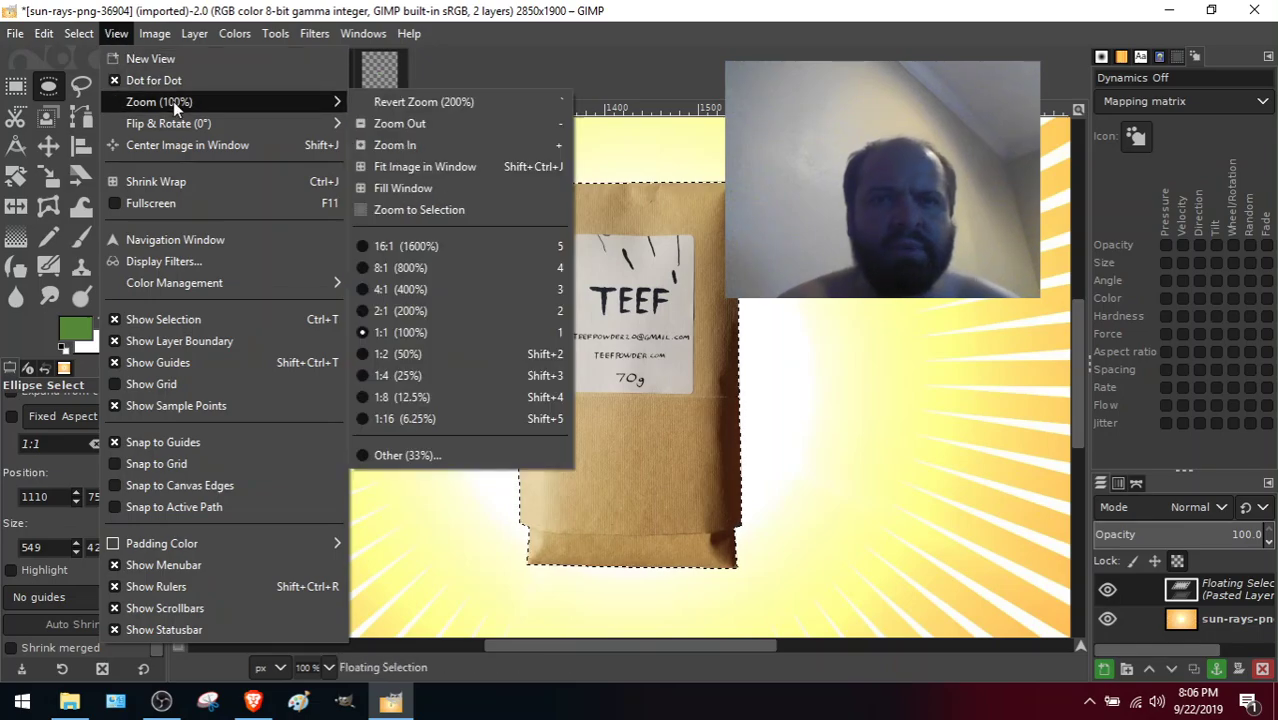
click(453, 124)
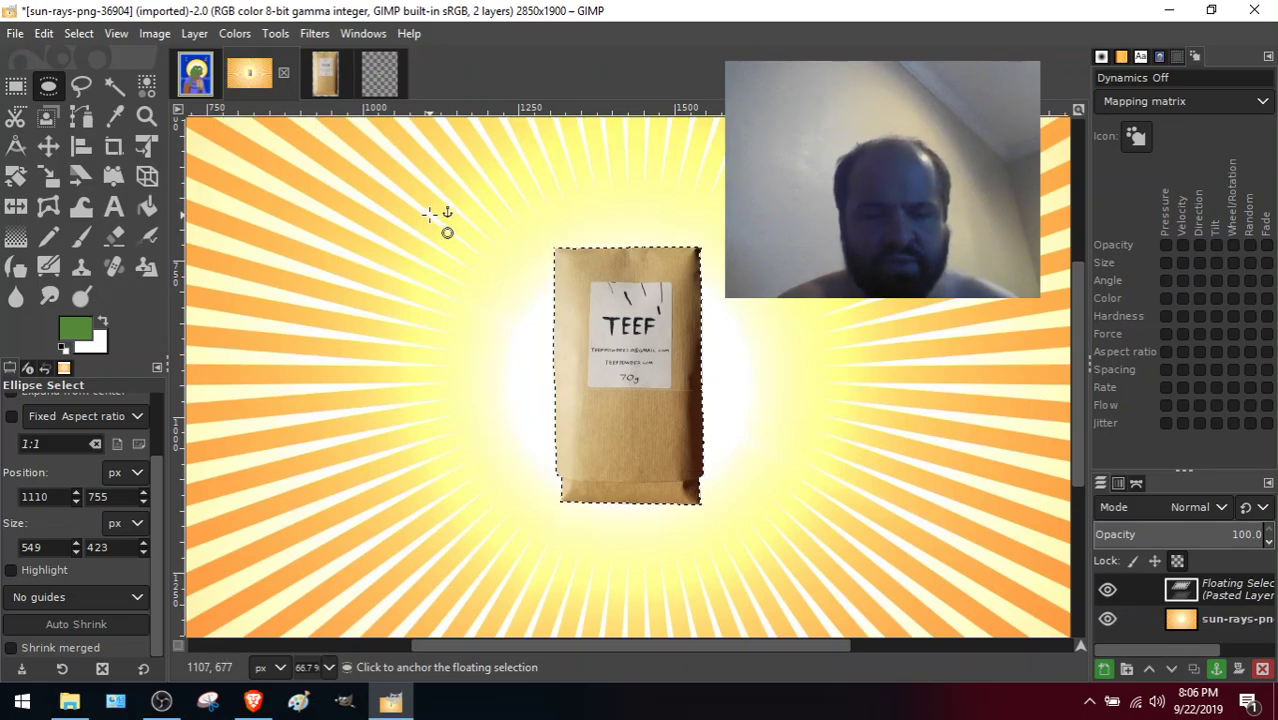
drag(430, 215, 776, 436)
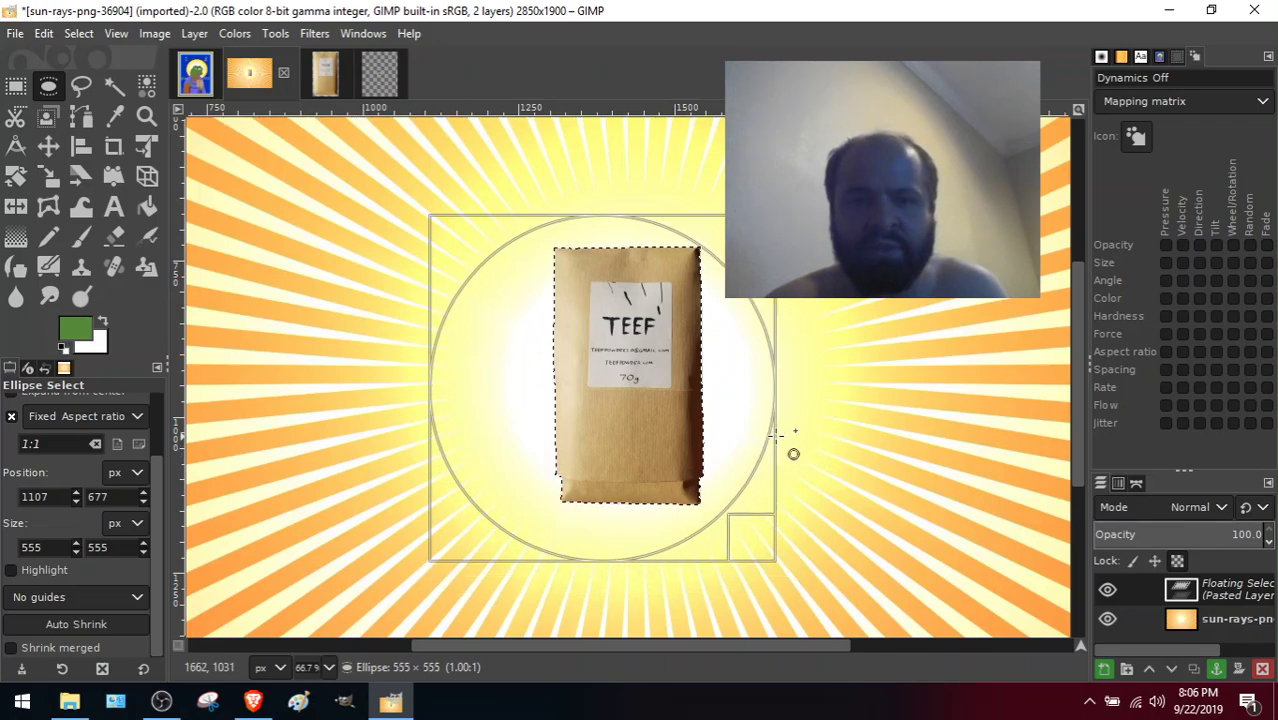
drag(776, 436, 776, 436)
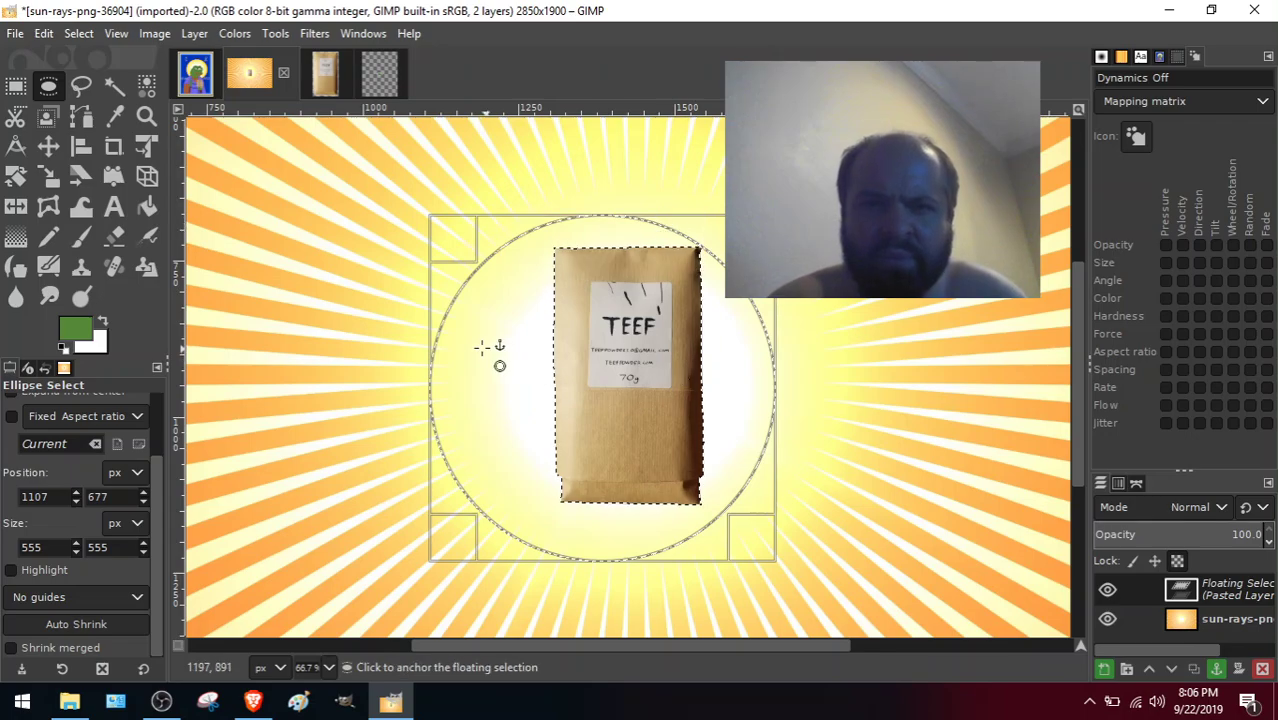
drag(521, 354, 547, 341)
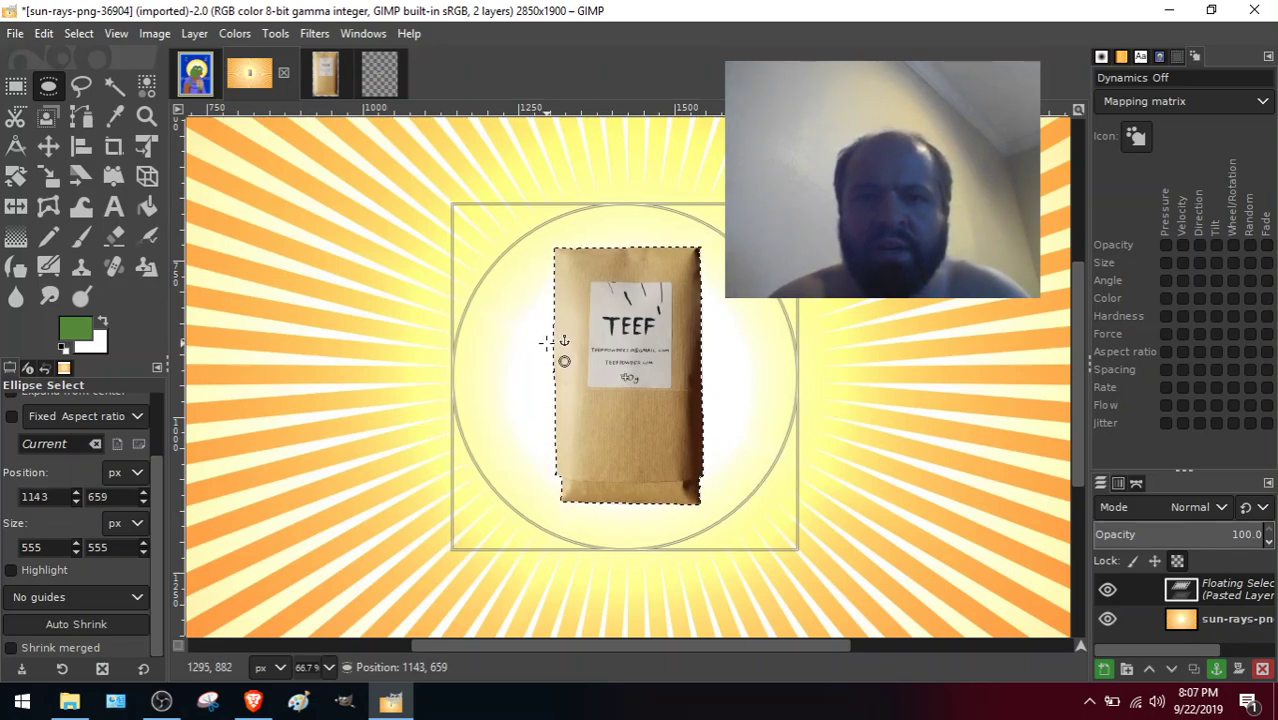
drag(547, 341, 548, 341)
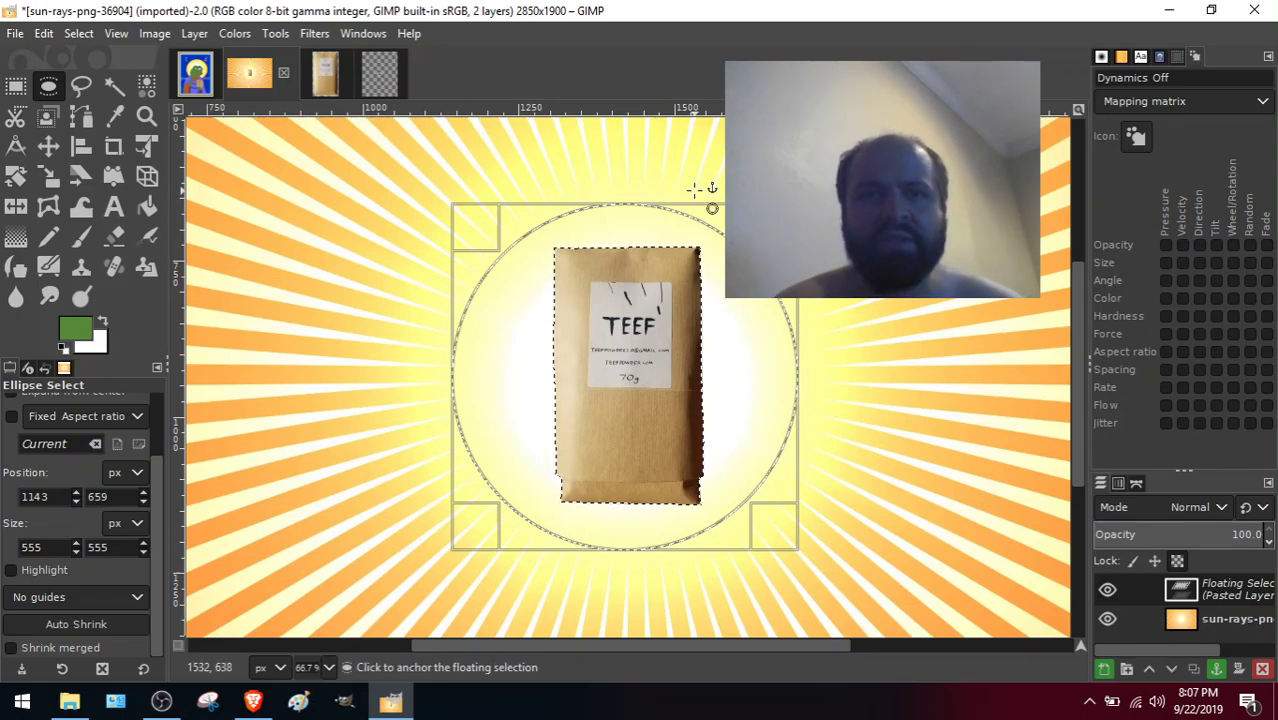
Create a new RGB image of 2850 × 1900 px filled with transparency.
click(16, 33)
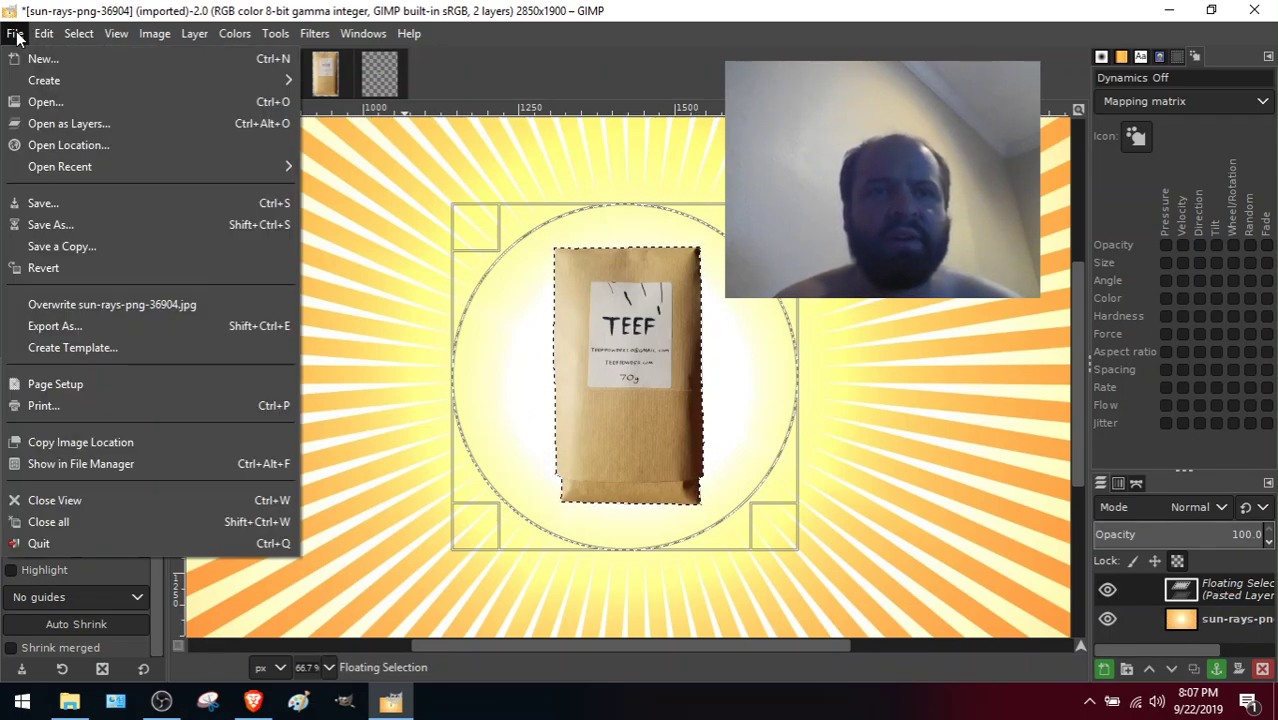
click(46, 57)
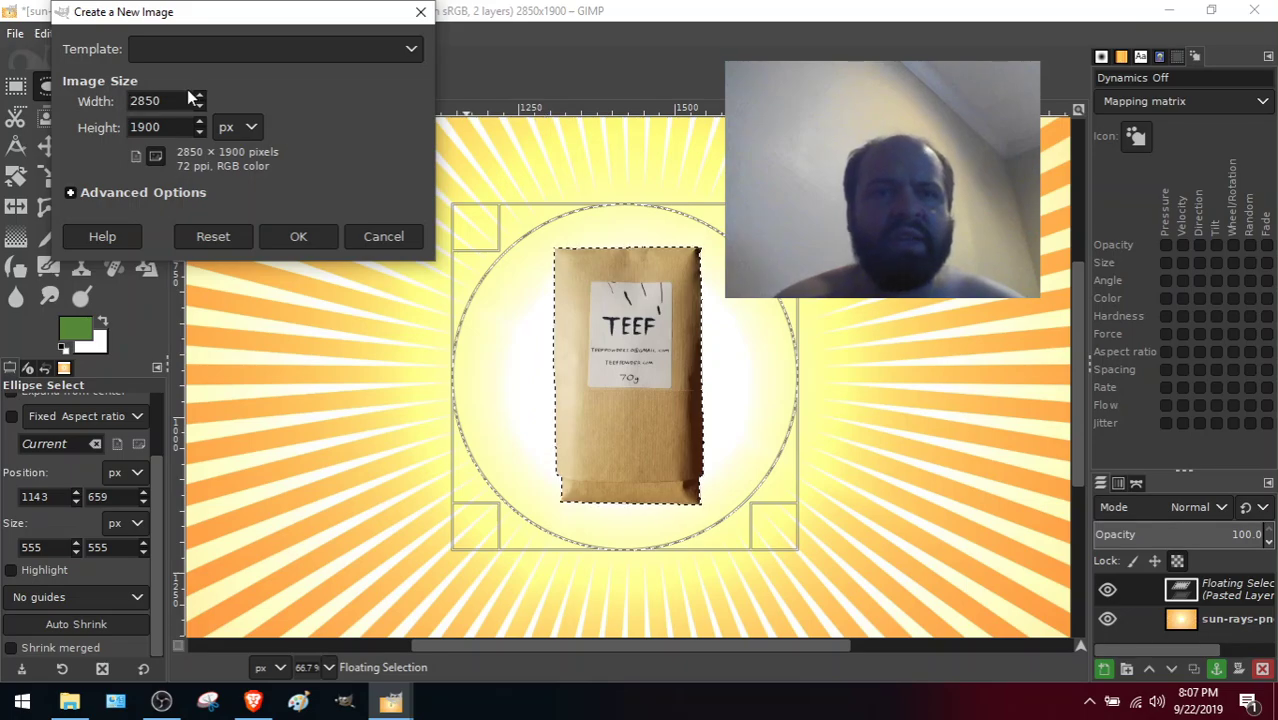
click(71, 192)
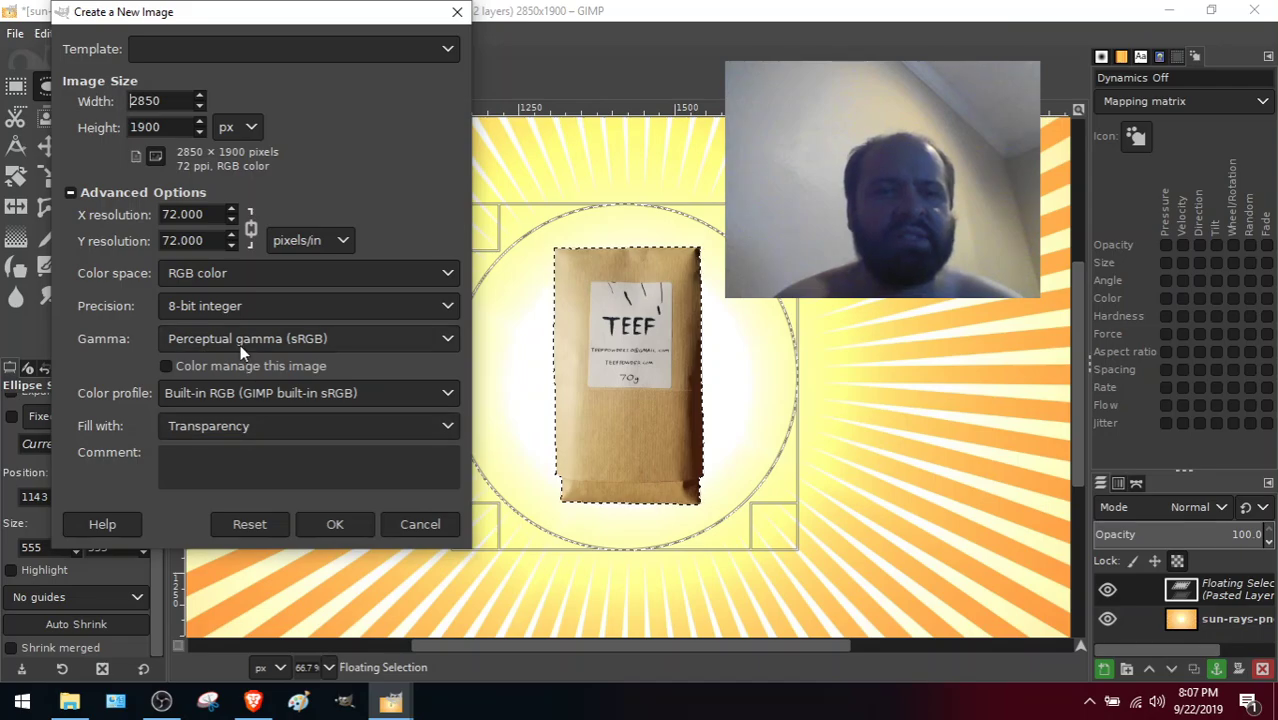
click(337, 525)
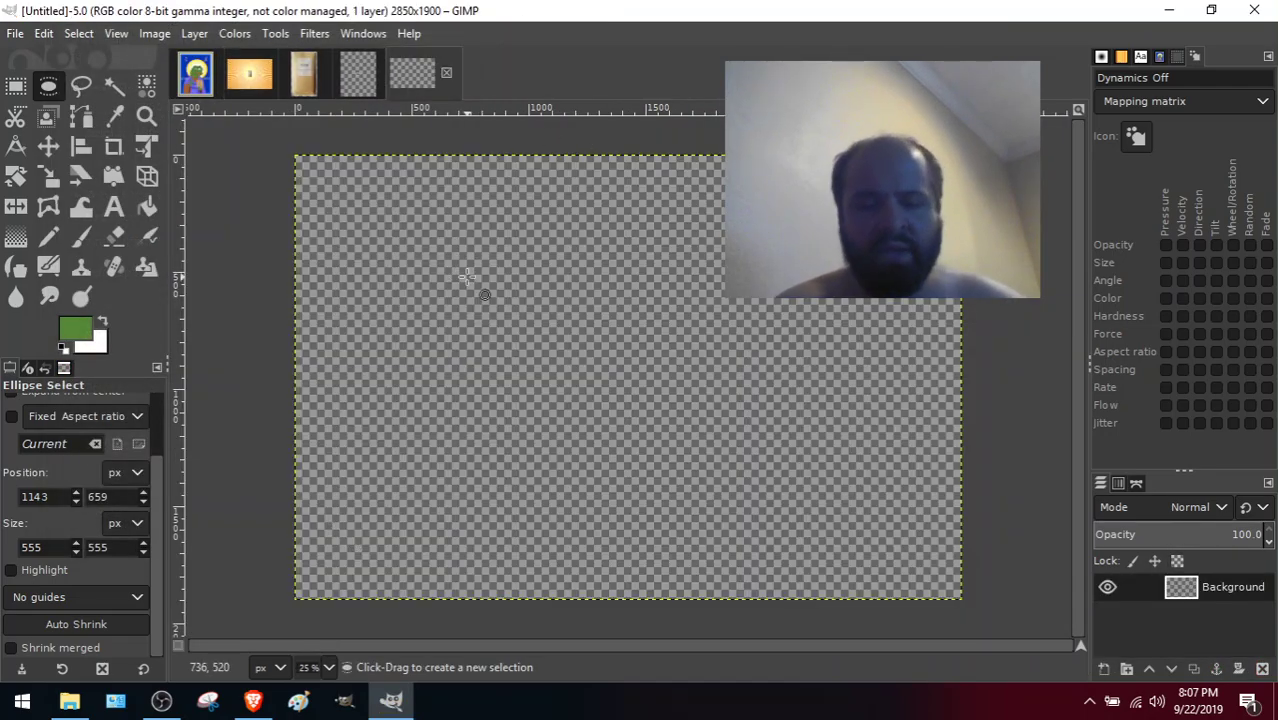
Copy the selected package picture from the sun-rays image and paste it into the new transparent image.
click(247, 65)
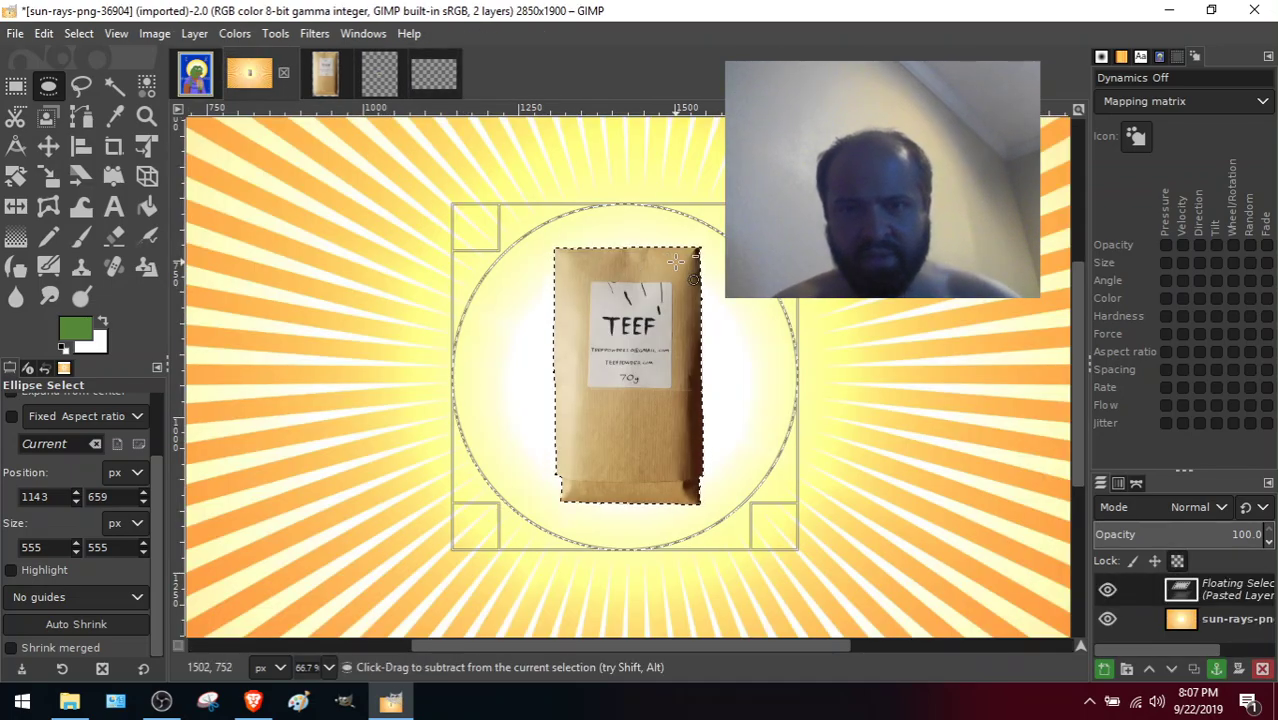
key(ctrl+c)
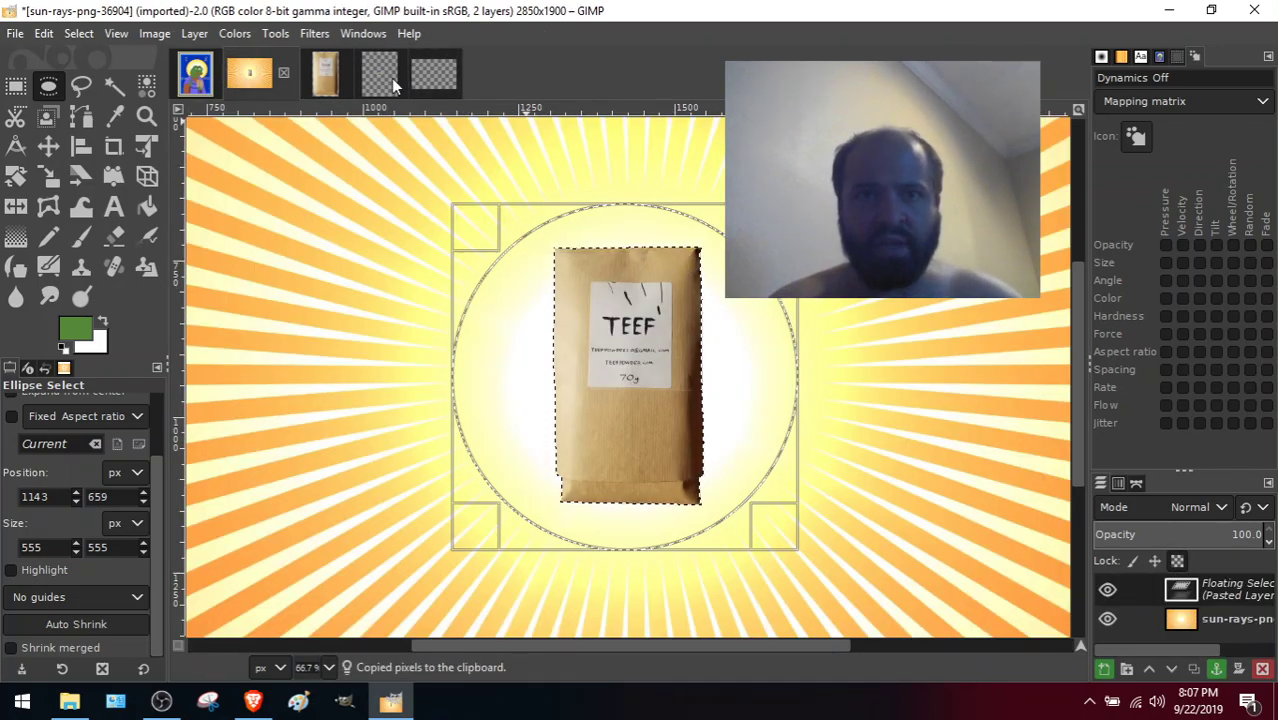
click(432, 78)
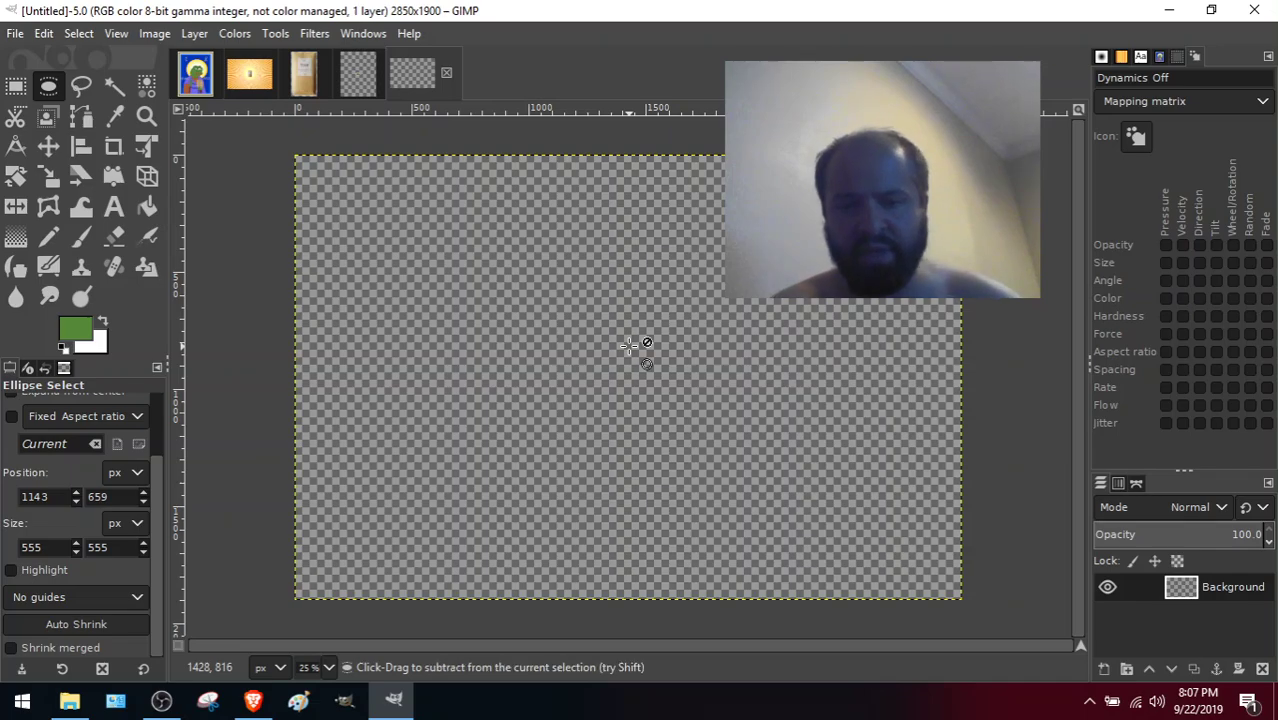
key(ctrl+v)
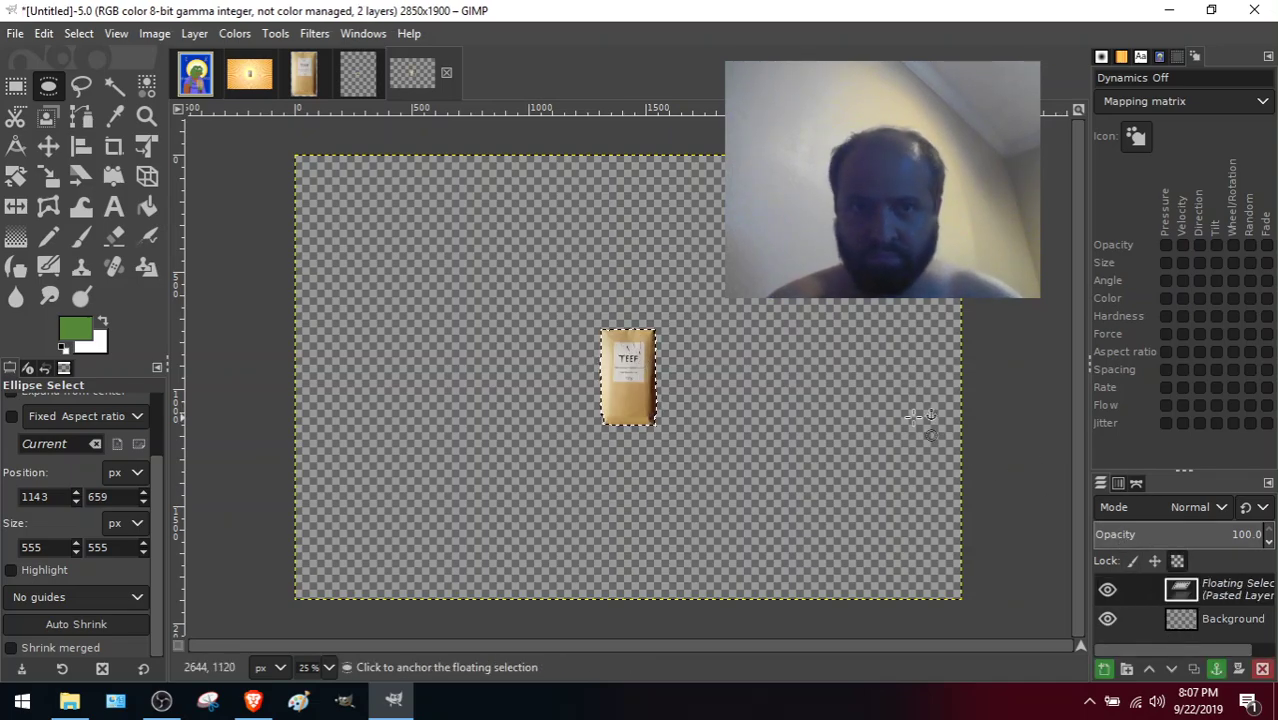
Return to the sun-rays image and check its background layer by hiding it and showing it again.
click(258, 78)
key(ctrl+v)
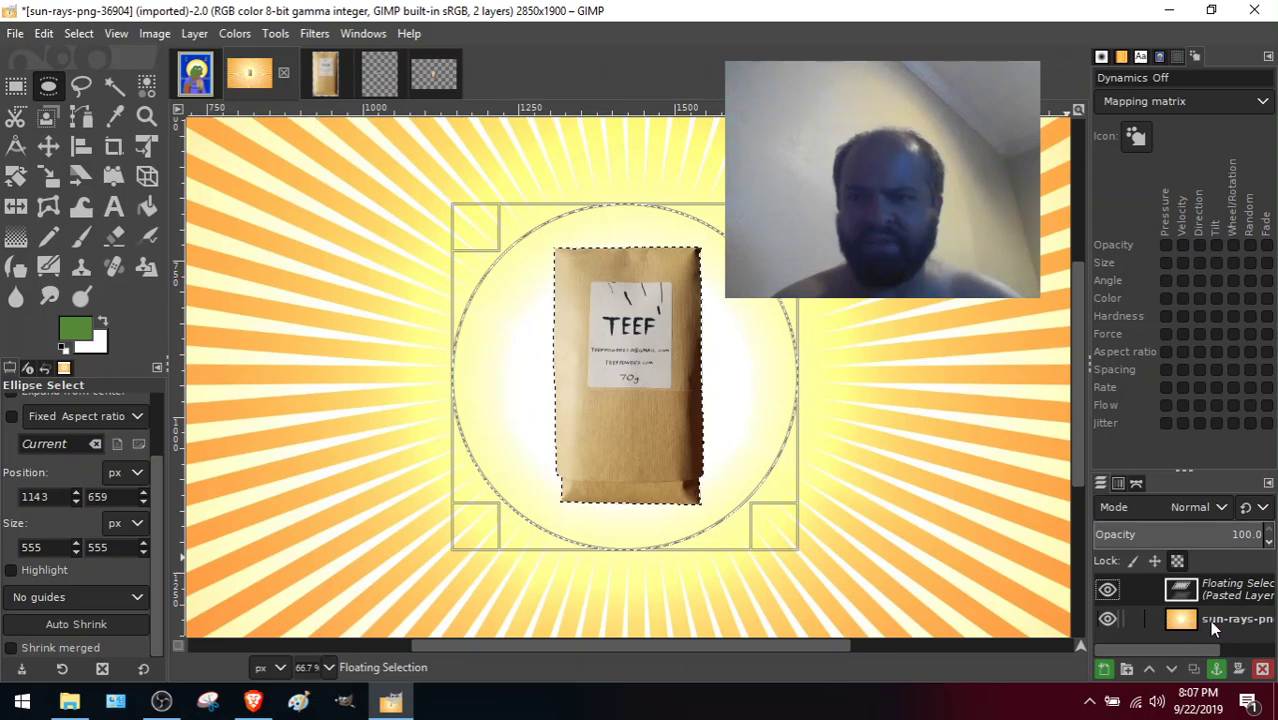
click(1112, 620)
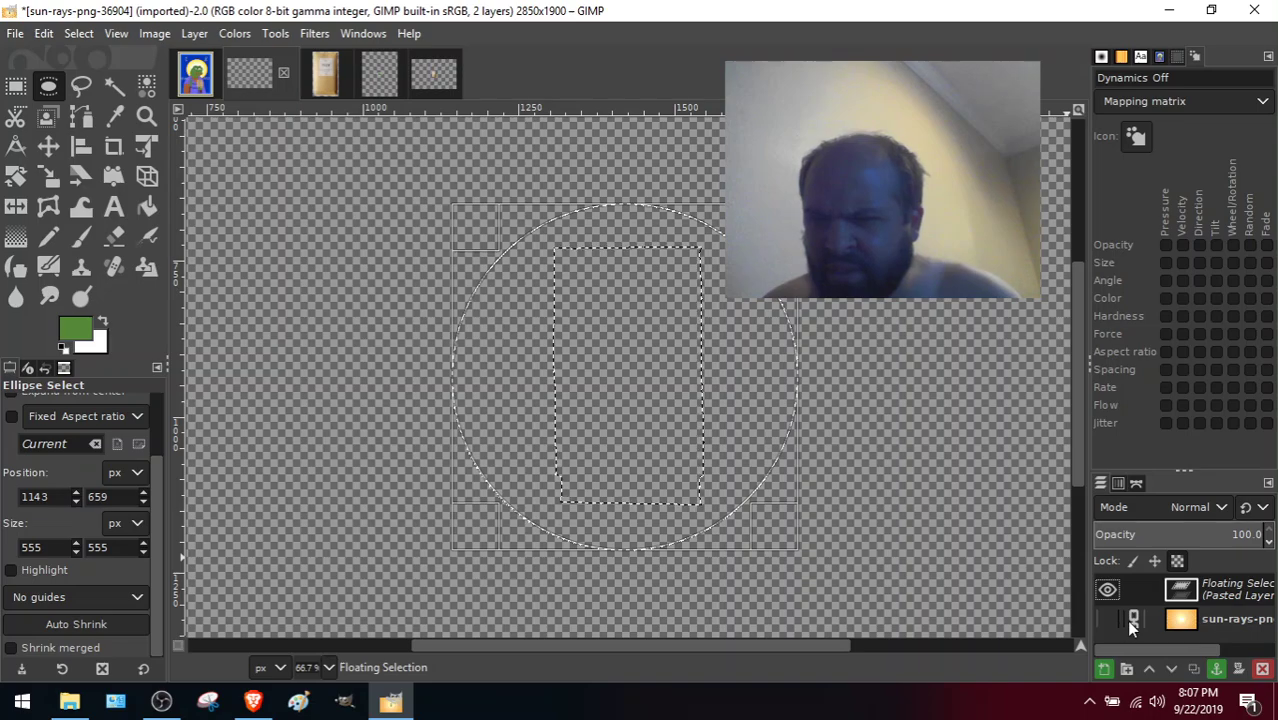
click(1107, 620)
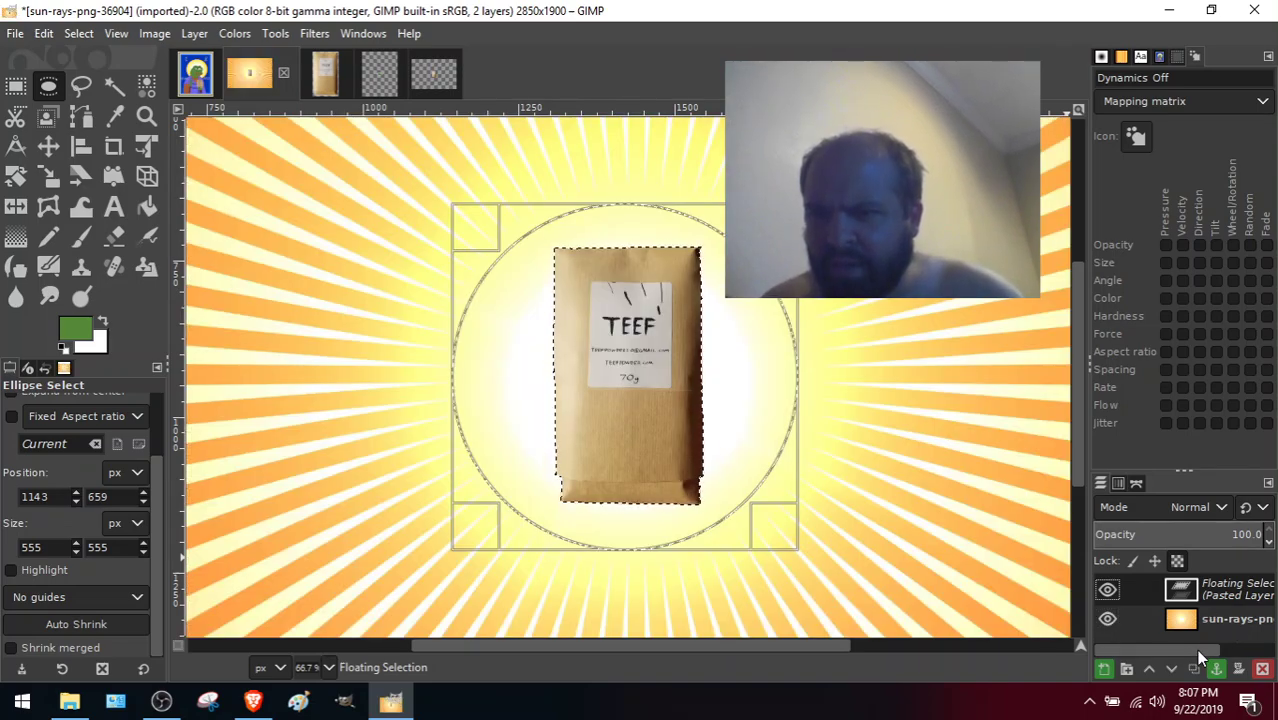
drag(1196, 649, 1240, 650)
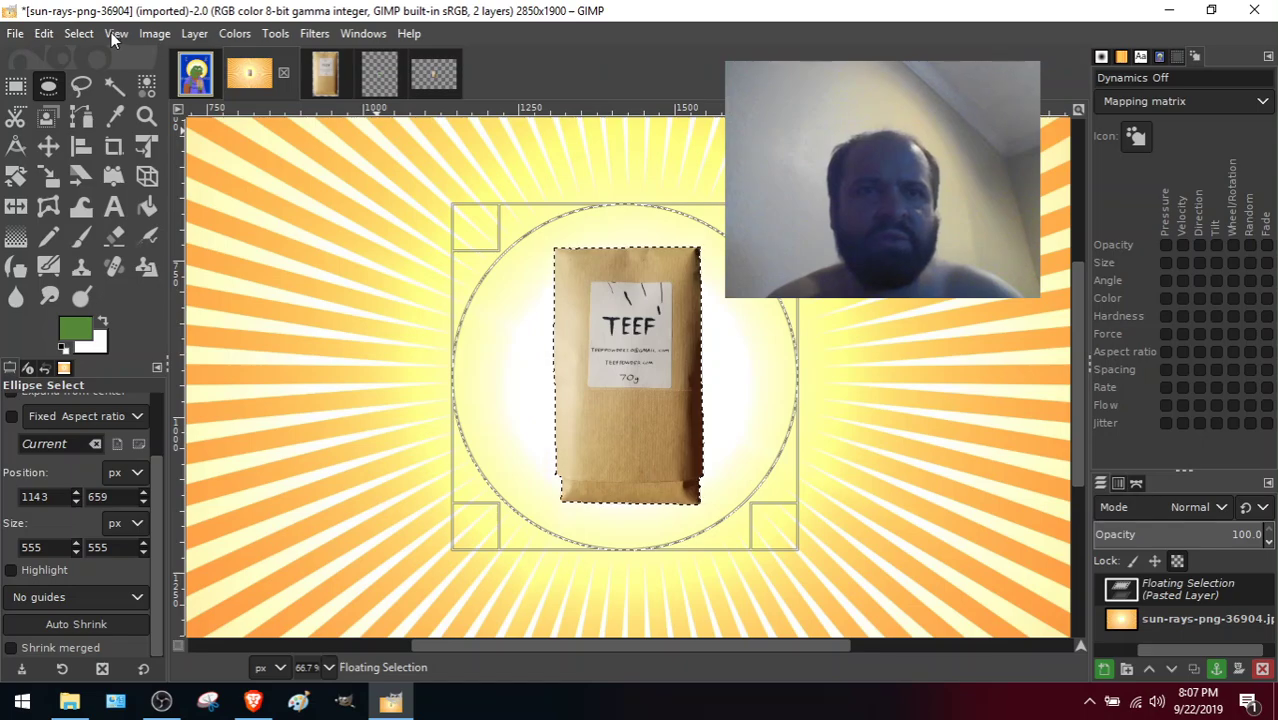
Clear the selection in the sun-rays image and anchor the floating package picture onto the background layer.
click(152, 34)
mouse_move(78, 33)
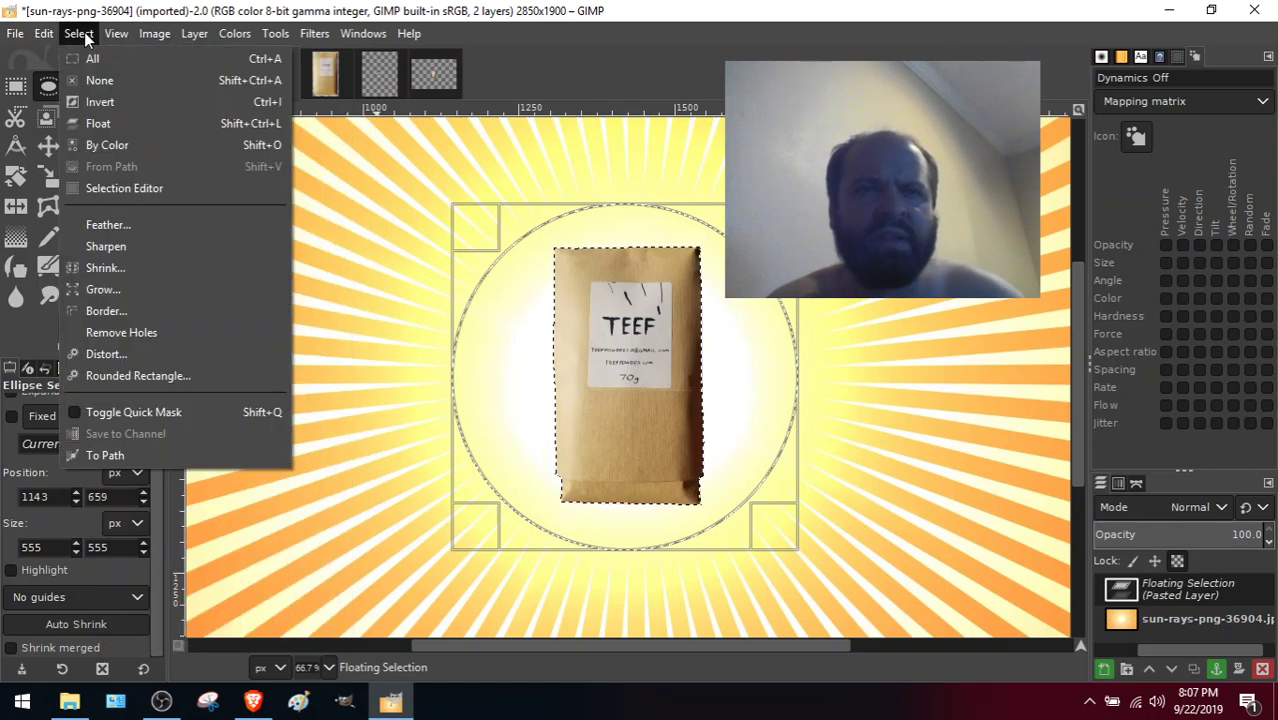
click(104, 81)
click(283, 248)
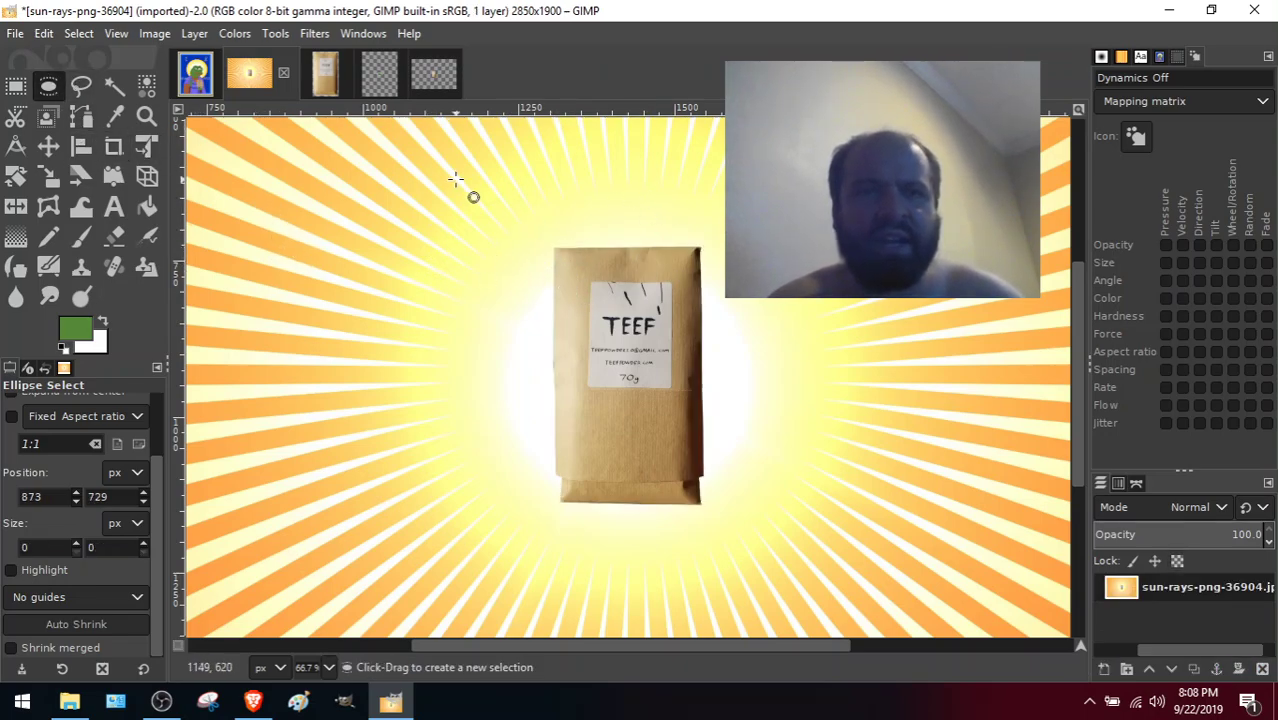
Try a circular selection of about 606 × 606 px around the package at about 1119, 624, and discard it.
drag(410, 185, 788, 541)
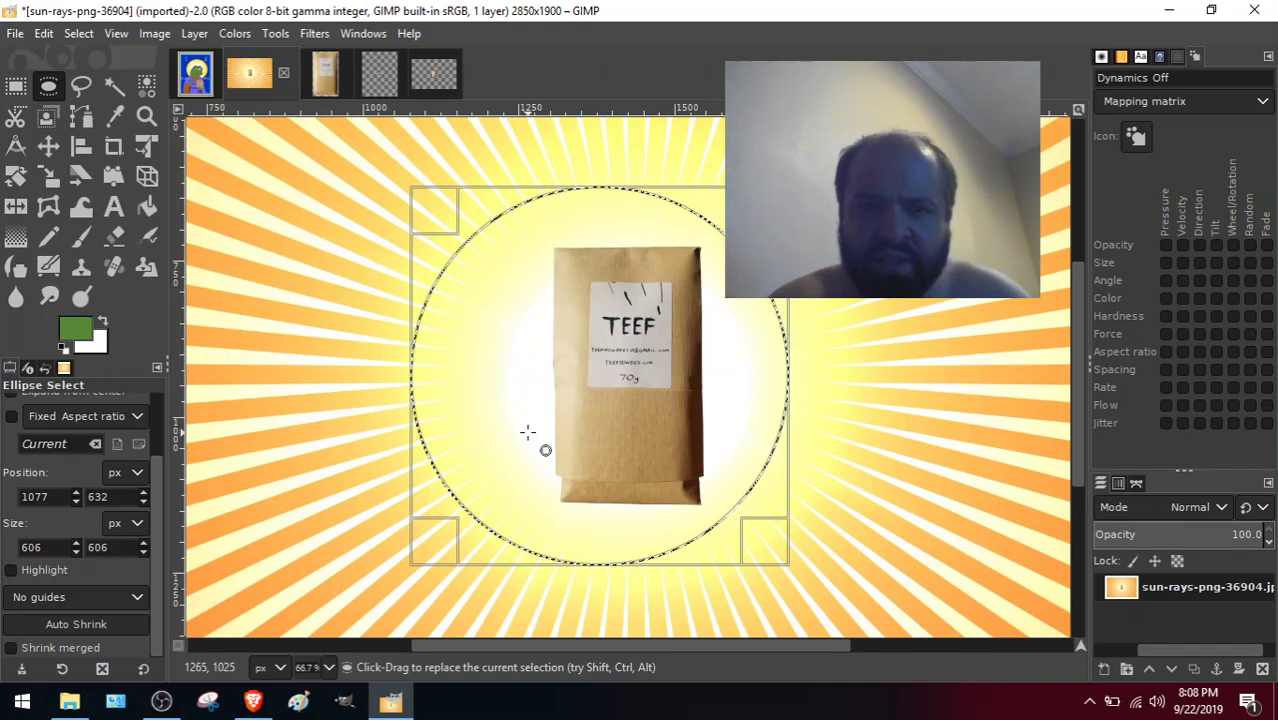
drag(528, 434, 553, 428)
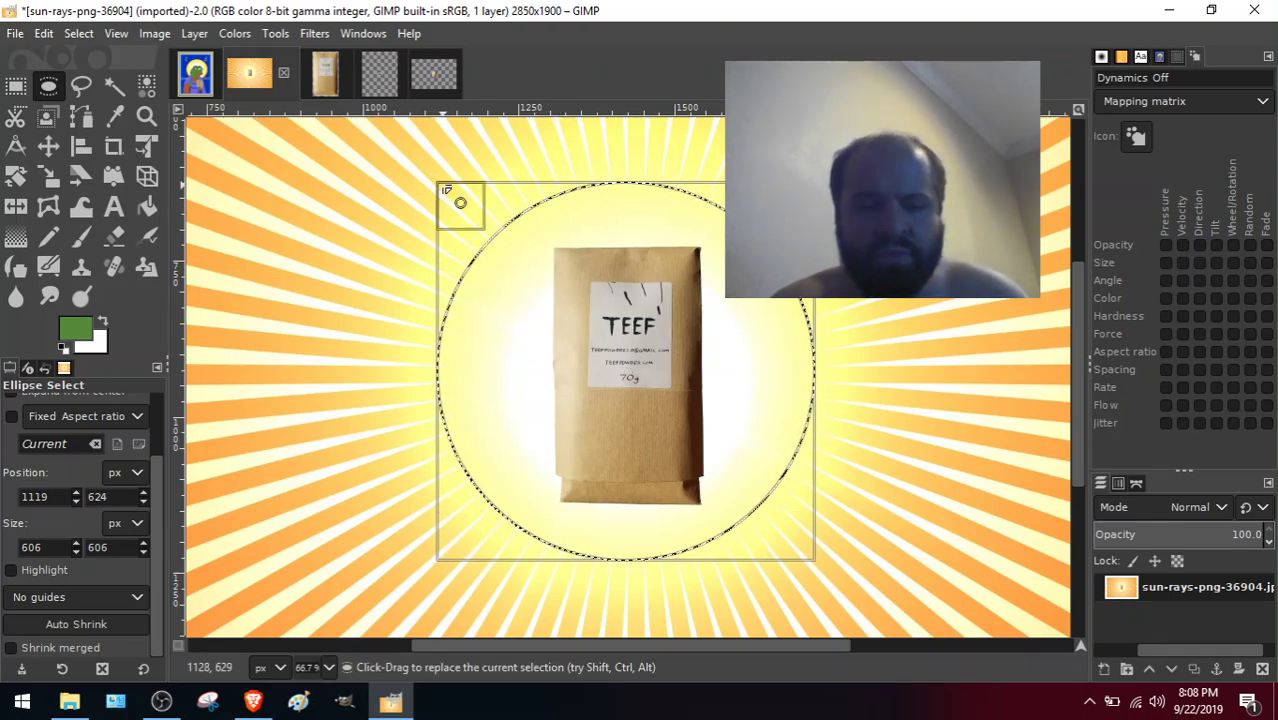
key(shift)
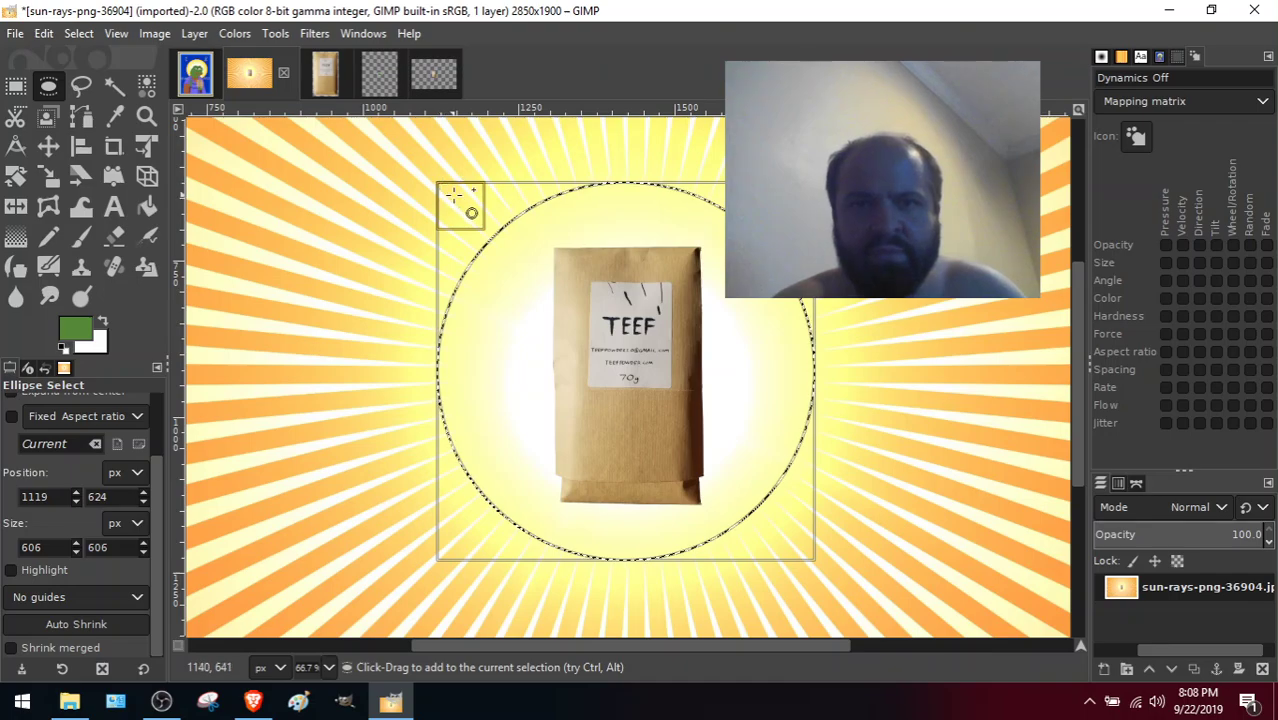
drag(463, 203, 475, 238)
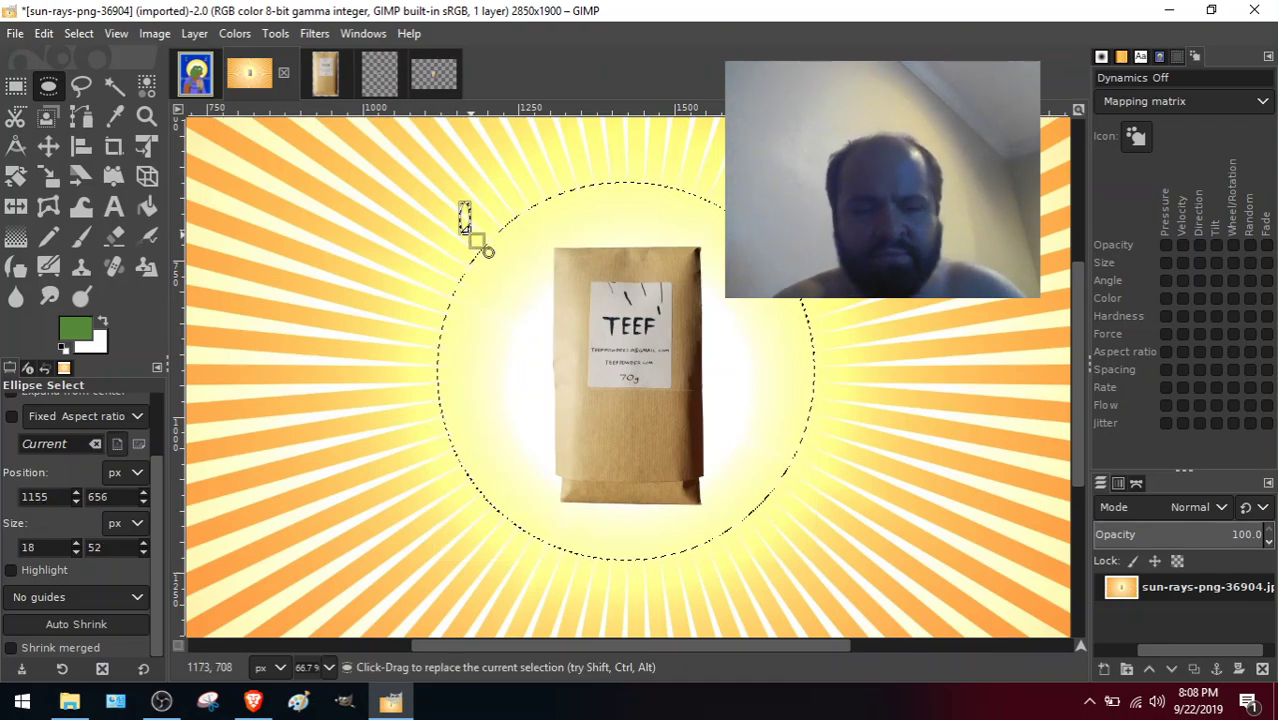
key(ctrl+z)
scroll(478, 244, down, 1)
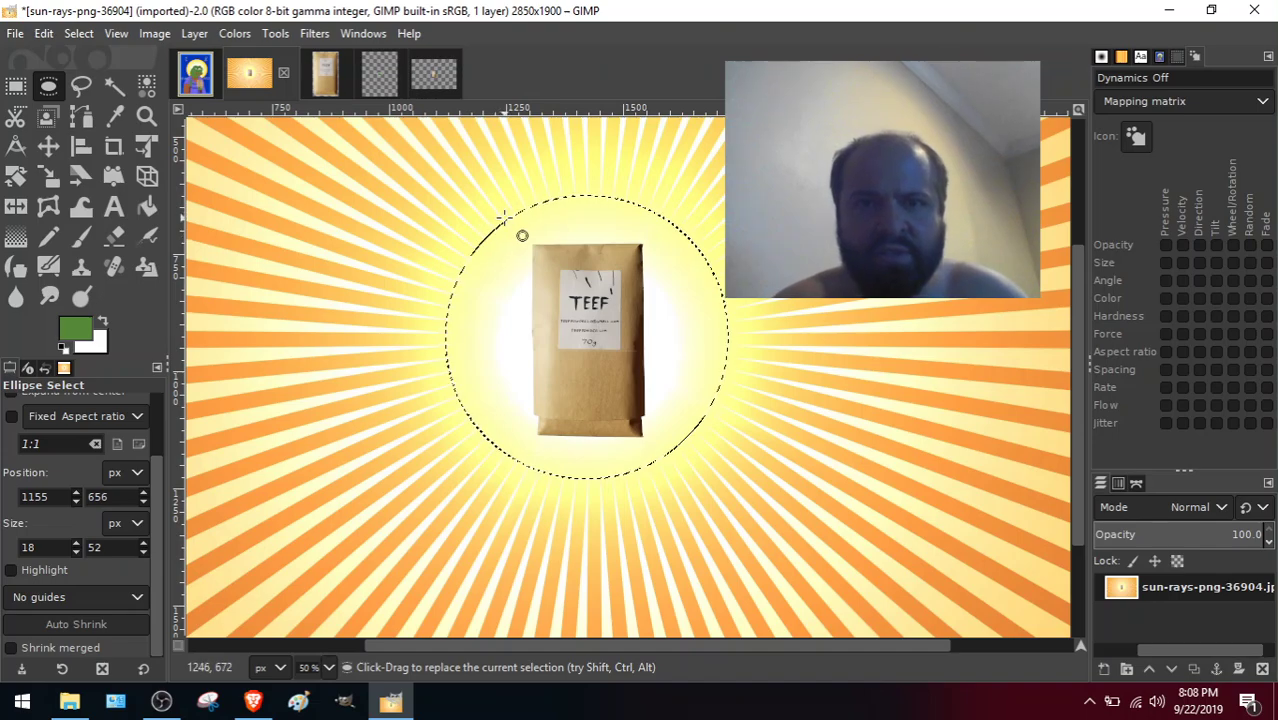
click(505, 215)
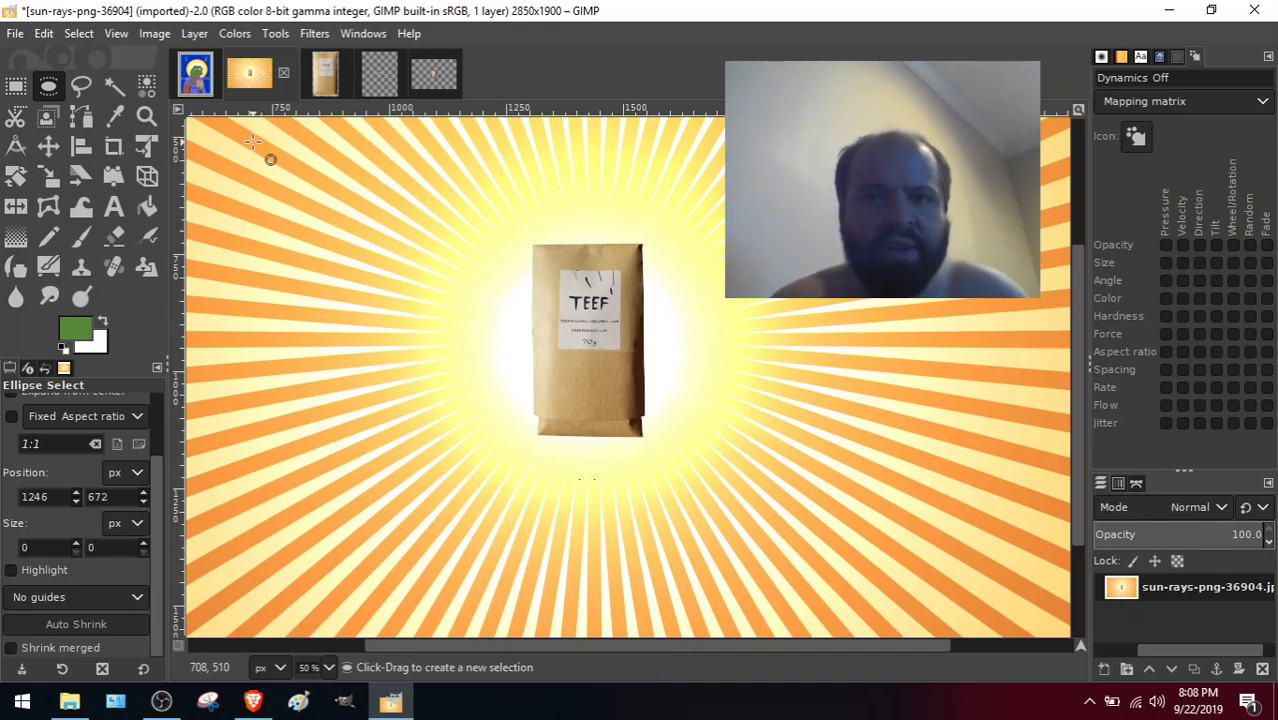
Select a circle of about 562 × 562 px with Ellipse Select, centred on the package at position 1142, 650.
drag(433, 185, 697, 377)
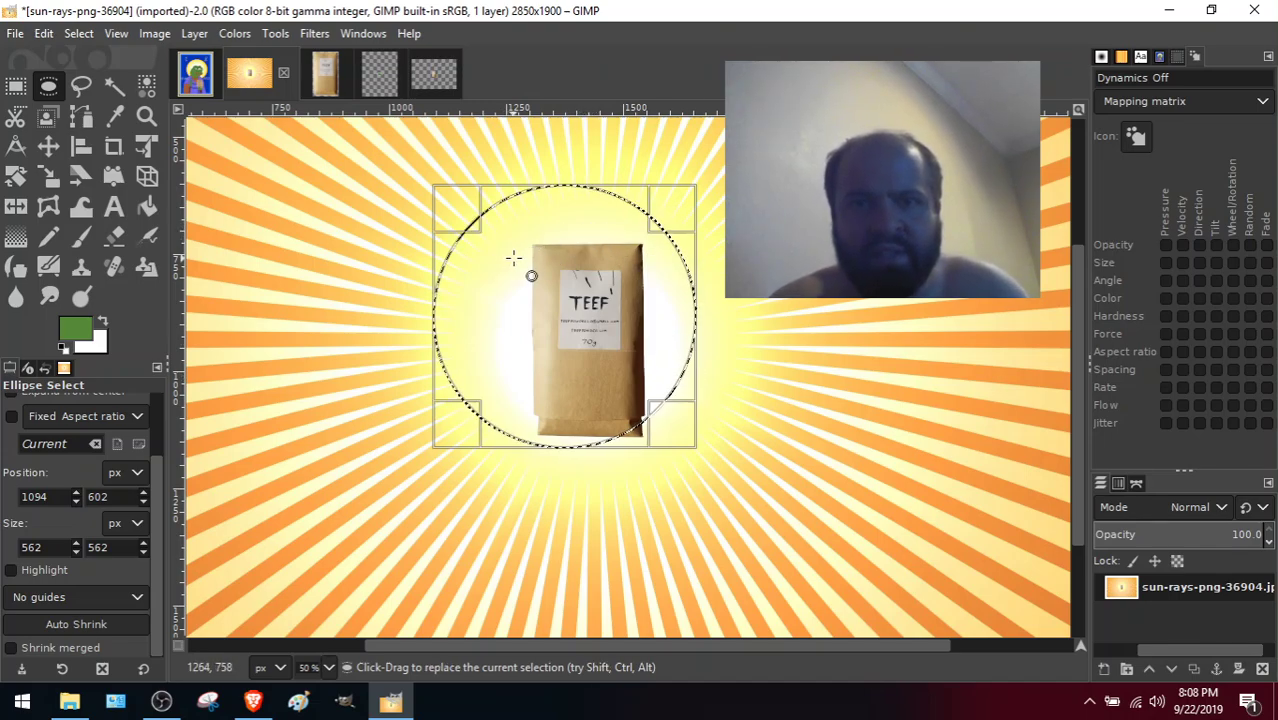
drag(519, 262, 533, 279)
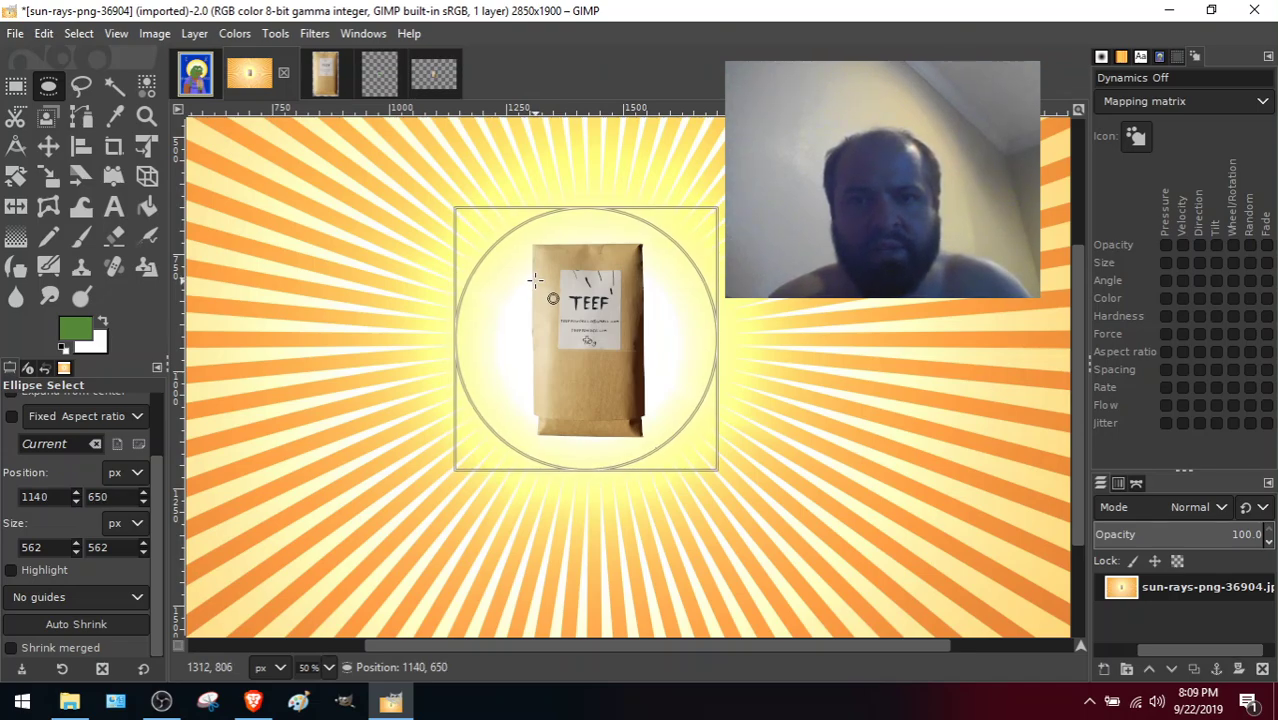
drag(536, 280, 536, 280)
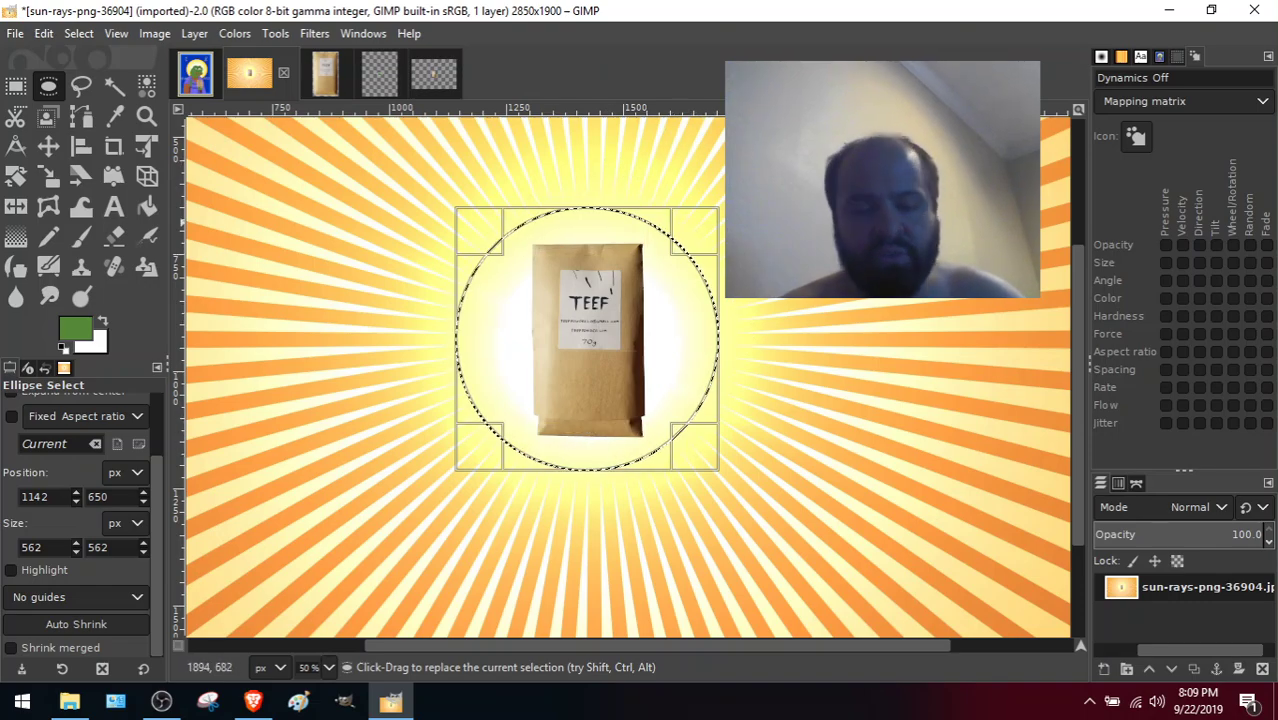
Copy the circular selection, anchor the floating package in the new transparent image, and paste the circle there.
key(ctrl+c)
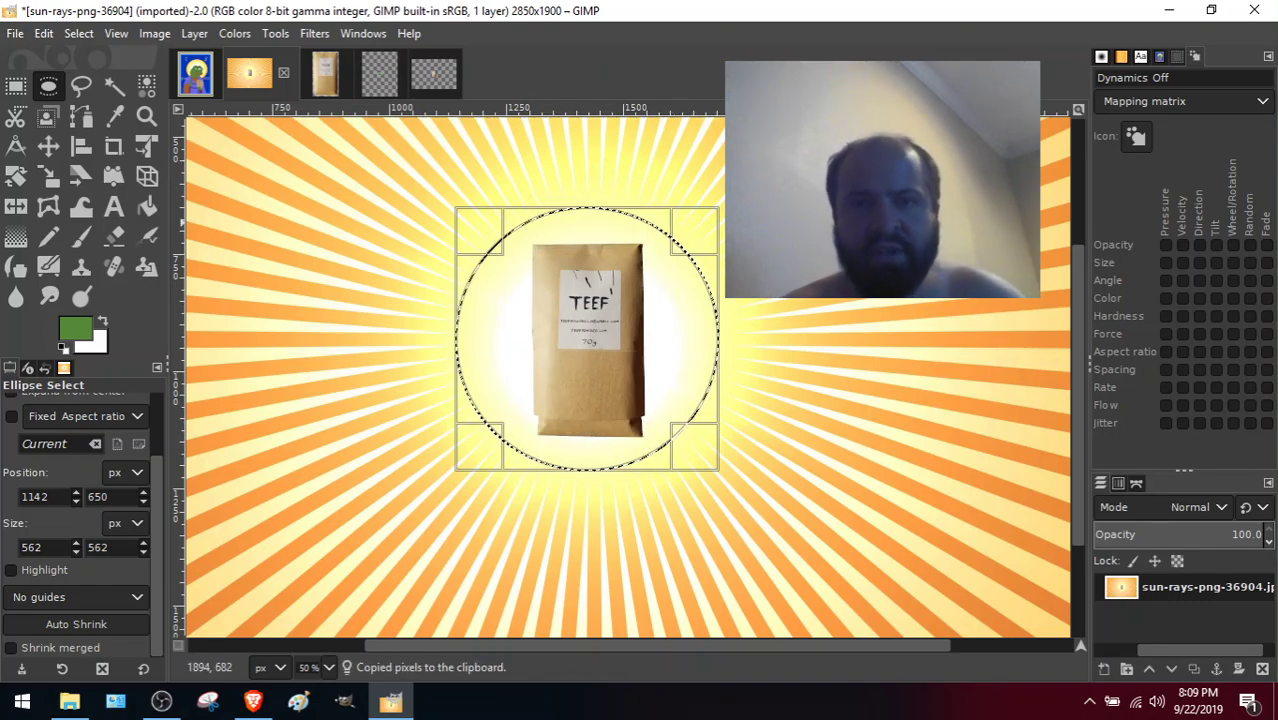
click(386, 79)
click(430, 76)
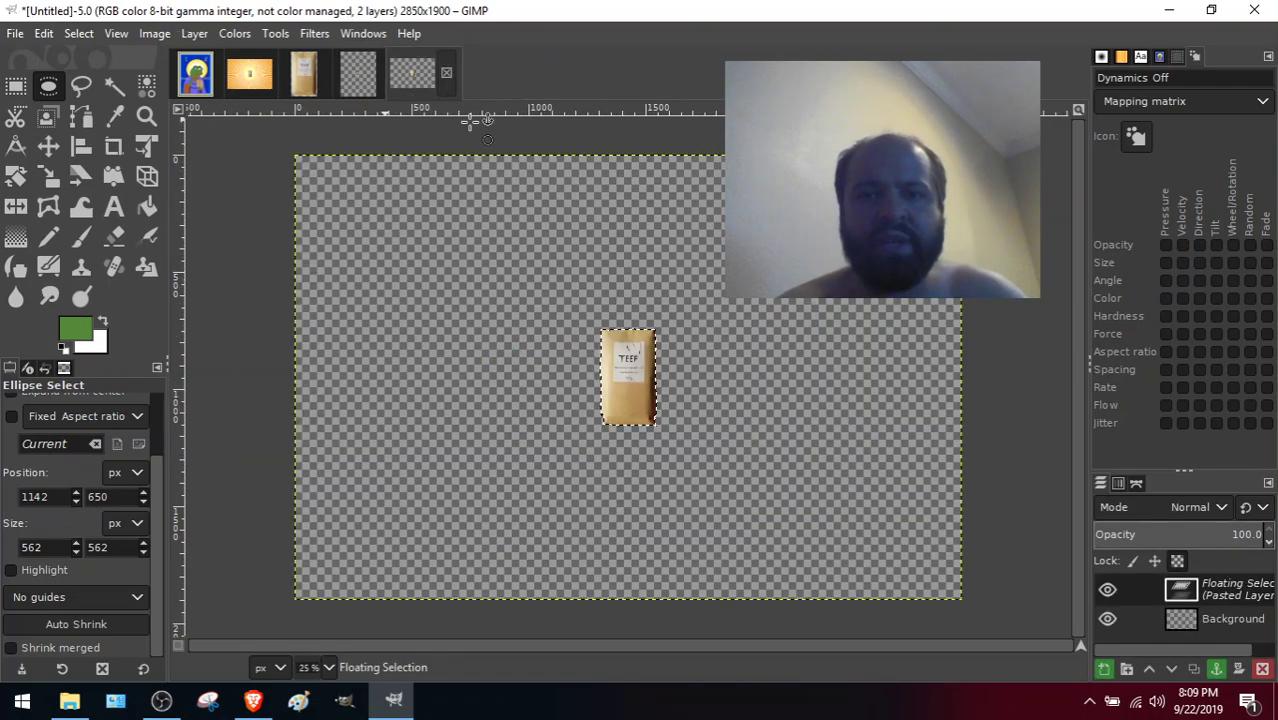
click(697, 276)
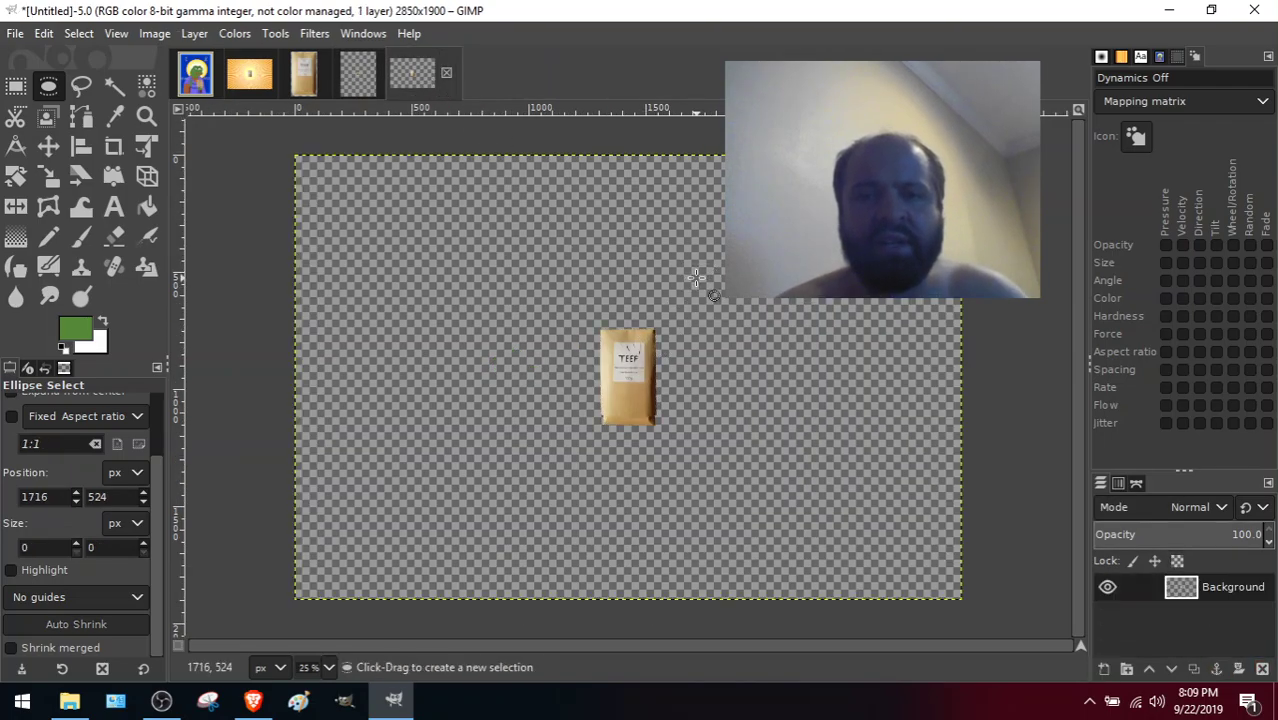
key(ctrl+v)
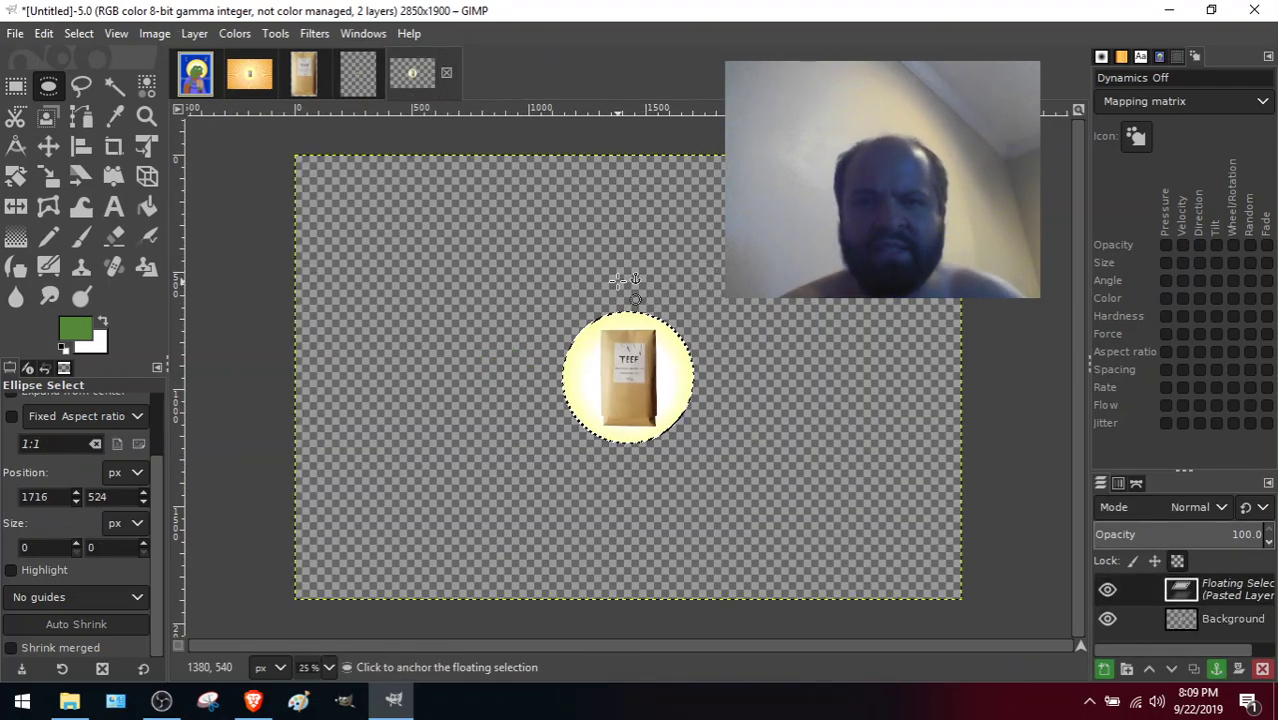
Move the pasted circle to the canvas's upper right, anchor it, and delete the leftover package with an elliptical selection of about 604 × 608 px.
drag(638, 331, 850, 280)
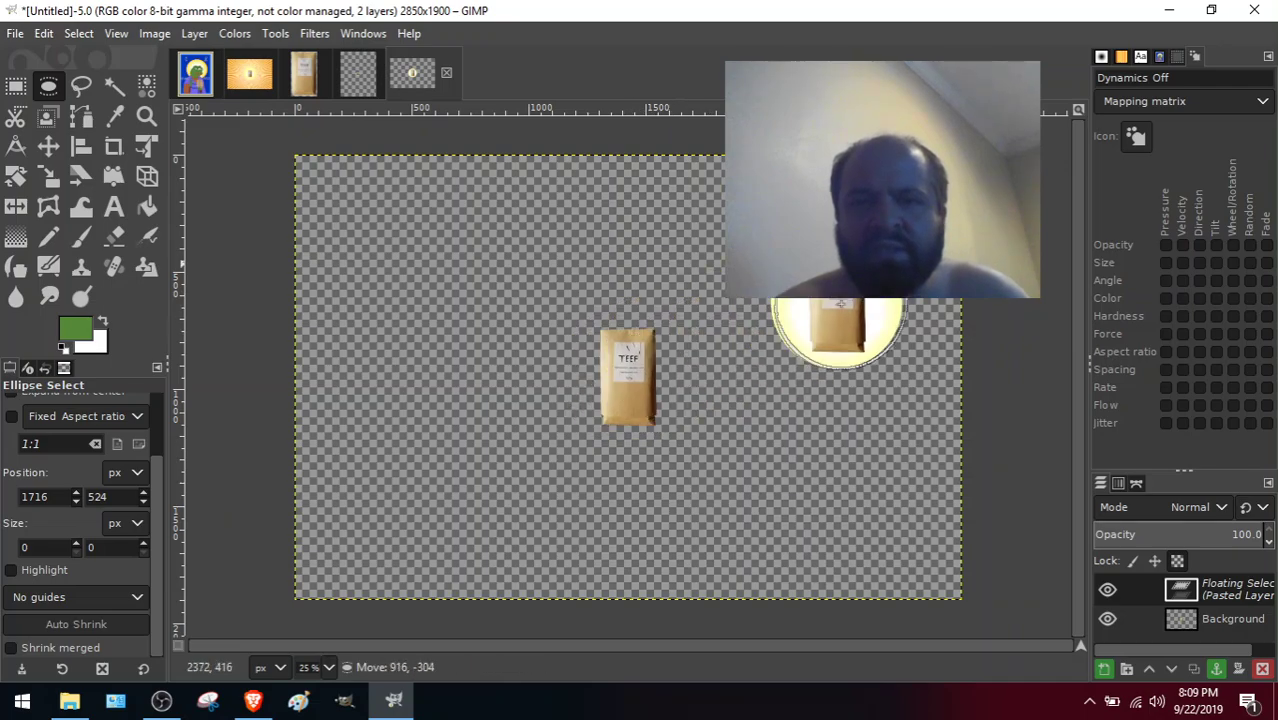
click(638, 350)
drag(558, 306, 699, 446)
key(Delete)
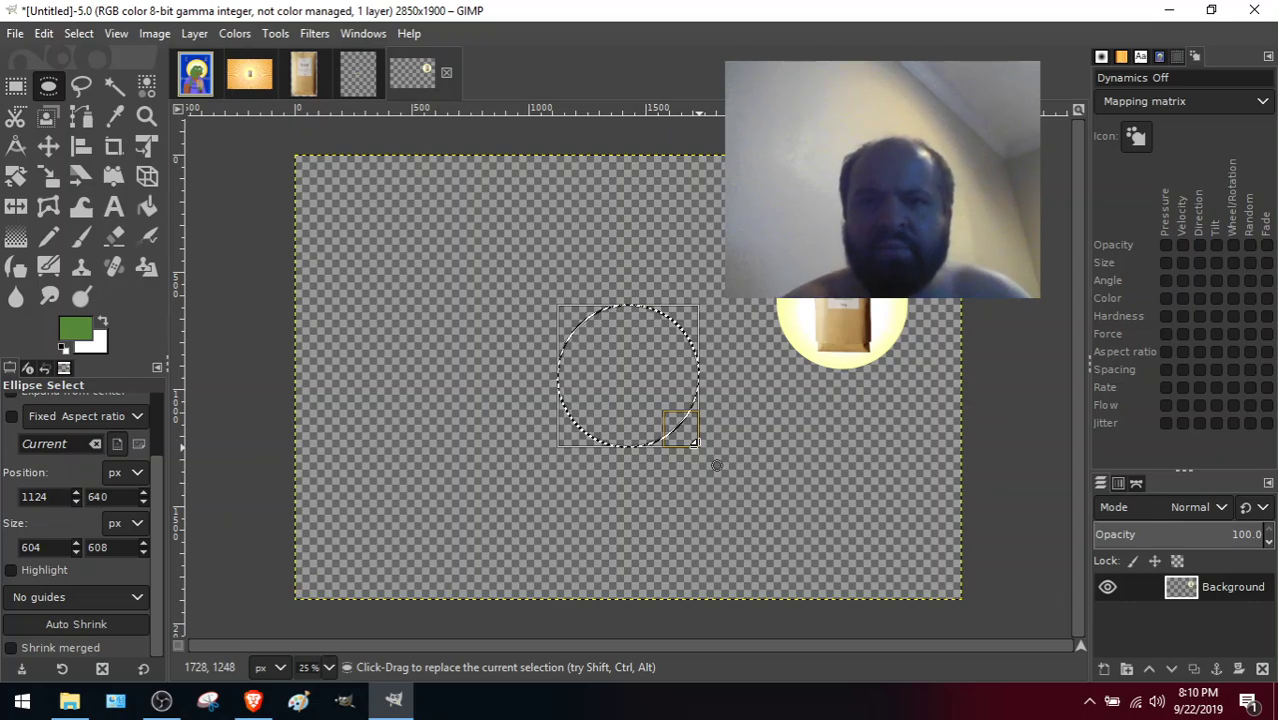
click(882, 287)
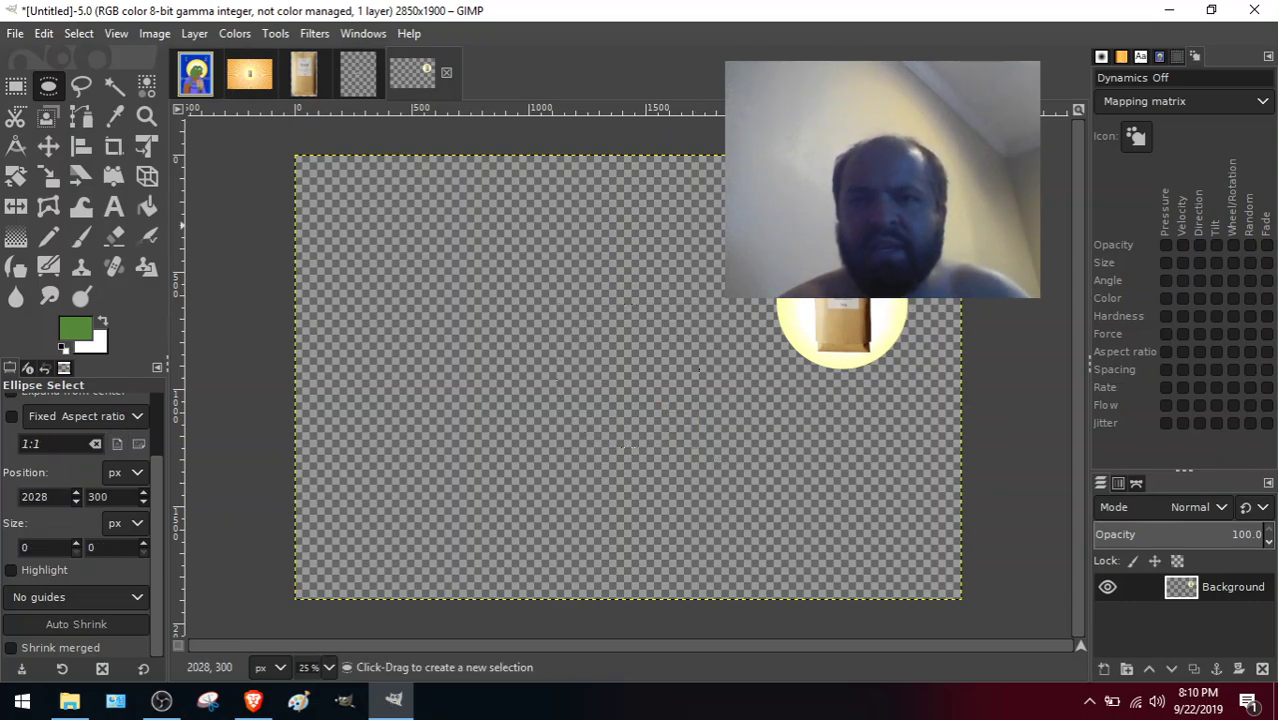
Select the transparent area with Fuzzy Select and move the layer so the circle sits near the canvas's middle.
click(112, 82)
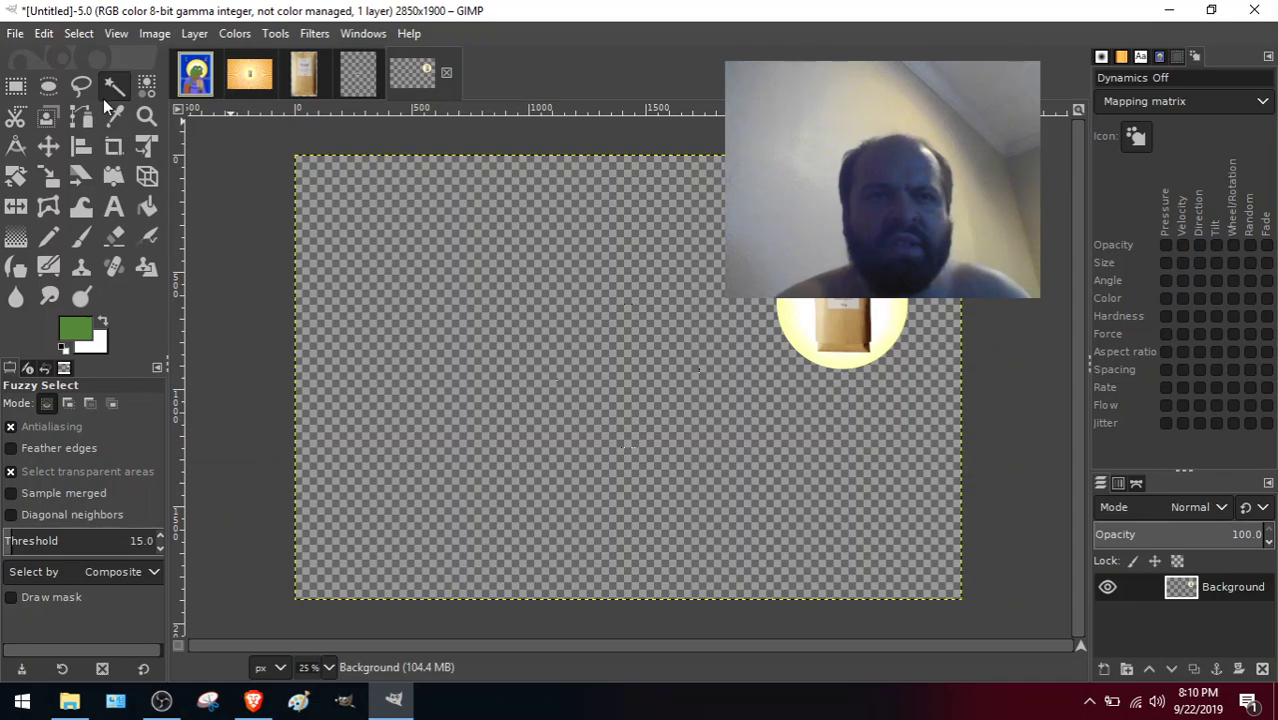
click(499, 258)
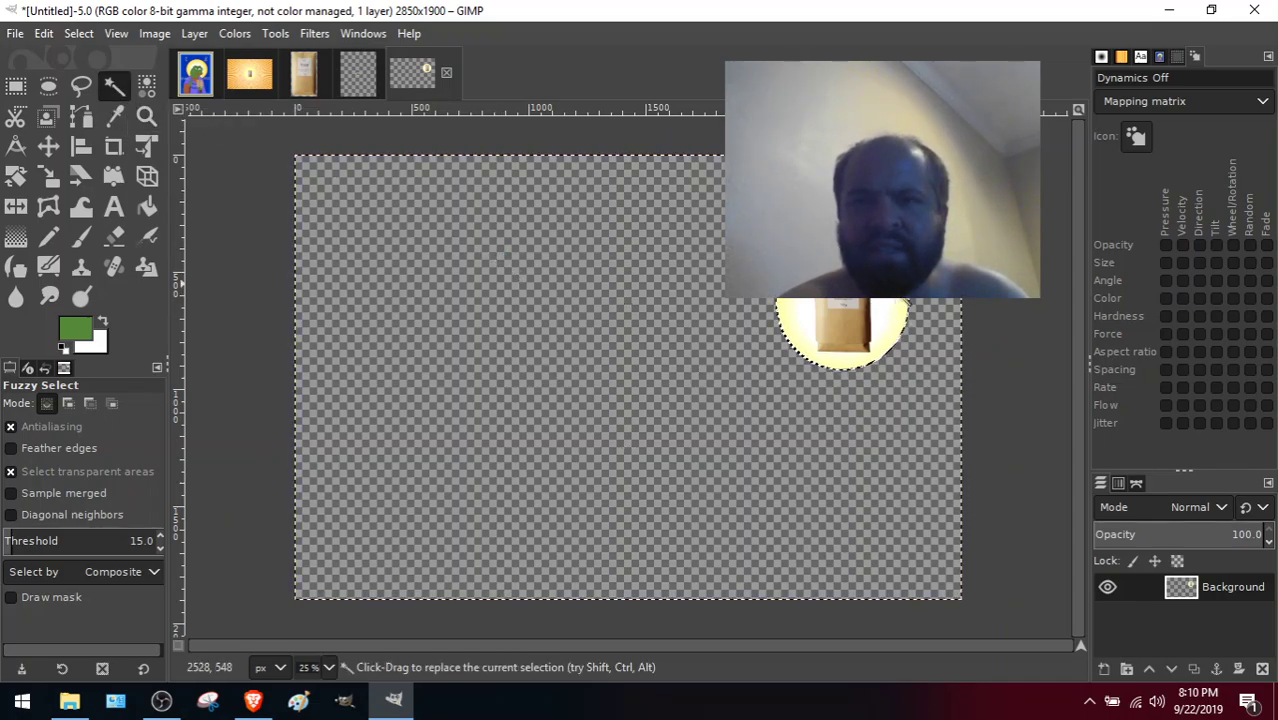
click(48, 145)
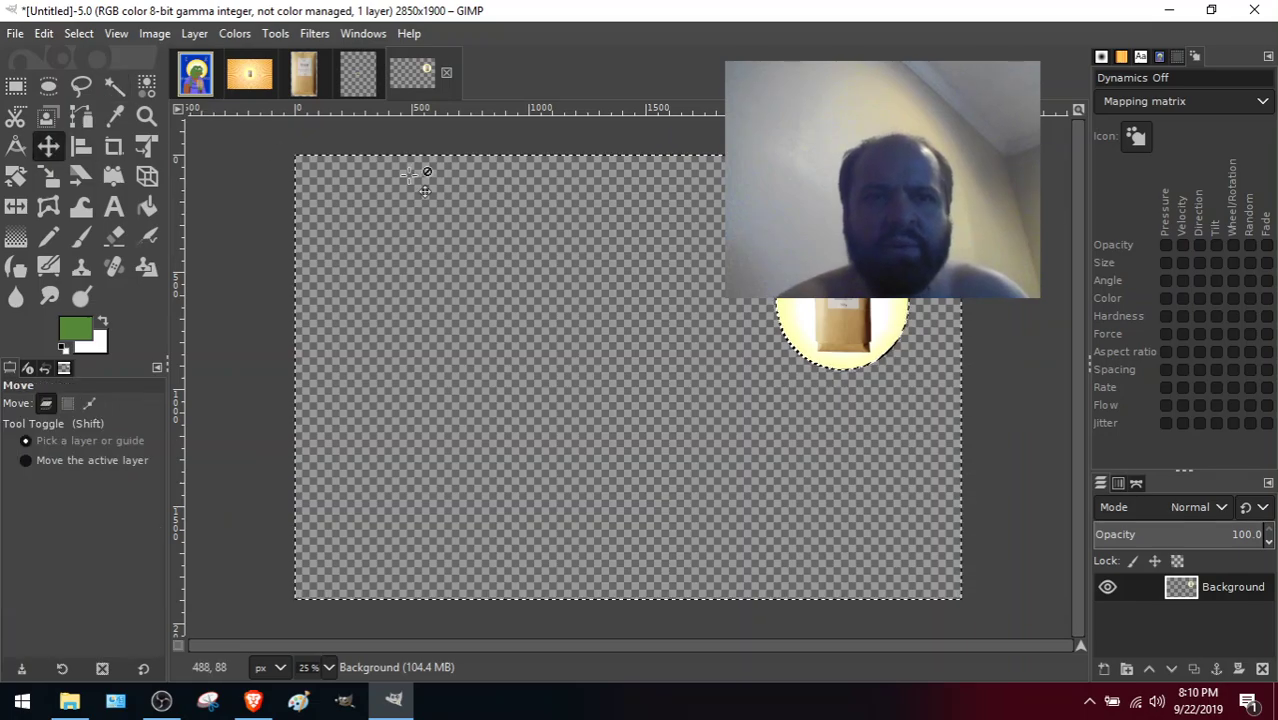
drag(882, 303, 699, 374)
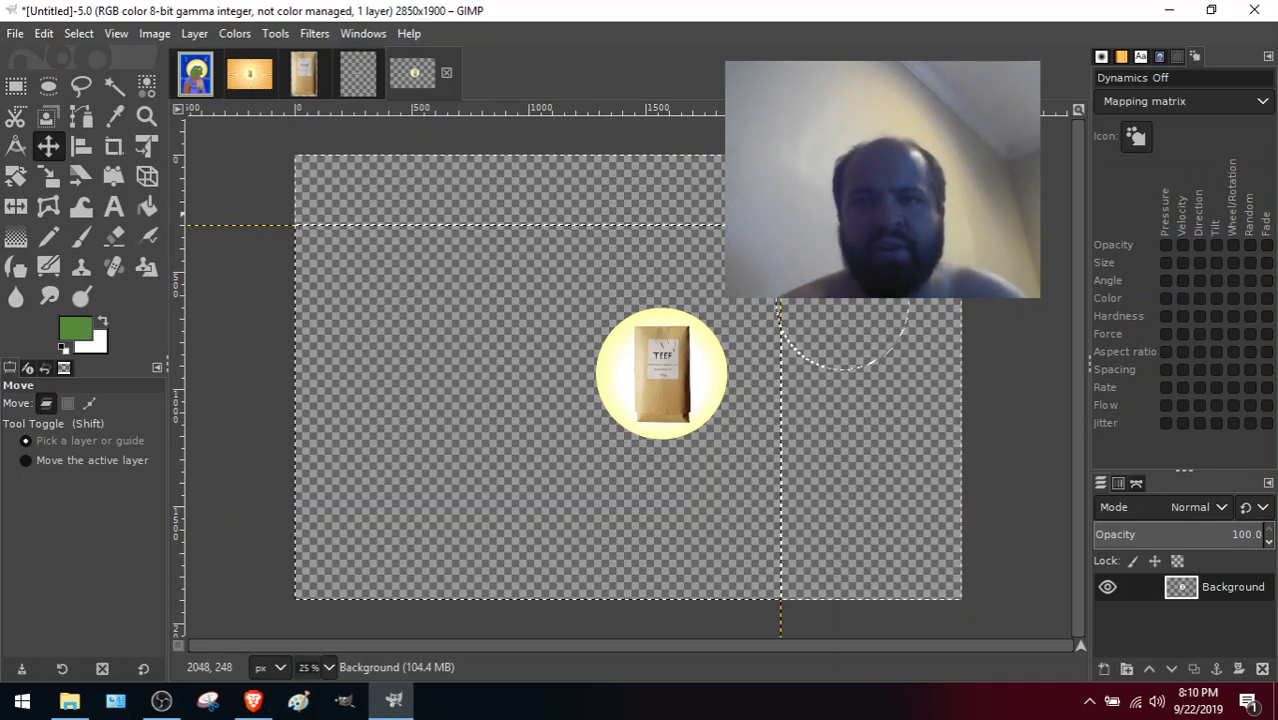
Deselect everything in the transparent image and switch to the Rectangle Select tool.
click(78, 33)
click(99, 77)
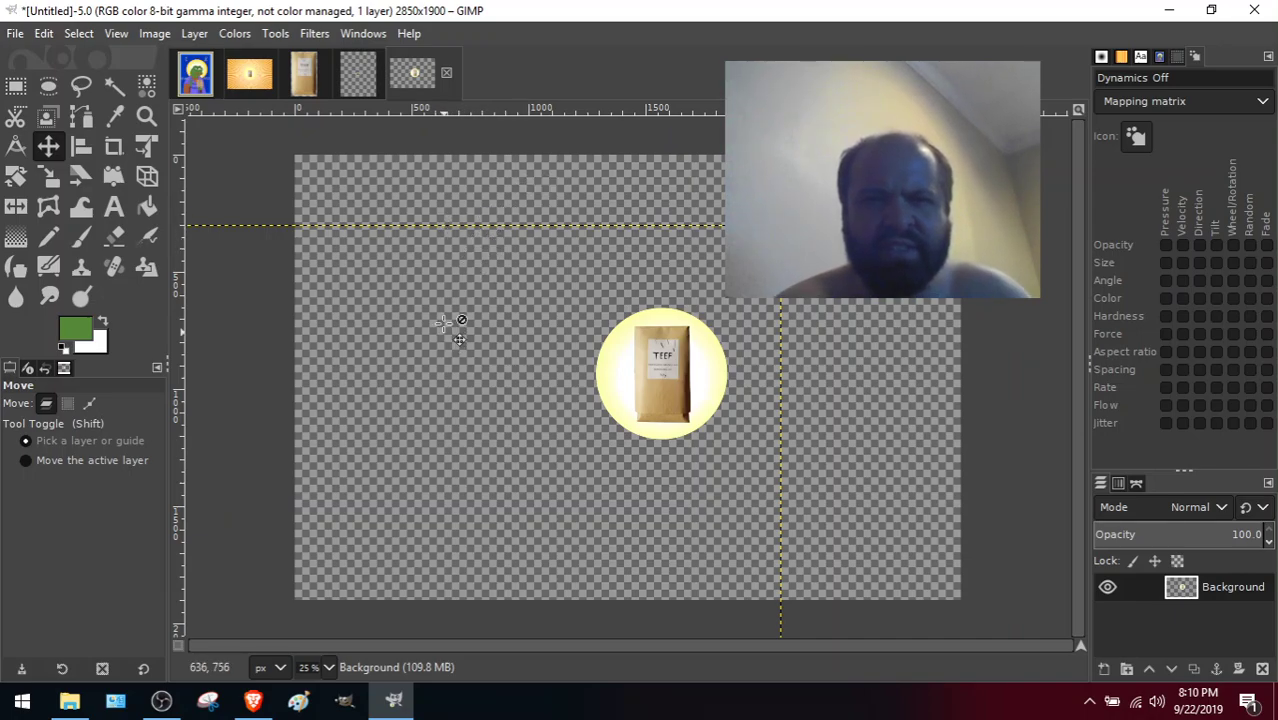
click(17, 88)
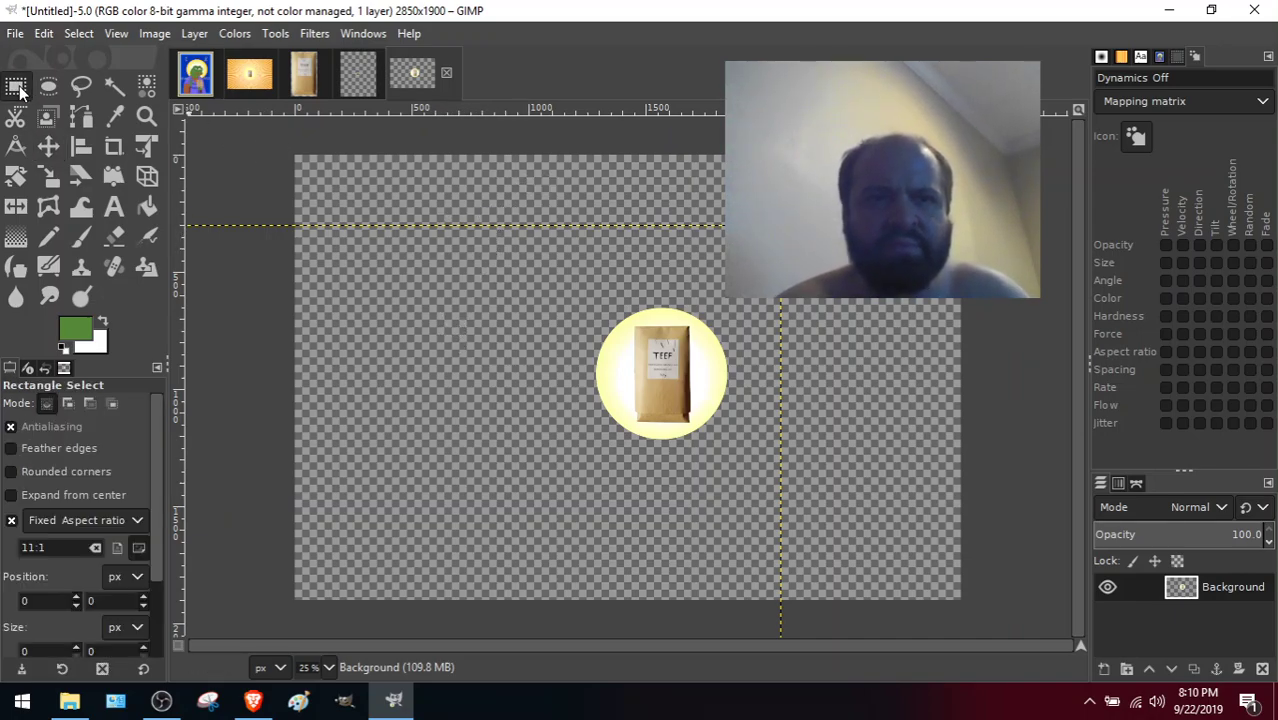
click(117, 33)
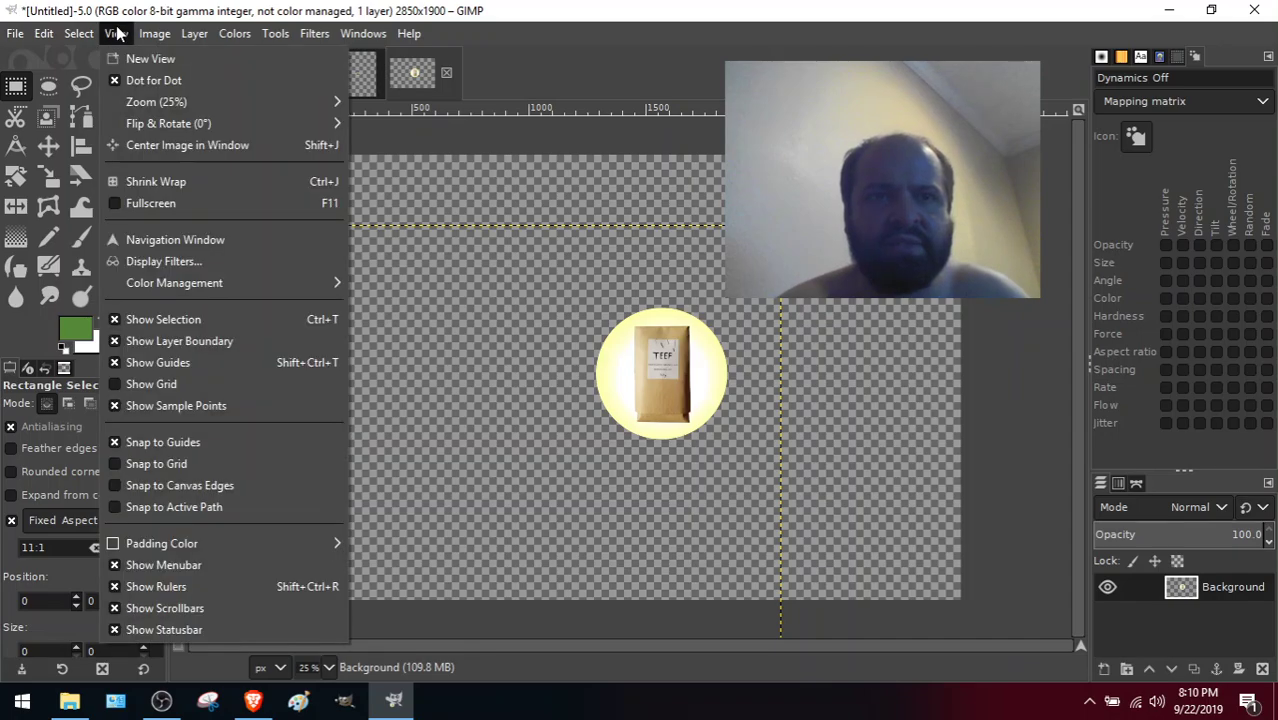
click(91, 58)
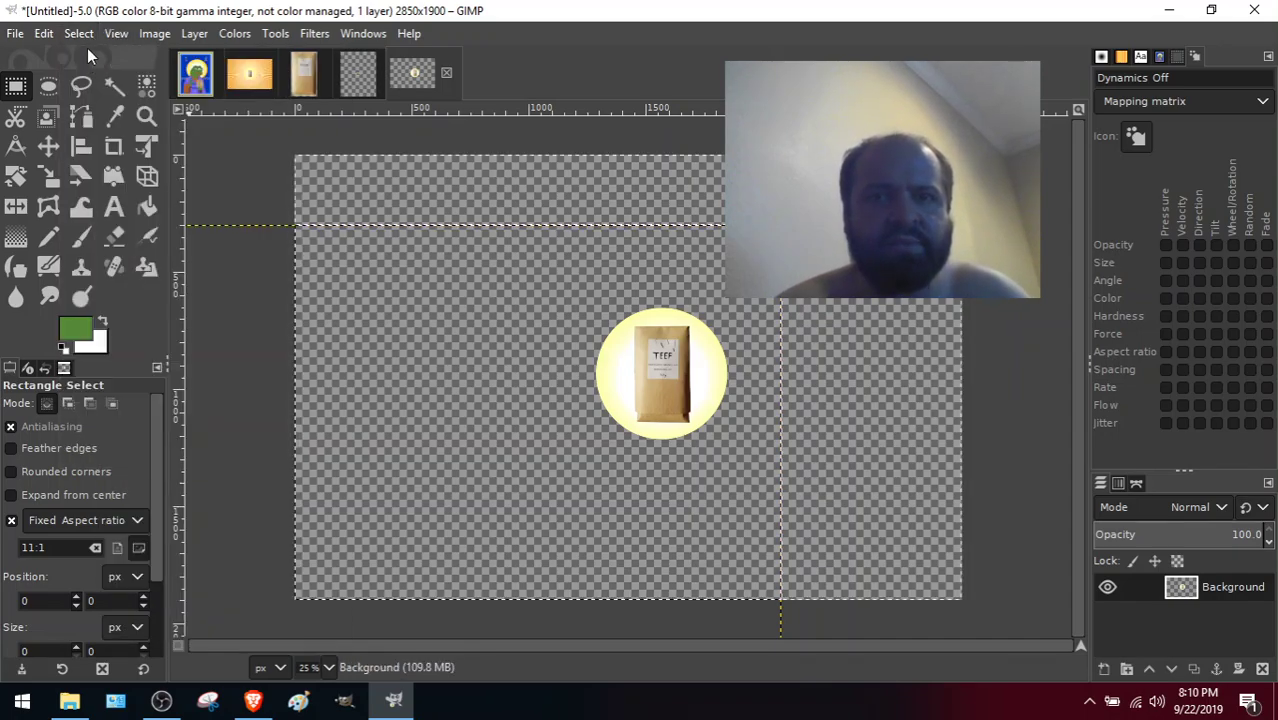
click(78, 33)
click(91, 77)
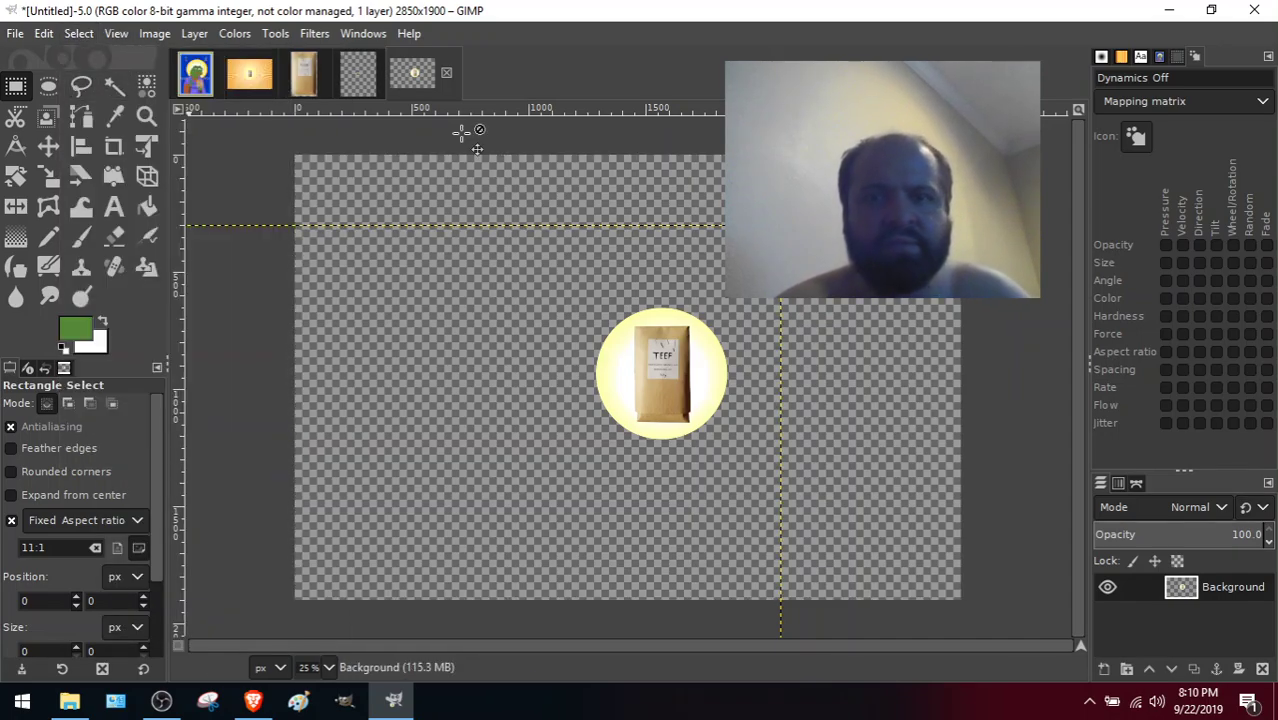
Switch to the Eraser tool for softening the edge of the TEEF circle and check its brush and stroke options.
click(116, 33)
mouse_move(170, 102)
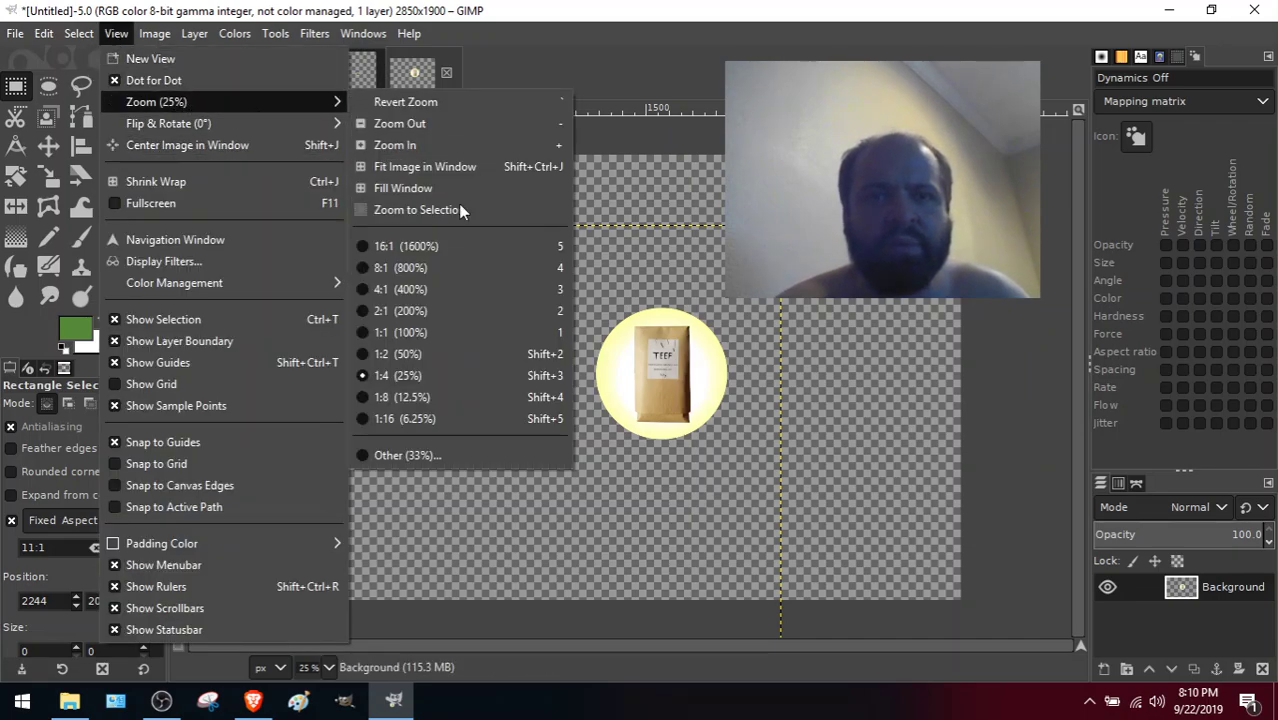
click(477, 332)
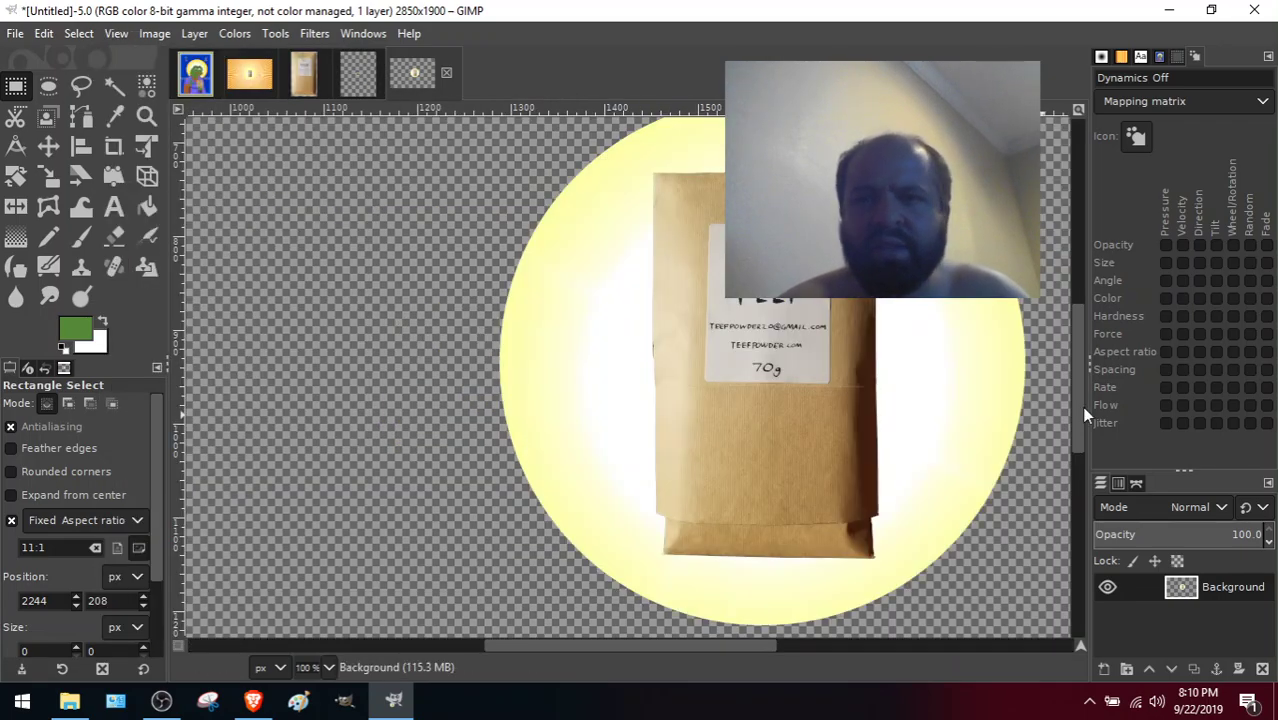
drag(752, 644, 821, 646)
drag(1080, 407, 1076, 407)
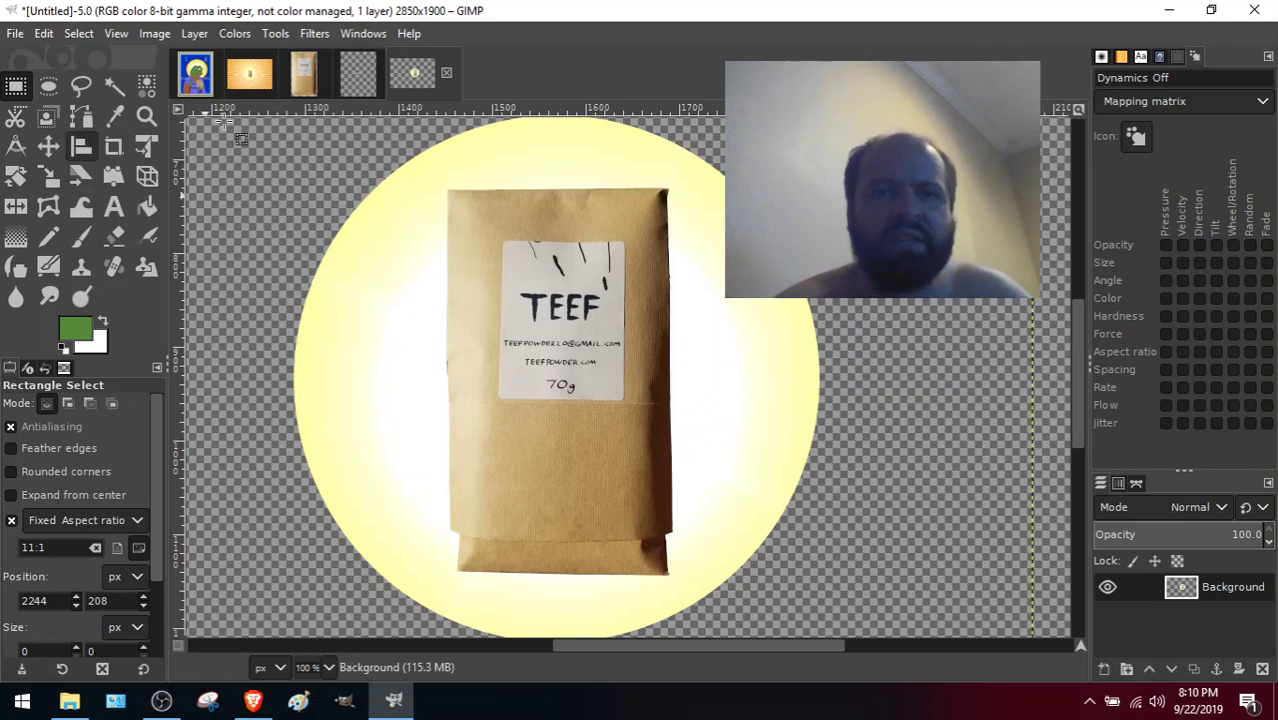
click(116, 238)
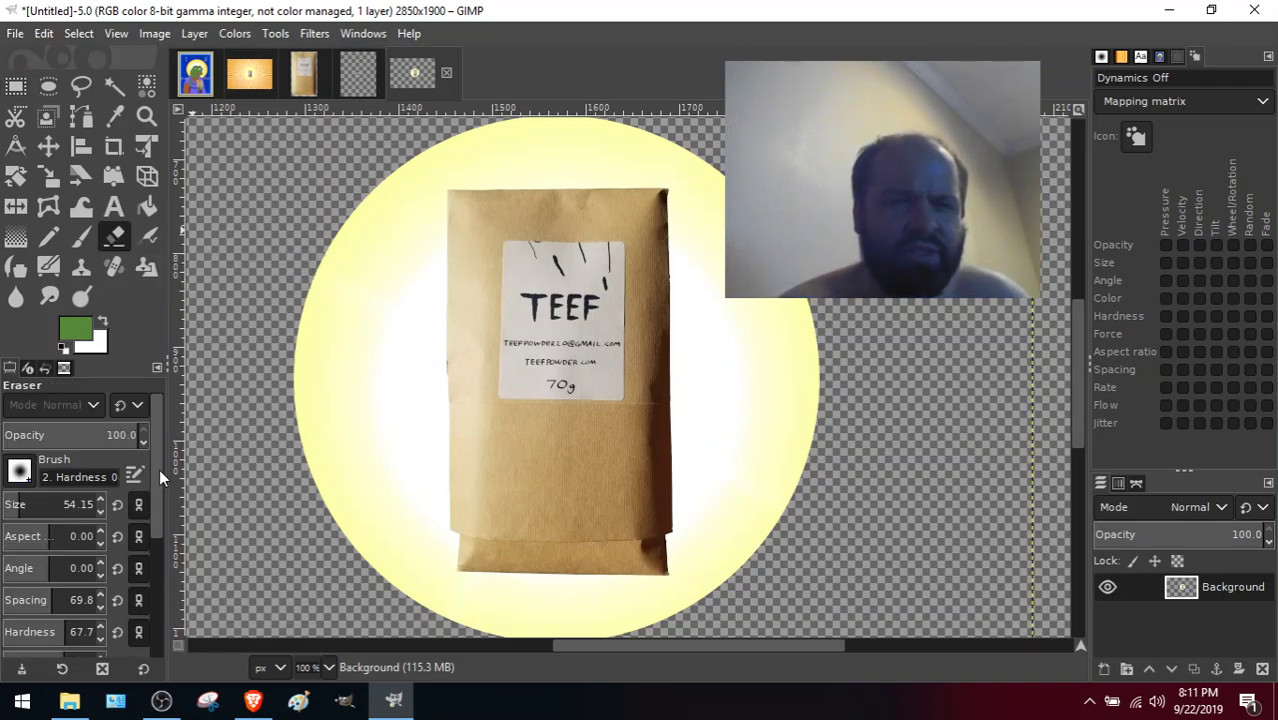
drag(159, 469, 157, 688)
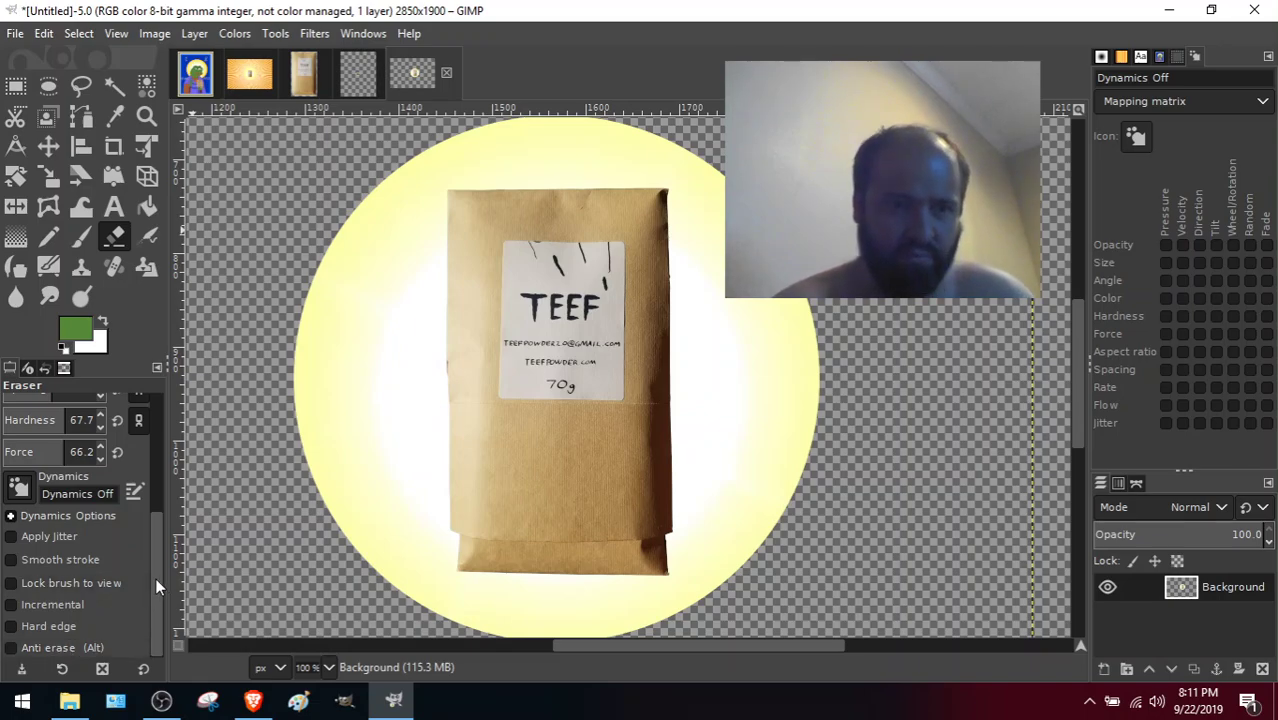
mouse_move(155, 577)
mouse_down()
mouse_move(142, 474)
mouse_move(145, 487)
mouse_up()
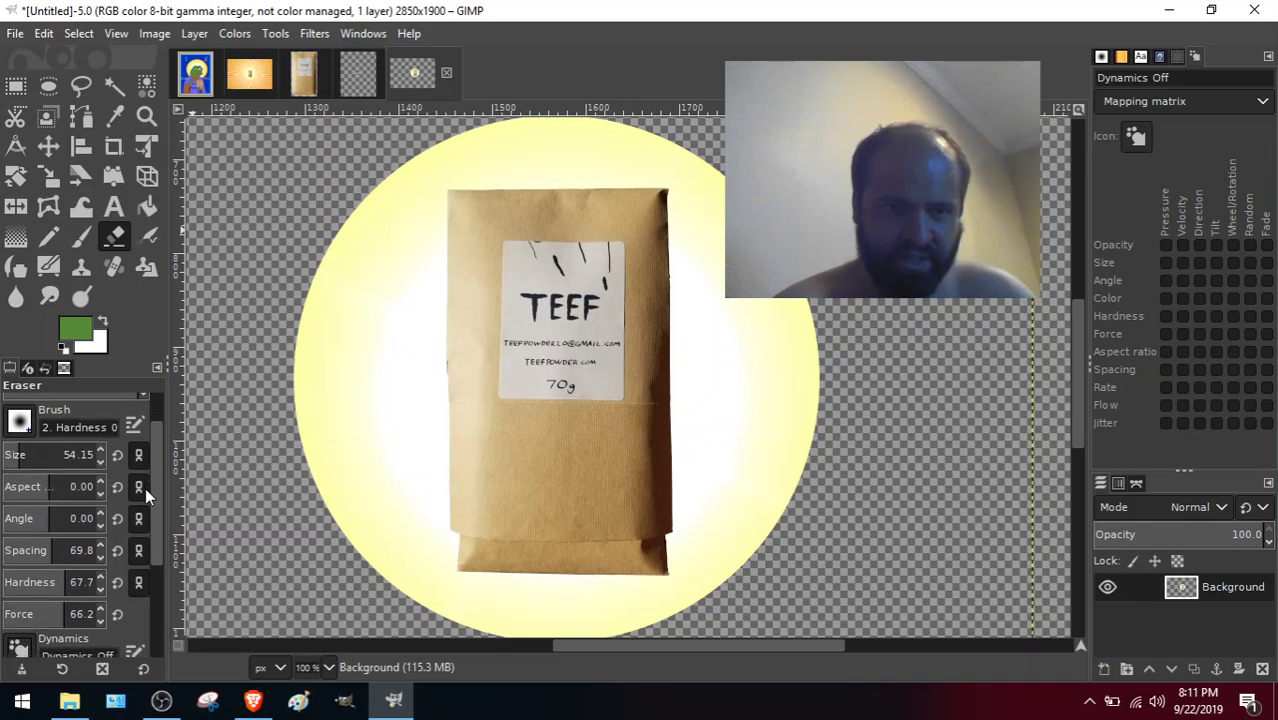
Try erasing two spots on the circle's upper-left edge and undo both.
click(343, 232)
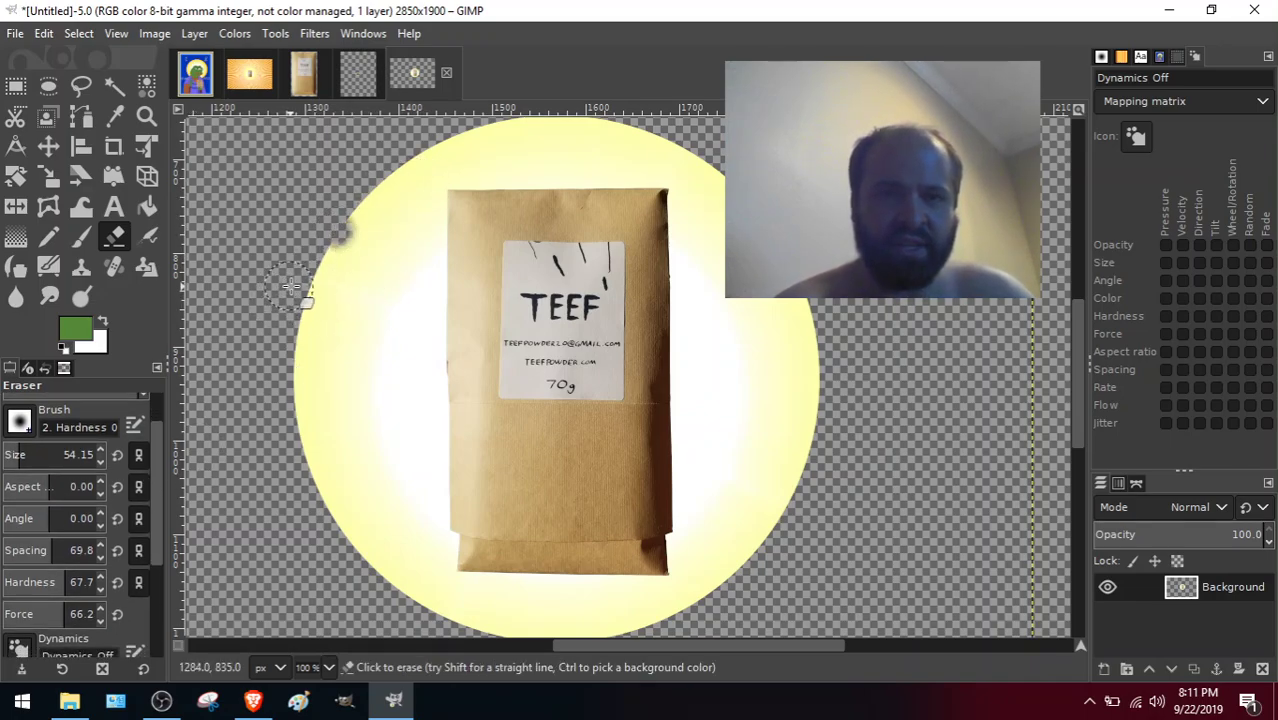
click(315, 299)
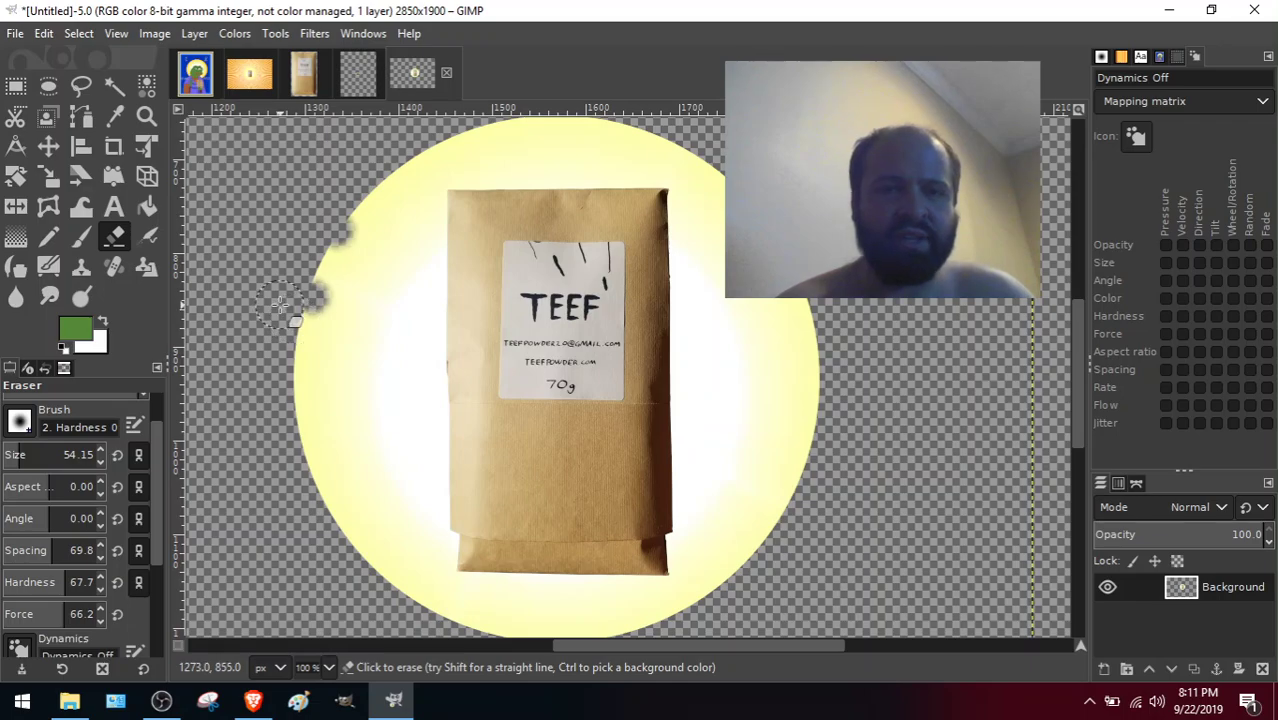
key(ctrl+z)
key(ctrl+z)
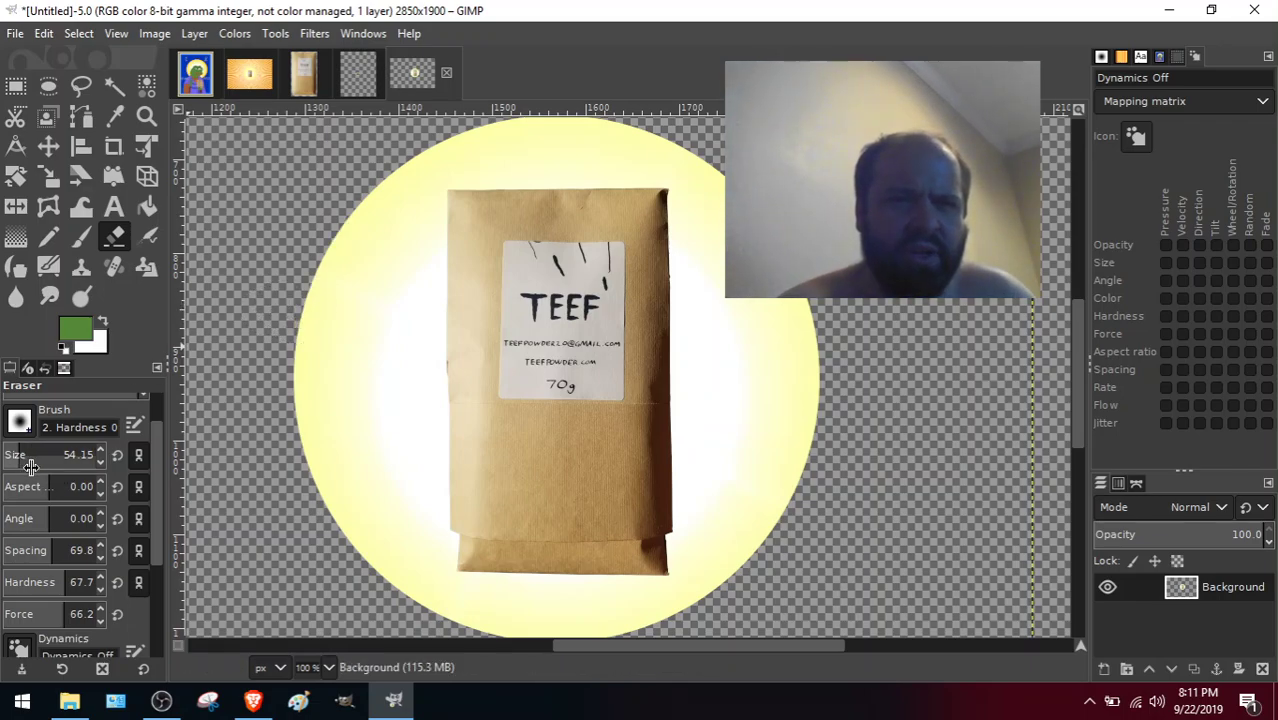
Set the Eraser's size to 19.85, hardness to 30.7 and force to 33.2.
scroll(19, 463, down, 1)
drag(33, 463, 60, 461)
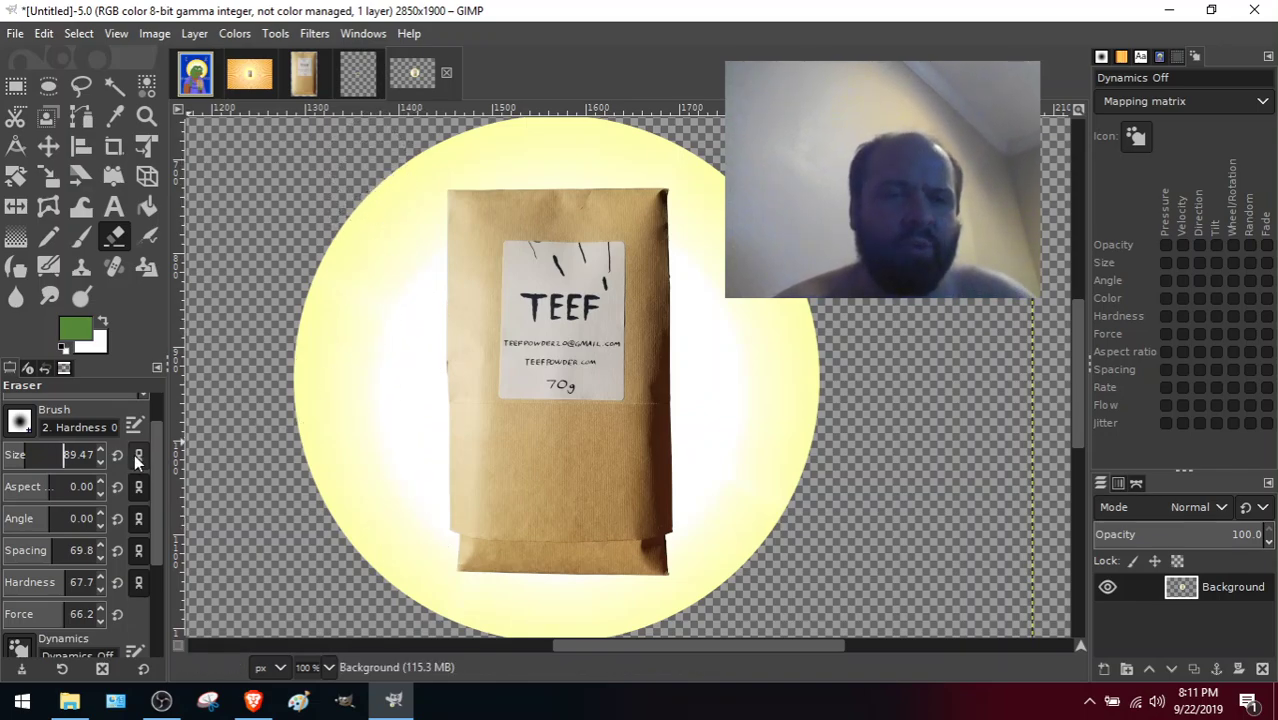
drag(66, 457, 1, 457)
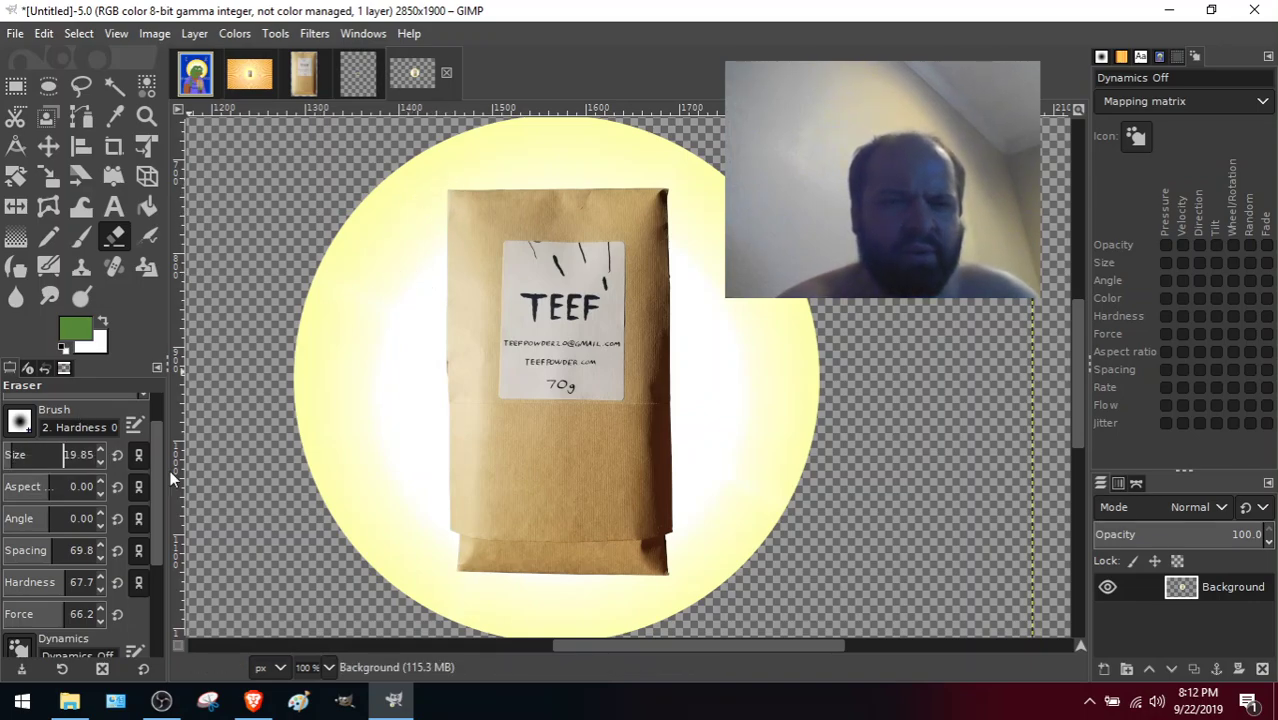
scroll(160, 455, down, 4)
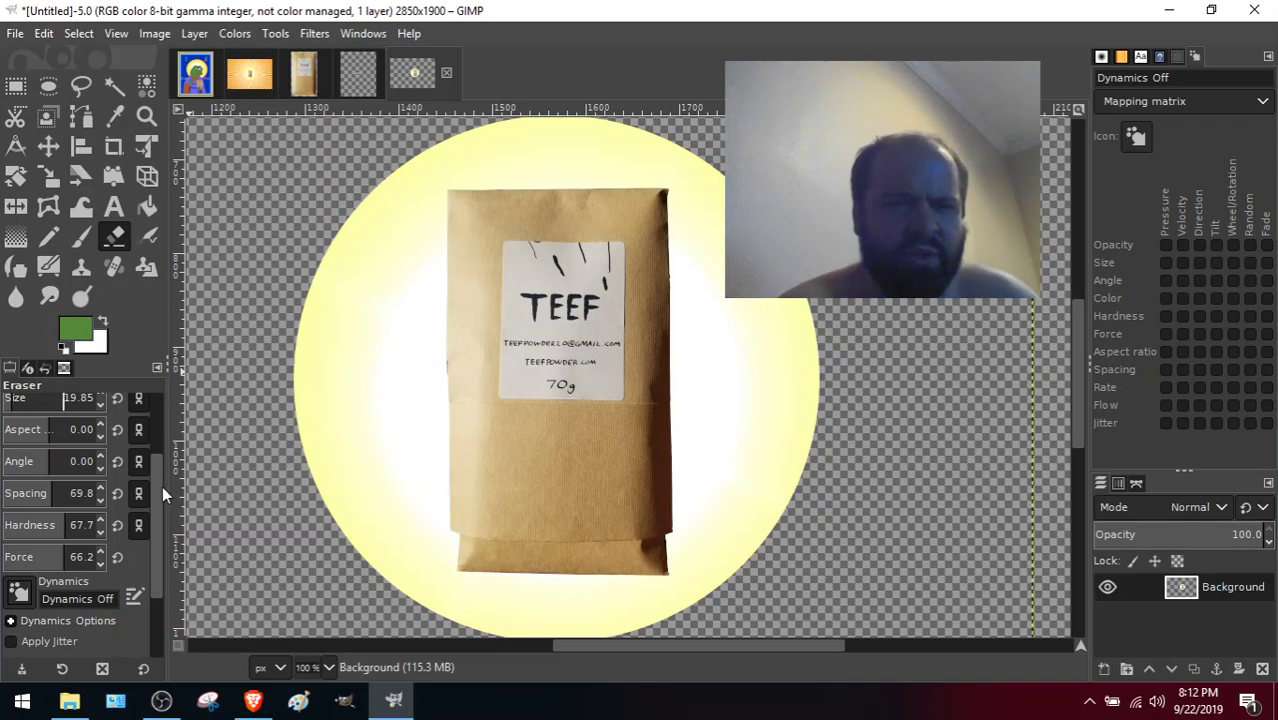
scroll(84, 505, down, 1)
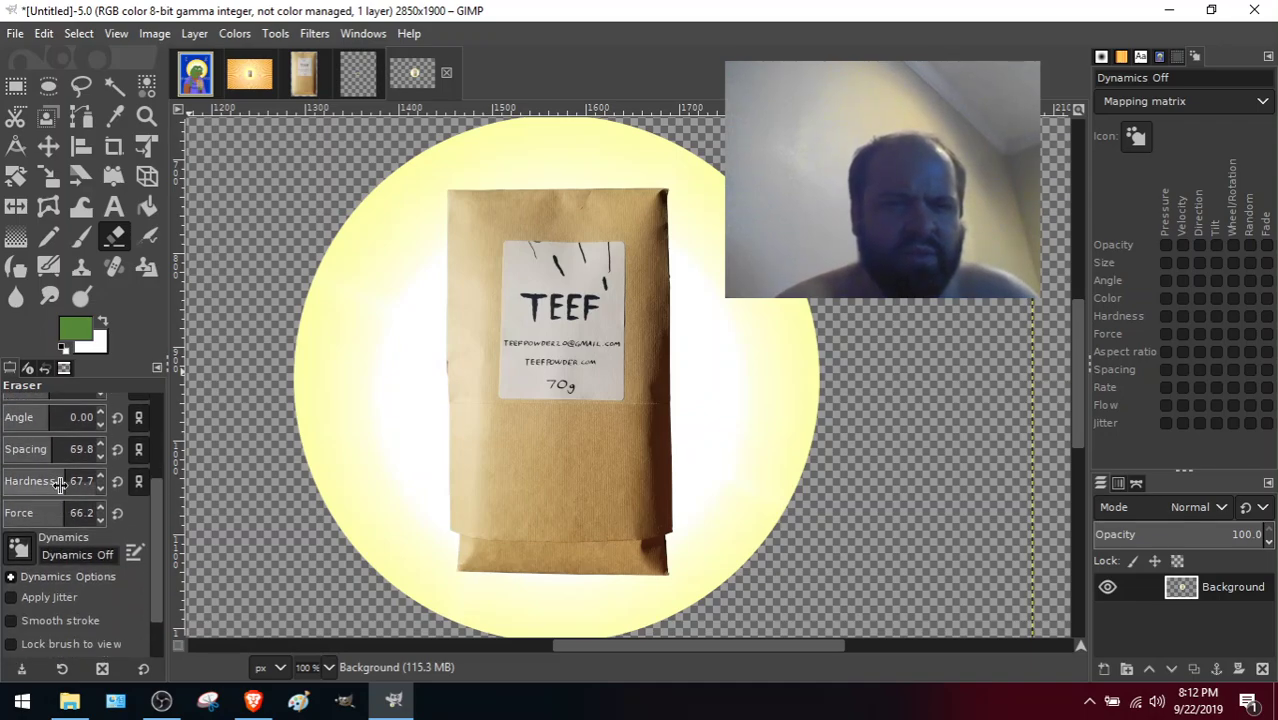
drag(62, 484, 993, 491)
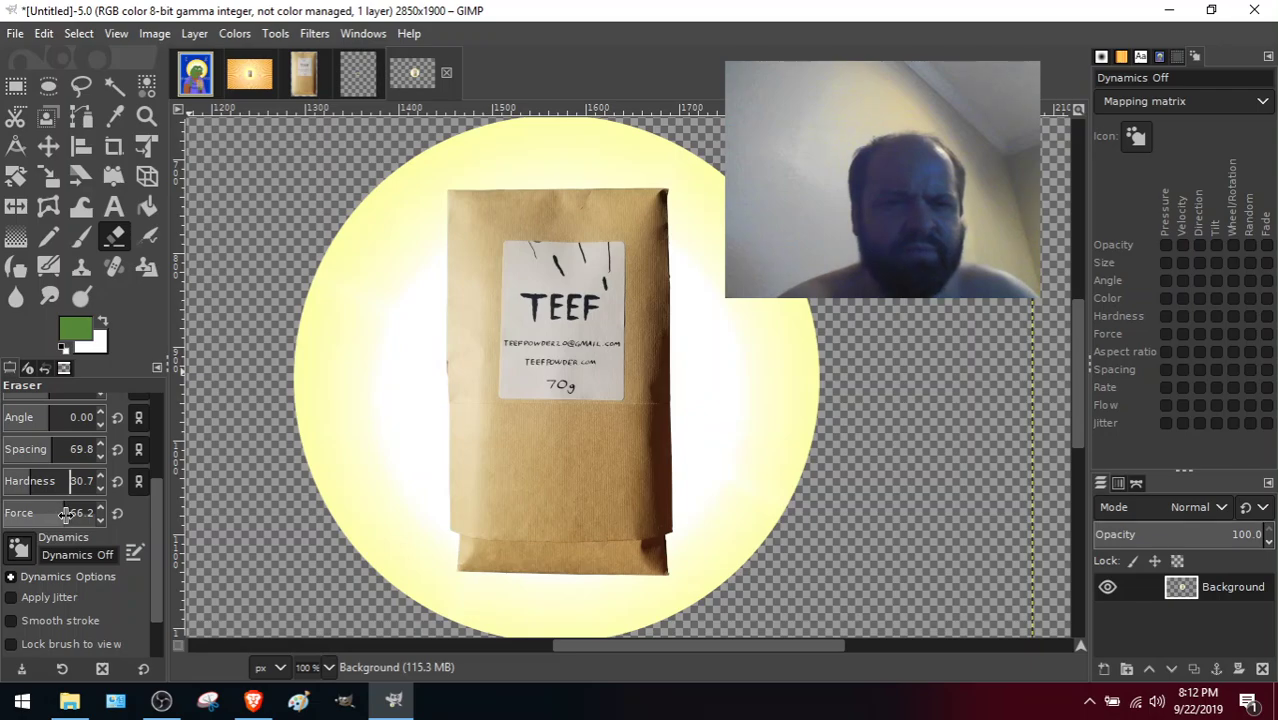
drag(64, 515, 1035, 503)
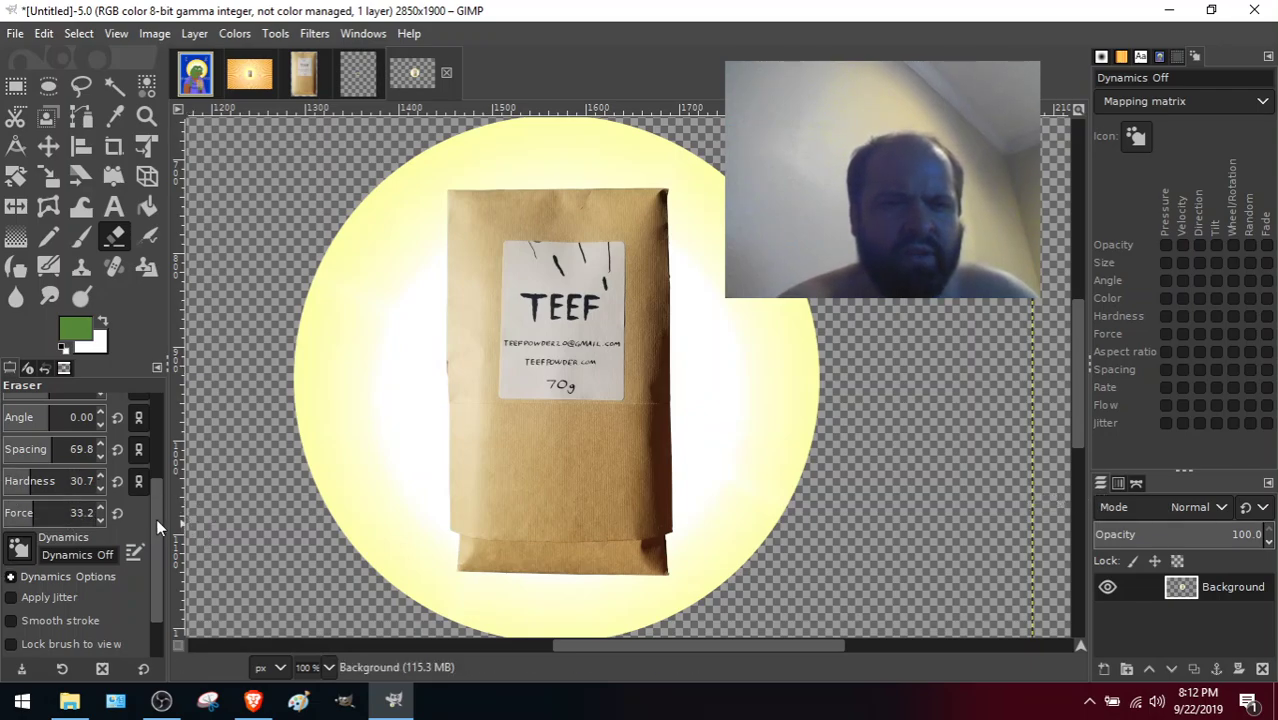
Set the Eraser's dynamics to Basic Dynamics and check its fade options.
drag(156, 520, 159, 591)
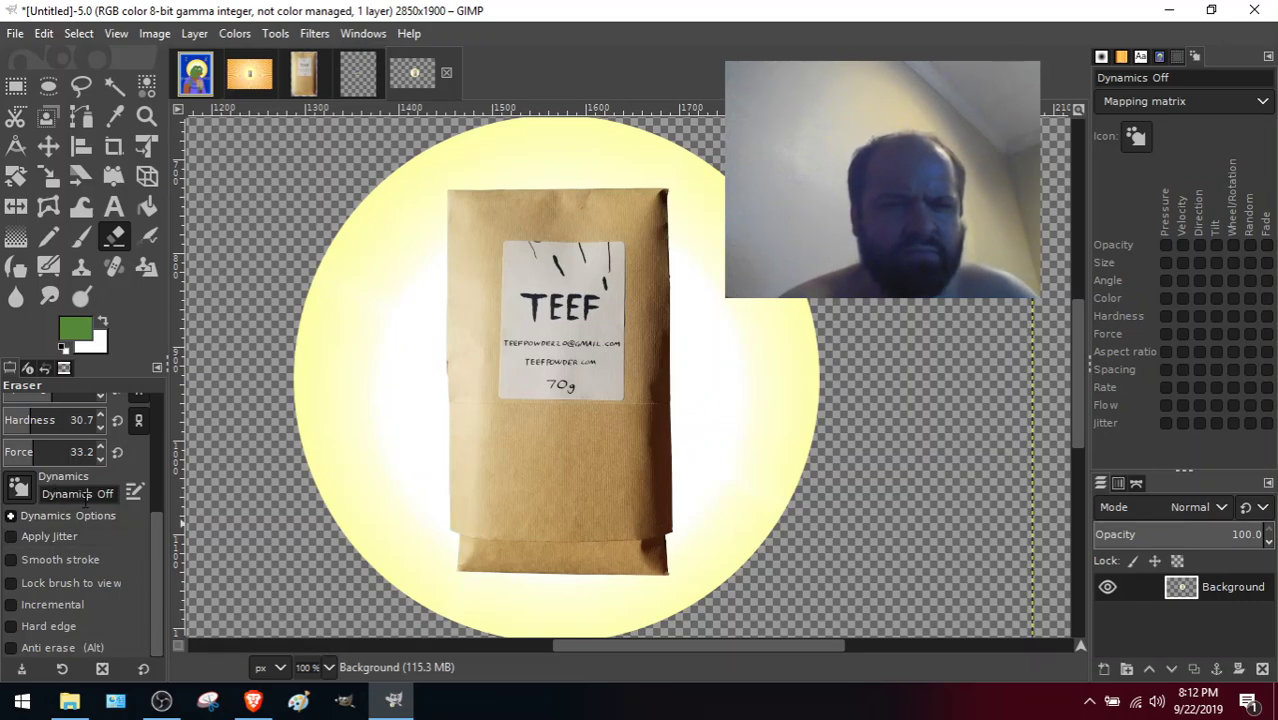
click(134, 492)
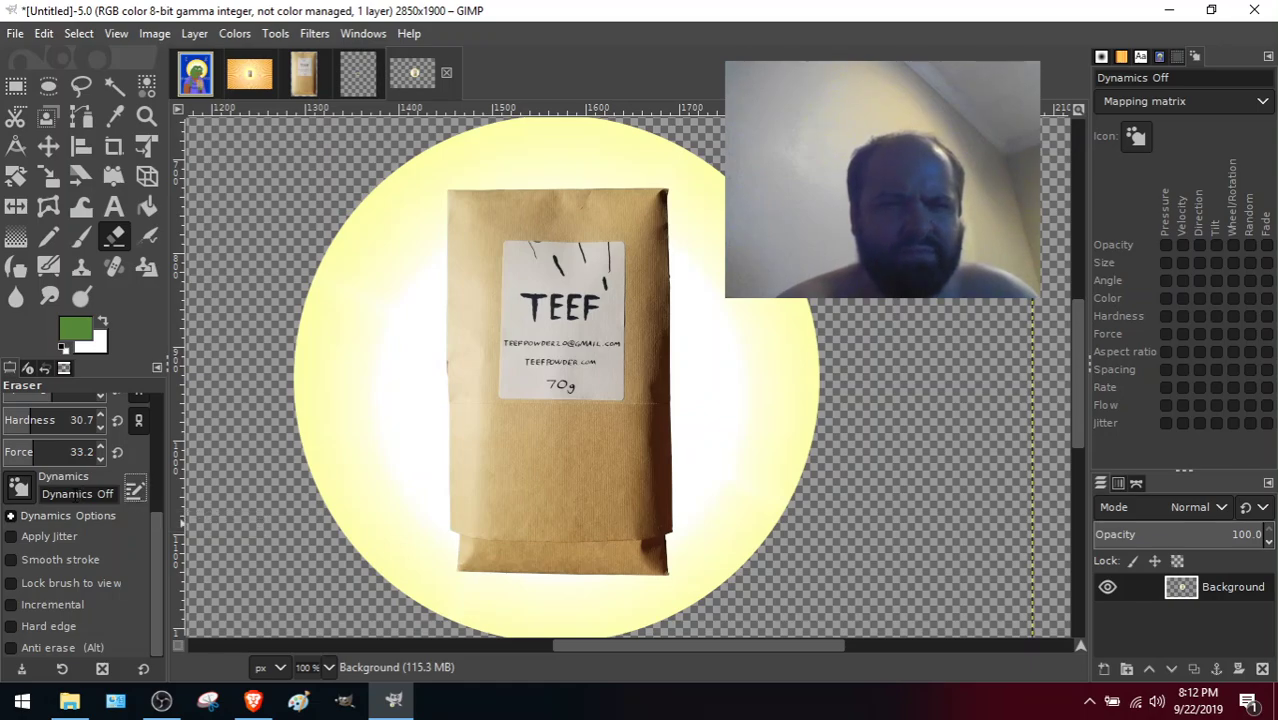
click(19, 488)
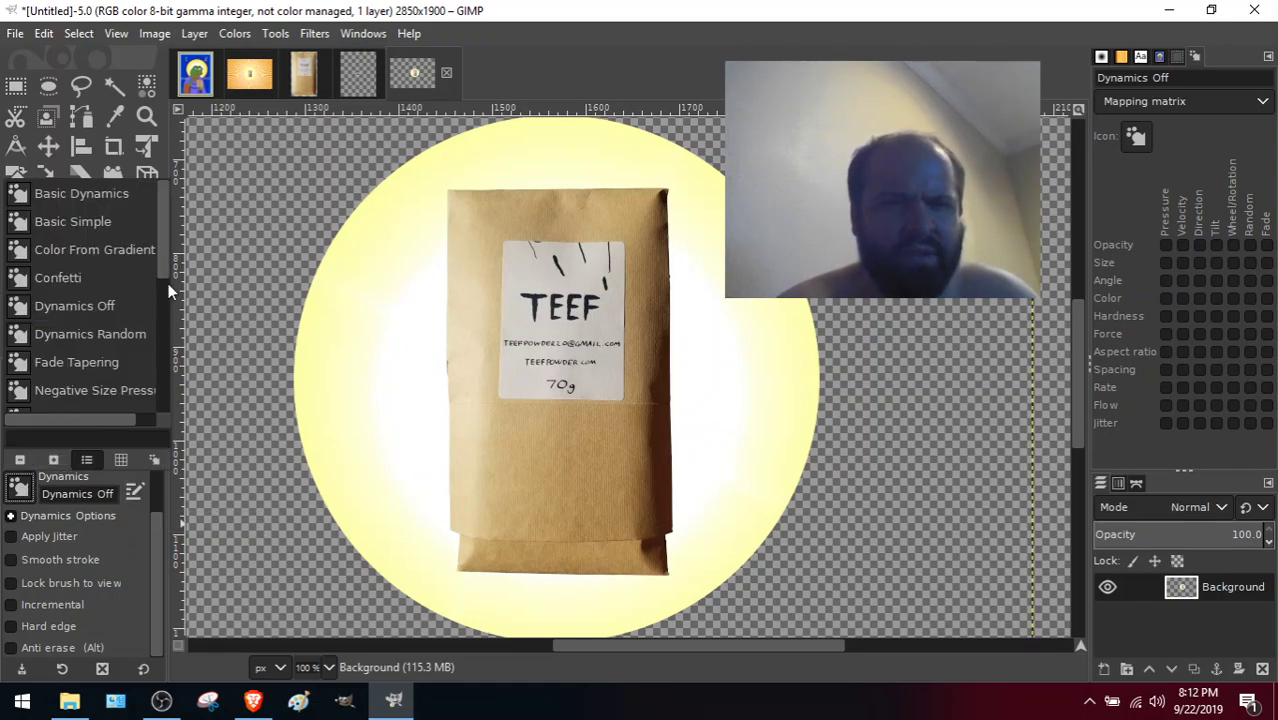
mouse_move(163, 224)
mouse_down()
mouse_move(164, 368)
mouse_move(147, 224)
mouse_up()
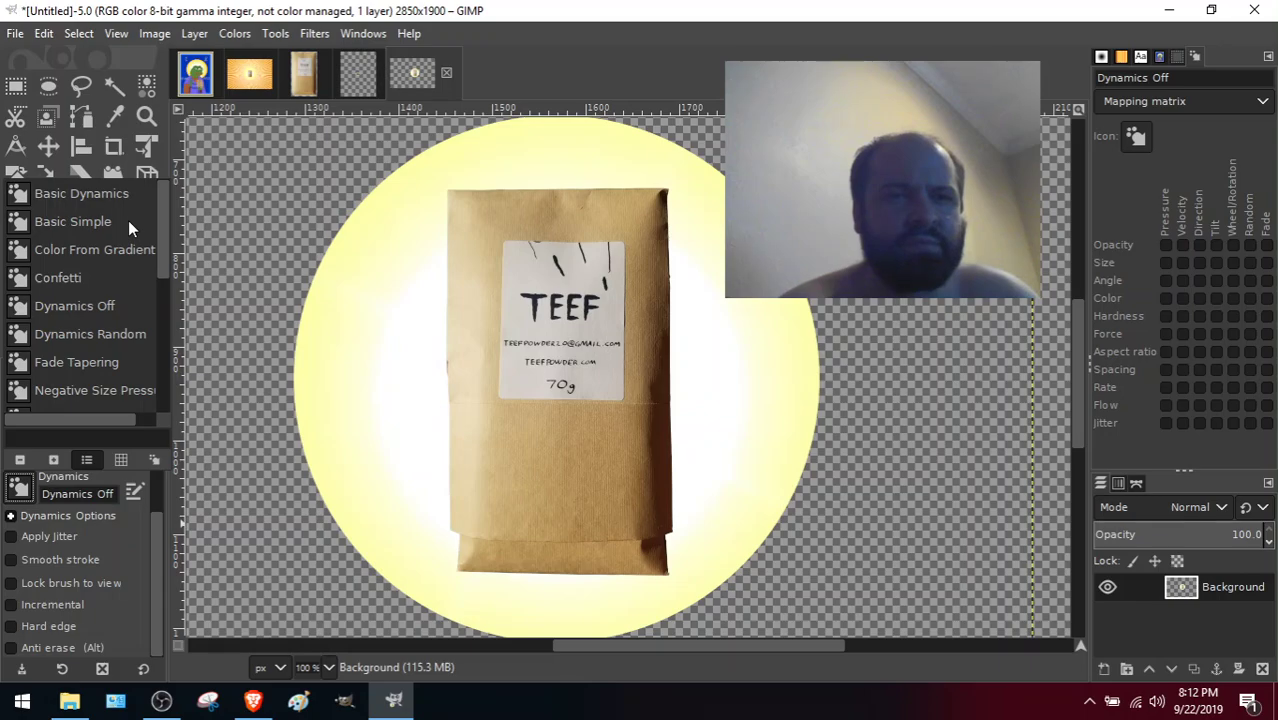
double_click(110, 194)
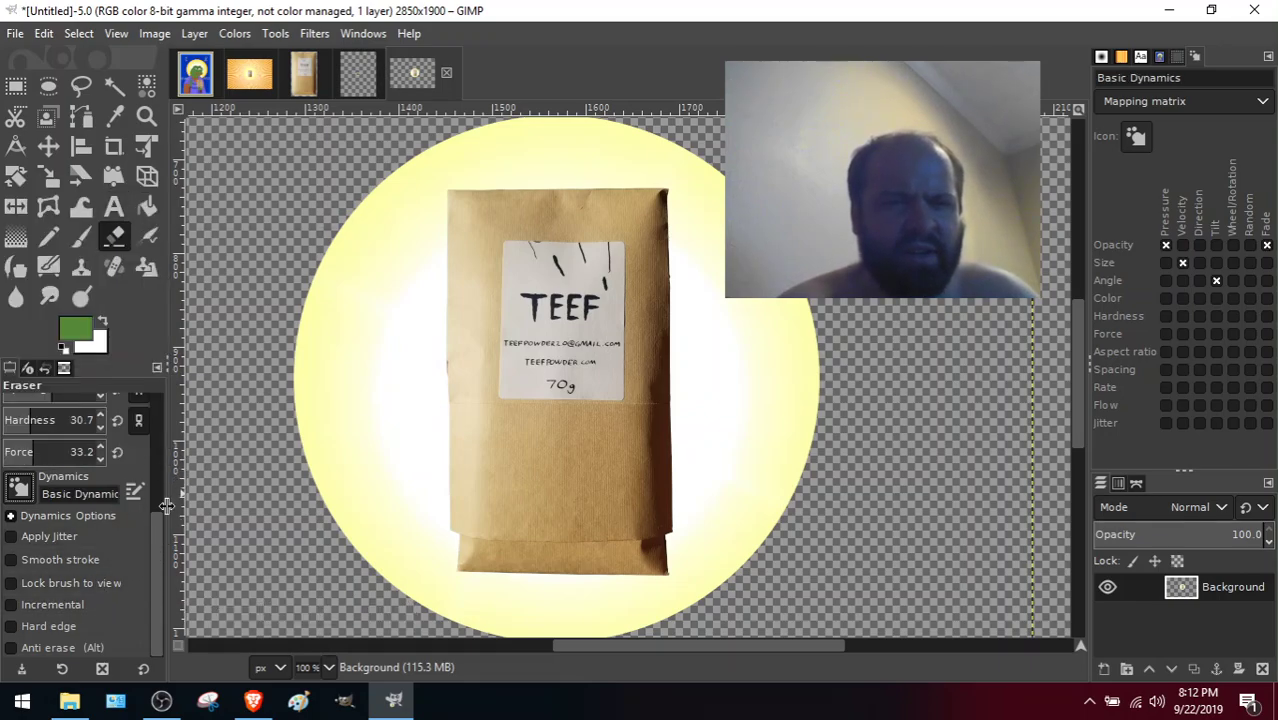
click(12, 515)
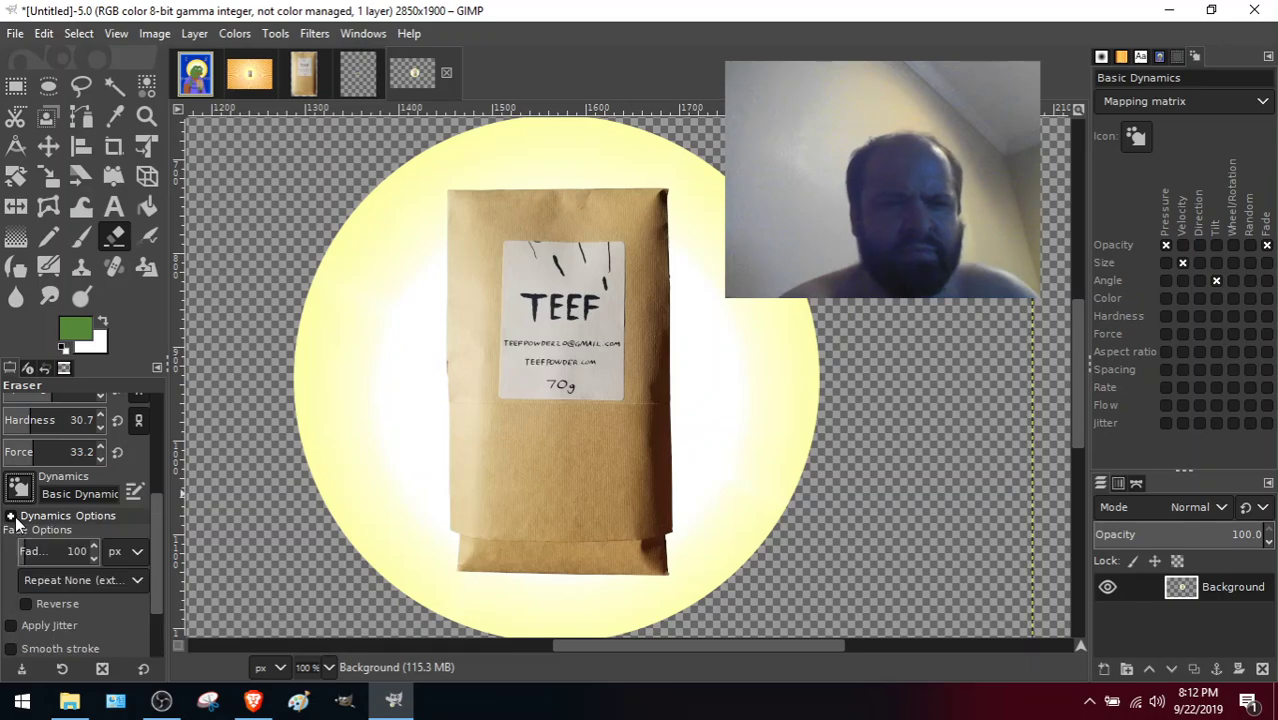
click(15, 516)
click(15, 516)
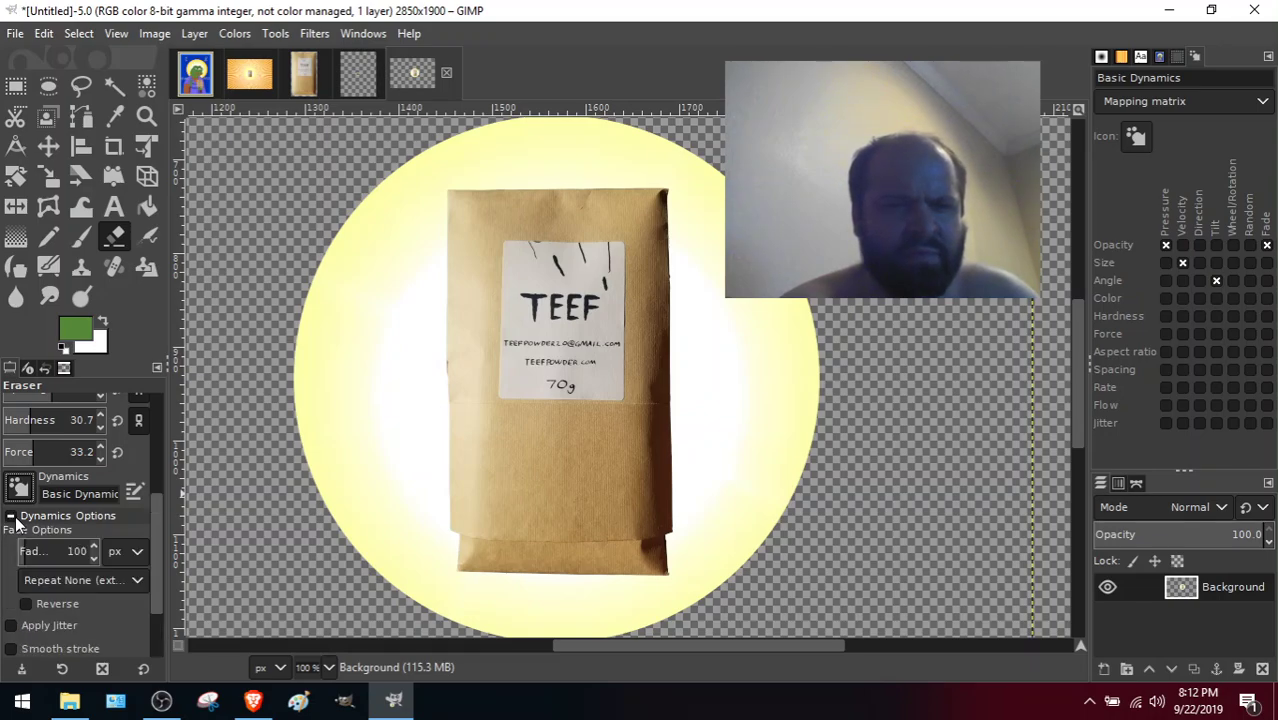
click(15, 516)
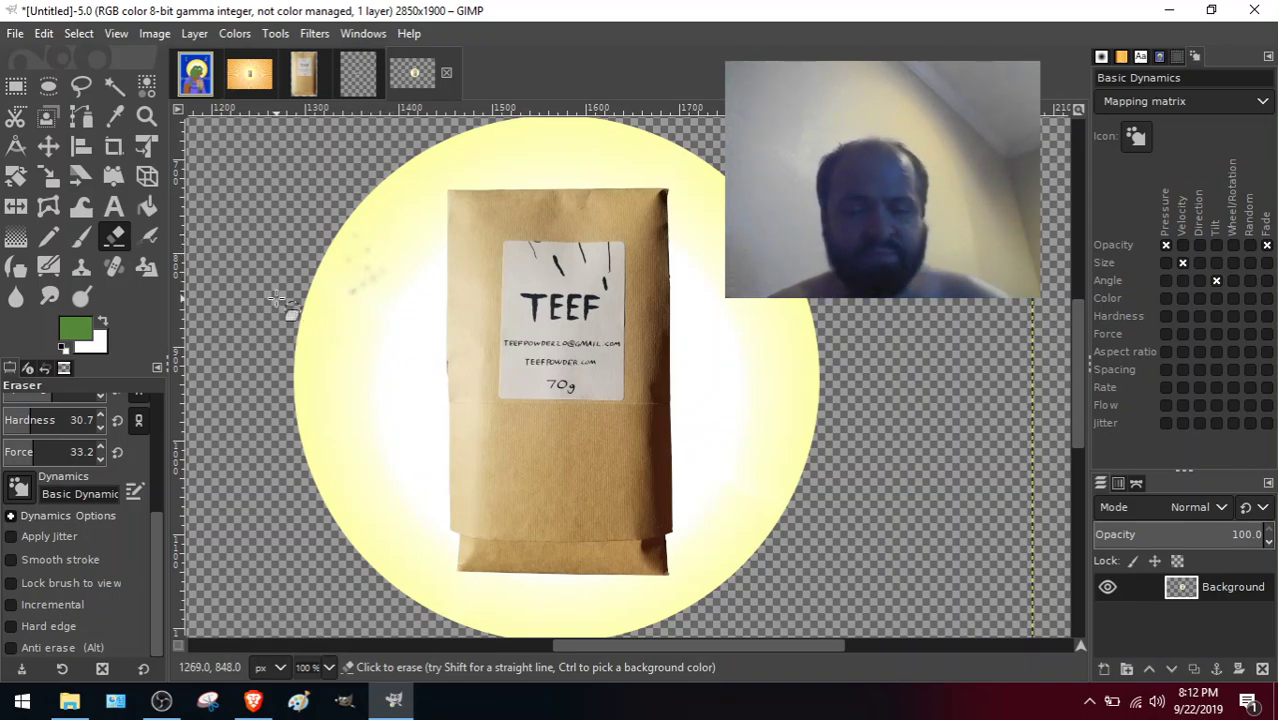
Undo the test erasing, try a stroke between the package and the circle's left edge at size 51.13, and undo it.
key(ctrl)
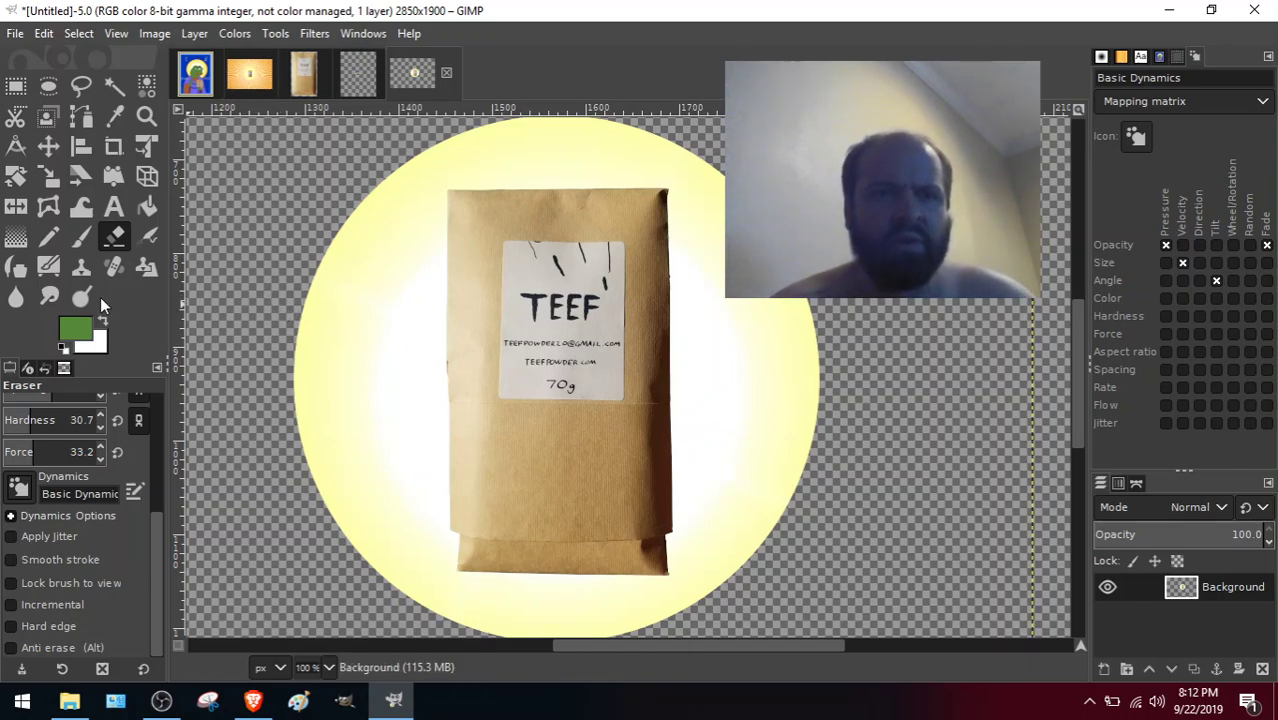
scroll(160, 565, up, 5)
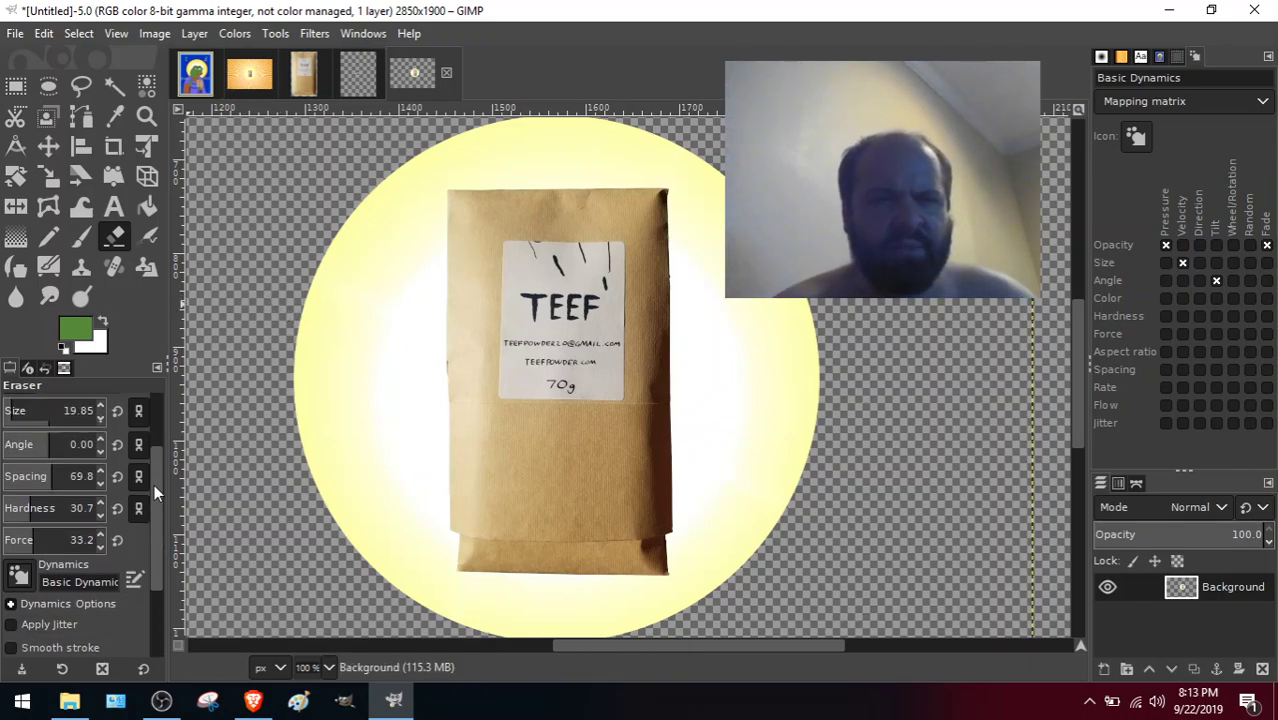
drag(12, 476, 40, 476)
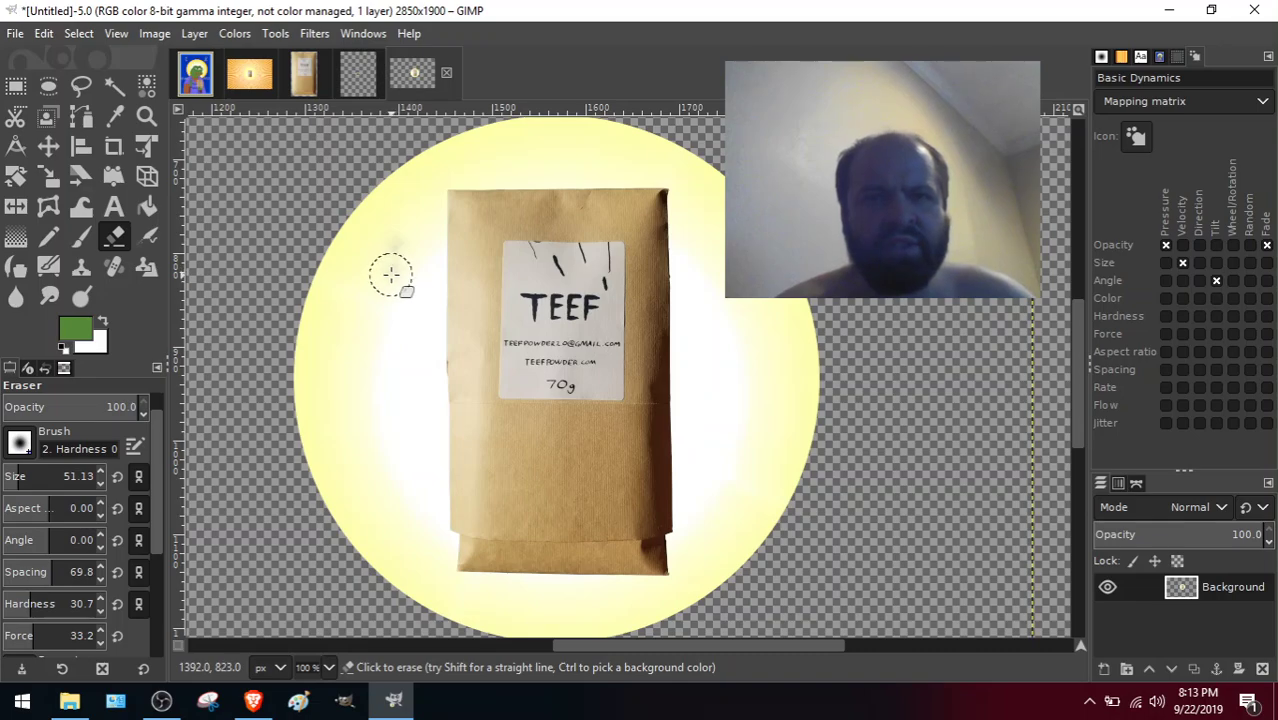
mouse_move(393, 258)
mouse_down()
mouse_move(387, 368)
mouse_move(380, 306)
mouse_move(379, 362)
mouse_up()
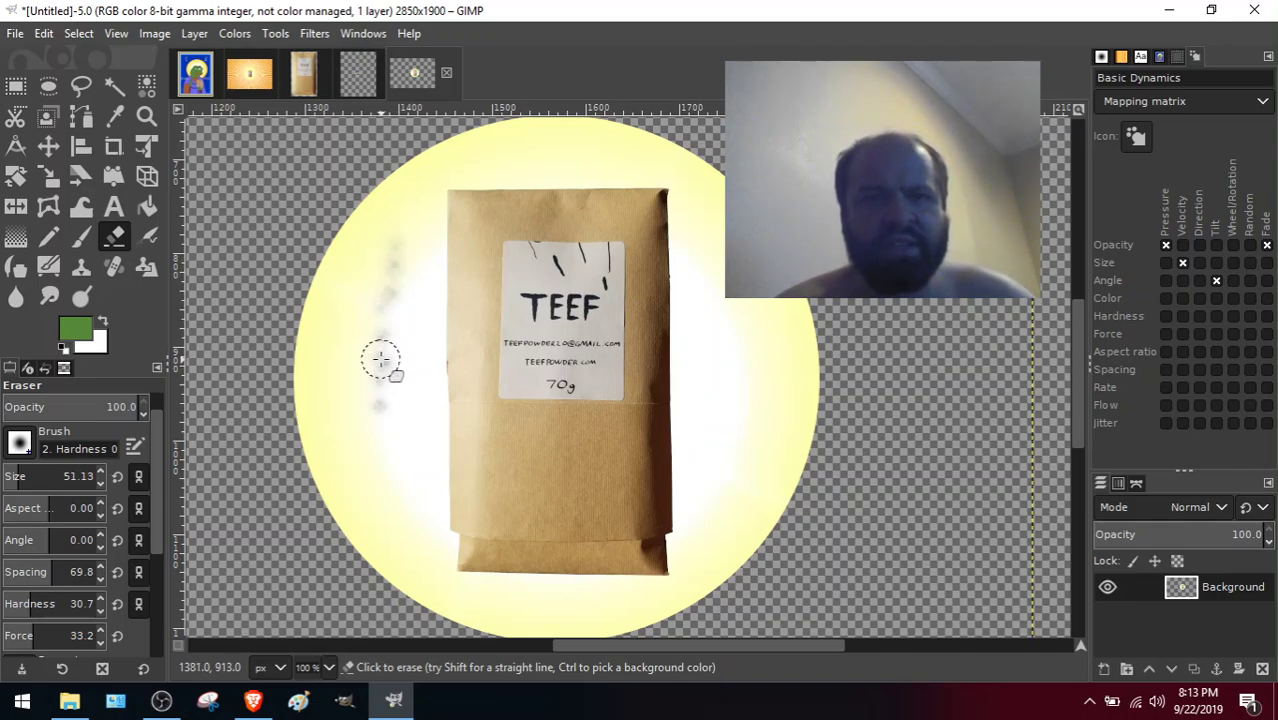
key(ctrl)
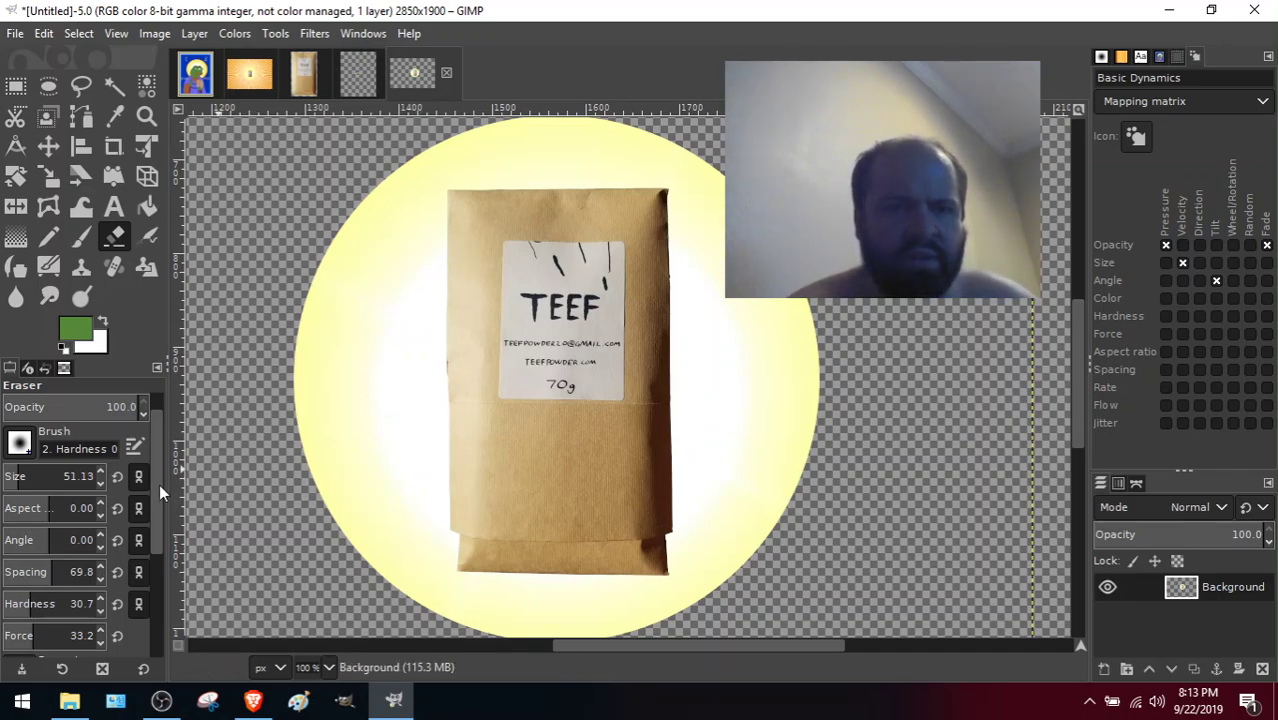
Set the Eraser's size to 83.42, hardness to 14.9 and force to 17.1, and enable Smooth stroke.
drag(159, 484, 161, 507)
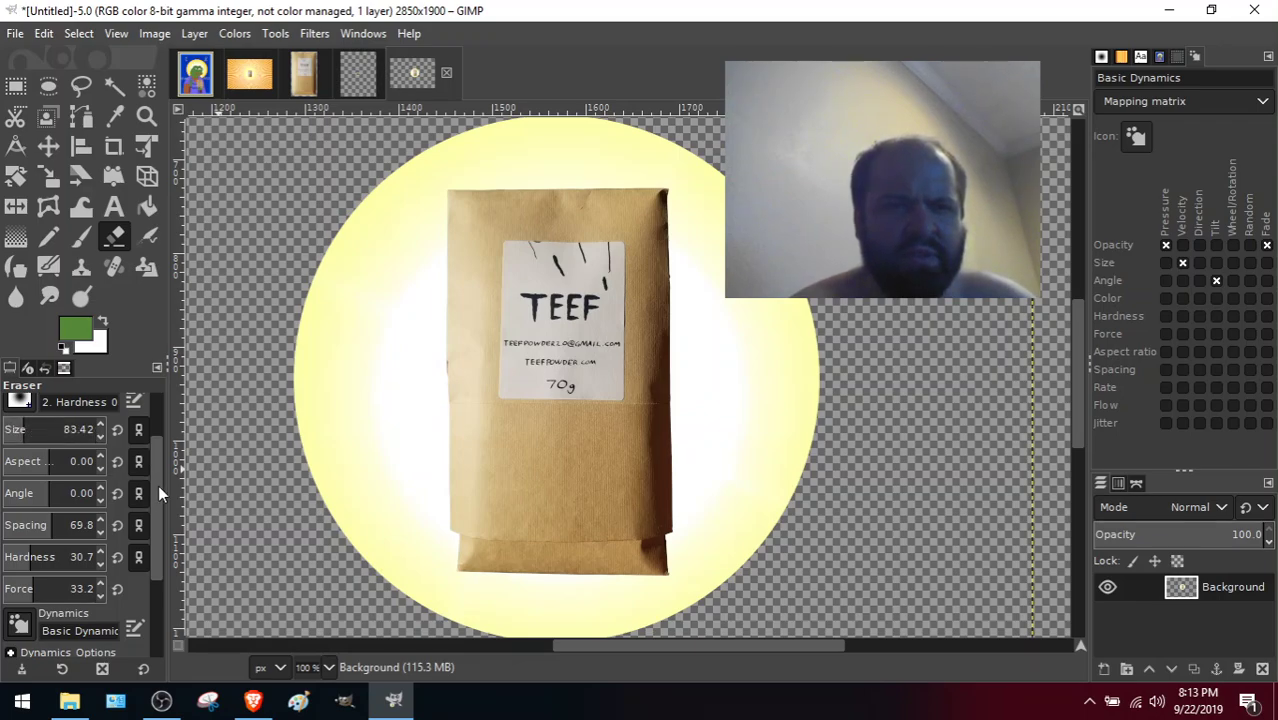
drag(158, 485, 159, 500)
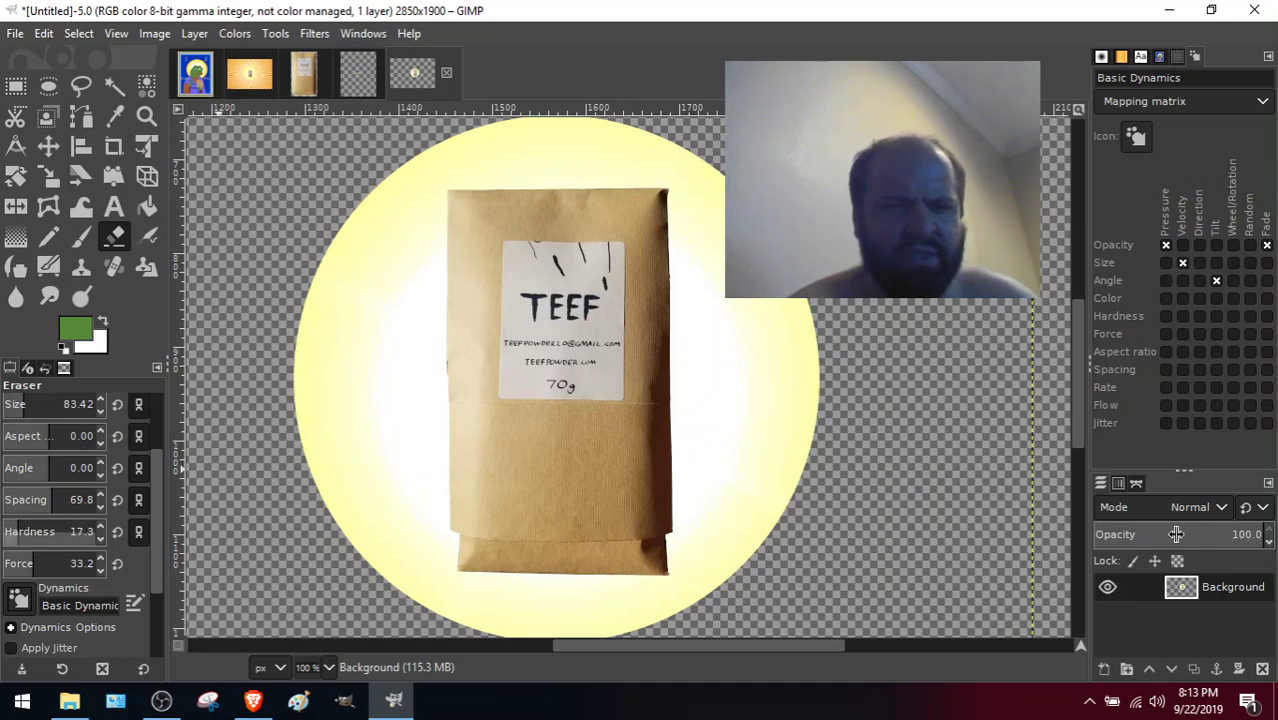
mouse_move(70, 531)
mouse_down()
mouse_move(40, 563)
mouse_move(15, 563)
mouse_up()
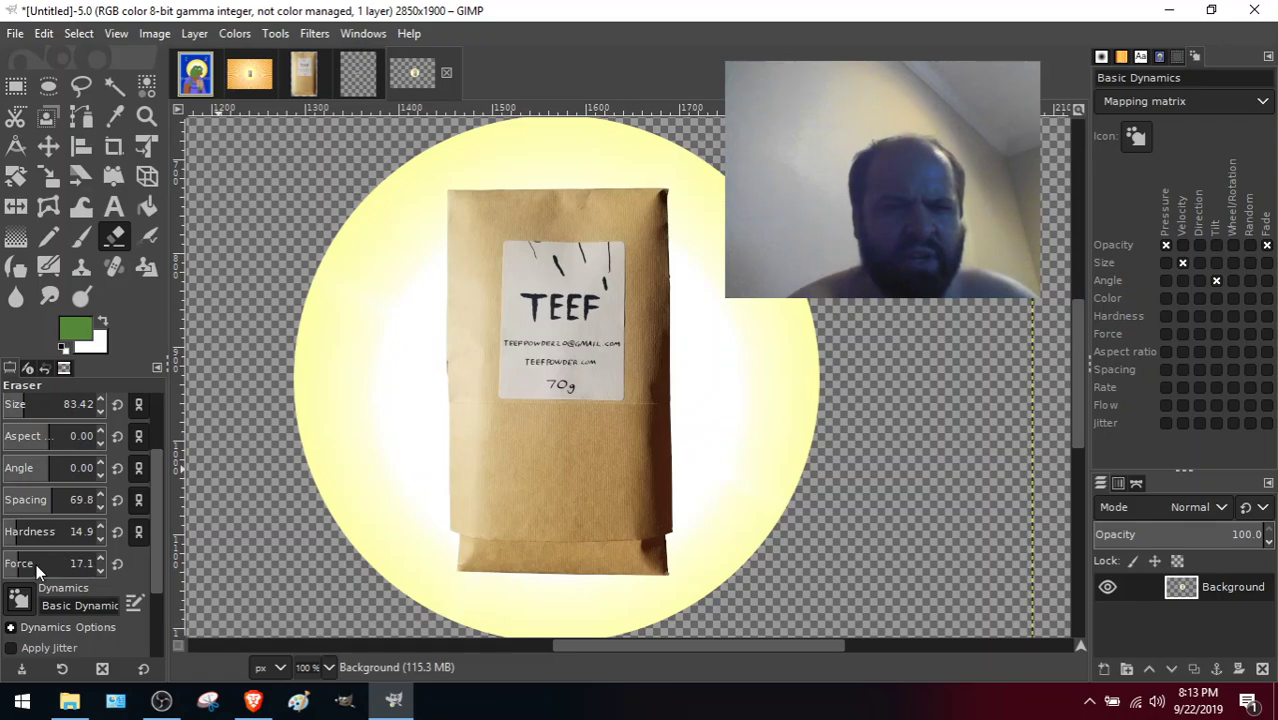
drag(160, 536, 162, 594)
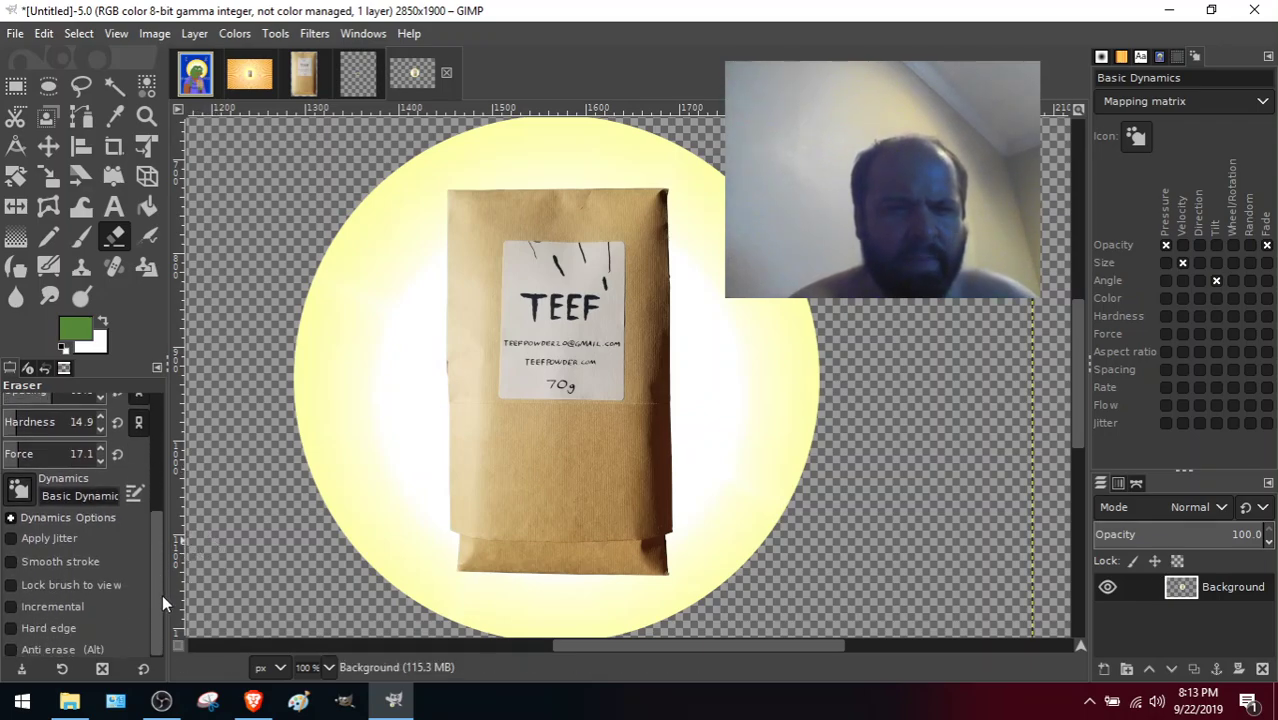
click(145, 561)
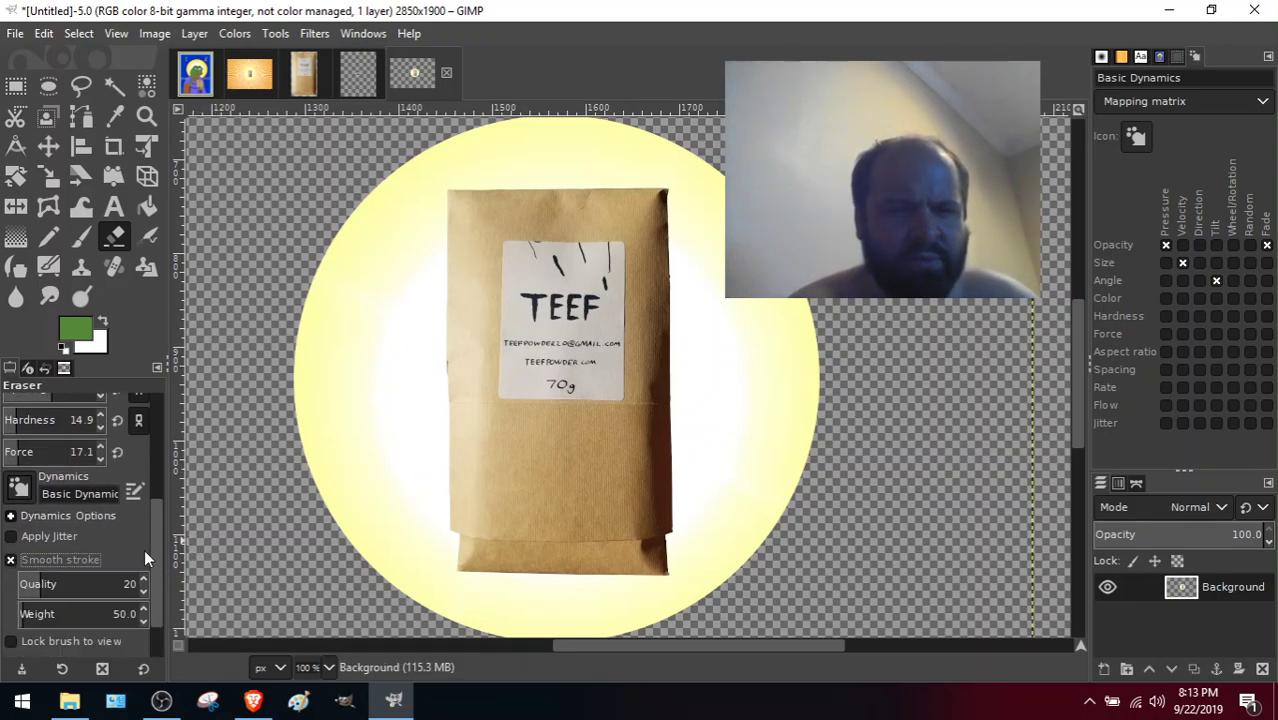
Try erasing the sun-rays circle between its left edge and the package with the Eraser at size 83.42.
key(minus)
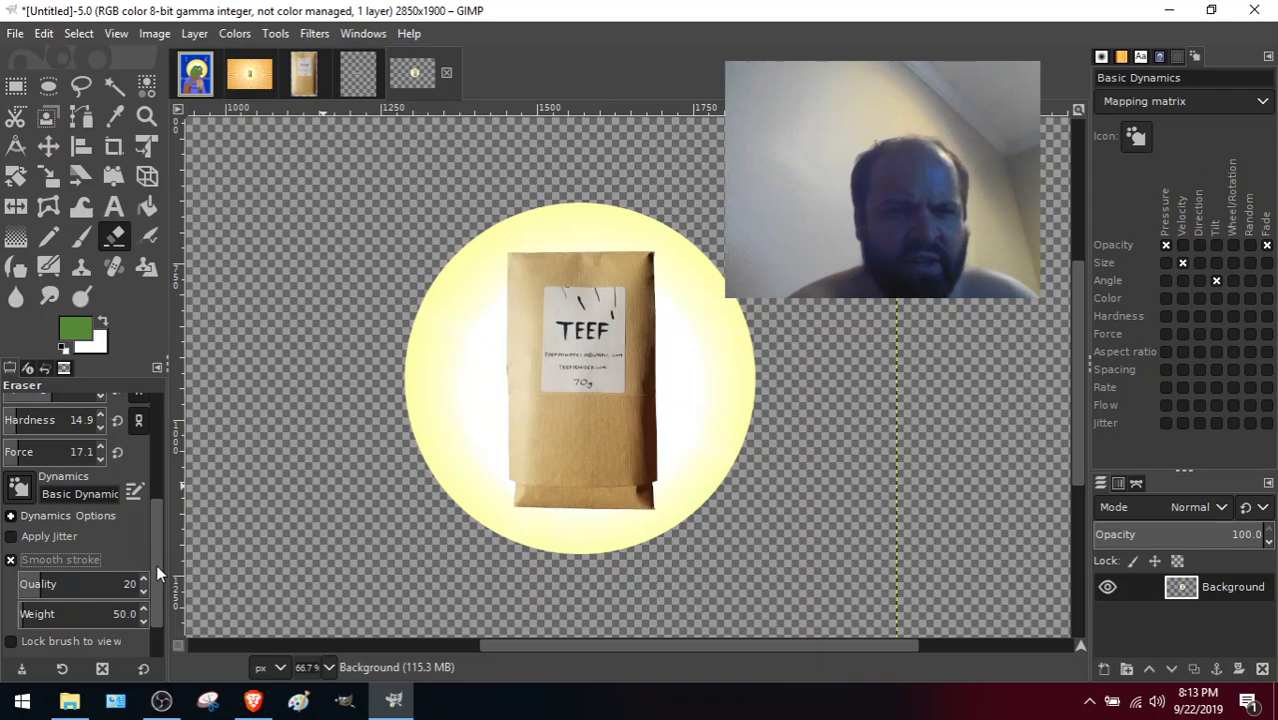
mouse_move(157, 564)
mouse_down()
mouse_move(159, 606)
mouse_move(152, 468)
mouse_up()
mouse_move(469, 275)
mouse_down()
mouse_move(438, 374)
mouse_move(453, 298)
mouse_move(445, 395)
mouse_move(441, 354)
mouse_move(448, 461)
mouse_move(427, 316)
mouse_move(440, 427)
mouse_move(423, 340)
mouse_move(417, 395)
mouse_move(418, 308)
mouse_move(436, 408)
mouse_move(446, 254)
mouse_move(425, 399)
mouse_move(441, 492)
mouse_move(437, 415)
mouse_move(472, 515)
mouse_move(445, 469)
mouse_move(508, 556)
mouse_move(446, 461)
mouse_move(479, 510)
mouse_move(426, 458)
mouse_move(438, 453)
mouse_move(414, 354)
mouse_move(428, 453)
mouse_up()
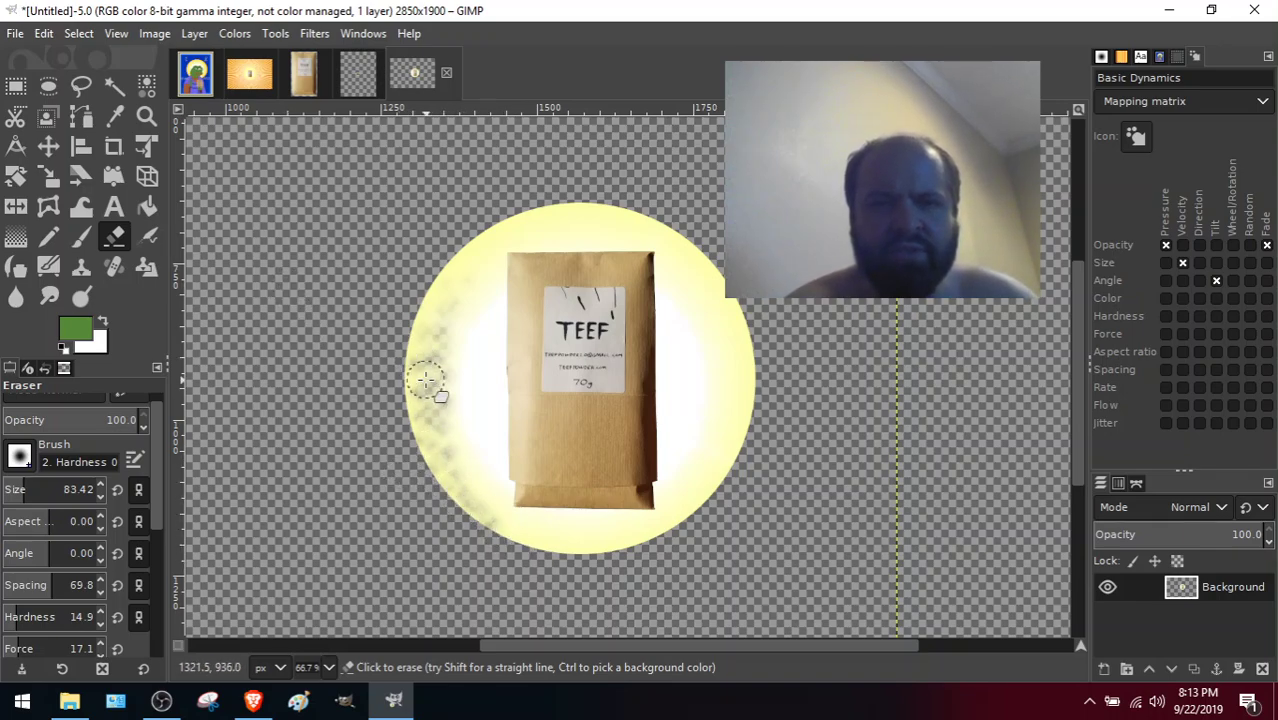
mouse_move(425, 381)
mouse_down()
mouse_move(440, 469)
mouse_move(410, 288)
mouse_move(444, 244)
mouse_move(443, 318)
mouse_move(452, 283)
mouse_move(419, 359)
mouse_move(495, 208)
mouse_move(435, 373)
mouse_move(495, 206)
mouse_move(432, 356)
mouse_move(502, 234)
mouse_move(446, 352)
mouse_move(453, 409)
mouse_move(452, 303)
mouse_move(465, 443)
mouse_move(464, 264)
mouse_move(468, 432)
mouse_up()
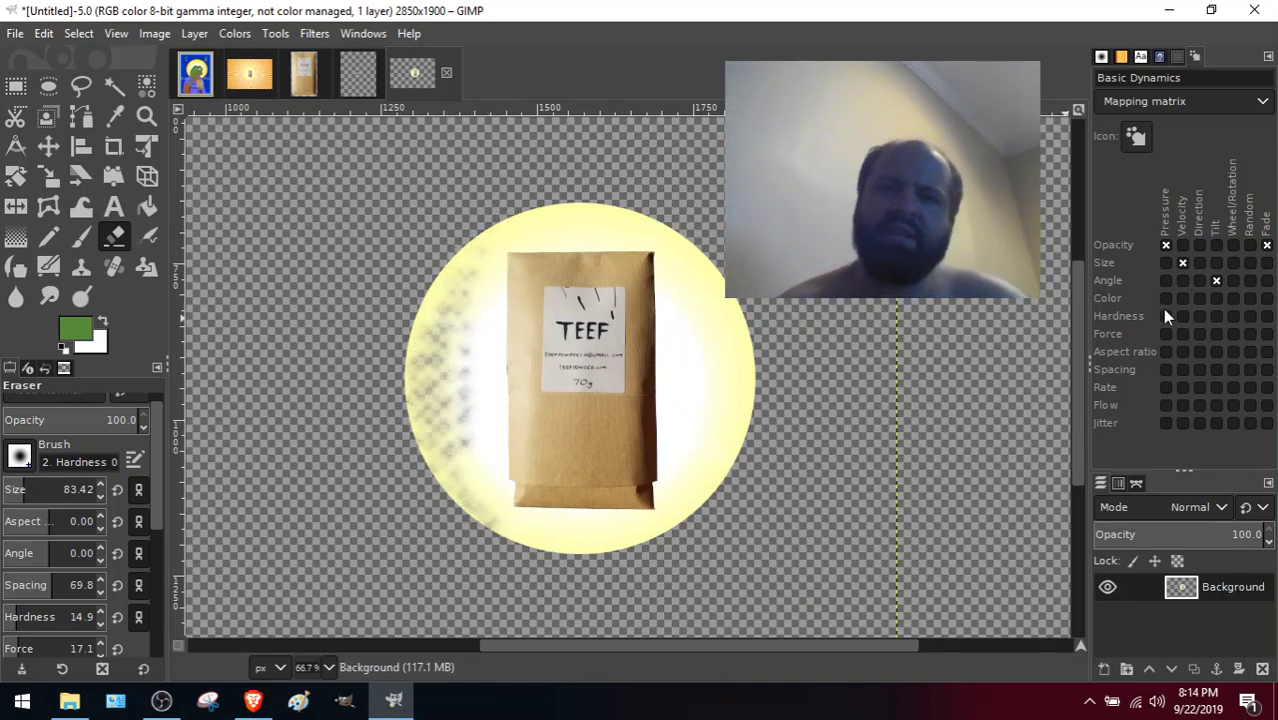
Set the Eraser's size to 476.87, hardness to 7.3 and force to 7.6.
scroll(1075, 378, up, 3)
scroll(1072, 376, down, 2)
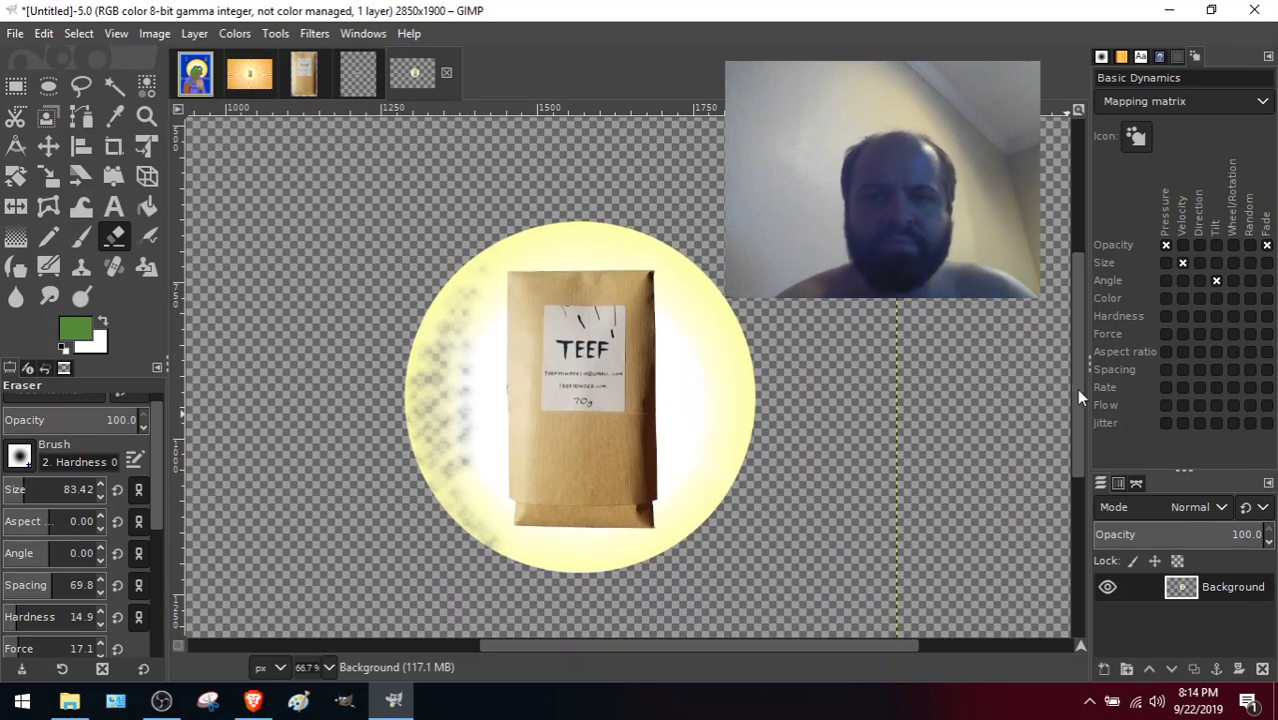
drag(157, 457, 158, 495)
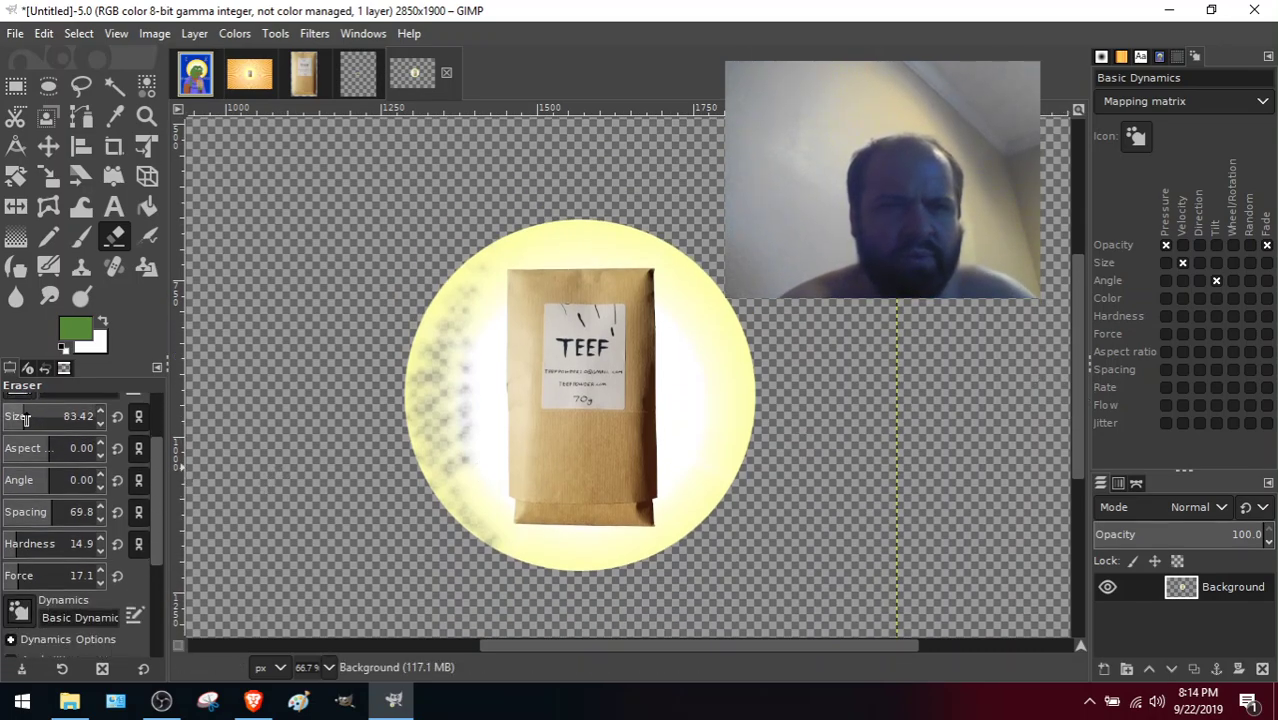
drag(27, 418, 35, 420)
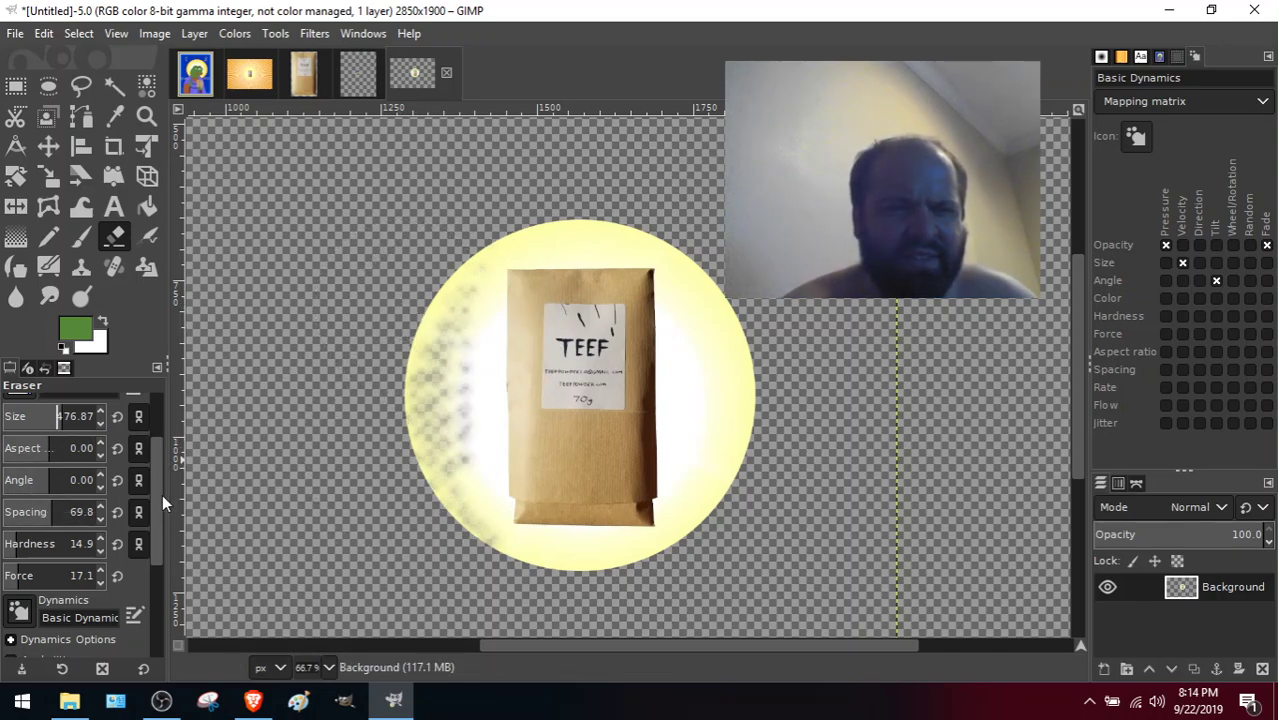
drag(162, 493, 165, 517)
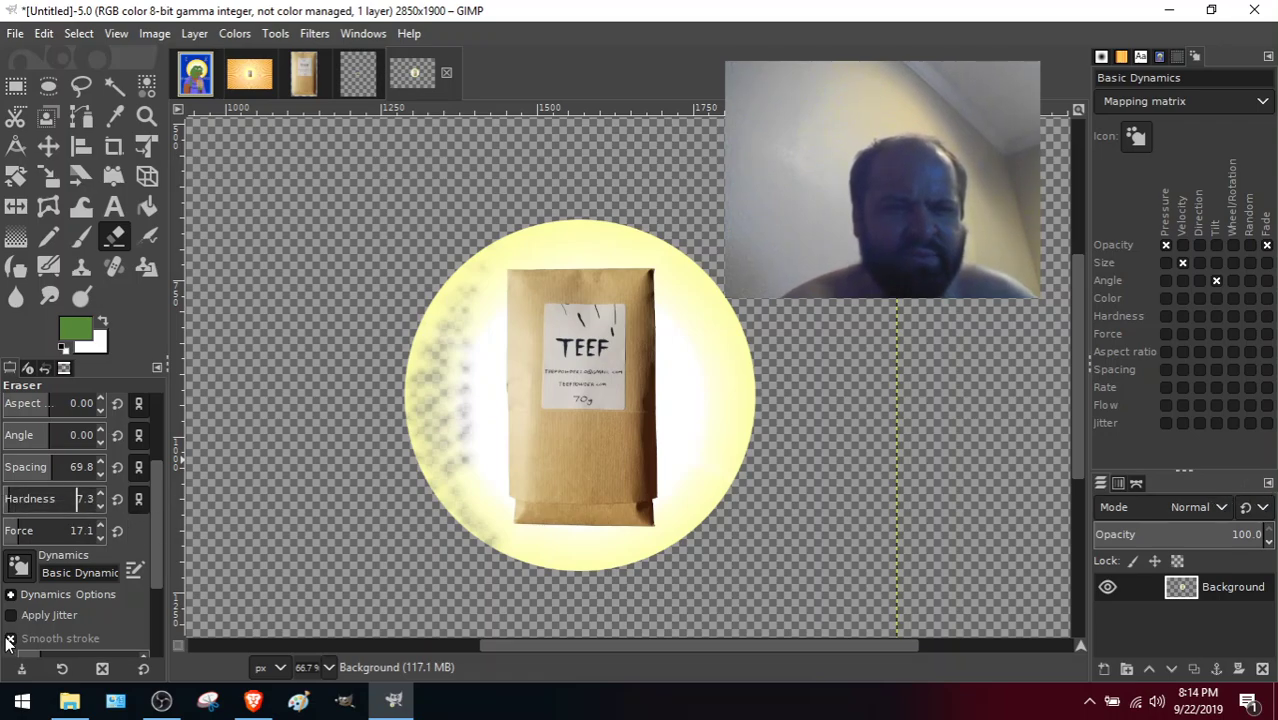
mouse_move(22, 533)
mouse_down()
mouse_move(1269, 535)
mouse_move(20, 541)
mouse_up()
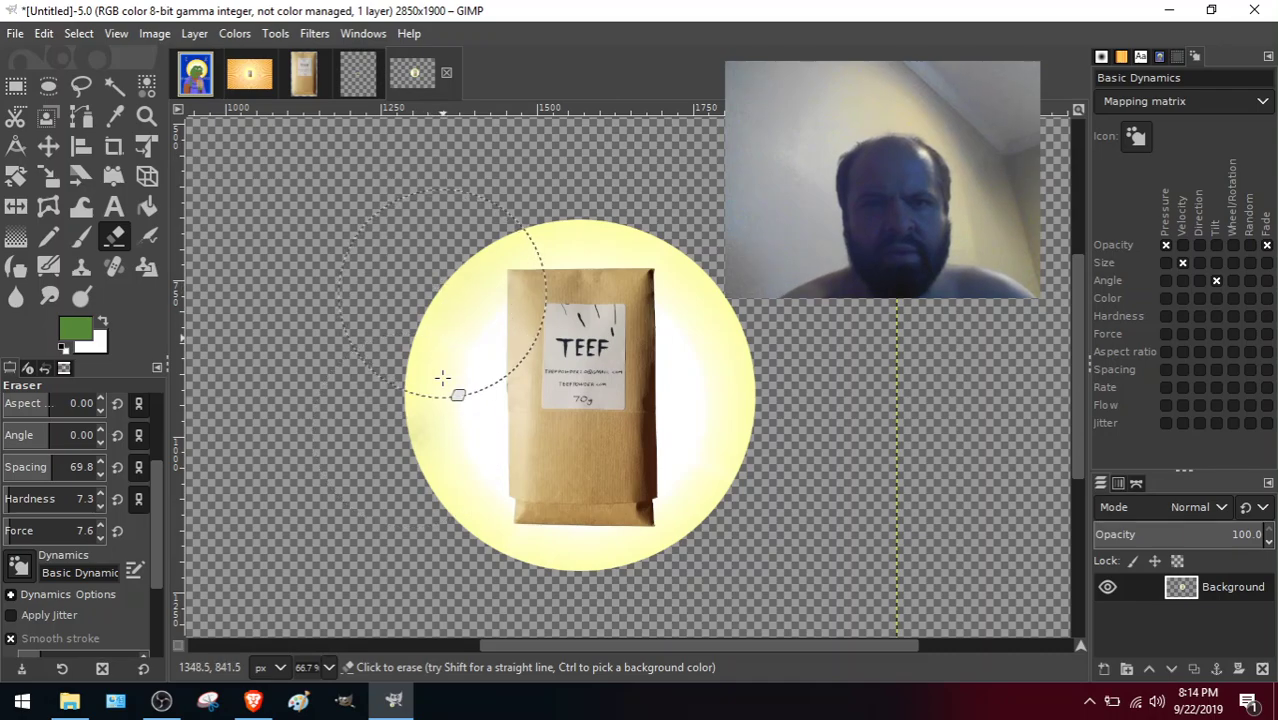
Fade the circle's outer ring with large soft Eraser strokes, then enable Anti erase and stroke around the circle's outside.
mouse_move(433, 473)
mouse_down()
mouse_move(457, 502)
mouse_move(429, 270)
mouse_move(441, 499)
mouse_move(445, 384)
mouse_move(494, 563)
mouse_up()
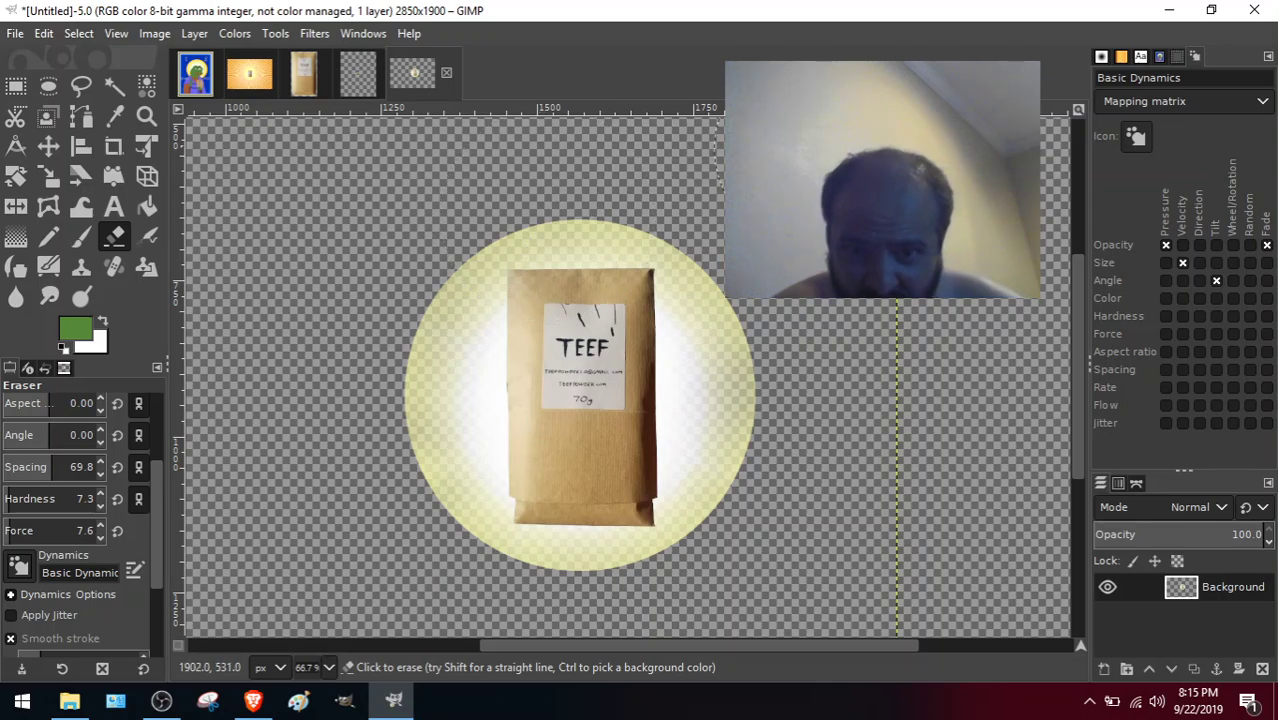
drag(673, 380, 412, 452)
drag(153, 518, 154, 610)
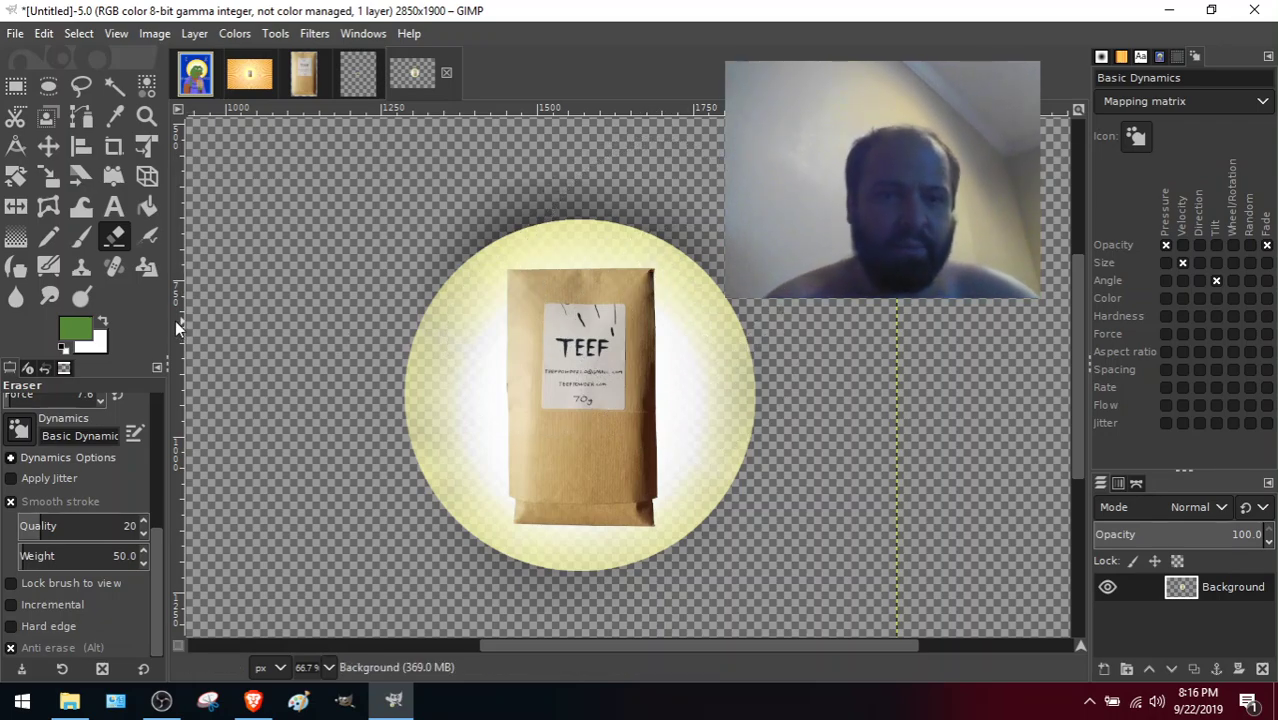
mouse_move(160, 562)
mouse_down()
mouse_move(159, 444)
mouse_move(150, 574)
mouse_move(158, 462)
mouse_move(167, 626)
mouse_up()
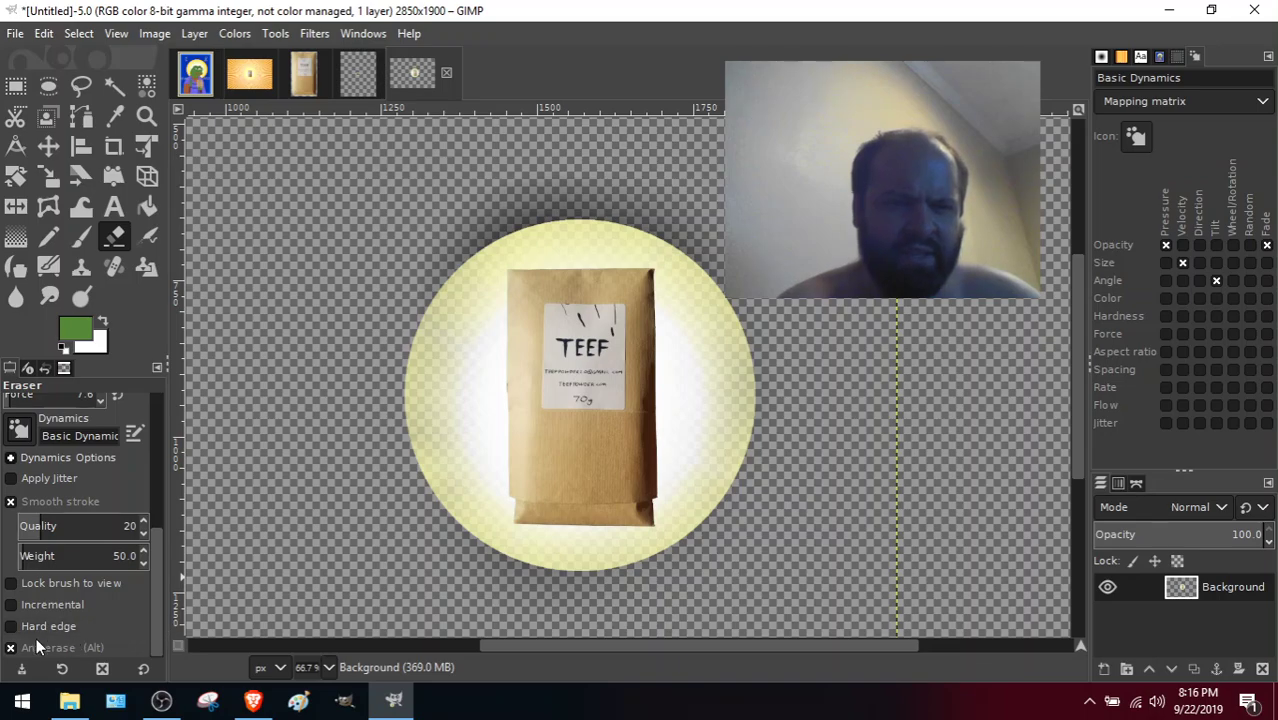
Detach the Eraser's tool options into a floating window and close it.
drag(161, 559, 165, 410)
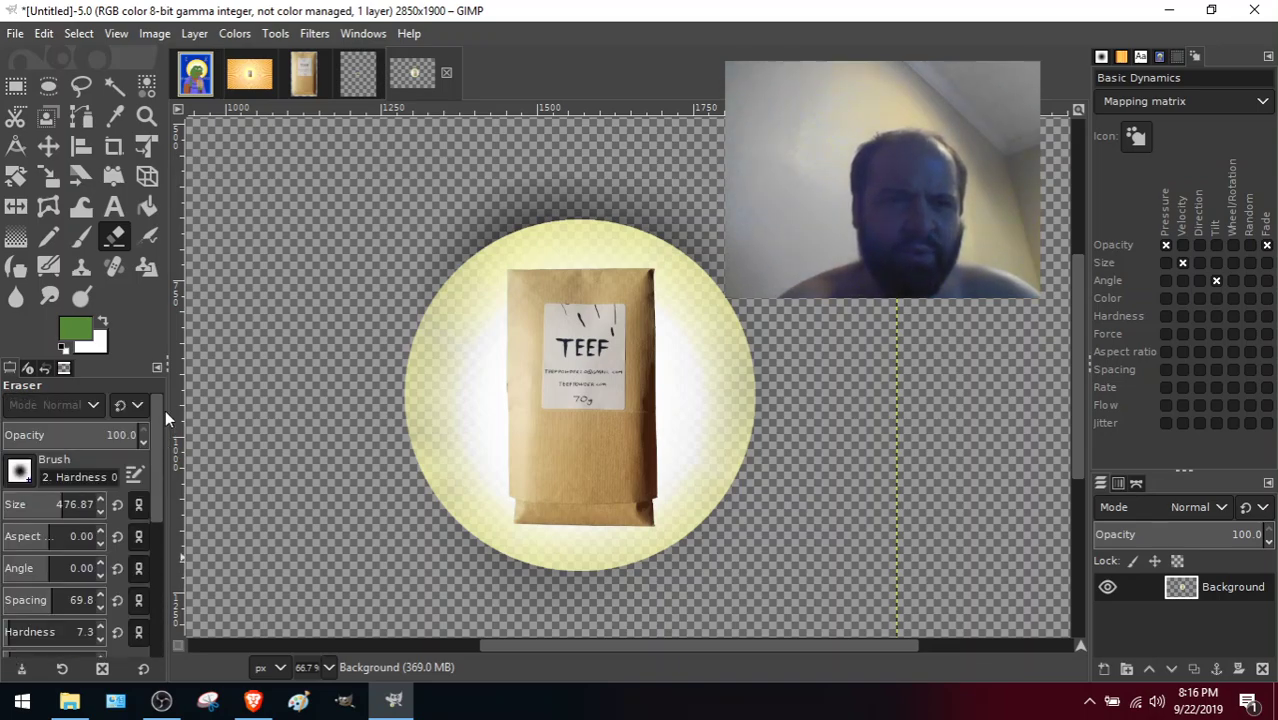
drag(10, 368, 37, 508)
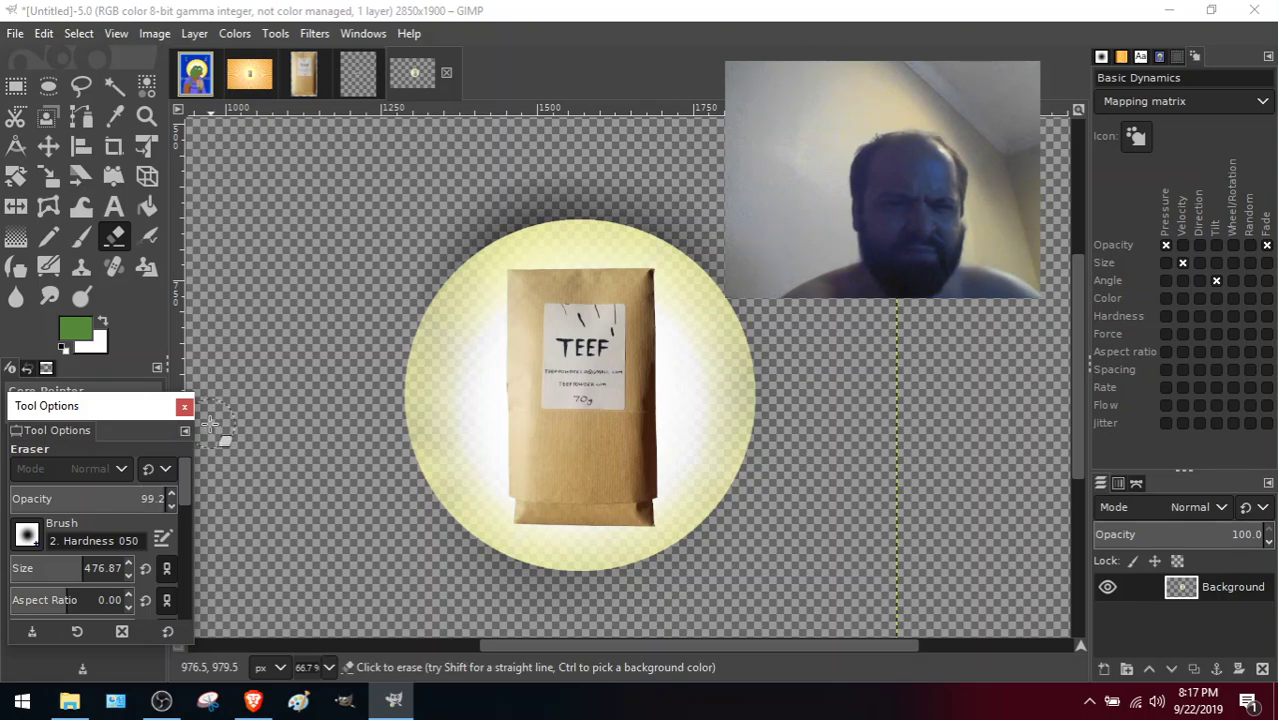
click(184, 406)
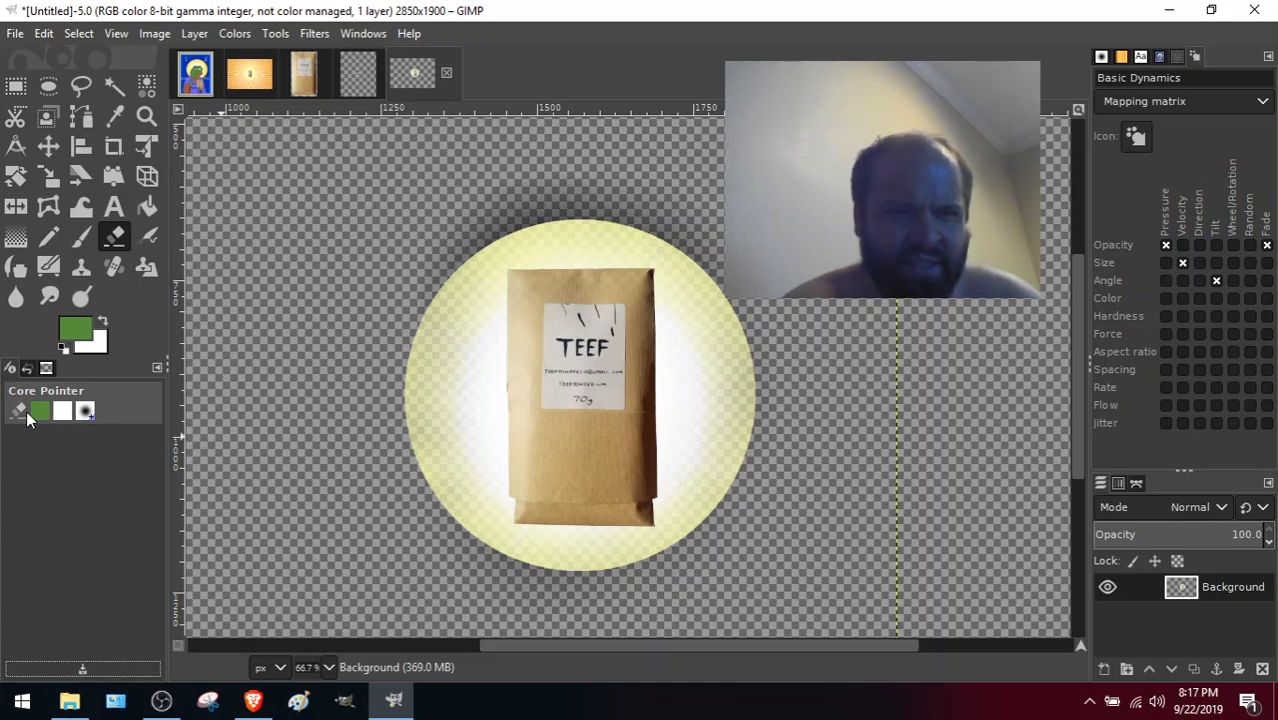
Reselect the Eraser and add the Brushes dialog to the dock below the toolbox.
click(116, 240)
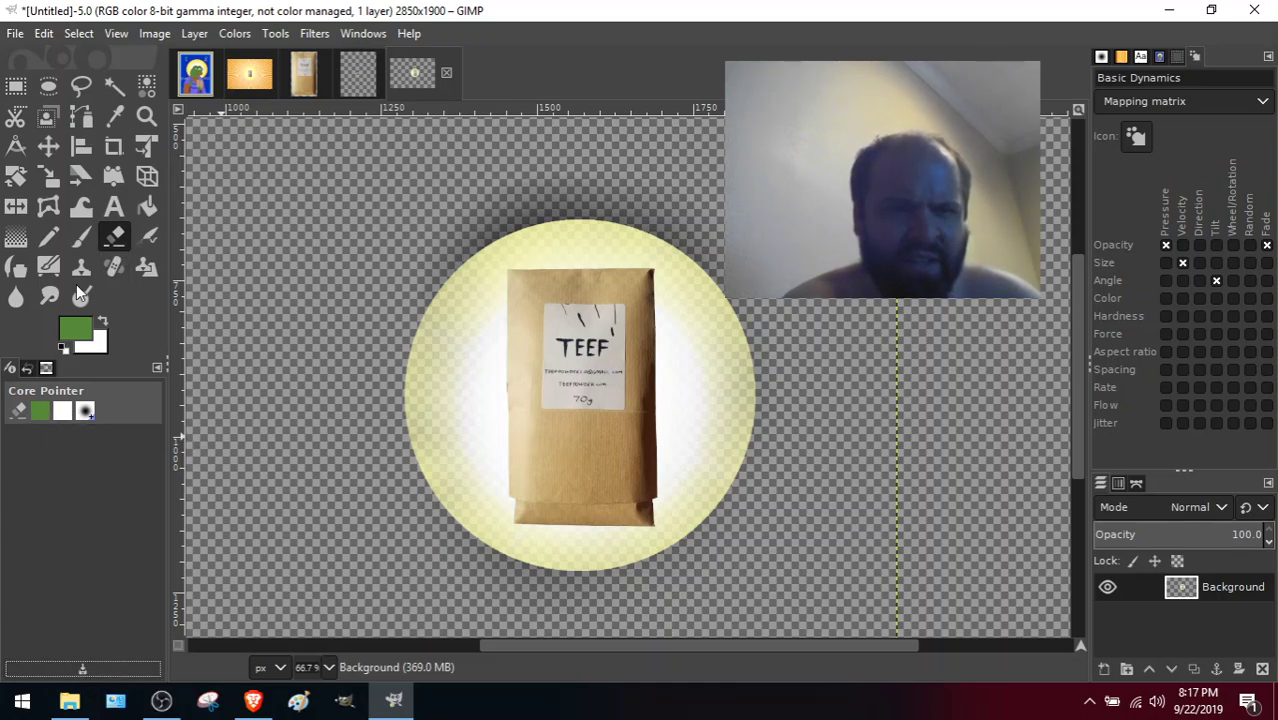
click(155, 369)
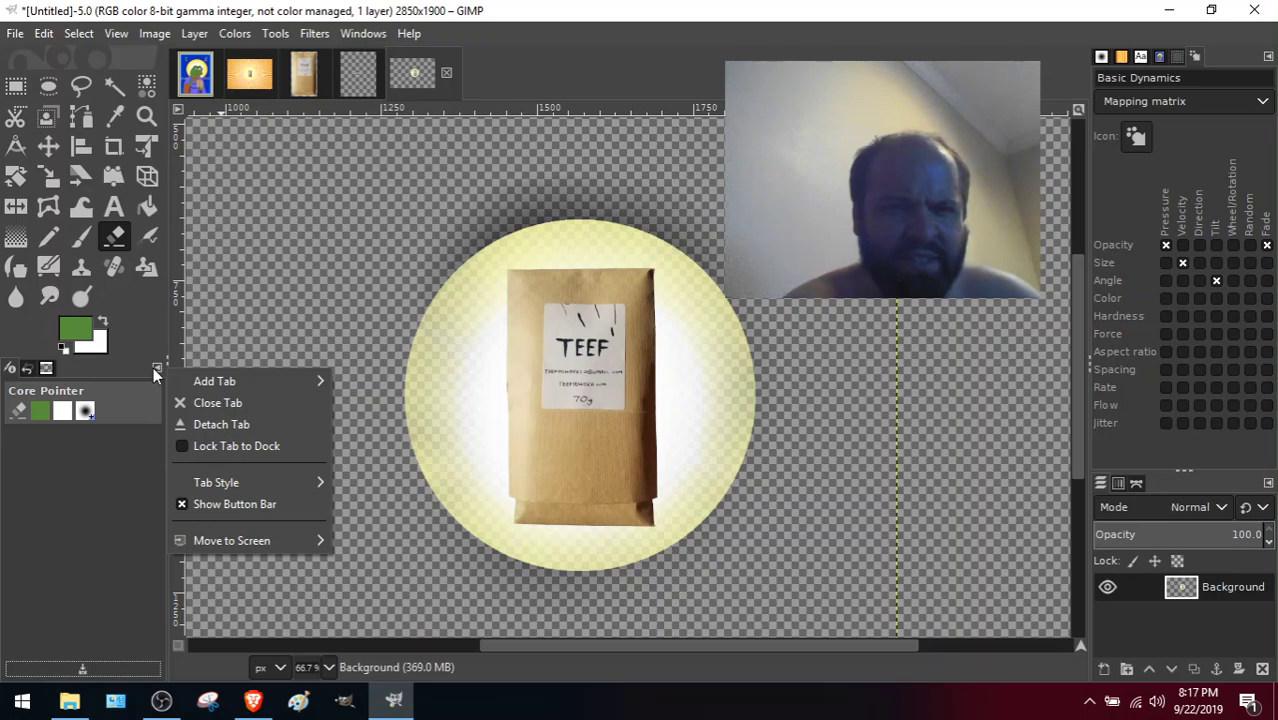
mouse_move(209, 380)
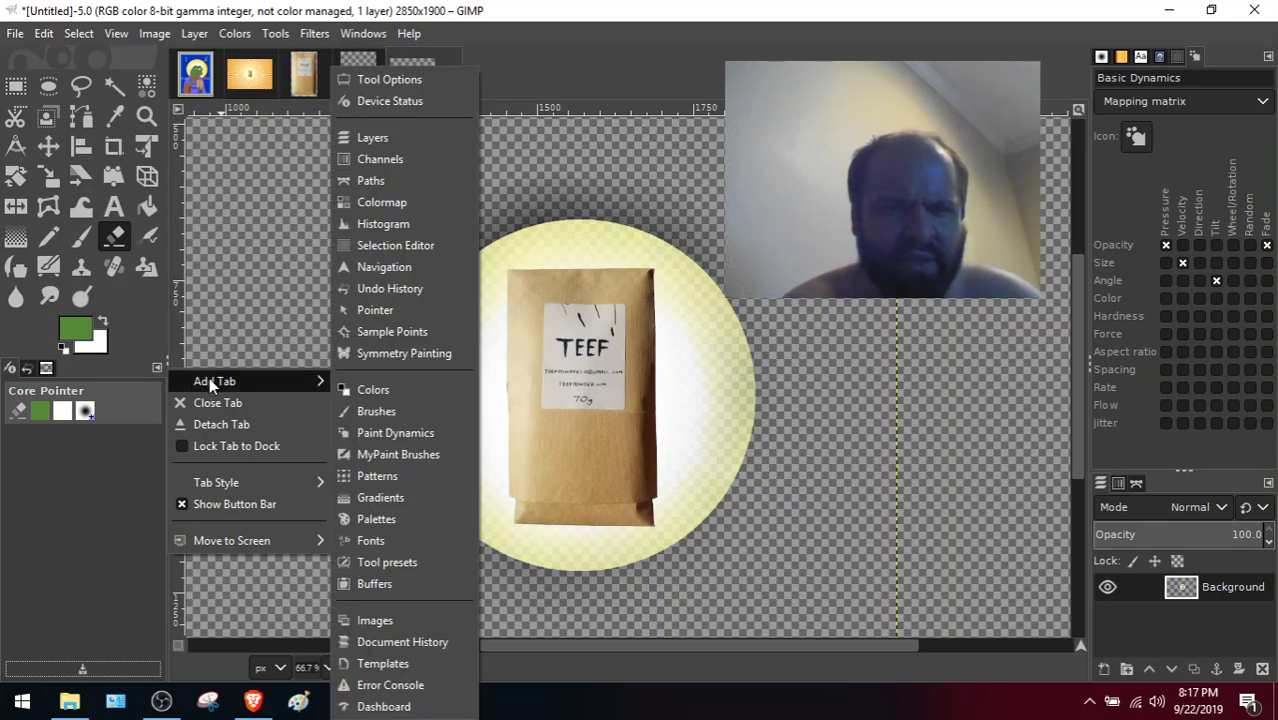
click(377, 412)
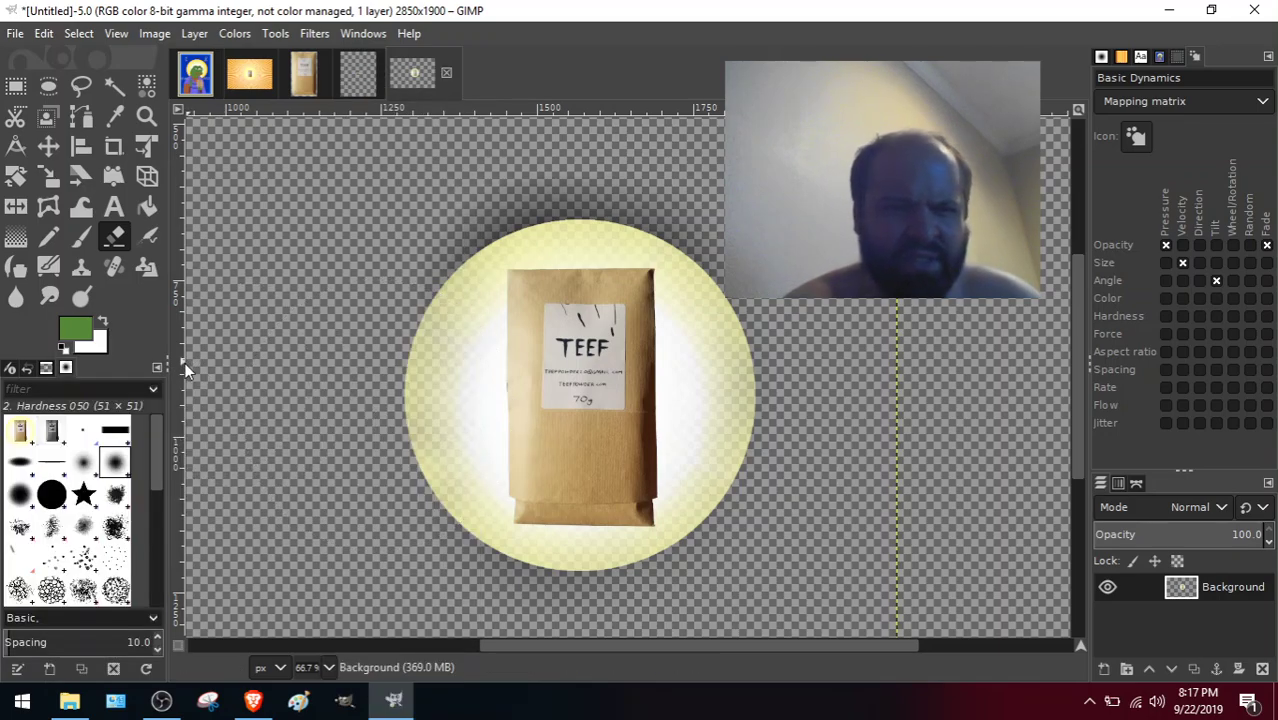
Look through the docked device status, undo history, image list and brushes for the Eraser's options.
click(9, 368)
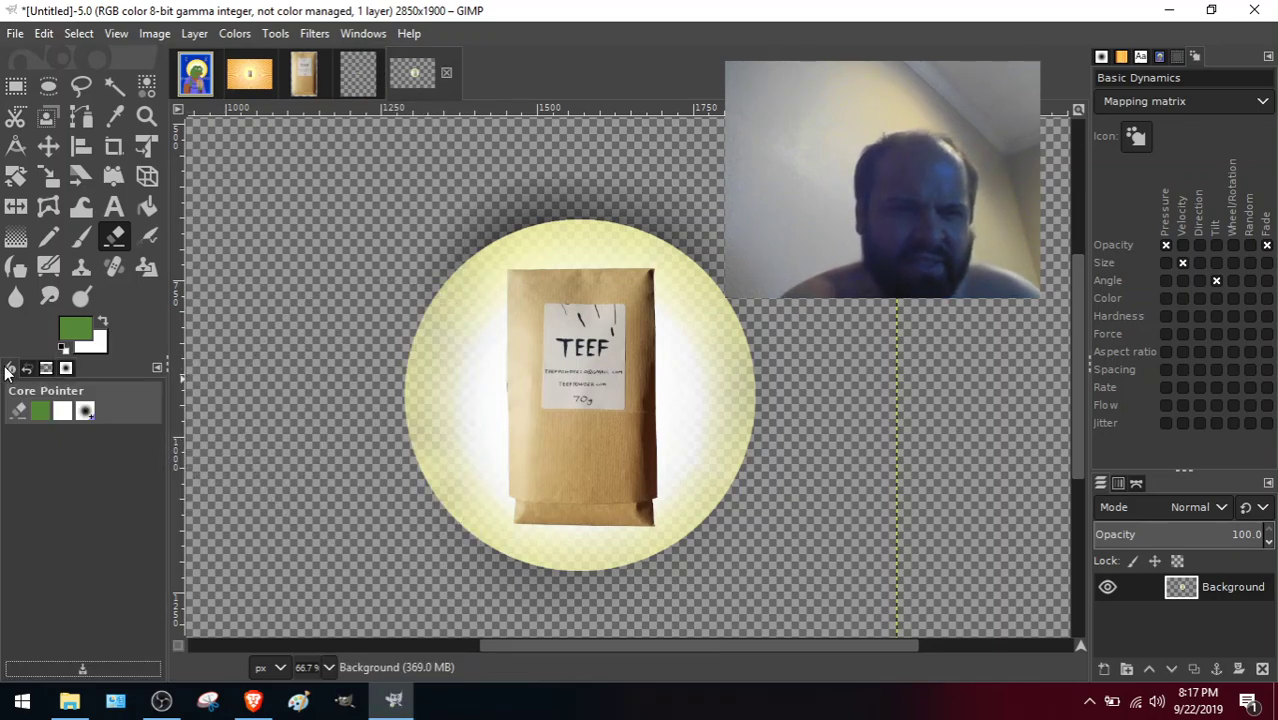
click(28, 368)
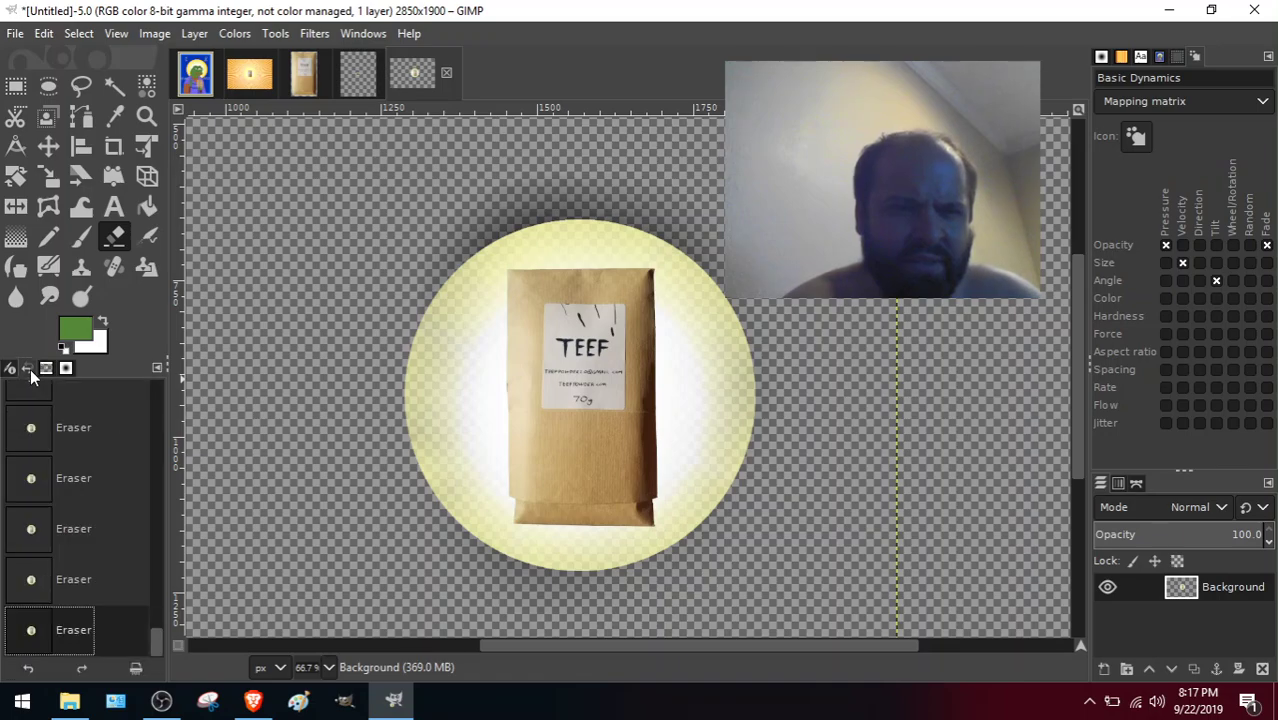
click(47, 368)
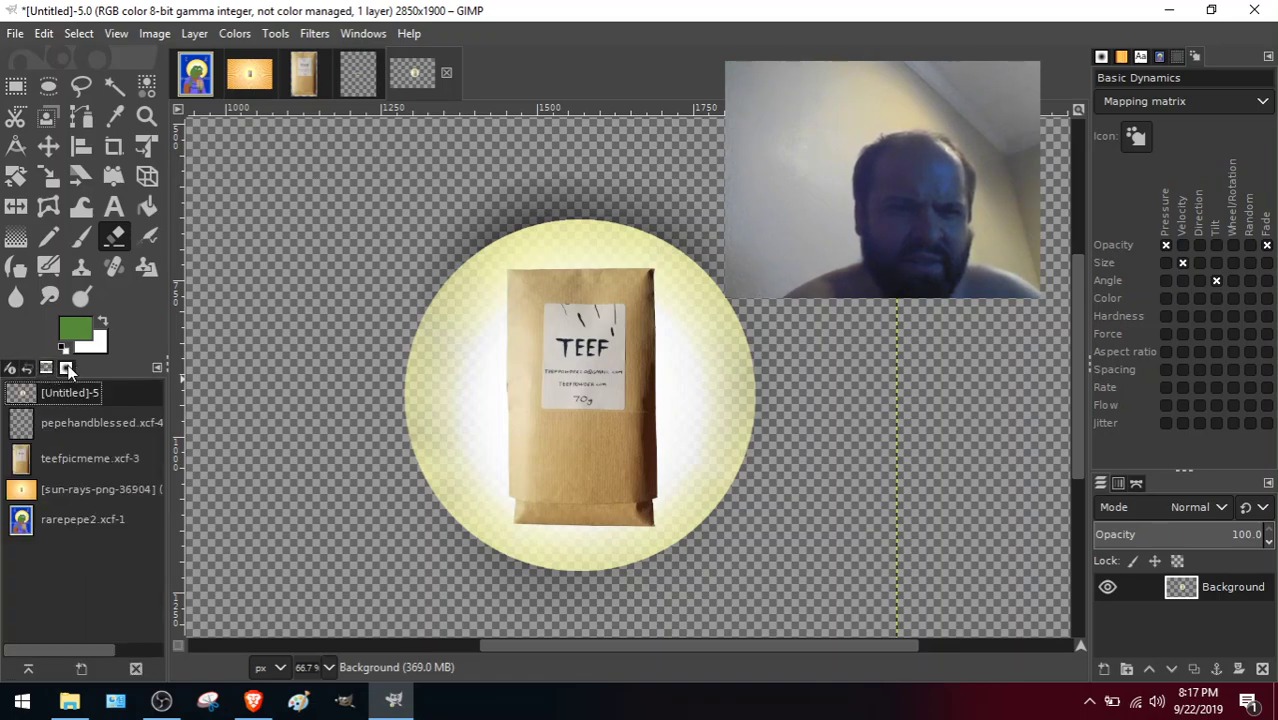
click(67, 368)
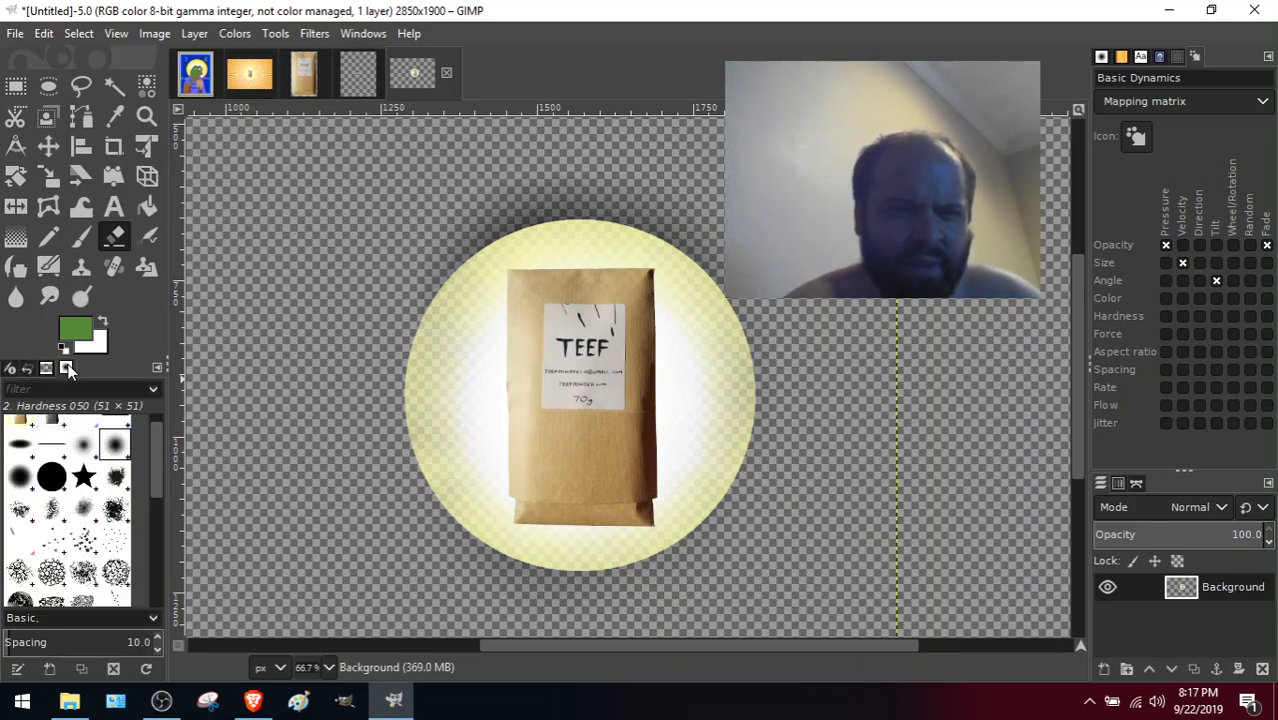
scroll(155, 465, up, 1)
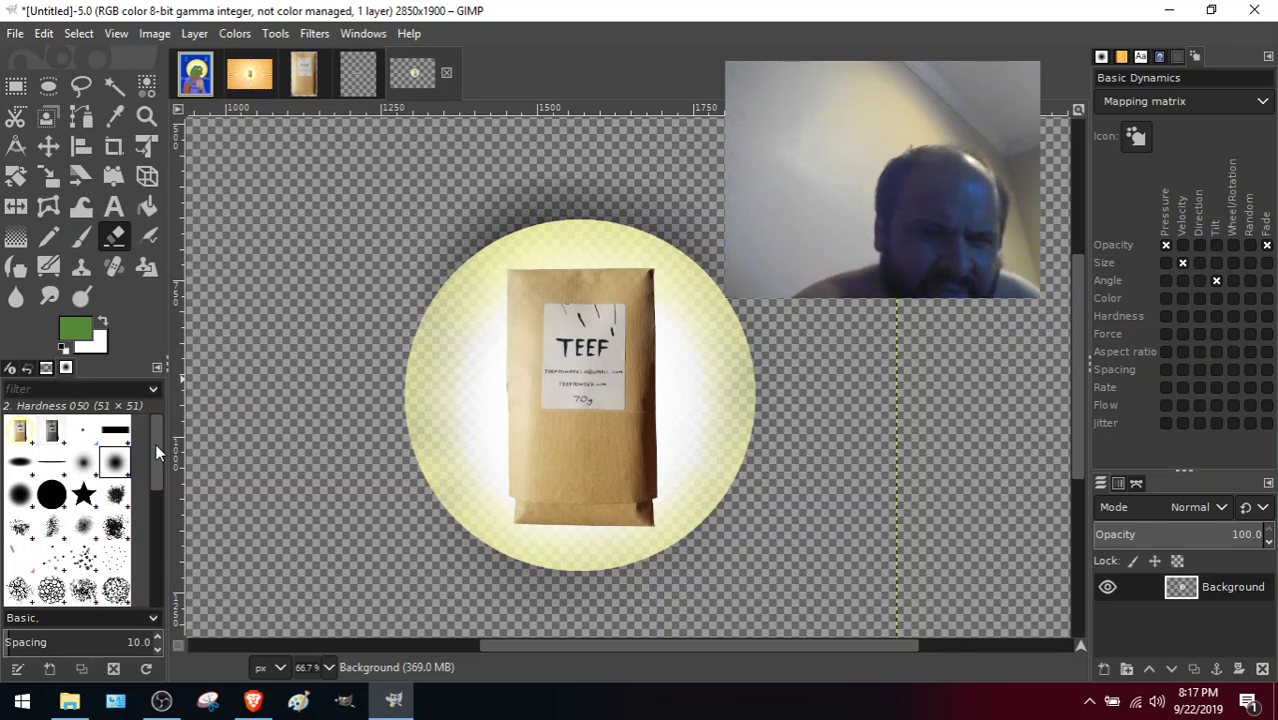
click(12, 369)
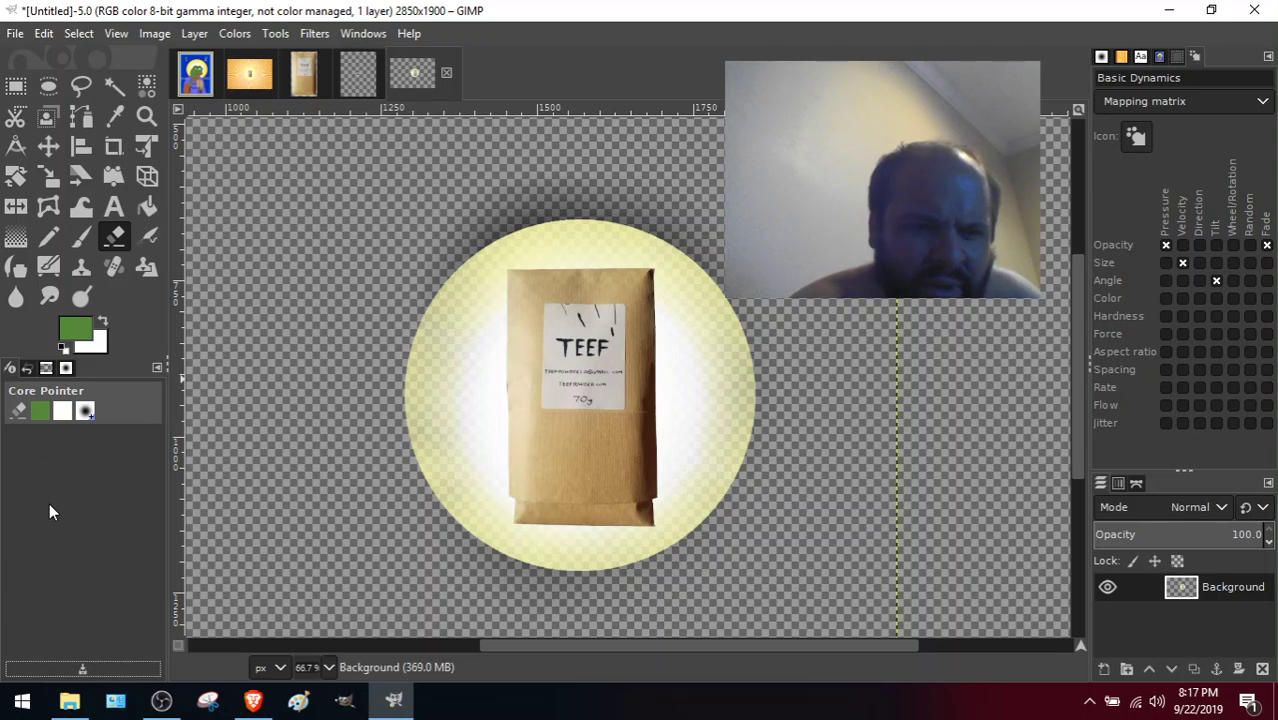
click(79, 670)
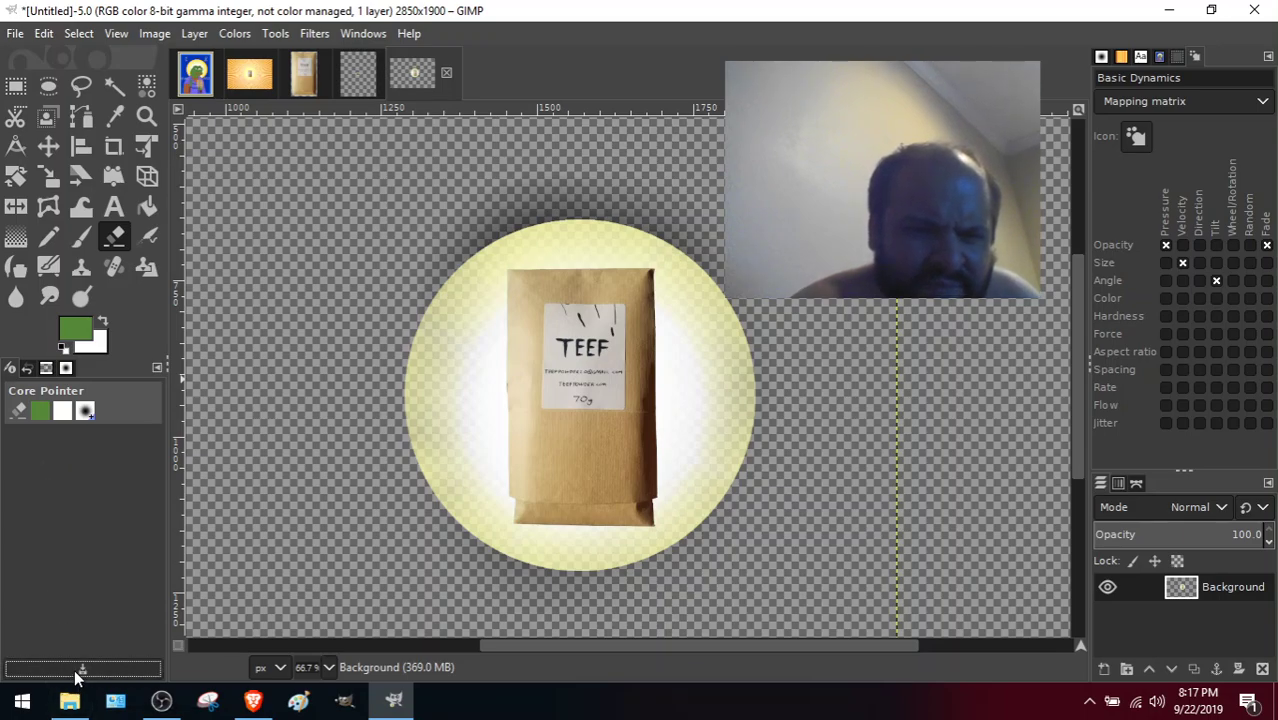
Try to bring back the tool options by choosing the Eraser paint tool again and calling up the toolbox.
click(167, 33)
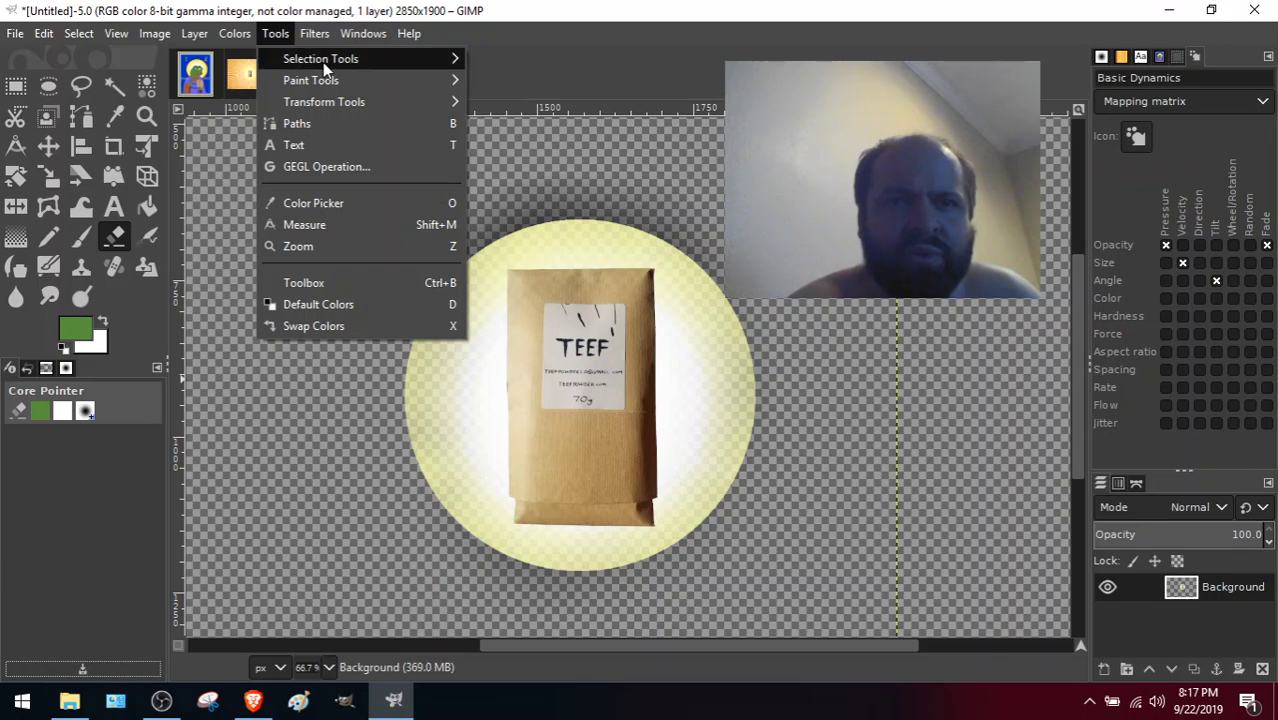
mouse_move(331, 76)
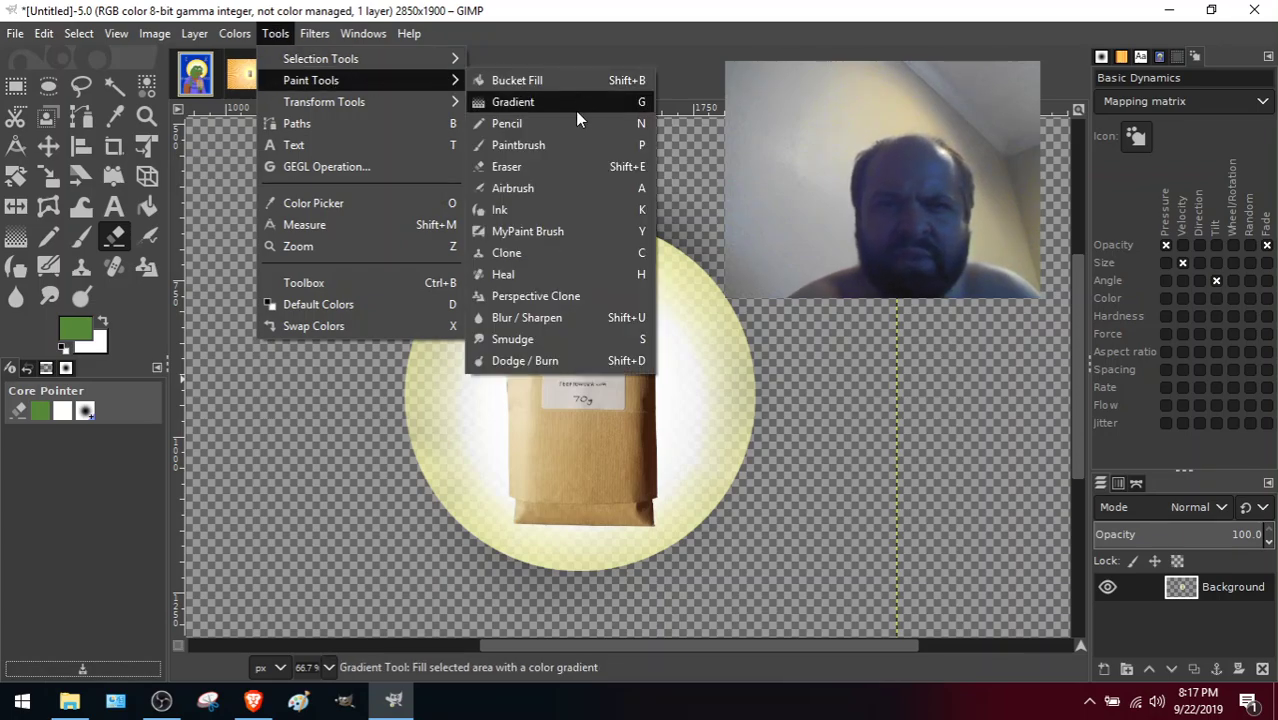
click(559, 166)
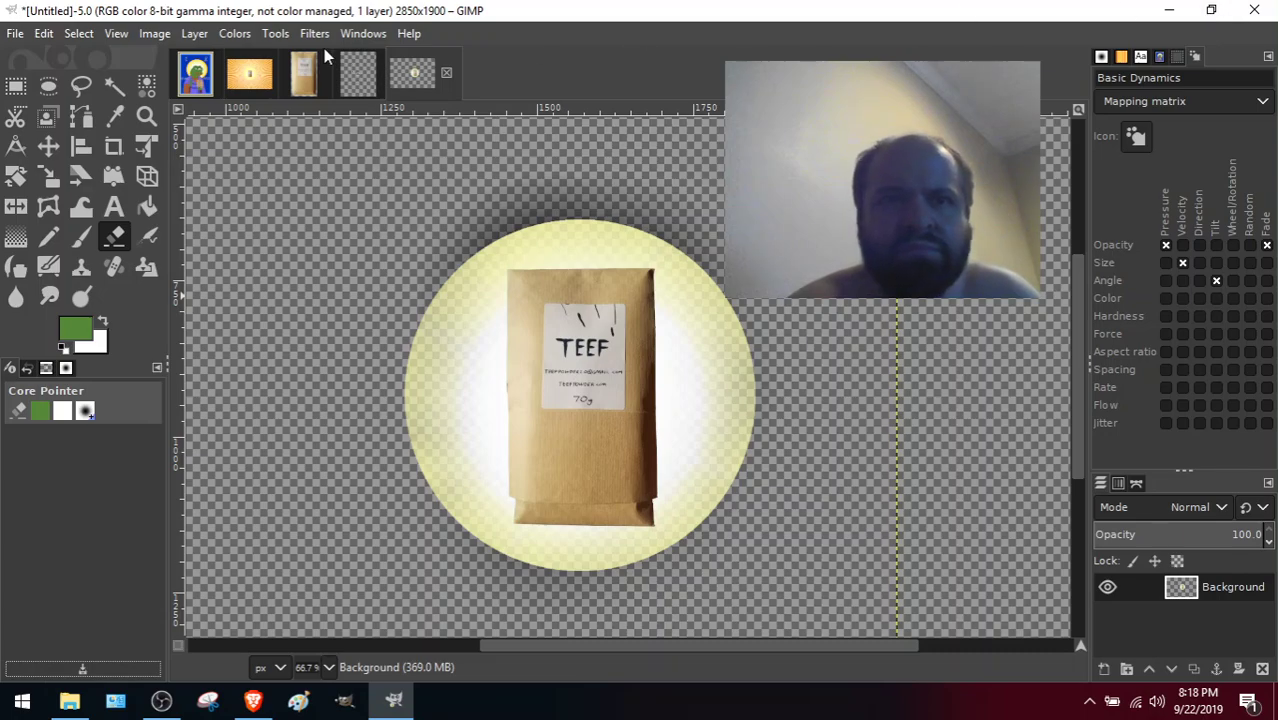
click(272, 38)
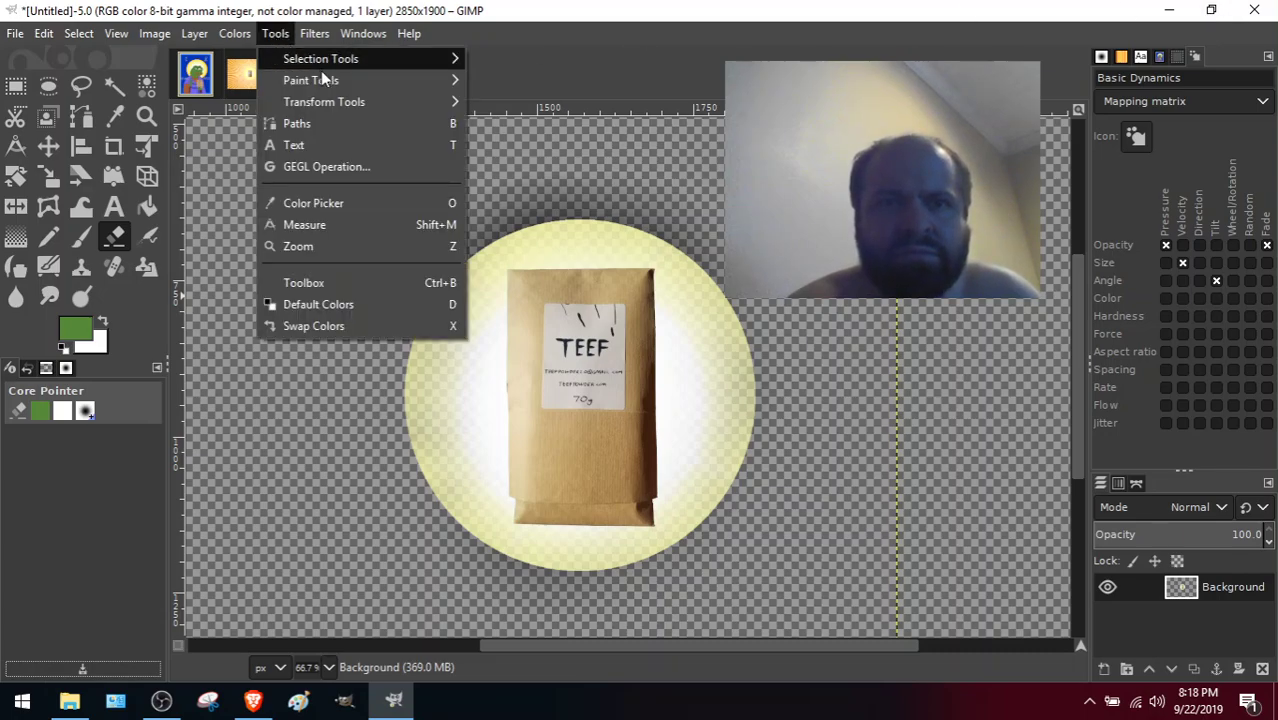
click(318, 278)
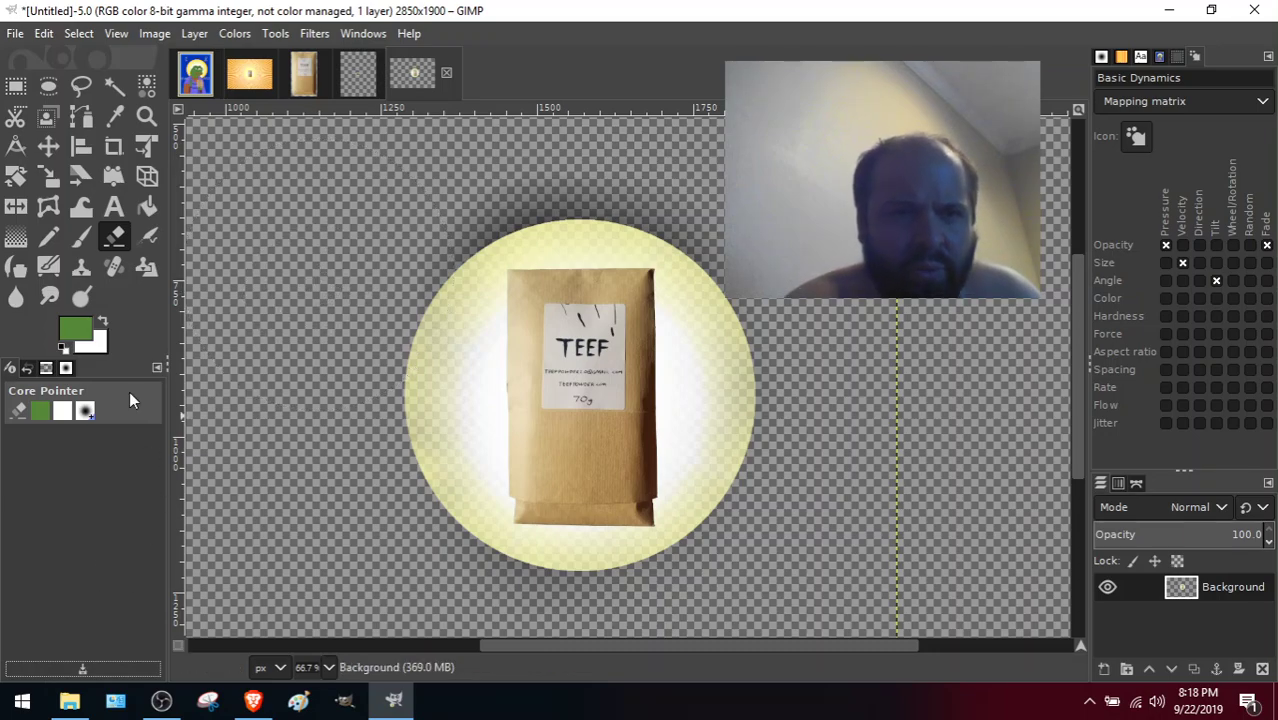
Check the docked dialogs and the view and image commands for a way to restore the tool options.
click(27, 368)
click(46, 368)
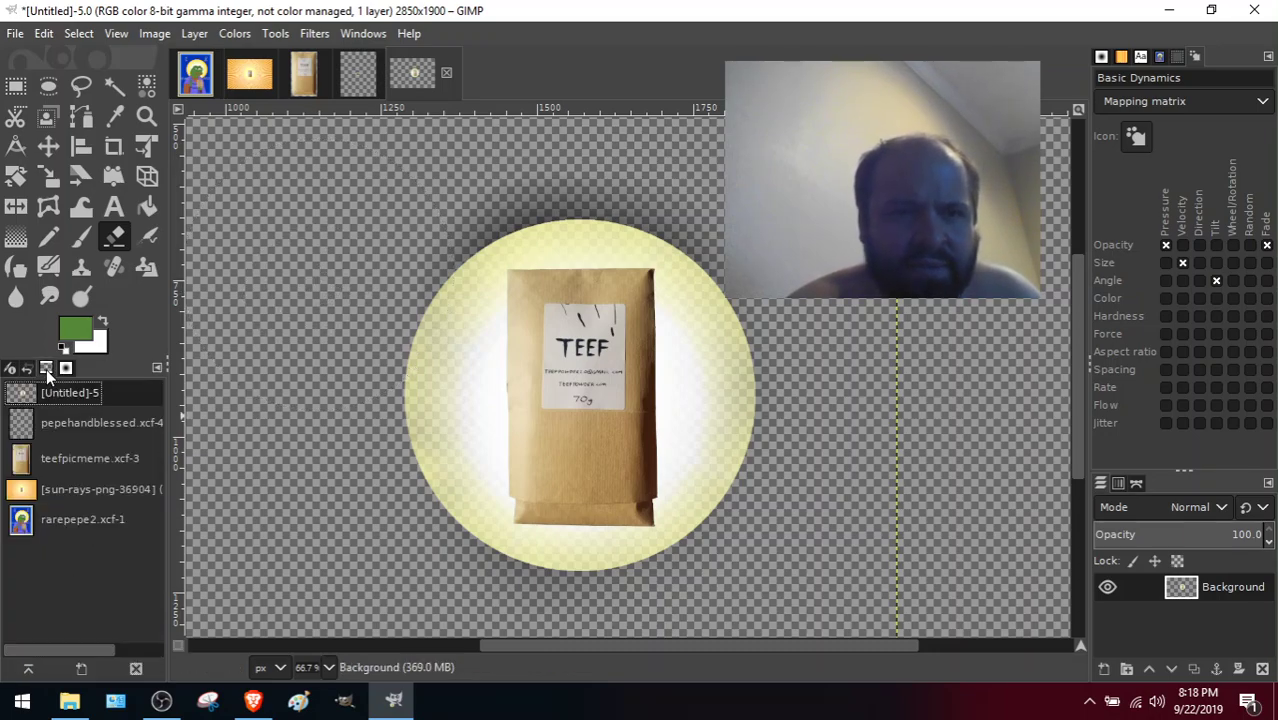
click(70, 367)
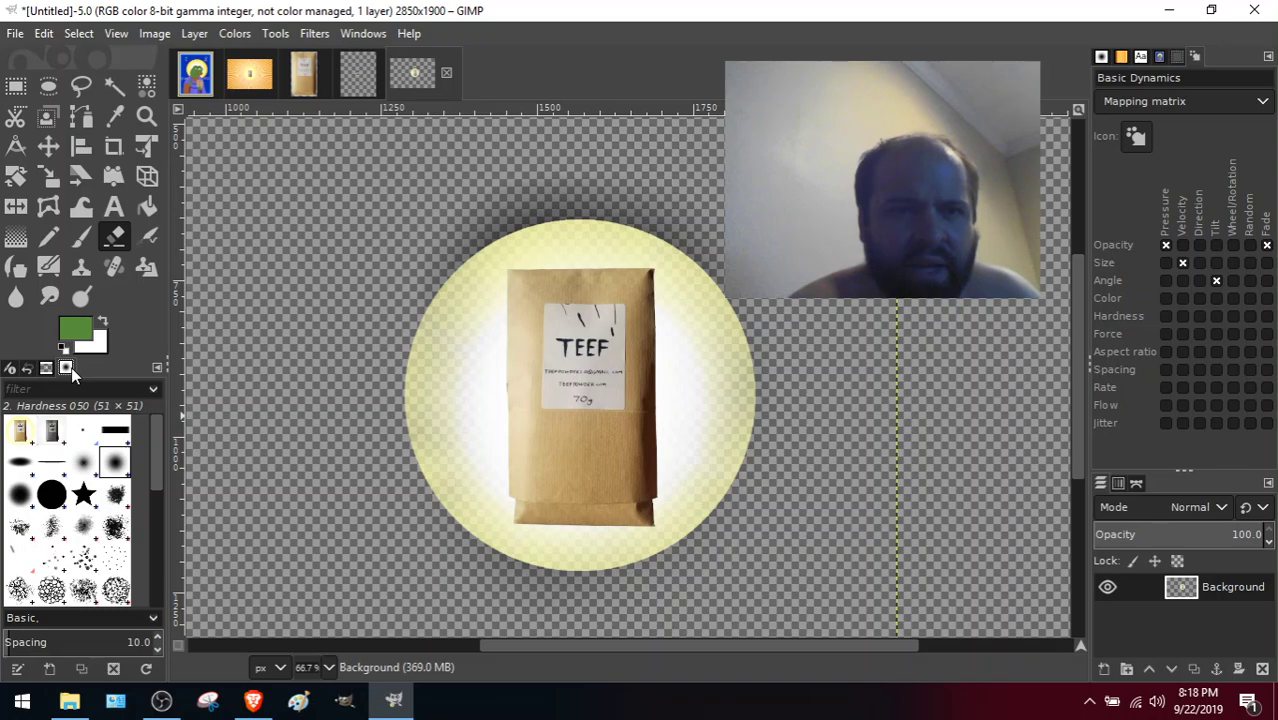
click(117, 34)
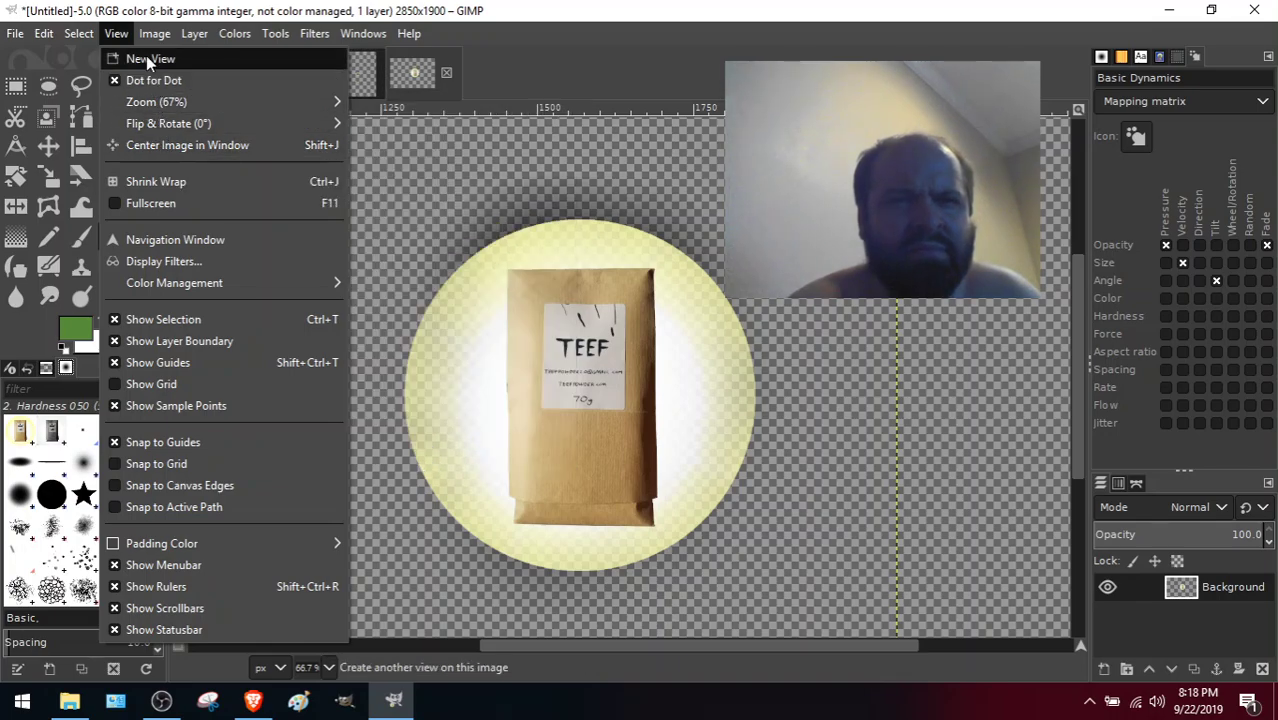
click(133, 30)
click(152, 33)
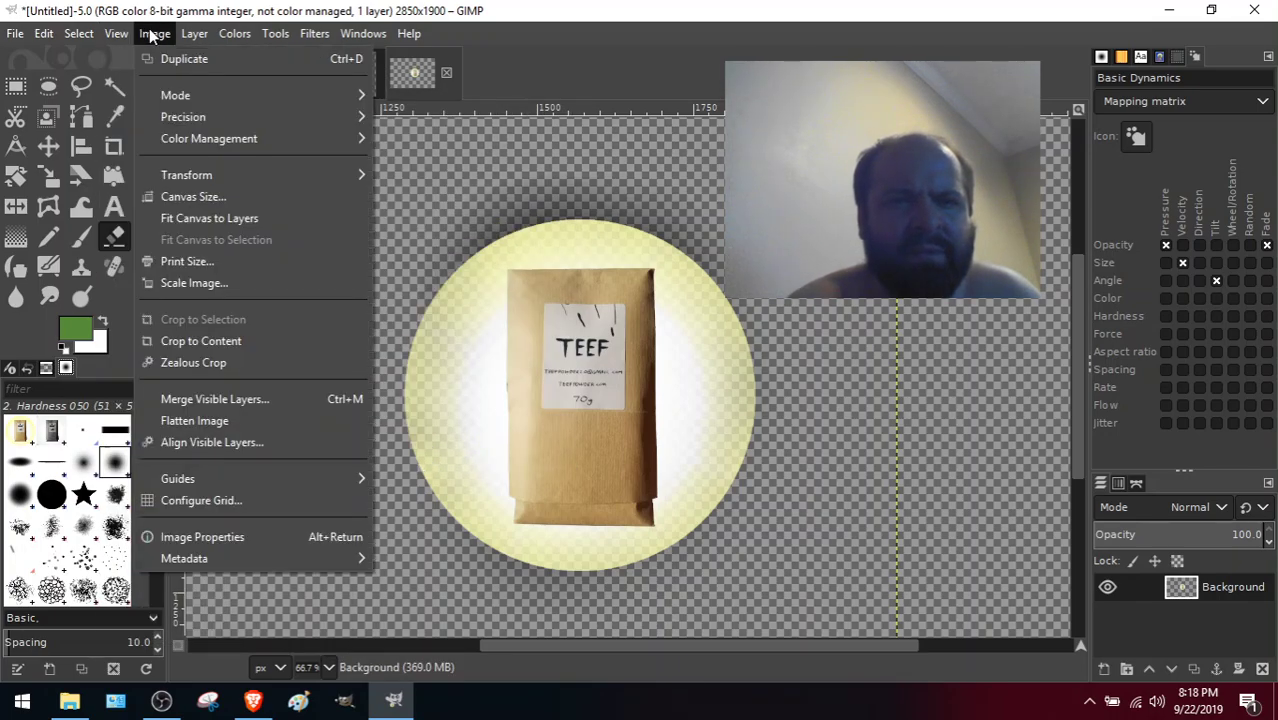
click(741, 13)
key(minus)
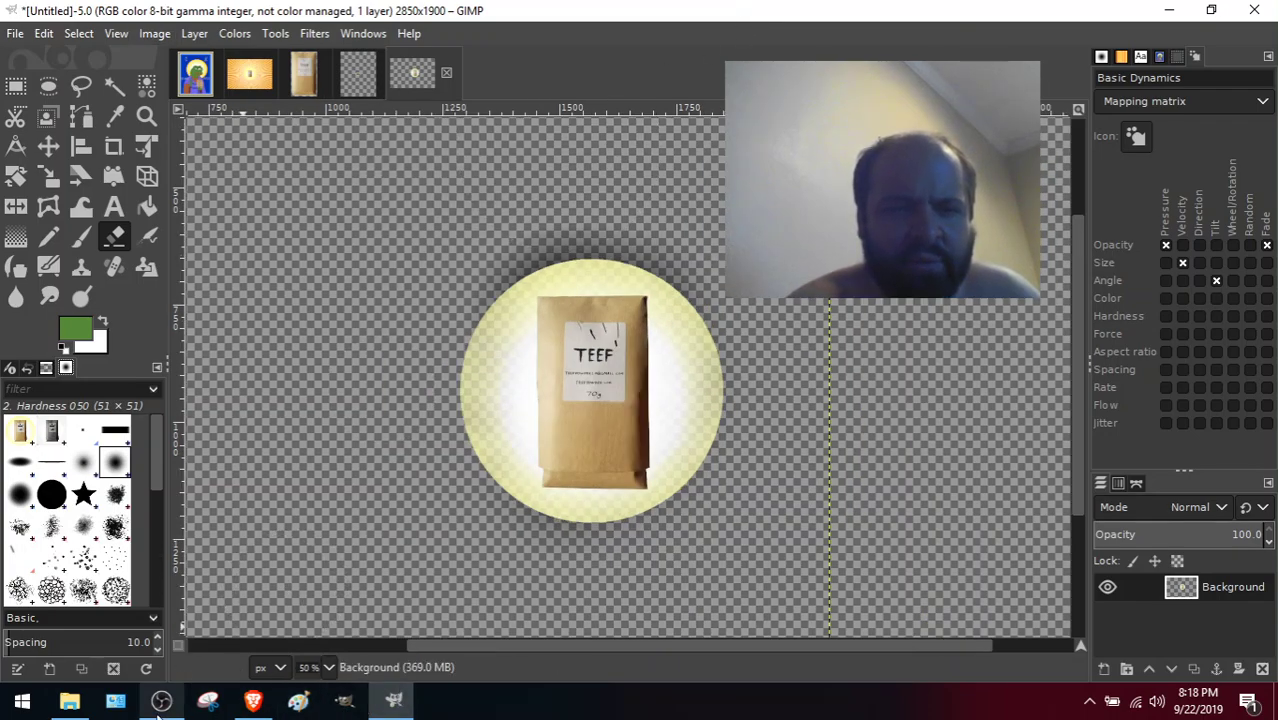
click(161, 700)
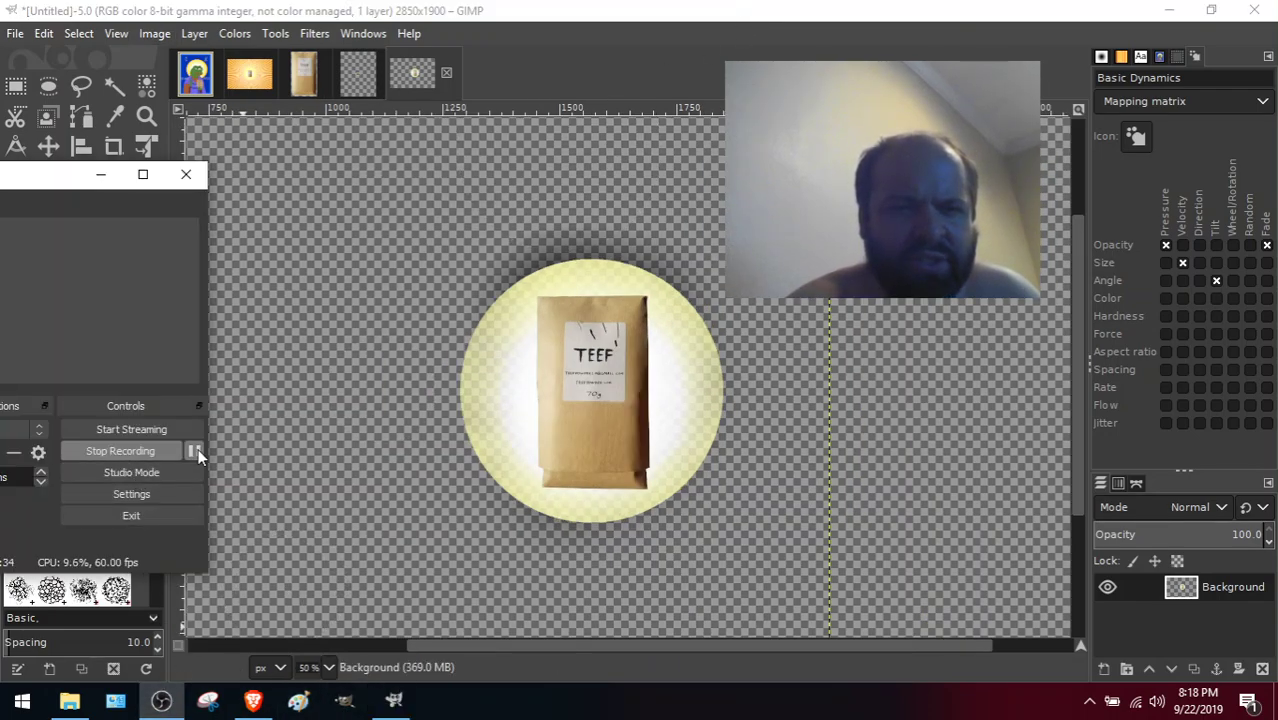
click(195, 452)
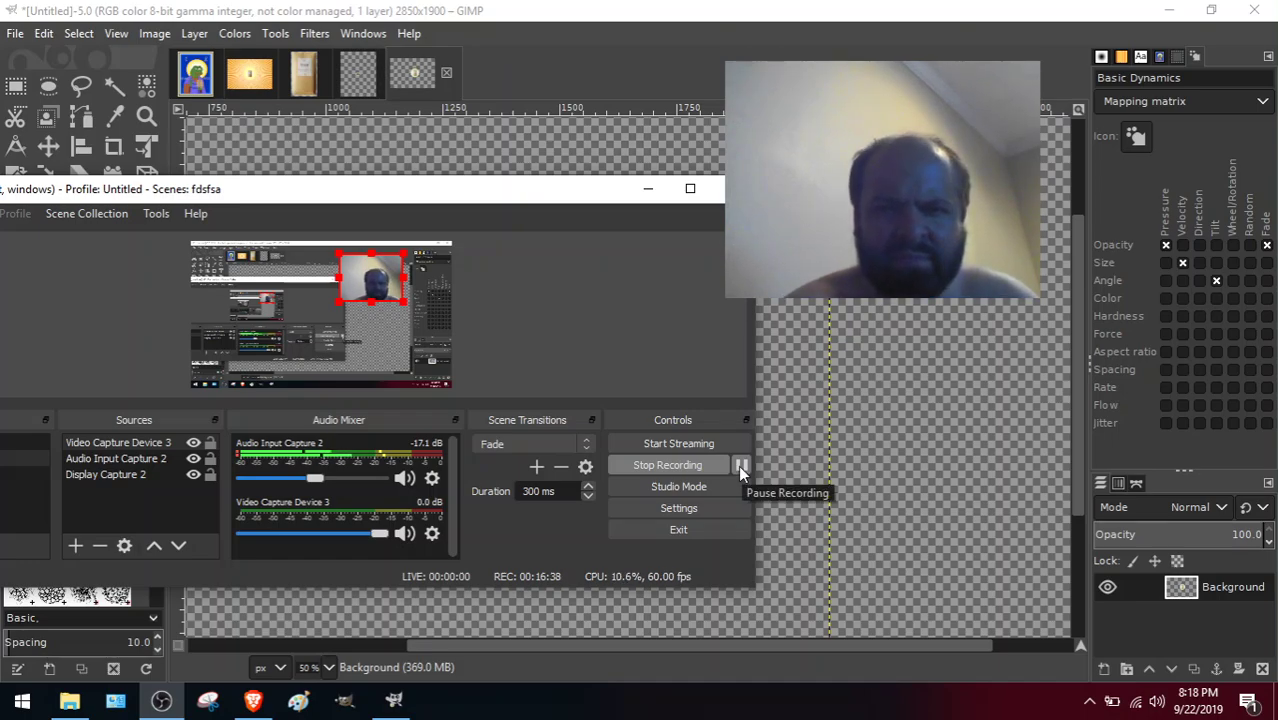
click(740, 467)
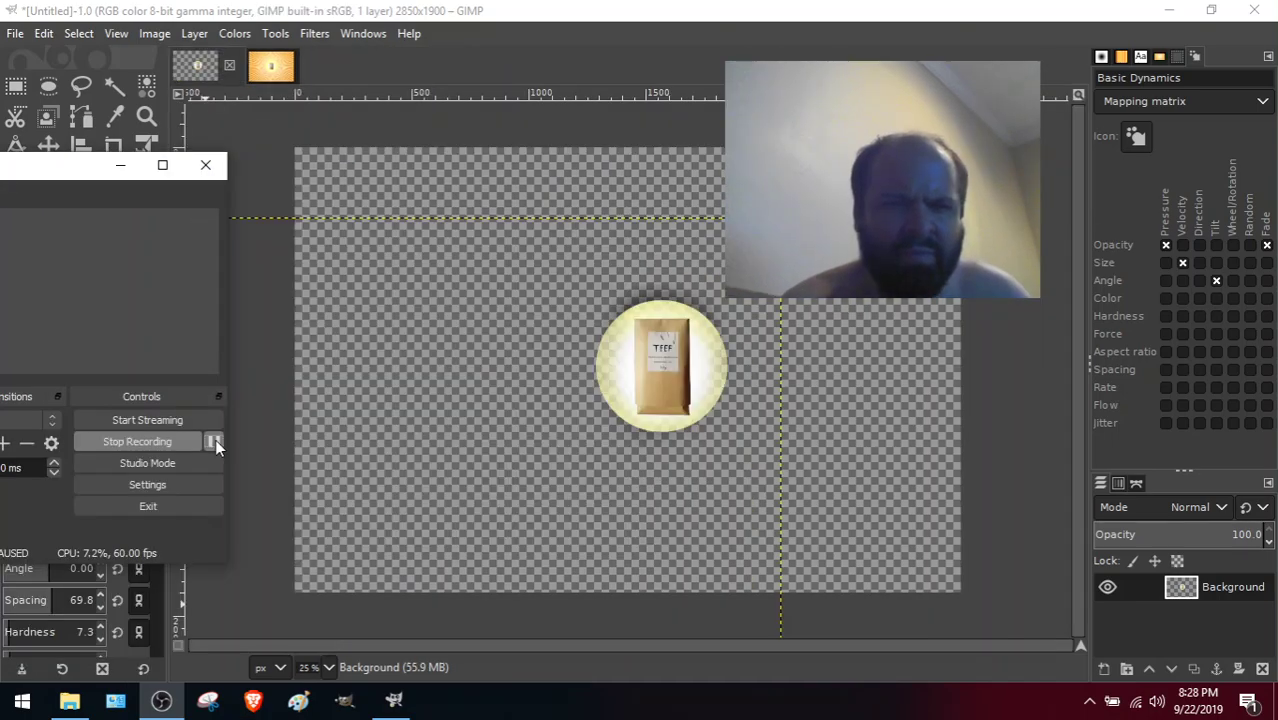
click(215, 441)
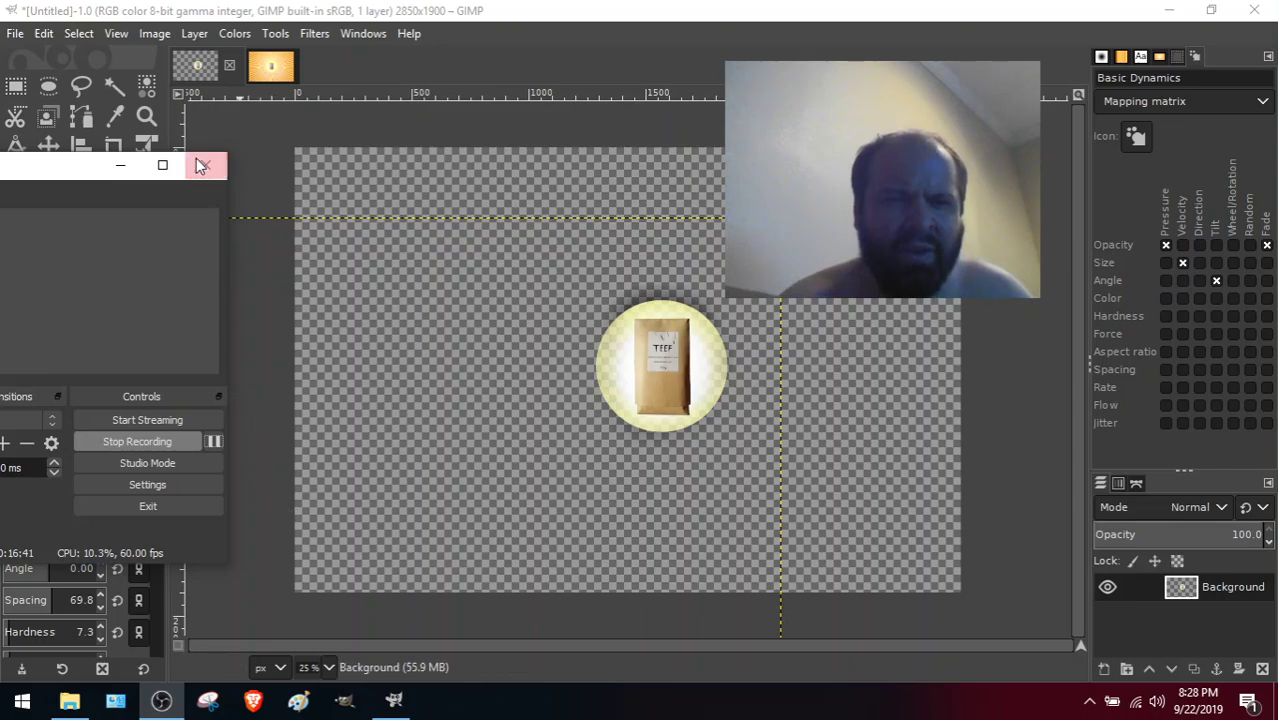
click(122, 168)
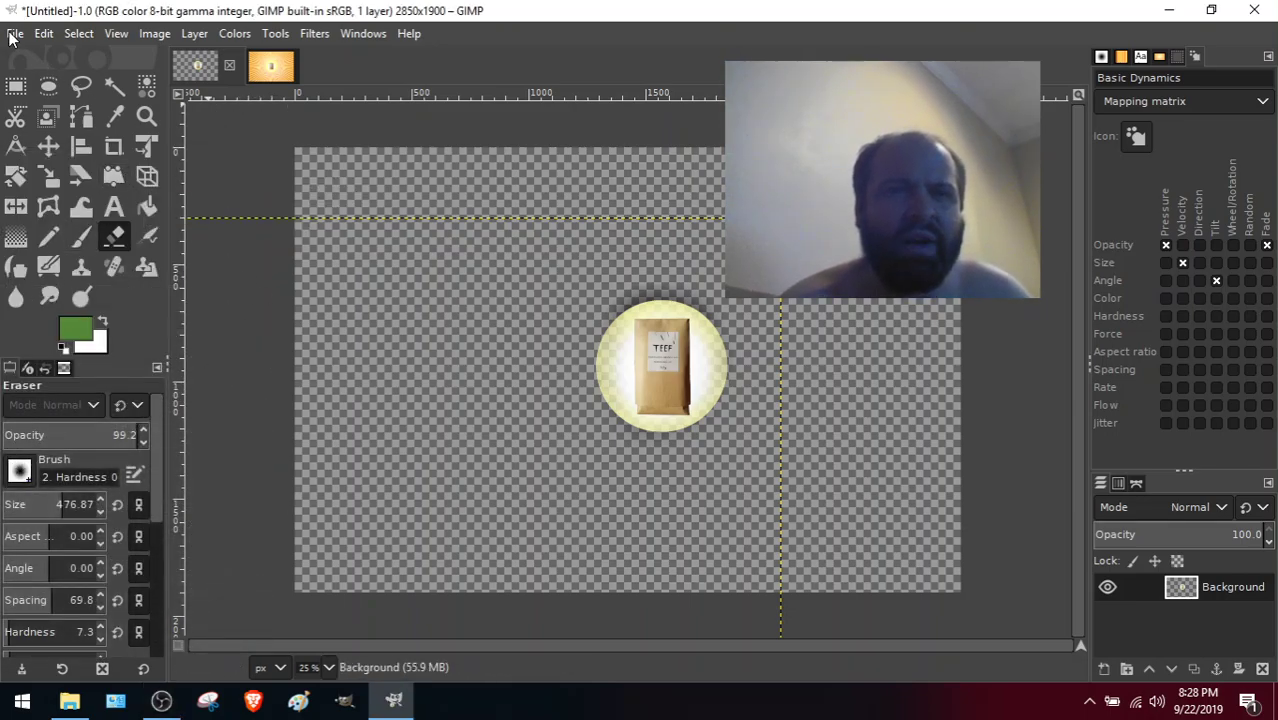
click(43, 34)
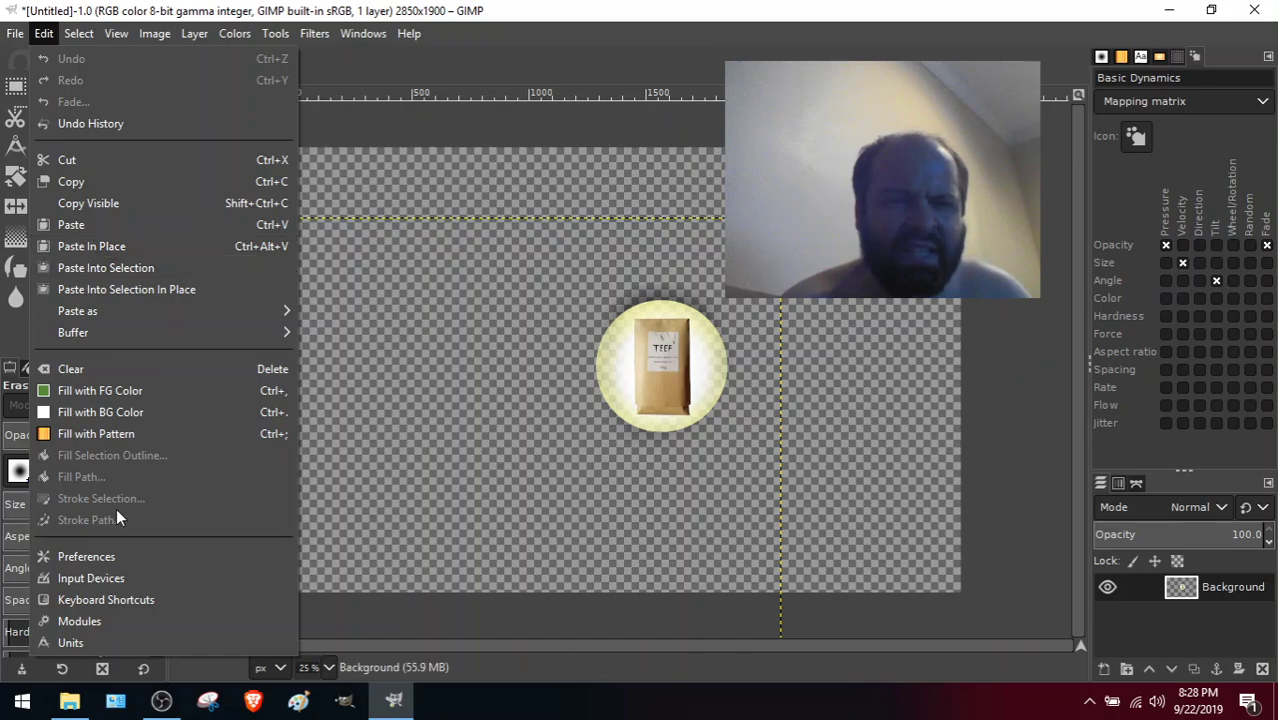
click(119, 556)
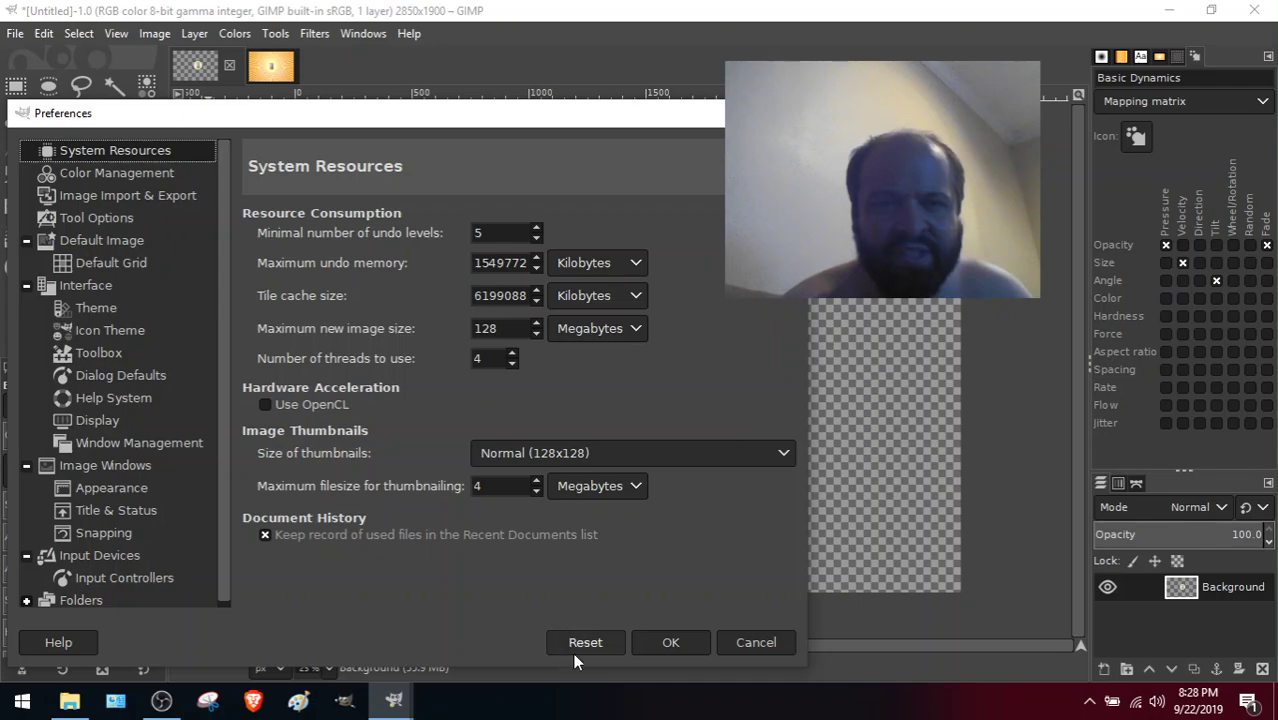
click(768, 638)
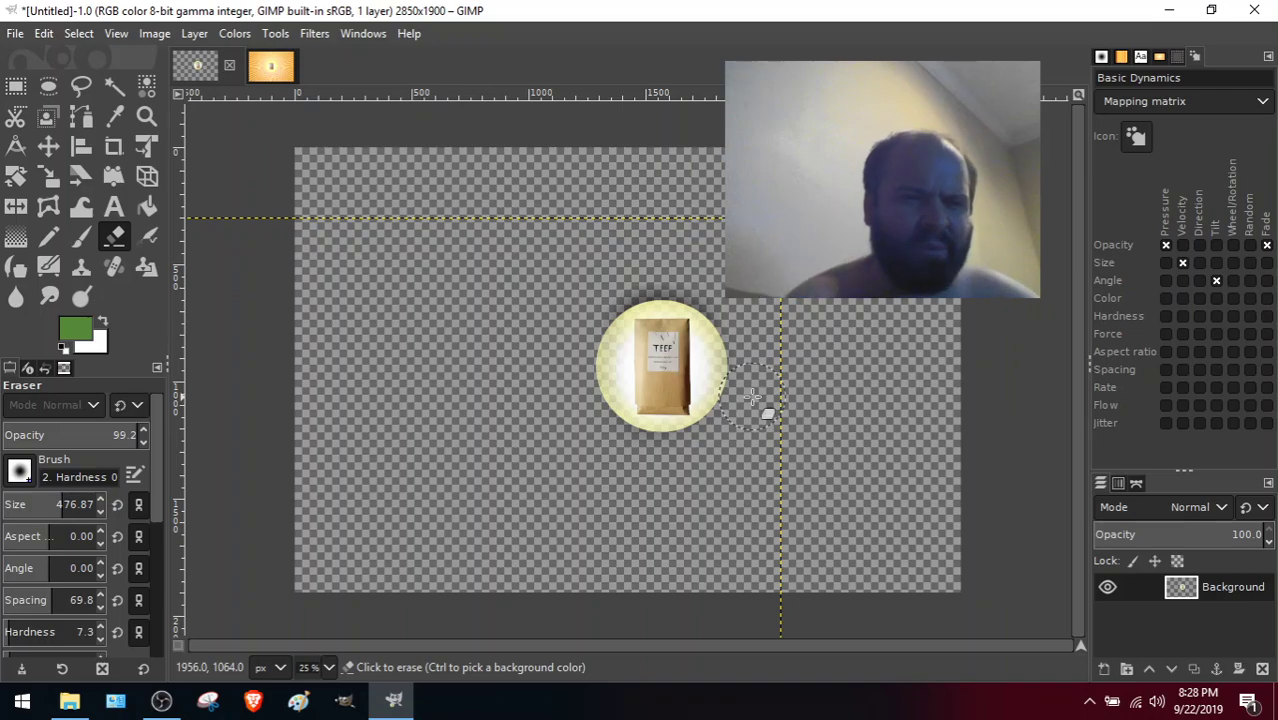
Reduce the Eraser's brush size to 67.18 for detailed work around the TEEF package.
key(minus)
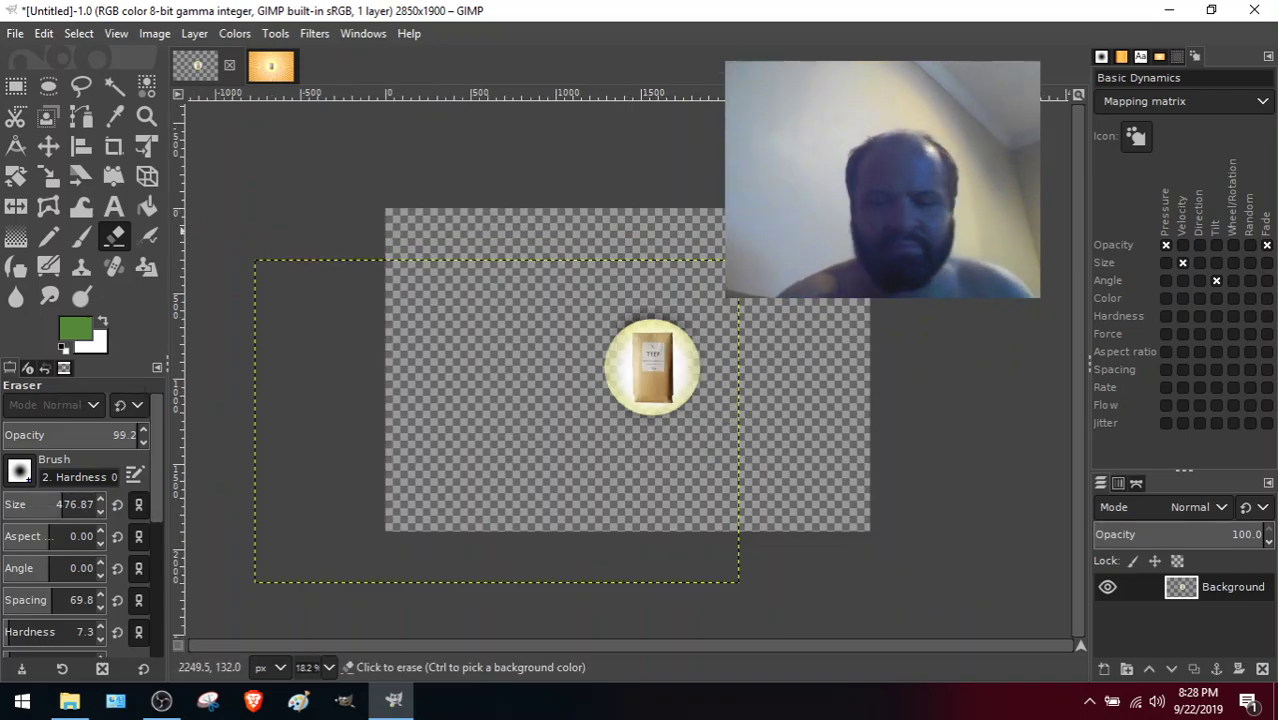
key(plus)
key(plus)
key(plus)
key(plus)
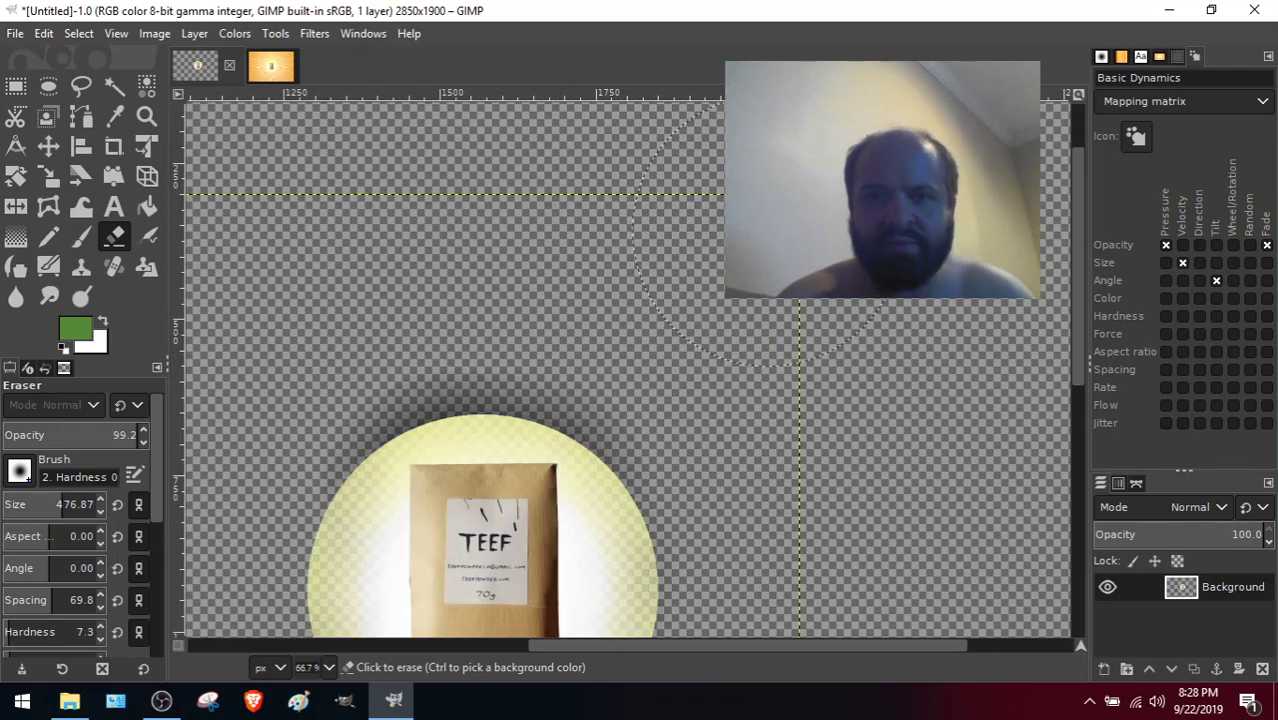
drag(1079, 181, 1083, 288)
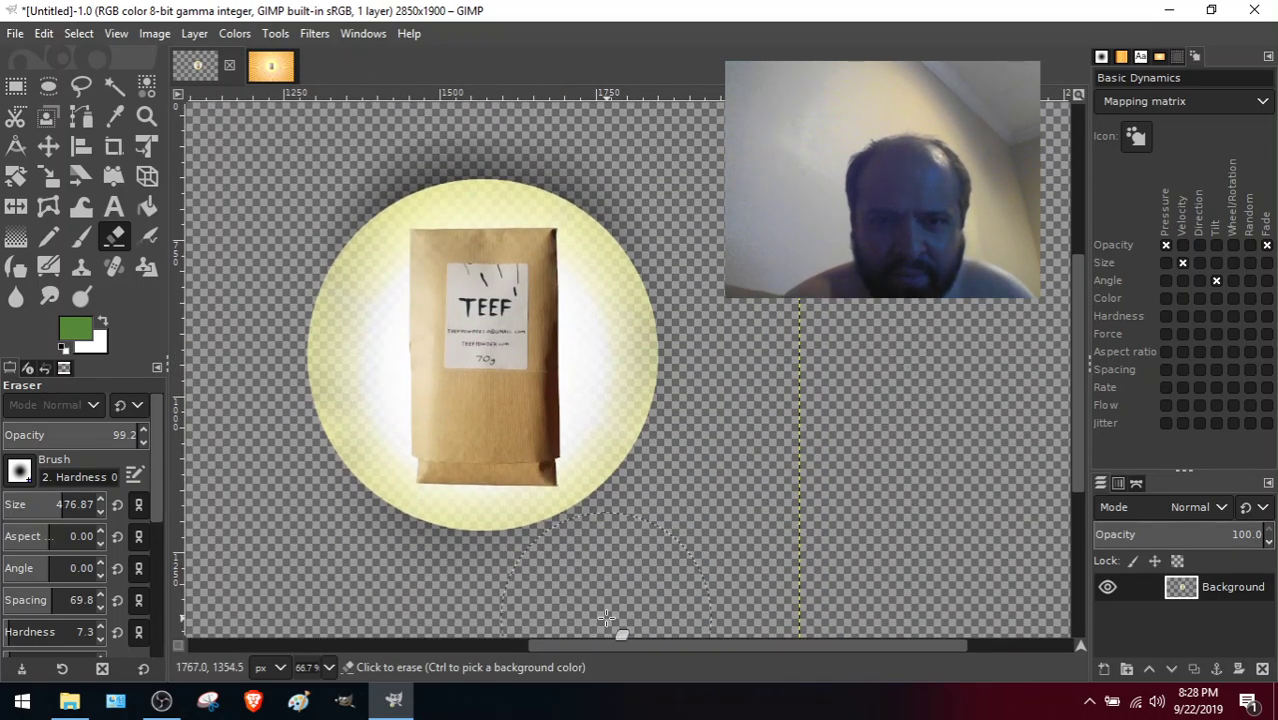
drag(631, 645, 575, 655)
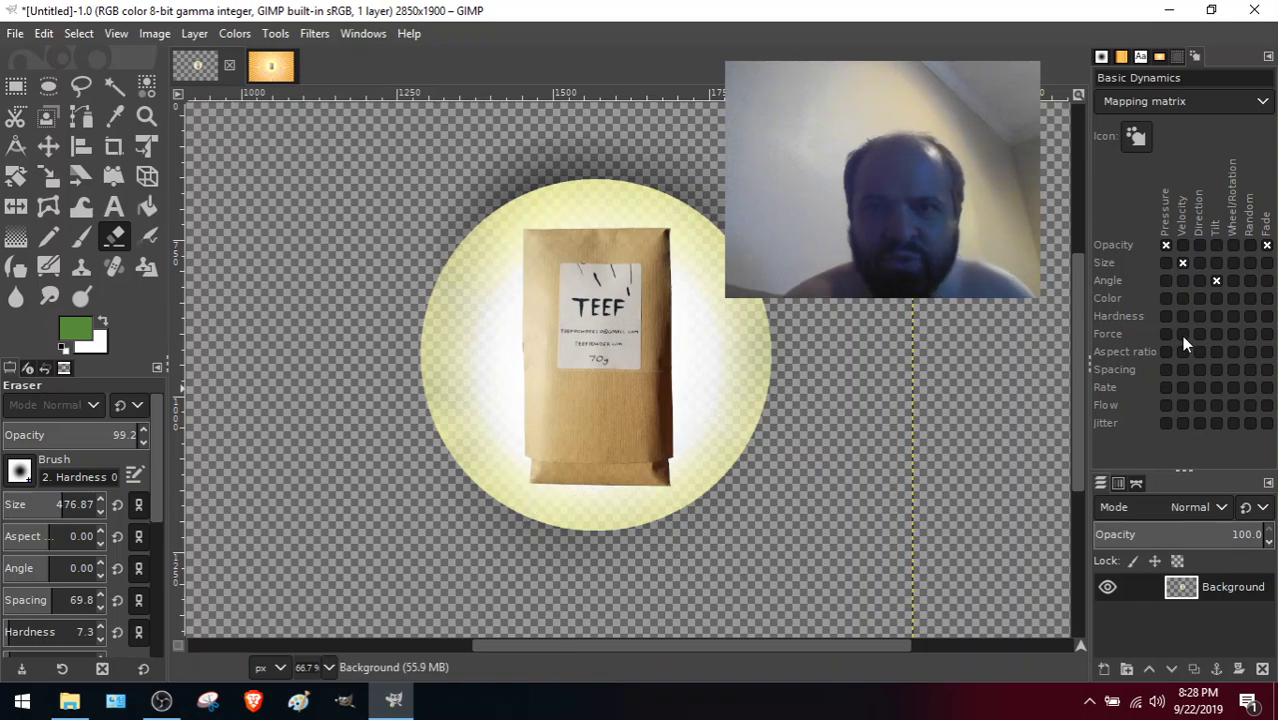
drag(1070, 351, 1071, 340)
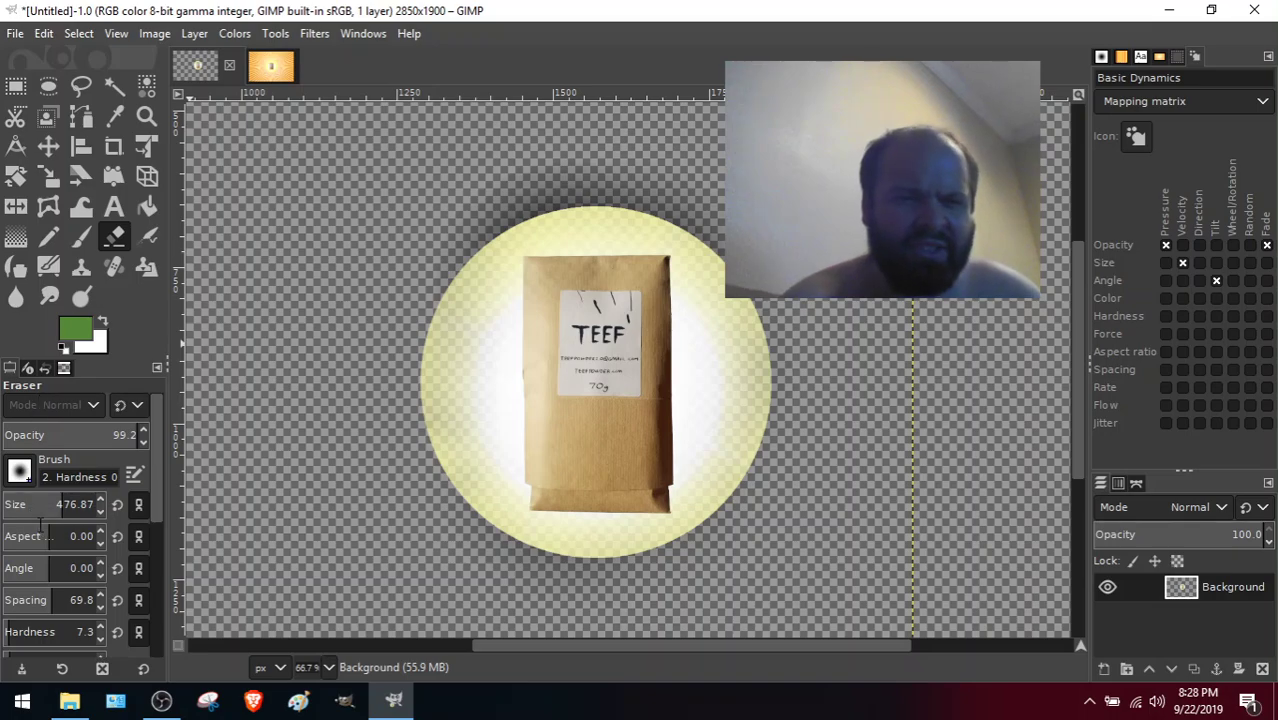
drag(62, 504, 39, 507)
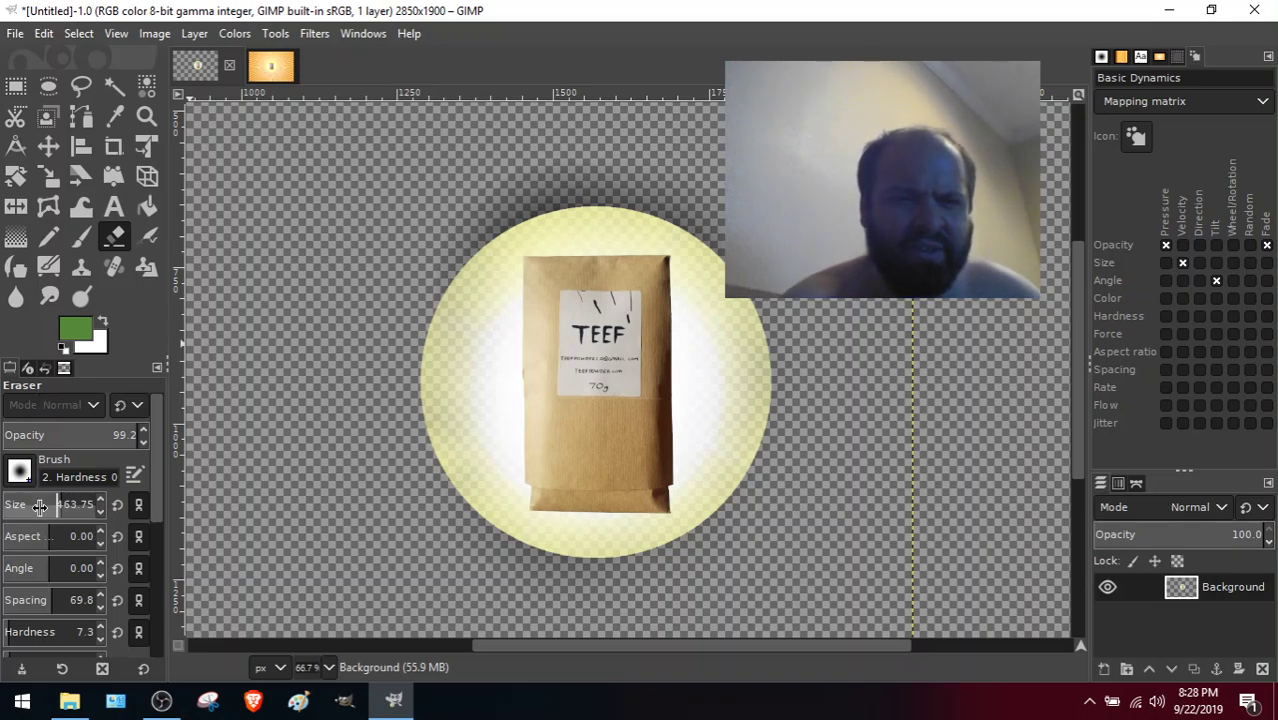
drag(1107, 513, 886, 535)
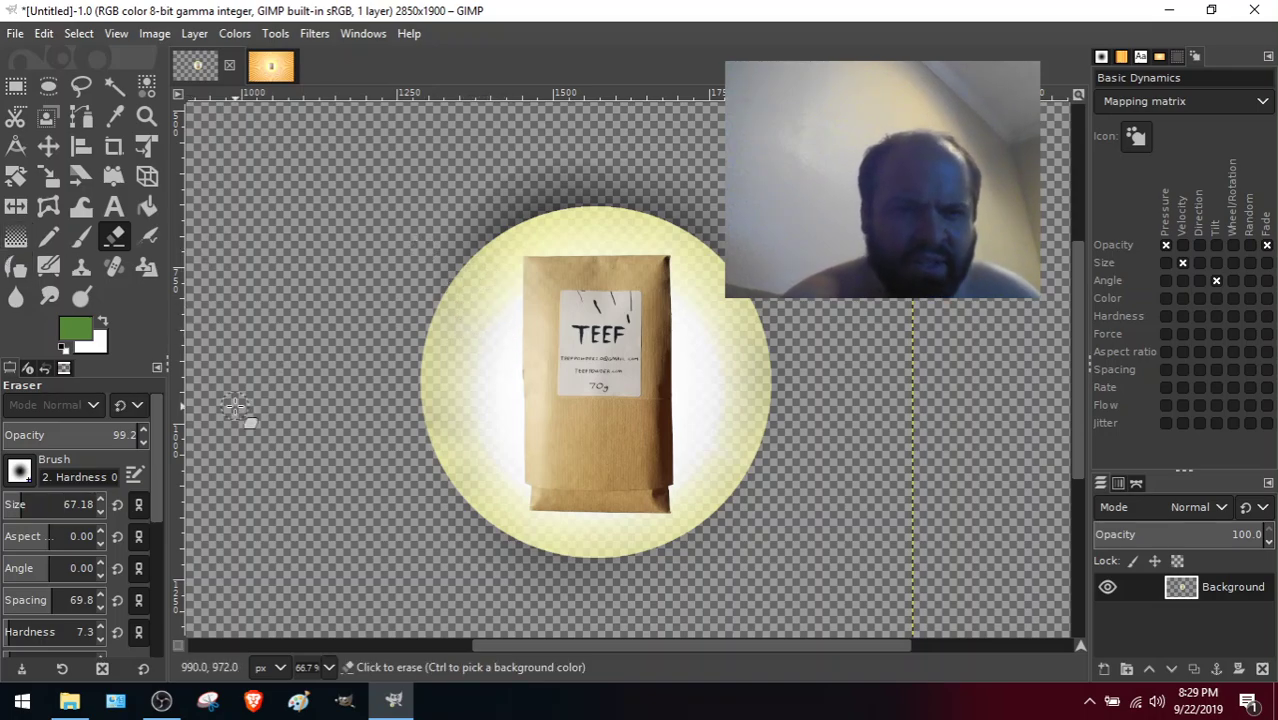
Look through the Eraser's remaining options and the docked image list, device status and undo history.
drag(161, 489, 158, 649)
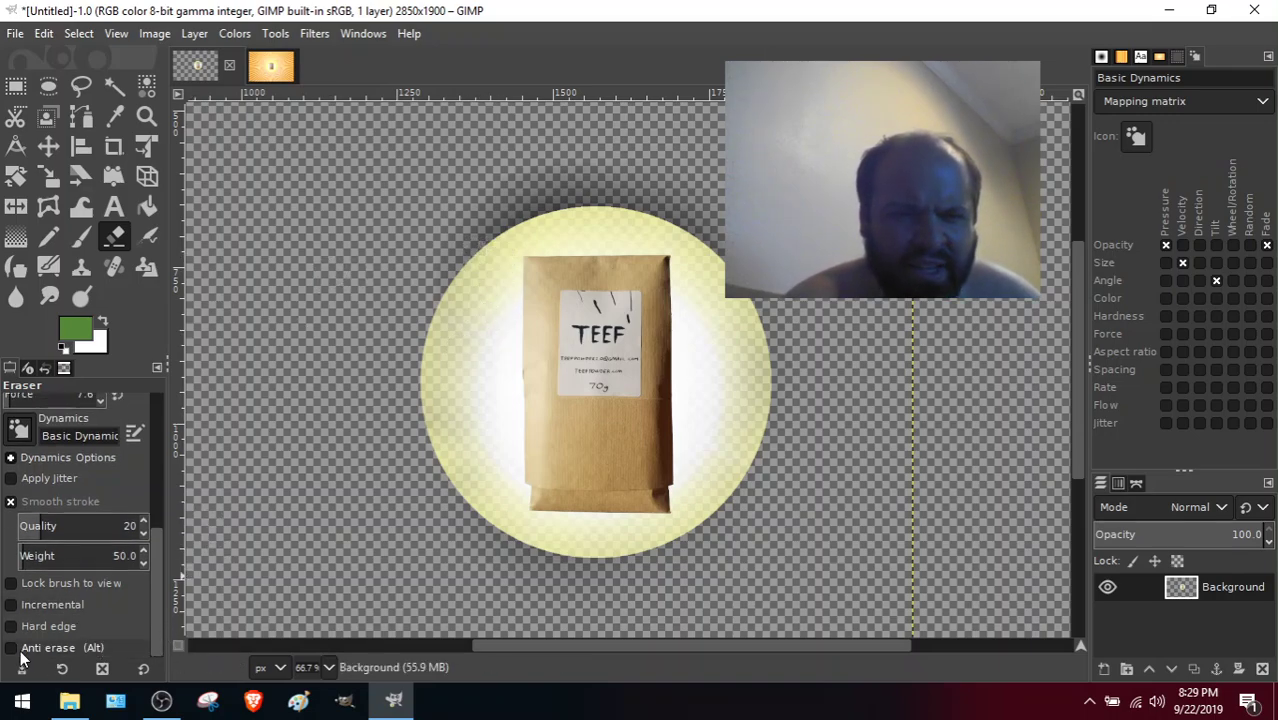
click(66, 366)
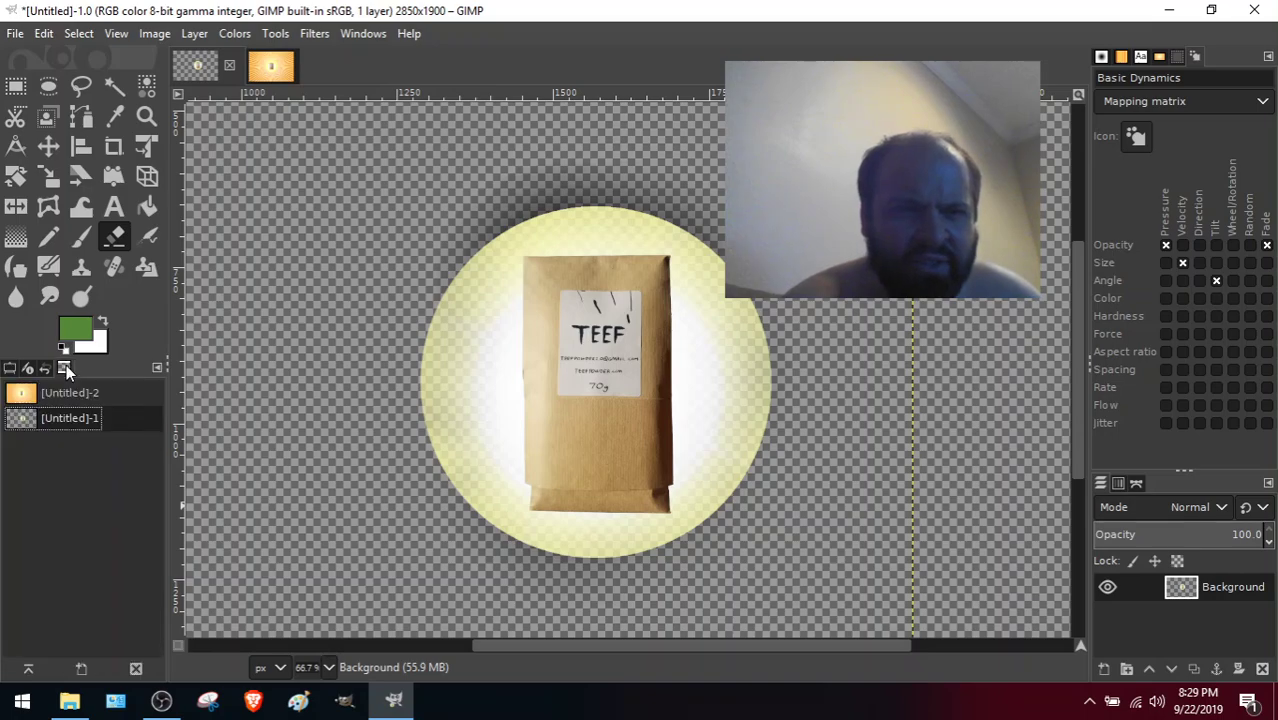
click(45, 367)
click(31, 367)
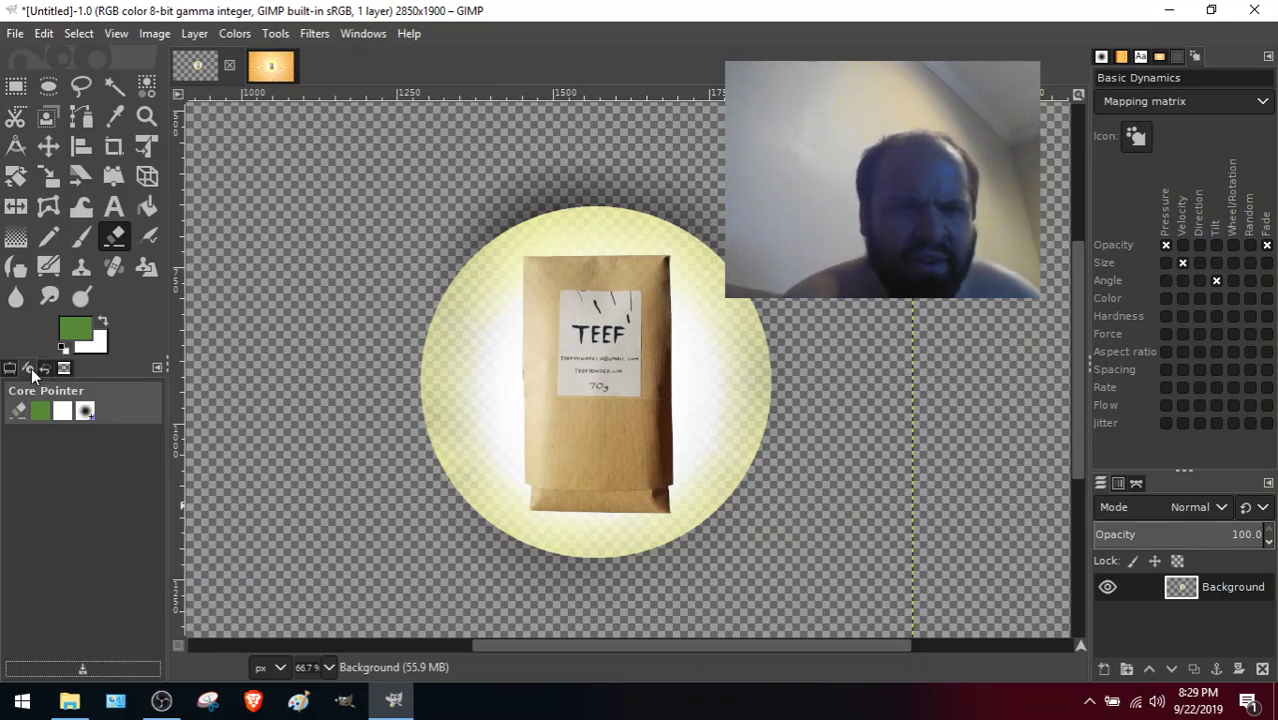
click(45, 367)
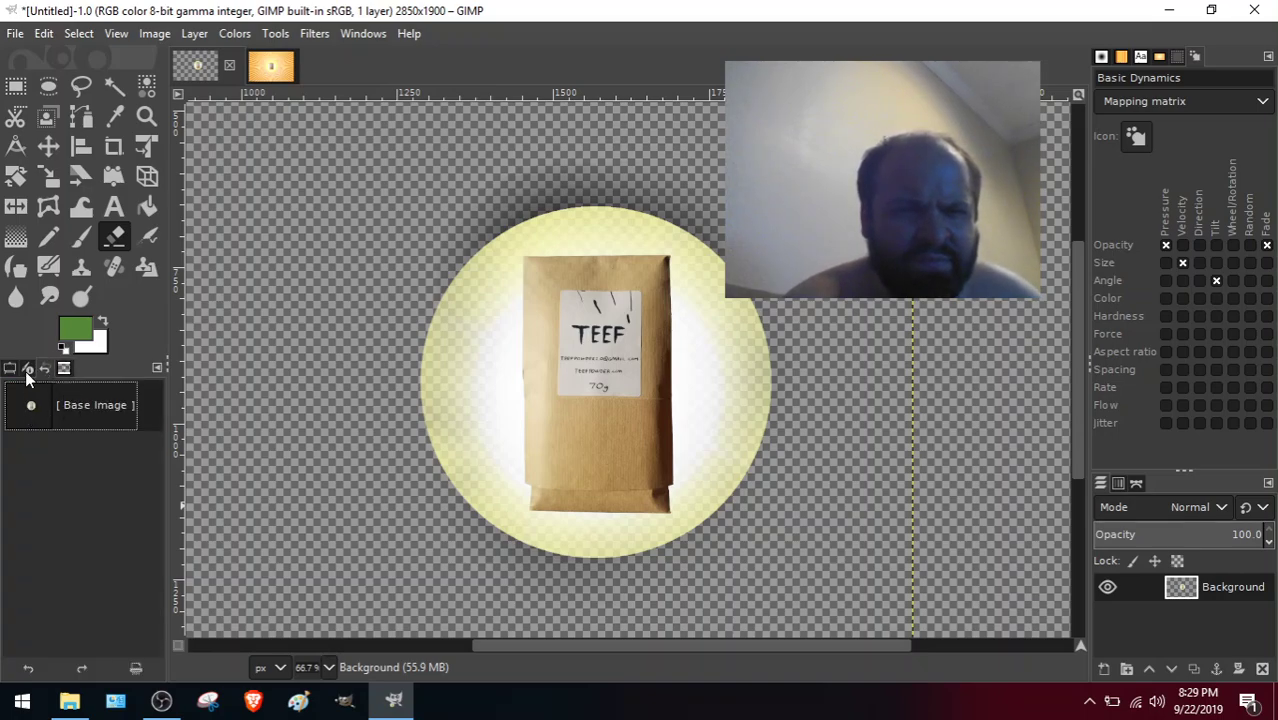
click(68, 366)
click(12, 368)
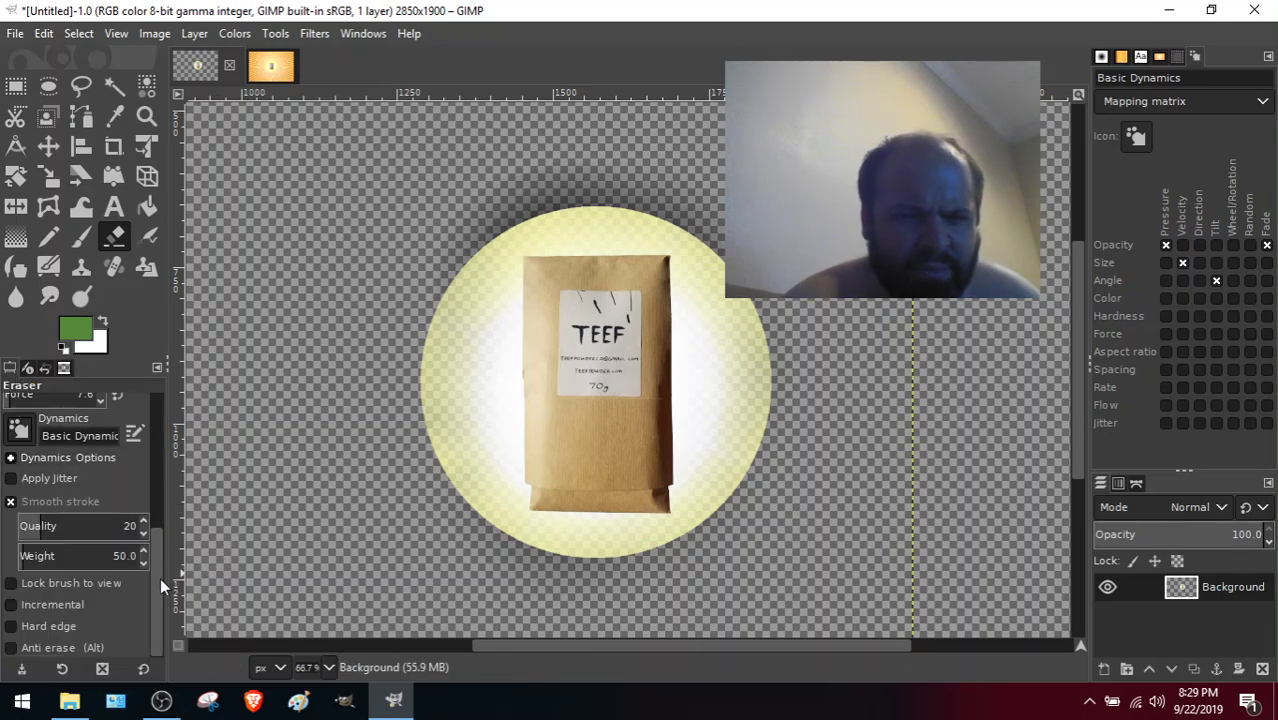
Choose the round size 51 brush with hardness 75 for the Eraser.
drag(161, 574, 176, 418)
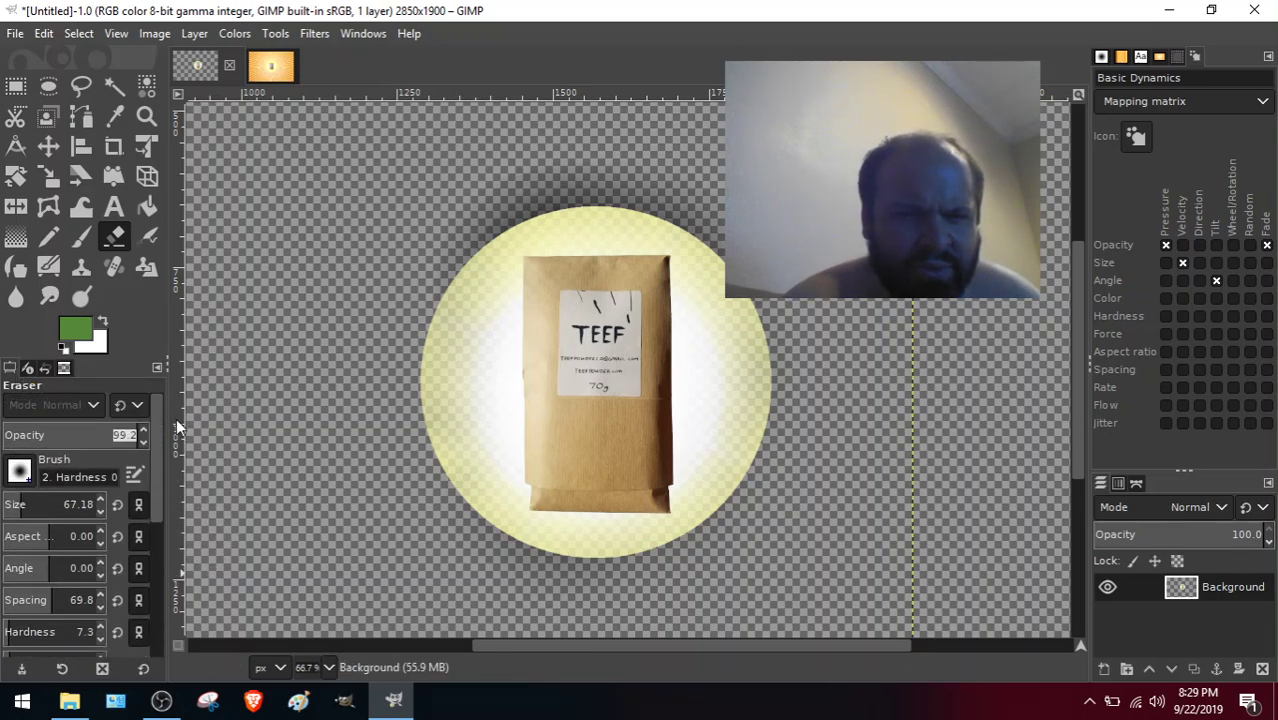
click(16, 472)
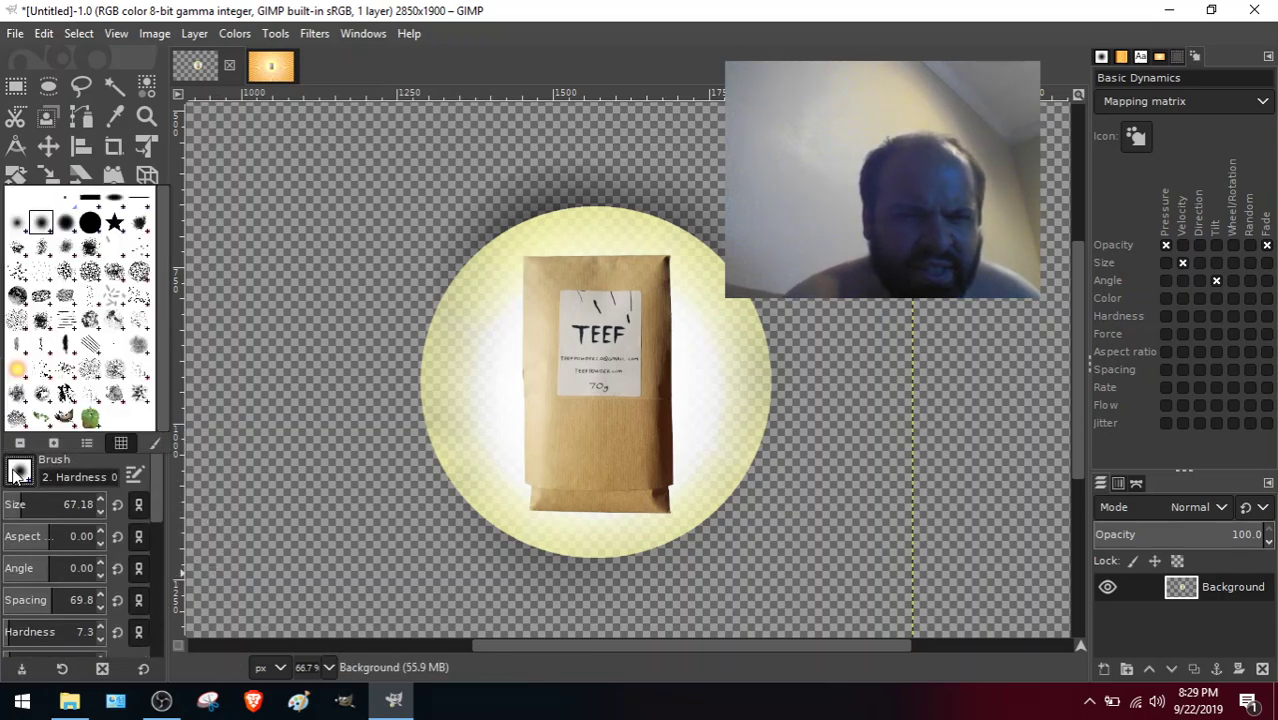
click(63, 222)
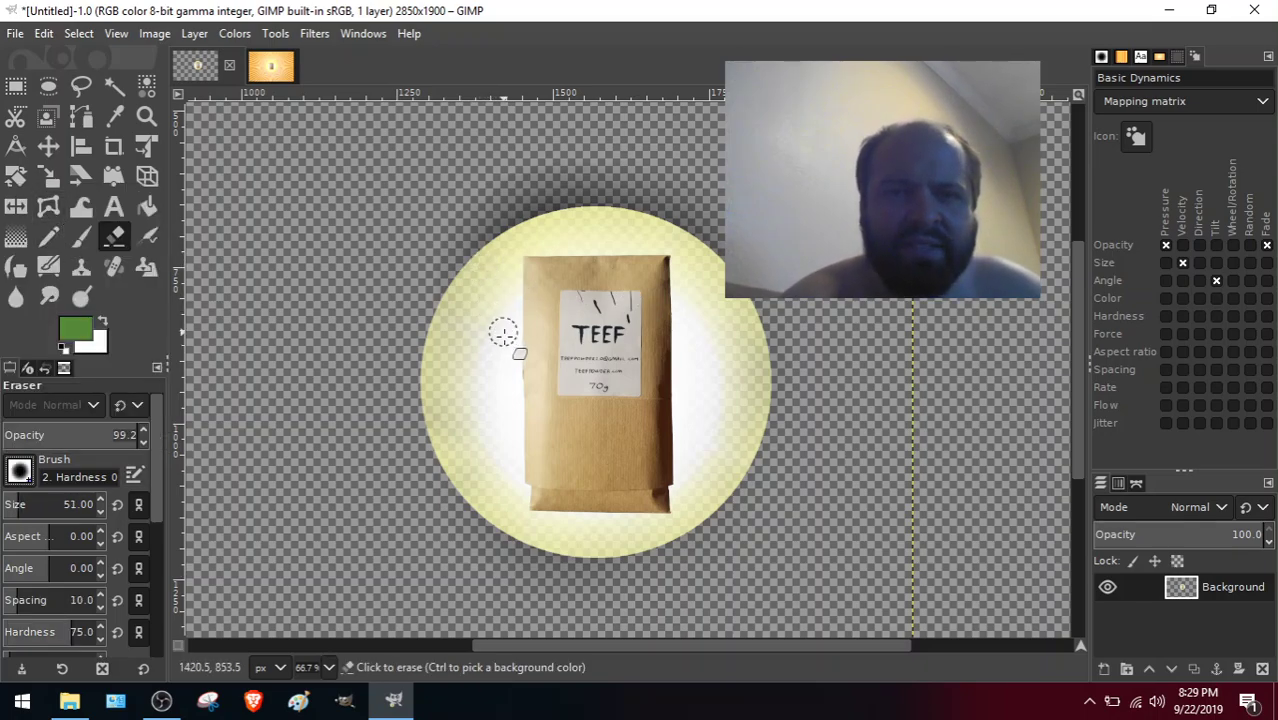
Turn on Anti erase for the Eraser and paint the faded glow back in around the TEEF package.
drag(160, 455, 160, 625)
click(10, 648)
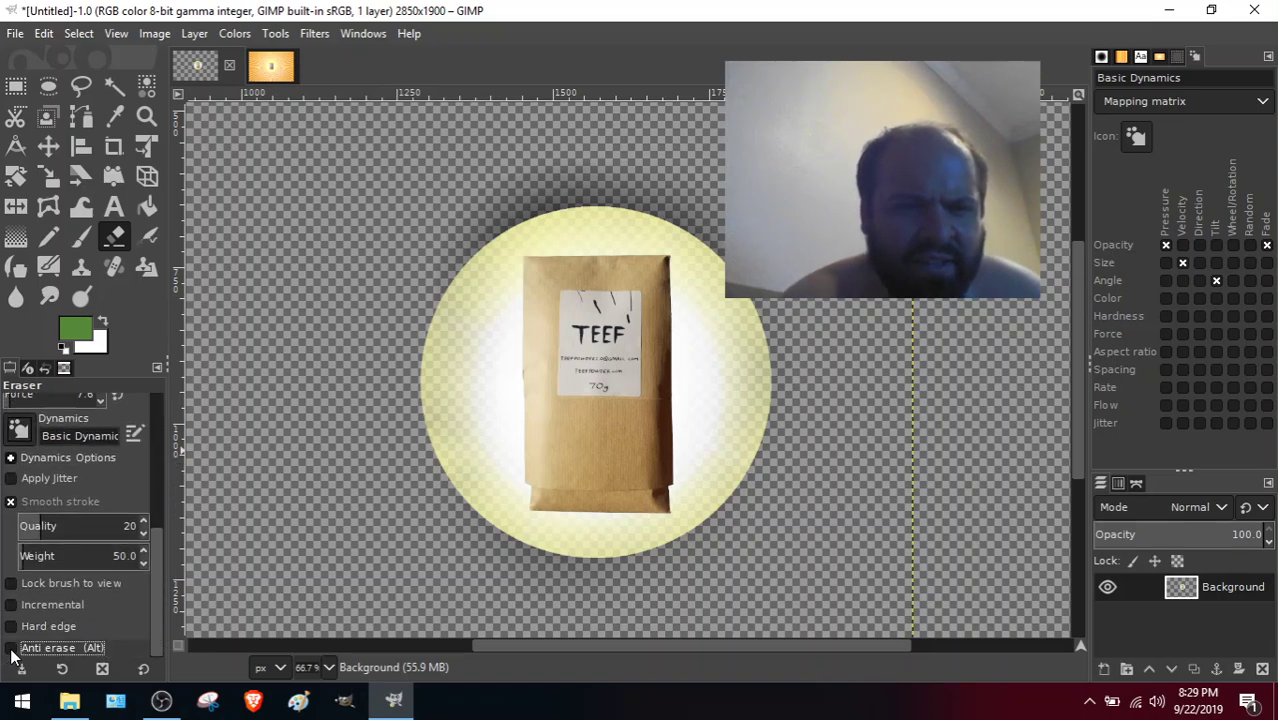
click(513, 272)
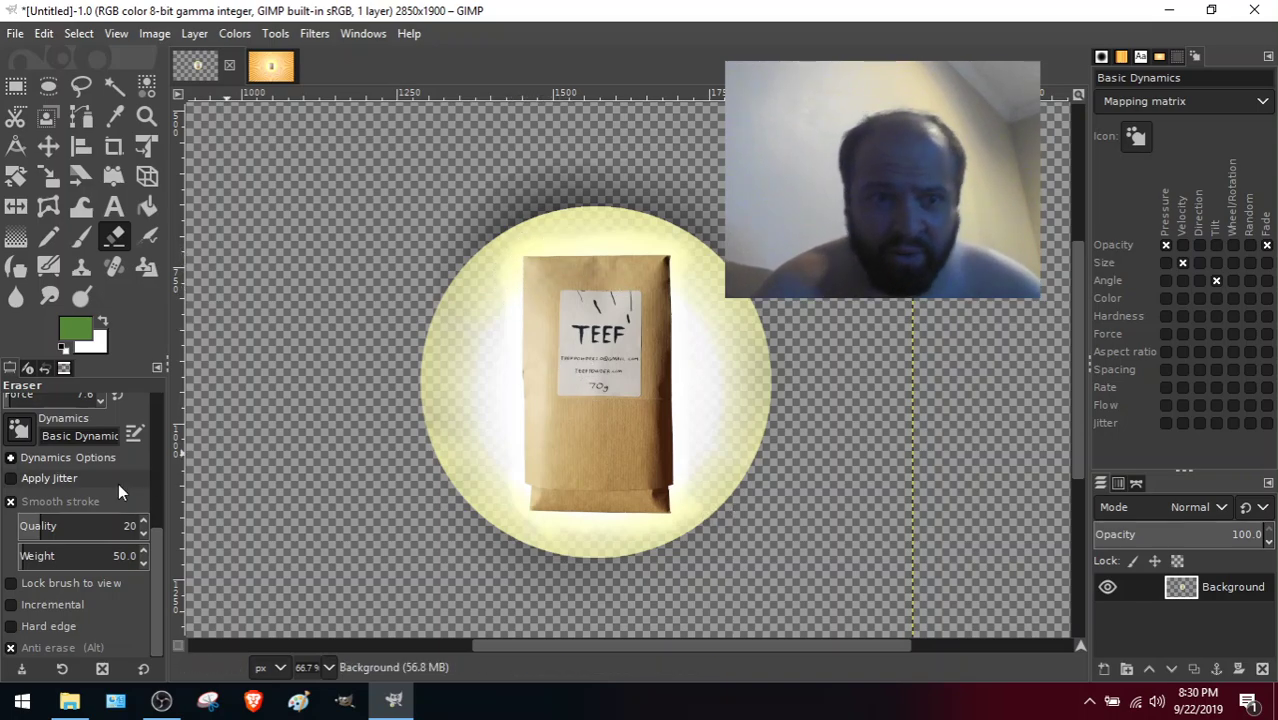
Lower the Eraser's hardness to 9.8 and its force to 3.1.
drag(155, 564, 157, 455)
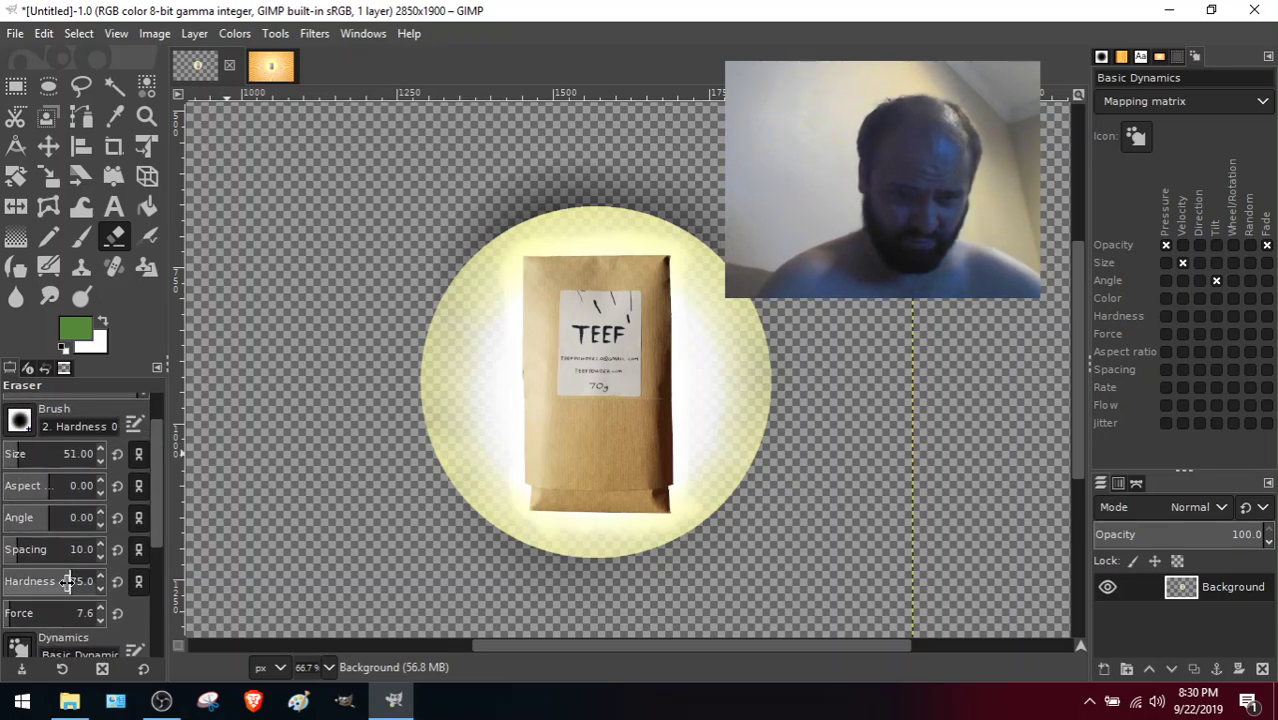
drag(66, 581, 47, 581)
drag(1208, 597, 996, 580)
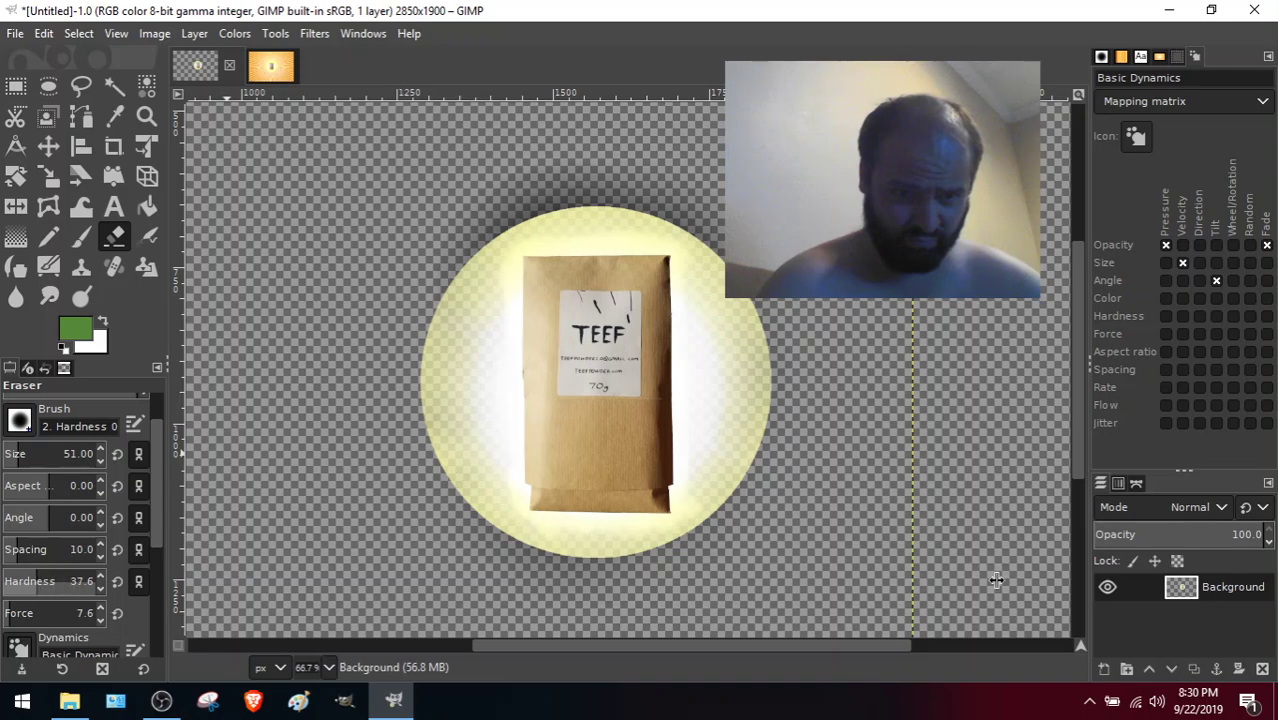
mouse_move(741, 580)
mouse_down()
mouse_move(2, 588)
mouse_move(17, 615)
mouse_move(1254, 622)
mouse_move(12, 625)
mouse_up()
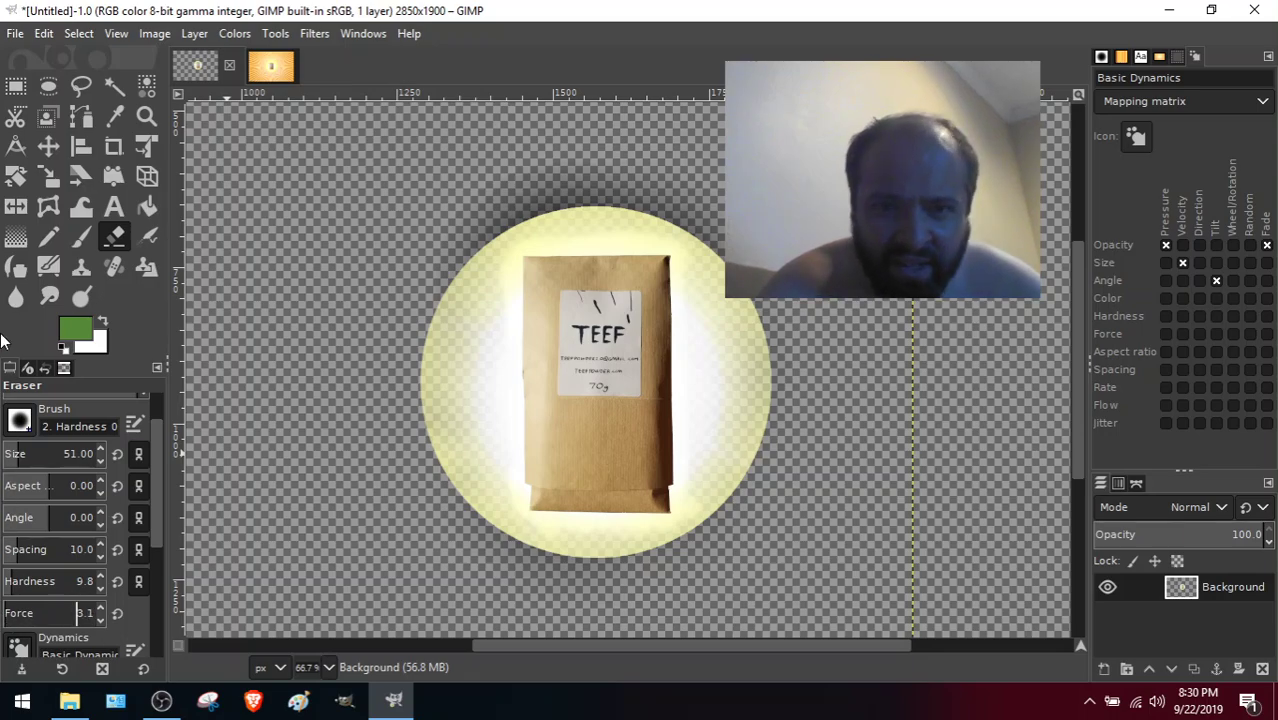
Soften the glow above the TEEF package with the Eraser at 200% zoom, and turn off Anti erase.
click(116, 34)
mouse_move(114, 106)
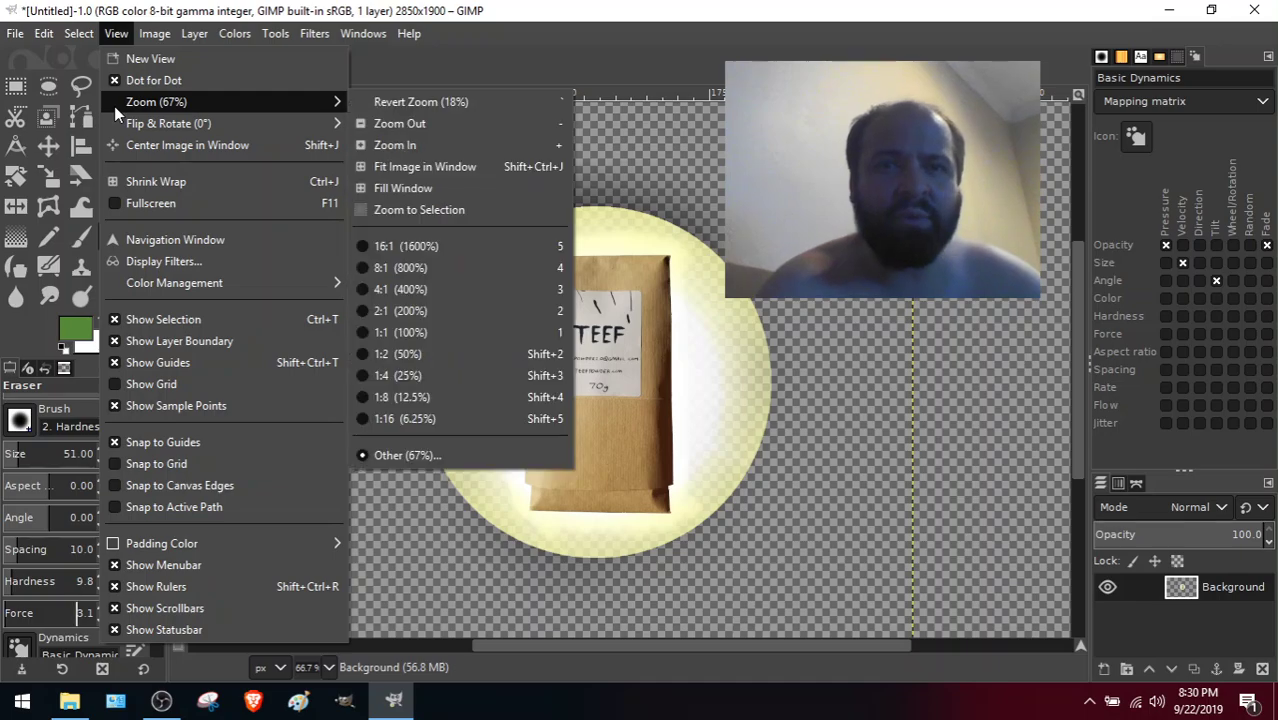
click(466, 310)
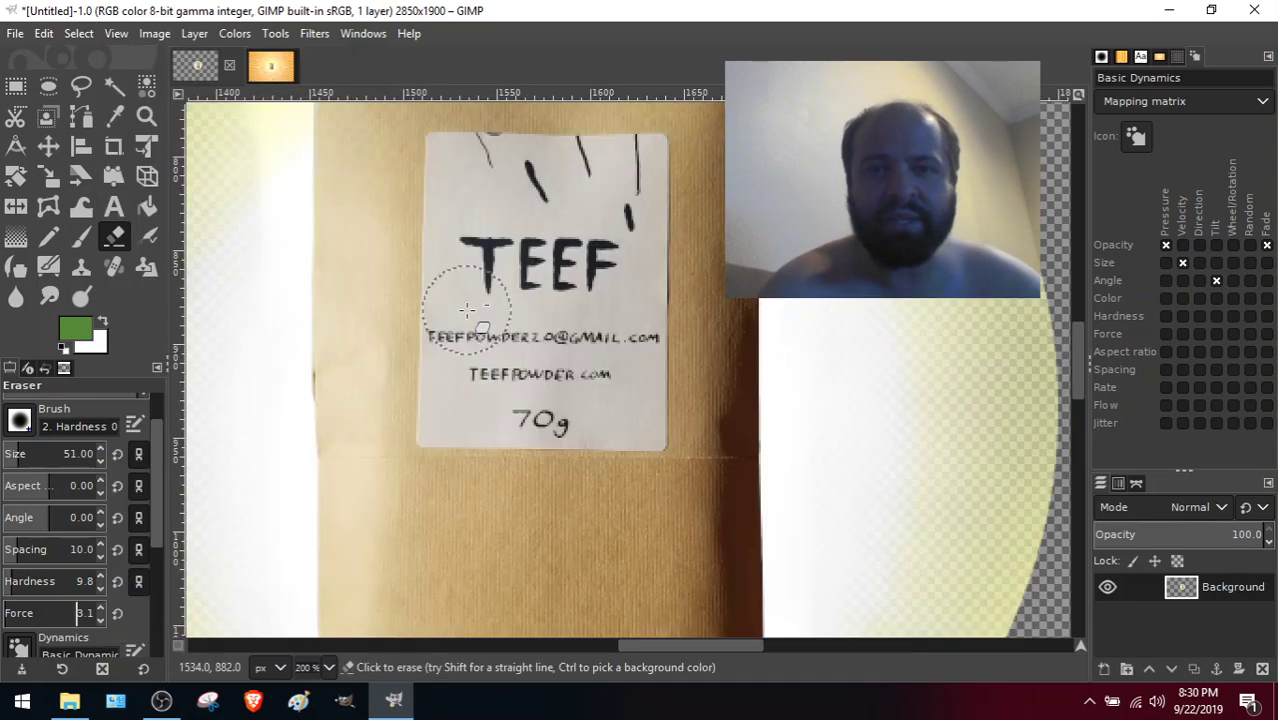
drag(1085, 370, 1080, 327)
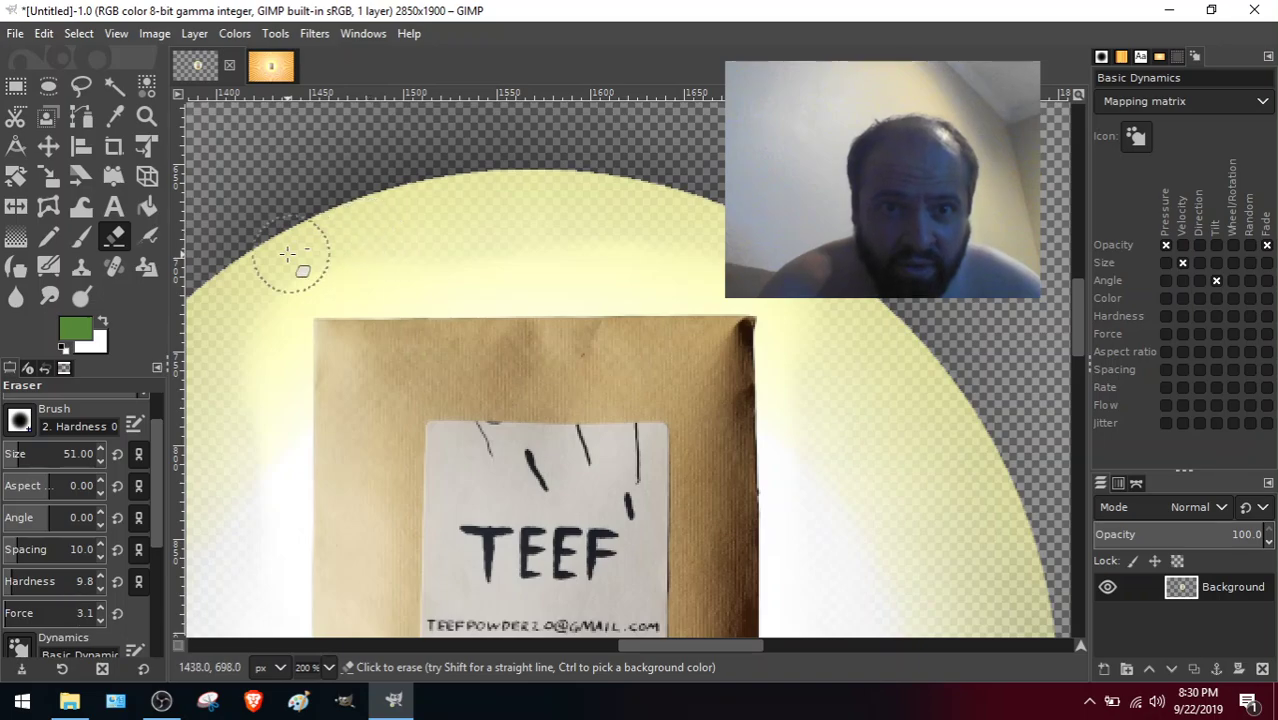
mouse_move(156, 498)
mouse_down()
mouse_move(156, 469)
mouse_move(144, 640)
mouse_up()
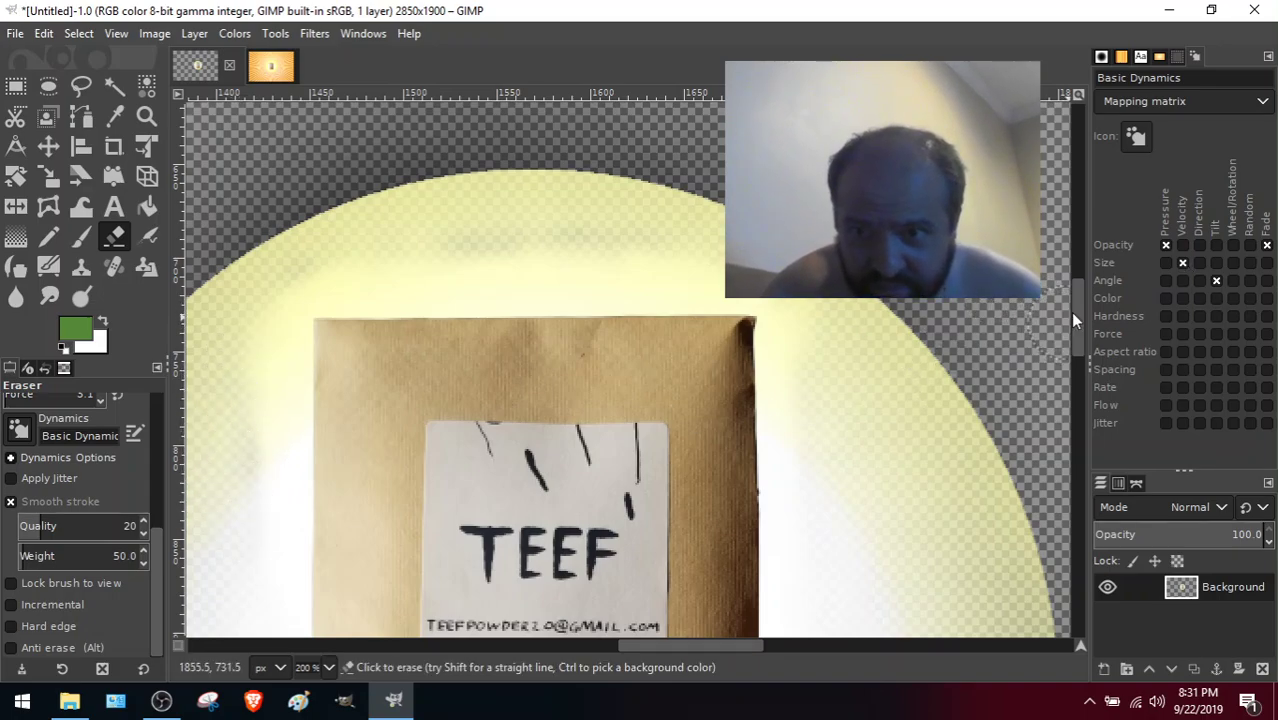
Turn Anti erase back on and blend the glow around the upper part of the TEEF package.
drag(1073, 320, 1077, 357)
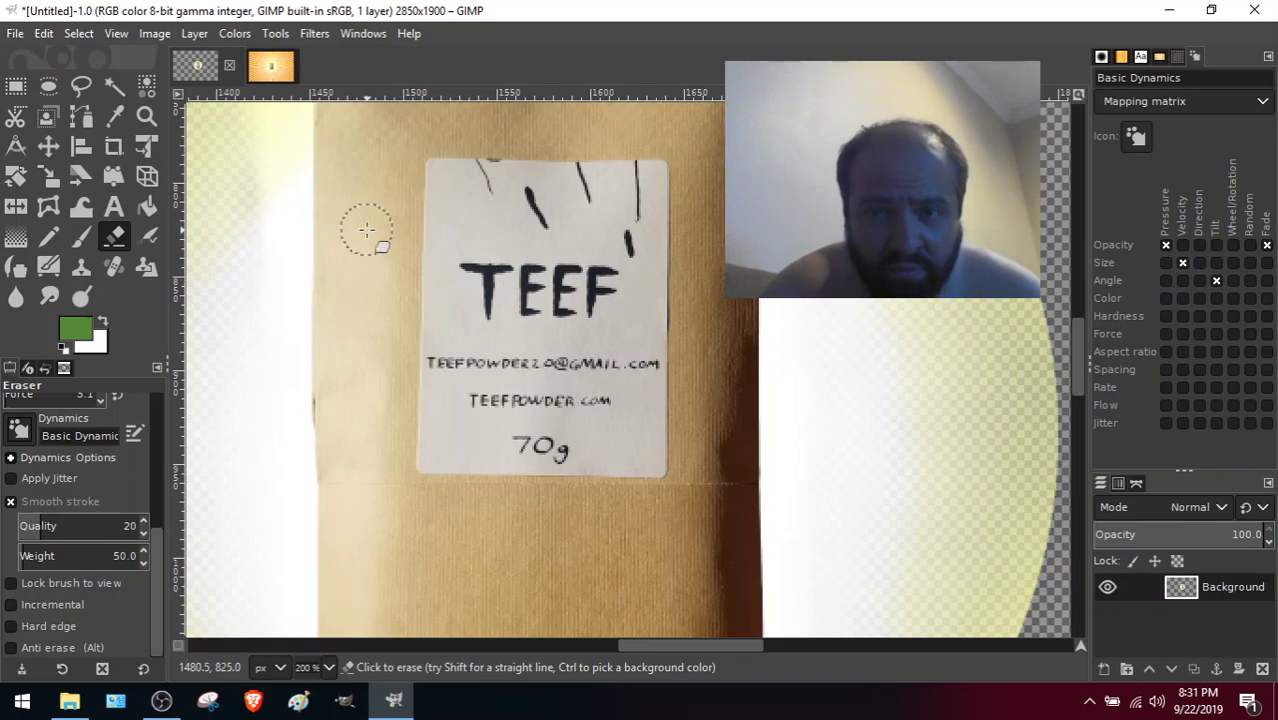
drag(1073, 368, 1067, 341)
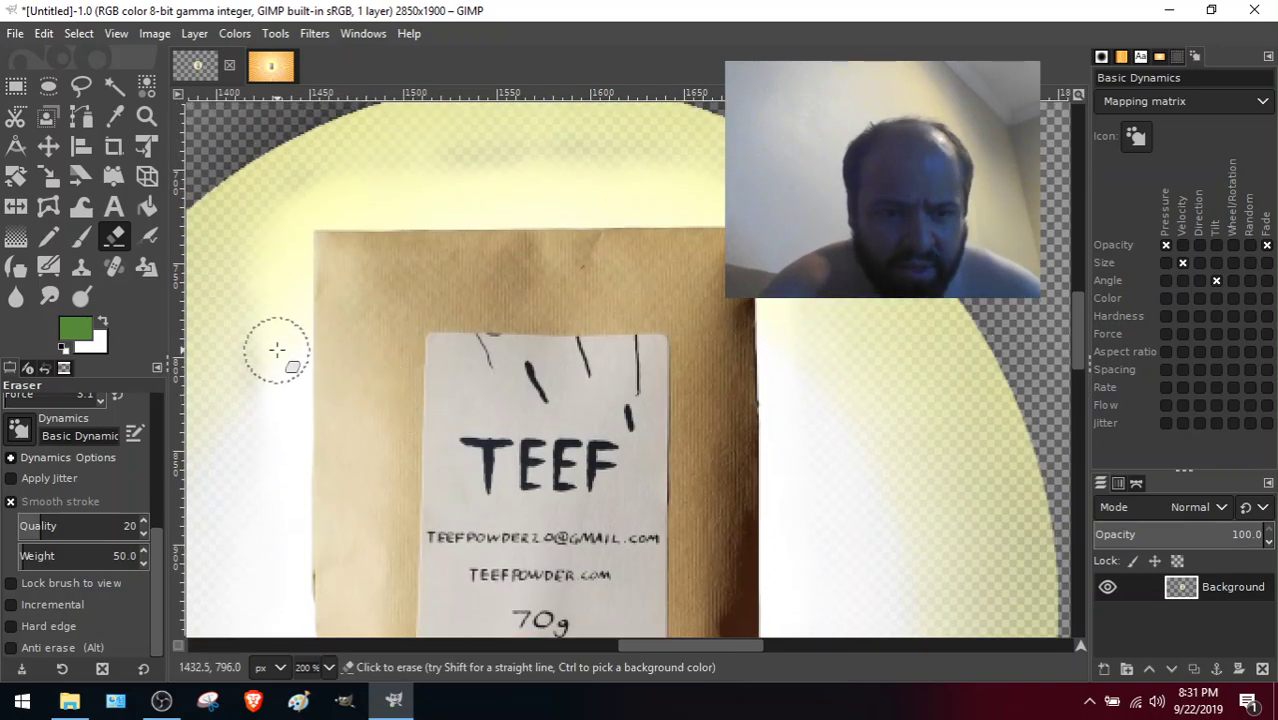
click(12, 647)
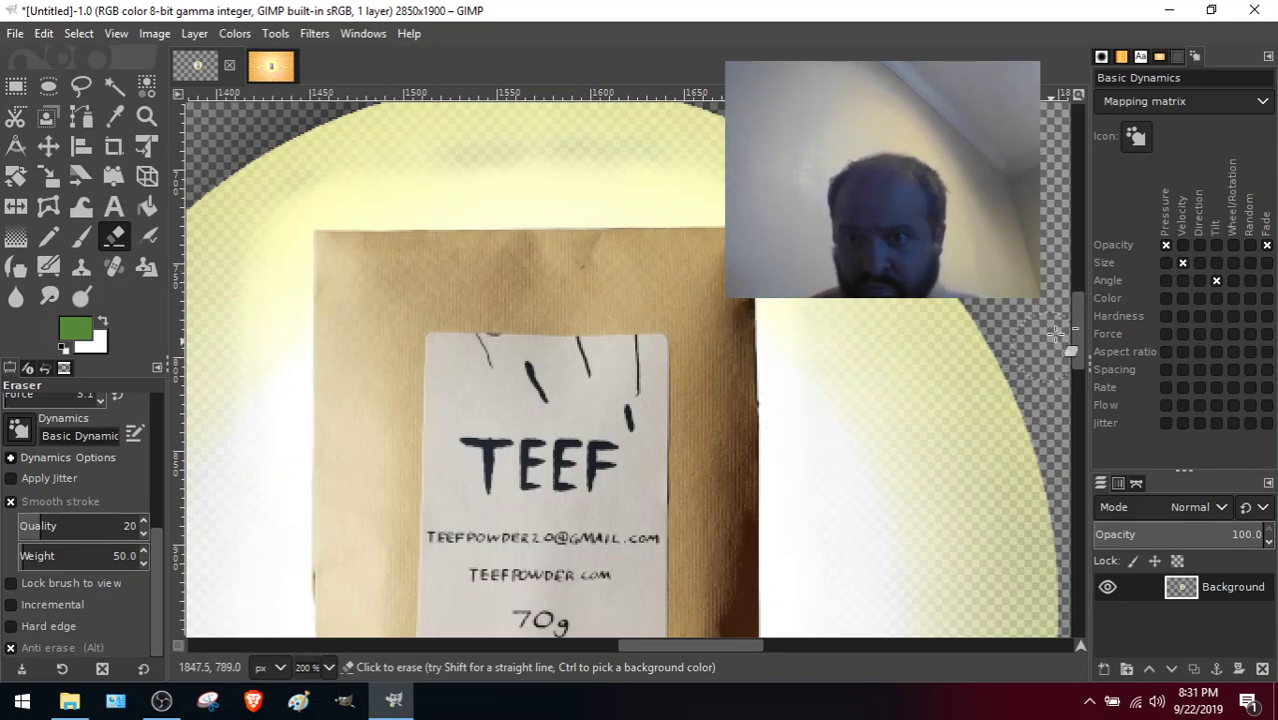
Turn off Anti erase and soften the glow below and above the TEEF package with the Eraser.
drag(1079, 321, 1082, 374)
mouse_move(1088, 393)
mouse_down()
mouse_move(1093, 412)
mouse_move(1088, 390)
mouse_up()
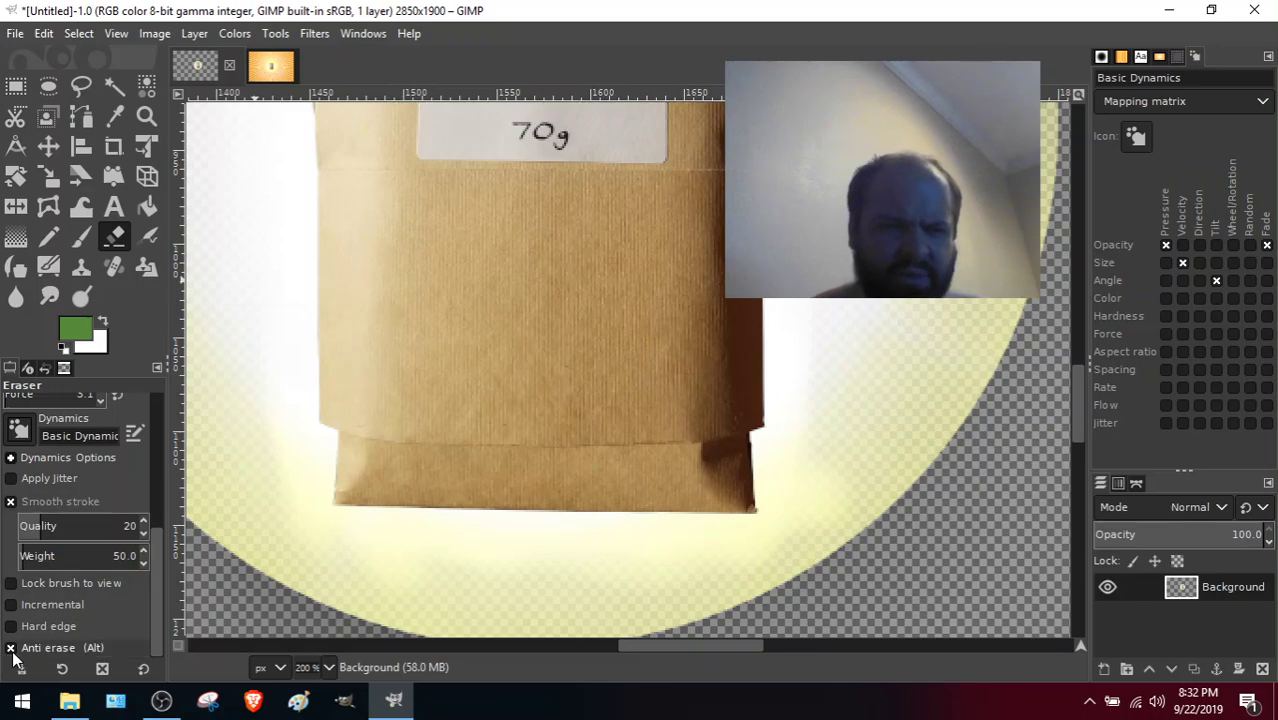
click(10, 648)
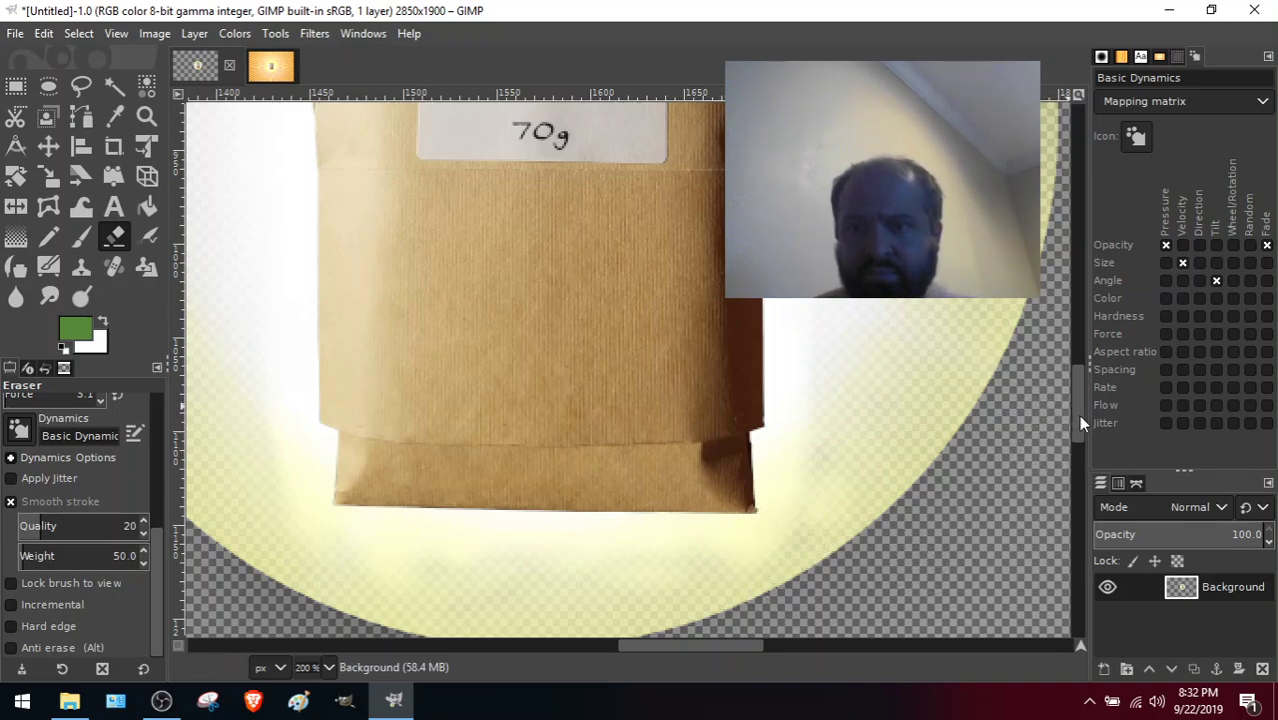
drag(1078, 415, 1075, 346)
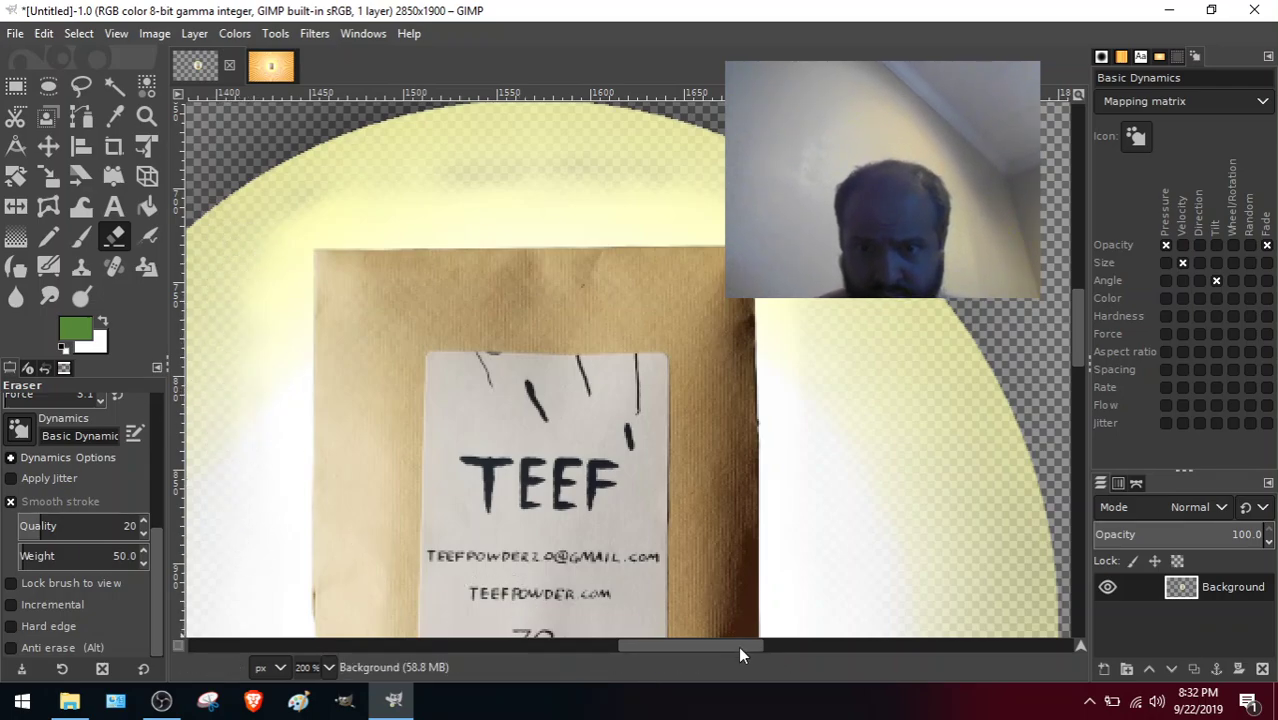
mouse_move(668, 650)
mouse_down()
mouse_move(620, 651)
mouse_move(664, 653)
mouse_up()
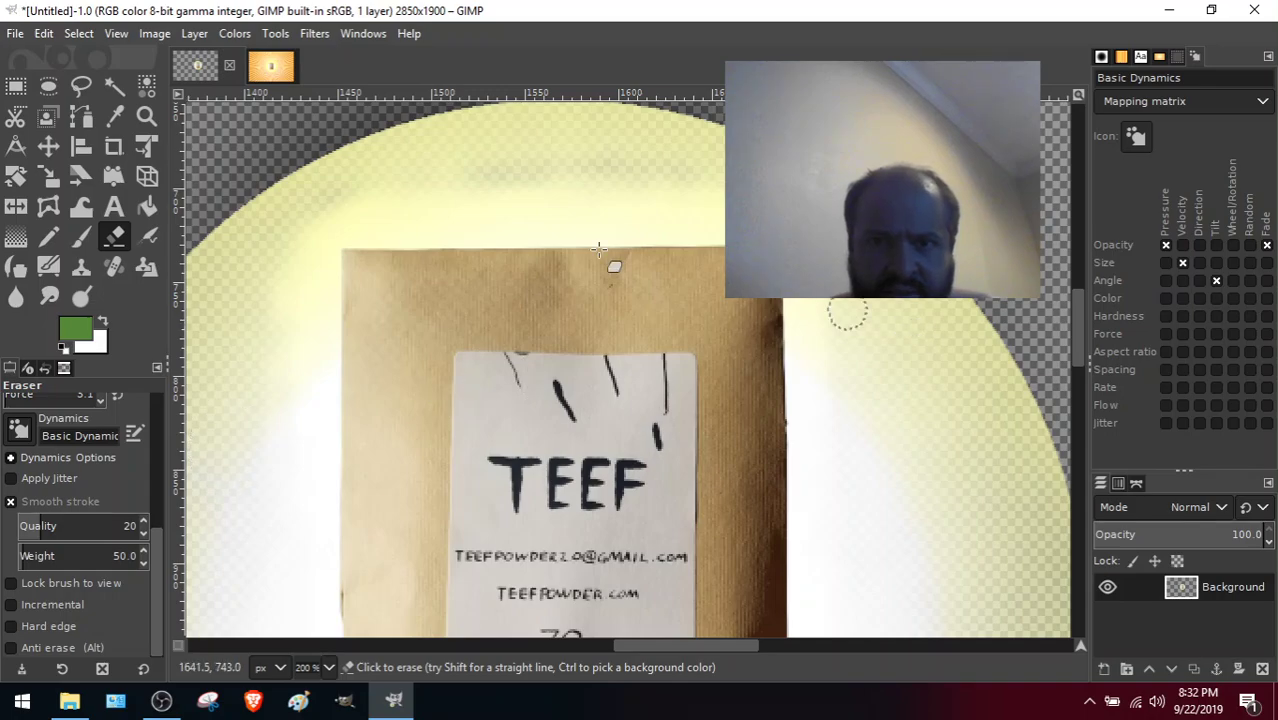
Turn Anti erase on and paint the glow back in over the faded patch above the package.
click(11, 648)
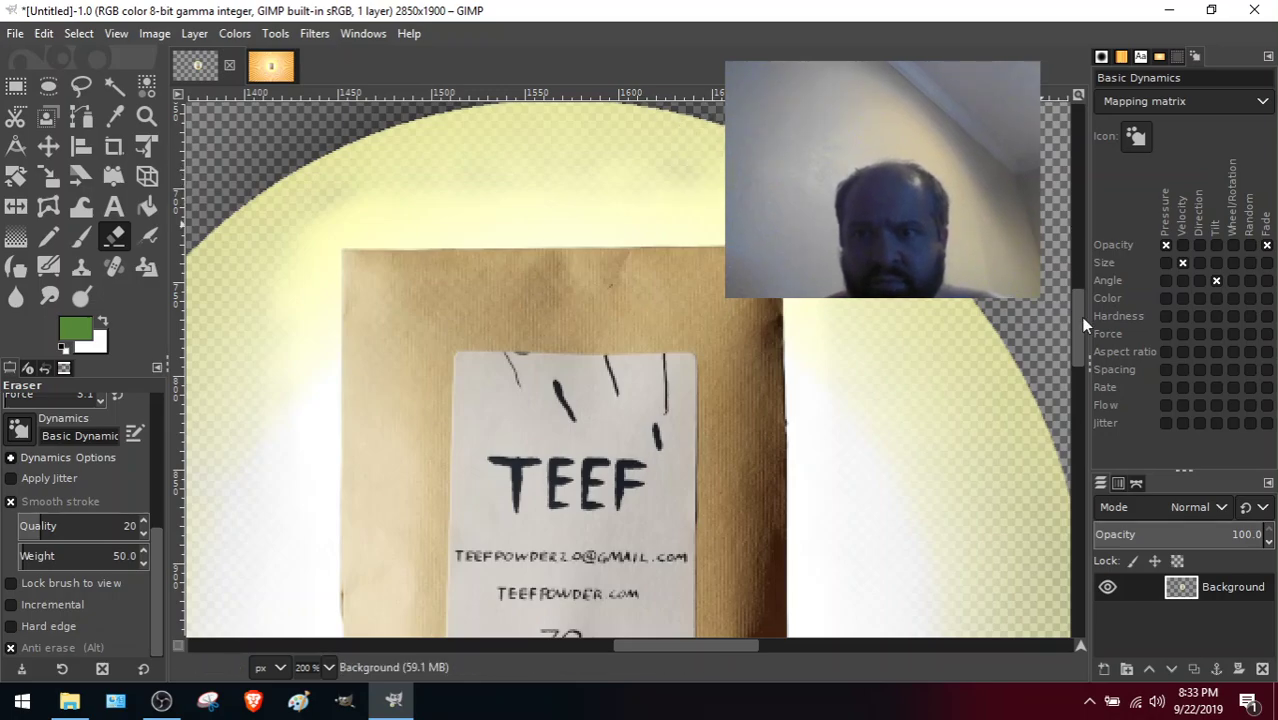
drag(1080, 317, 1087, 407)
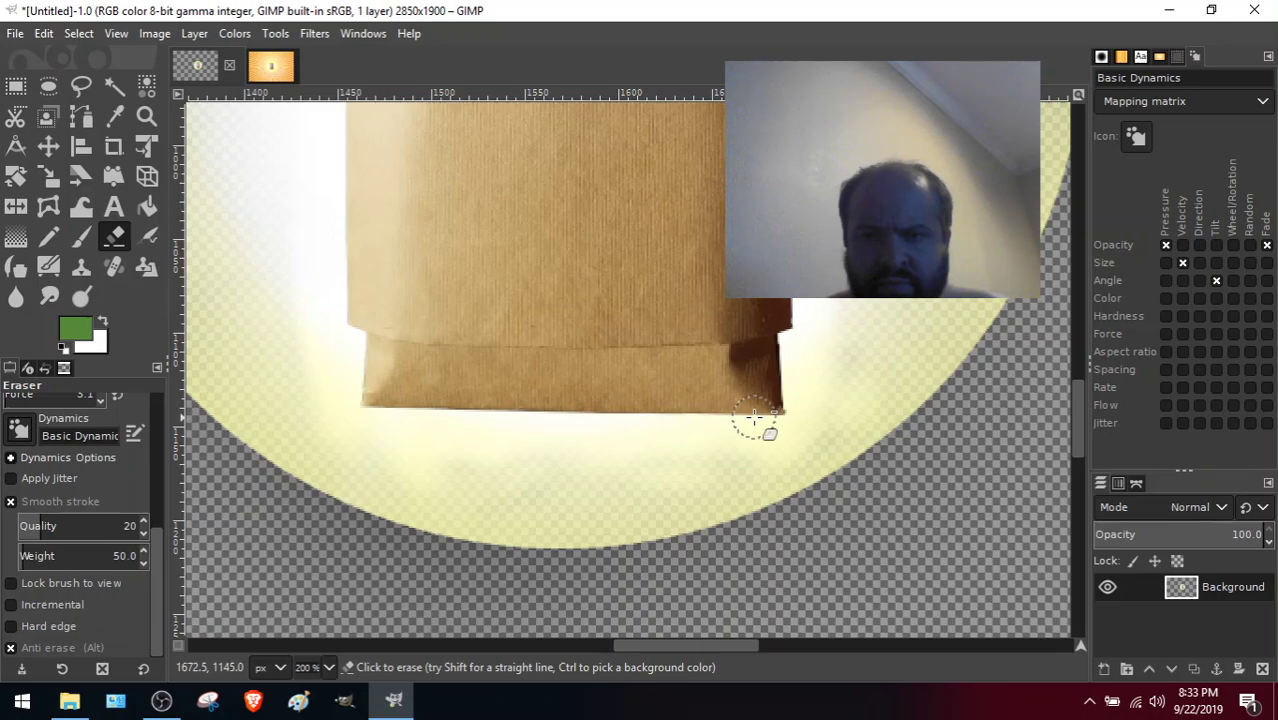
drag(1074, 433, 1051, 335)
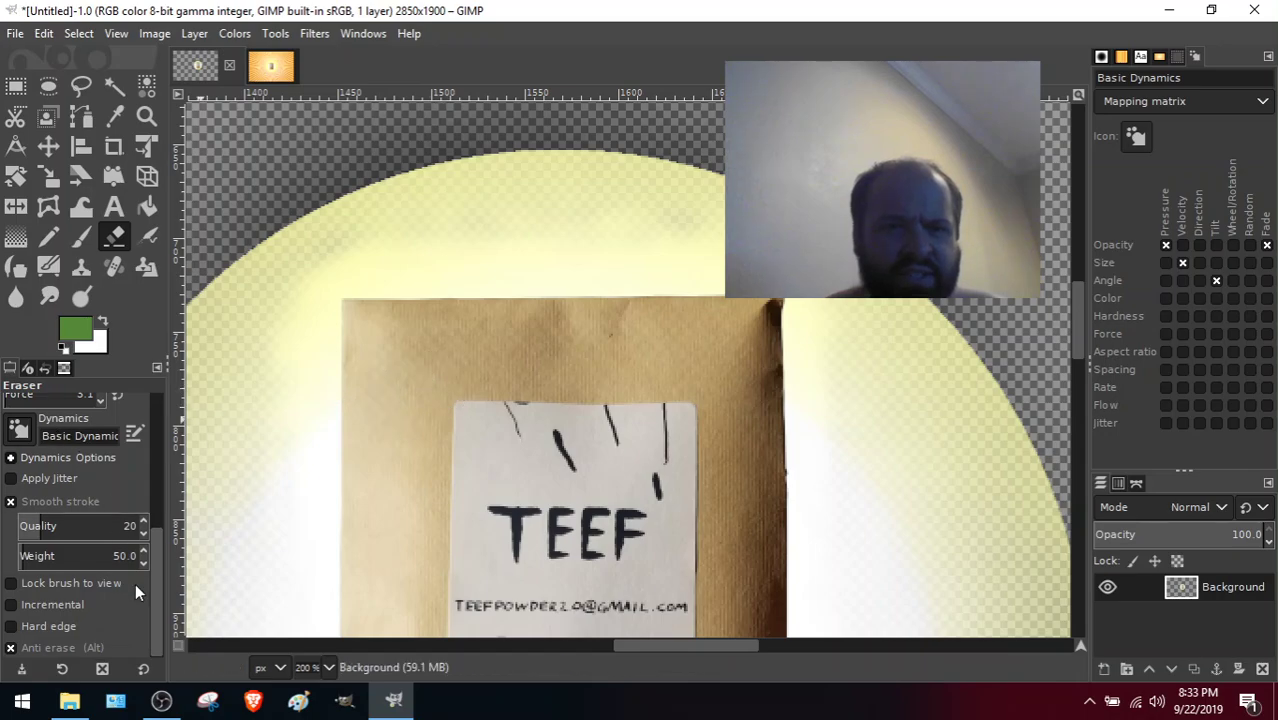
Switch the Eraser to the soft round brush with hardness 25, set its size to 146.86, and turn off Anti erase.
scroll(155, 579, up, 1)
scroll(156, 574, up, 5)
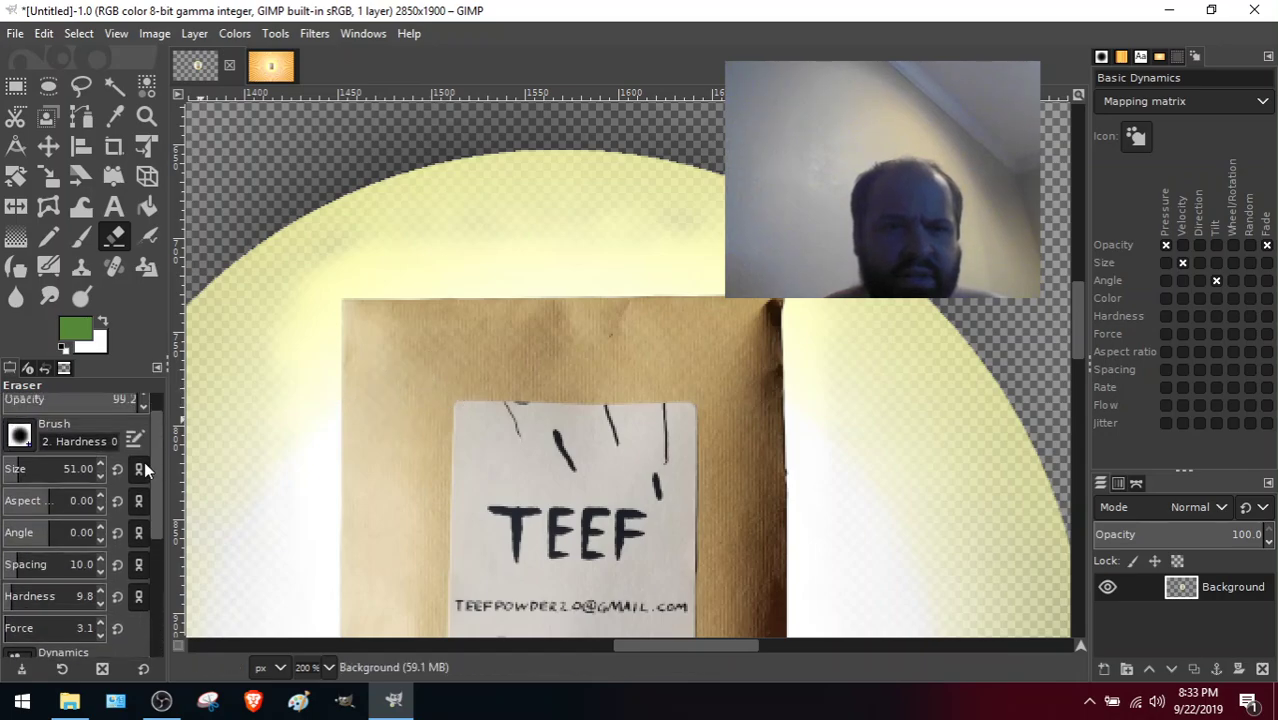
click(20, 467)
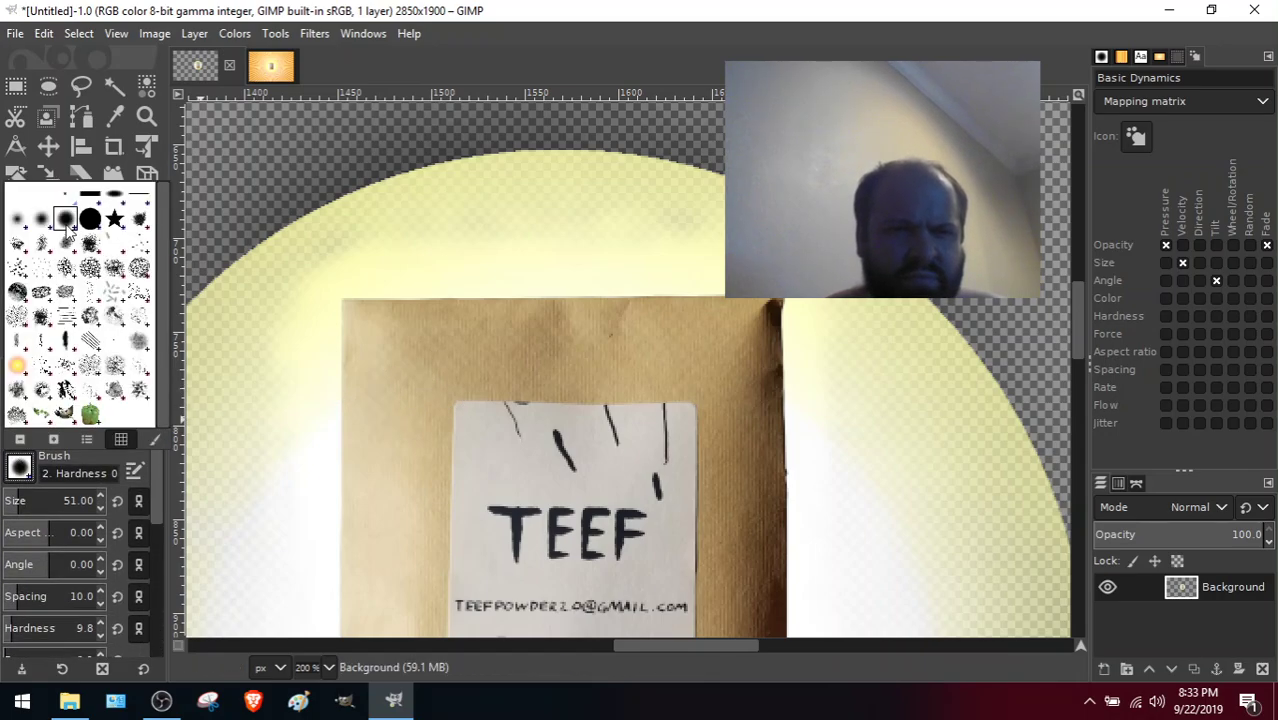
click(17, 224)
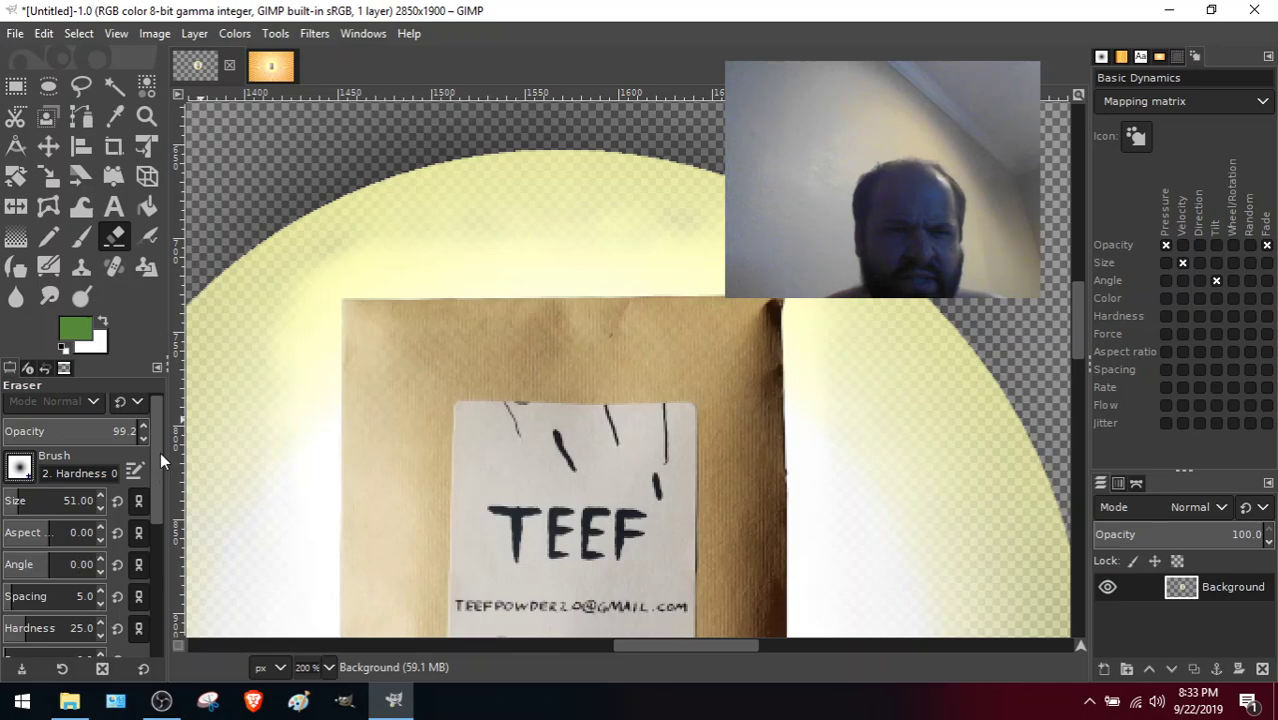
scroll(160, 452, down, 2)
drag(17, 467, 31, 465)
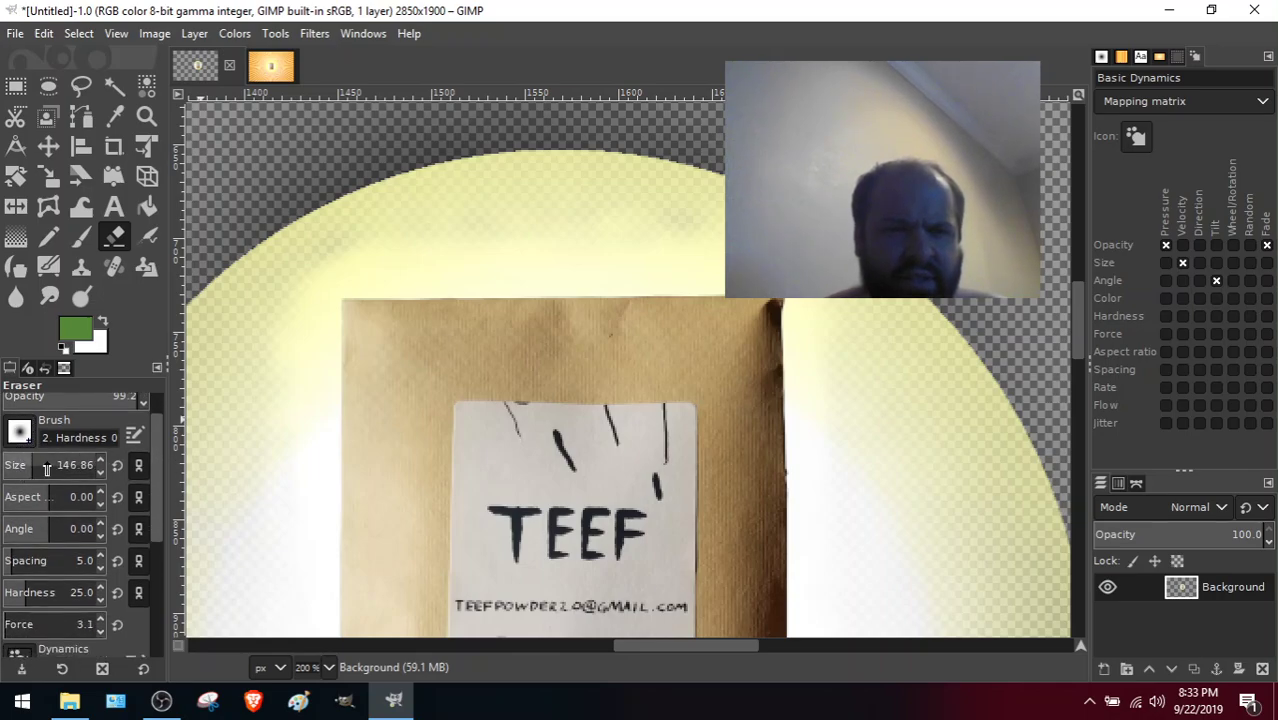
drag(154, 465, 155, 622)
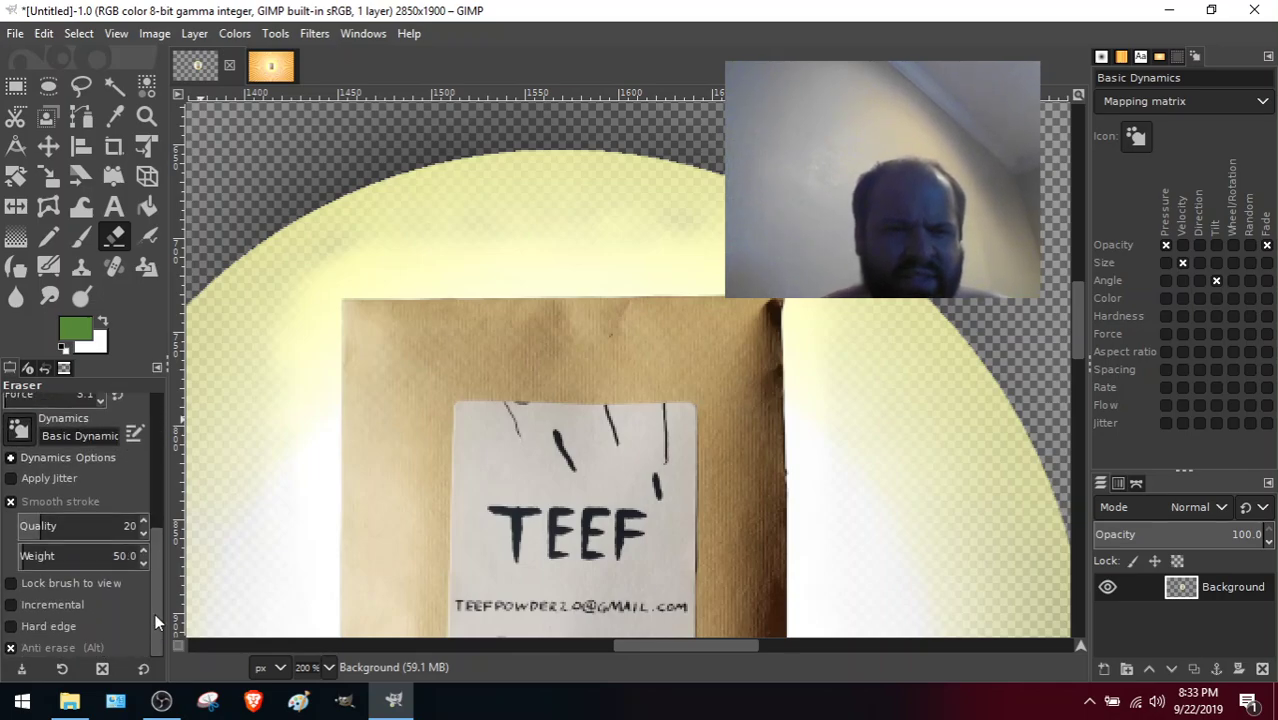
click(9, 648)
Fade the circle's upper-left and left rim into transparency with the large soft Eraser.
drag(750, 646, 650, 639)
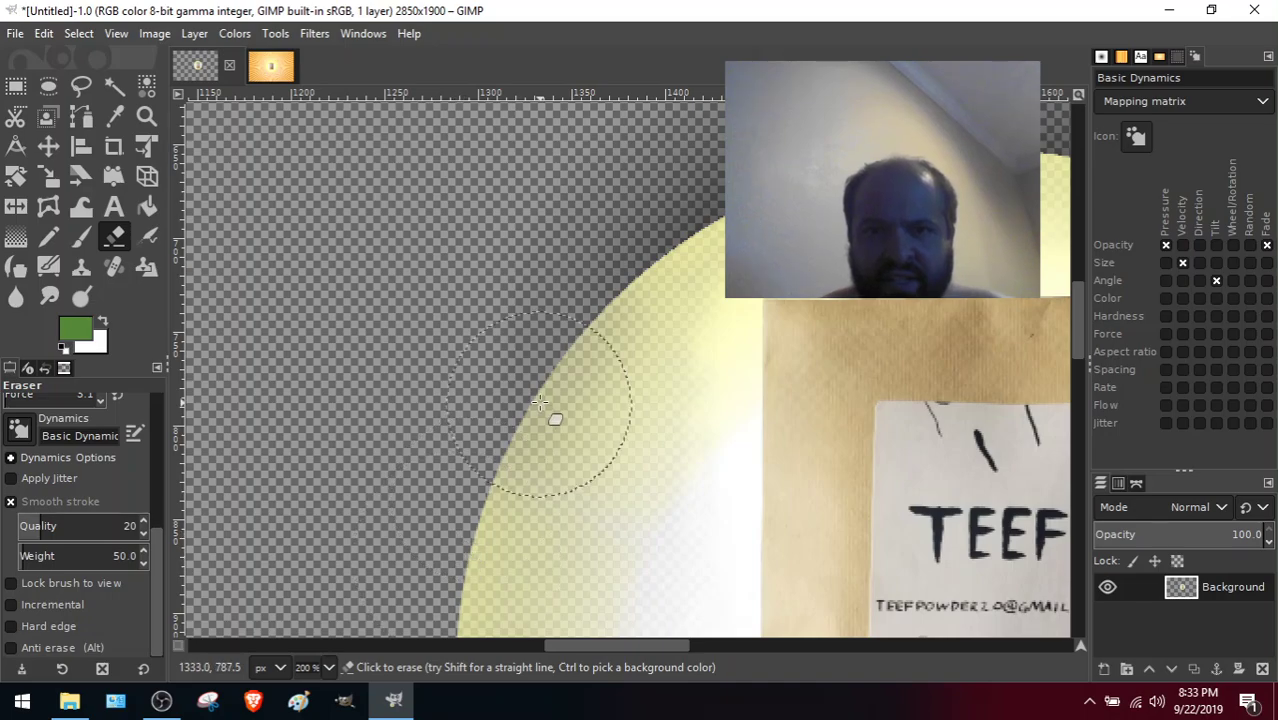
drag(556, 414, 559, 358)
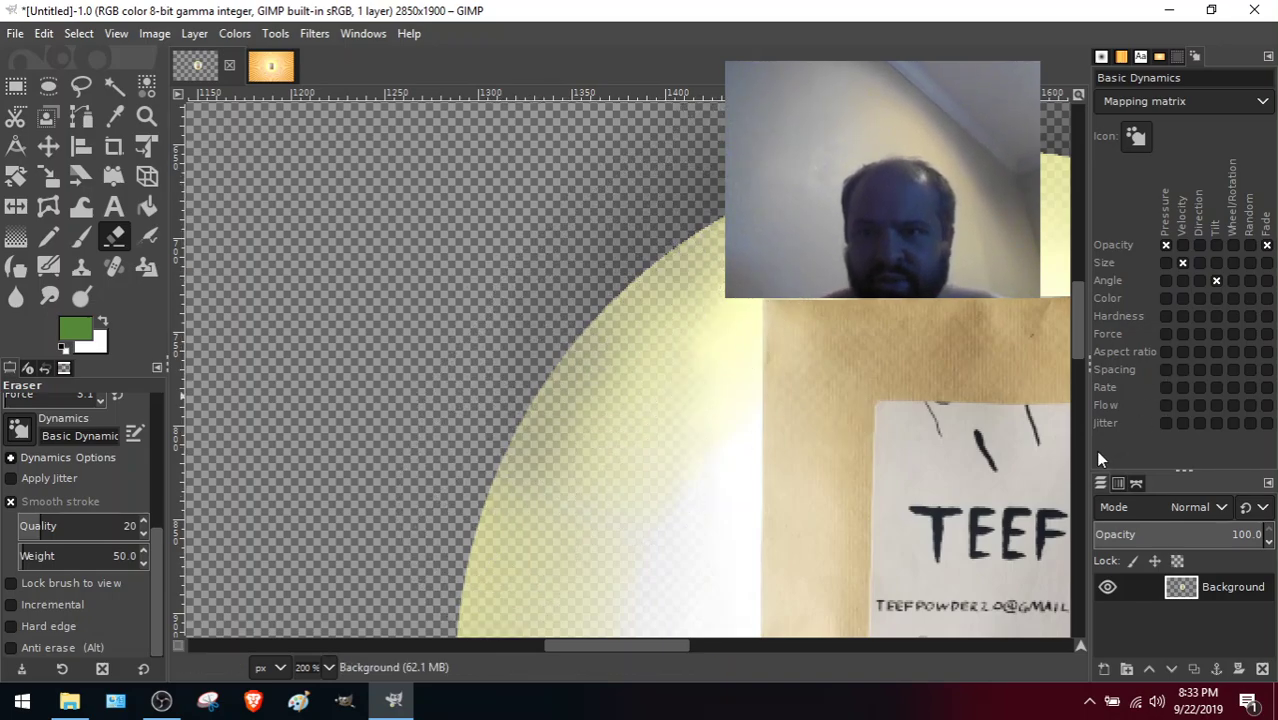
drag(1079, 323, 1078, 346)
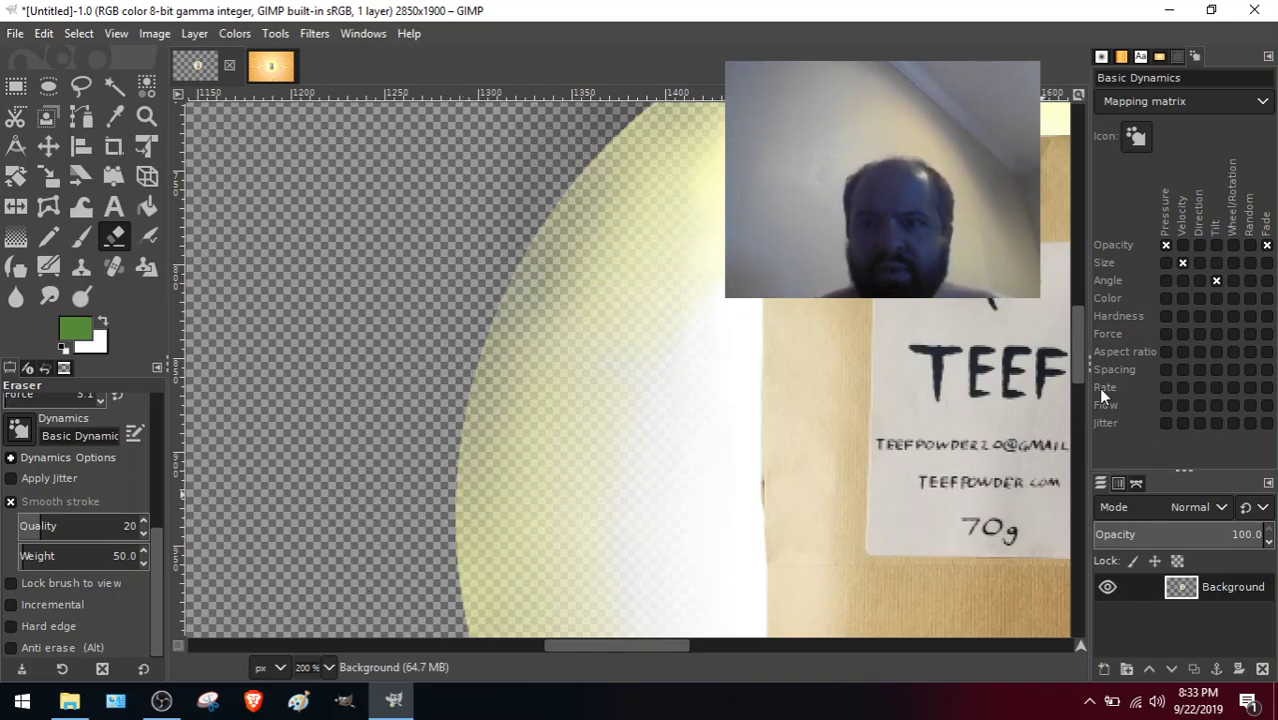
drag(1084, 363, 1082, 385)
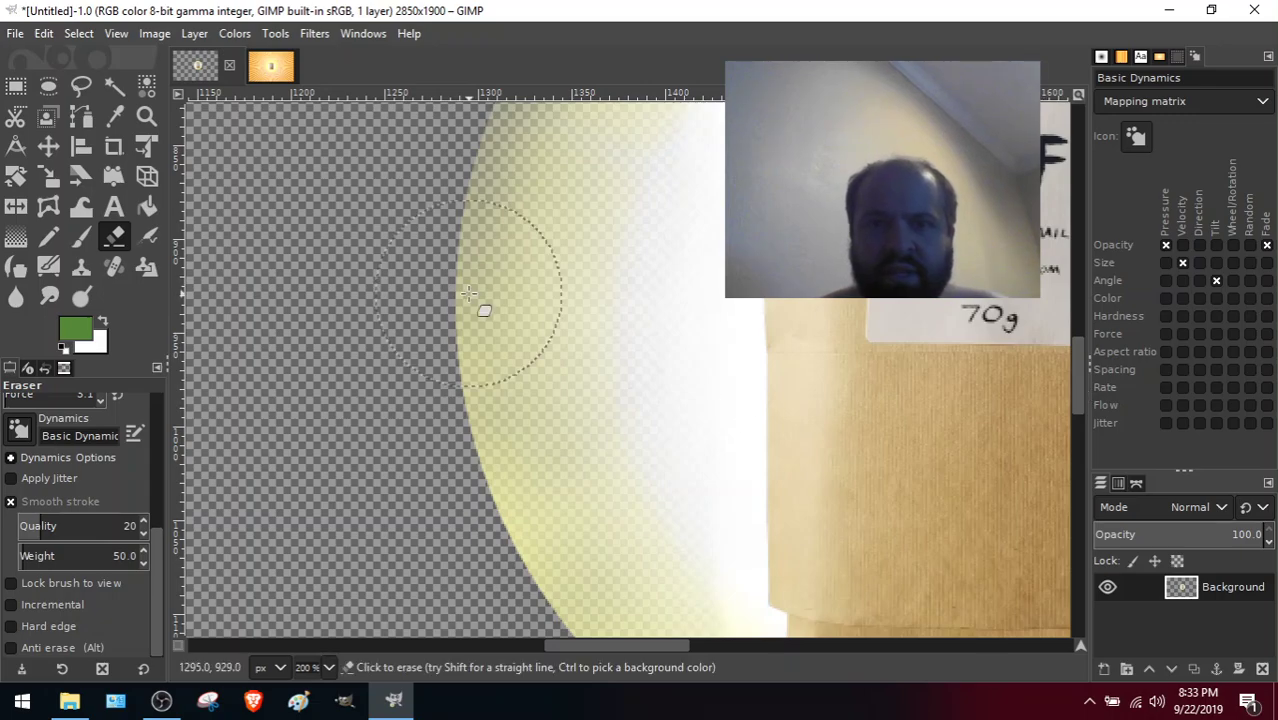
key(bracketright)
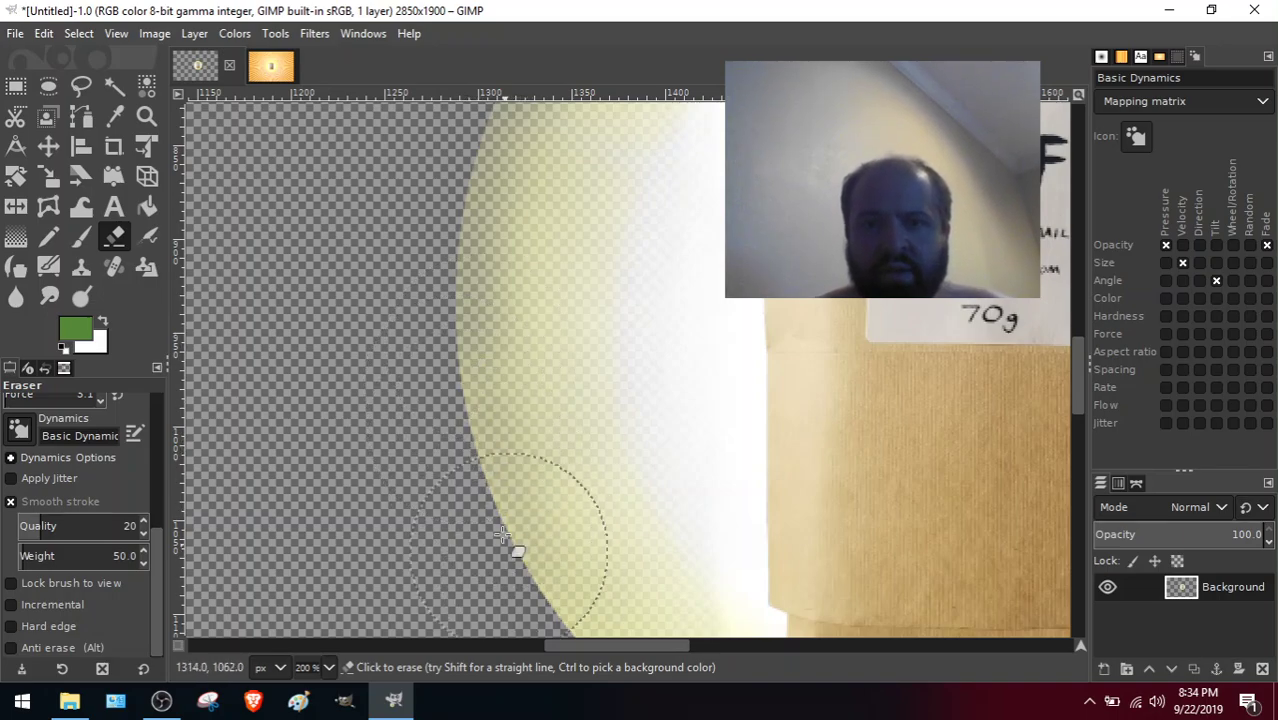
Fade the circle's lower-left rim with the large soft Eraser.
scroll(1079, 379, down, 2)
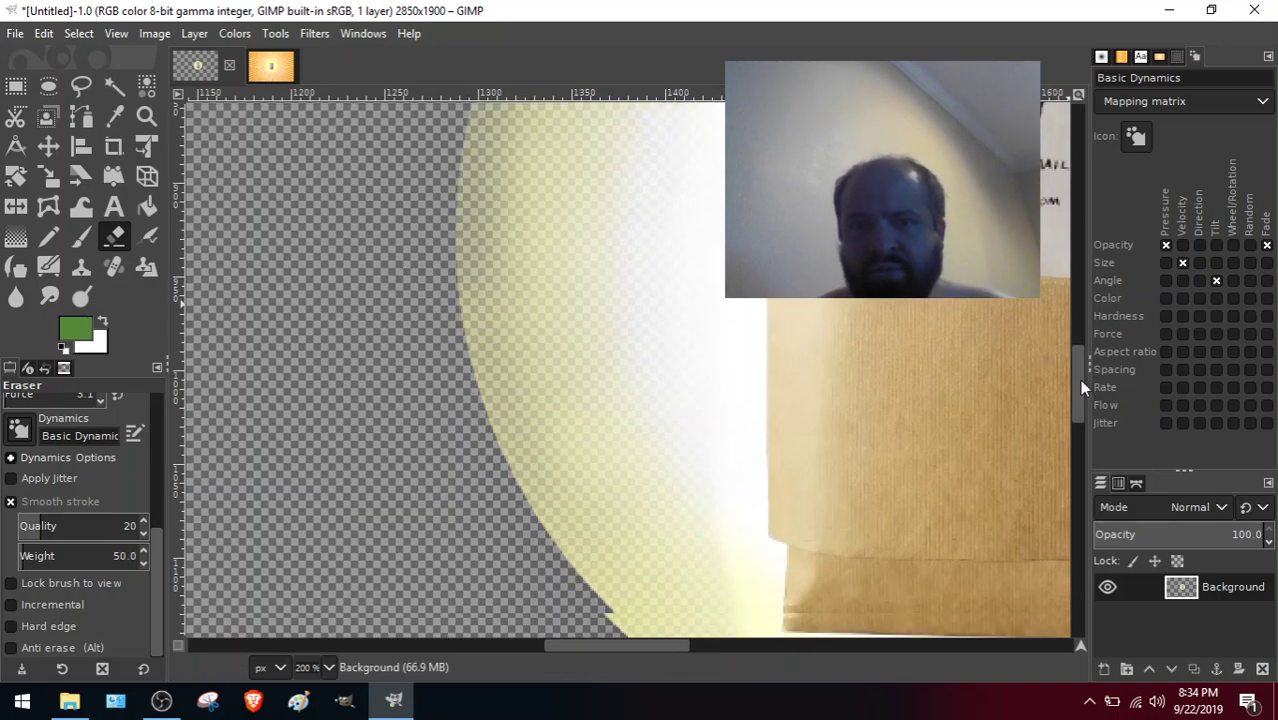
scroll(1079, 379, down, 5)
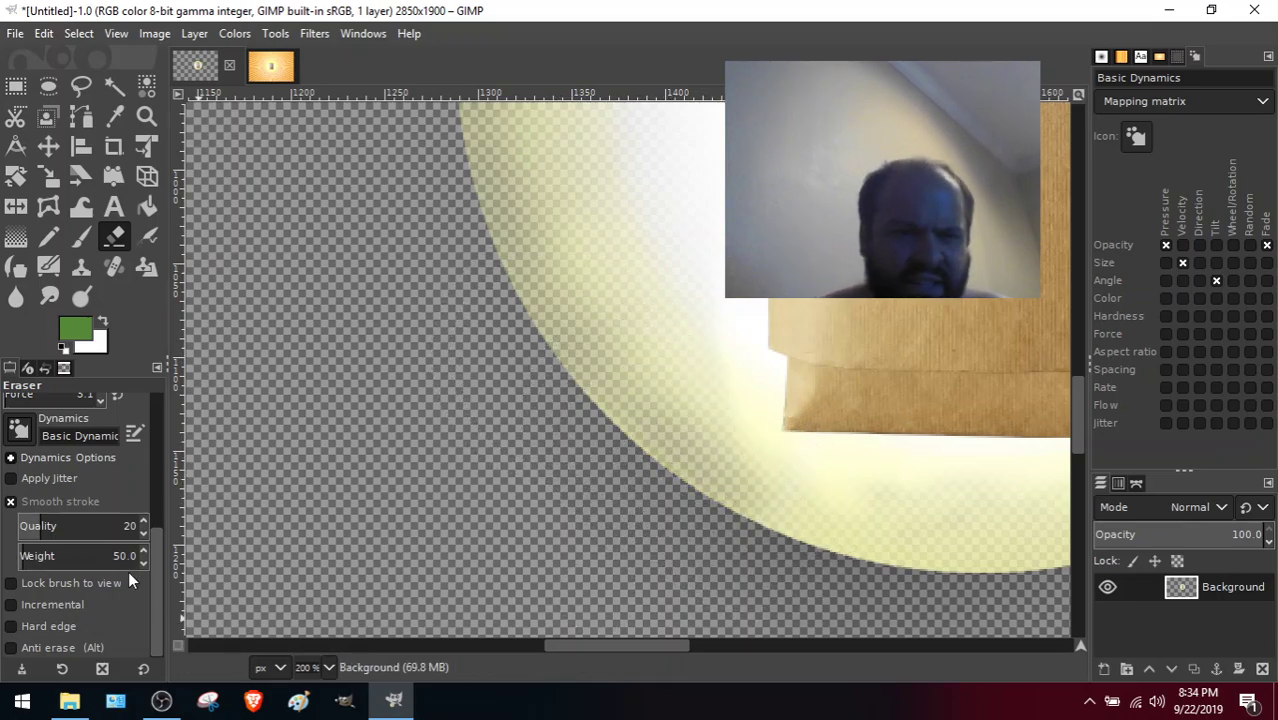
scroll(160, 587, up, 1)
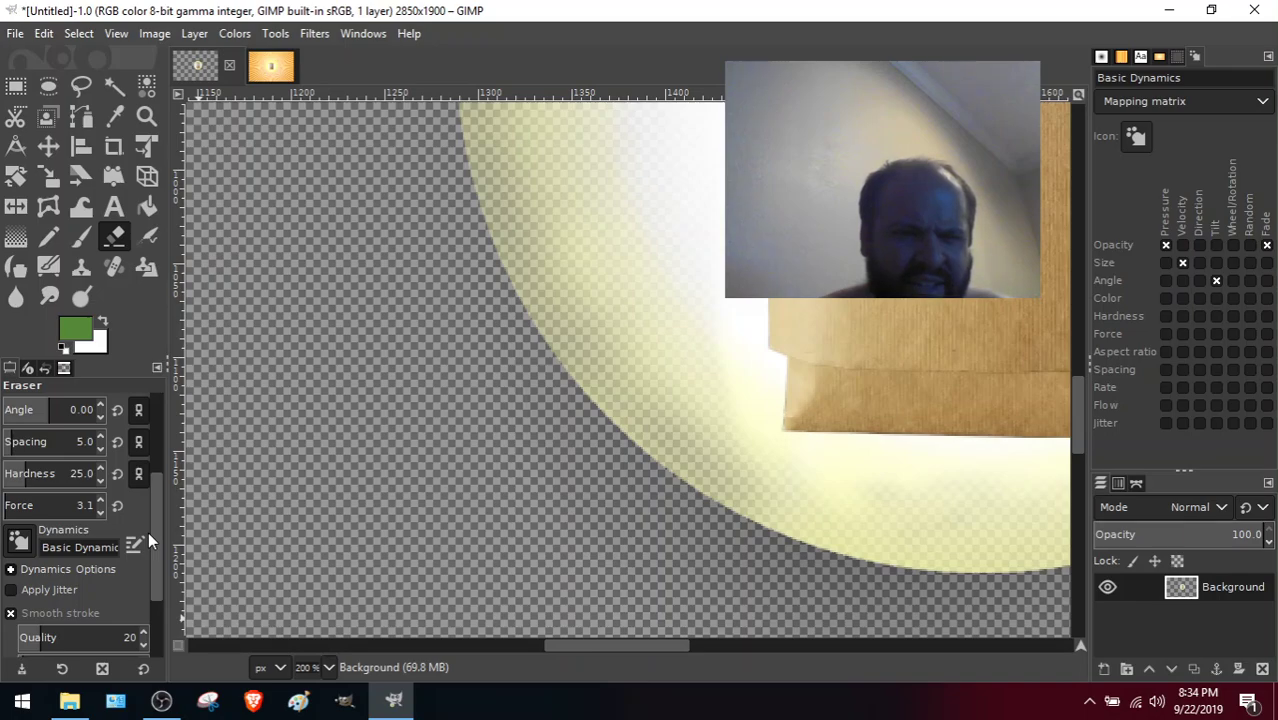
scroll(148, 532, up, 3)
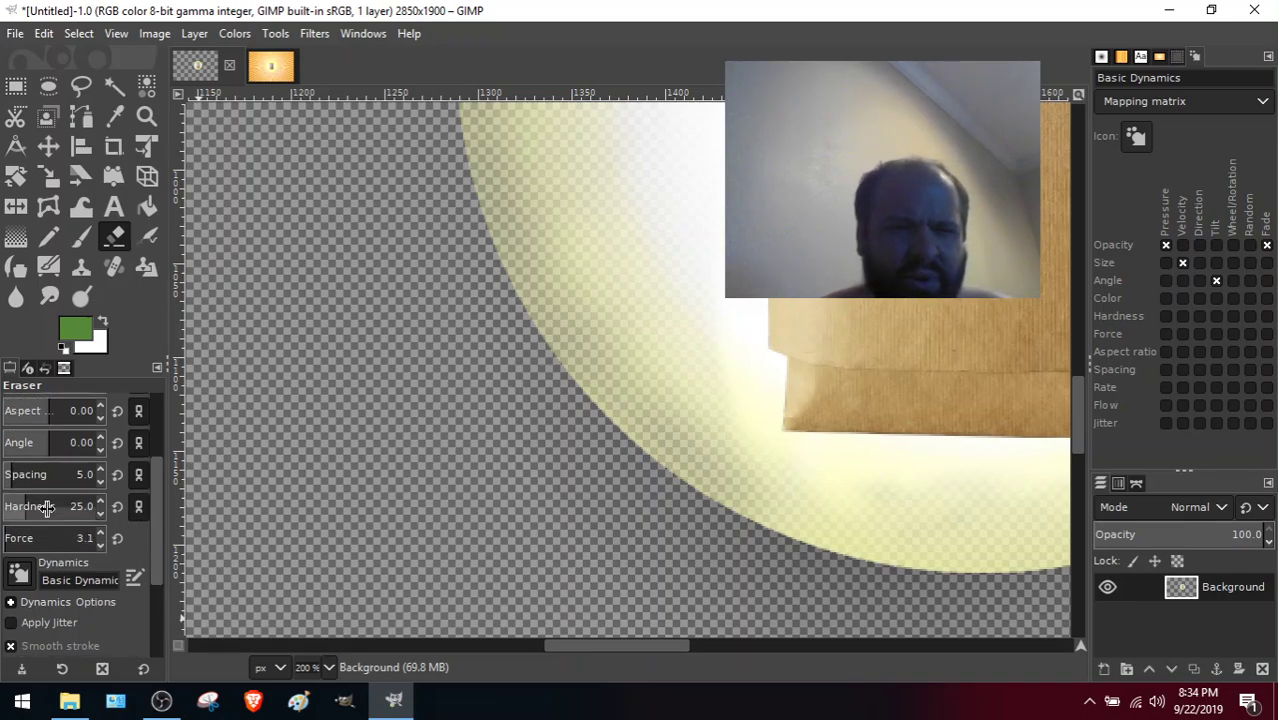
scroll(157, 530, up, 1)
scroll(156, 520, up, 2)
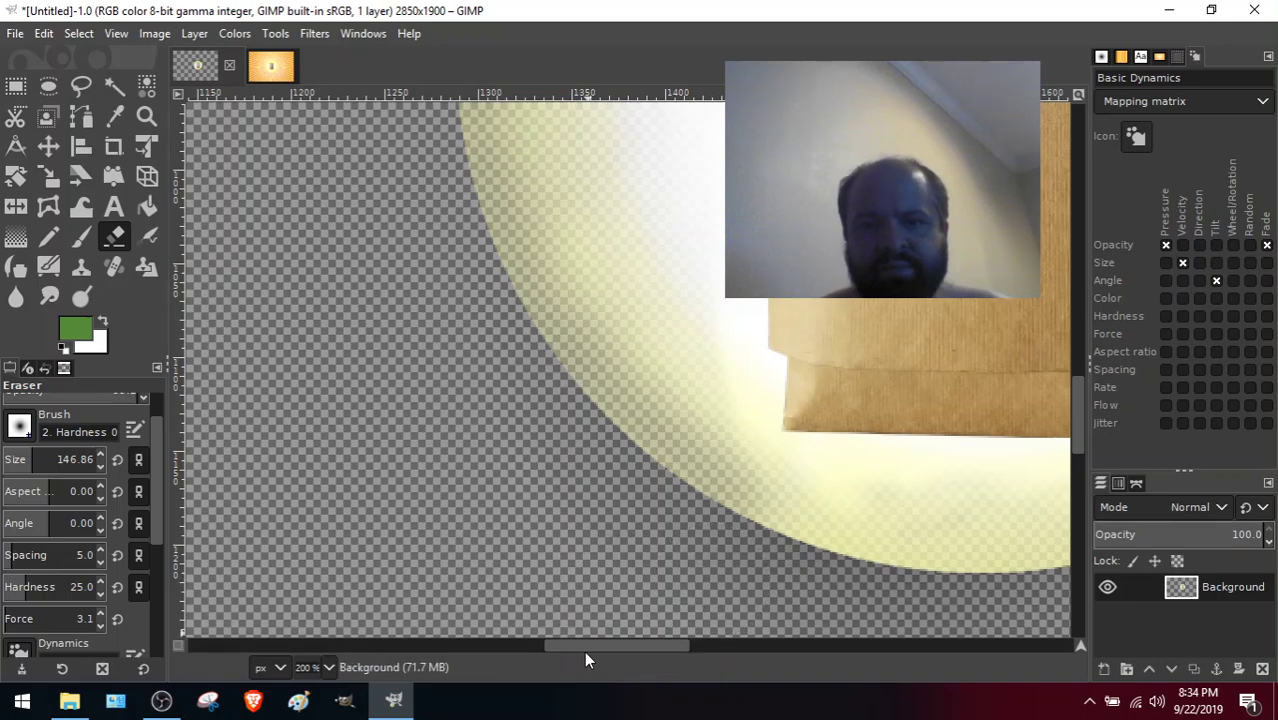
Fade the circle's bottom and lower-right rim beneath the TEEF package with the Eraser.
mouse_move(588, 648)
mouse_down()
mouse_move(653, 648)
mouse_move(638, 648)
mouse_up()
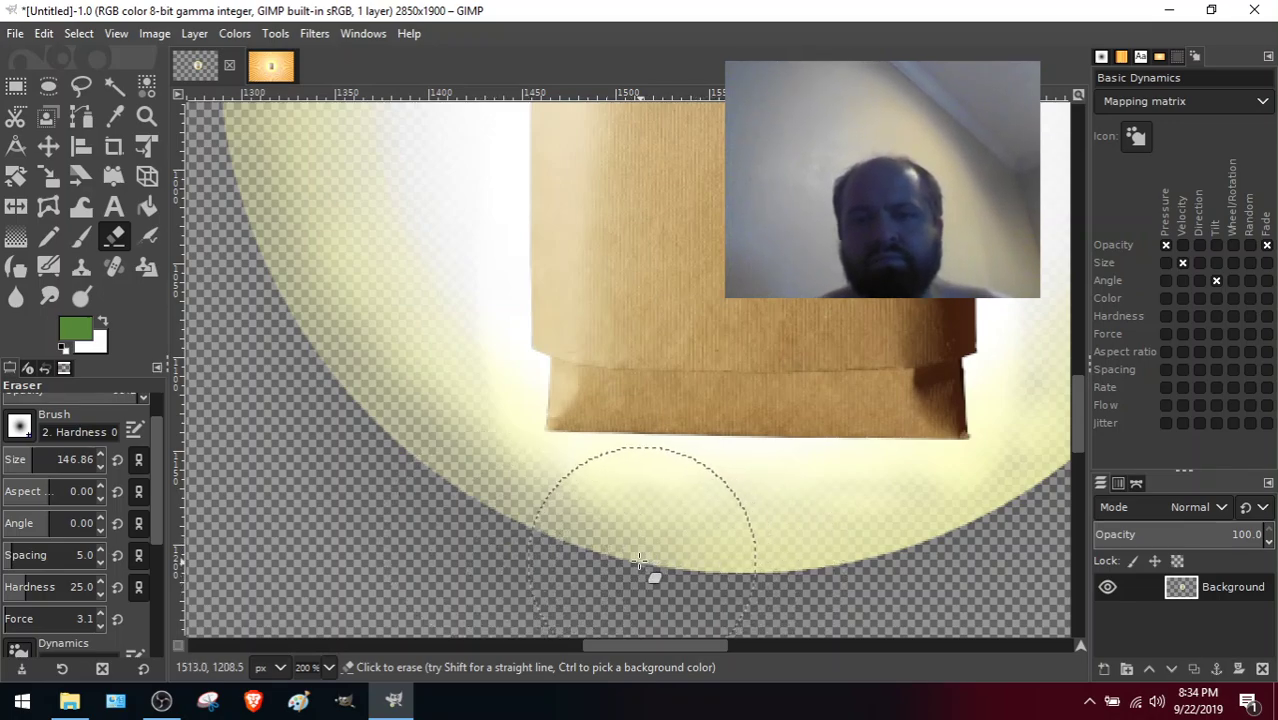
drag(612, 645, 640, 644)
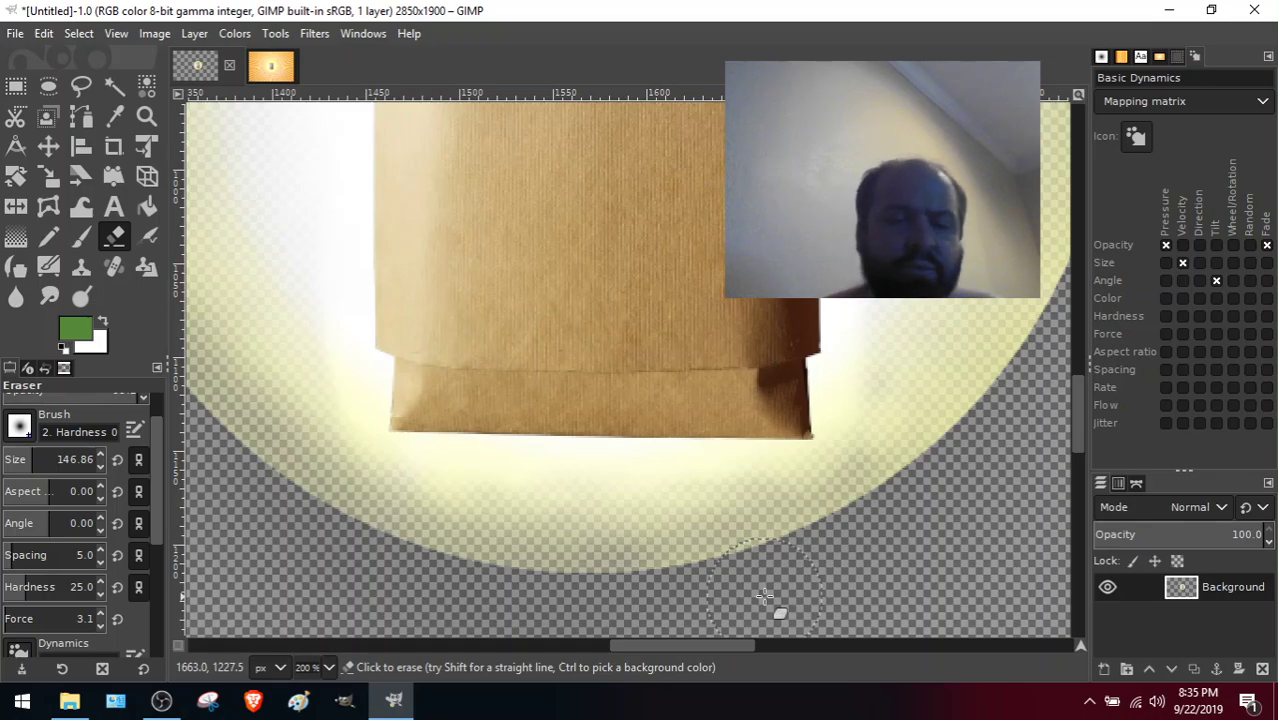
drag(735, 645, 746, 645)
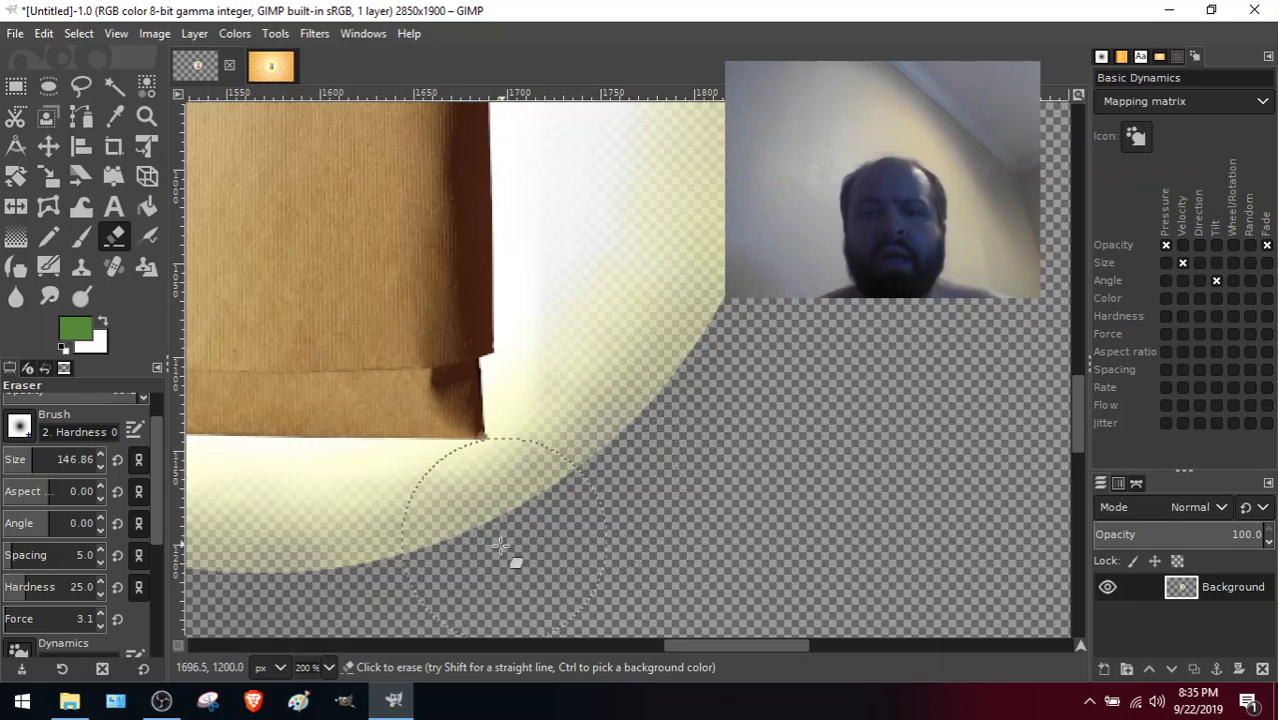
Fade the circle's right rim beside the package, working upward with the Eraser.
drag(1078, 424, 1072, 400)
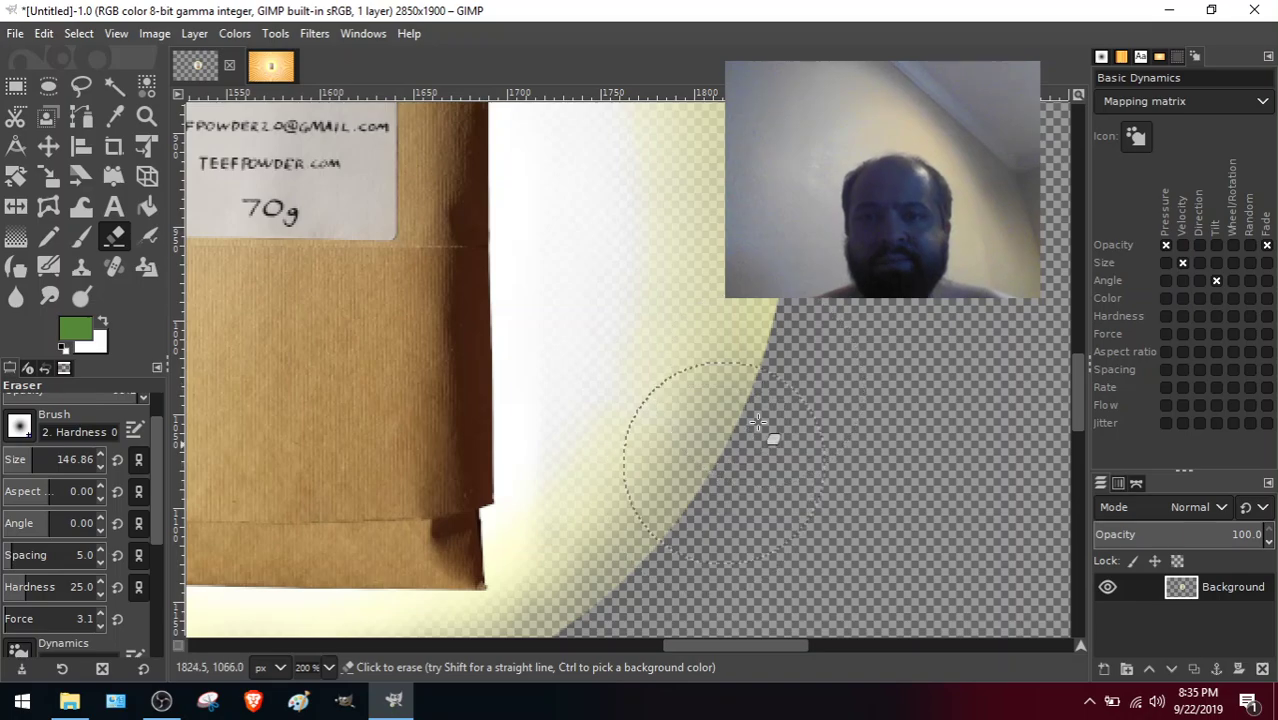
scroll(1068, 390, up, 5)
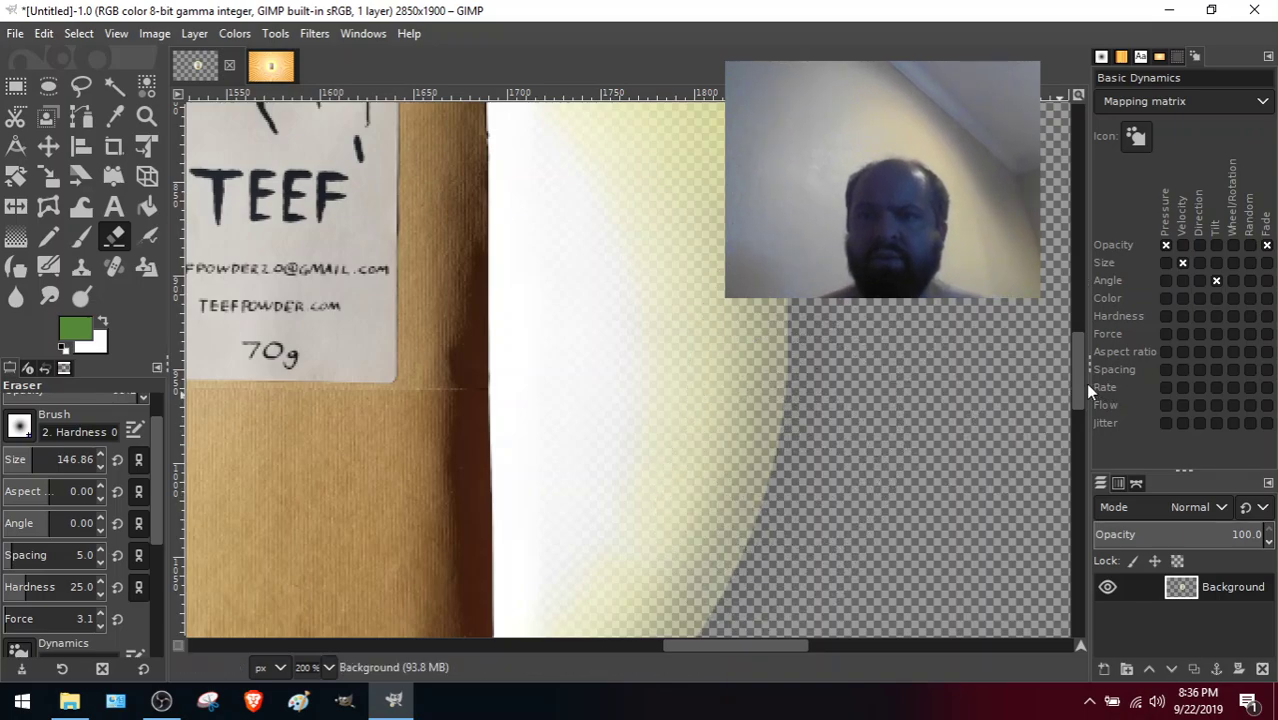
drag(1085, 382, 1071, 355)
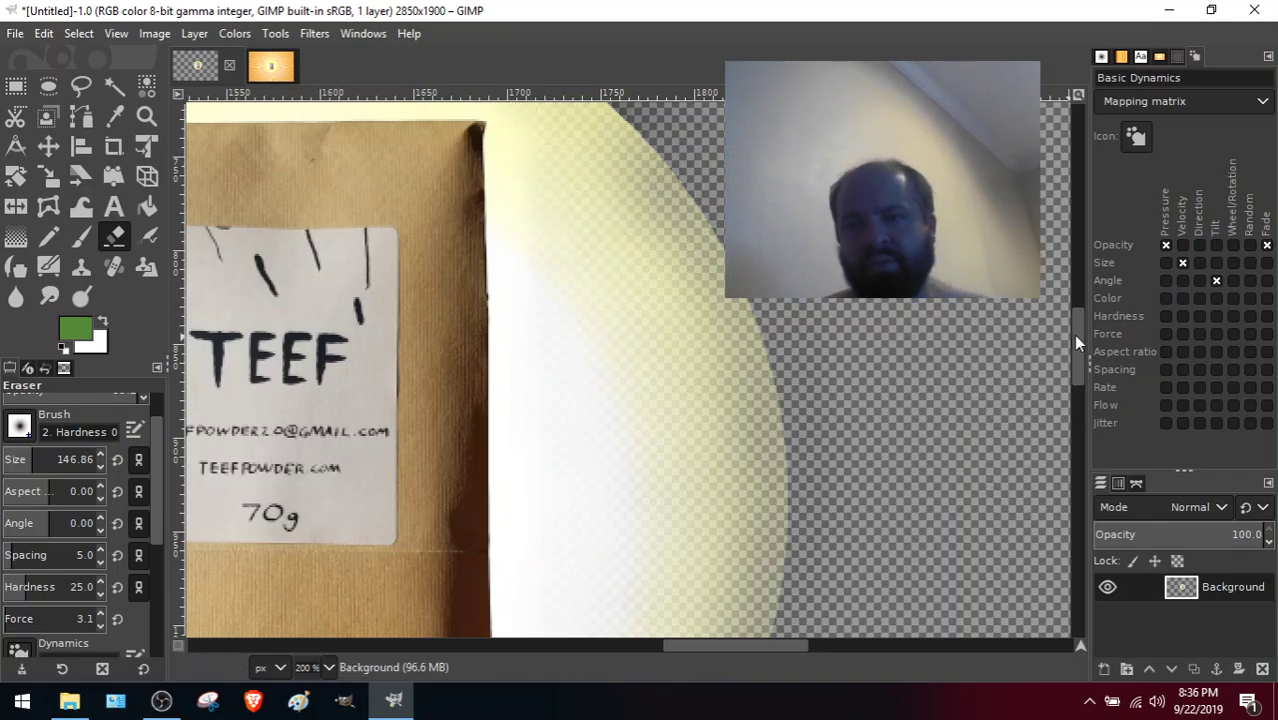
drag(1075, 336, 1087, 394)
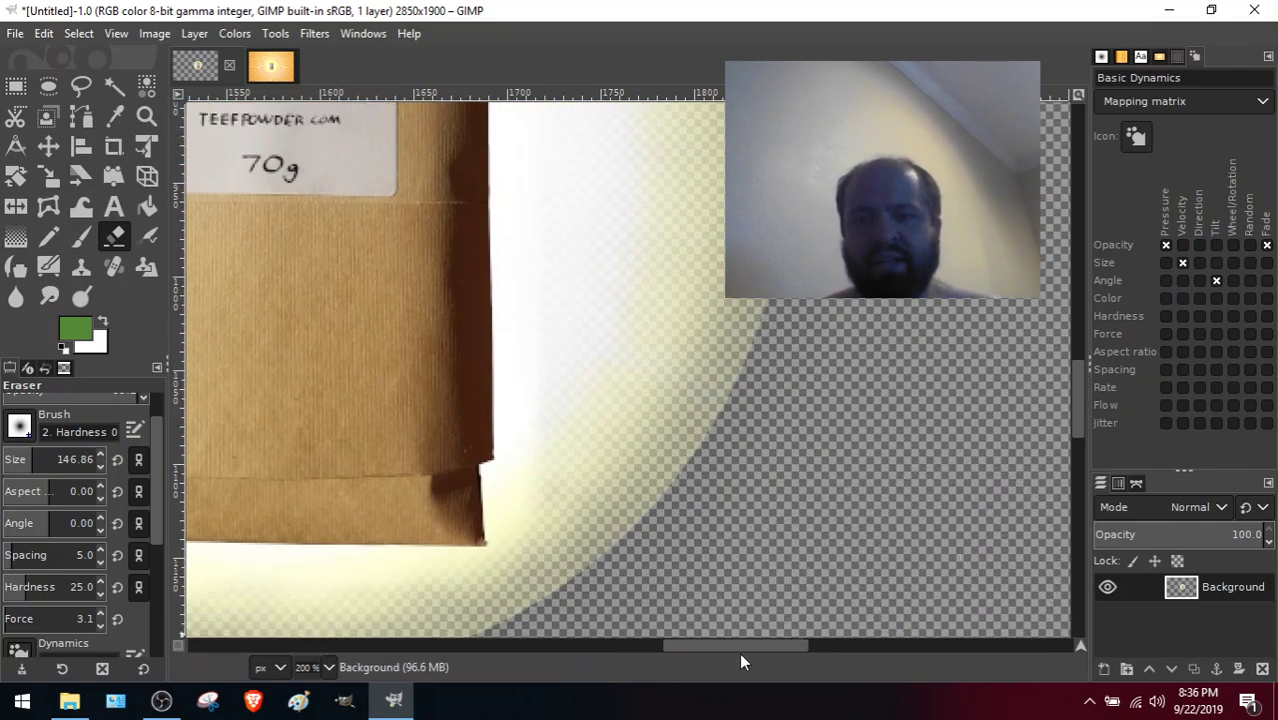
Erase further along the circle's upper-left and top rim to soften its hard edge above the package.
drag(740, 647, 632, 654)
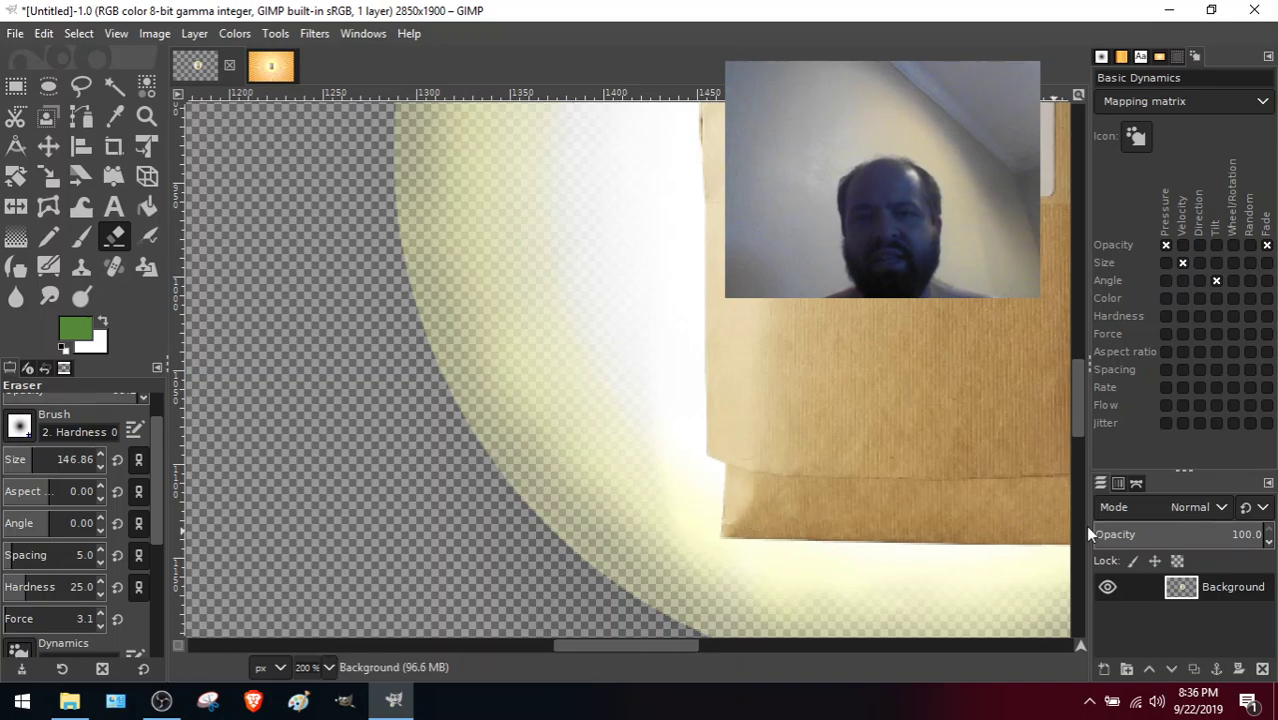
drag(1076, 422, 1072, 325)
mouse_move(487, 475)
mouse_down()
mouse_move(544, 421)
mouse_move(489, 469)
mouse_move(598, 367)
mouse_move(530, 417)
mouse_move(509, 440)
mouse_move(619, 358)
mouse_move(536, 439)
mouse_move(525, 442)
mouse_move(645, 335)
mouse_move(582, 381)
mouse_move(575, 389)
mouse_move(688, 316)
mouse_move(602, 350)
mouse_up()
drag(685, 315, 578, 390)
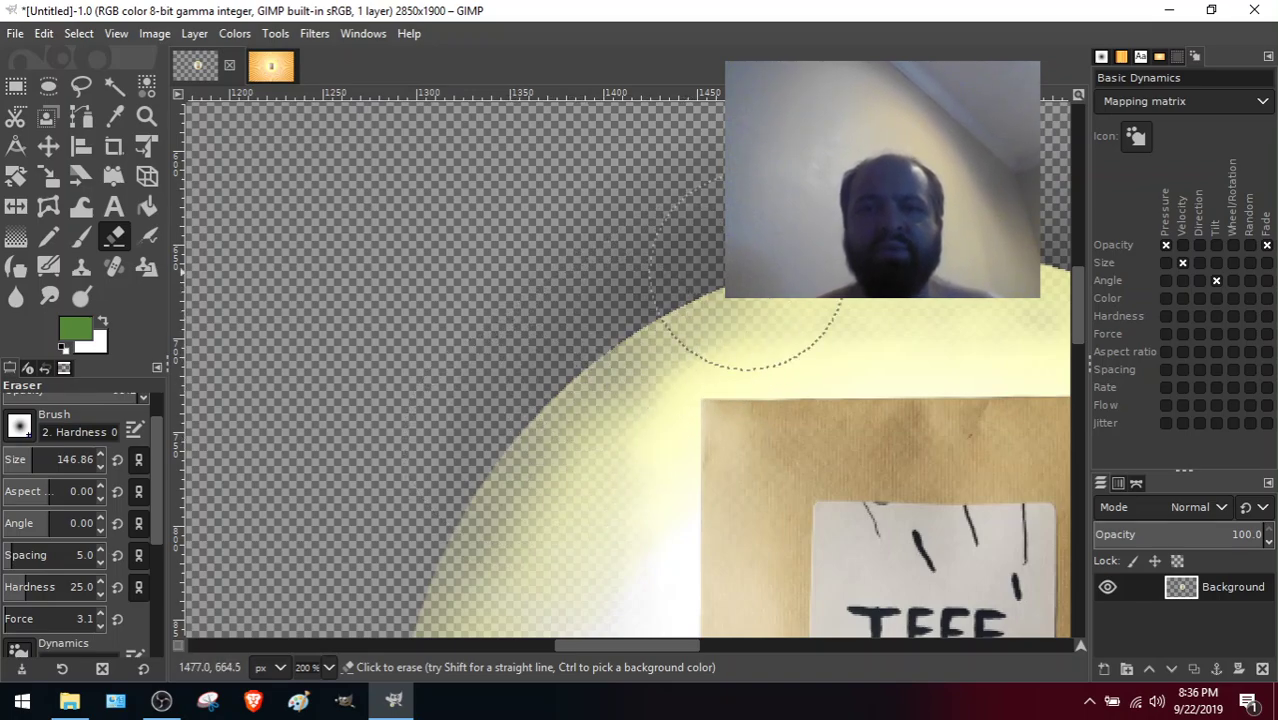
mouse_move(603, 333)
mouse_down()
mouse_move(716, 291)
mouse_move(573, 369)
mouse_move(511, 435)
mouse_move(625, 349)
mouse_move(526, 445)
mouse_move(664, 298)
mouse_up()
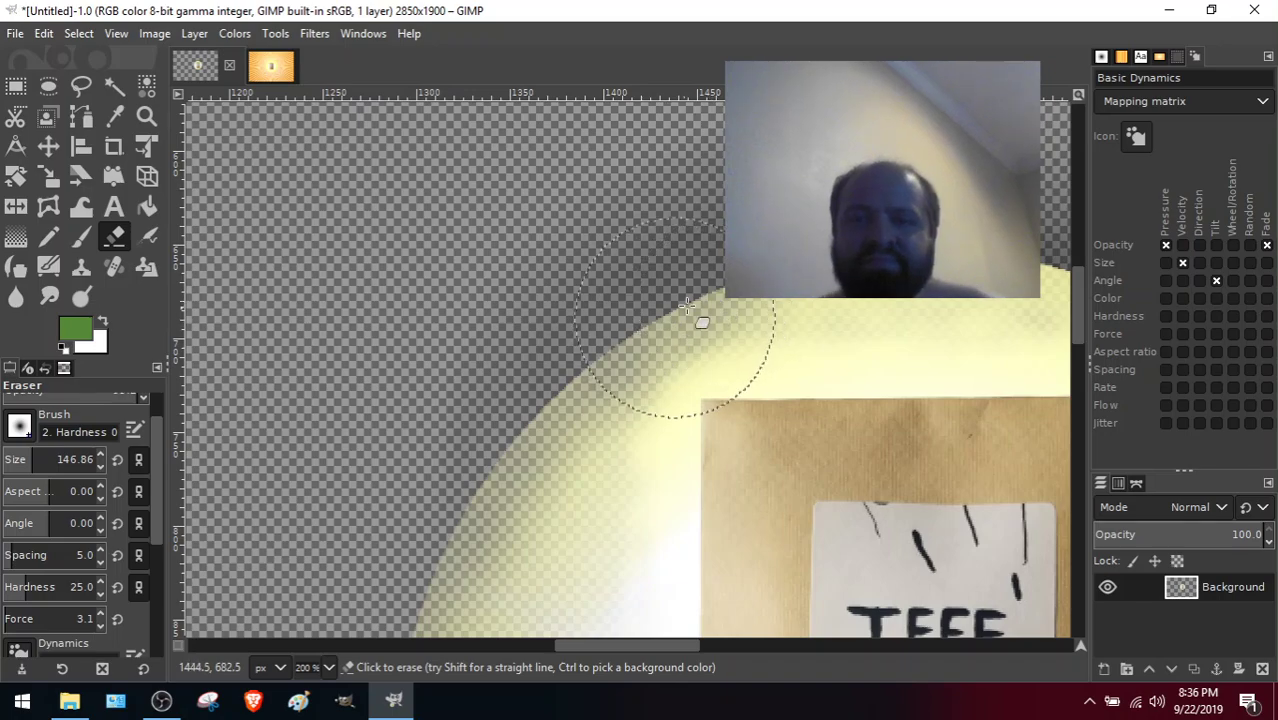
mouse_move(687, 305)
mouse_down()
mouse_move(767, 274)
mouse_move(757, 286)
mouse_up()
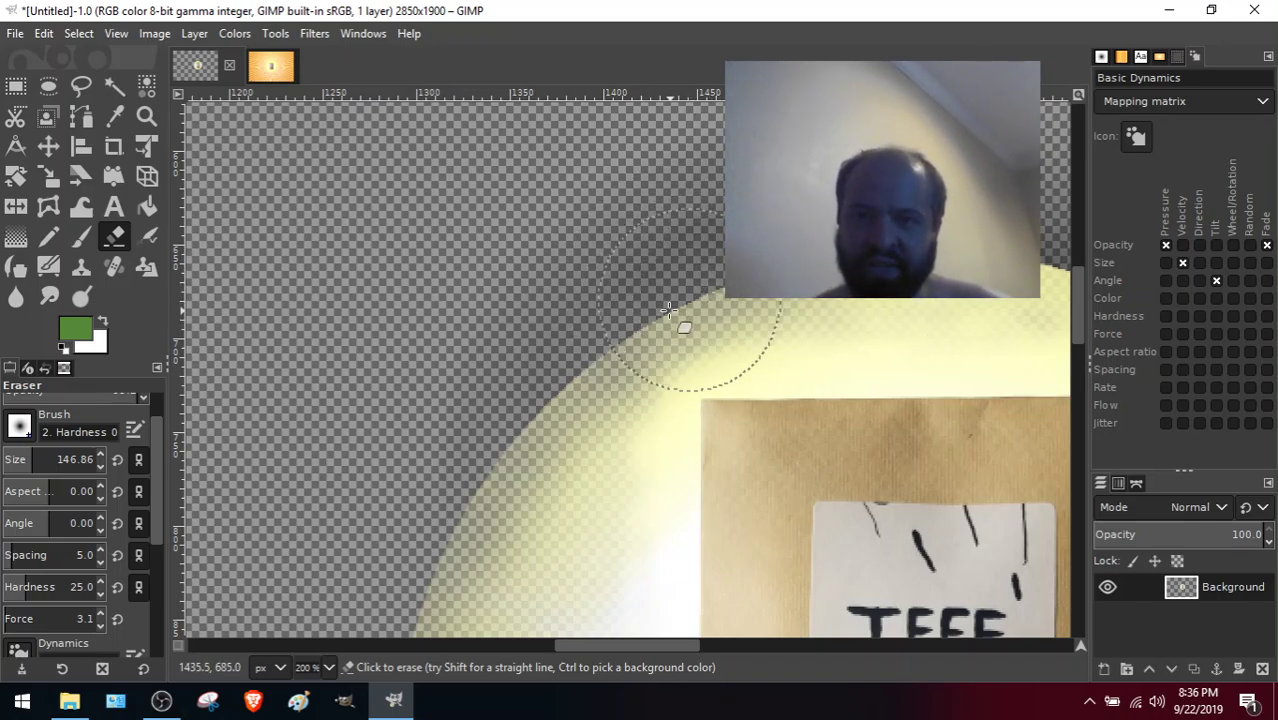
drag(718, 285, 669, 315)
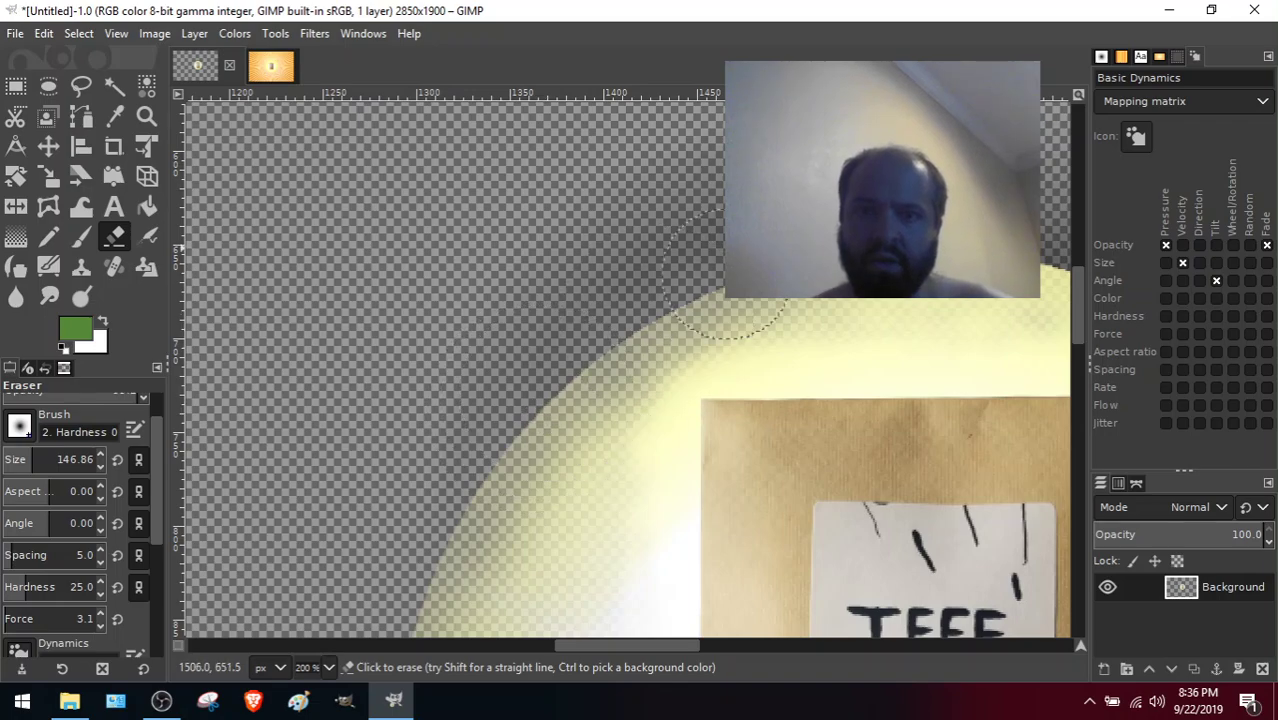
drag(638, 642, 682, 640)
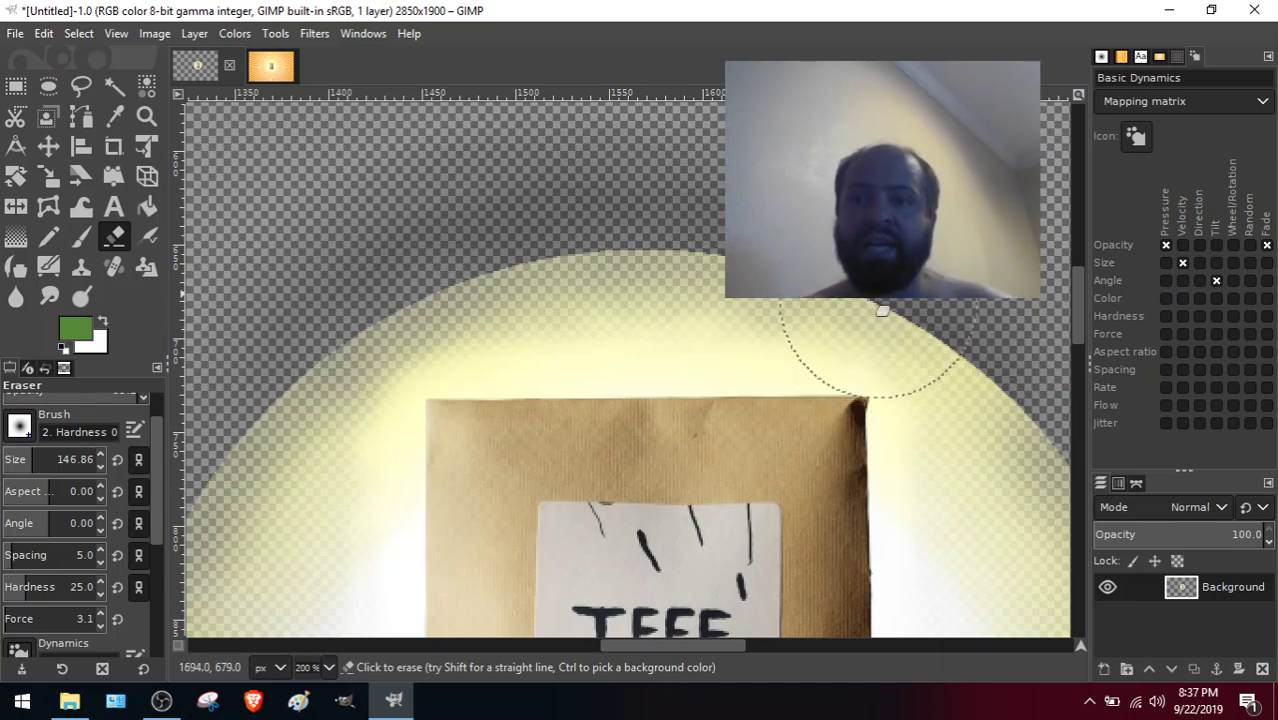
Fade the circle's upper-right rim beside the package's top corner with the large soft Eraser.
drag(623, 645, 659, 649)
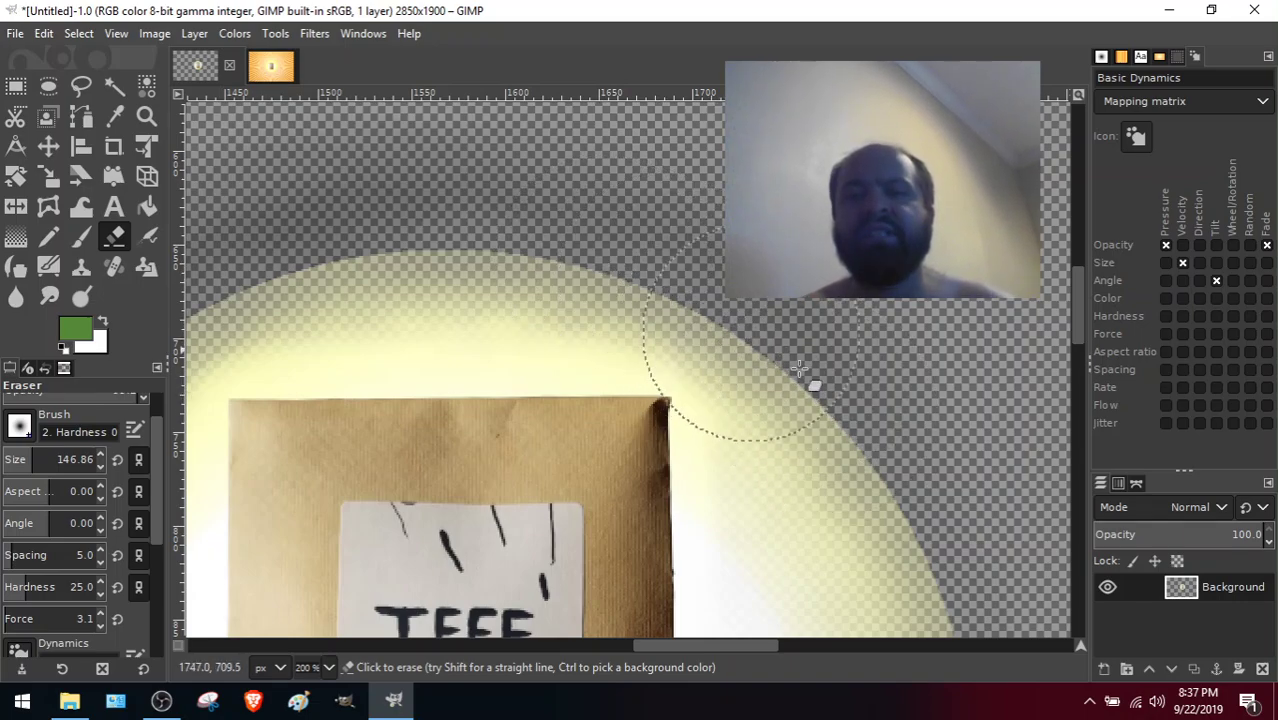
scroll(1068, 321, down, 3)
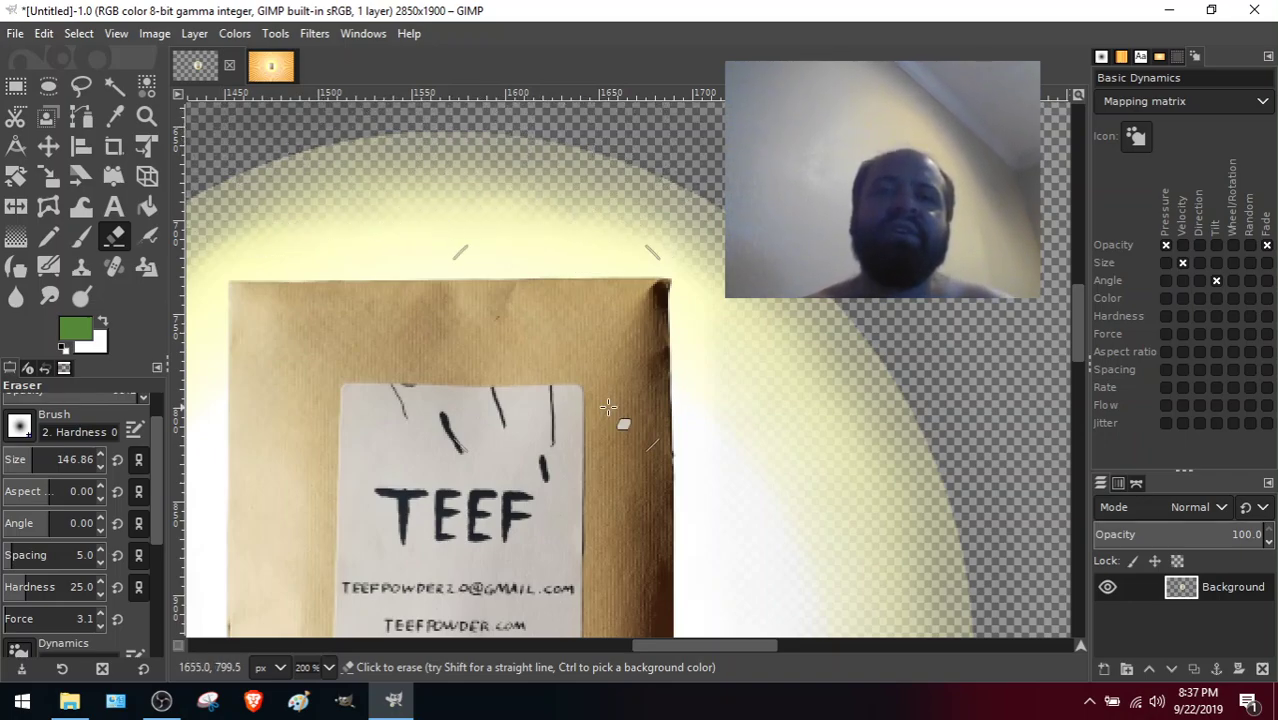
Erase along the circle's upper-left and left rim to soften the edge beside the package.
drag(702, 651, 646, 652)
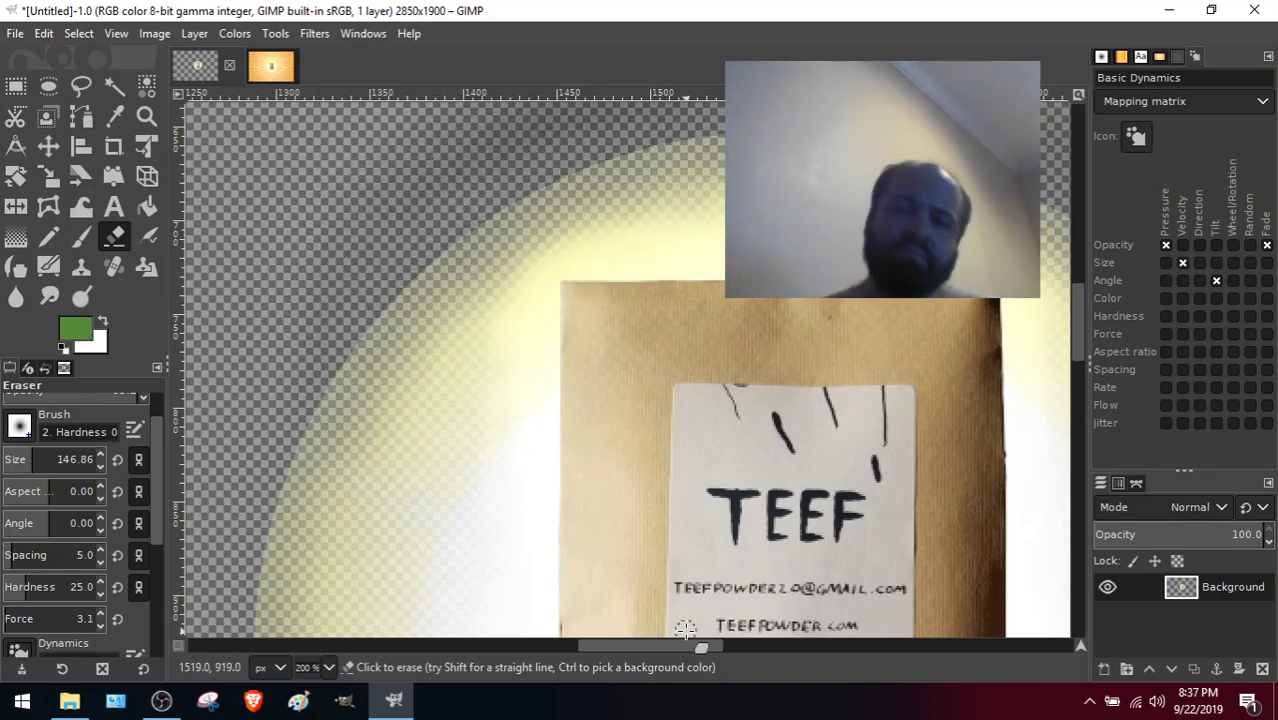
drag(630, 643, 602, 643)
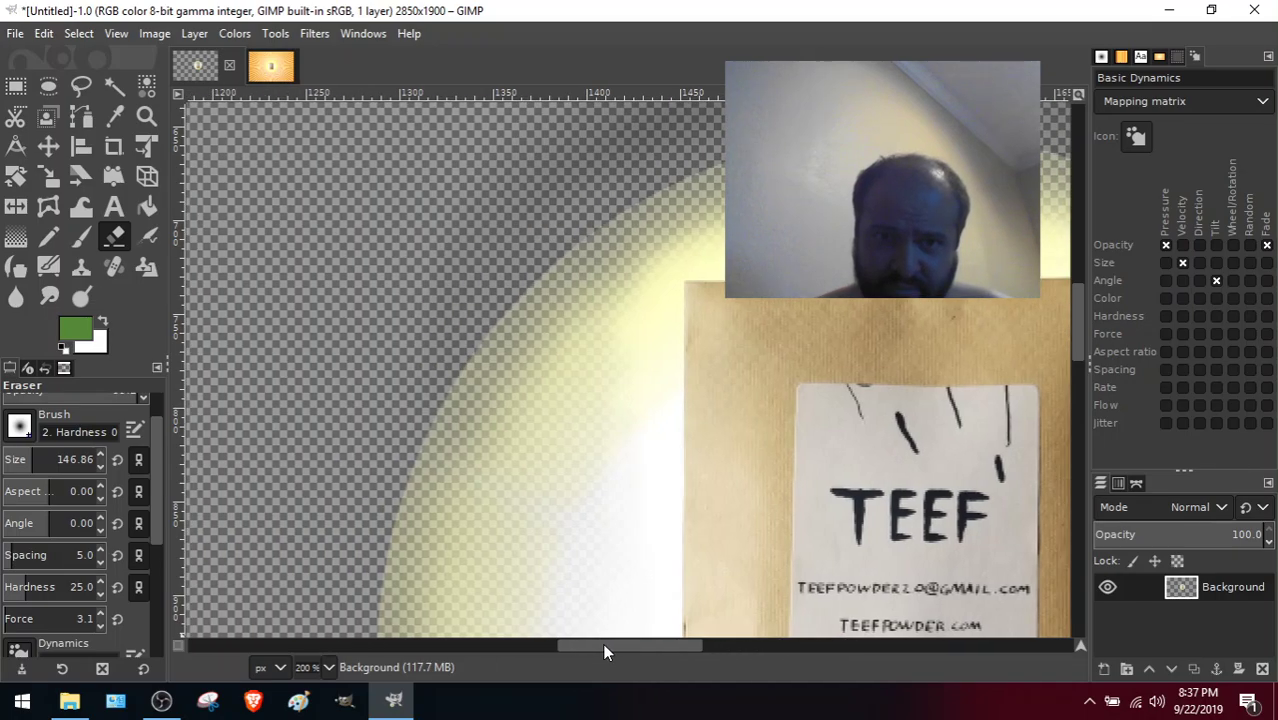
drag(1078, 305, 1078, 326)
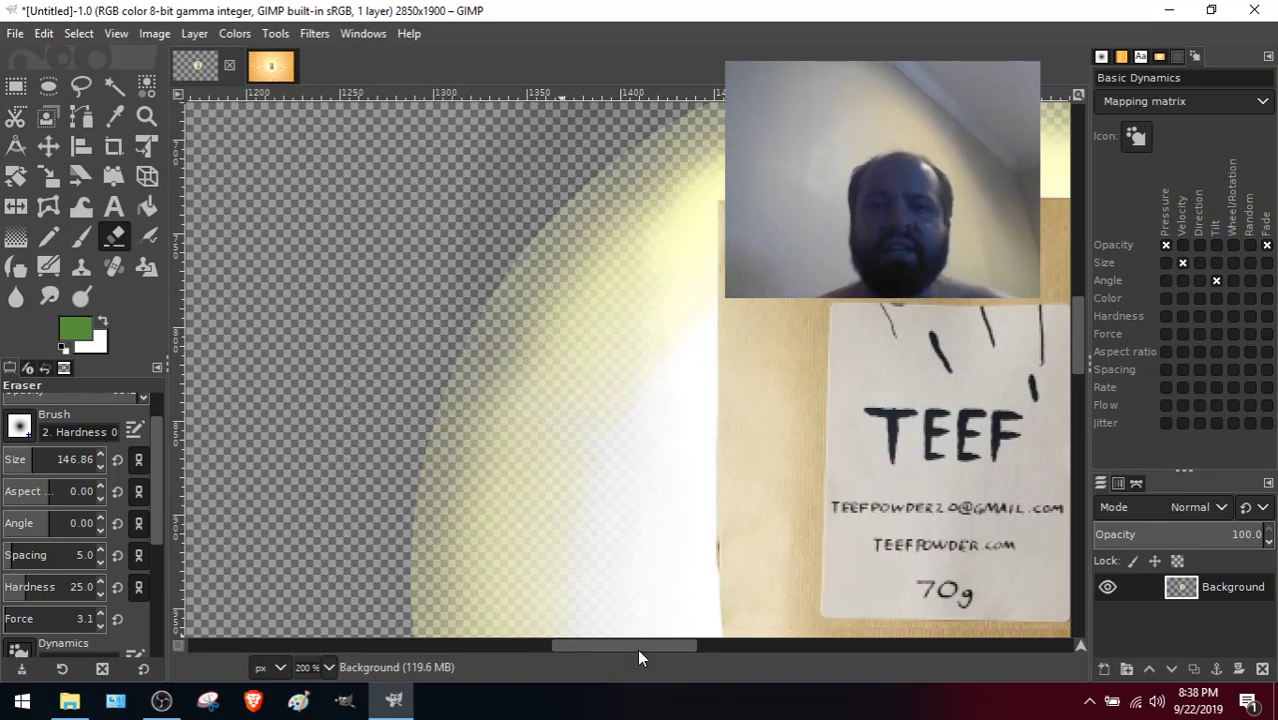
drag(1082, 332, 1082, 362)
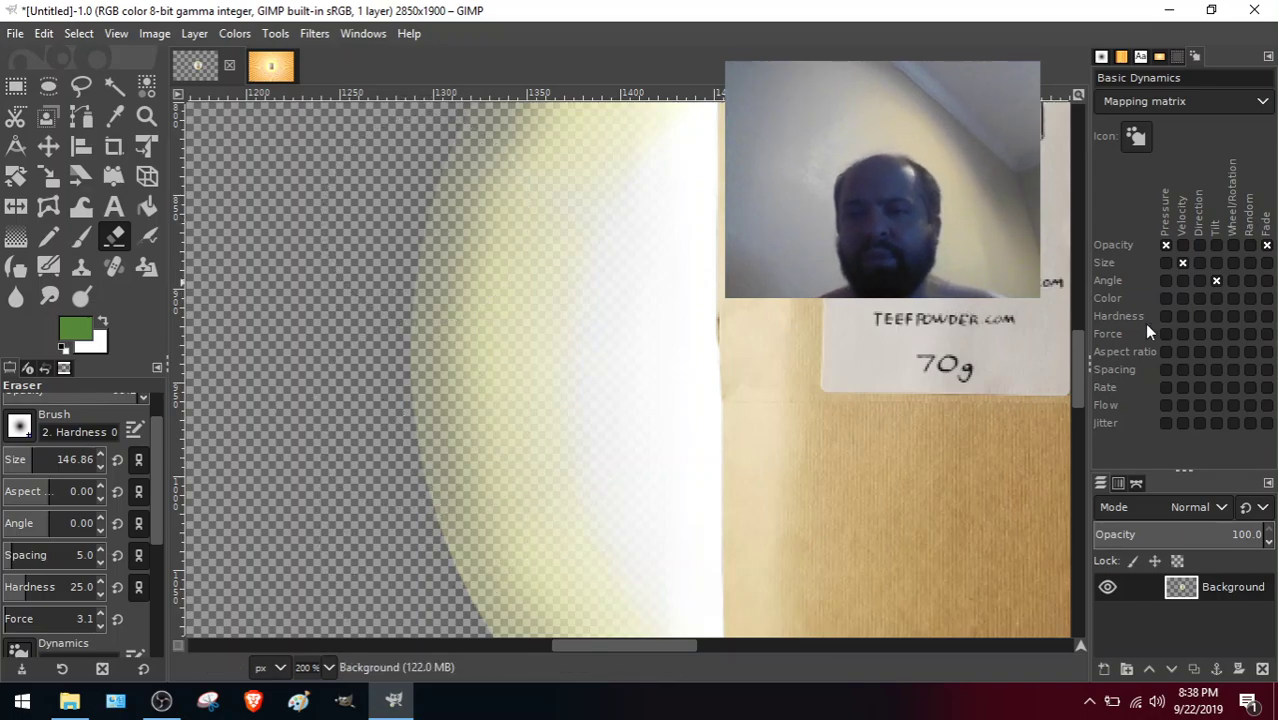
Soften the circle's remaining hard edge along the left side with further soft Eraser strokes.
scroll(1079, 345, down, 5)
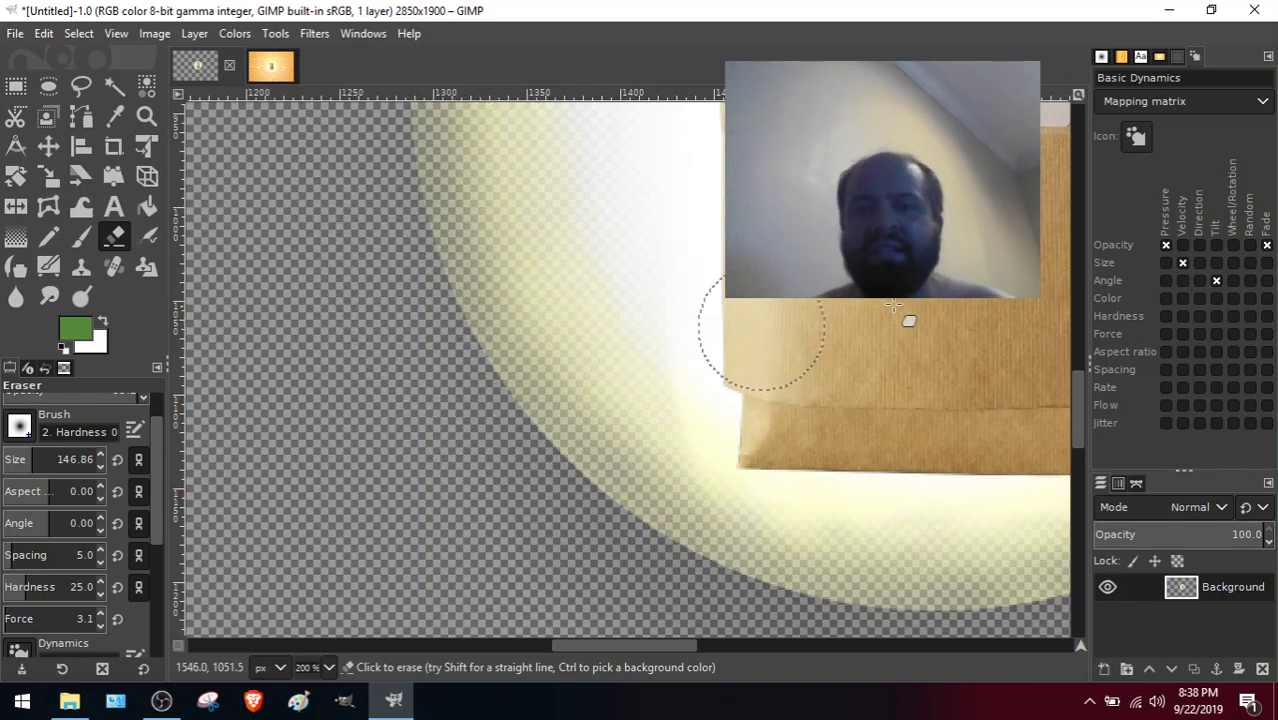
drag(1080, 428, 1078, 372)
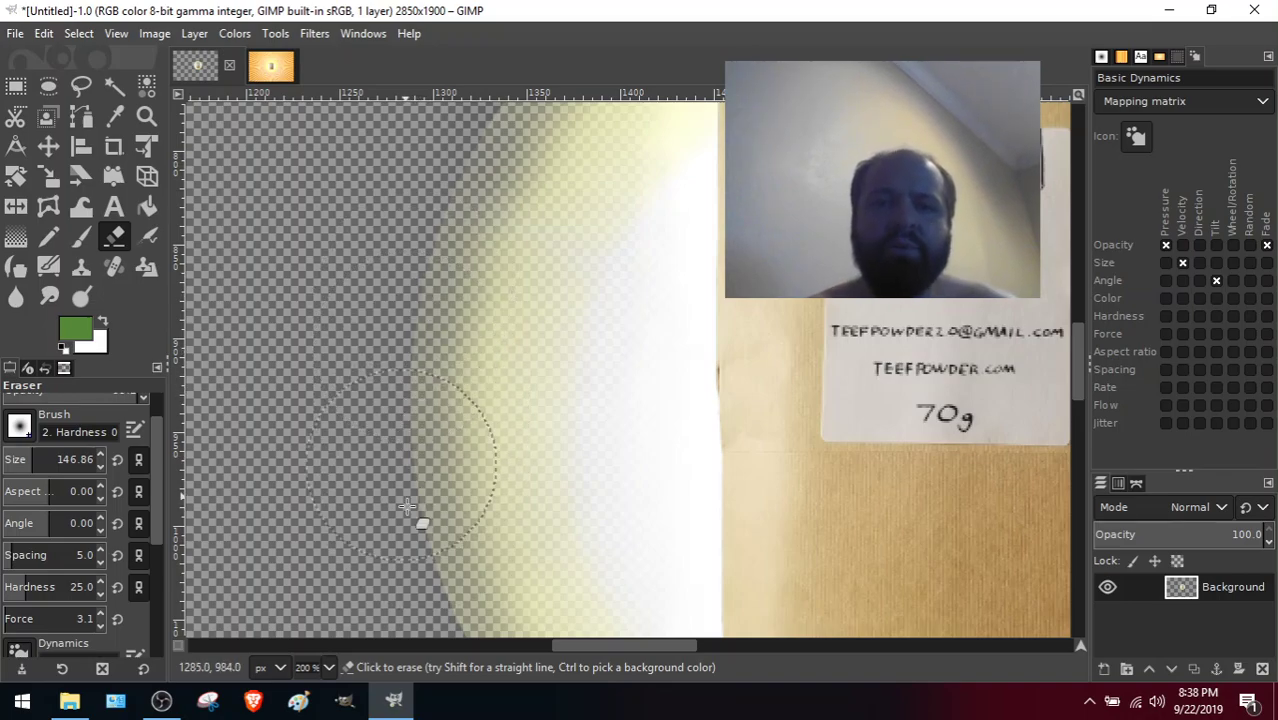
ctrl+scroll(425, 430, down, 1)
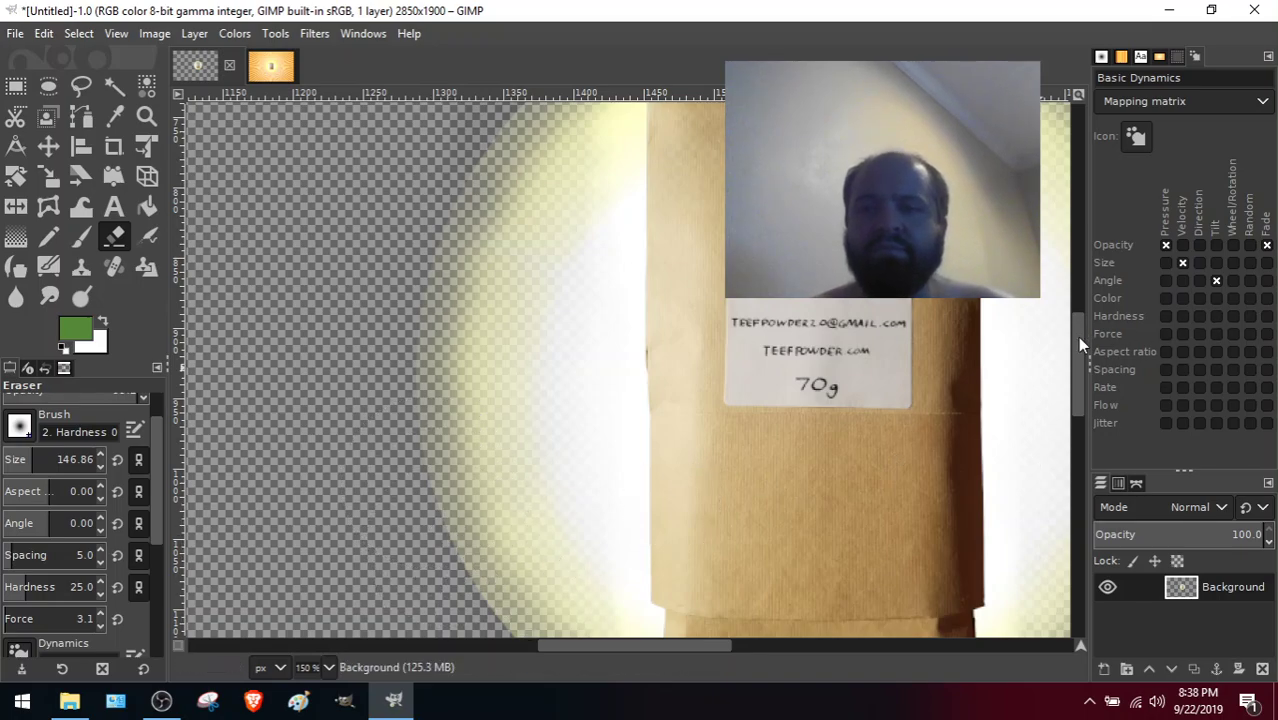
drag(1077, 336, 1085, 367)
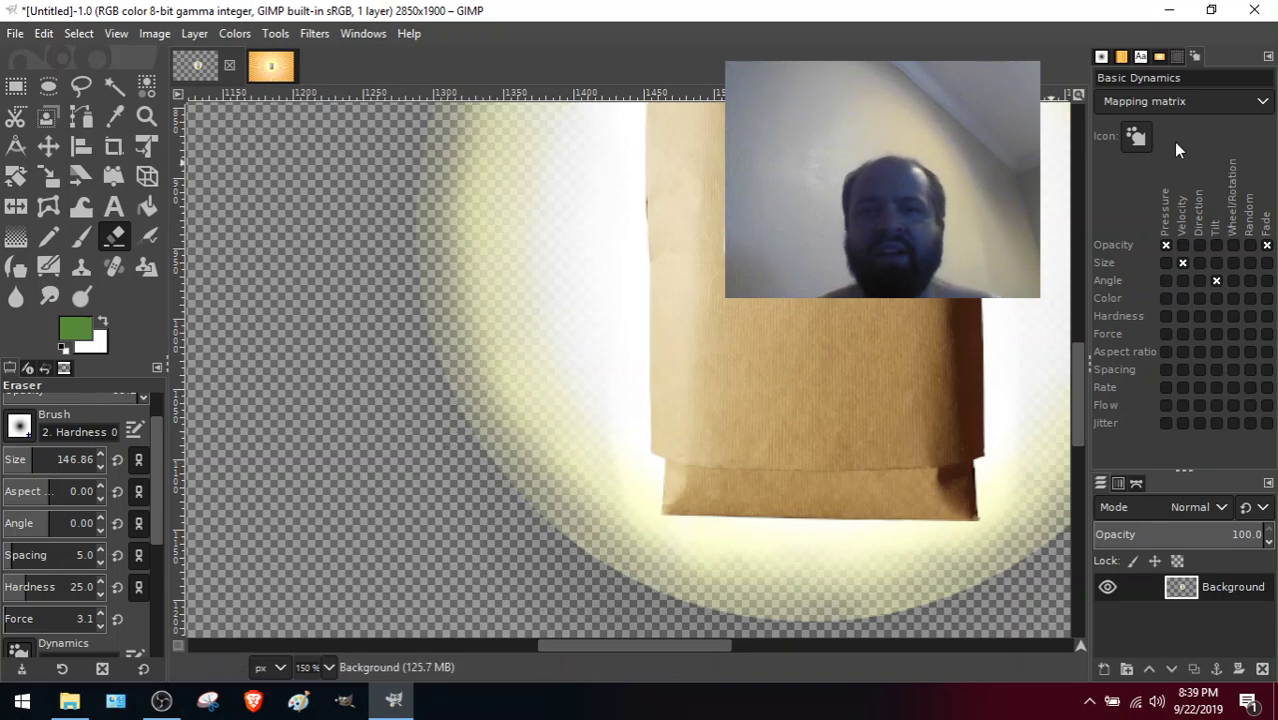
drag(1080, 395, 1081, 333)
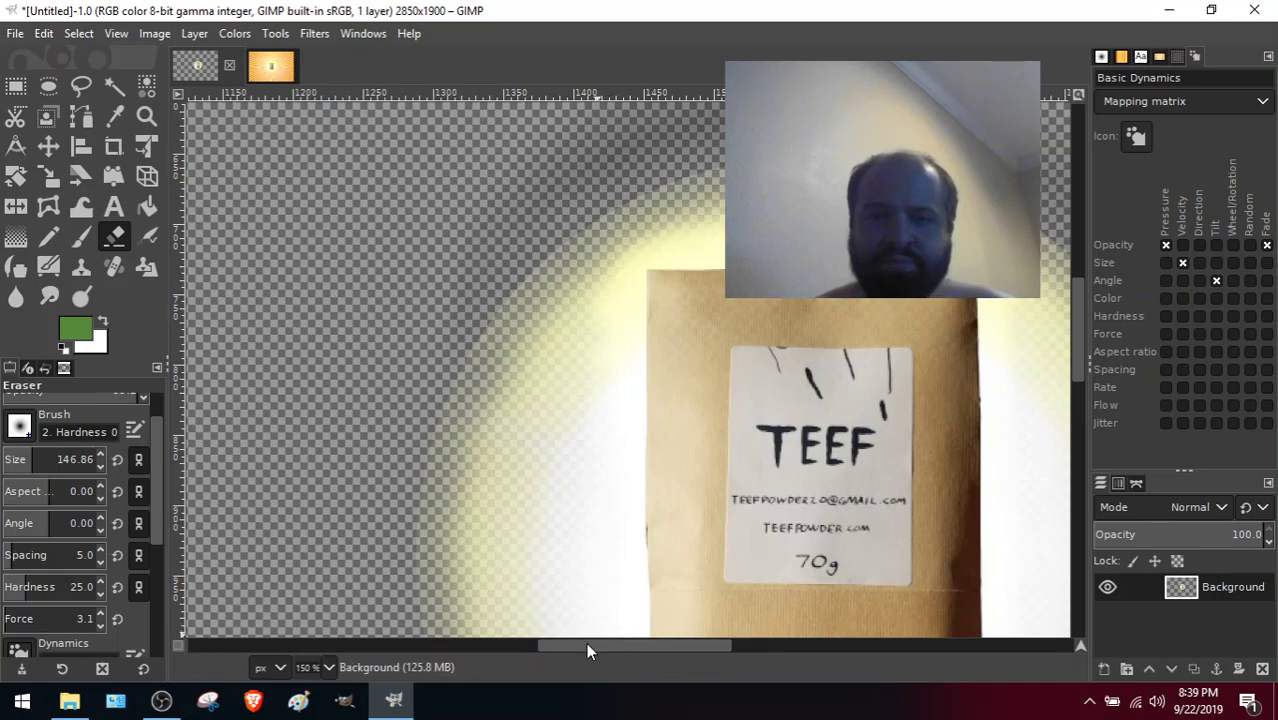
Fade the circle's right rim with the Eraser, working down to the lower-right edge beside the package's base.
drag(587, 645, 657, 657)
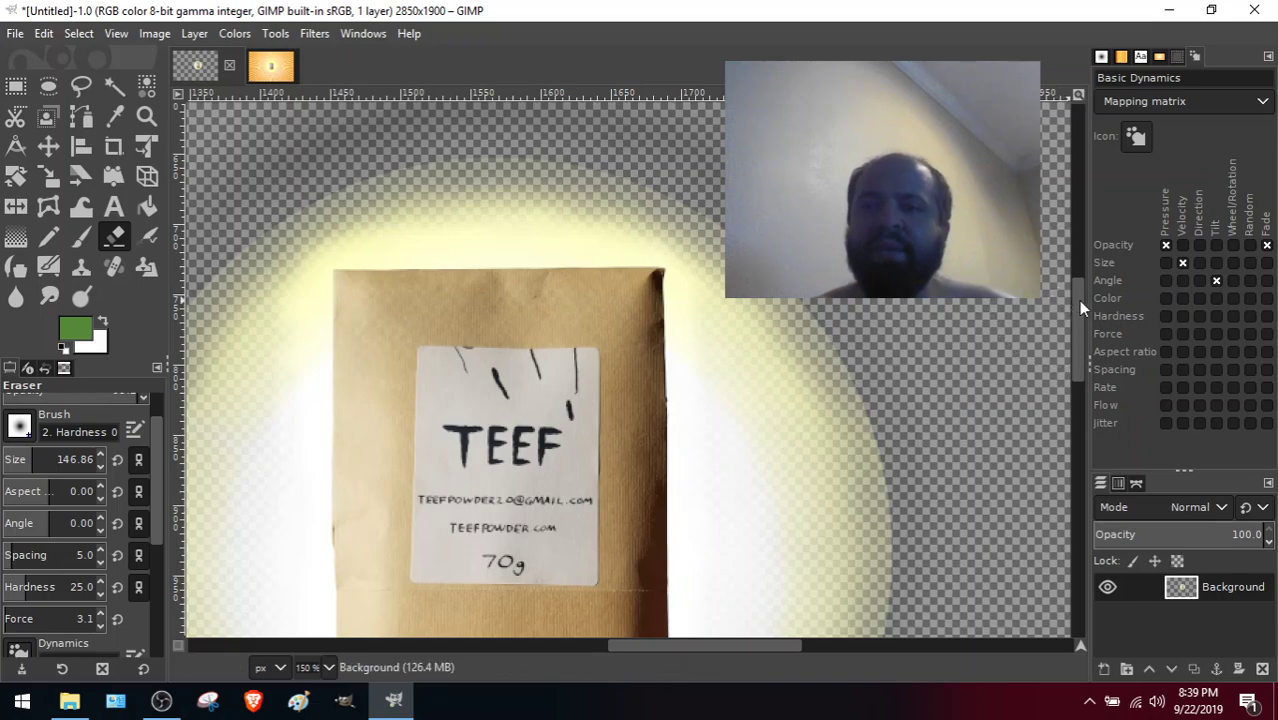
drag(1078, 300, 1081, 321)
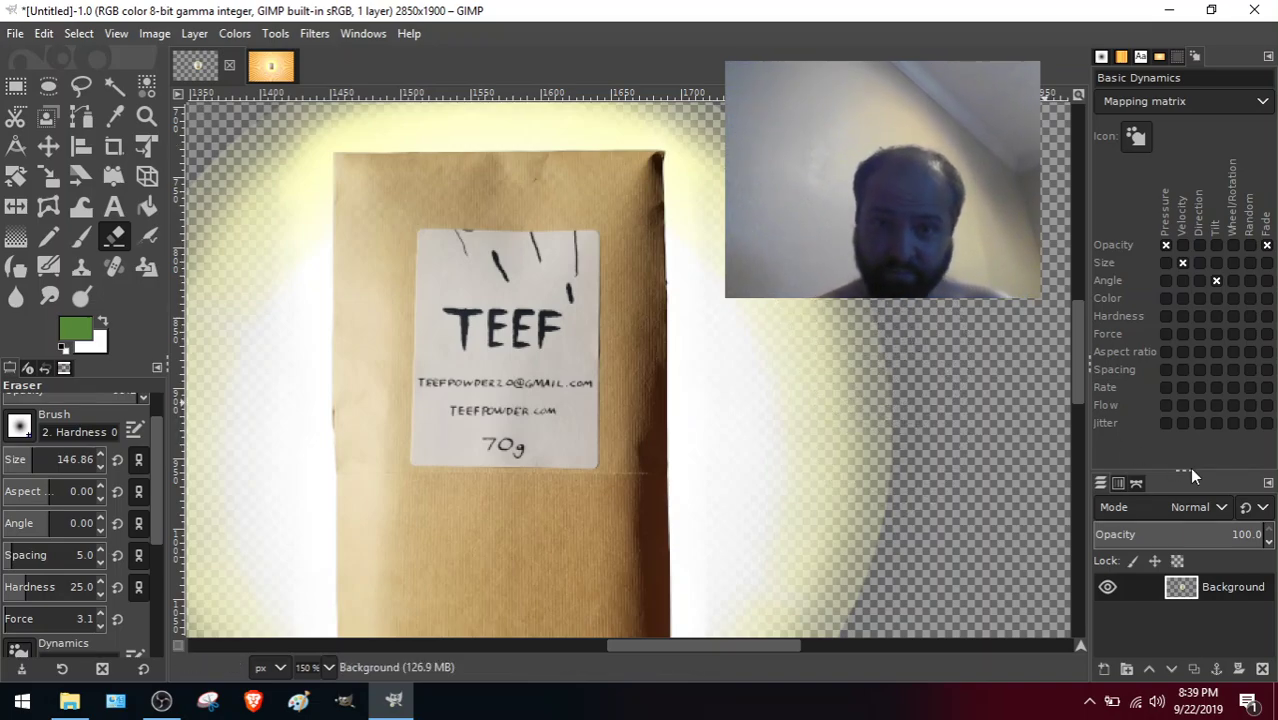
scroll(1080, 357, down, 3)
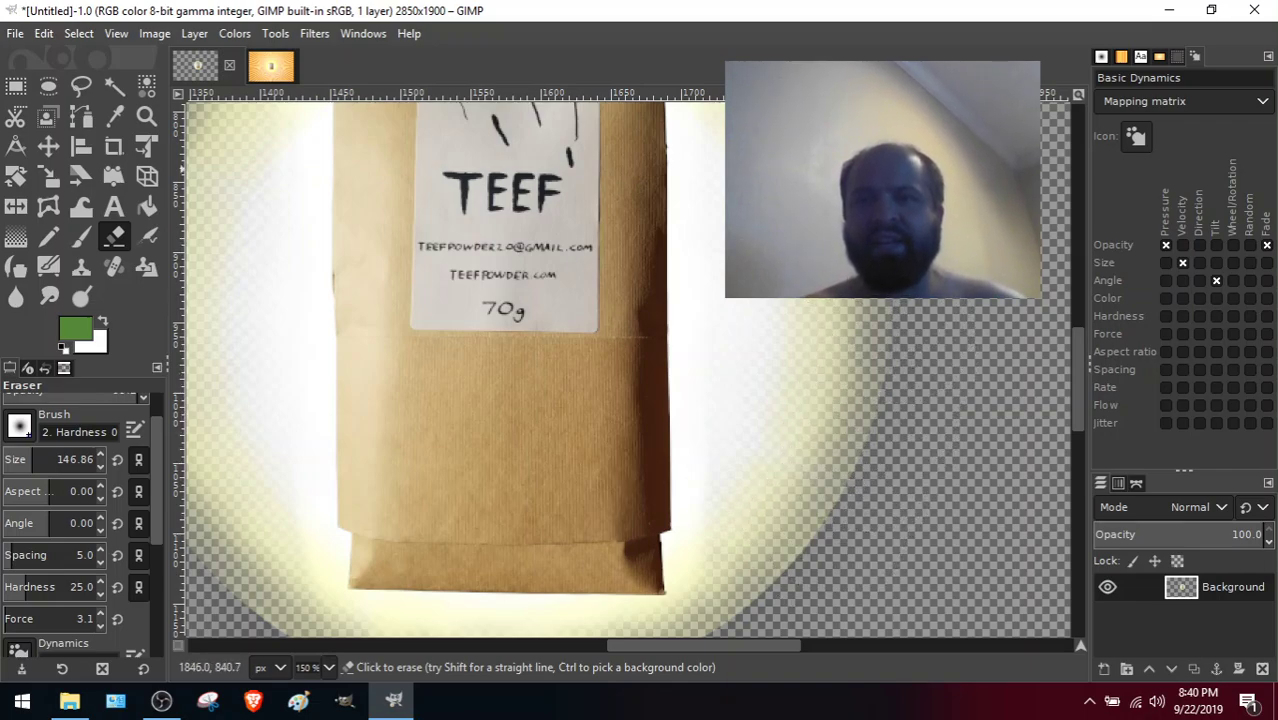
scroll(1063, 372, down, 3)
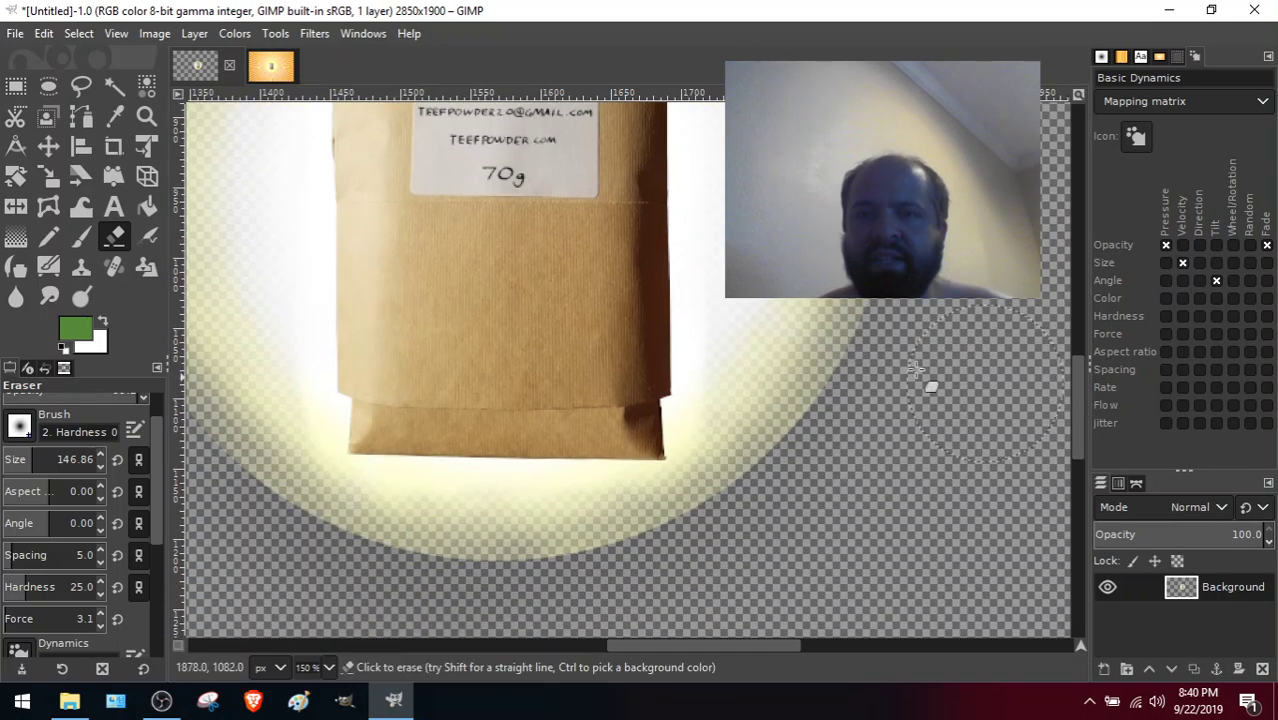
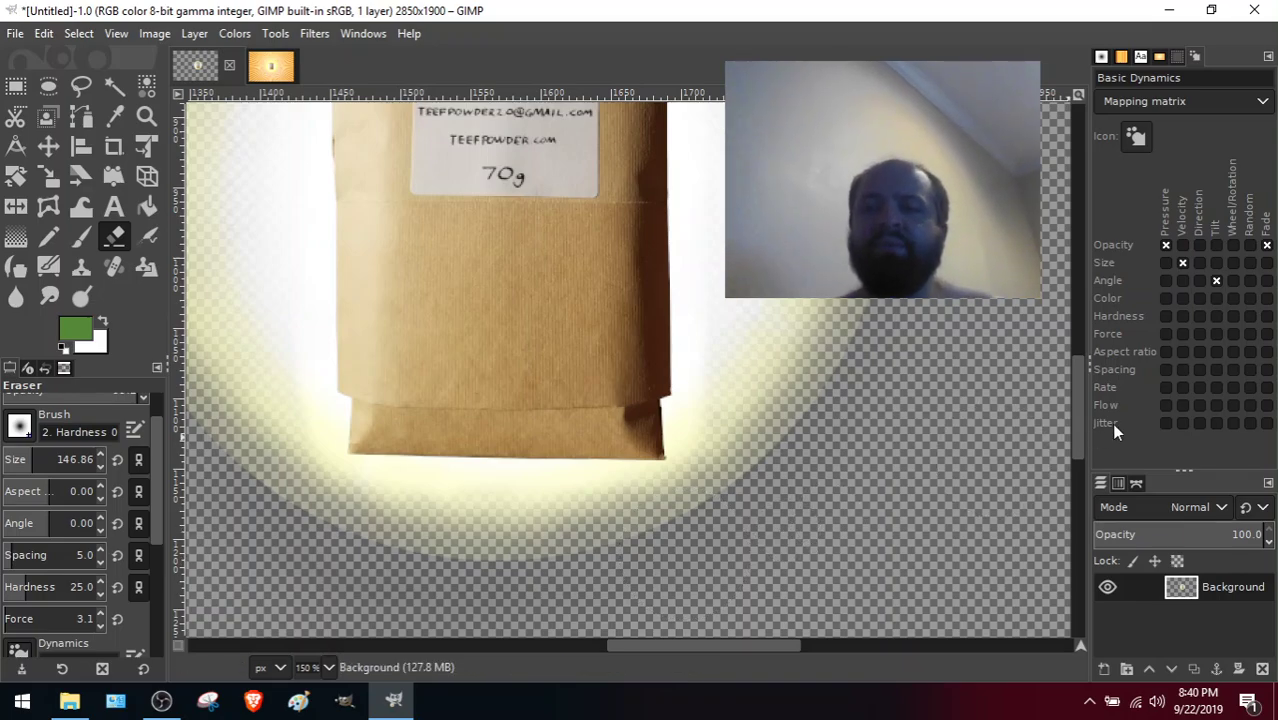
Soften the circle's bottom and lower-left rim beneath the package with the Eraser.
mouse_move(1074, 408)
mouse_down()
mouse_move(1044, 314)
mouse_move(1066, 383)
mouse_move(1061, 432)
mouse_move(1054, 415)
mouse_up()
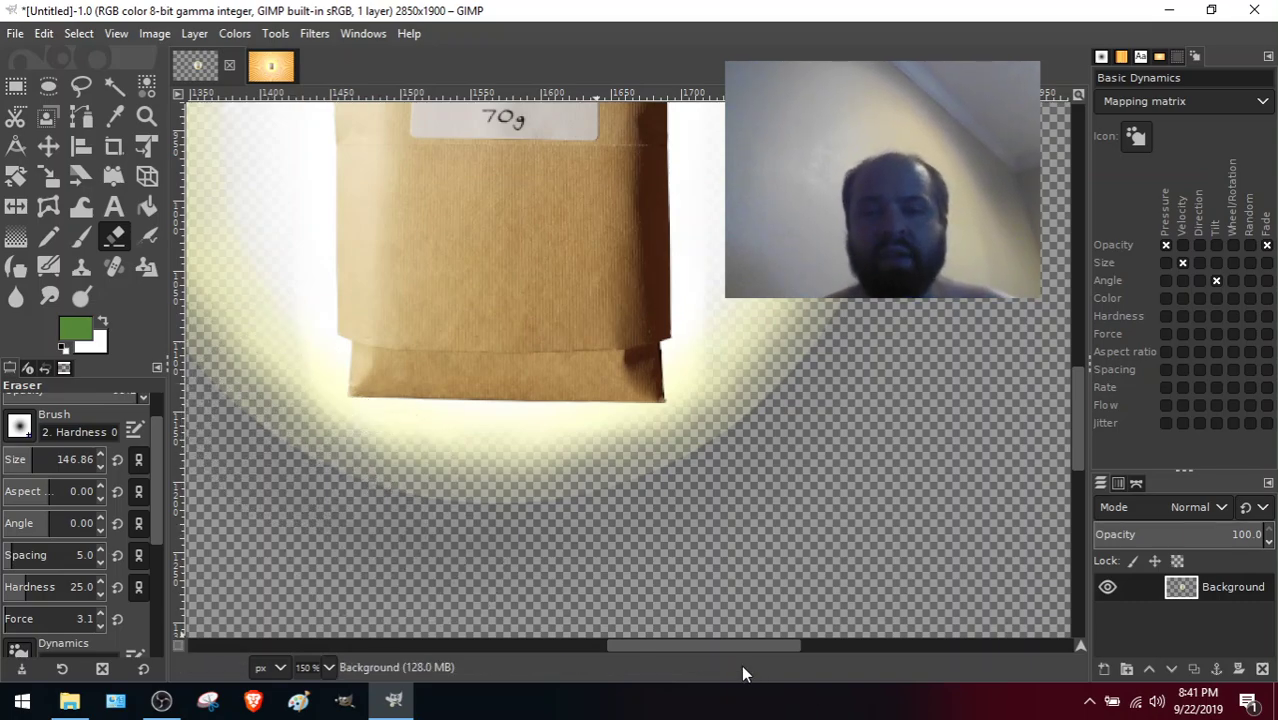
drag(698, 650, 621, 645)
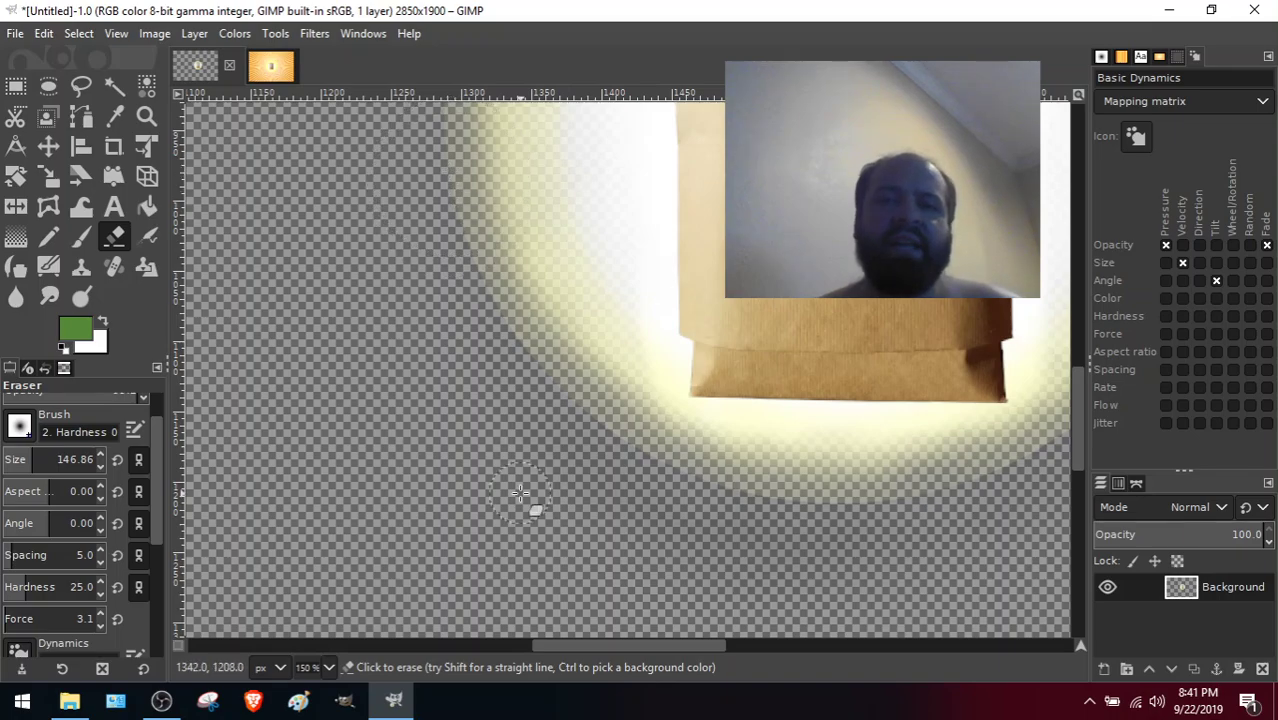
drag(1075, 430, 1081, 397)
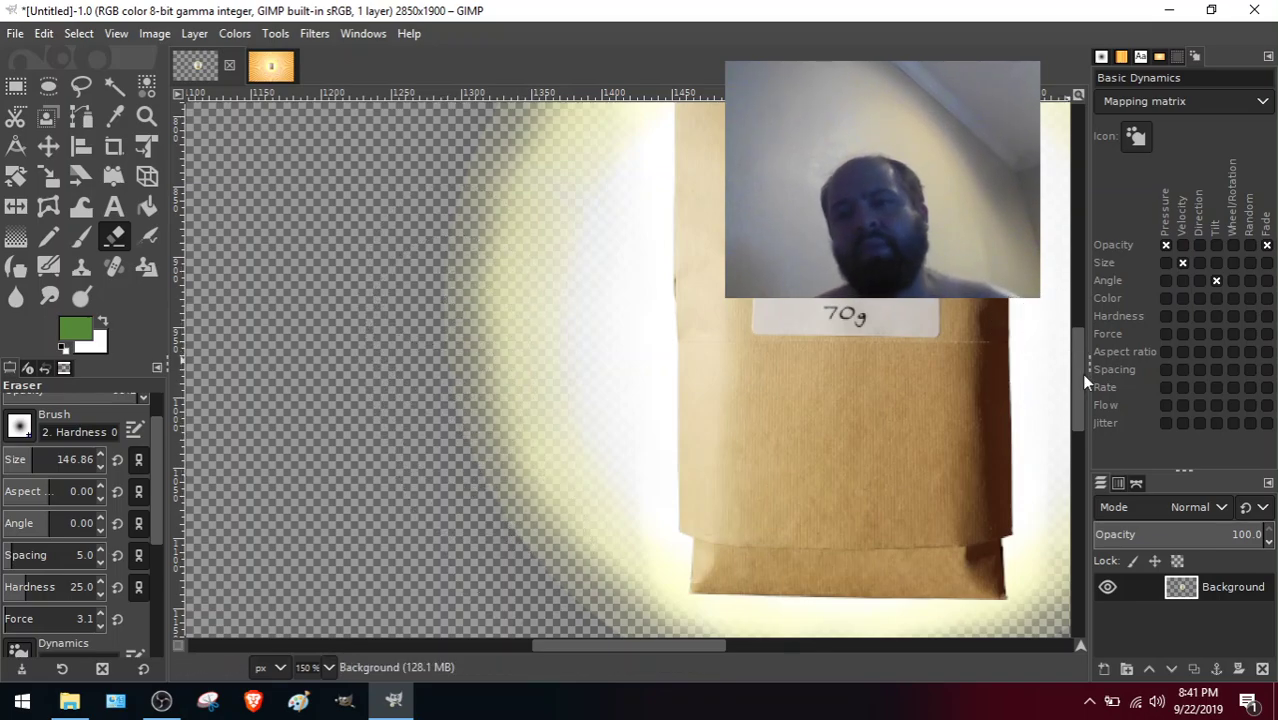
Thin the glow further along the circle's top and upper-right rim above the package with the Eraser.
drag(1078, 371, 1071, 338)
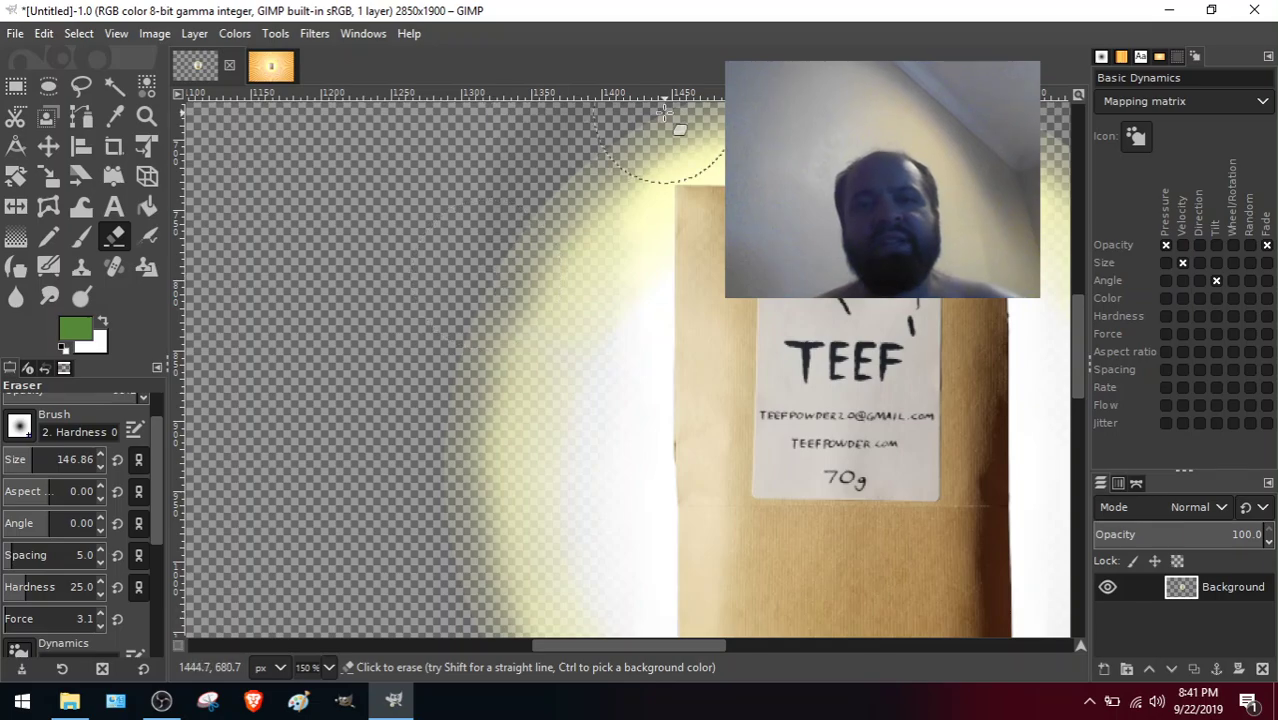
drag(633, 648, 683, 649)
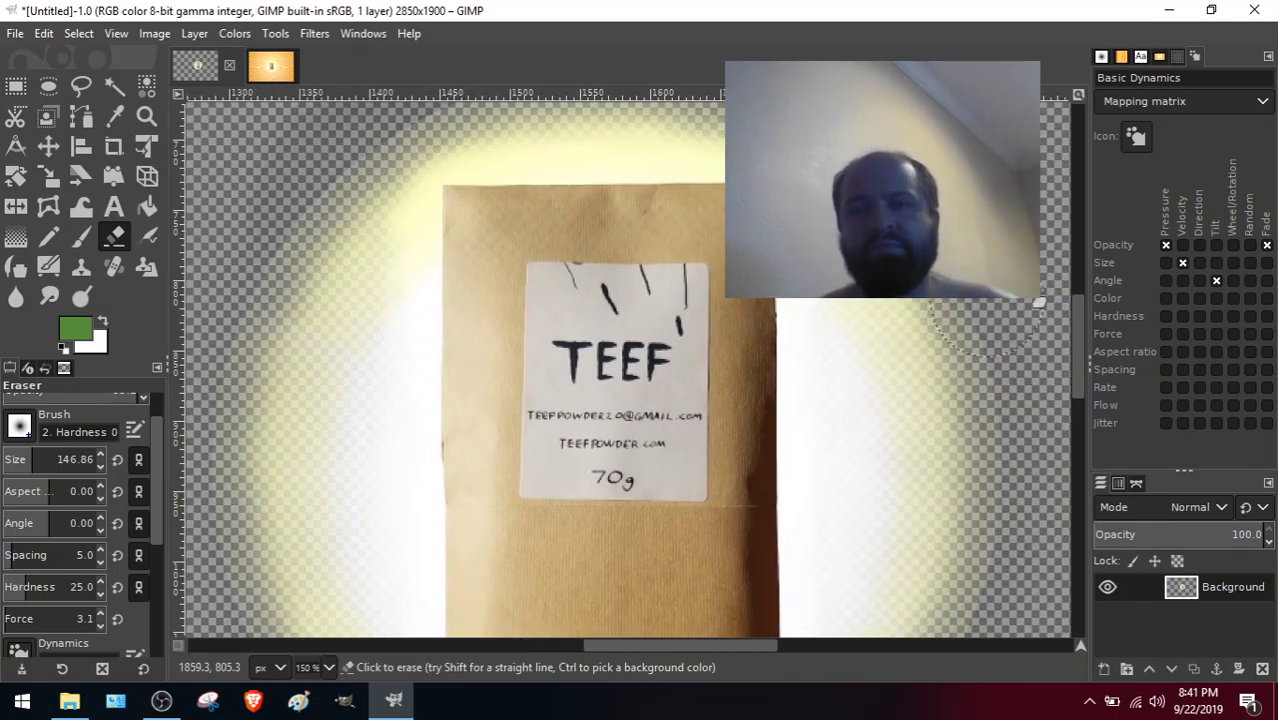
scroll(1080, 350, up, 1)
scroll(1079, 352, up, 3)
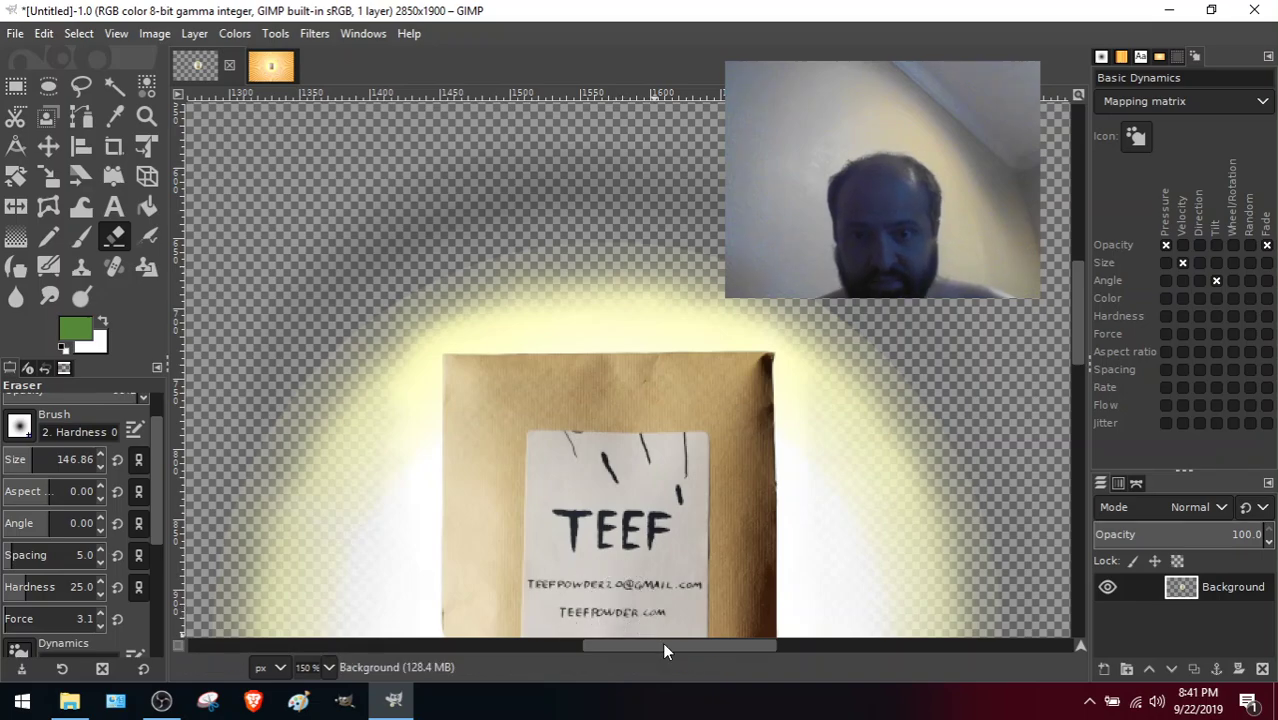
drag(662, 644, 706, 644)
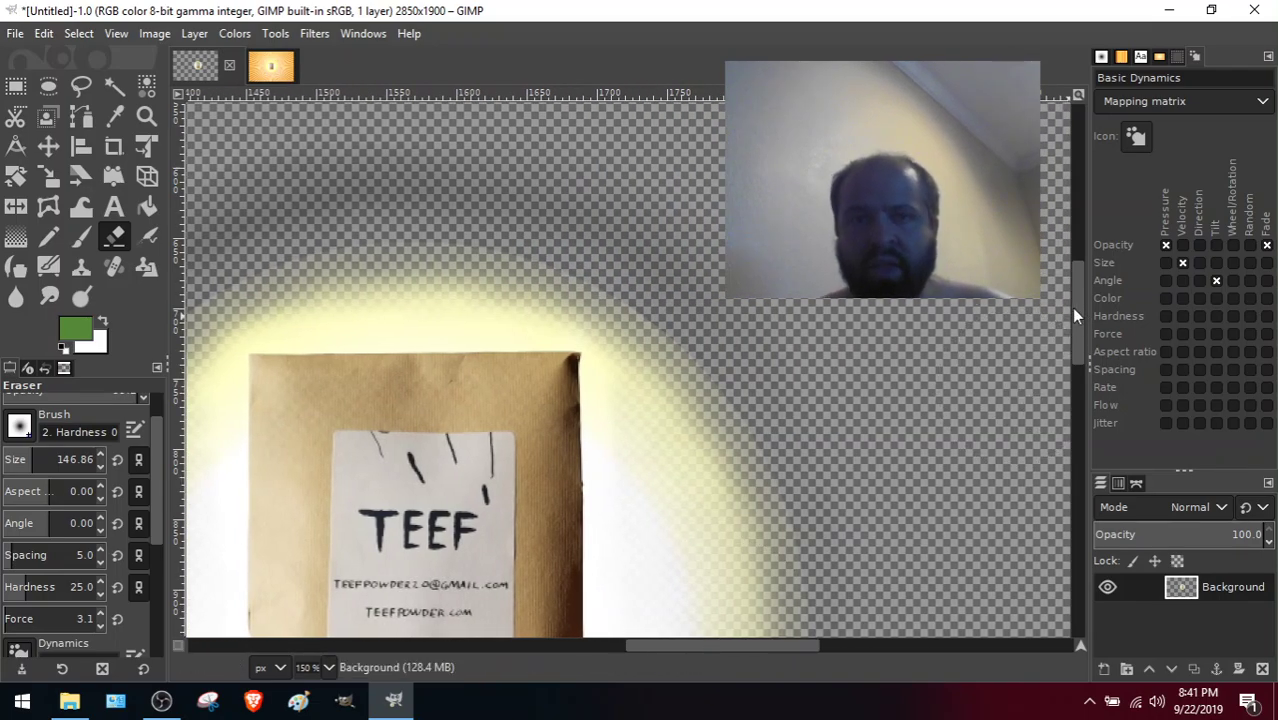
Save the image as teefhalo.xcf in the memes folder inside the Desktop's TEEF folder.
click(14, 34)
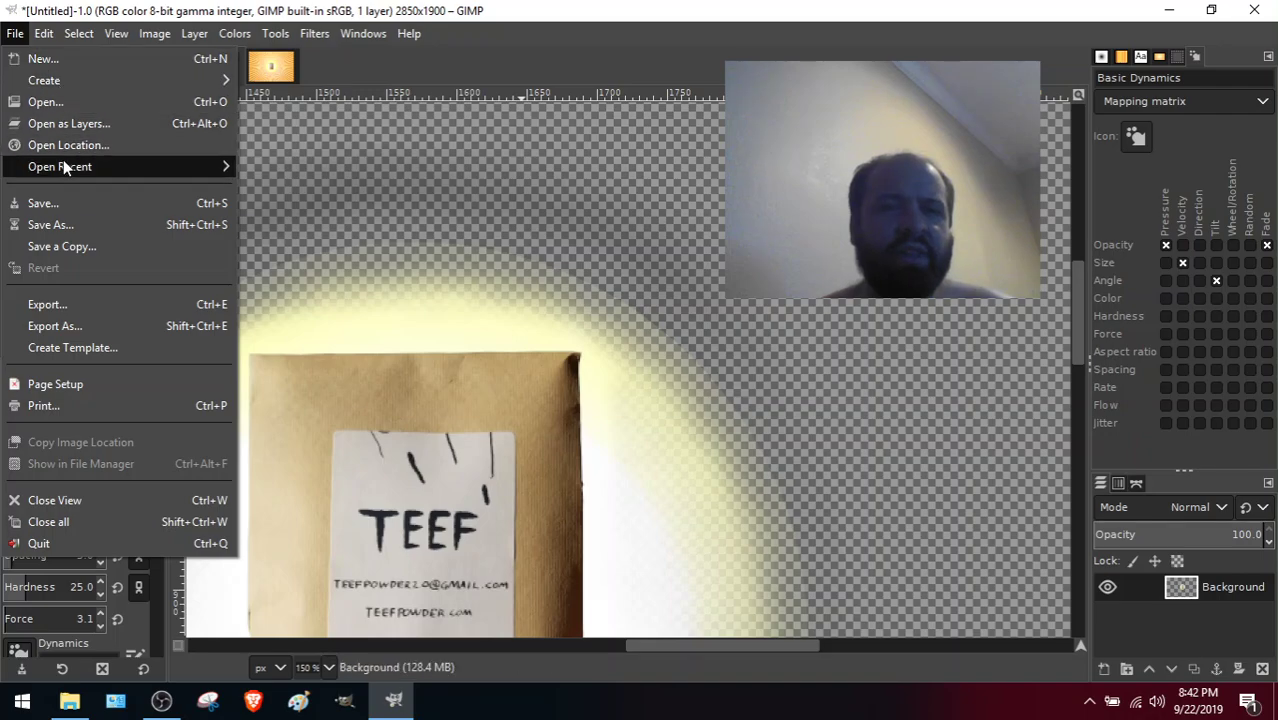
click(64, 222)
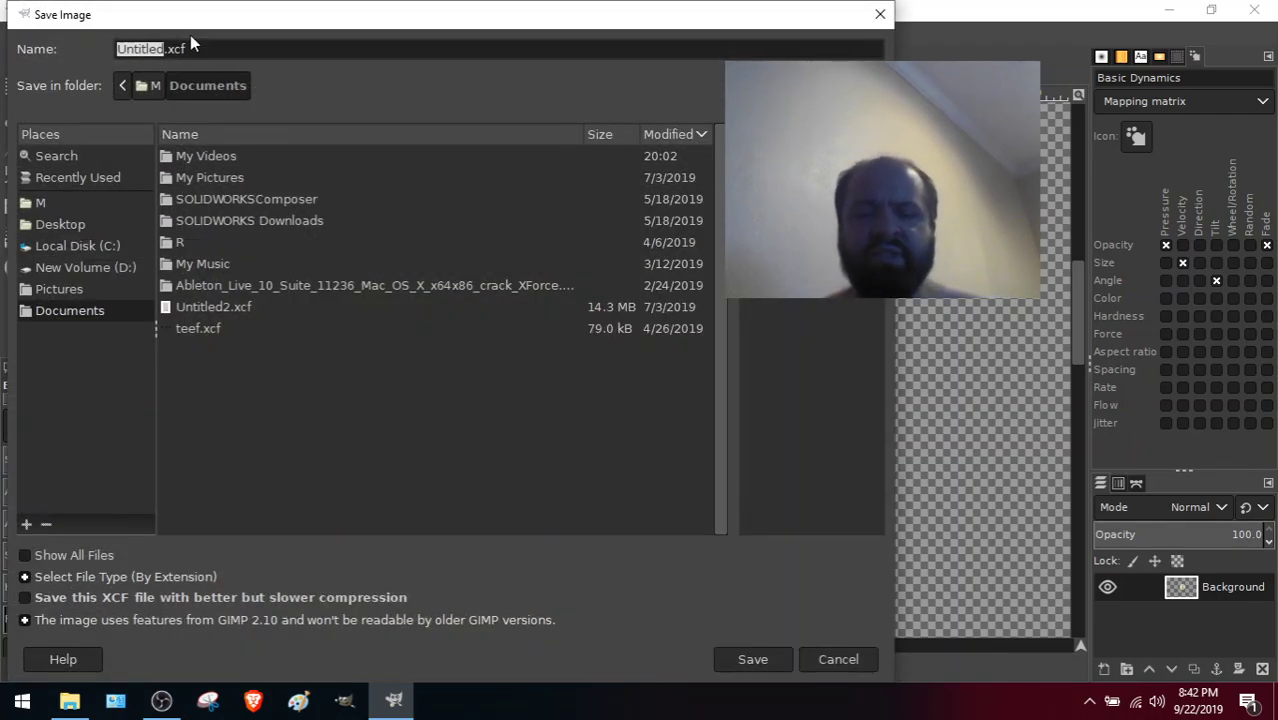
text(teefhalo)
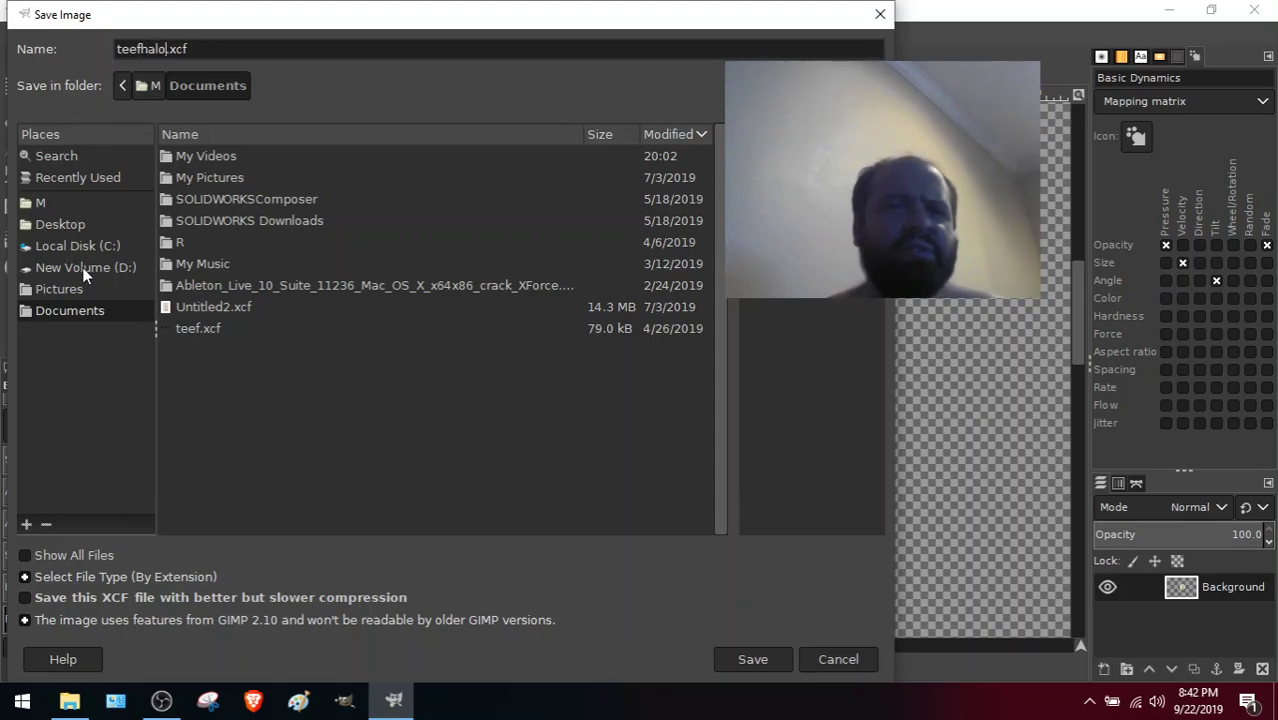
click(47, 225)
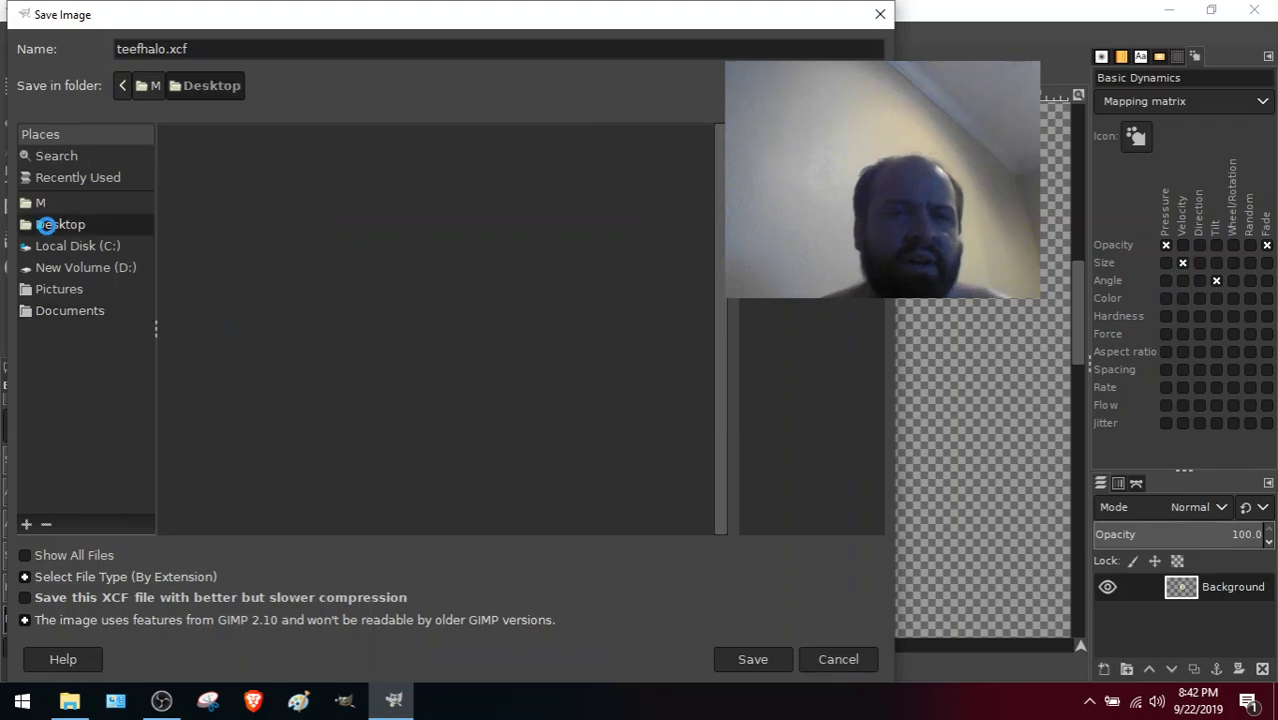
double_click(200, 157)
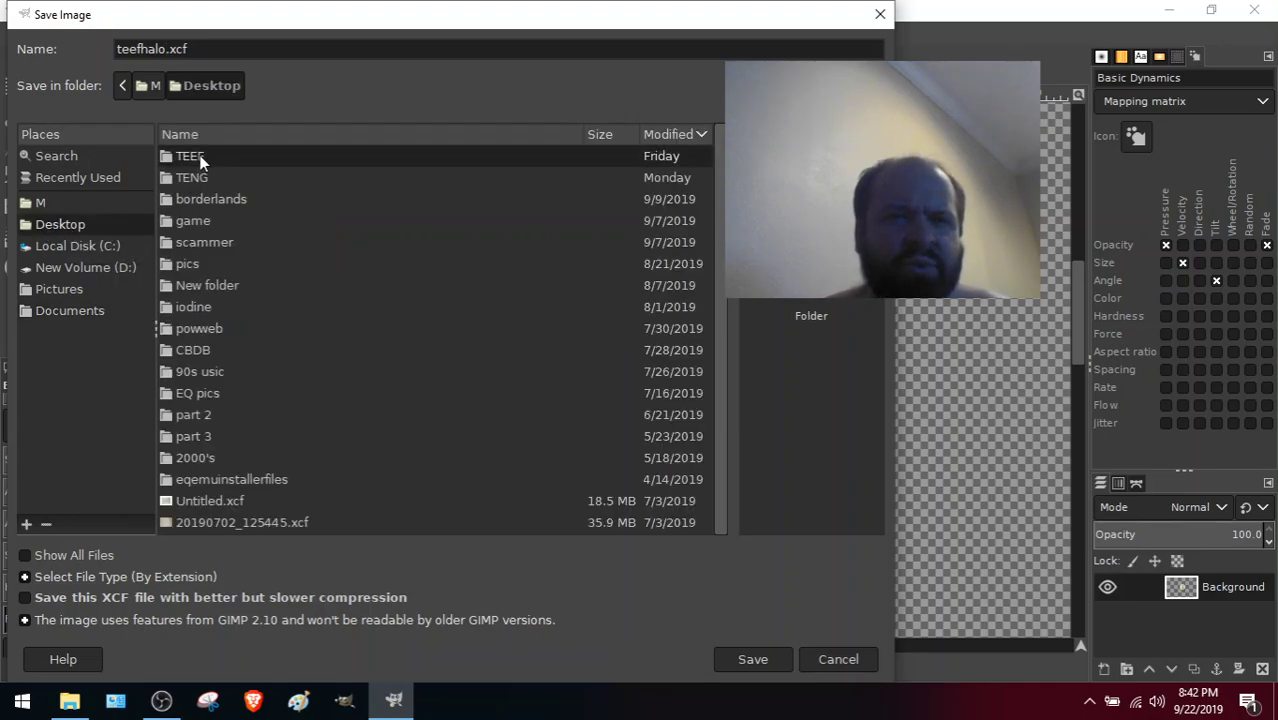
double_click(201, 158)
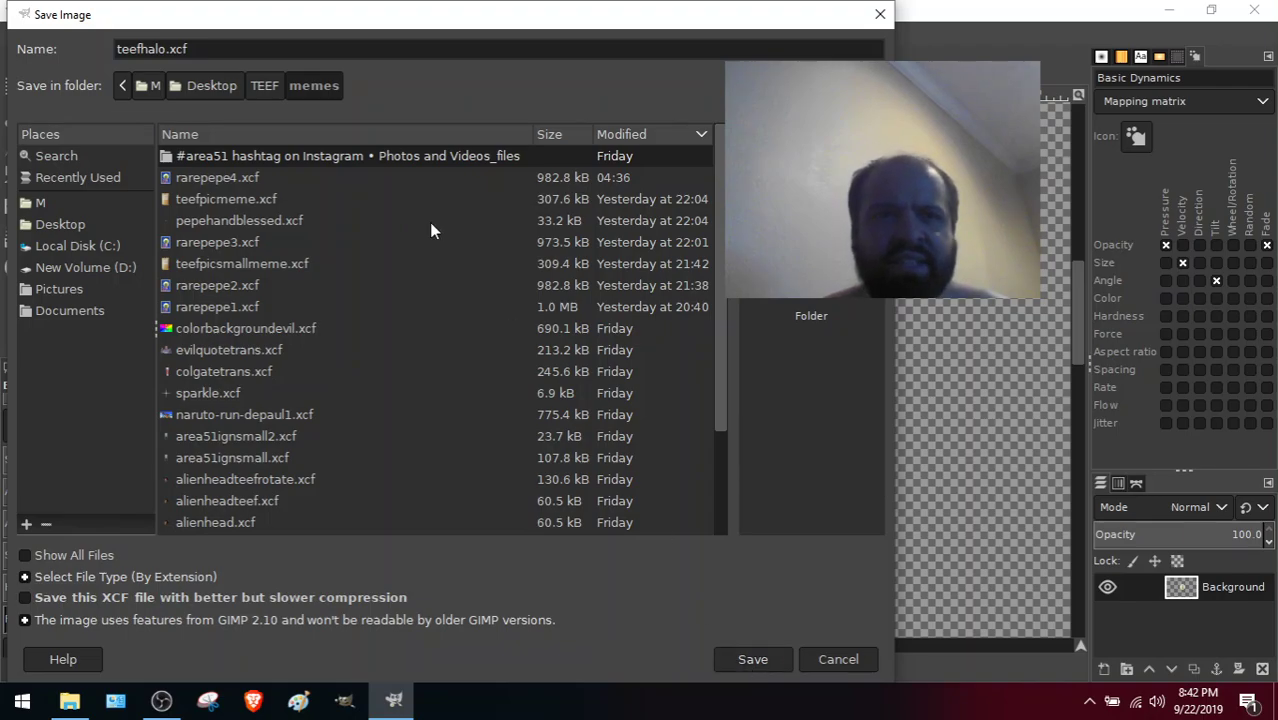
click(765, 659)
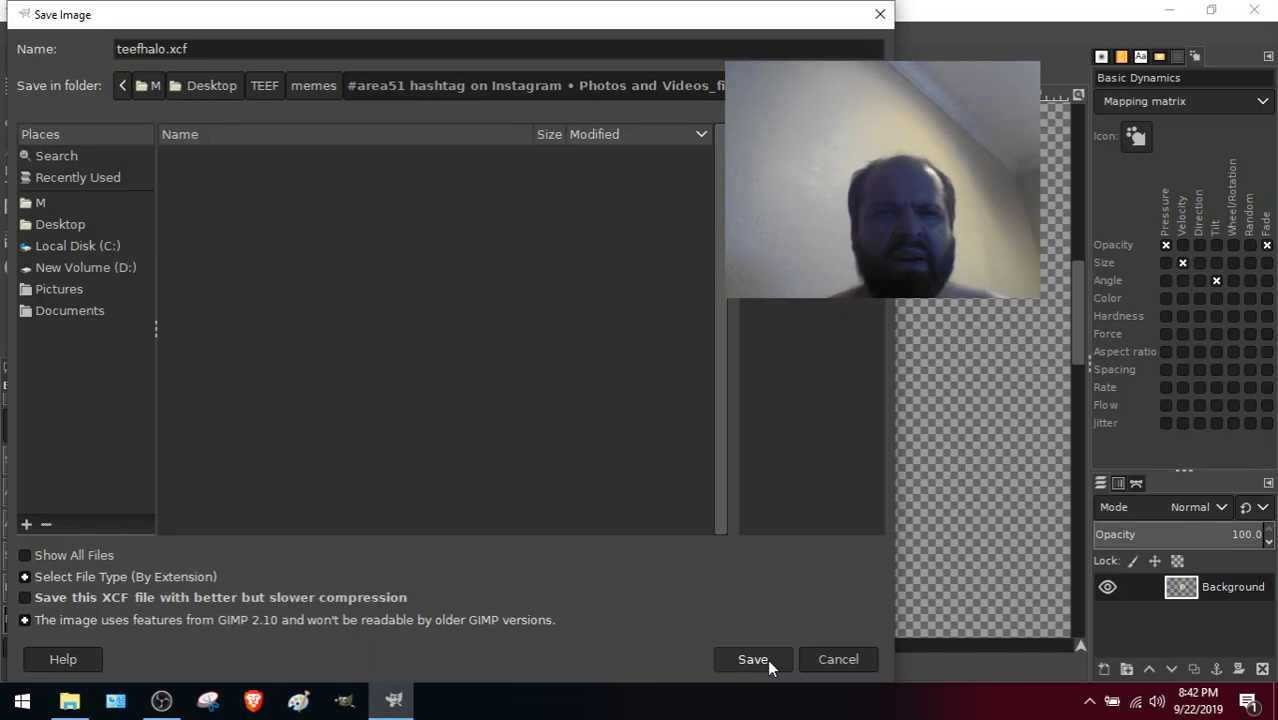
Save the image as teefhalo.xcf in the memes folder.
click(314, 87)
click(437, 395)
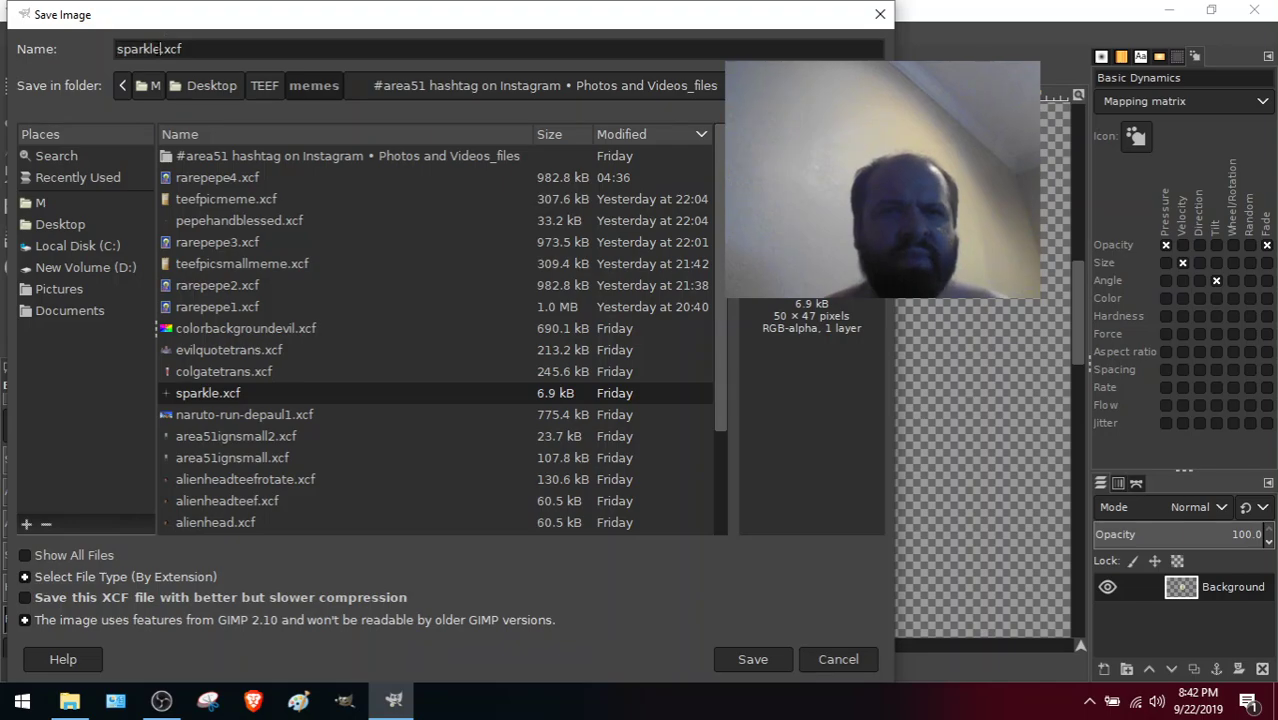
text(teefh)
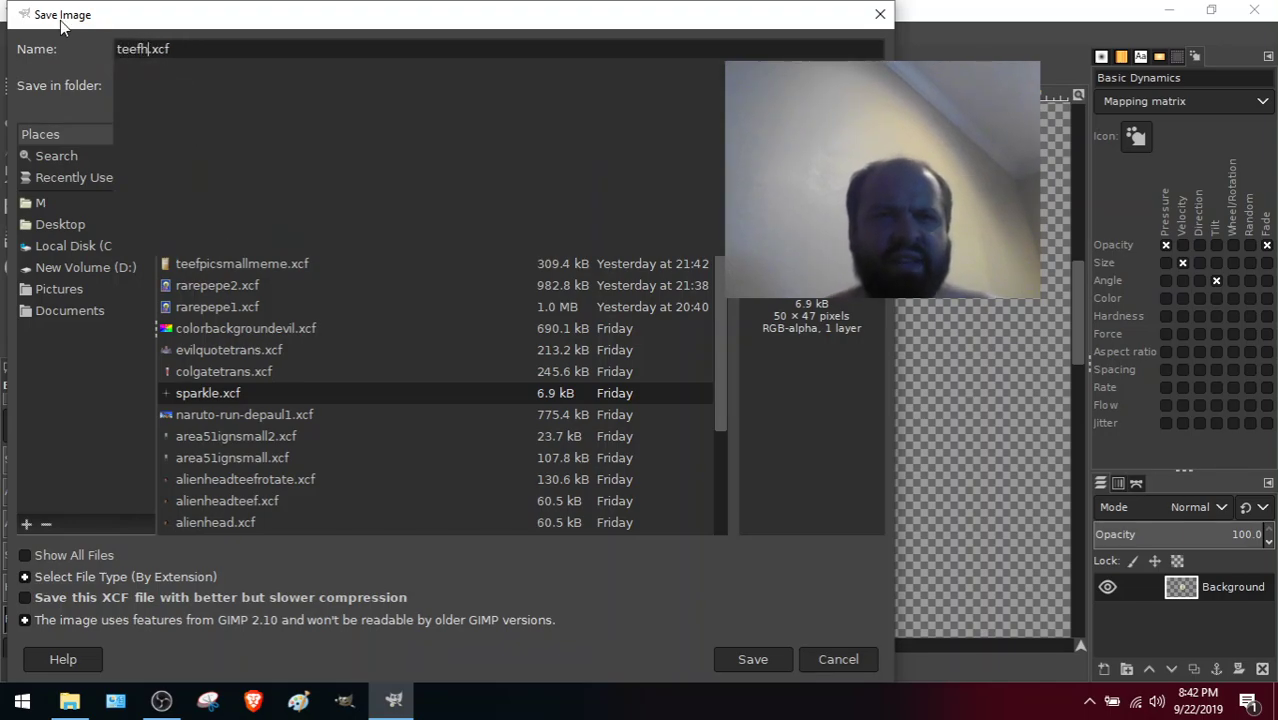
text(alo)
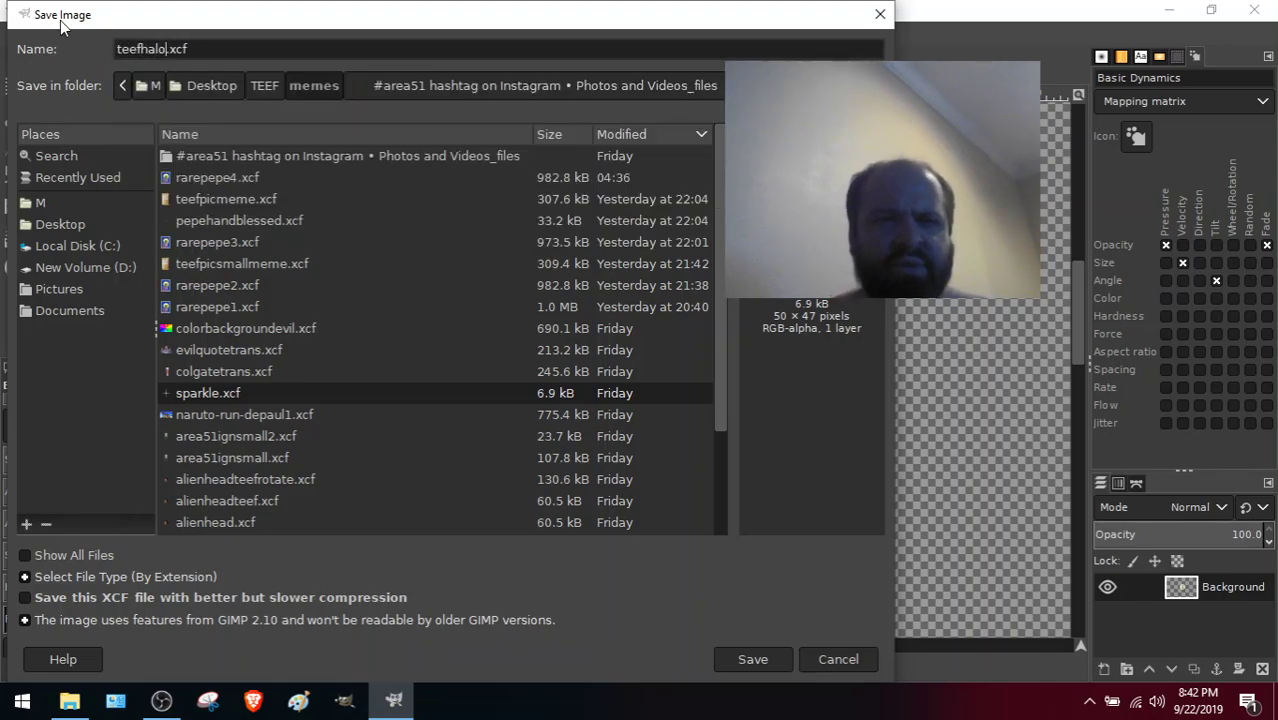
click(760, 663)
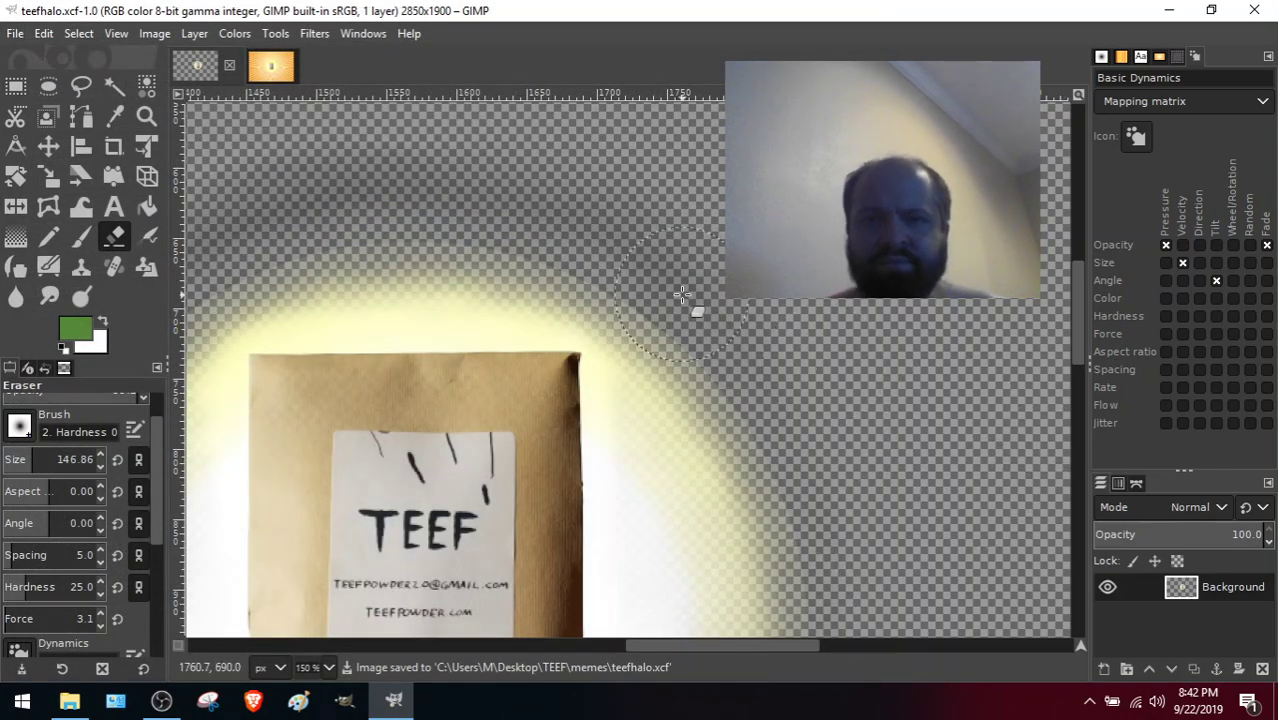
Erase the halo's outer fringe from the bag's upper right corner down the right side and underneath the bag.
mouse_move(608, 291)
mouse_down()
mouse_move(538, 259)
mouse_move(671, 341)
mouse_move(529, 224)
mouse_move(380, 226)
mouse_move(573, 272)
mouse_up()
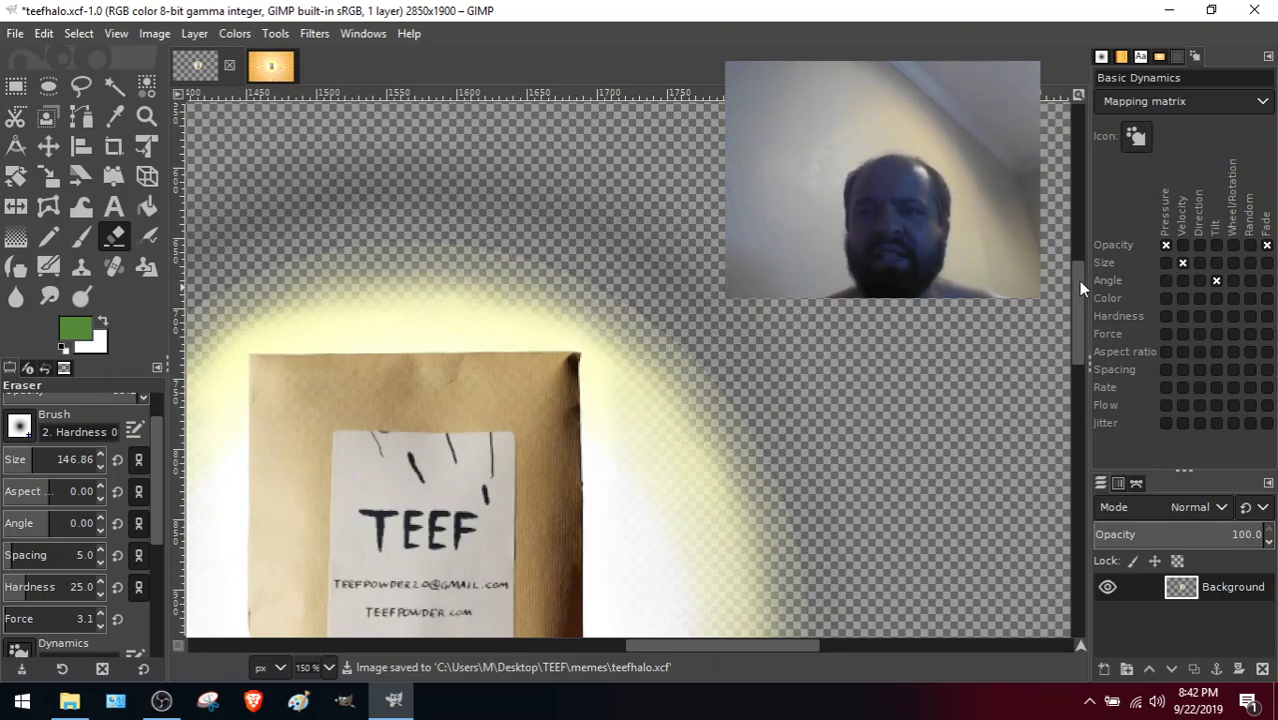
scroll(1078, 281, down, 2)
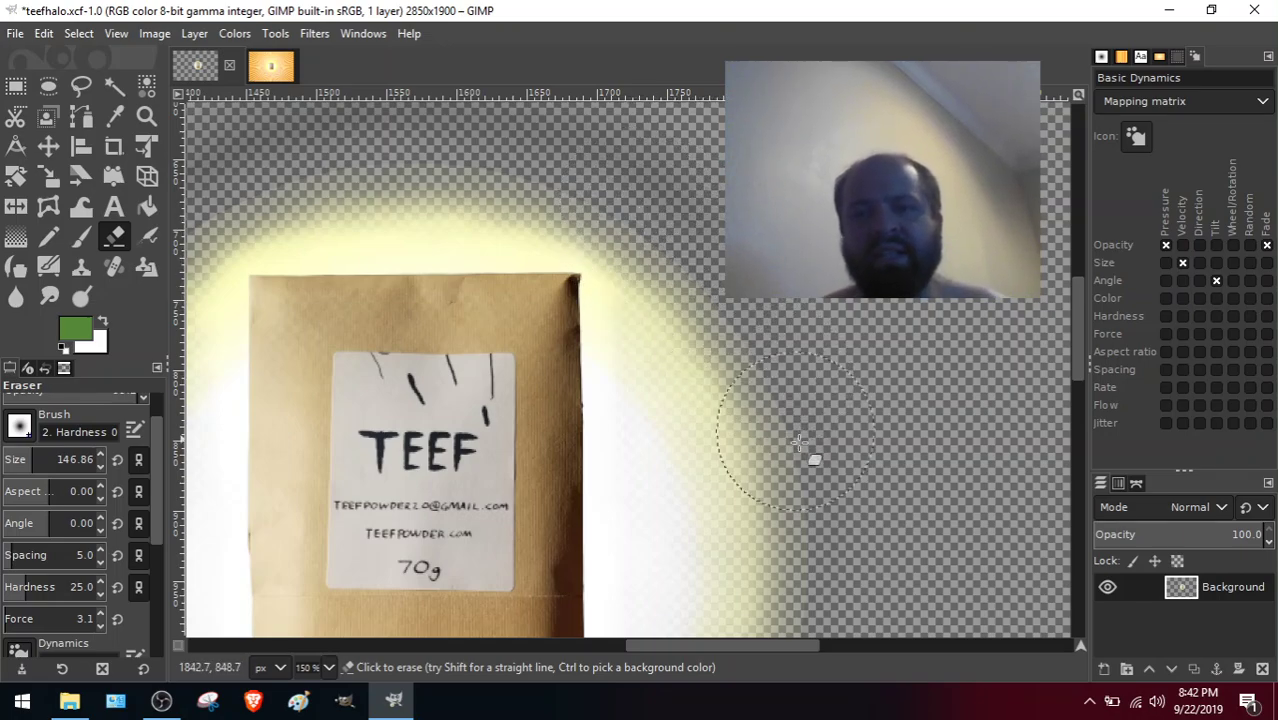
drag(1081, 287, 1085, 328)
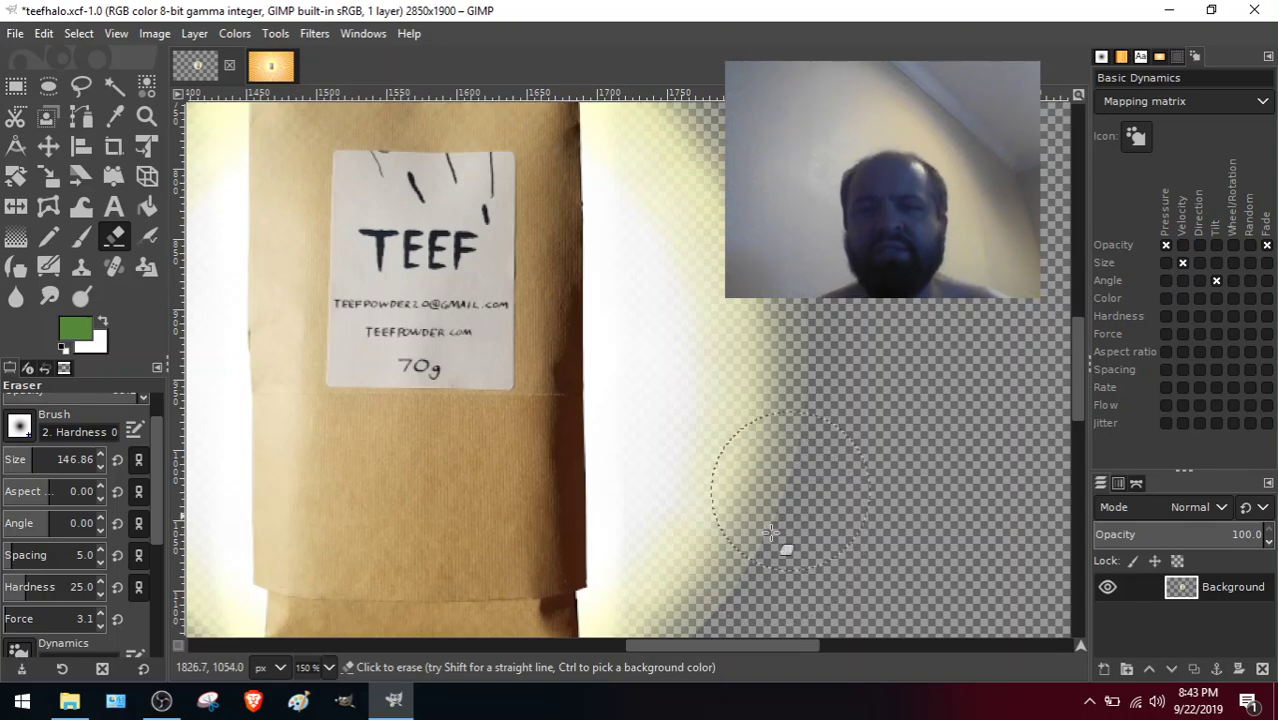
scroll(1074, 357, down, 5)
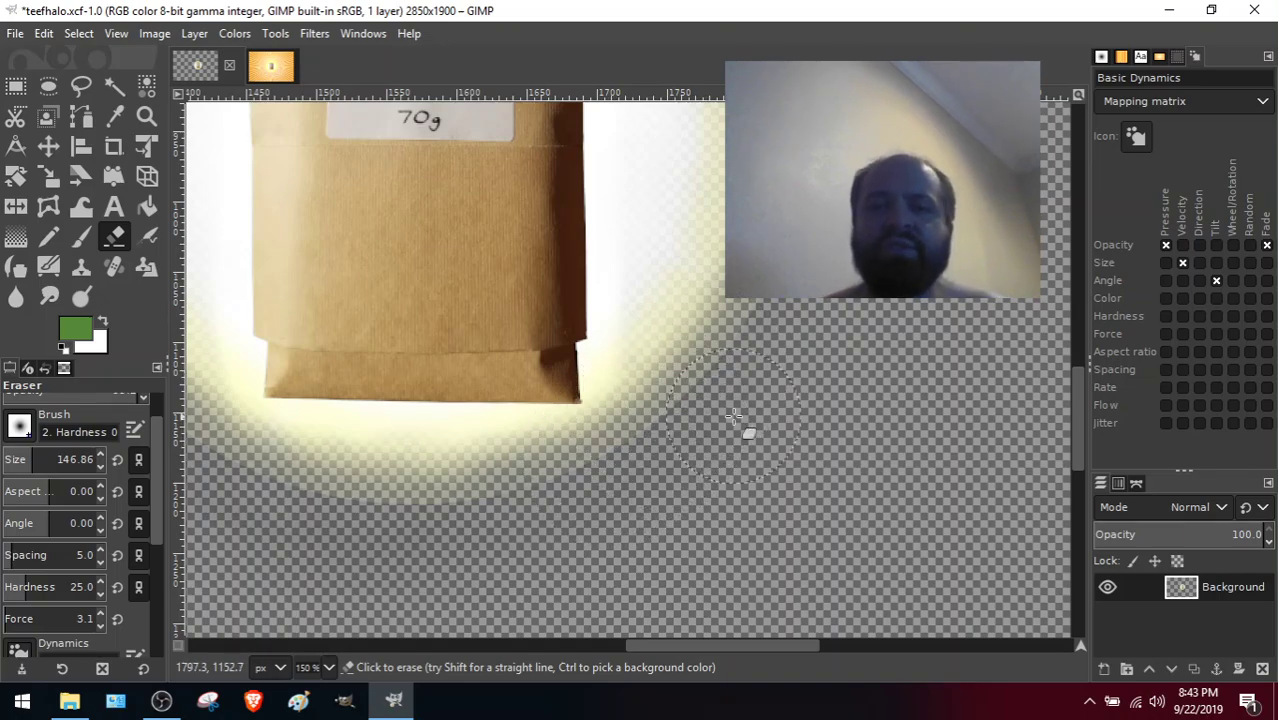
drag(793, 651, 732, 650)
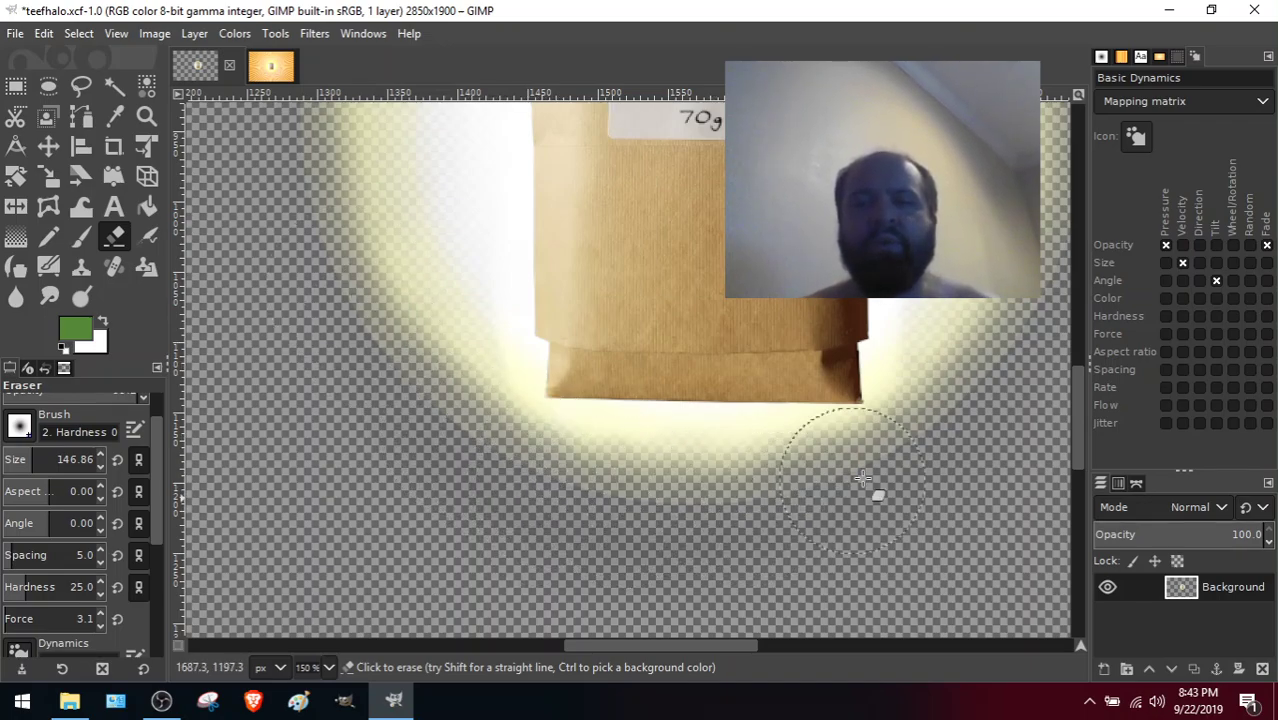
scroll(712, 520, down, 1)
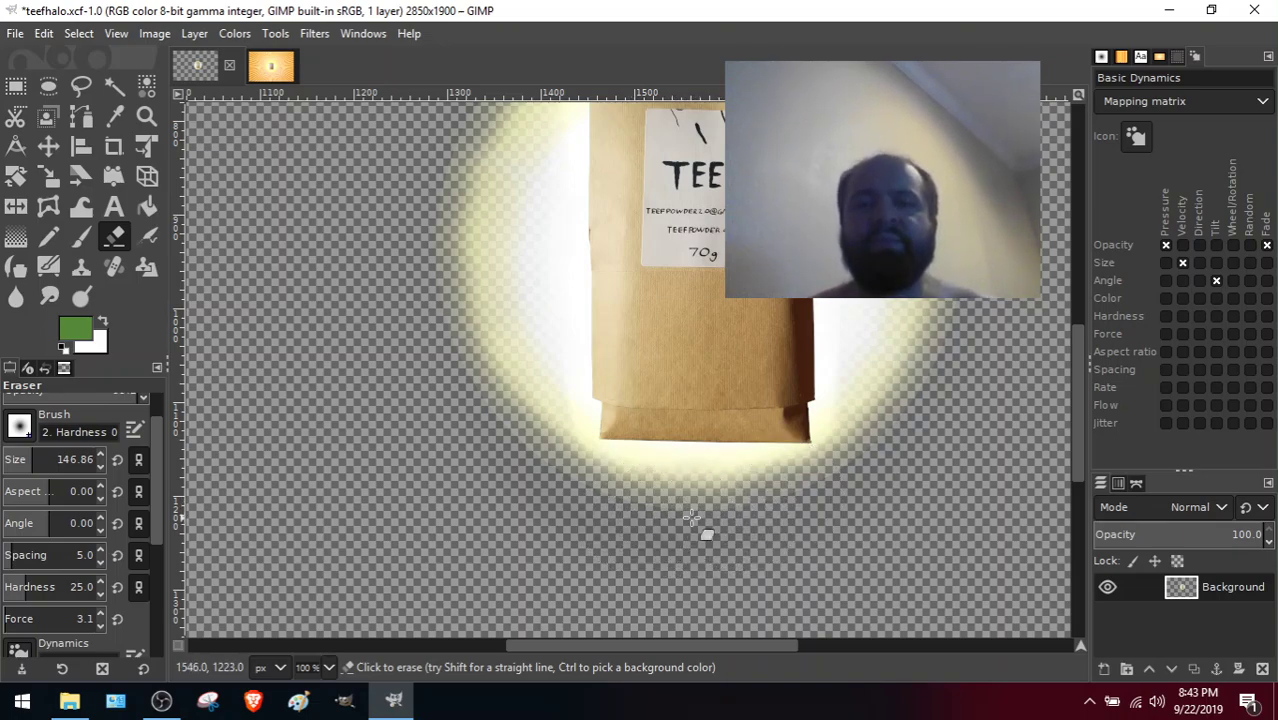
Even out the halo's outer edge along both sides of the bag with the Eraser.
drag(1074, 391, 1081, 341)
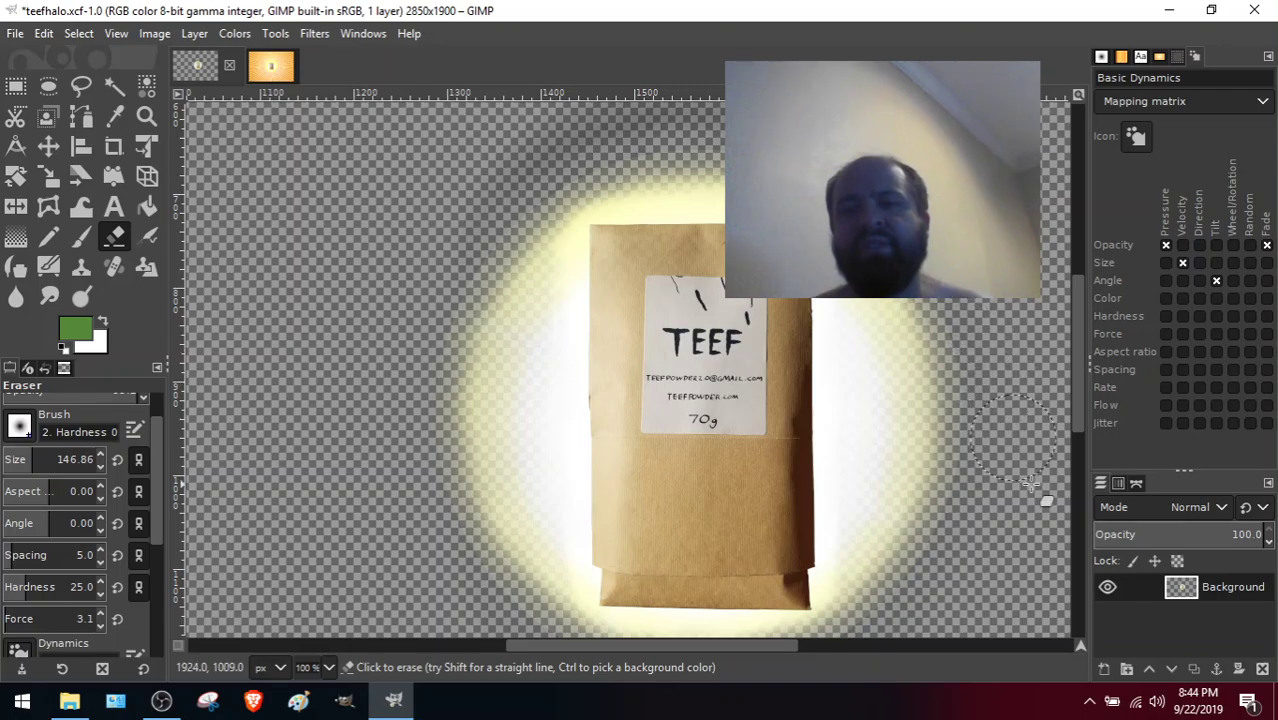
drag(1076, 369, 1082, 416)
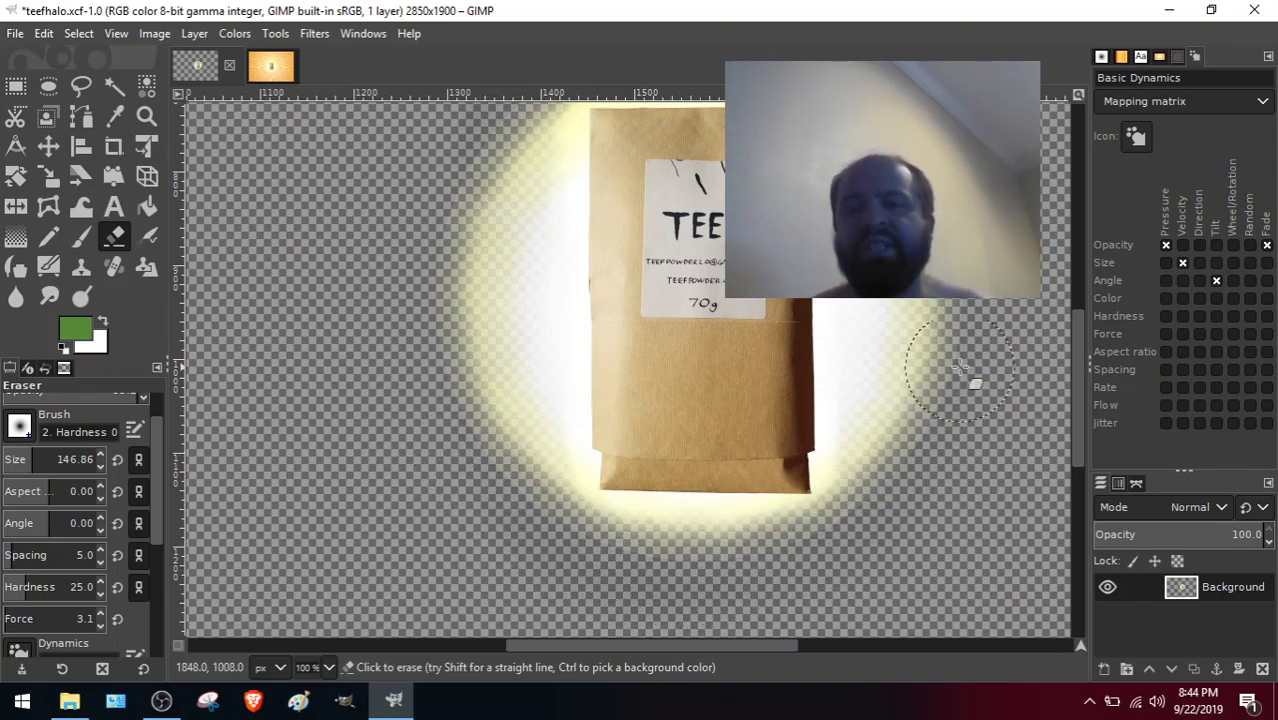
drag(1079, 351, 1079, 320)
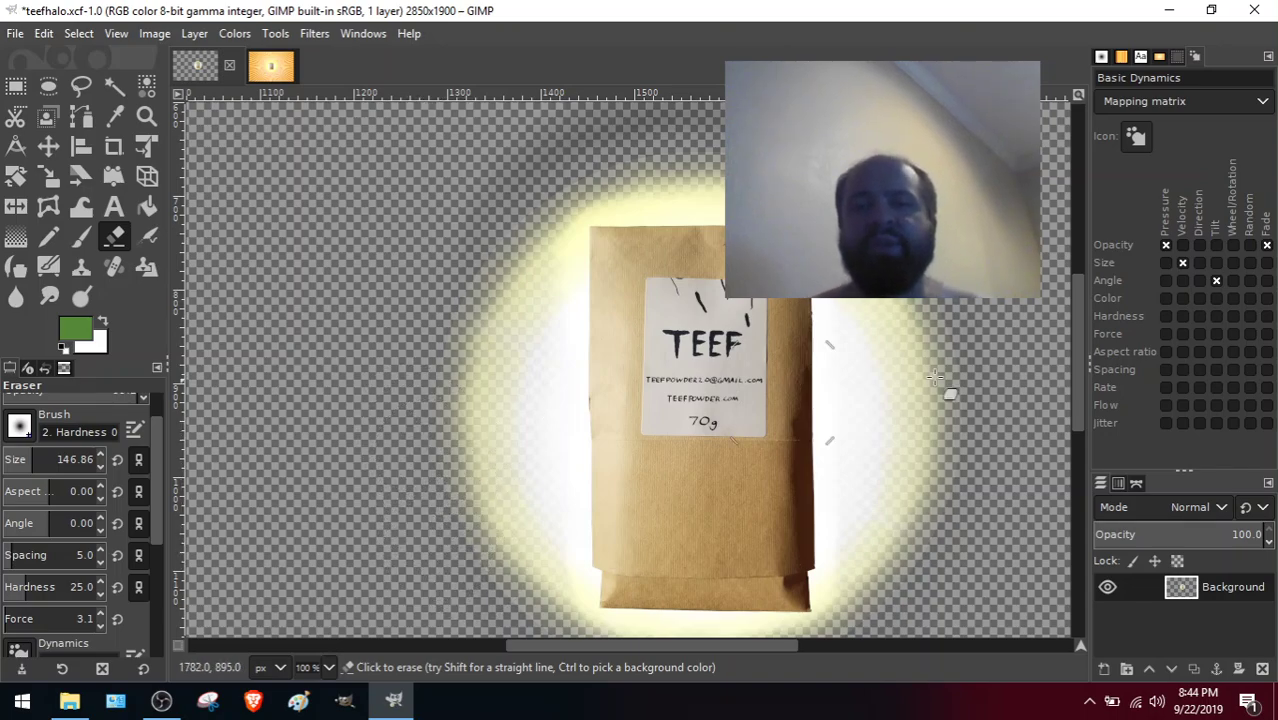
drag(1077, 298, 1078, 325)
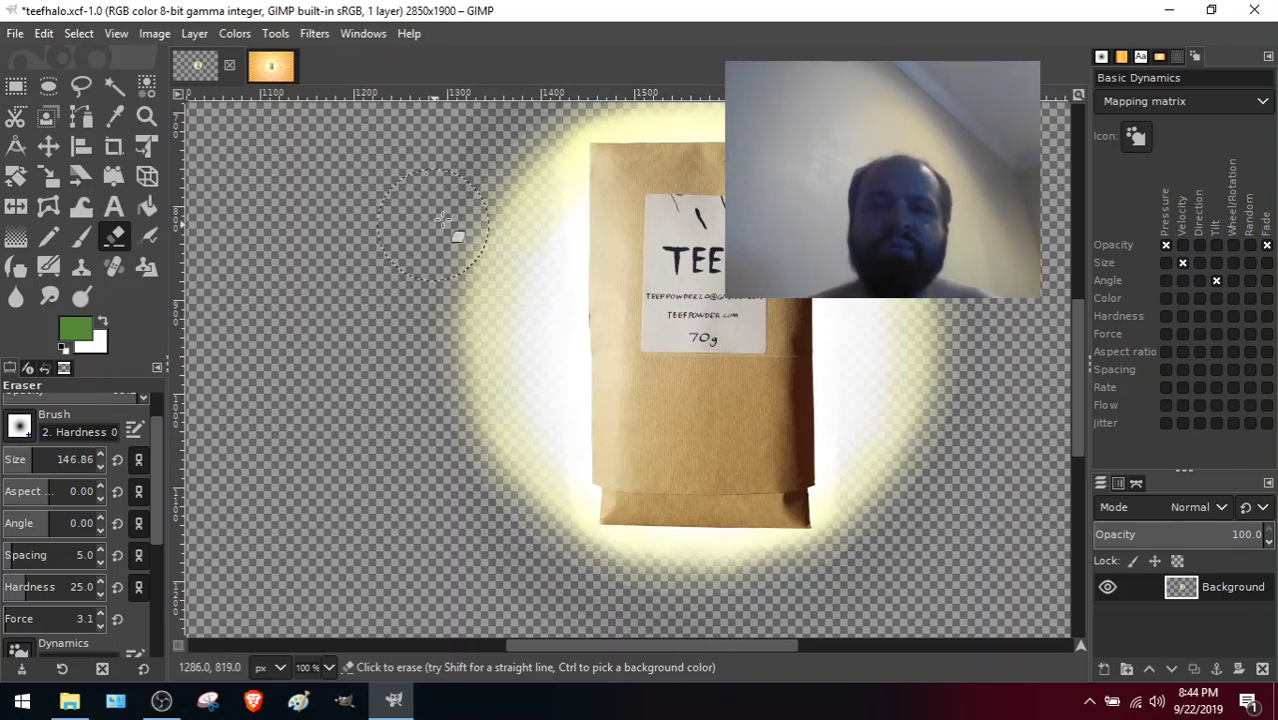
drag(1072, 337, 1072, 323)
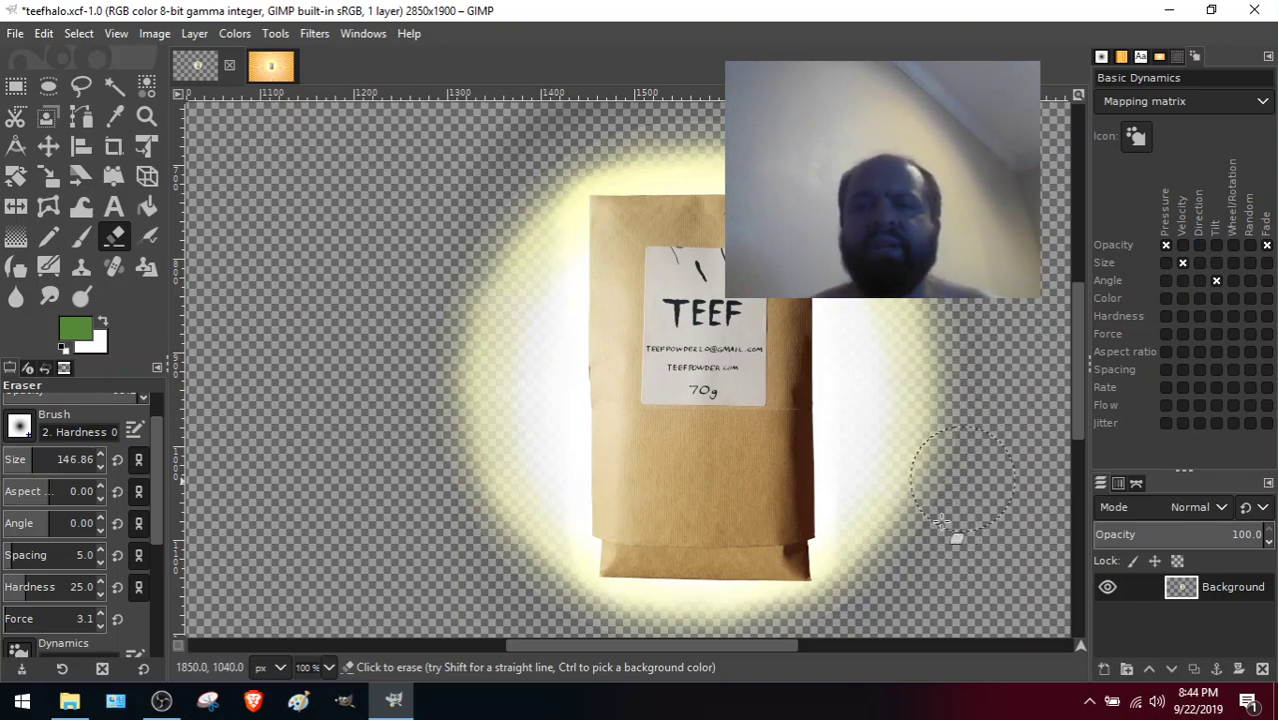
scroll(929, 564, right, 5)
drag(730, 645, 605, 646)
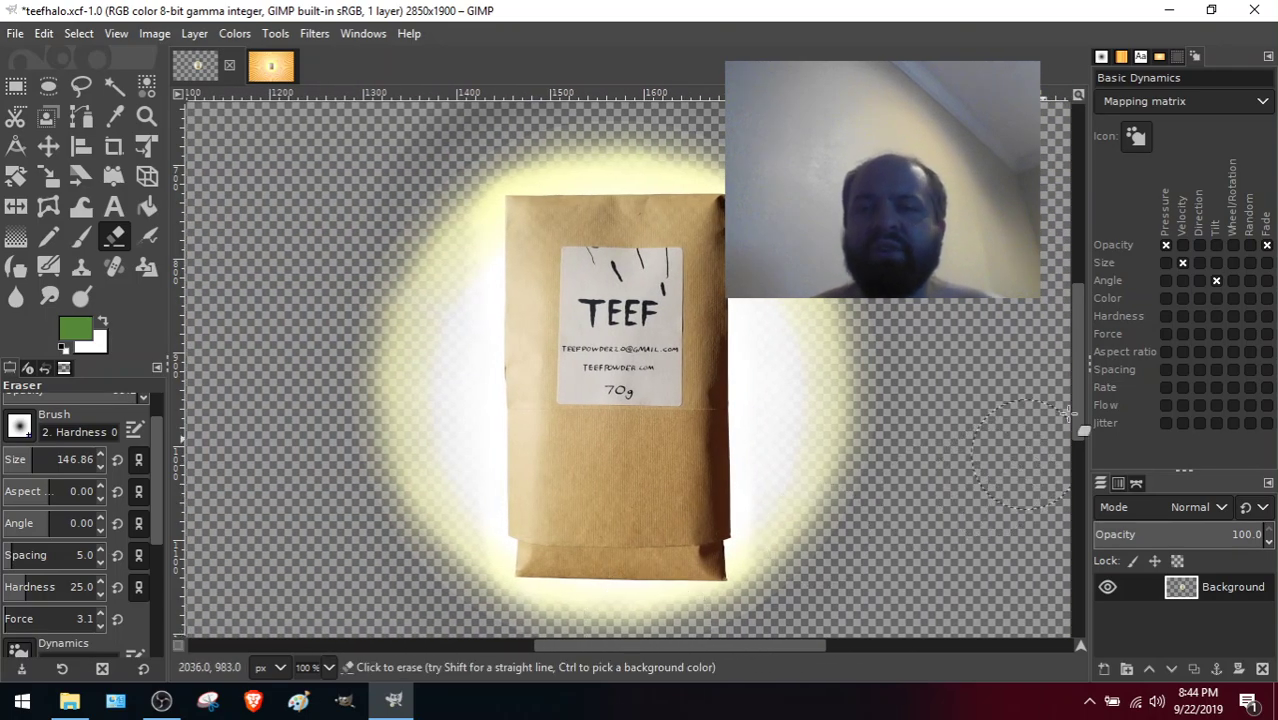
scroll(1069, 412, down, 2)
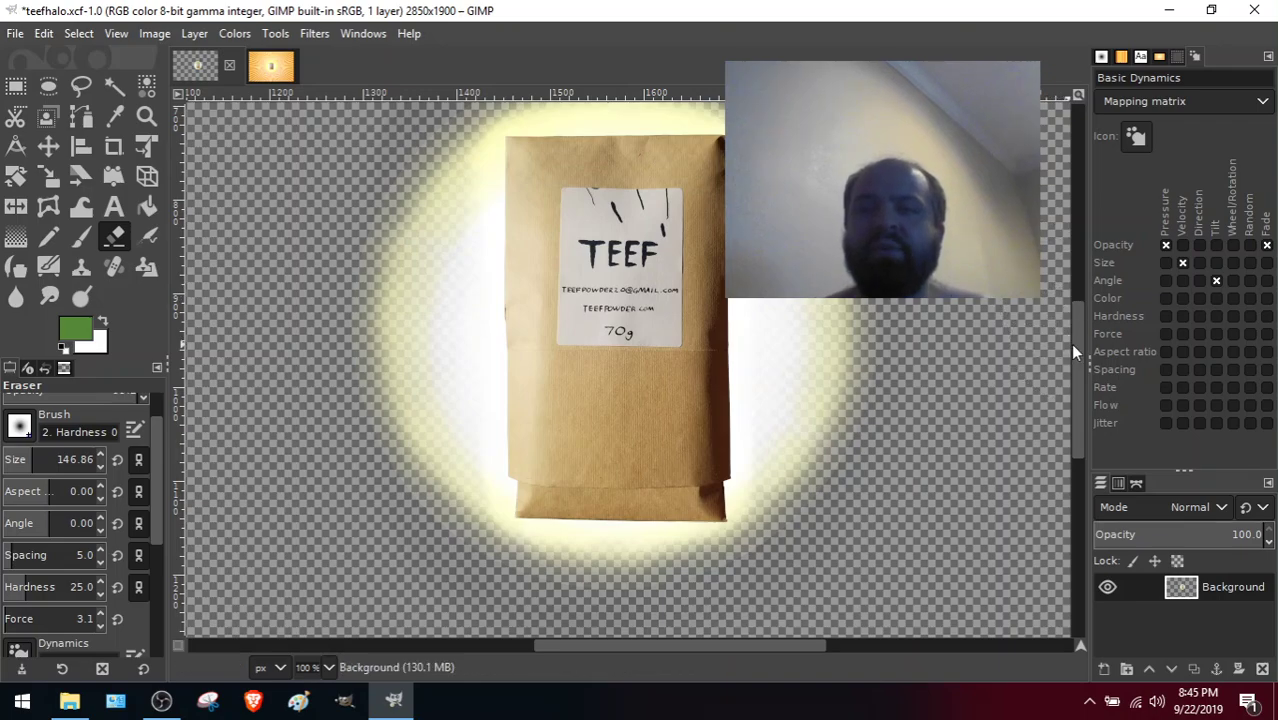
drag(1074, 343, 1077, 326)
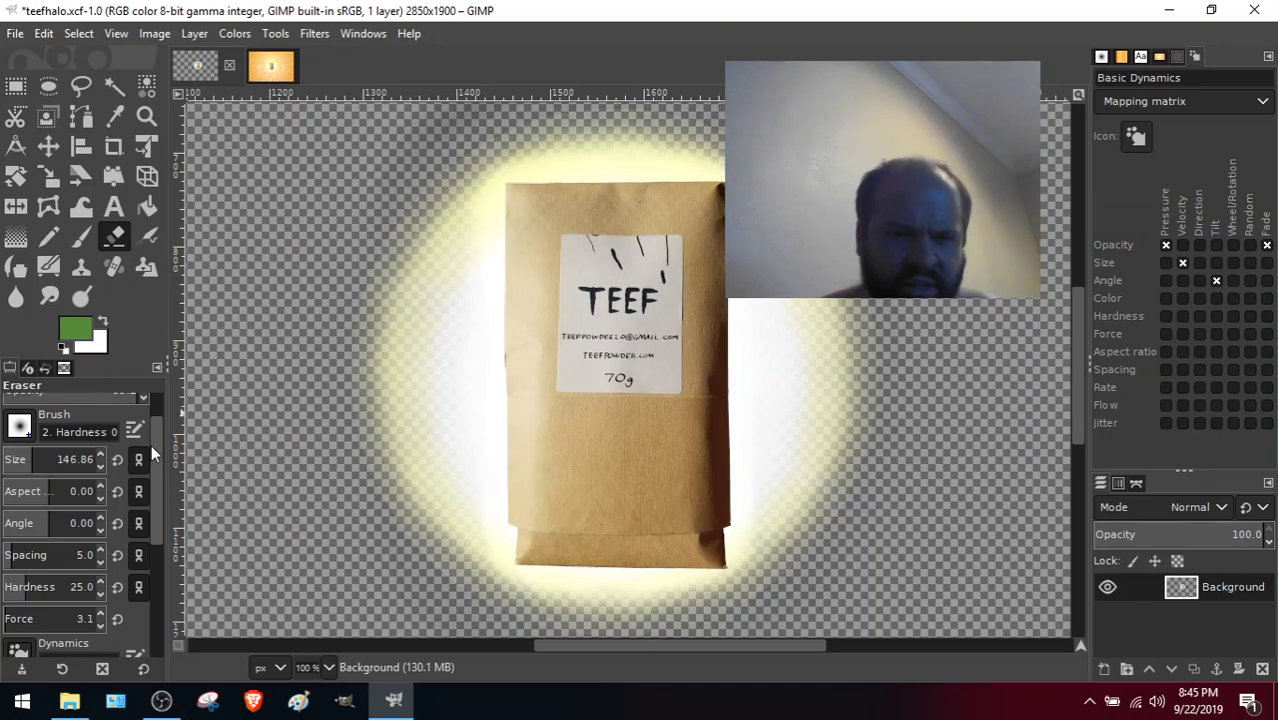
Set the Eraser size to 185.21 and soften the halo's outer edge all around the bag.
click(32, 462)
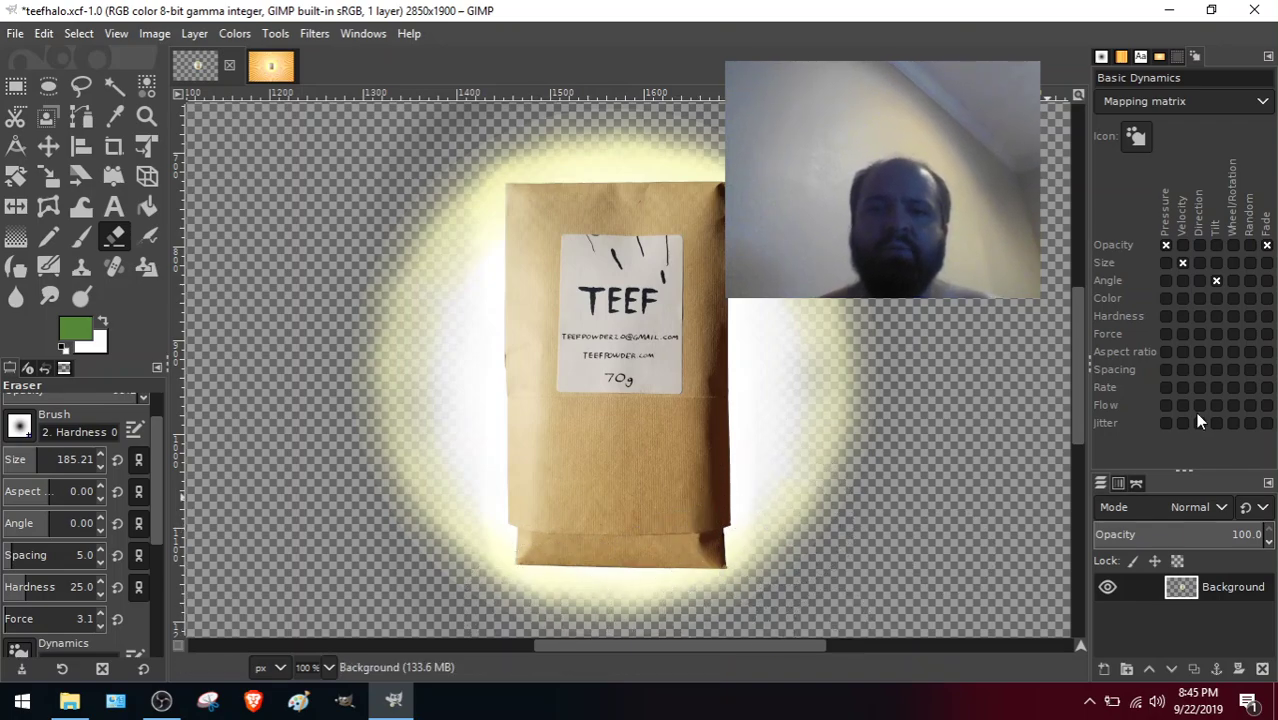
scroll(1076, 348, down, 2)
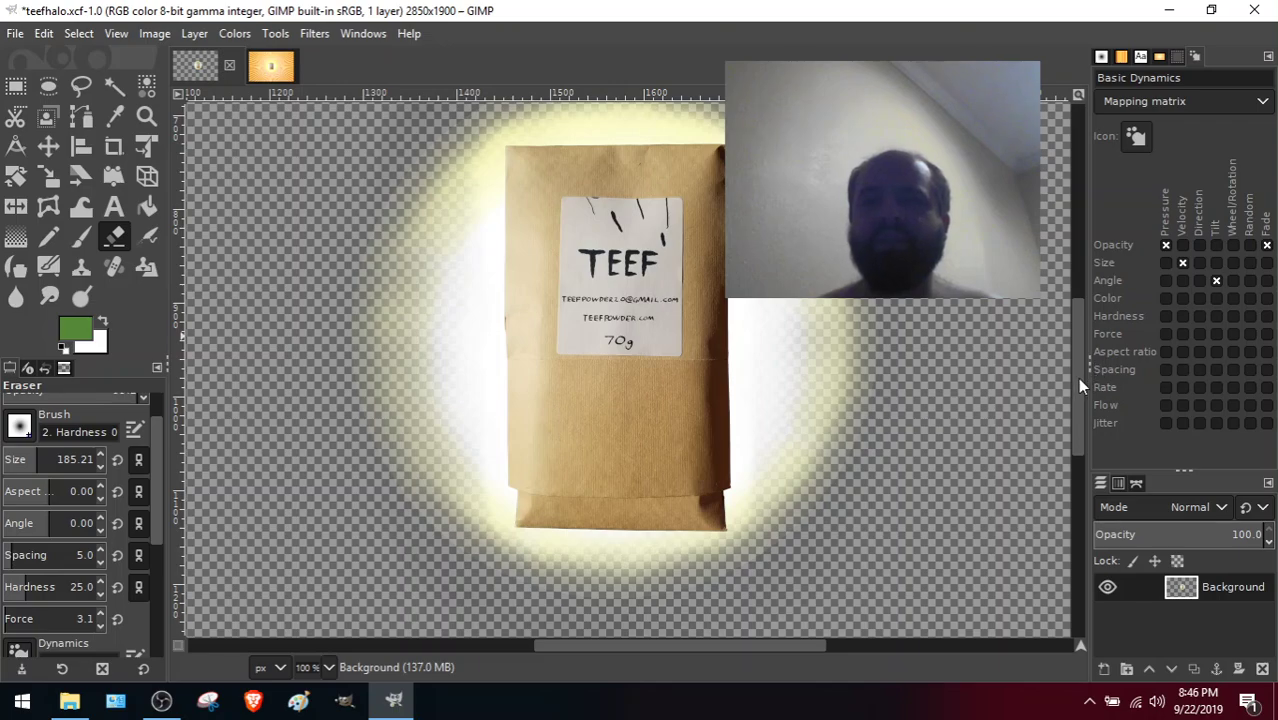
scroll(540, 170, up, 2)
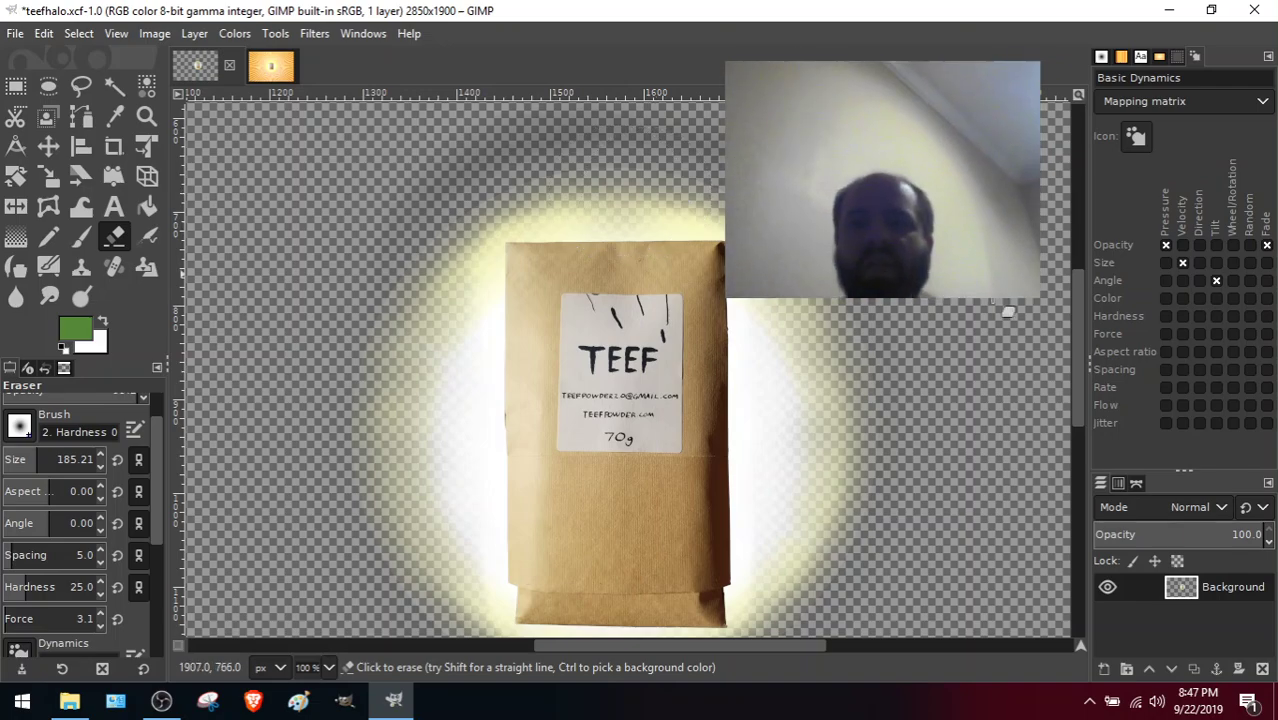
scroll(1077, 312, down, 2)
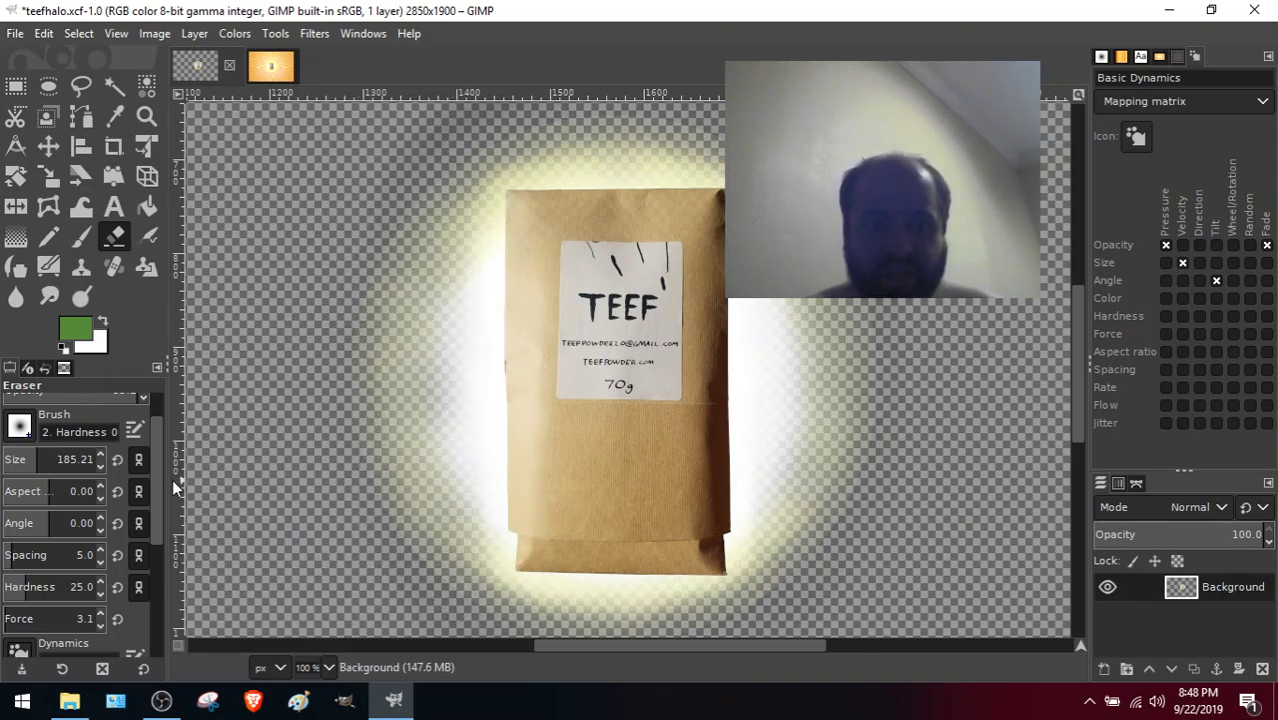
Enable Anti erase for the Eraser and restore the faded yellow glow around the bag.
drag(160, 486, 162, 621)
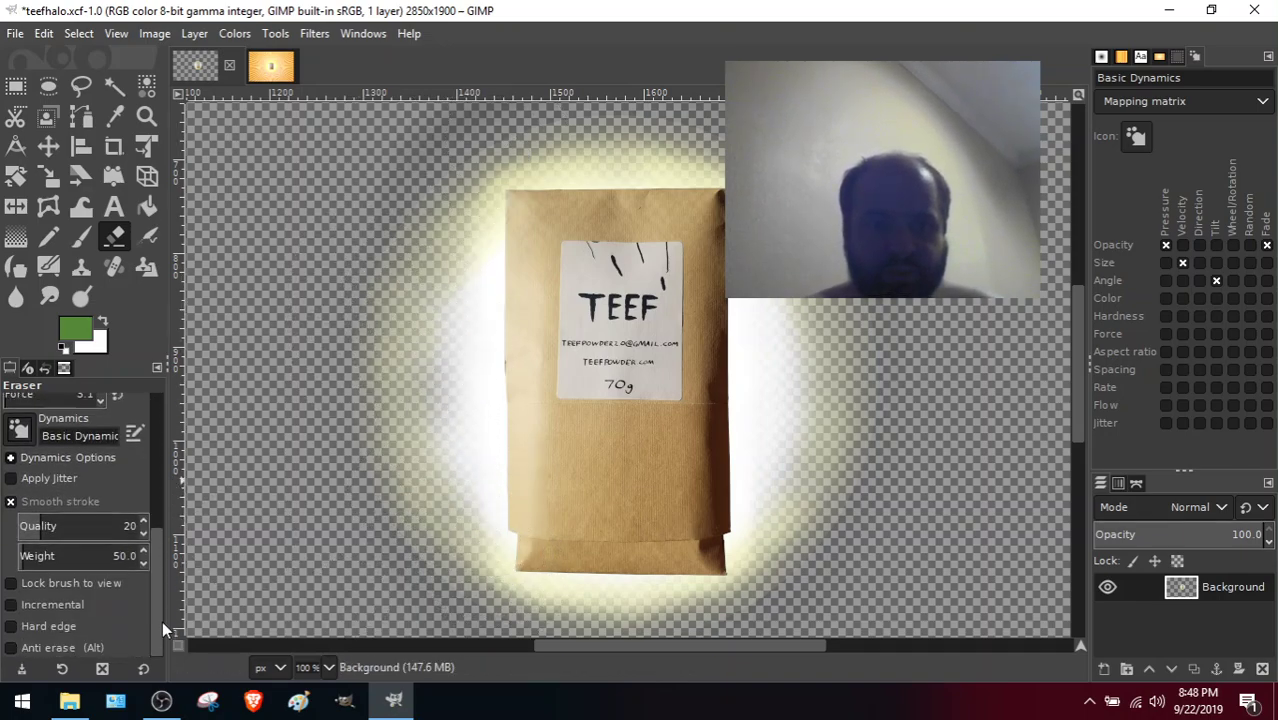
click(12, 649)
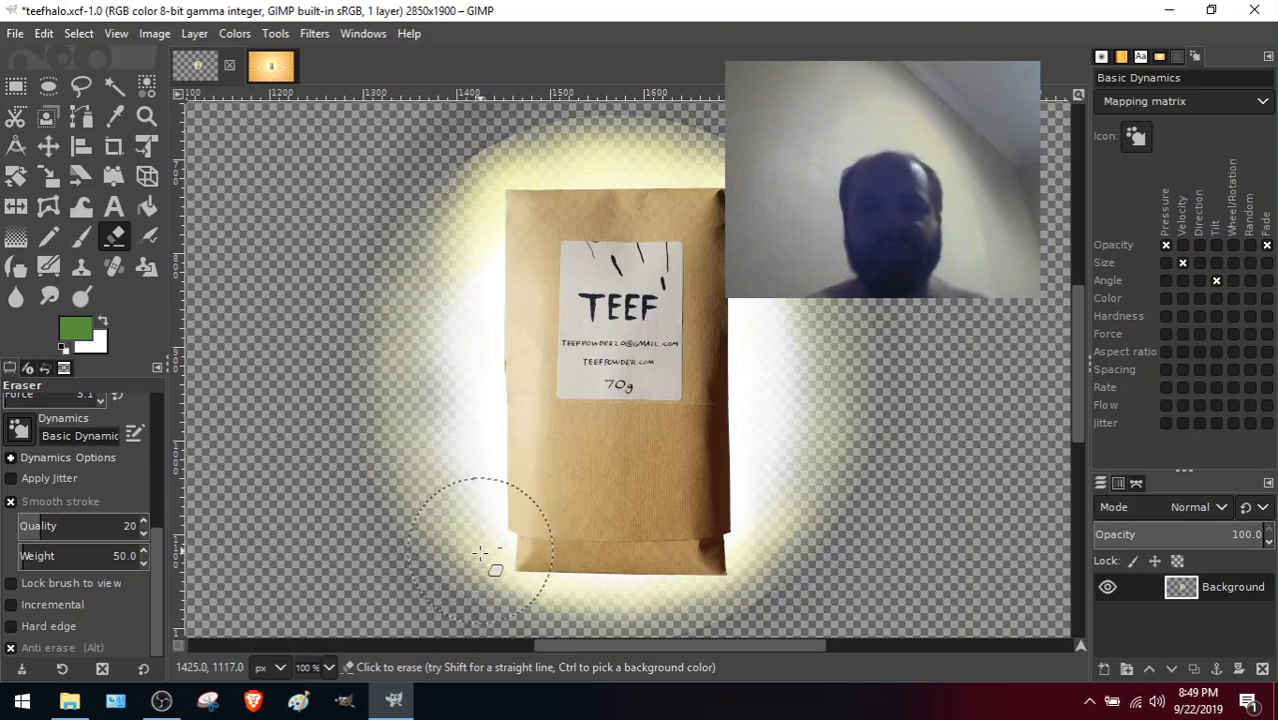
mouse_move(521, 572)
mouse_down()
mouse_move(515, 562)
mouse_move(550, 575)
mouse_move(485, 522)
mouse_move(478, 494)
mouse_up()
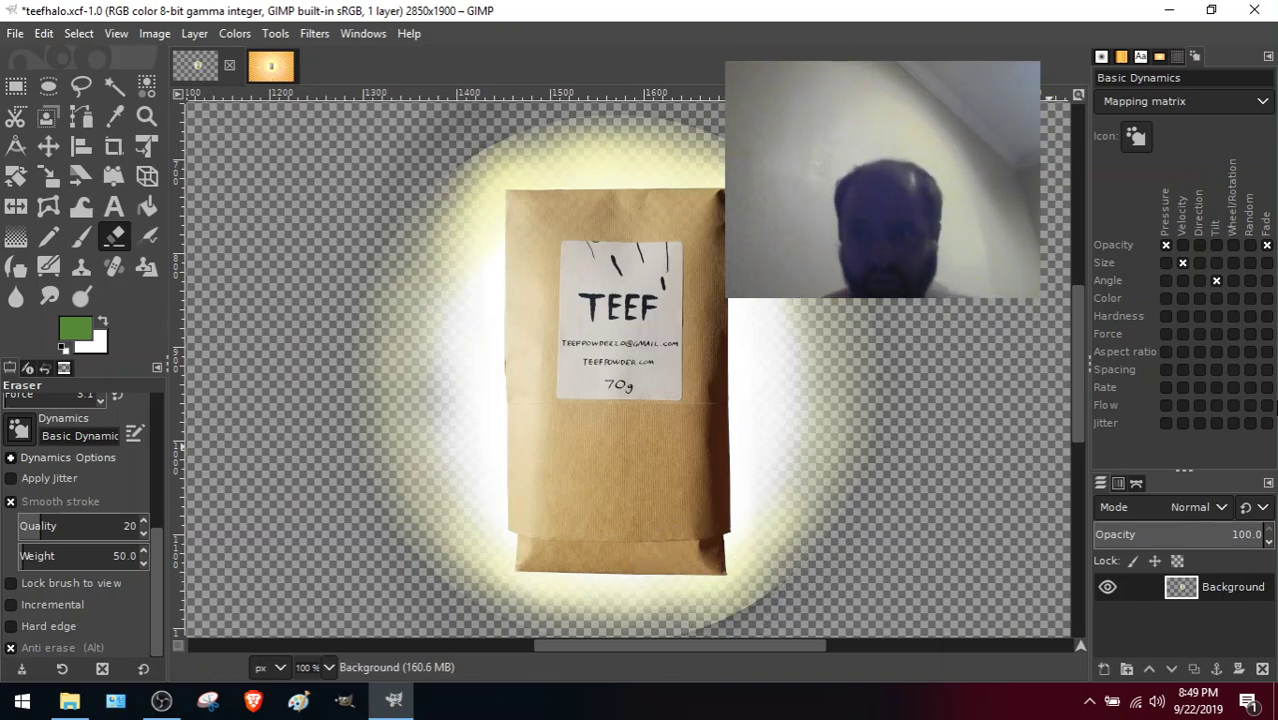
Turn off Anti erase and erase the protruding glow edge below the bag's lower right corner.
mouse_move(1084, 339)
mouse_down()
mouse_move(1089, 395)
mouse_move(1087, 352)
mouse_up()
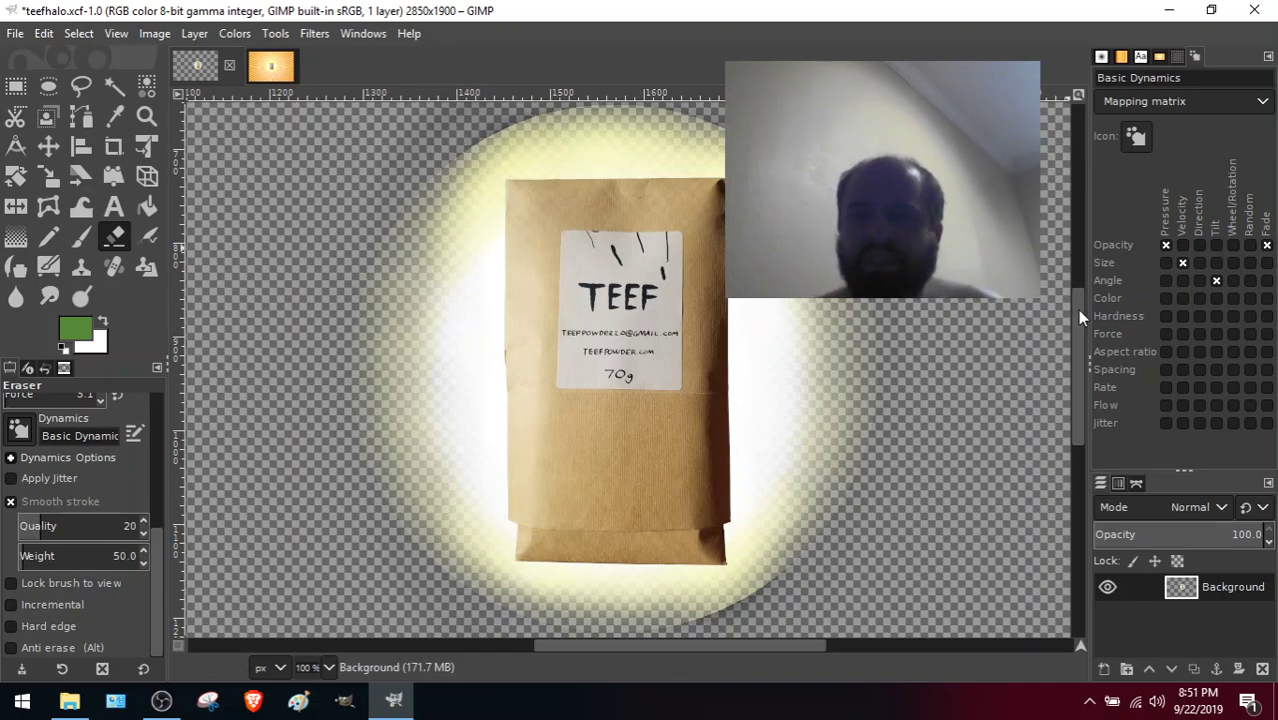
drag(1077, 310, 1077, 264)
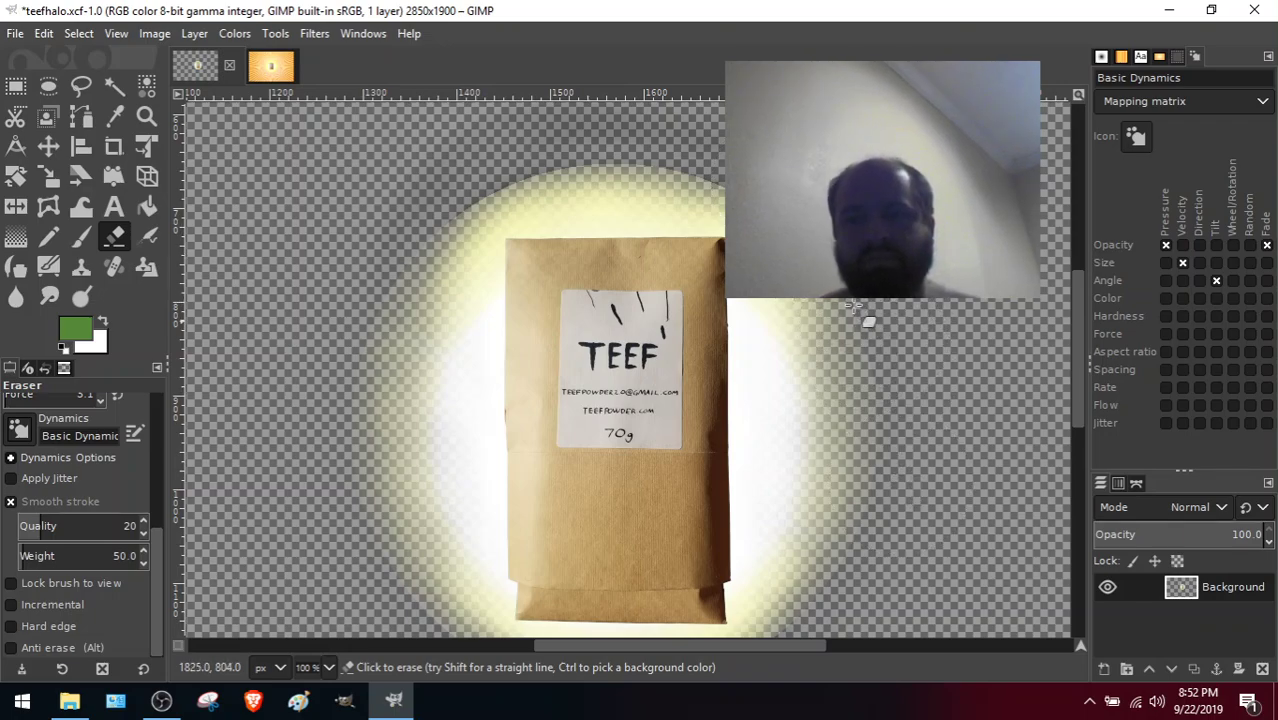
drag(1083, 304, 1092, 356)
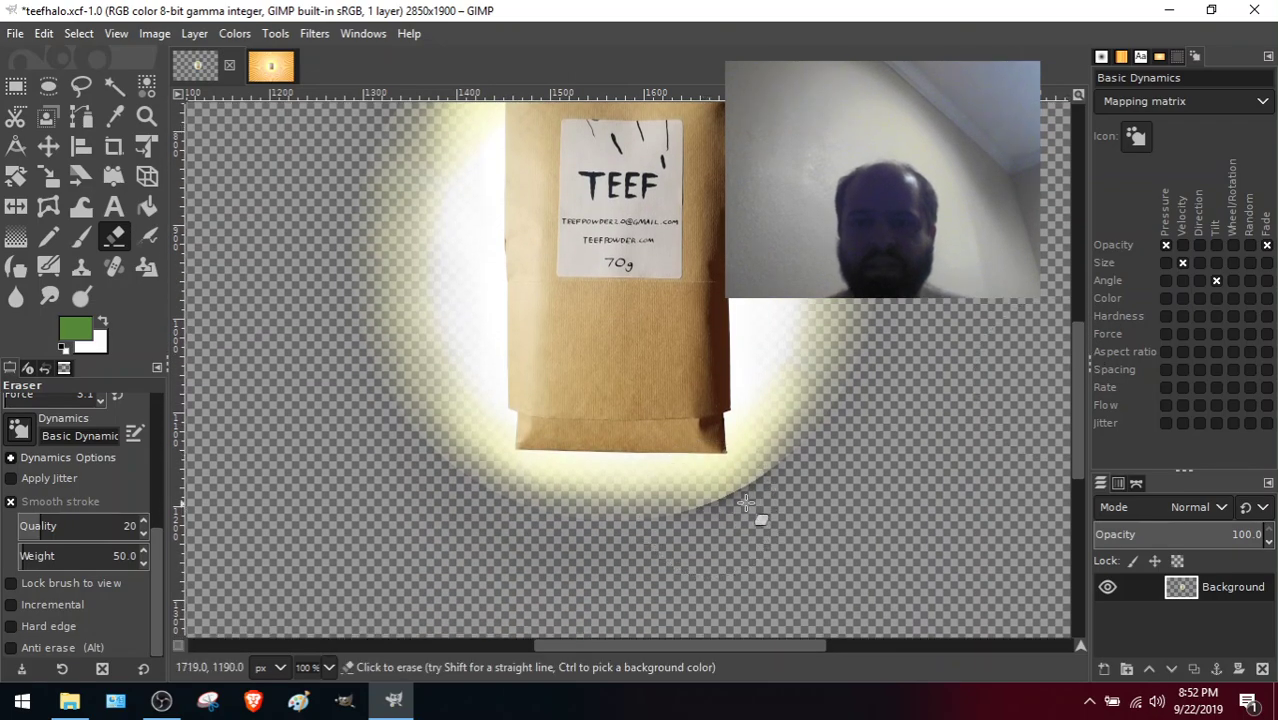
mouse_move(762, 500)
mouse_down()
mouse_move(771, 519)
mouse_move(731, 525)
mouse_move(748, 533)
mouse_move(817, 500)
mouse_move(812, 525)
mouse_move(740, 540)
mouse_move(762, 542)
mouse_move(795, 505)
mouse_up()
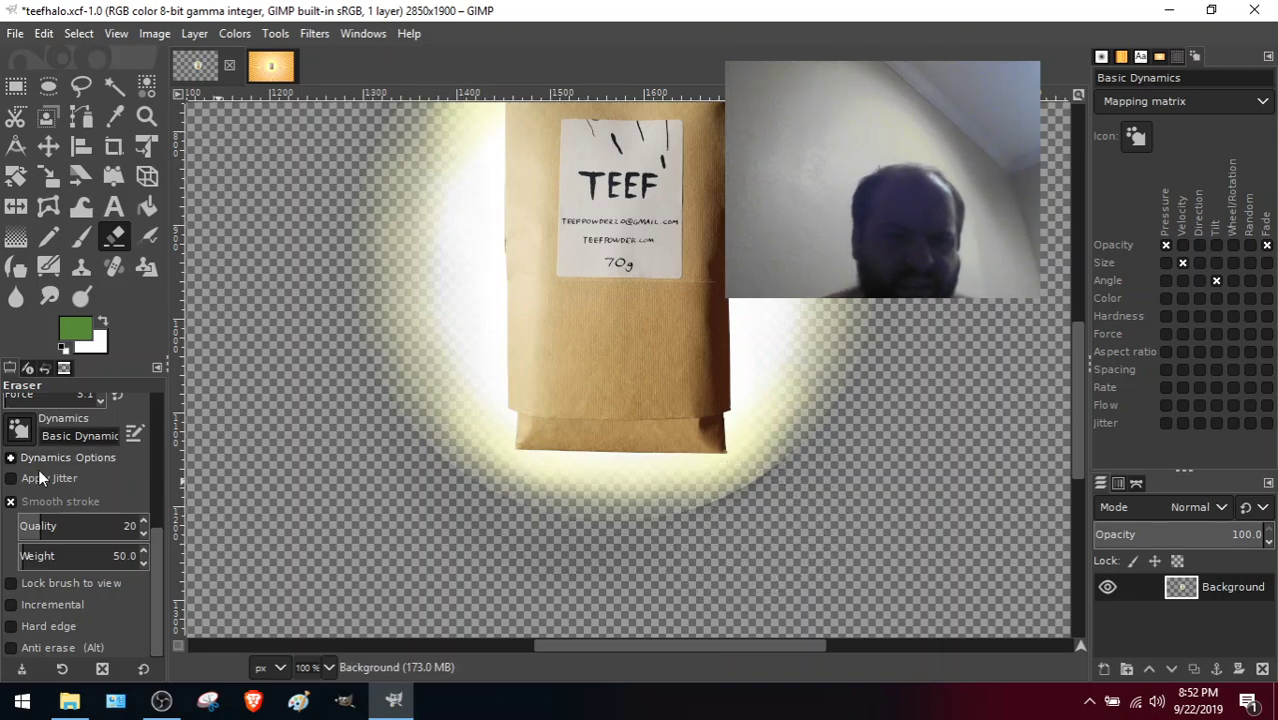
Trim the halo's faded outer edge along the left side of the bag and below it with the Eraser.
drag(160, 557, 166, 439)
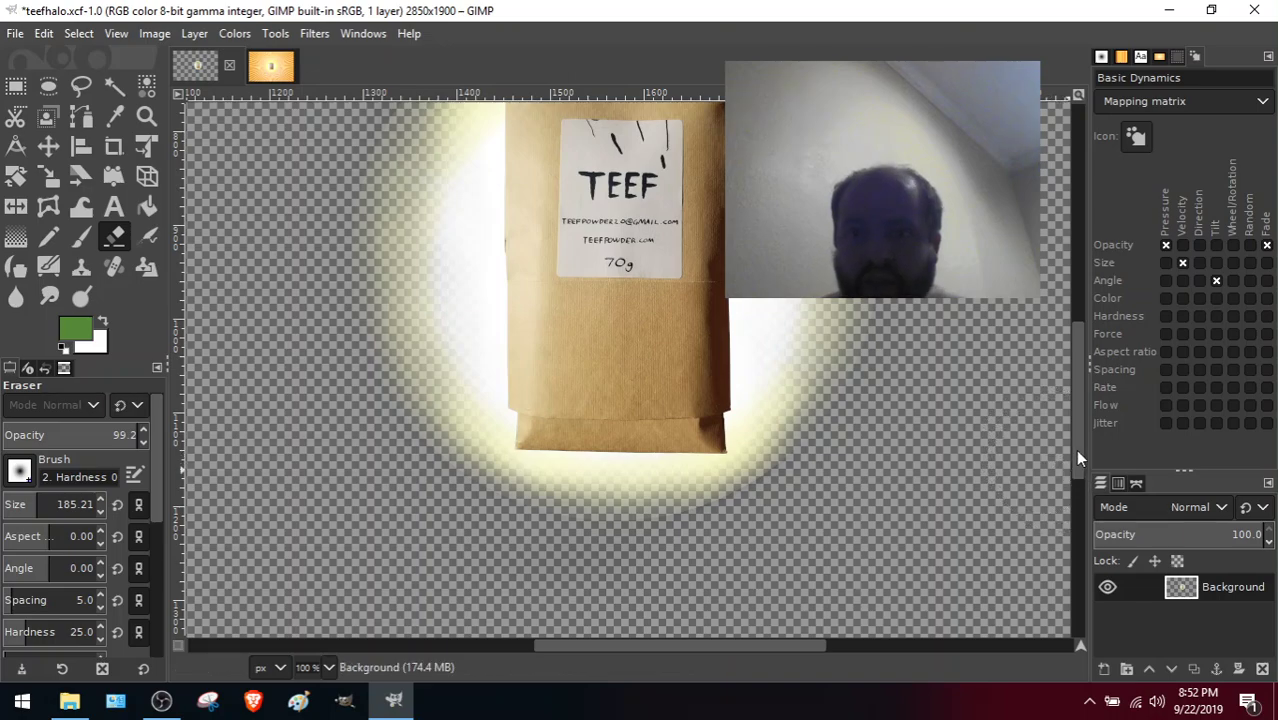
drag(1075, 449, 1068, 419)
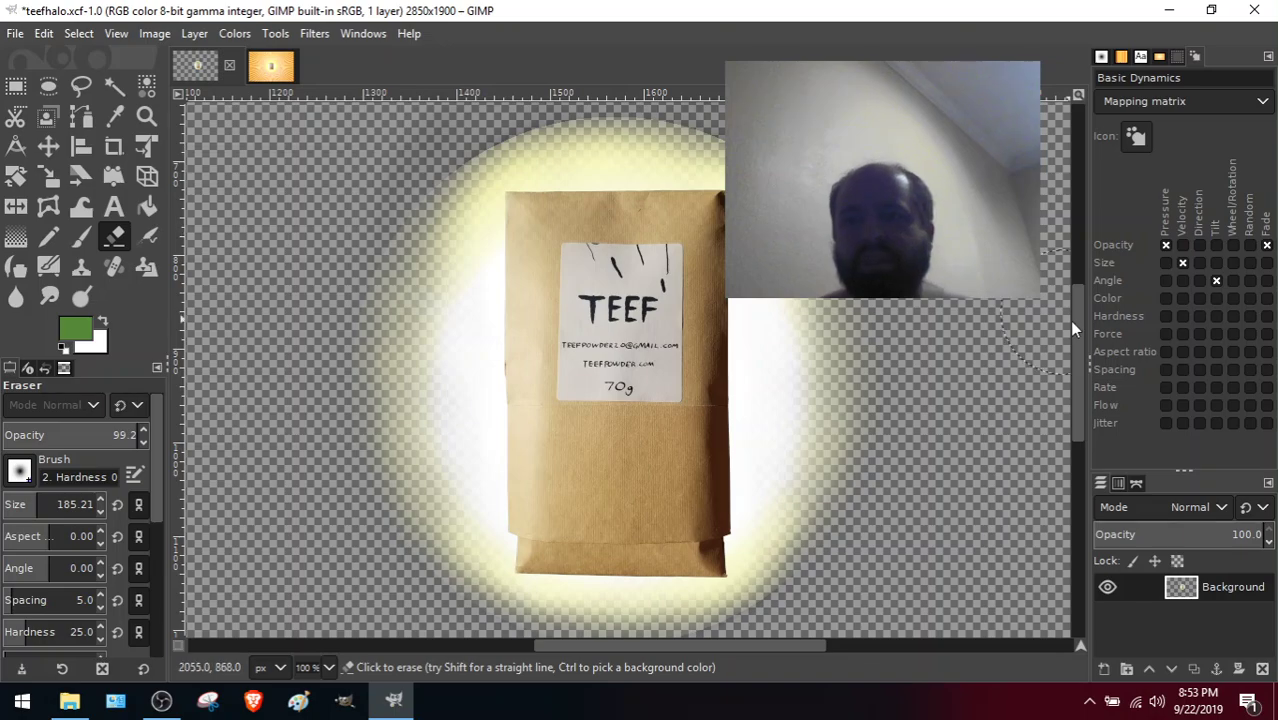
drag(1072, 328, 1080, 415)
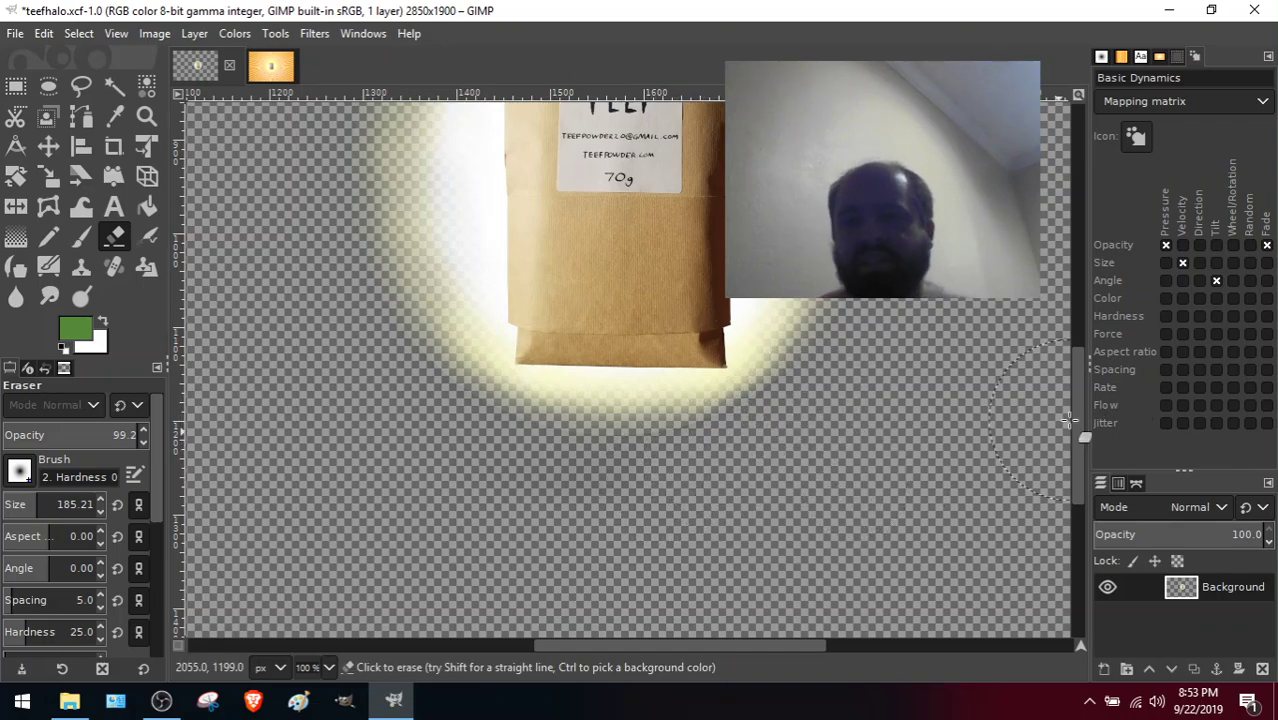
drag(1070, 421, 1068, 331)
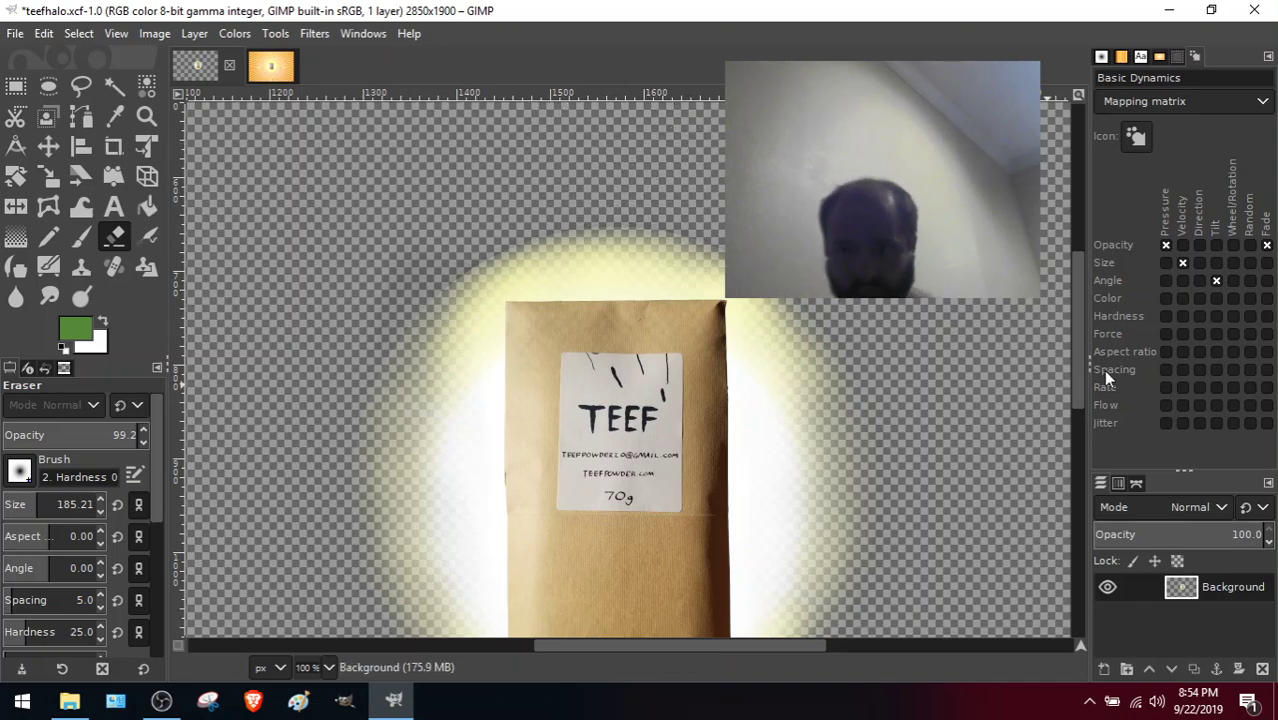
mouse_move(1077, 294)
mouse_down()
mouse_move(1096, 351)
mouse_move(1100, 304)
mouse_up()
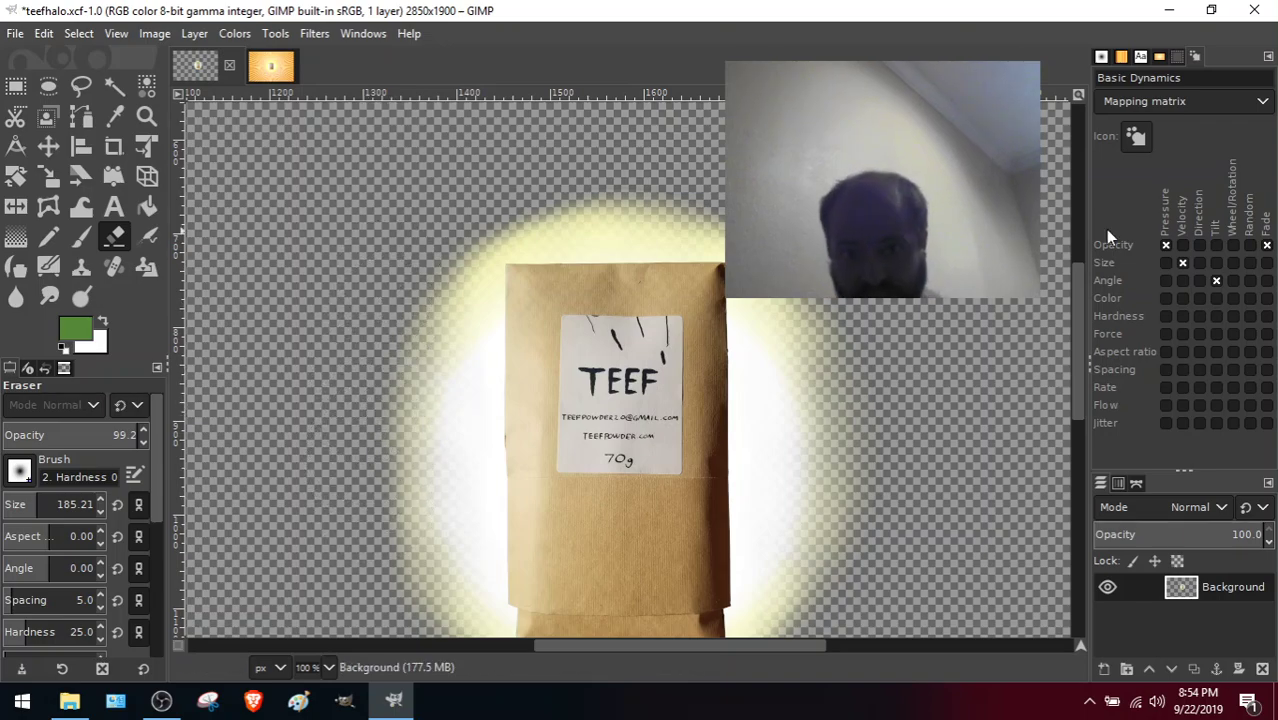
drag(1079, 296, 1088, 353)
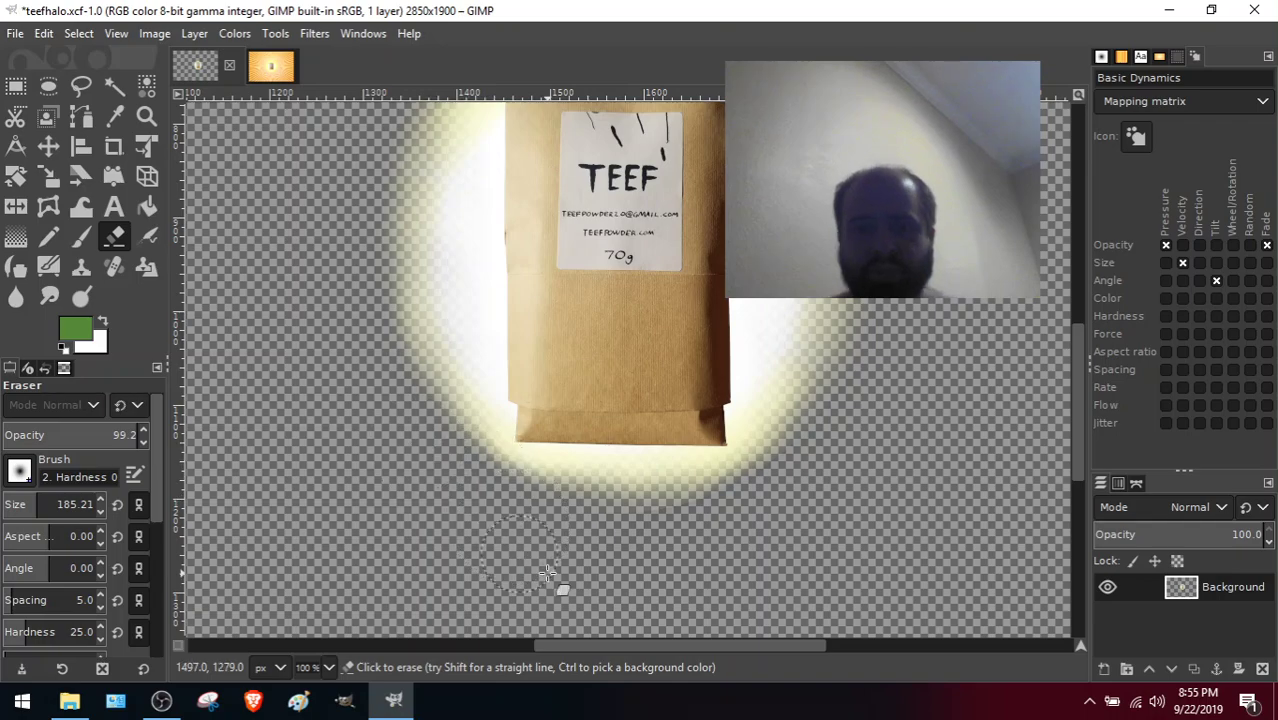
drag(1079, 397, 1070, 334)
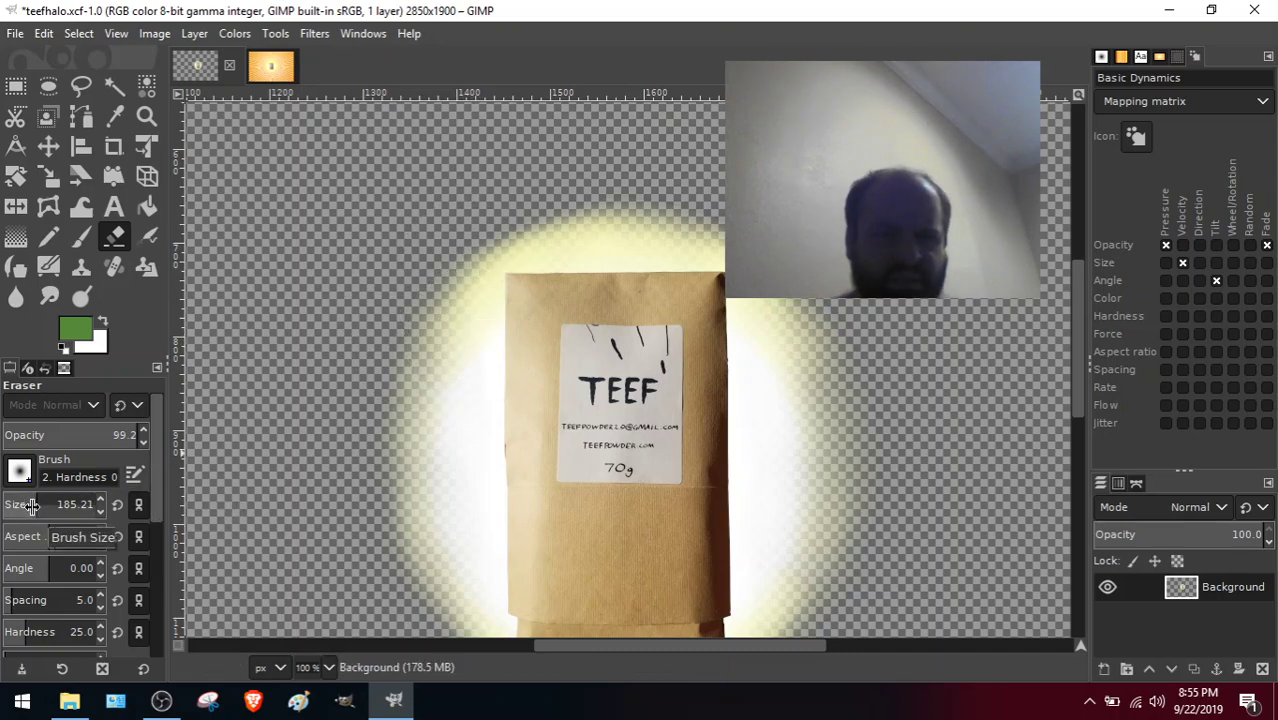
Set the Eraser size to 201.36 and trim the halo's outer edge on the right side of the bag.
drag(36, 505, 40, 505)
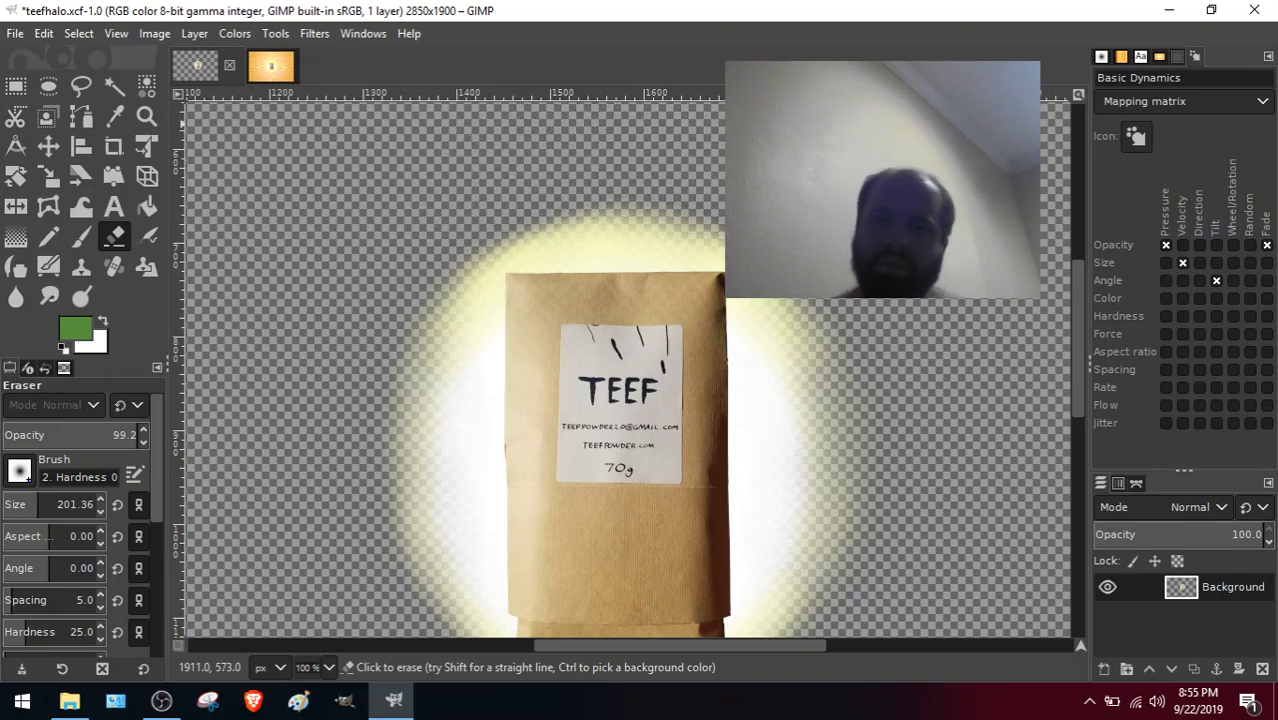
drag(1073, 298, 1081, 315)
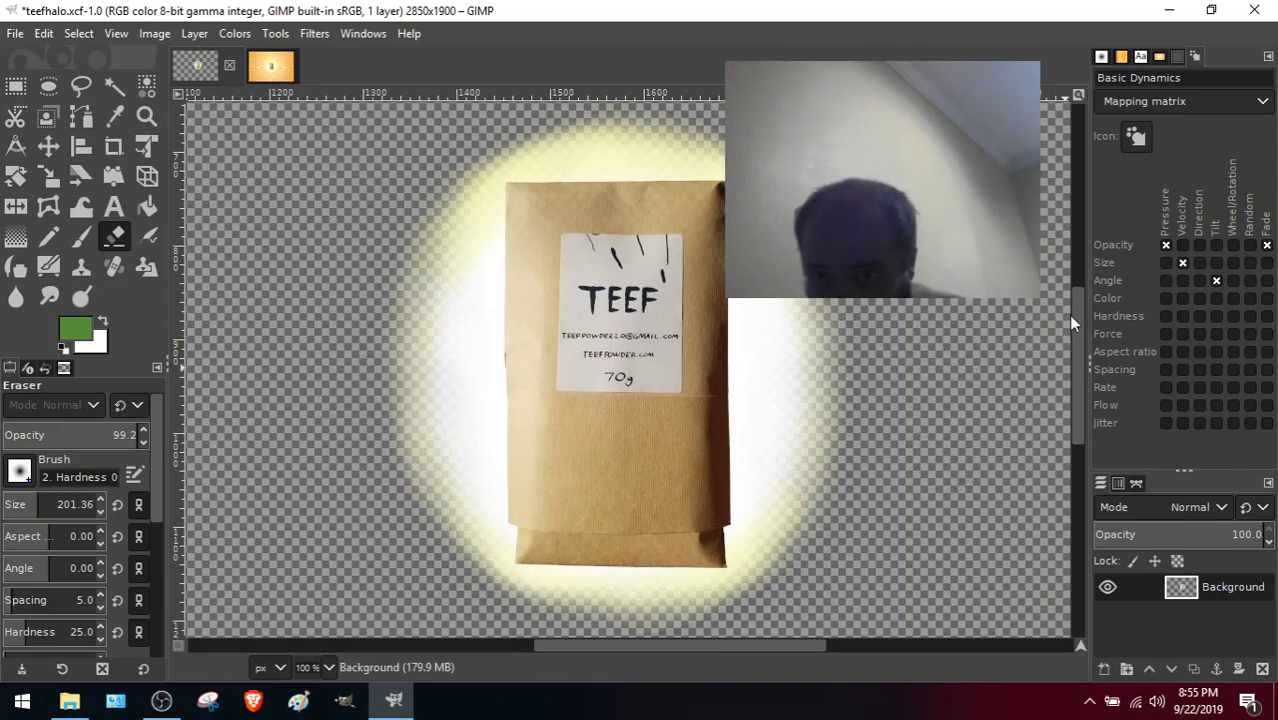
drag(1070, 317, 1080, 350)
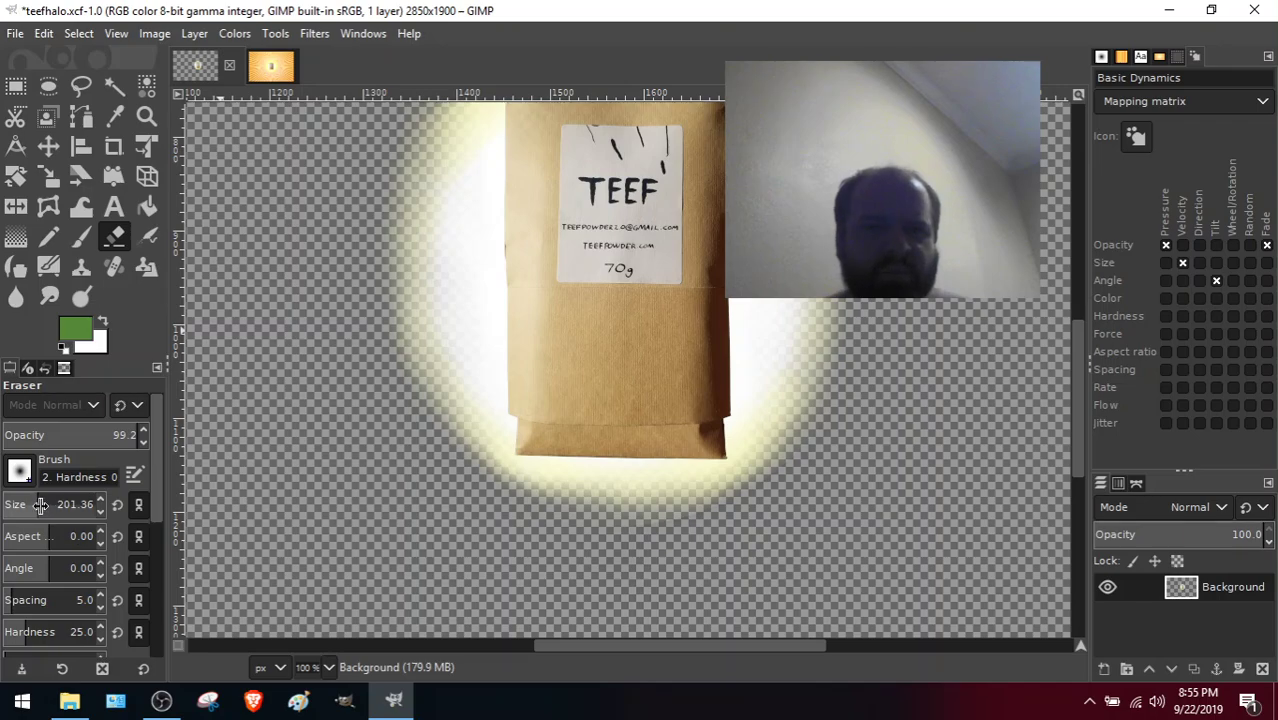
Set the Eraser size to 243.74 and trim the halo's right and lower outer edges further.
drag(40, 505, 113, 509)
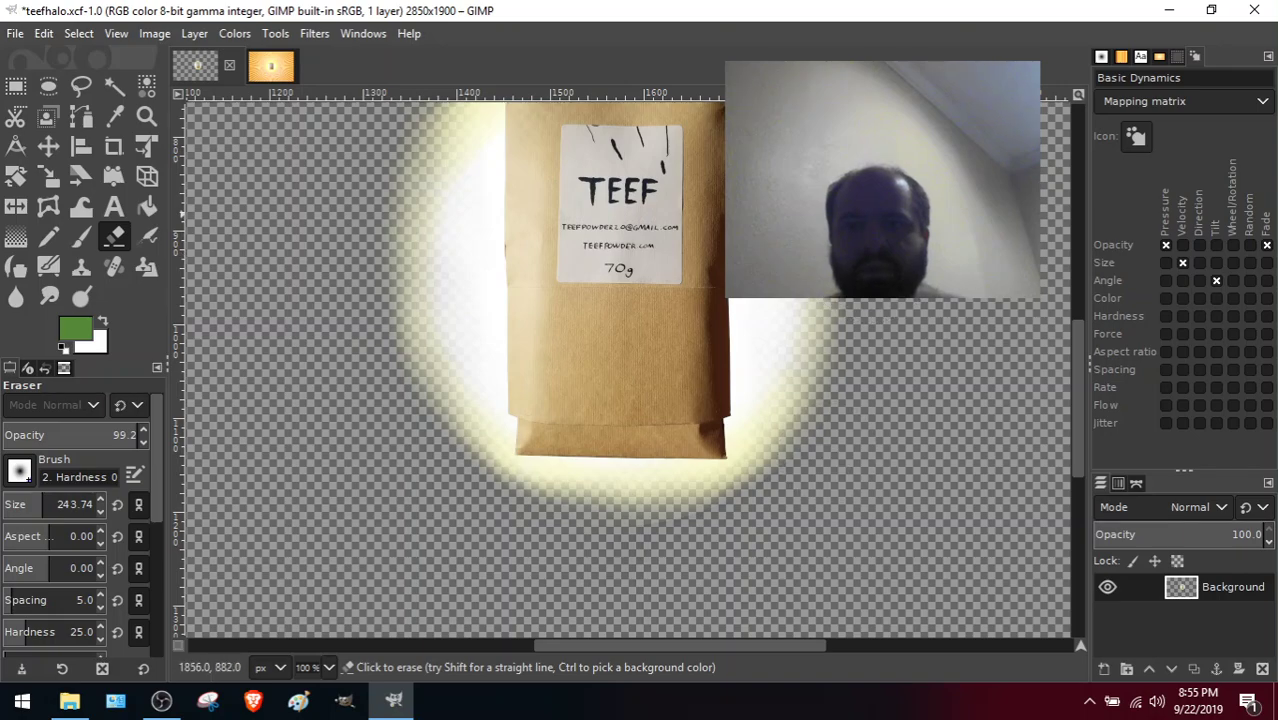
mouse_move(1080, 375)
mouse_down()
mouse_move(1062, 318)
mouse_move(1070, 335)
mouse_up()
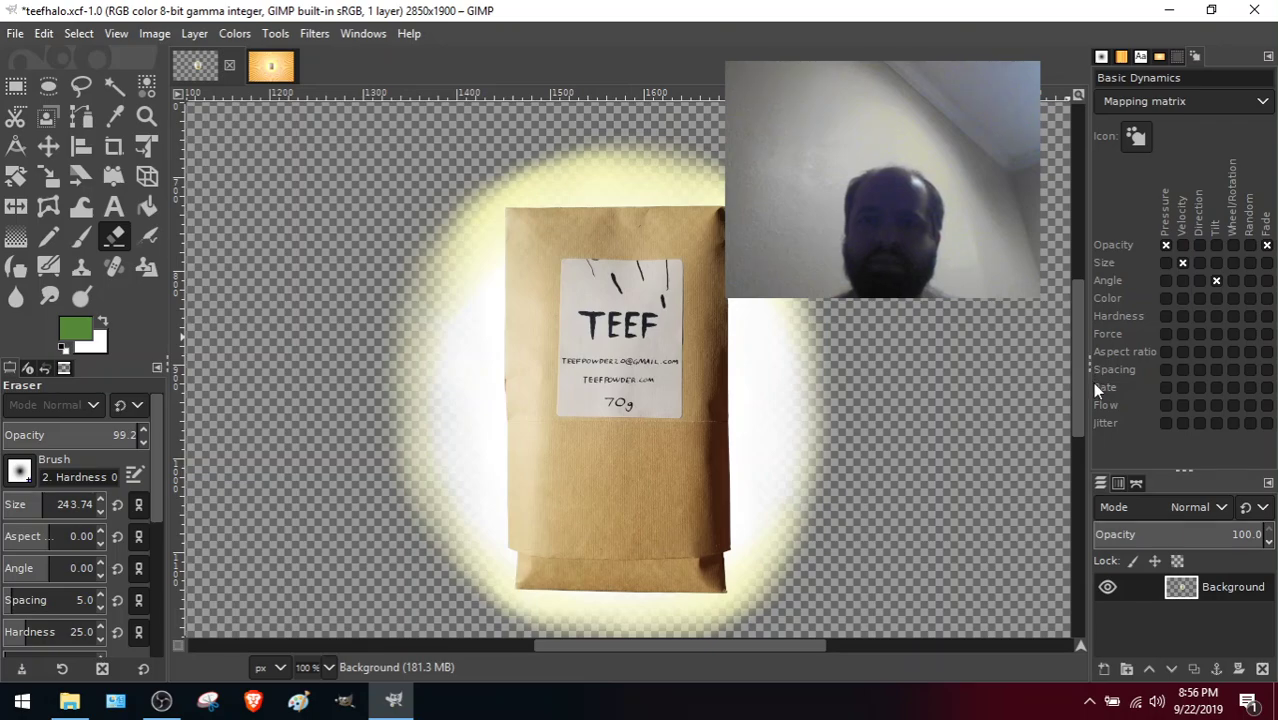
scroll(1083, 388, down, 3)
drag(1083, 382, 1082, 366)
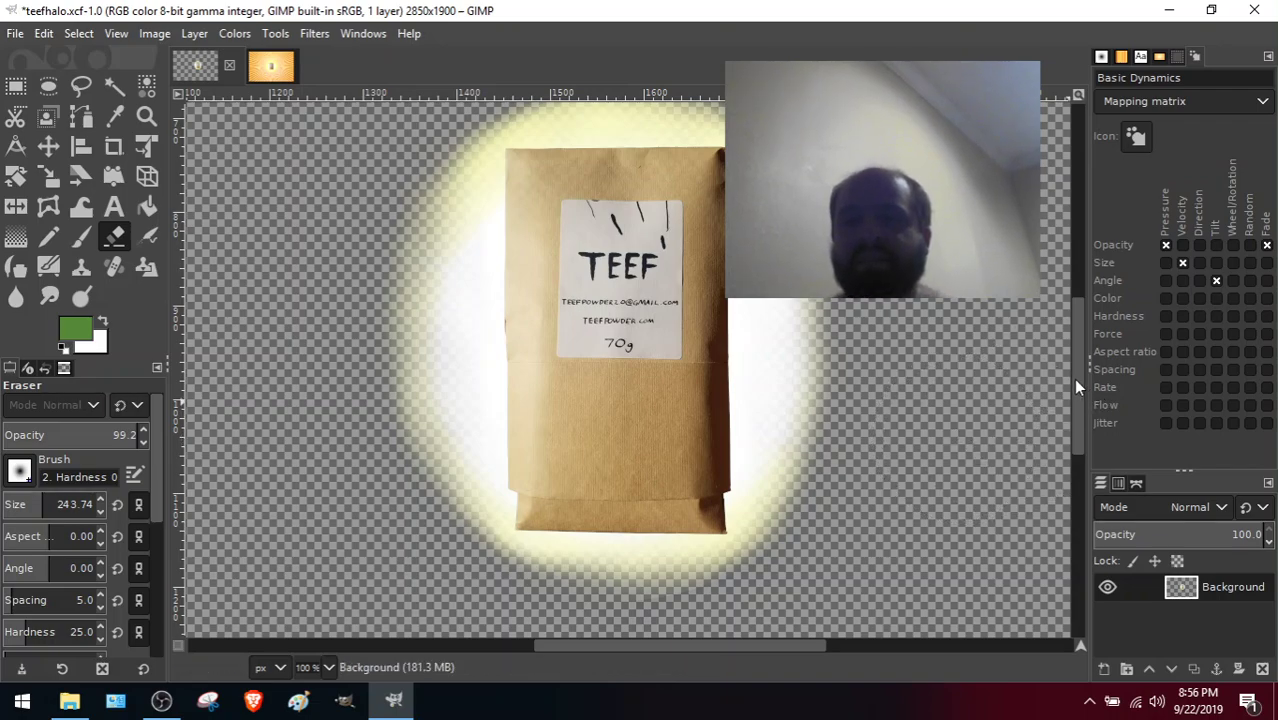
mouse_move(1073, 378)
mouse_down()
mouse_move(1064, 334)
mouse_move(1078, 372)
mouse_up()
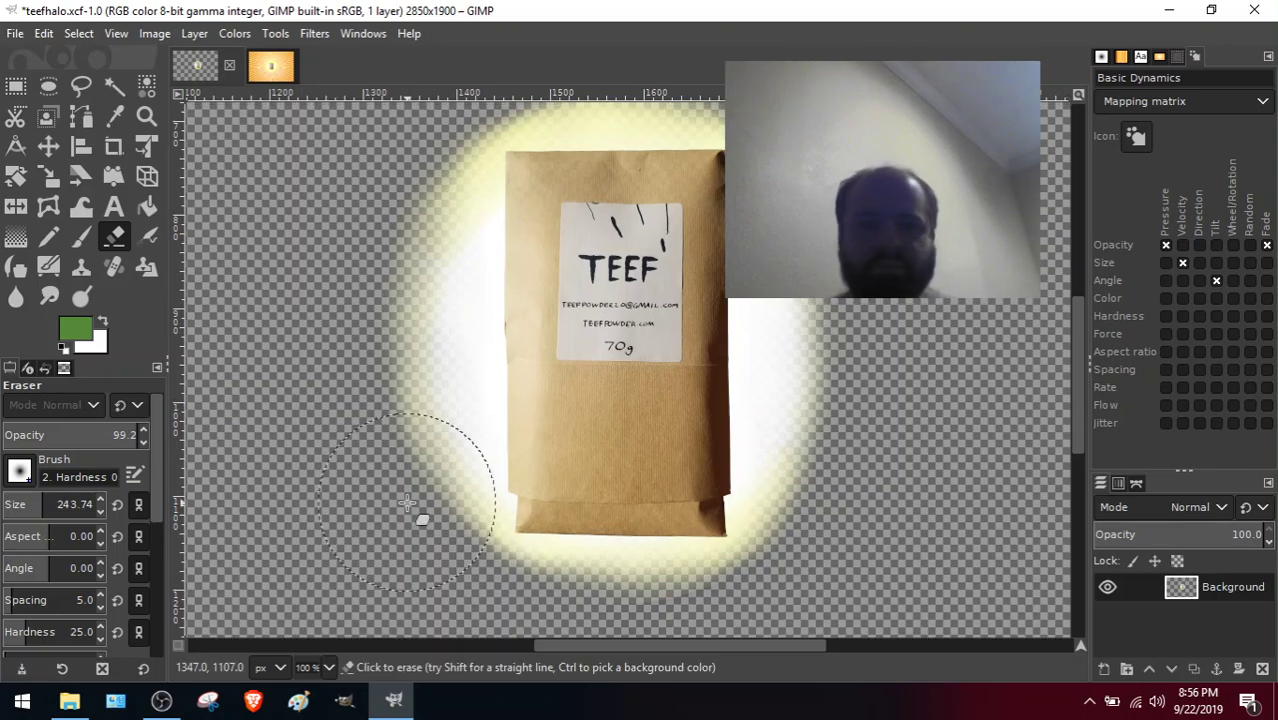
Keep the current Eraser brush and set its Hardness to 8.8.
click(18, 476)
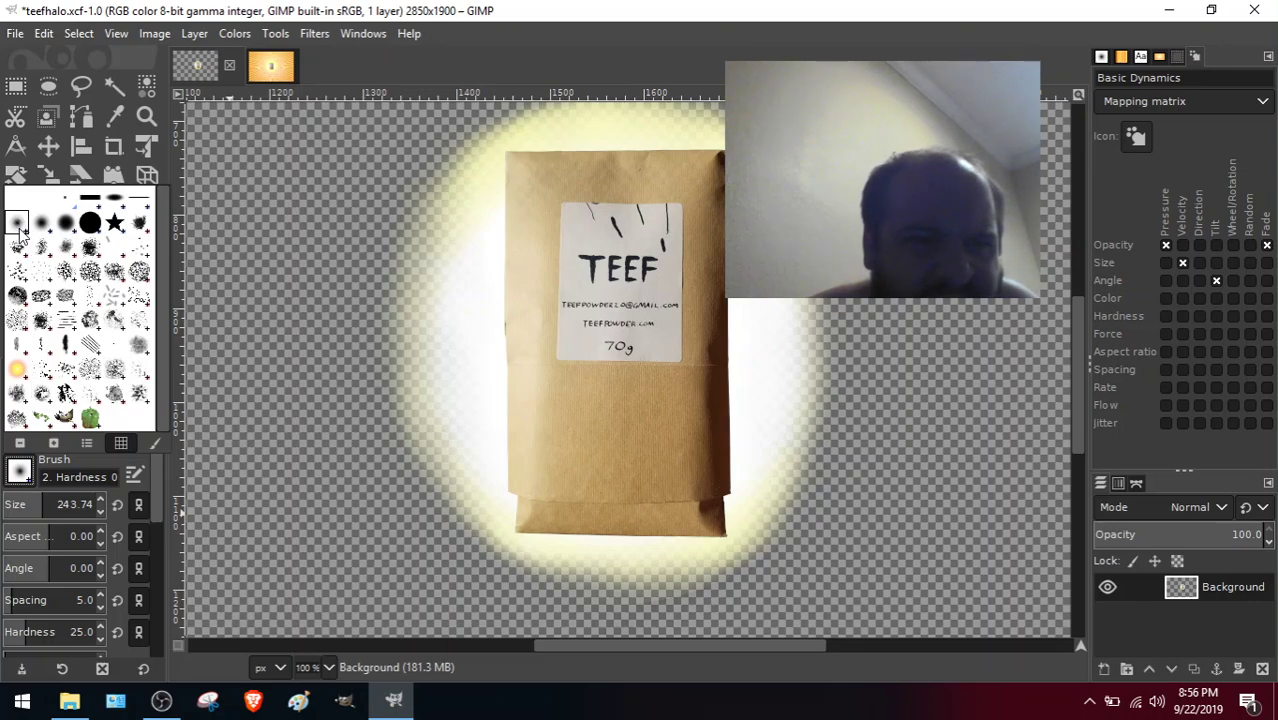
click(87, 475)
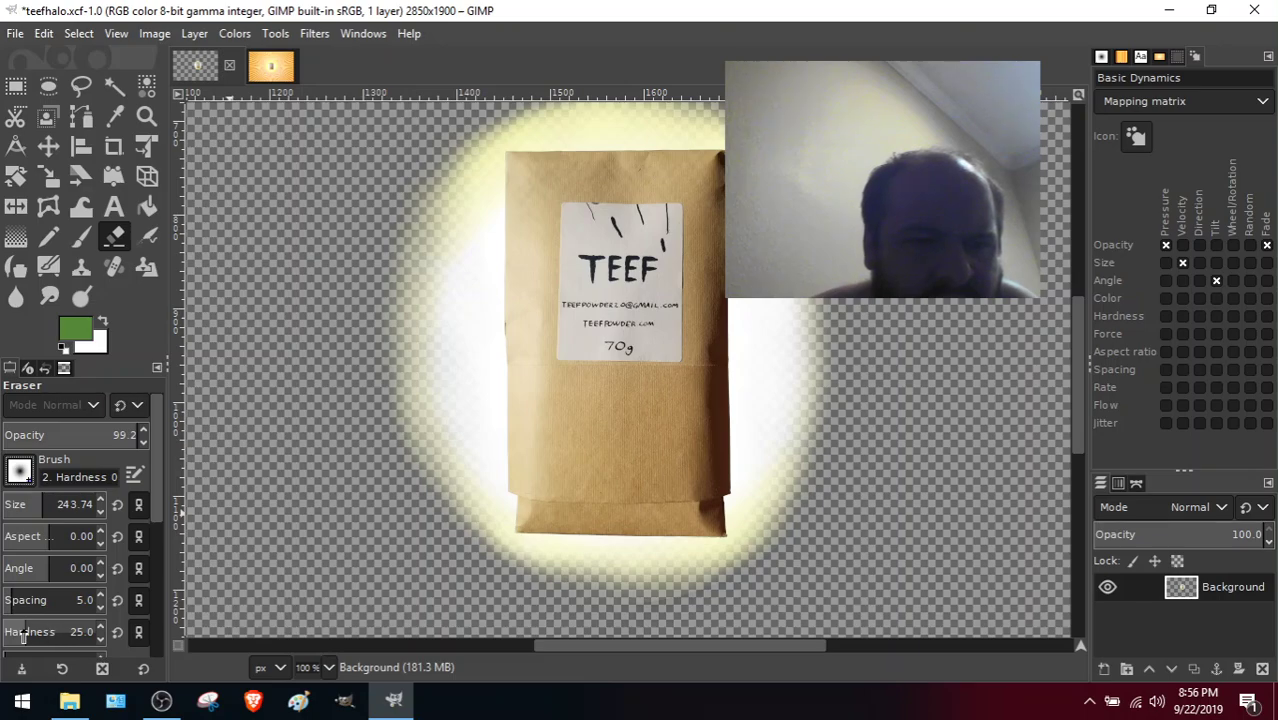
drag(24, 634, 10, 632)
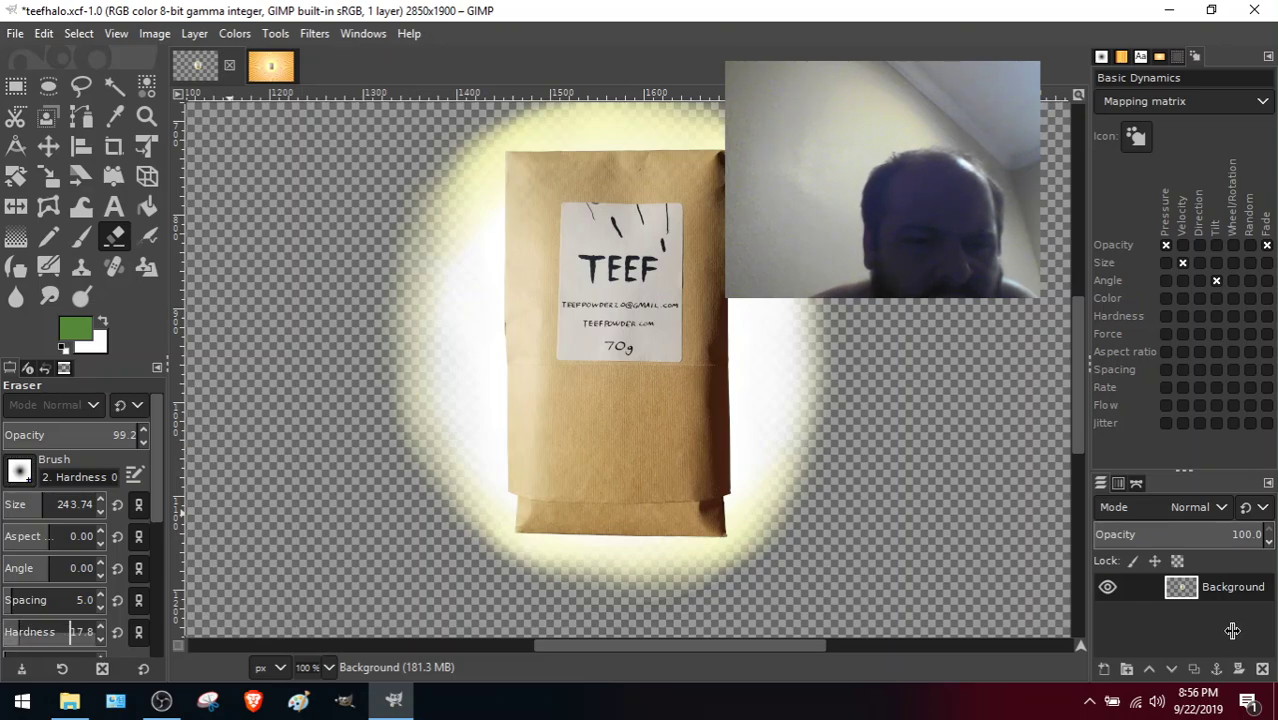
drag(1191, 635, 1153, 638)
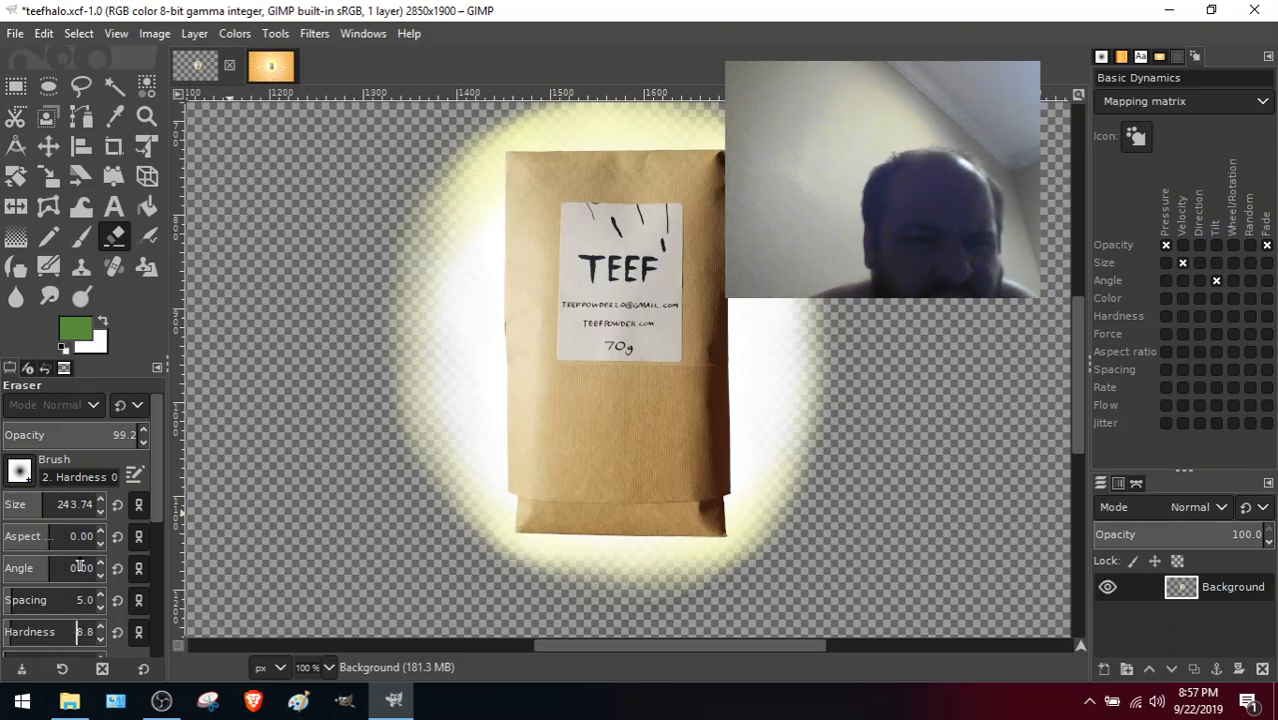
Undo the last erasing along the halo's right edge.
drag(156, 469, 166, 606)
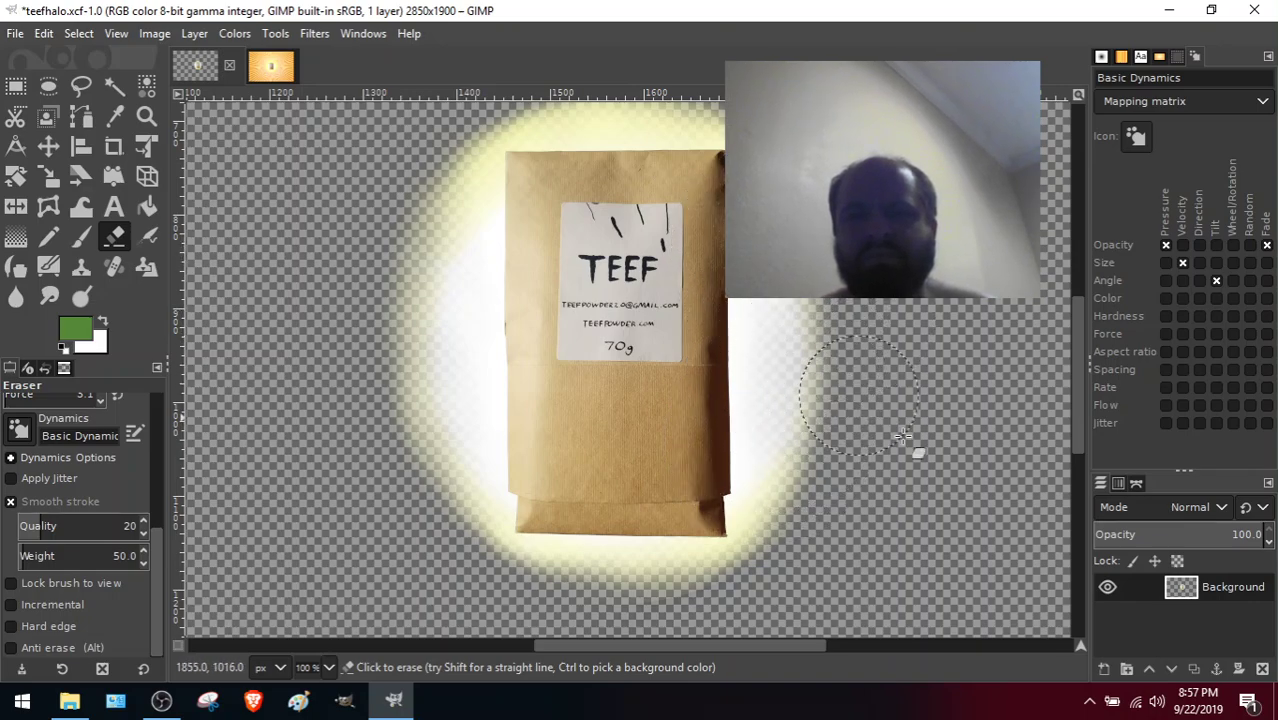
key(ctrl)
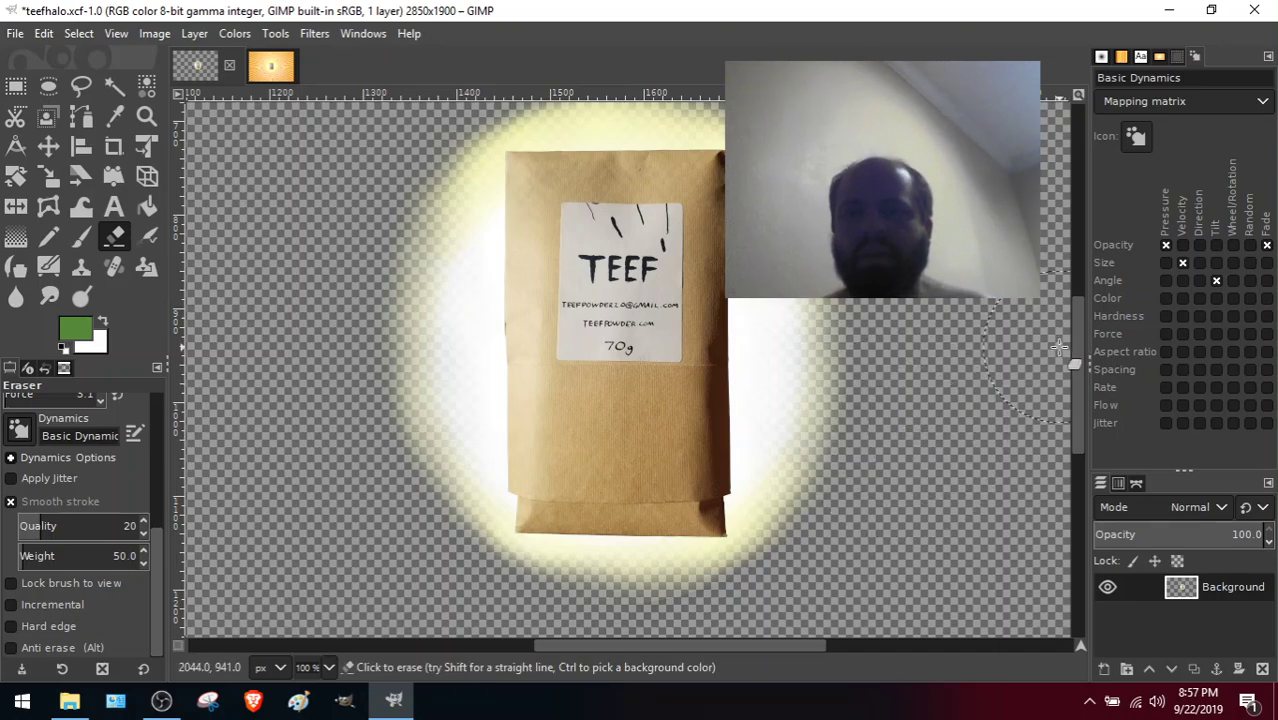
scroll(1084, 351, up, 2)
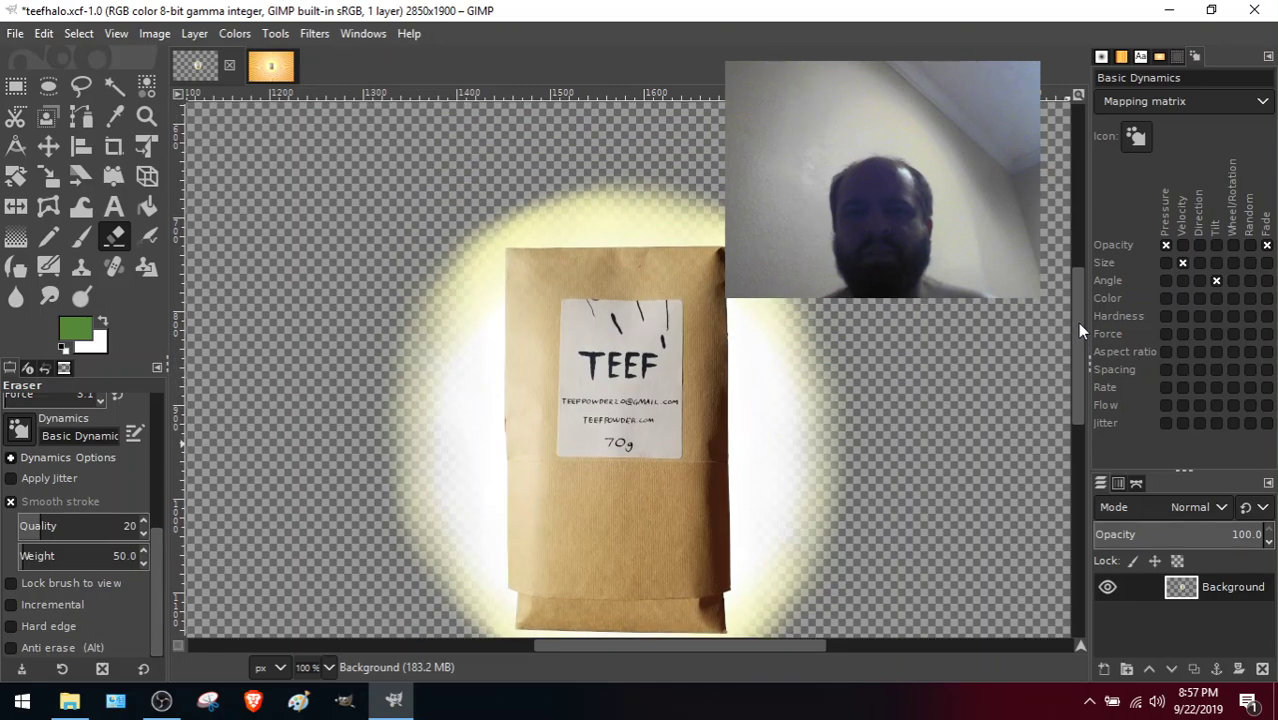
Enable Anti erase for the Eraser and restore the glow around the bag's lower right side.
scroll(1089, 346, down, 1)
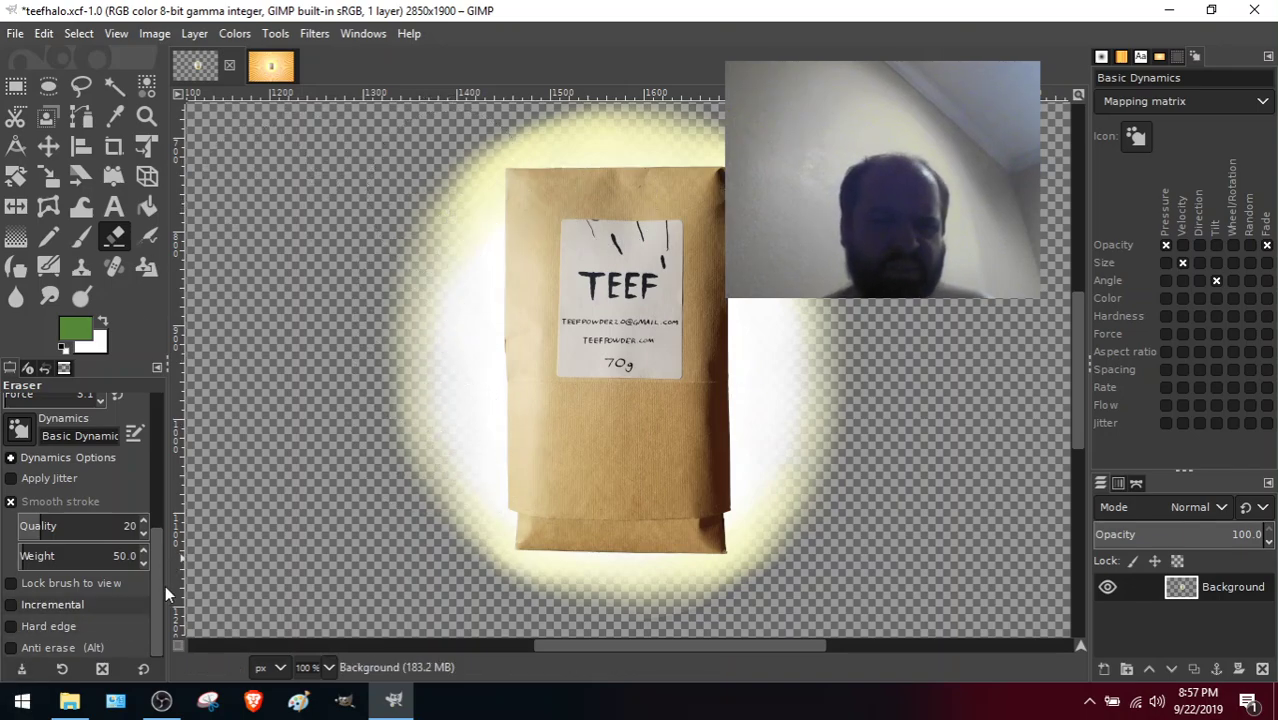
click(12, 648)
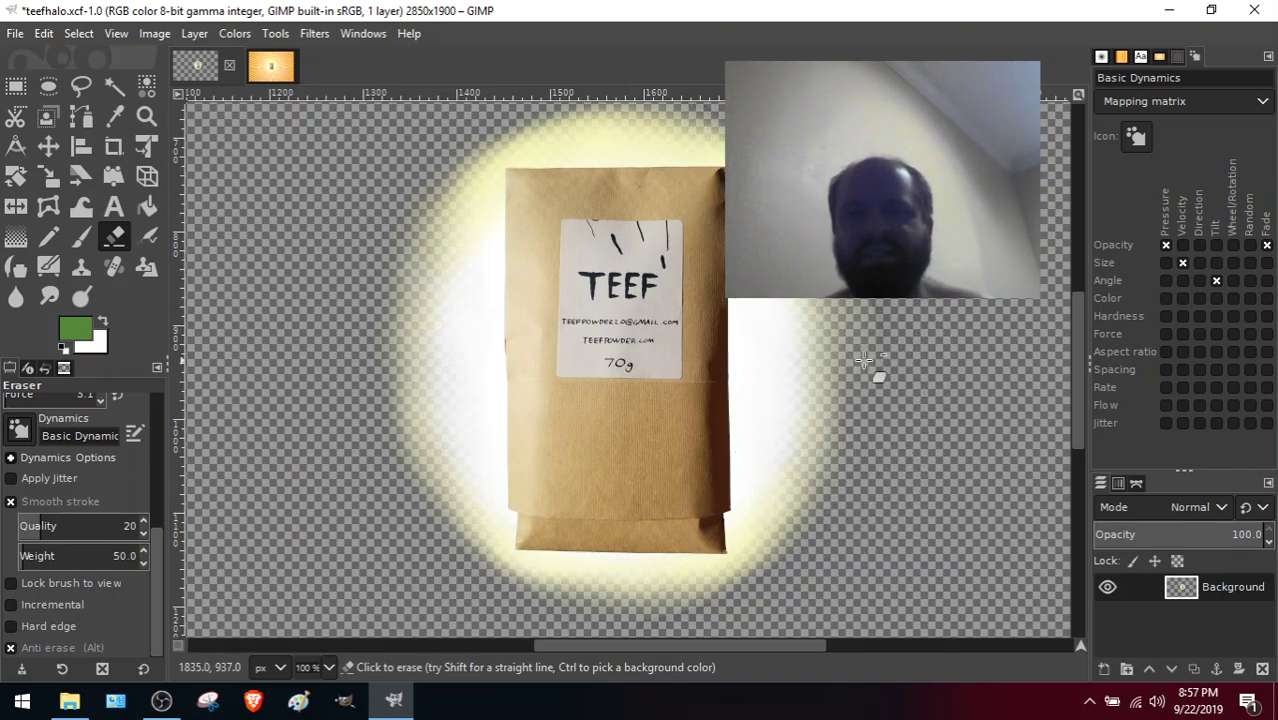
scroll(790, 420, left, 1)
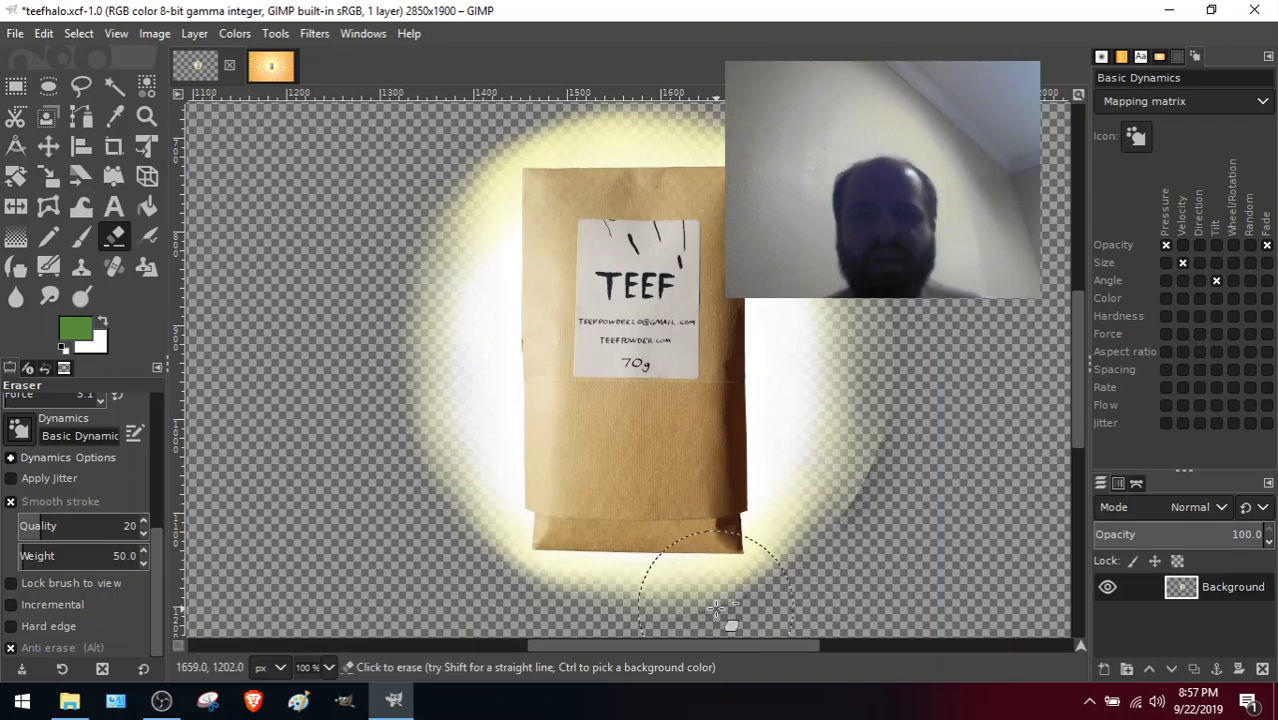
Set the Eraser's Force to 1.1, keeping Anti erase enabled.
drag(157, 554, 151, 489)
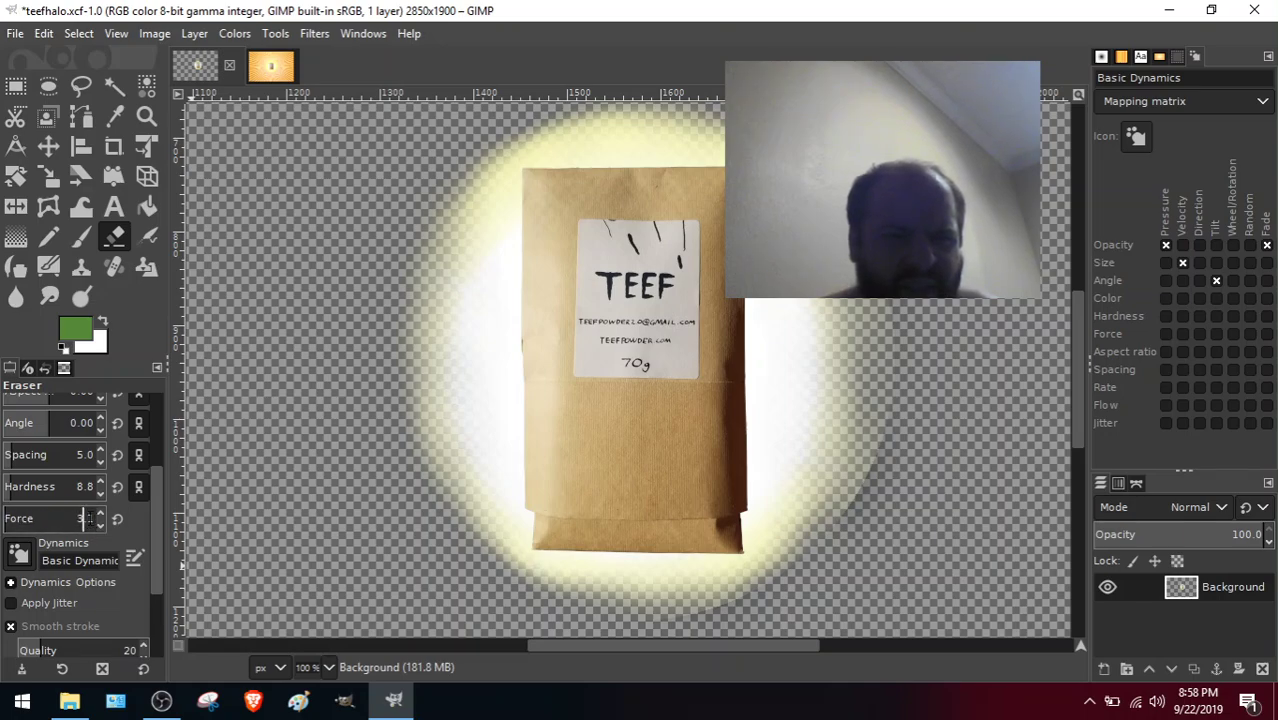
text(1)
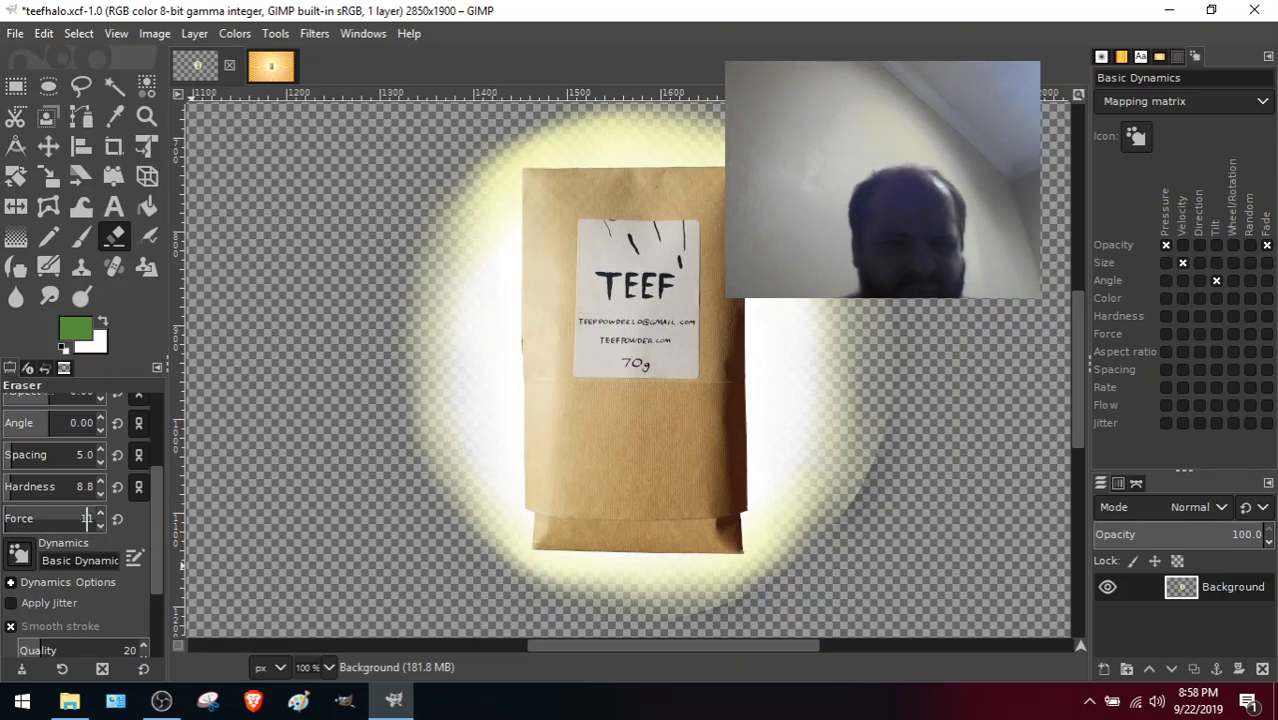
text(.1)
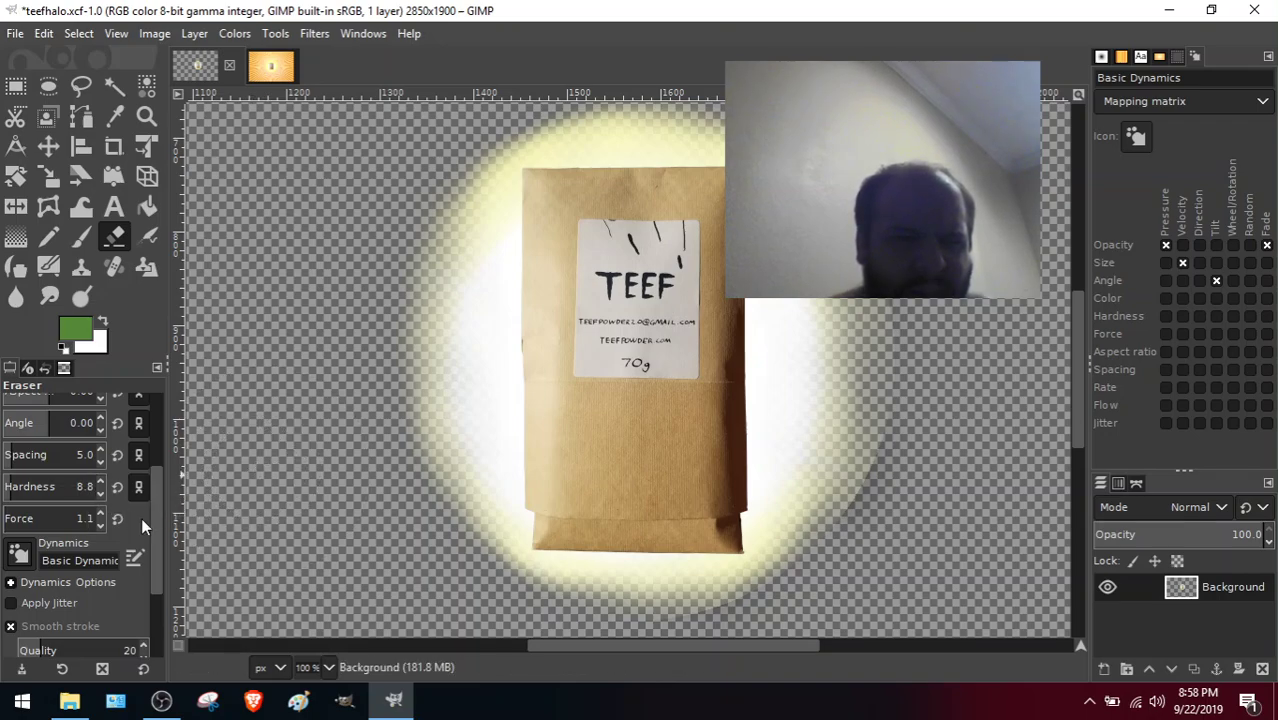
drag(157, 524, 145, 608)
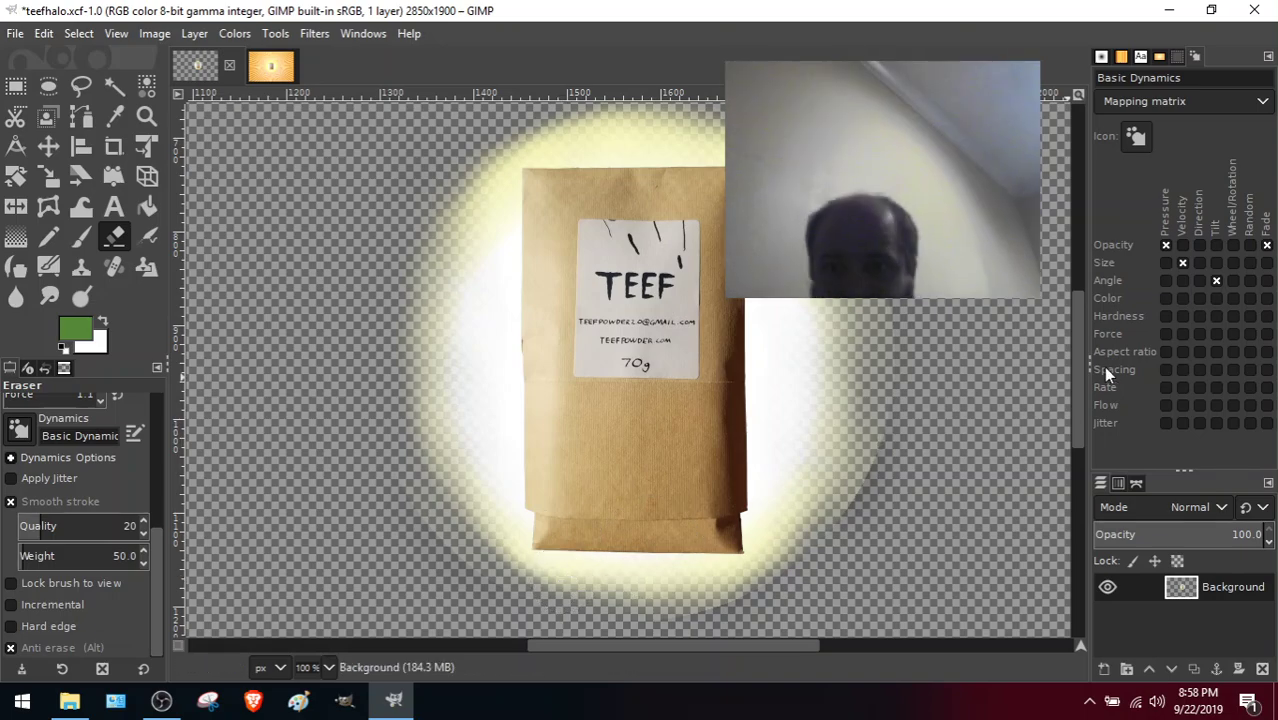
Restore the erased glow to the right of the bag and outside its lower left corner with Anti erase.
scroll(1073, 340, left, 5)
scroll(1073, 340, left, 5)
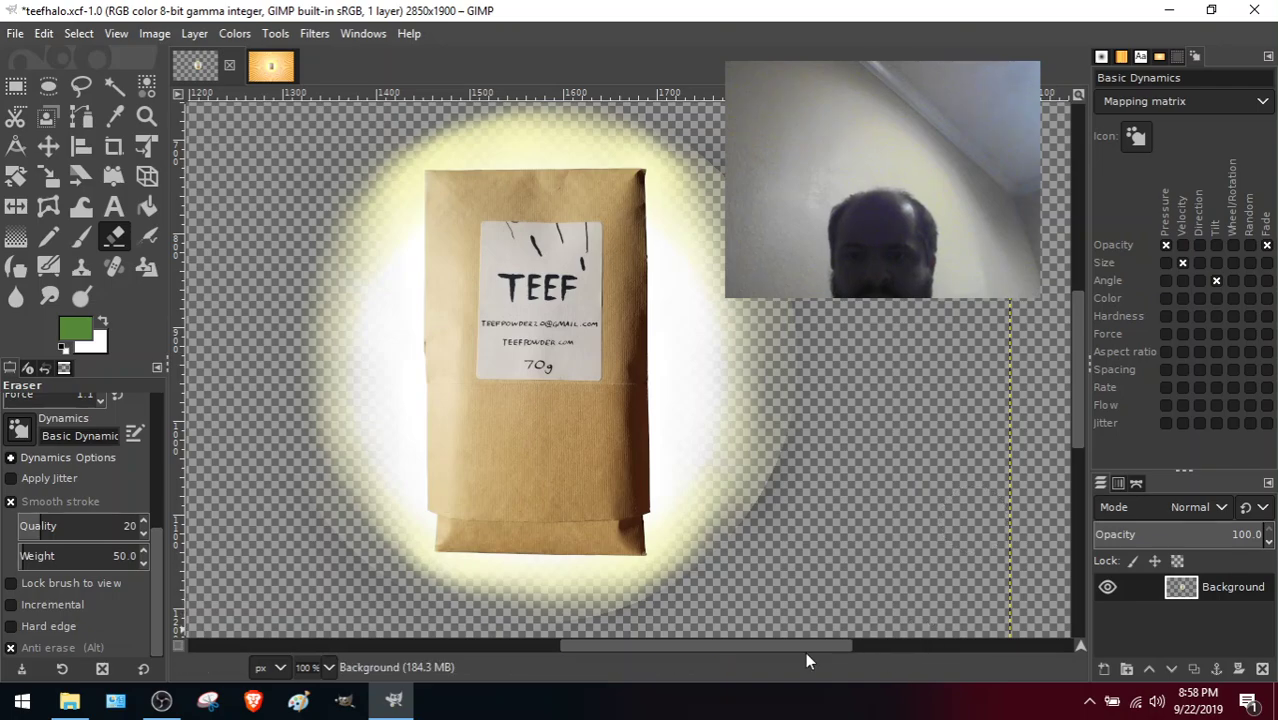
scroll(777, 649, left, 1)
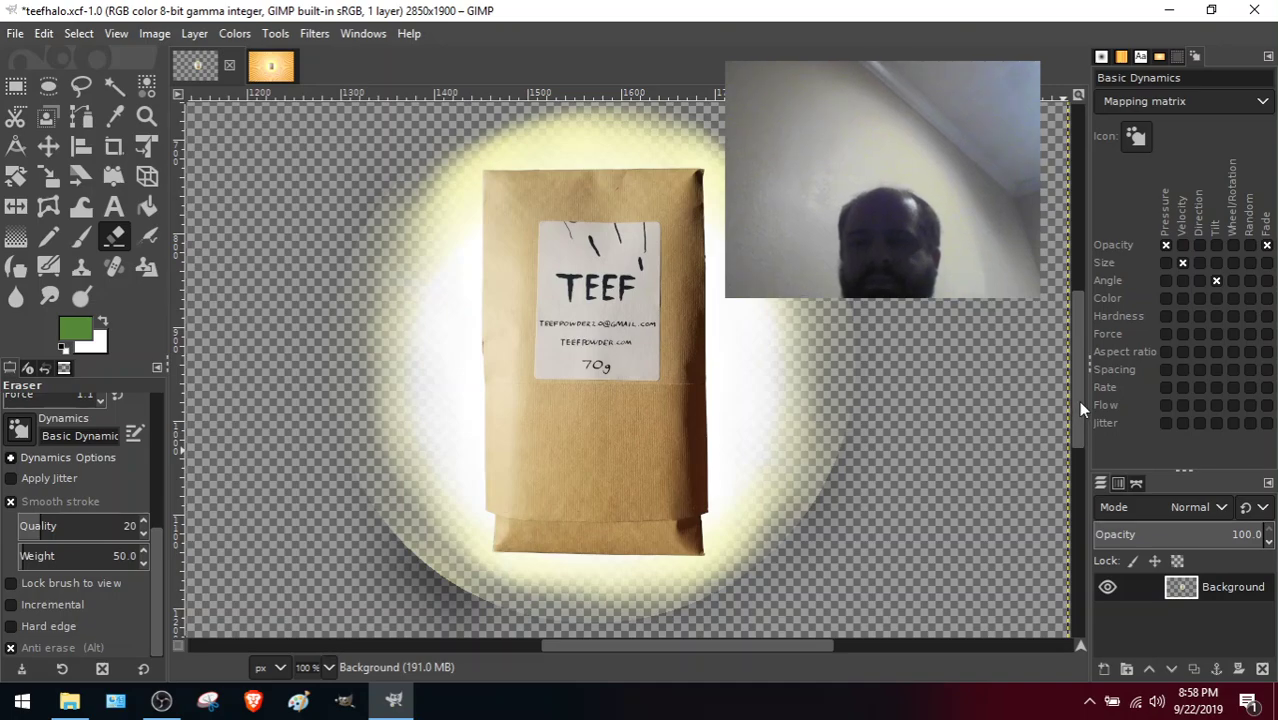
drag(1078, 400, 1073, 377)
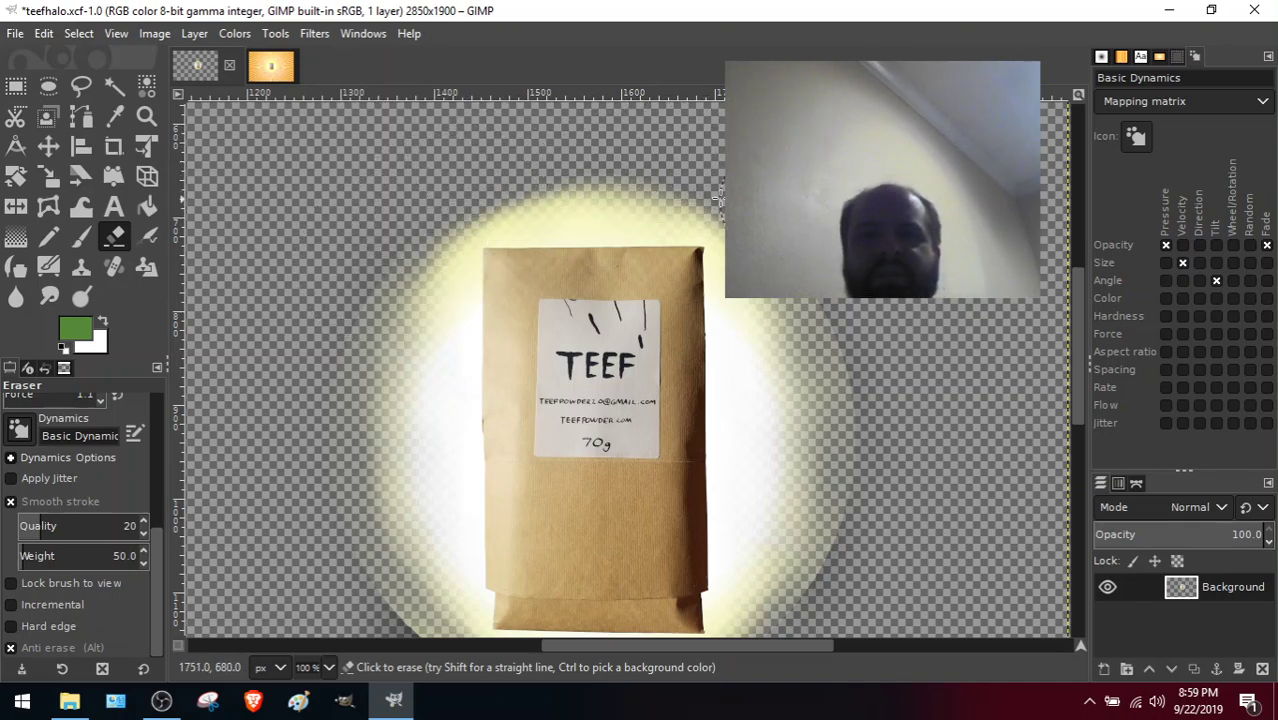
scroll(1081, 301, down, 2)
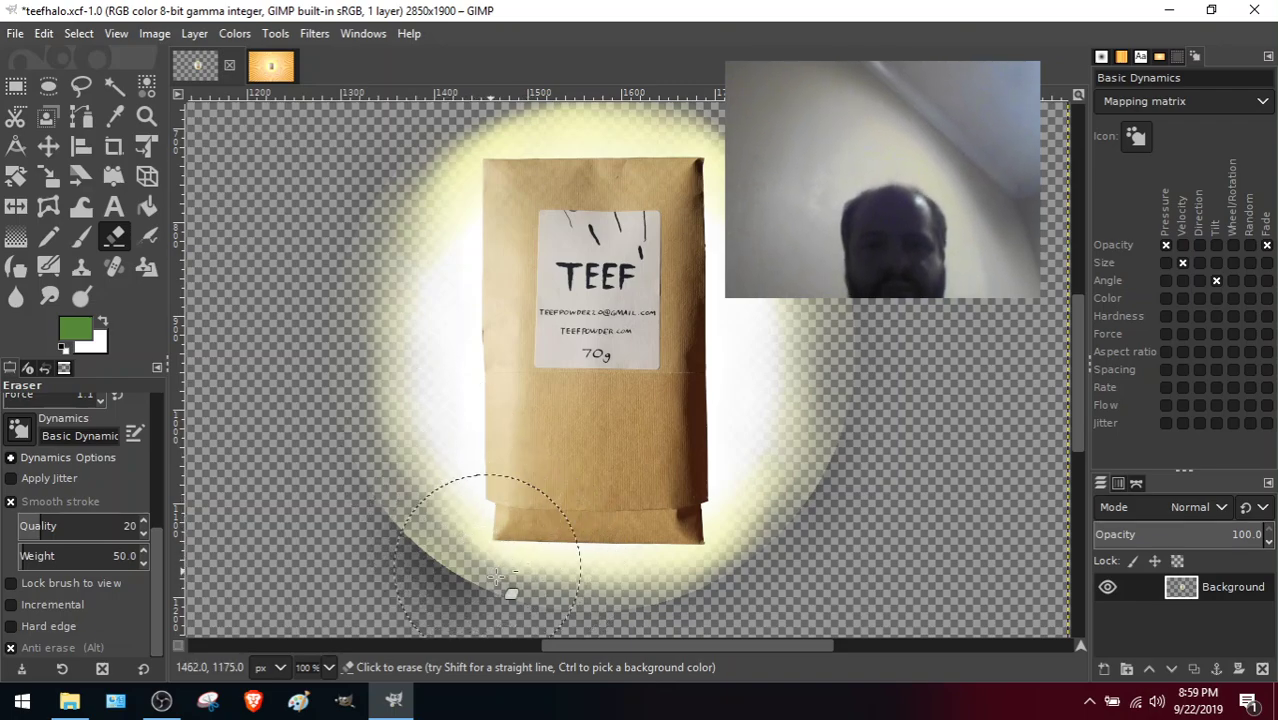
Extend the restored glow into a rounded outer band along the halo's lower left and bottom edges.
mouse_move(568, 592)
mouse_down()
mouse_move(490, 578)
mouse_move(409, 461)
mouse_move(502, 588)
mouse_move(410, 497)
mouse_up()
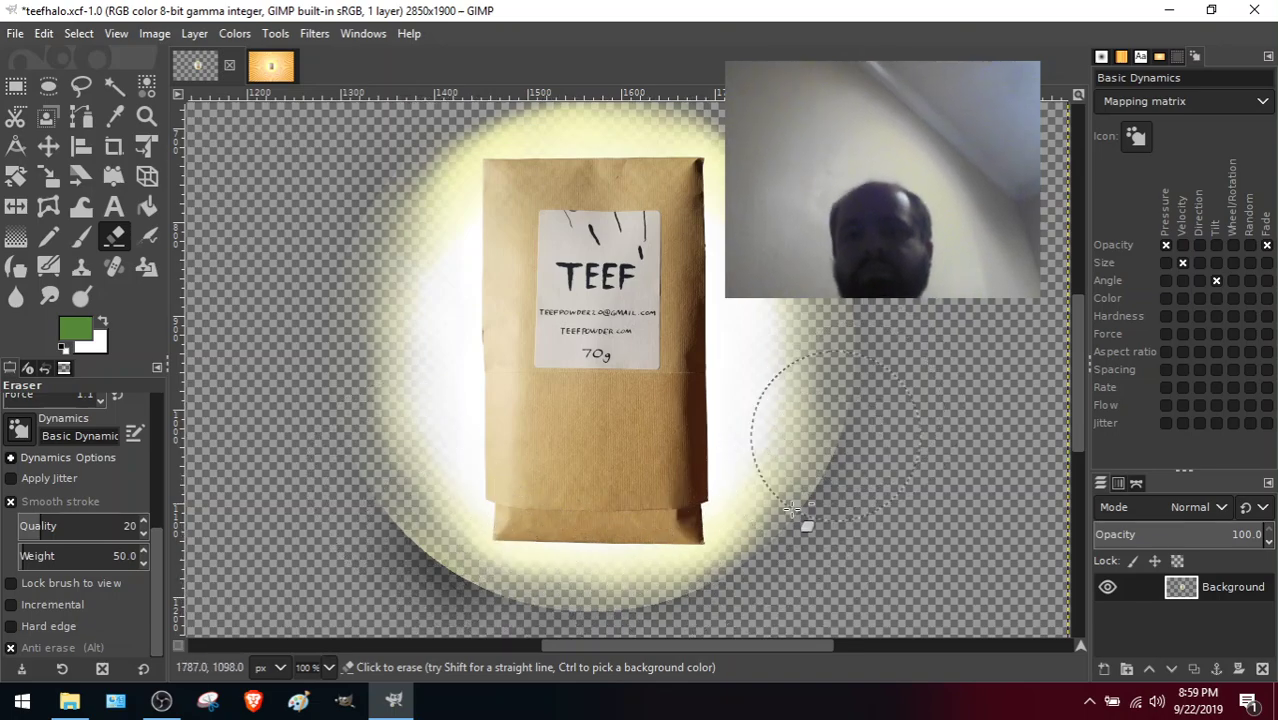
scroll(1064, 368, up, 5)
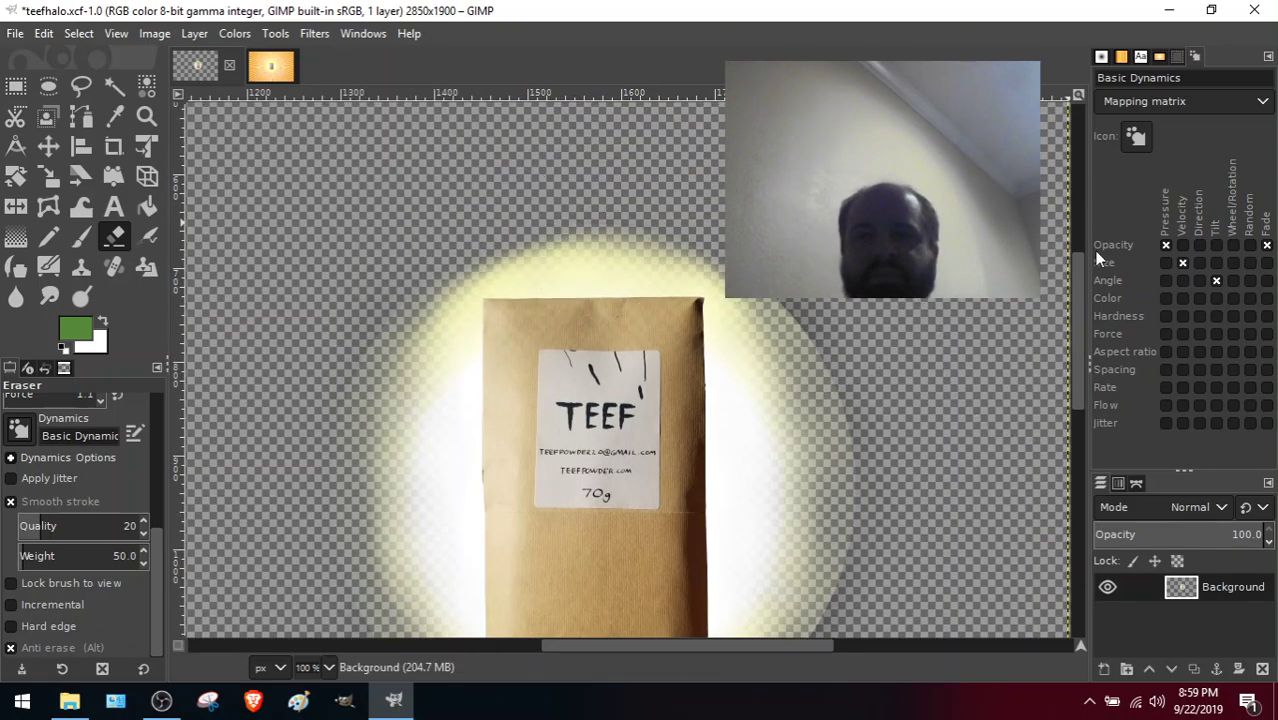
drag(1083, 285, 1088, 330)
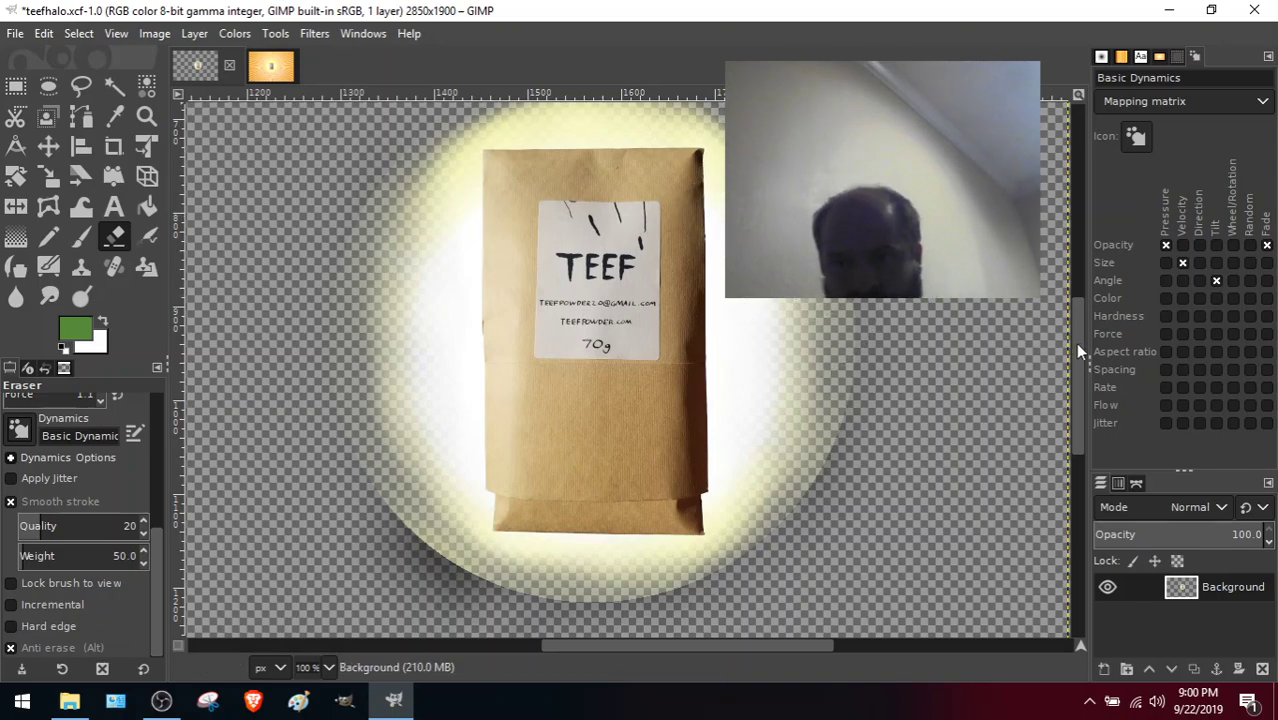
Turn off the Eraser's Anti erase option for normal erasing around the halo.
mouse_move(1075, 342)
mouse_down()
mouse_move(1075, 297)
mouse_move(1085, 333)
mouse_up()
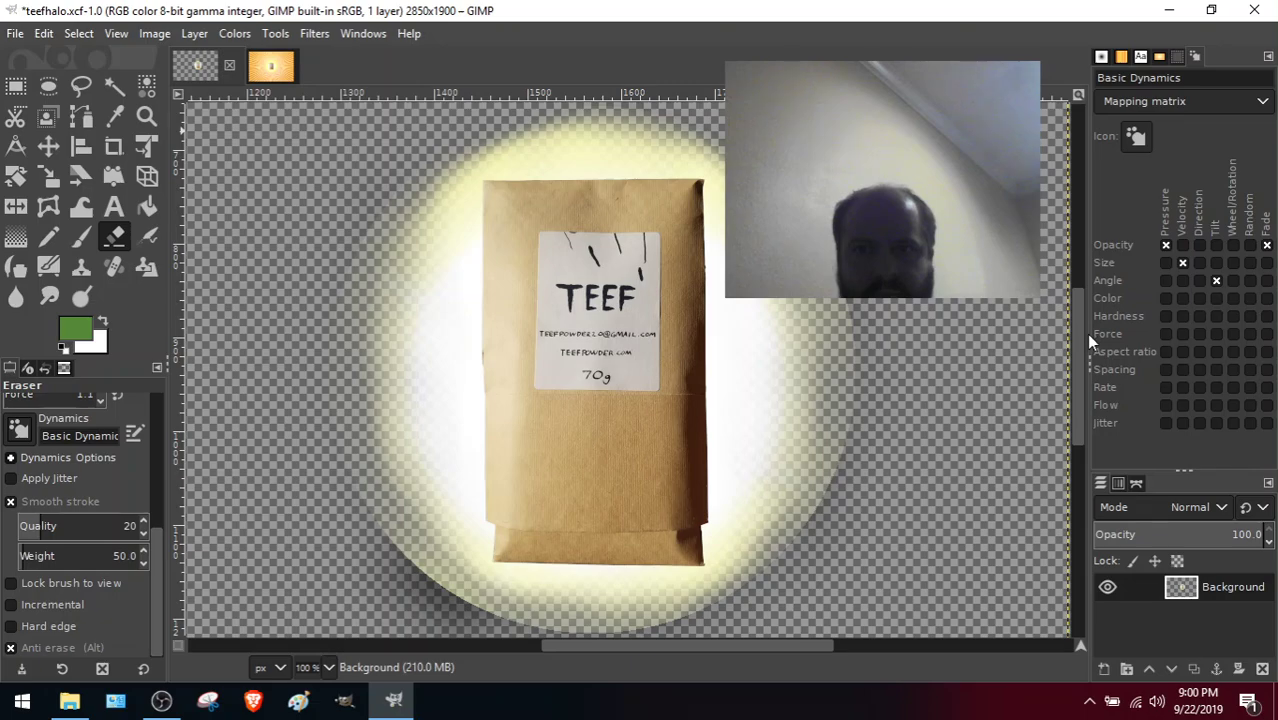
mouse_move(1085, 333)
mouse_down()
mouse_move(1082, 317)
mouse_move(1097, 353)
mouse_move(1088, 327)
mouse_up()
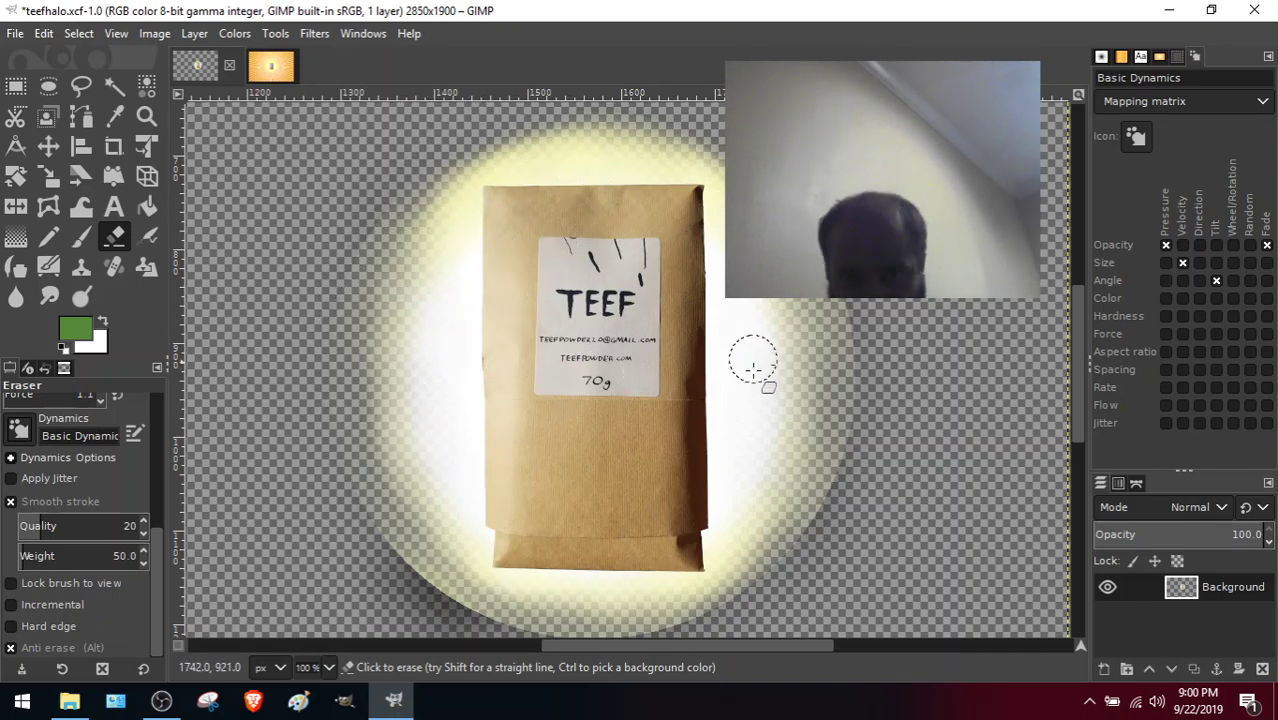
scroll(752, 370, right, 10)
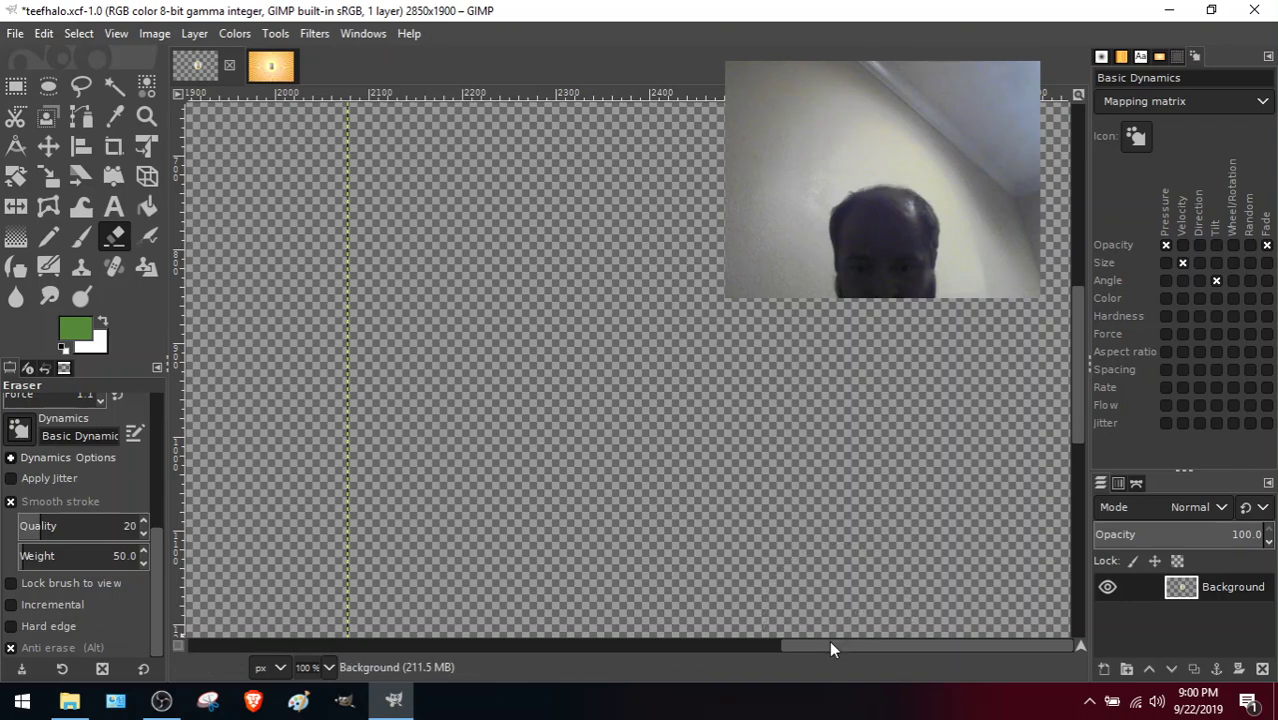
drag(829, 648, 584, 664)
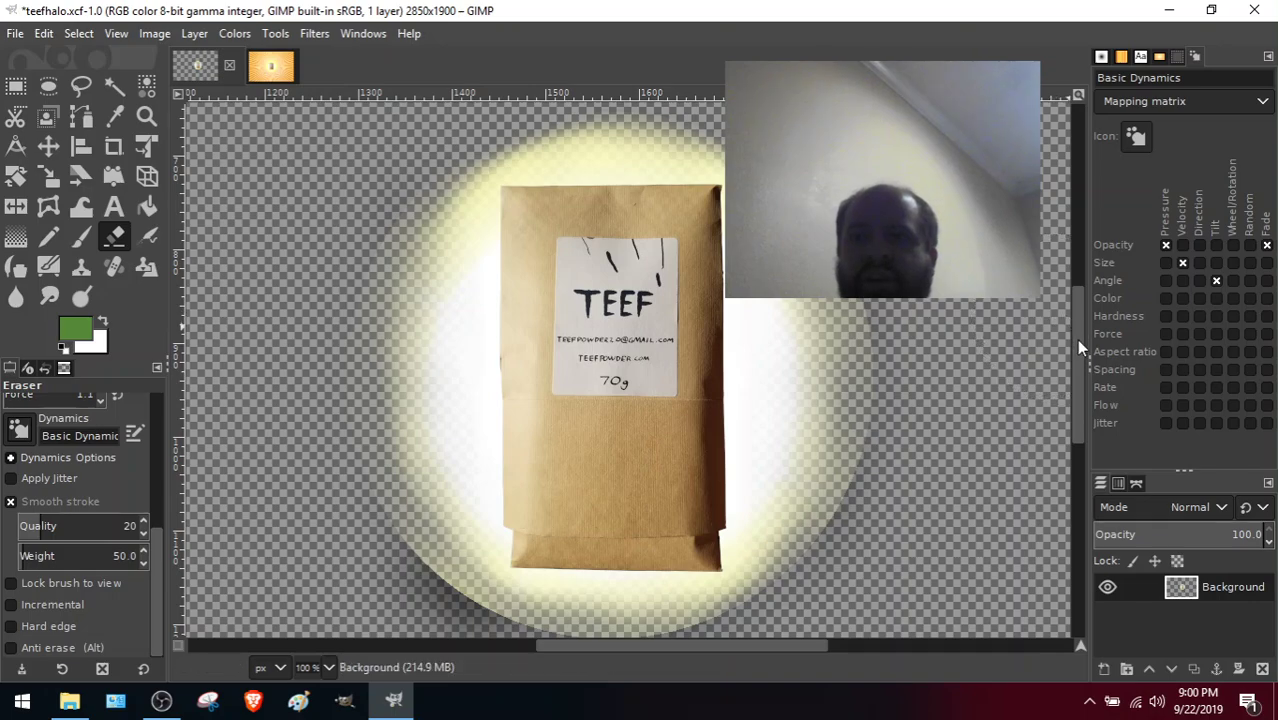
Soften the halo's outer rim to the right and lower right of the bag with the Eraser.
scroll(1074, 327, up, 3)
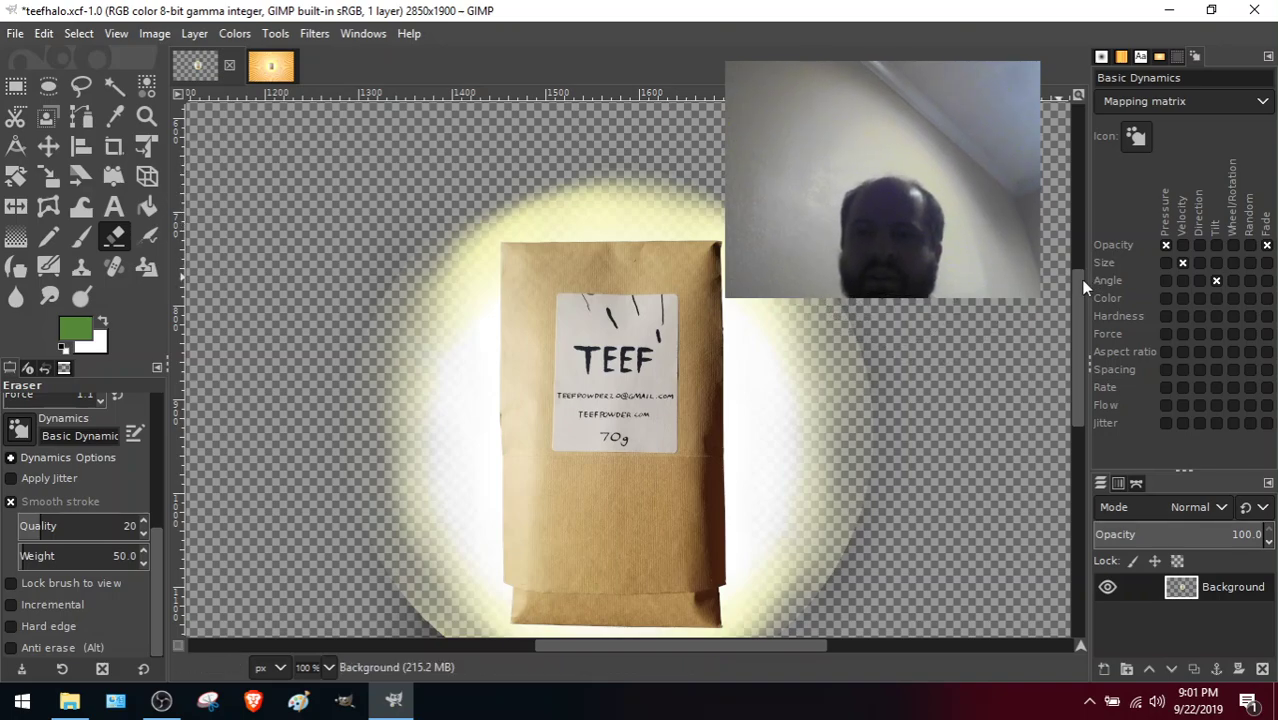
scroll(1060, 290, down, 4)
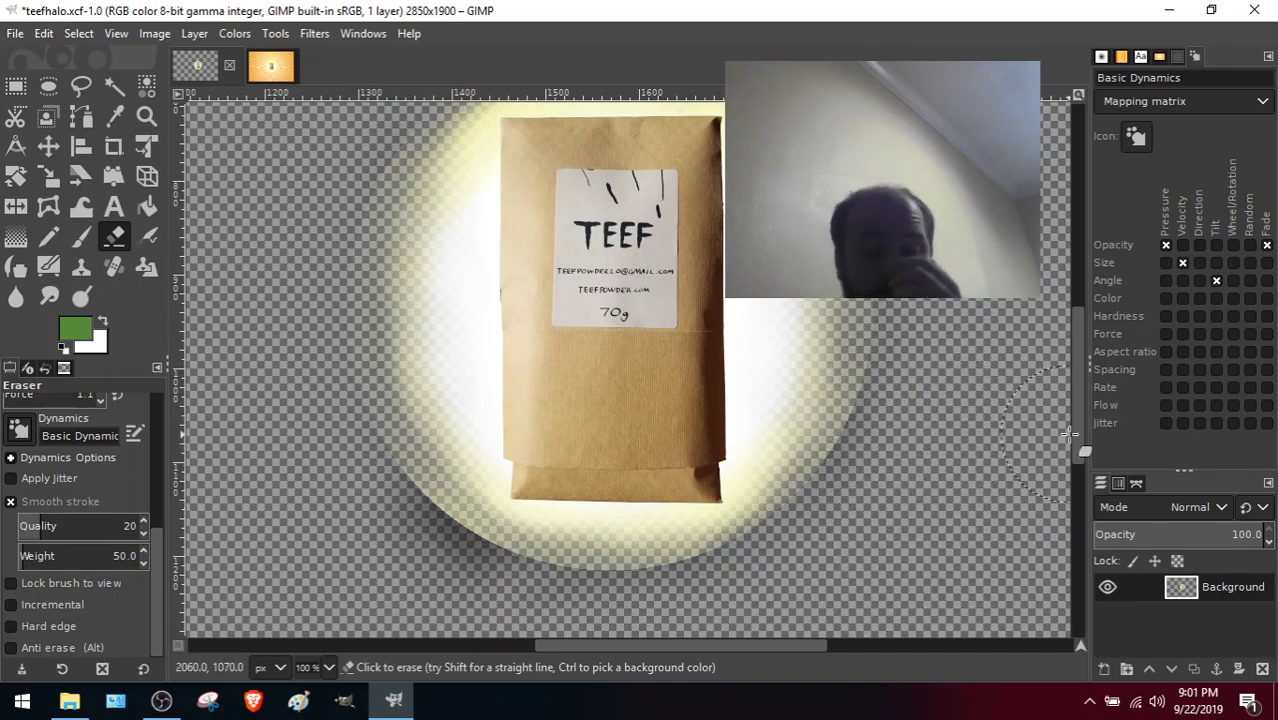
drag(1076, 415, 1083, 465)
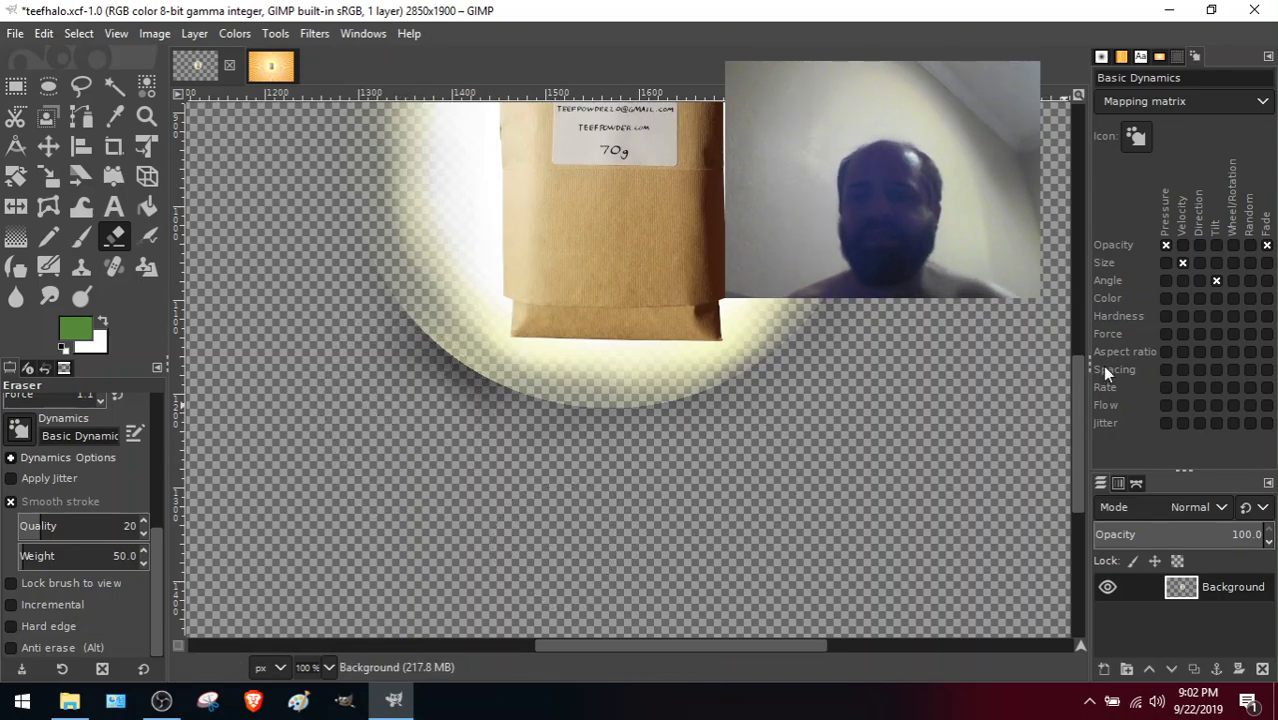
drag(1081, 412, 1077, 335)
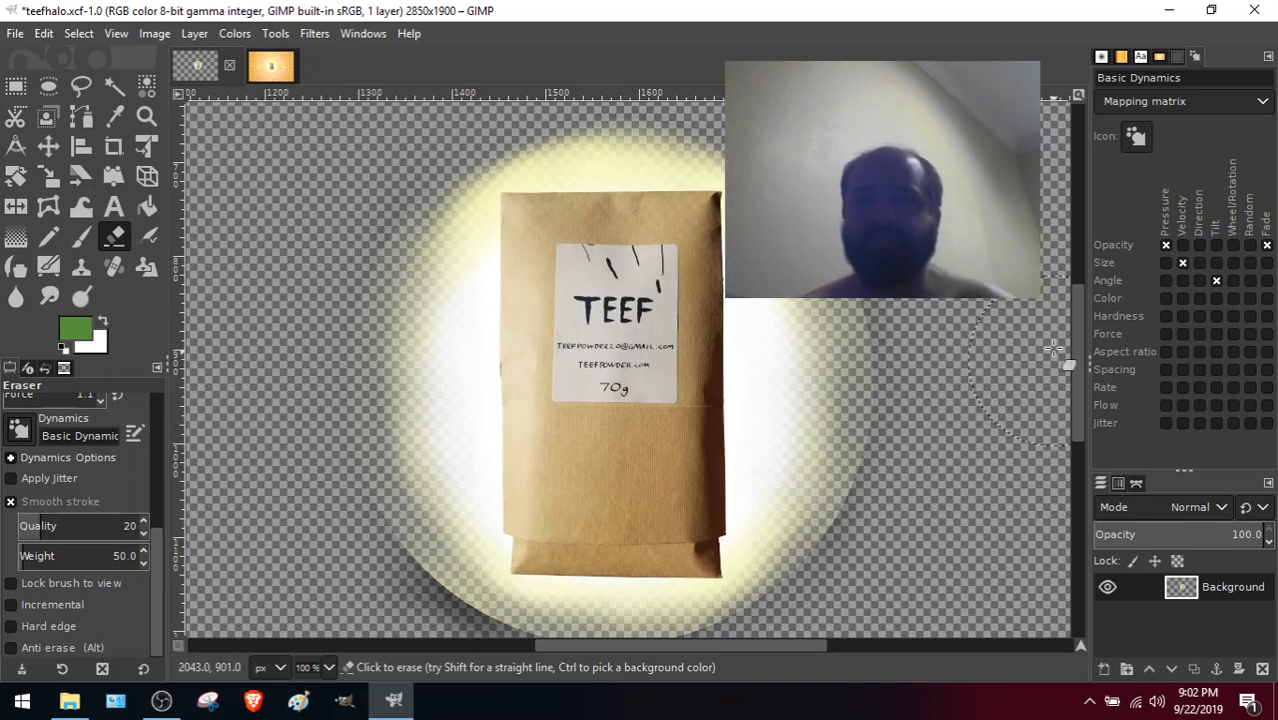
drag(1077, 338, 1077, 388)
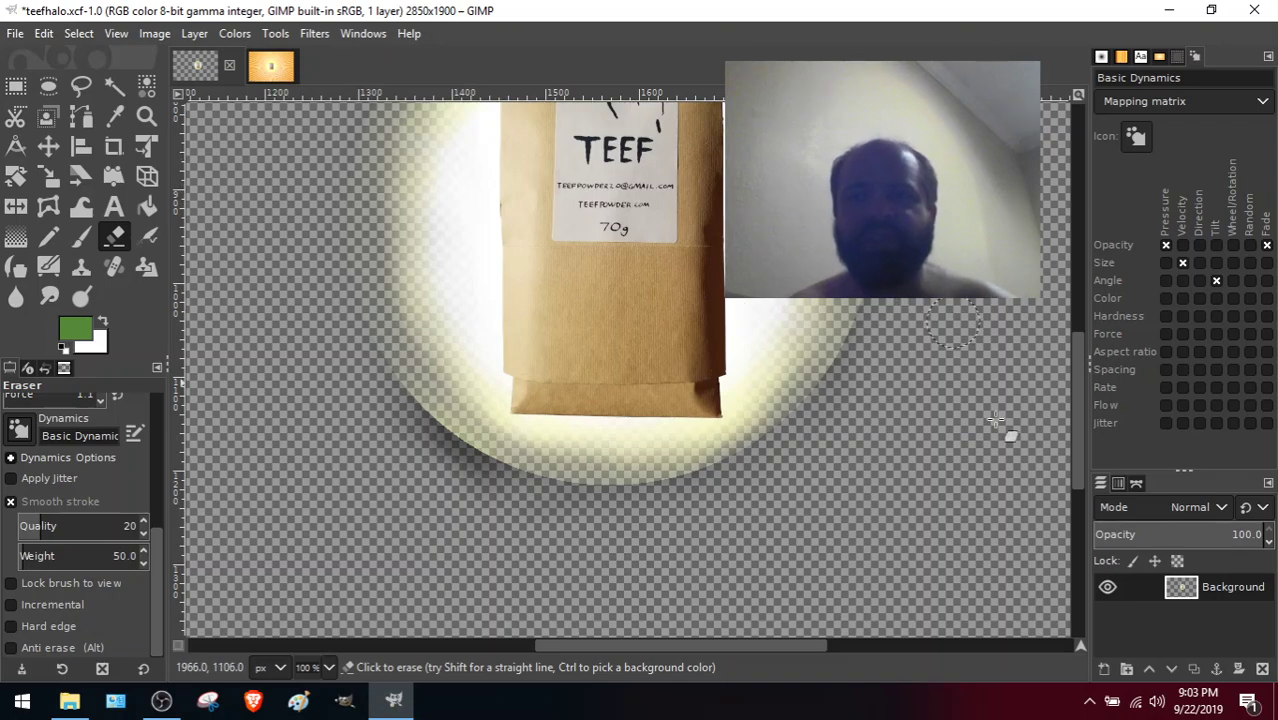
scroll(1074, 380, up, 3)
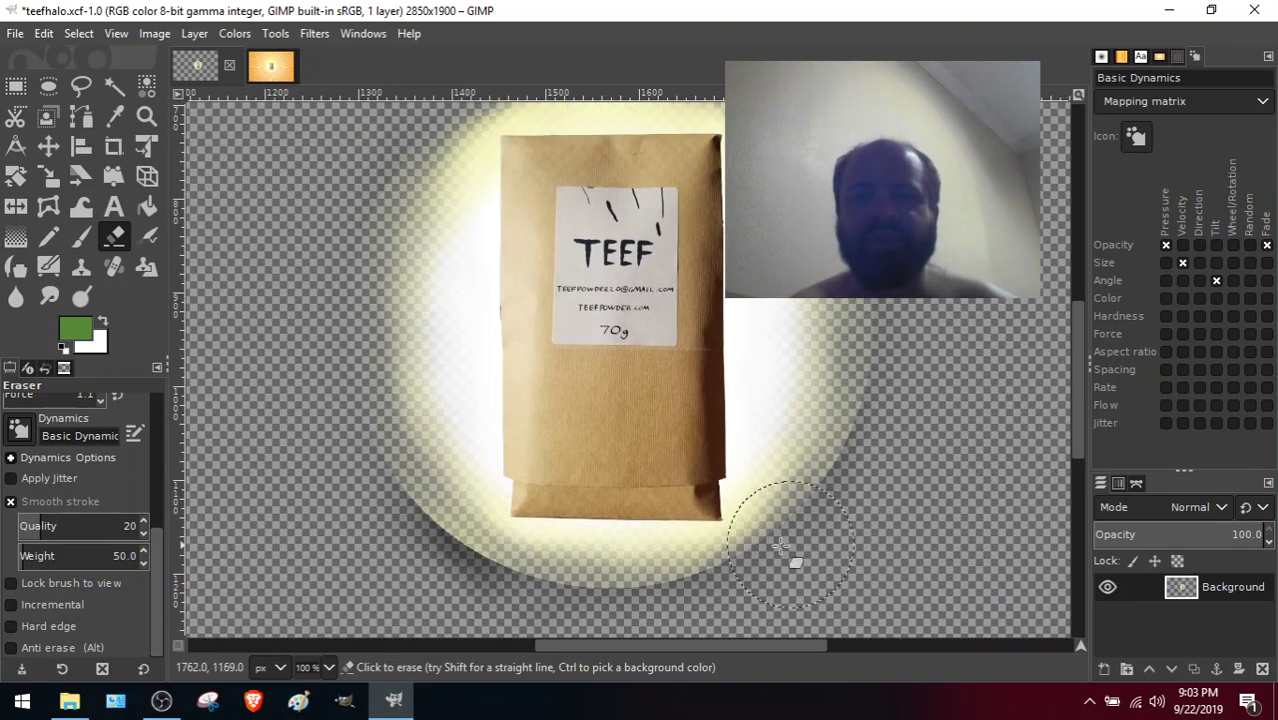
scroll(1070, 390, up, 3)
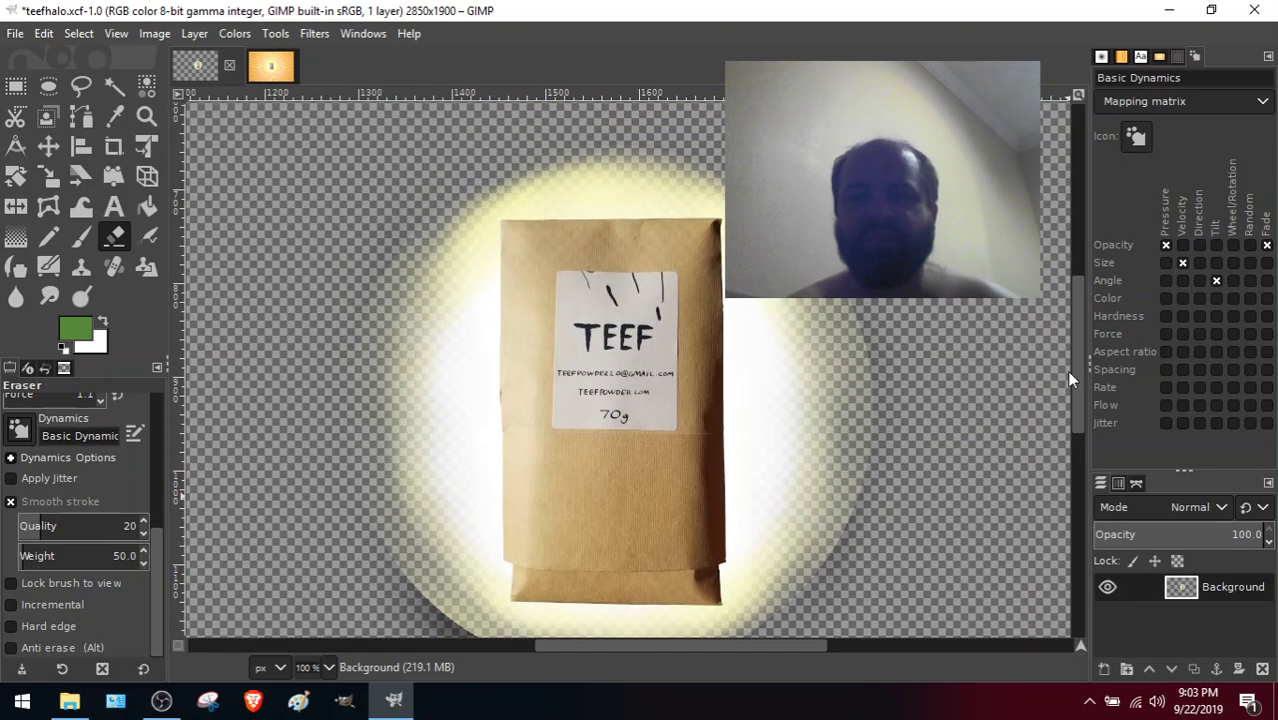
scroll(1066, 368, down, 3)
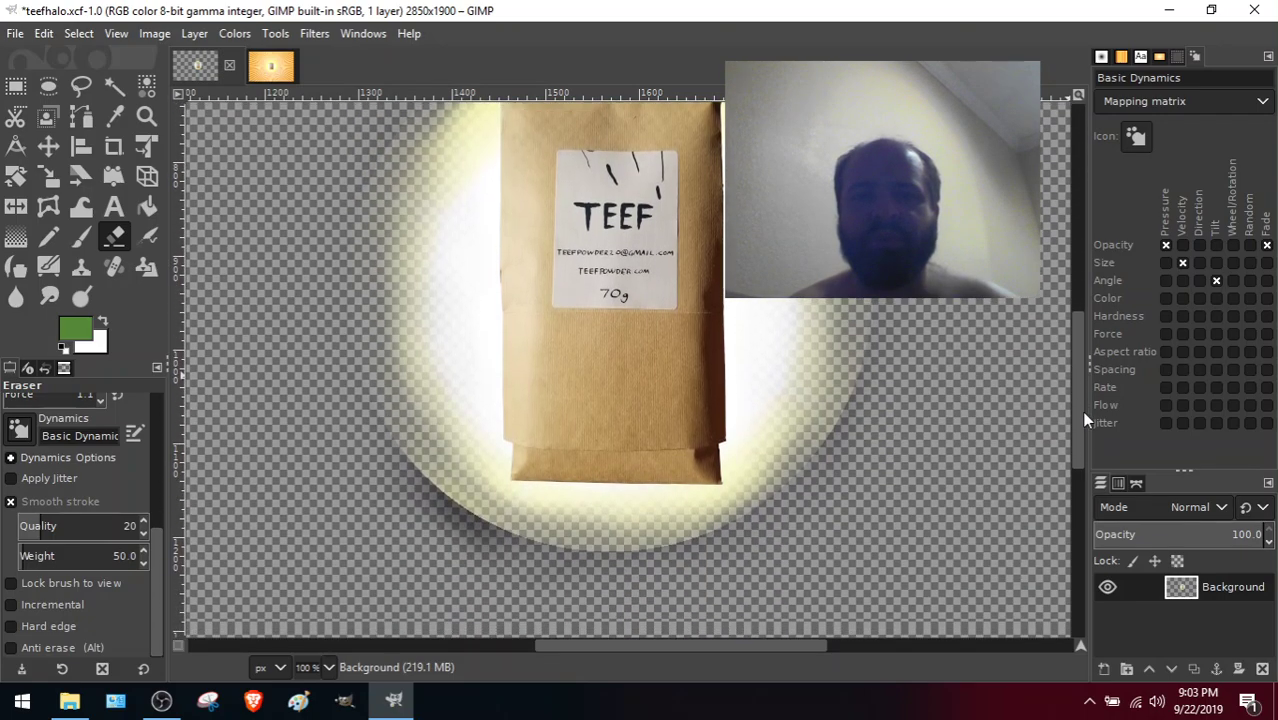
scroll(1080, 410, down, 2)
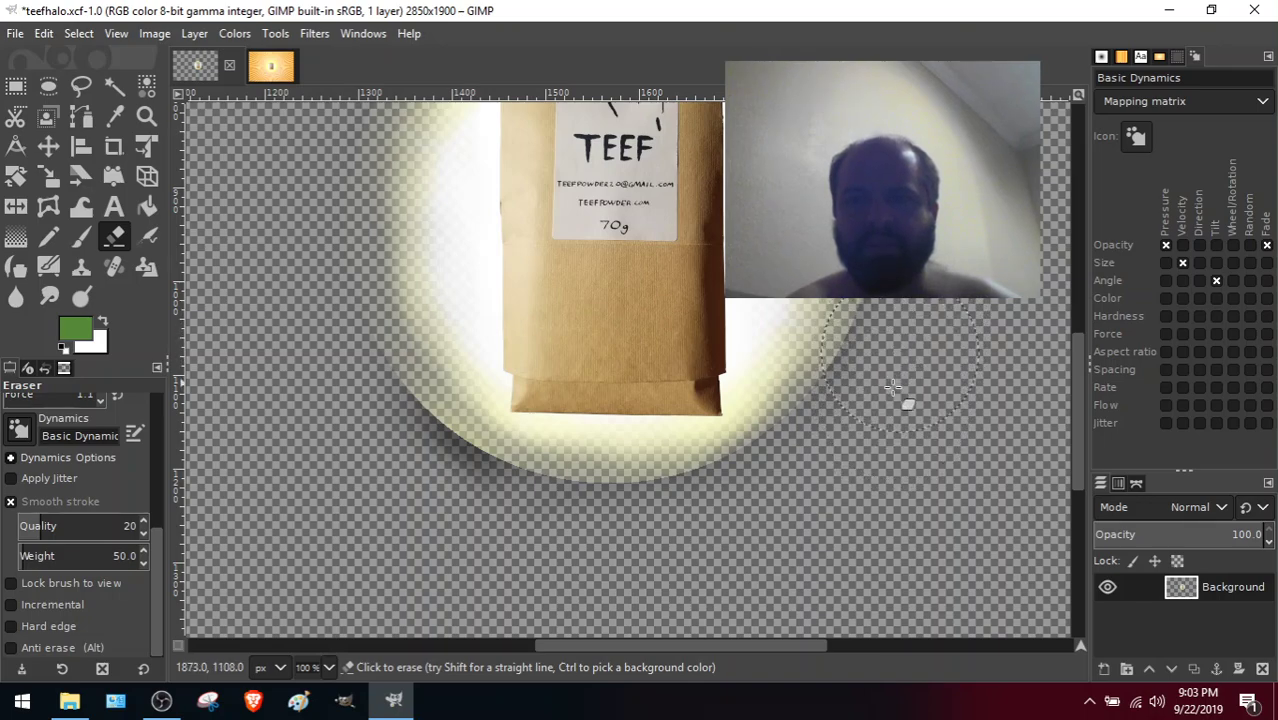
scroll(1075, 397, up, 3)
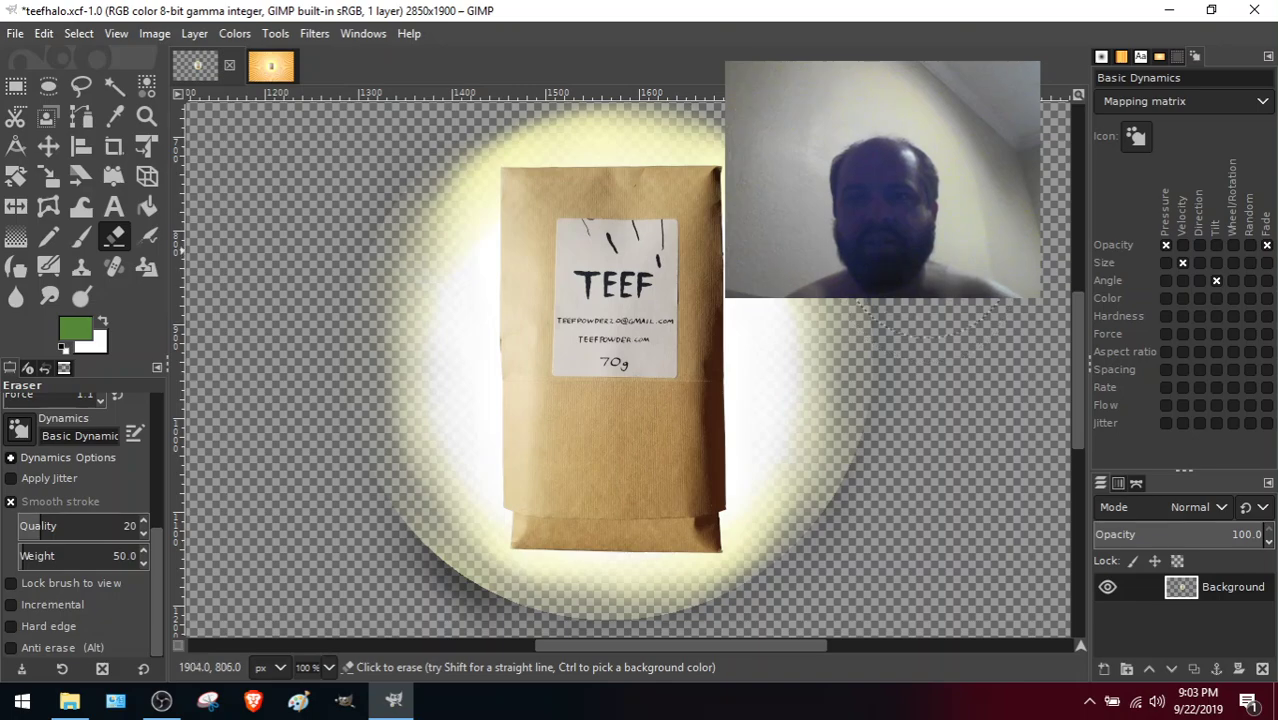
Set the Eraser's Size to 24.84 and show the image at 200% zoom for detail work.
drag(158, 562, 155, 420)
drag(50, 506, 37, 507)
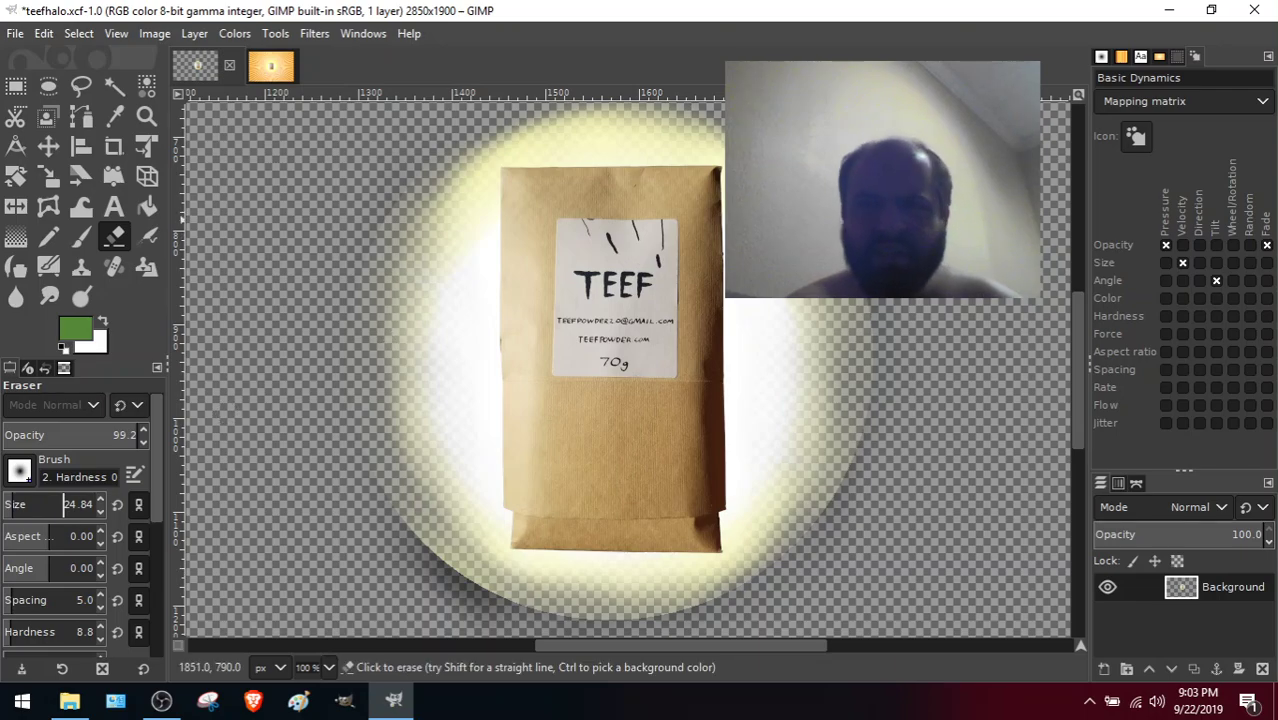
click(112, 34)
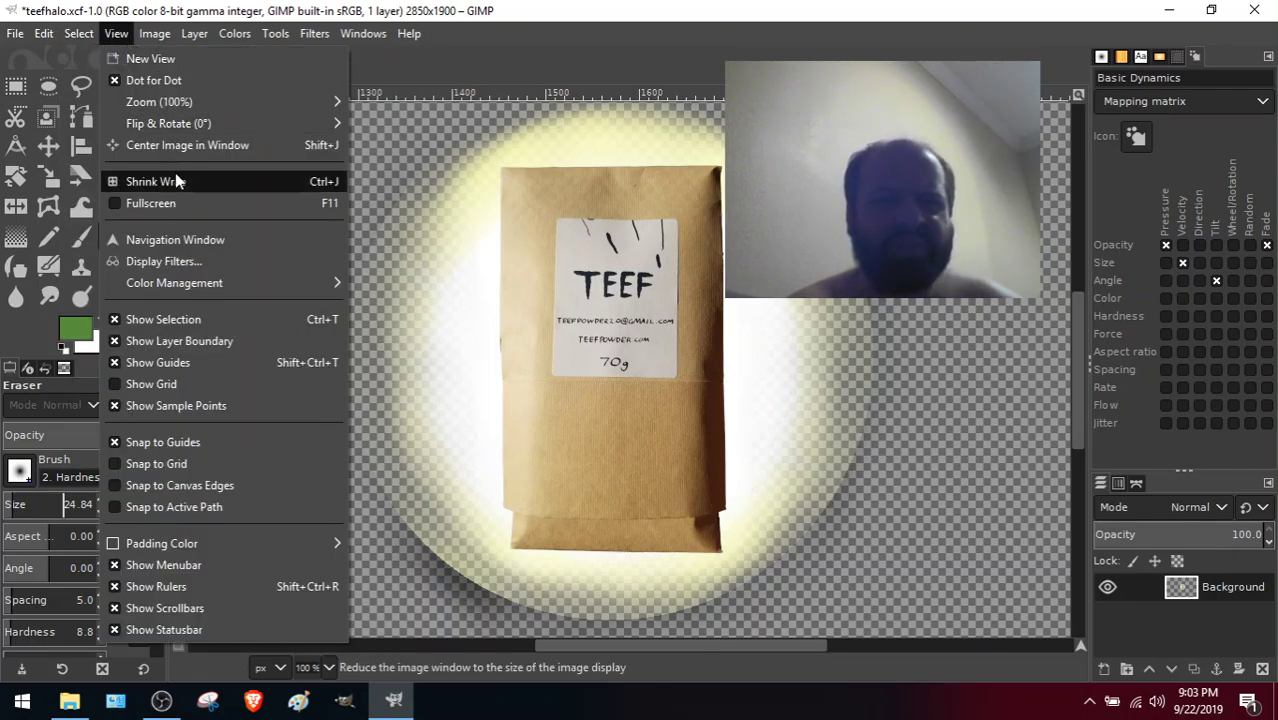
mouse_move(180, 129)
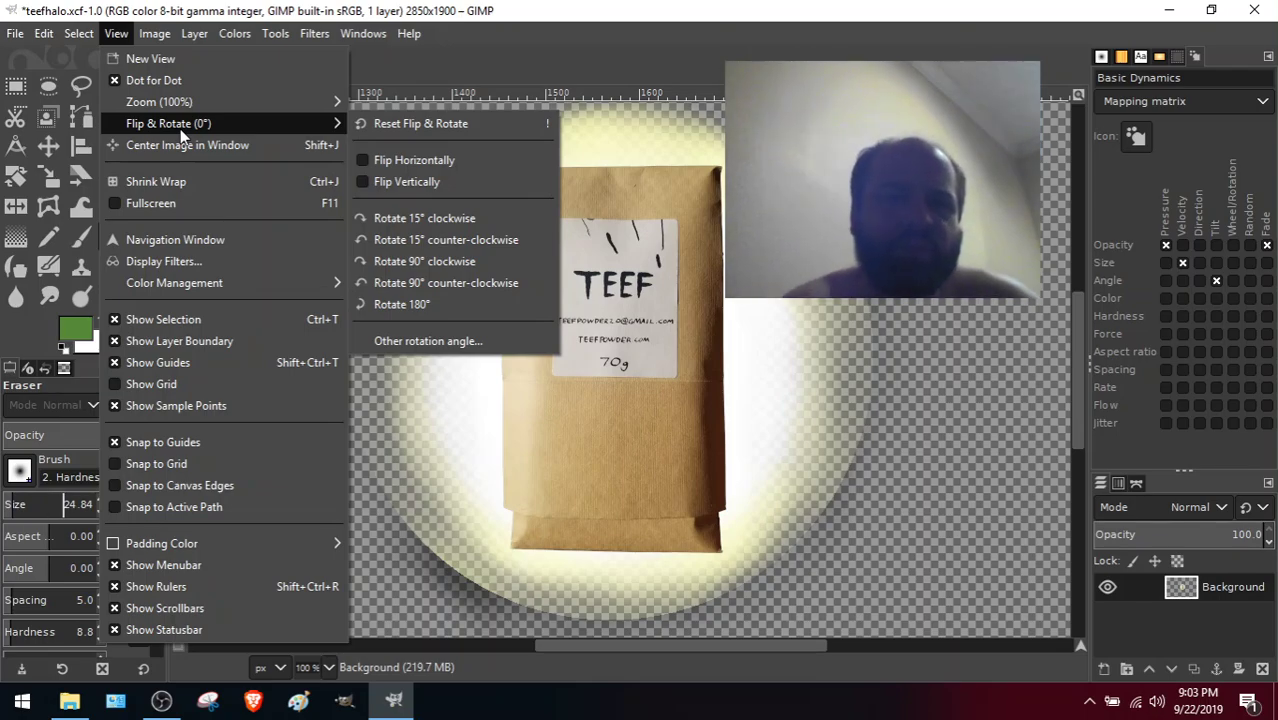
mouse_move(189, 105)
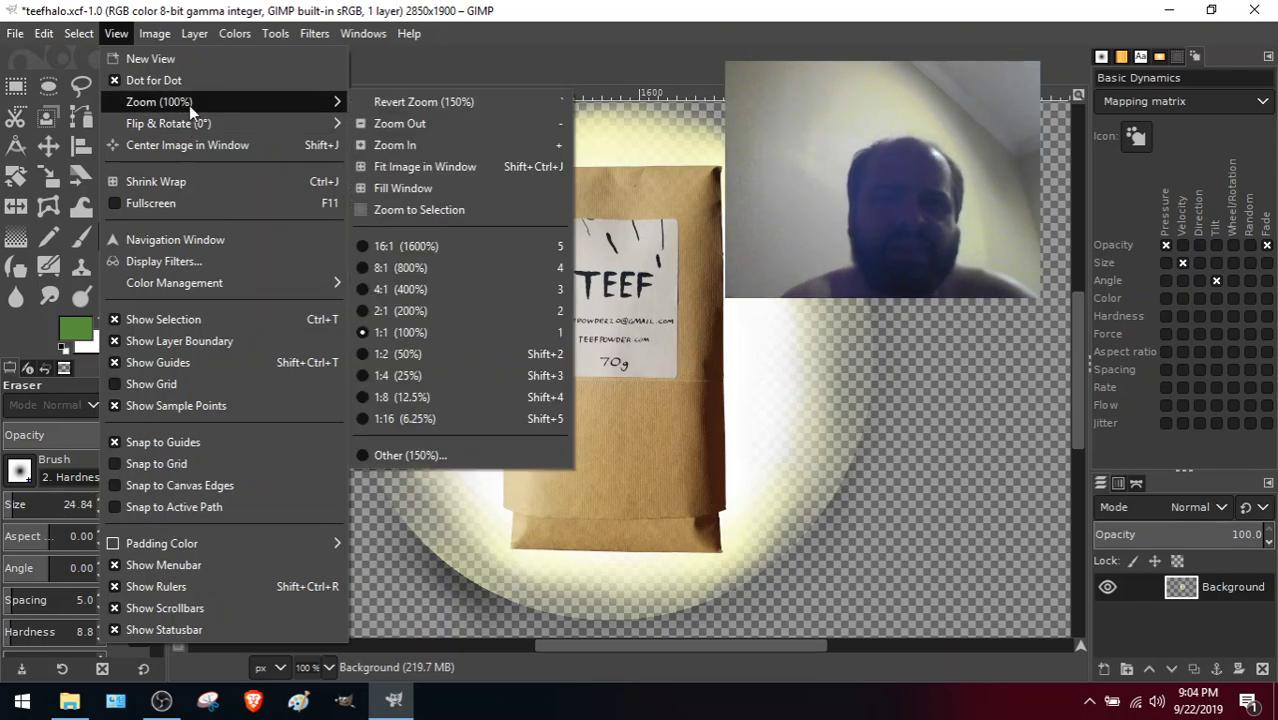
click(431, 310)
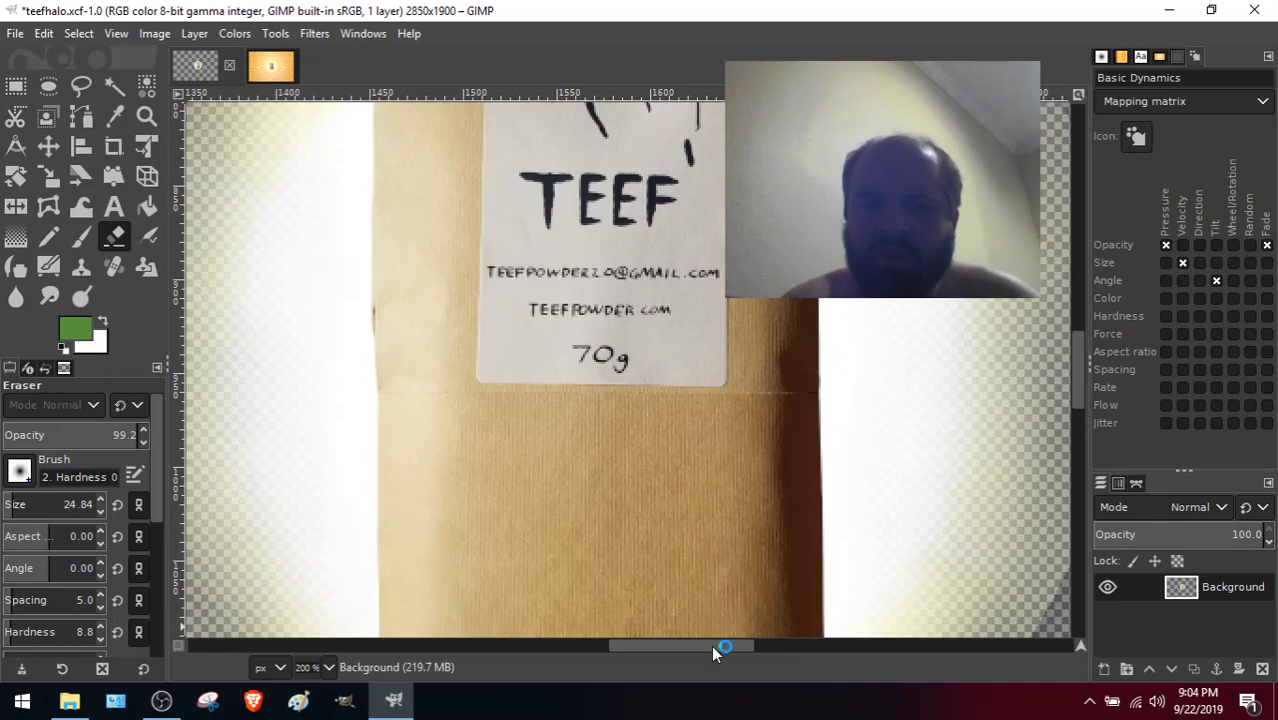
Fade the halo's outer edge beyond the bag's upper right corner with the small Eraser brush.
drag(711, 645, 816, 647)
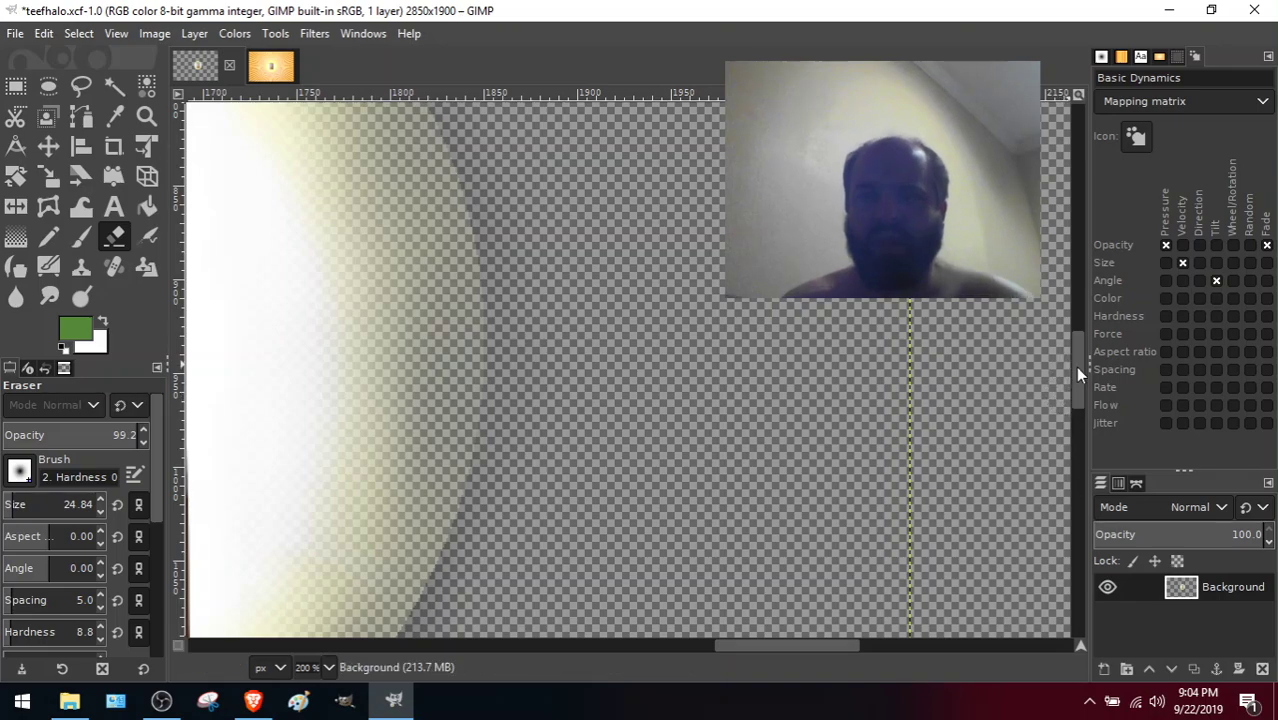
drag(1075, 366, 1056, 306)
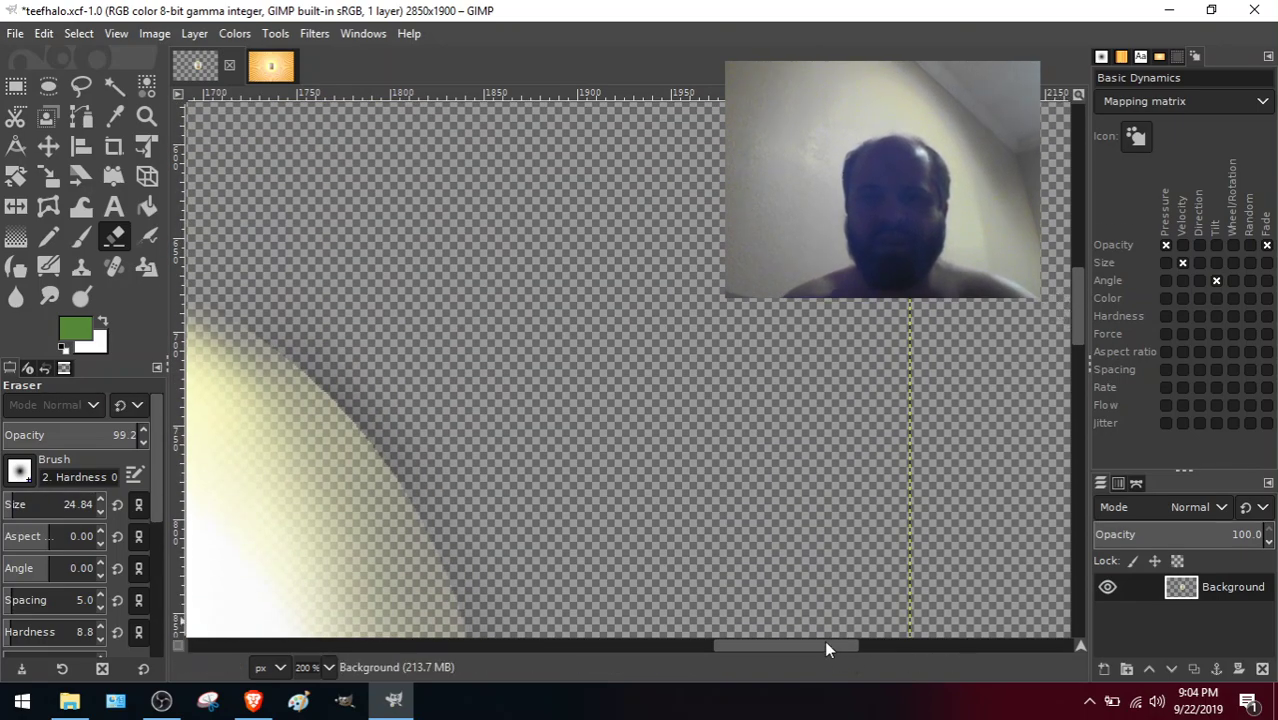
drag(826, 645, 745, 650)
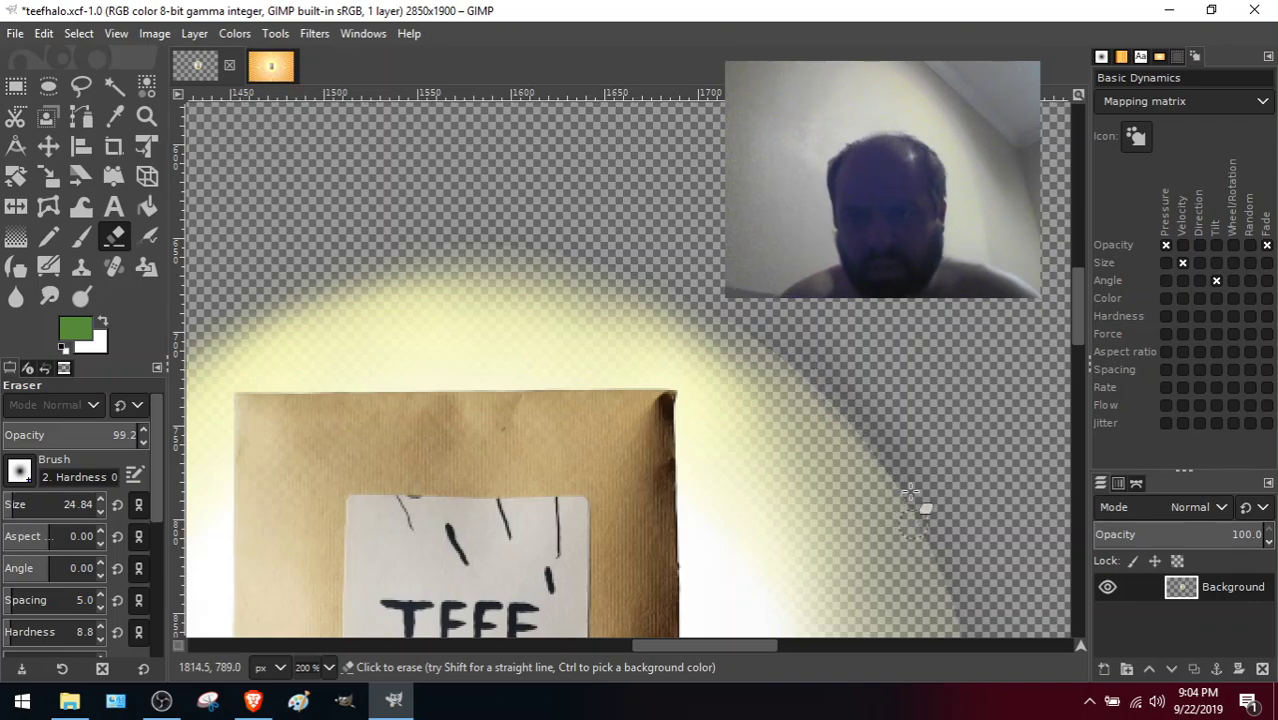
drag(1076, 299, 1079, 317)
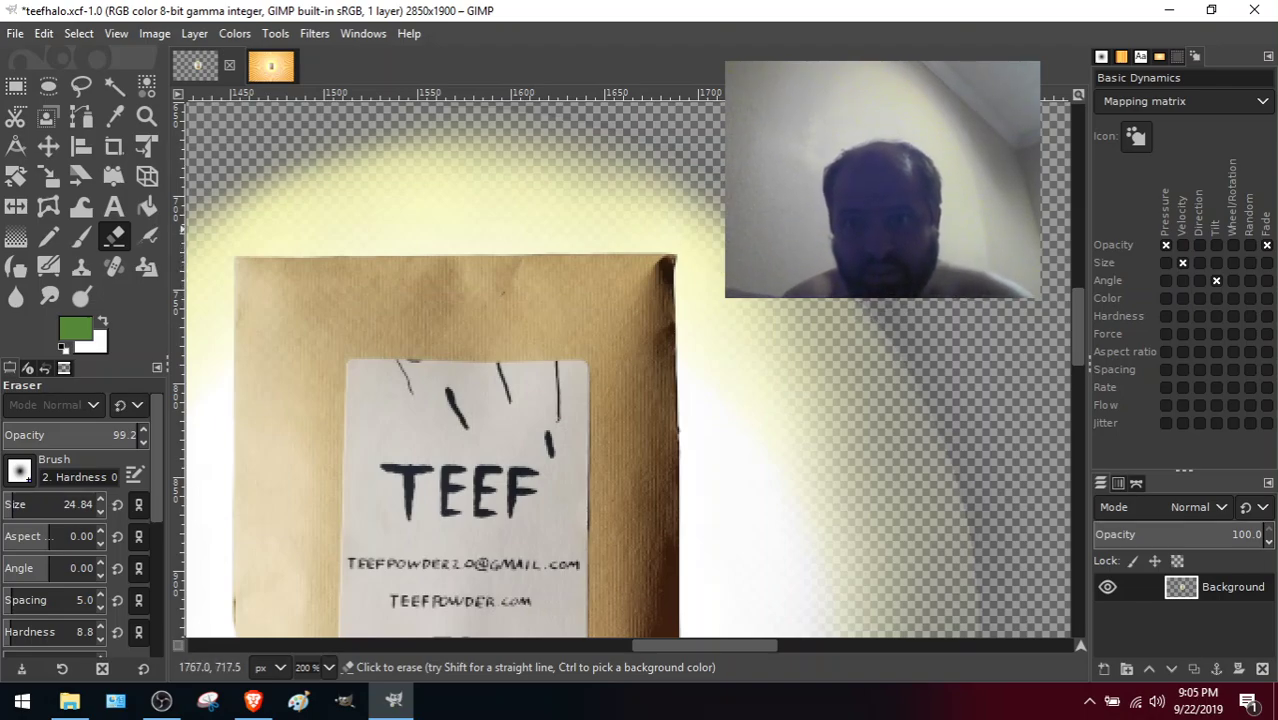
key(ctrl)
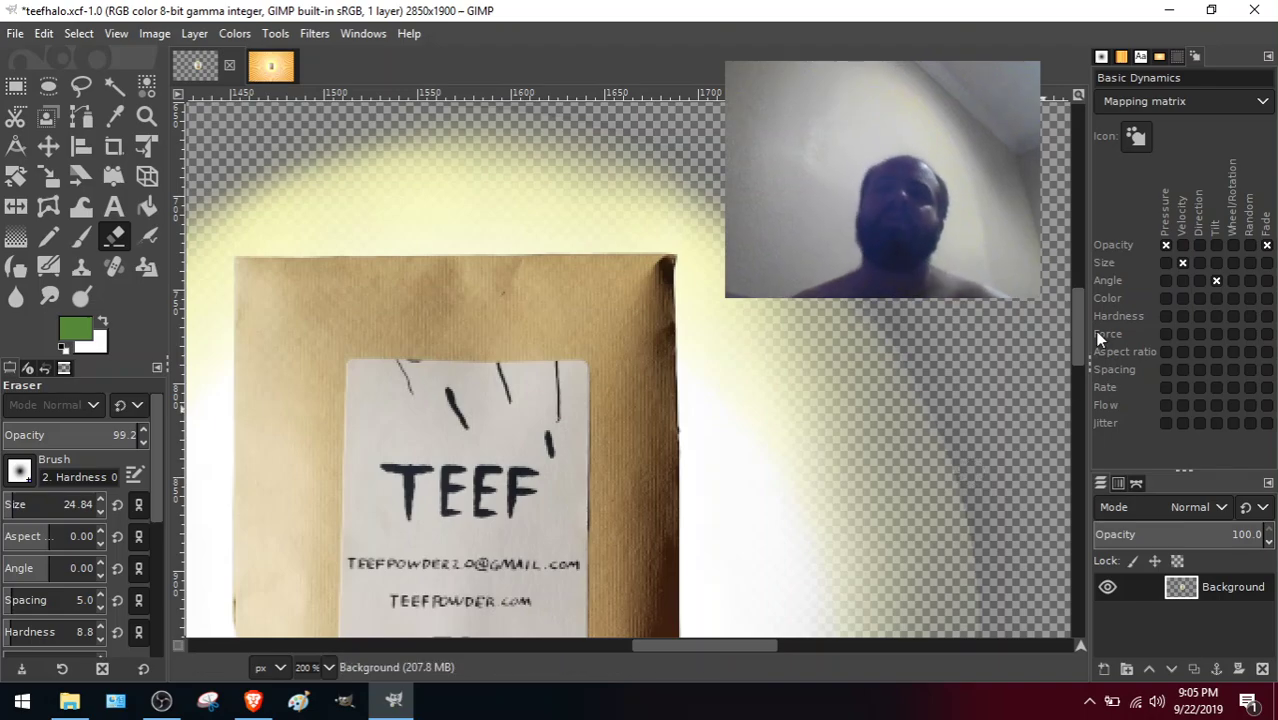
drag(1078, 330, 1074, 305)
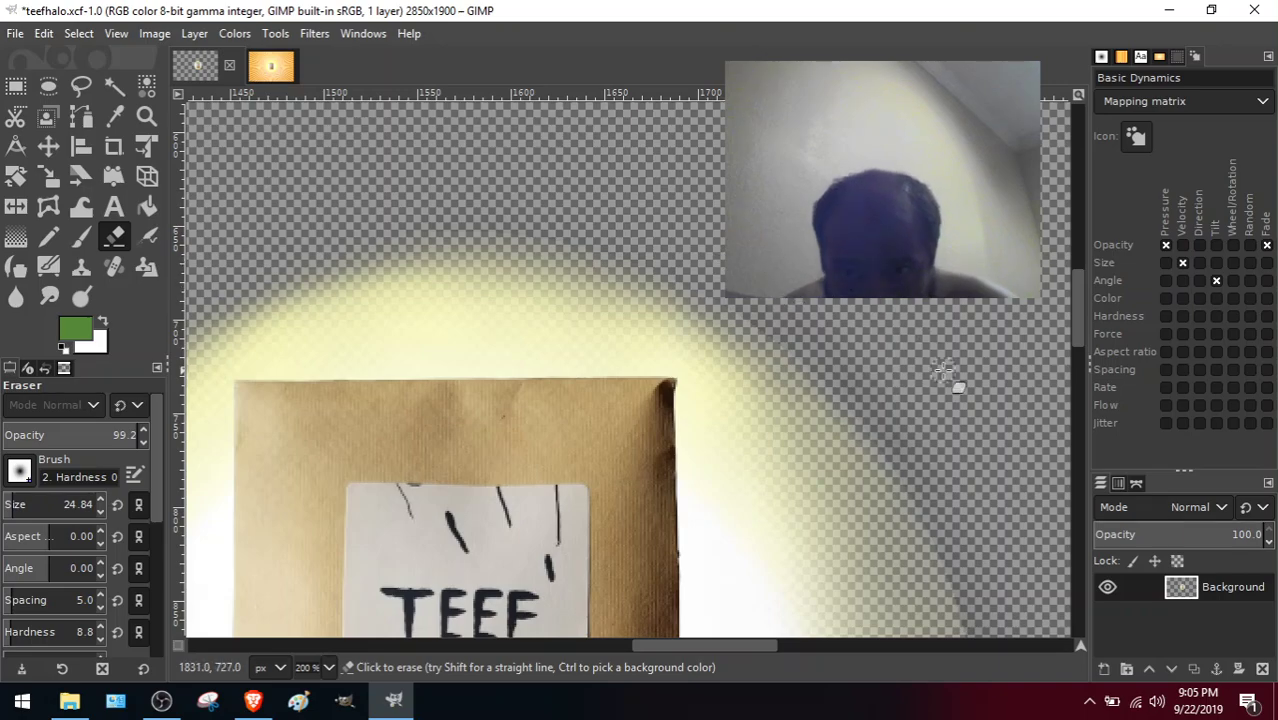
Erase along the halo's outer edge from the bag's right side down to its lower right.
drag(1080, 298, 1082, 326)
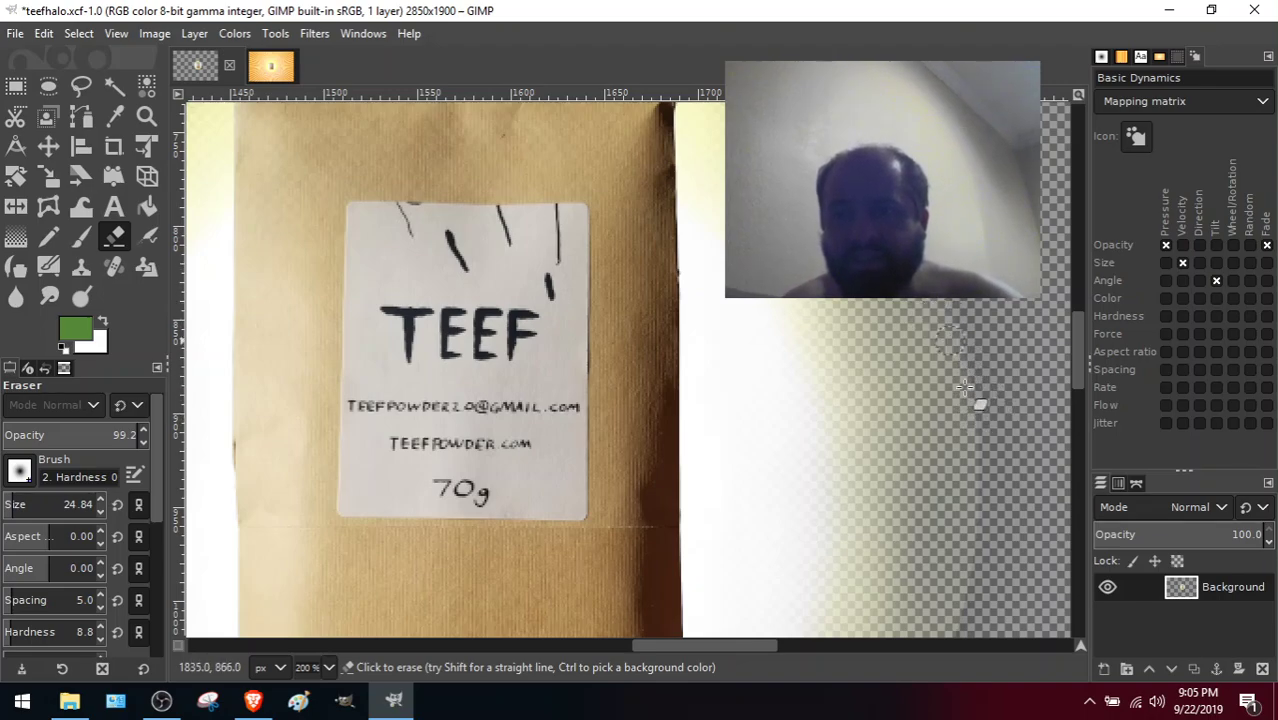
scroll(1079, 347, down, 2)
scroll(1079, 352, down, 3)
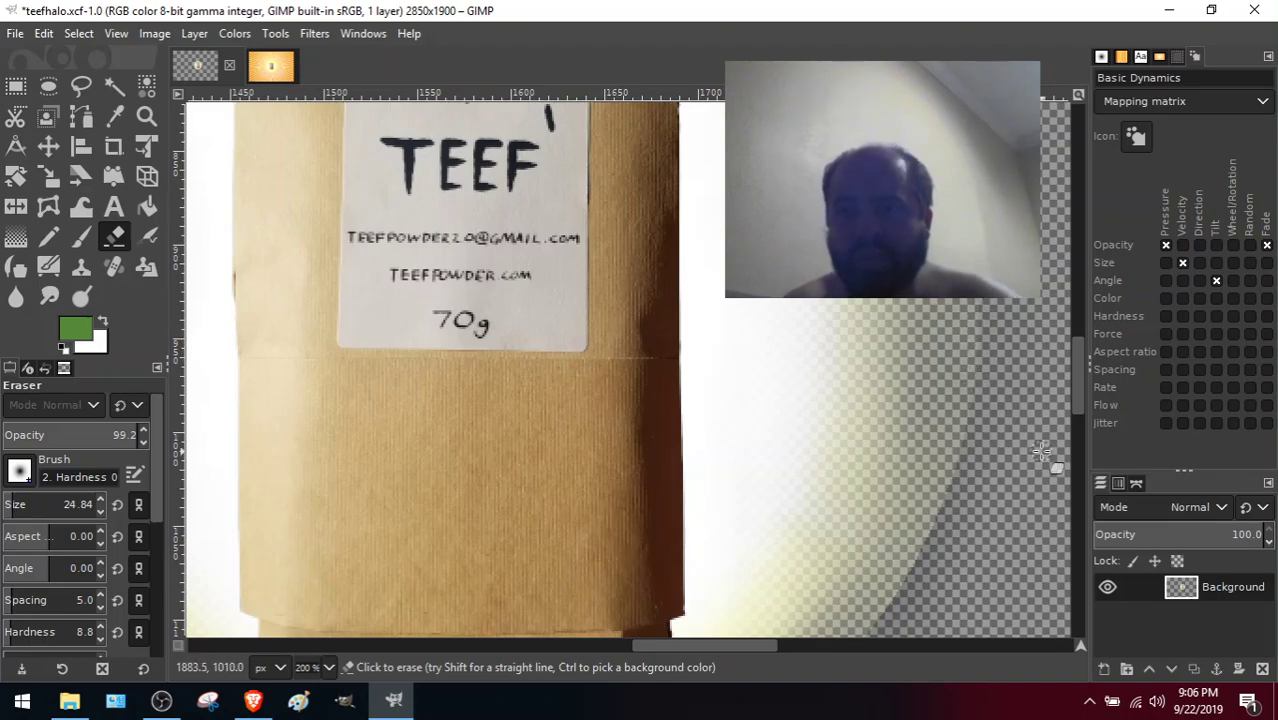
drag(1077, 389, 1079, 420)
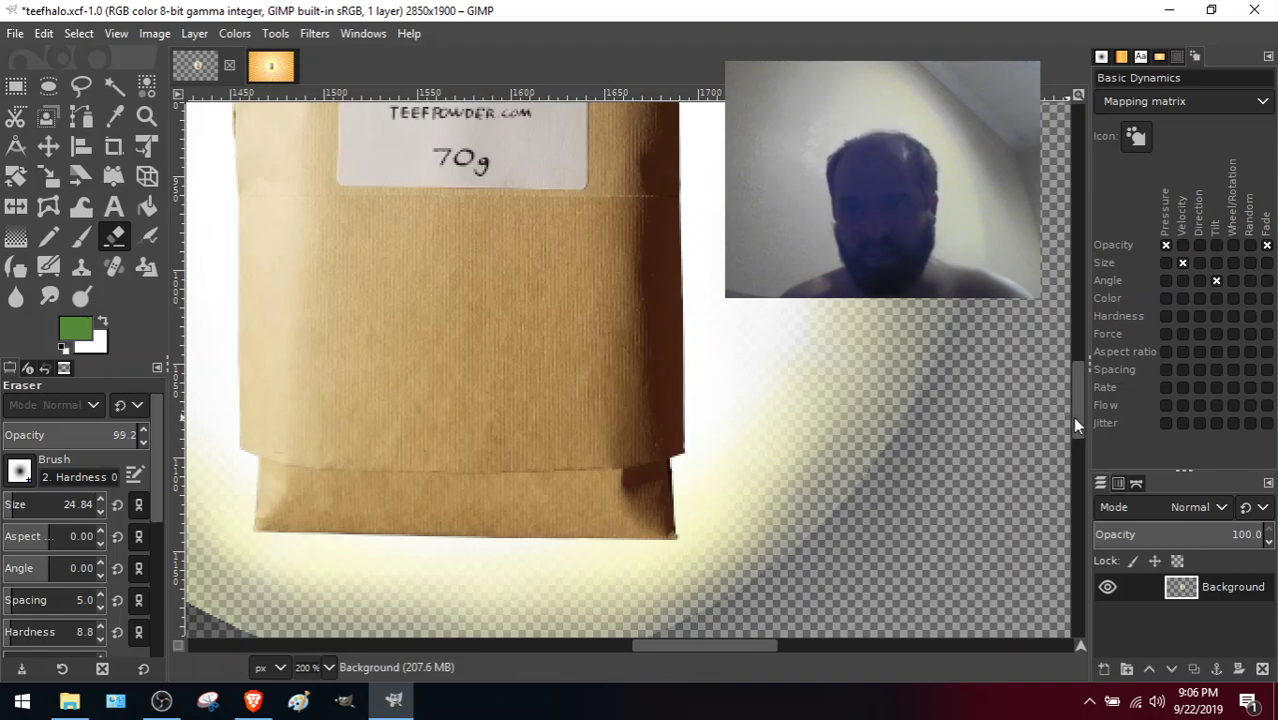
drag(1075, 425, 1075, 392)
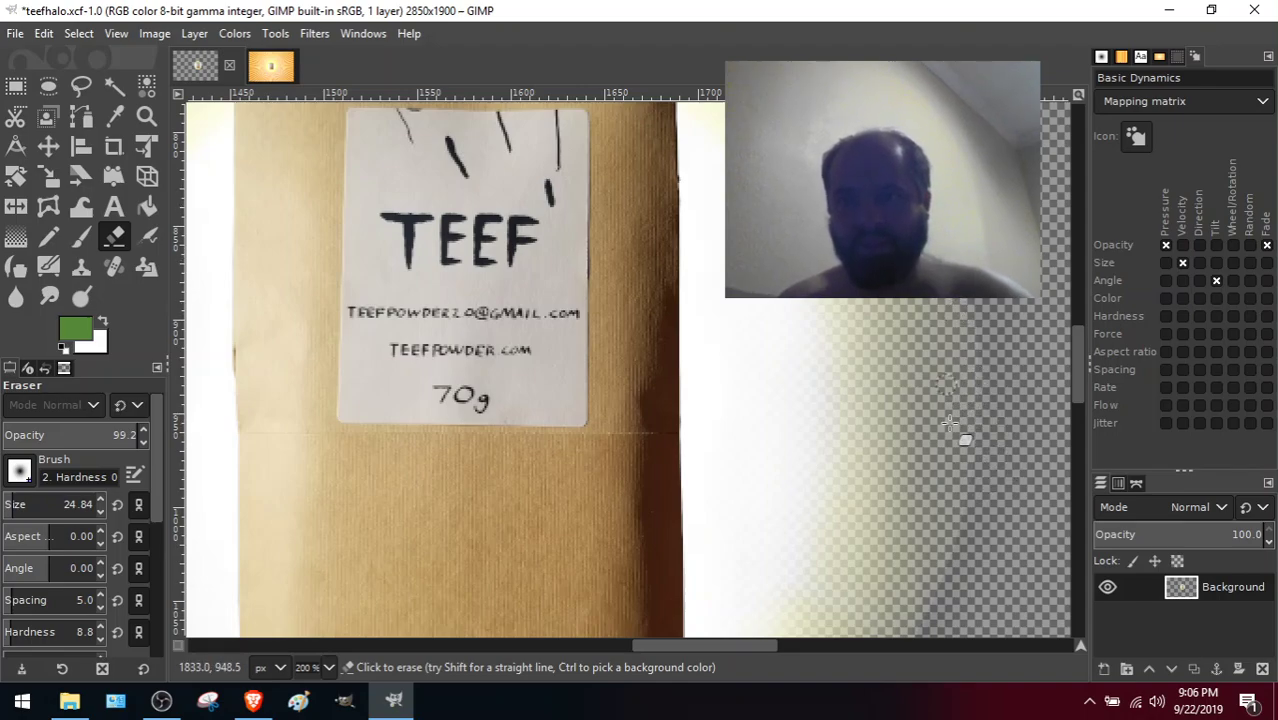
Refine the remaining dark rim along the halo's right and lower right edge with the Eraser.
scroll(1067, 331, up, 3)
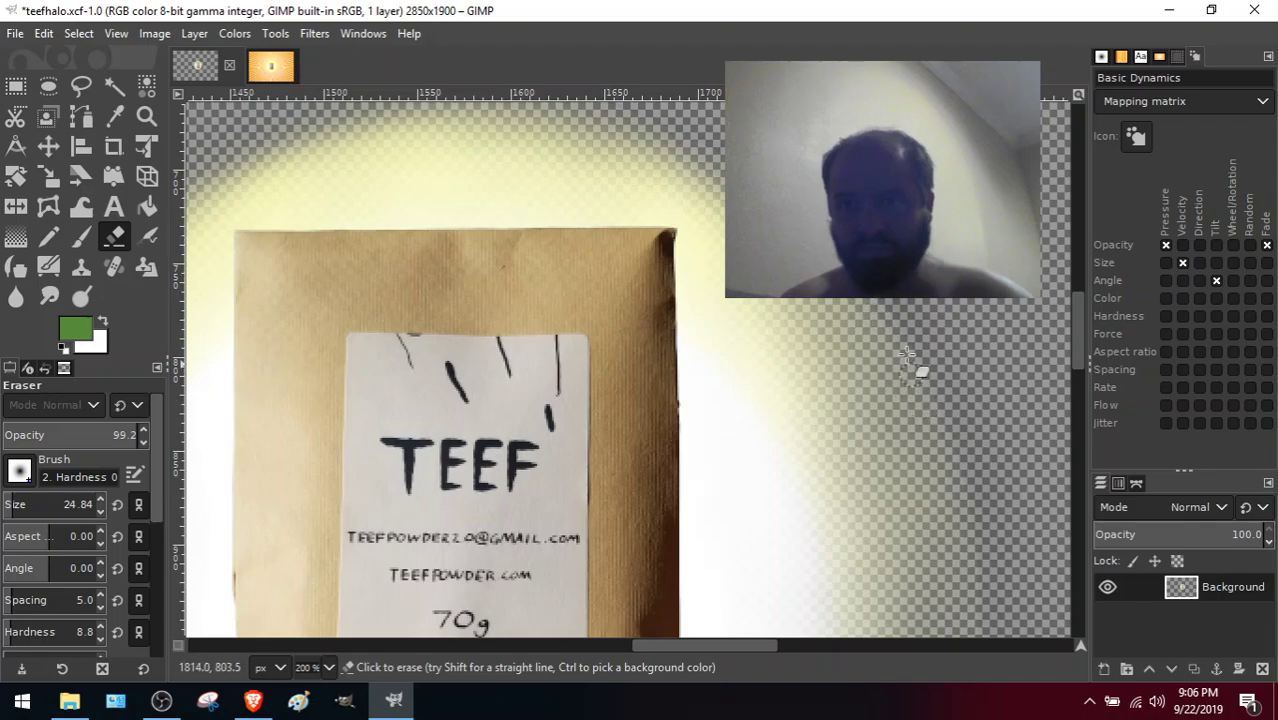
scroll(1076, 322, down, 2)
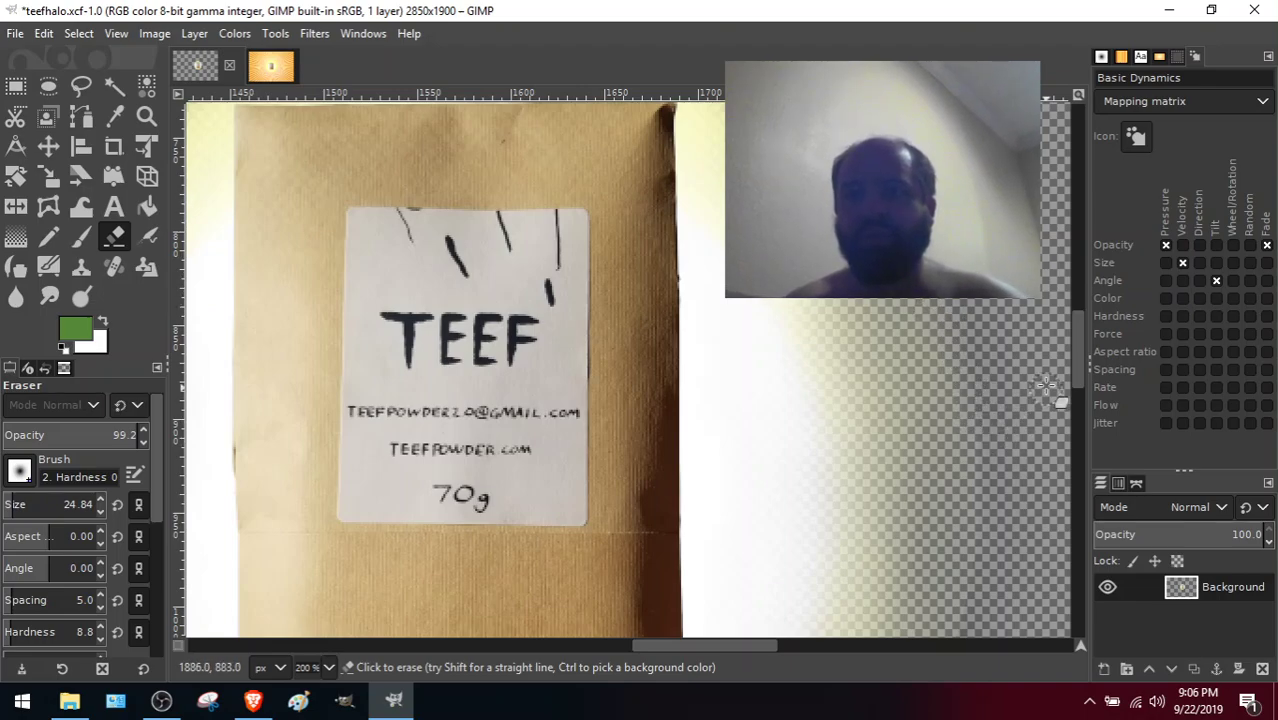
scroll(1078, 360, down, 1)
scroll(1076, 360, down, 2)
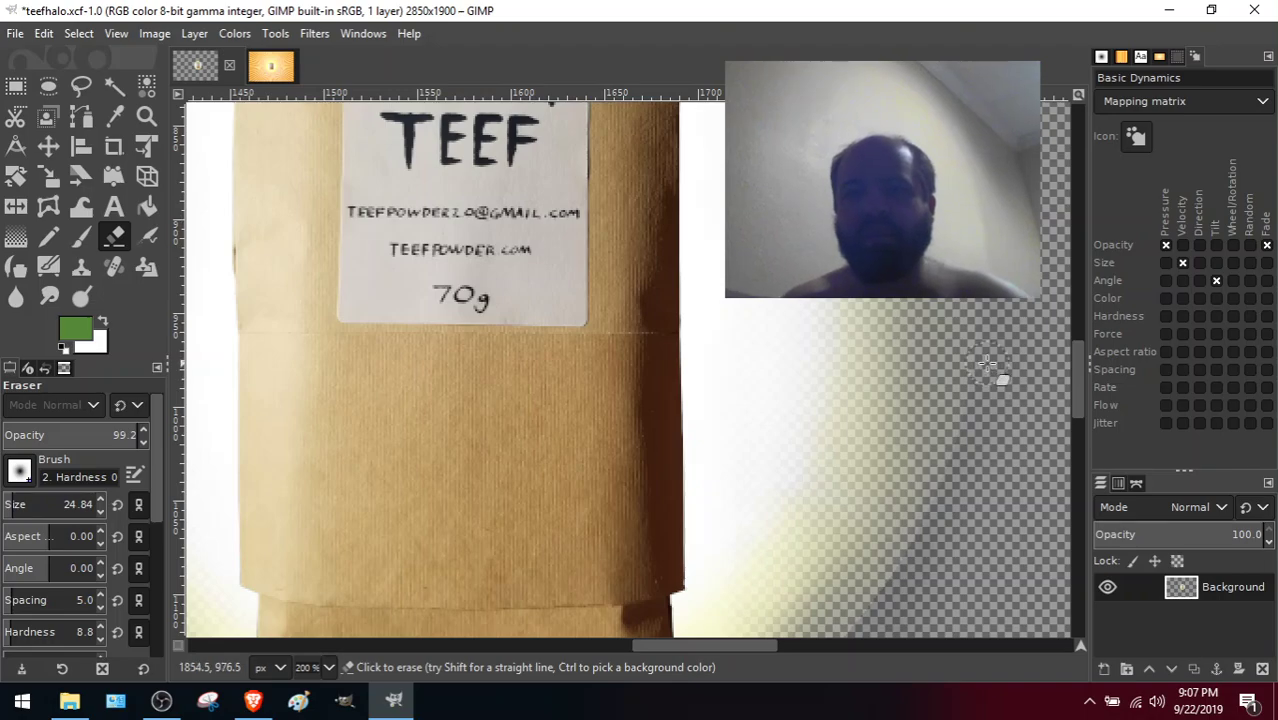
scroll(1075, 410, down, 2)
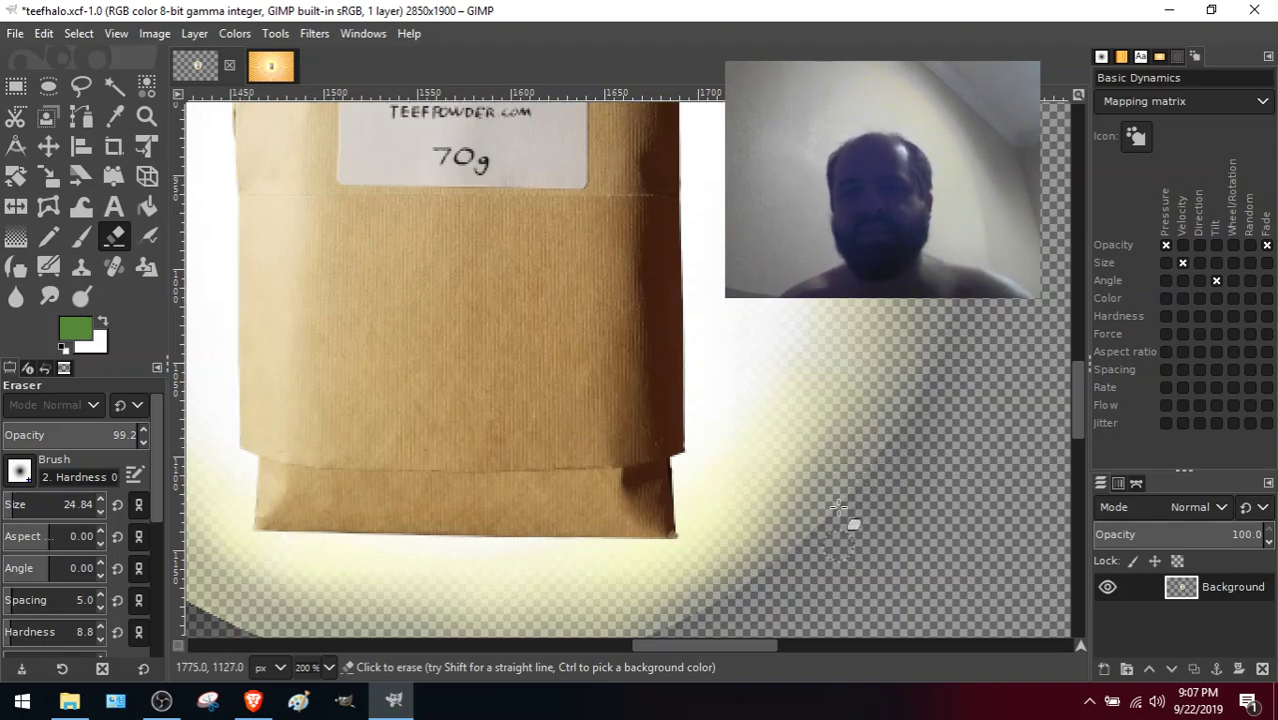
Erase lightly along the halo's outer edge directly below the bag.
scroll(1077, 381, up, 1)
mouse_move(1077, 381)
mouse_down()
mouse_move(1060, 316)
mouse_move(1081, 416)
mouse_up()
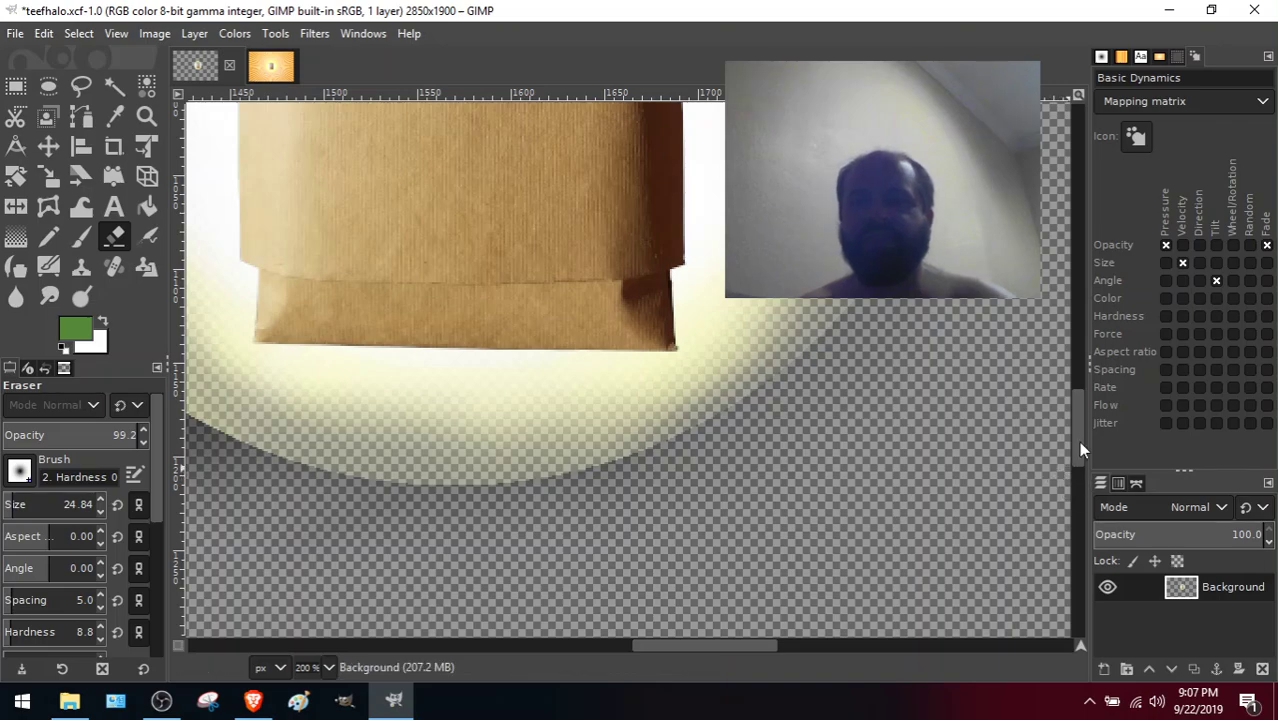
mouse_move(1078, 441)
mouse_down()
mouse_move(1047, 309)
mouse_move(1084, 424)
mouse_move(1060, 428)
mouse_up()
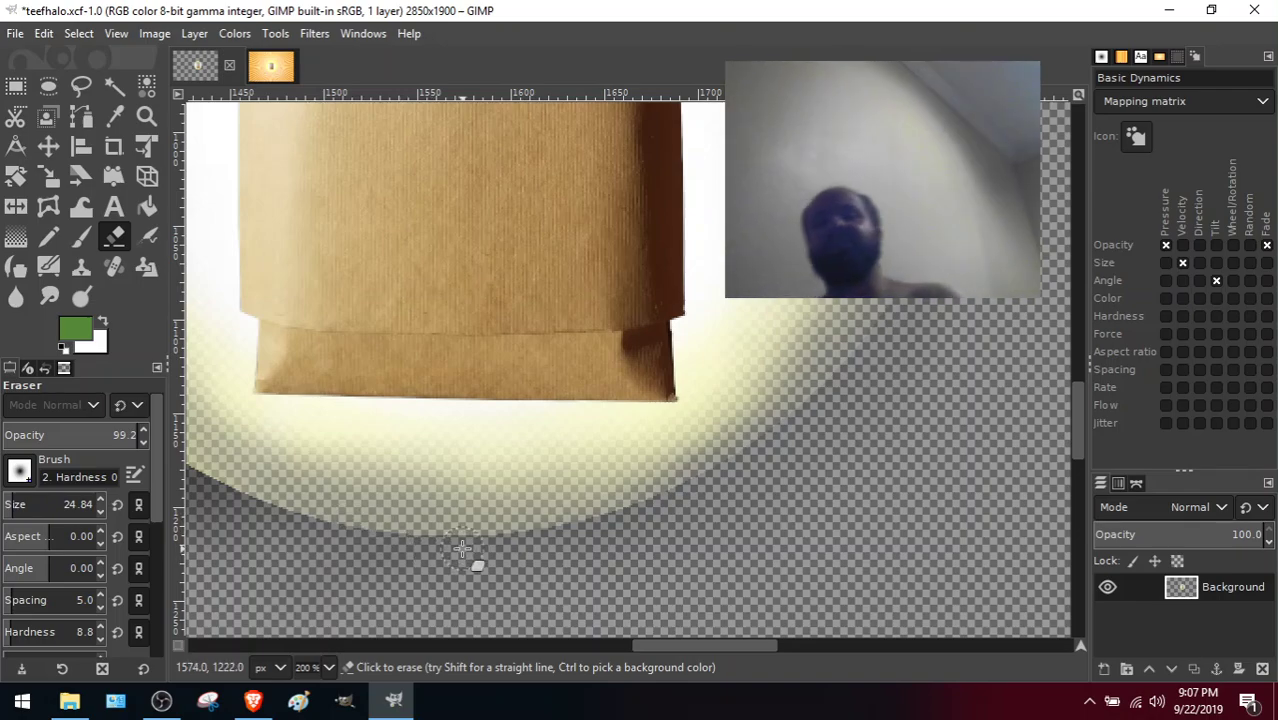
Fade the halo's outer edge beyond the bag's upper left corner with the small Eraser brush.
drag(1077, 406, 1074, 324)
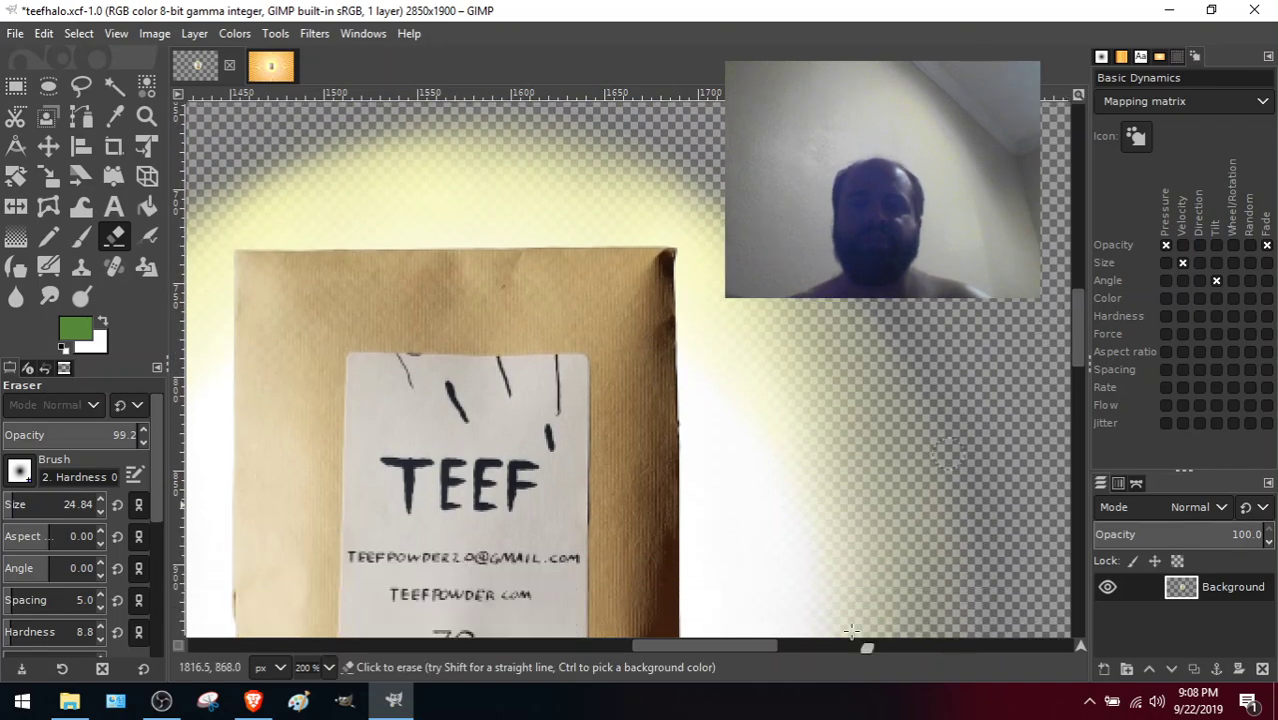
drag(759, 647, 650, 650)
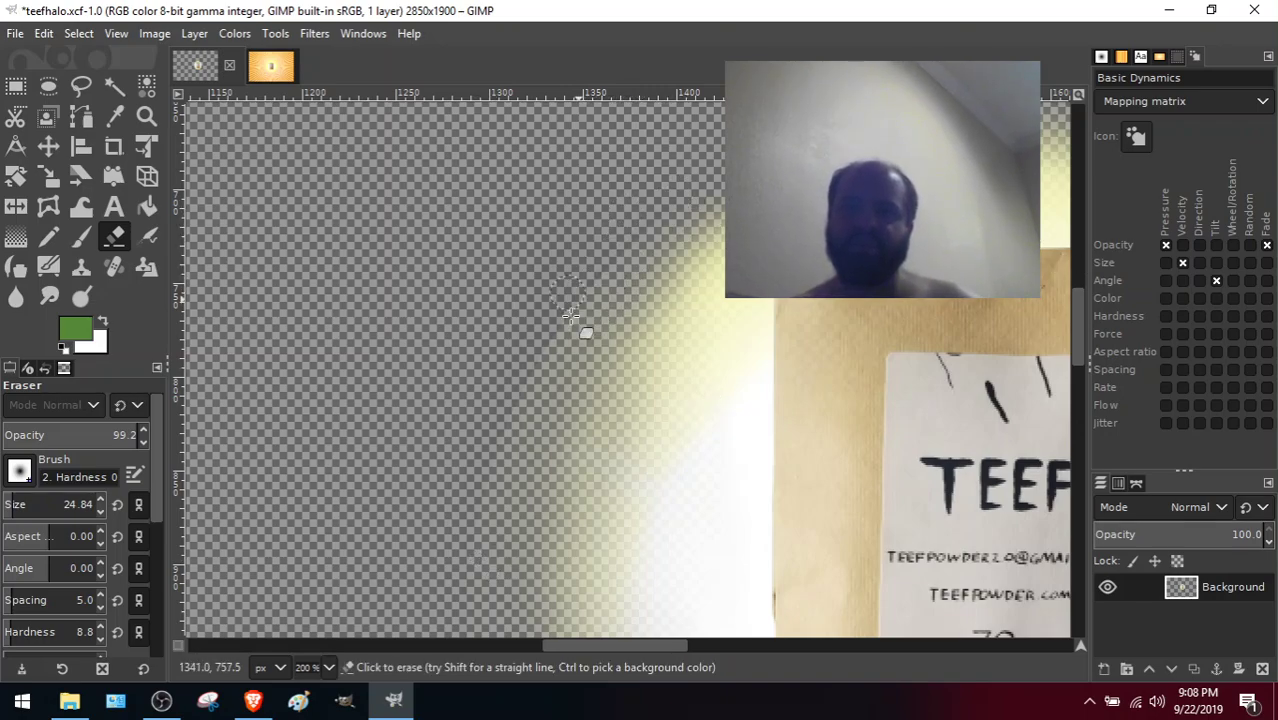
drag(1080, 320, 1079, 316)
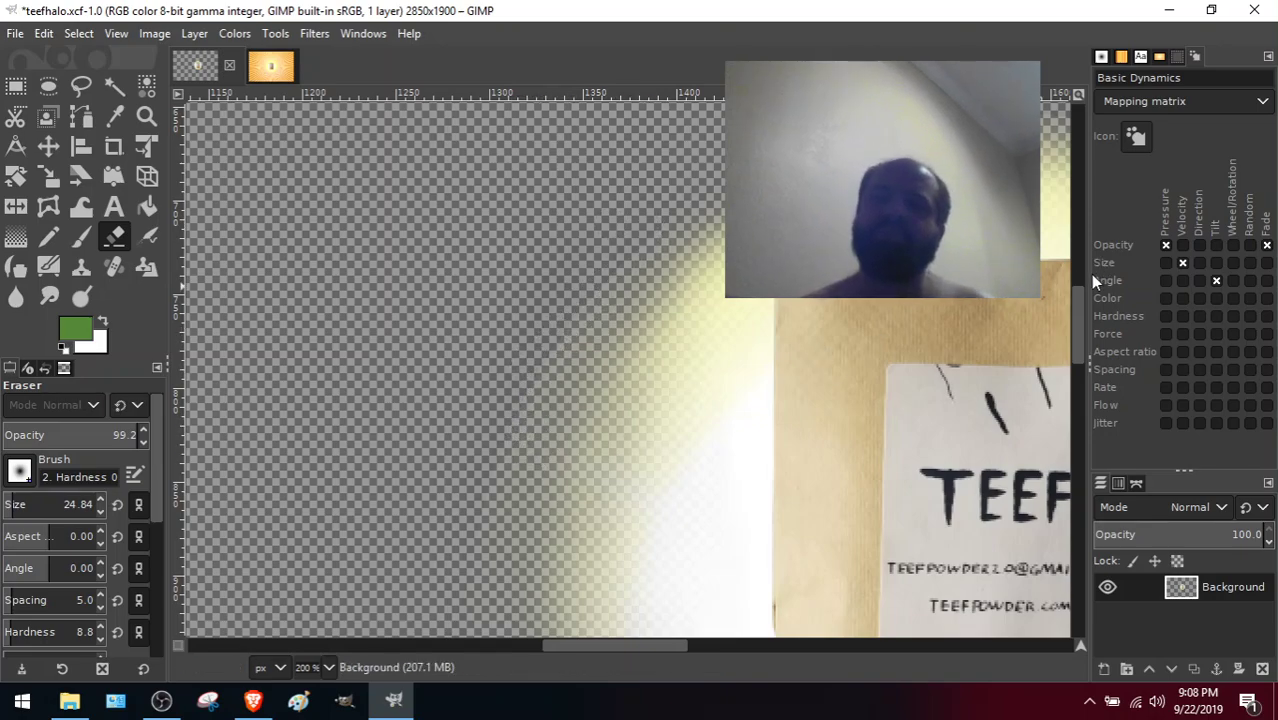
Erase the remaining faint rim of the halo along the bag's right side and lower right corner.
drag(1084, 320, 1113, 424)
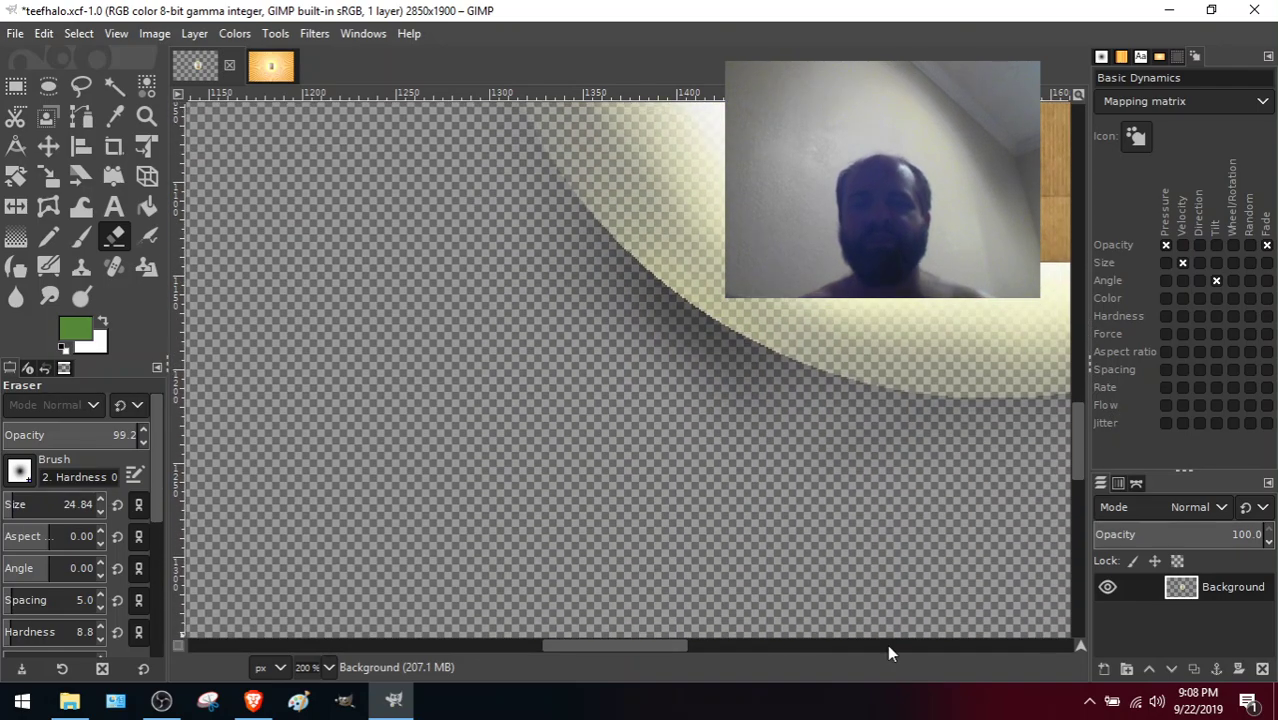
drag(628, 648, 716, 643)
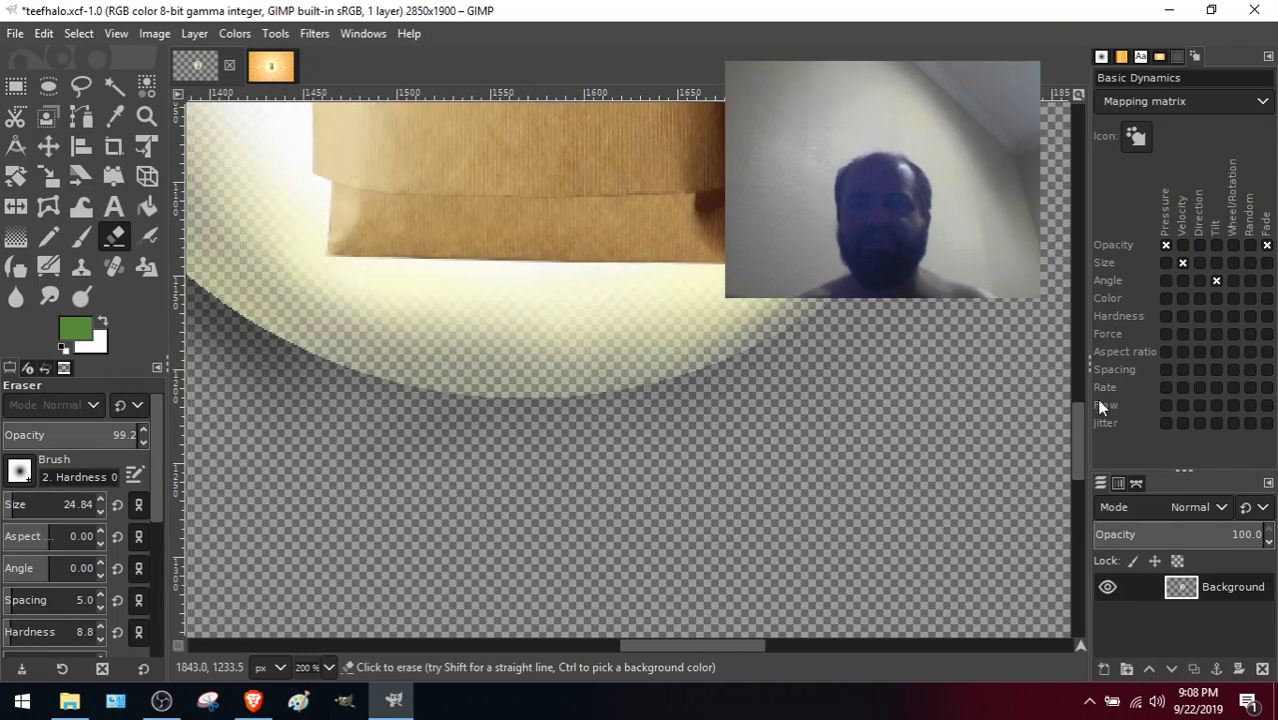
drag(1084, 453, 1081, 413)
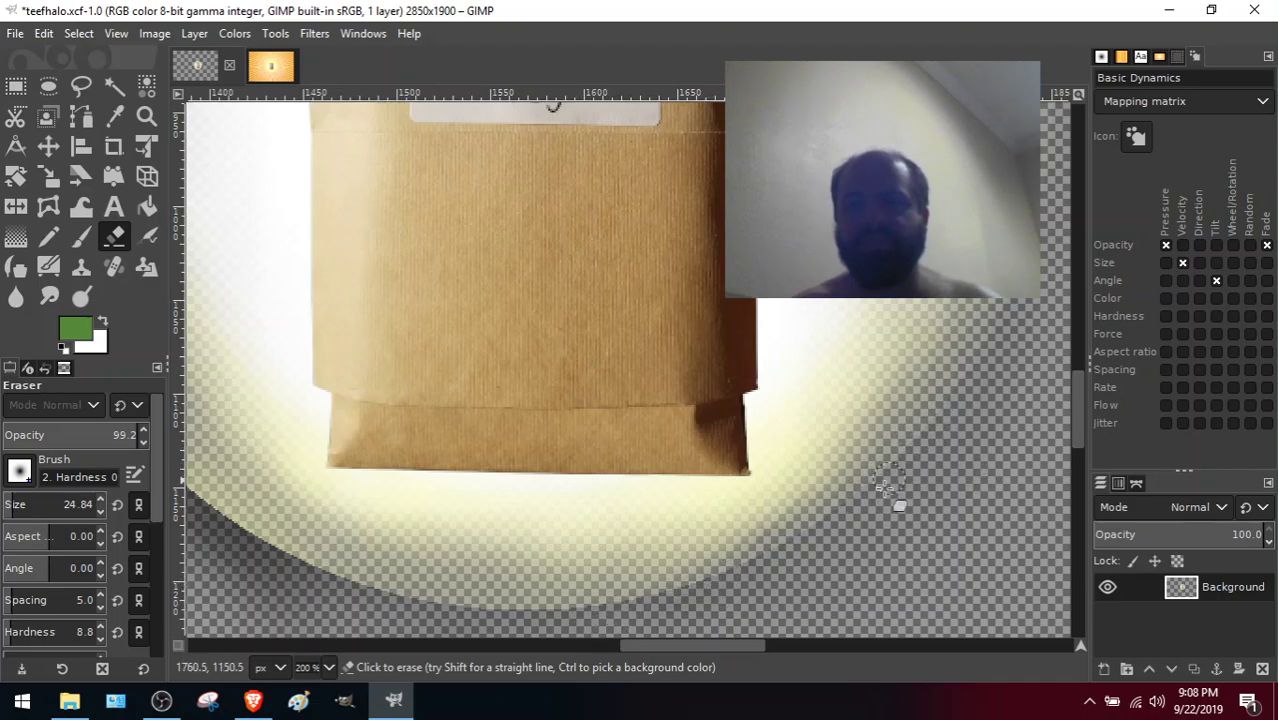
drag(689, 645, 744, 636)
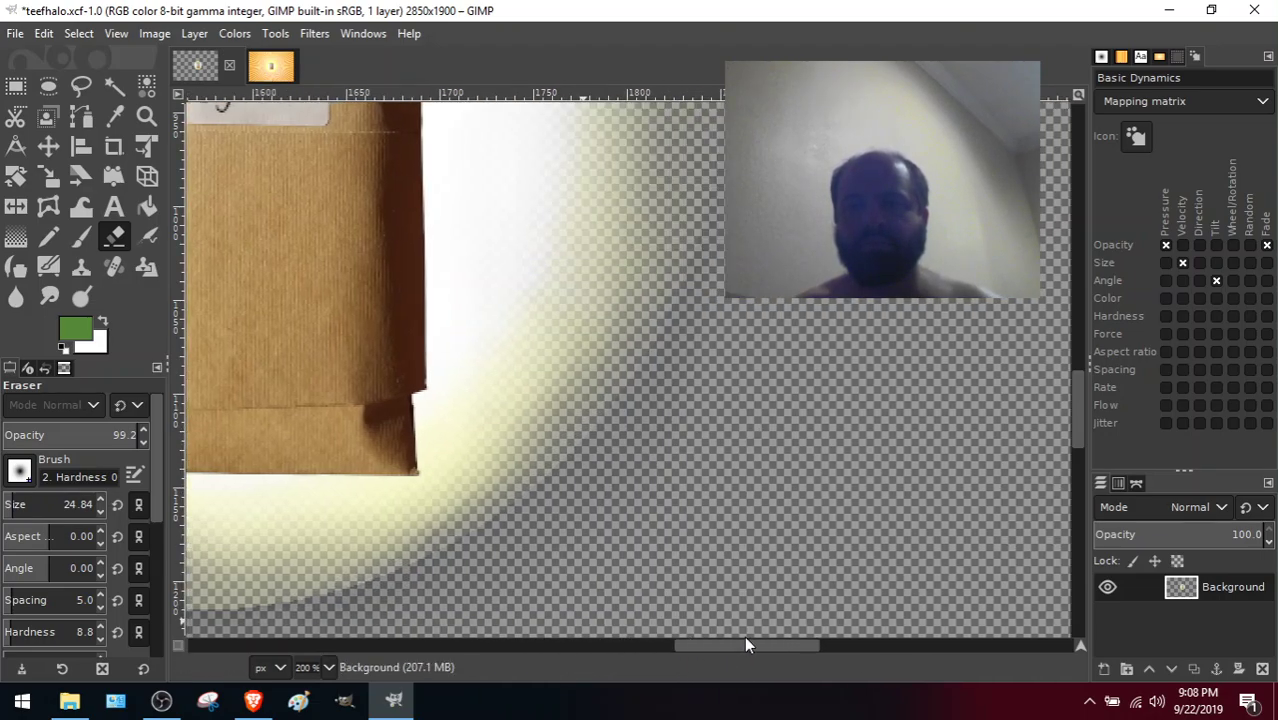
drag(1079, 398, 1081, 373)
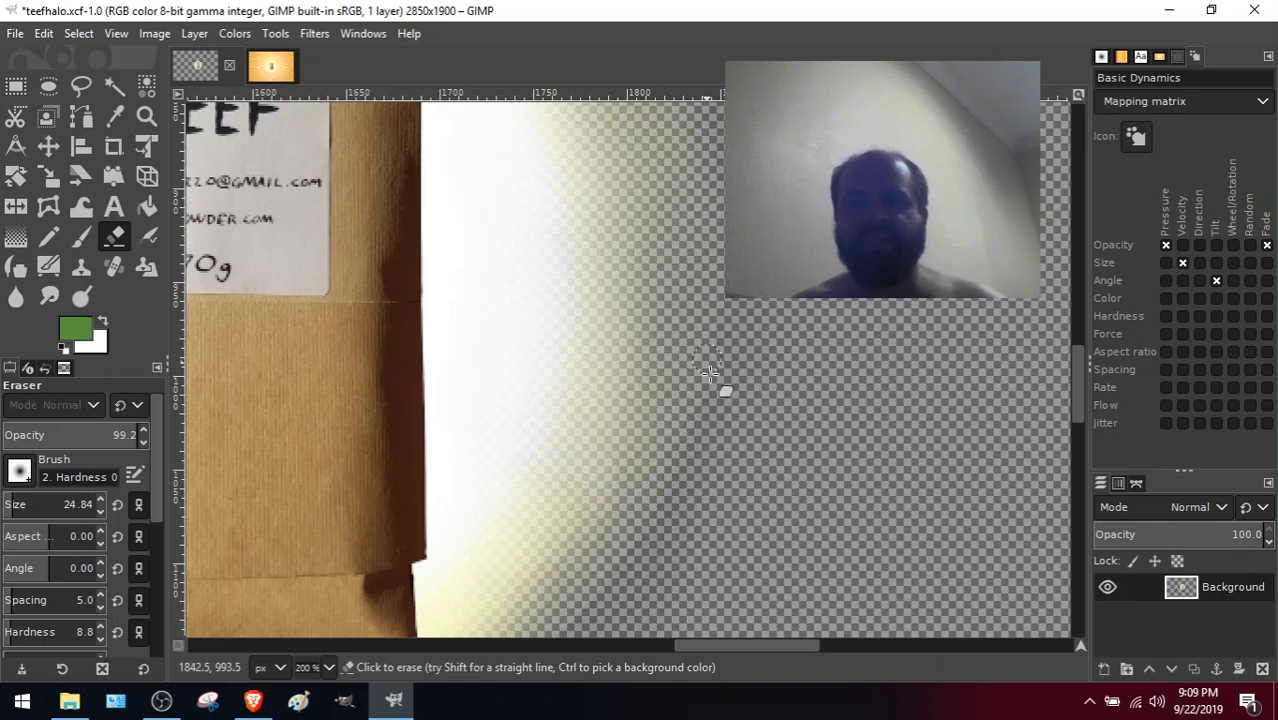
drag(1068, 367, 1081, 397)
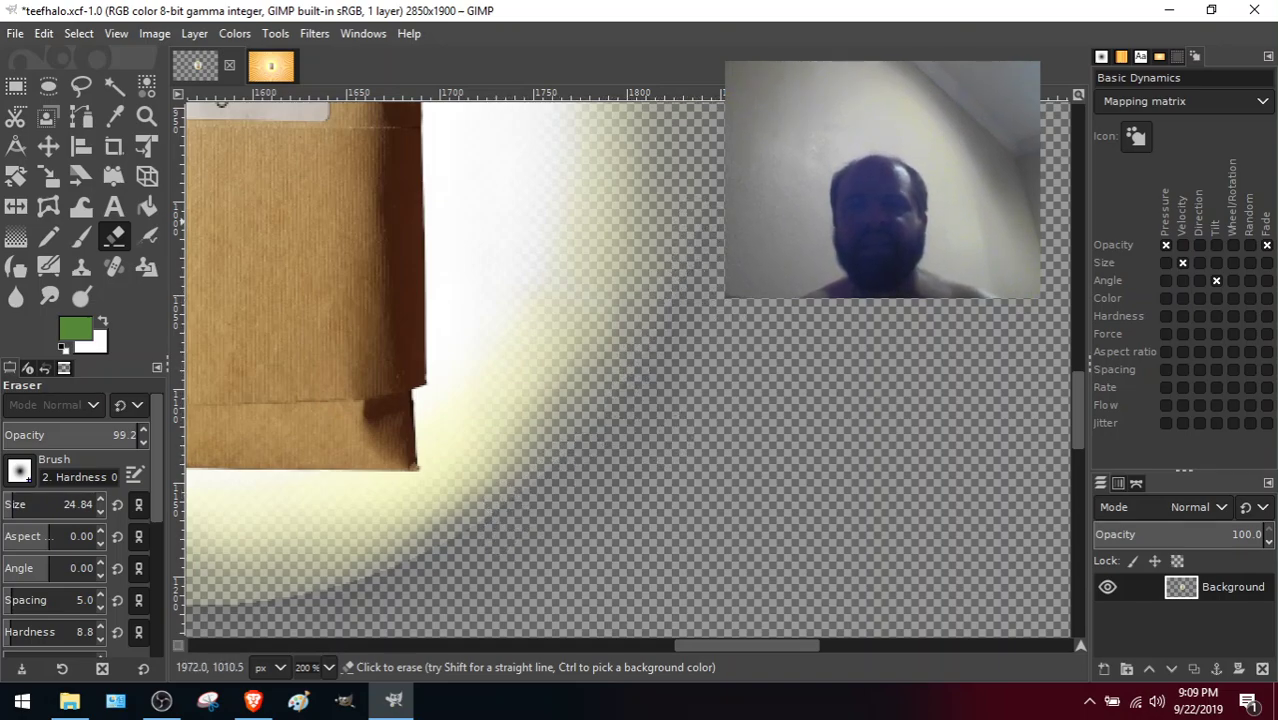
Soften the hard edge and dark rim along the halo's bottom and lower left curve with the Eraser.
drag(1074, 403, 1083, 440)
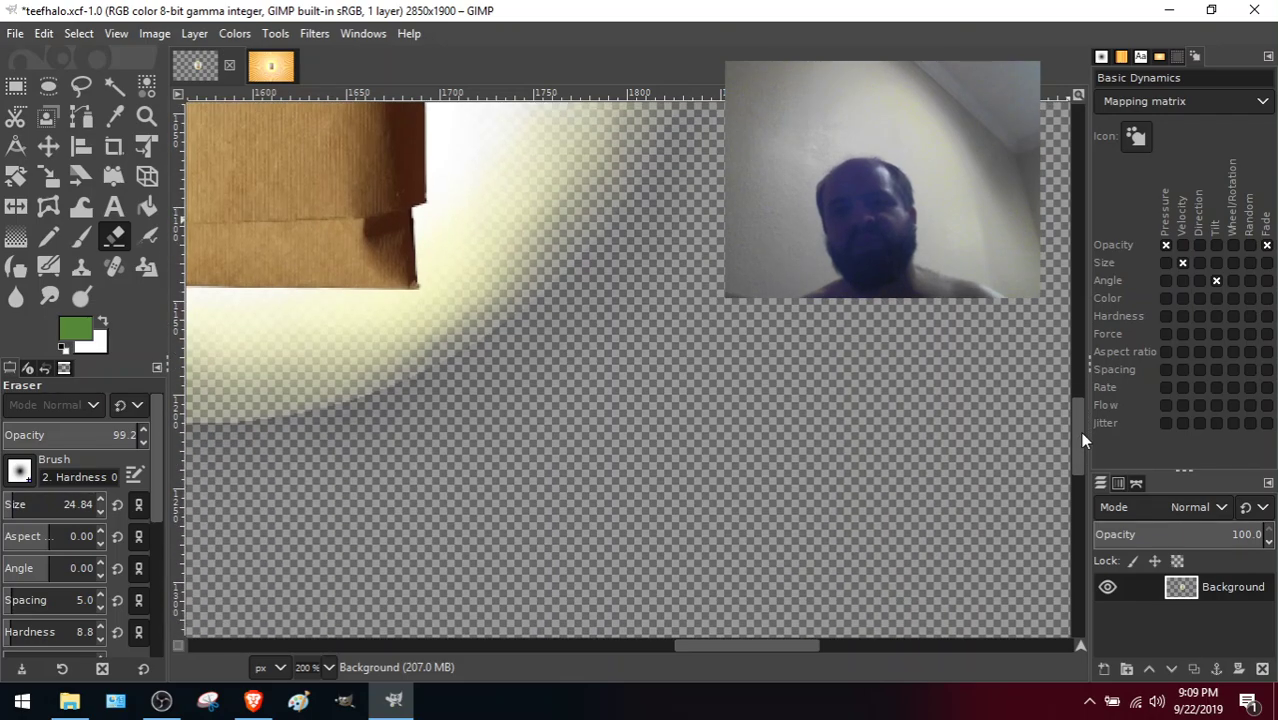
drag(724, 645, 661, 648)
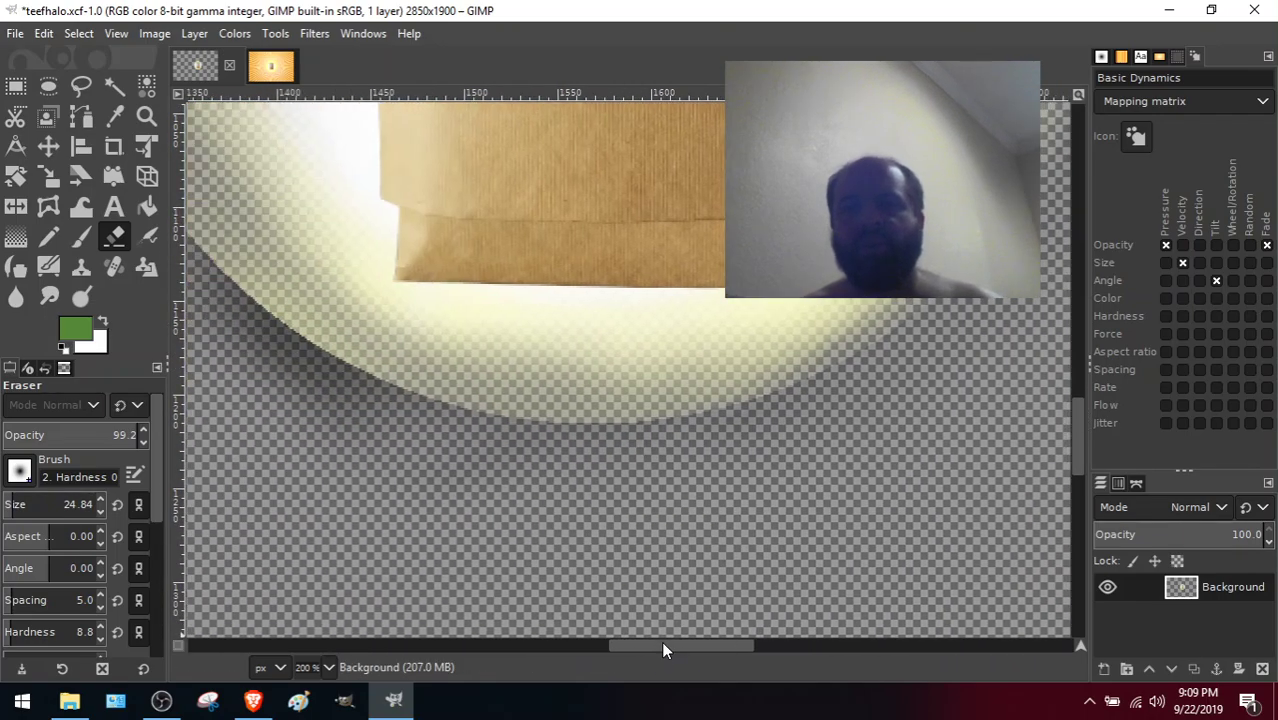
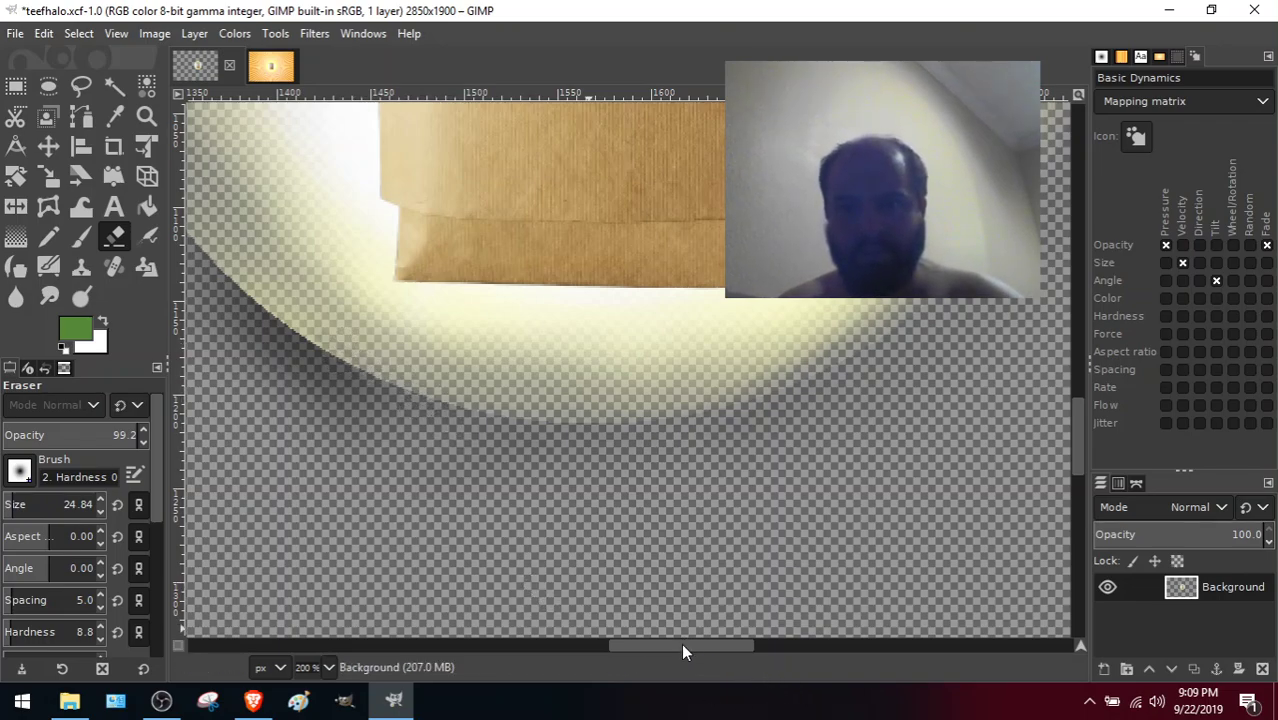
drag(683, 646, 647, 643)
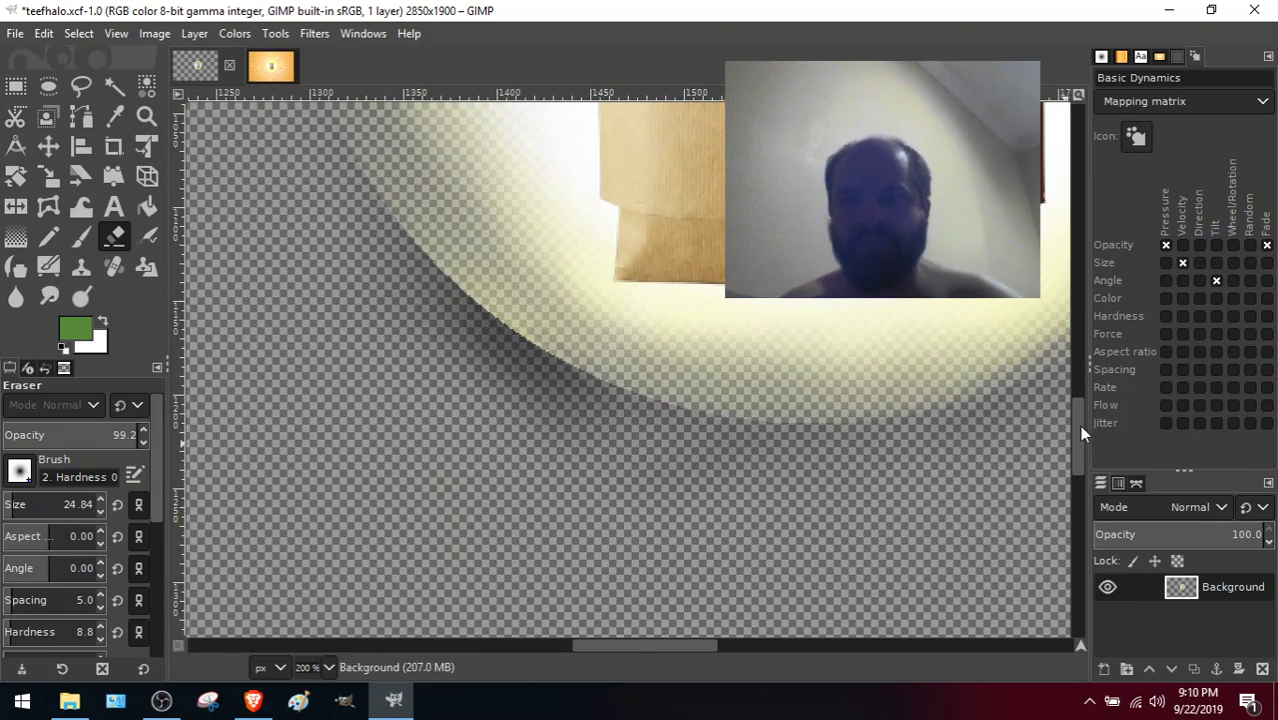
drag(1079, 432, 1072, 421)
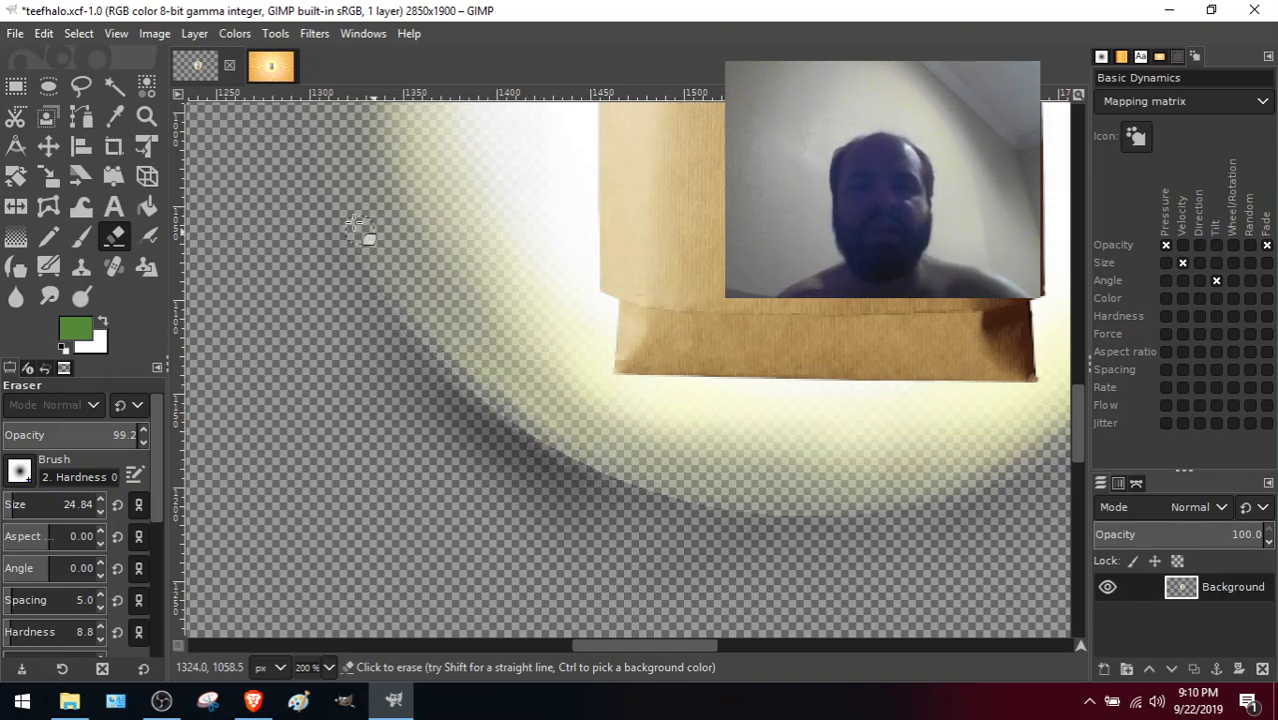
drag(635, 648, 674, 648)
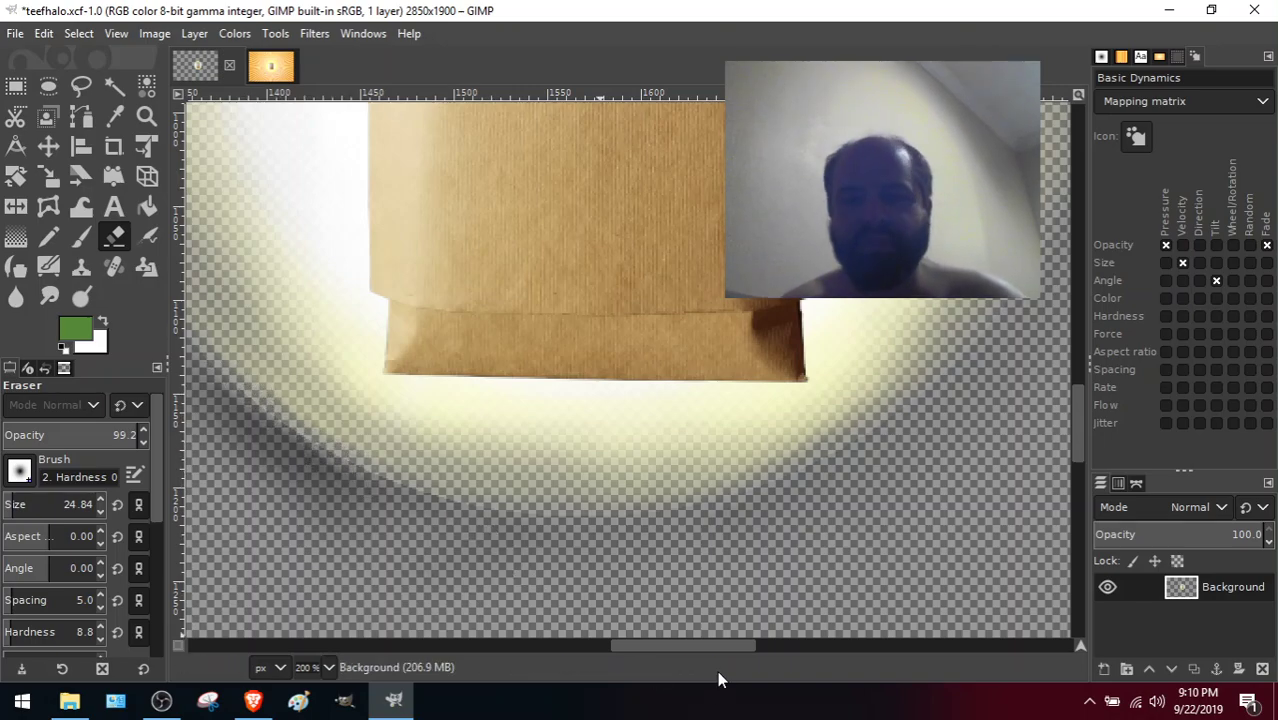
drag(697, 643, 625, 601)
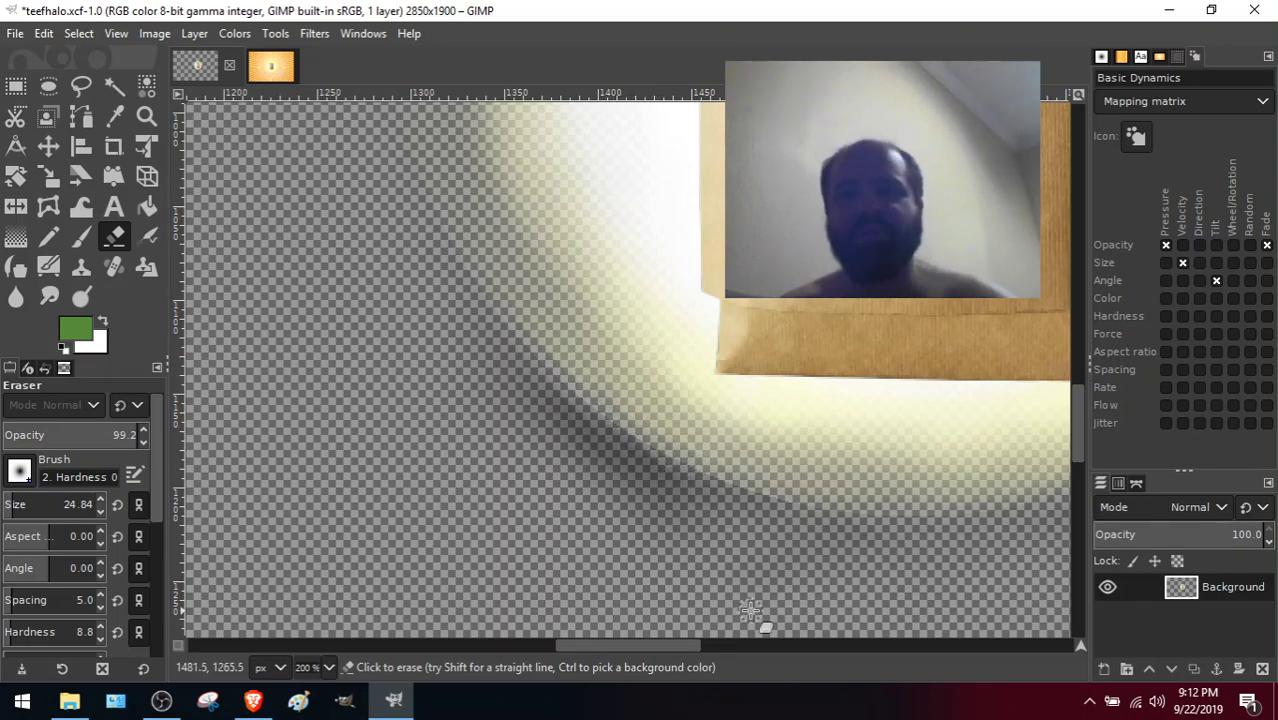
Erase stray glow along the halo's upper left curve to even out its fade.
drag(625, 646, 660, 646)
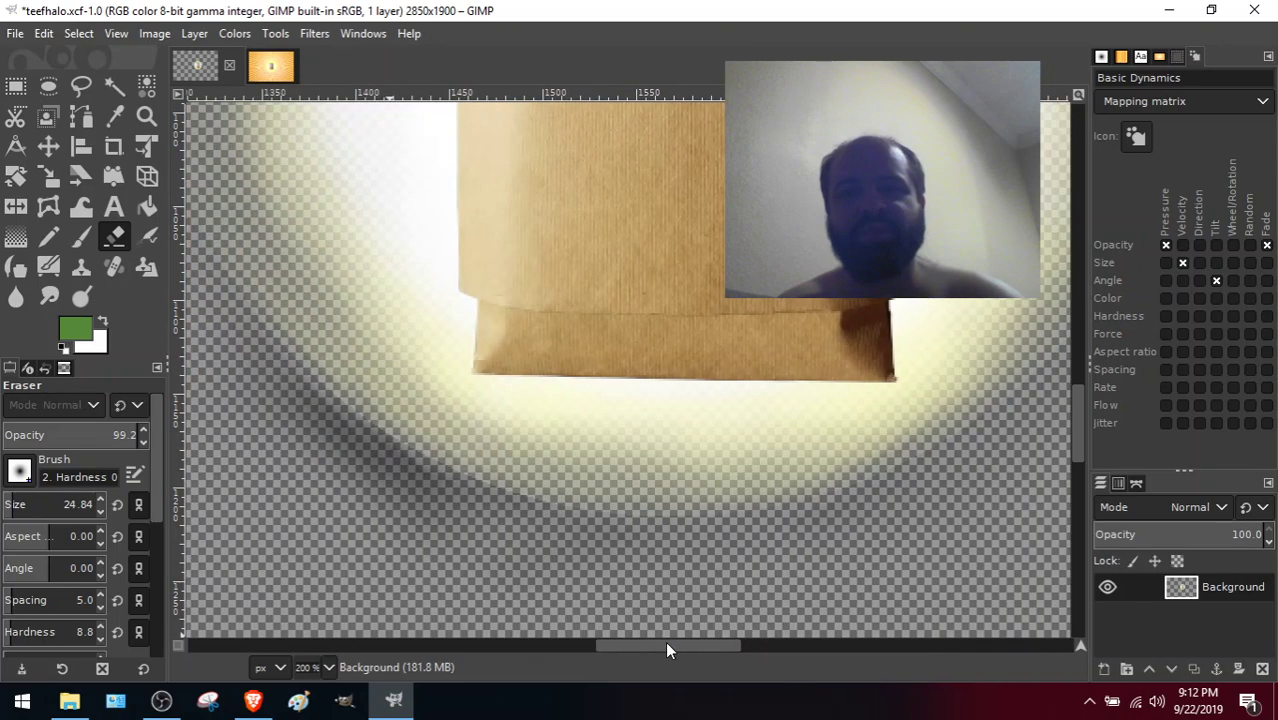
drag(1079, 425, 1055, 338)
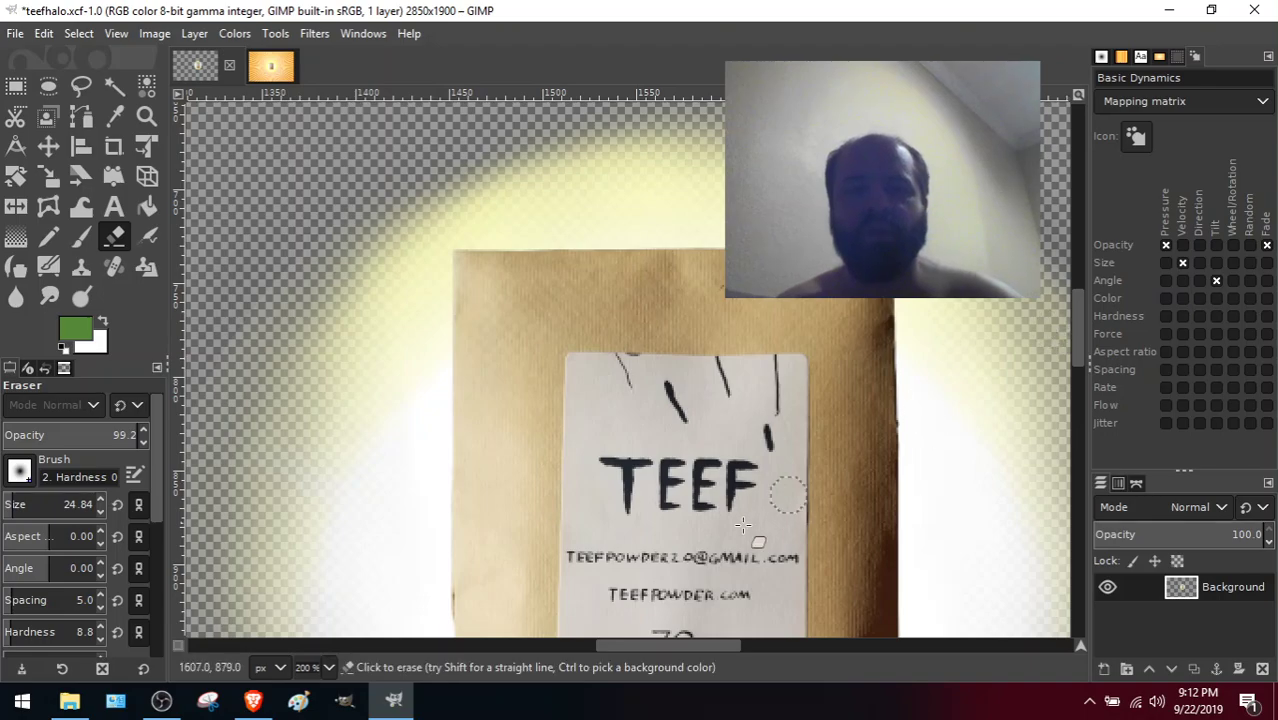
drag(649, 641, 623, 645)
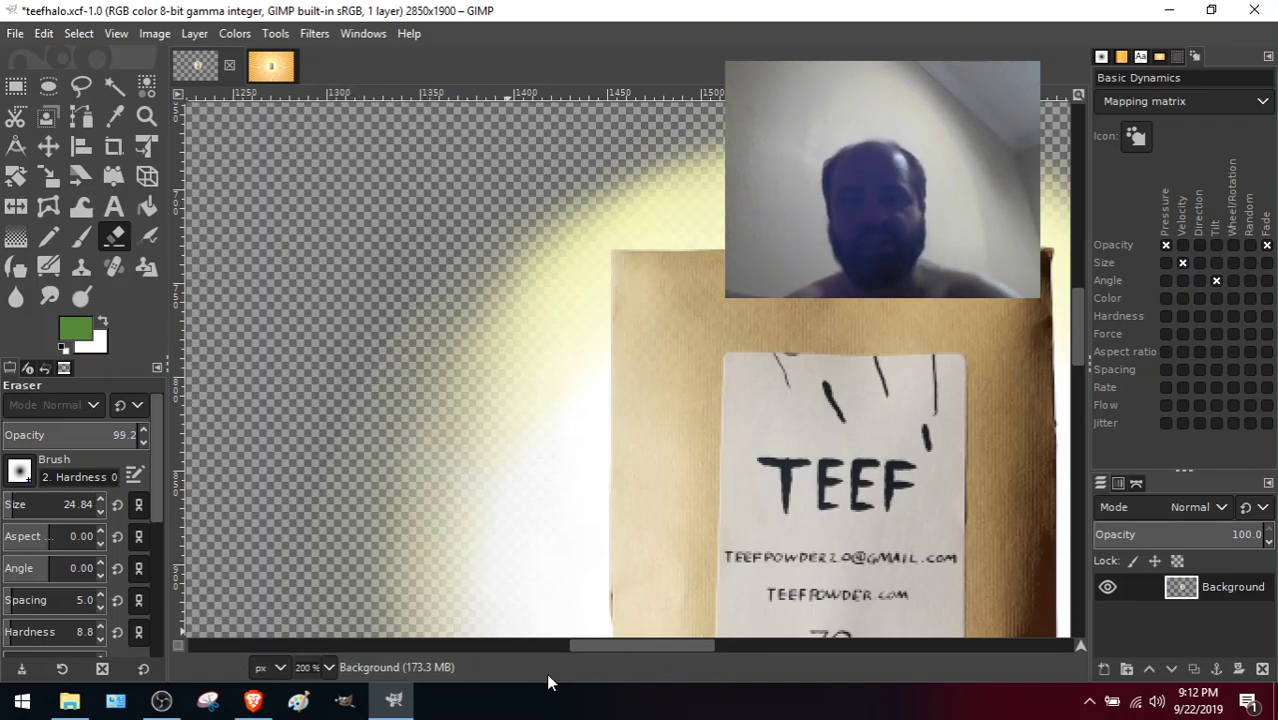
Smooth the halo's outer edge from the upper right, down the right side and around beneath the bag.
drag(660, 645, 723, 645)
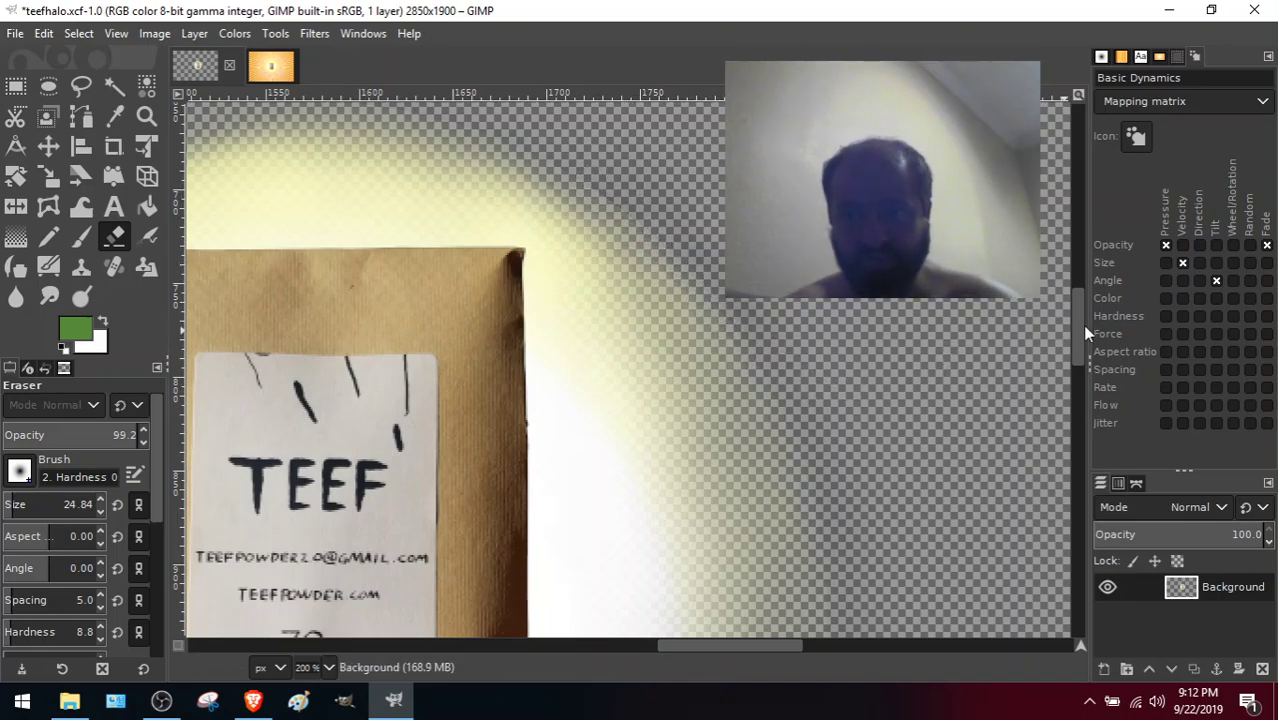
drag(1082, 324, 1080, 381)
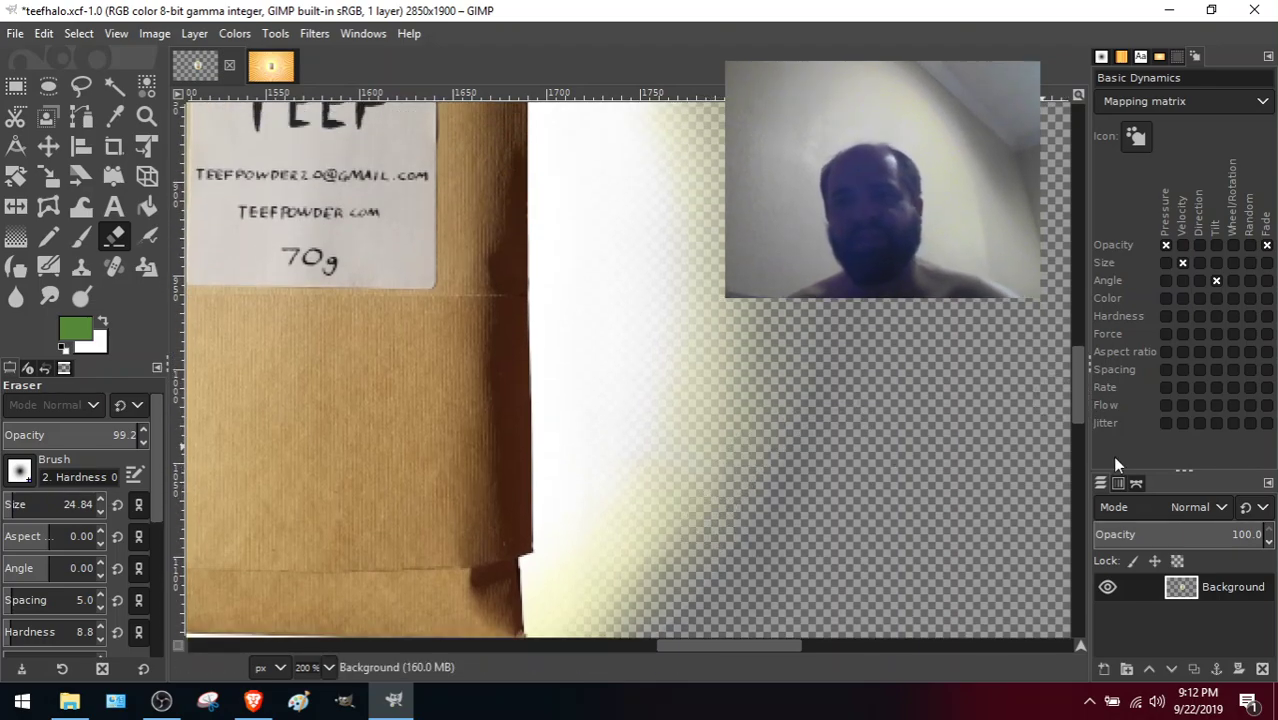
drag(1078, 396, 1082, 424)
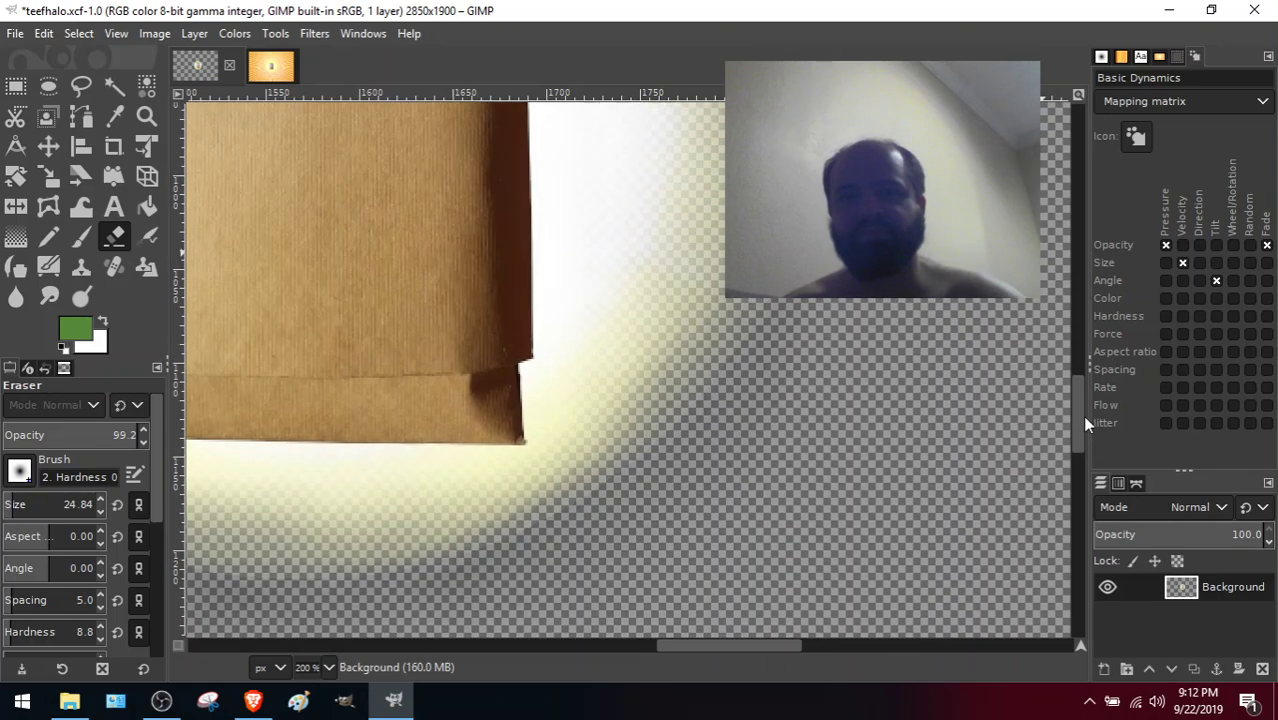
drag(727, 647, 643, 647)
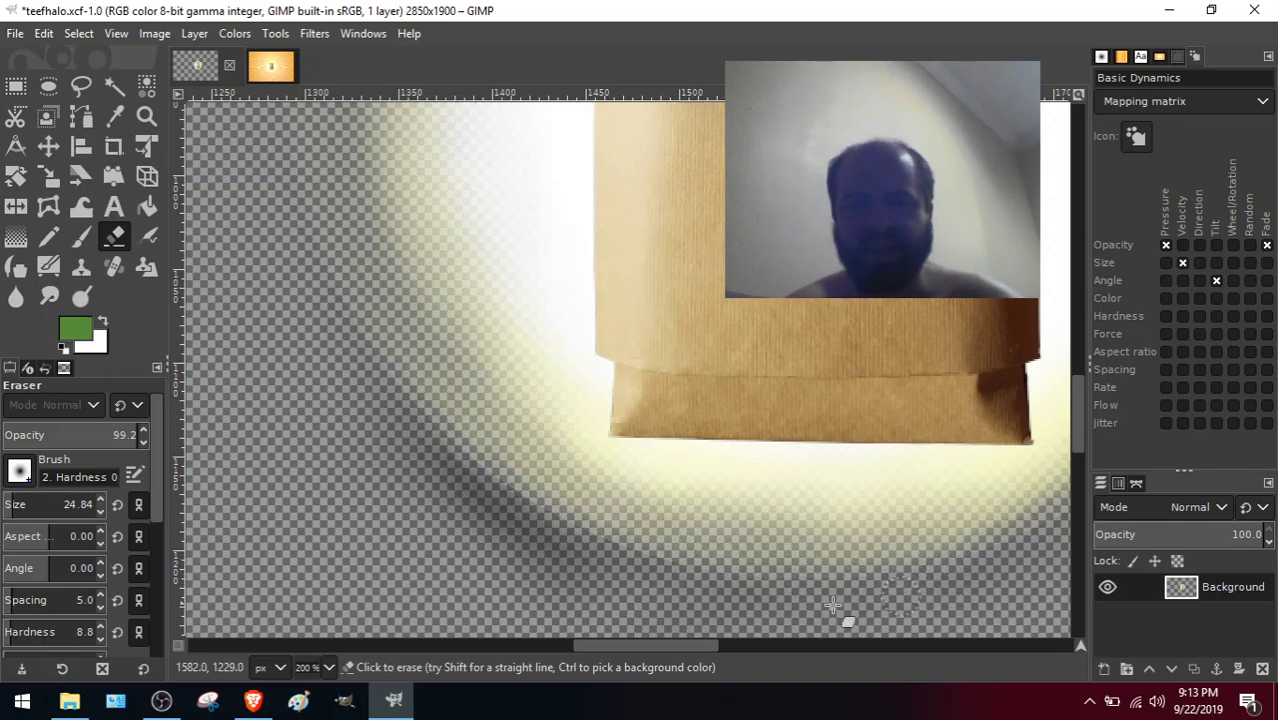
drag(657, 645, 704, 643)
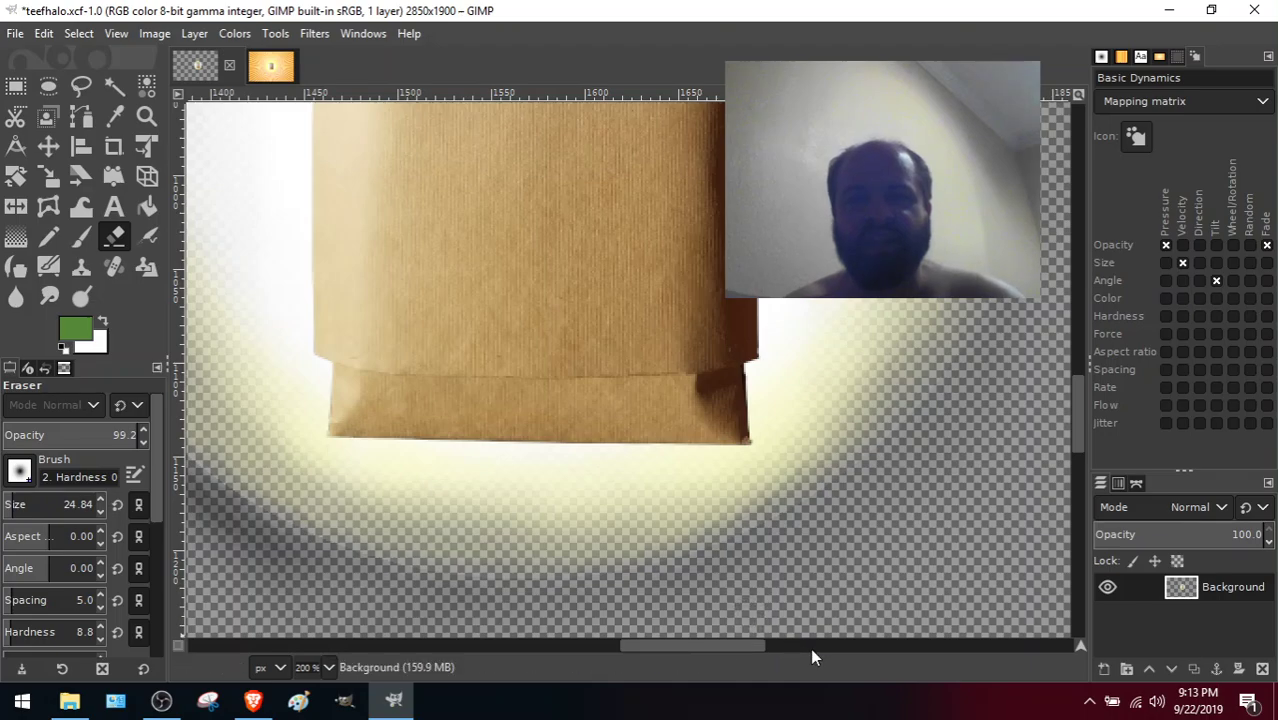
Thin the halo's faint outer fringe from its upper left curve down the bag's left side.
drag(1076, 417, 1051, 328)
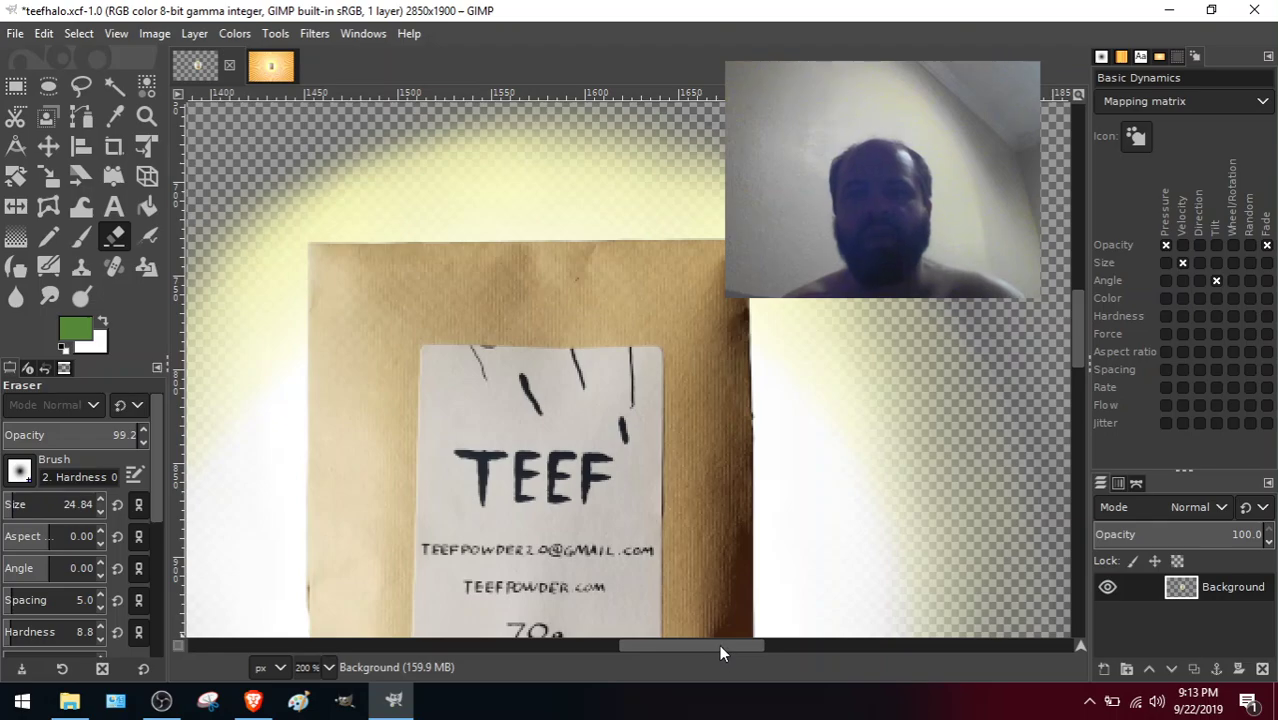
drag(719, 645, 654, 645)
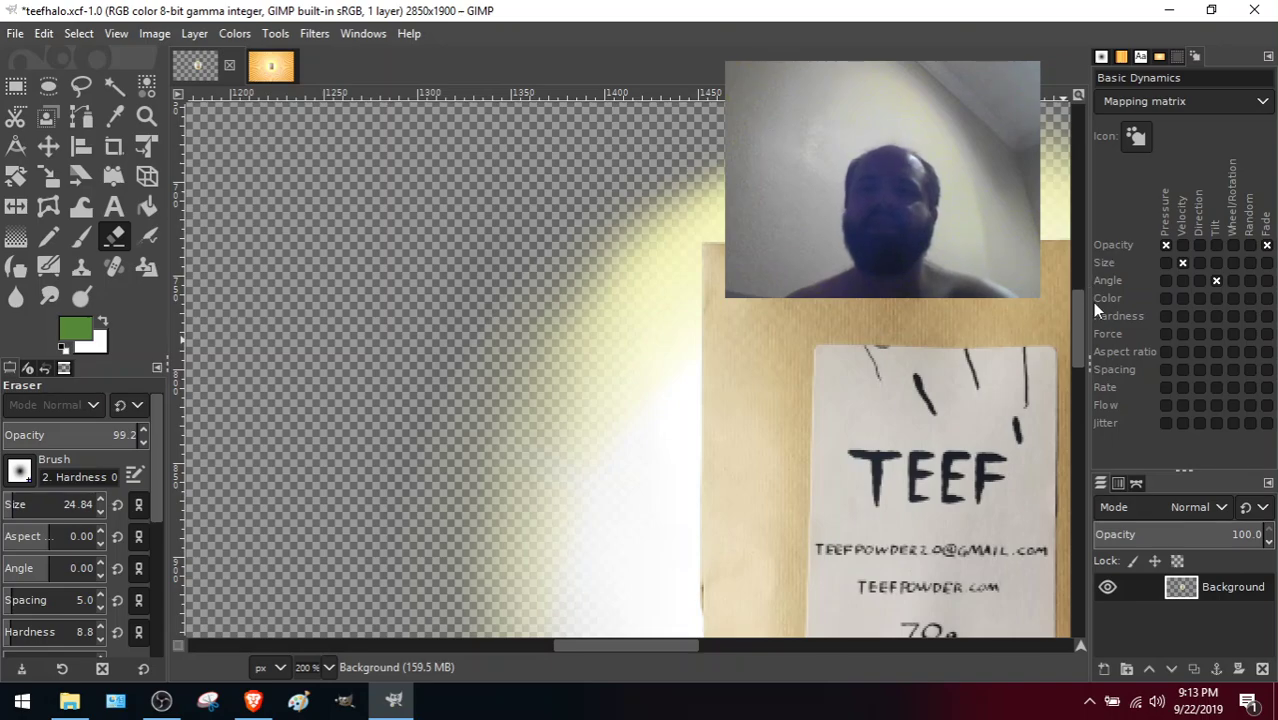
drag(1080, 311, 1085, 349)
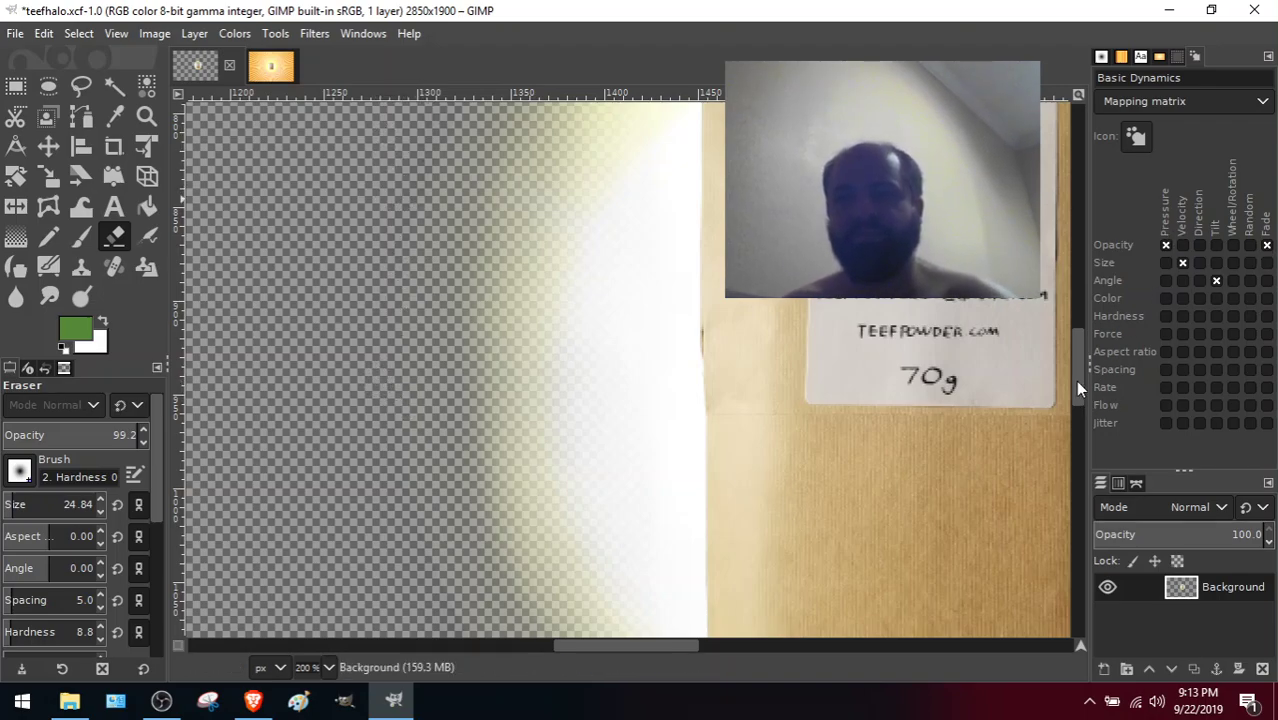
drag(1077, 388, 1074, 354)
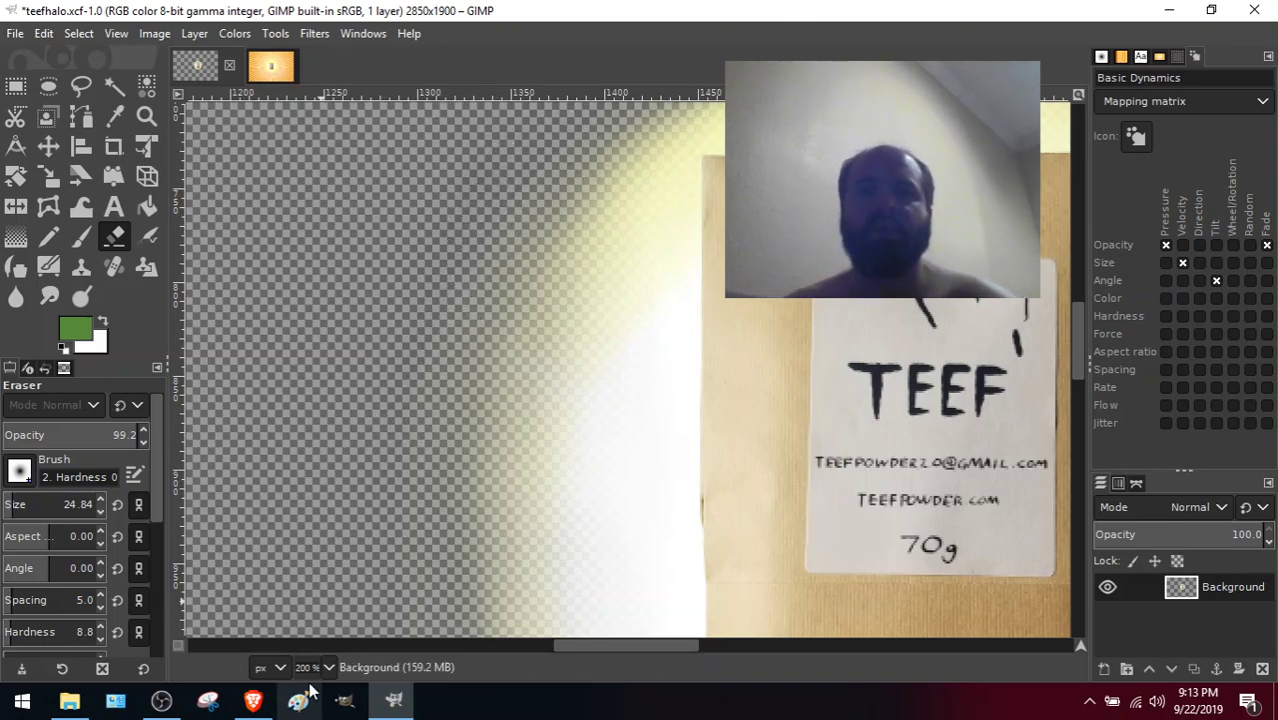
Erase the faint outer fringe over the top of the halo and down its right side with the Eraser.
drag(601, 641, 677, 645)
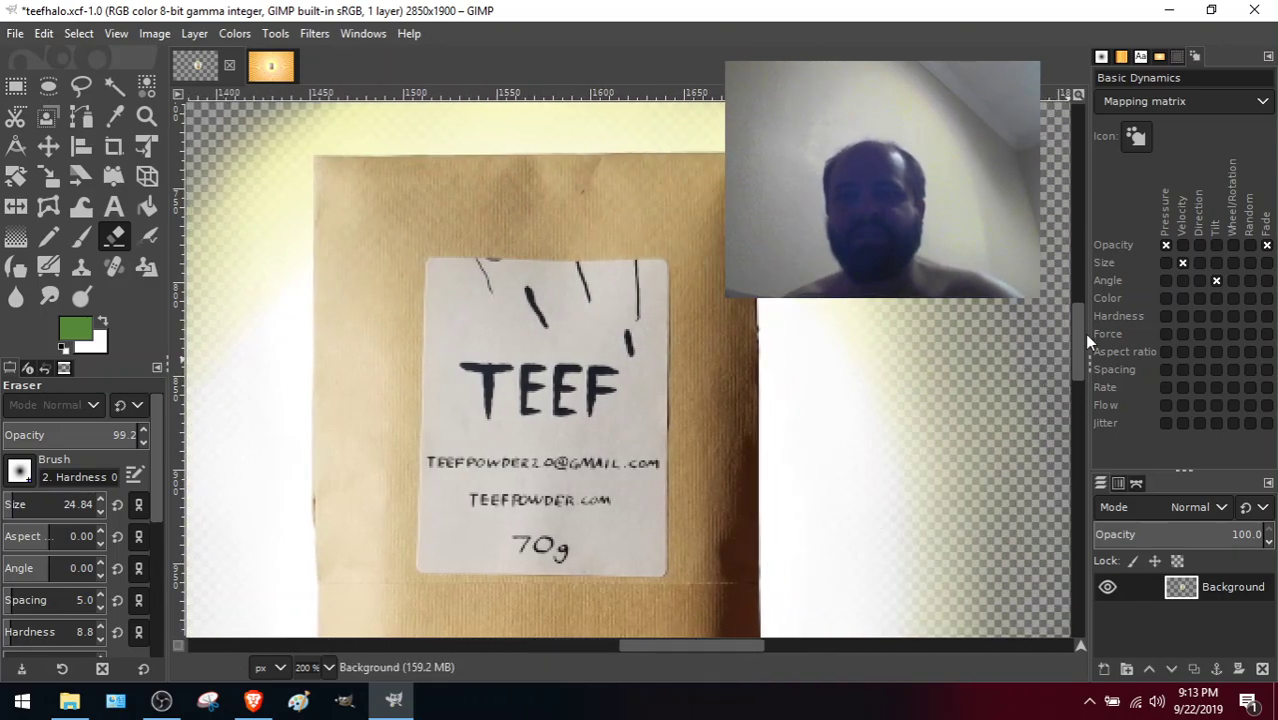
drag(1082, 338, 1078, 309)
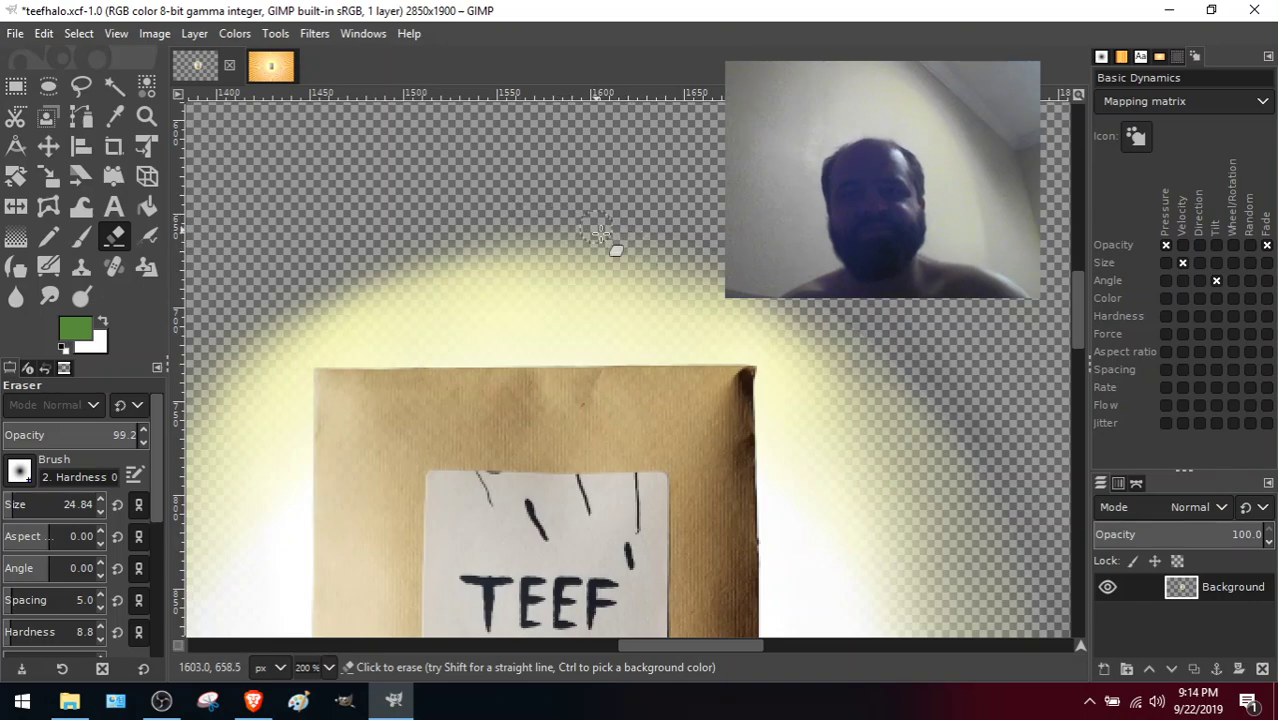
drag(645, 647, 672, 648)
drag(1074, 302, 1080, 335)
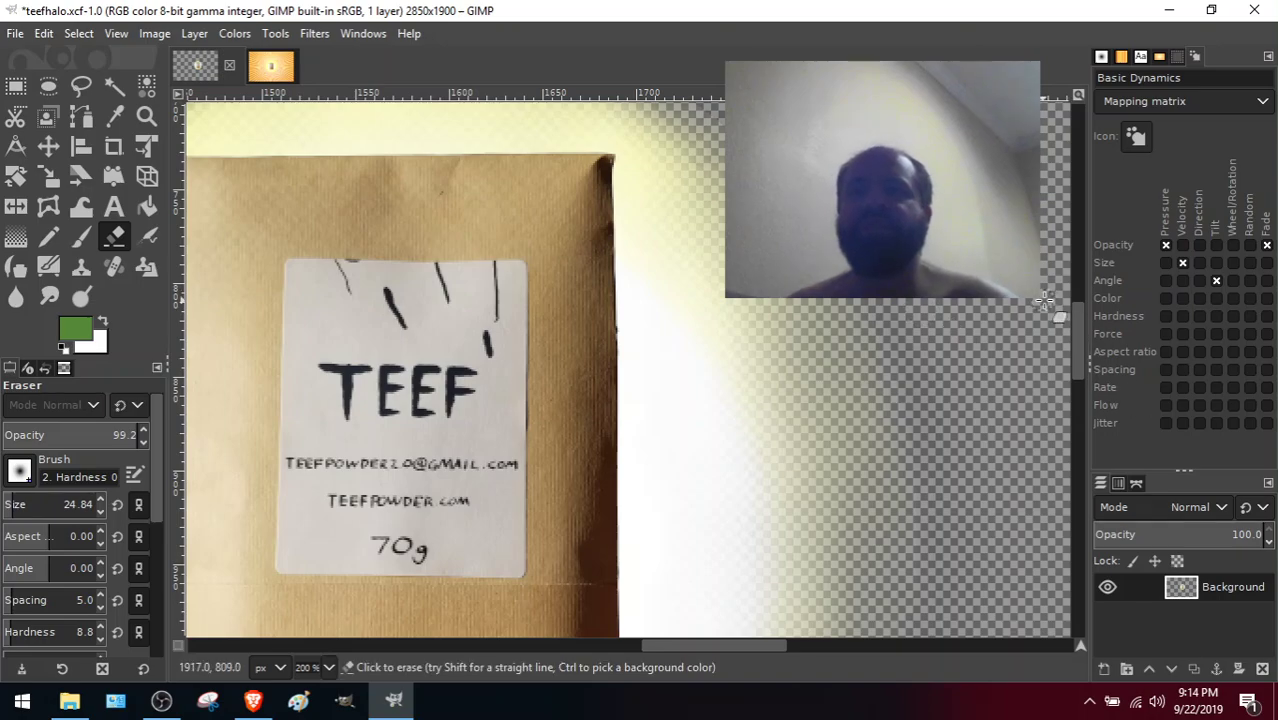
drag(1075, 315, 1084, 353)
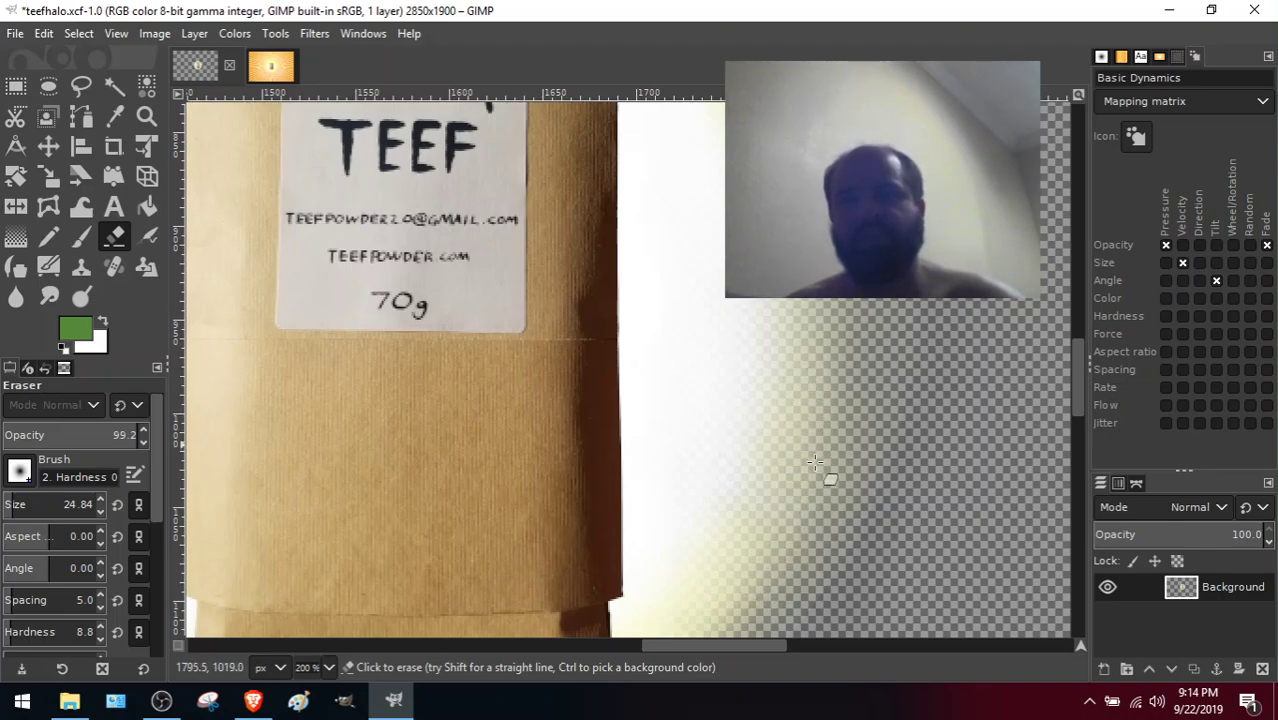
drag(1073, 371, 1080, 393)
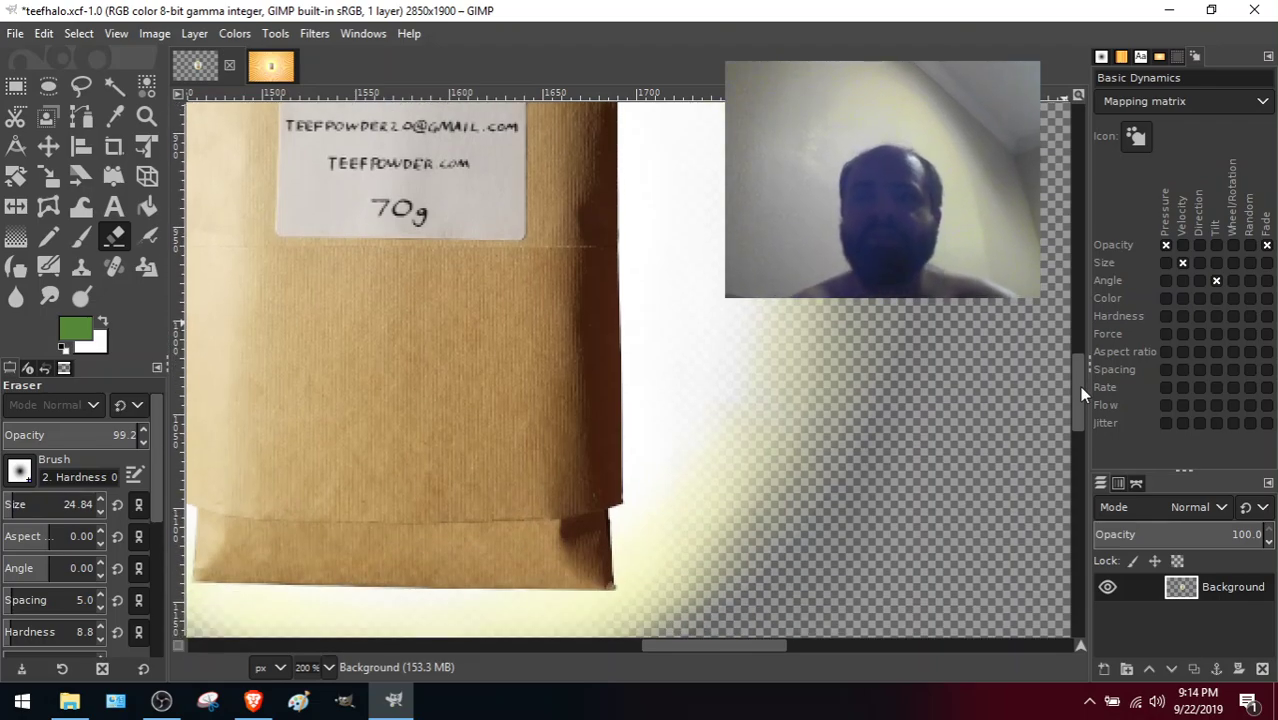
Smooth the halo's fade around its lower right curve and beneath the bag.
scroll(1079, 393, down, 2)
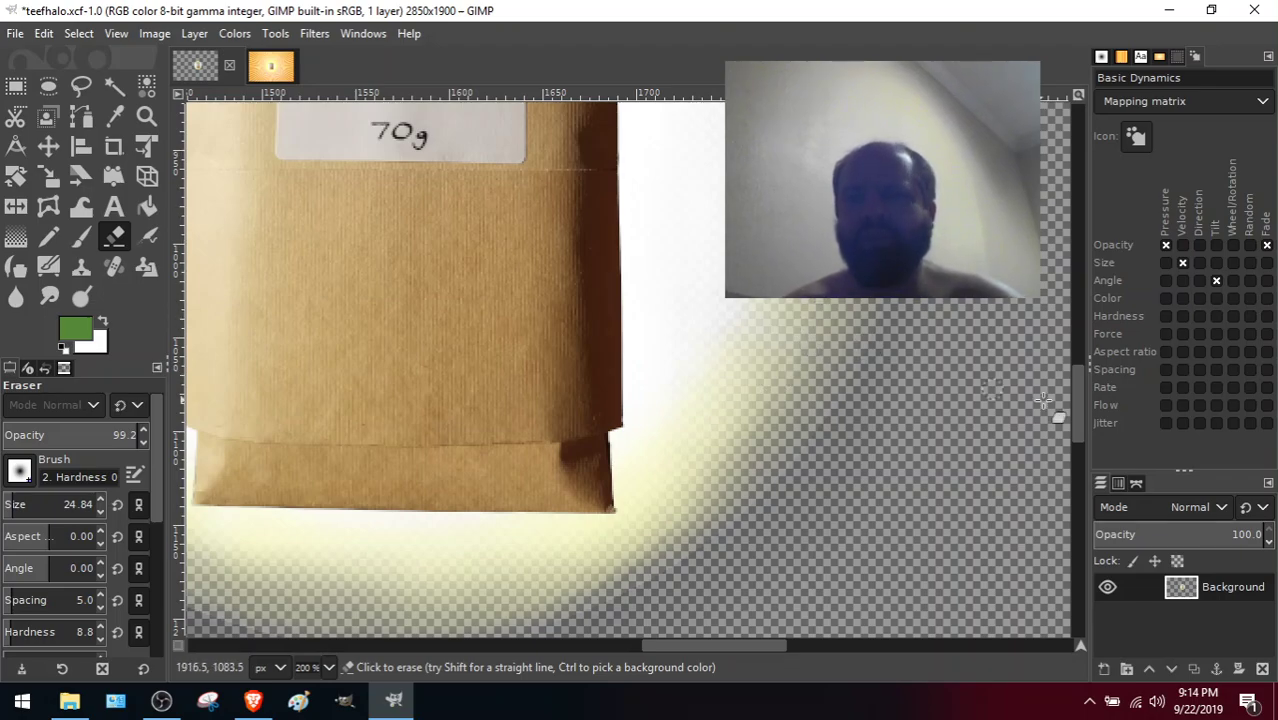
scroll(1076, 395, up, 5)
drag(1068, 377, 1079, 434)
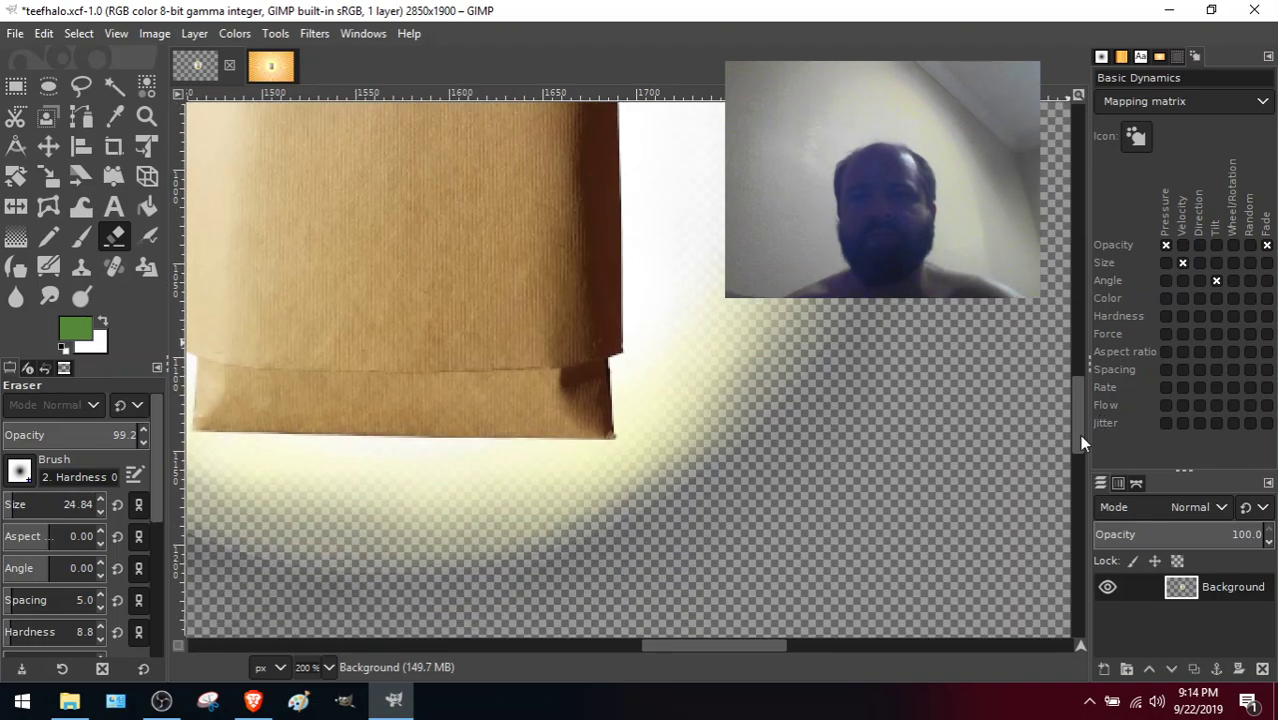
drag(773, 646, 708, 649)
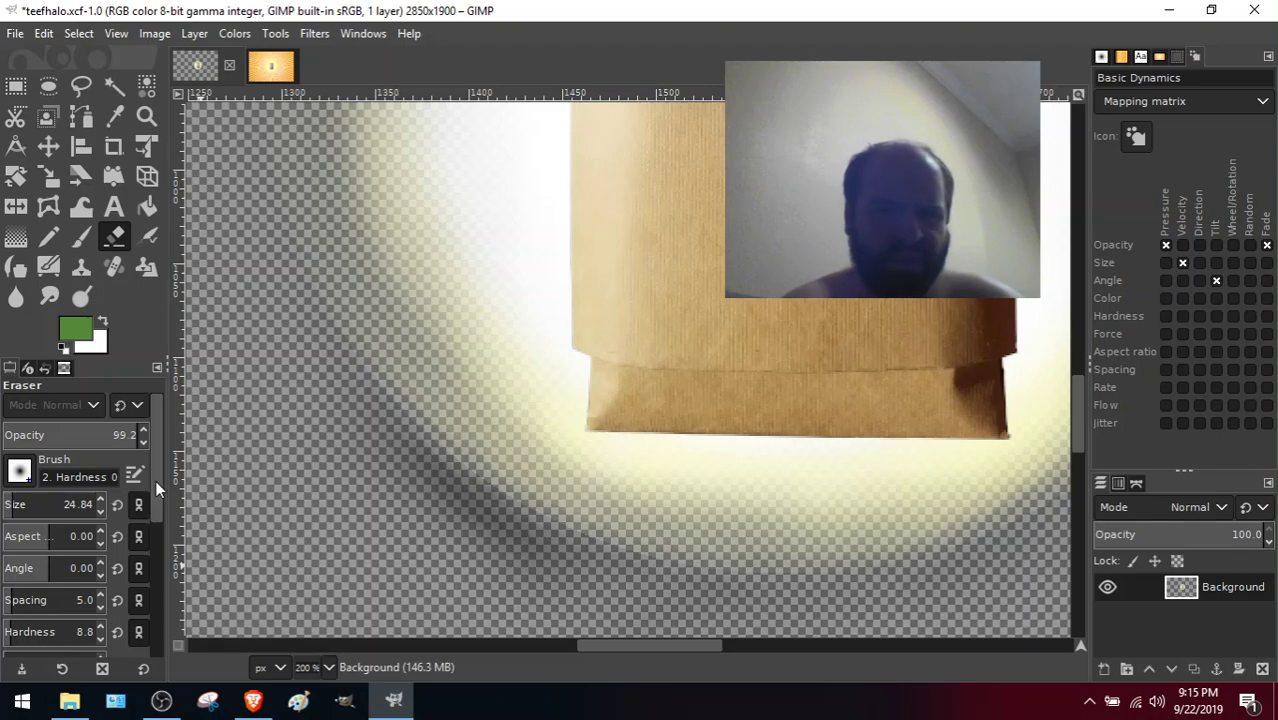
Enable the Eraser's Anti erase option and restore over-erased glow around the halo's lower edge.
drag(155, 480, 157, 627)
click(22, 647)
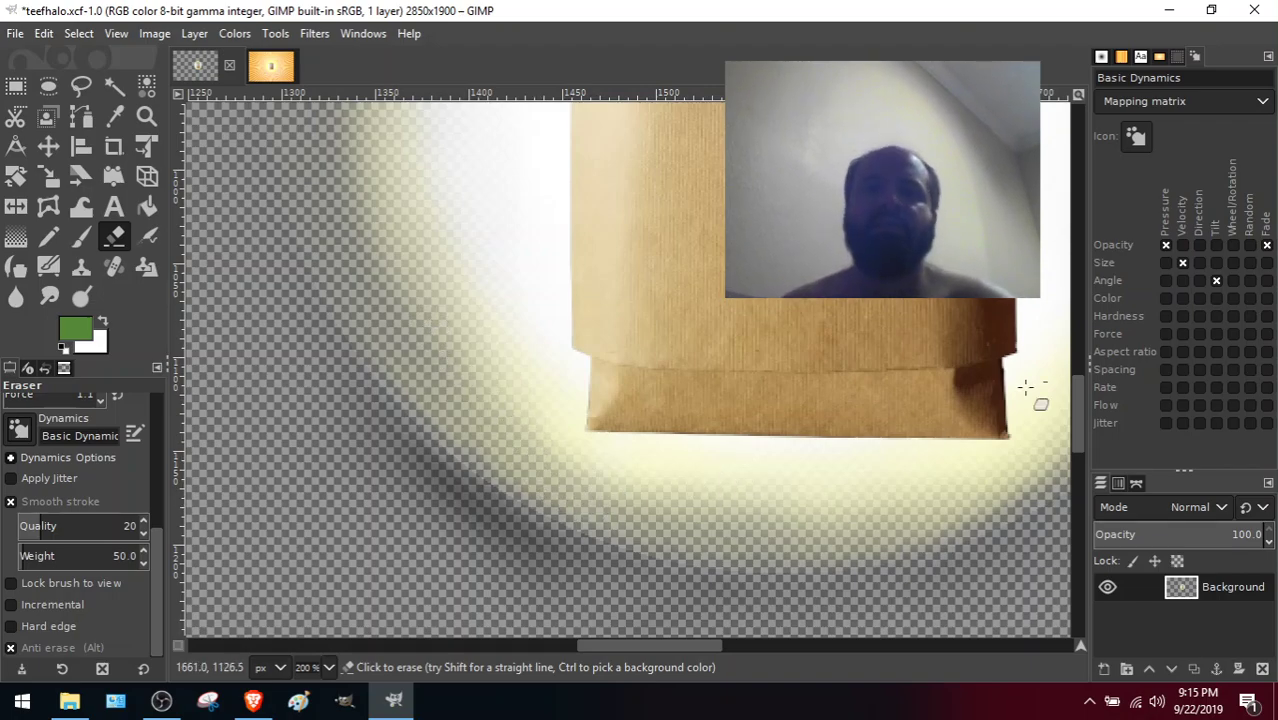
drag(1075, 403, 1073, 354)
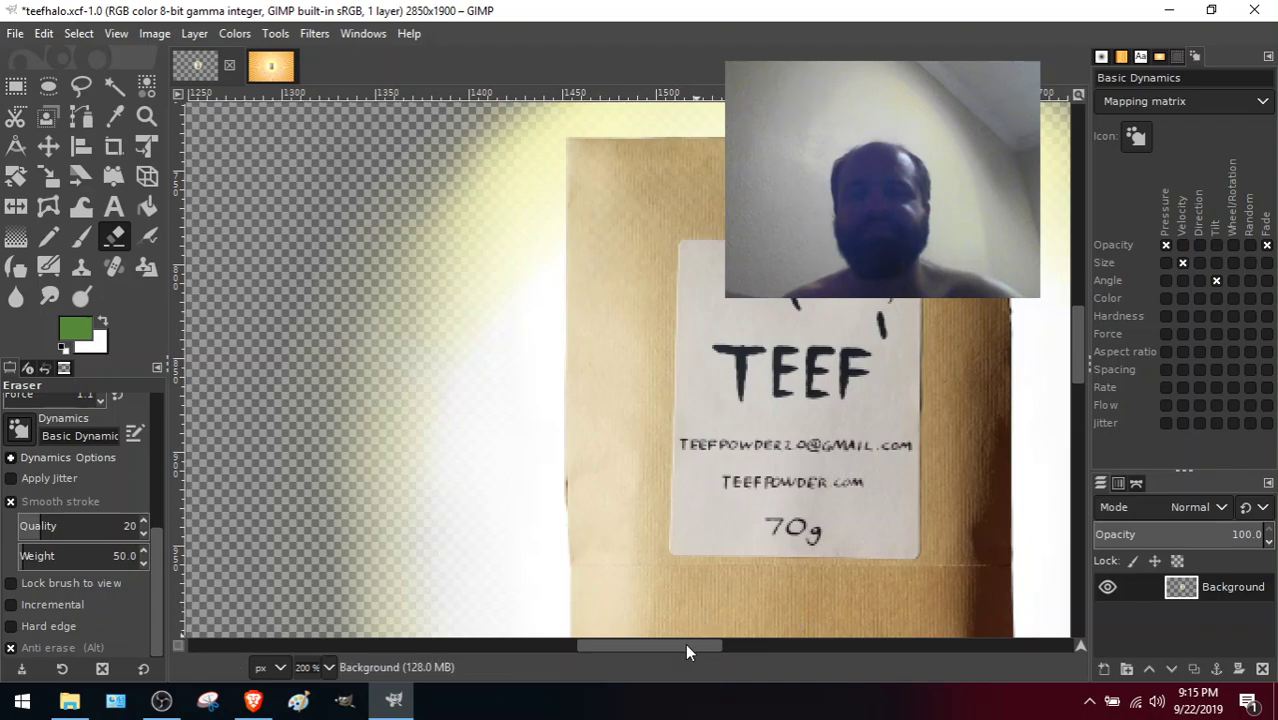
drag(685, 643, 735, 643)
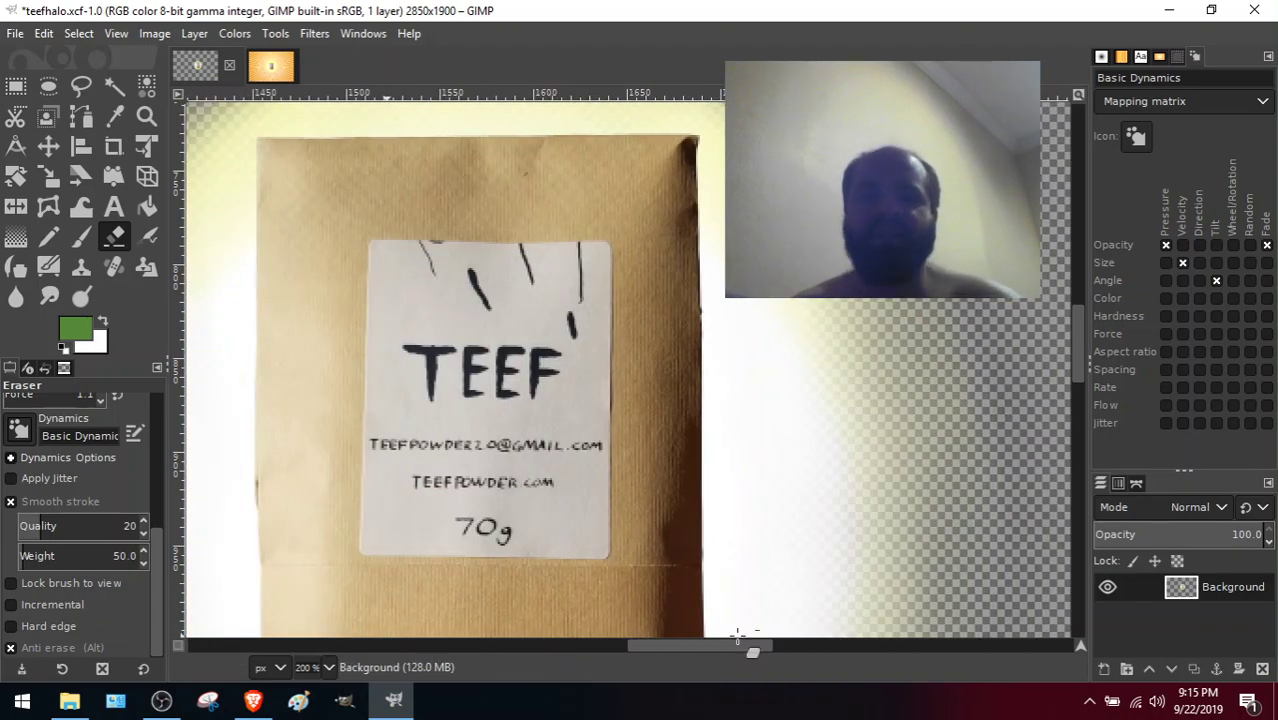
scroll(1076, 383, down, 5)
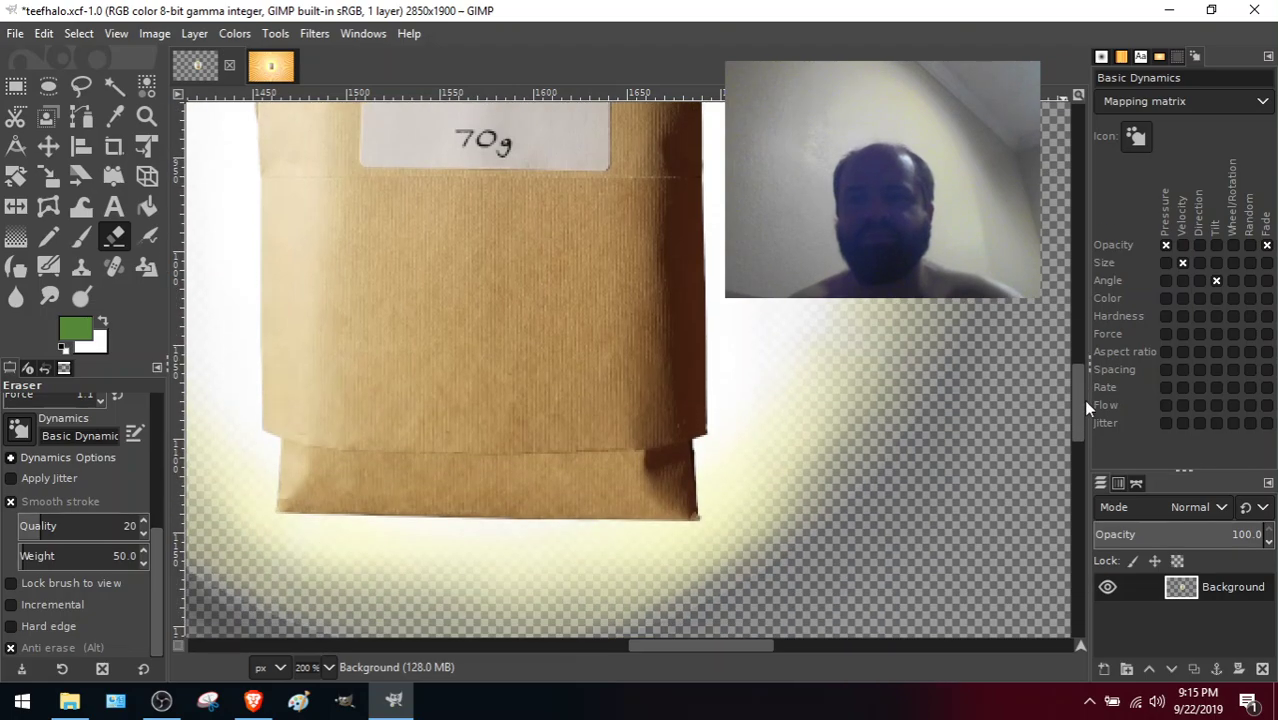
scroll(1086, 413, down, 1)
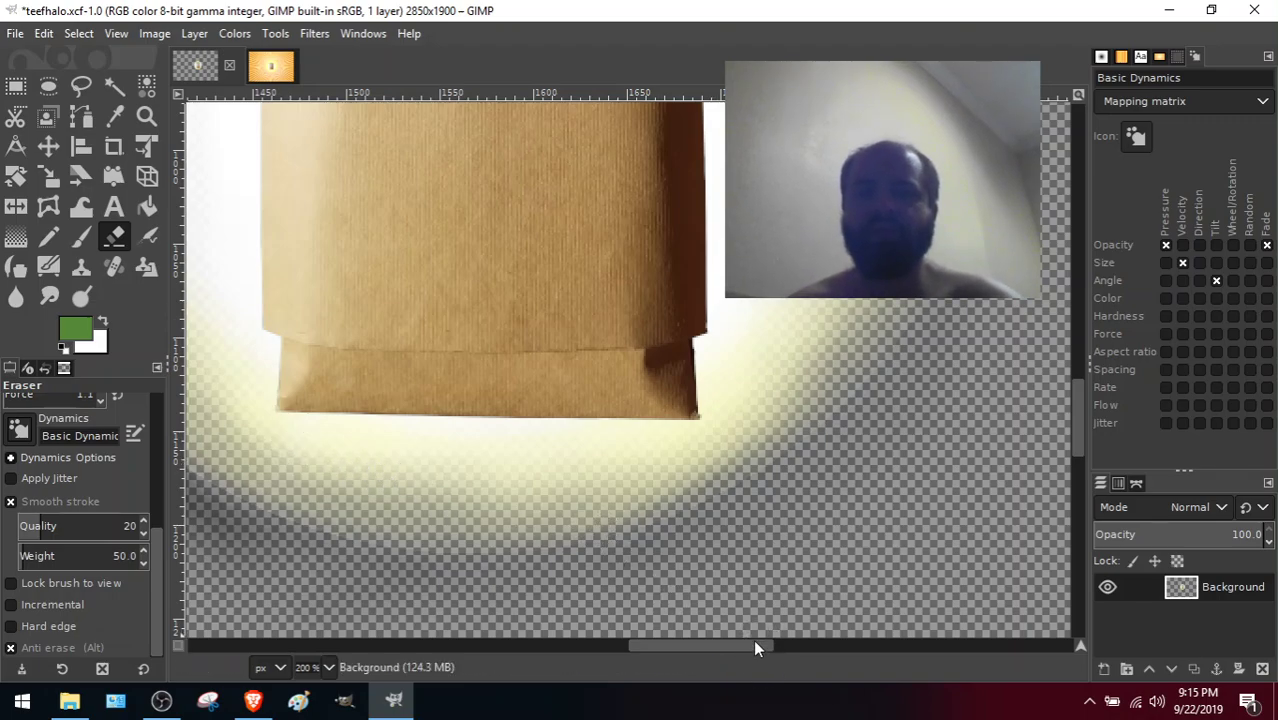
drag(737, 652, 693, 650)
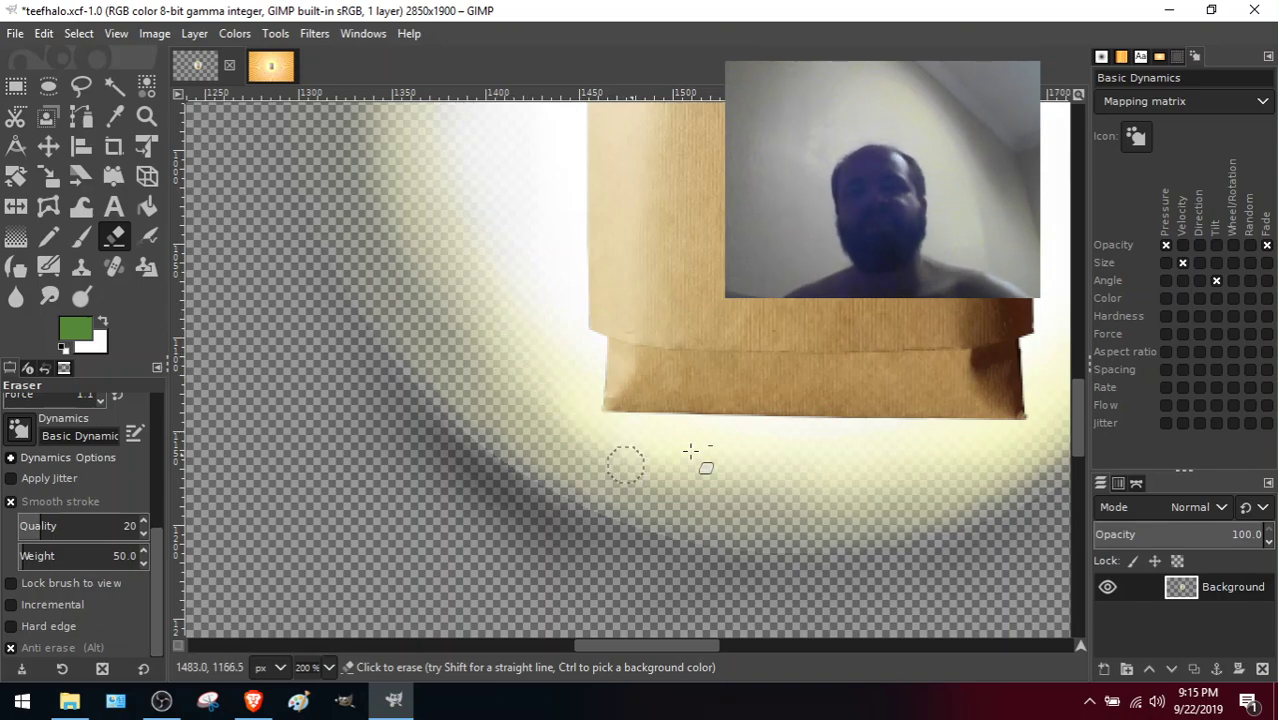
drag(1076, 455, 1085, 421)
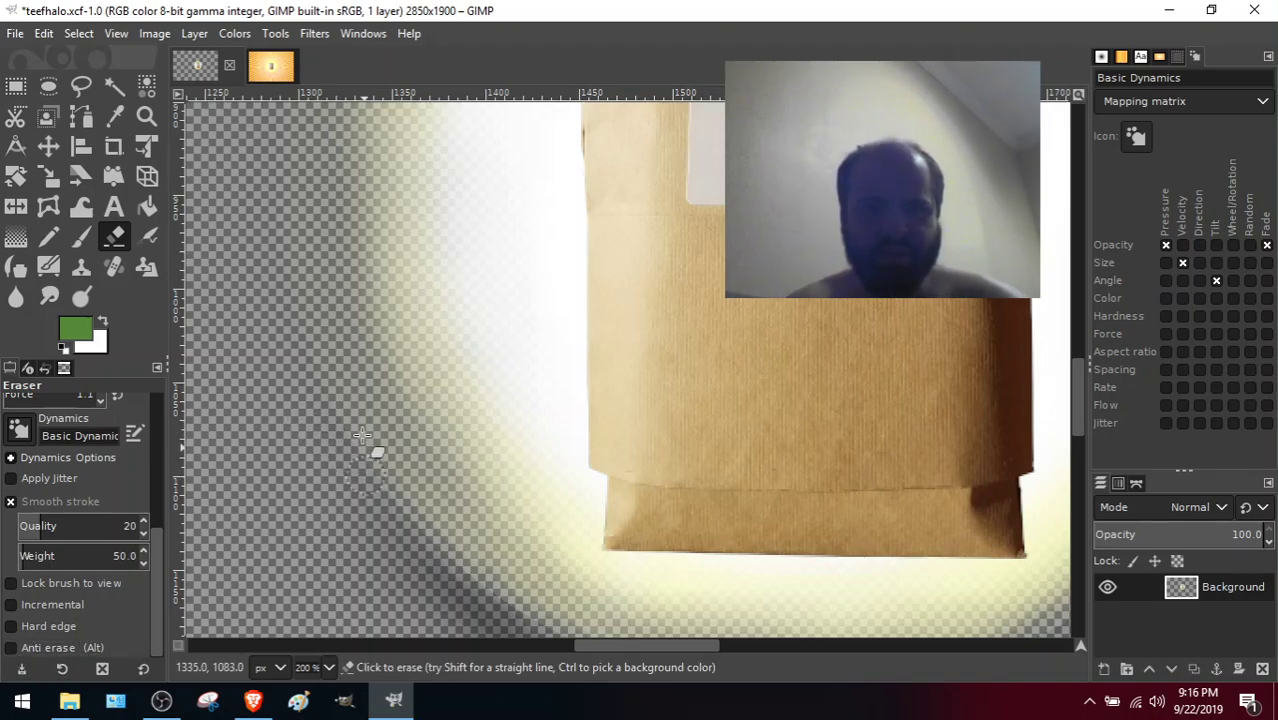
With Anti erase off, erase the dark fringe along the outside of the halo's lower left curve.
mouse_move(362, 435)
mouse_down()
mouse_move(405, 537)
mouse_move(453, 580)
mouse_up()
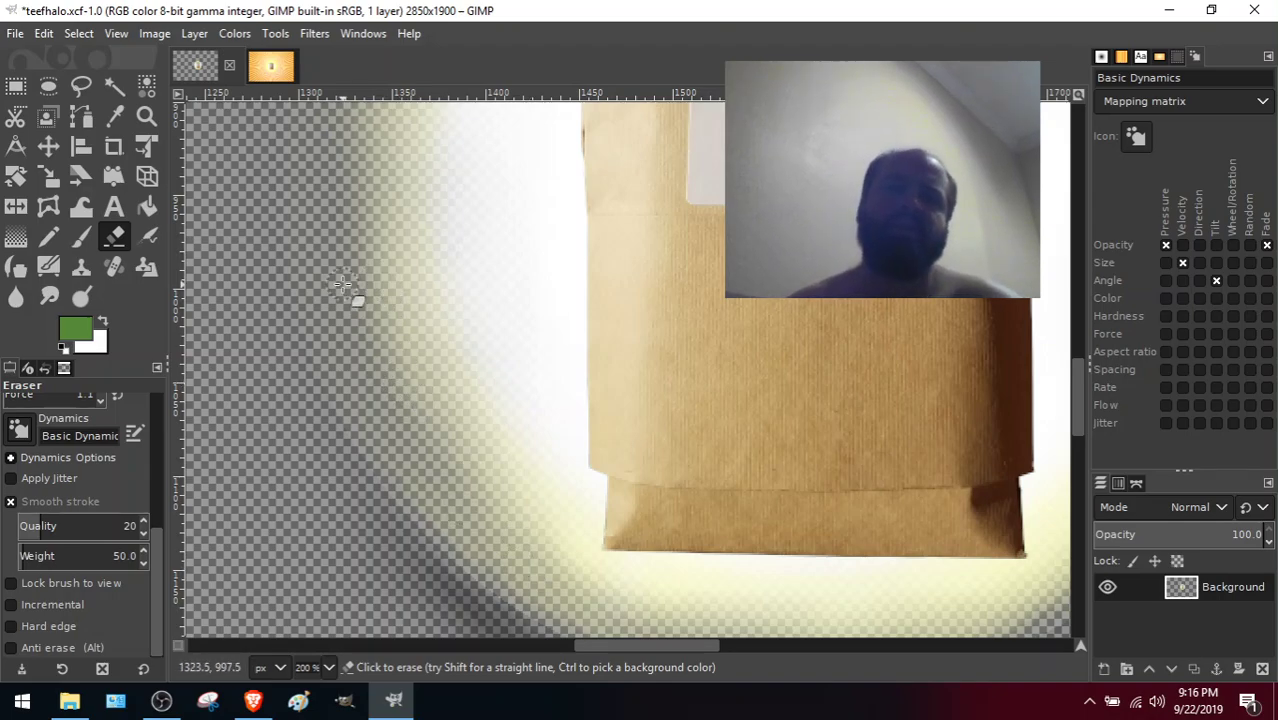
drag(1079, 387, 1066, 347)
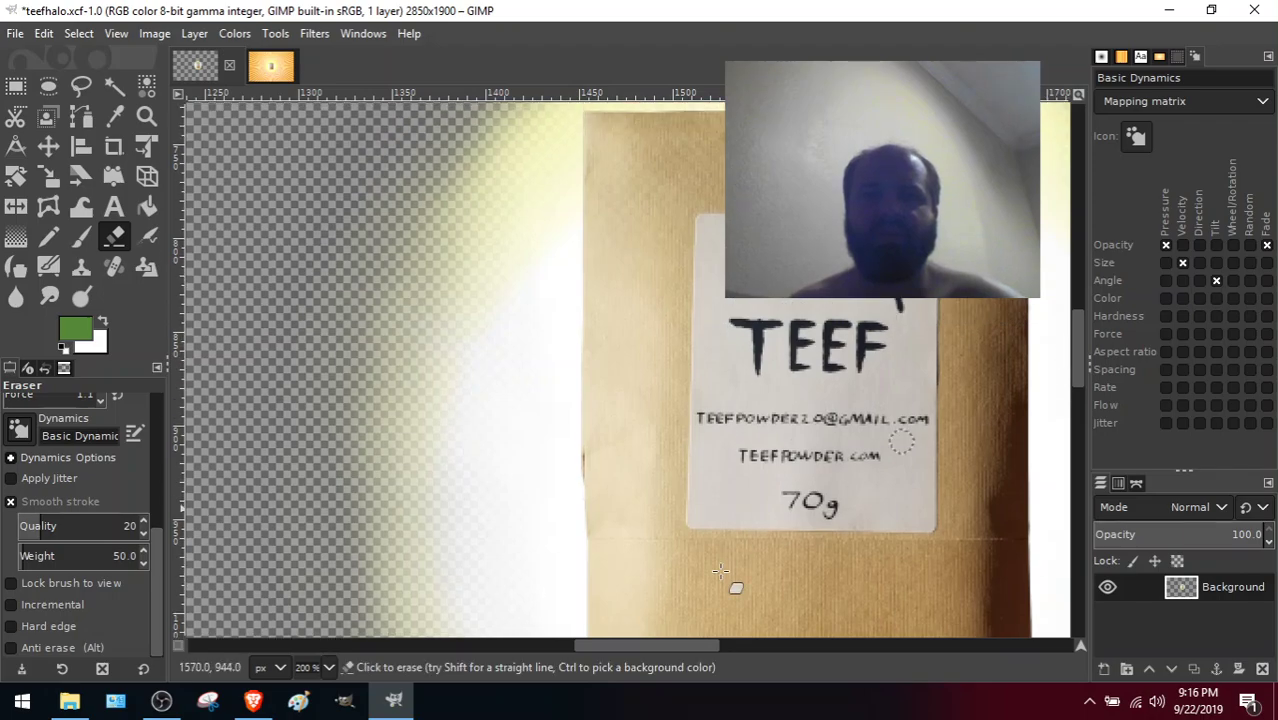
drag(621, 644, 713, 644)
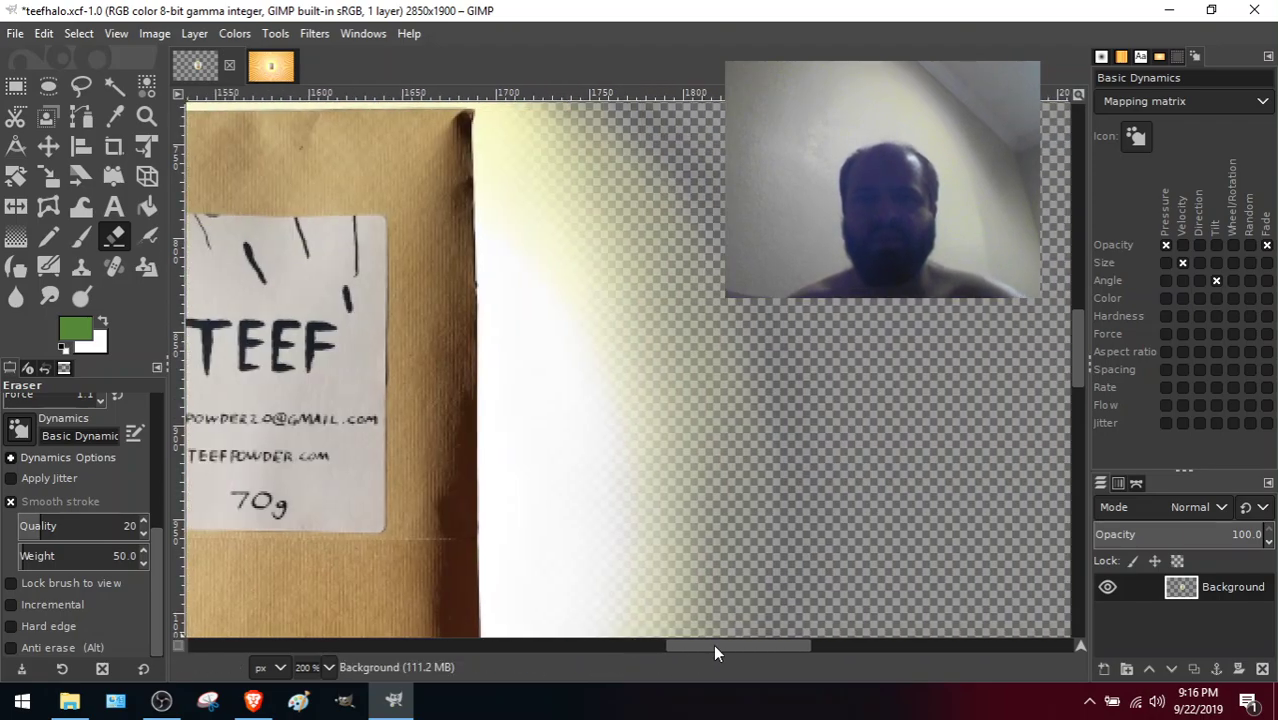
drag(1082, 334, 1092, 402)
drag(710, 645, 613, 645)
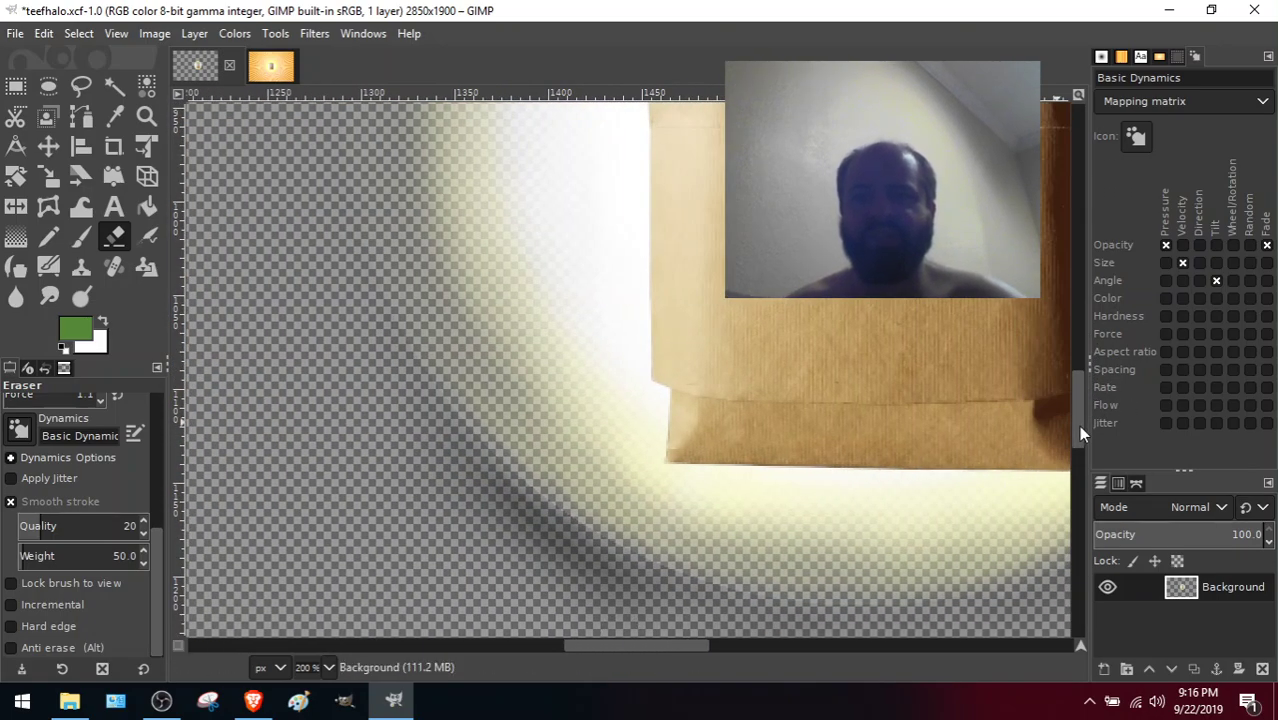
Soften the halo's outer fade up the bag's left side to the upper left curve.
drag(1078, 425, 1080, 373)
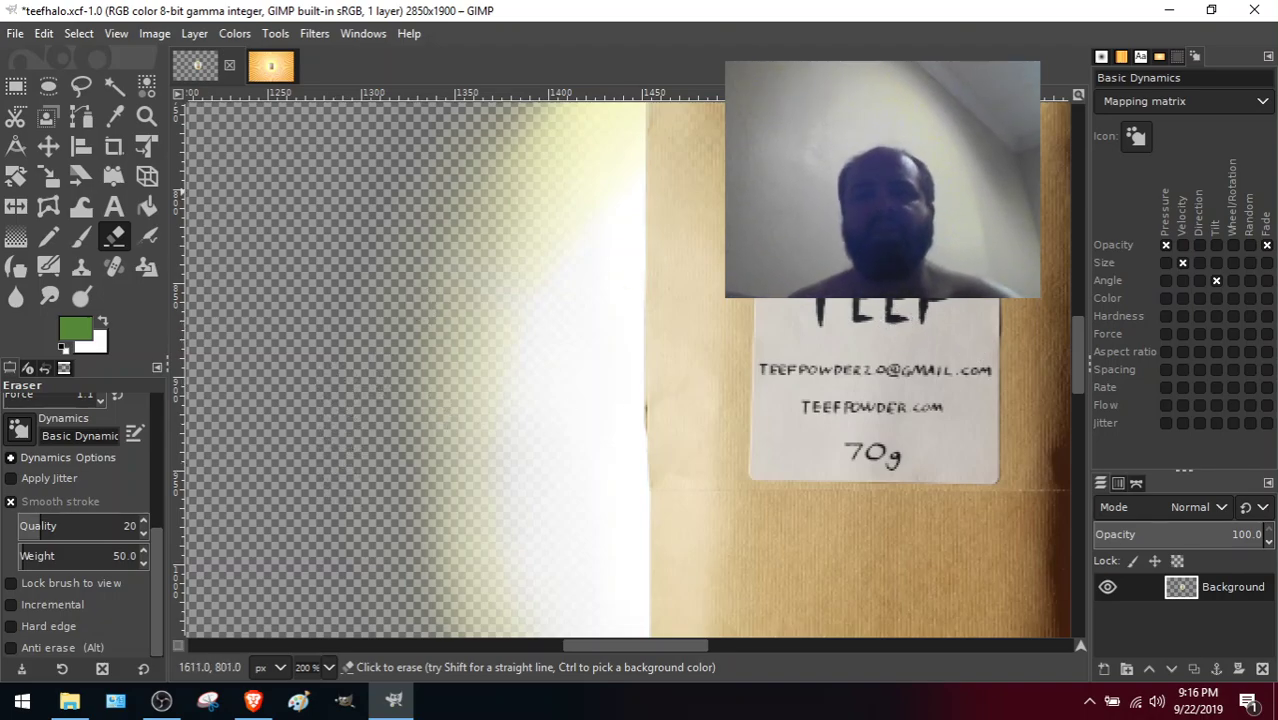
mouse_move(1076, 353)
mouse_down()
mouse_move(1072, 317)
mouse_move(1079, 402)
mouse_move(1061, 327)
mouse_move(1061, 358)
mouse_up()
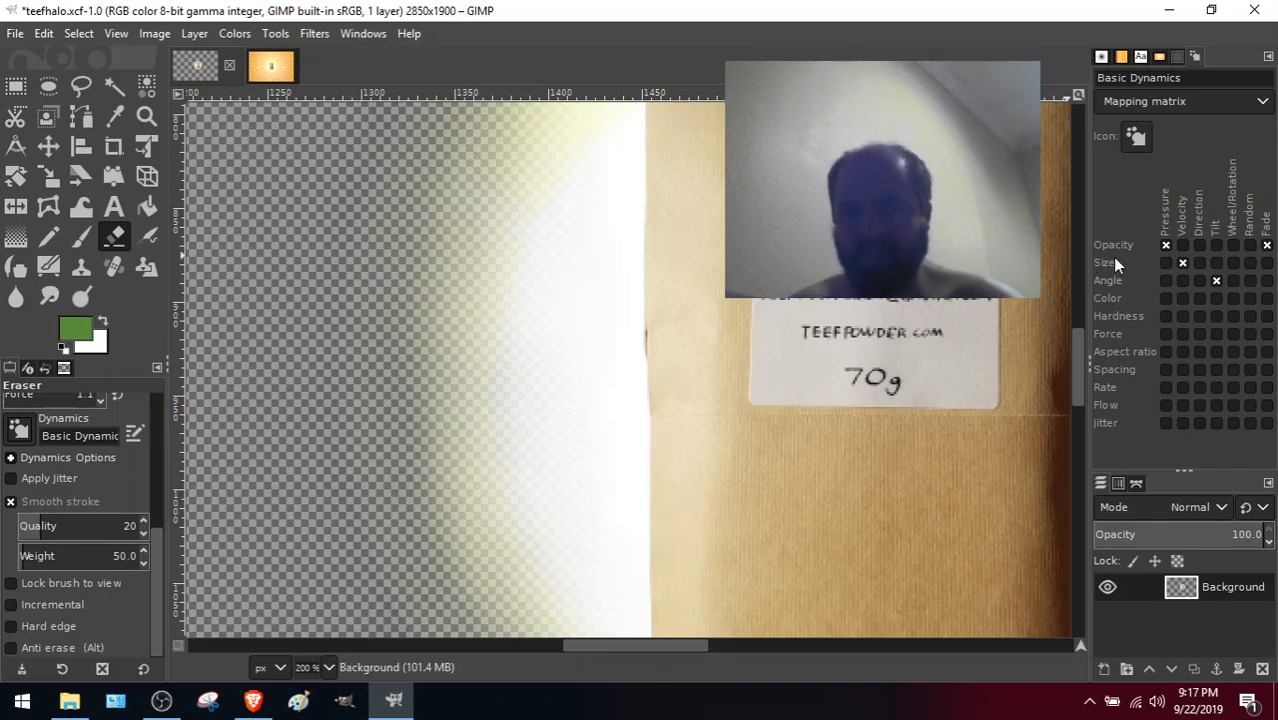
drag(1074, 360, 1078, 314)
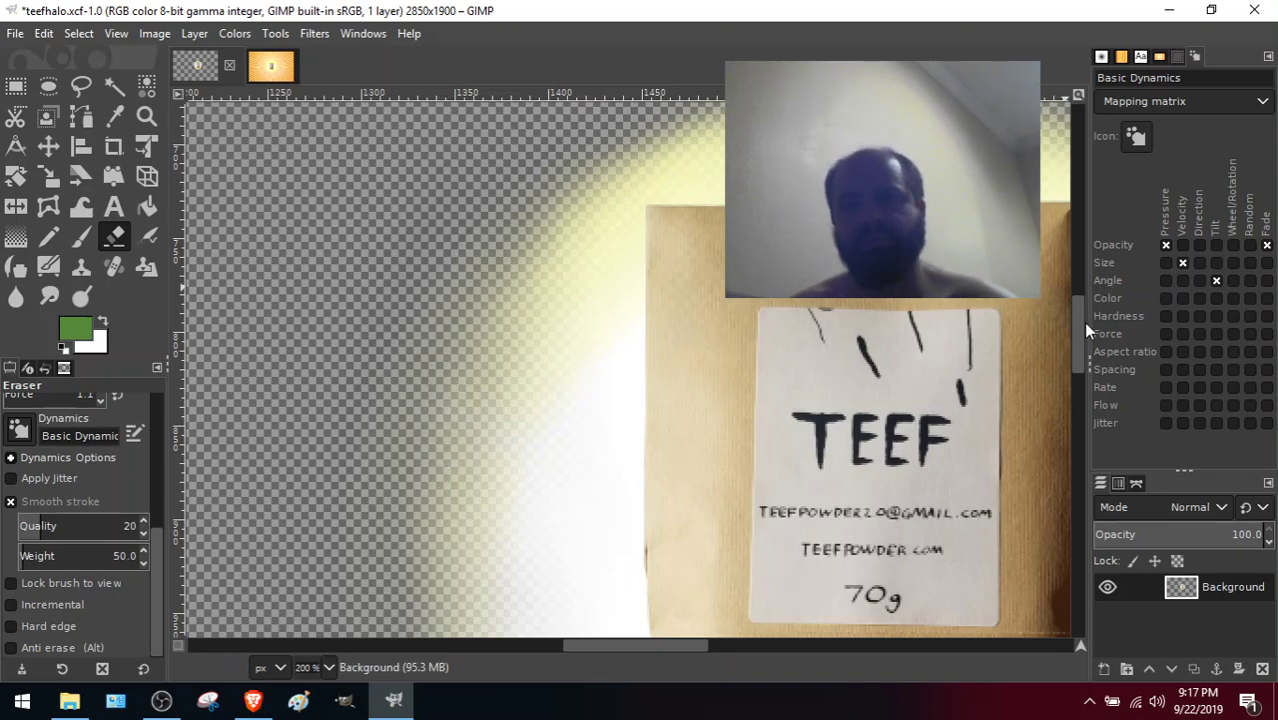
mouse_move(1083, 325)
mouse_down()
mouse_move(1086, 382)
mouse_move(1063, 298)
mouse_move(1076, 309)
mouse_up()
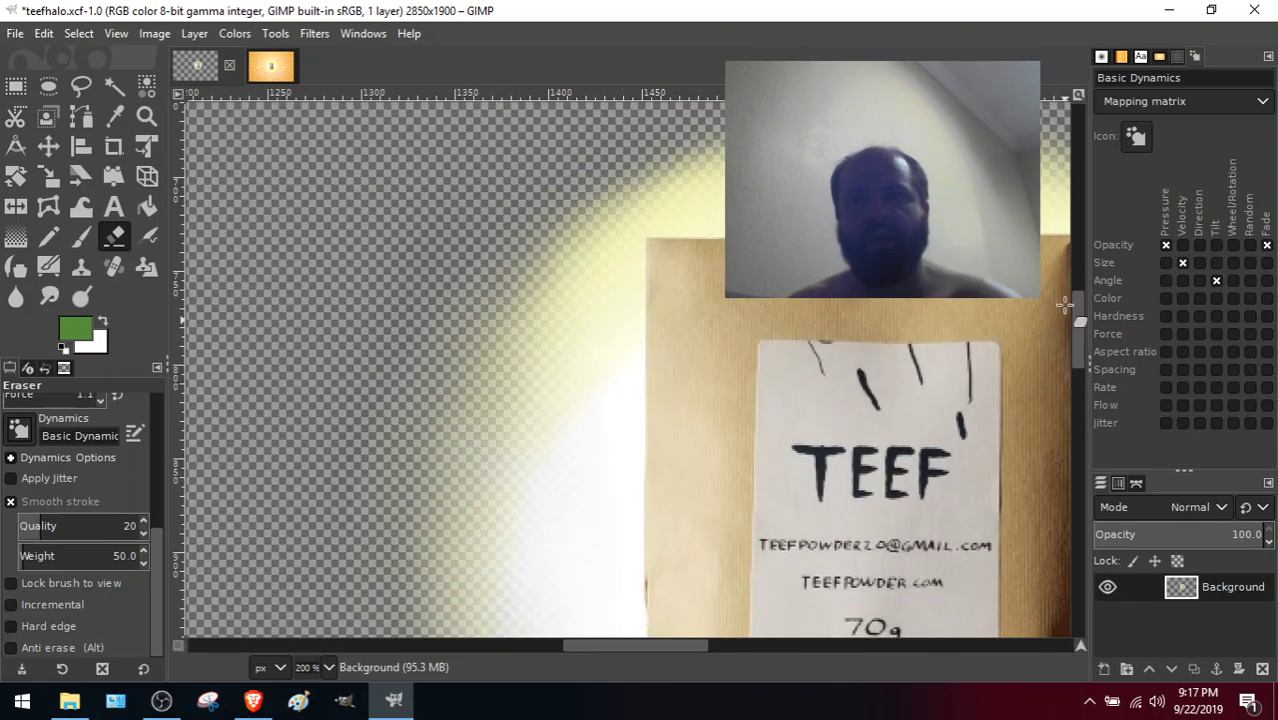
Even out the halo's soft edge from the upper right curve around to the area beneath the bag.
drag(619, 646, 707, 646)
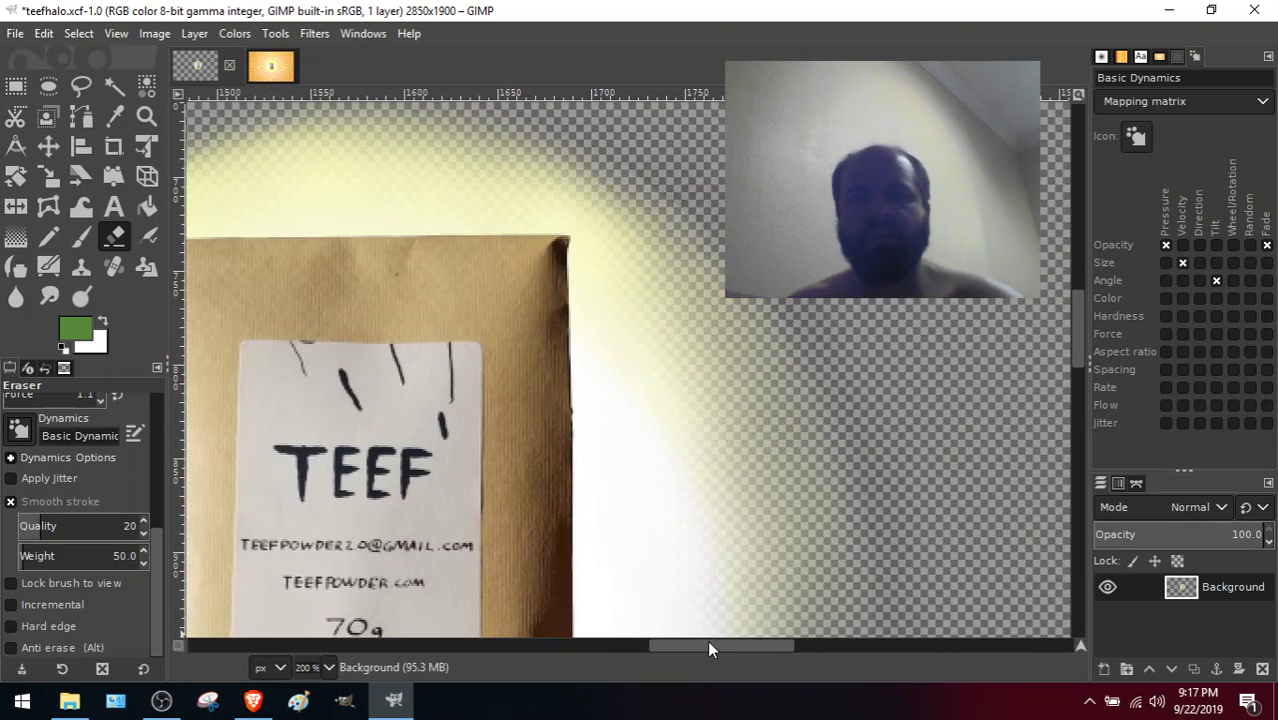
drag(1074, 329, 1095, 428)
drag(713, 645, 651, 651)
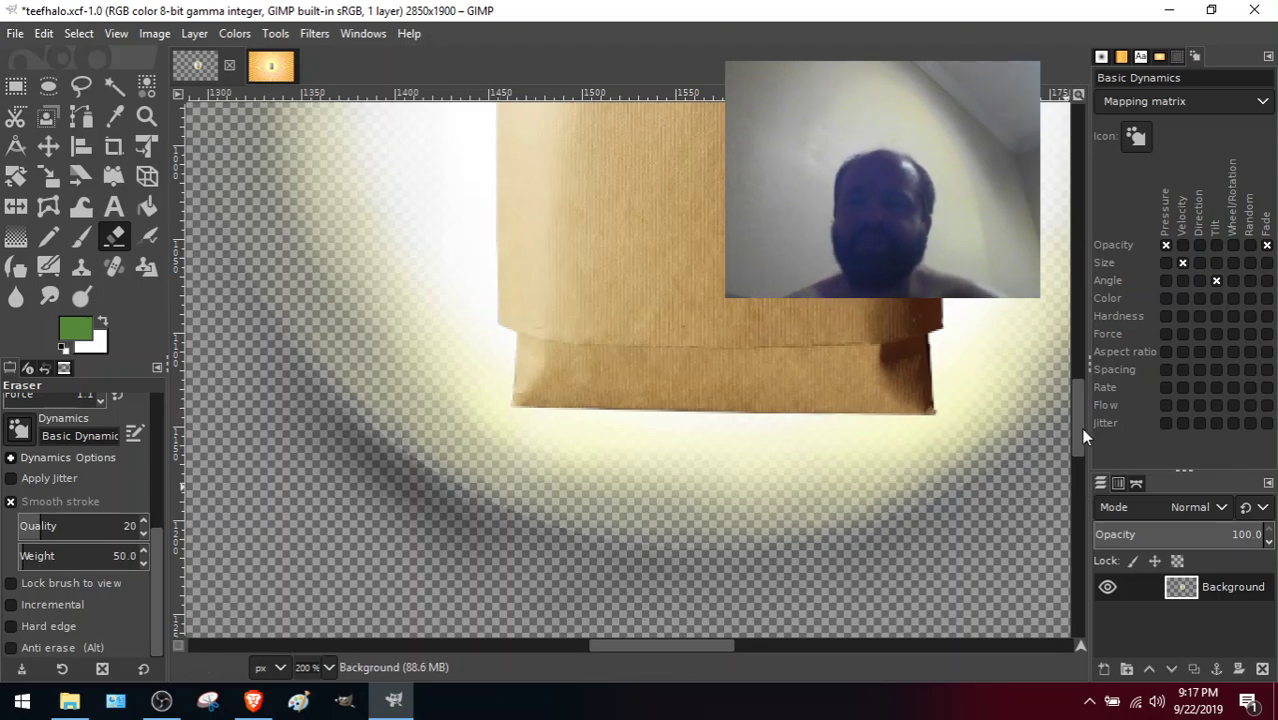
drag(1081, 428, 1127, 447)
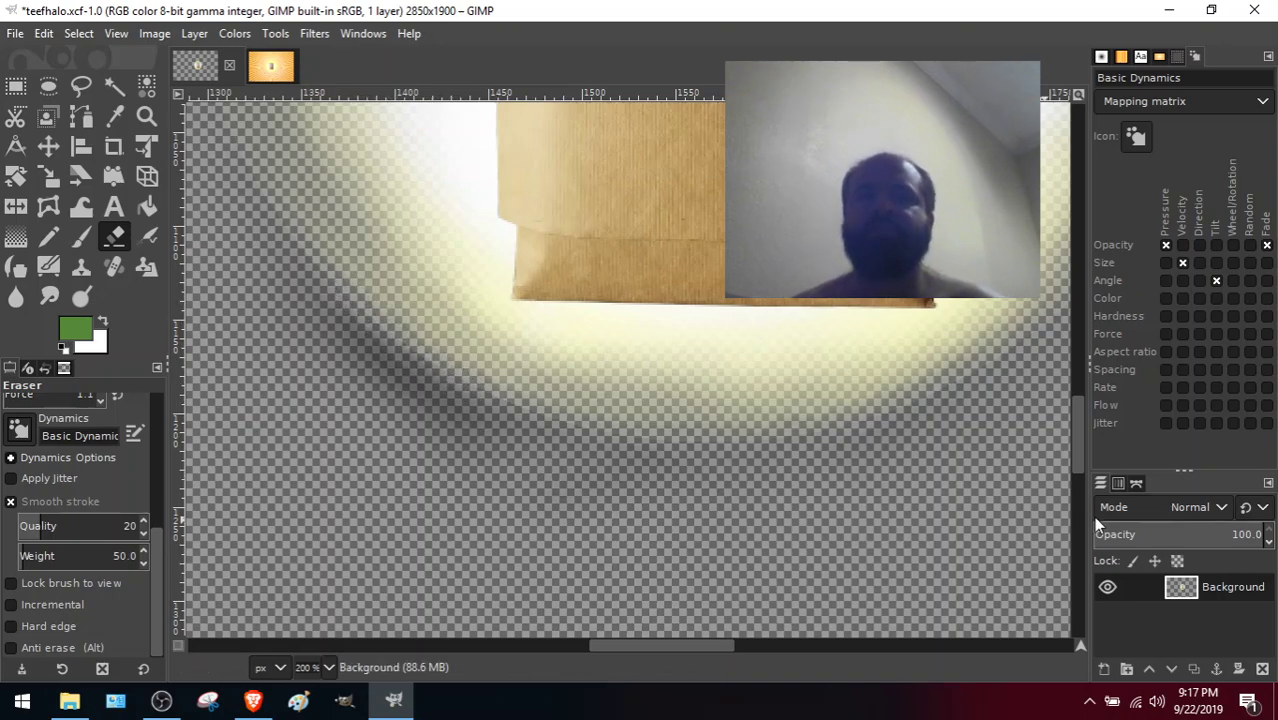
mouse_move(1077, 434)
mouse_down()
mouse_move(1078, 384)
mouse_move(1086, 448)
mouse_up()
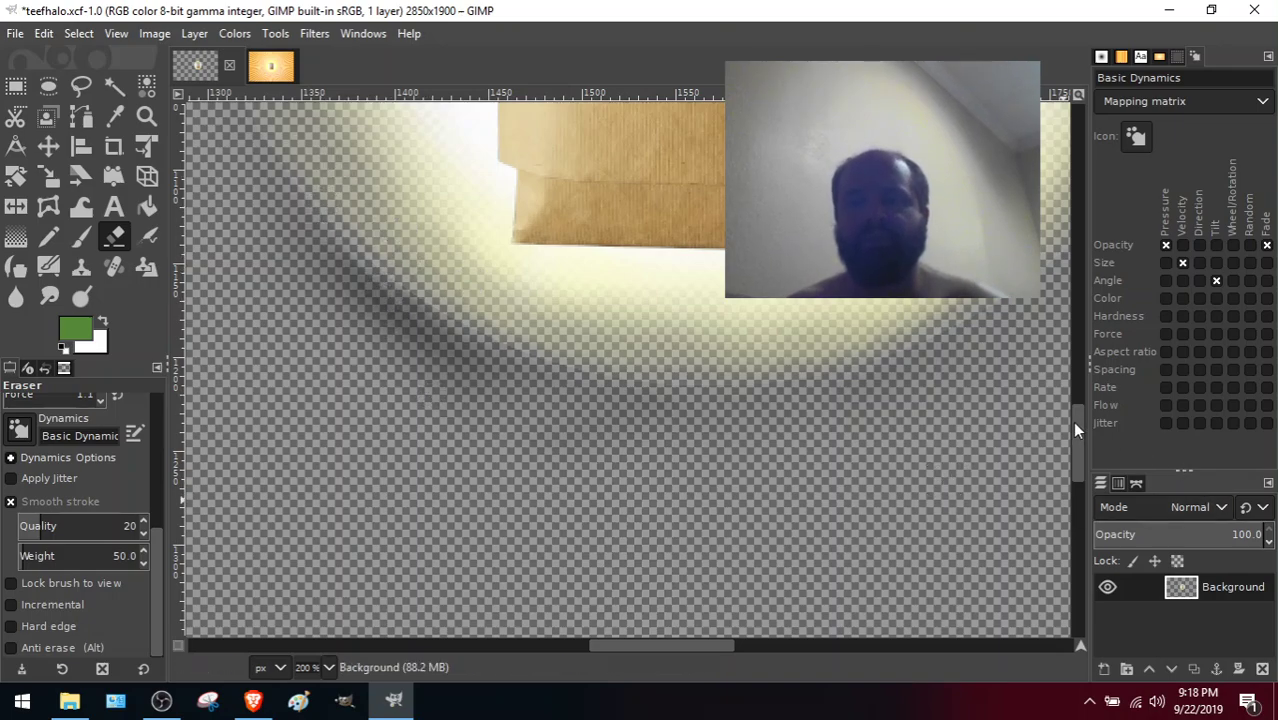
drag(1072, 421, 1074, 408)
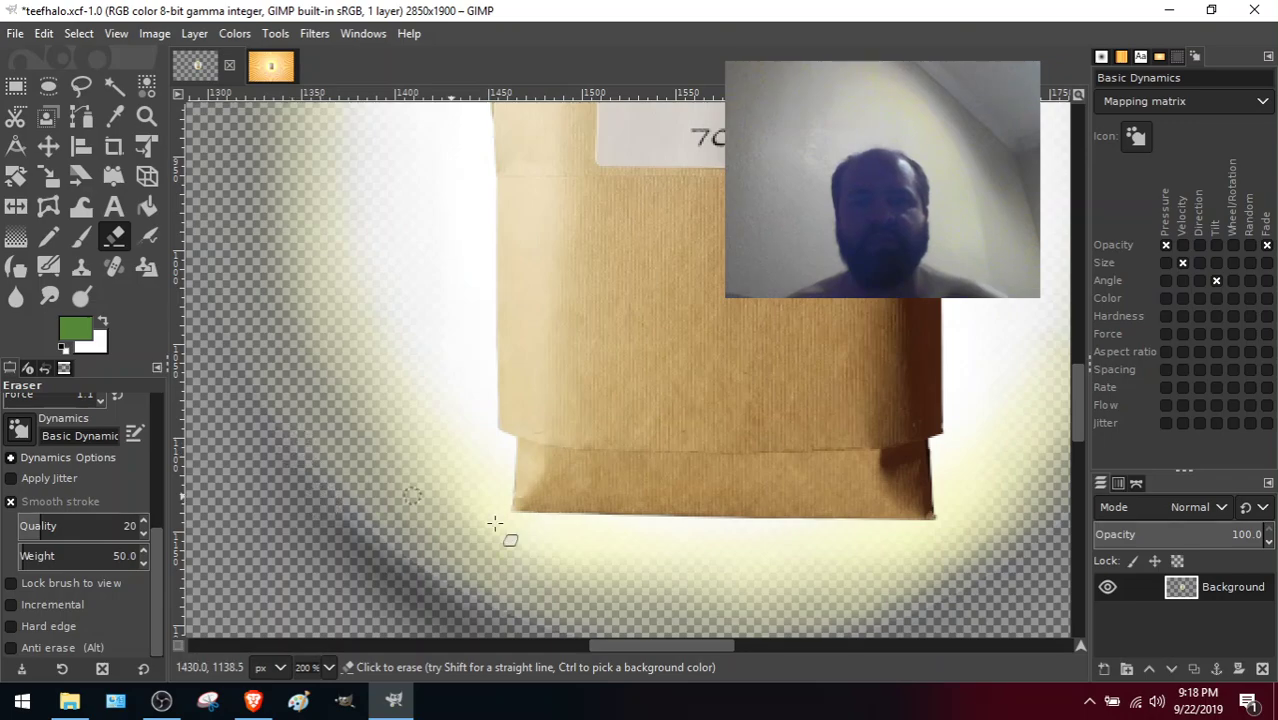
Check the halo's top curve and touch up the fade on its lower right curve with the Eraser.
drag(626, 648, 690, 652)
drag(1068, 388, 1039, 302)
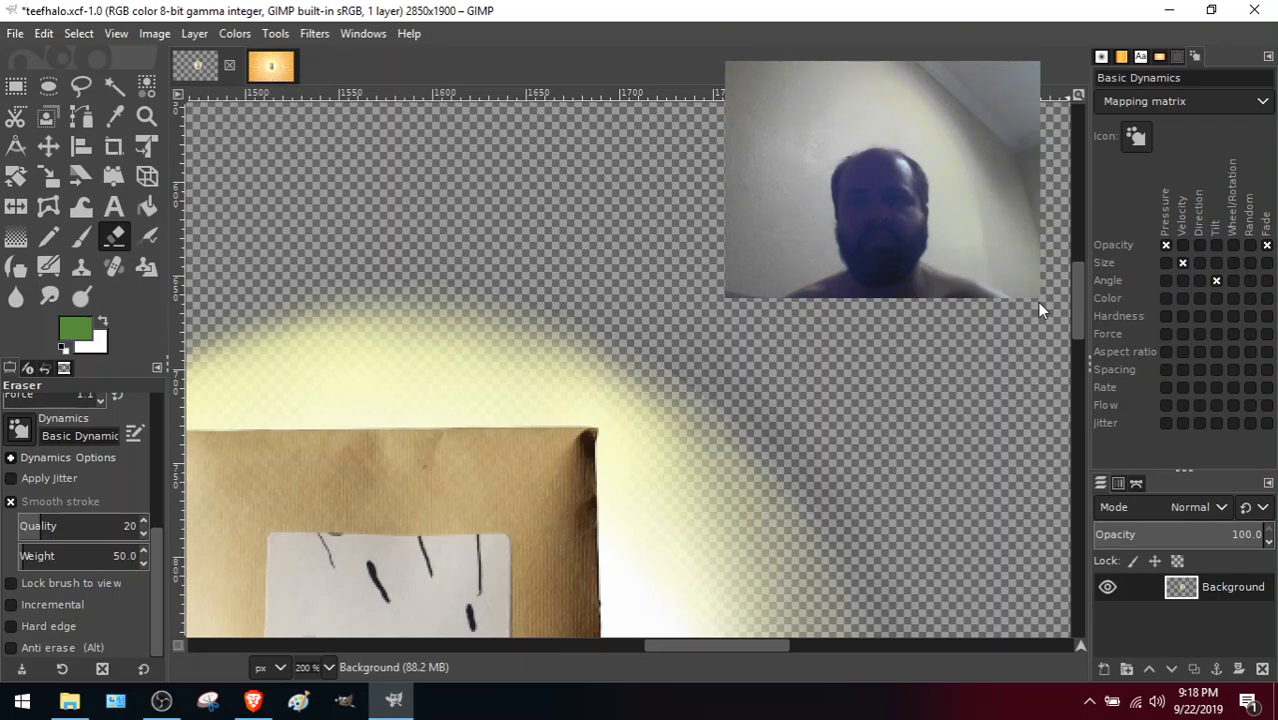
drag(776, 640, 750, 648)
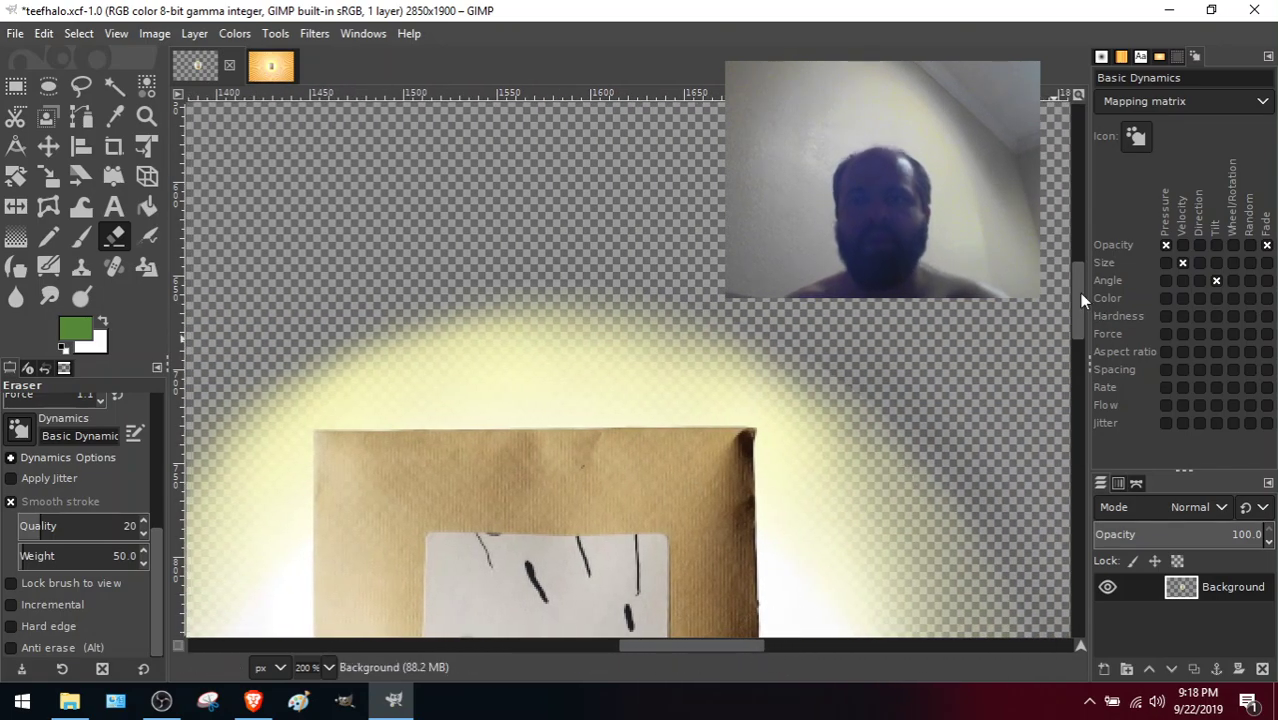
drag(1079, 293, 1104, 416)
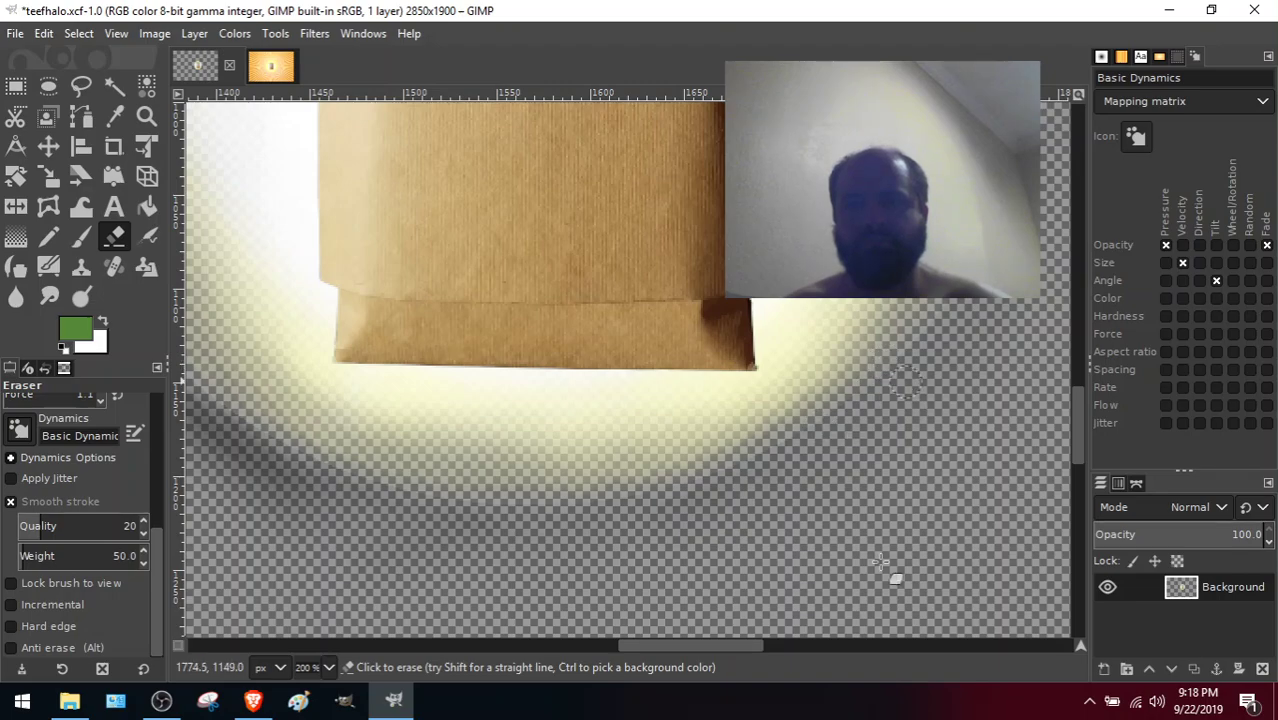
Thin the remaining fringe along the halo's lower left curve and left side with the Eraser.
mouse_move(683, 645)
mouse_down()
mouse_move(637, 650)
mouse_move(677, 641)
mouse_up()
mouse_move(1081, 448)
mouse_down()
mouse_move(1070, 401)
mouse_move(1080, 437)
mouse_up()
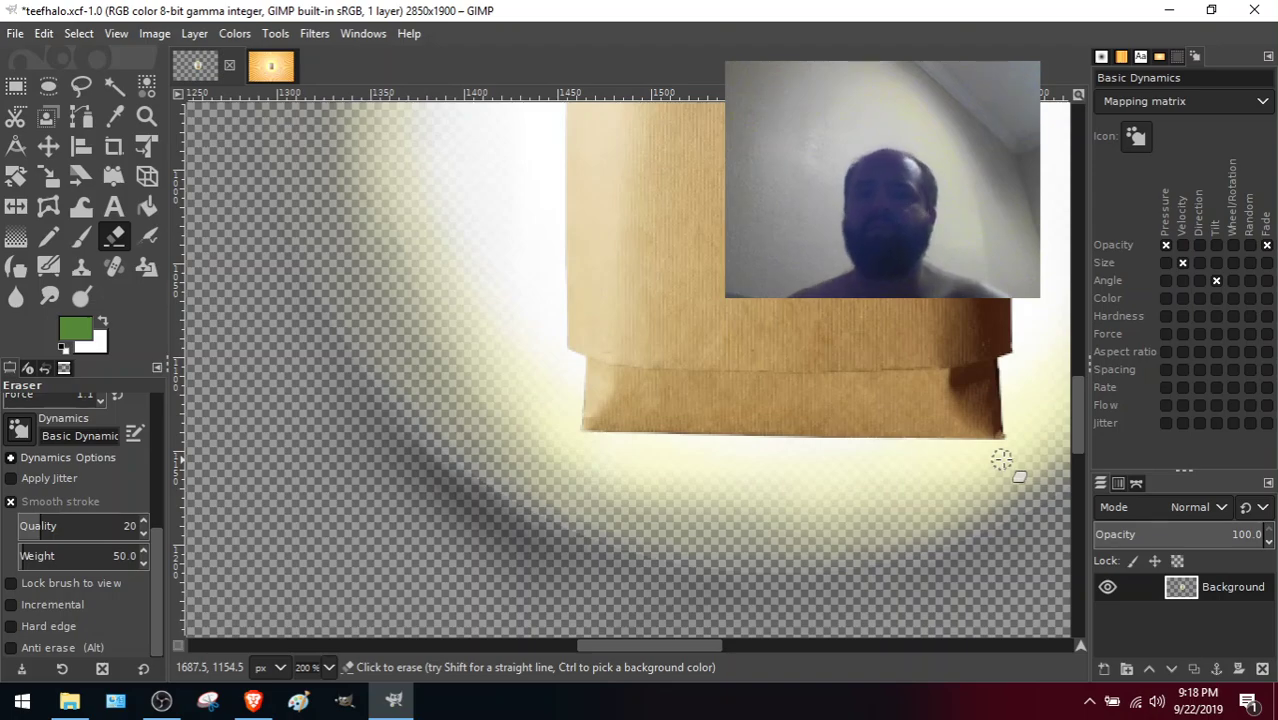
mouse_move(1074, 422)
mouse_down()
mouse_move(1072, 388)
mouse_move(1081, 421)
mouse_up()
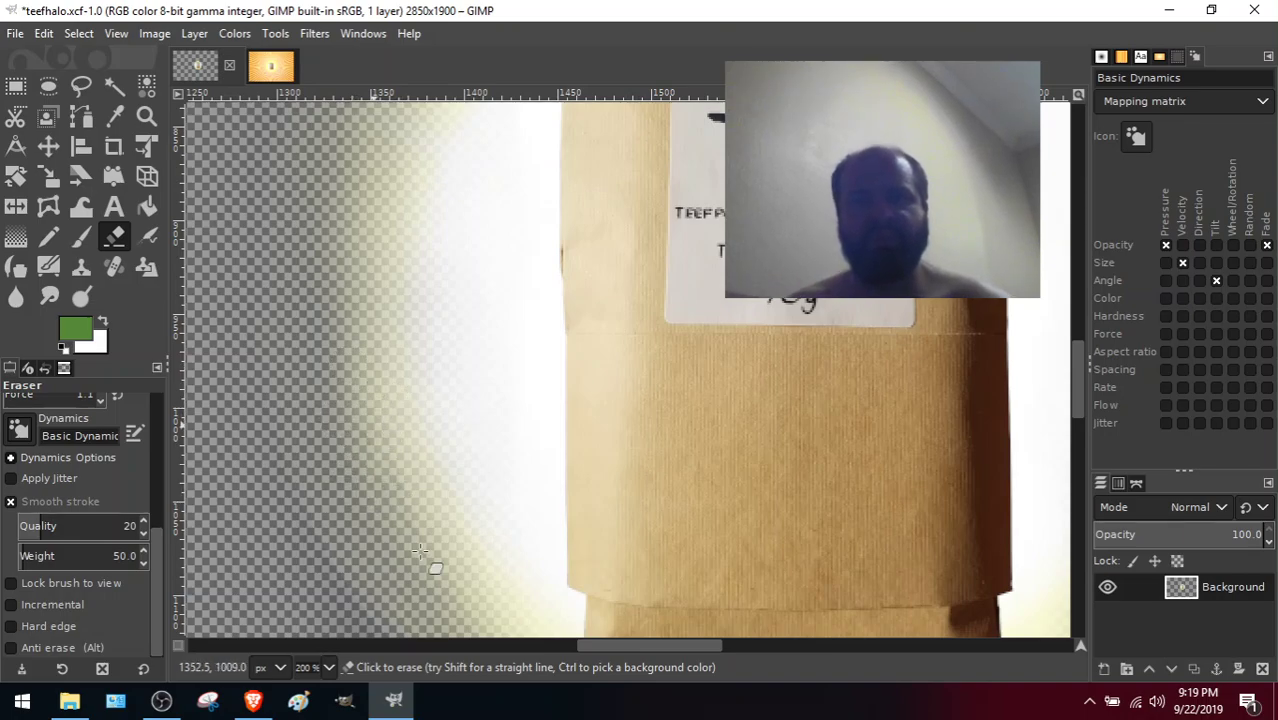
drag(1081, 384, 1118, 424)
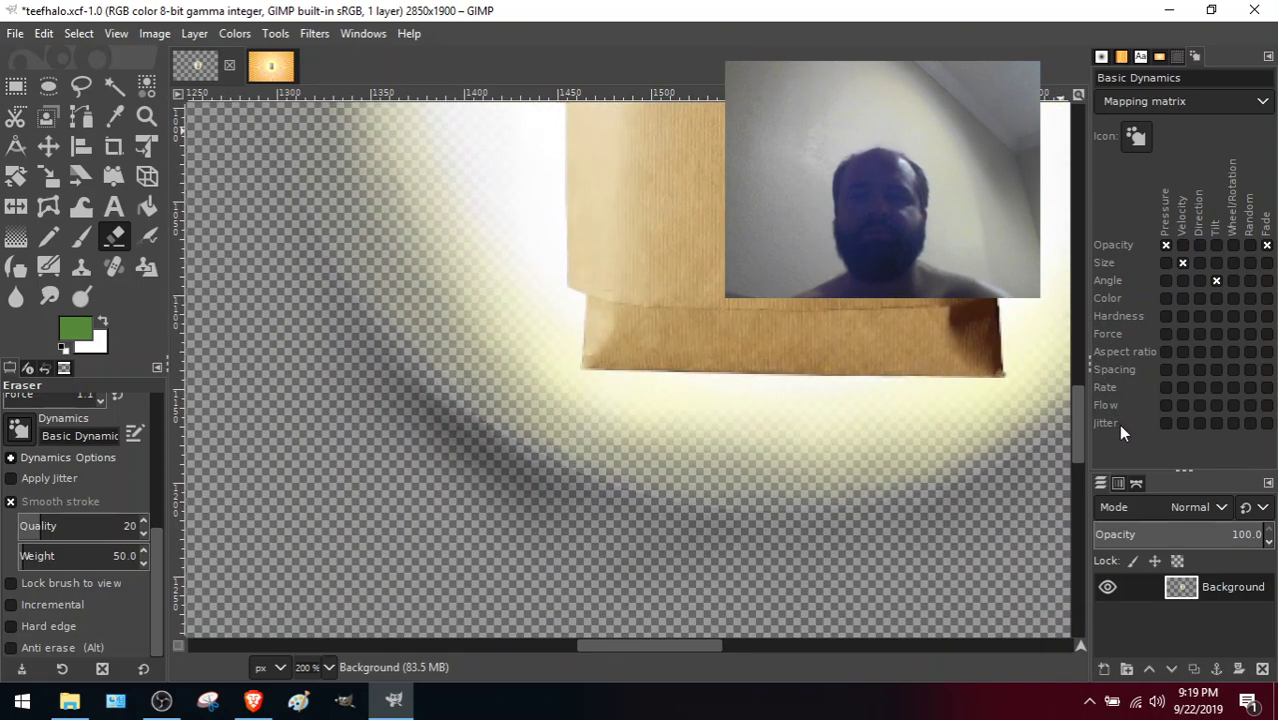
drag(661, 651, 735, 651)
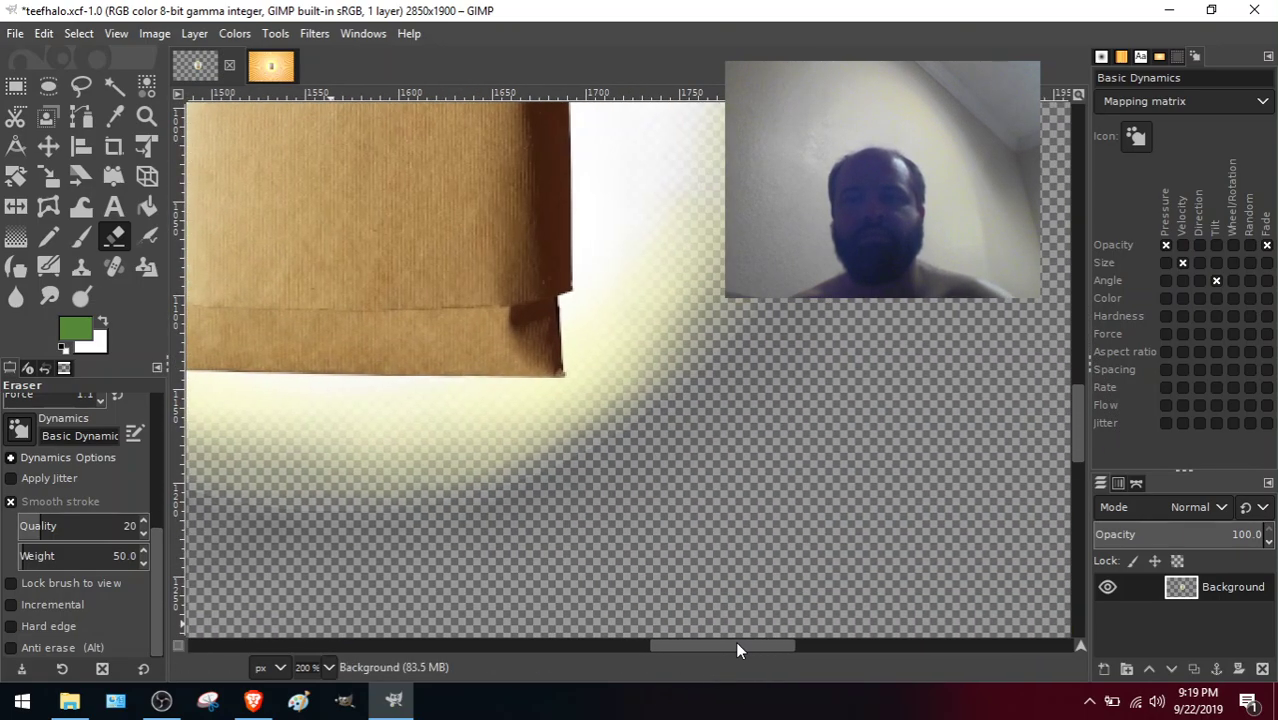
Set the Eraser's brush size to 103.91 for broader work around the whole halo.
drag(1078, 438, 1082, 409)
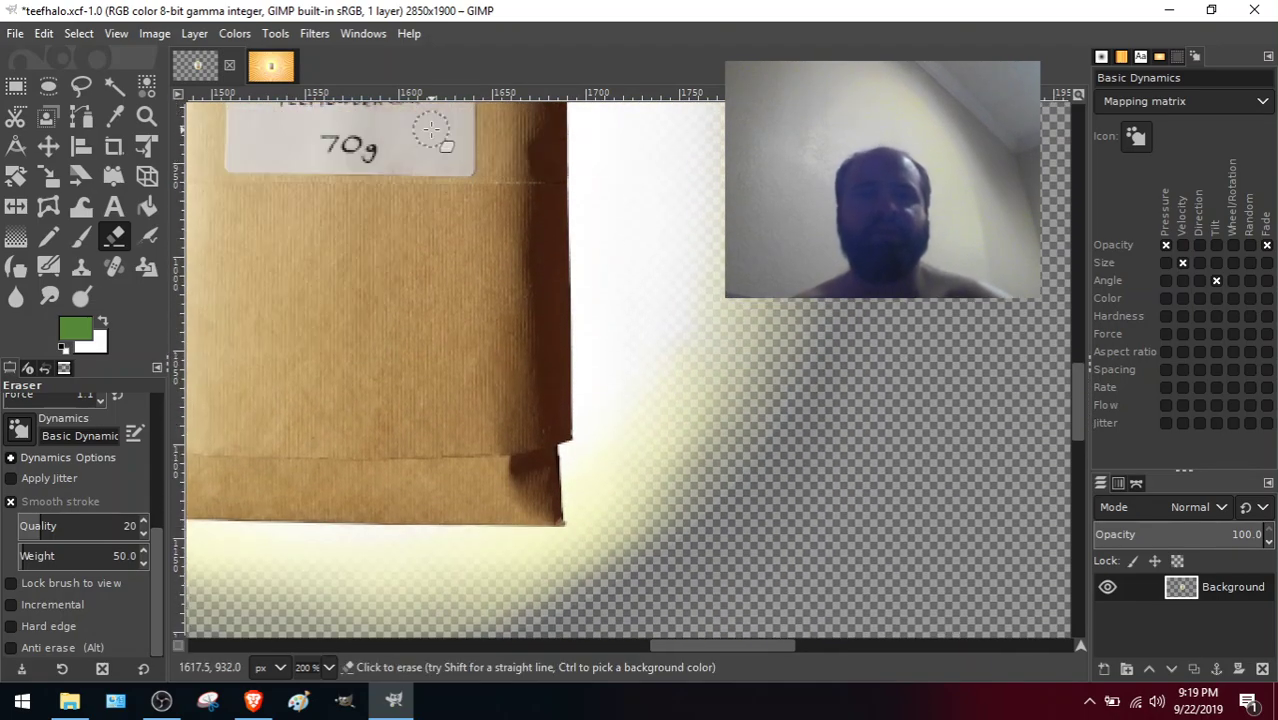
click(117, 33)
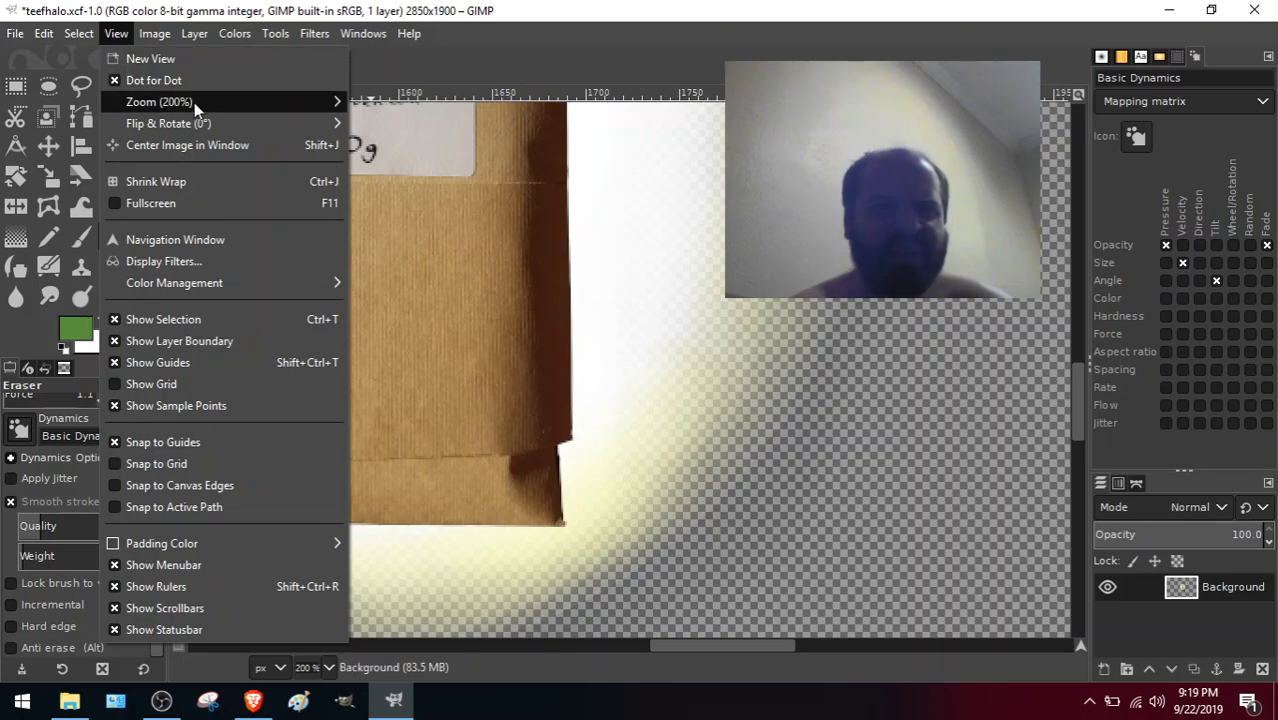
mouse_move(200, 106)
click(421, 334)
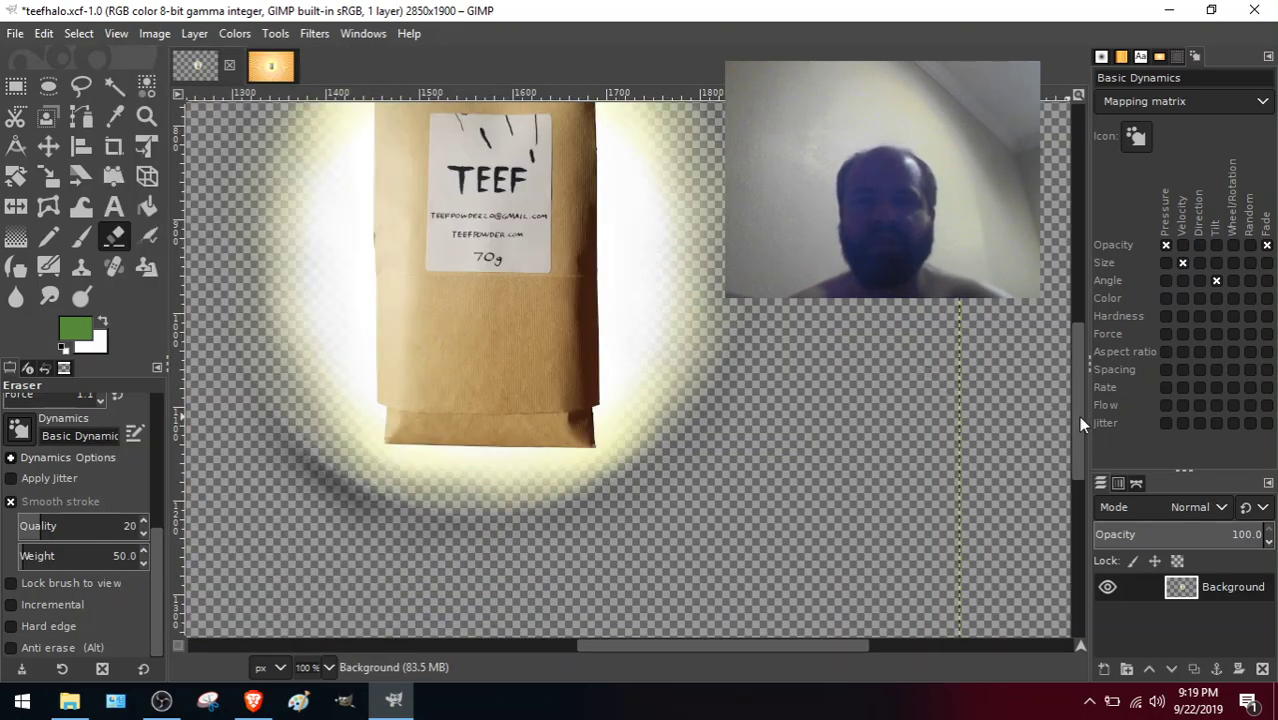
mouse_move(1078, 416)
mouse_down()
mouse_move(1070, 374)
mouse_move(1081, 398)
mouse_up()
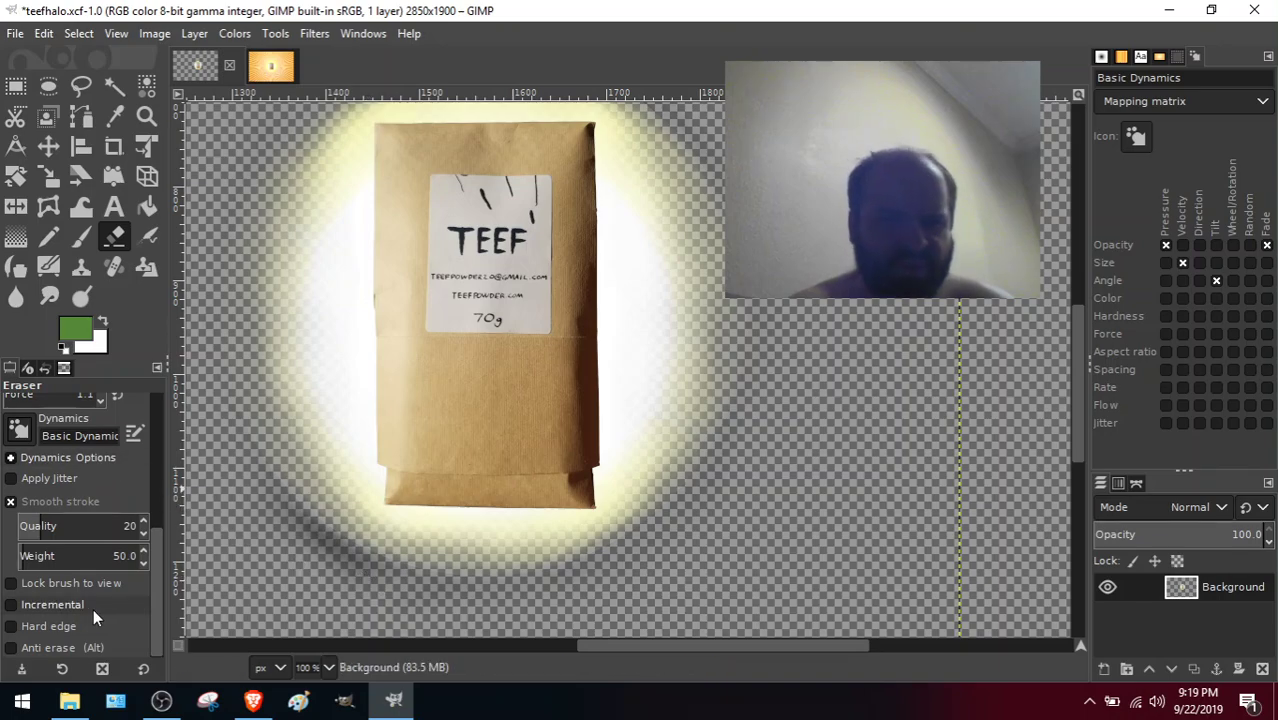
scroll(155, 581, up, 5)
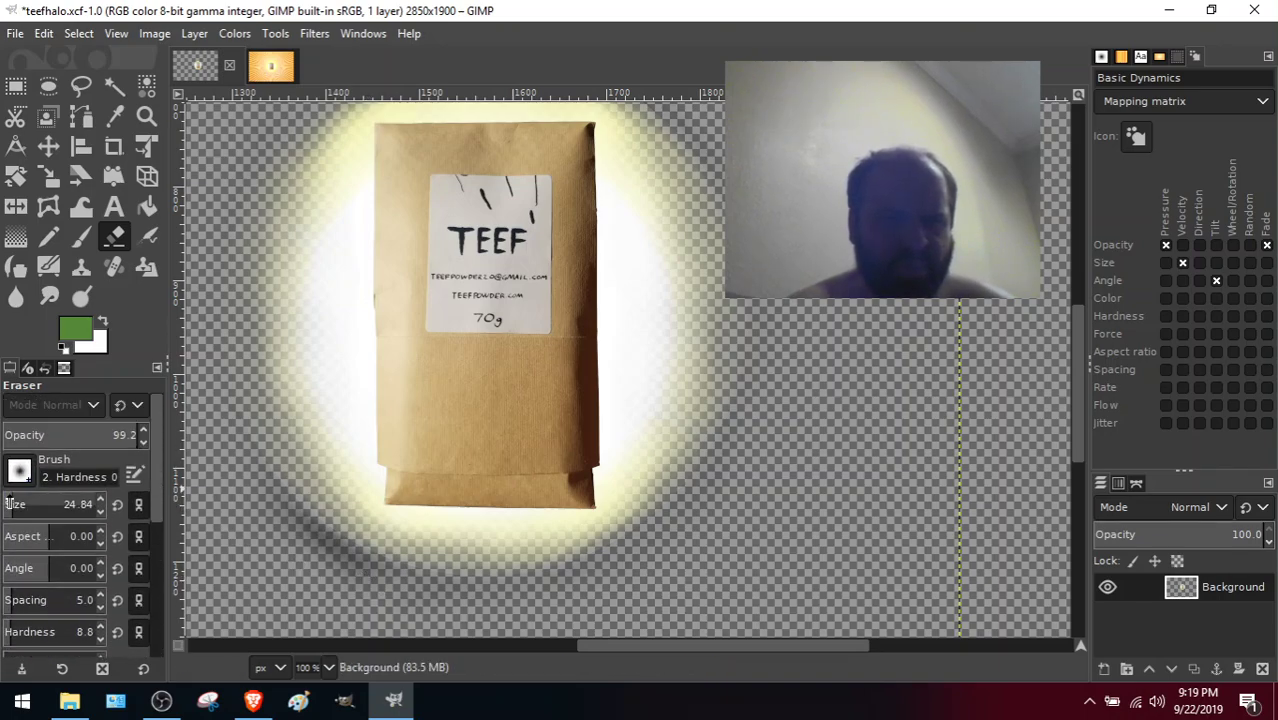
drag(9, 505, 16, 505)
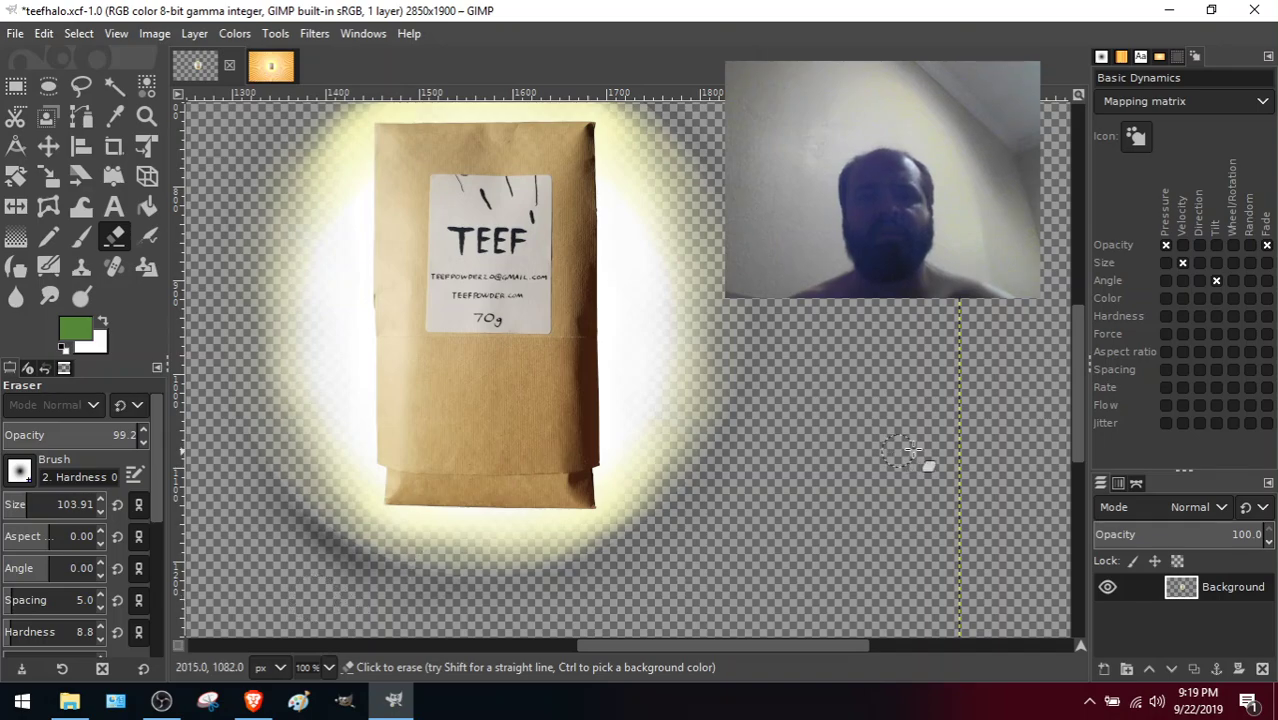
Erase the dark smudge outside the halo's lower left curve and lower edge, and save teefhalo.xcf.
mouse_move(1078, 406)
mouse_down()
mouse_move(1068, 380)
mouse_move(1082, 422)
mouse_up()
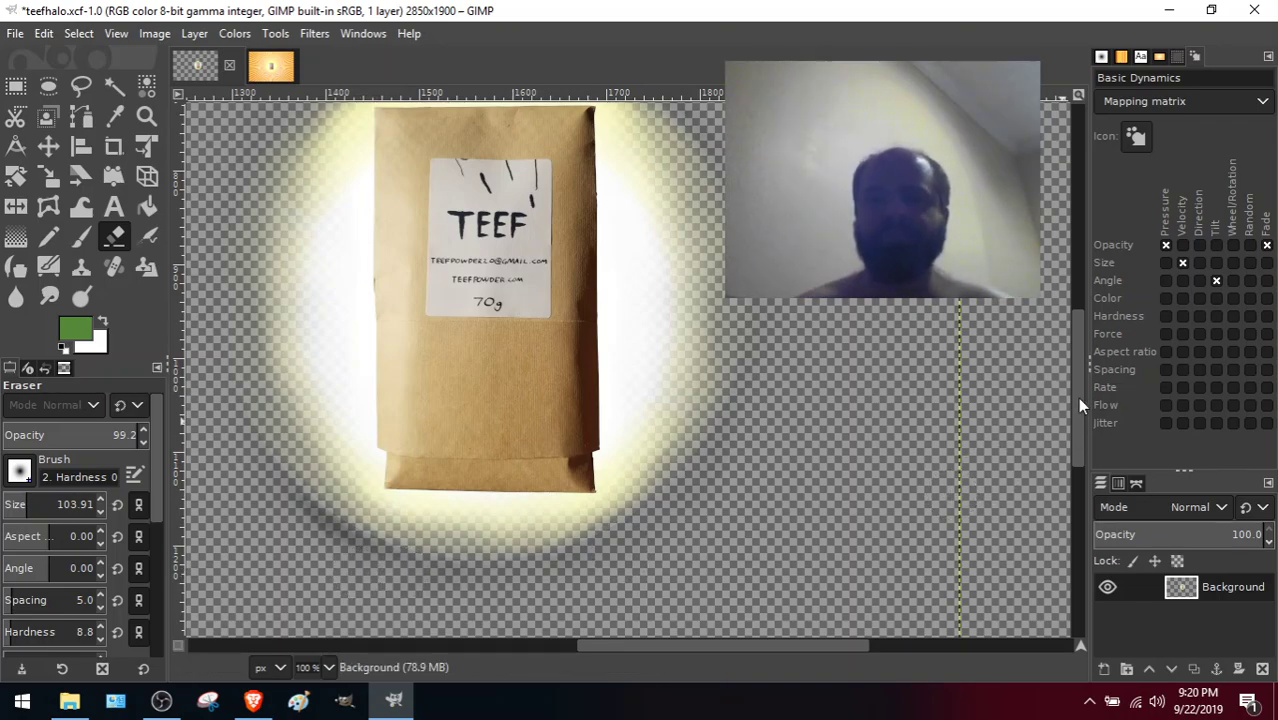
mouse_move(1075, 397)
mouse_down()
mouse_move(1069, 377)
mouse_move(1080, 400)
mouse_up()
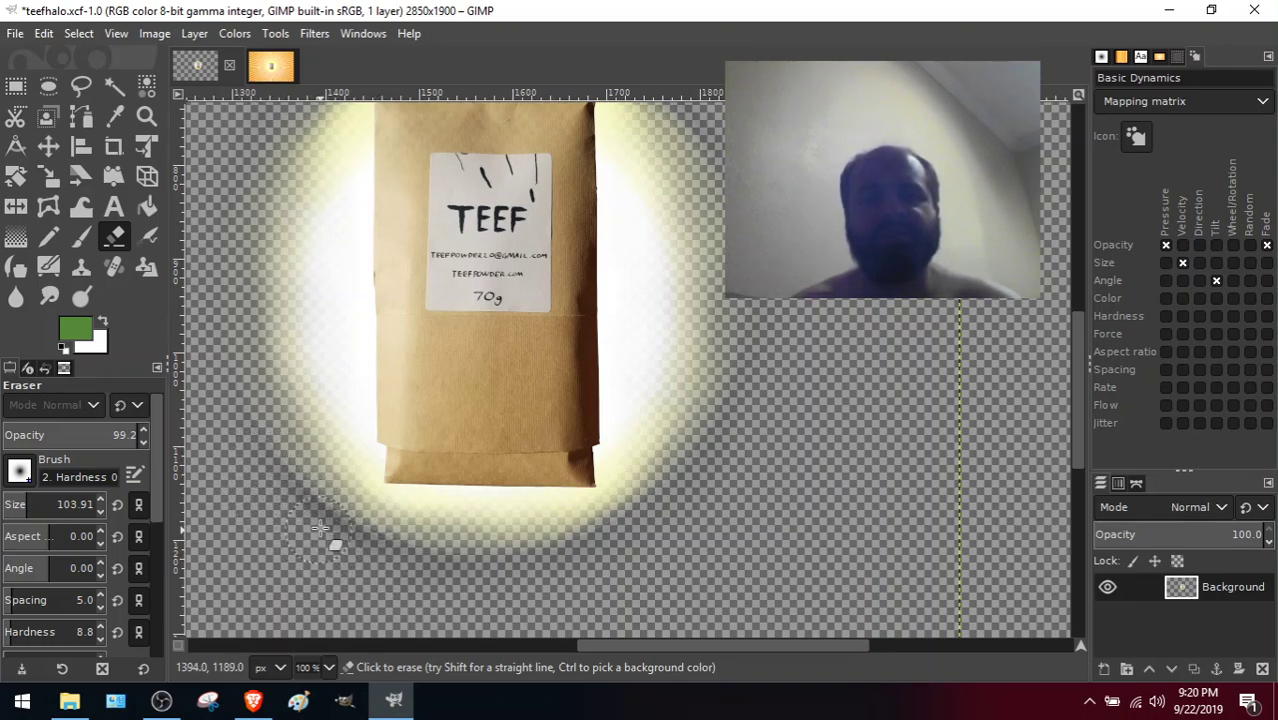
scroll(1069, 377, up, 3)
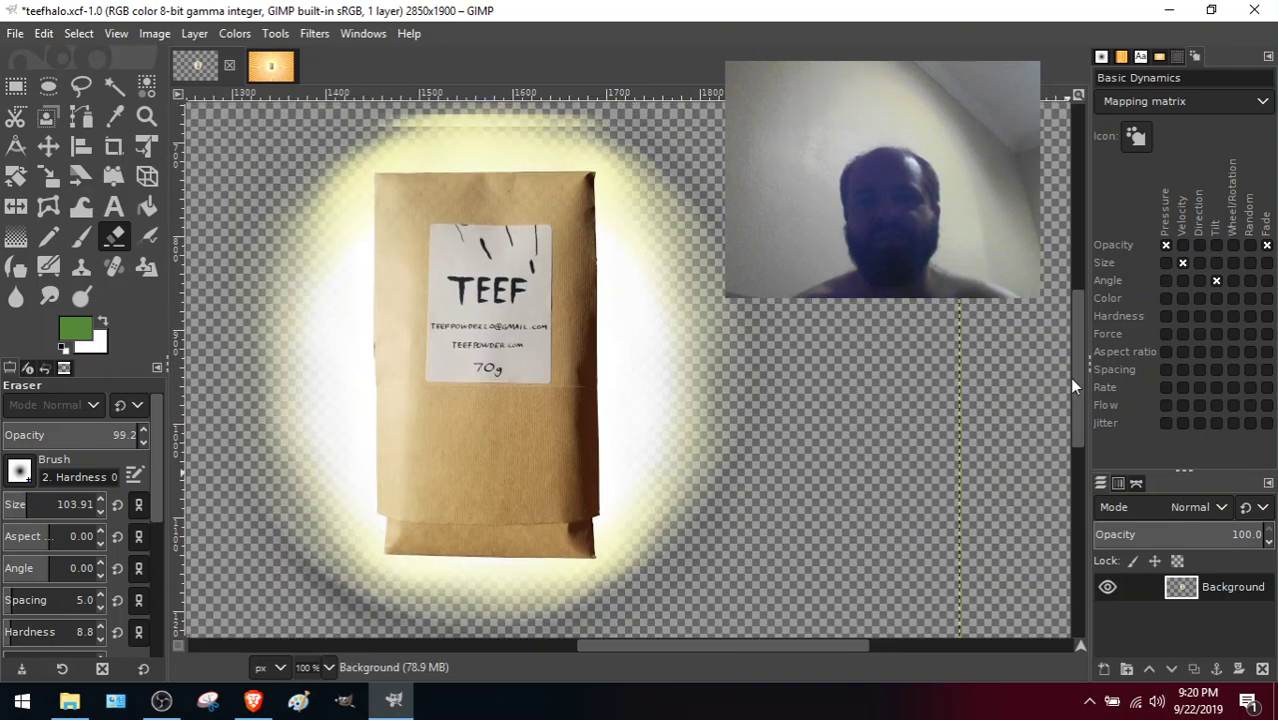
scroll(1068, 385, down, 1)
mouse_move(1068, 387)
mouse_down()
mouse_move(1107, 537)
mouse_move(1045, 352)
mouse_move(1074, 421)
mouse_move(1072, 409)
mouse_up()
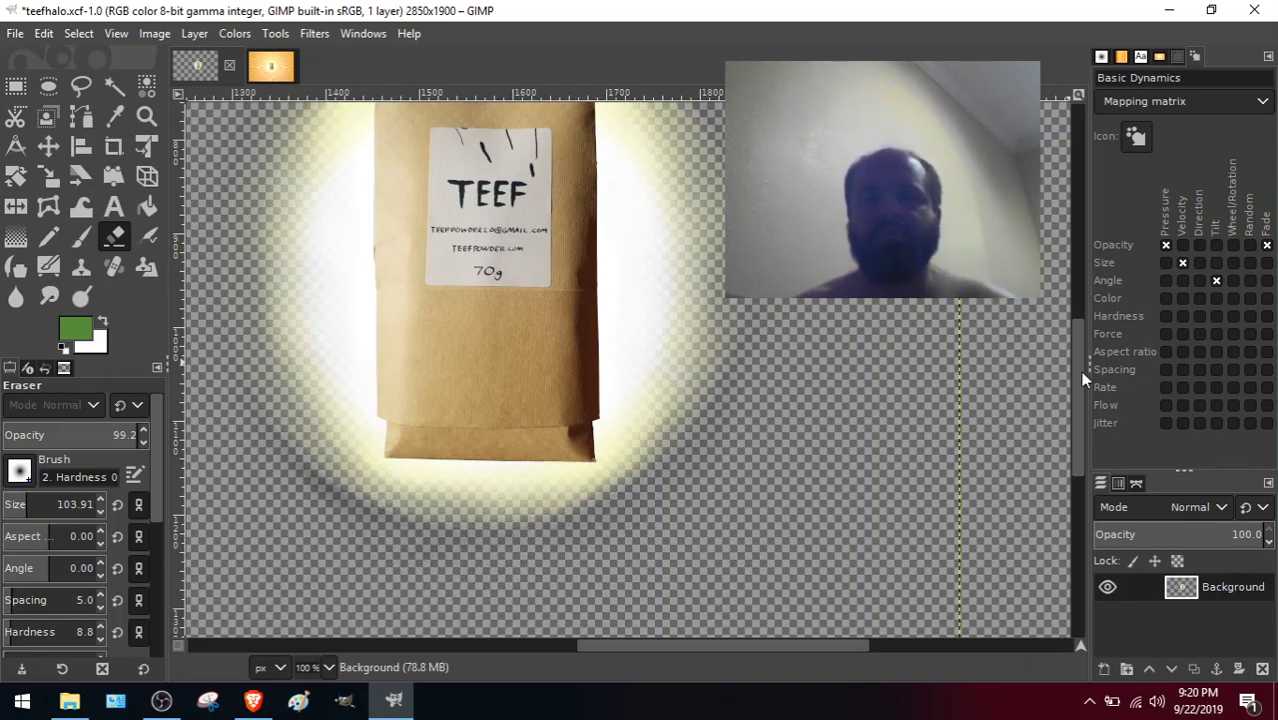
drag(1079, 370, 1076, 350)
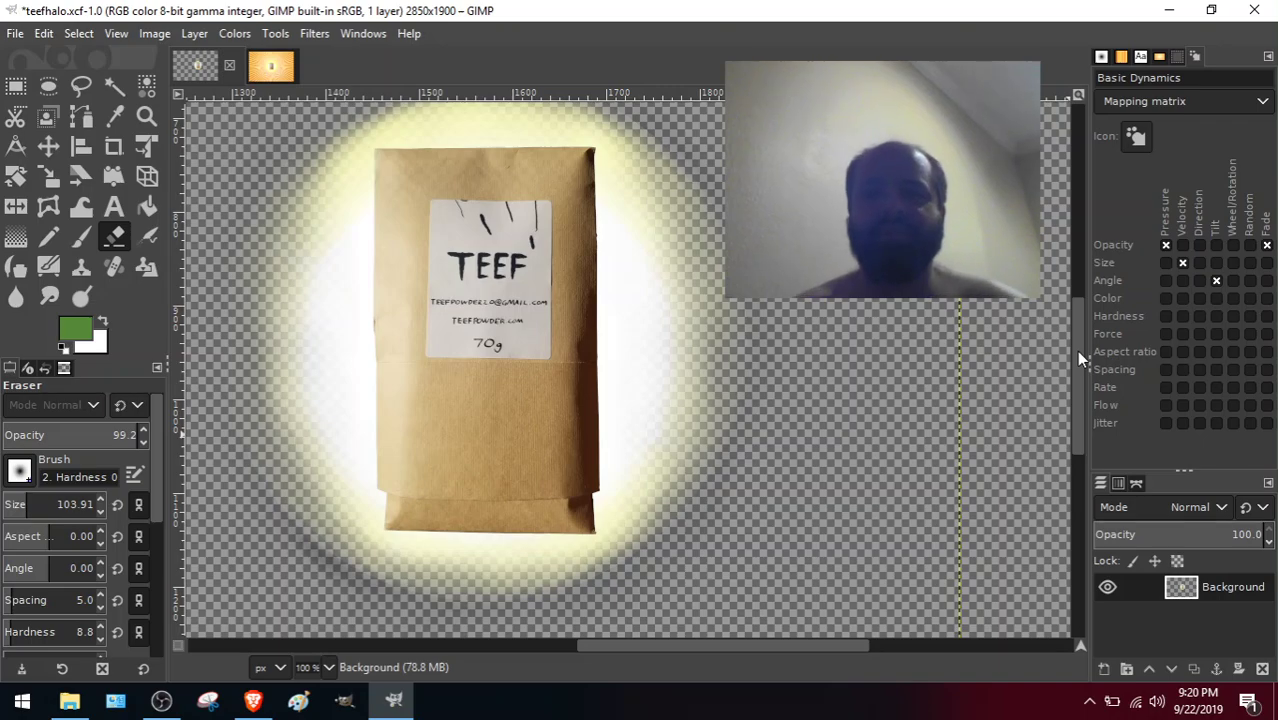
mouse_move(1079, 352)
mouse_down()
mouse_move(1074, 328)
mouse_move(1077, 348)
mouse_up()
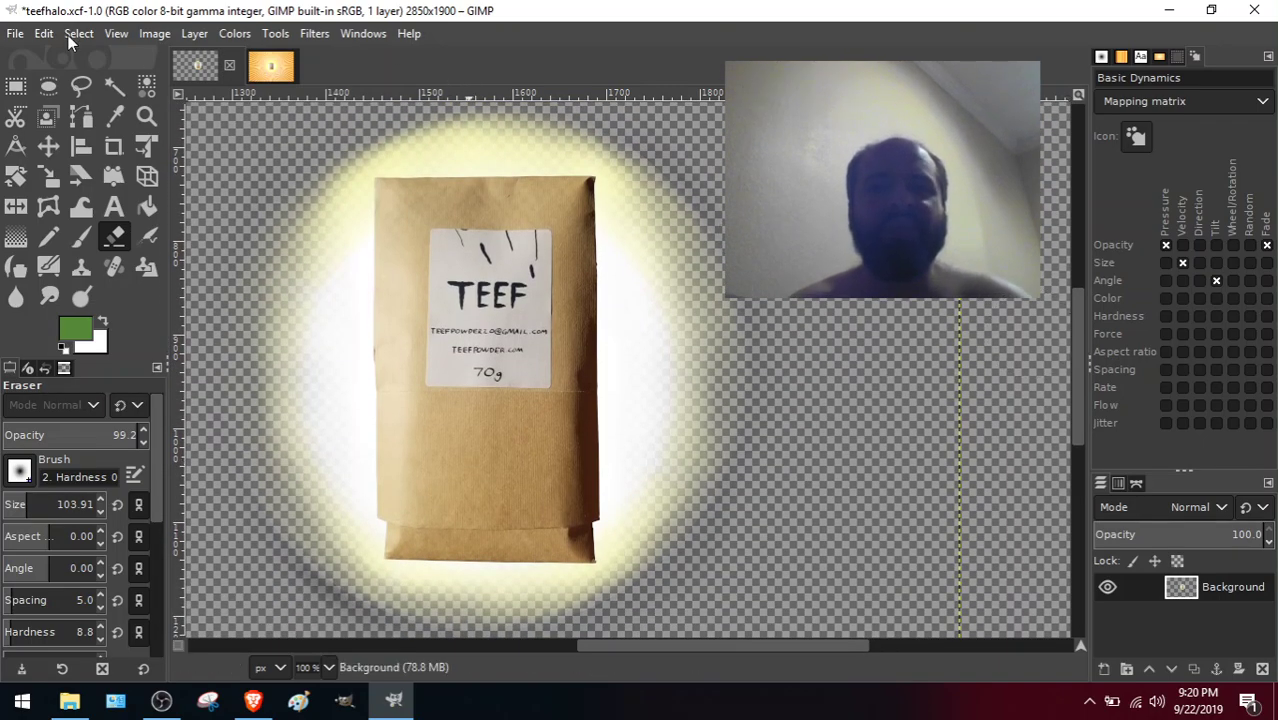
click(14, 37)
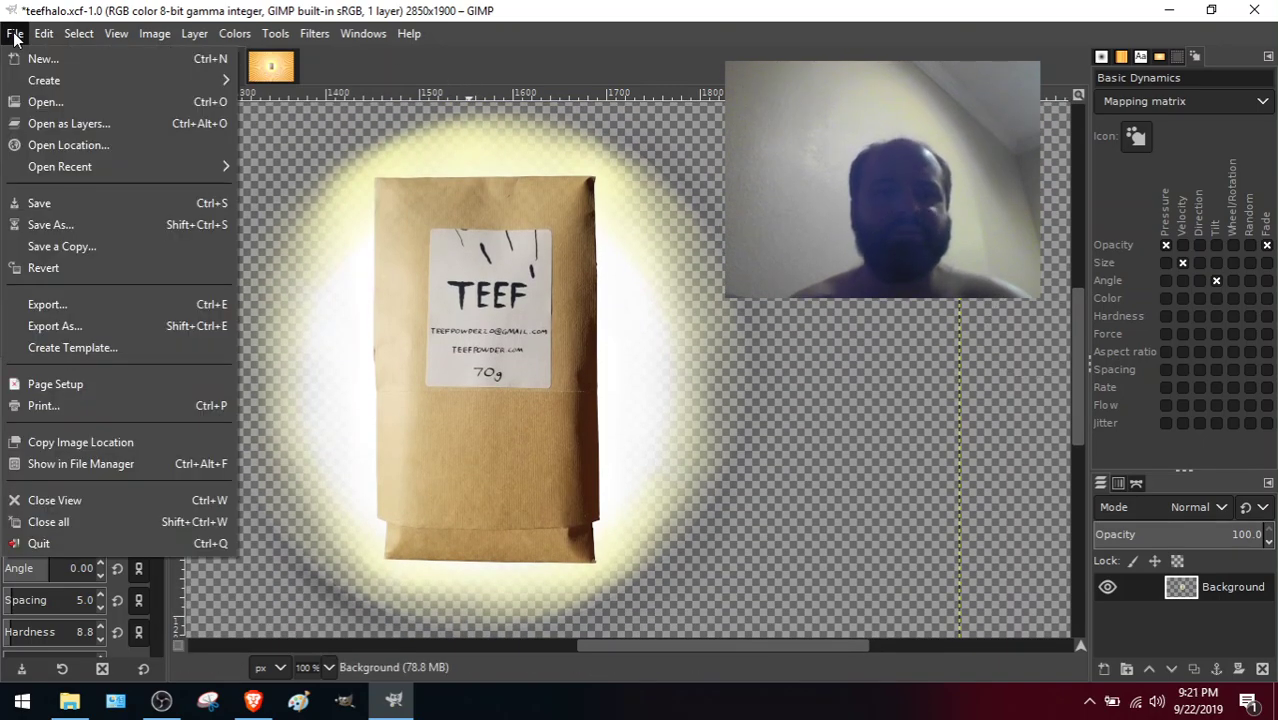
click(61, 202)
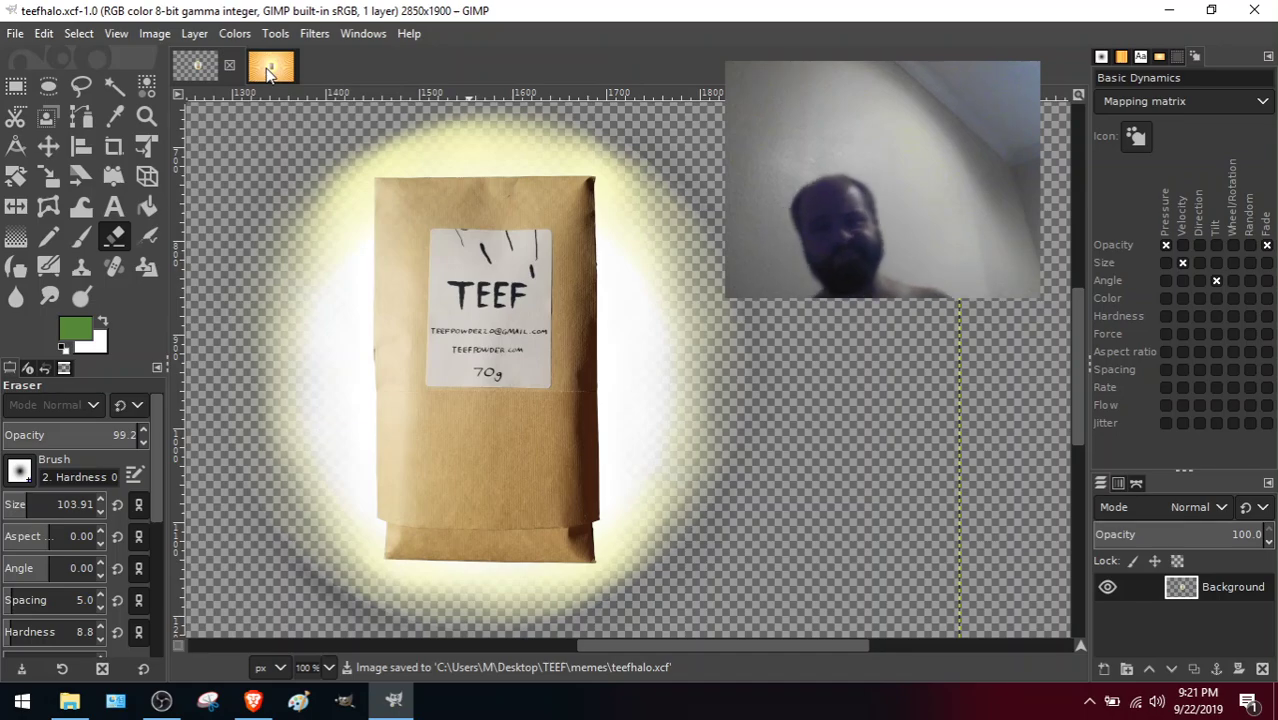
Open rarepepe2.xcf from the memes folder.
click(15, 33)
click(49, 101)
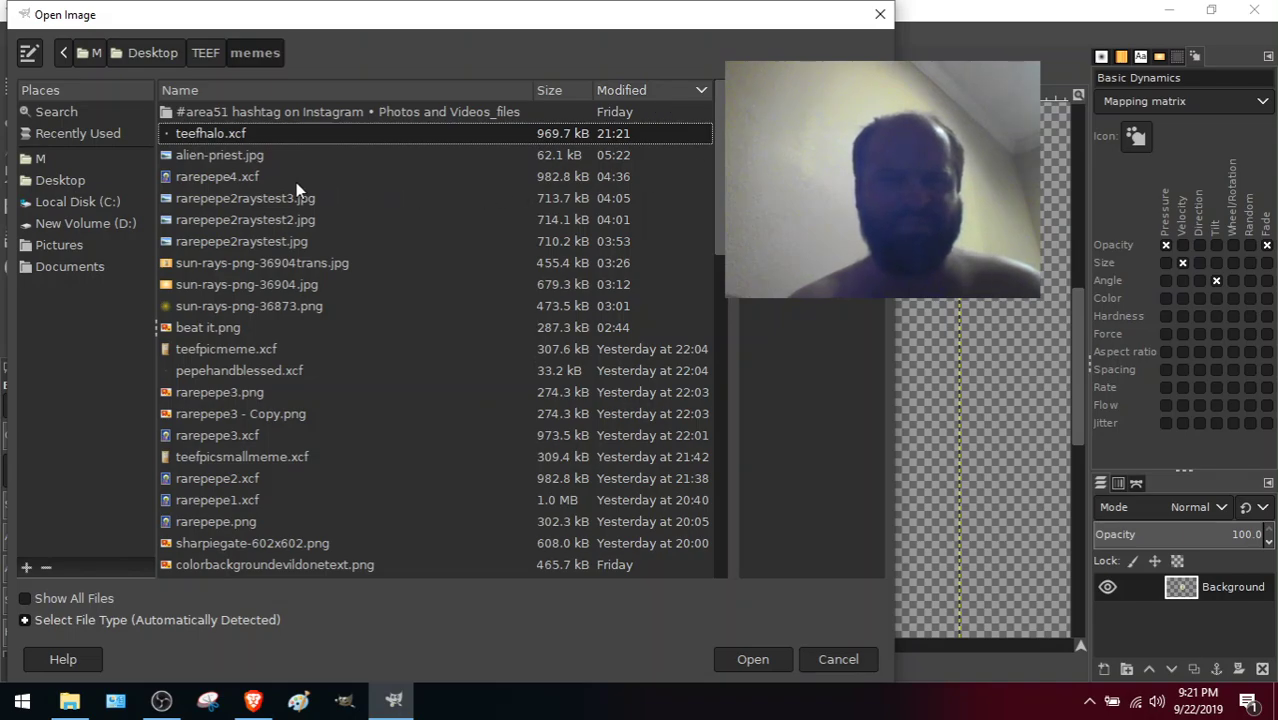
scroll(723, 178, down, 3)
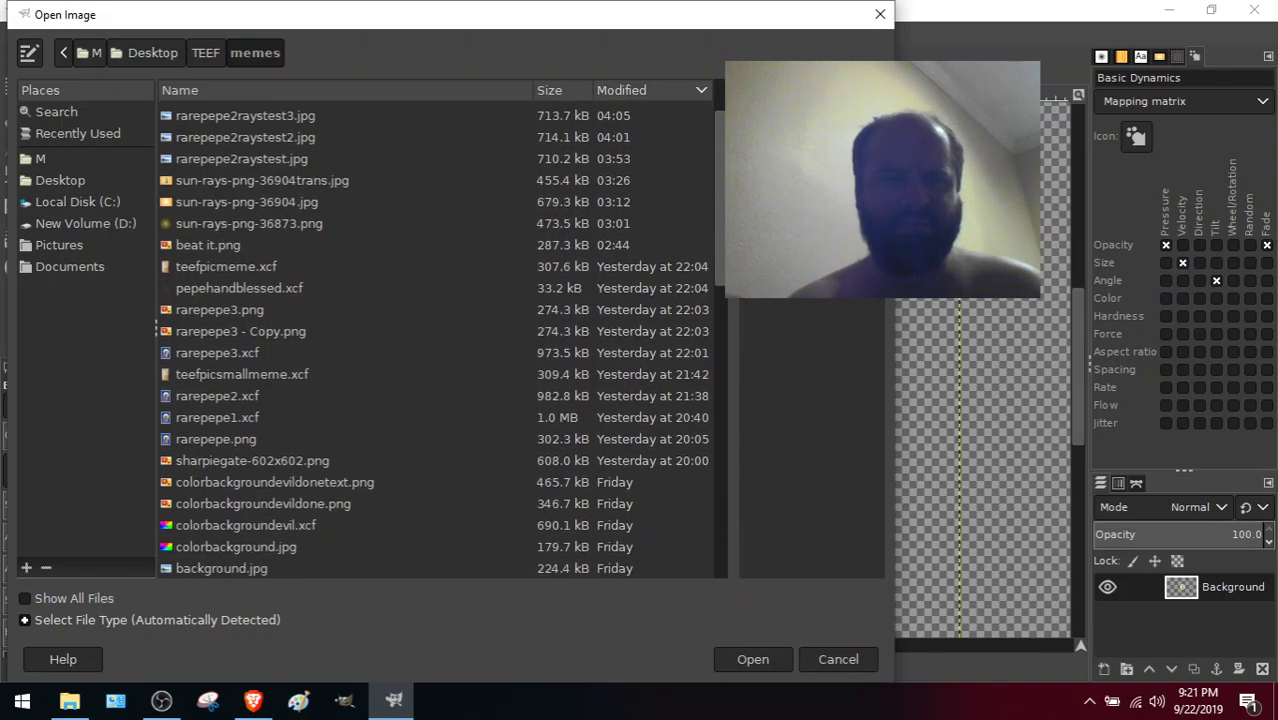
scroll(443, 339, down, 1)
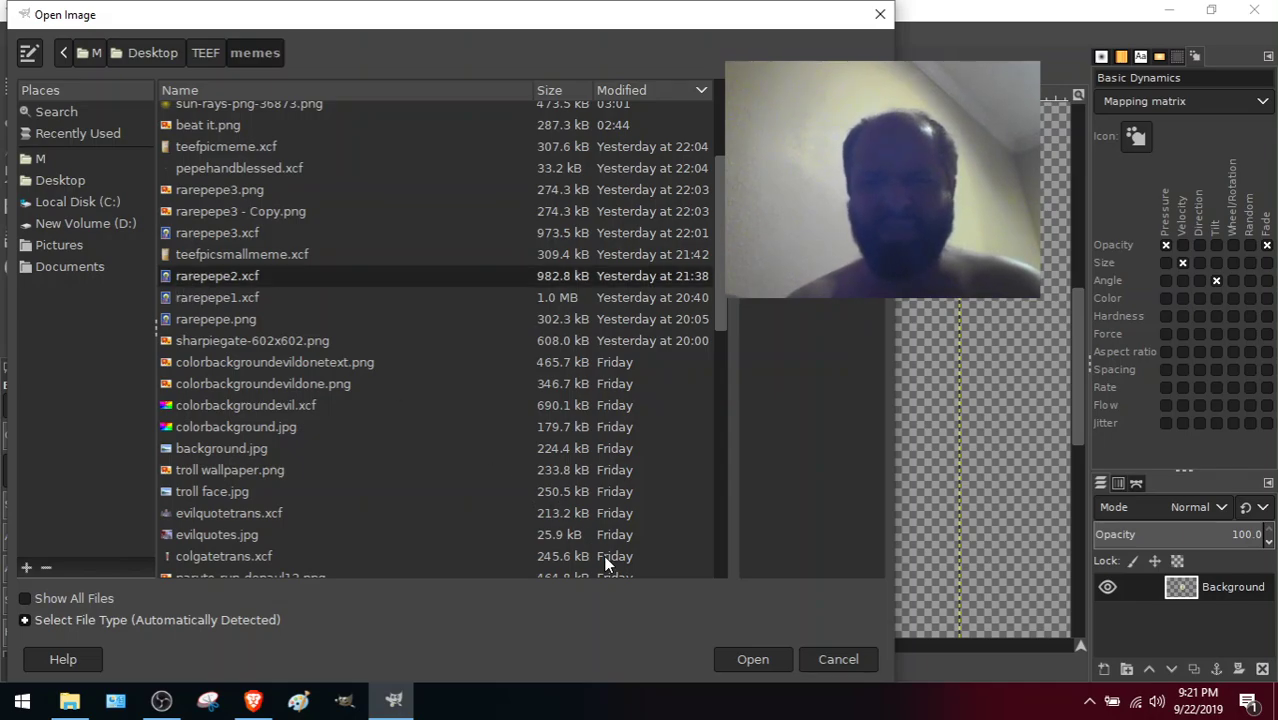
click(740, 656)
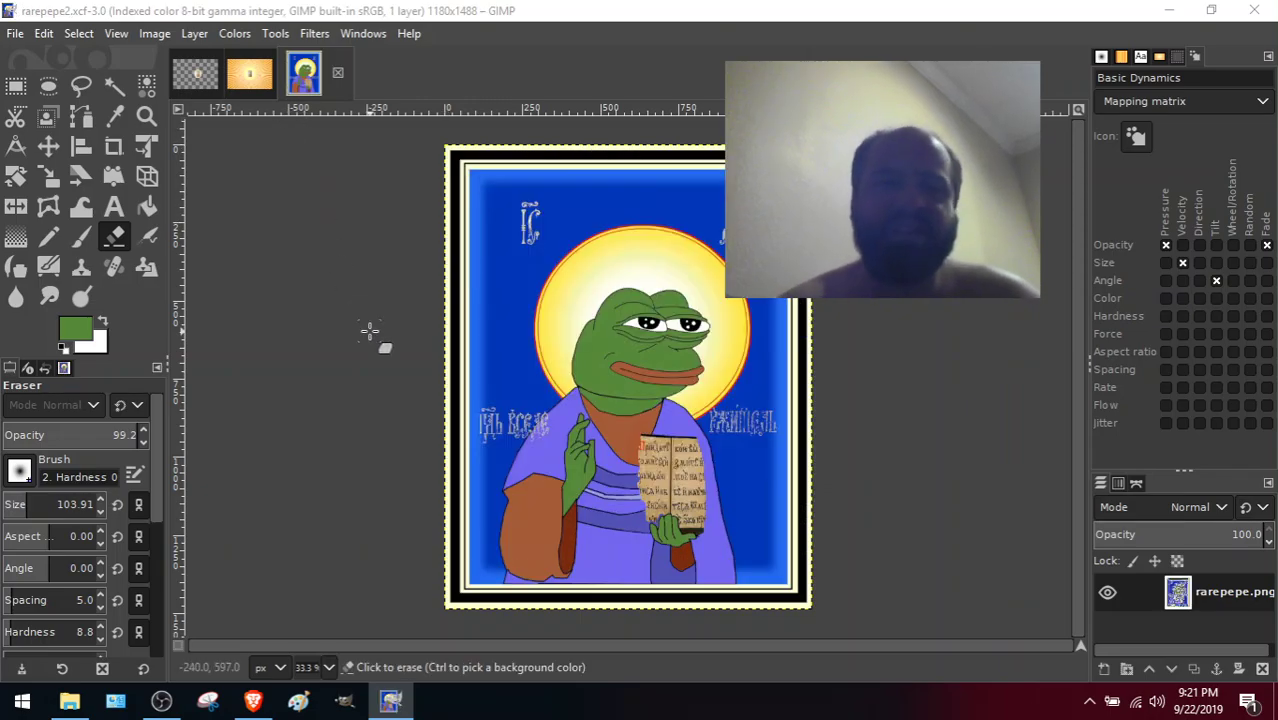
Select the entire teefhalo.xcf image and copy it.
click(197, 77)
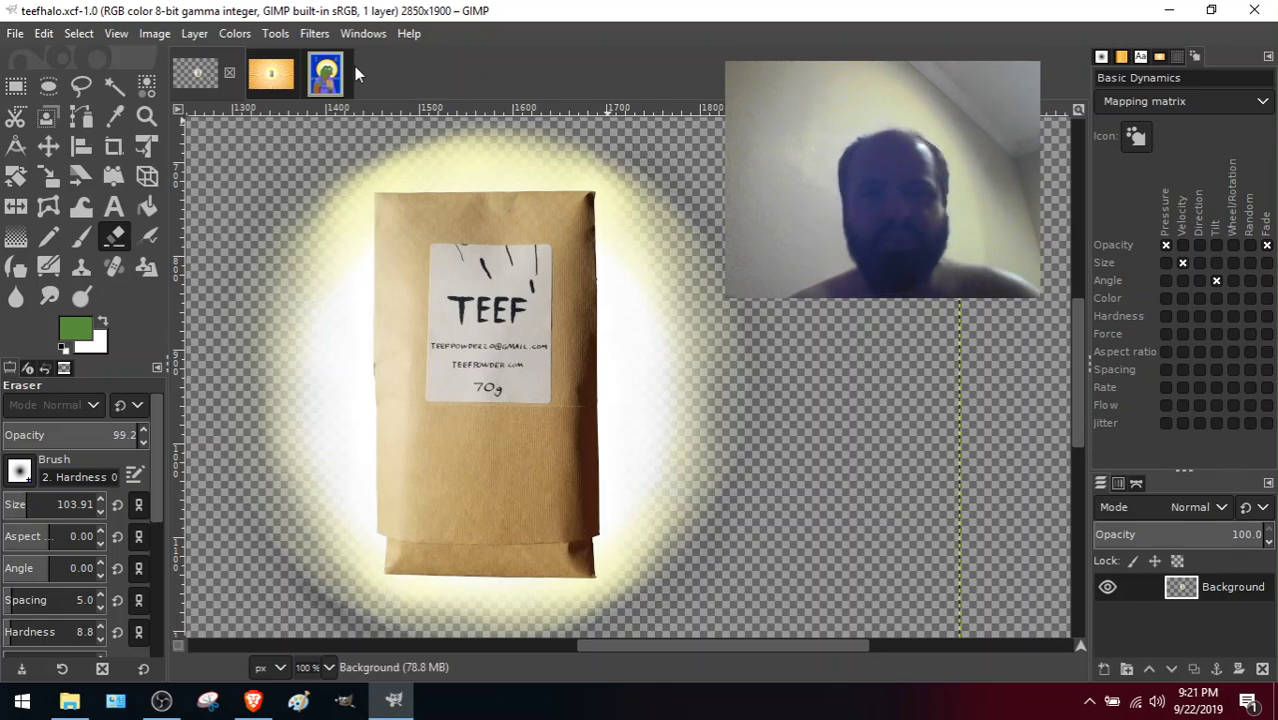
click(68, 36)
click(87, 54)
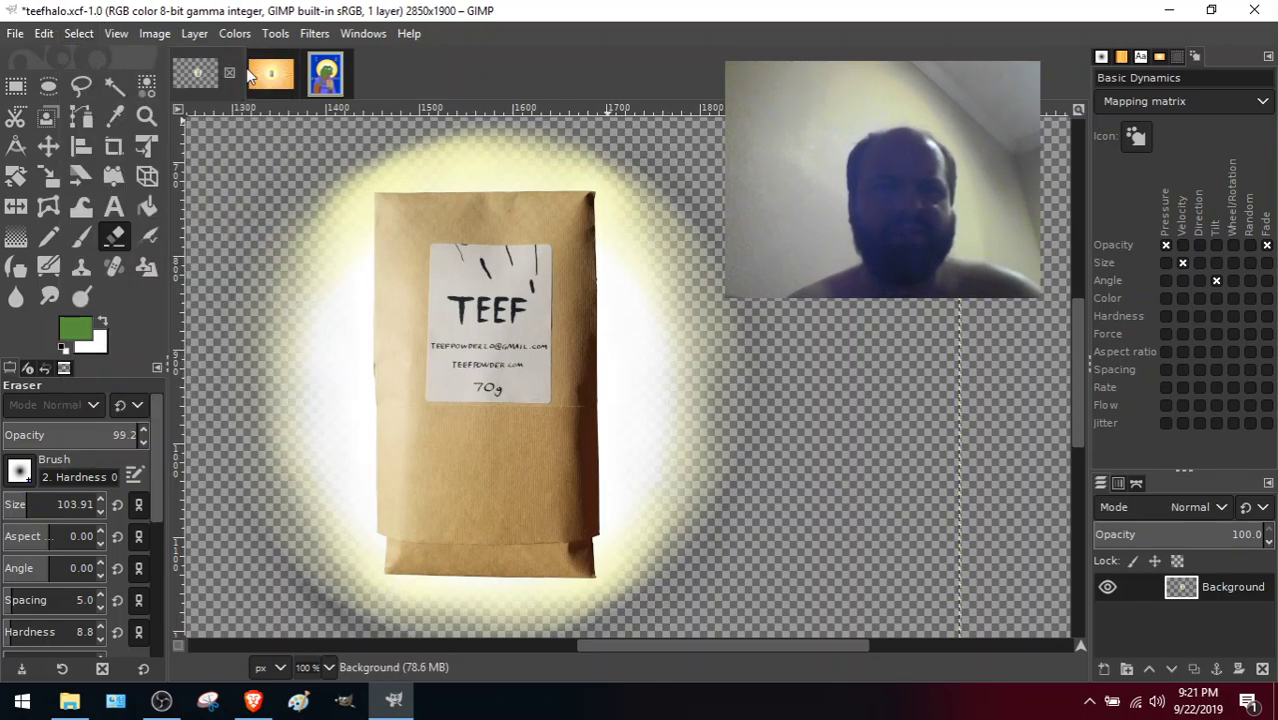
key(ctrl)
key(ctrl+c)
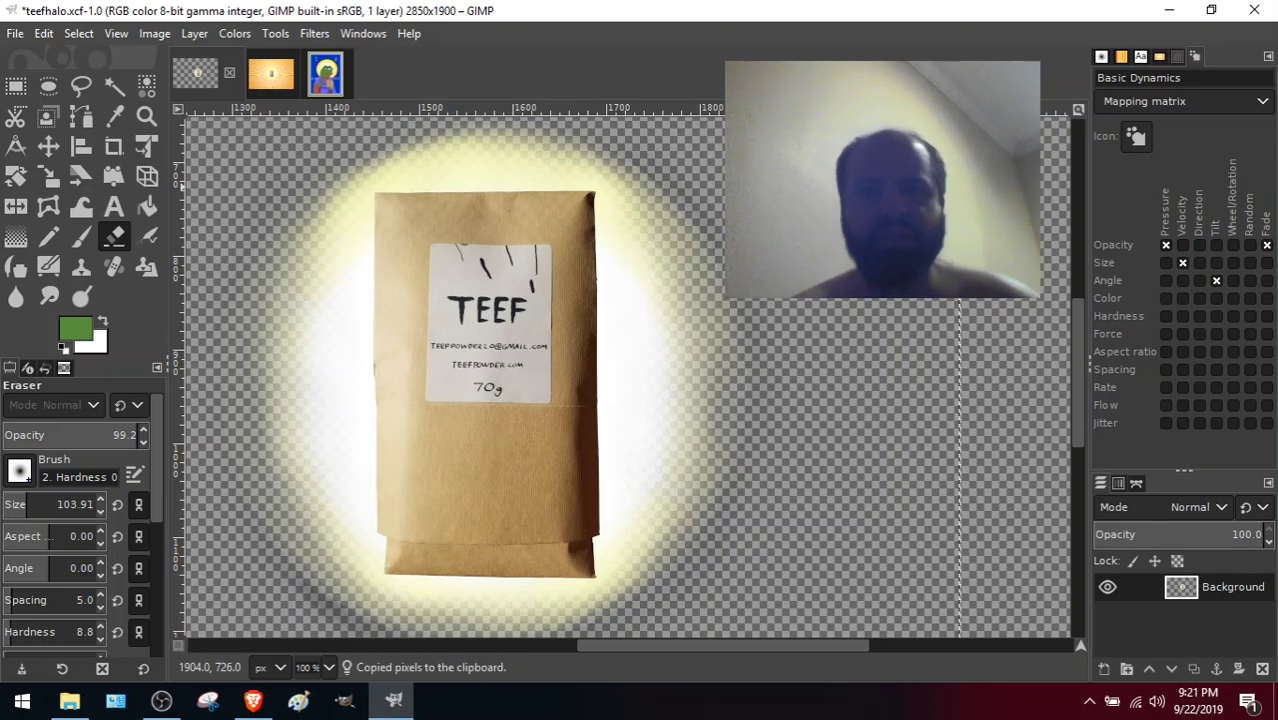
Paste the haloed bag into rarepepe2.xcf, move it over the book in the frog's hand, and anchor it.
click(325, 76)
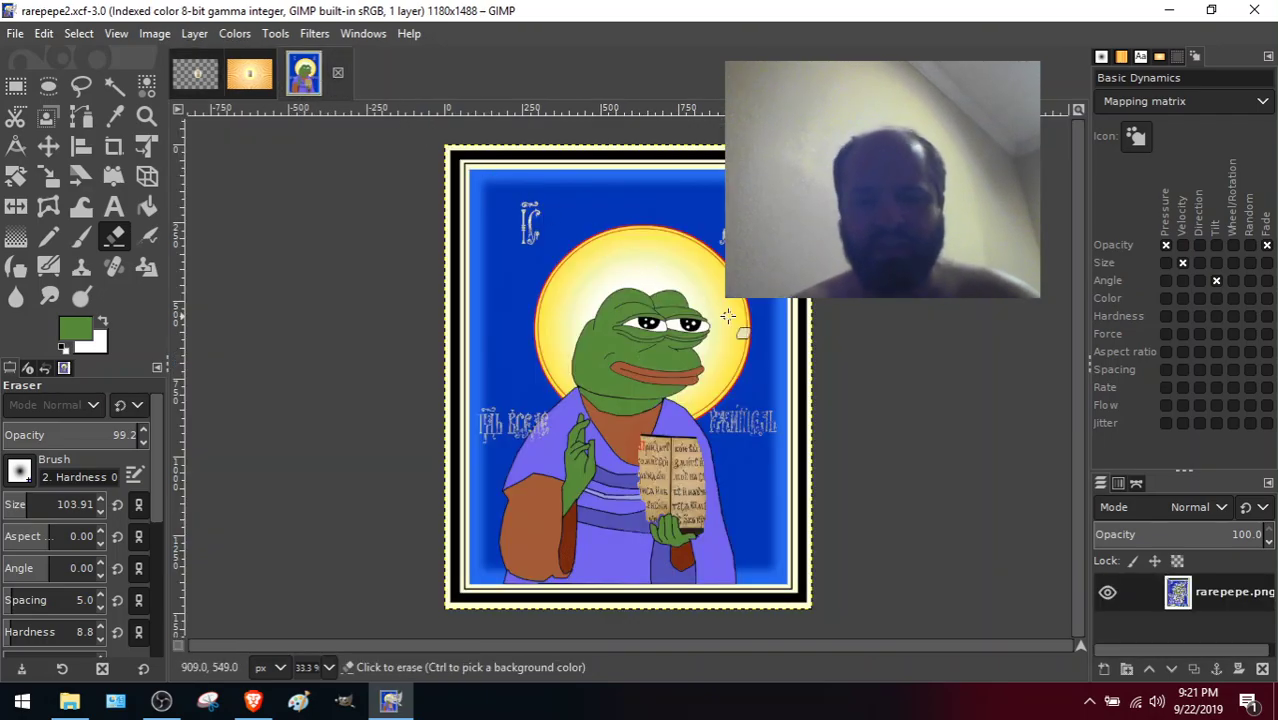
key(ctrl)
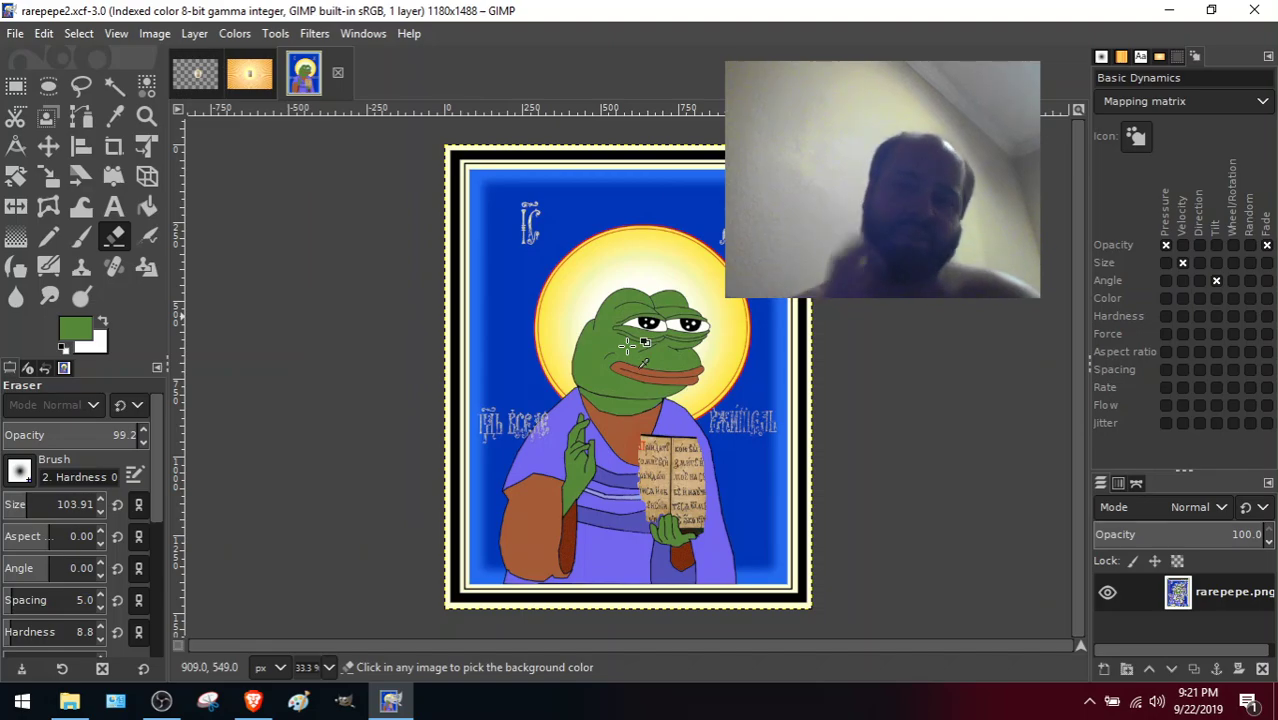
key(ctrl+v)
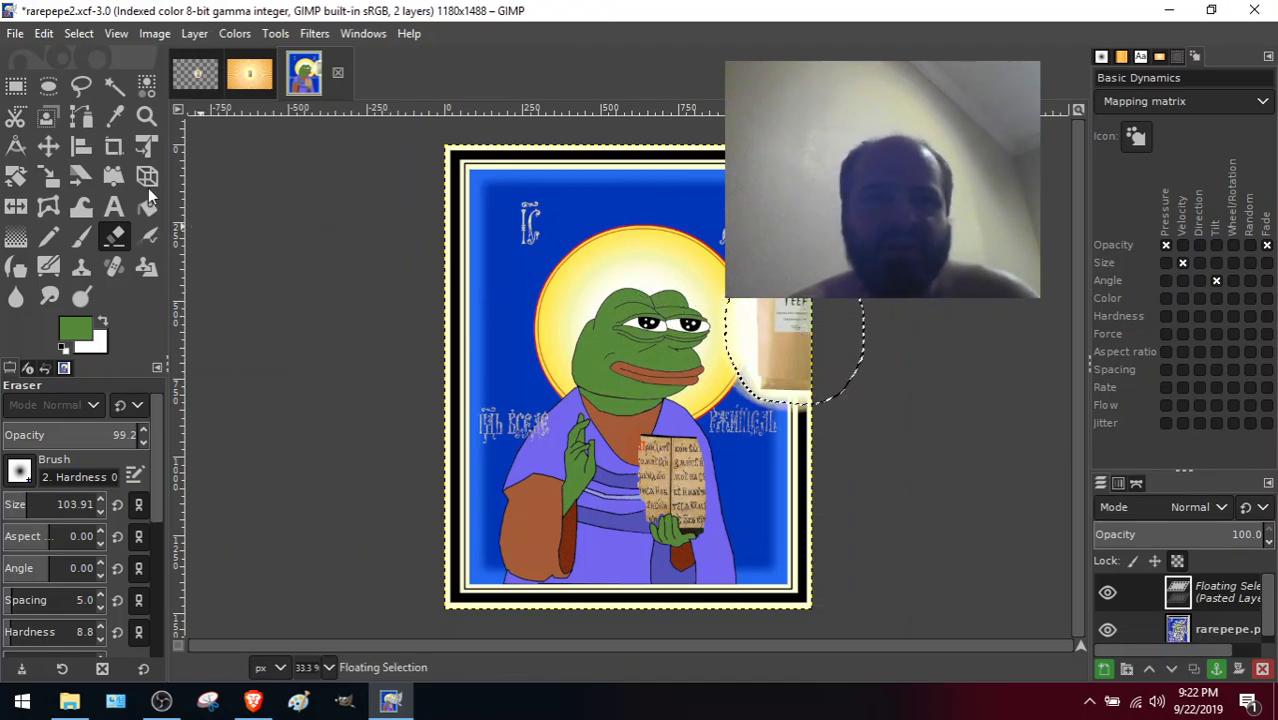
click(50, 145)
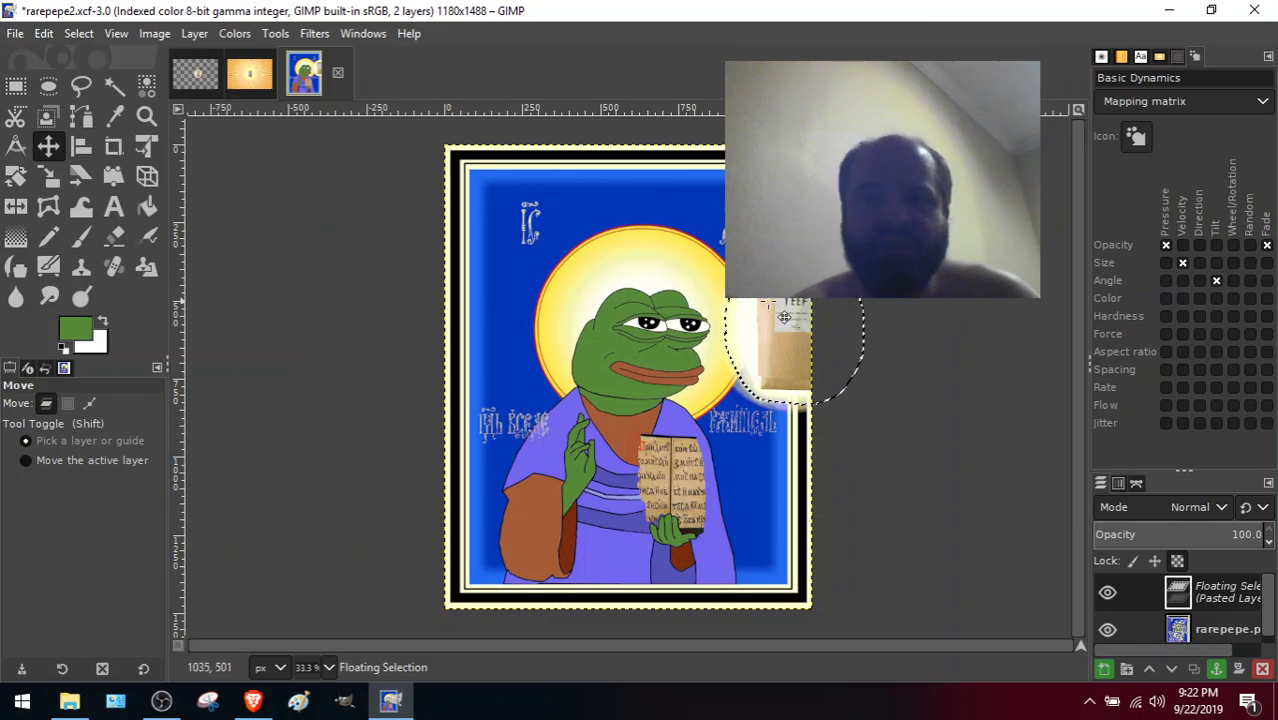
drag(785, 317, 679, 466)
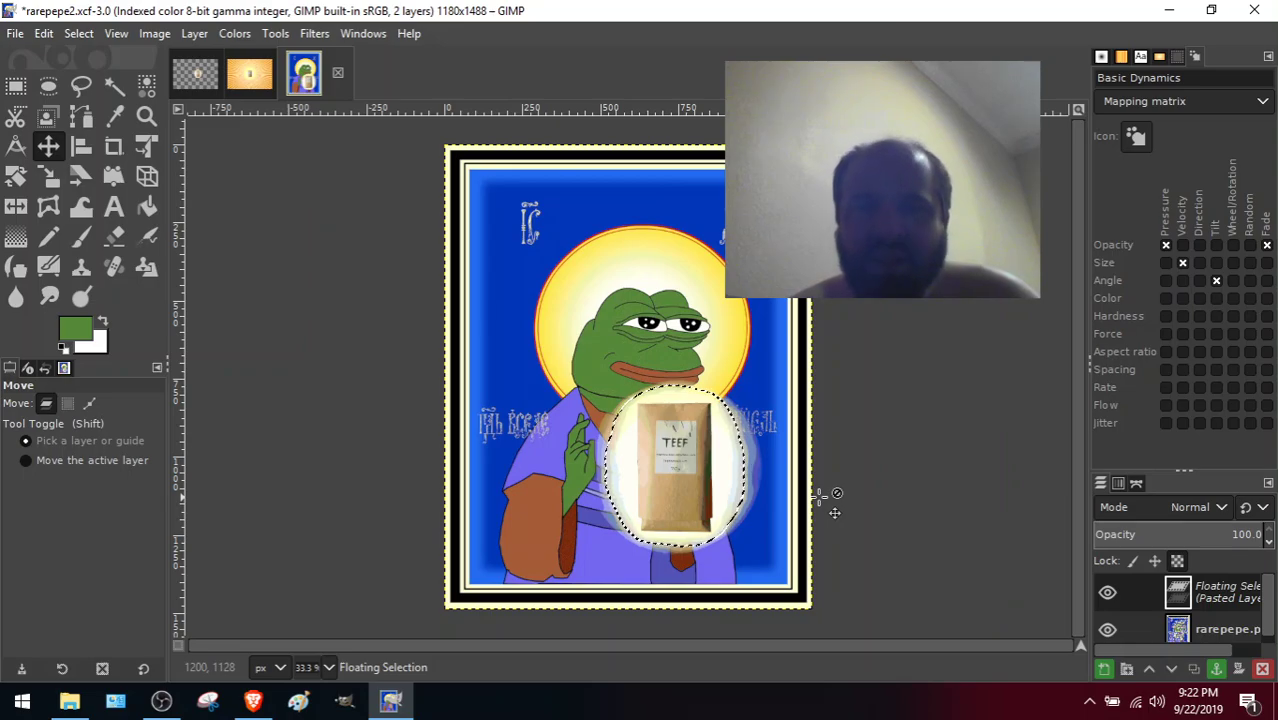
click(775, 335)
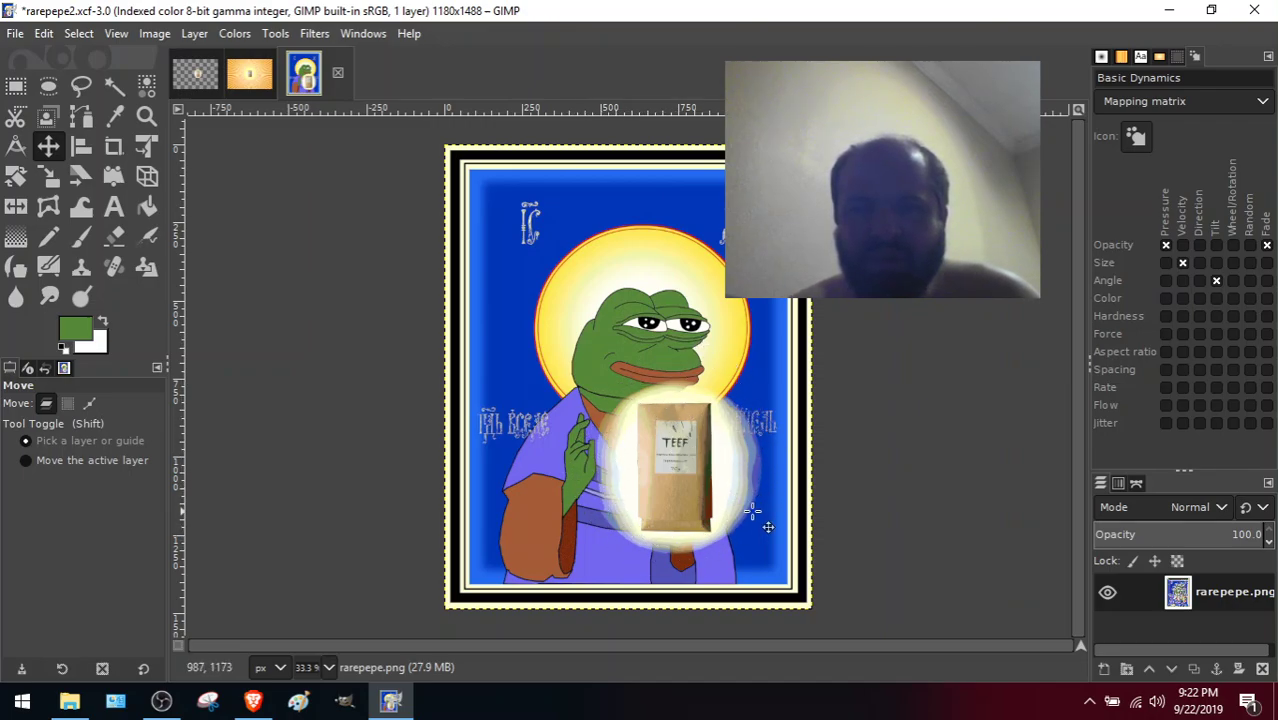
Inspect the pasted bag and its halo's edges against the robe and background at 50% zoom, and return to teefhalo.xcf.
click(116, 33)
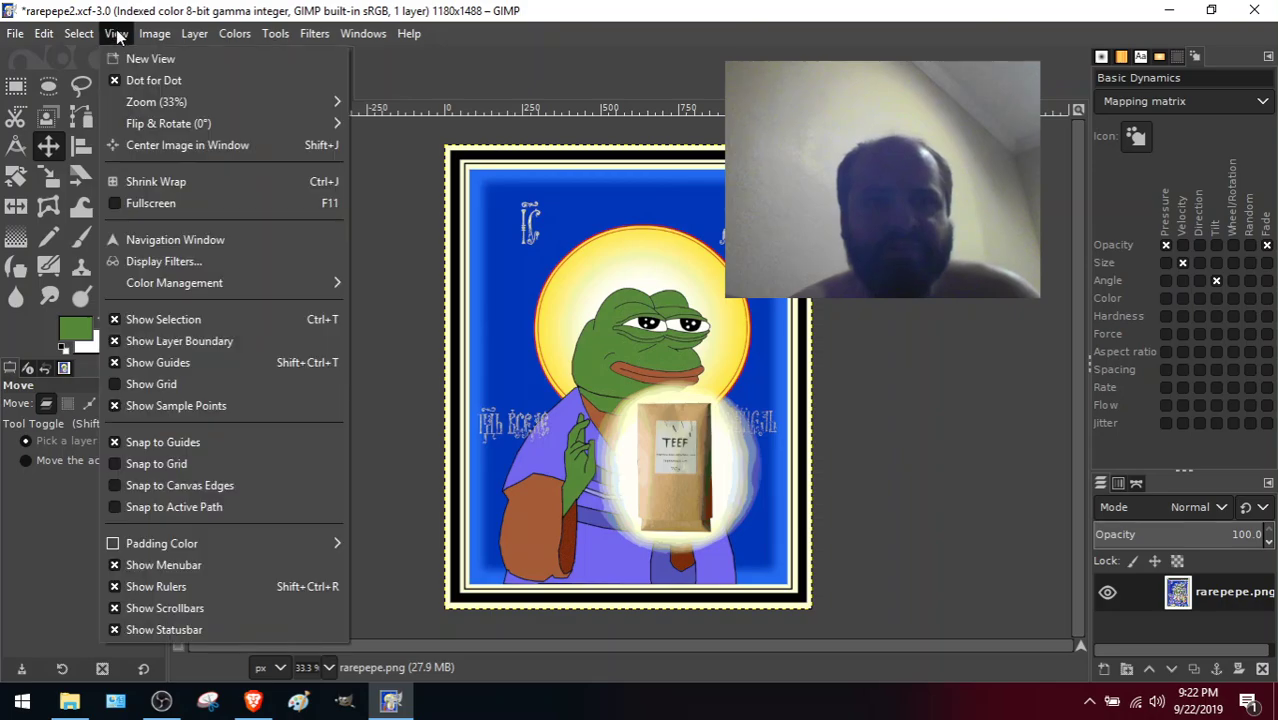
mouse_move(165, 101)
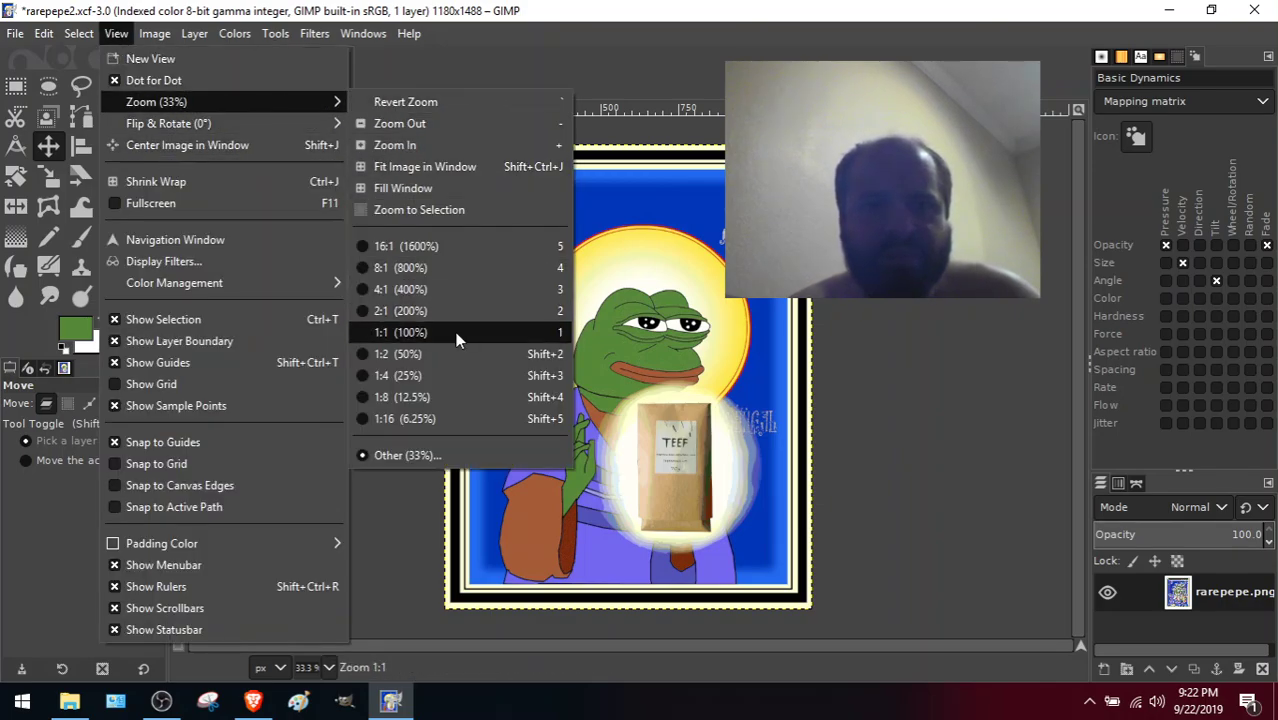
click(443, 355)
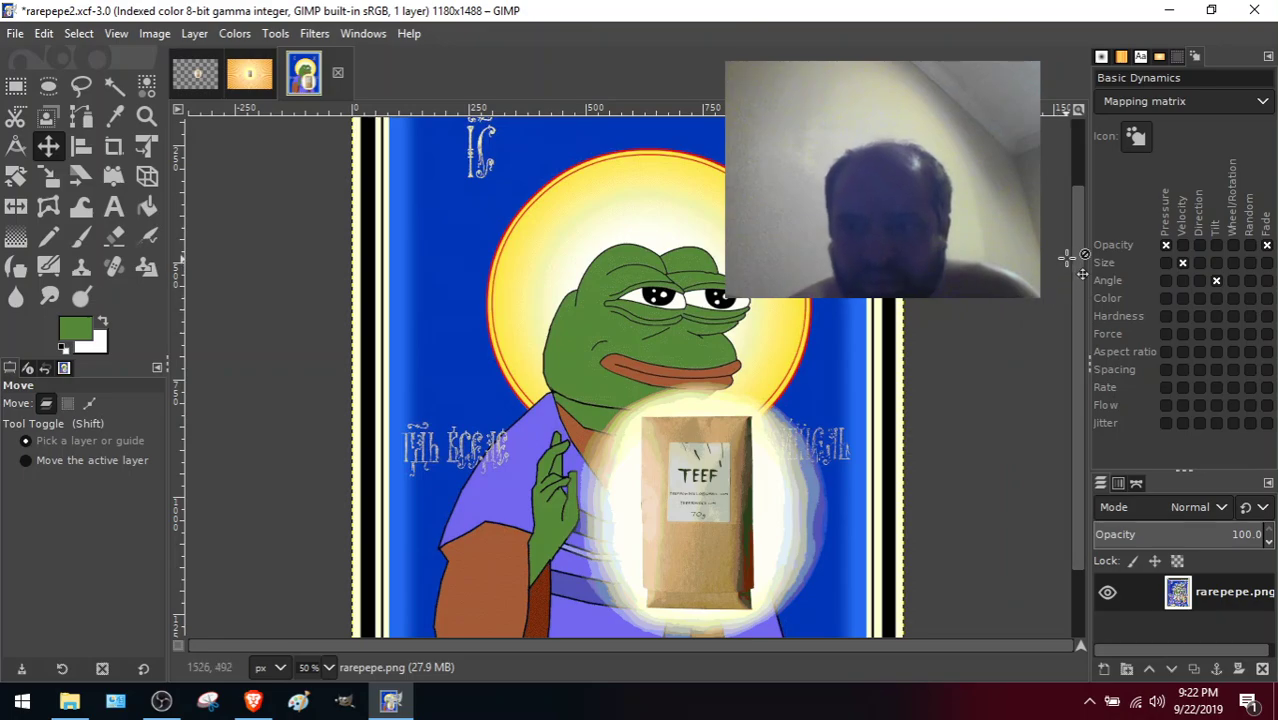
drag(1081, 254, 1077, 292)
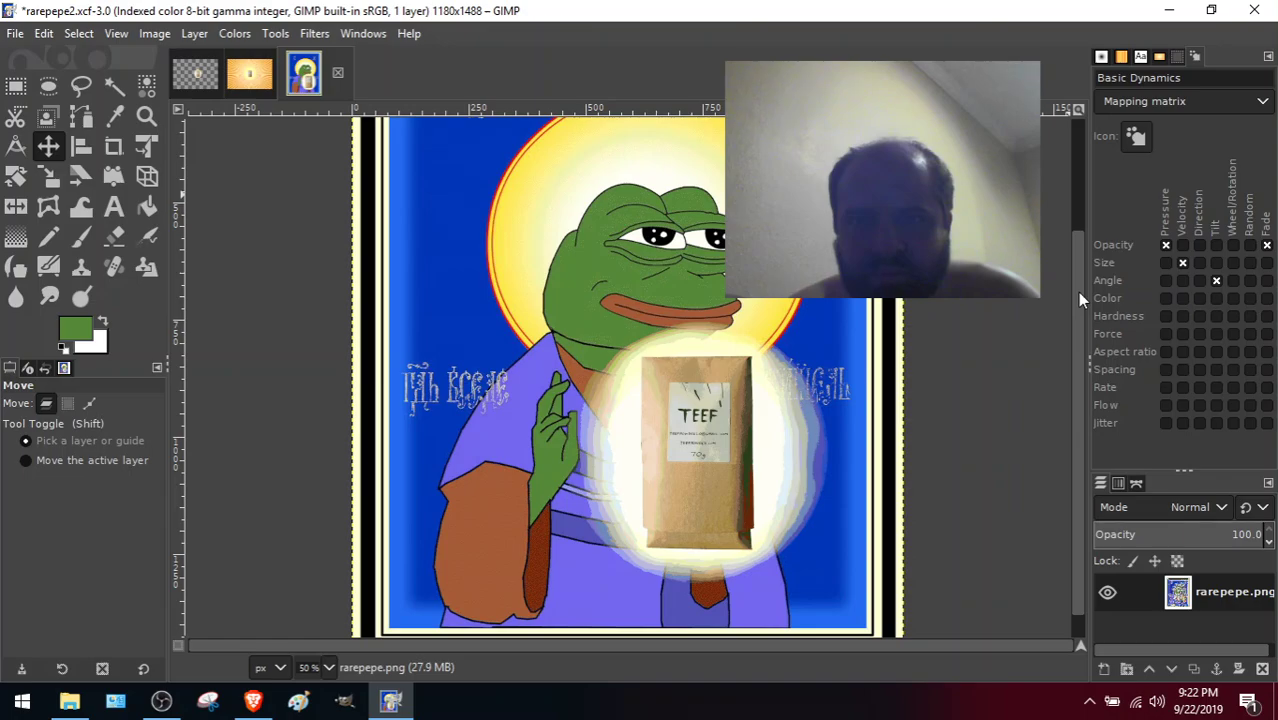
drag(1077, 292, 1075, 270)
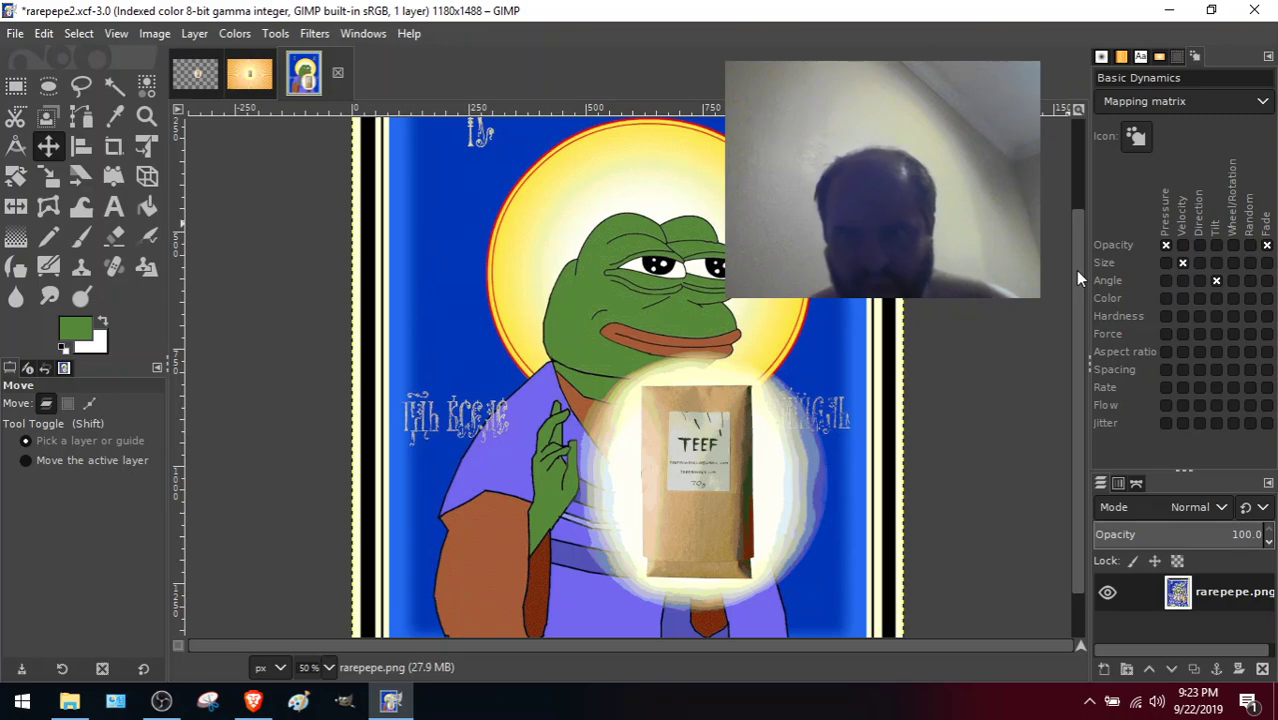
scroll(1075, 270, down, 2)
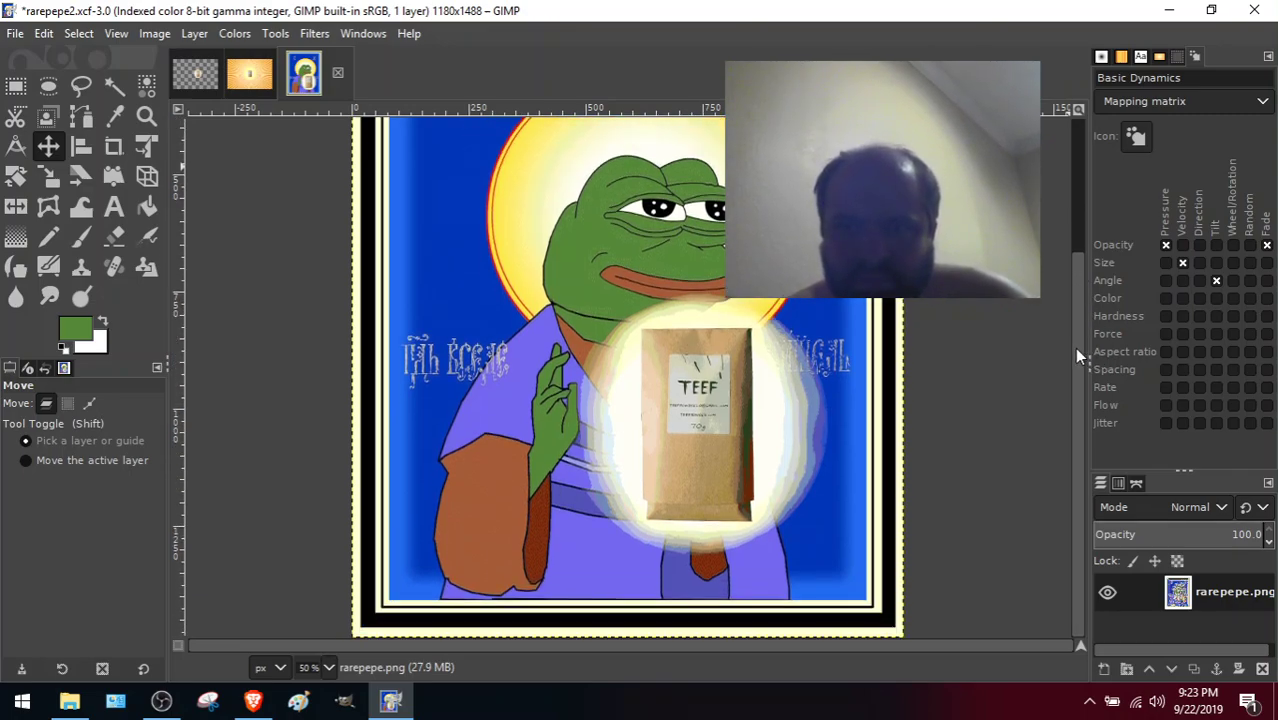
scroll(1074, 347, up, 1)
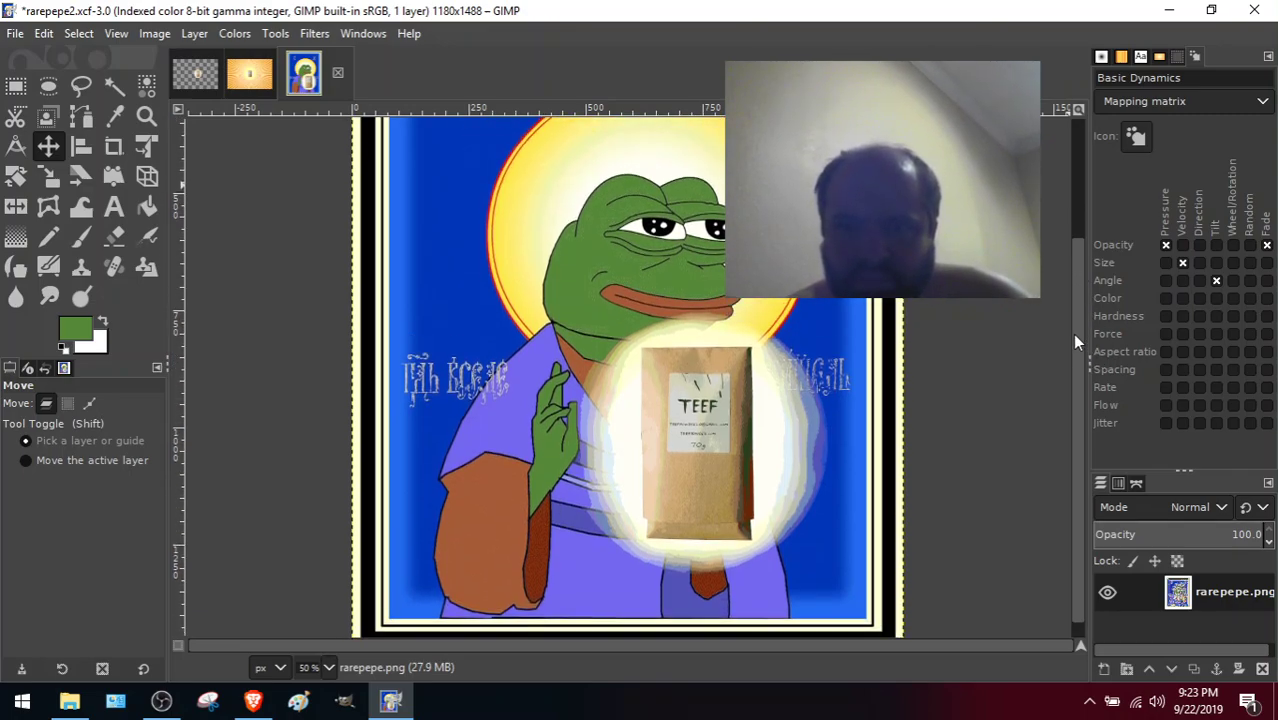
click(189, 74)
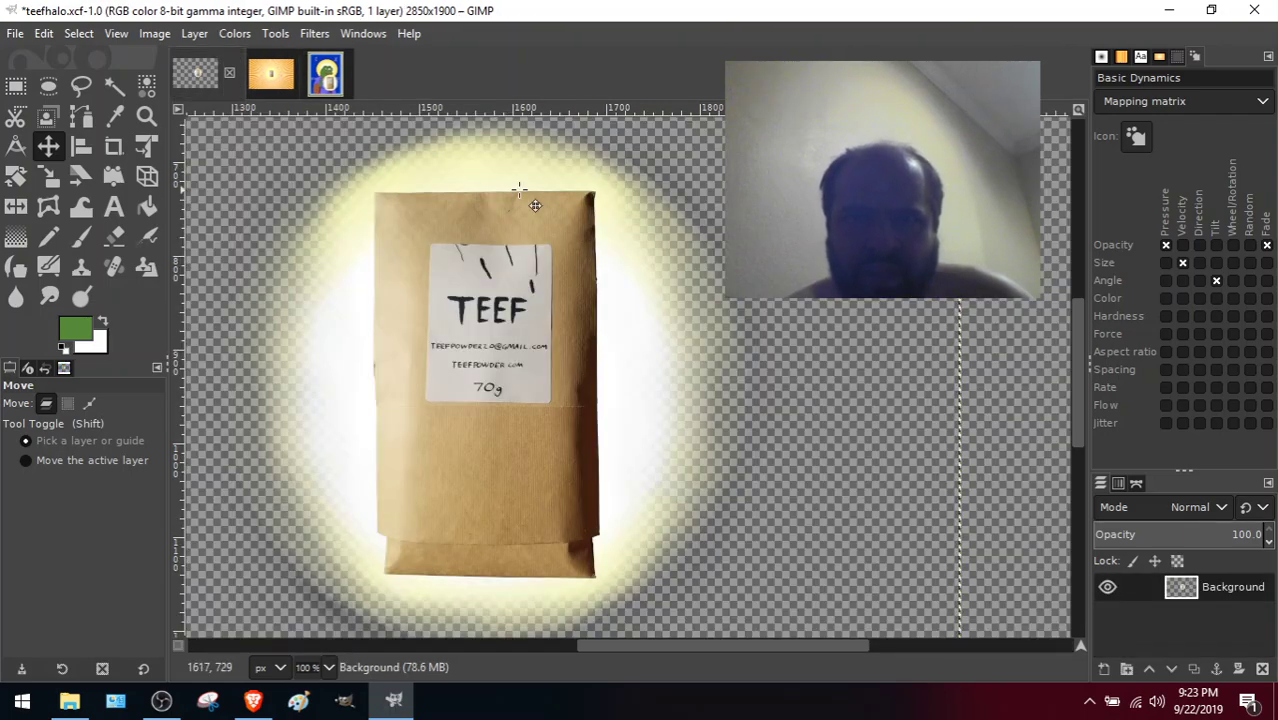
Examine the bag's halo and its edges over the robe and background in rarepepe2.xcf at 100% zoom.
click(325, 80)
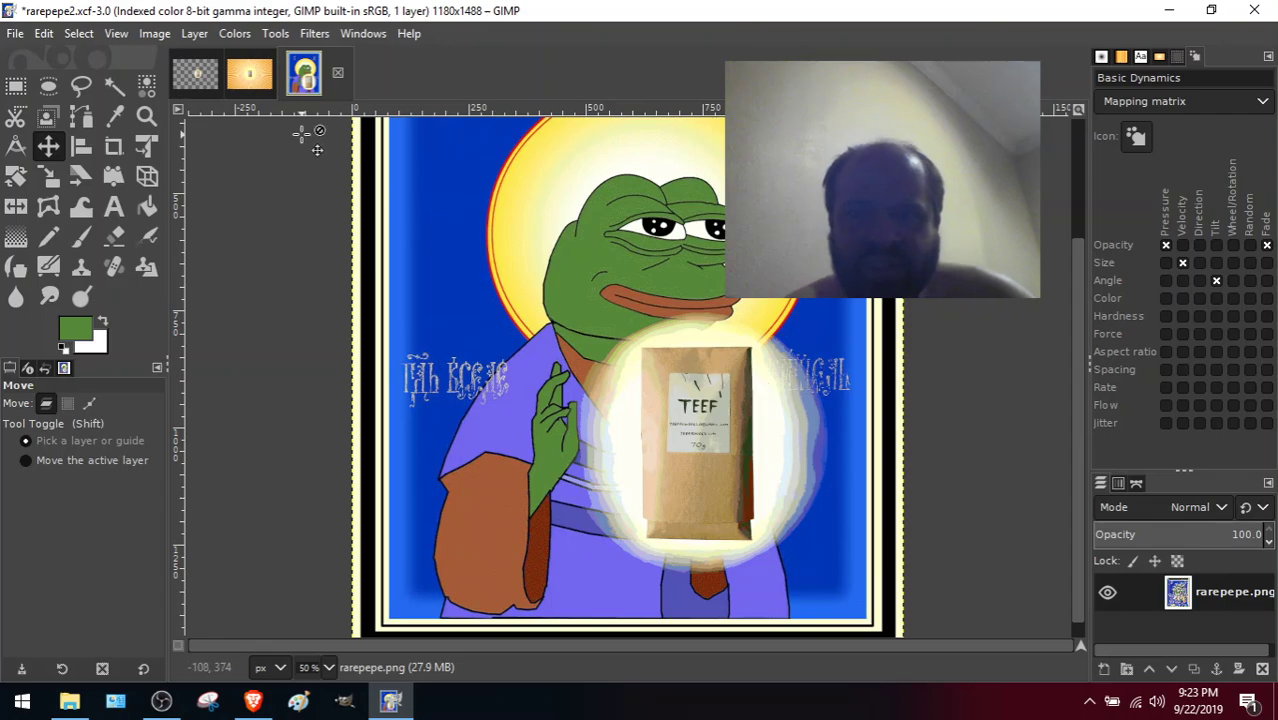
click(116, 33)
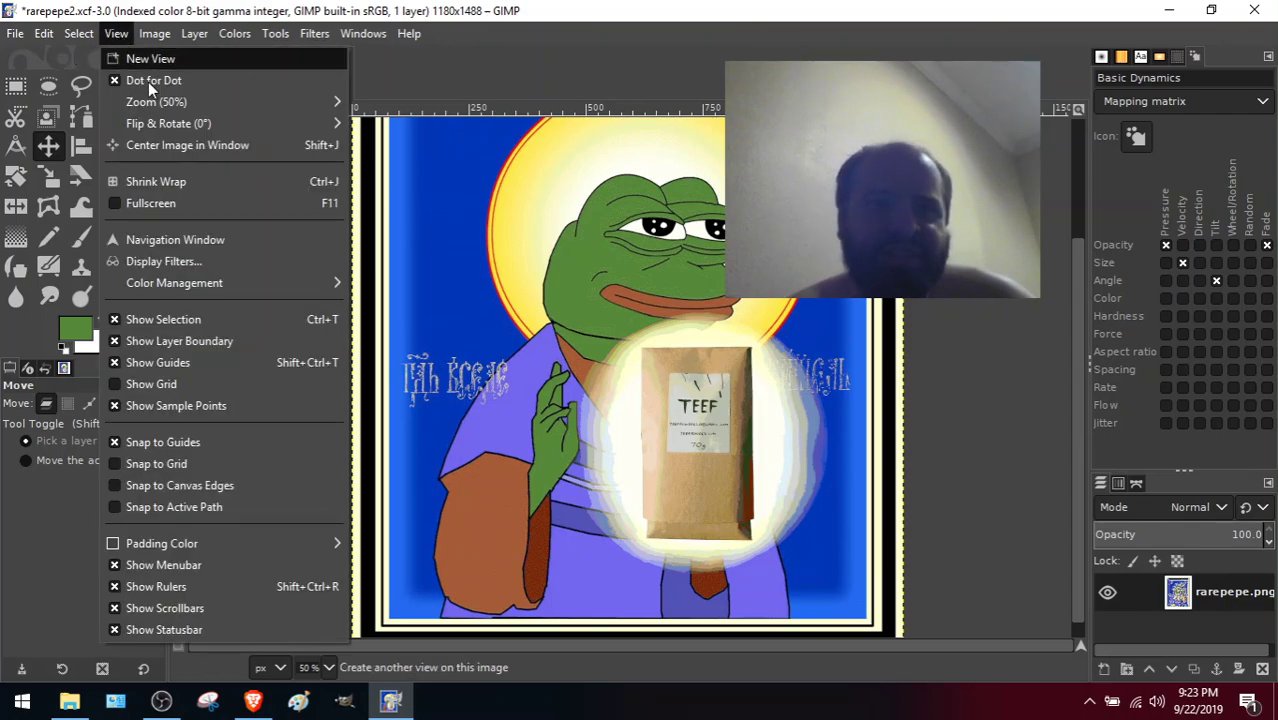
mouse_move(170, 104)
click(436, 332)
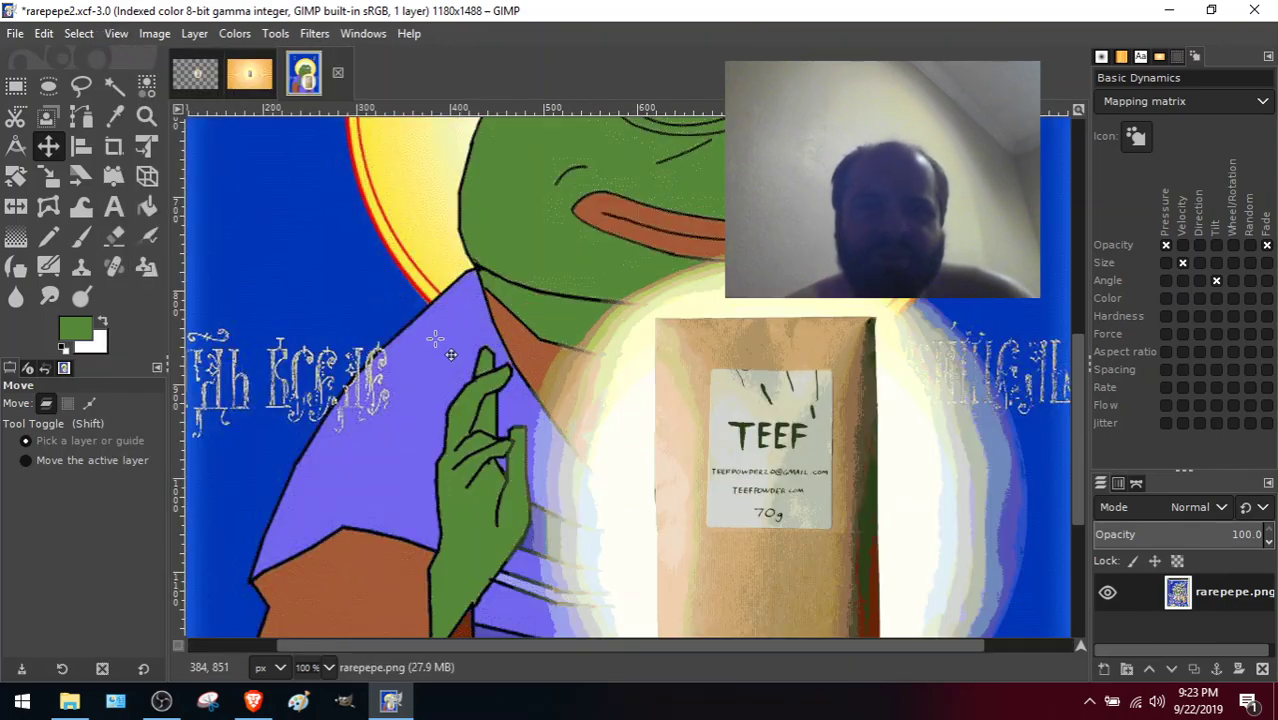
drag(1074, 371, 1088, 441)
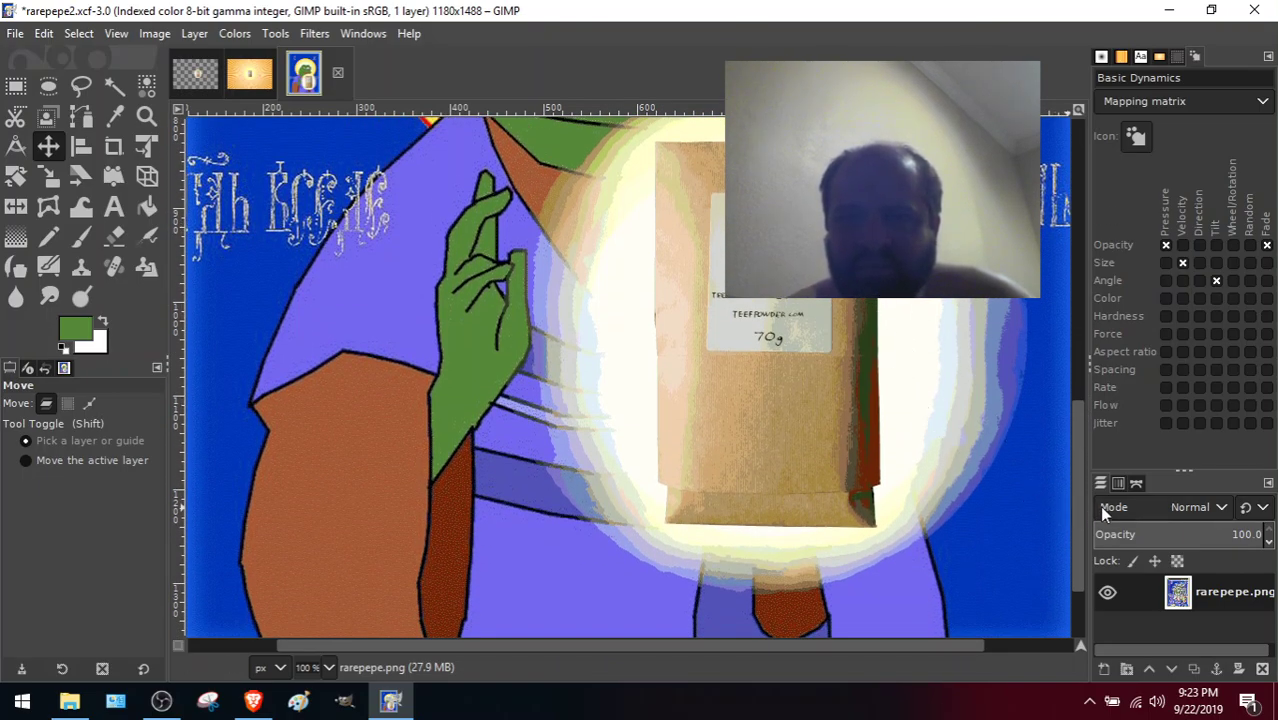
drag(1076, 490, 1068, 438)
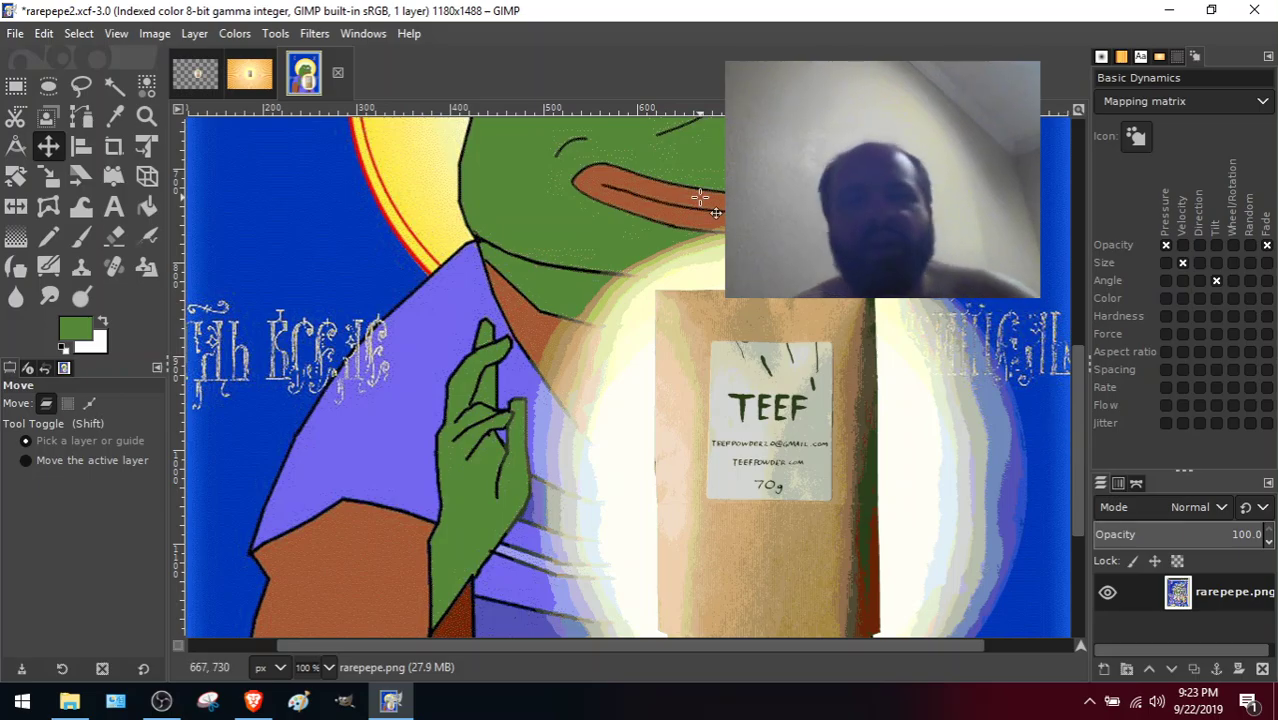
click(84, 34)
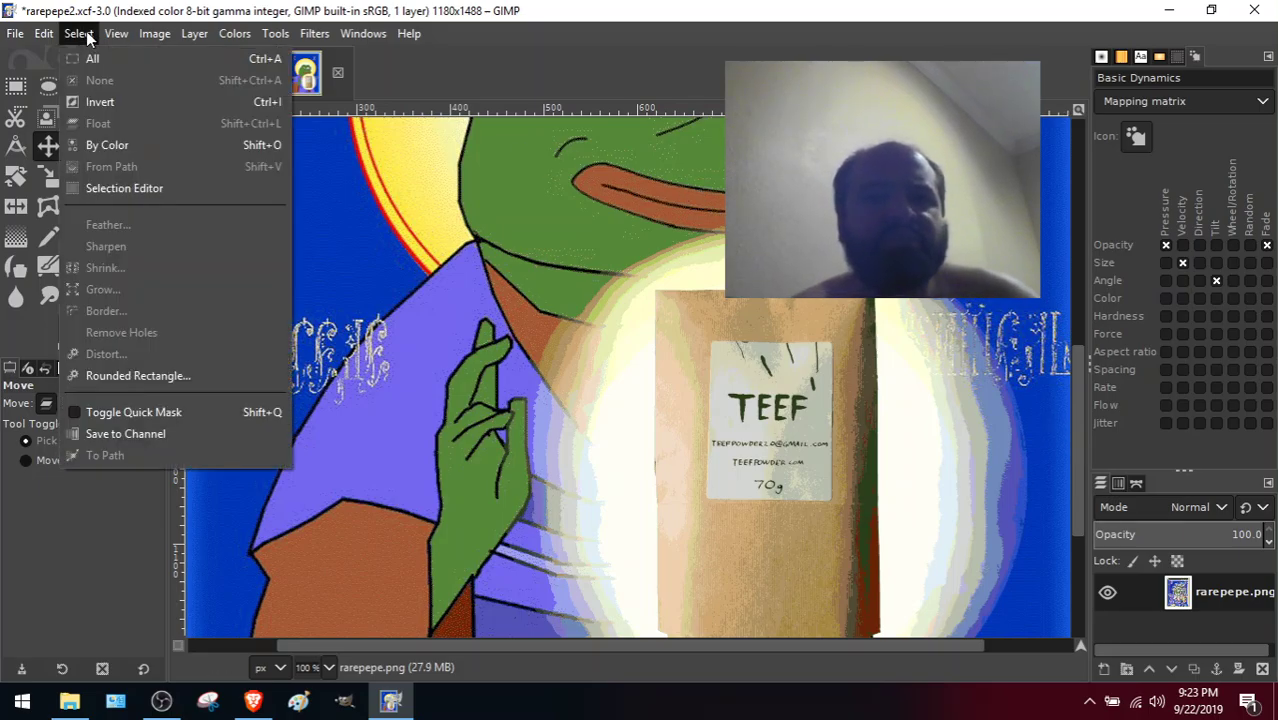
mouse_move(49, 33)
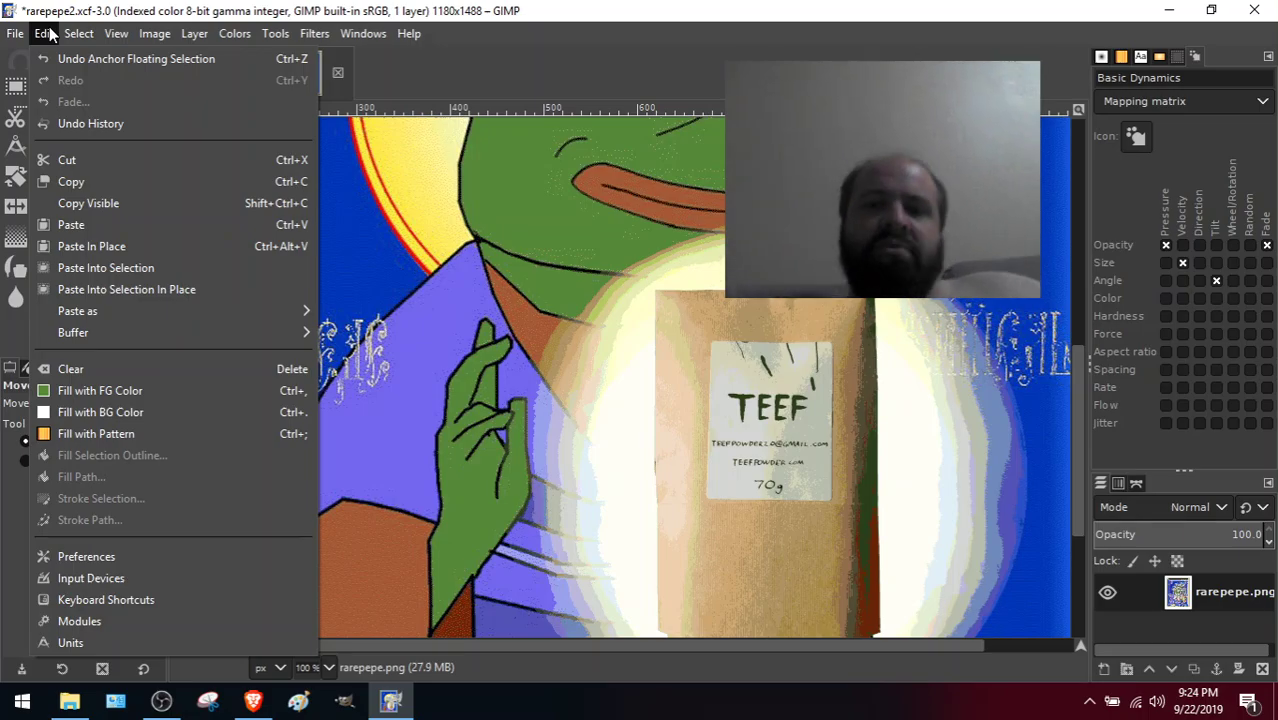
click(48, 34)
click(15, 33)
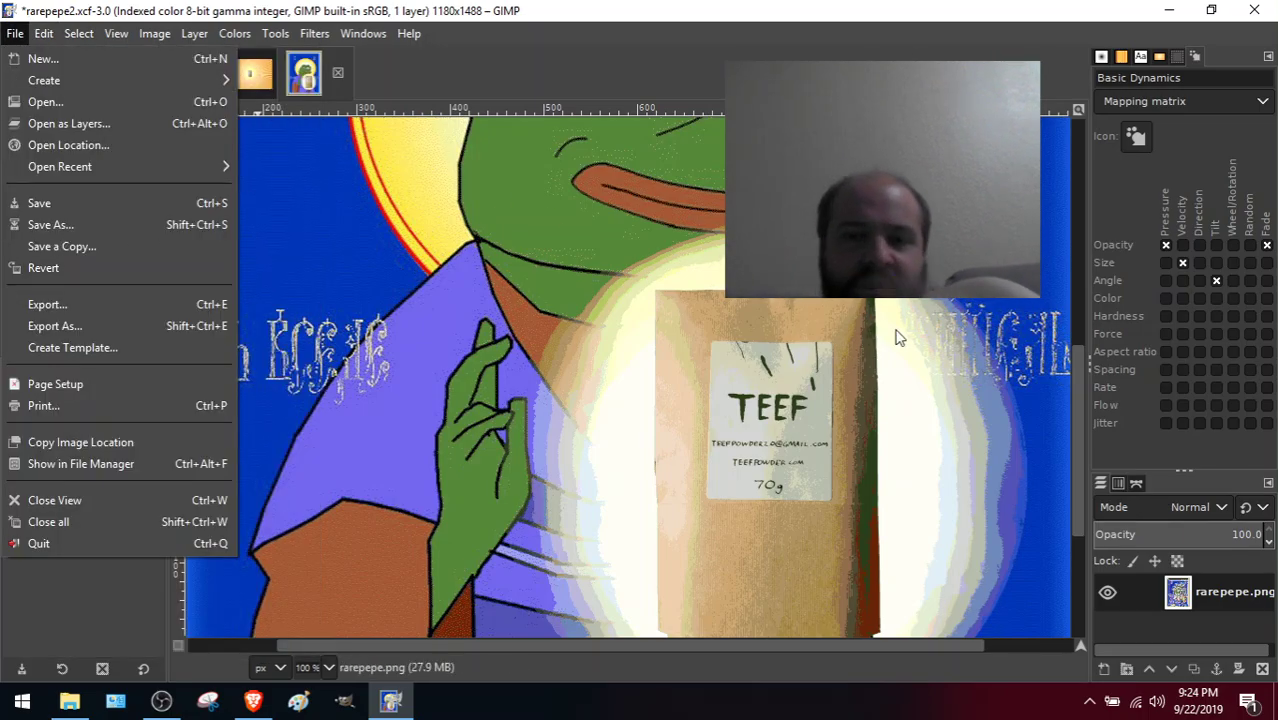
click(537, 48)
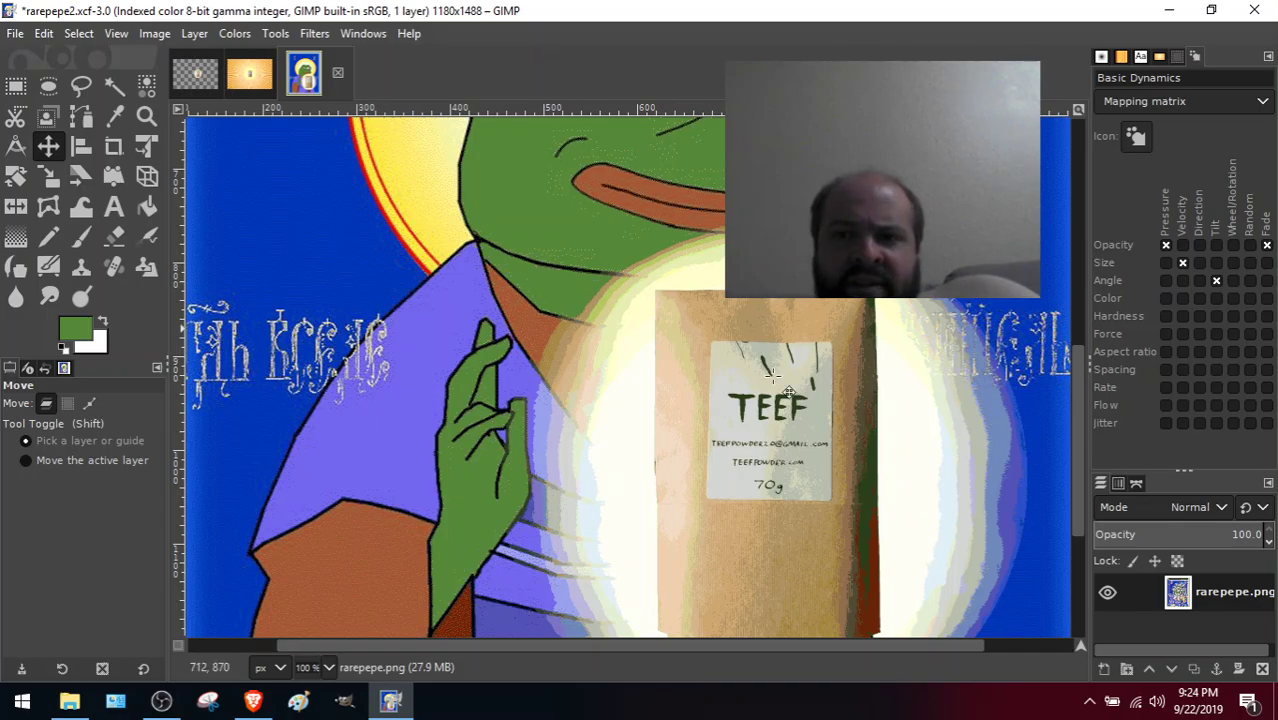
Compare the halo's edges near the frog's face, hand and robe at 100% and 200% zoom, and view the whole icon at 25%.
drag(1083, 437, 1073, 358)
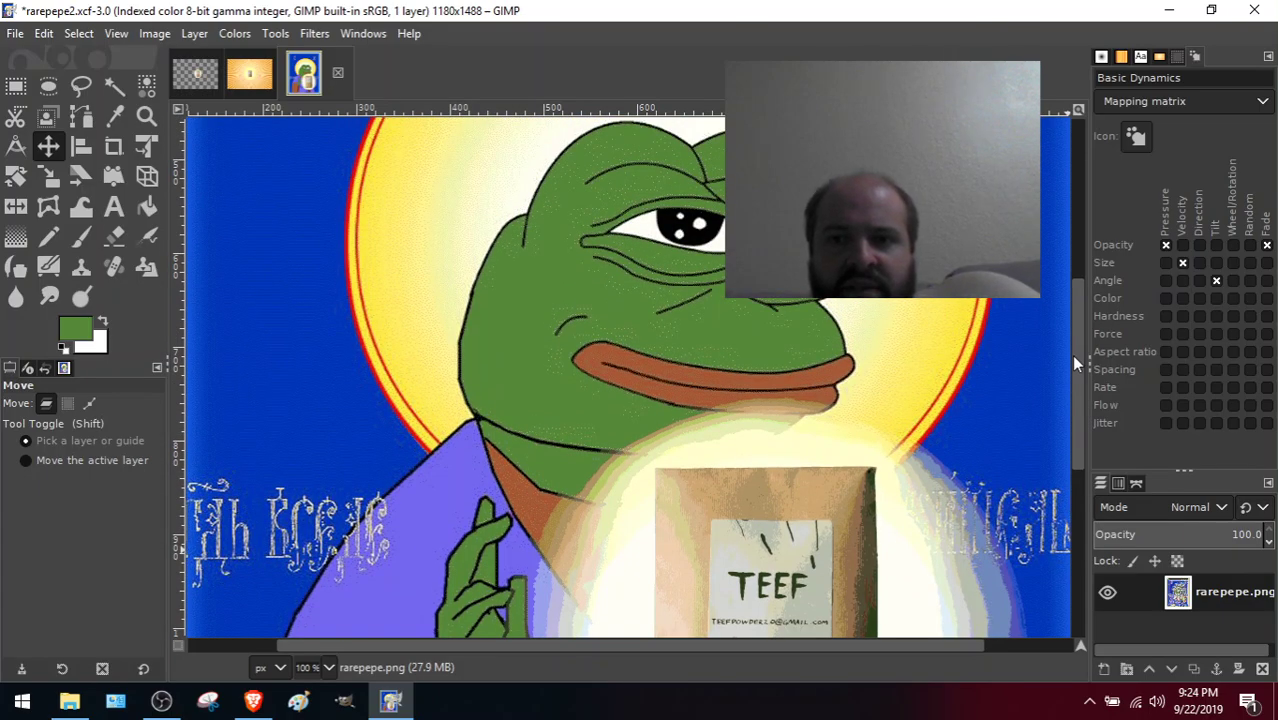
drag(1073, 362, 1080, 451)
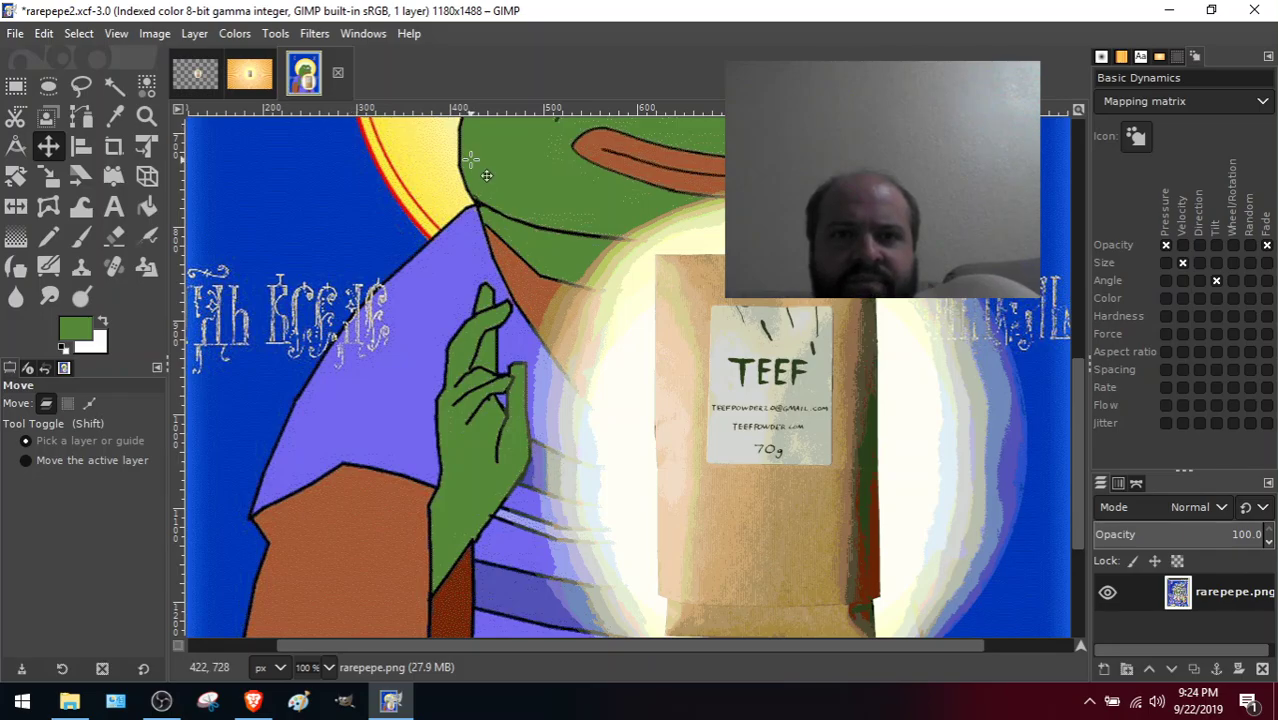
click(116, 33)
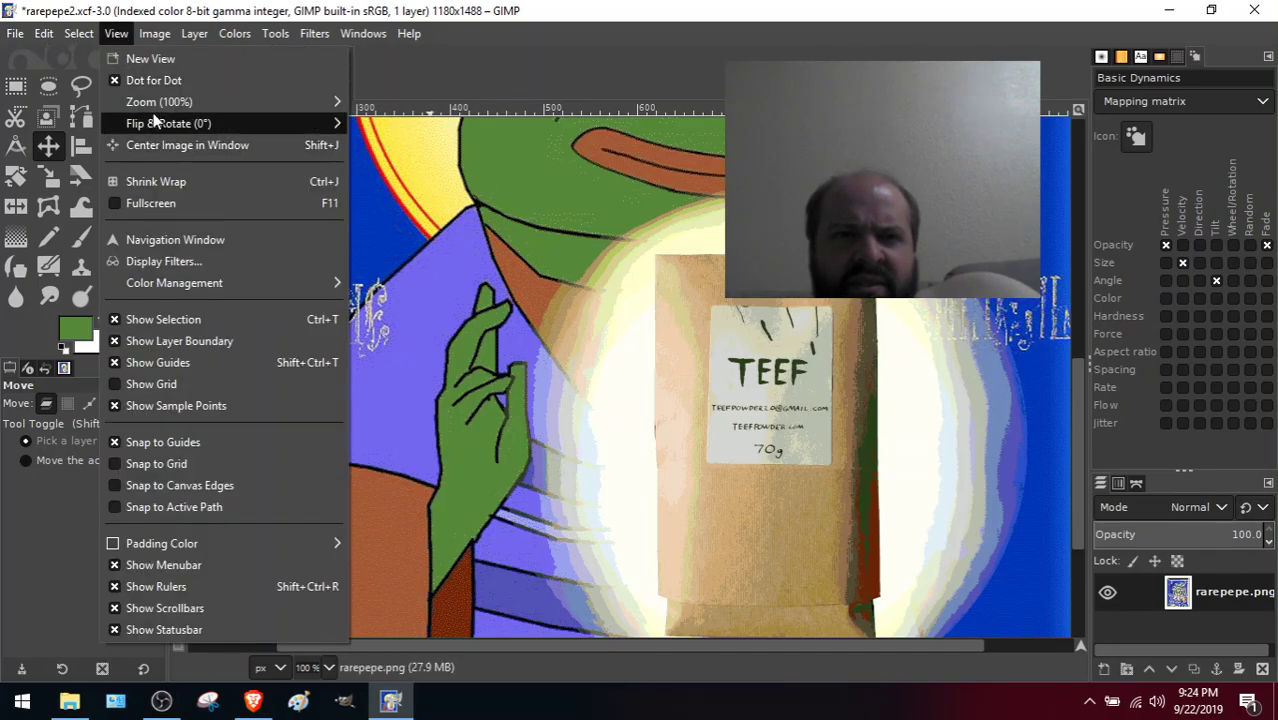
mouse_move(158, 101)
click(441, 311)
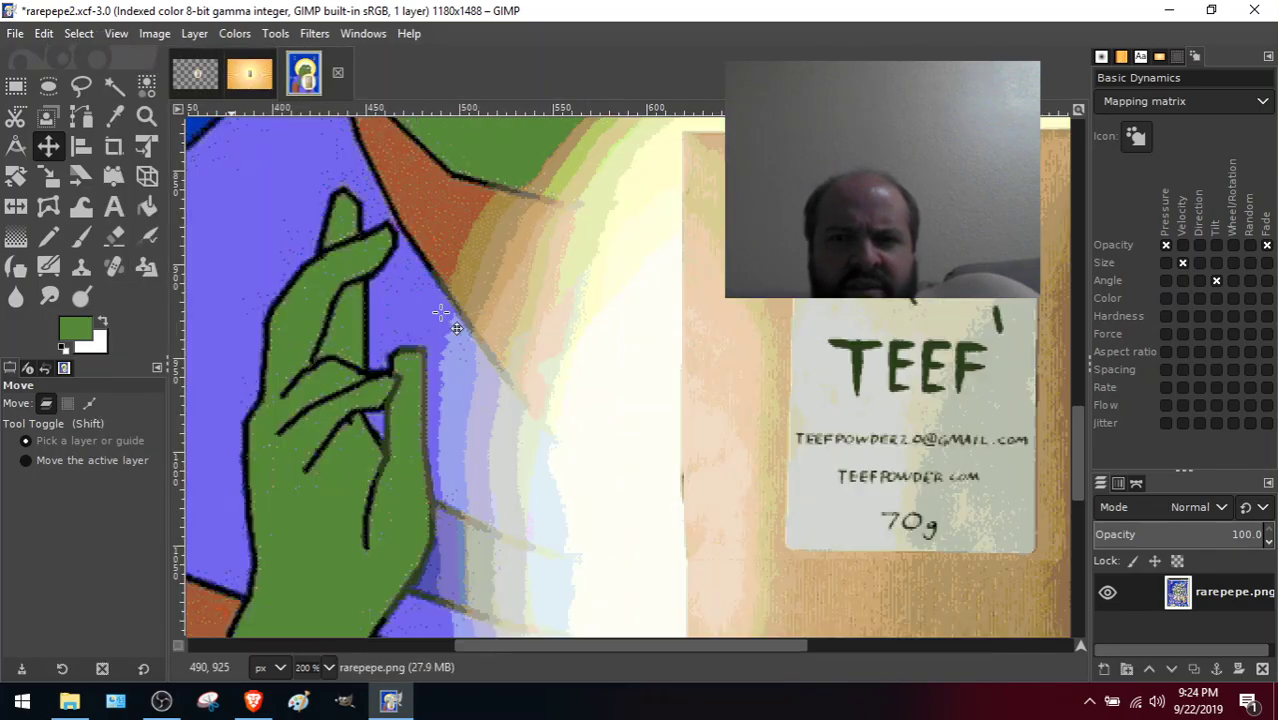
click(116, 33)
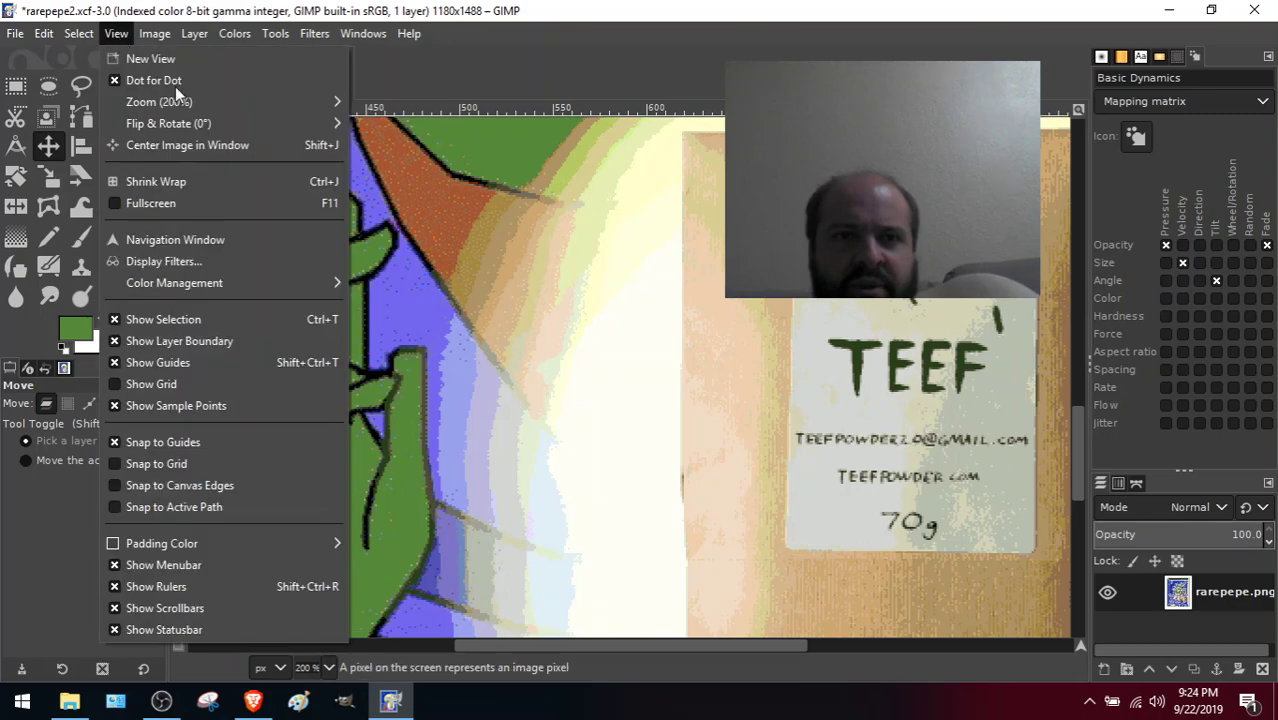
mouse_move(220, 104)
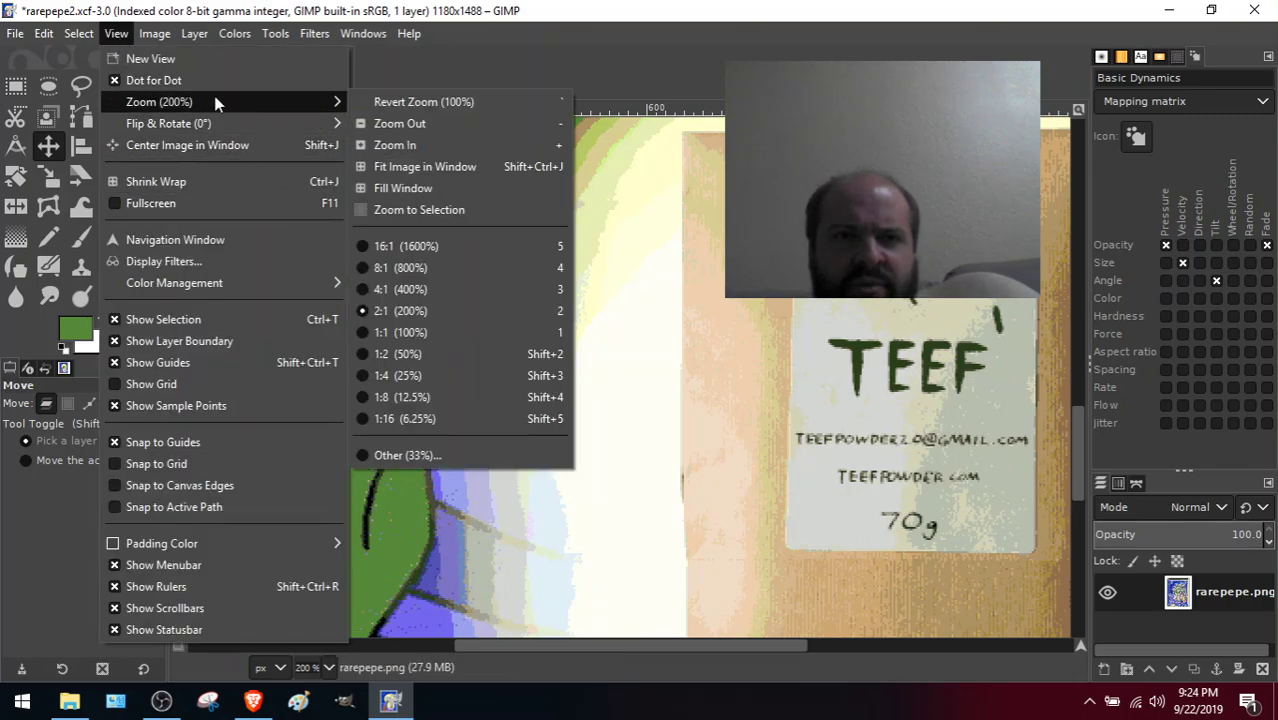
click(458, 375)
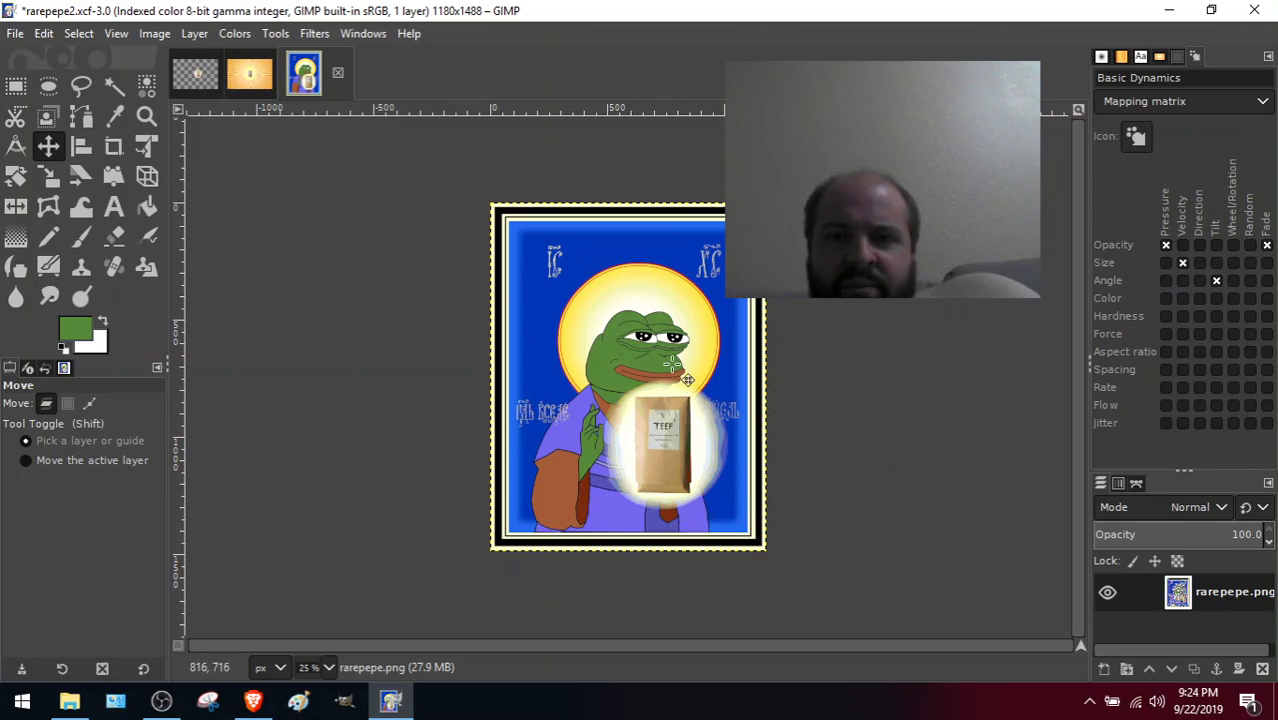
In teefhalo.xcf, fade the halo's right outer edge using the Eraser with a brush size of 582.37.
click(194, 76)
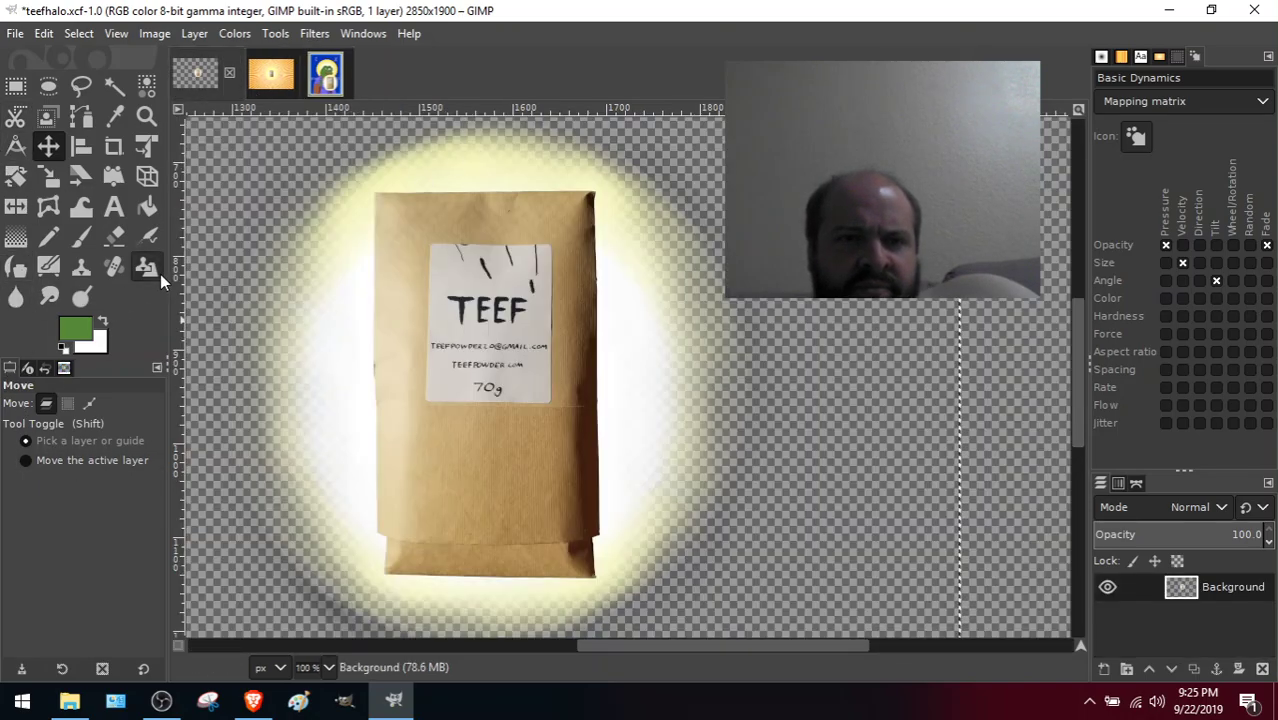
click(116, 240)
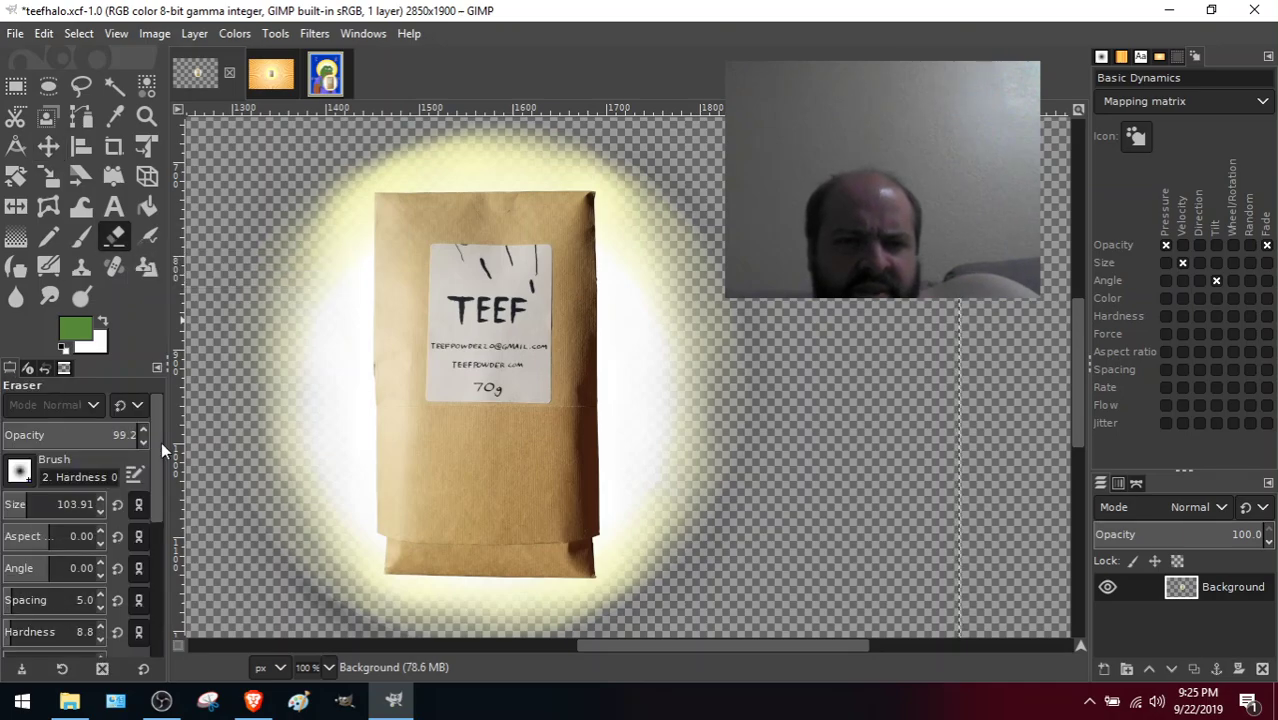
scroll(161, 446, down, 2)
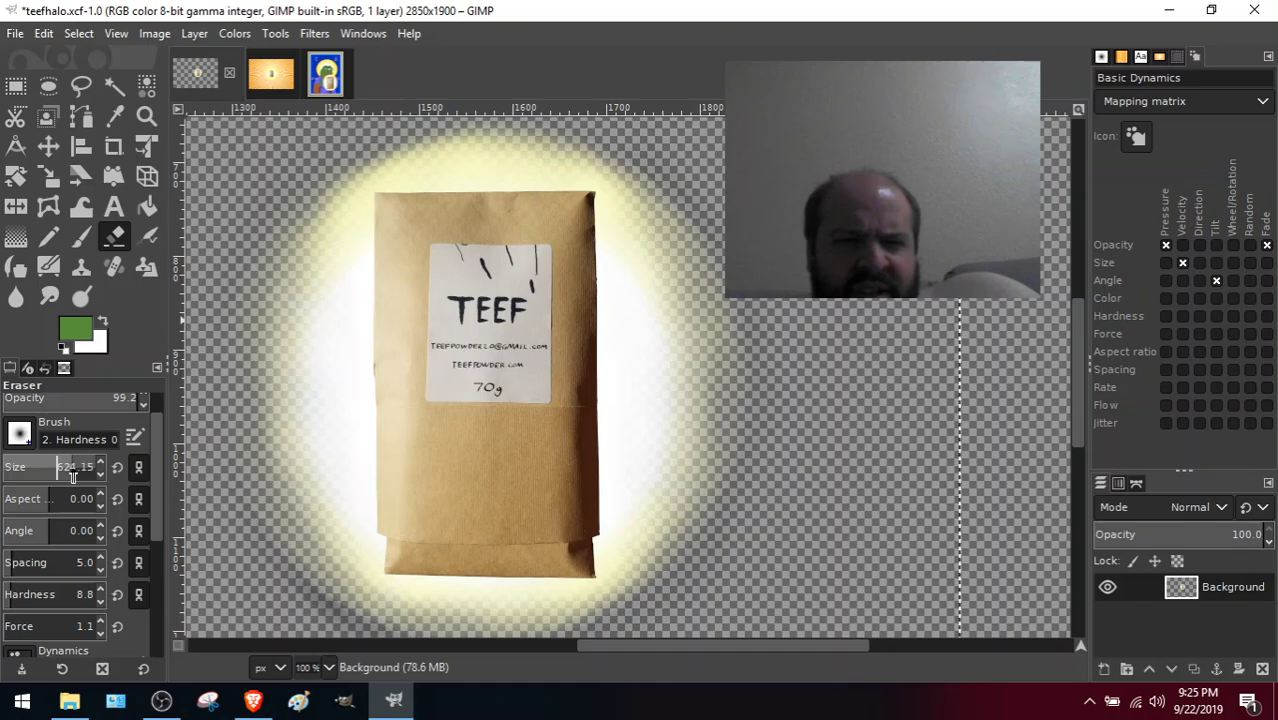
drag(72, 476, 64, 476)
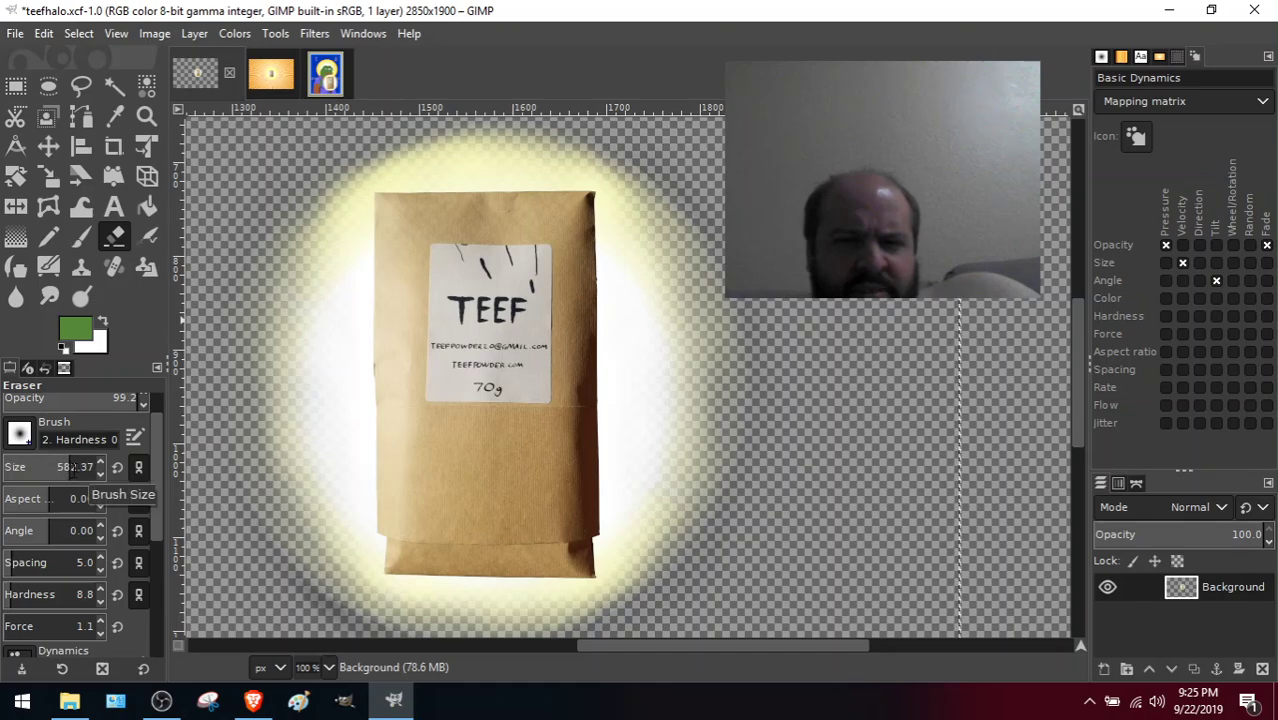
click(832, 353)
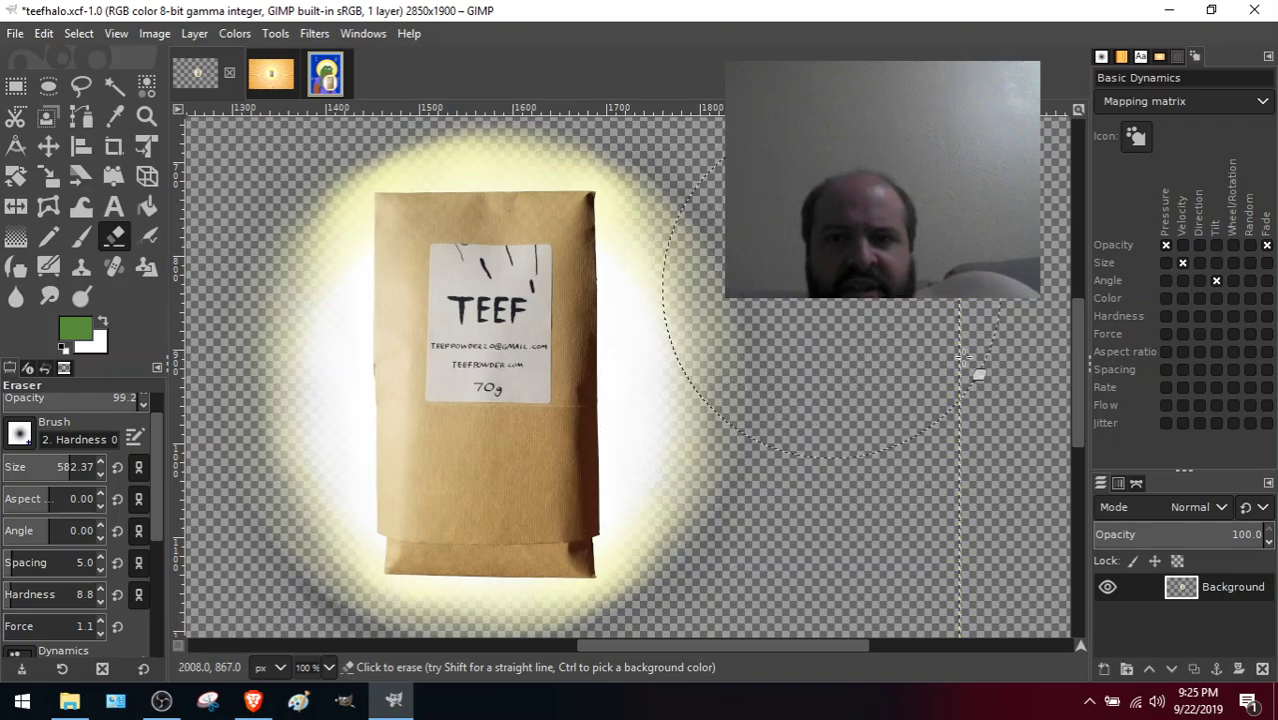
Feather the halo's outer edge above the bag and along its lower sides with the large soft Eraser brush.
drag(1080, 398, 1074, 355)
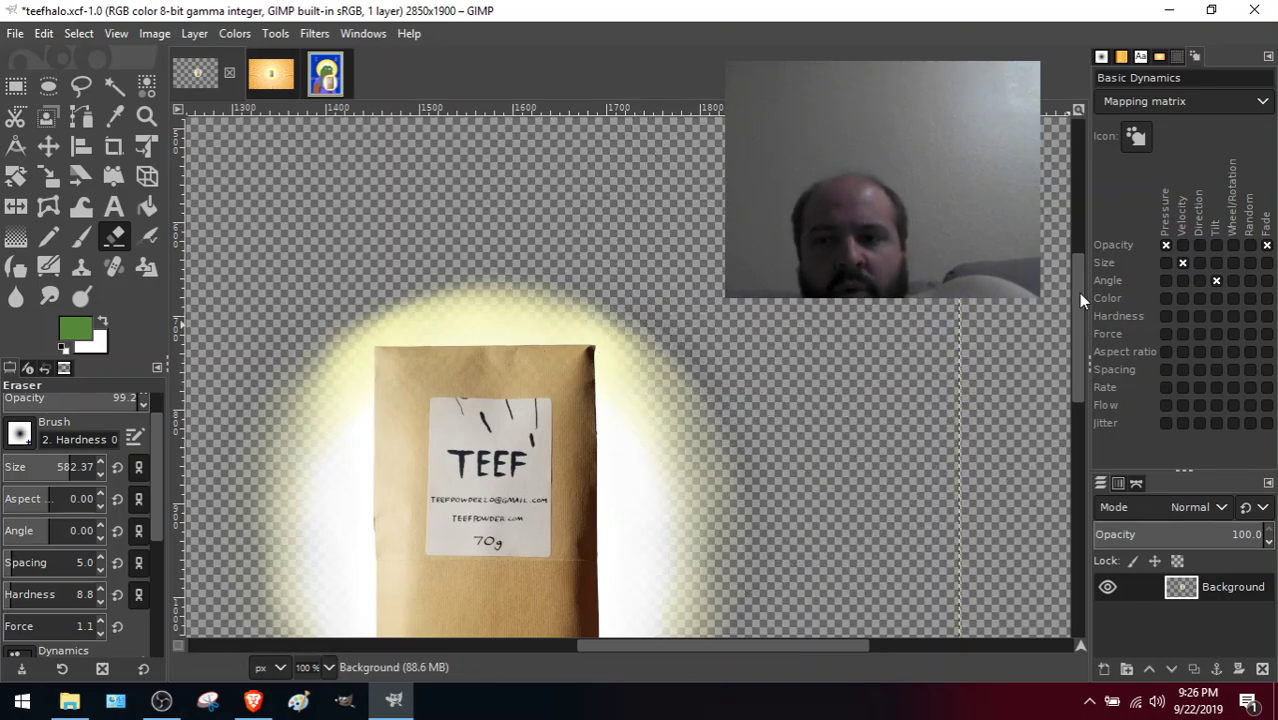
drag(1078, 293, 1097, 354)
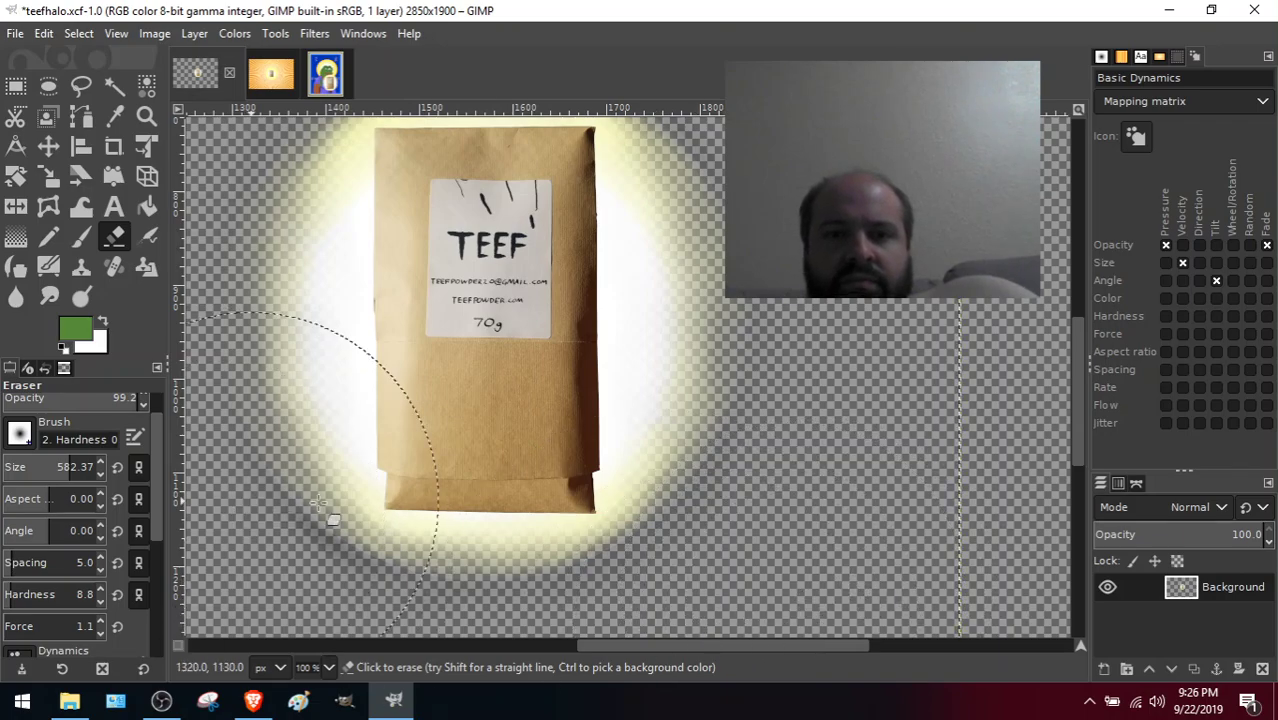
drag(642, 645, 614, 646)
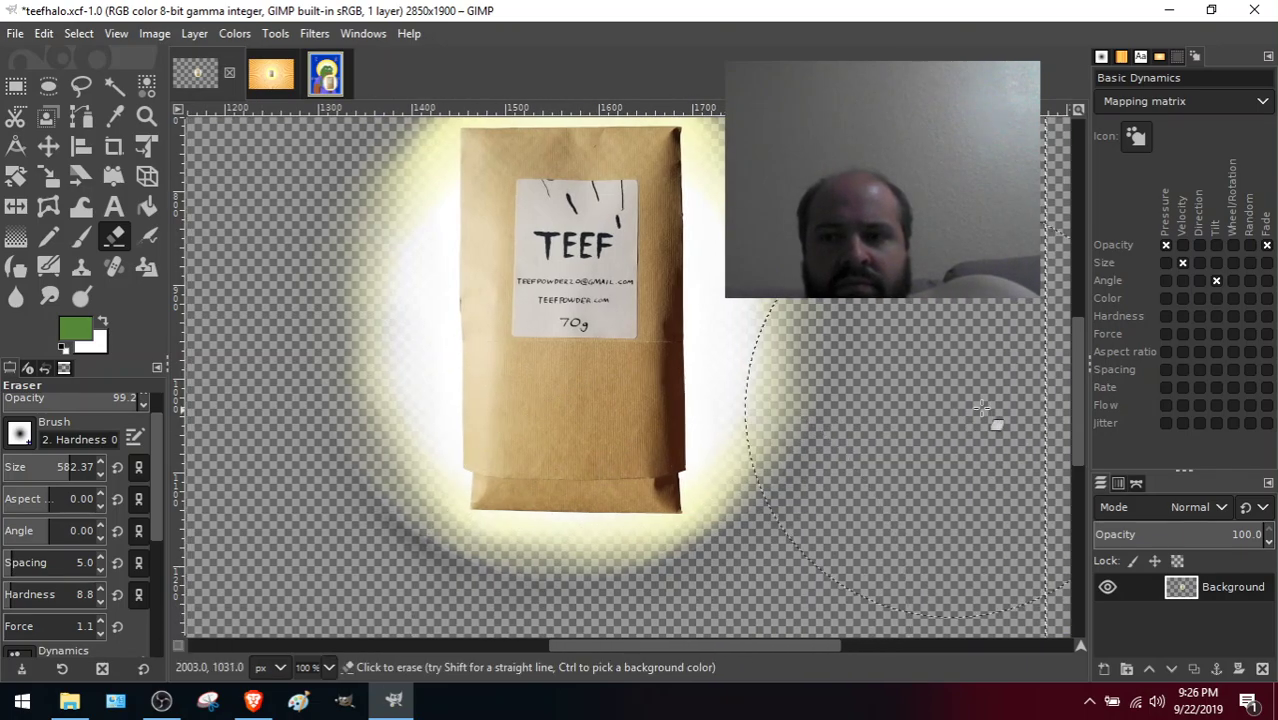
drag(1076, 402, 1074, 366)
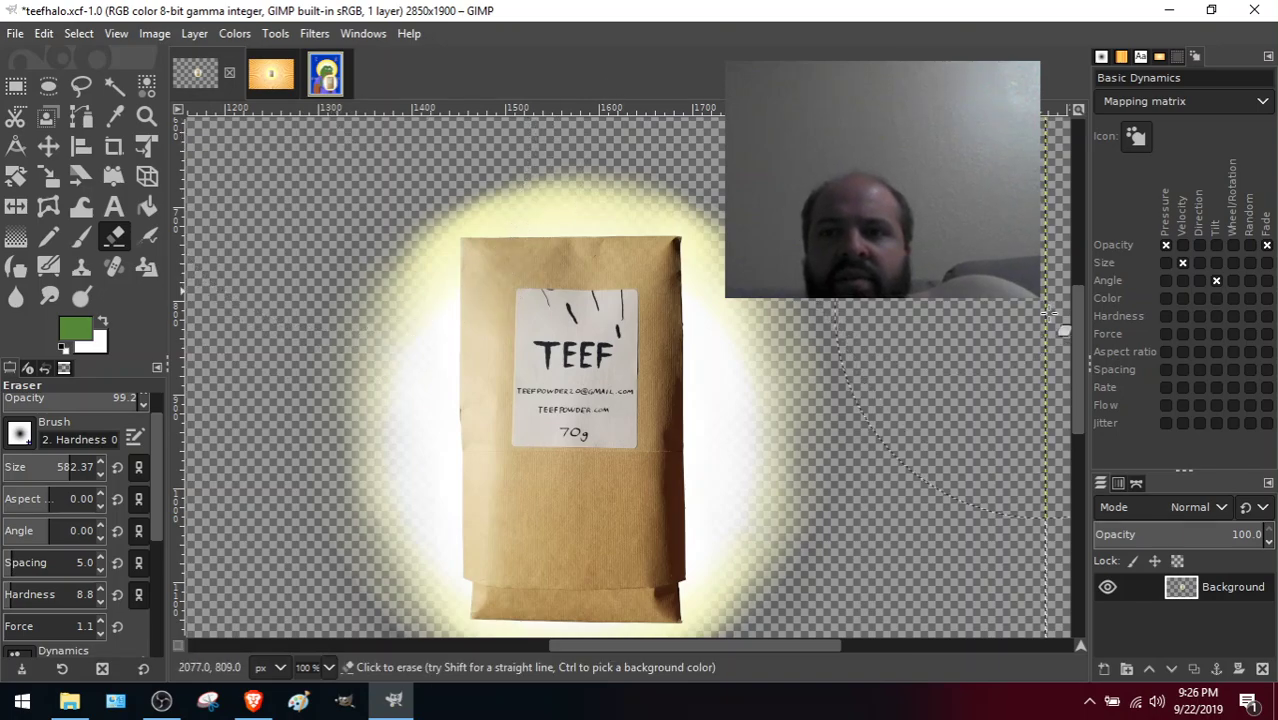
drag(1077, 333, 1074, 299)
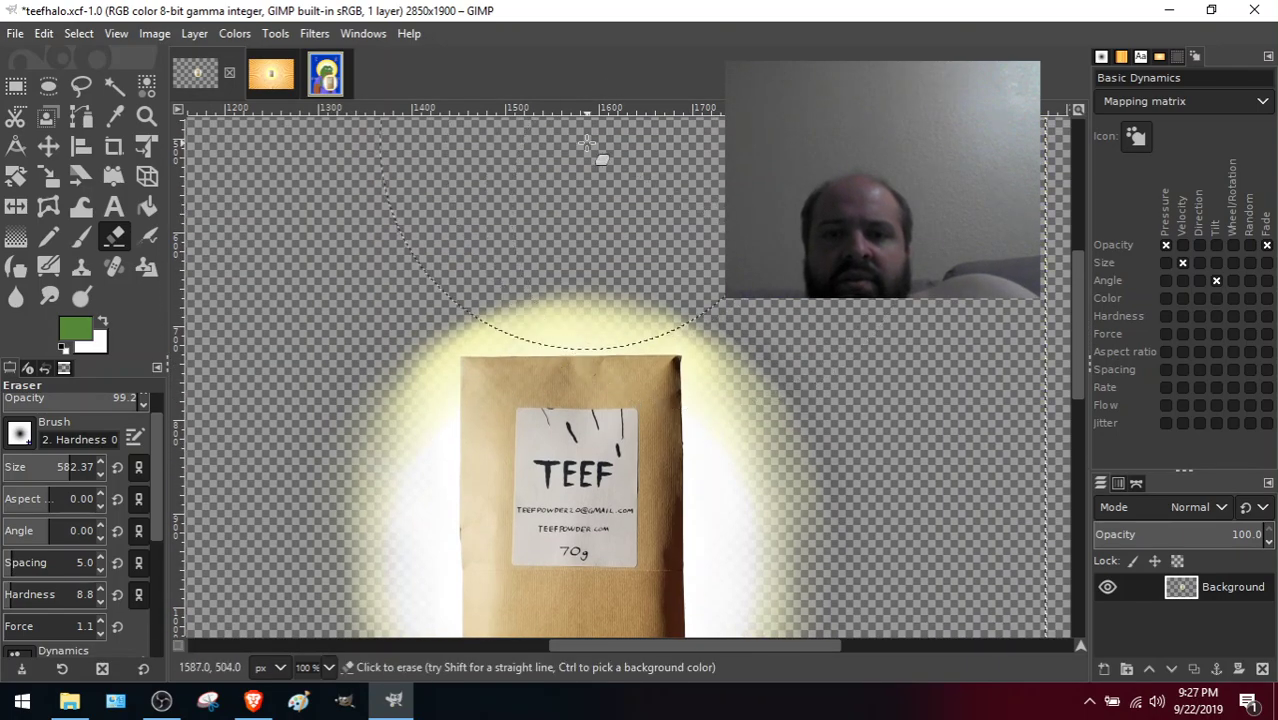
drag(1069, 273, 1076, 256)
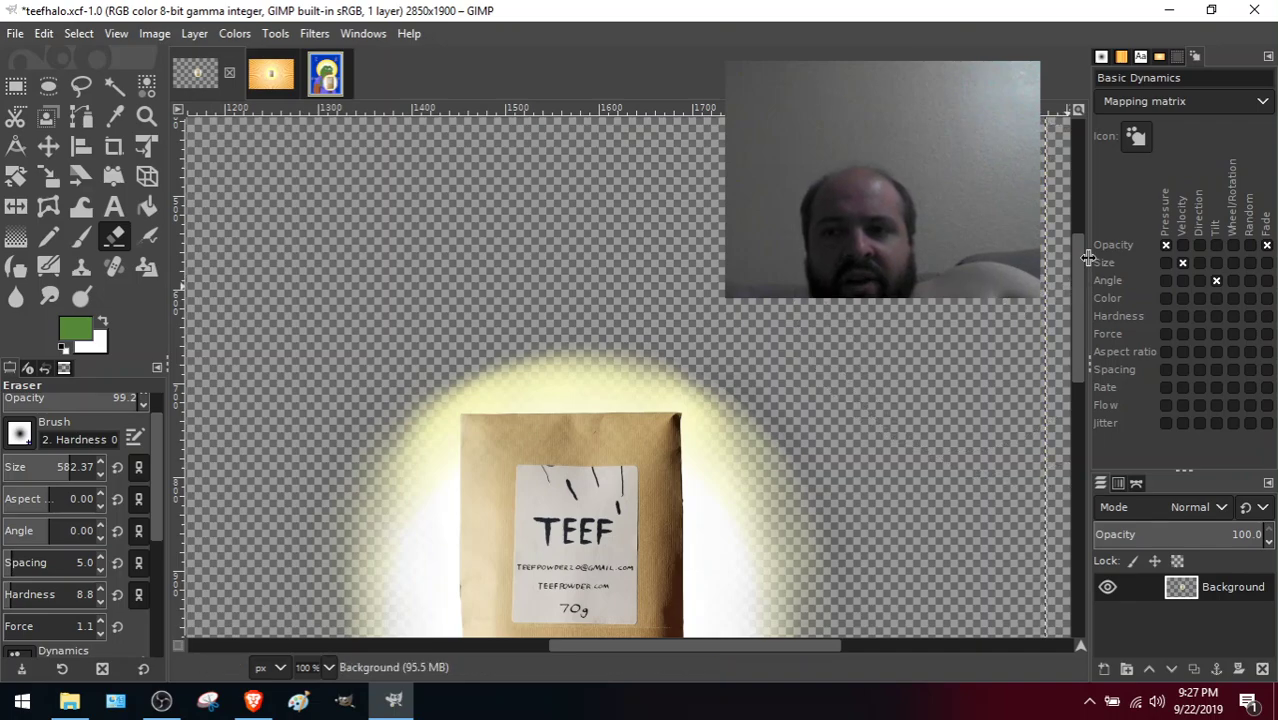
drag(1084, 263, 1073, 264)
scroll(1072, 280, down, 1)
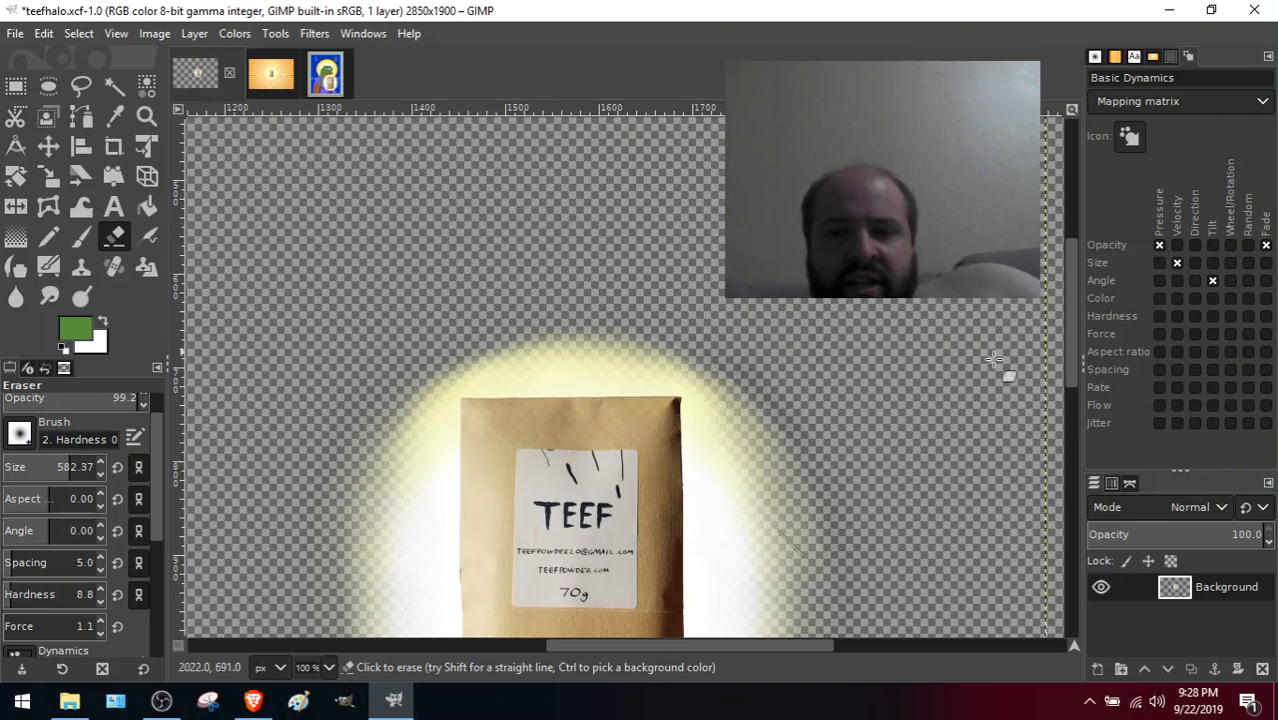
Fade the remaining halo edges above, below and on both sides of the bag with the large soft Eraser.
drag(1077, 315, 1089, 364)
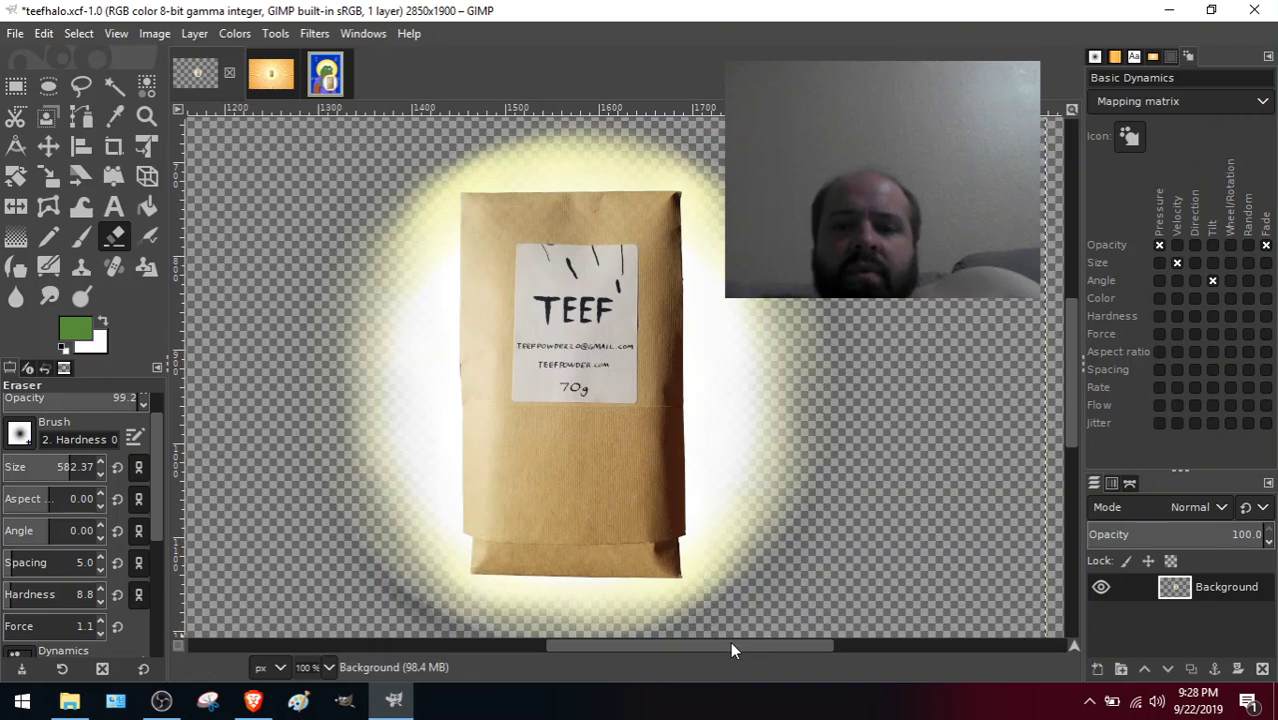
drag(730, 641, 687, 645)
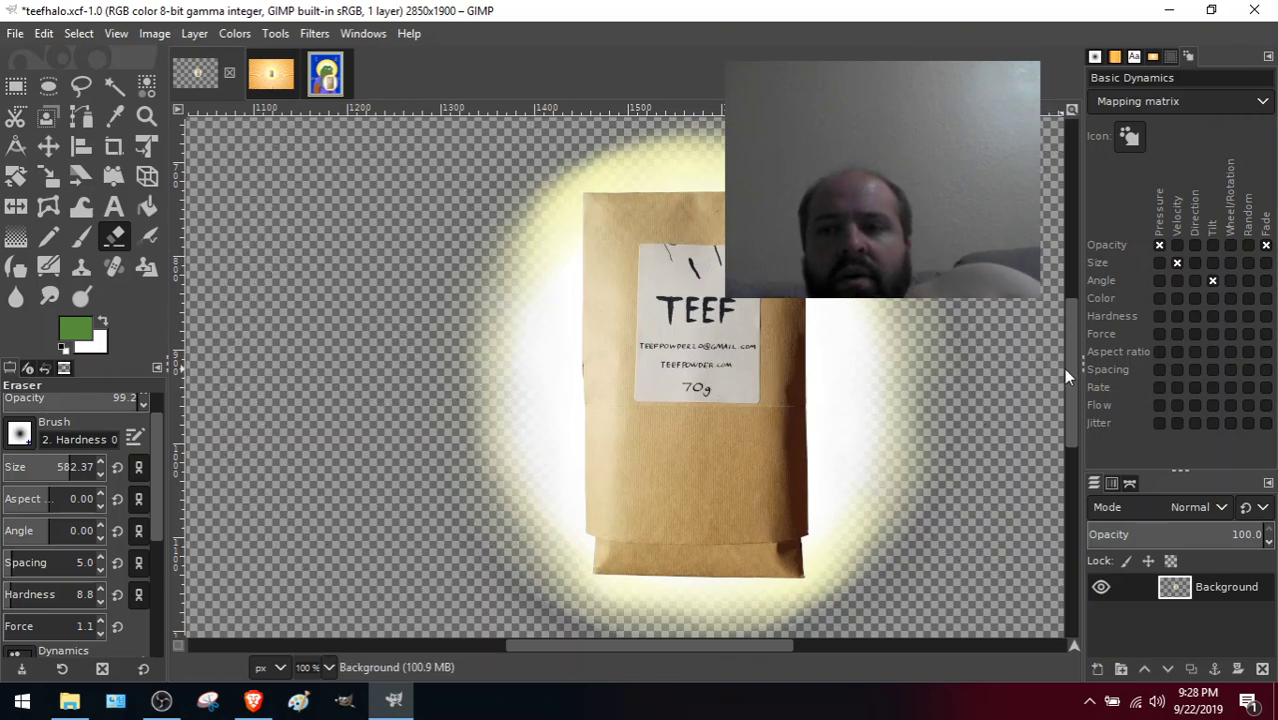
drag(781, 649, 827, 645)
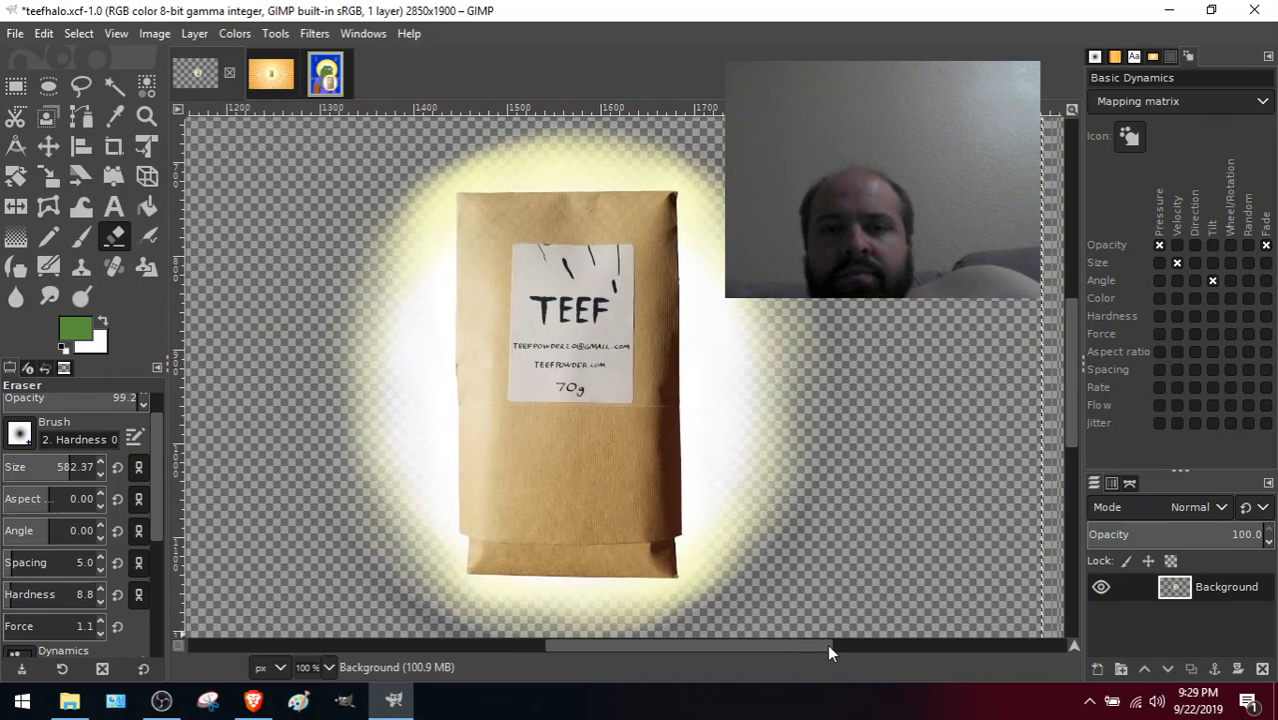
drag(1071, 347, 1067, 323)
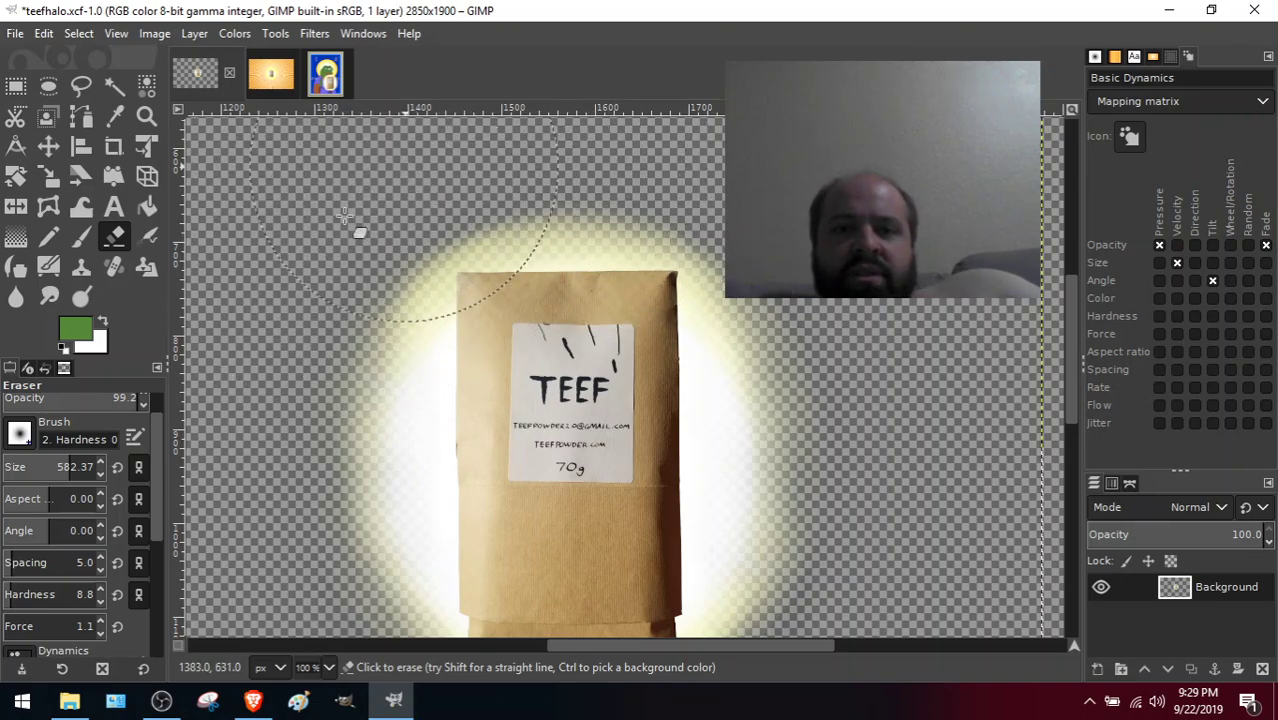
drag(1069, 295, 1082, 350)
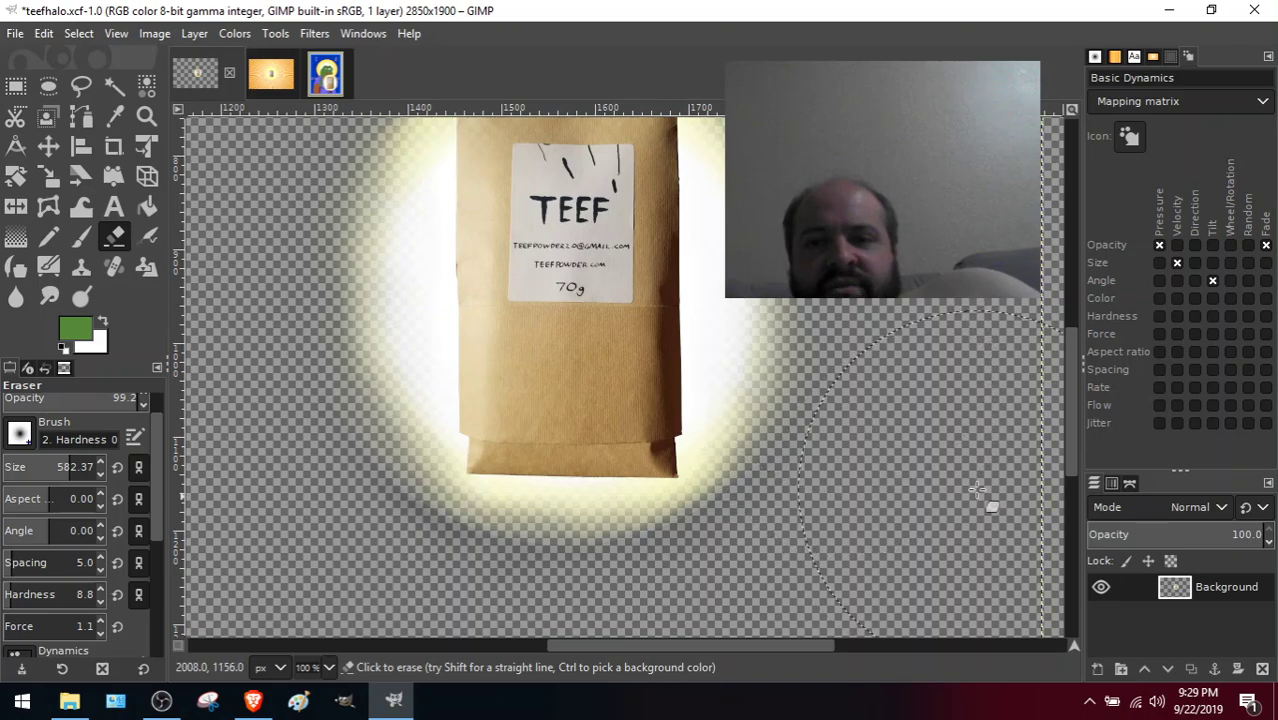
drag(806, 646, 783, 649)
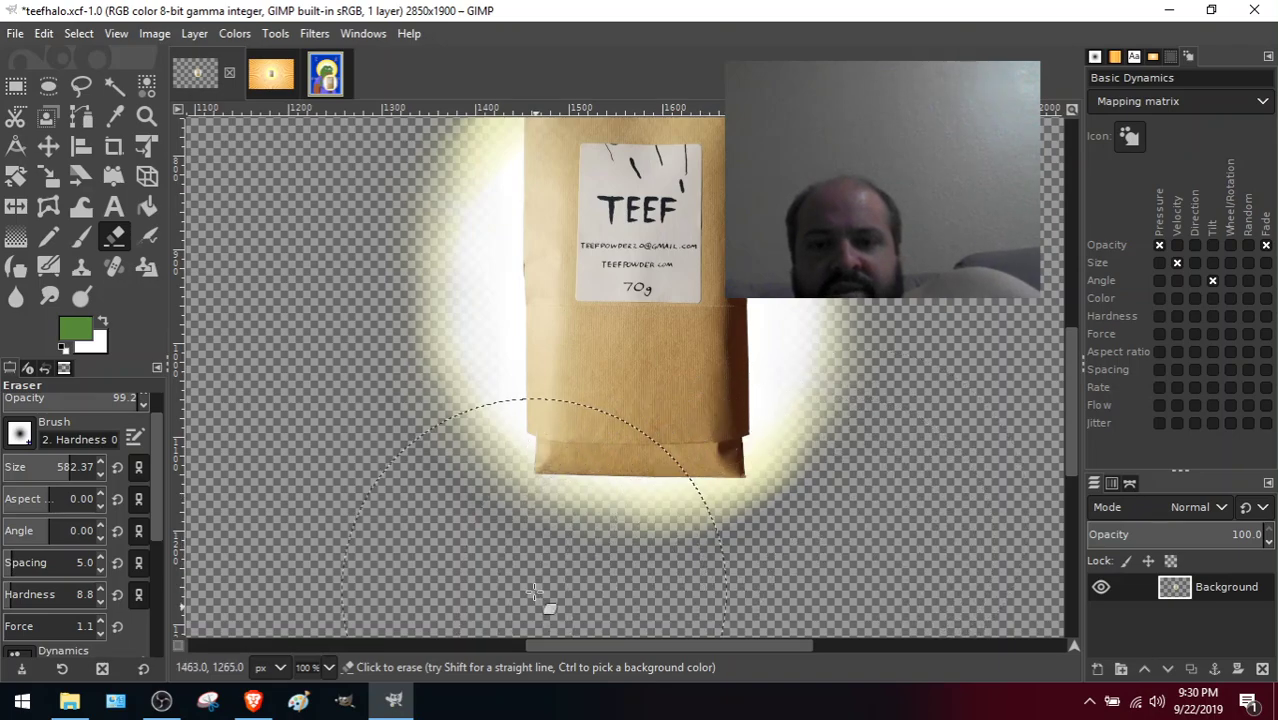
scroll(526, 641, left, 2)
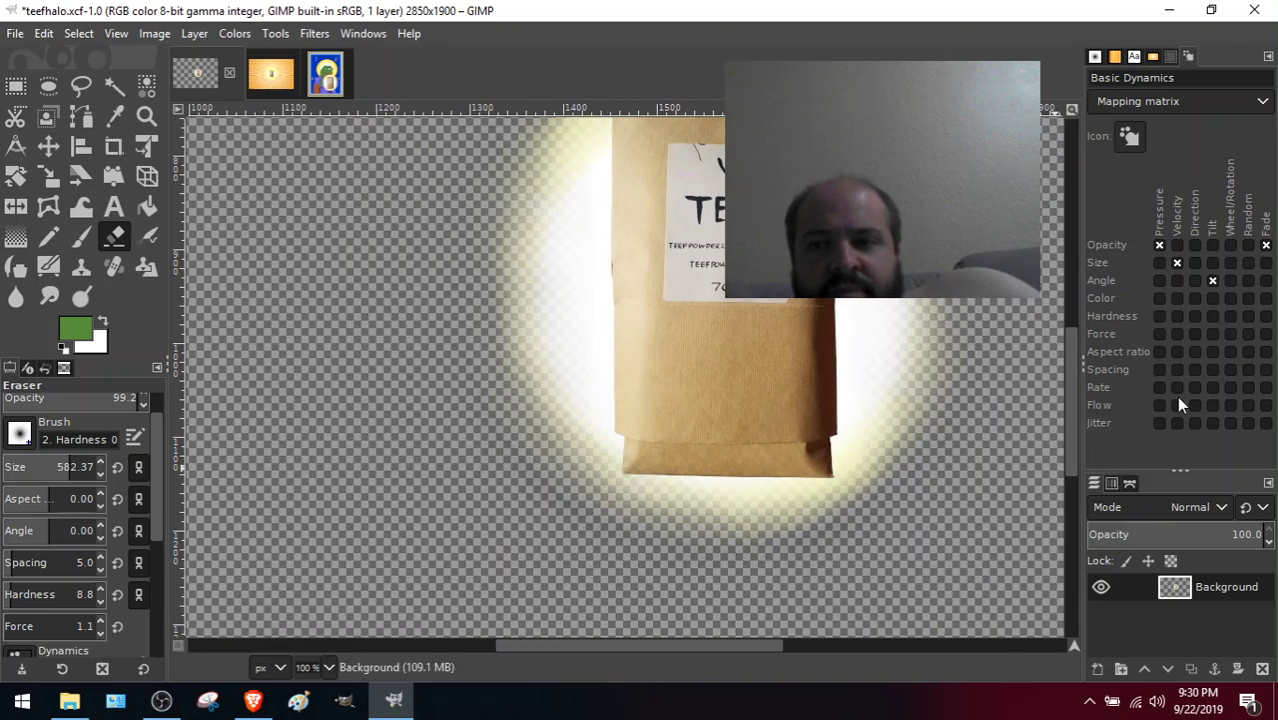
drag(1074, 433, 1072, 397)
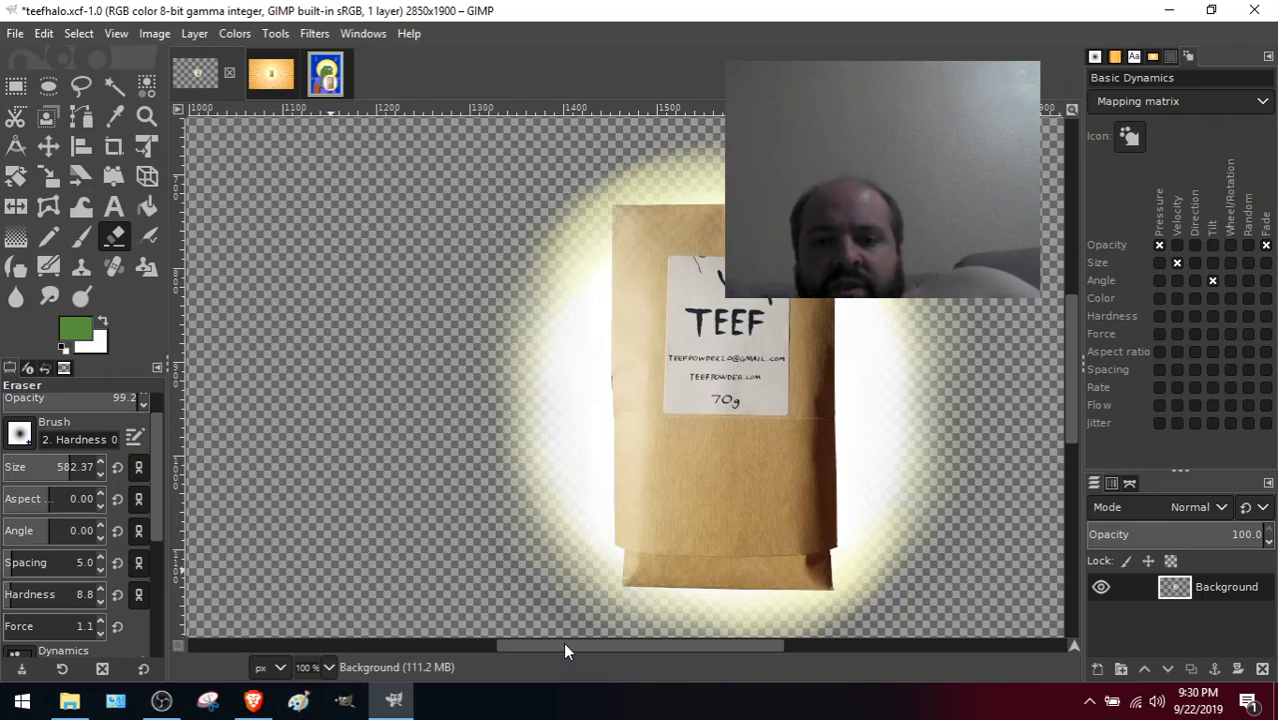
drag(563, 645, 602, 649)
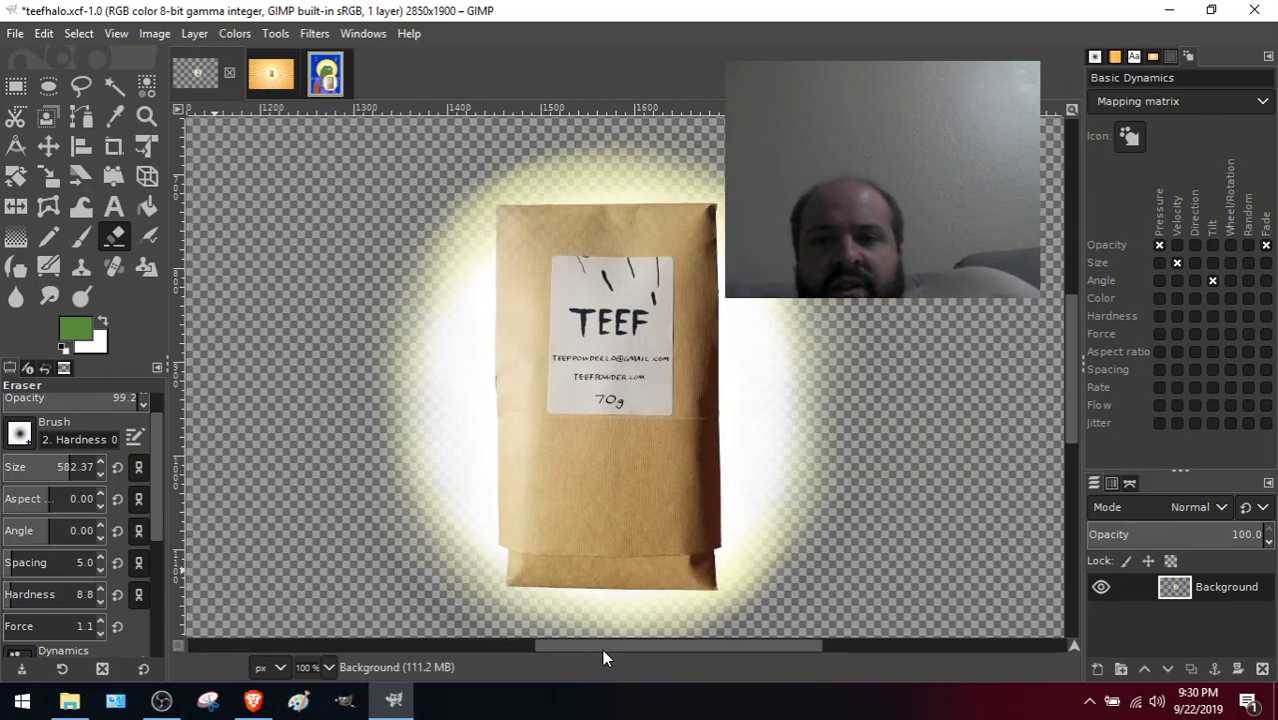
Select the entire teefhalo.xcf image and copy it.
click(81, 36)
click(99, 57)
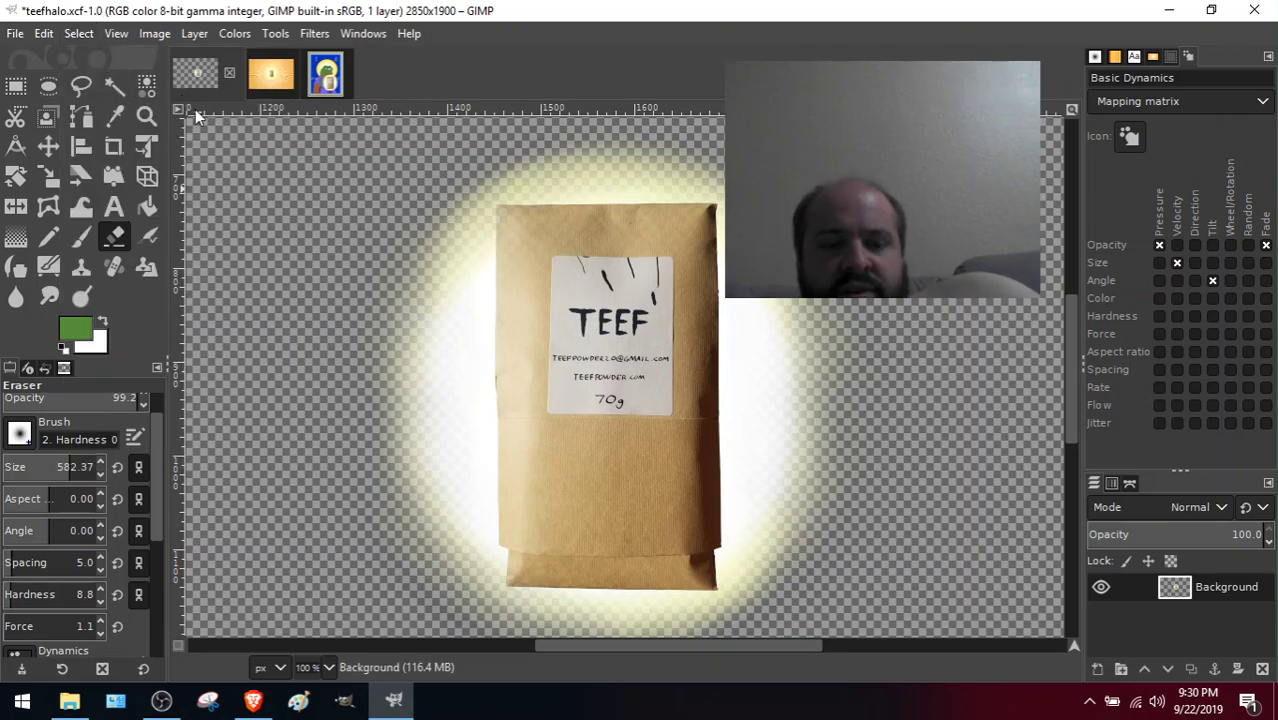
key(ctrl+c)
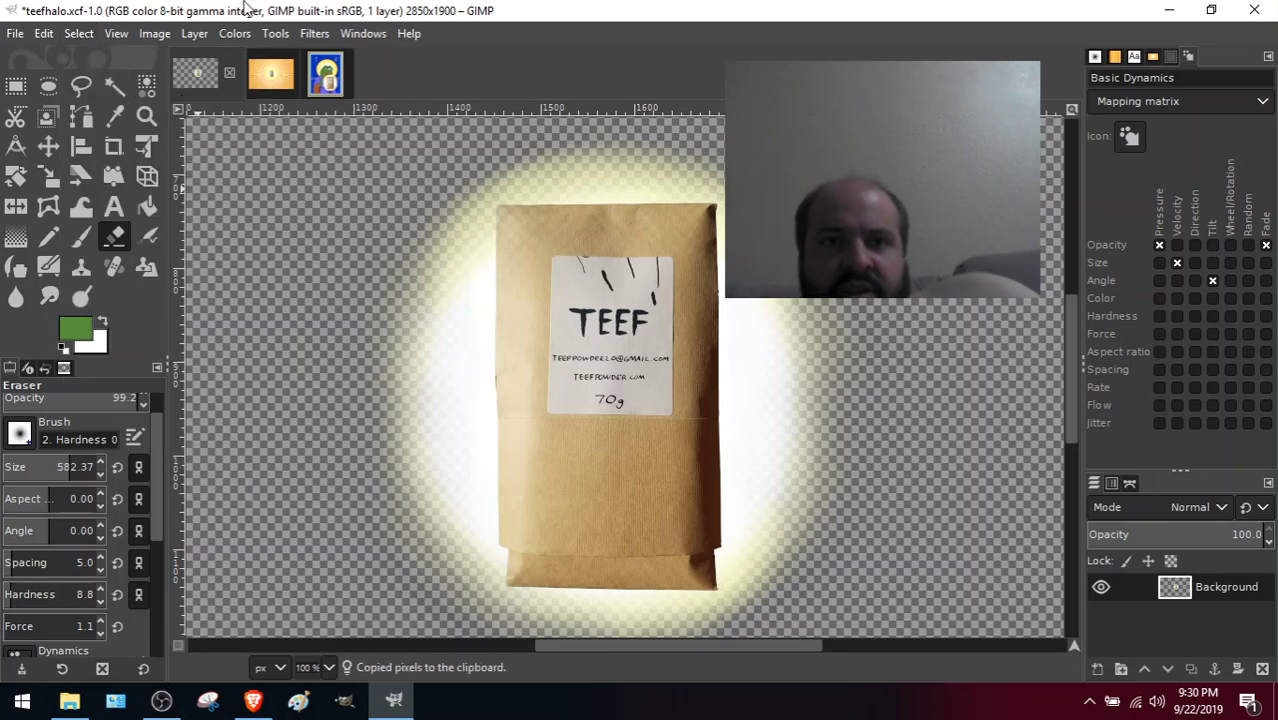
In rarepepe2.xcf, undo the earlier anchoring, positioning and pasting of the haloed bag.
click(331, 82)
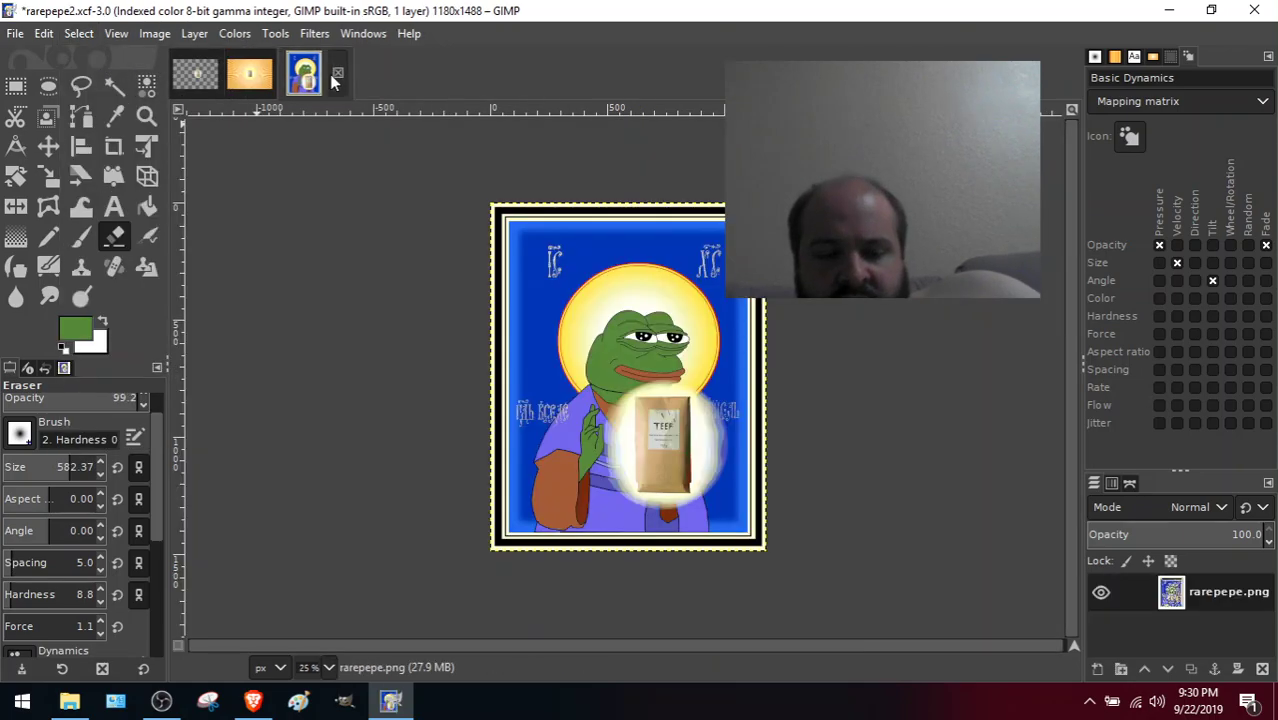
key(ctrl+v)
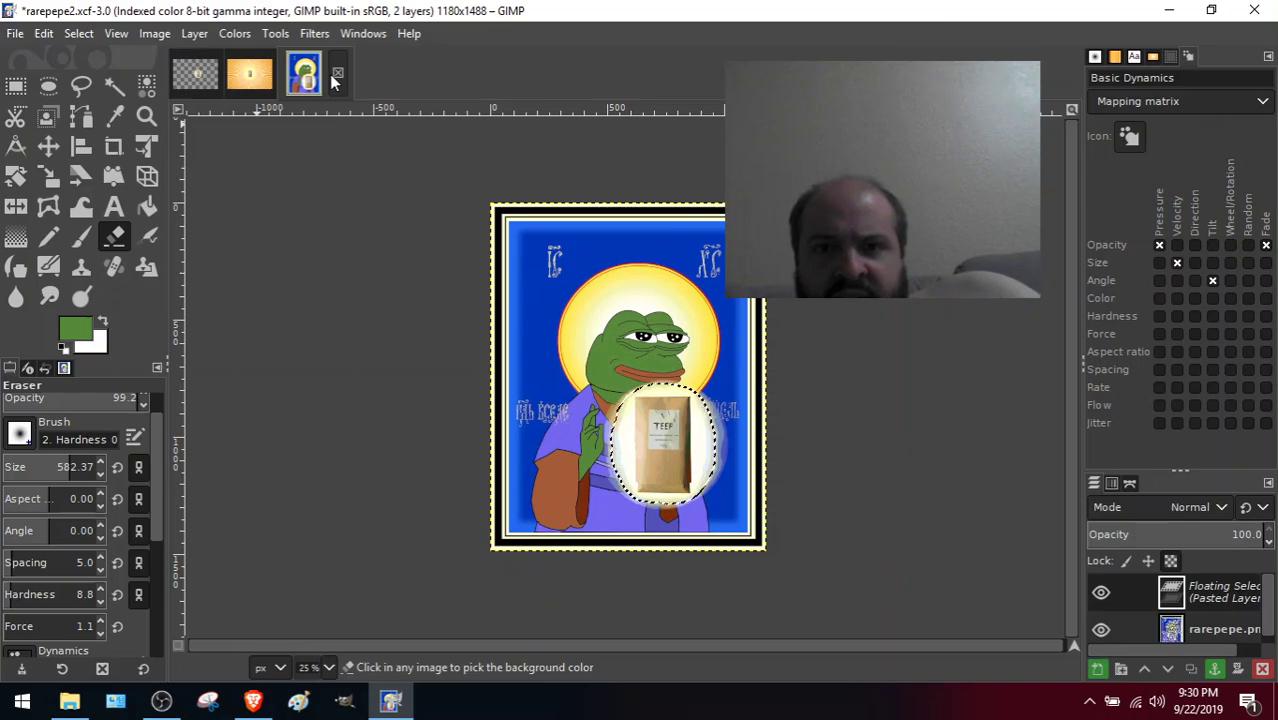
key(ctrl+z)
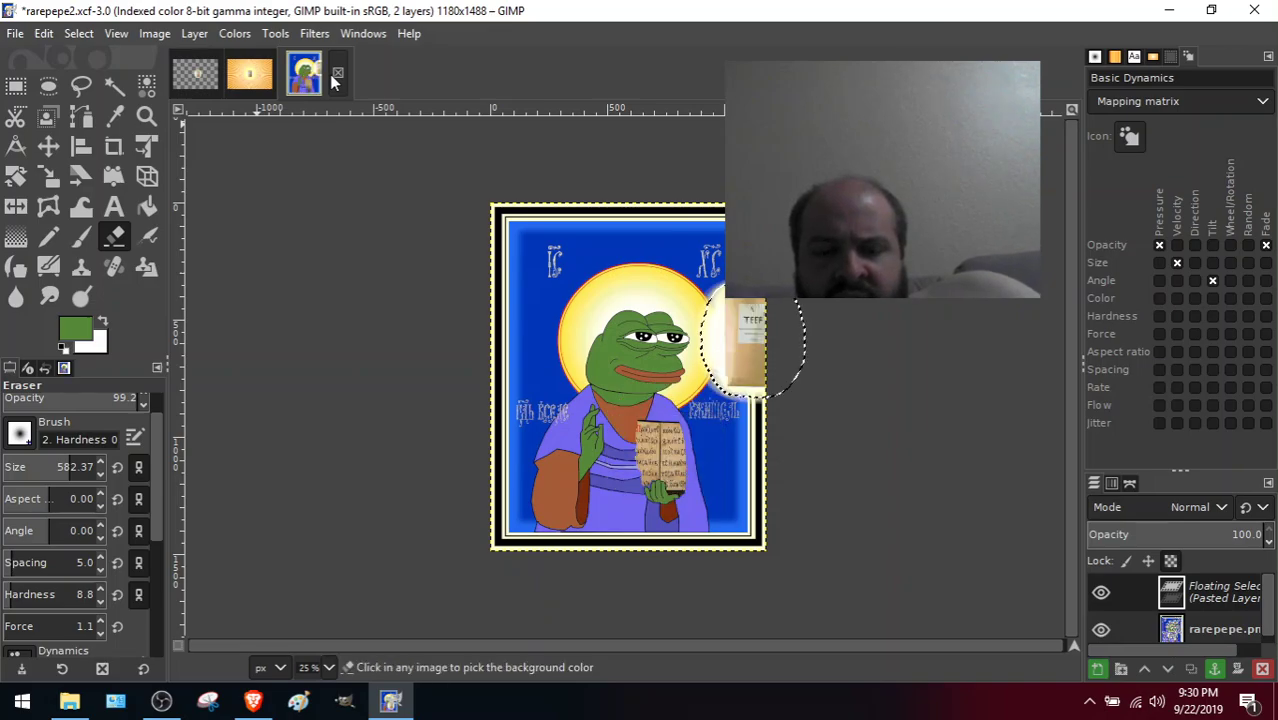
key(ctrl+z)
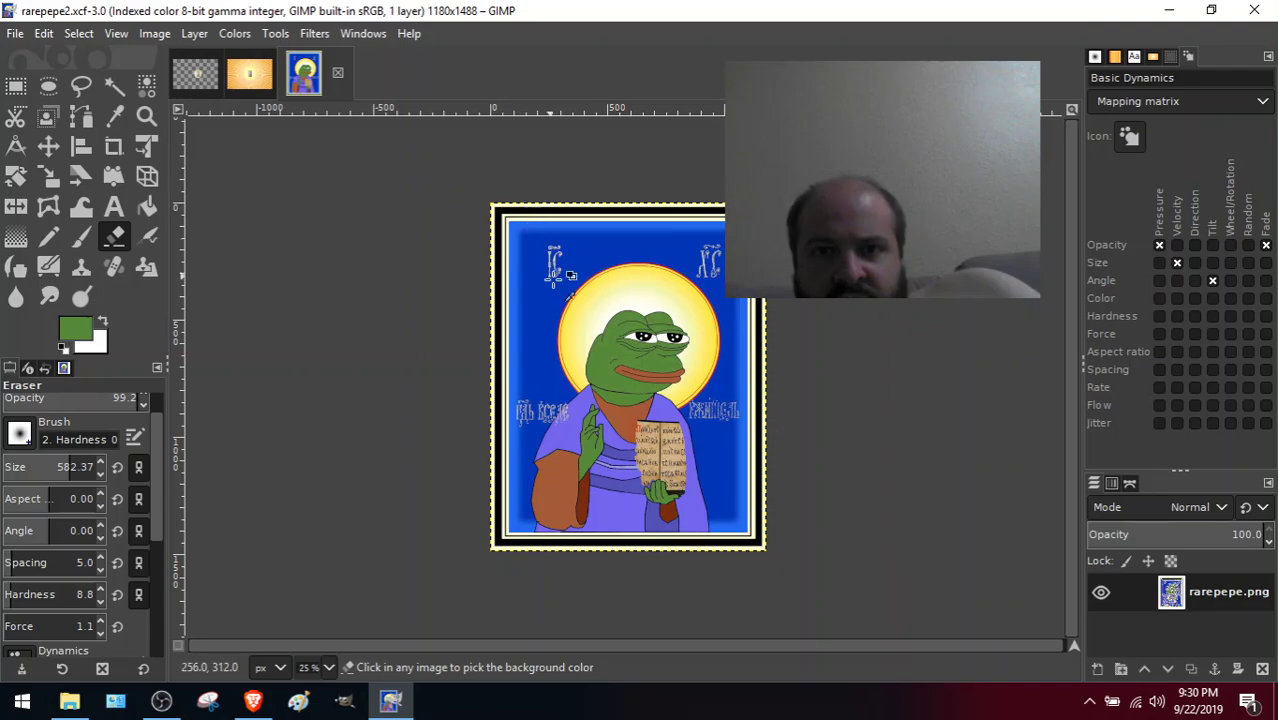
key(ctrl+c)
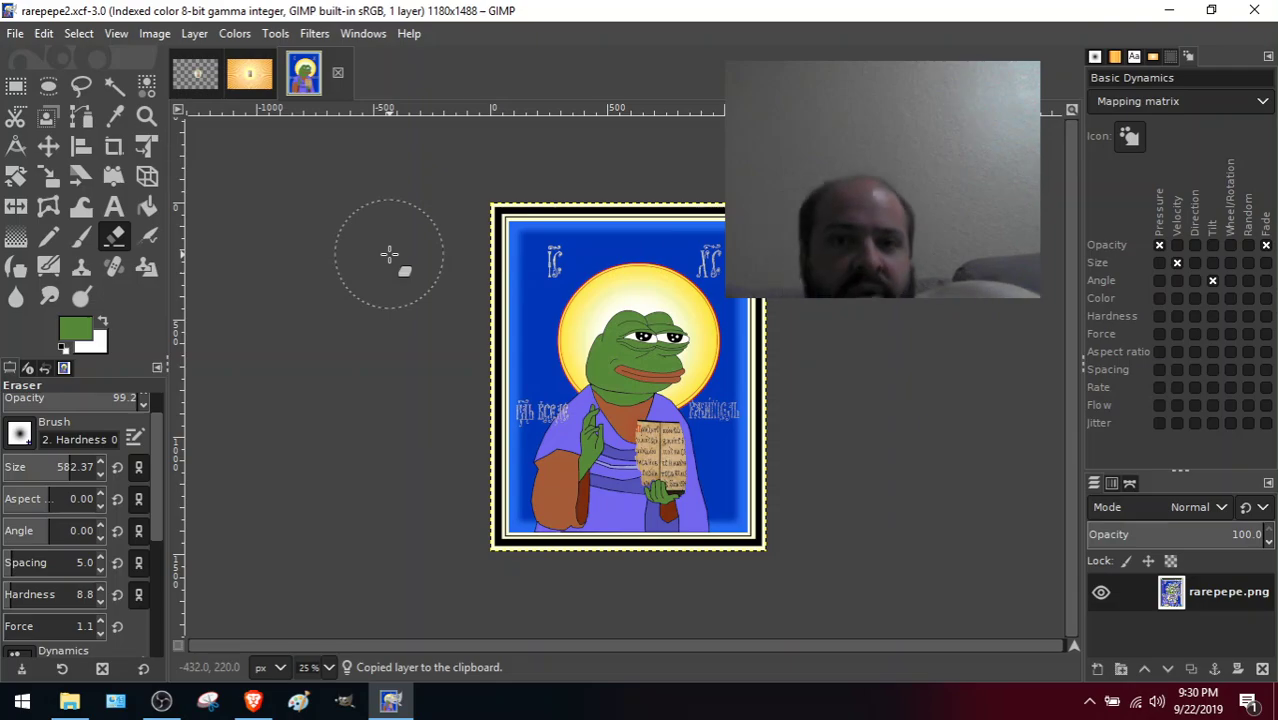
Copy the selected haloed bag from teefhalo.xcf again and paste it into rarepepe2.xcf.
click(197, 75)
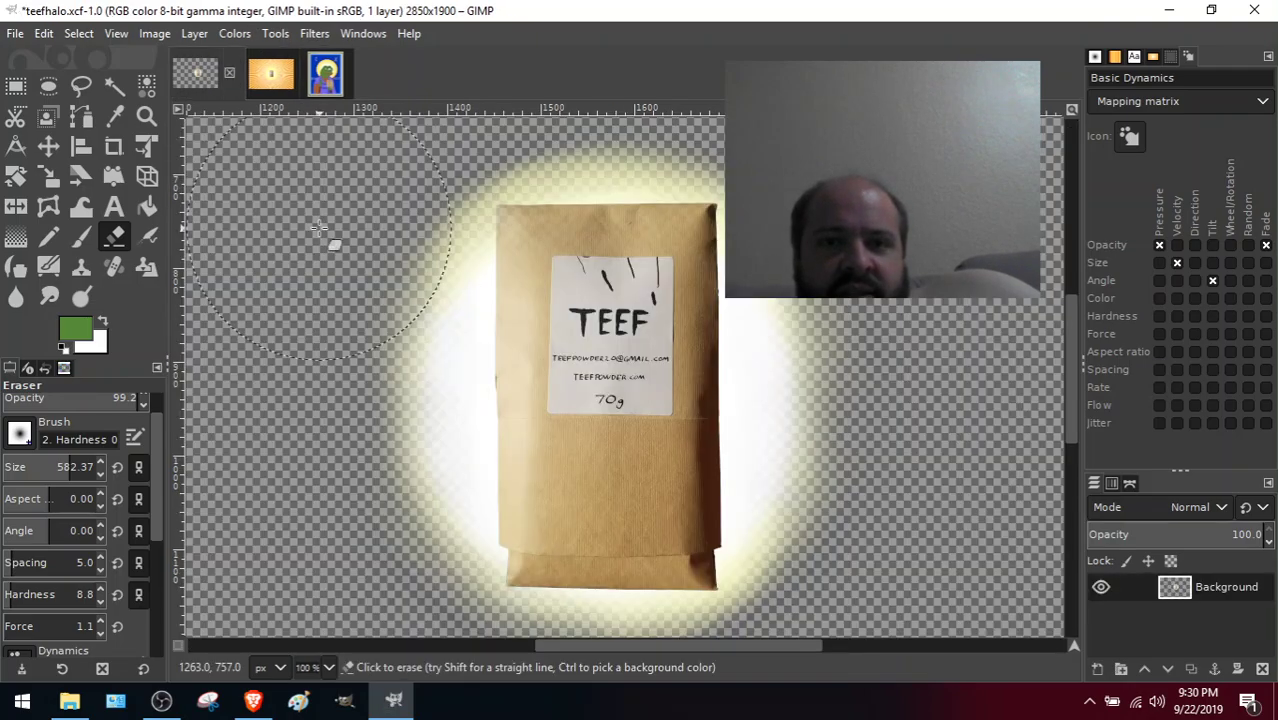
key(ctrl)
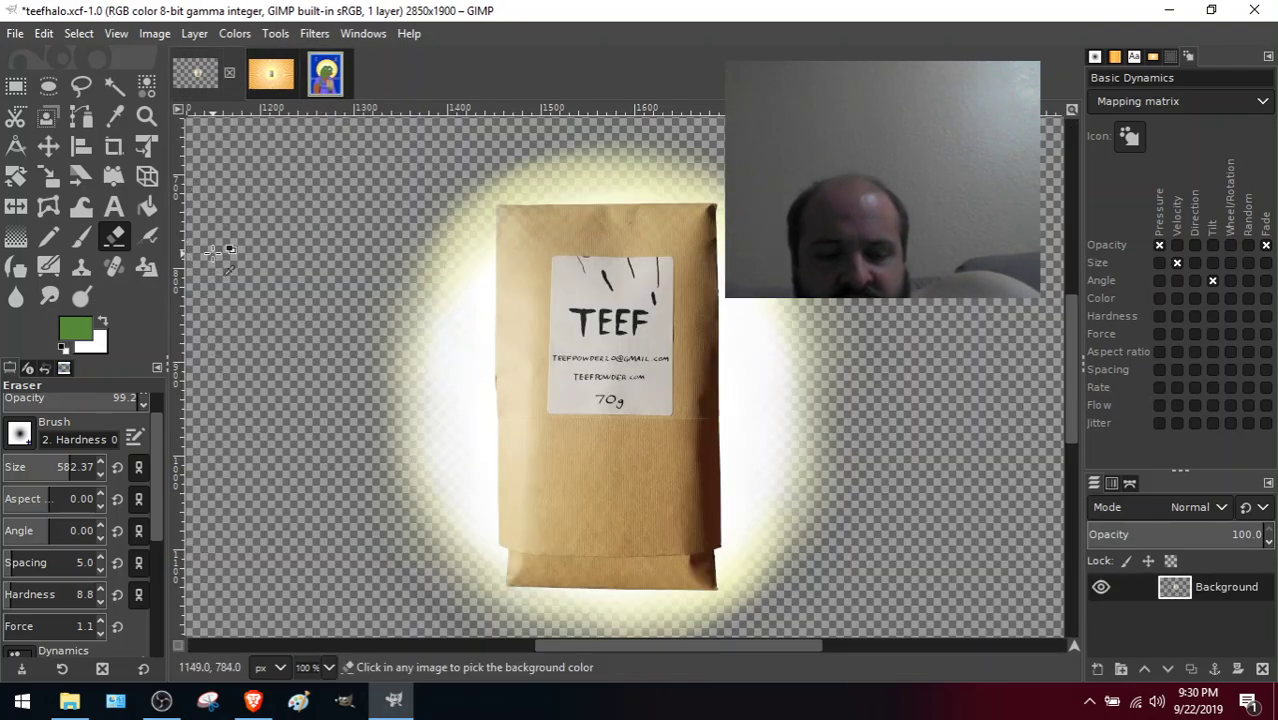
key(ctrl+c)
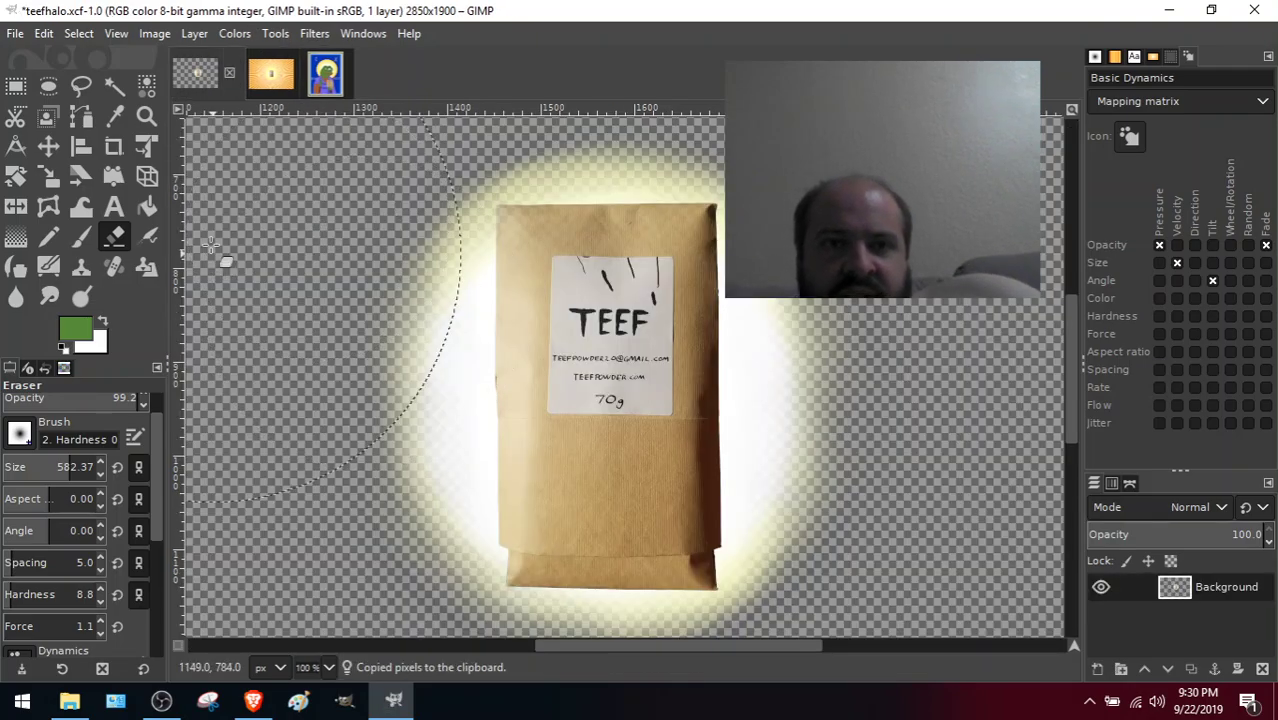
click(327, 76)
key(ctrl)
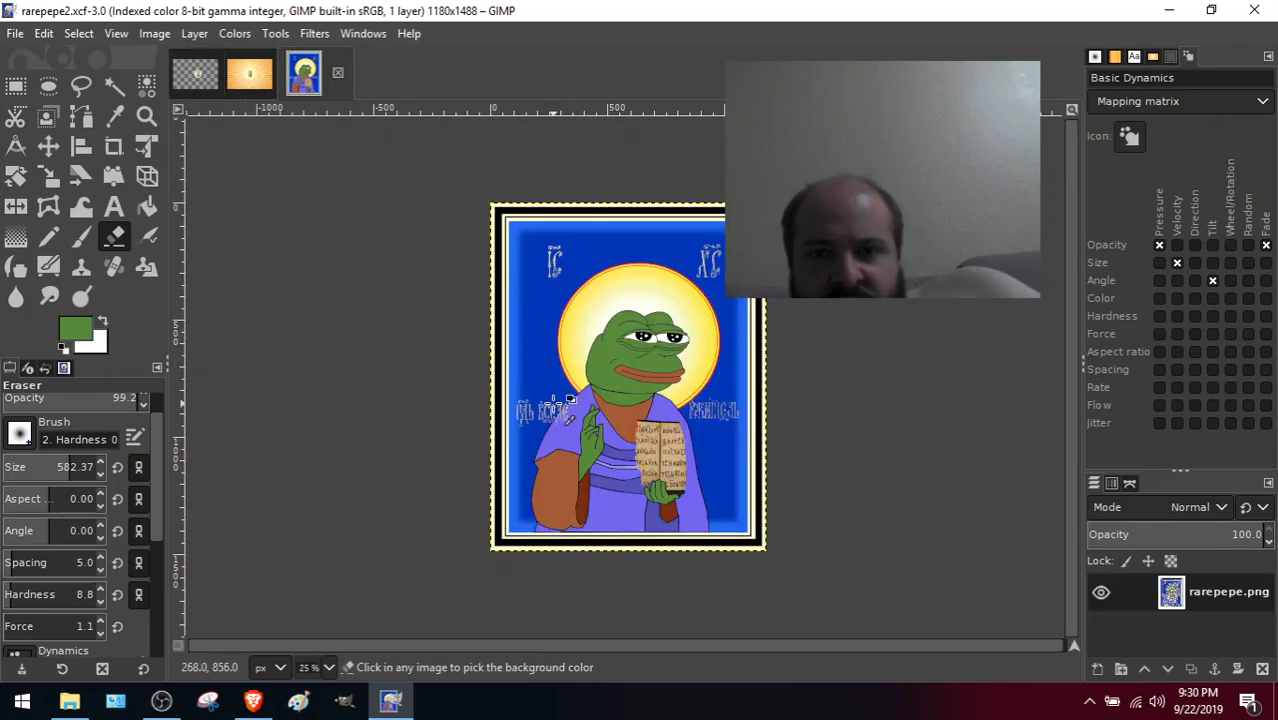
key(ctrl+v)
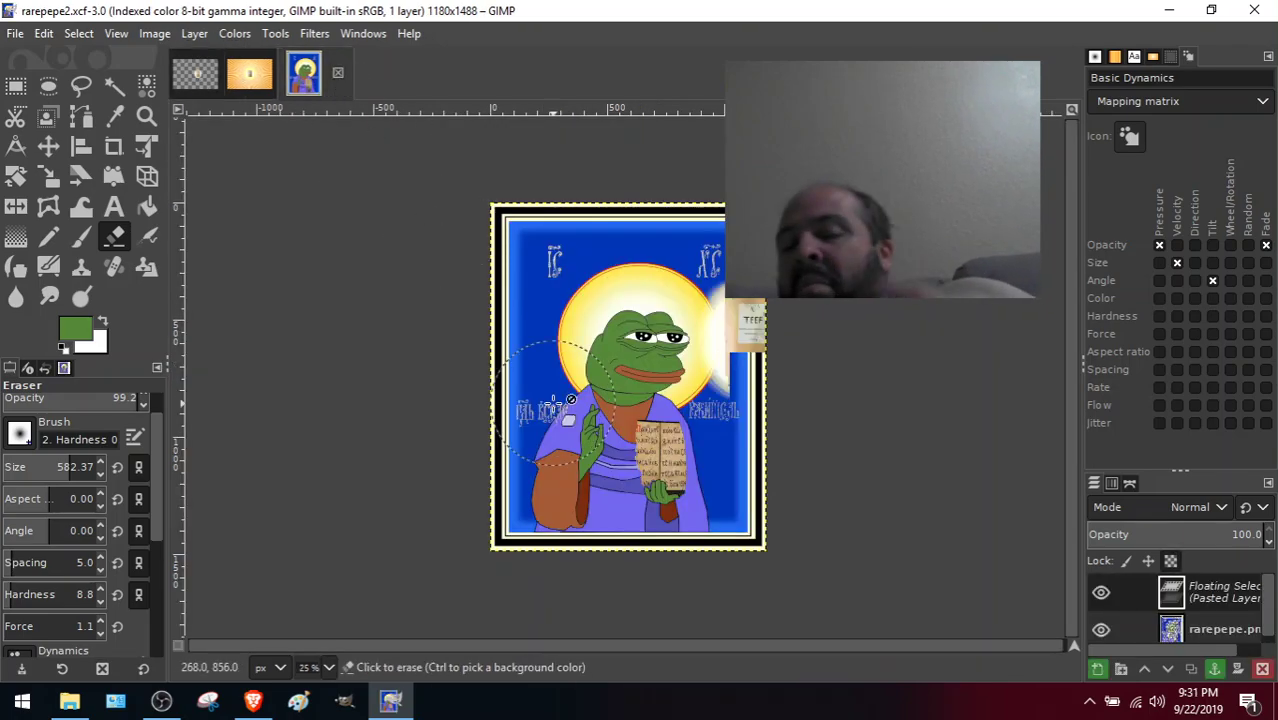
Move the pasted haloed bag over the book in the frog's hand and check its edges at 100% zoom.
click(51, 150)
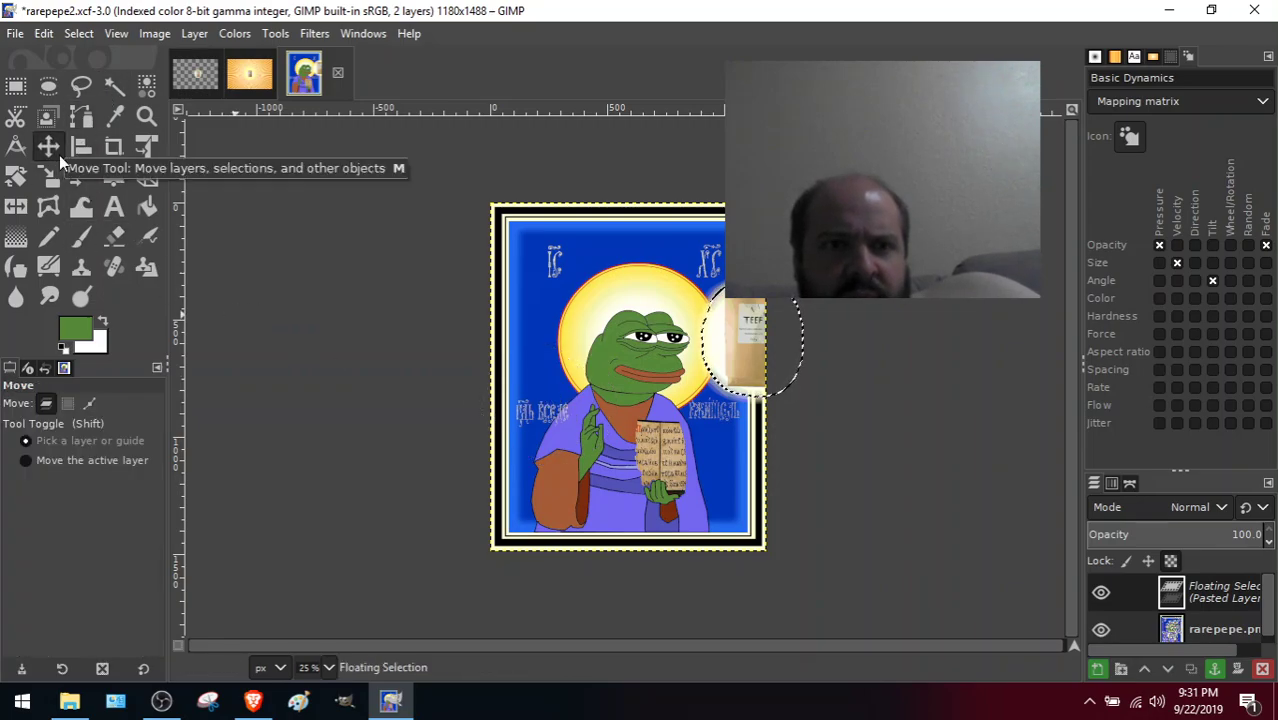
drag(761, 348, 665, 452)
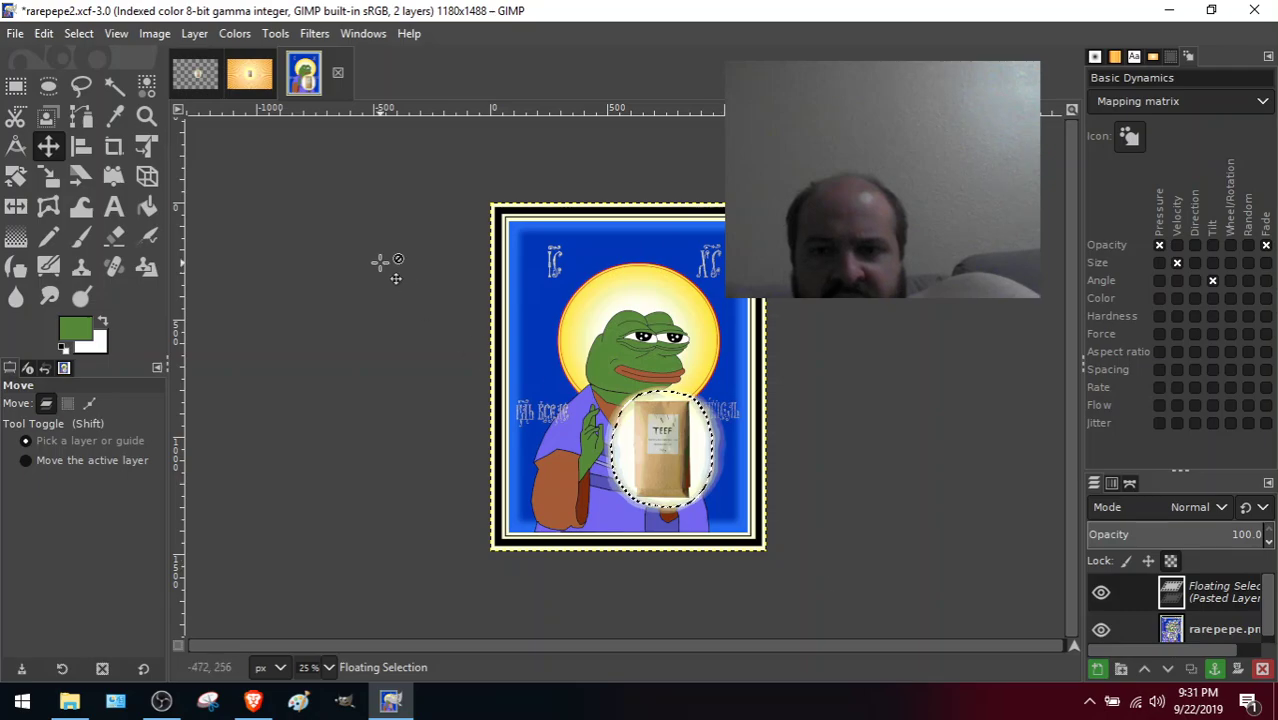
click(117, 34)
mouse_move(163, 101)
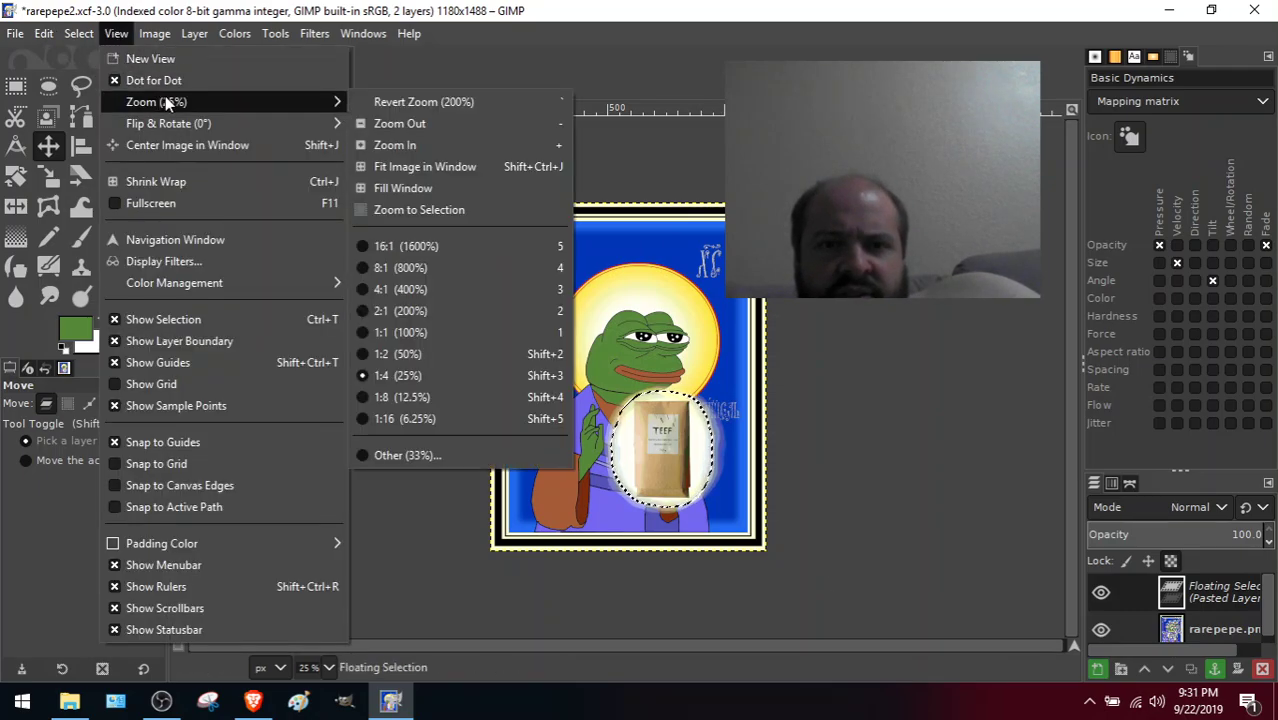
click(463, 332)
scroll(1075, 345, down, 1)
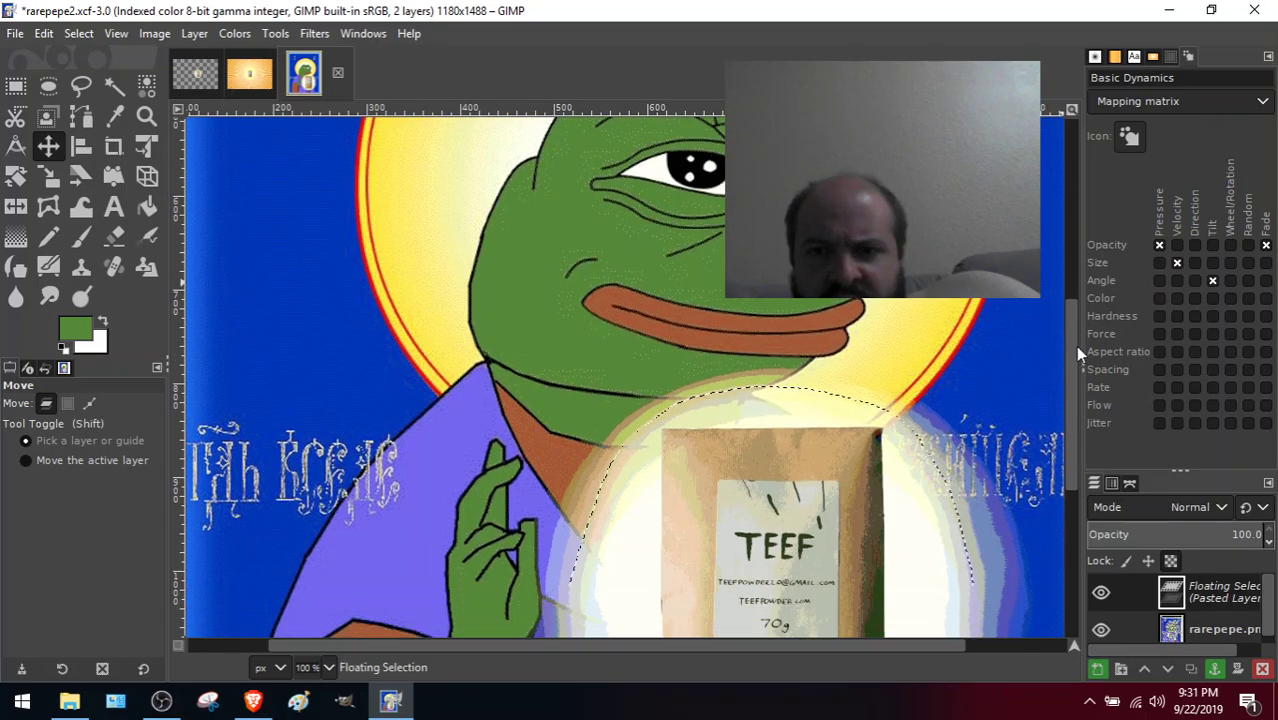
drag(1075, 345, 1113, 470)
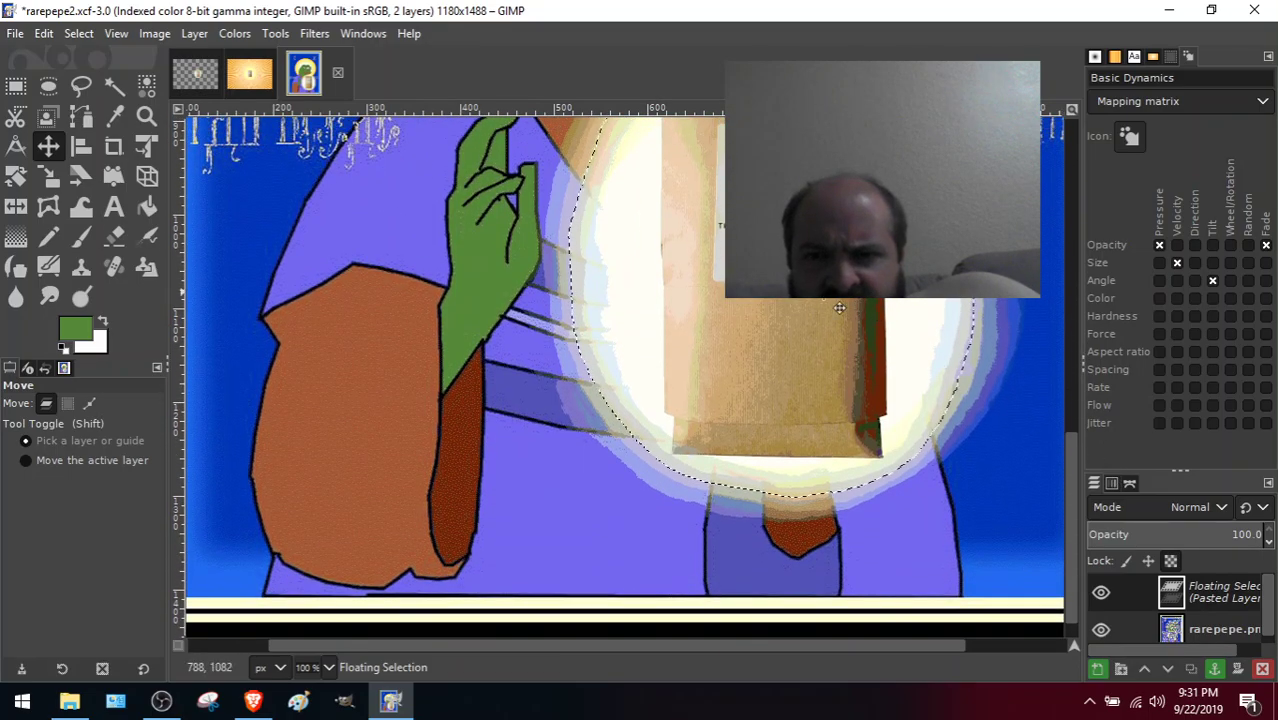
Shift the haloed bag up about 10 pixels, anchor it to the rarepepe.png layer, and view the whole icon at 25%.
mouse_move(795, 324)
mouse_down()
mouse_move(780, 314)
mouse_move(781, 255)
mouse_move(811, 331)
mouse_up()
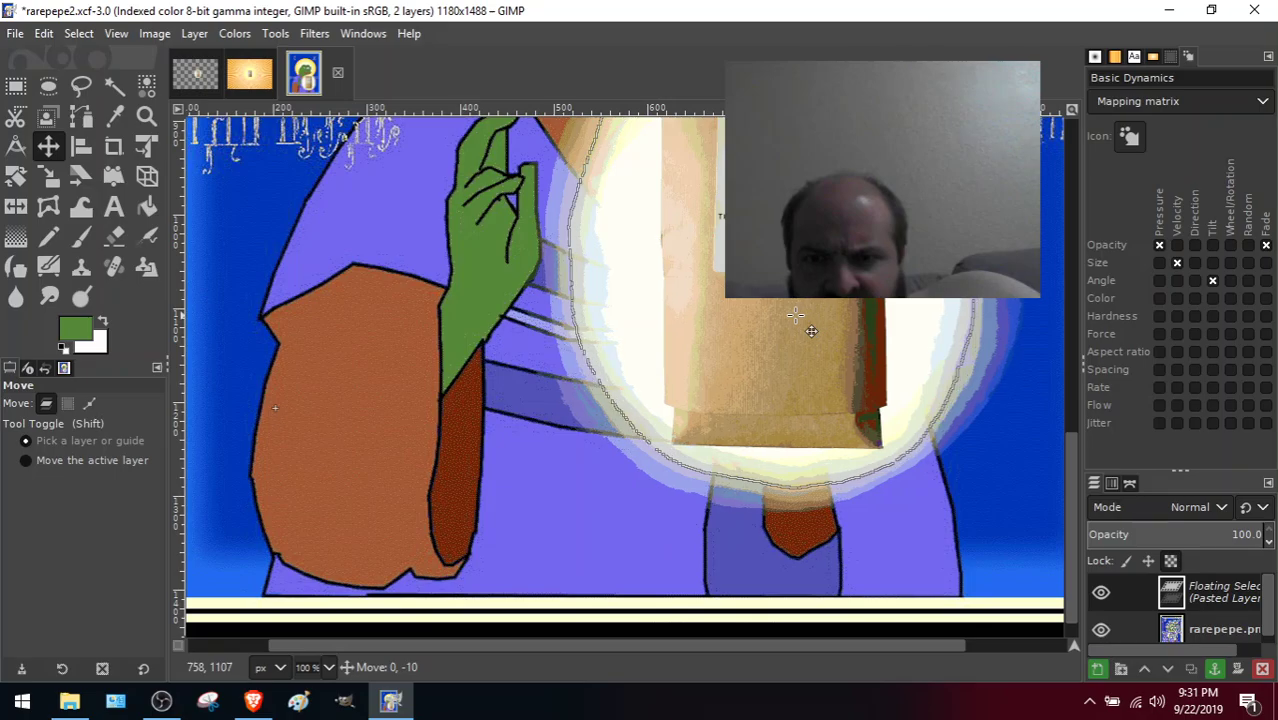
mouse_move(1074, 457)
mouse_down()
mouse_move(1050, 280)
mouse_move(1068, 470)
mouse_up()
click(1048, 499)
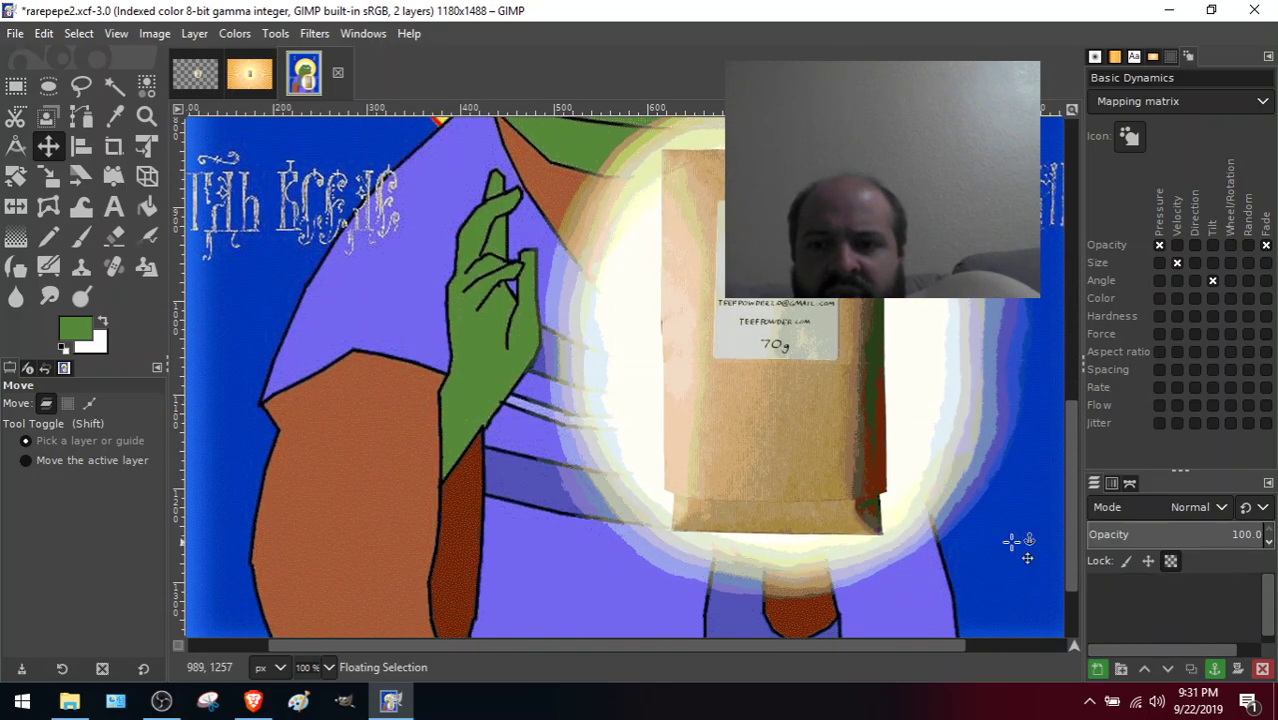
click(116, 33)
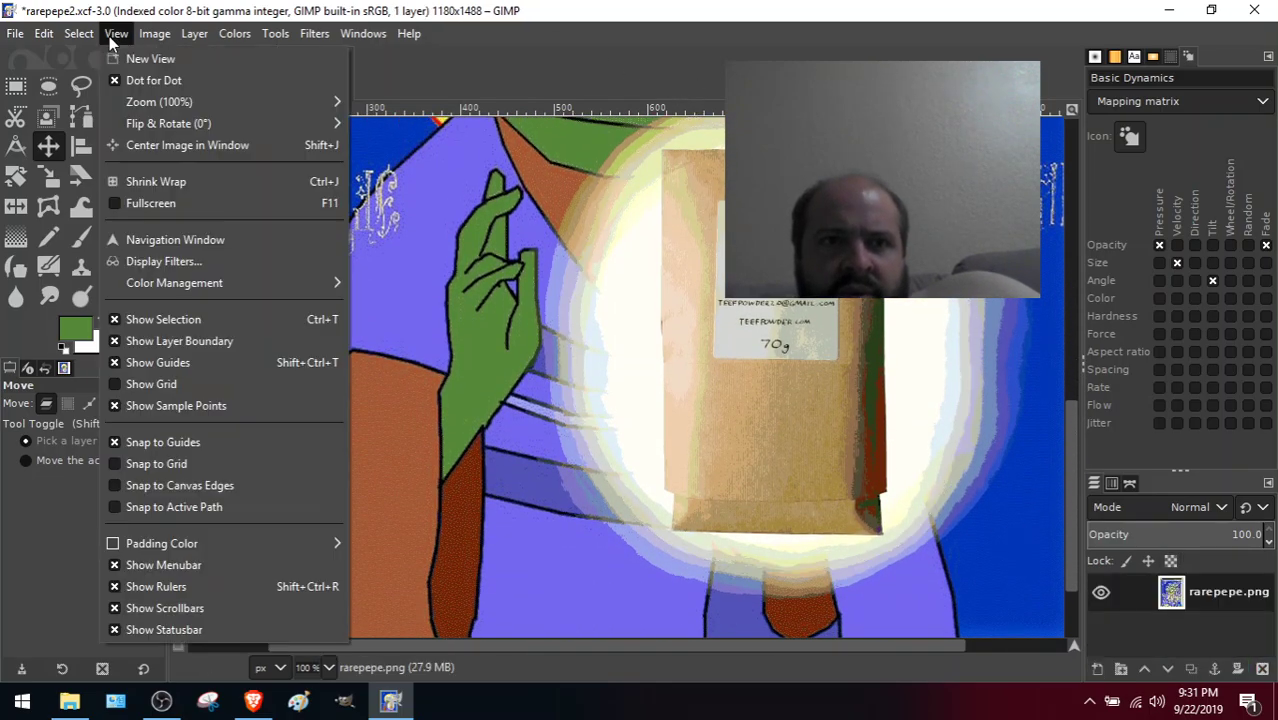
mouse_move(154, 104)
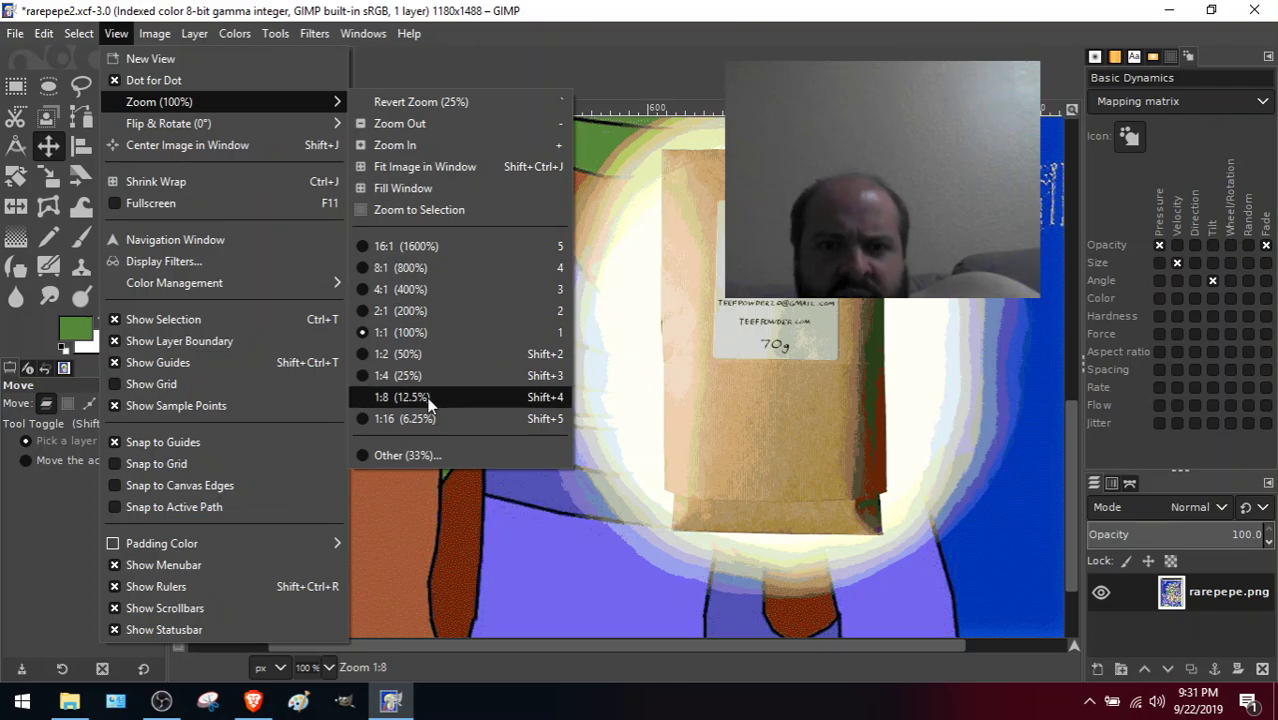
click(470, 375)
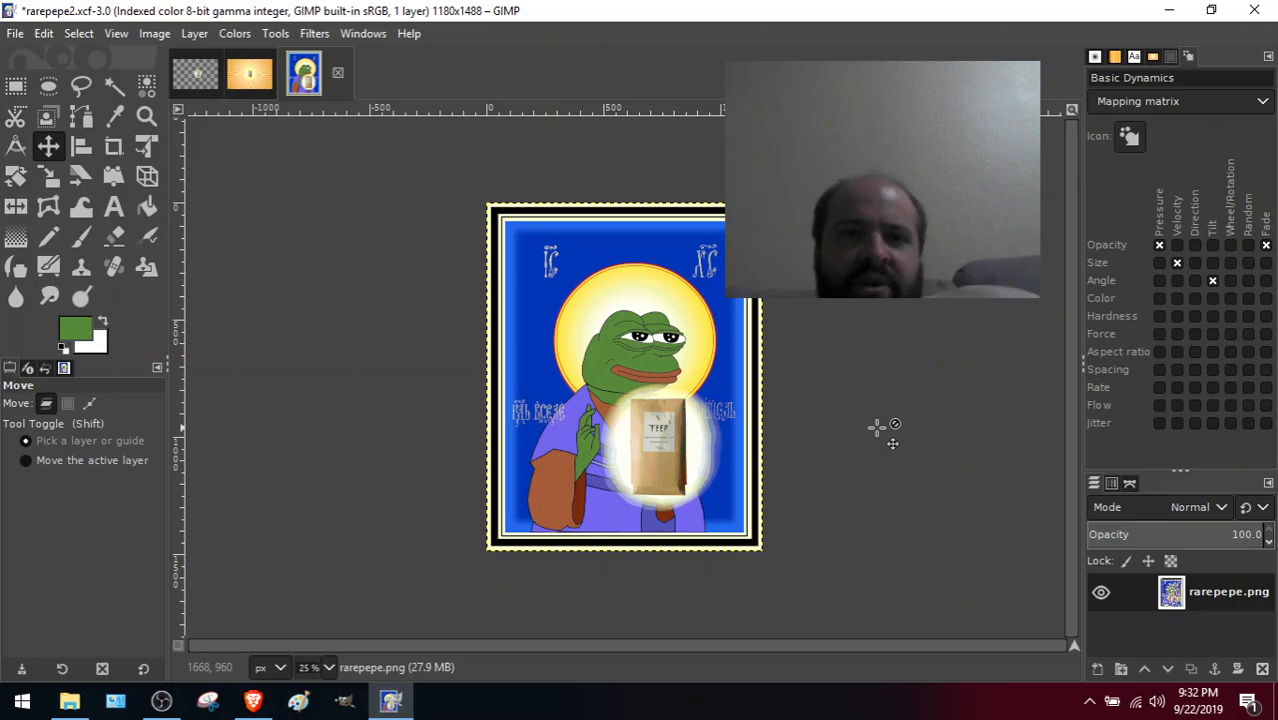
Open pepehandblessed.xcf from the memes folder as another image.
click(238, 76)
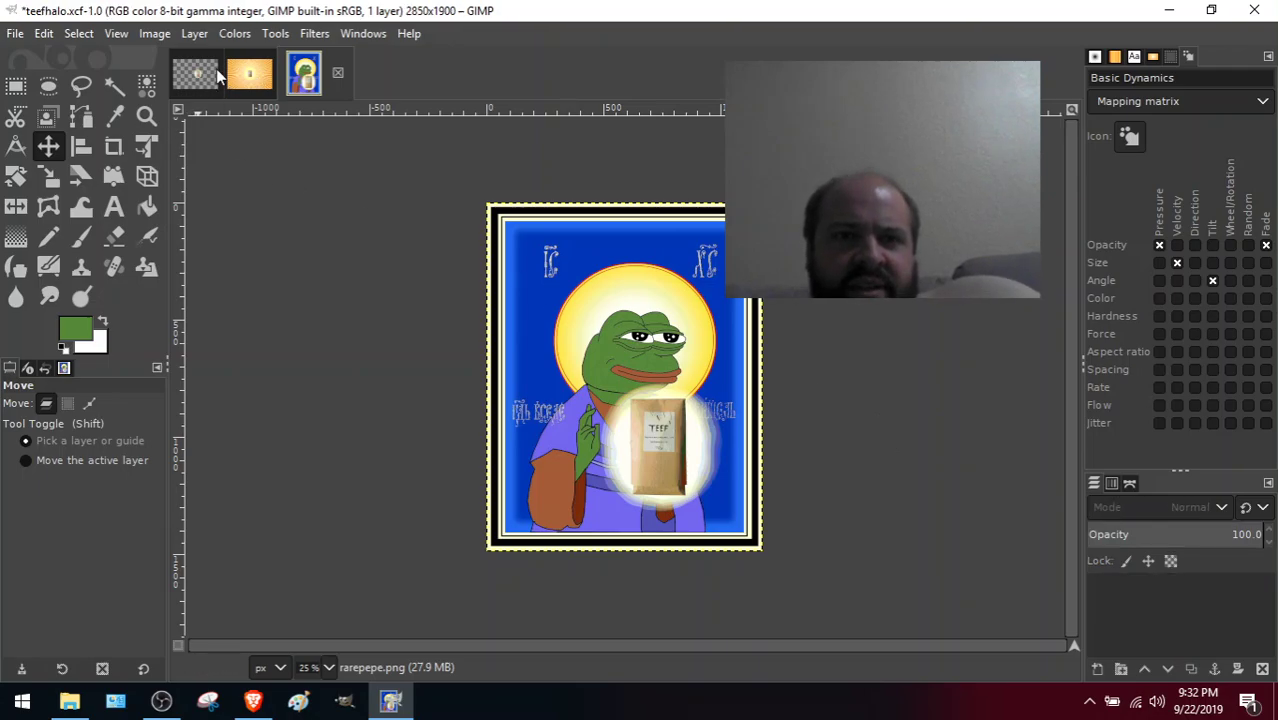
click(256, 80)
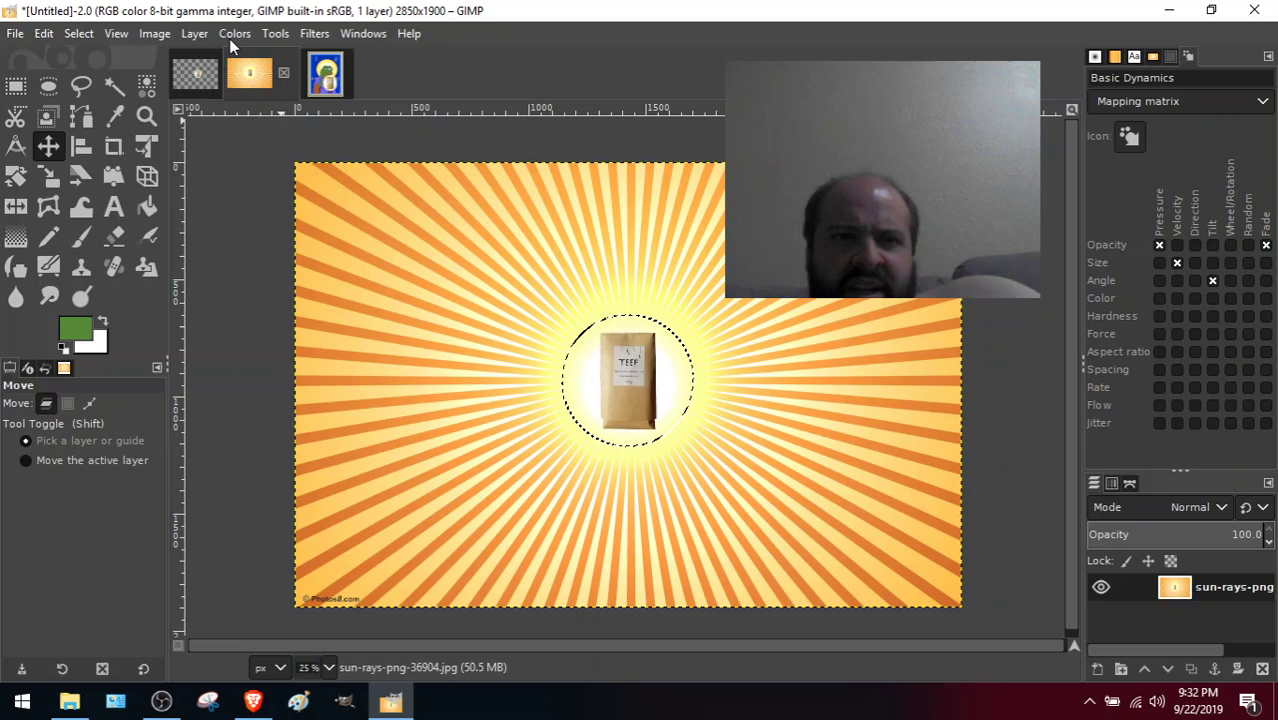
click(15, 33)
click(60, 104)
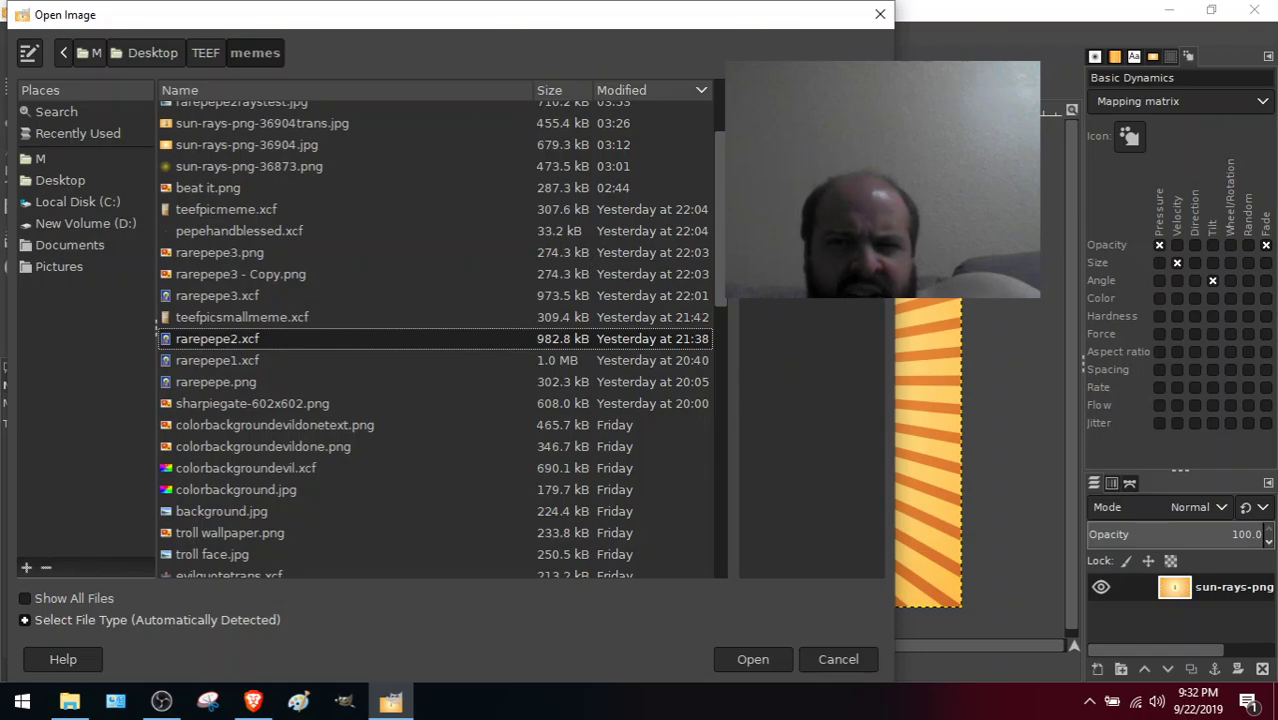
scroll(714, 217, up, 3)
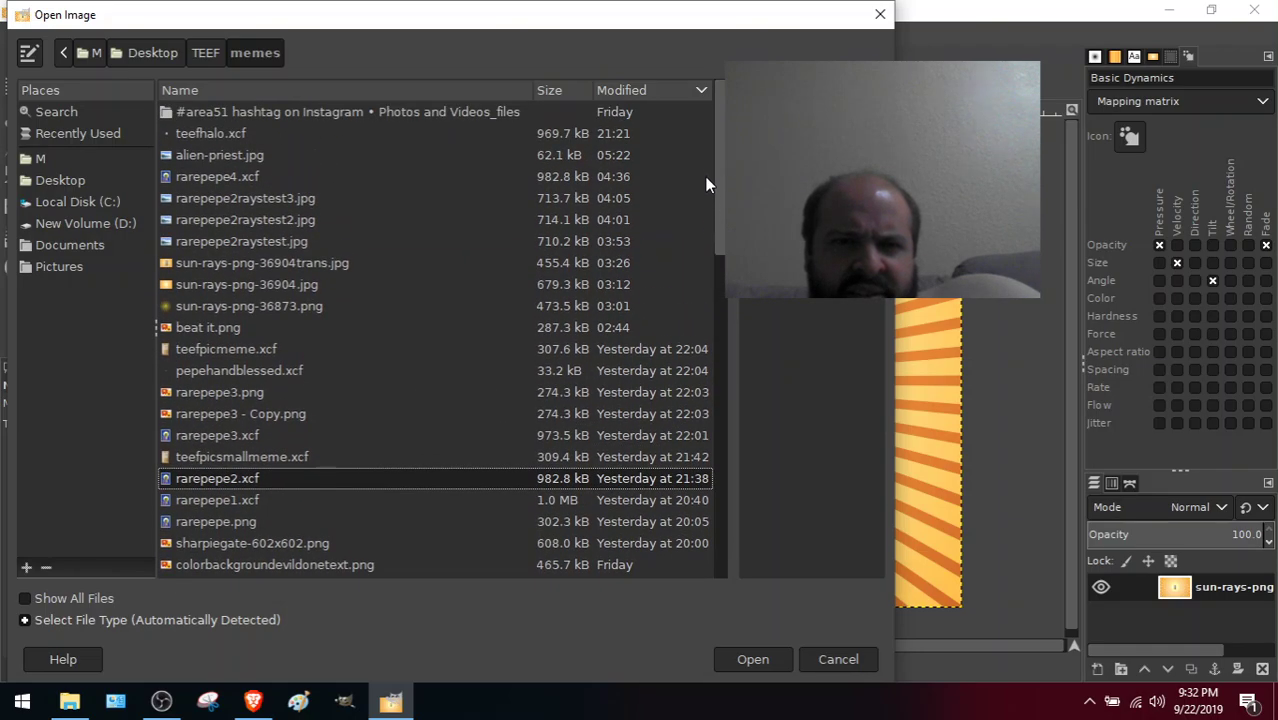
scroll(708, 200, down, 3)
drag(713, 240, 657, 171)
click(233, 372)
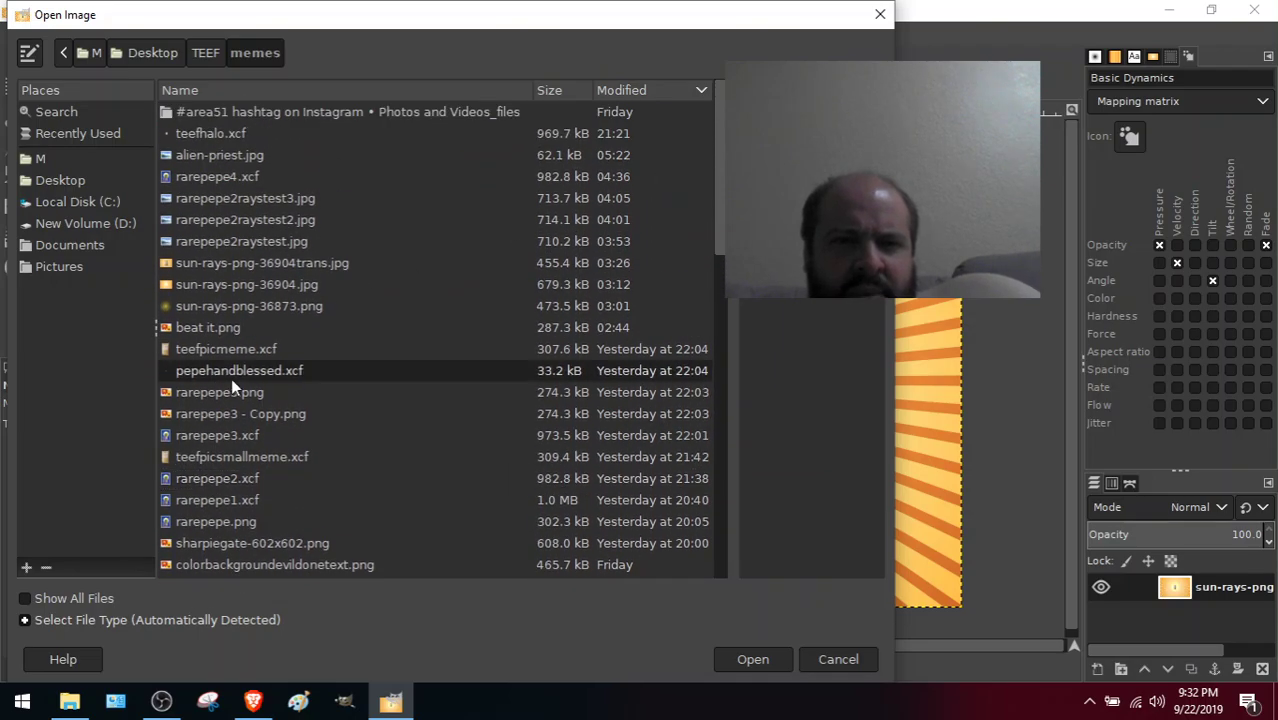
click(750, 660)
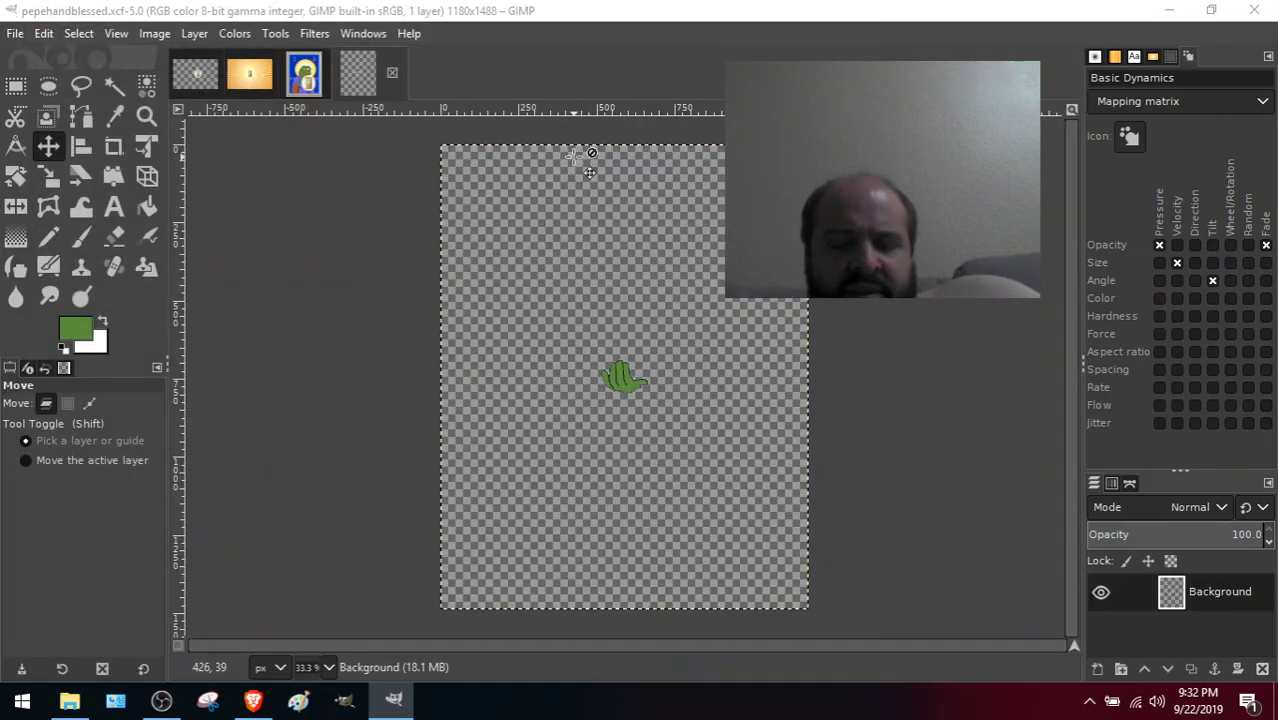
click(304, 73)
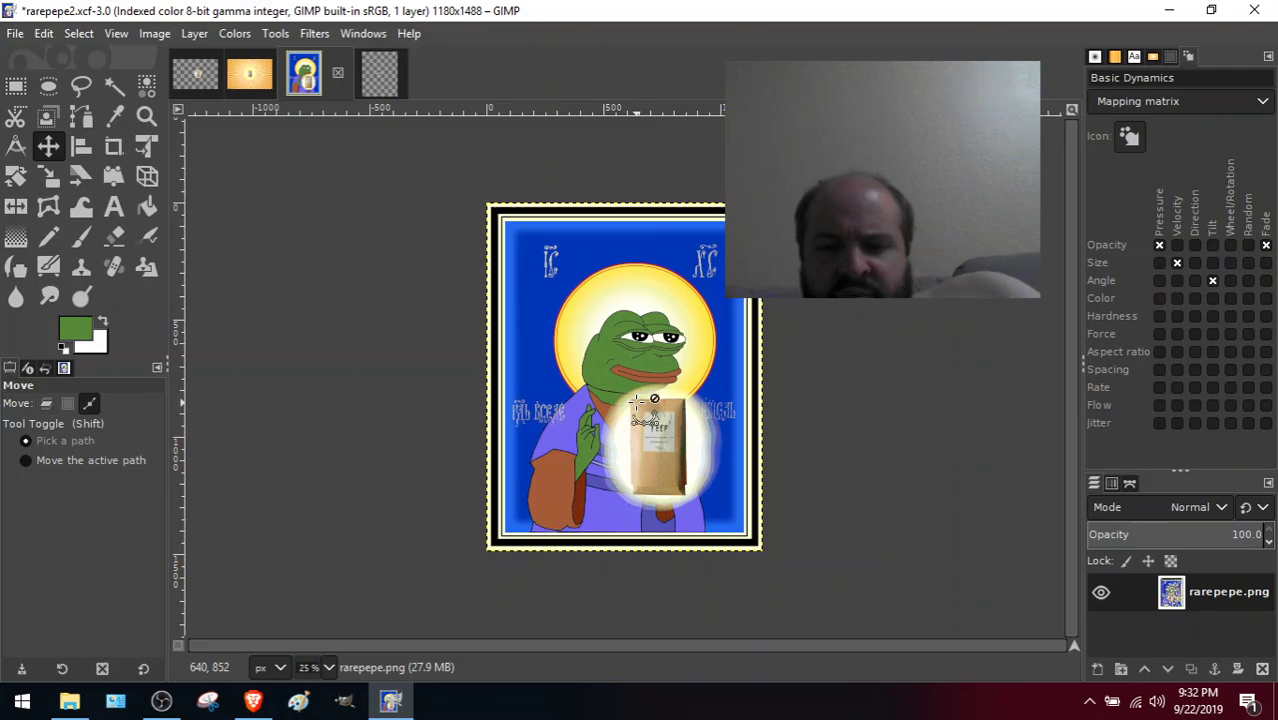
key(ctrl+v)
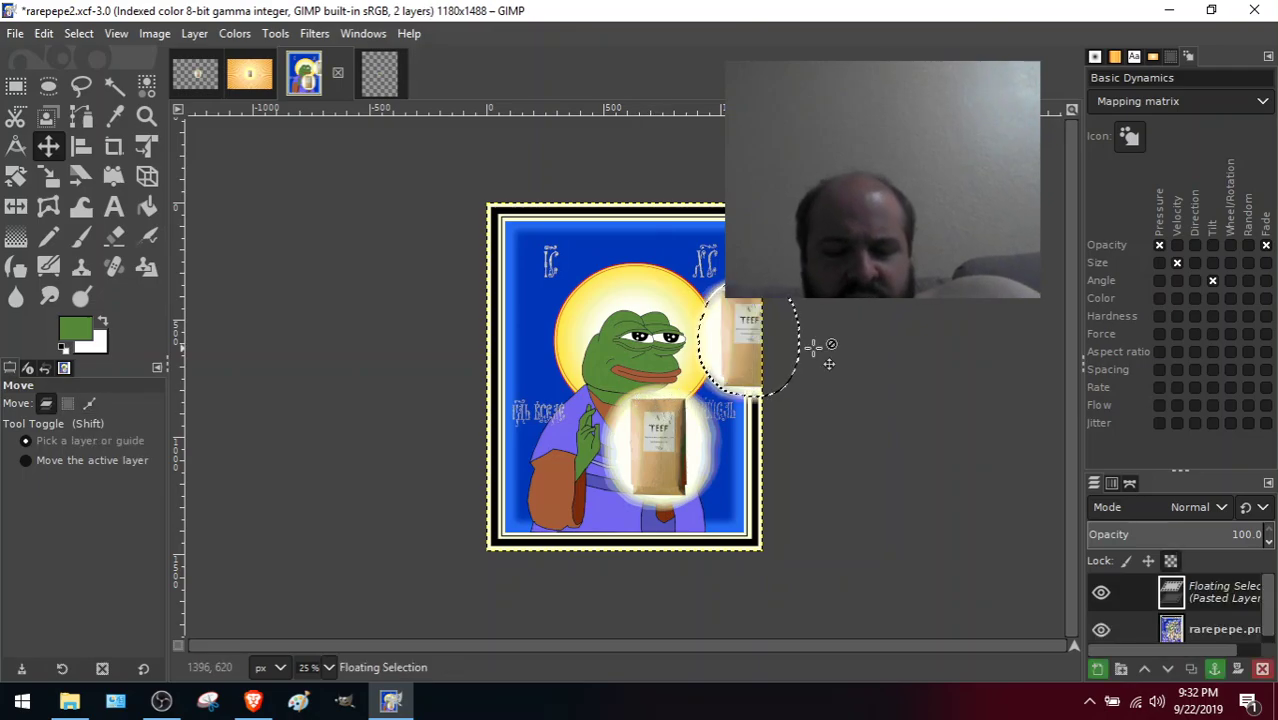
key(ctrl+h)
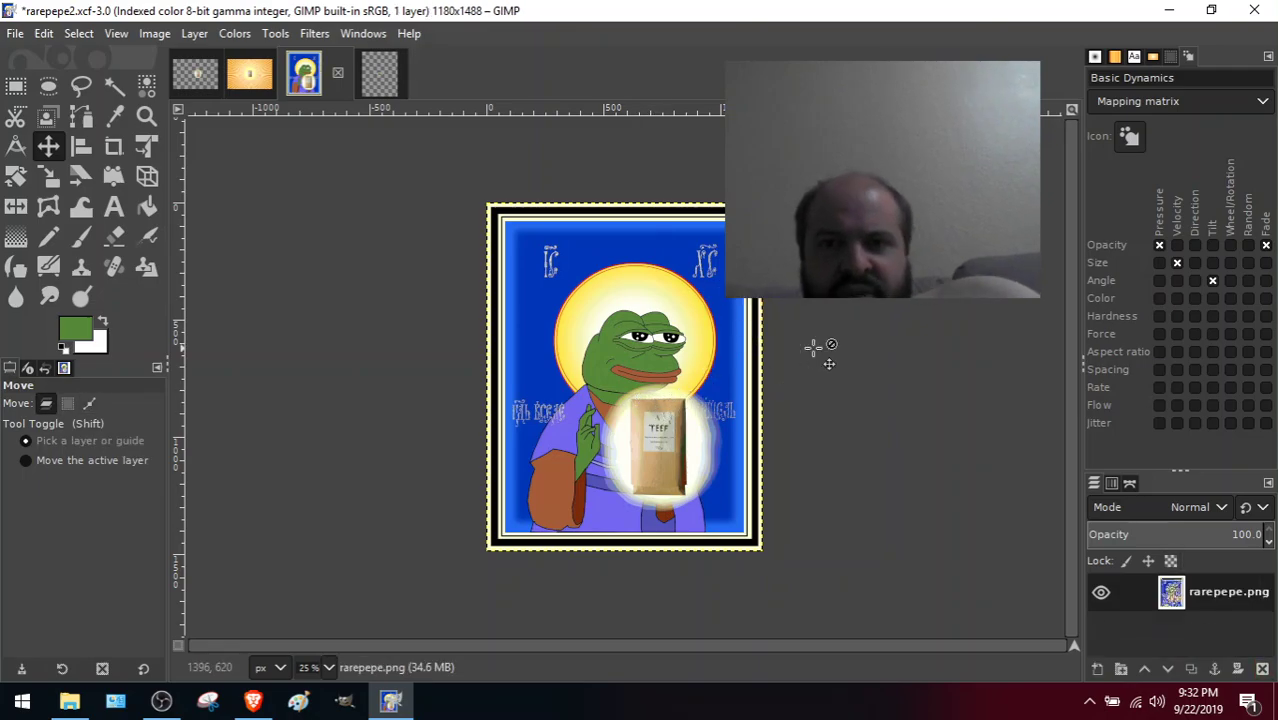
Select everything in pepehandblessed.xcf, copy the green hand, and paste it into rarepepe2.xcf.
click(385, 91)
click(88, 36)
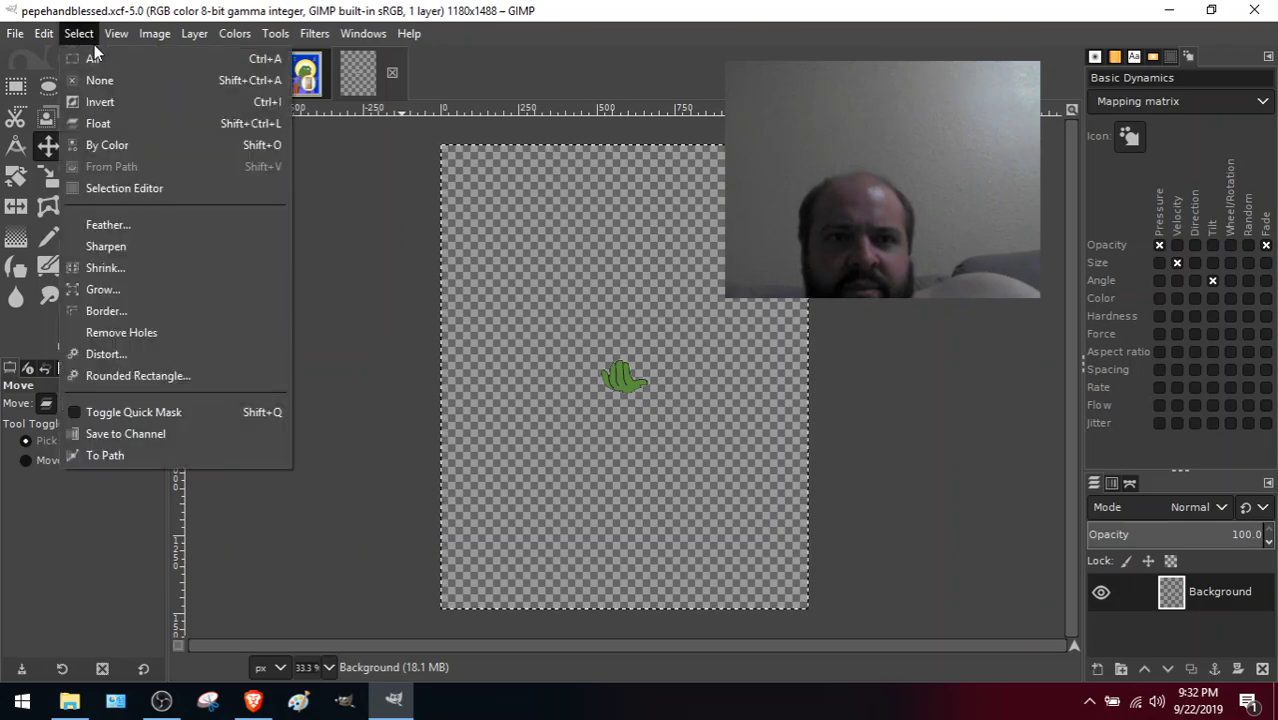
click(98, 62)
key(ctrl+c)
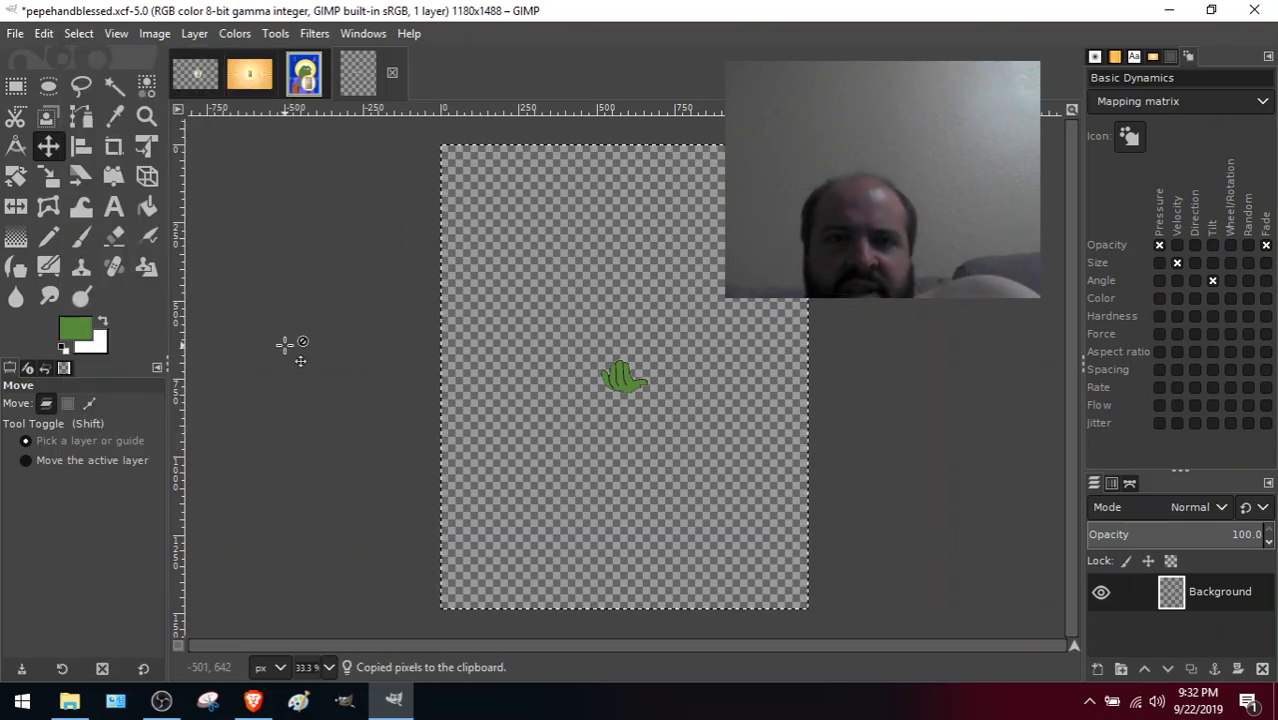
click(305, 82)
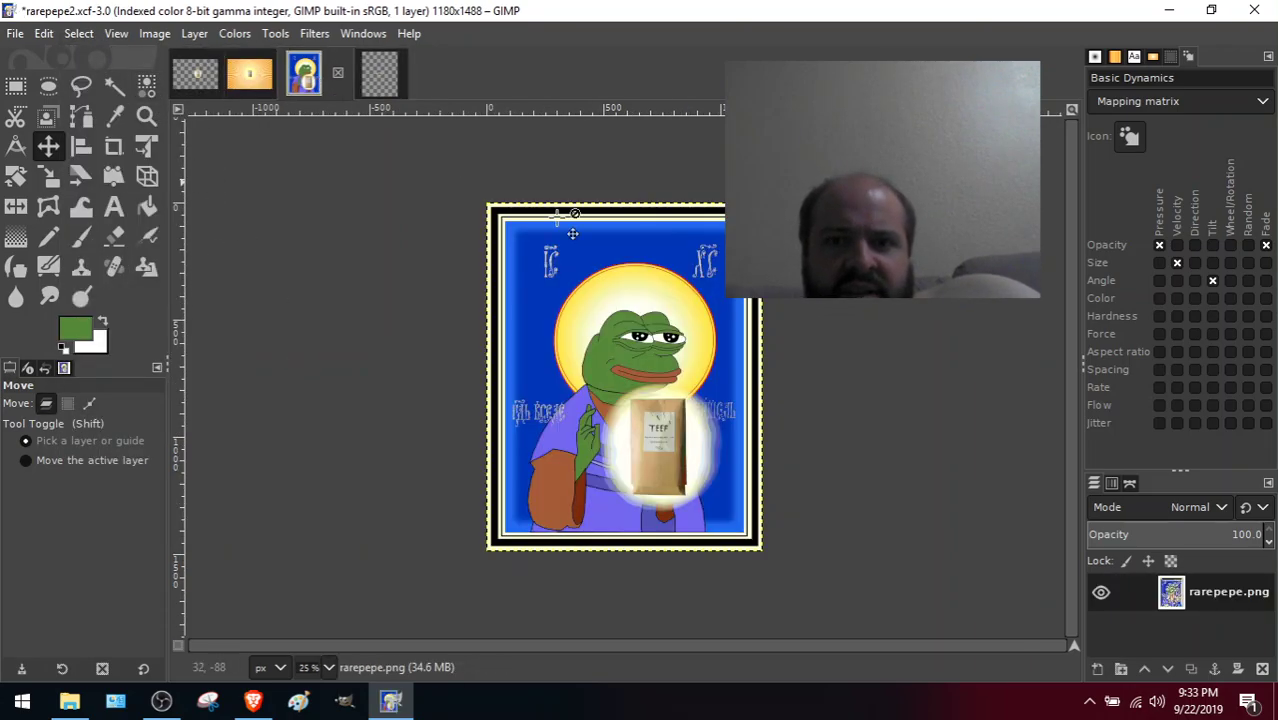
key(ctrl+v)
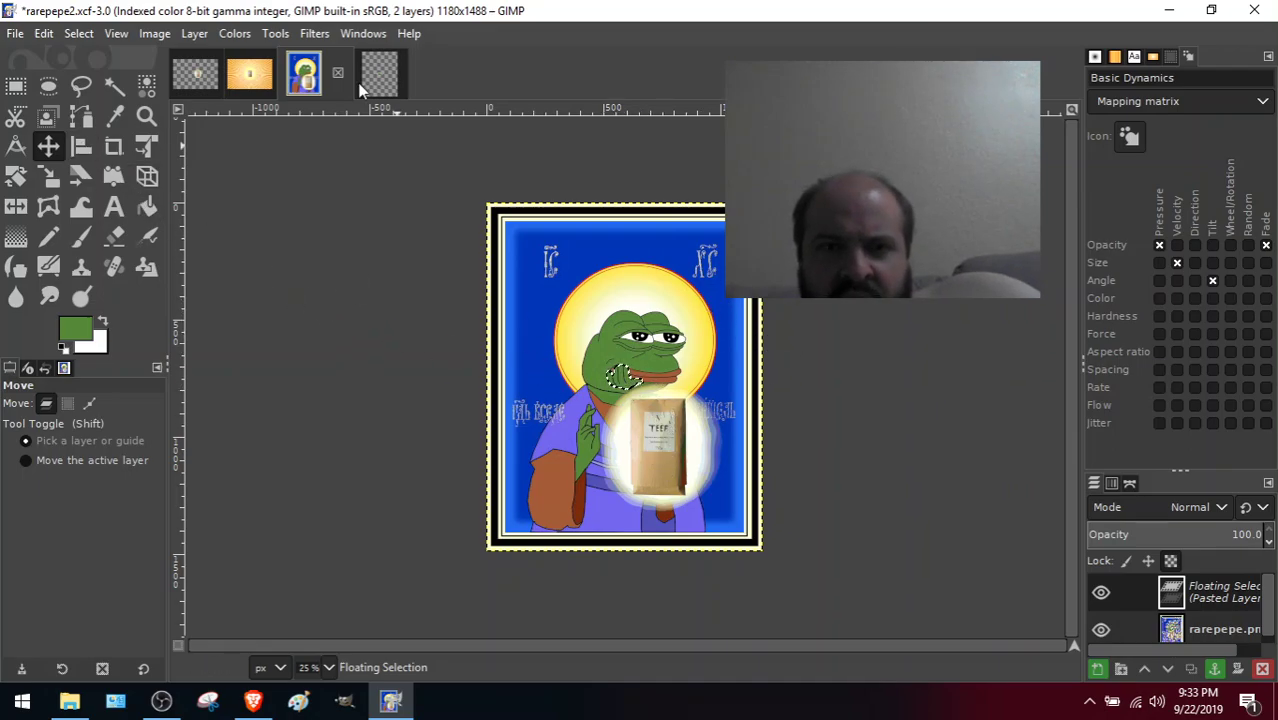
click(106, 34)
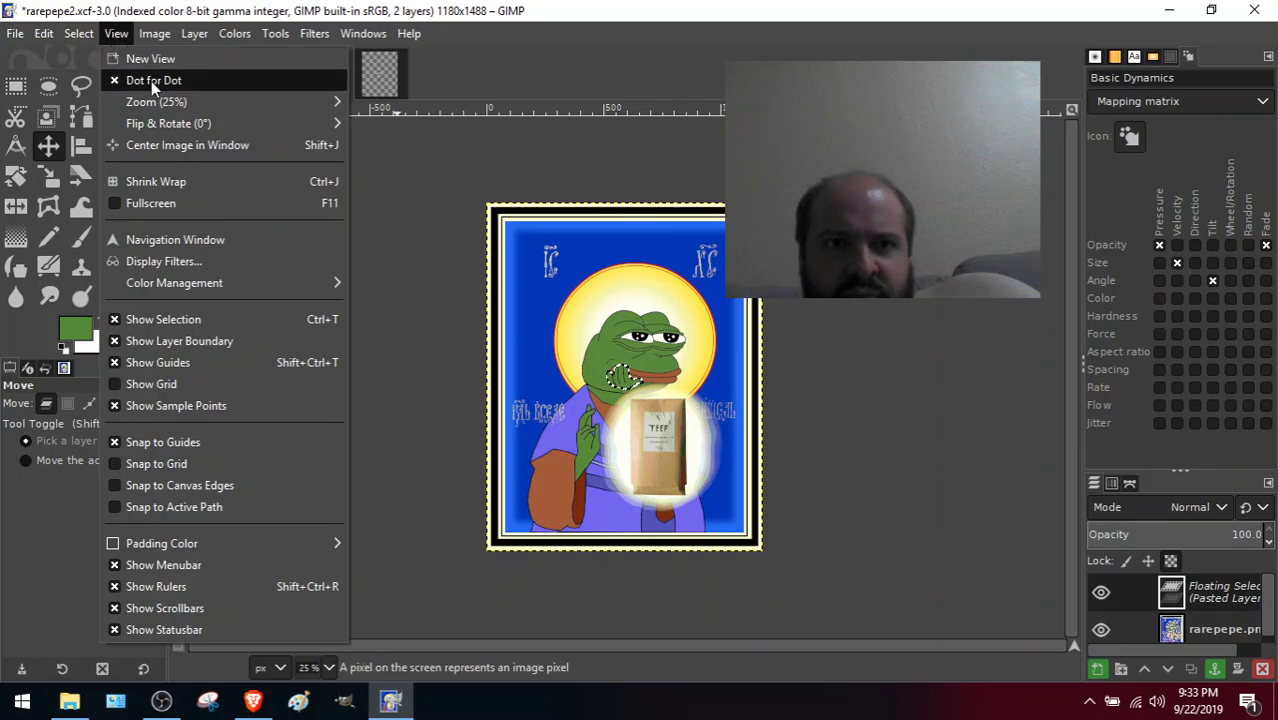
Move the floating hand selection from the frog's mouth onto the lower part of the TEEF bag, below its label.
mouse_move(160, 102)
click(434, 334)
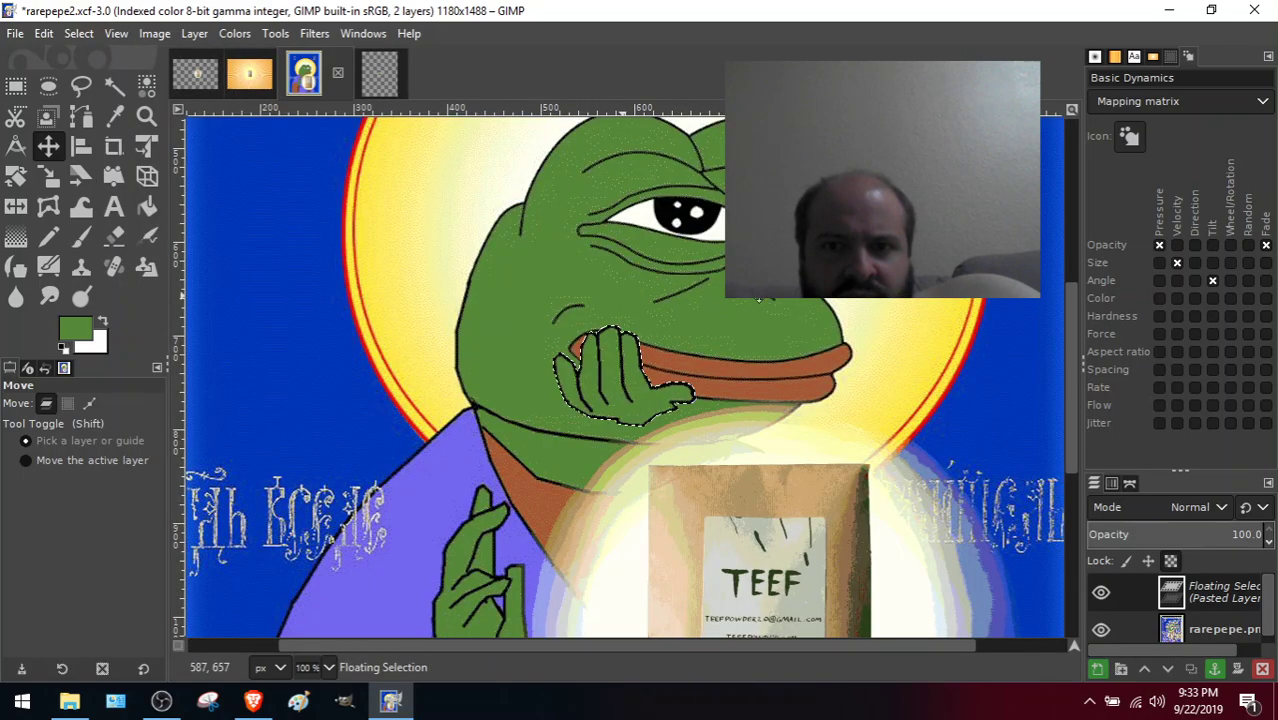
scroll(1079, 413, down, 5)
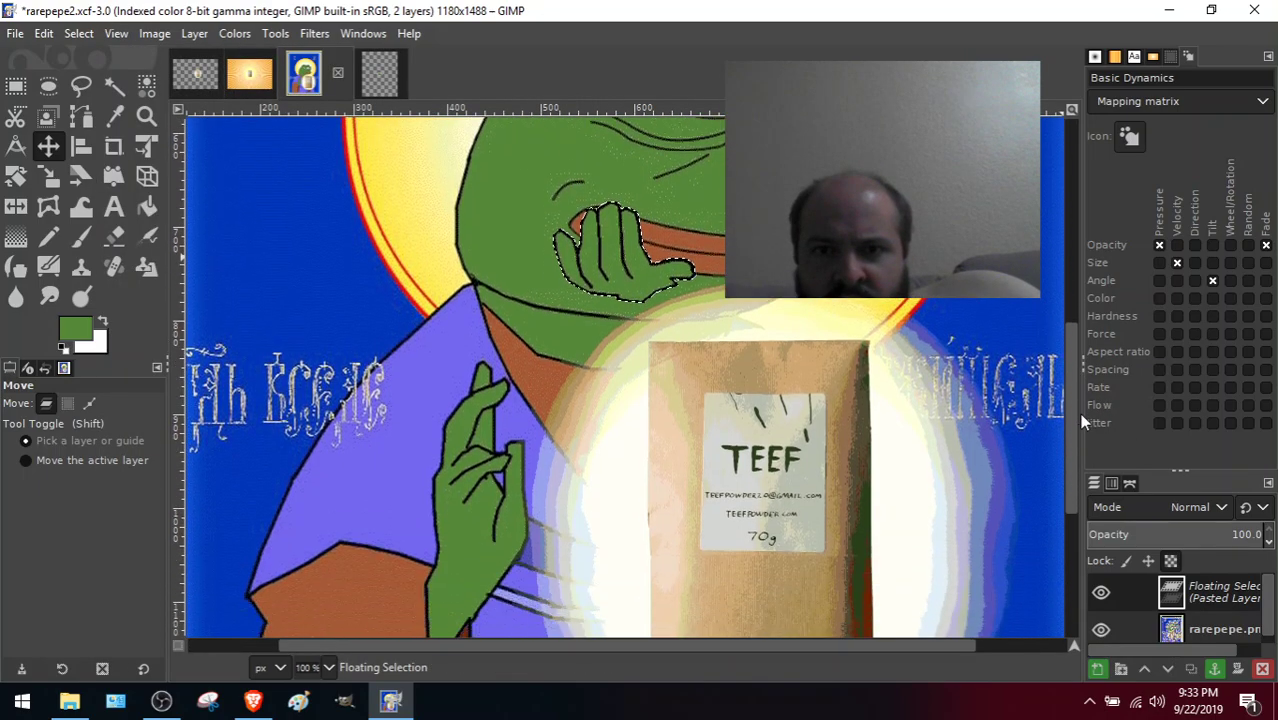
scroll(1078, 440, up, 2)
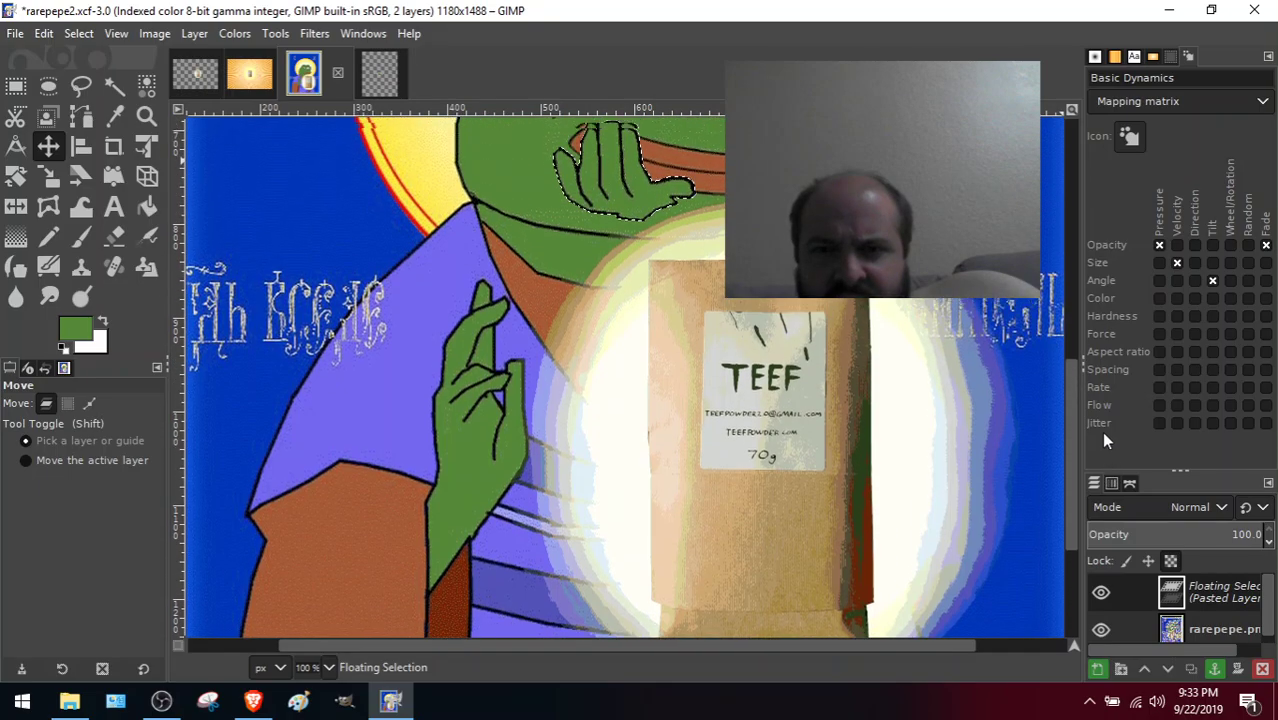
drag(608, 188, 760, 563)
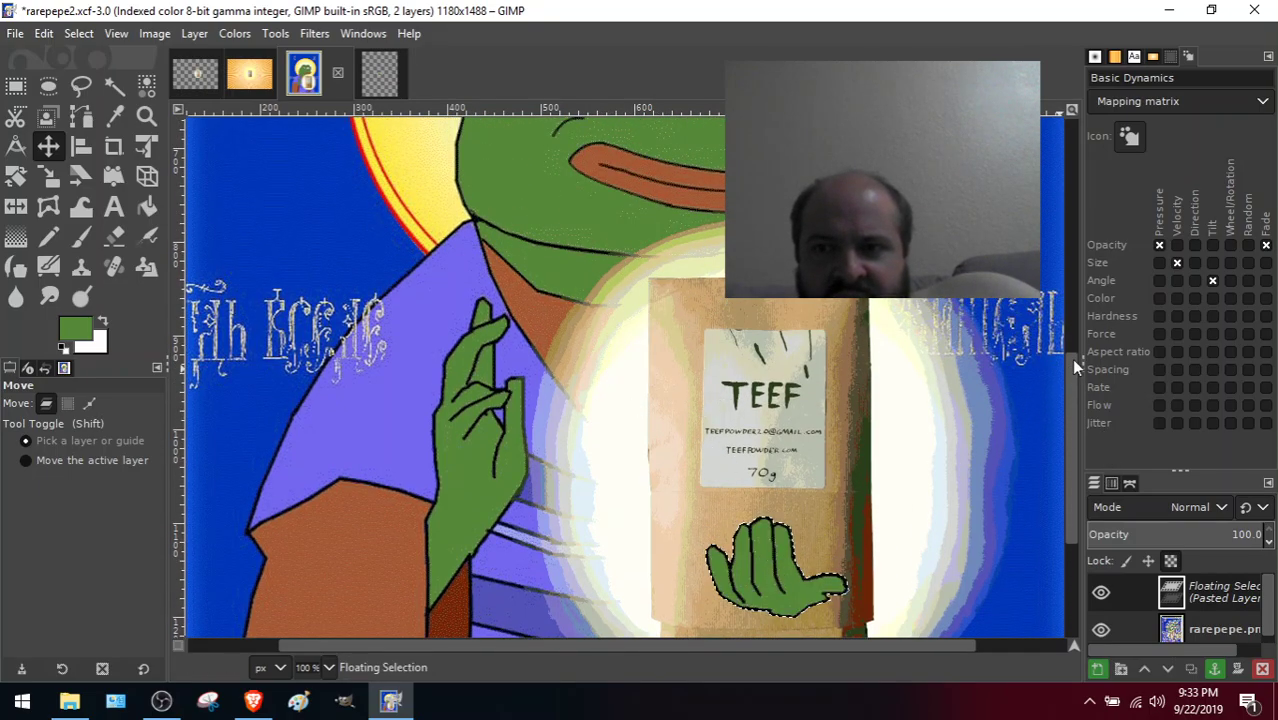
Move the floating hand about 89 px straight down so it overlaps the bag's bottom edge above the brown sleeve.
scroll(1071, 358, down, 4)
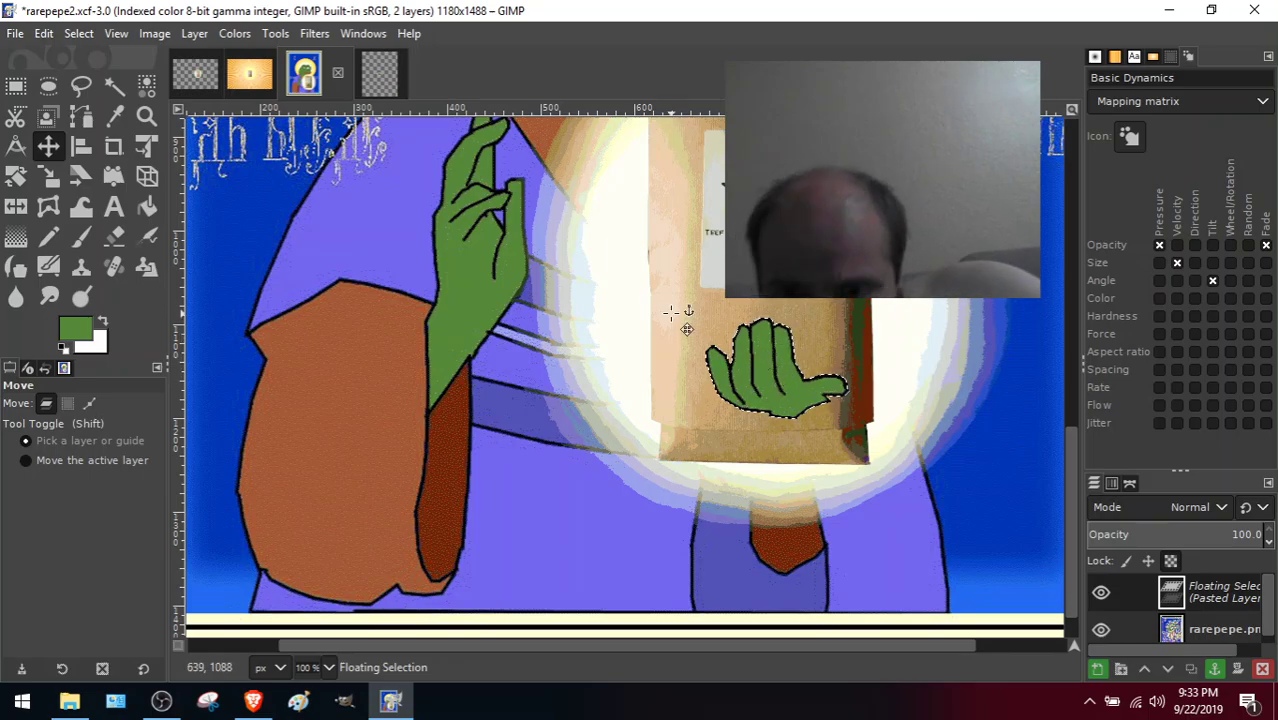
click(114, 33)
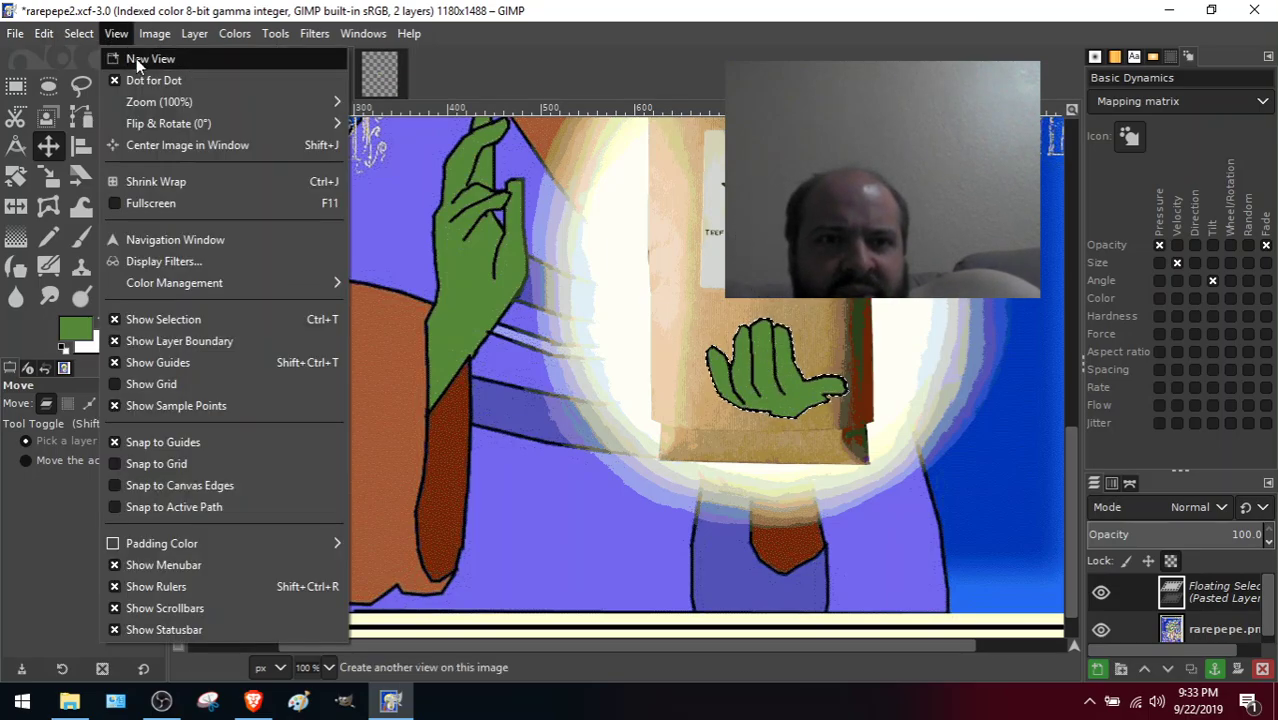
mouse_move(163, 100)
click(459, 318)
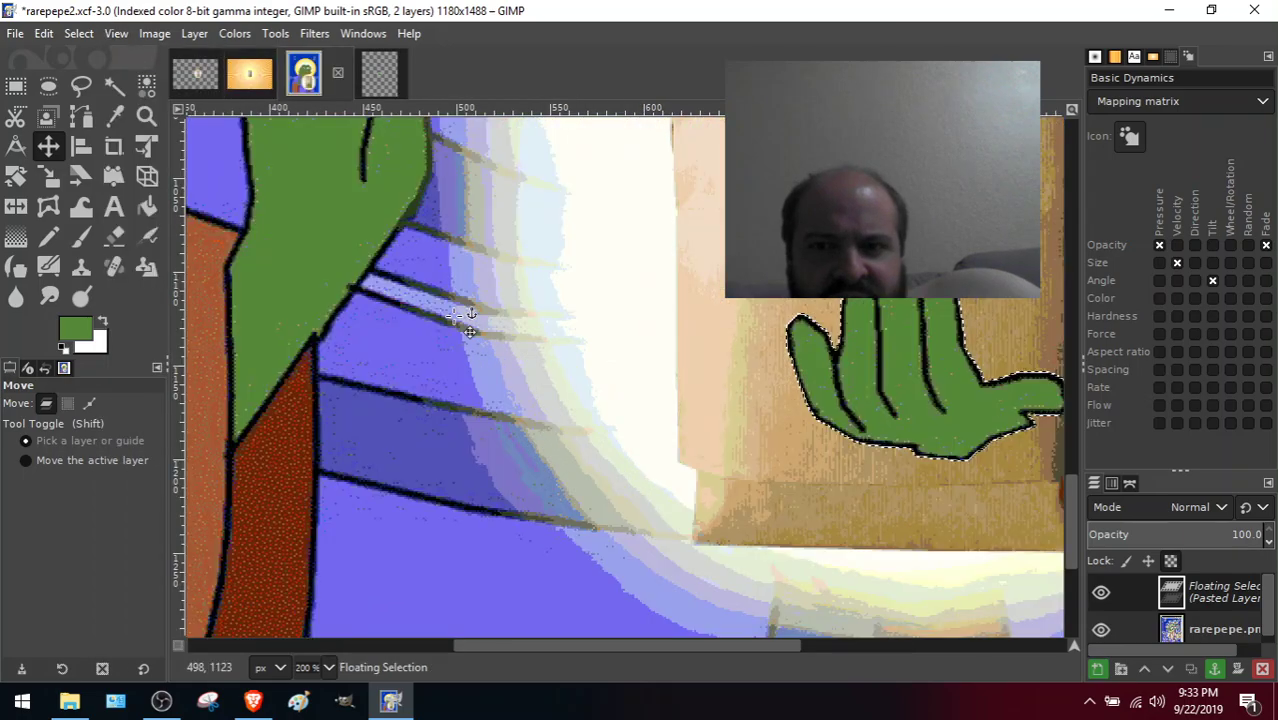
click(807, 650)
scroll(834, 650, right, 3)
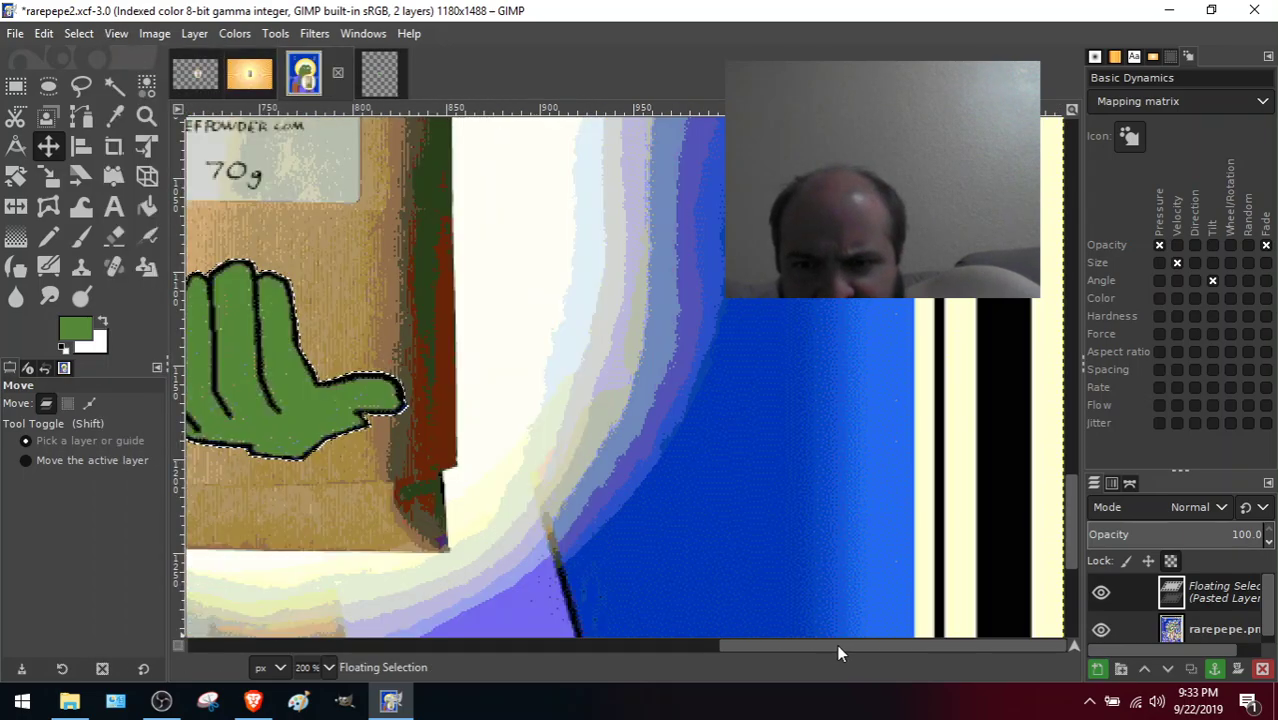
drag(747, 650, 593, 644)
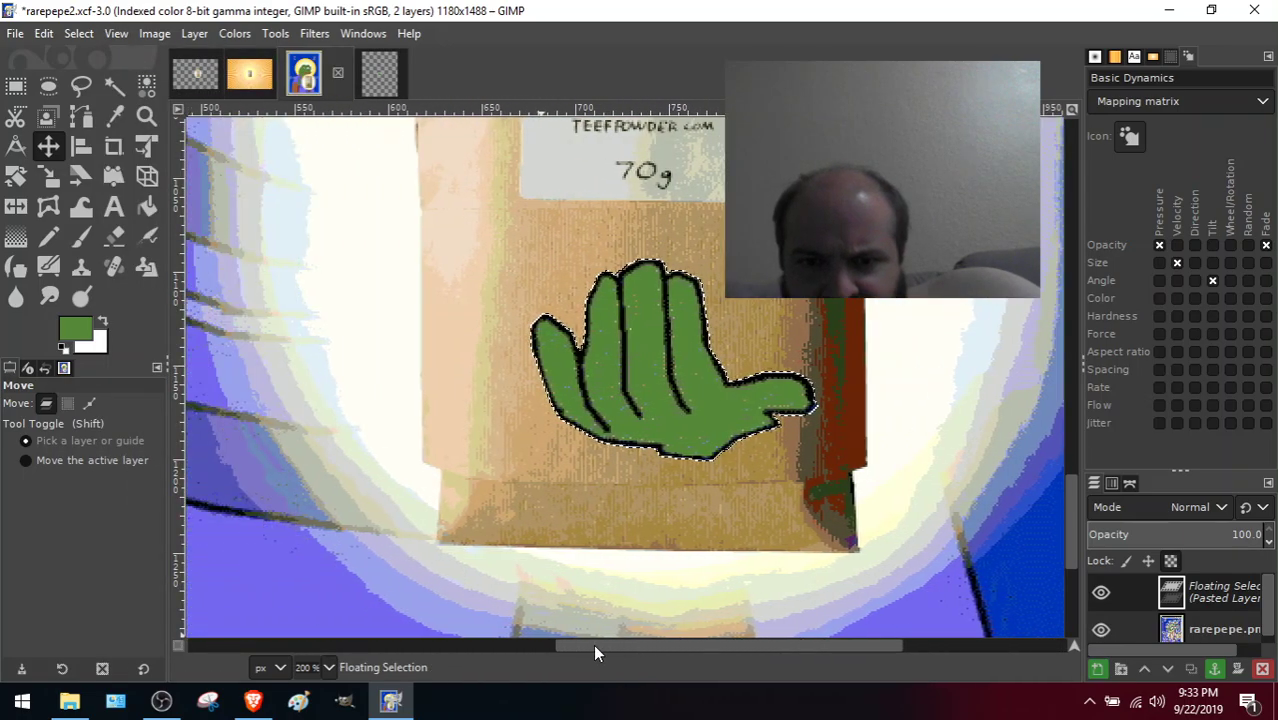
drag(1069, 488, 1077, 517)
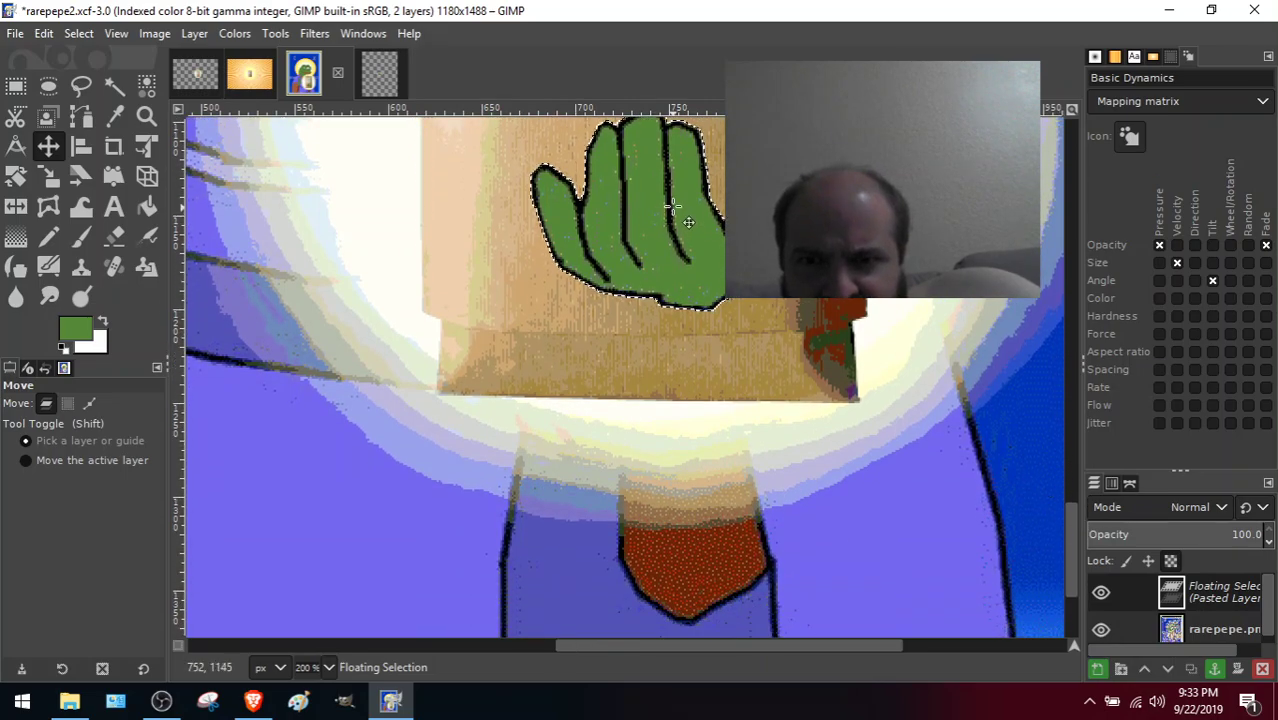
drag(672, 212, 670, 372)
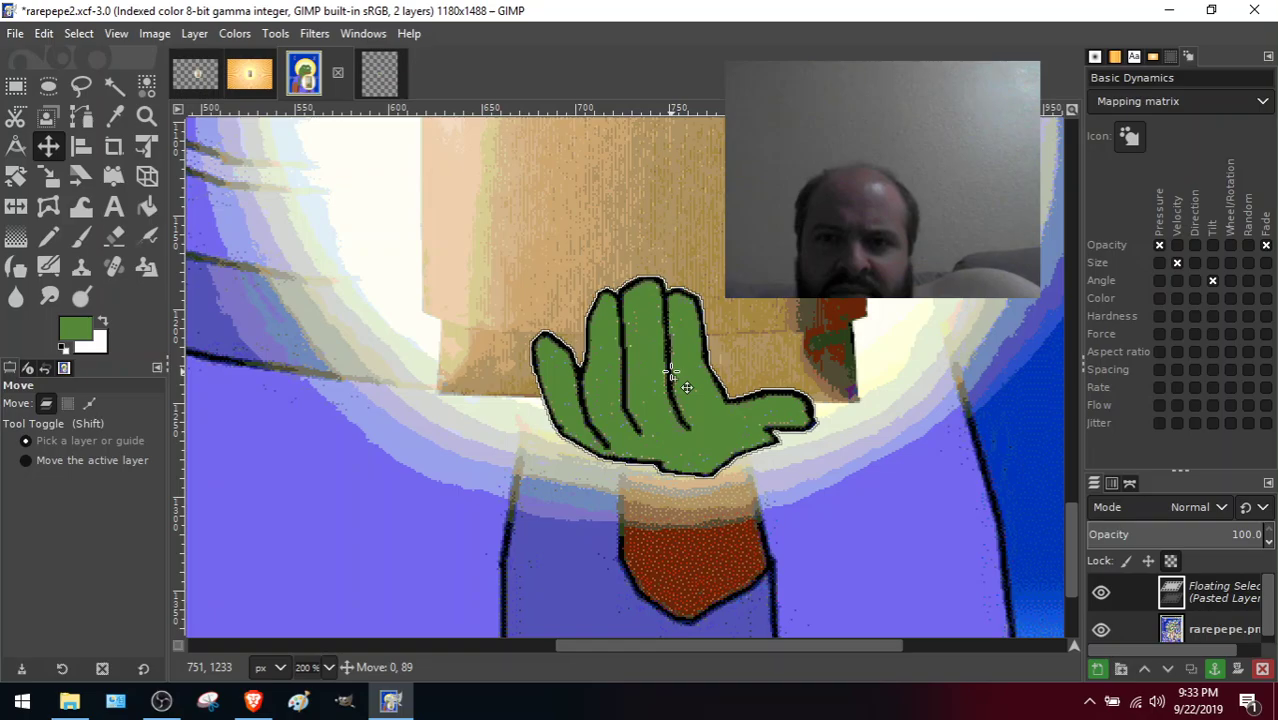
drag(672, 372, 672, 372)
mouse_move(1072, 533)
mouse_down()
mouse_move(1059, 418)
mouse_move(1072, 511)
mouse_up()
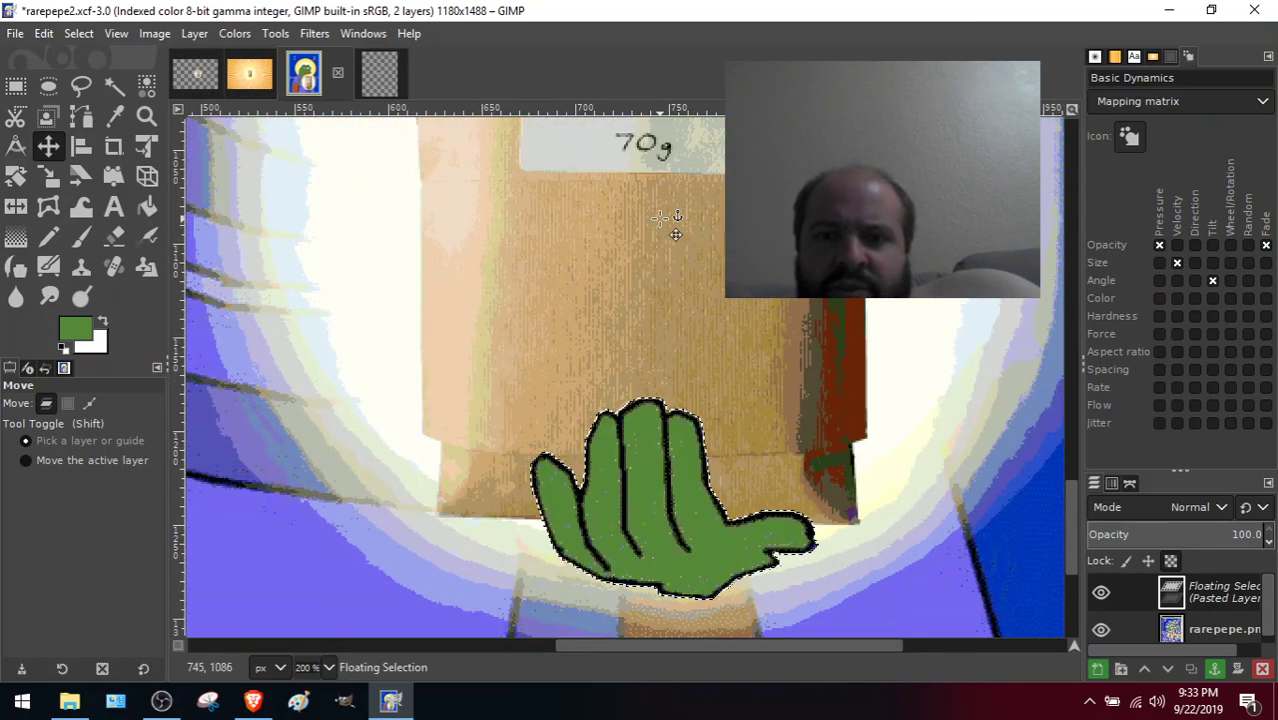
Anchor the floating hand selection onto the rarepepe.png layer.
click(116, 33)
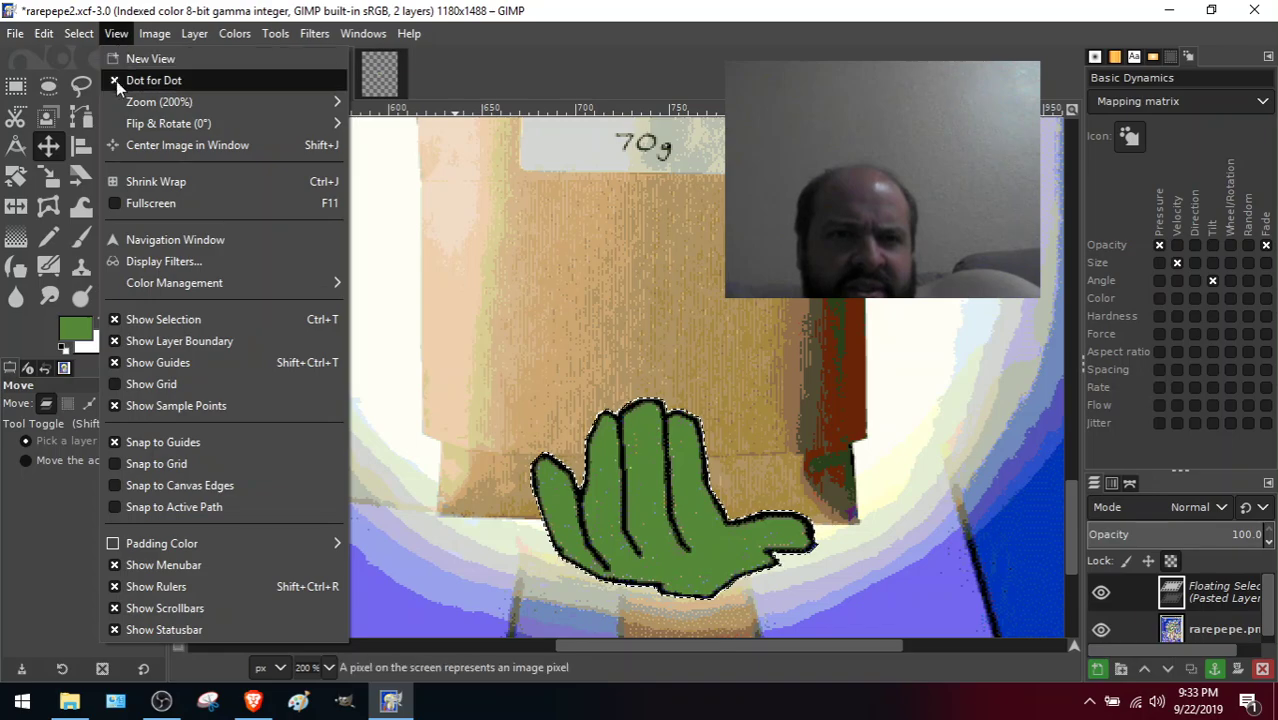
mouse_move(160, 101)
click(420, 350)
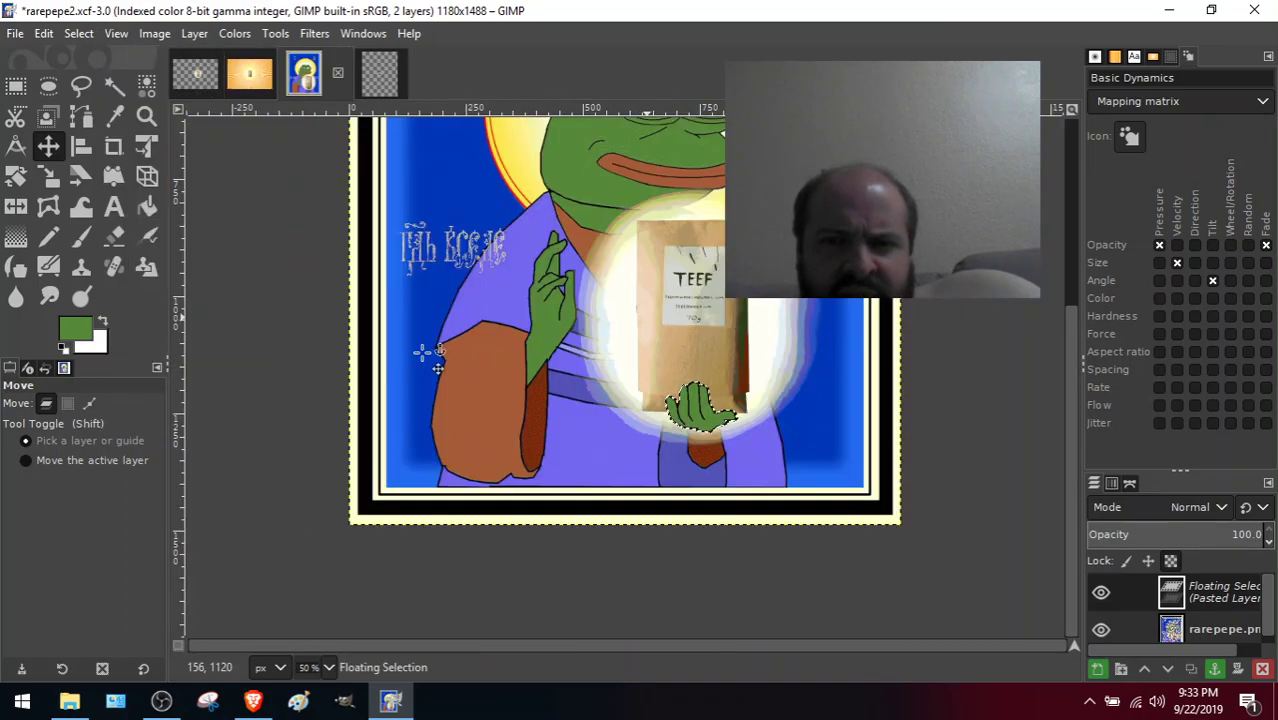
key(minus)
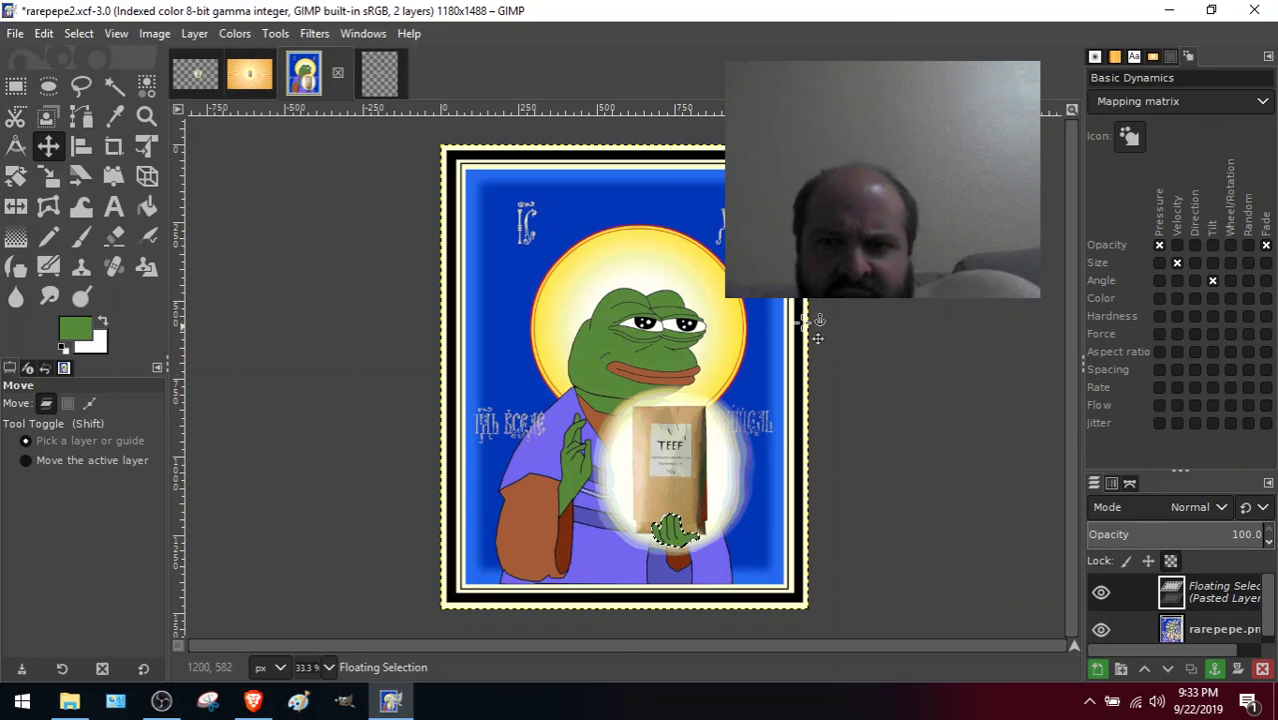
click(767, 321)
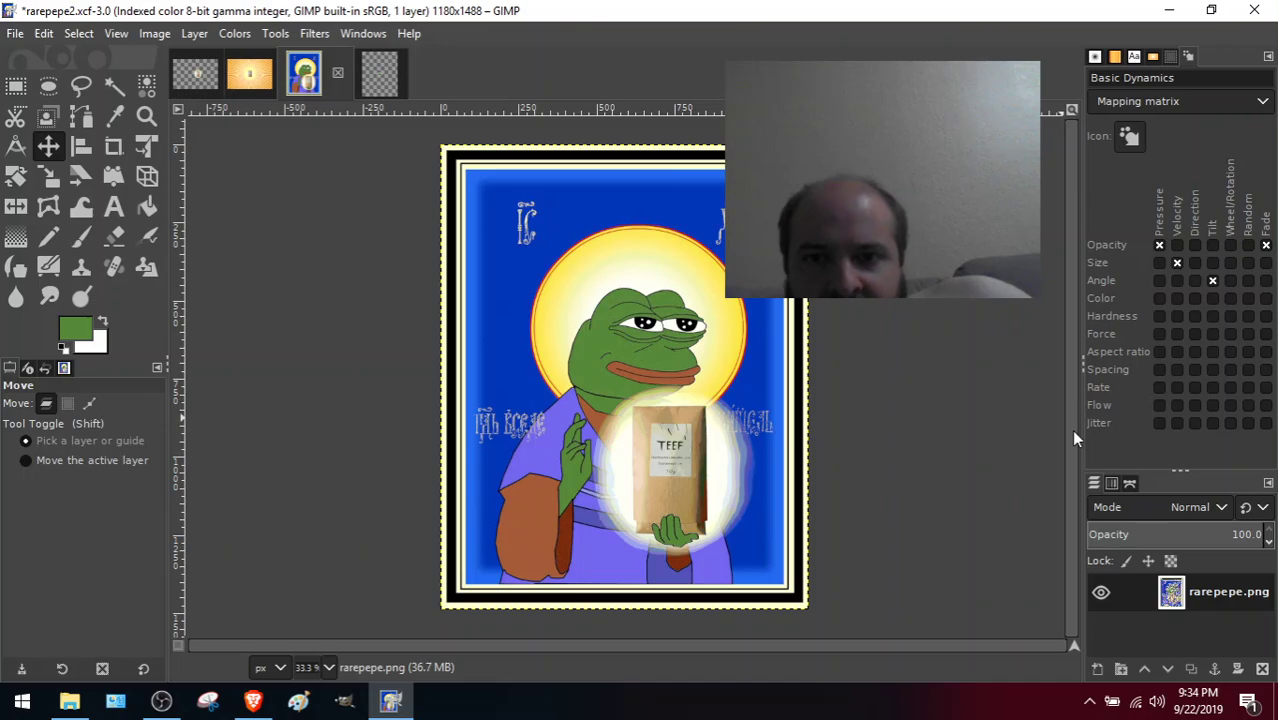
Save the image as a new file named rarepepe5.xcf in the memes folder.
click(116, 34)
mouse_move(156, 103)
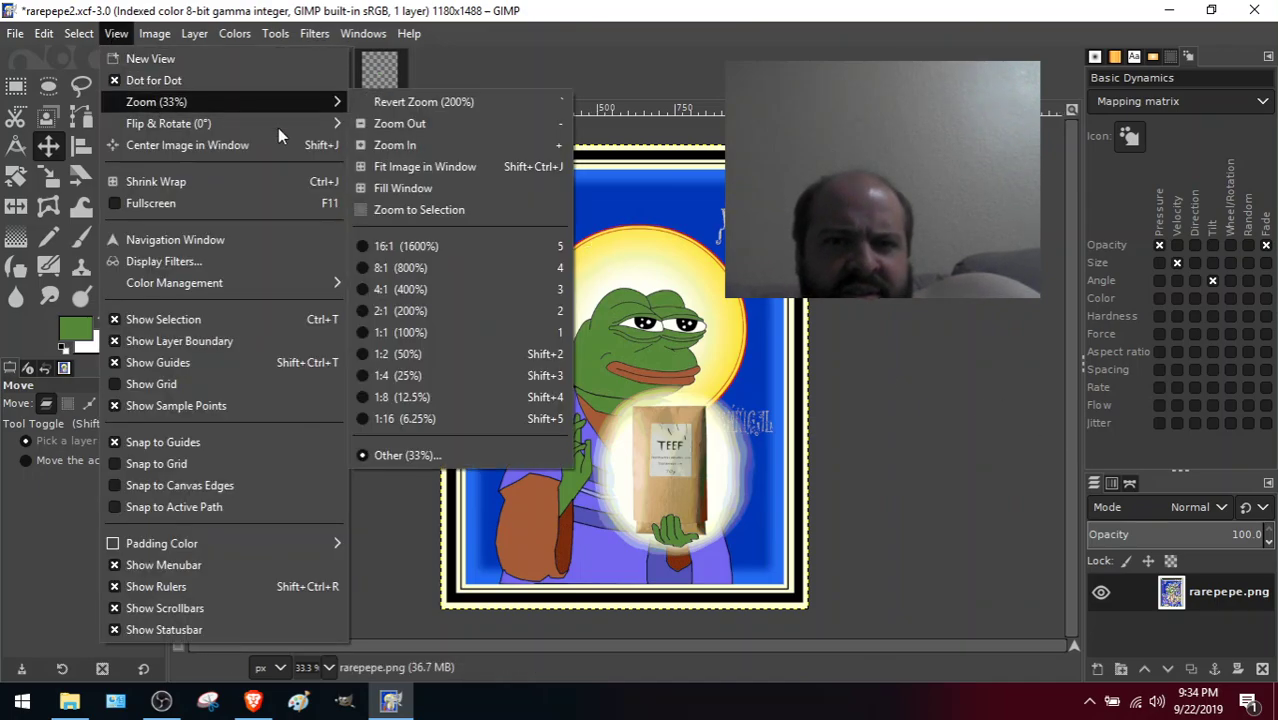
click(415, 376)
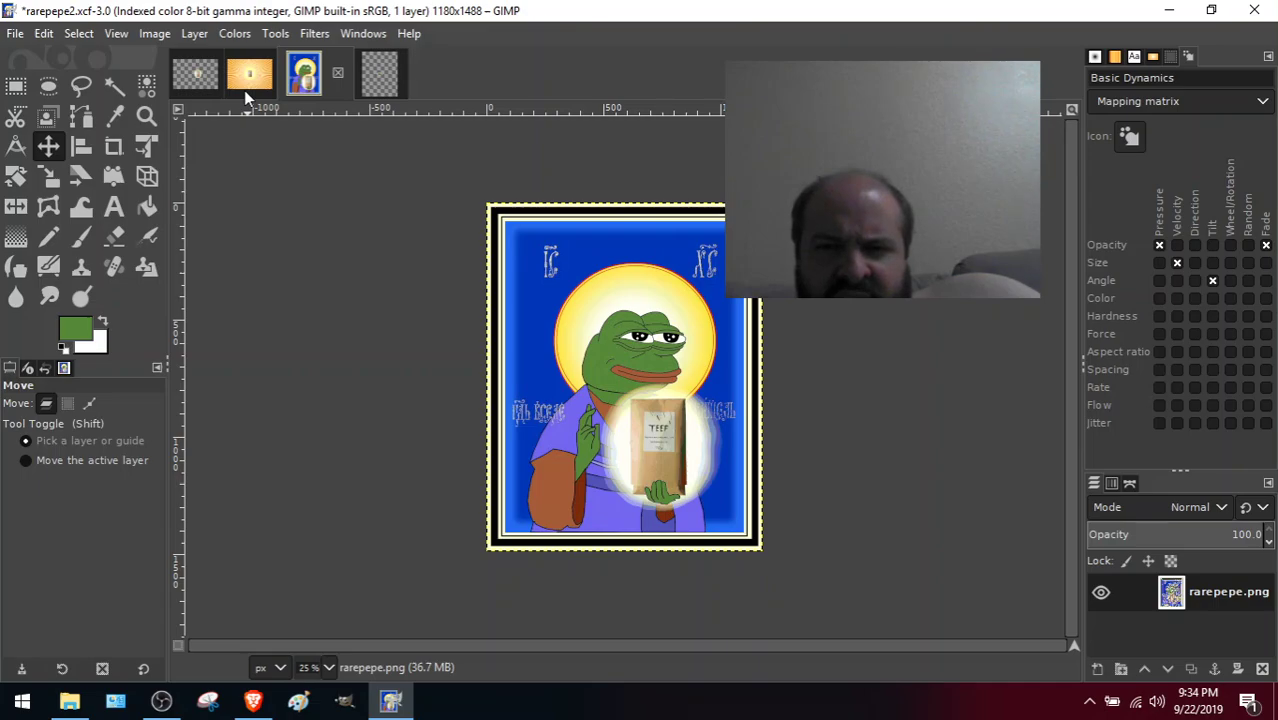
click(15, 33)
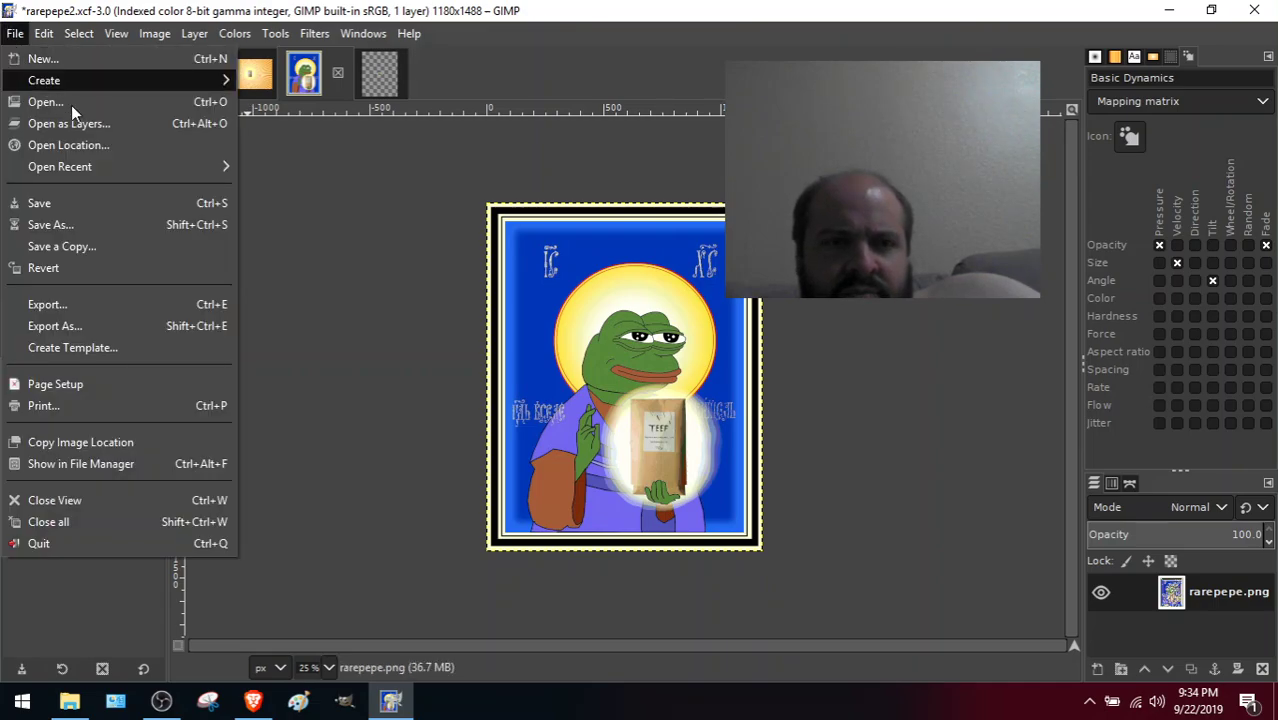
click(98, 222)
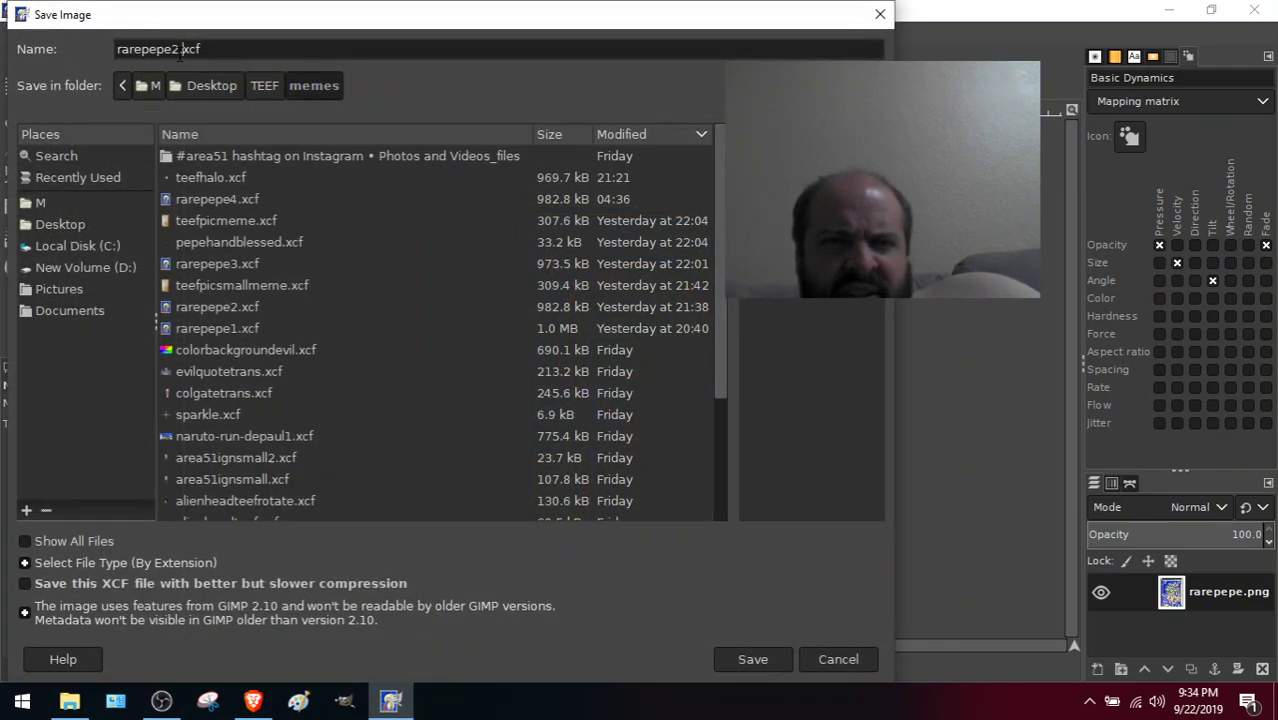
key(BackSpace)
text(5)
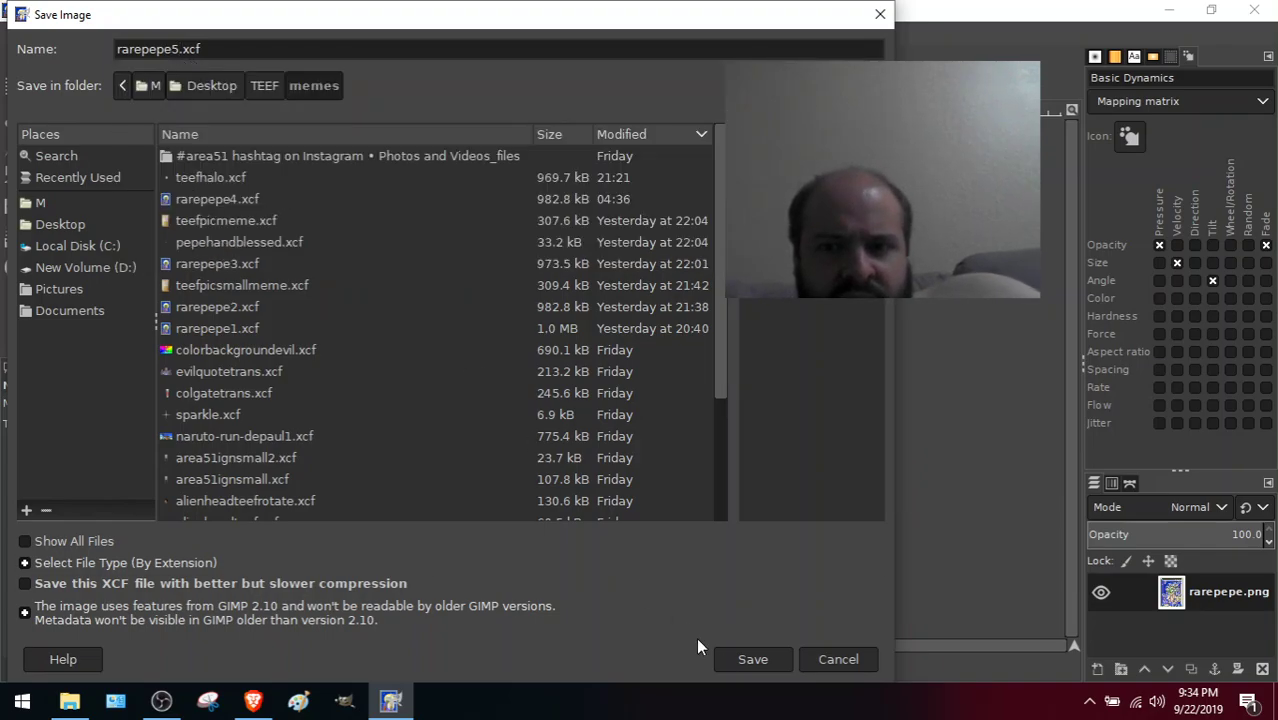
click(742, 658)
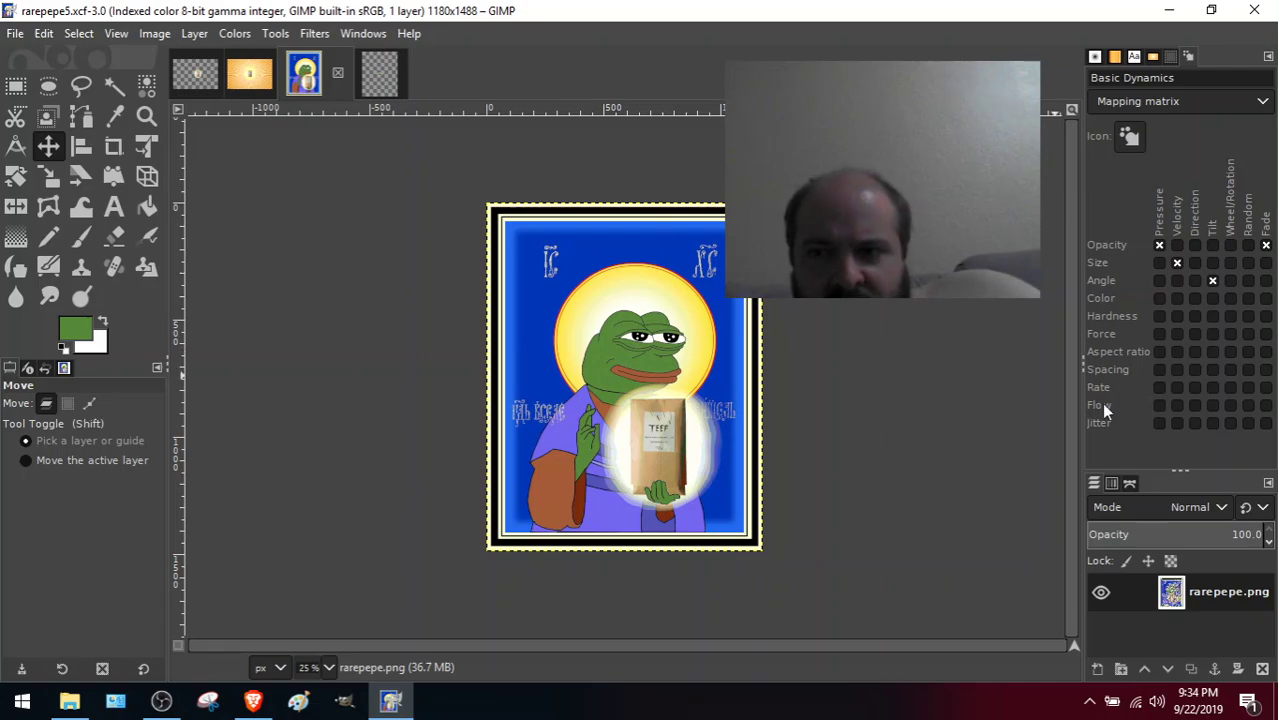
Set up the Pencil tool with a brush size of 1.00 for retouching the hand's outline at 400% zoom.
click(115, 33)
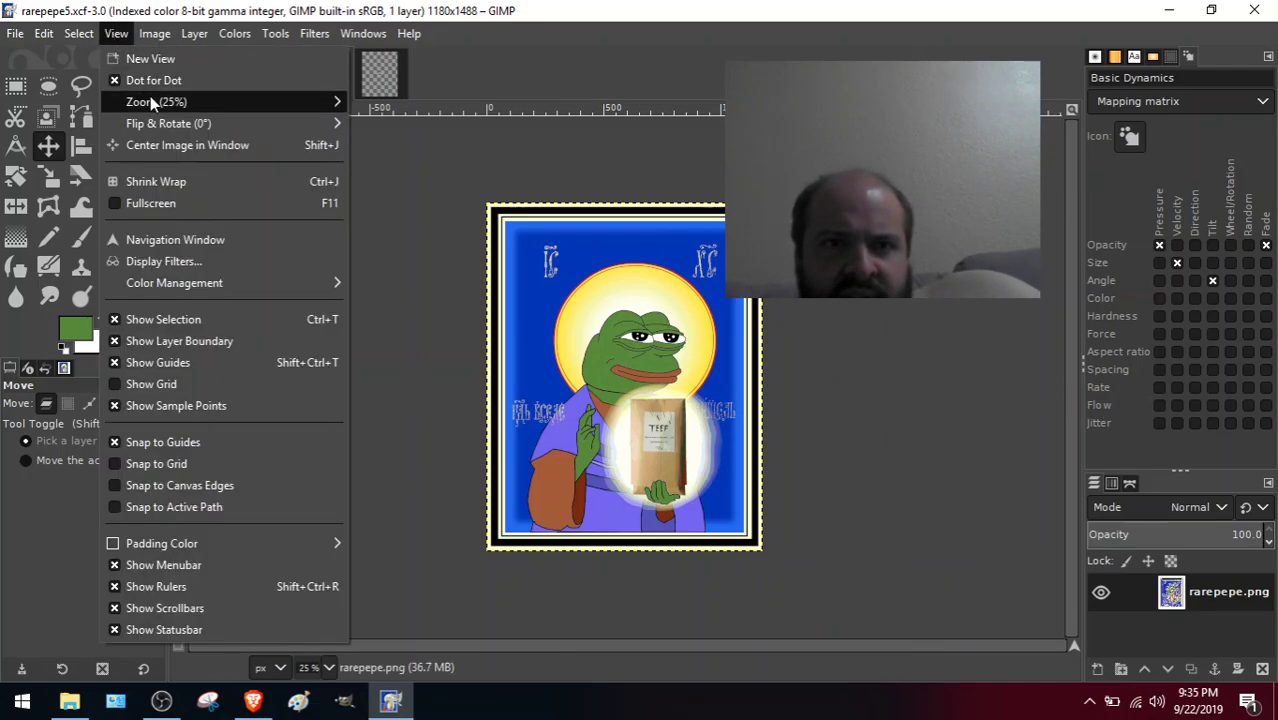
mouse_move(160, 101)
click(466, 329)
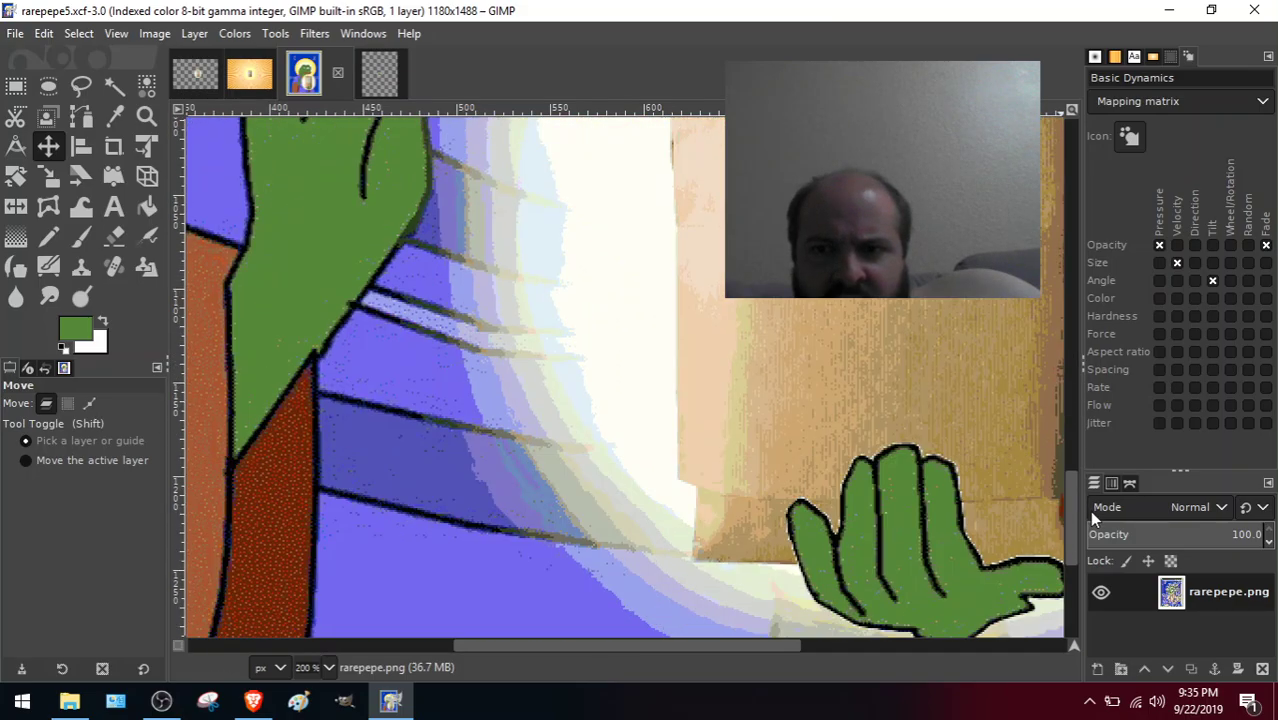
drag(1067, 361, 1093, 529)
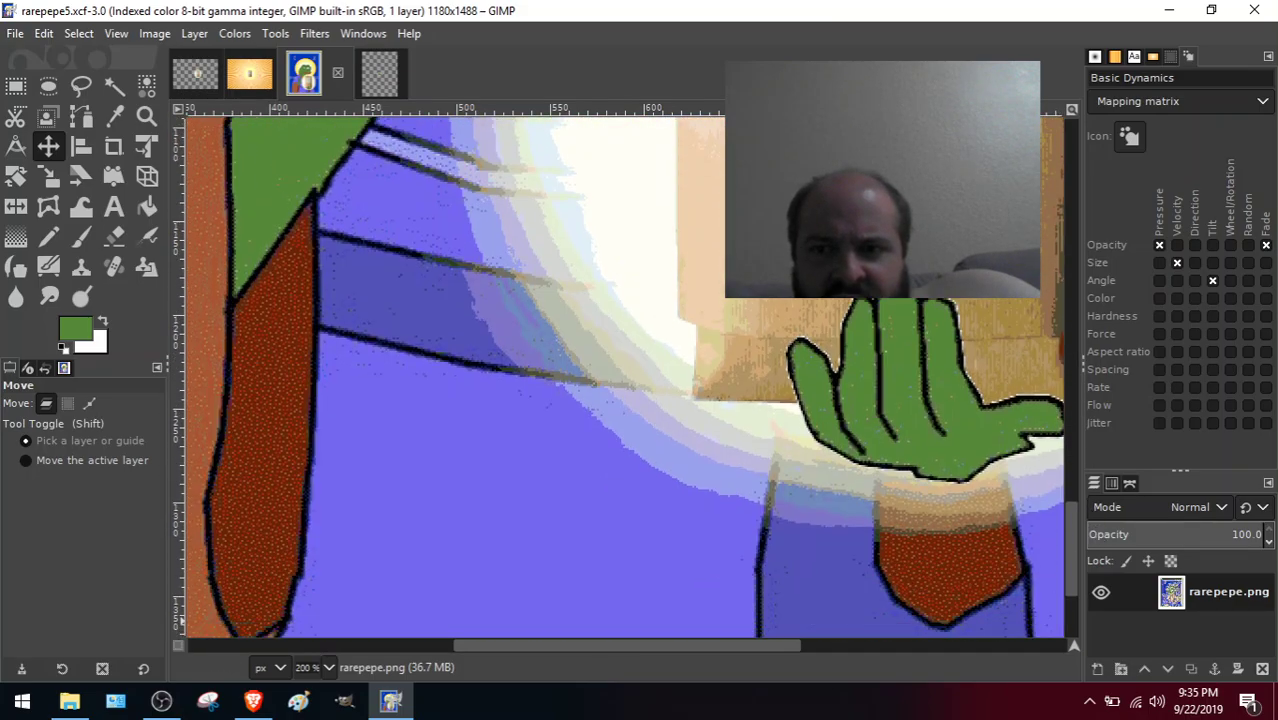
drag(700, 651, 825, 646)
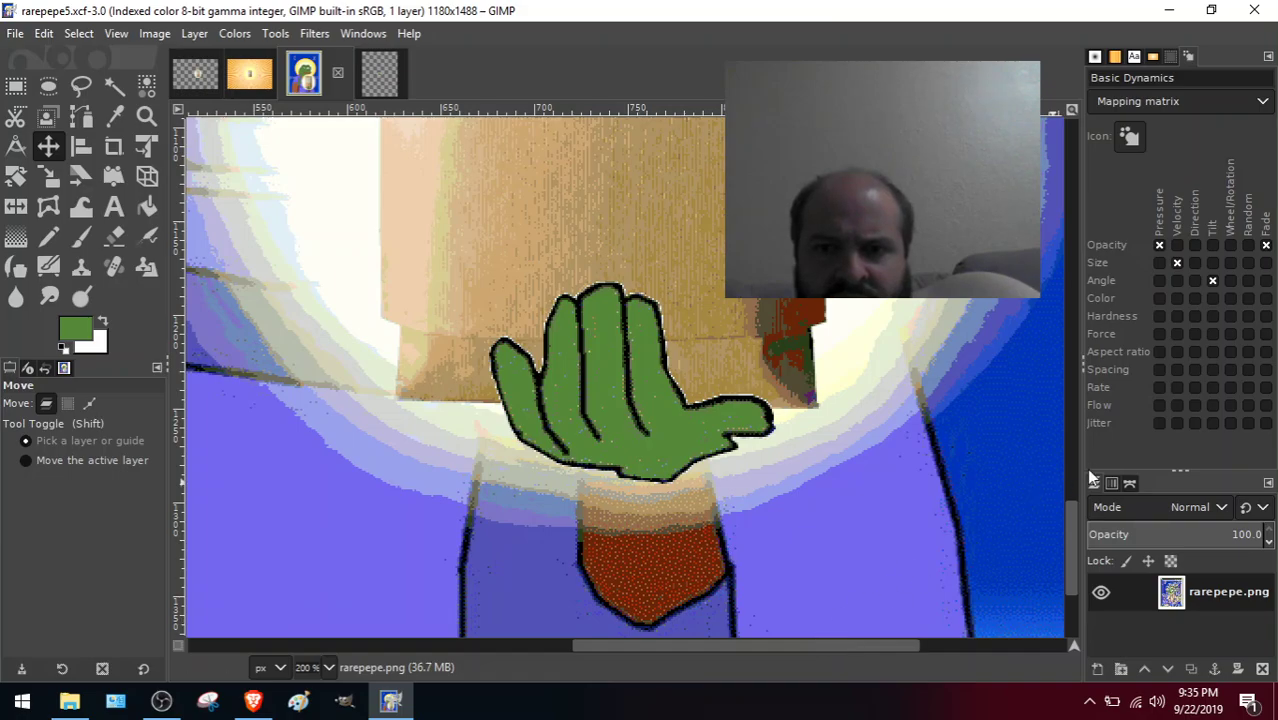
scroll(1070, 515, up, 3)
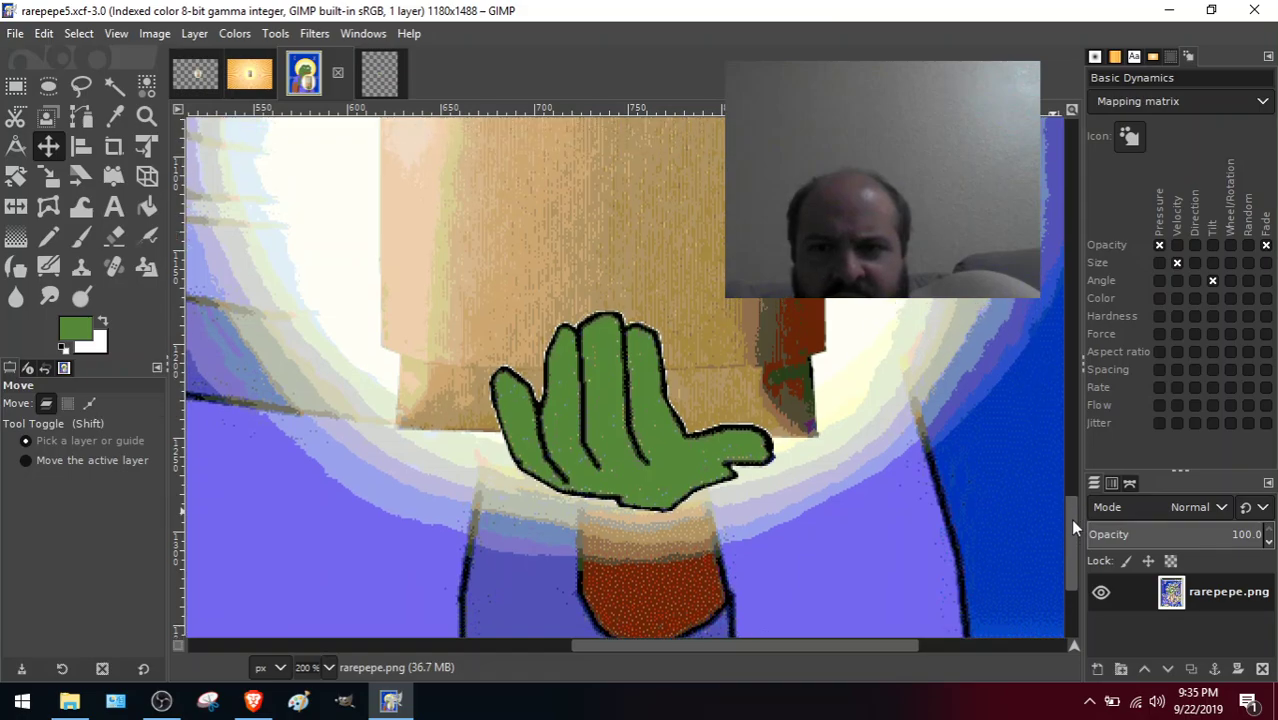
mouse_move(1070, 508)
mouse_down()
mouse_move(1078, 542)
mouse_move(1042, 319)
mouse_move(1085, 516)
mouse_up()
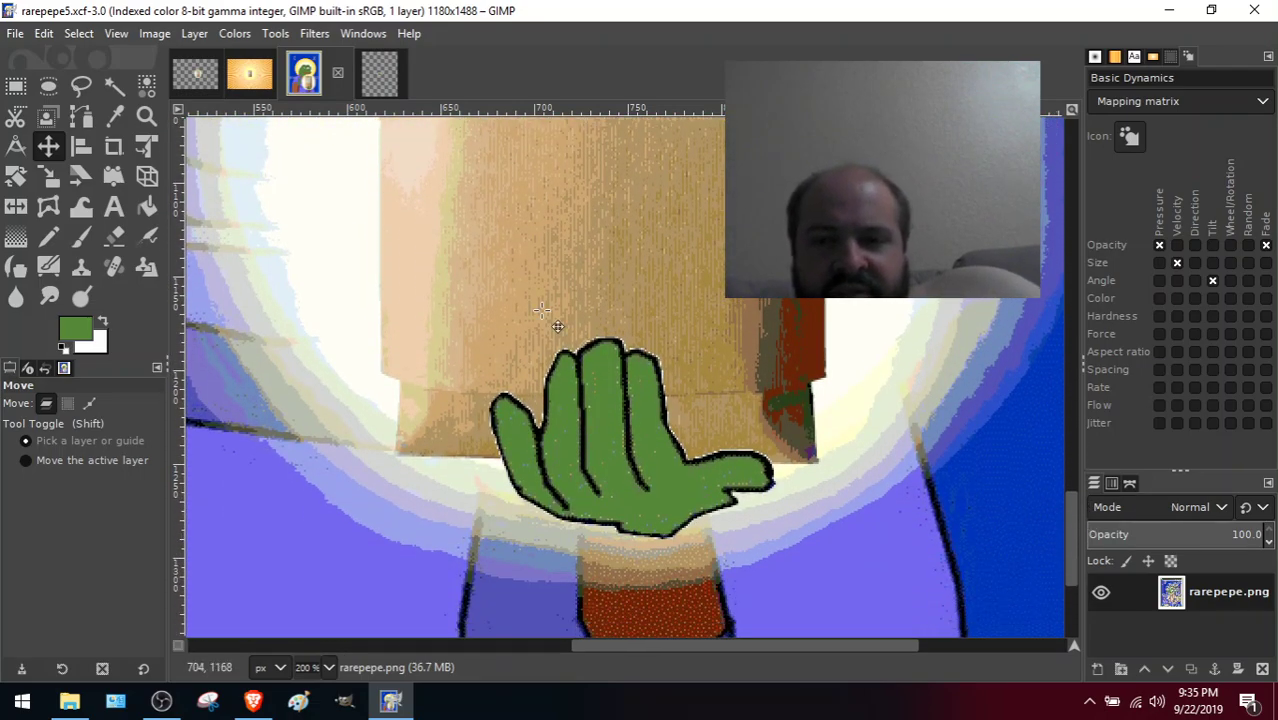
click(112, 35)
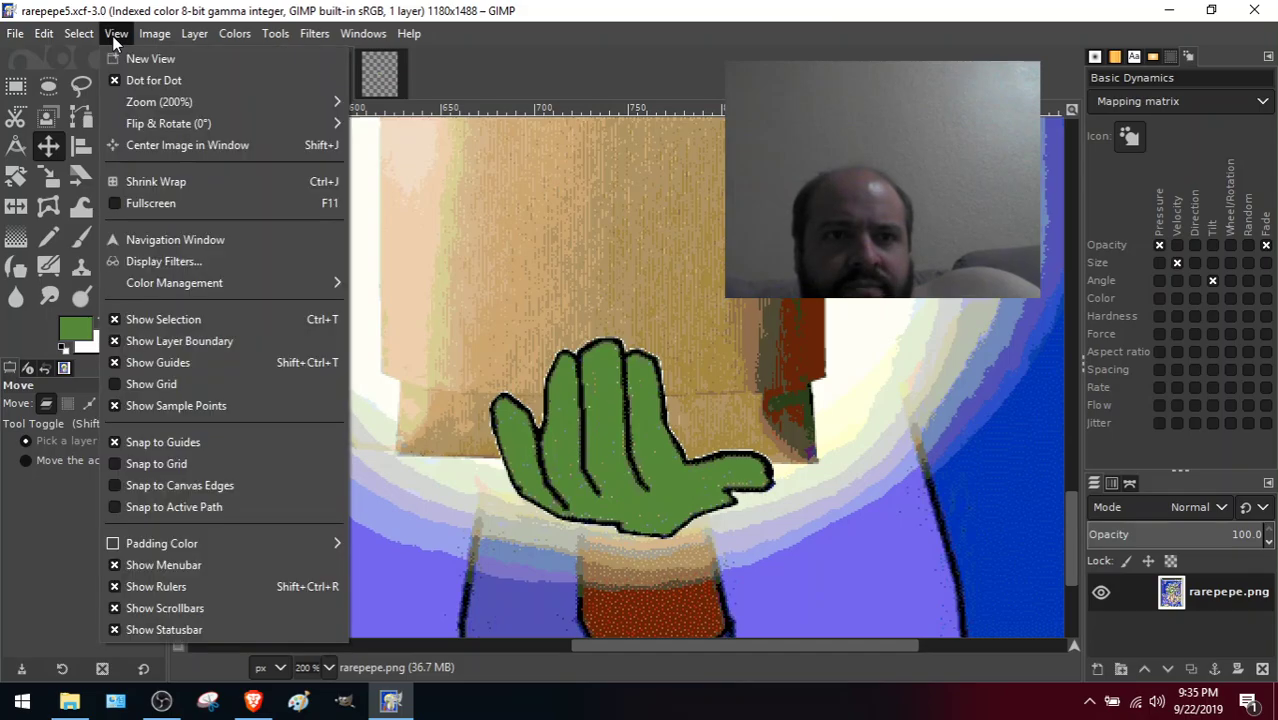
mouse_move(160, 100)
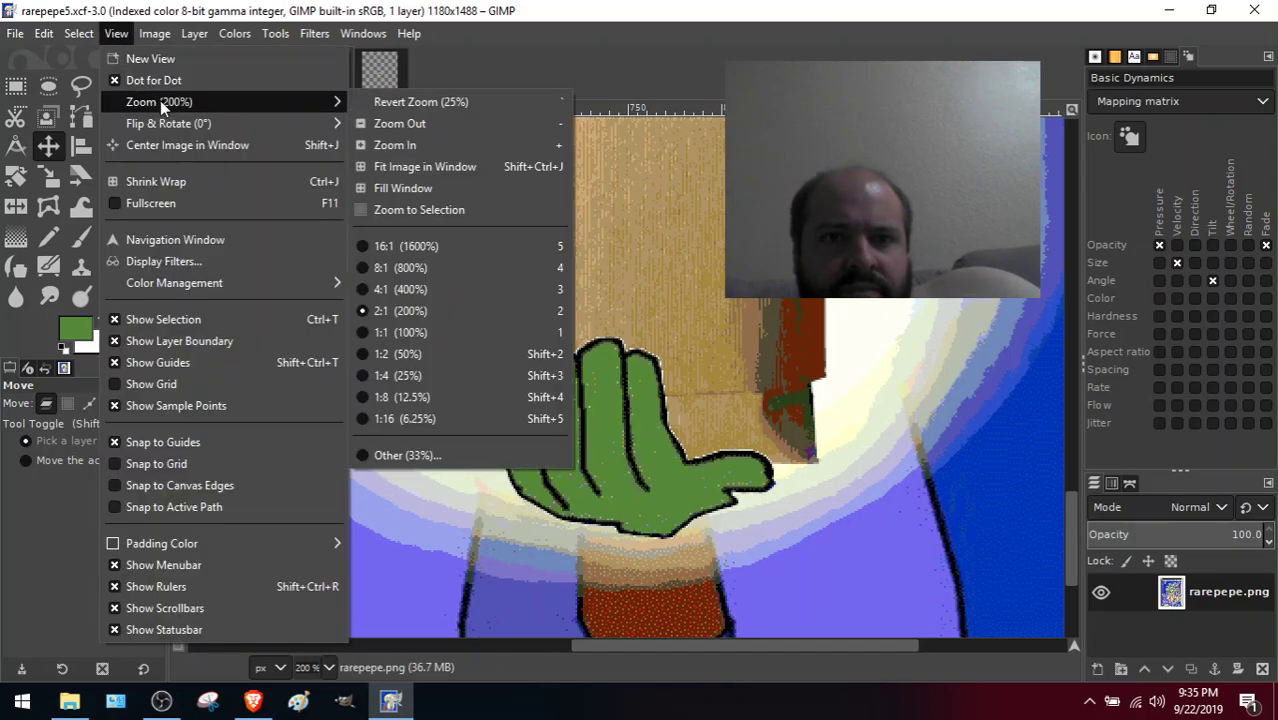
click(436, 288)
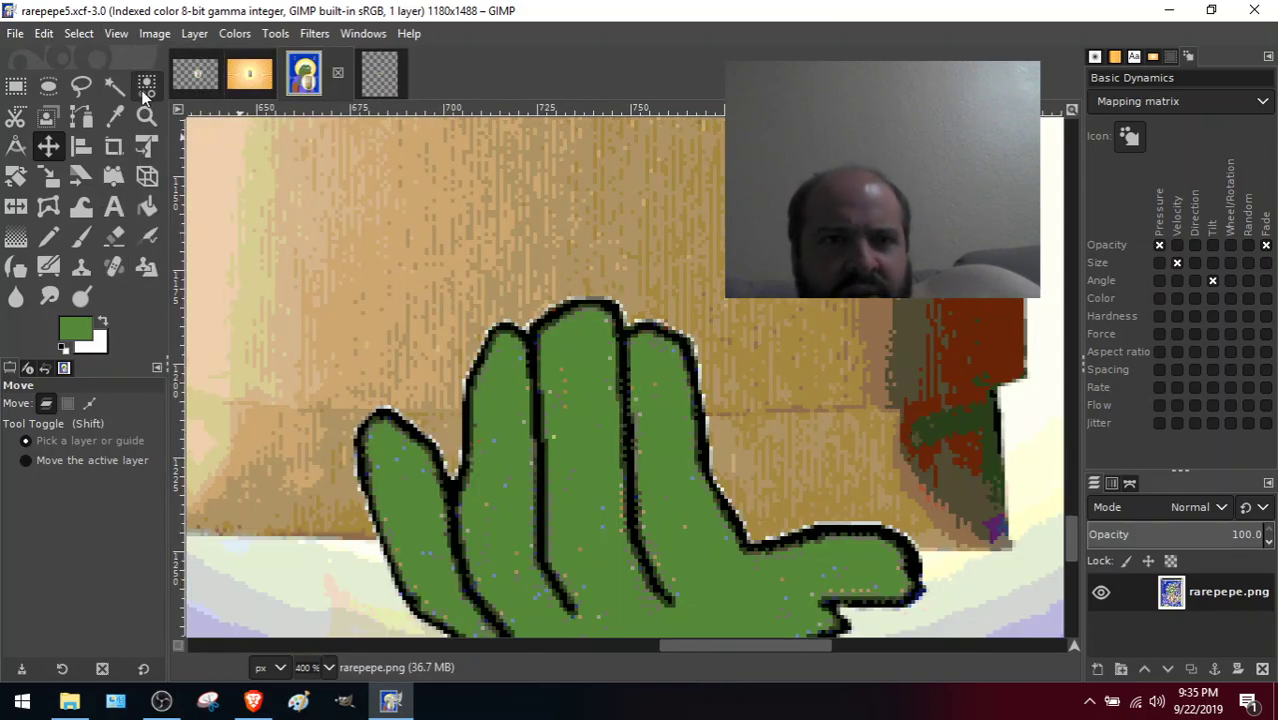
click(115, 118)
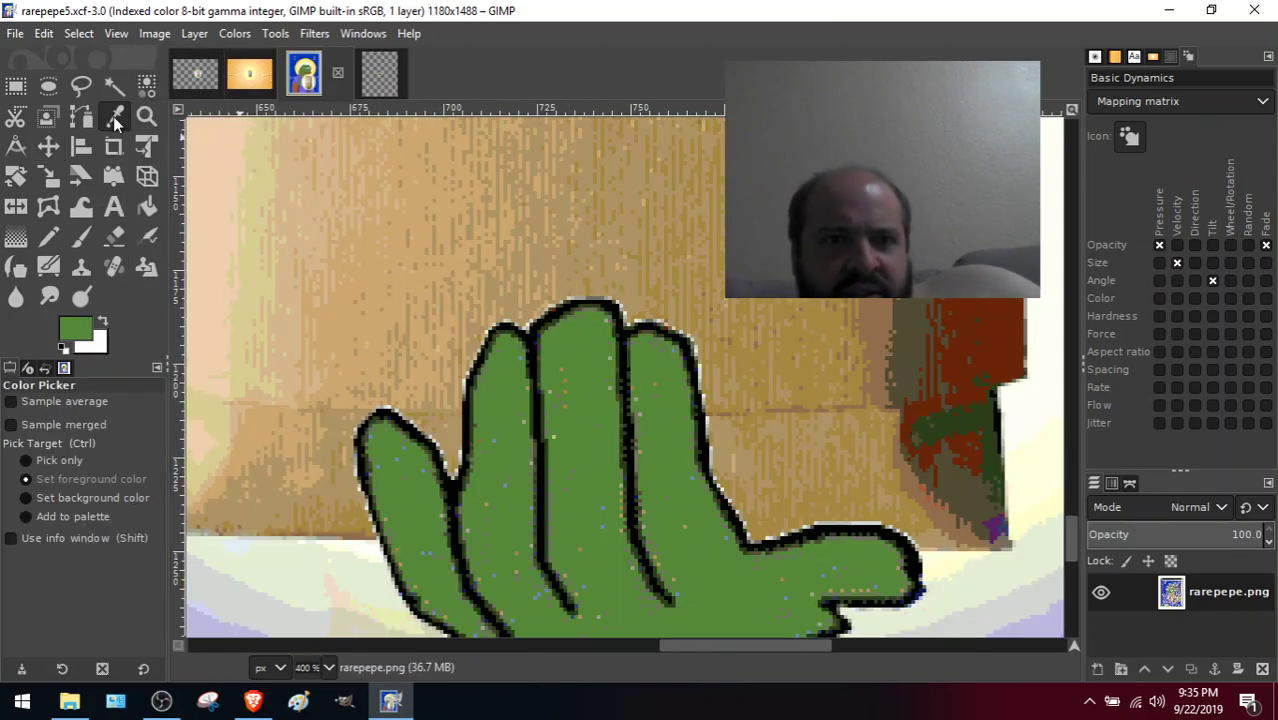
click(48, 237)
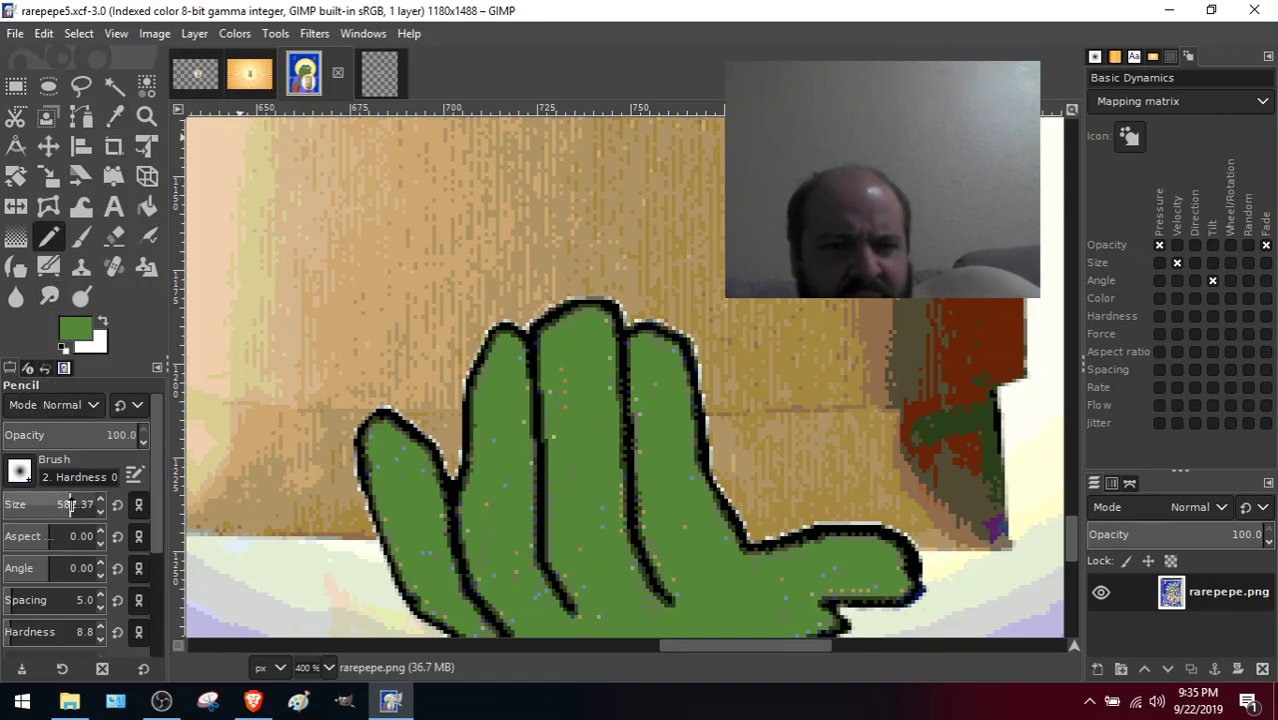
drag(68, 504, 1, 524)
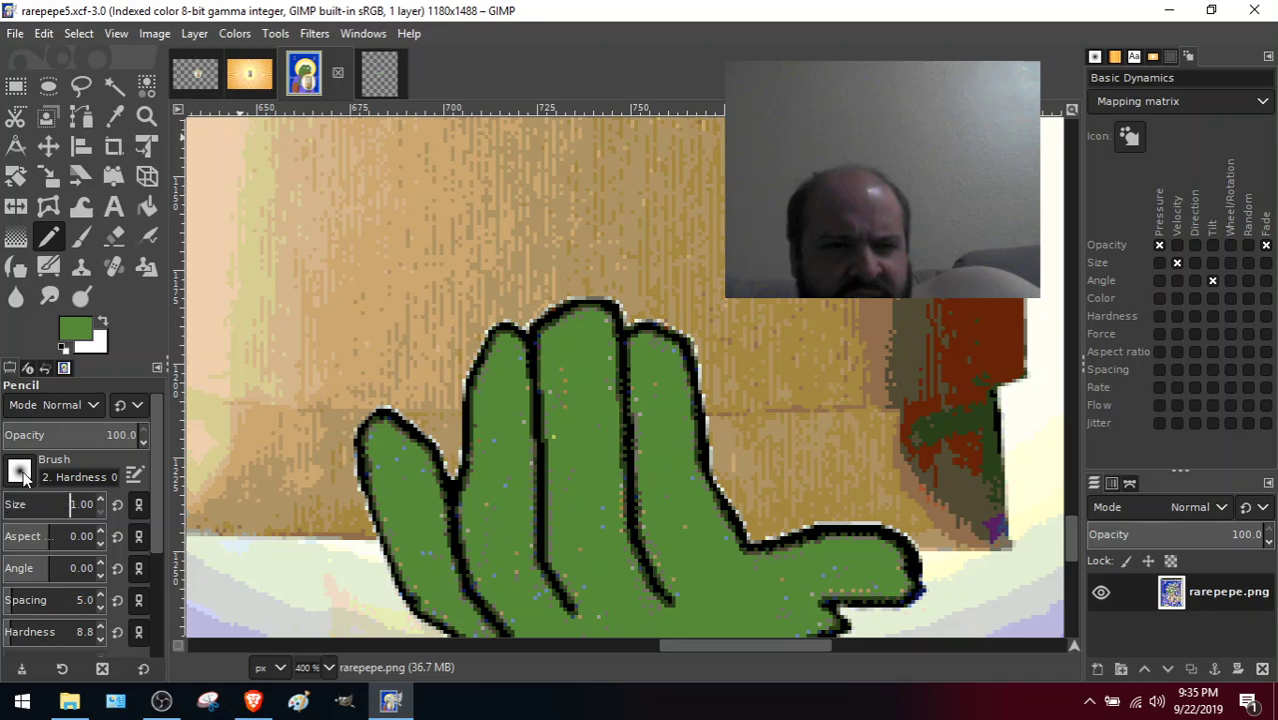
Sample a golden-brown from the bag and pencil over the white fringe at the notch between the middle and right fingertips.
click(114, 118)
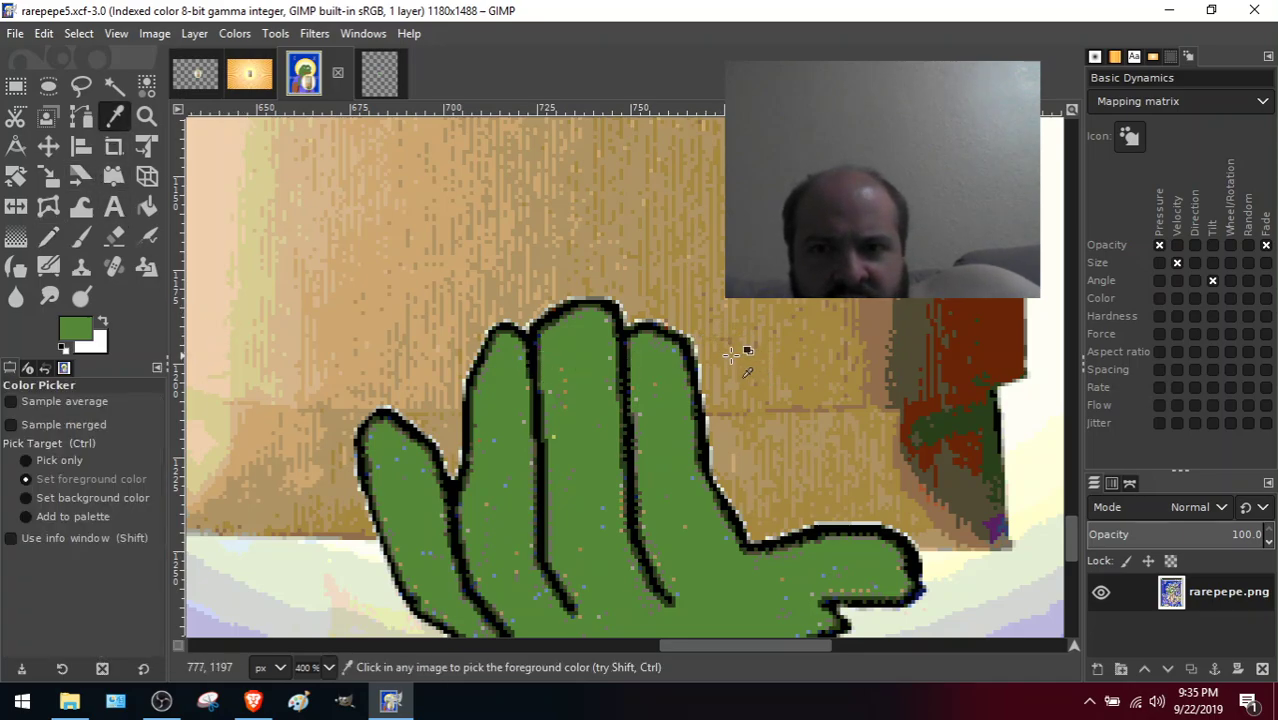
click(388, 211)
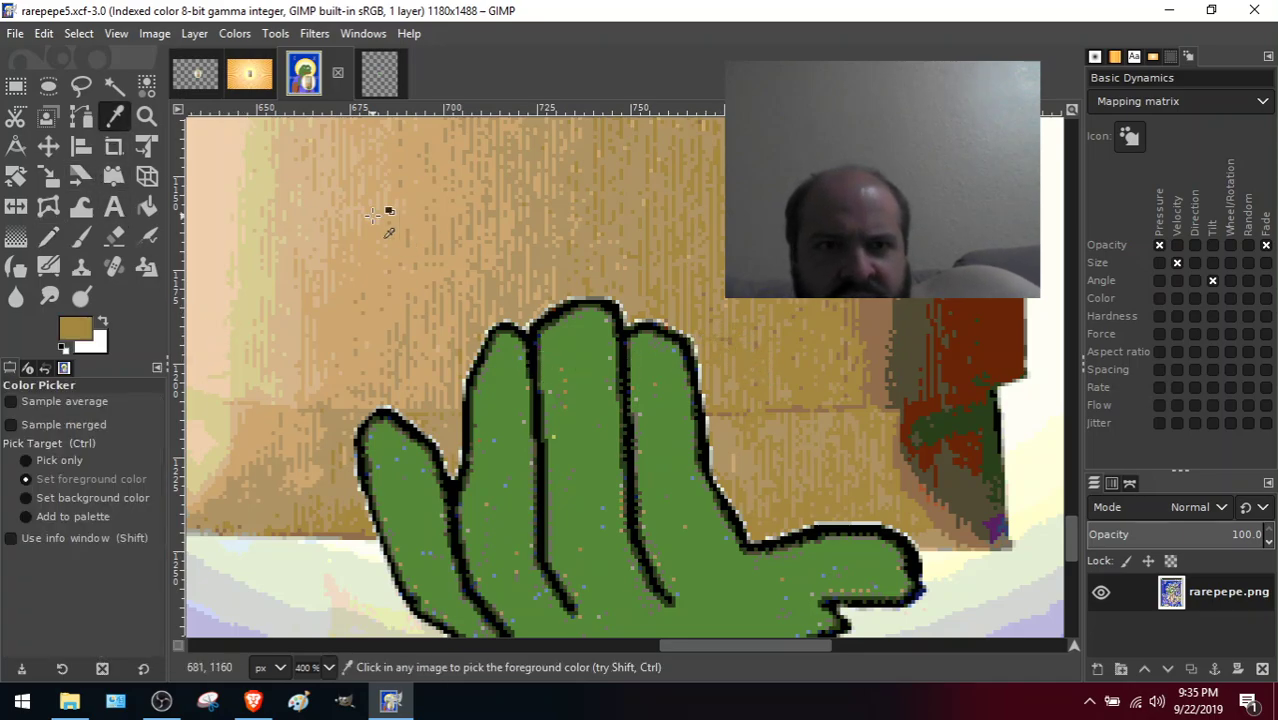
click(48, 237)
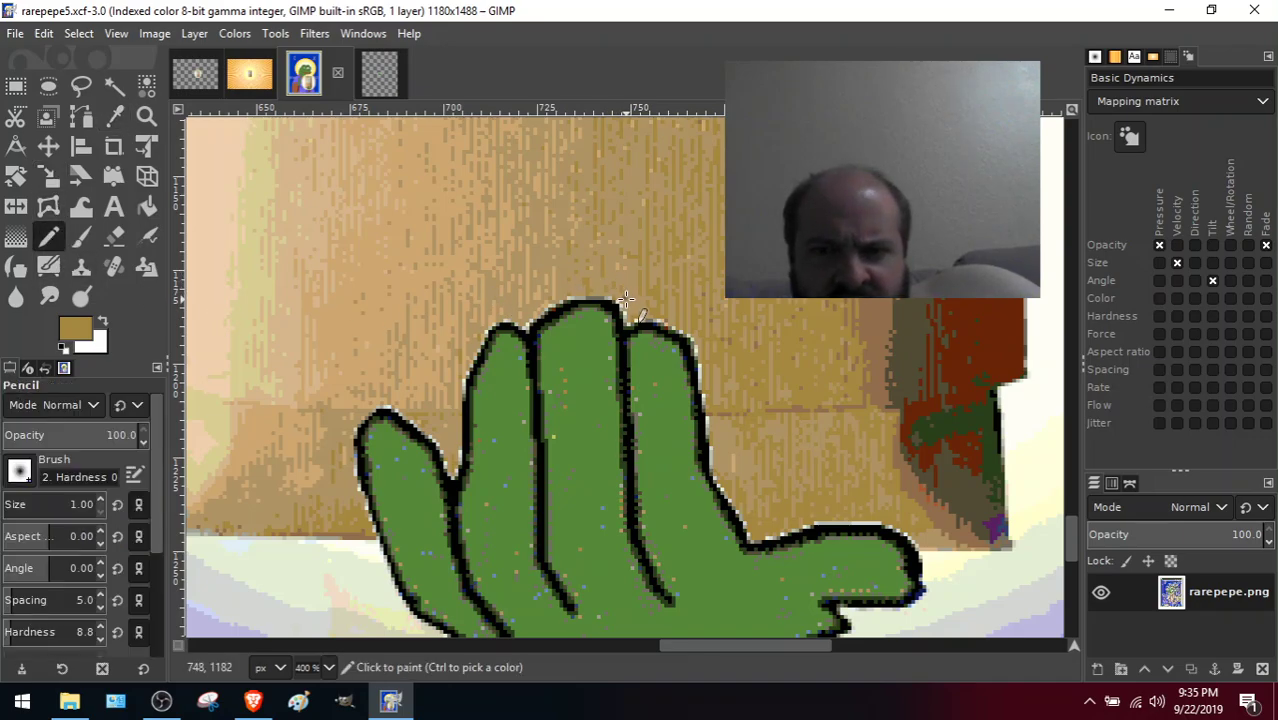
drag(618, 300, 632, 310)
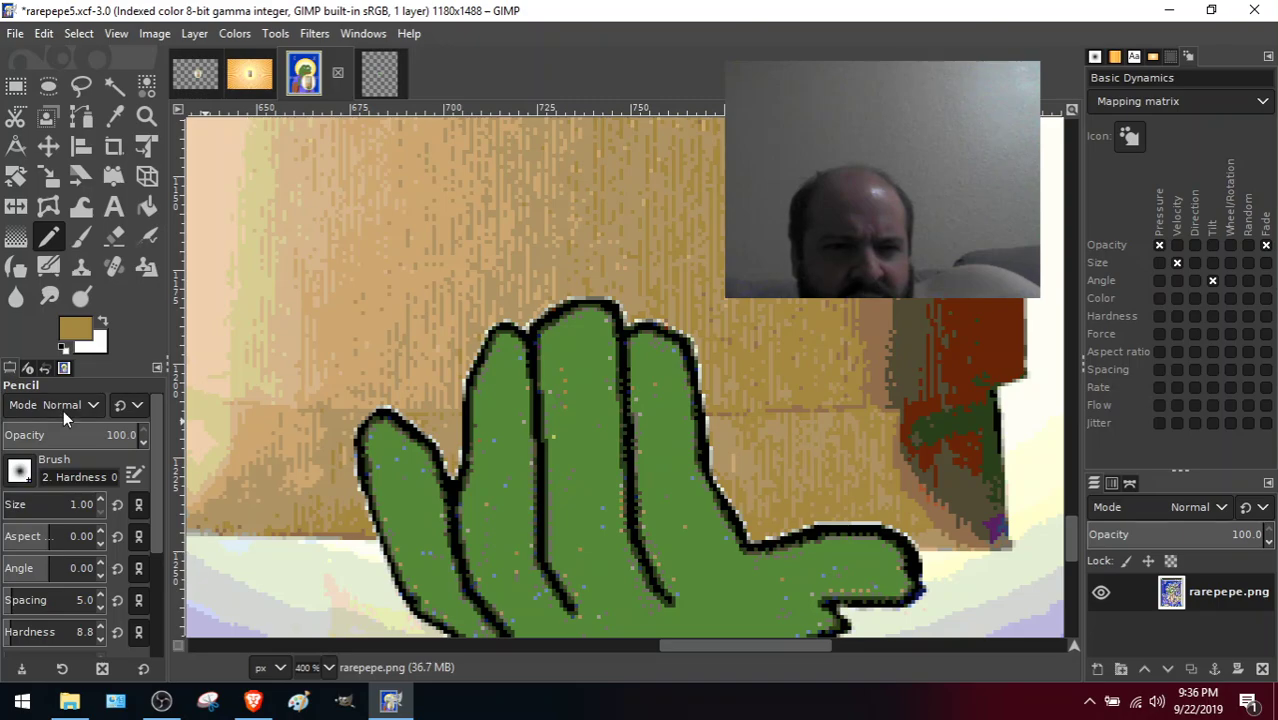
Switch the Pencil to the 1. Pixel brush and set its size to 1.00 for retouching individual pixels.
click(18, 472)
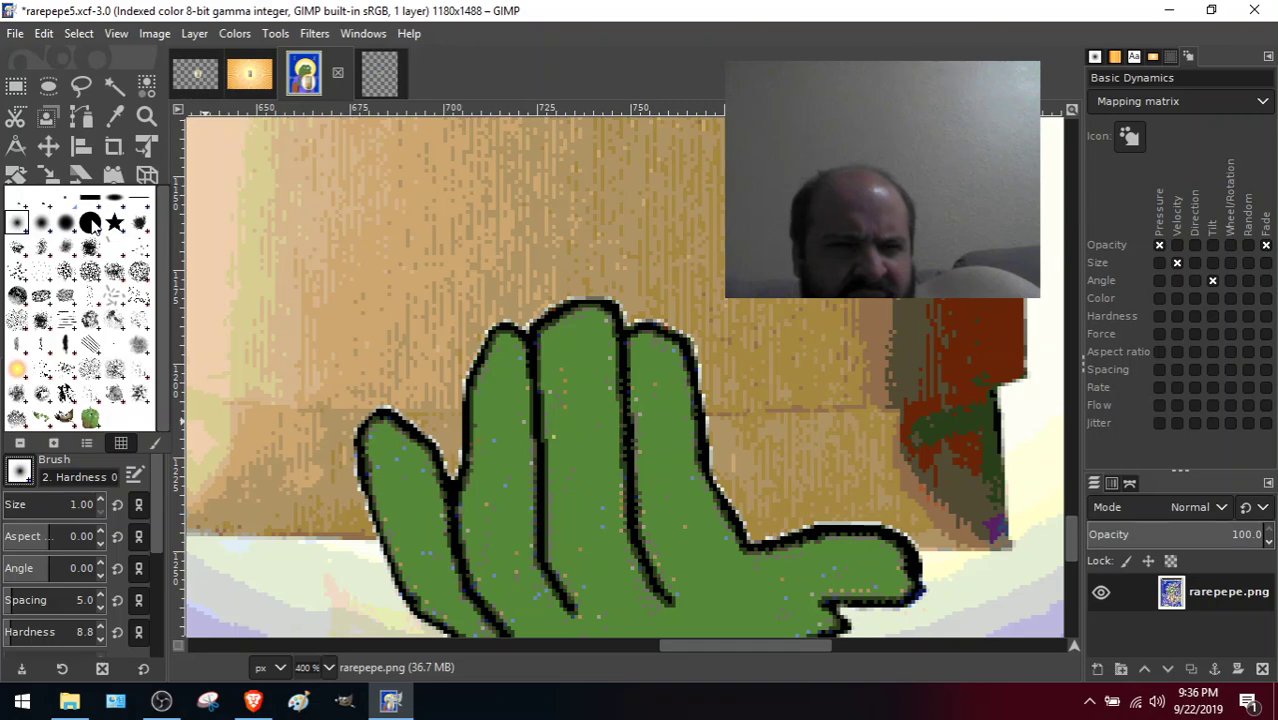
click(66, 207)
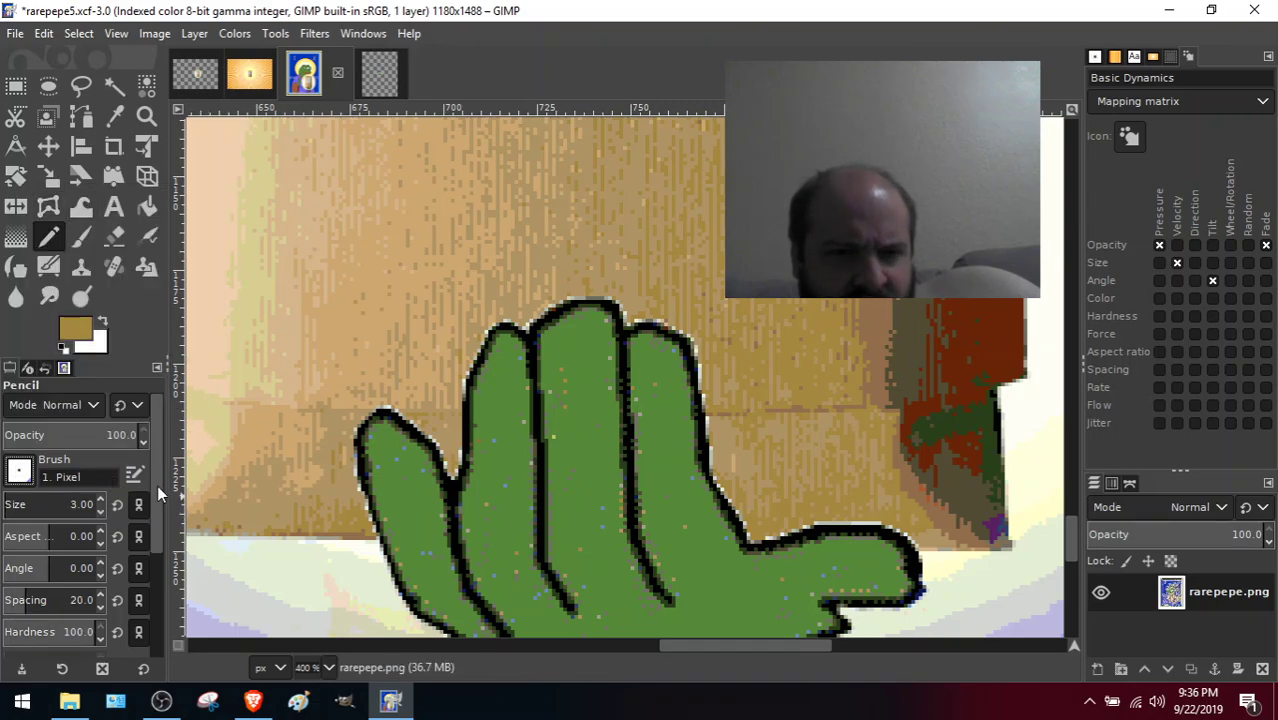
mouse_move(157, 485)
mouse_down()
mouse_move(159, 597)
mouse_move(140, 409)
mouse_up()
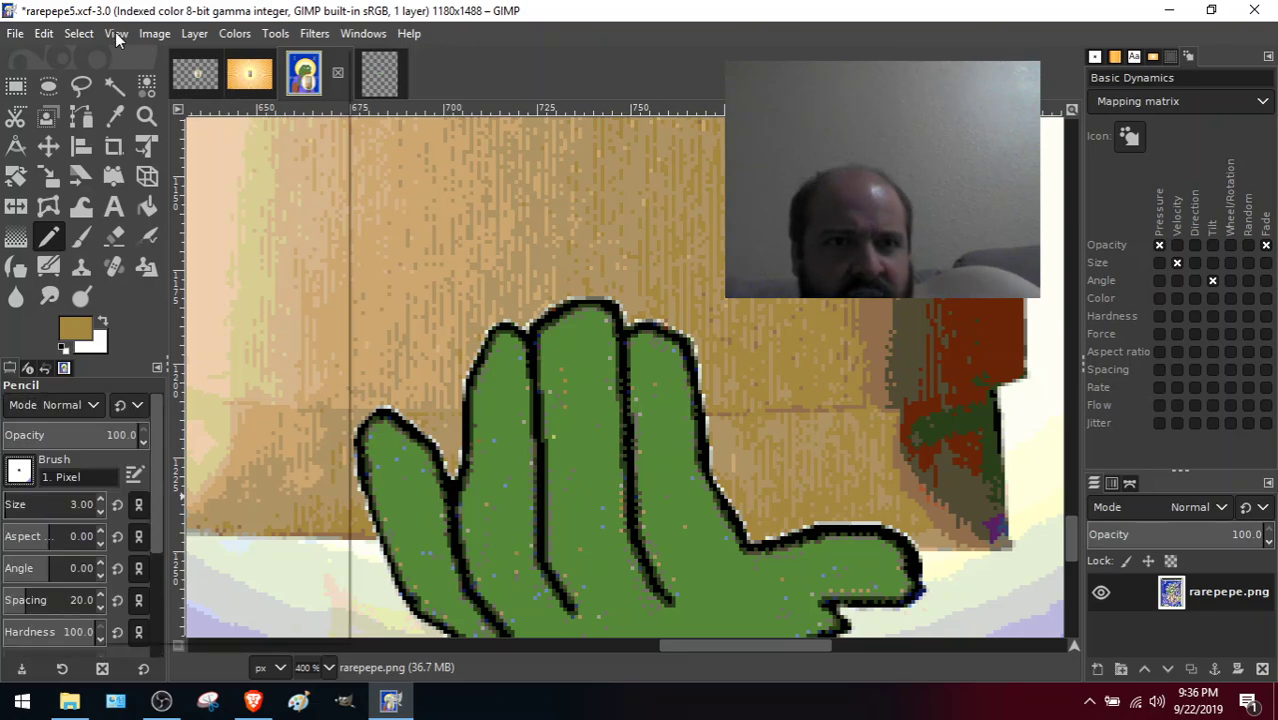
click(79, 34)
mouse_move(55, 35)
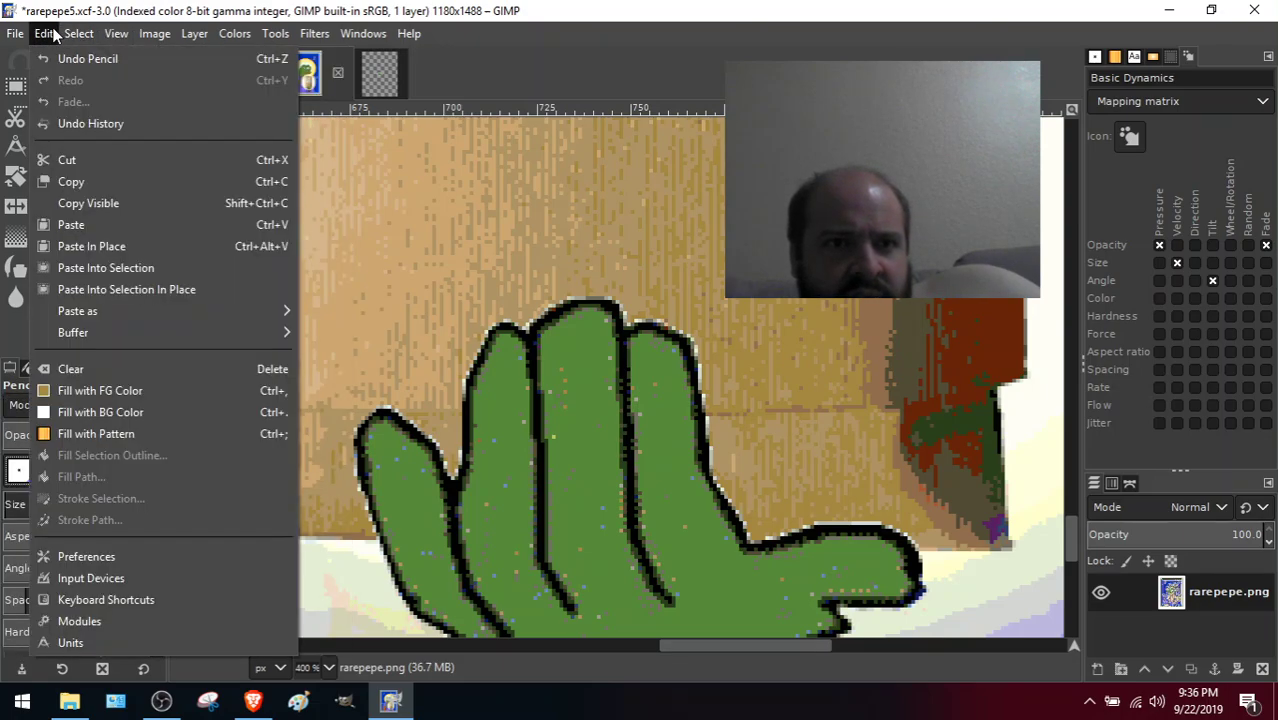
mouse_move(116, 33)
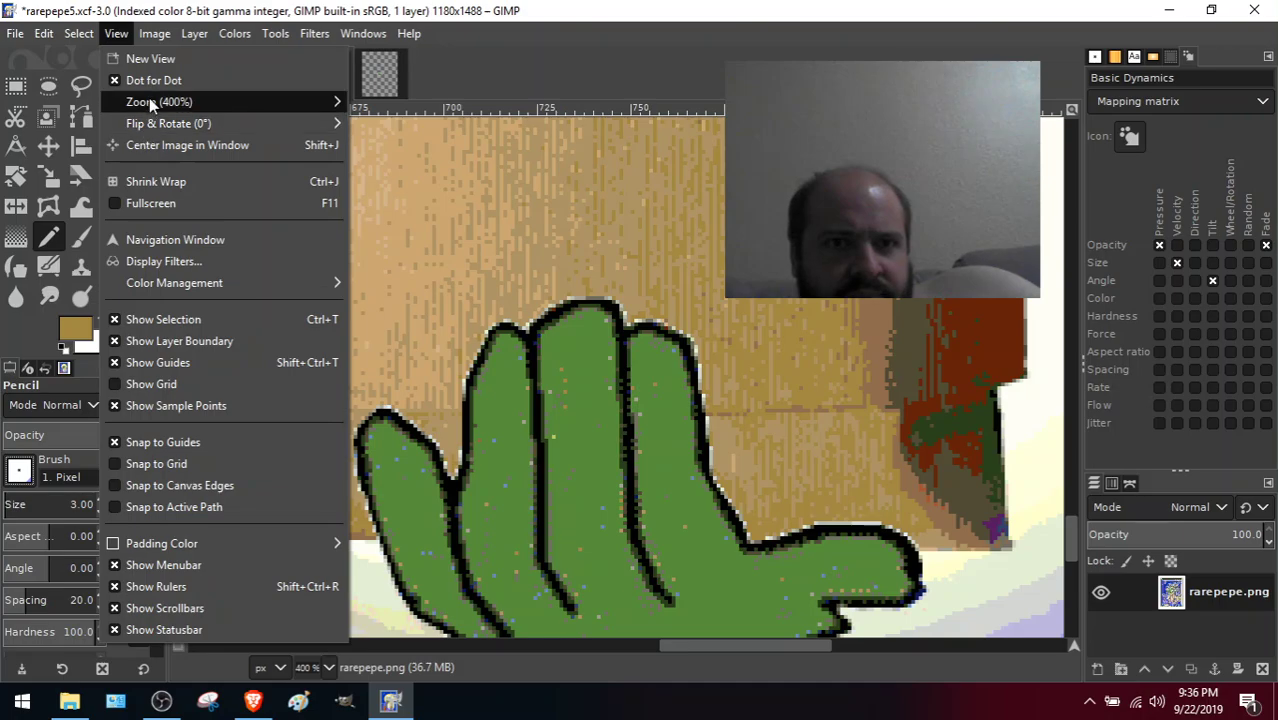
mouse_move(149, 101)
click(425, 270)
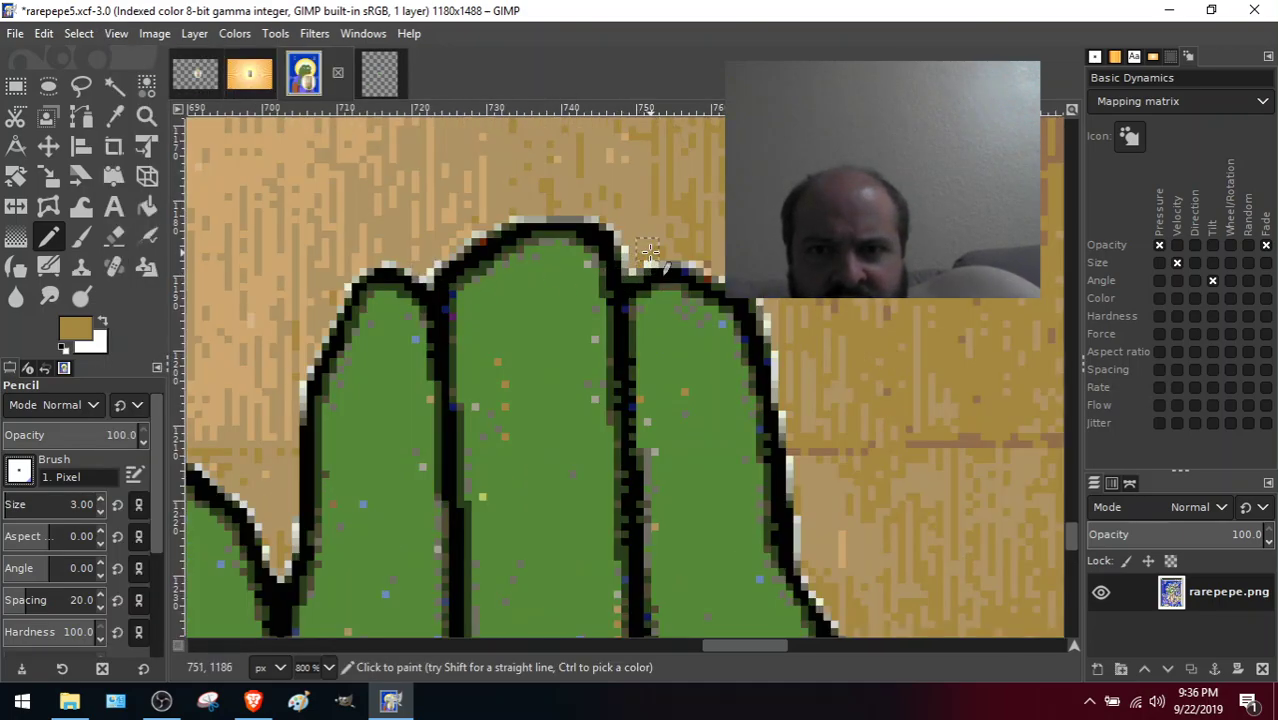
drag(50, 506, 3, 512)
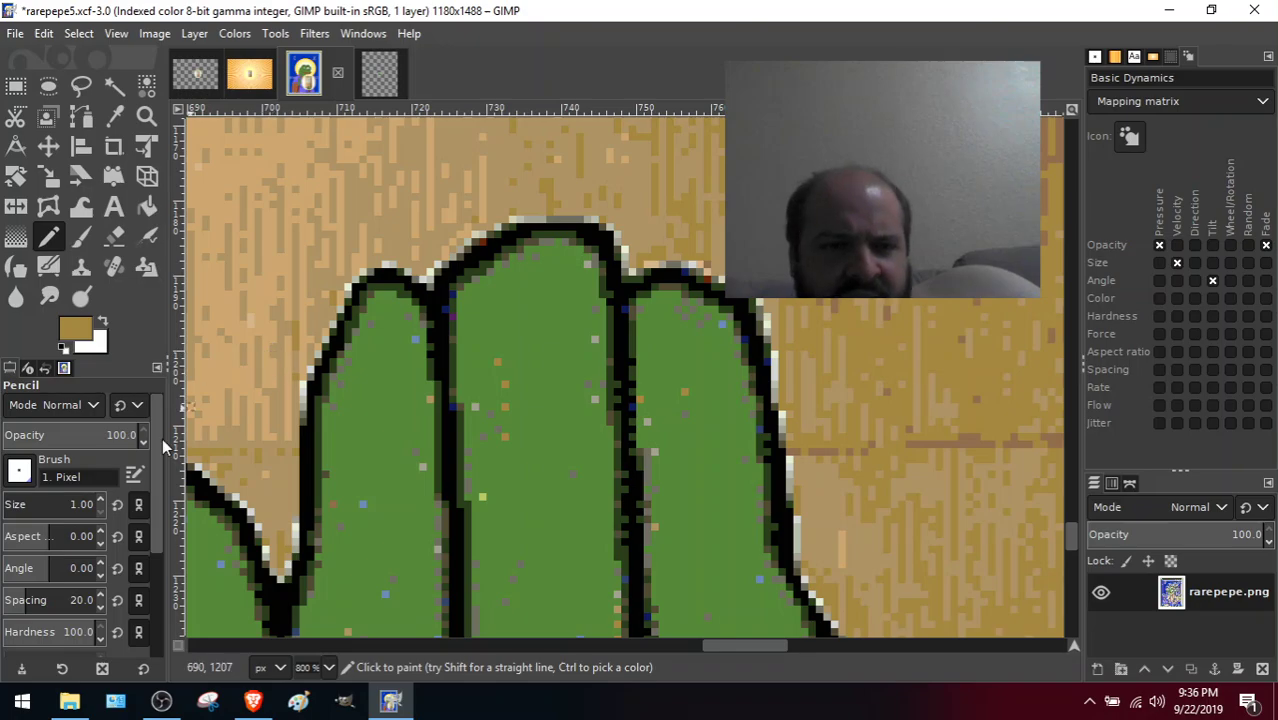
mouse_move(155, 505)
mouse_down()
mouse_move(163, 612)
mouse_move(153, 551)
mouse_up()
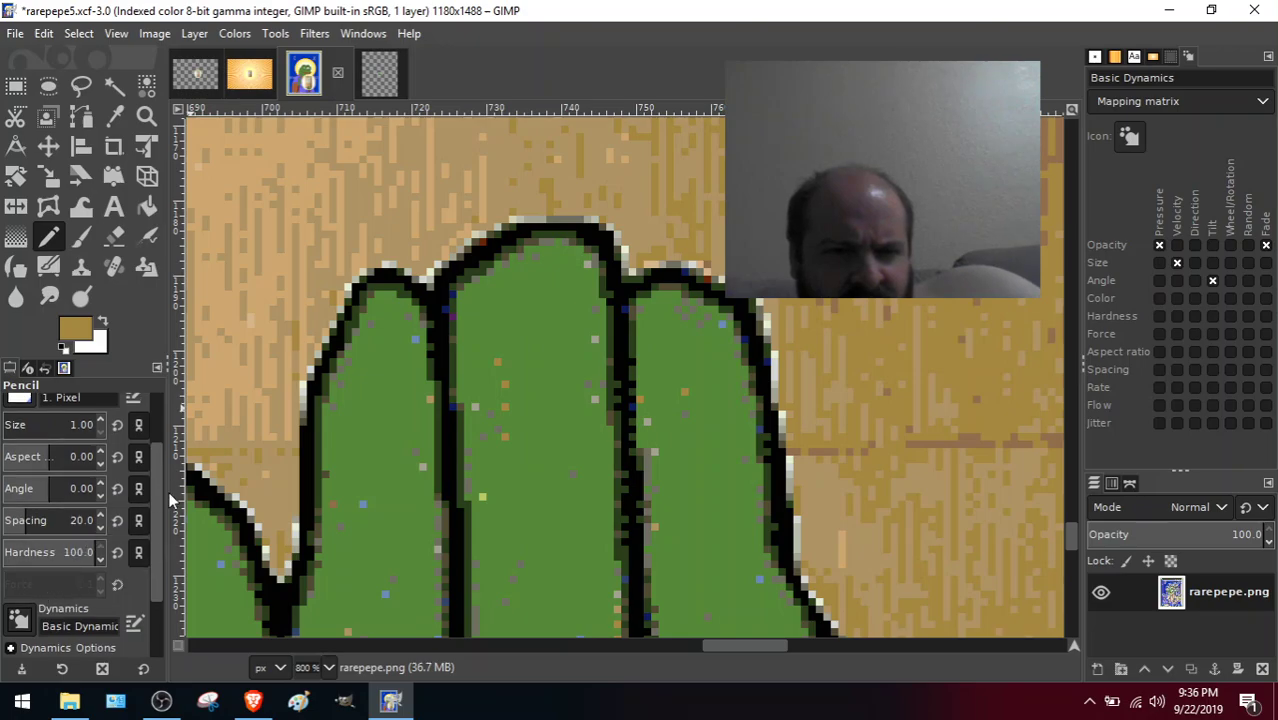
drag(155, 510, 156, 462)
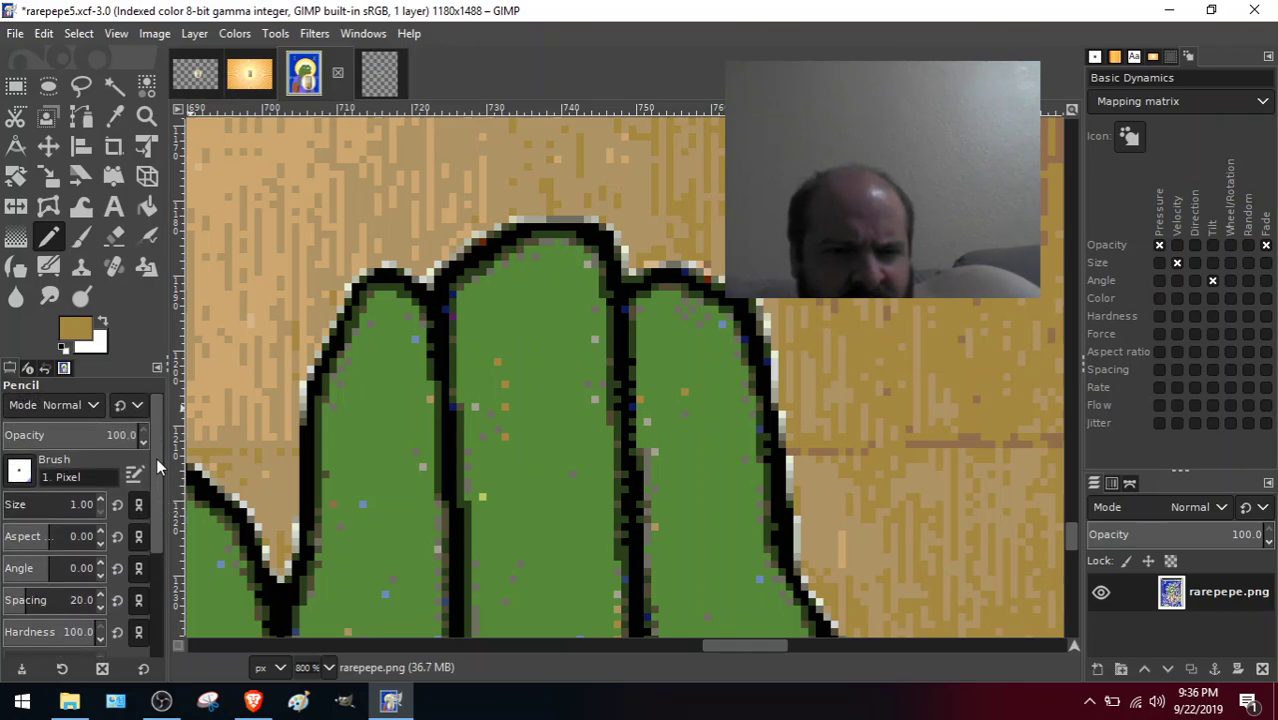
click(91, 408)
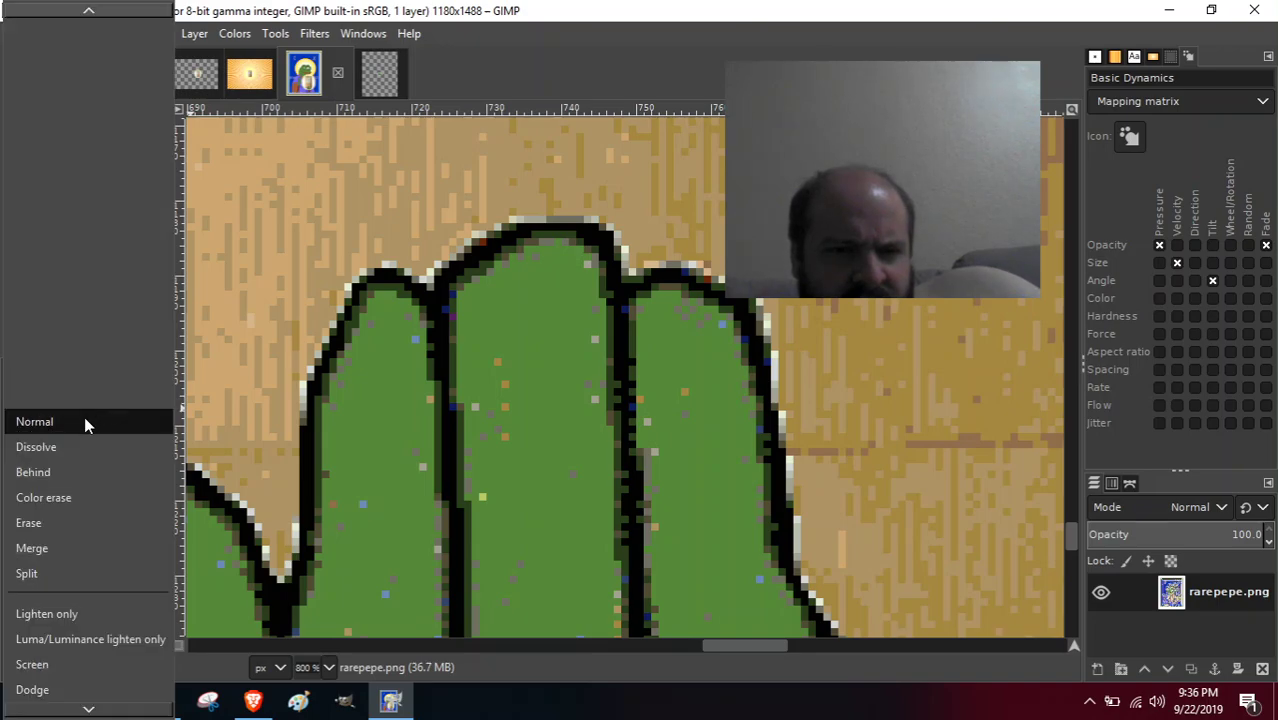
click(85, 421)
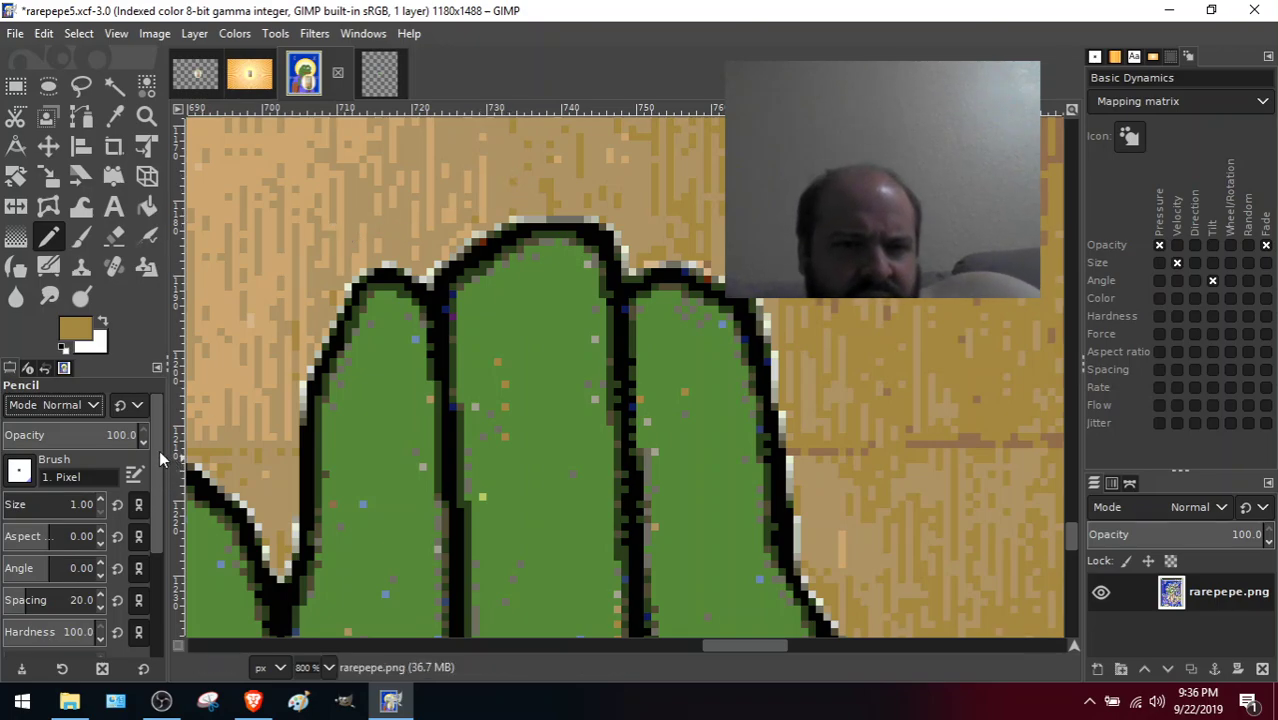
drag(159, 450, 154, 575)
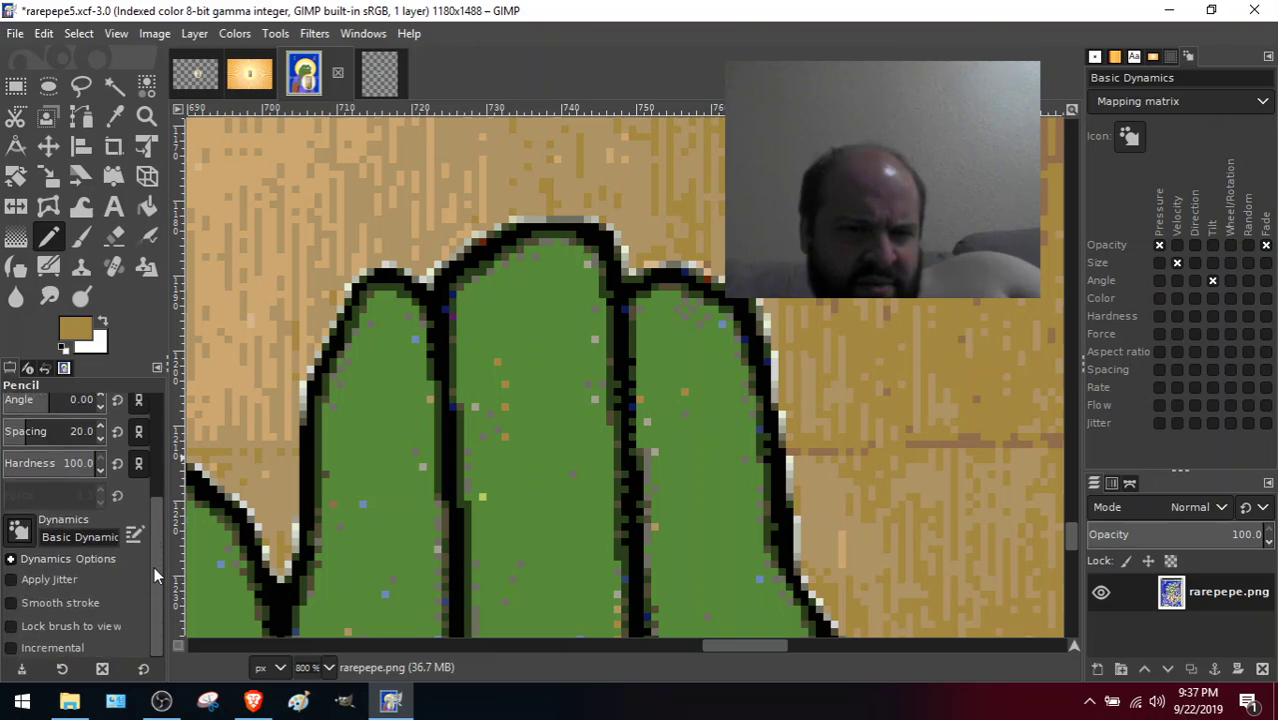
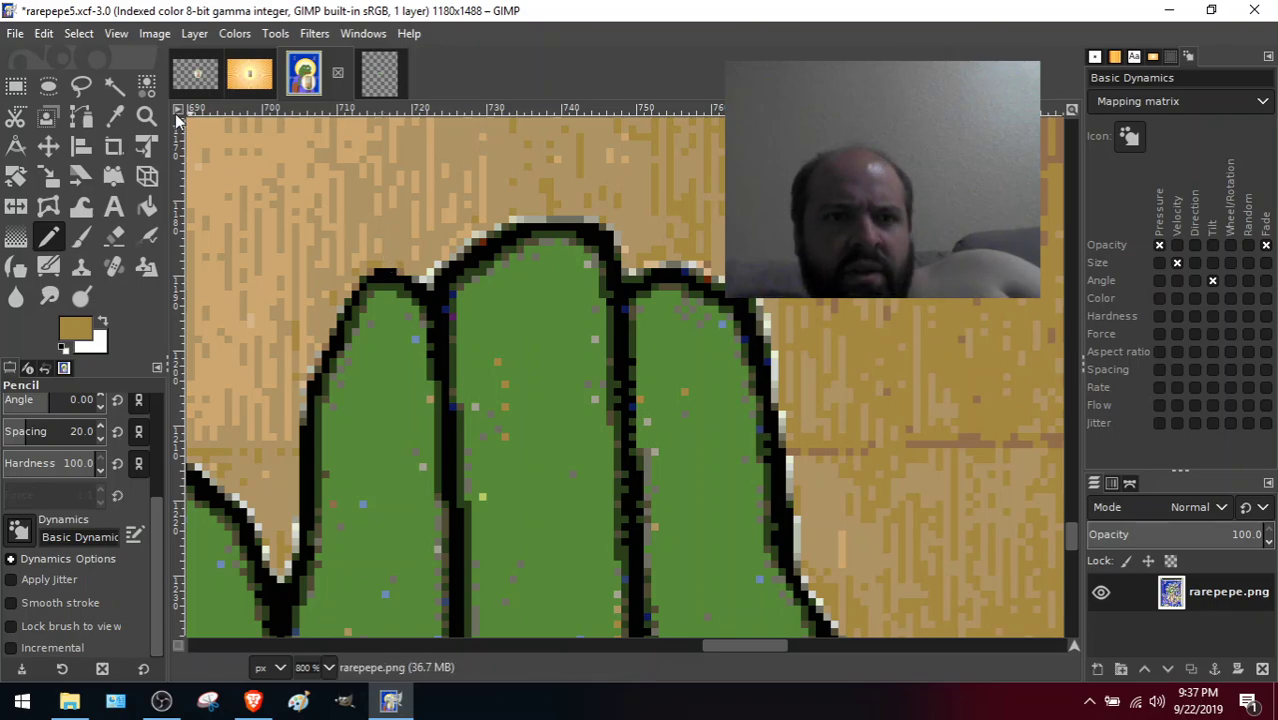
Sample a lighter tan from the bag above the middle finger and pencil over the white pixels between the left and middle fingertips.
click(113, 116)
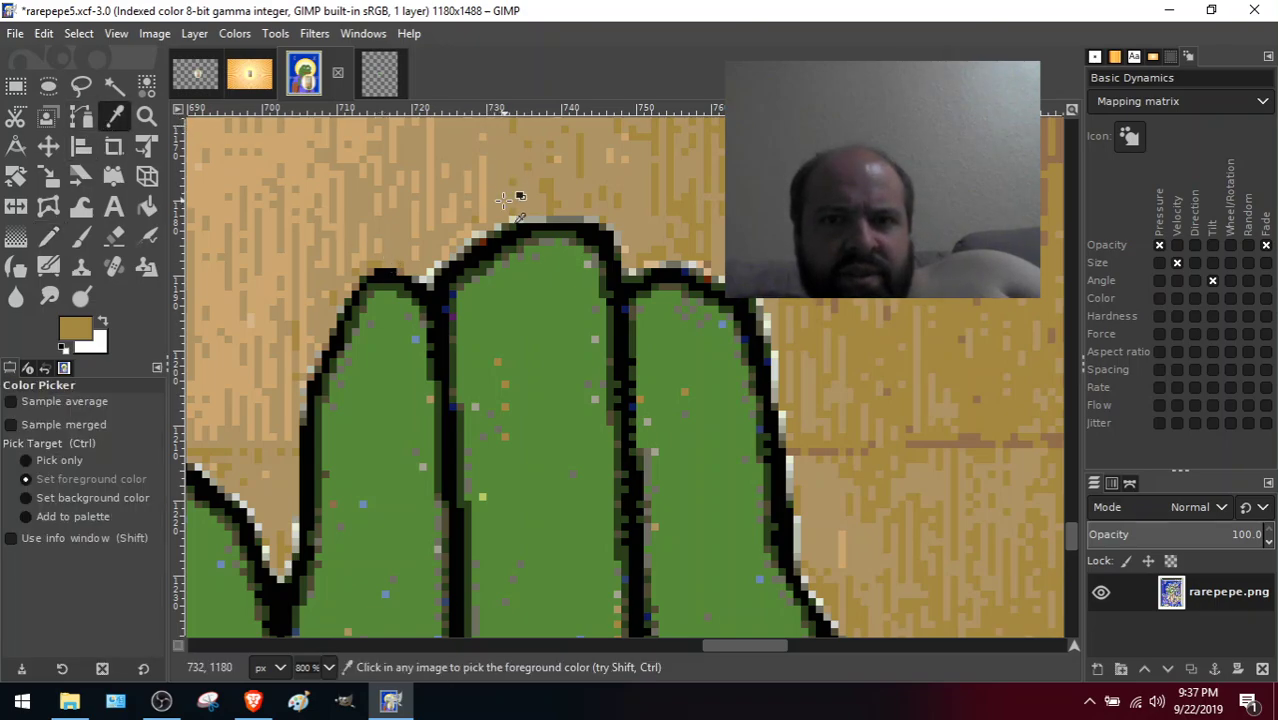
click(515, 196)
click(48, 238)
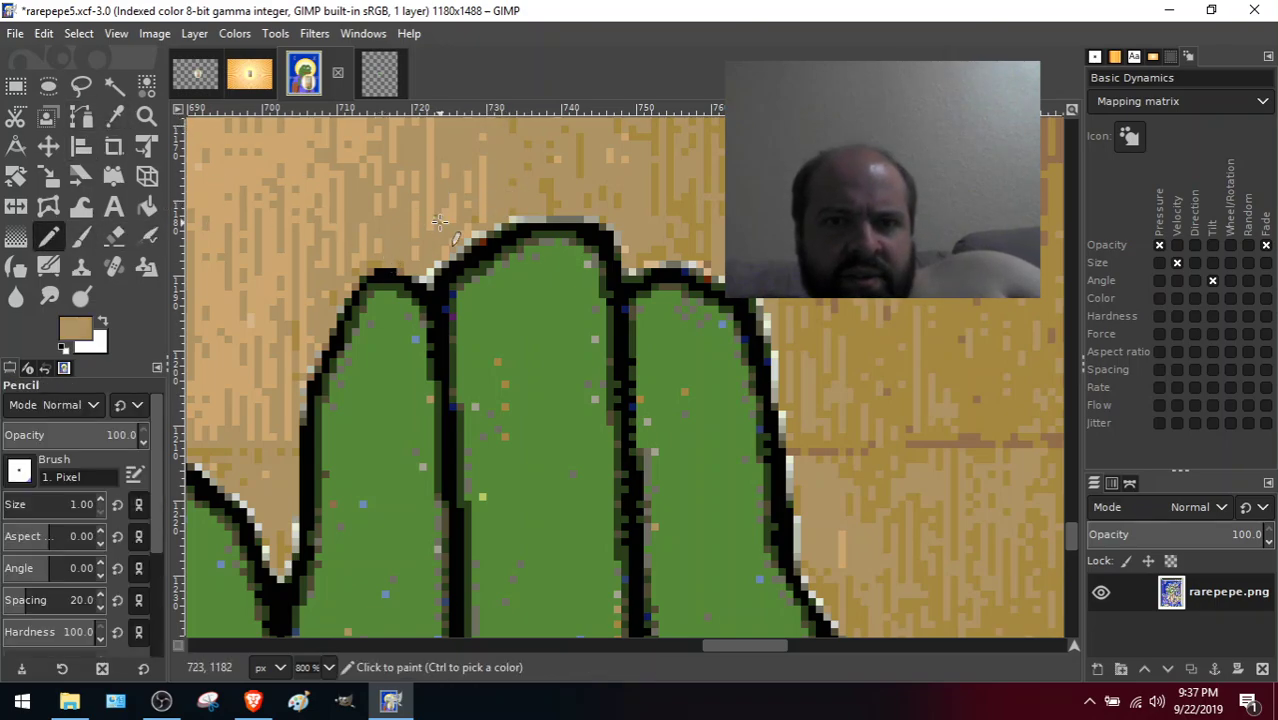
click(428, 281)
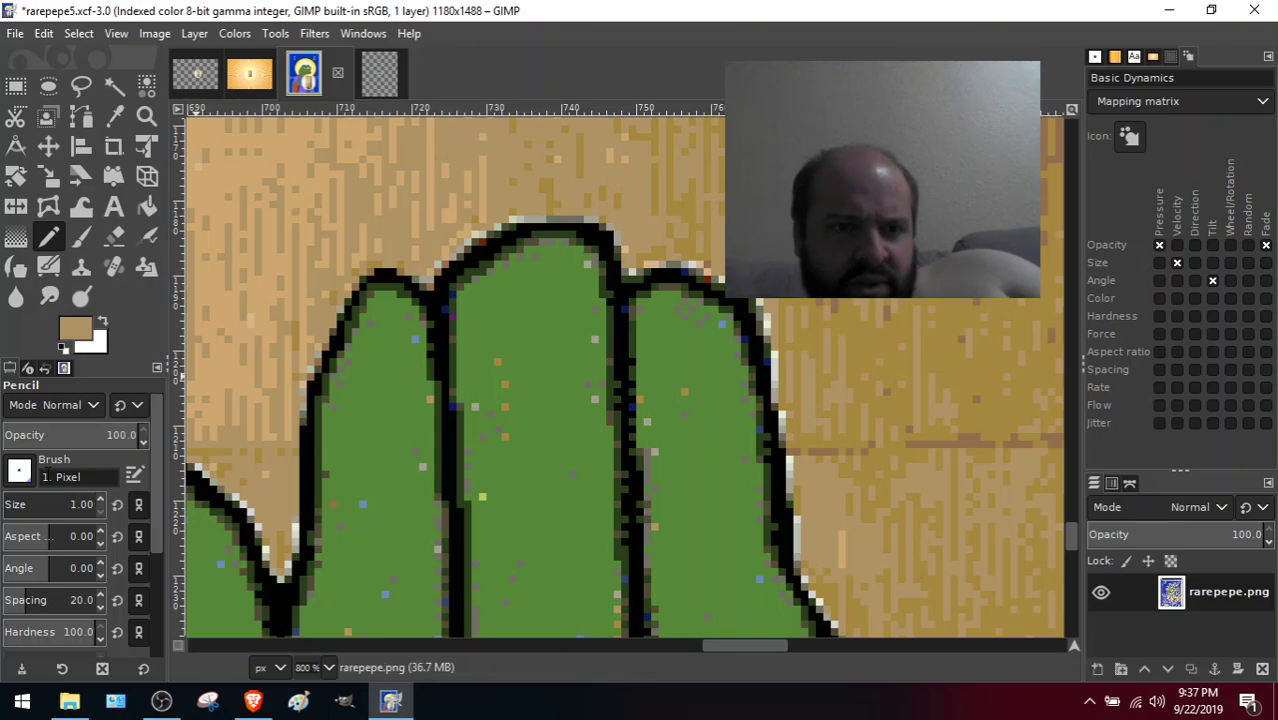
Try the solid round brush with hardness 100 for the Pencil at size 1.00.
click(18, 472)
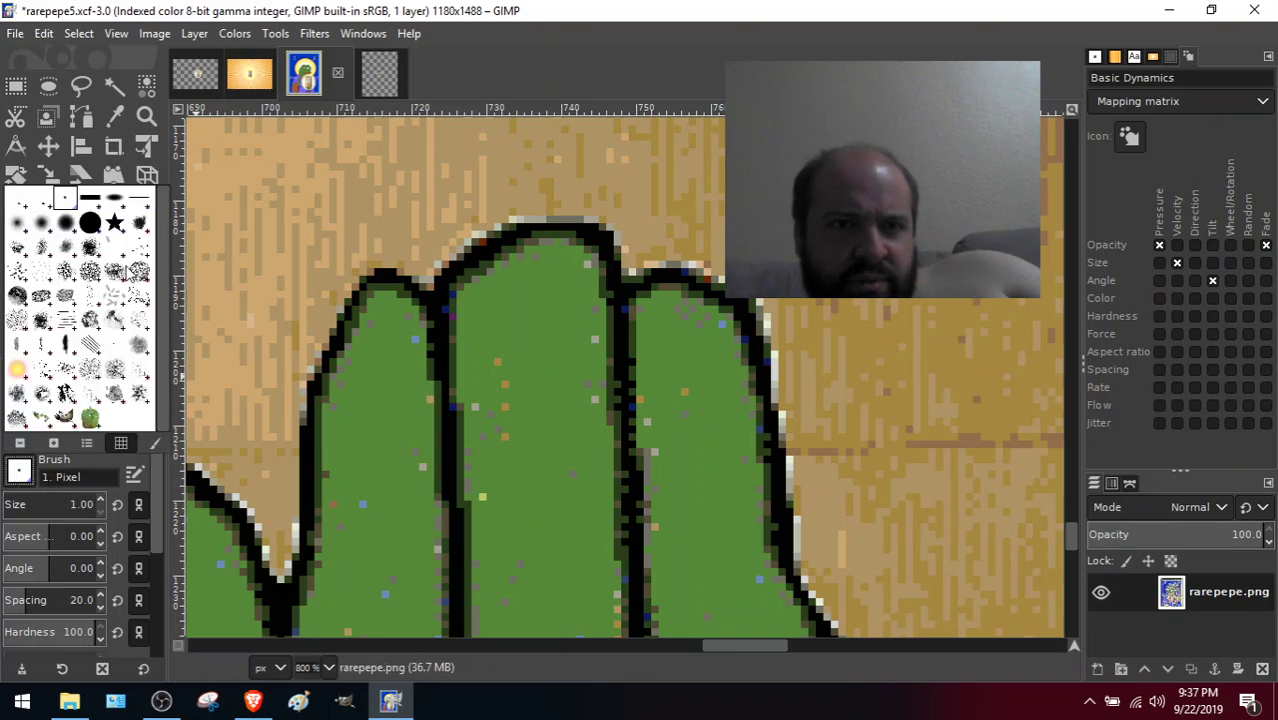
click(90, 222)
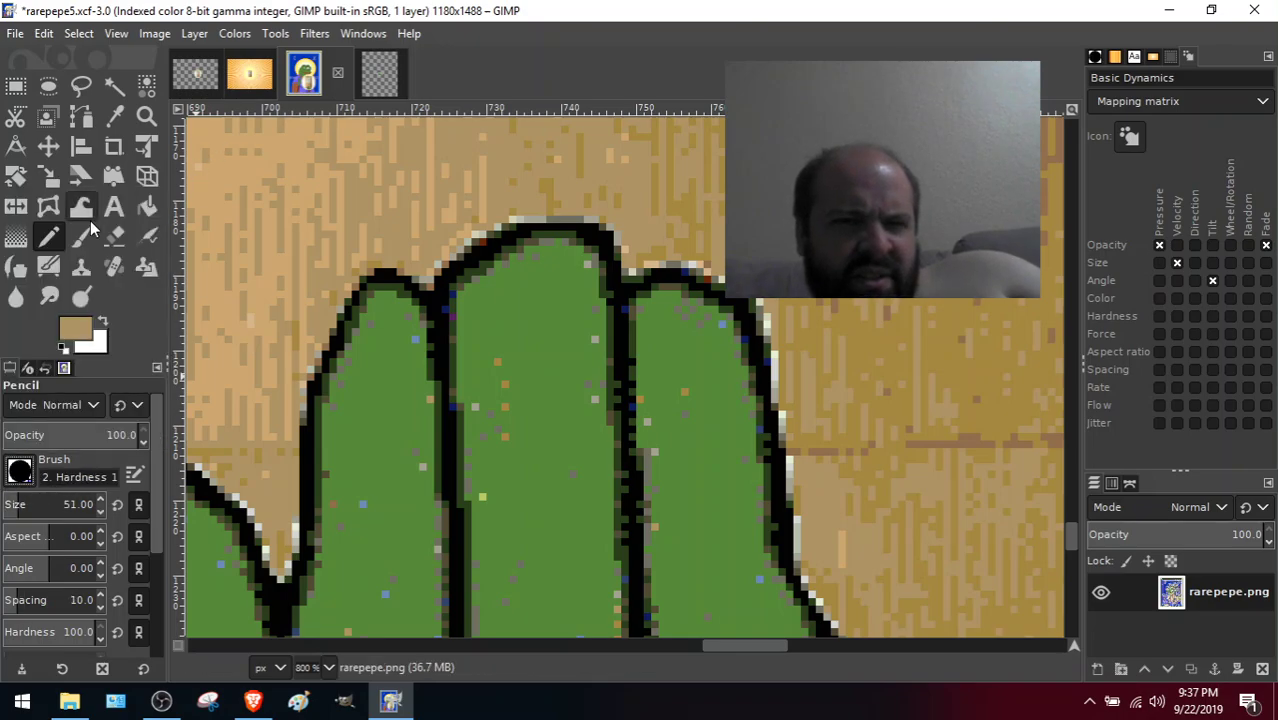
click(5, 508)
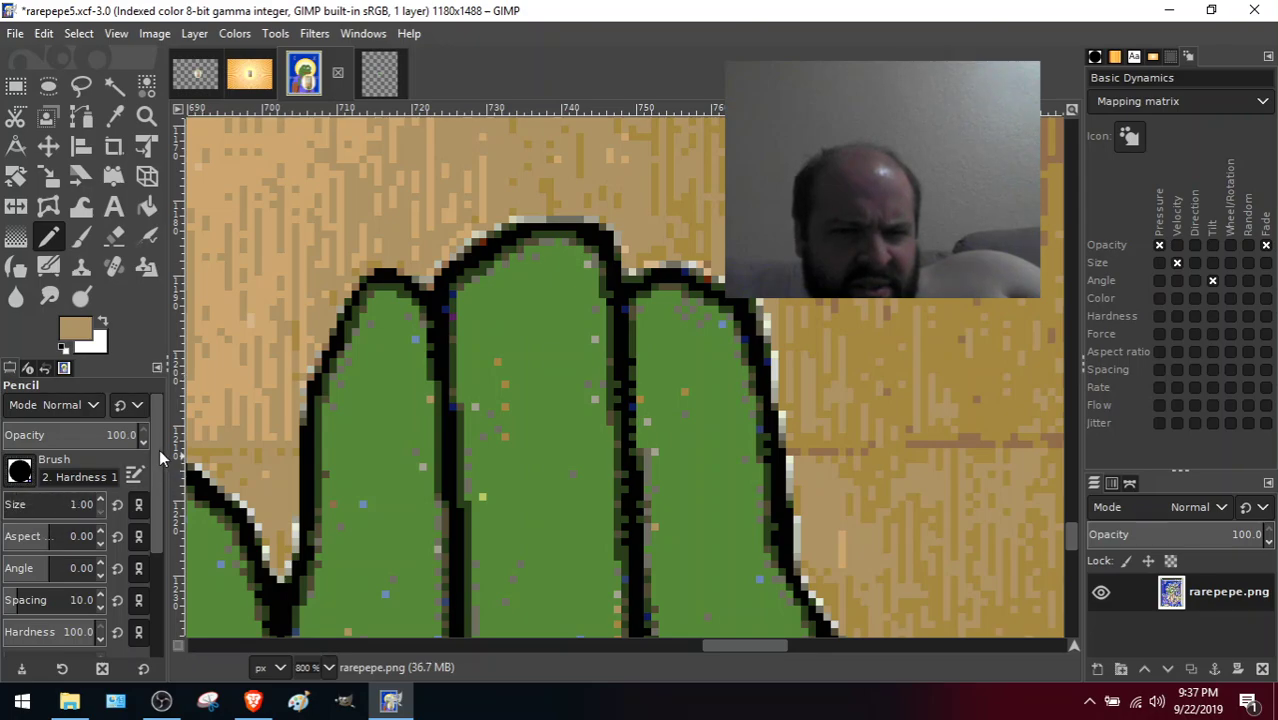
drag(159, 449, 160, 483)
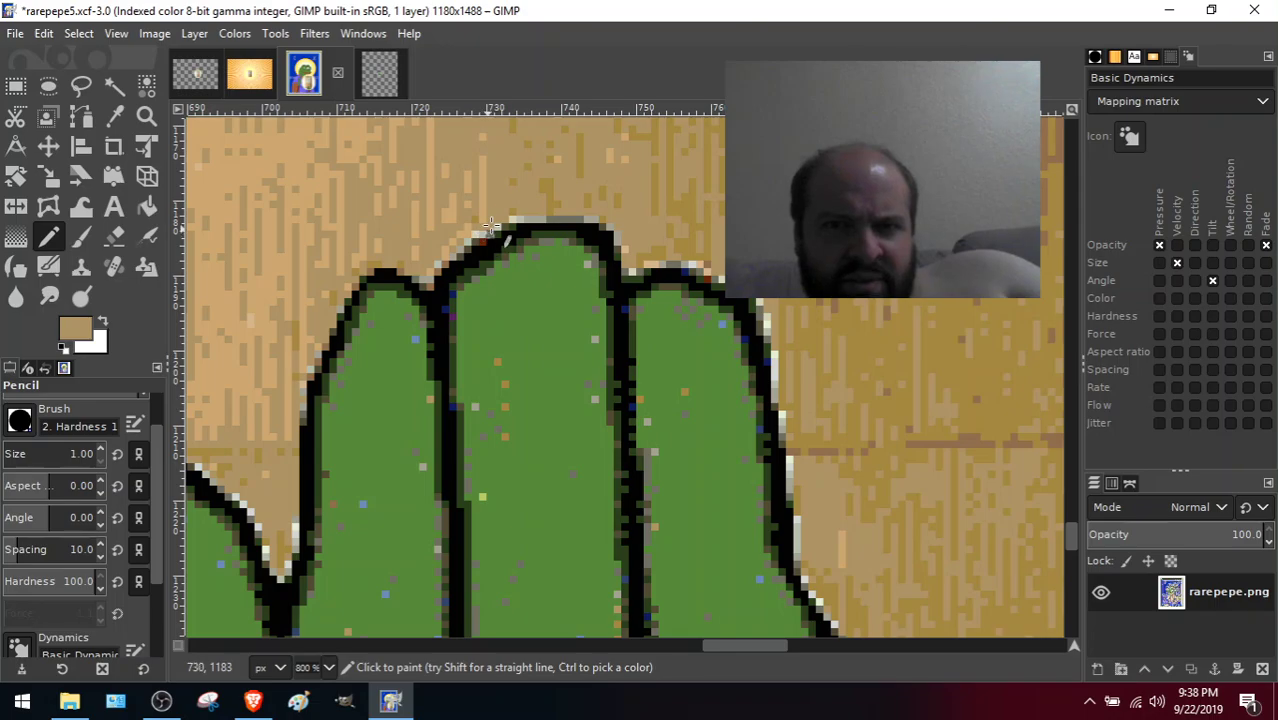
Try the softer round brushes with hardness 50 and hardness 25 for the Pencil.
click(19, 420)
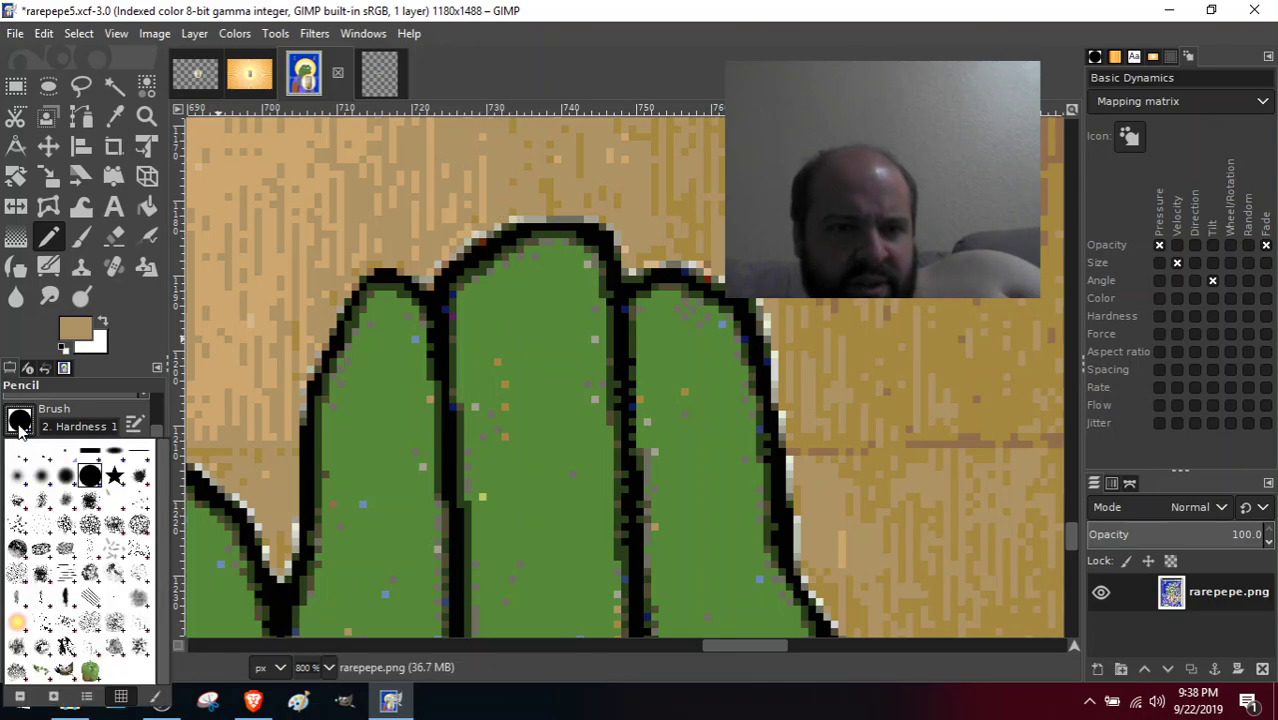
click(44, 479)
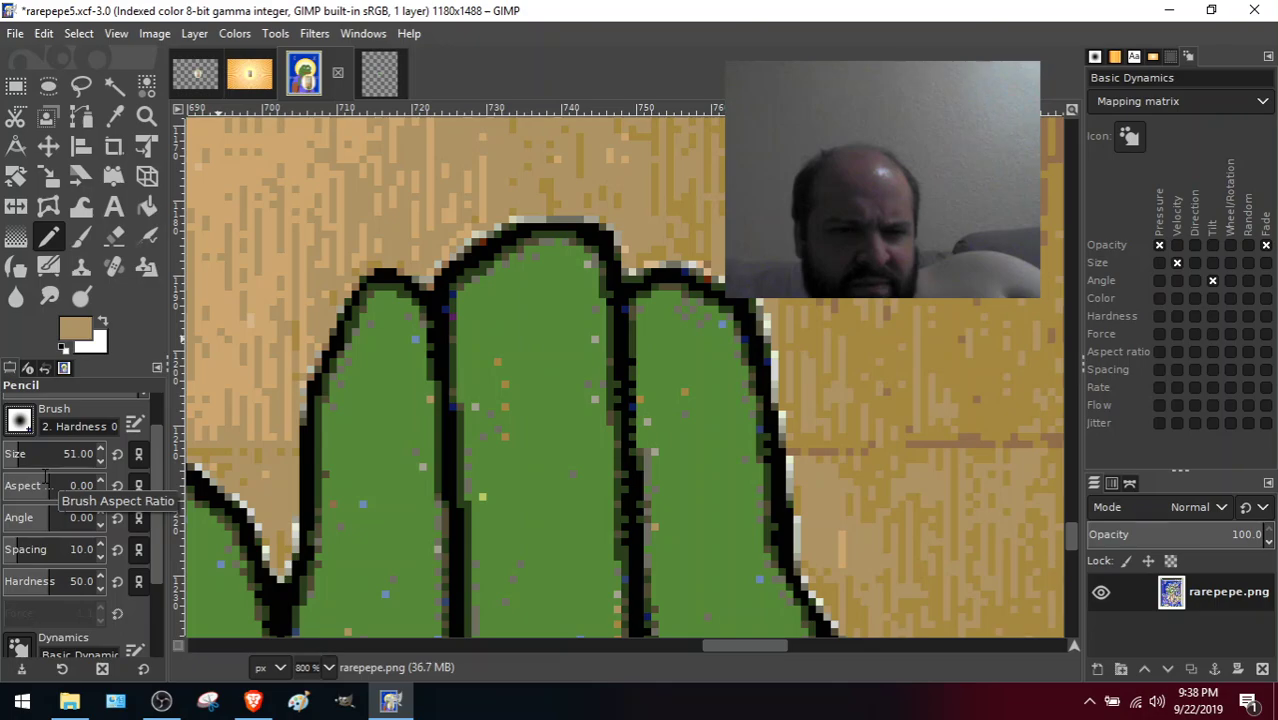
mouse_move(156, 454)
mouse_down()
mouse_move(158, 528)
mouse_move(147, 416)
mouse_up()
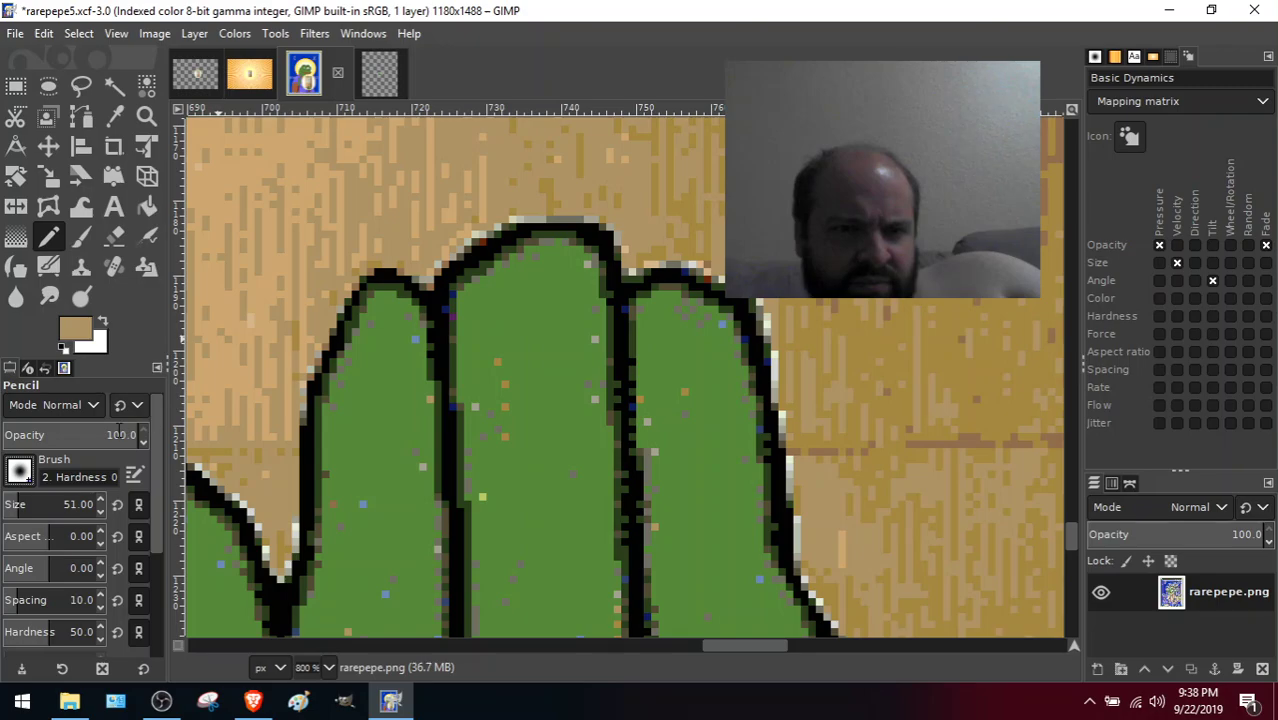
click(18, 472)
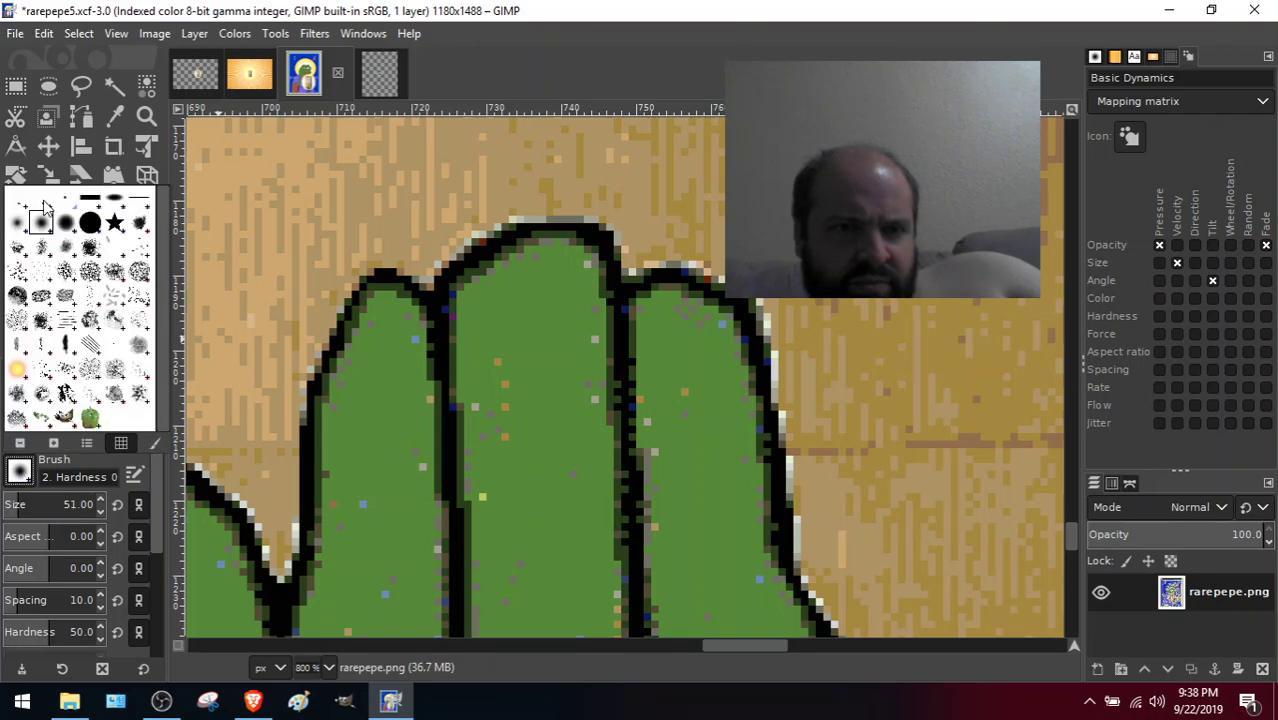
click(26, 228)
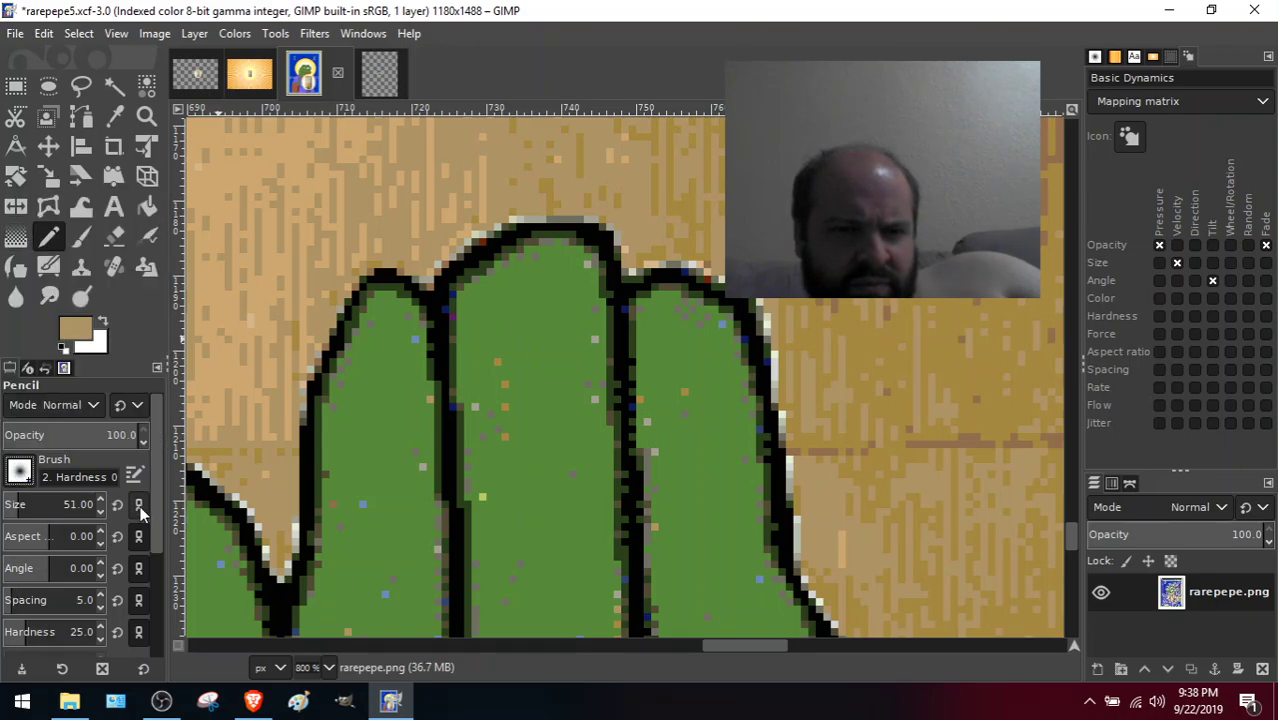
drag(157, 512, 158, 565)
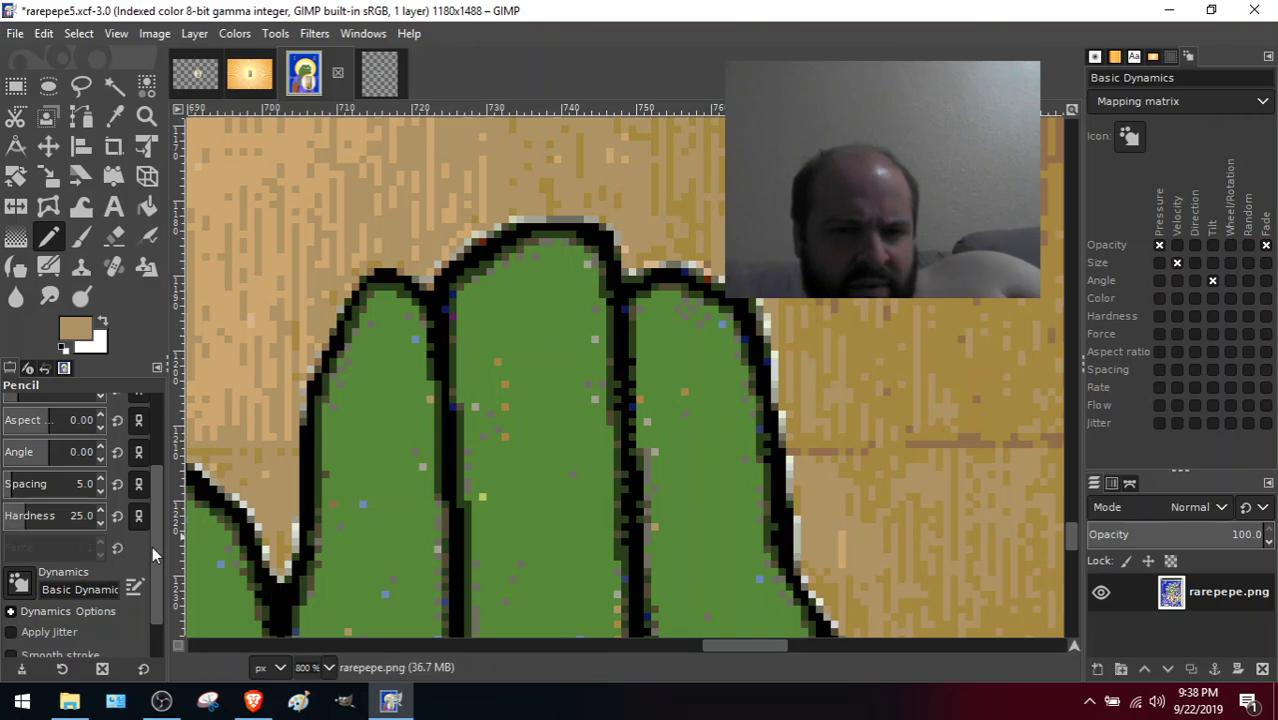
mouse_move(154, 538)
mouse_down()
mouse_move(155, 577)
mouse_move(152, 453)
mouse_up()
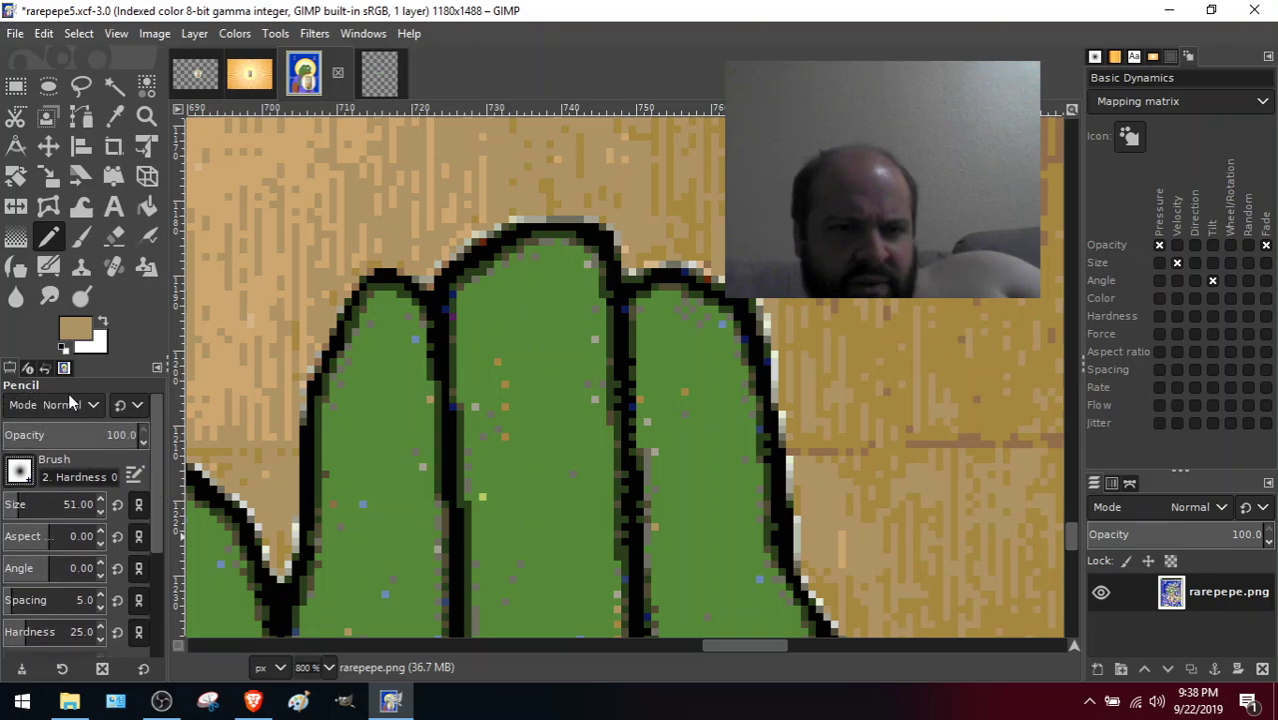
Switch the Pencil back to the 1. Pixel brush, expand its dynamics options and set the fade length to 897 px.
click(24, 470)
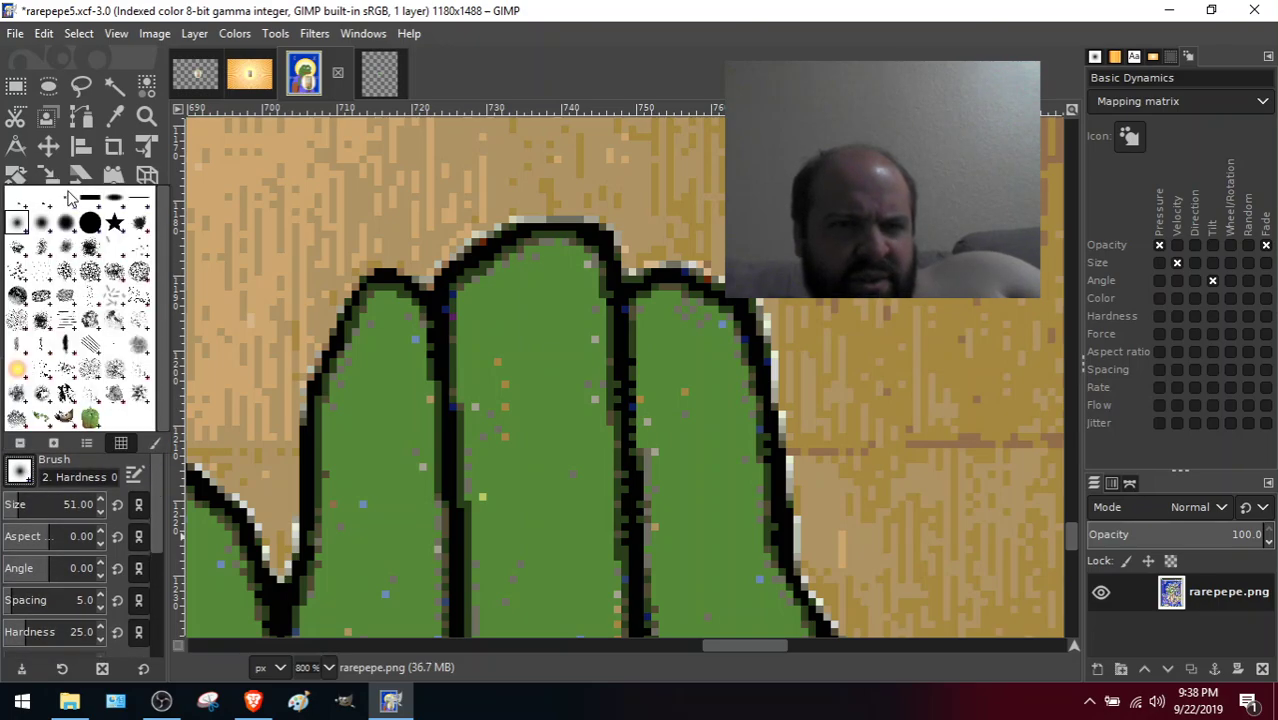
key(n)
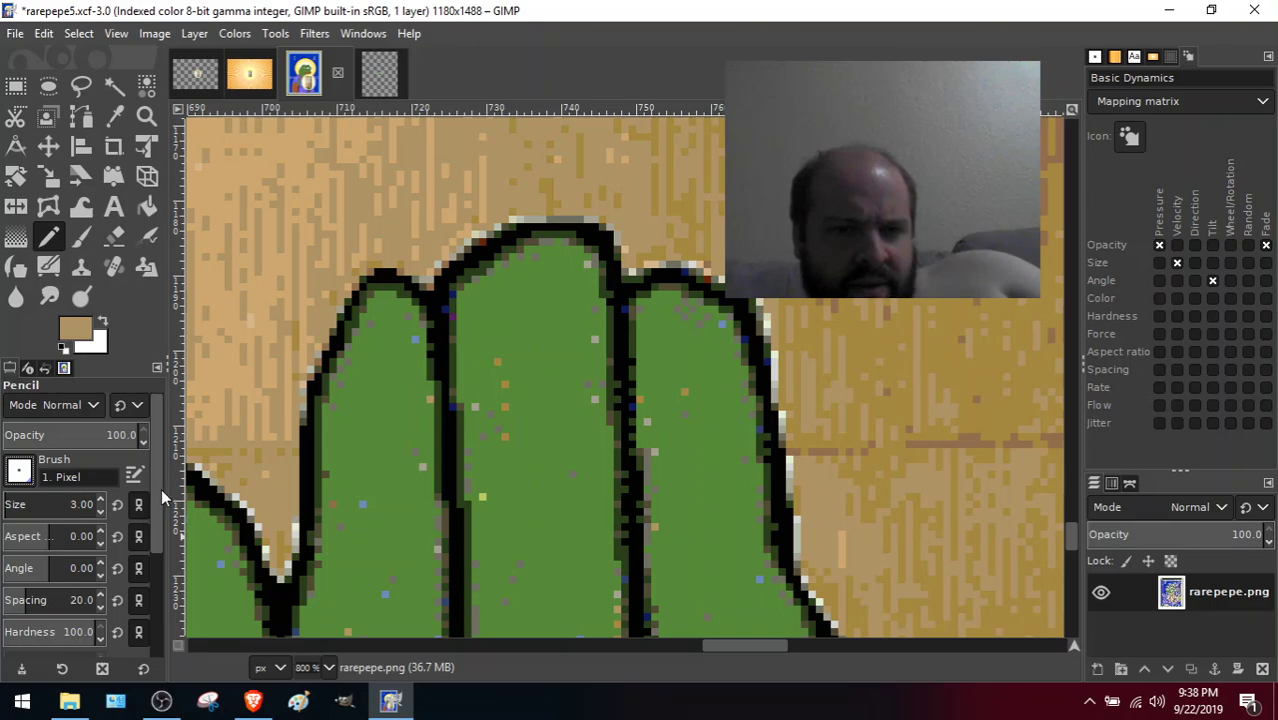
drag(161, 488, 166, 596)
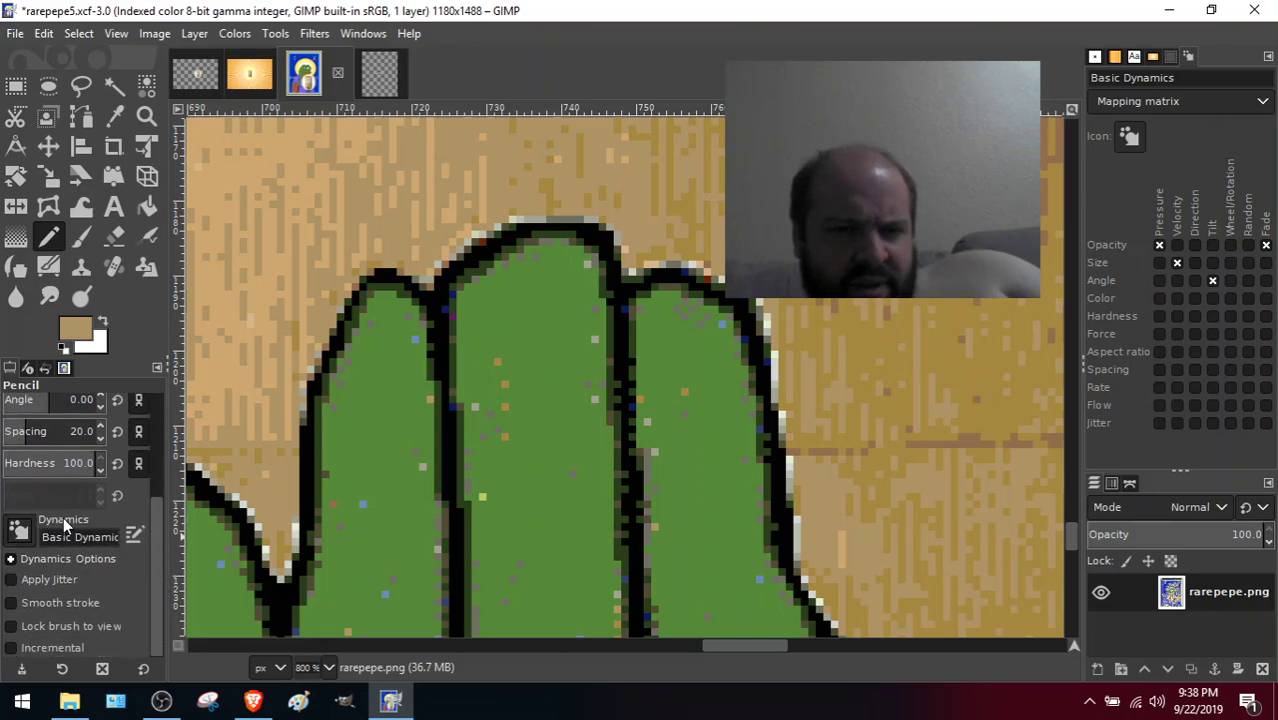
click(11, 559)
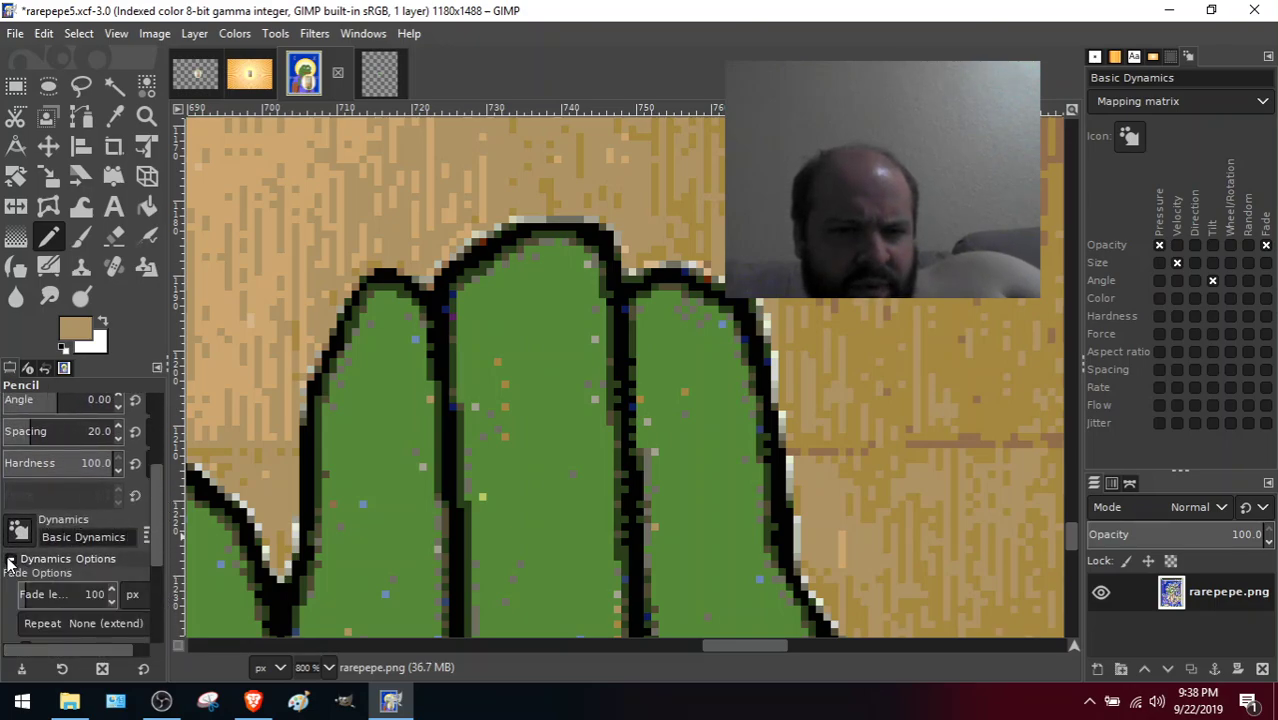
drag(159, 516, 163, 559)
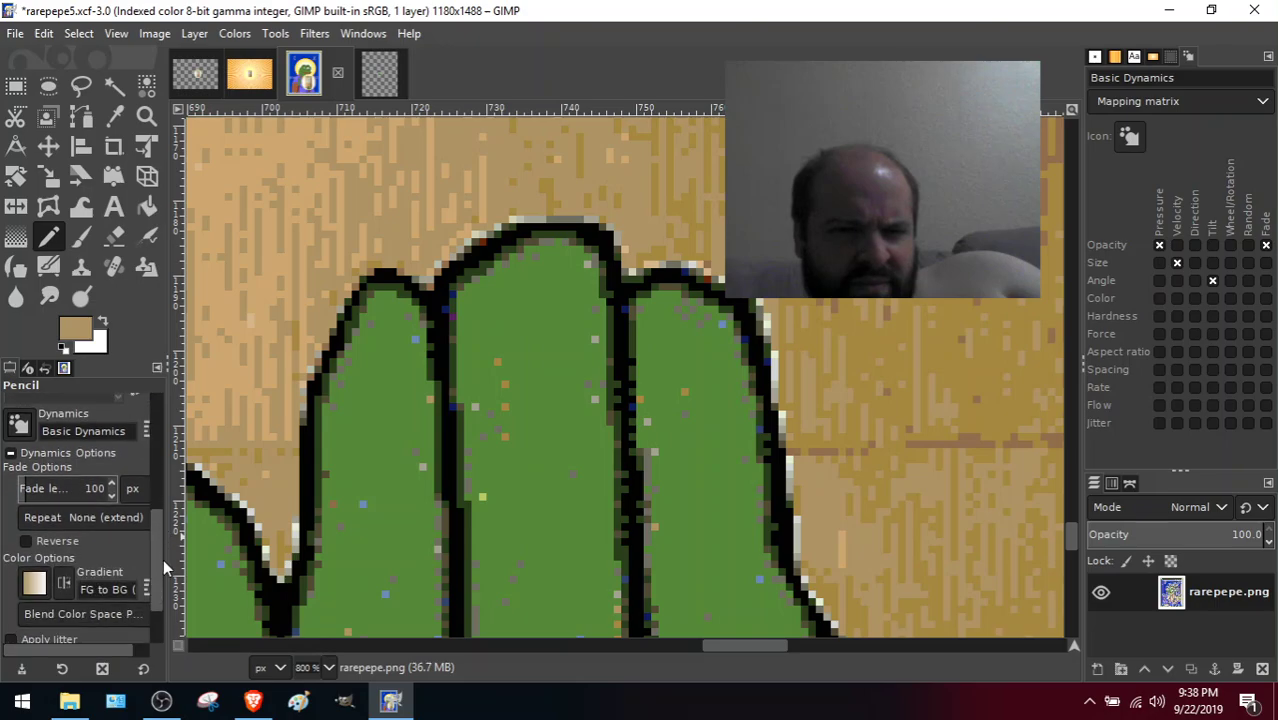
drag(28, 487, 740, 445)
scroll(158, 531, down, 1)
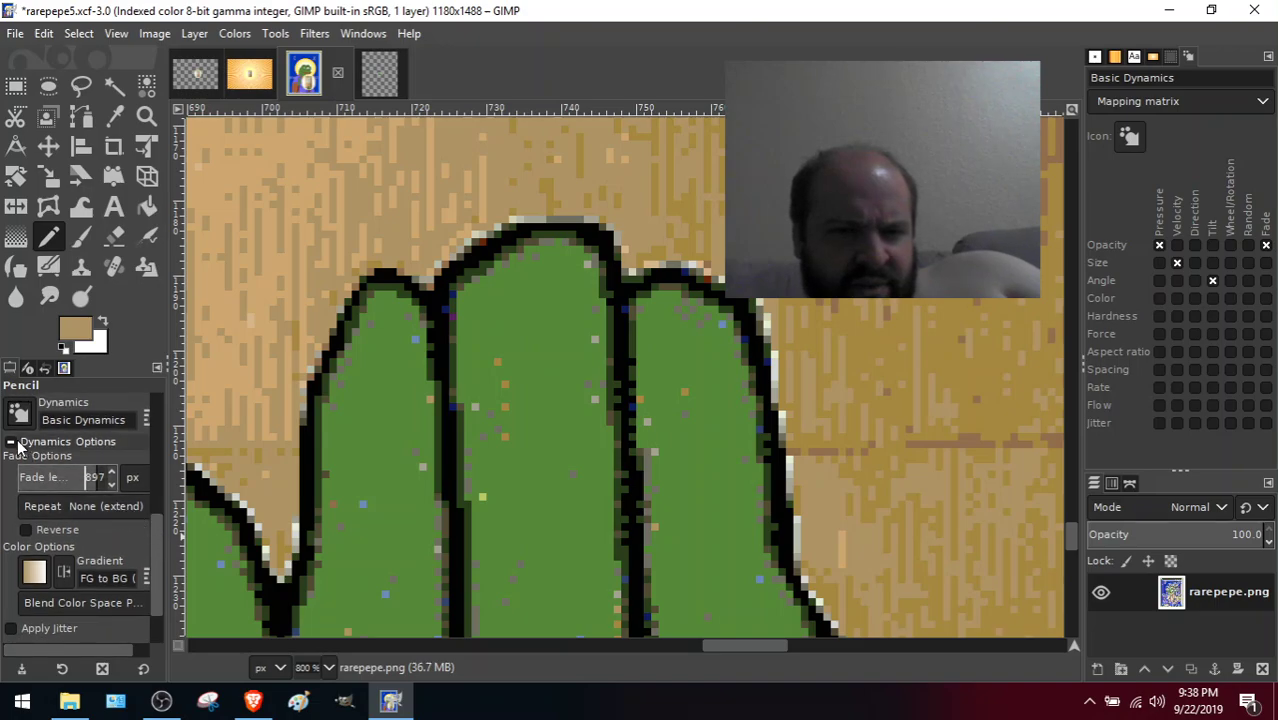
Set the Pencil size to 1.00 and paint bag tan over the pale pixels along the top of the middle finger.
mouse_move(158, 536)
mouse_down()
mouse_move(163, 576)
mouse_move(141, 411)
mouse_up()
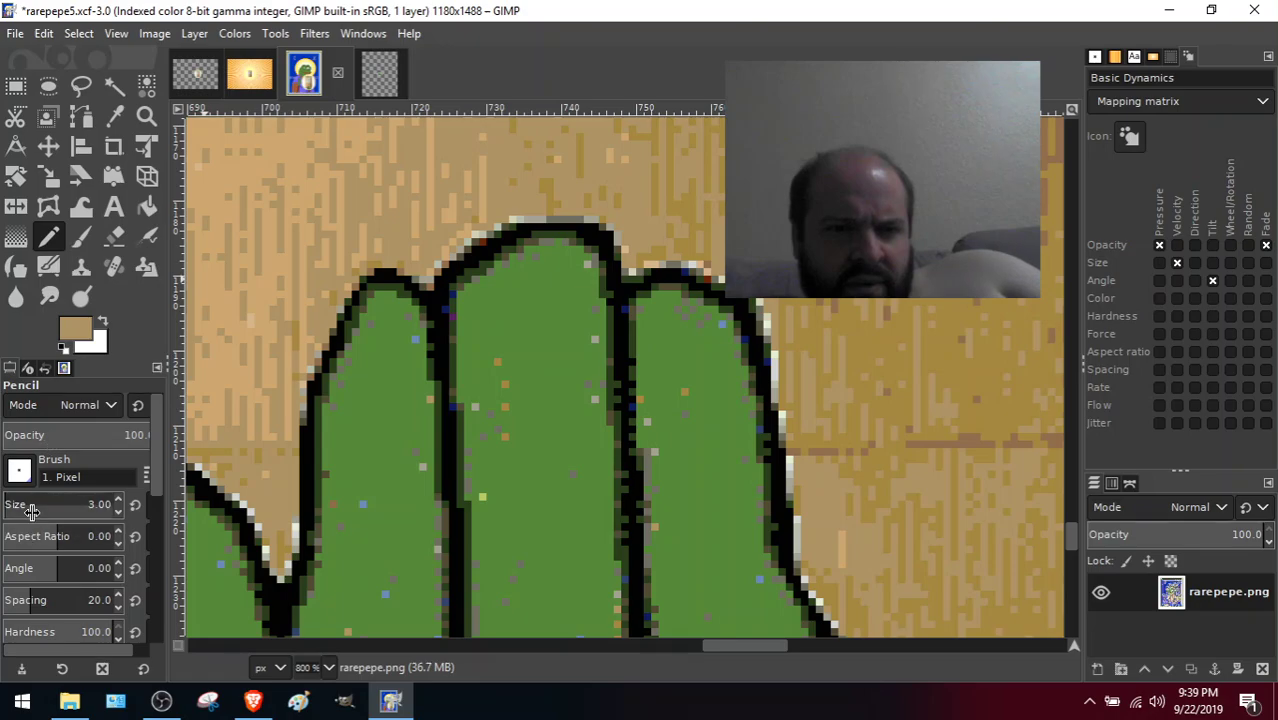
drag(31, 510, 8, 510)
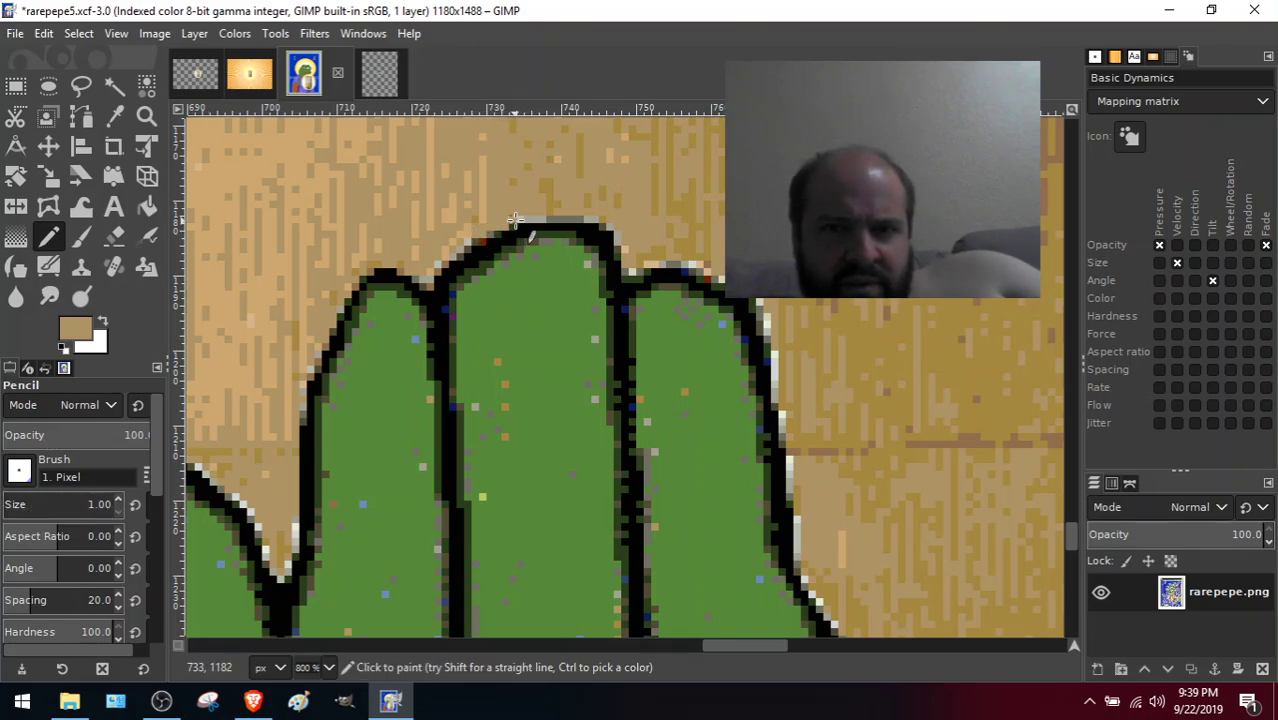
drag(538, 218, 598, 218)
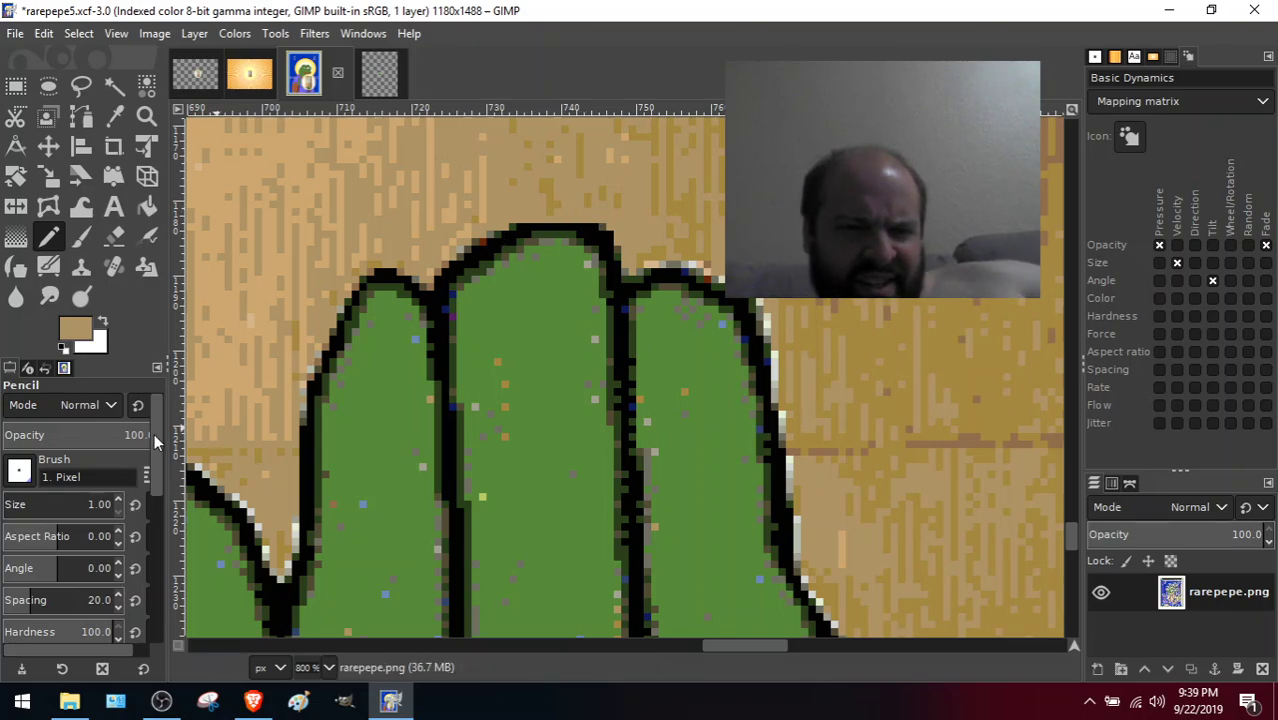
Pencil bag tan over the white fringe along the tip and outer side of the finger to the right of the middle one.
mouse_move(154, 433)
mouse_down()
mouse_move(170, 516)
mouse_move(160, 590)
mouse_up()
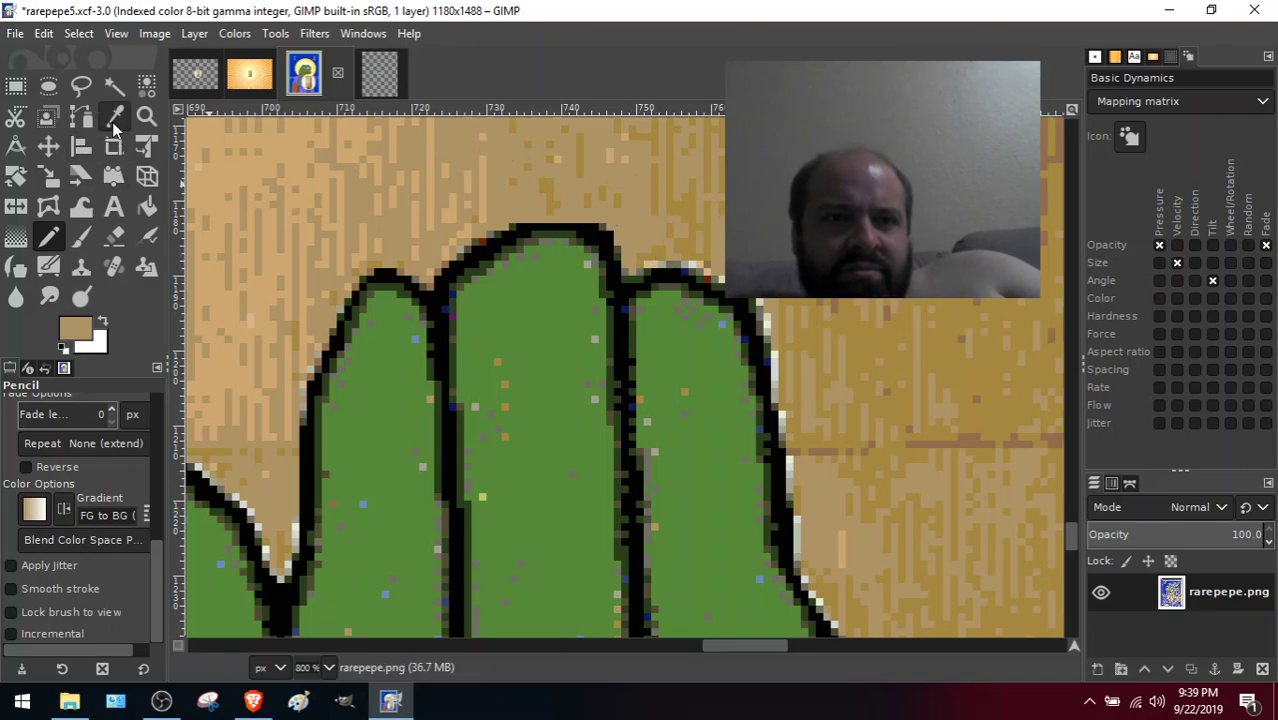
key(o)
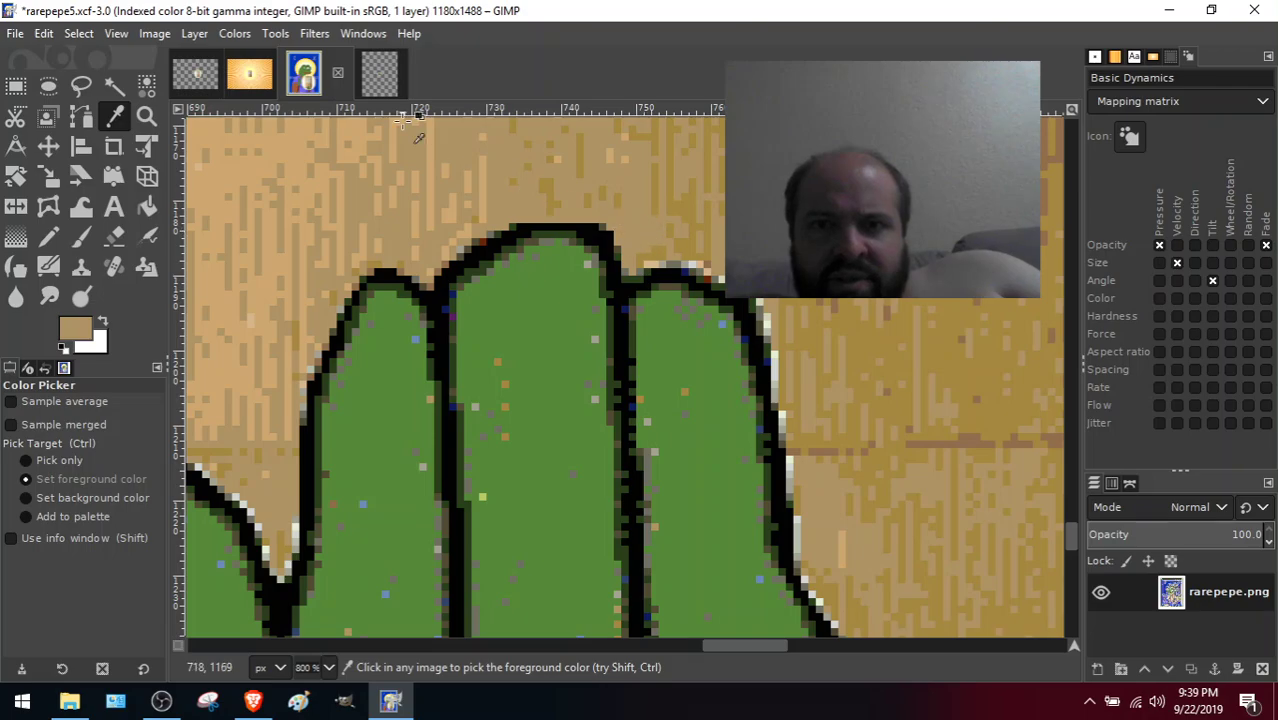
click(47, 236)
drag(605, 238, 612, 262)
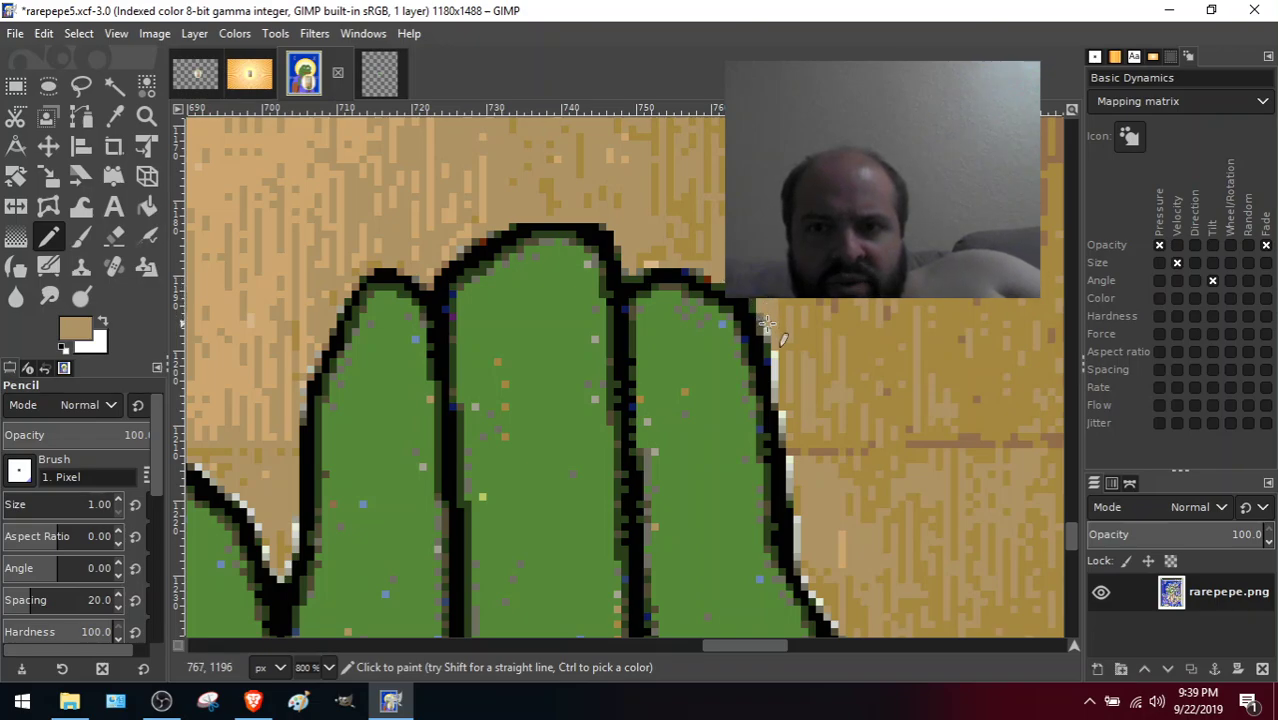
drag(772, 340, 791, 469)
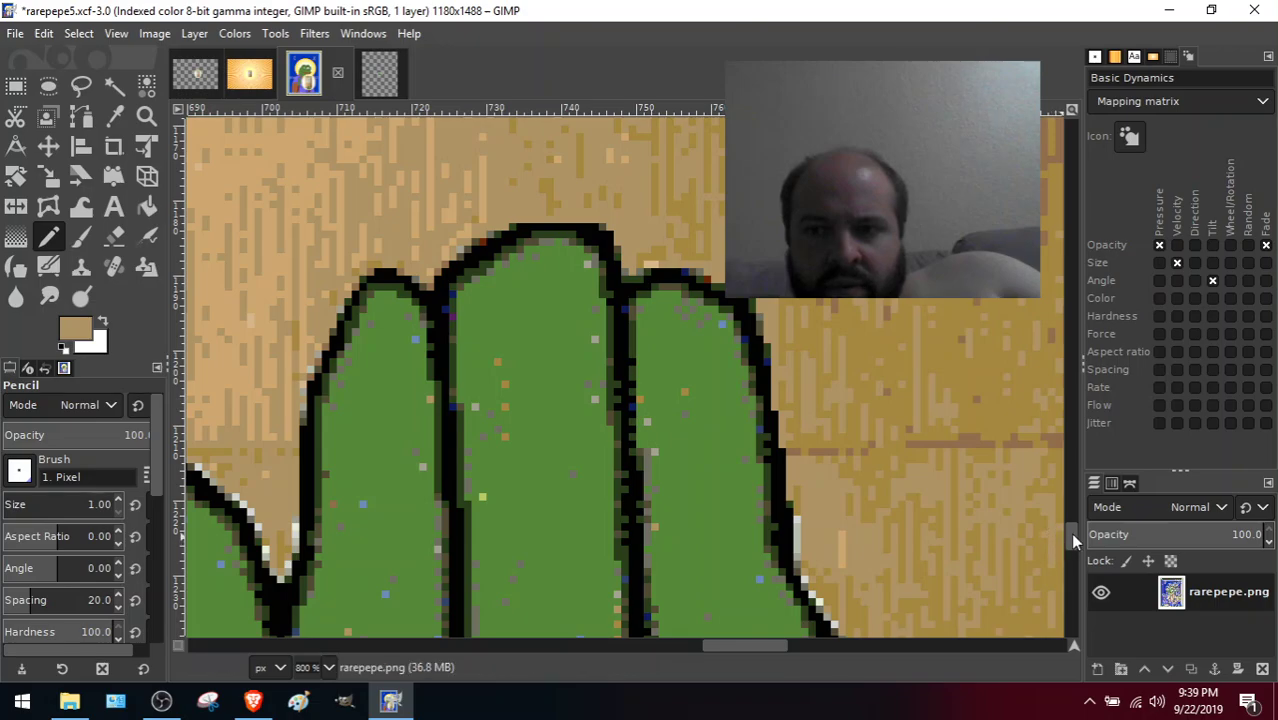
Sample the darker golden brown from the bag above the thumb and pencil over the white fringe along the thumb's upper edge.
drag(1070, 535, 1071, 552)
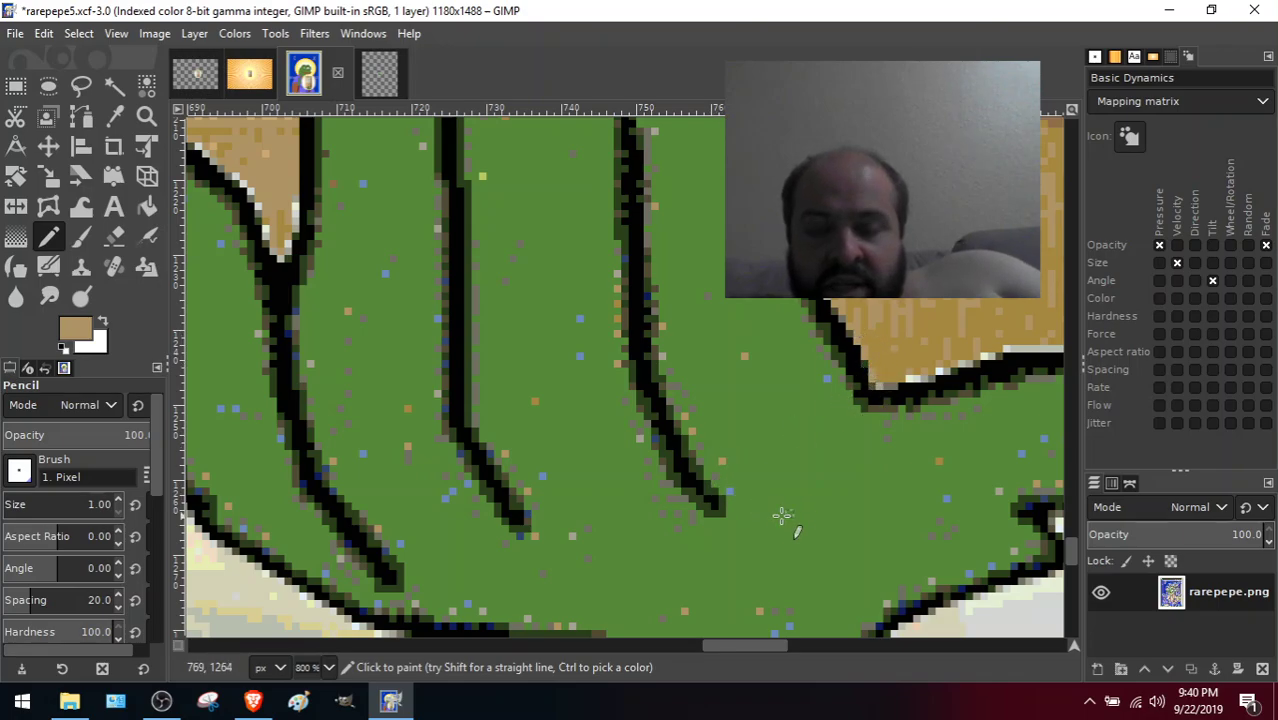
drag(726, 650, 800, 647)
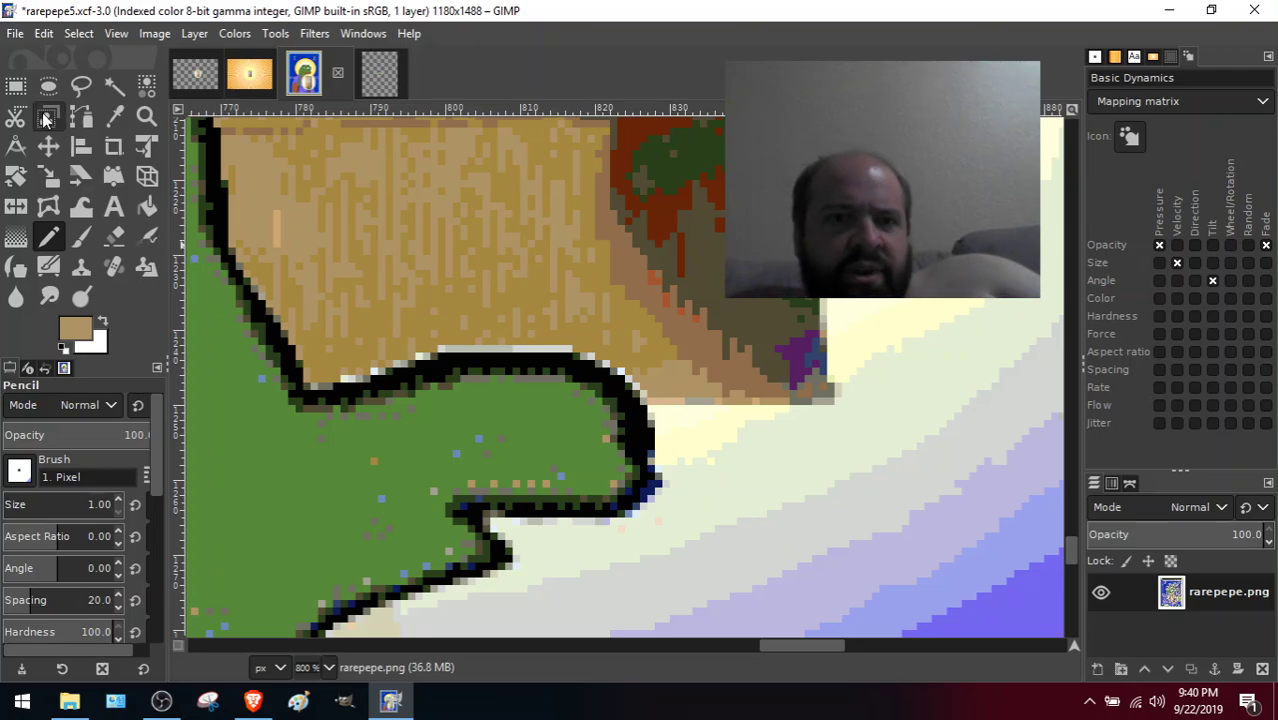
click(114, 117)
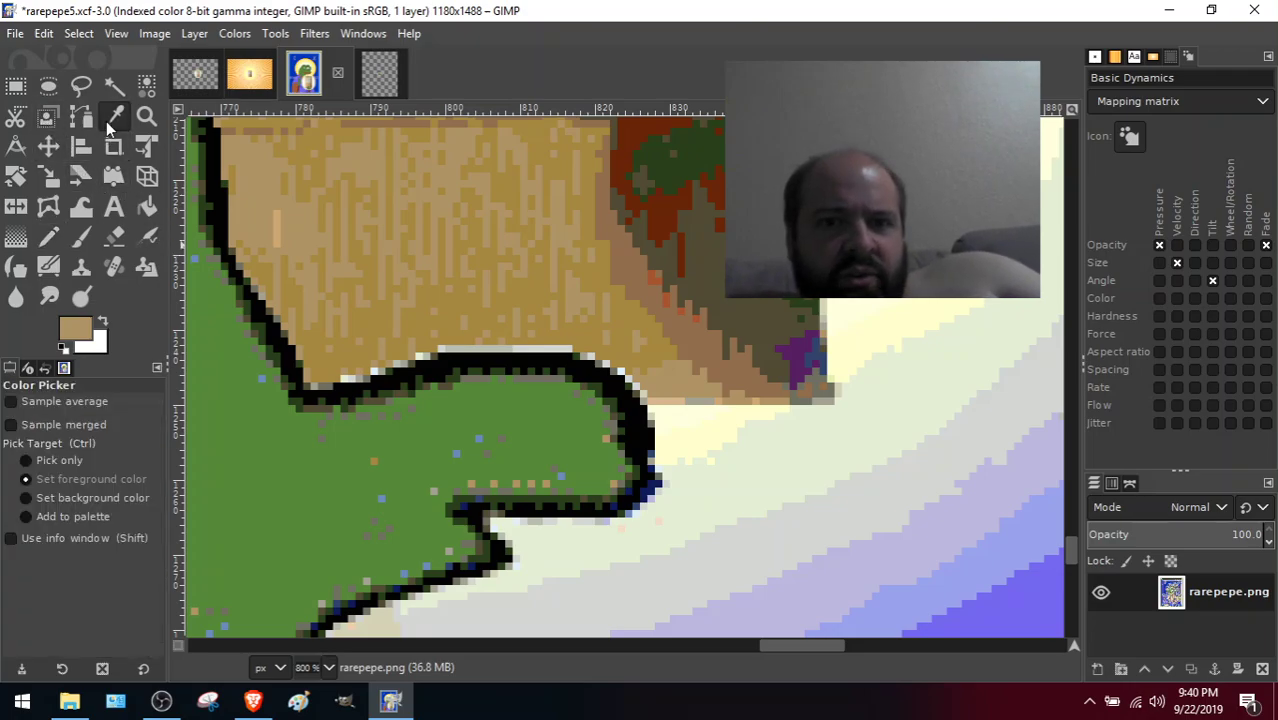
click(384, 321)
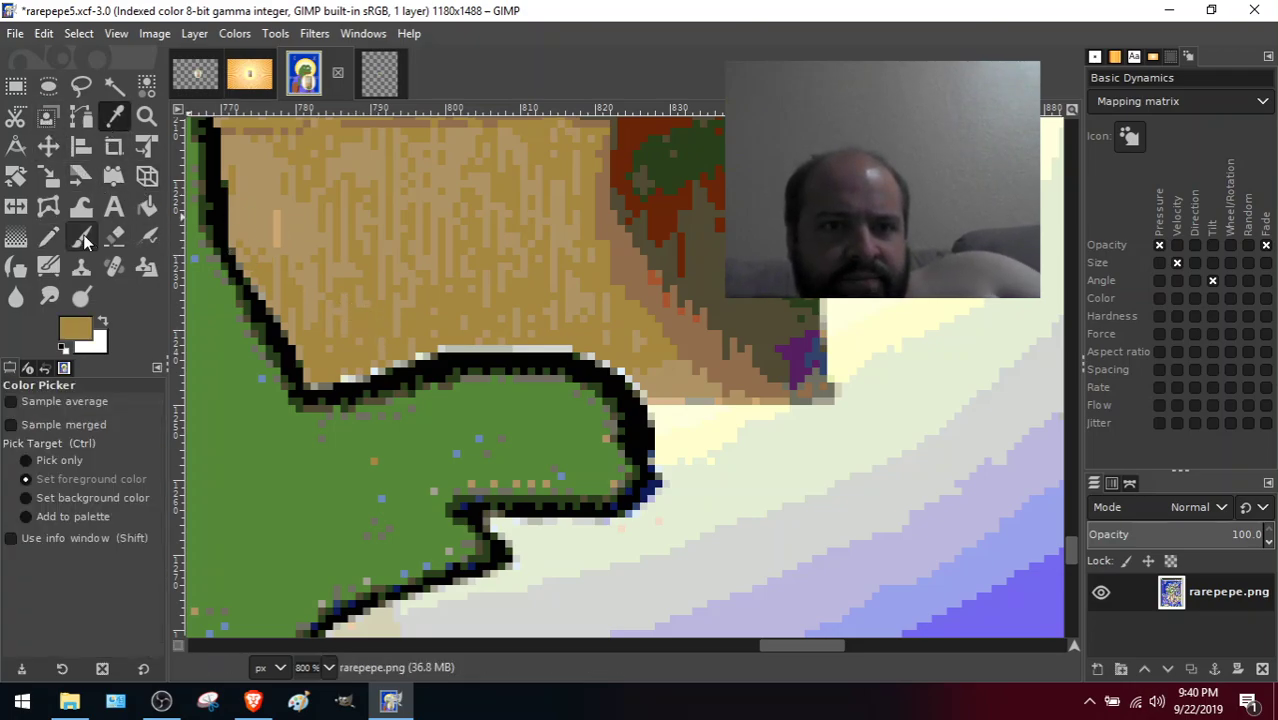
click(50, 235)
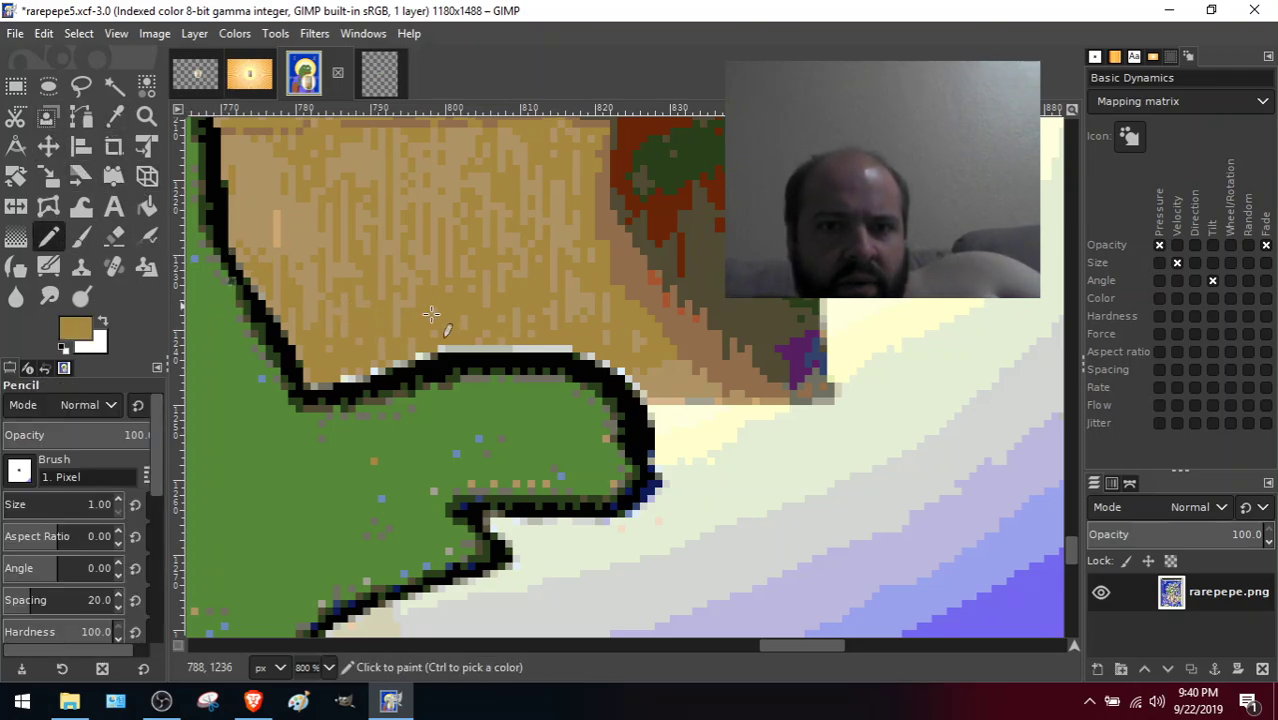
click(318, 384)
mouse_move(346, 377)
mouse_down()
mouse_move(429, 349)
mouse_move(539, 343)
mouse_move(622, 371)
mouse_up()
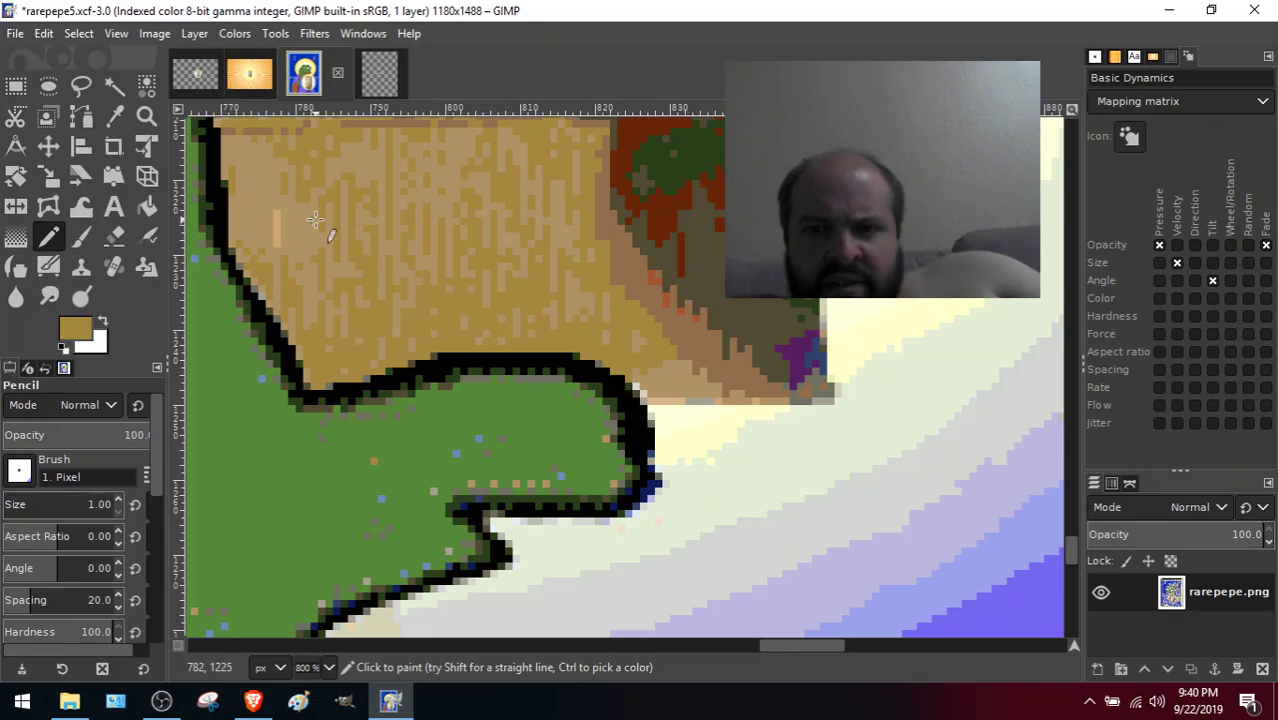
Sample the lighter tan from the bag corner beside the thumb tip and pencil over the white pixels left on the tip.
click(114, 116)
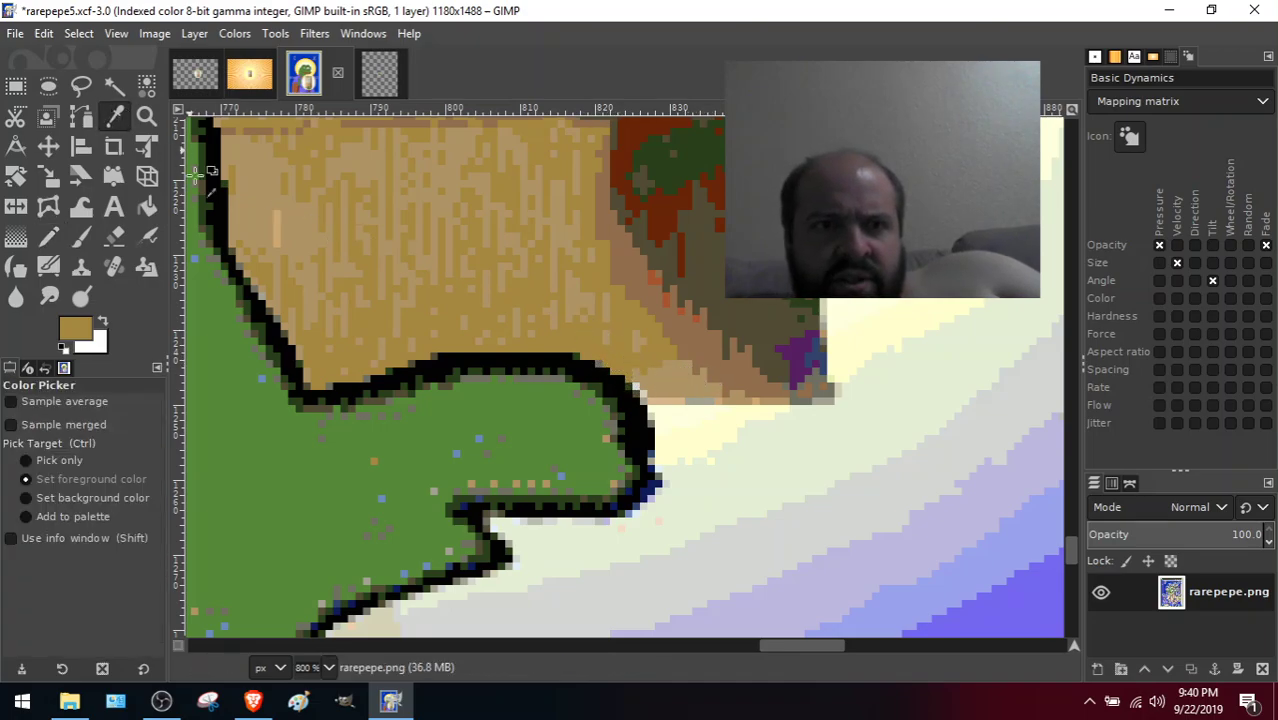
click(670, 384)
click(48, 237)
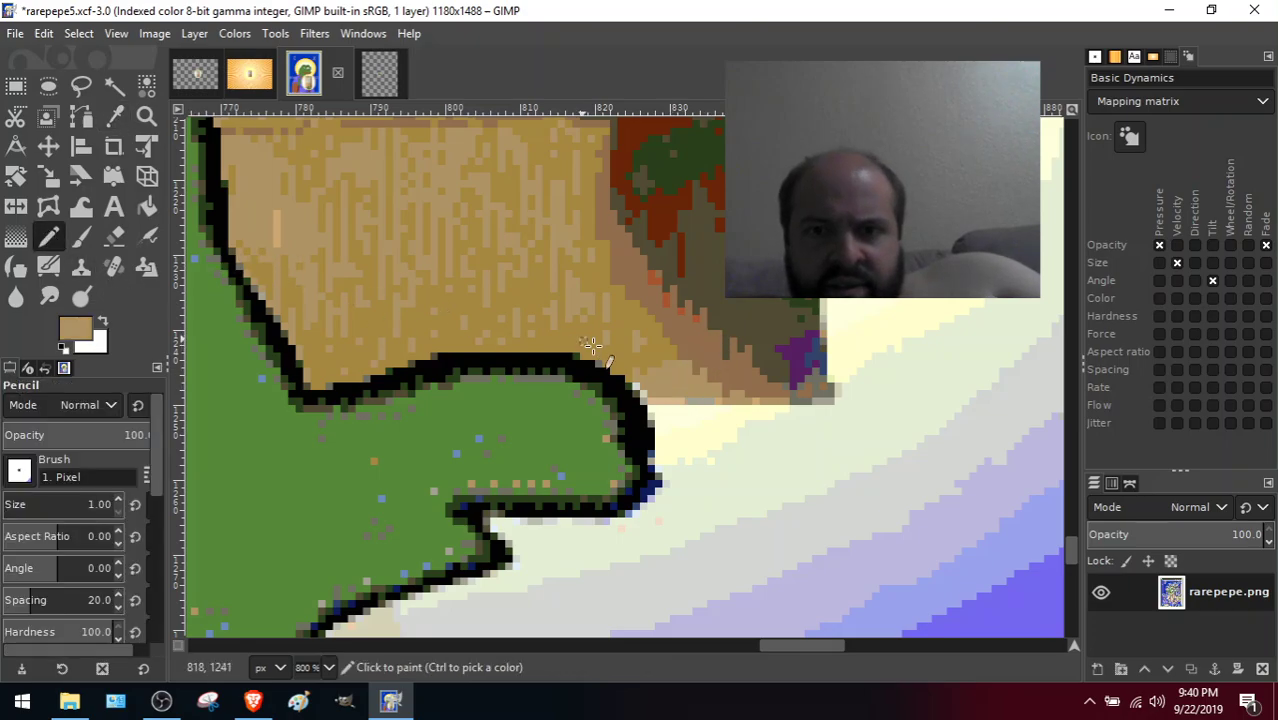
click(642, 388)
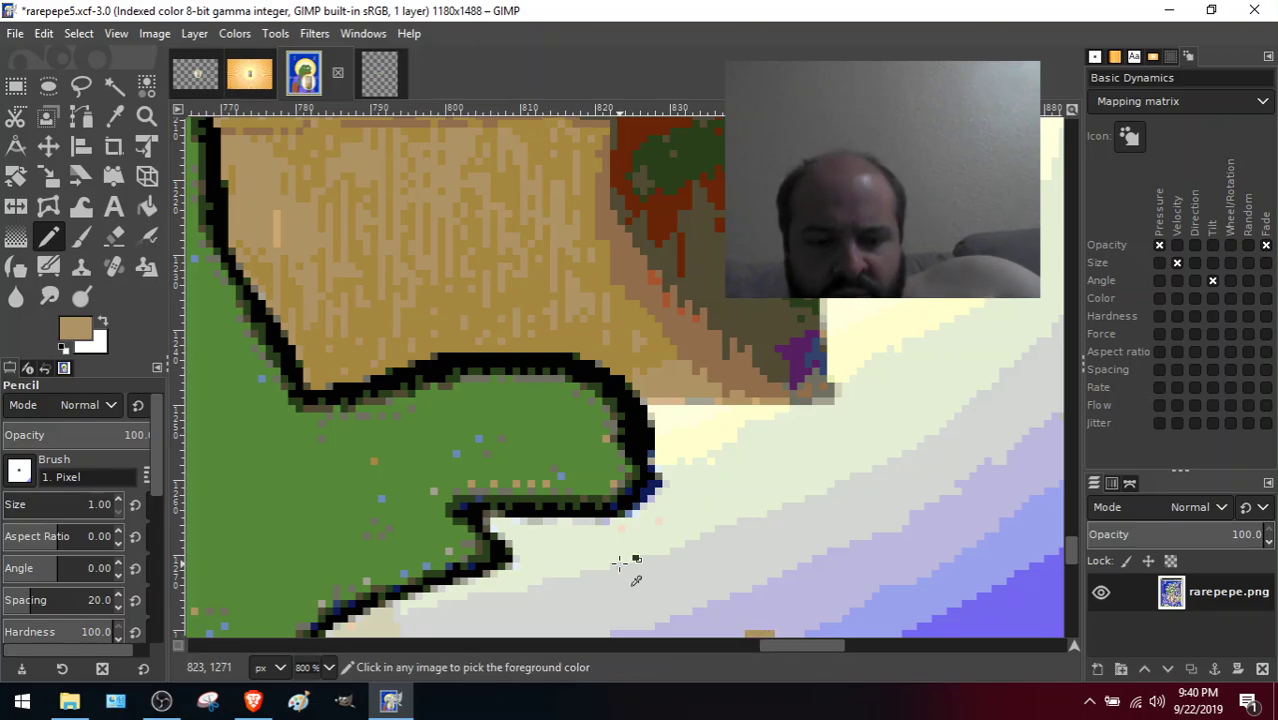
Pencil bag tan over the white fringe around the leftmost finger and in the gap between it and the next finger.
drag(804, 645, 716, 645)
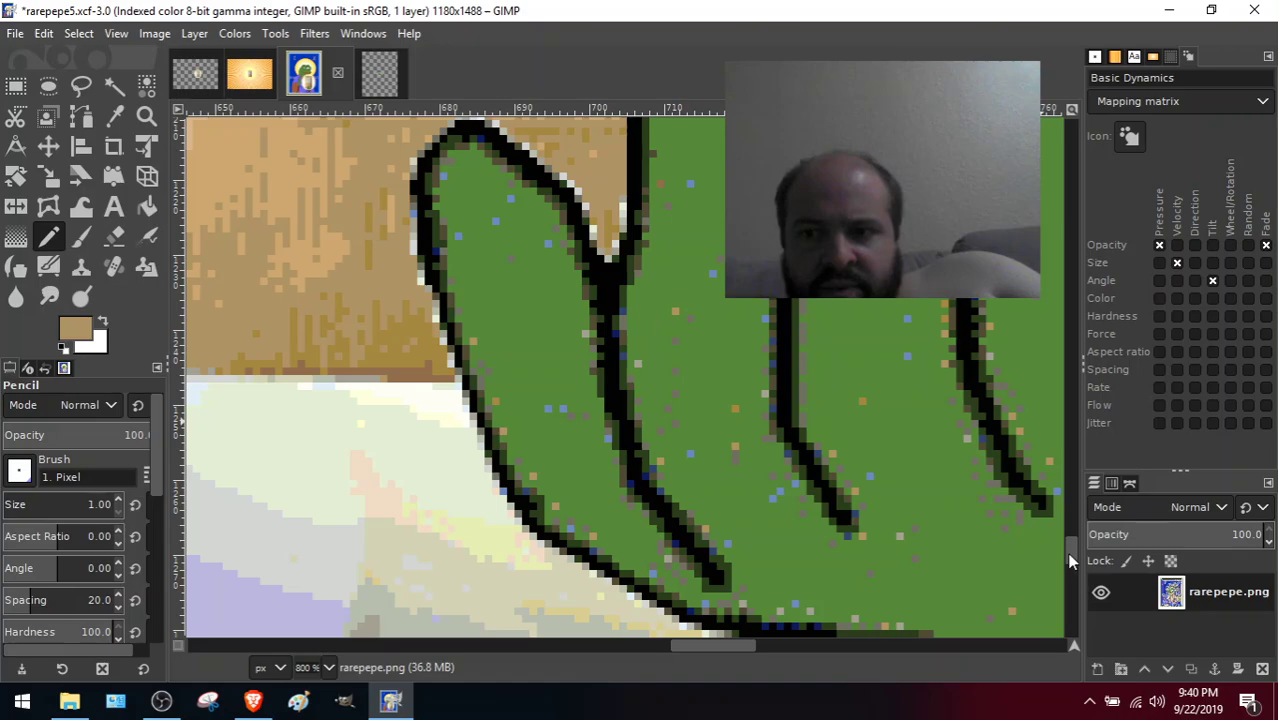
mouse_move(1068, 553)
mouse_down()
mouse_move(1067, 528)
mouse_move(1066, 539)
mouse_up()
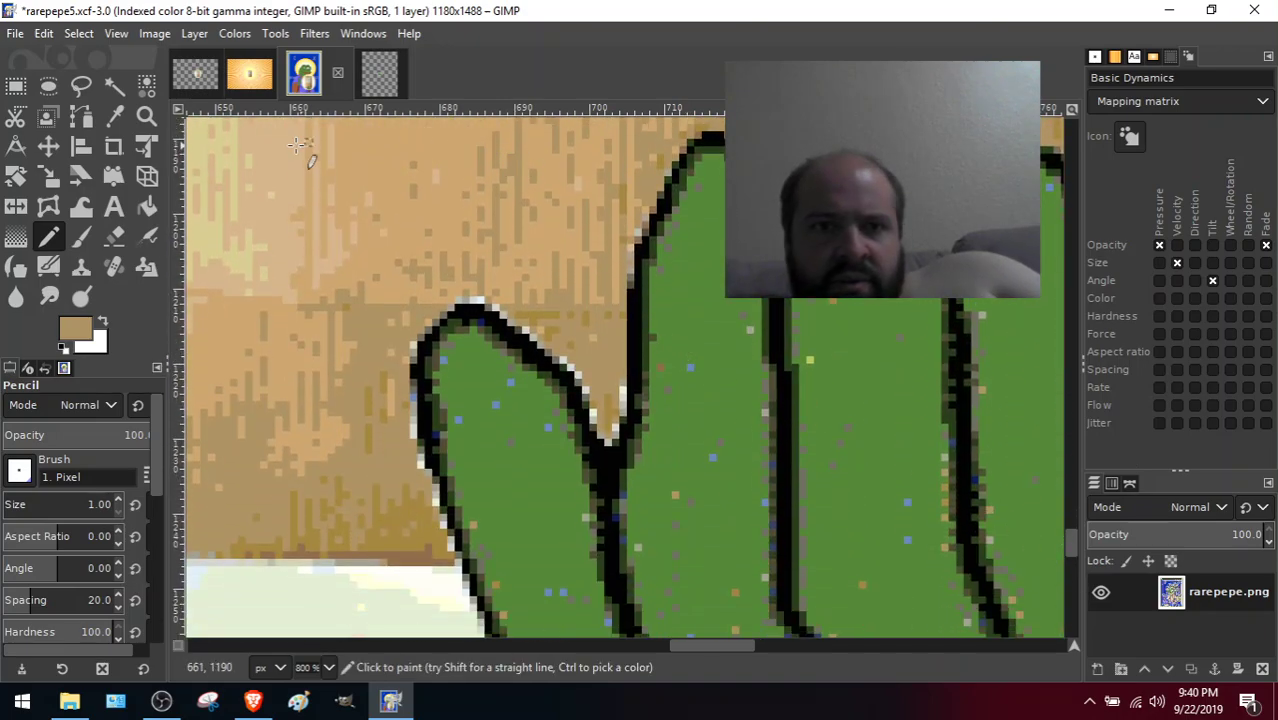
click(114, 116)
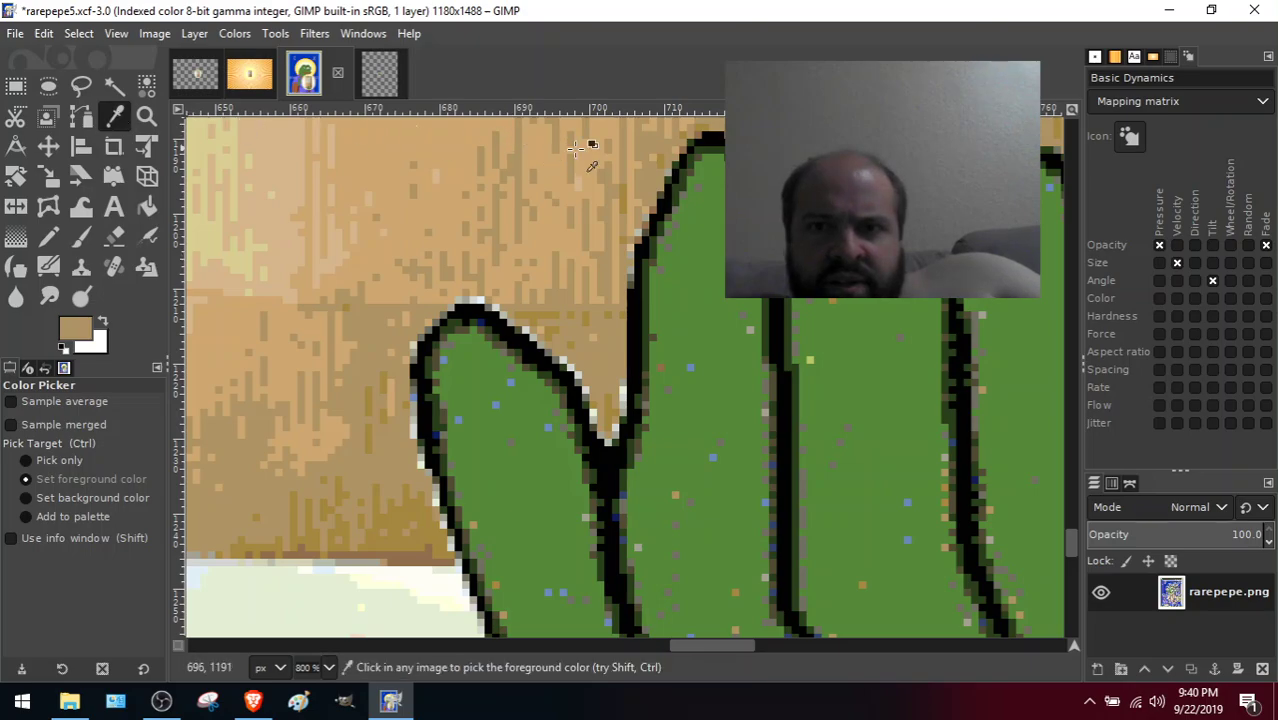
click(57, 237)
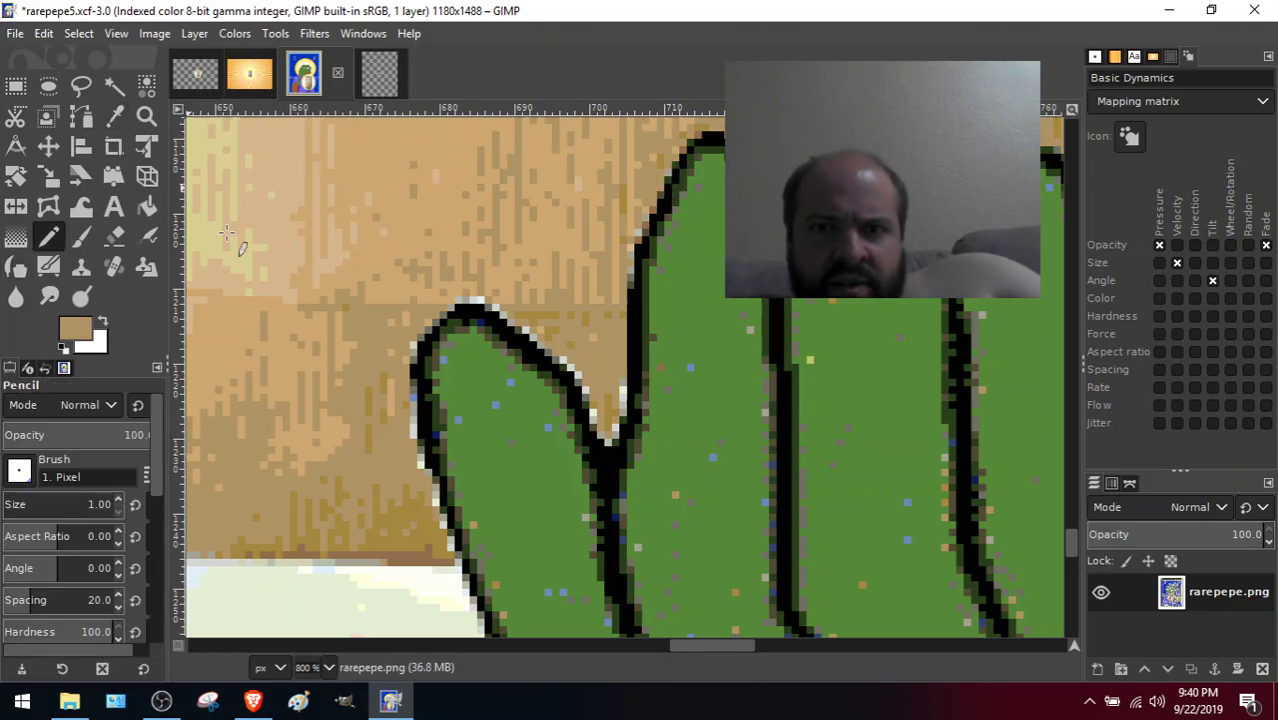
click(643, 230)
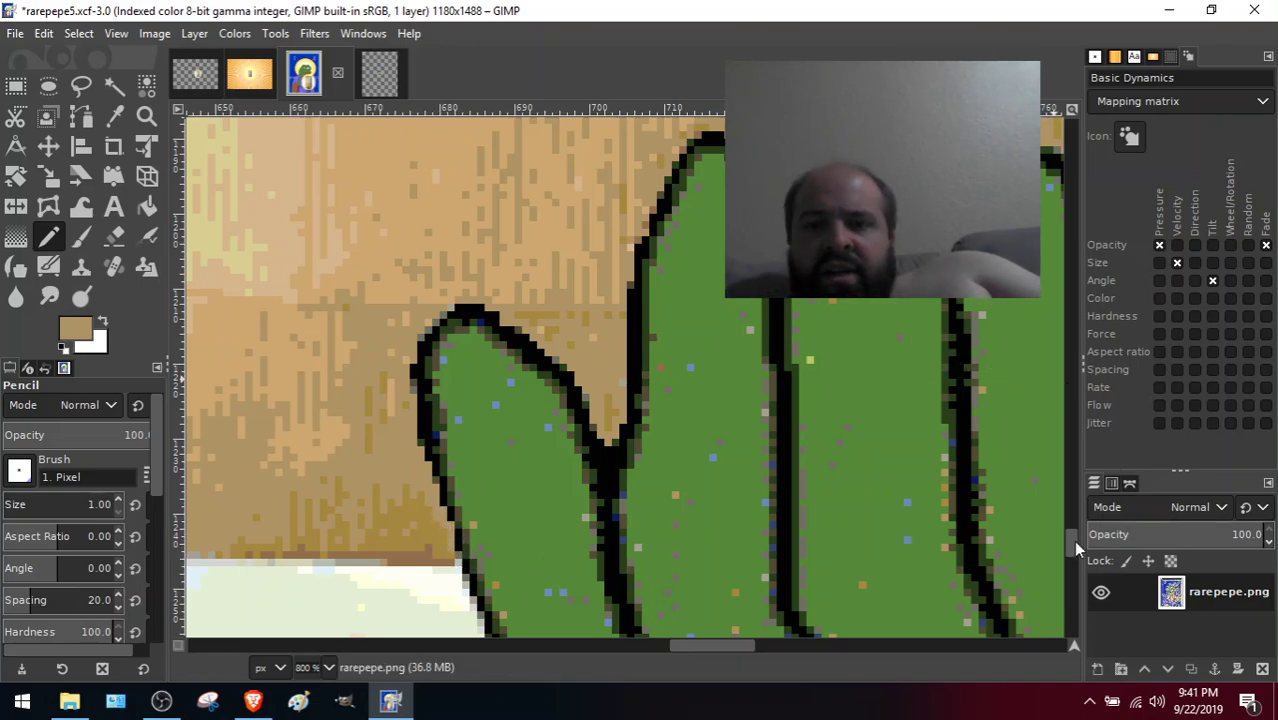
Switch to the Smudge tool and choose the 2. Hardness 025 brush for the hand's lower outline.
mouse_move(1073, 540)
mouse_down()
mouse_move(1061, 519)
mouse_move(1076, 572)
mouse_move(1073, 555)
mouse_up()
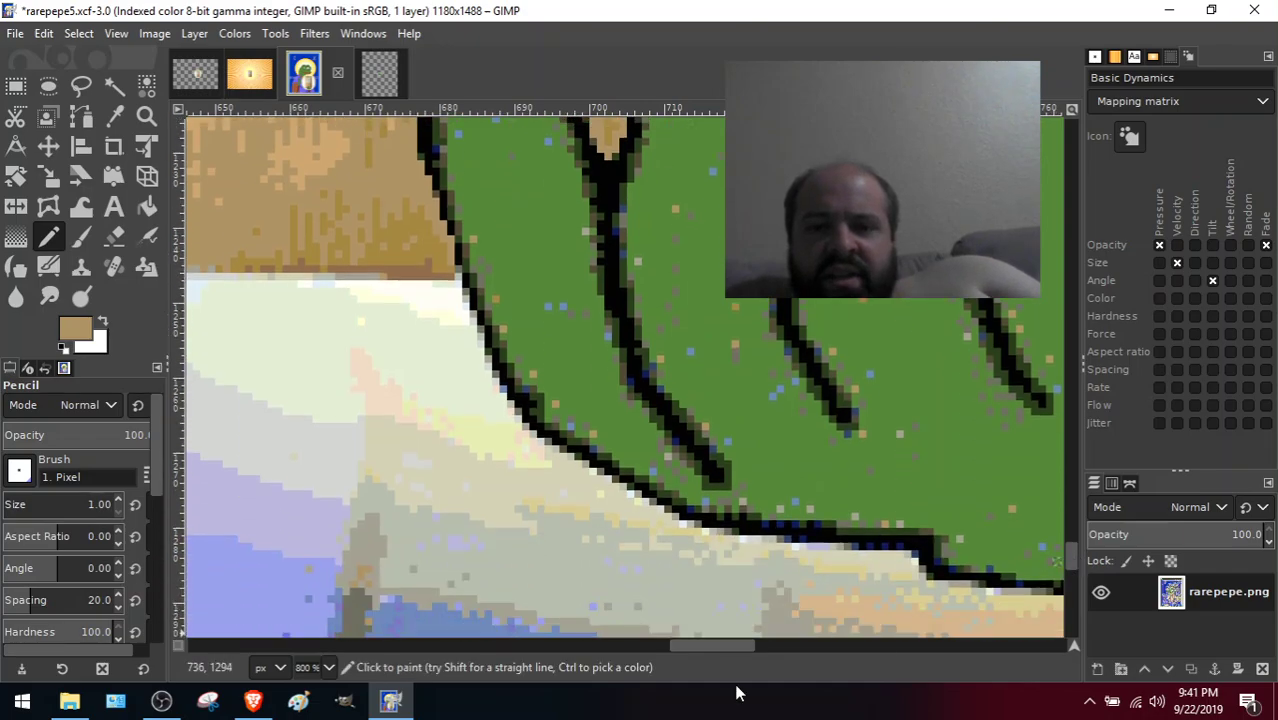
drag(693, 643, 698, 646)
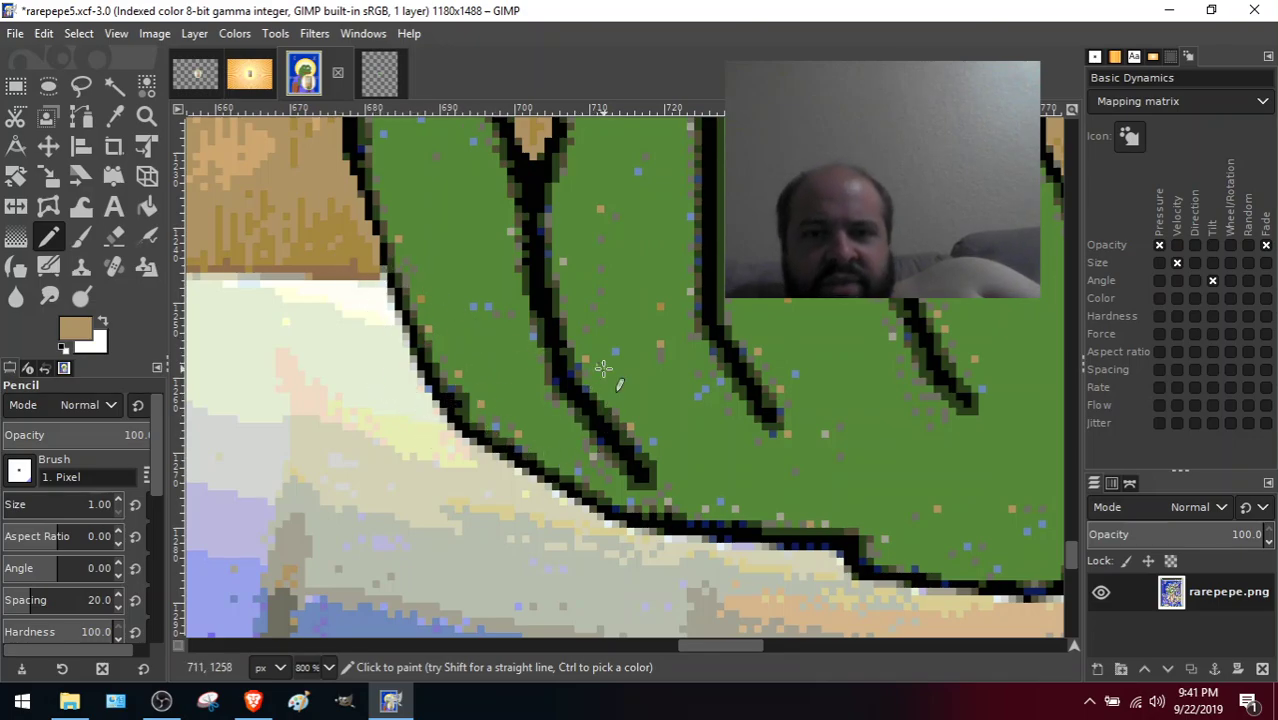
drag(708, 647, 744, 659)
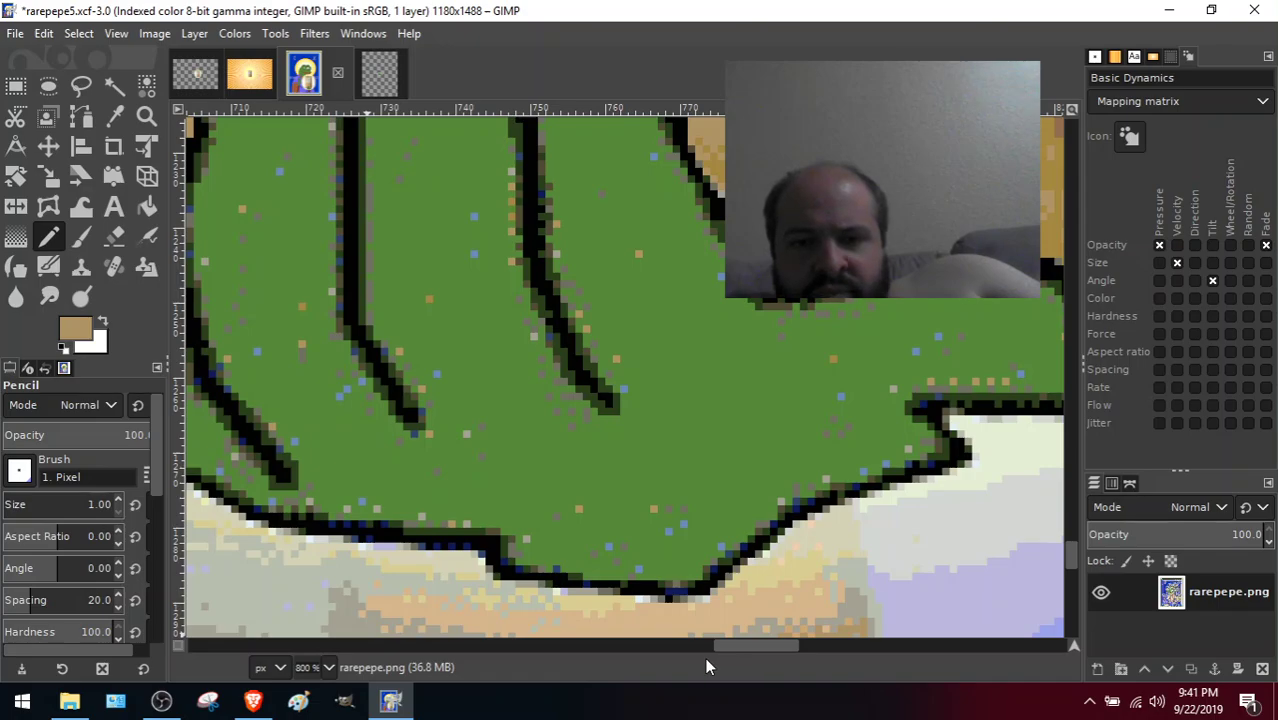
click(48, 296)
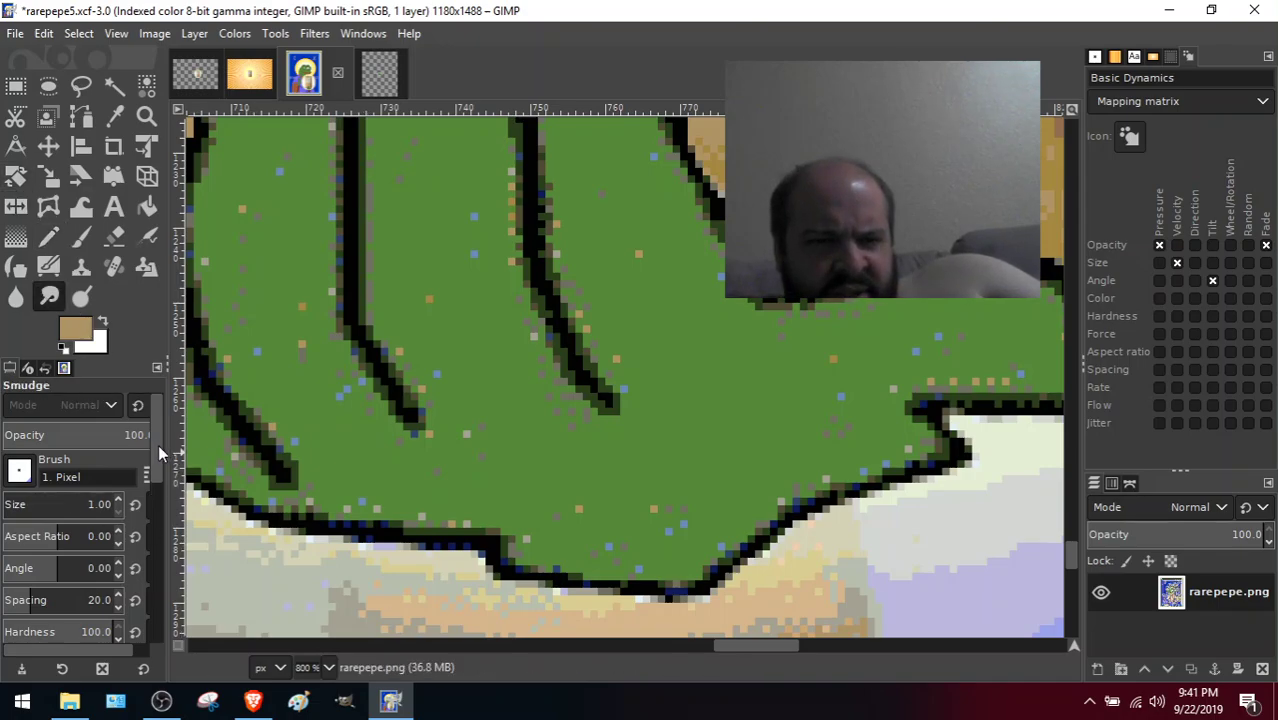
drag(158, 444, 160, 462)
scroll(162, 466, up, 2)
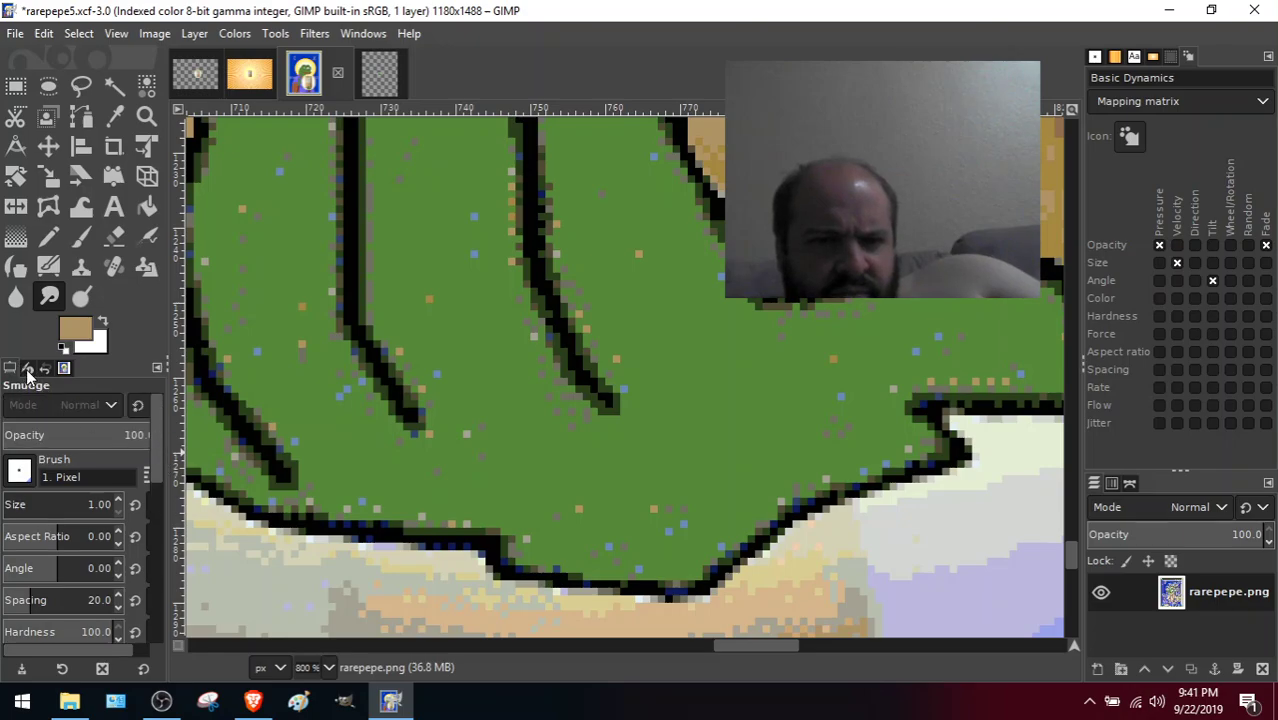
click(20, 470)
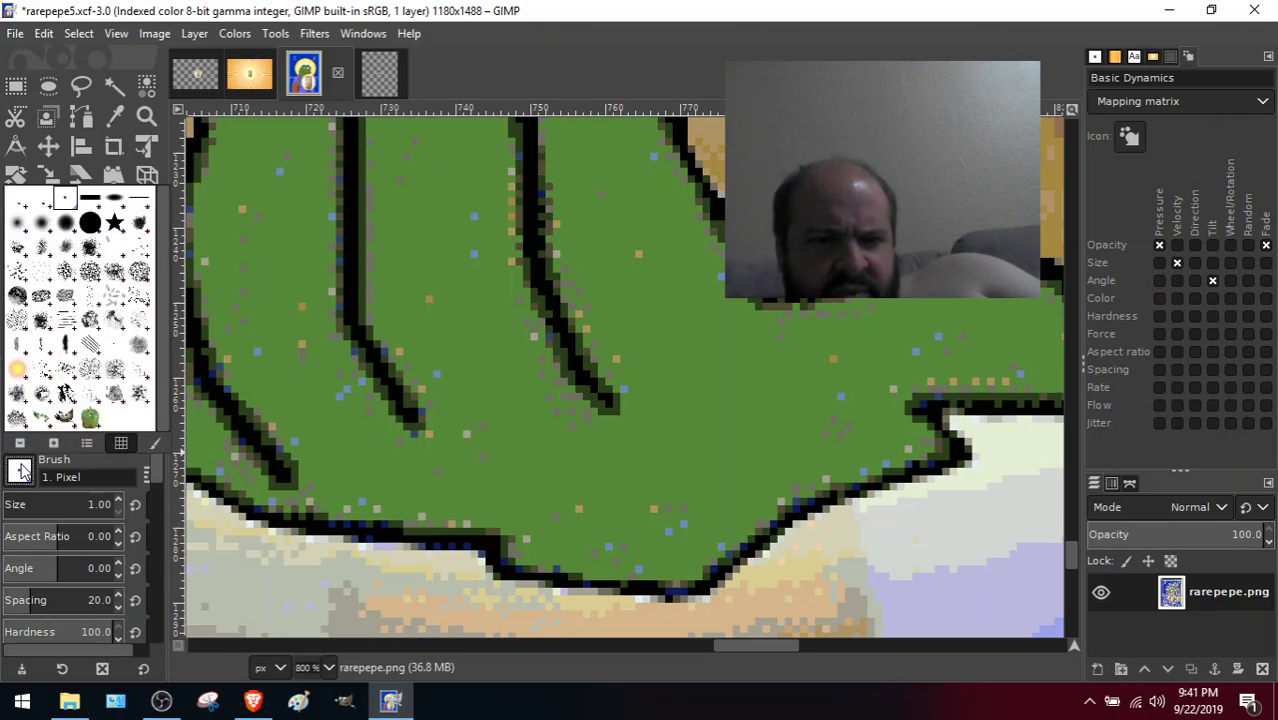
click(35, 220)
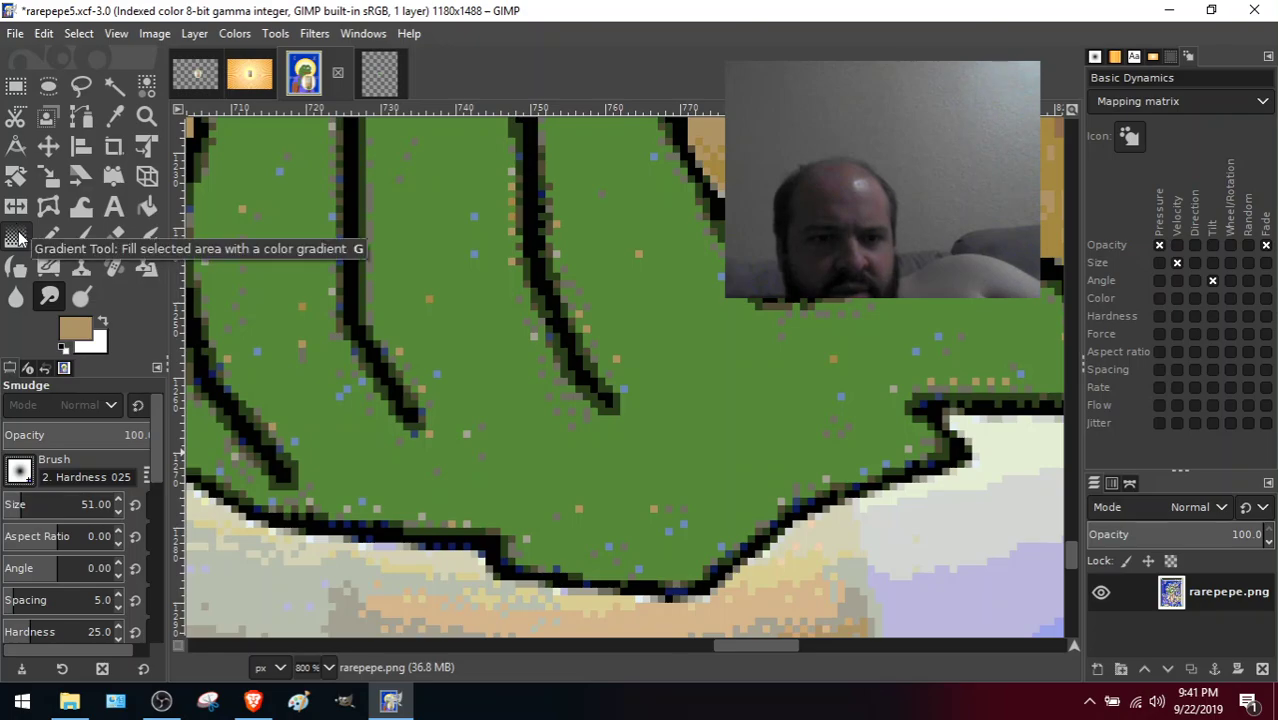
drag(155, 455, 155, 488)
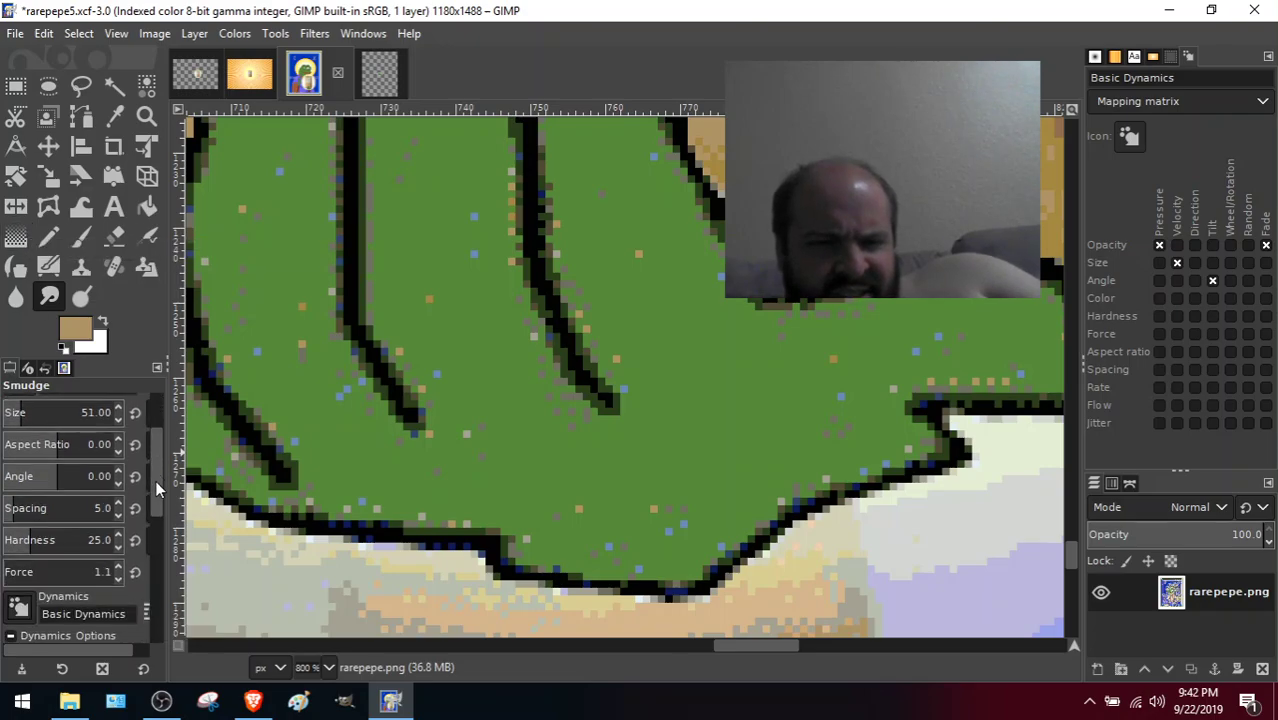
scroll(155, 488, up, 2)
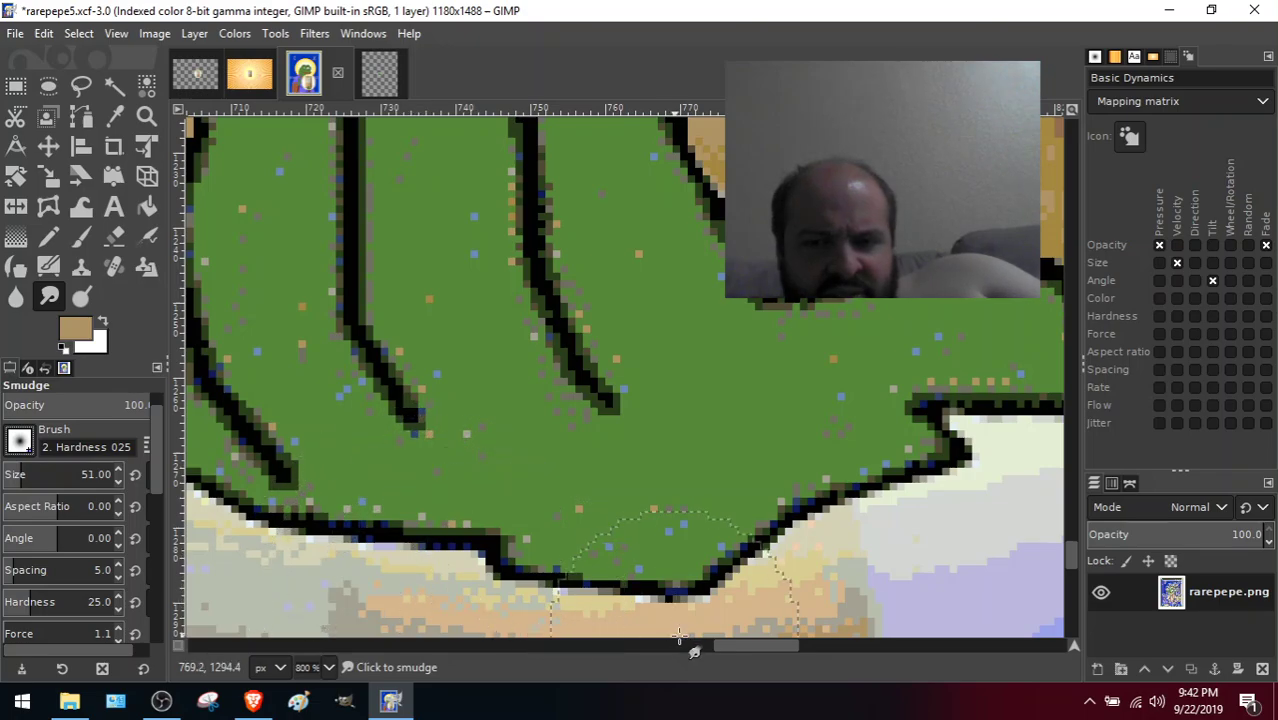
Set the smudge size to 11.29 and force to 9.1, then smudge the leftmost finger's outer outline just below the bag.
drag(729, 646, 677, 649)
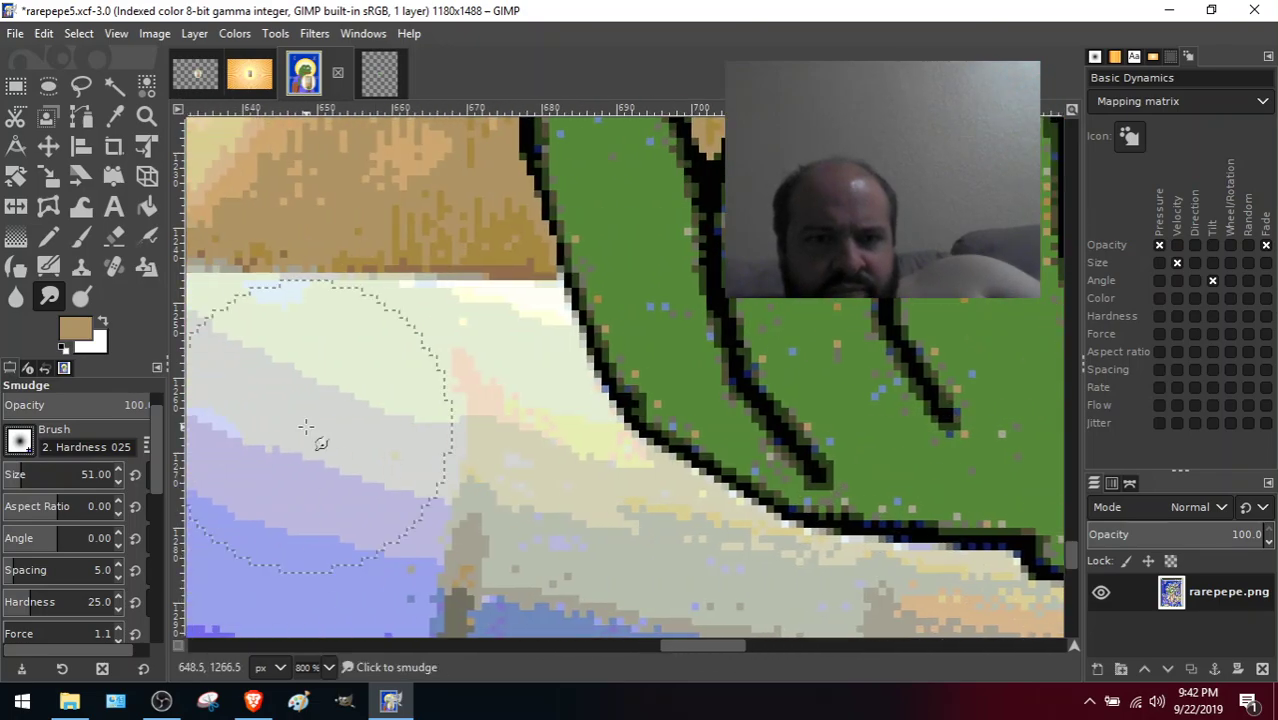
drag(45, 477, 35, 476)
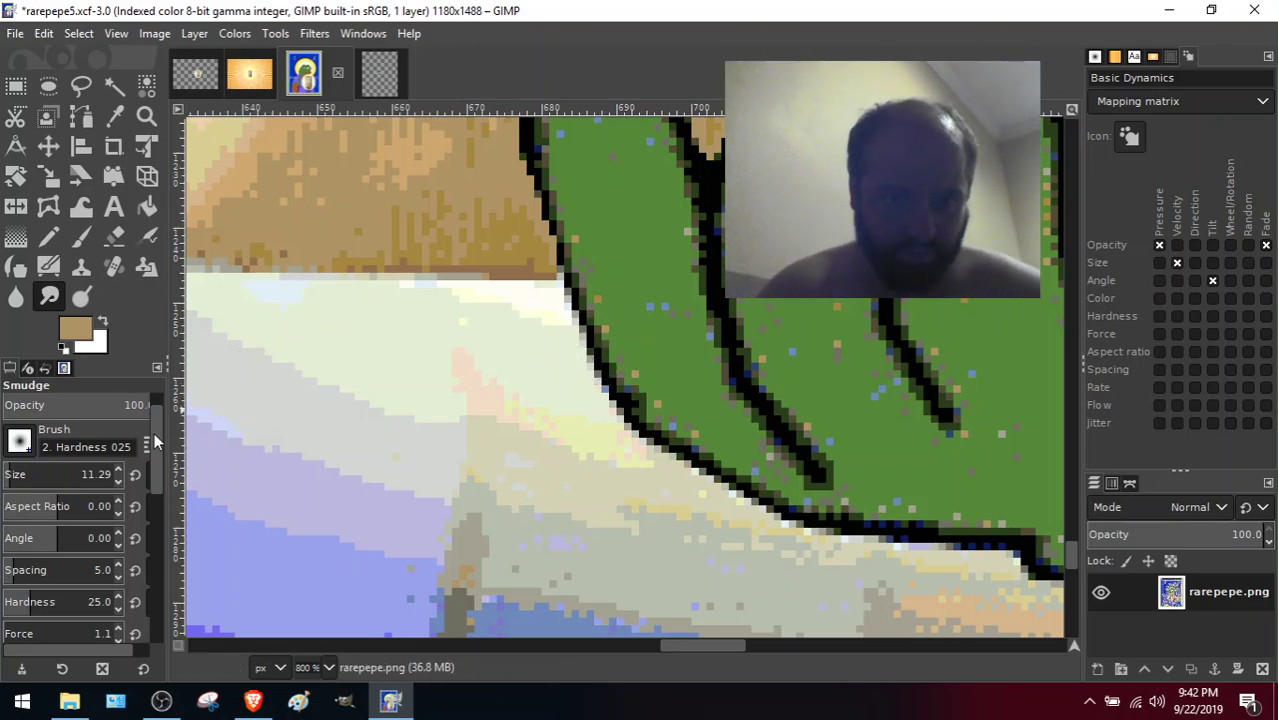
drag(155, 446, 155, 474)
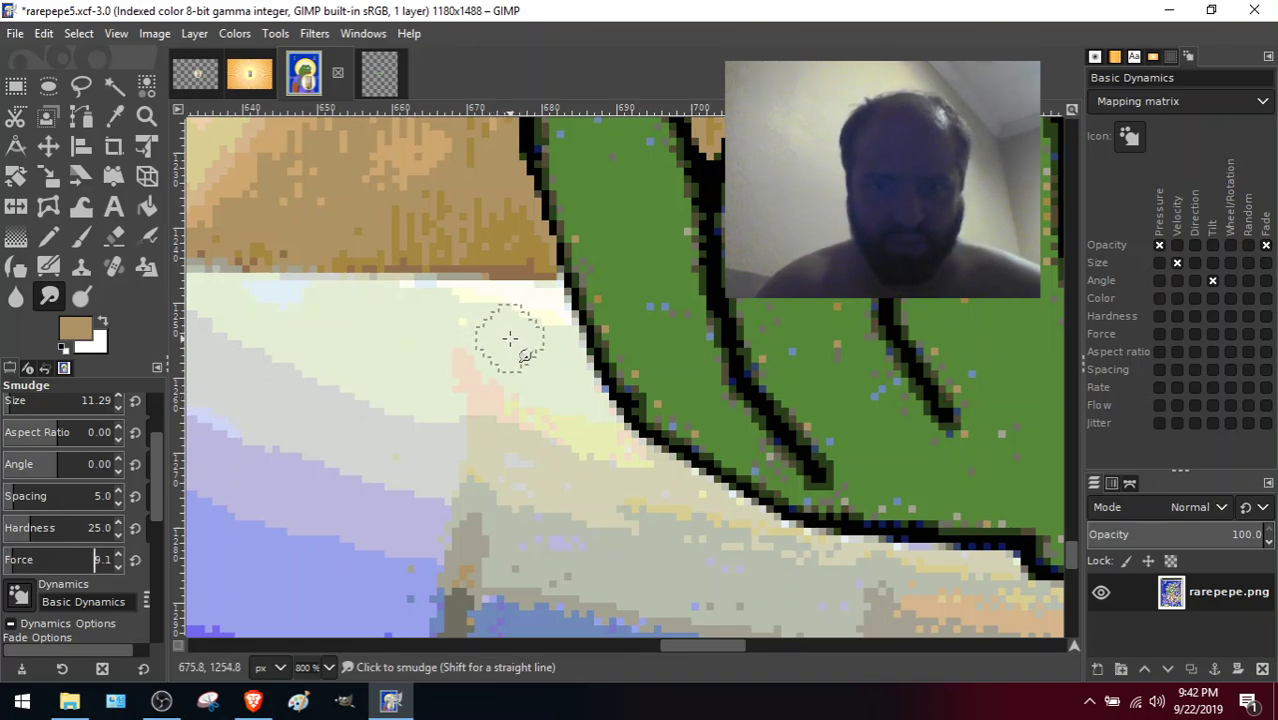
mouse_move(559, 329)
mouse_down()
mouse_move(592, 323)
mouse_move(518, 334)
mouse_move(592, 296)
mouse_move(544, 366)
mouse_move(606, 360)
mouse_move(562, 405)
mouse_move(630, 379)
mouse_move(586, 433)
mouse_up()
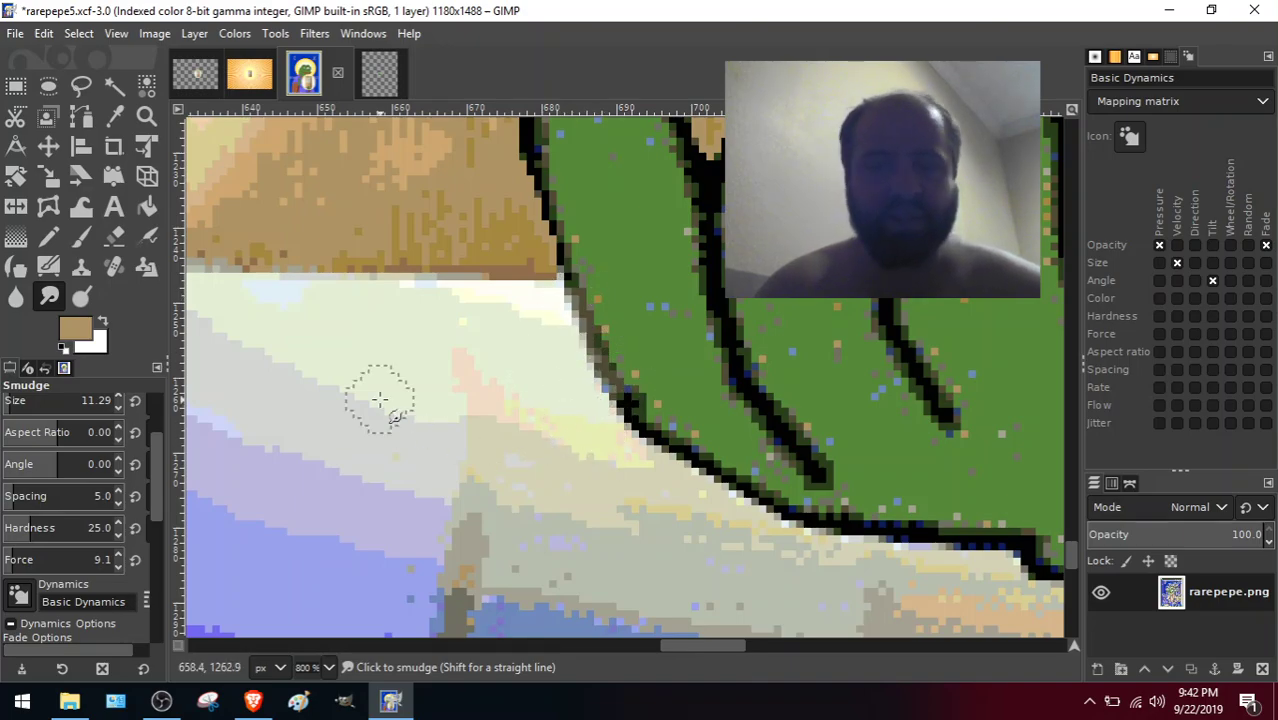
Set the smudge size to 22.30 and blend the hand's outline from the leftmost finger's lower side along the left part of the palm's underside.
drag(20, 402, 29, 402)
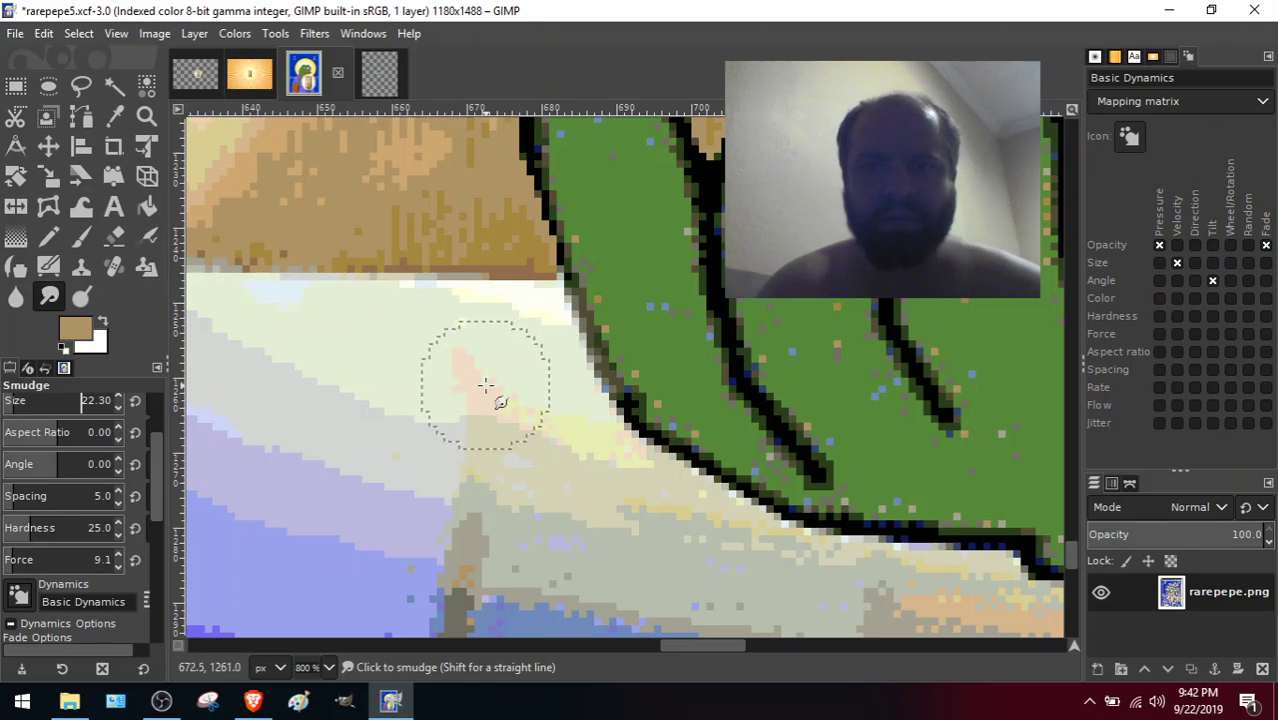
mouse_move(508, 465)
mouse_down()
mouse_move(614, 414)
mouse_move(604, 437)
mouse_move(716, 392)
mouse_move(618, 467)
mouse_move(603, 423)
mouse_up()
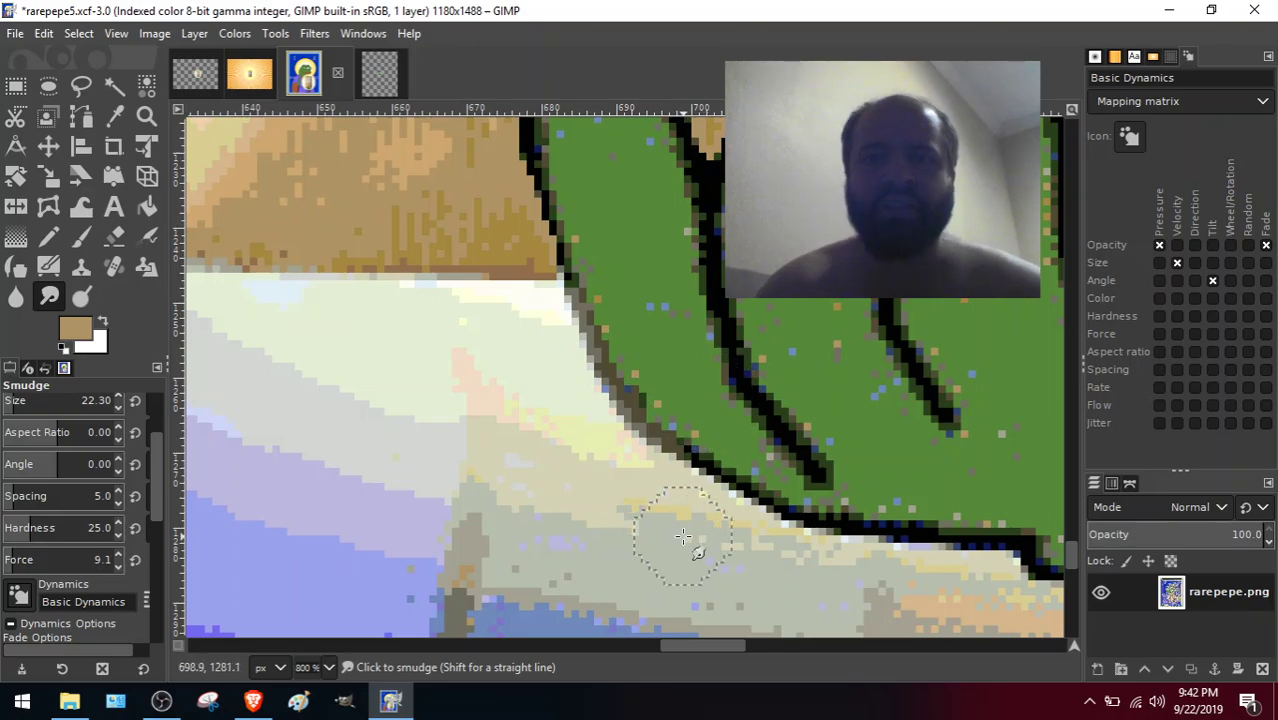
mouse_move(688, 647)
mouse_down()
mouse_move(720, 647)
mouse_move(697, 640)
mouse_up()
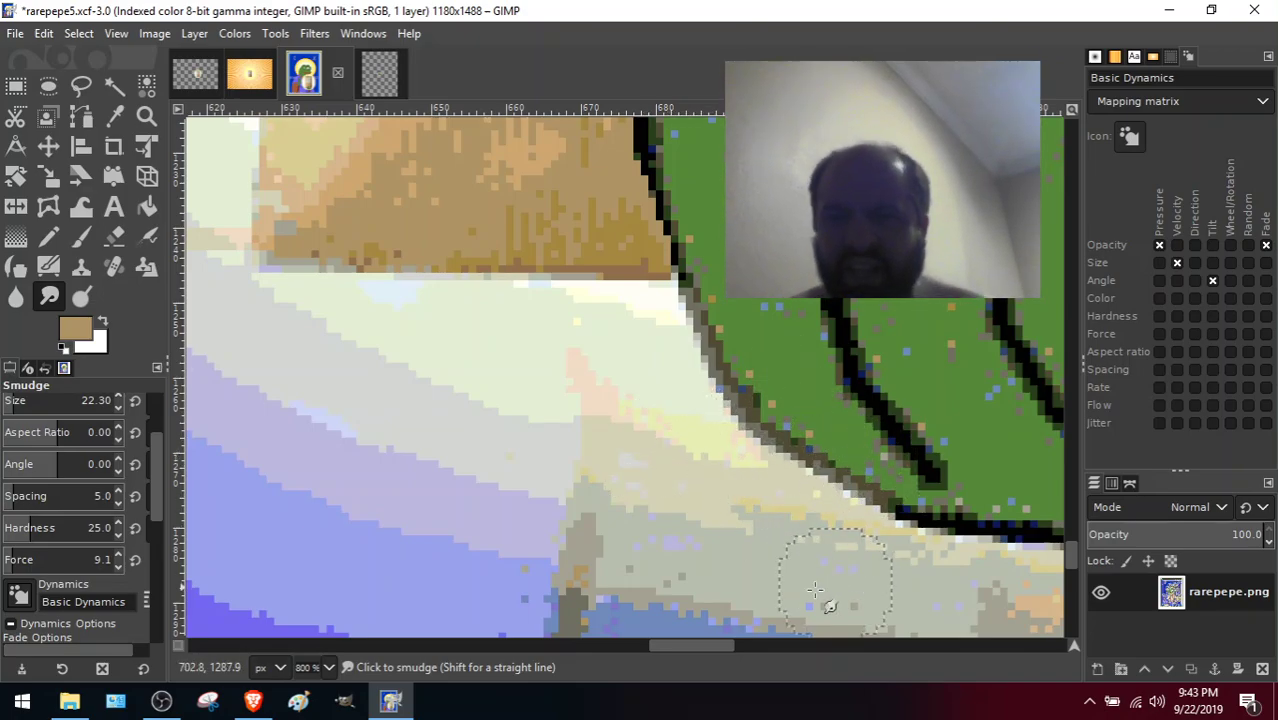
drag(677, 648, 731, 645)
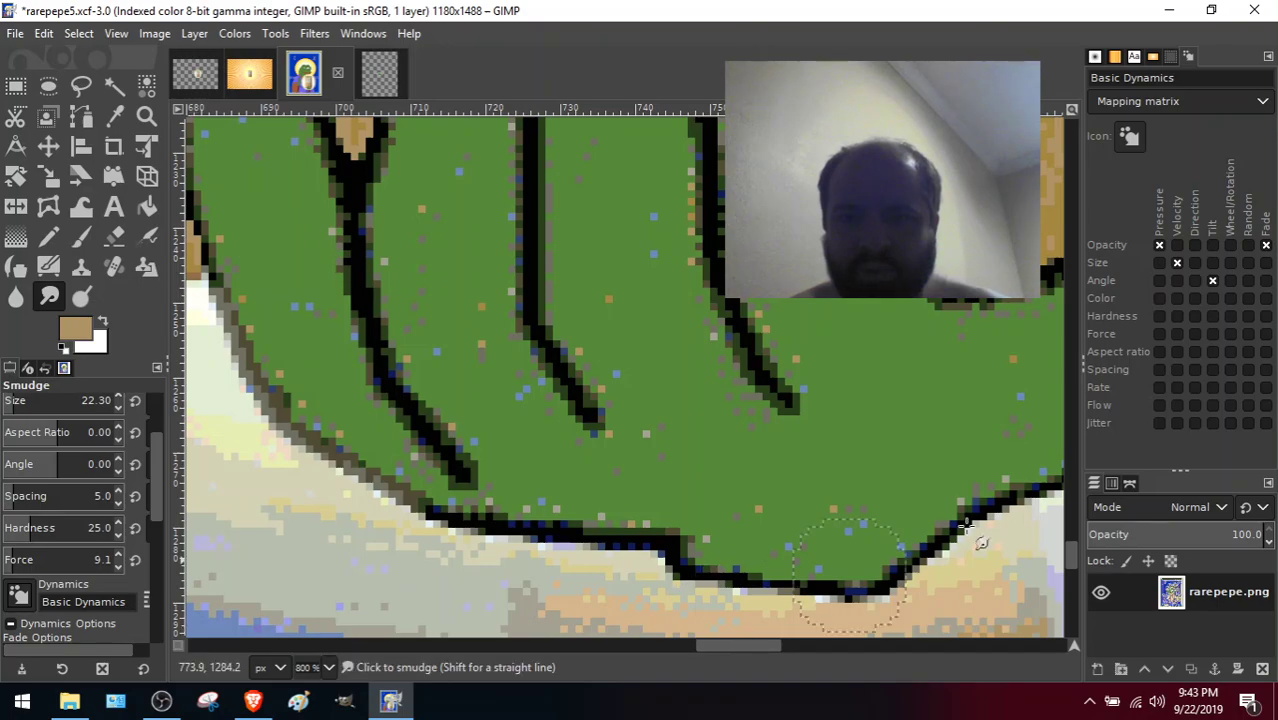
scroll(1068, 568, down, 5)
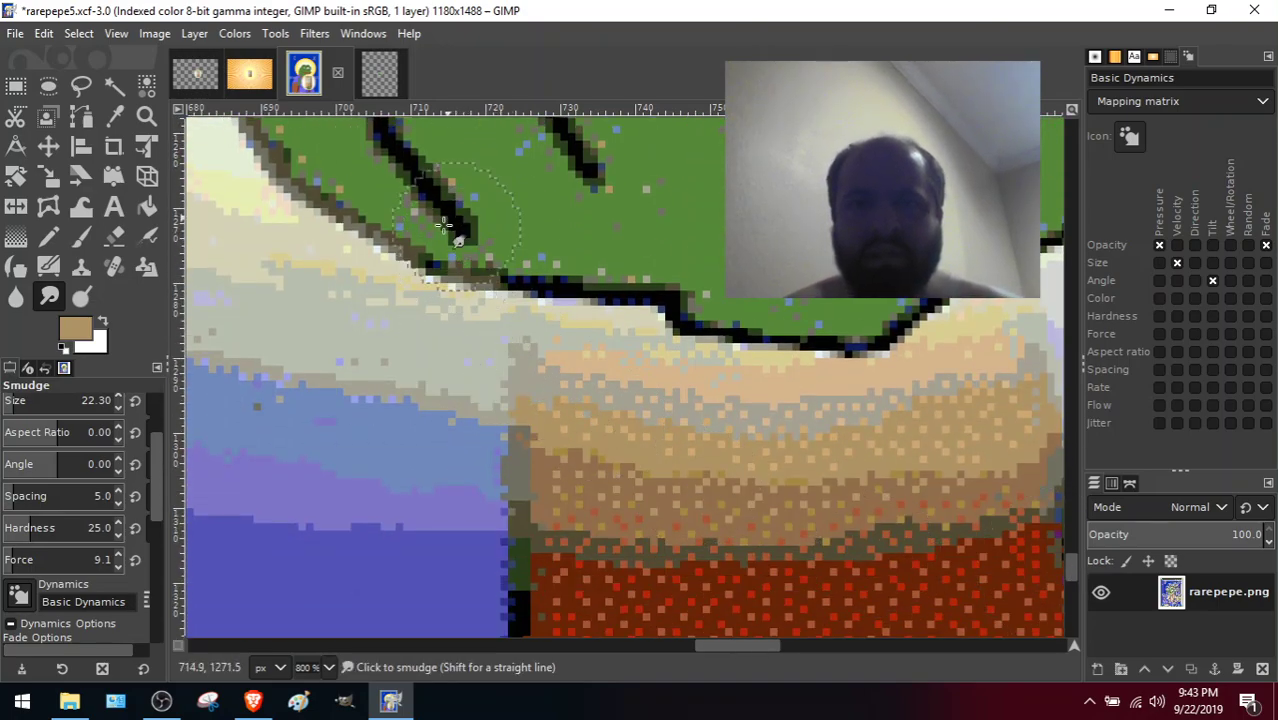
mouse_move(482, 244)
mouse_down()
mouse_move(532, 192)
mouse_move(525, 322)
mouse_move(550, 318)
mouse_move(570, 229)
mouse_move(611, 252)
mouse_move(611, 317)
mouse_move(626, 340)
mouse_move(699, 233)
mouse_move(709, 237)
mouse_move(701, 330)
mouse_move(740, 360)
mouse_up()
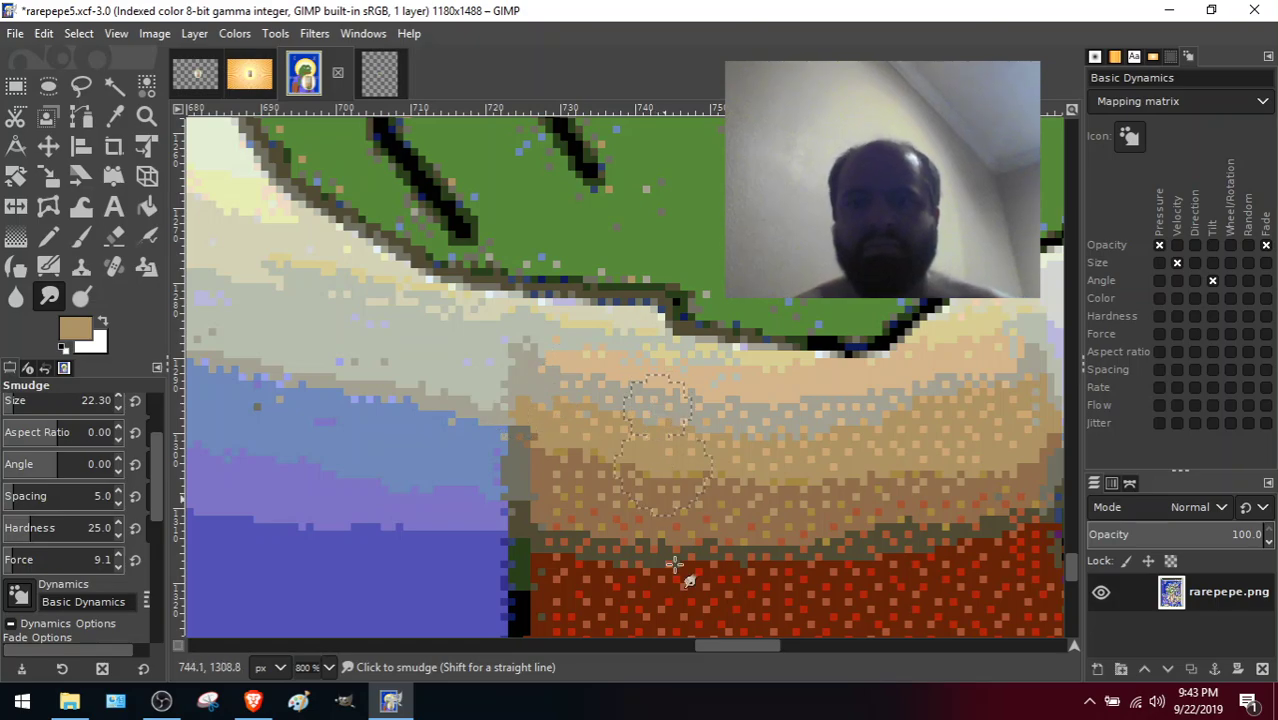
Smudge the outline around the palm's lowest point and up its right slope toward the thumb.
drag(727, 651, 755, 651)
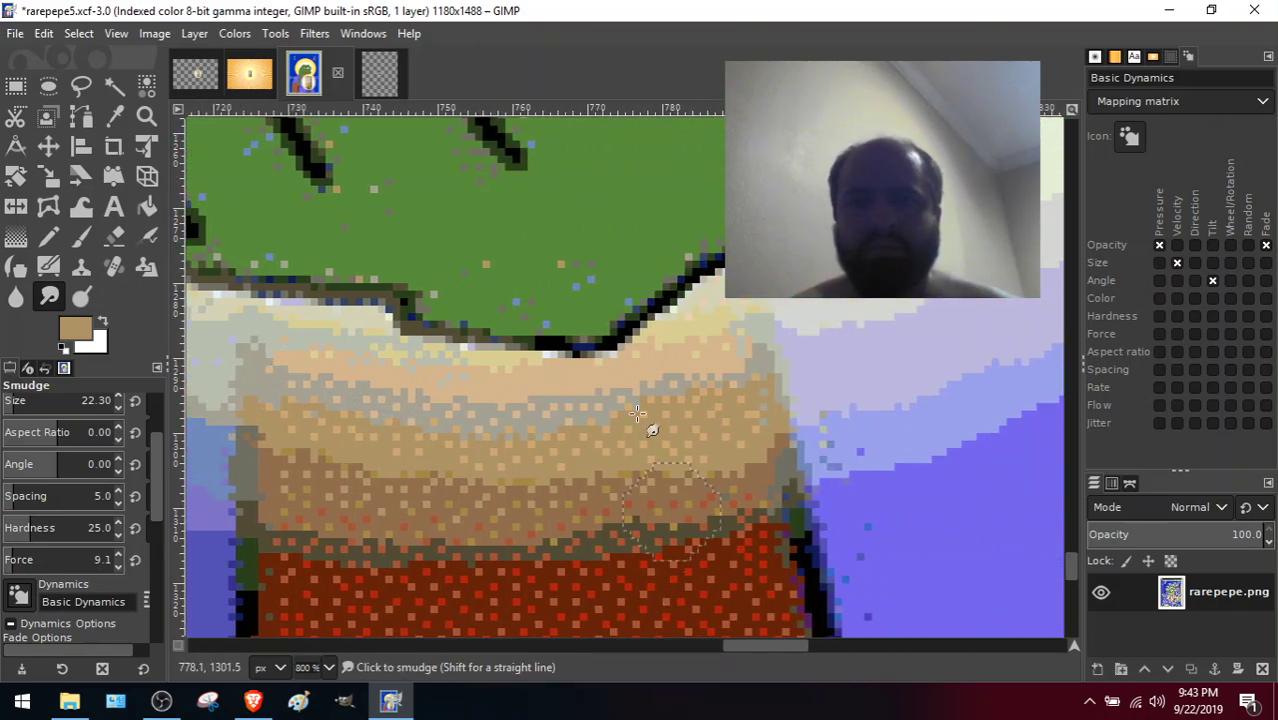
mouse_move(582, 288)
mouse_down()
mouse_move(558, 364)
mouse_move(611, 310)
mouse_move(640, 322)
mouse_move(690, 262)
mouse_move(735, 287)
mouse_up()
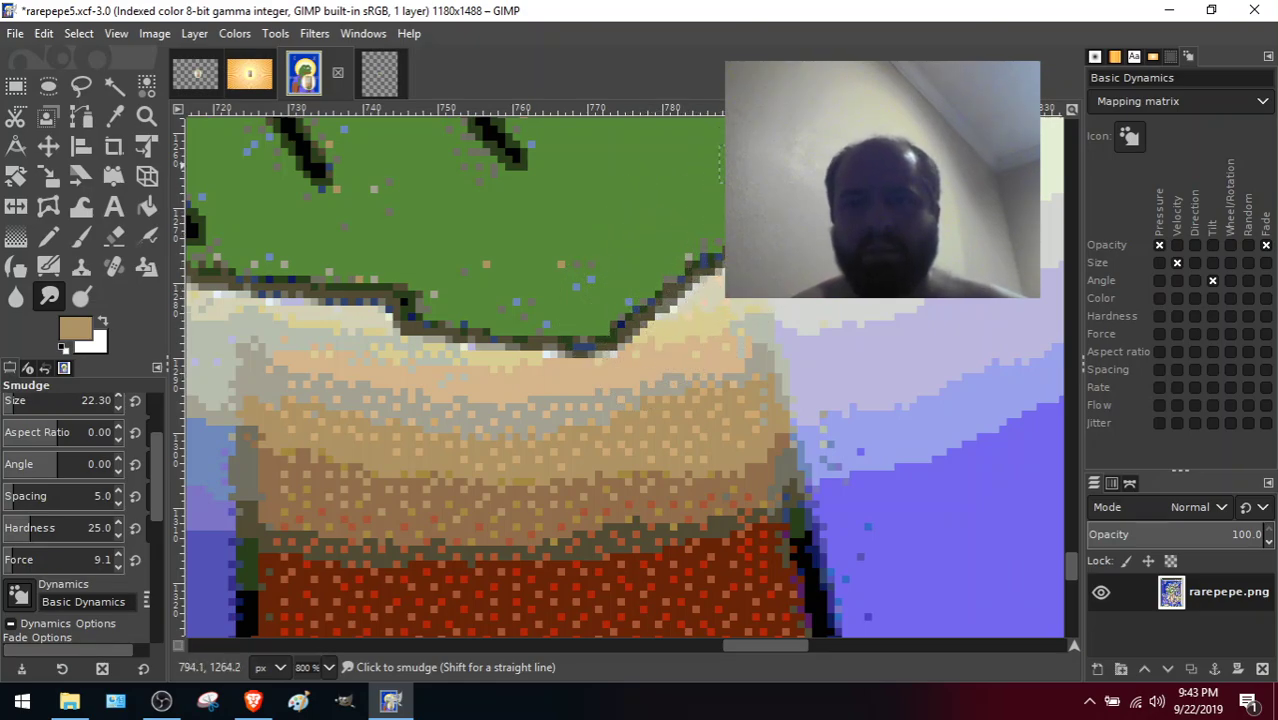
drag(703, 232, 713, 327)
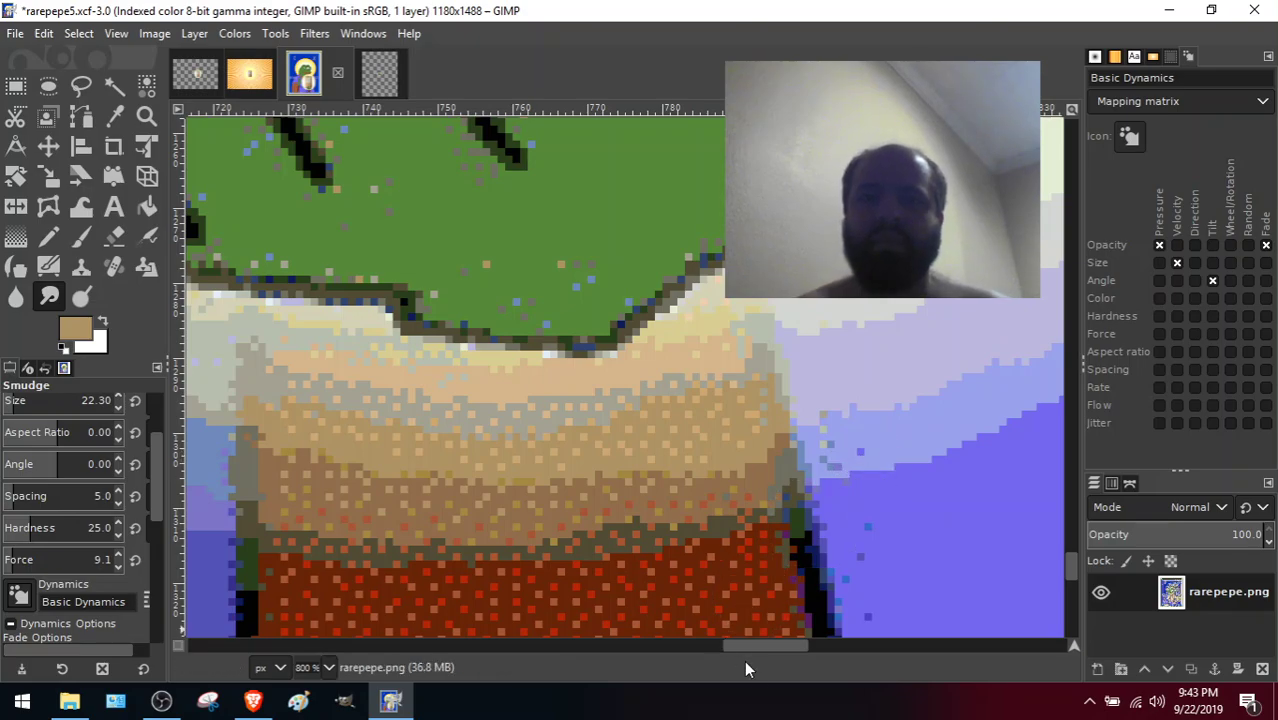
Smudge the outline around the notch below the thumb, along the thumb's underside and up around its tip.
drag(755, 646, 816, 638)
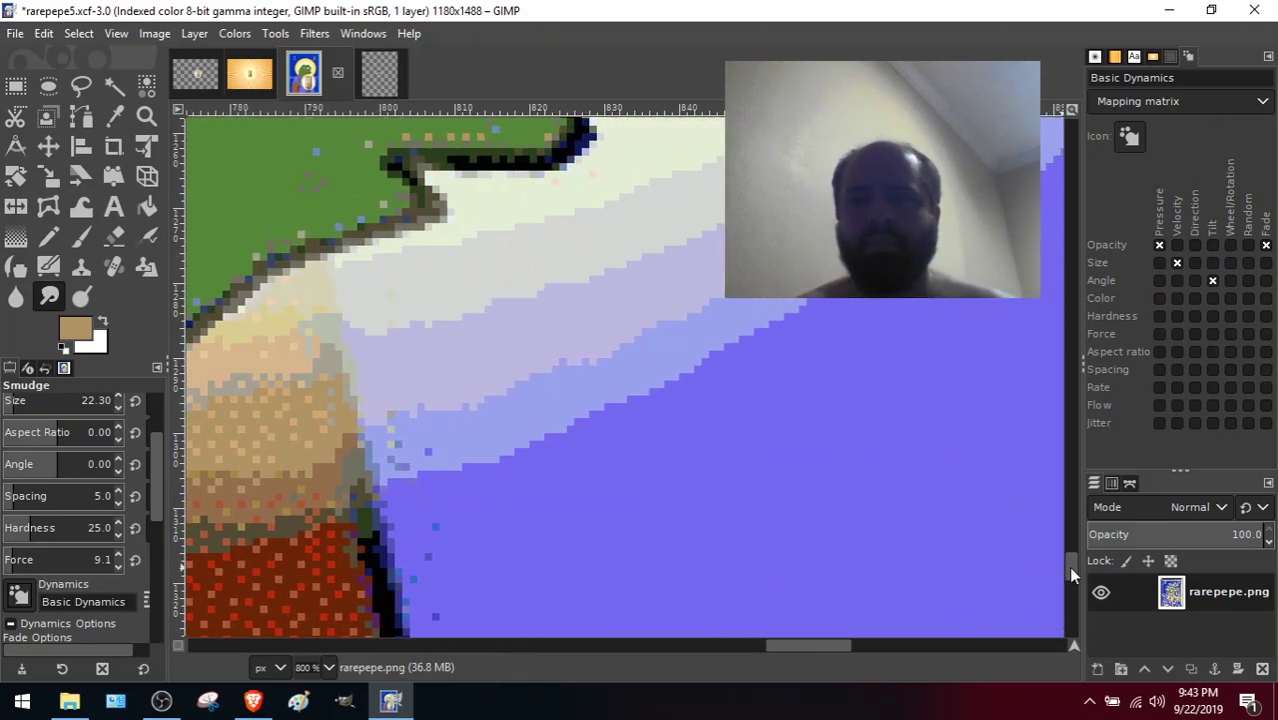
drag(1068, 566, 1069, 556)
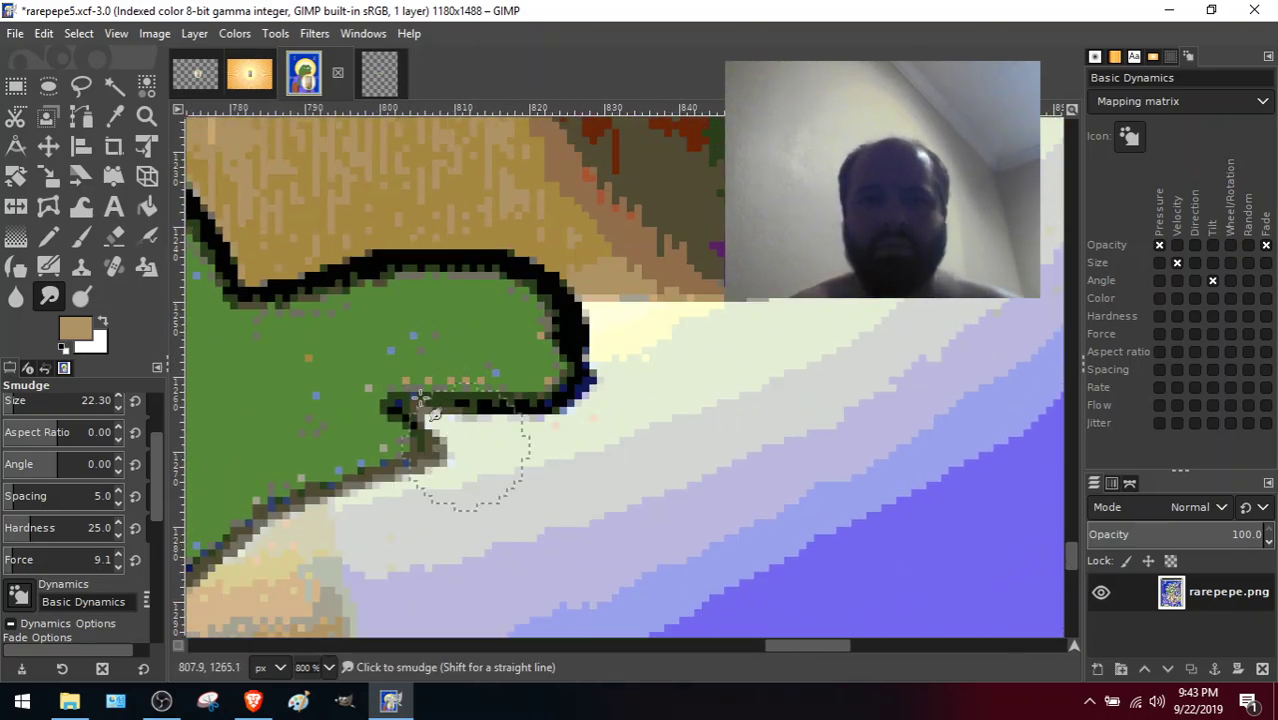
mouse_move(437, 453)
mouse_down()
mouse_move(430, 369)
mouse_move(532, 483)
mouse_move(536, 433)
mouse_move(475, 323)
mouse_up()
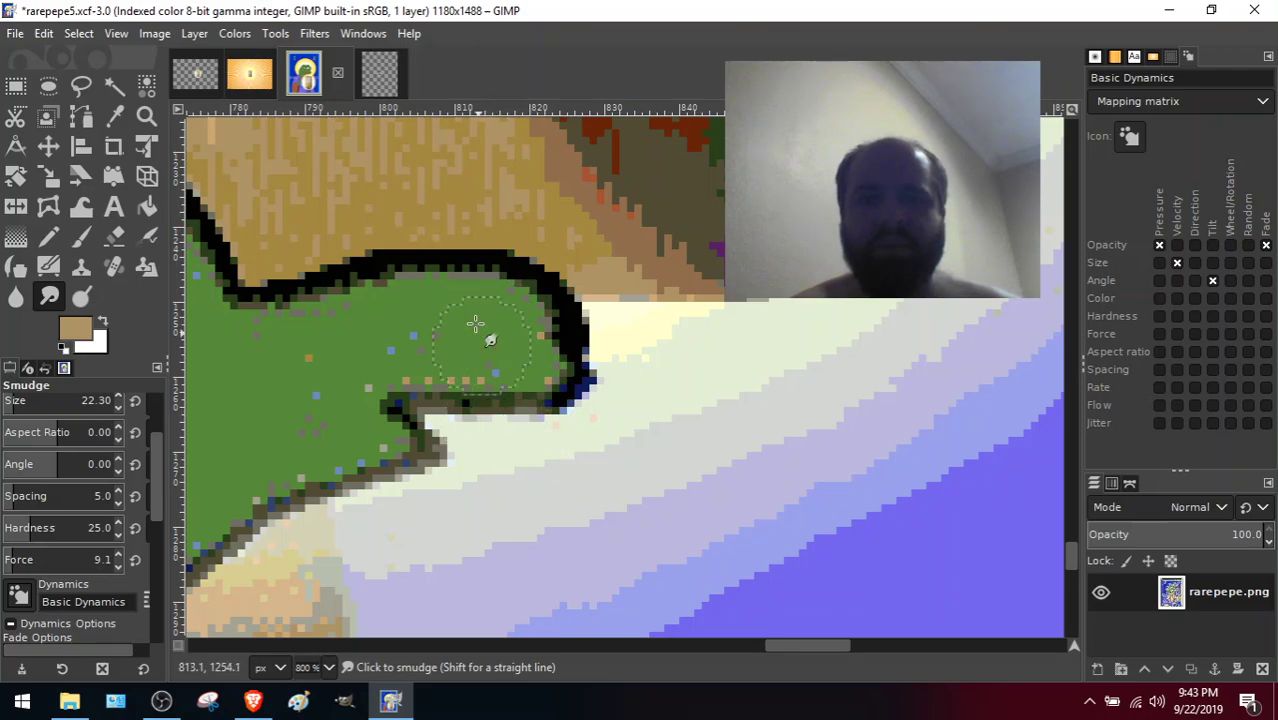
mouse_move(459, 476)
mouse_down()
mouse_move(510, 338)
mouse_move(565, 346)
mouse_move(583, 414)
mouse_move(567, 402)
mouse_move(564, 358)
mouse_move(531, 349)
mouse_move(601, 393)
mouse_move(548, 343)
mouse_move(533, 304)
mouse_move(573, 326)
mouse_move(634, 404)
mouse_move(575, 378)
mouse_move(509, 298)
mouse_up()
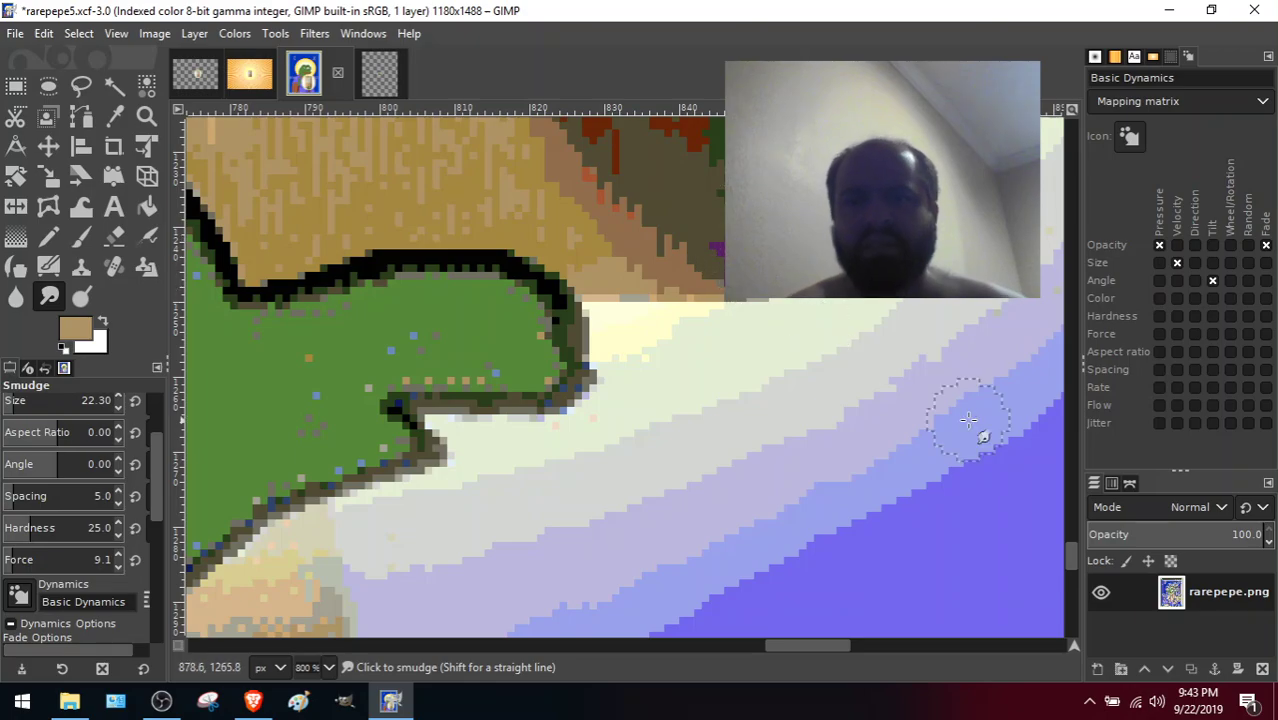
Touch up the blended outline with more smudge strokes at the notch below the thumb and around the thumb's lower edge.
drag(805, 645, 738, 646)
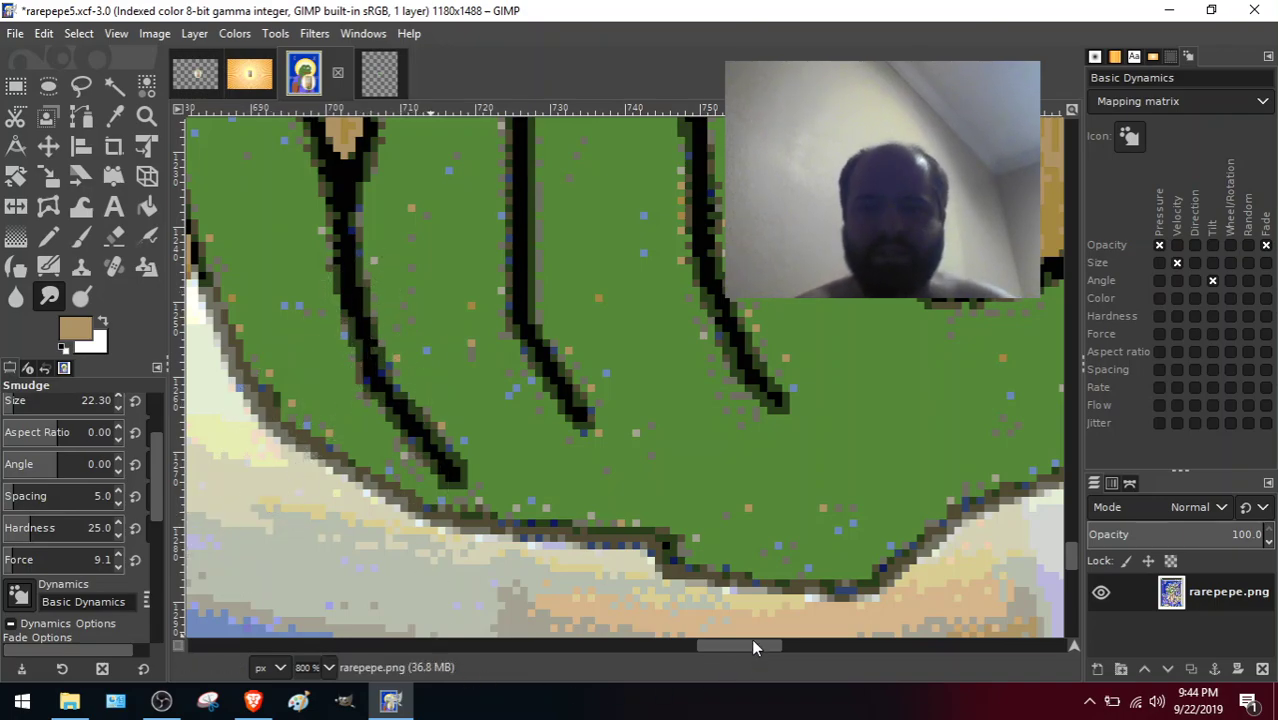
mouse_move(754, 647)
mouse_down()
mouse_move(689, 648)
mouse_move(726, 648)
mouse_up()
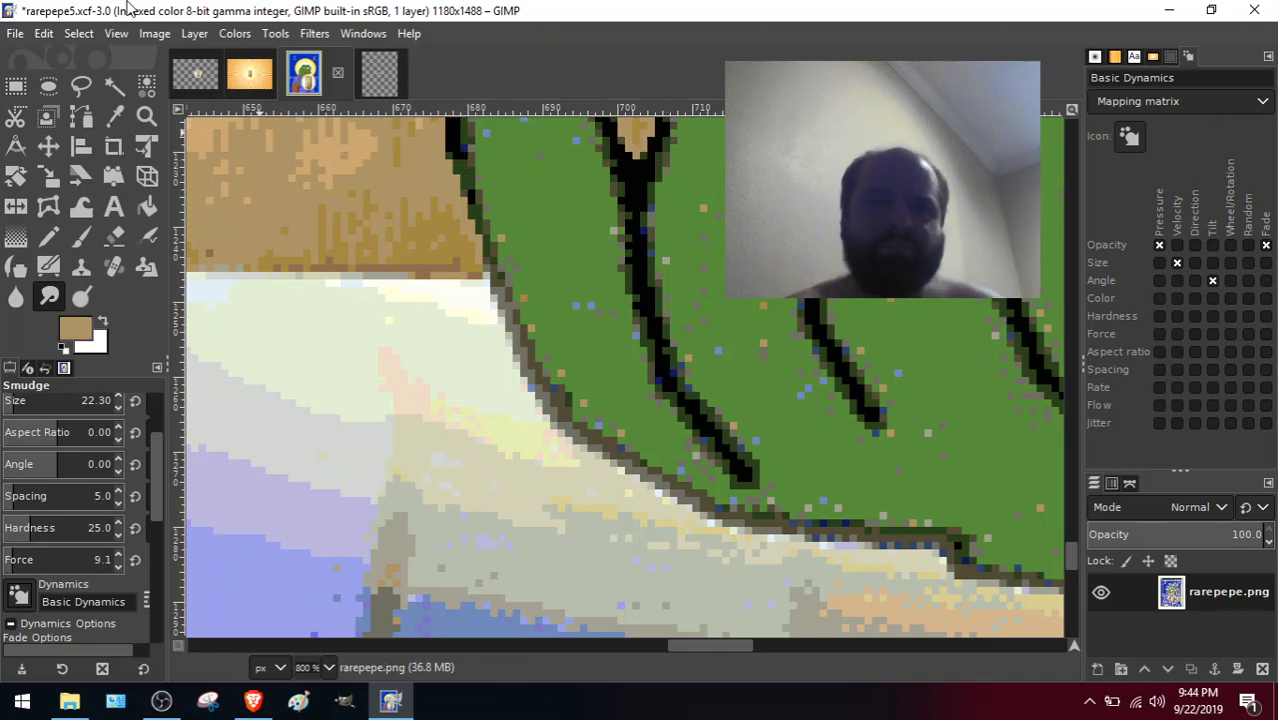
click(116, 34)
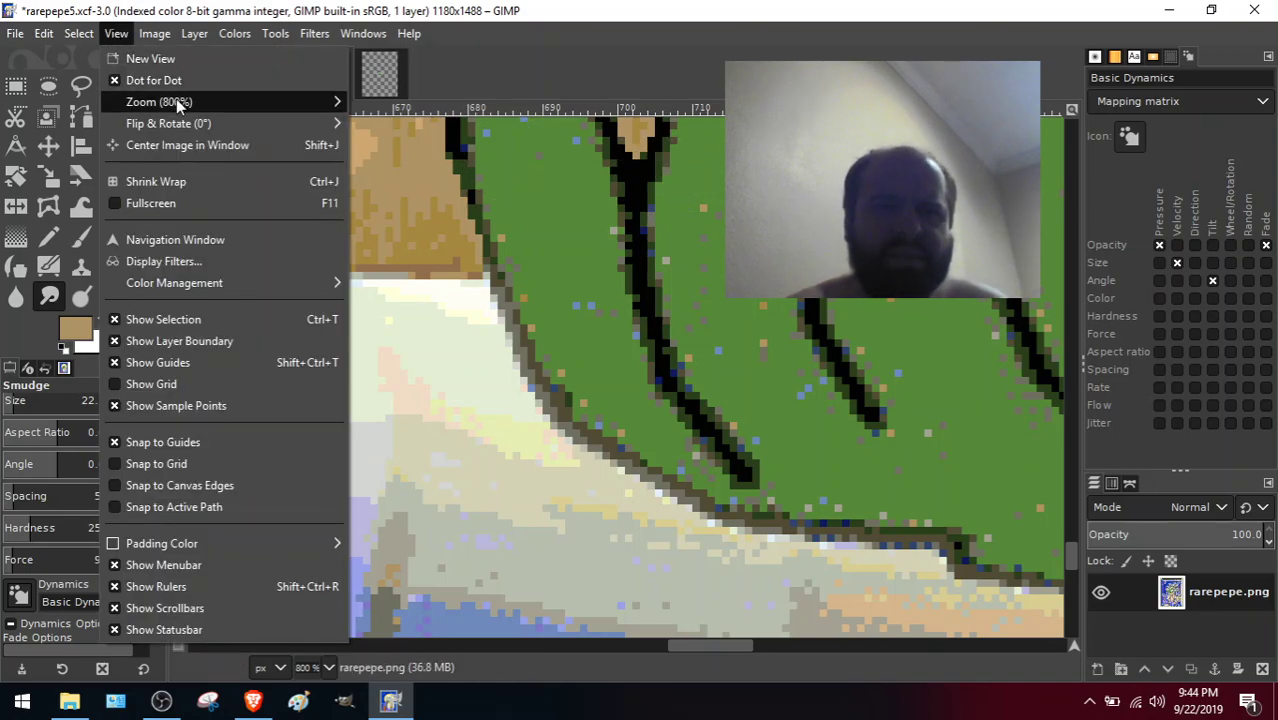
mouse_move(176, 98)
click(446, 298)
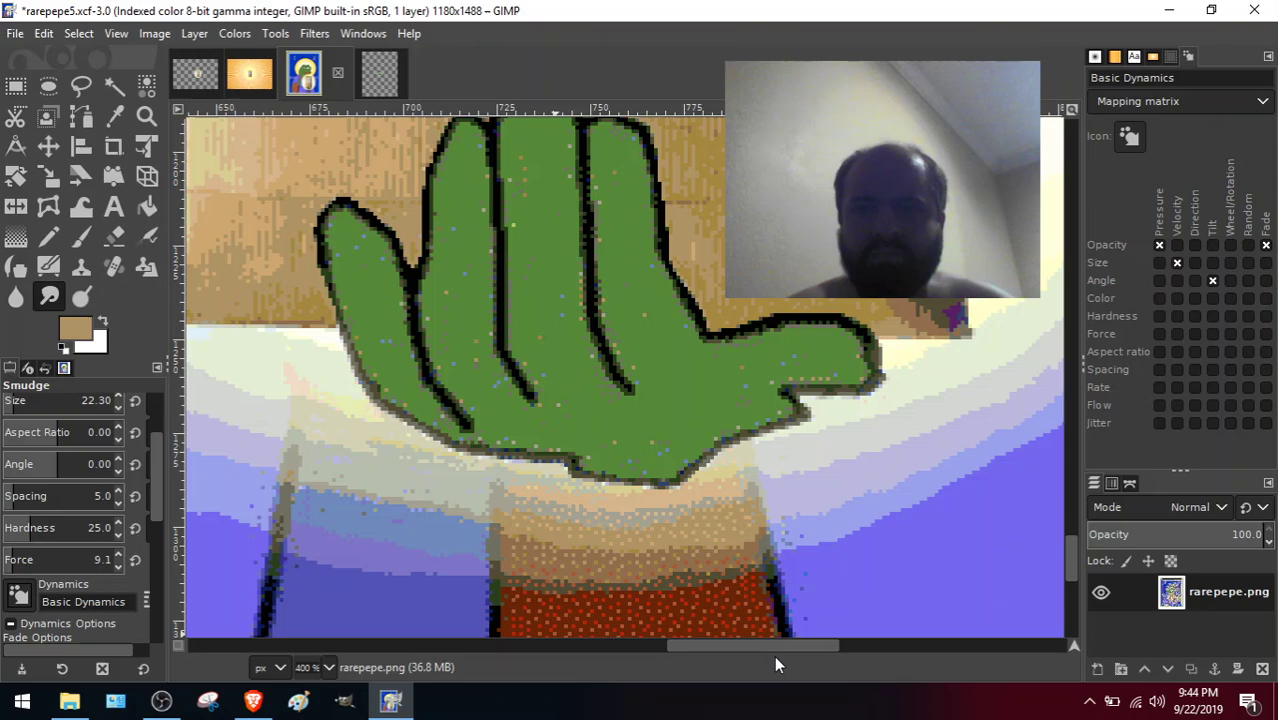
drag(775, 657, 794, 658)
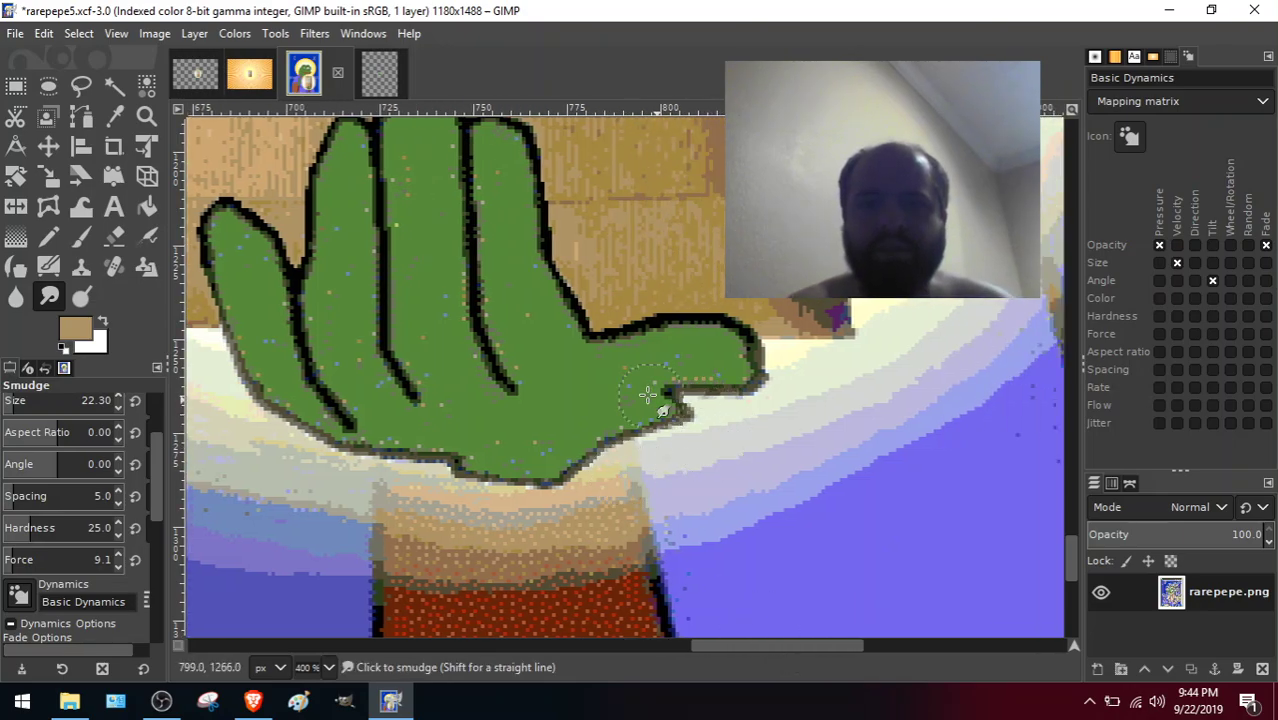
drag(678, 385, 697, 452)
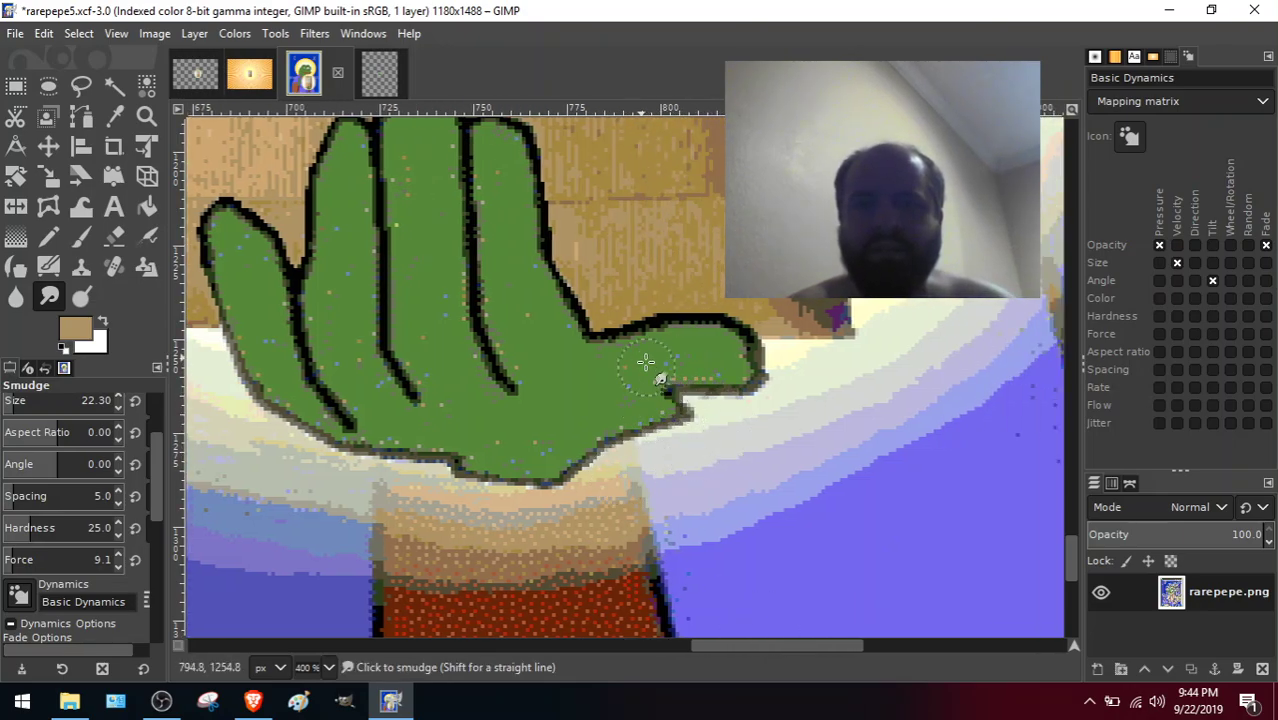
mouse_move(758, 392)
mouse_down()
mouse_move(759, 362)
mouse_move(709, 362)
mouse_up()
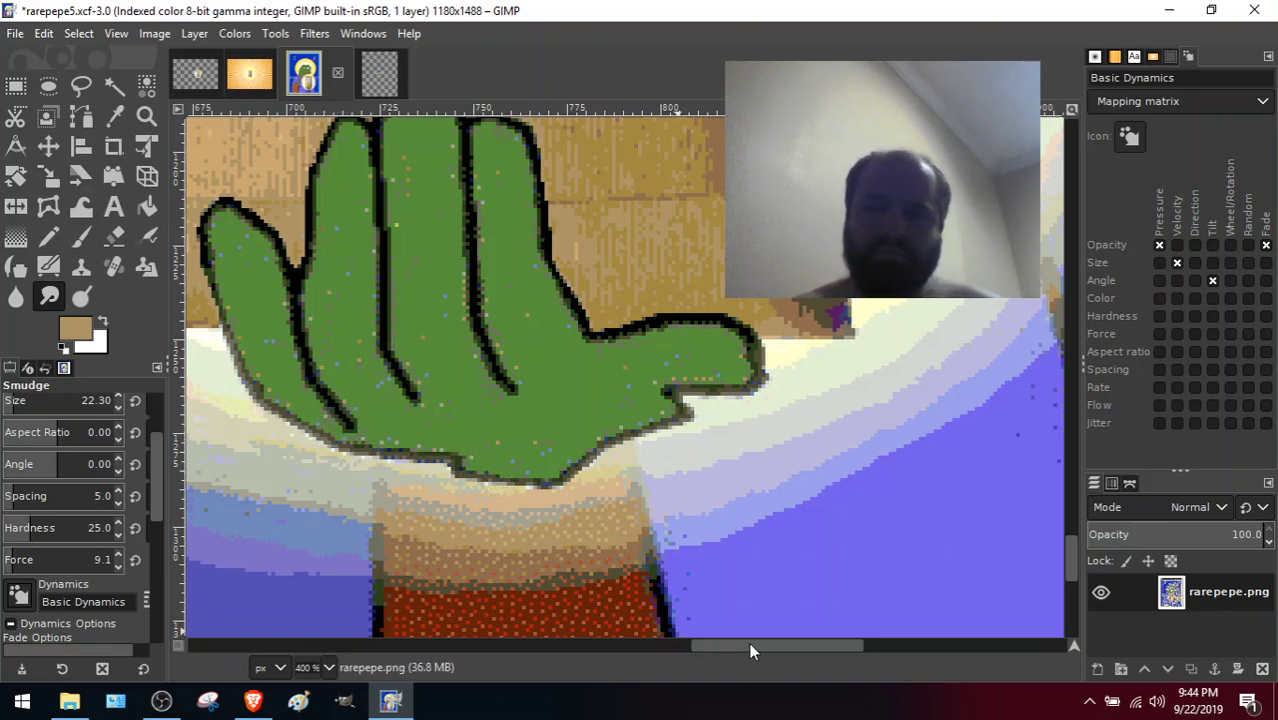
drag(748, 644, 722, 645)
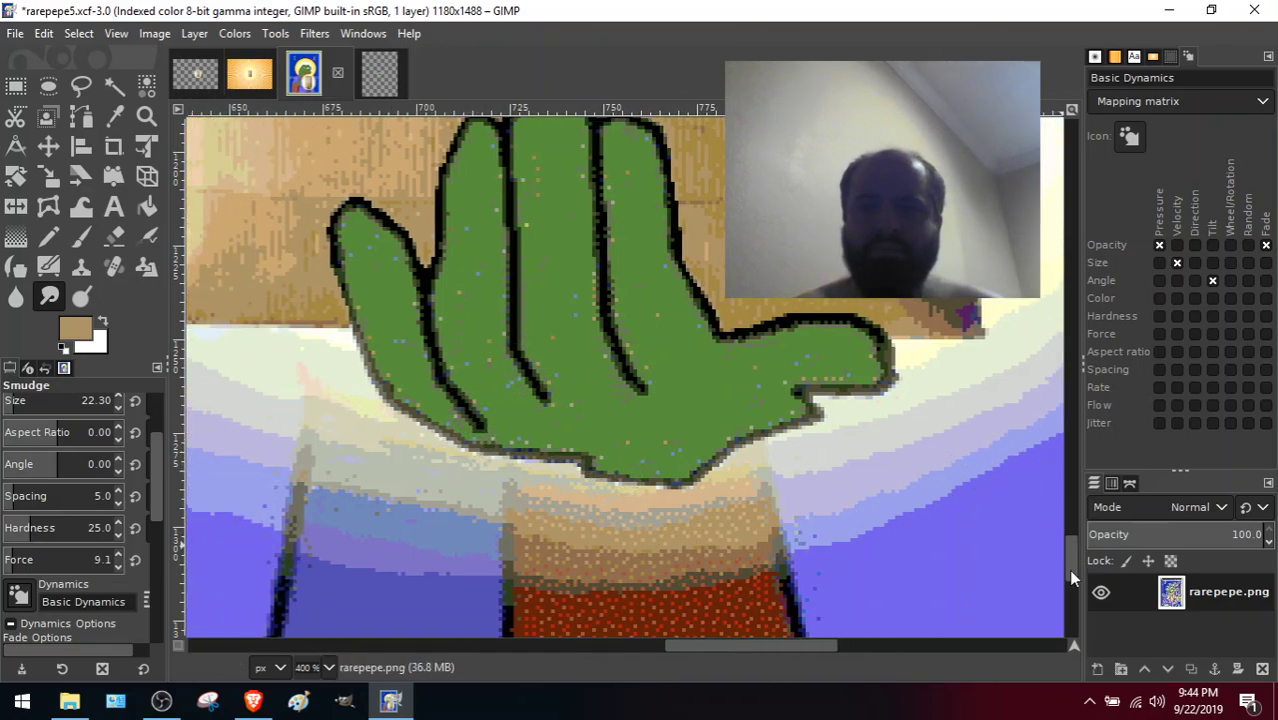
mouse_move(1068, 569)
mouse_down()
mouse_move(1071, 533)
mouse_move(1073, 549)
mouse_up()
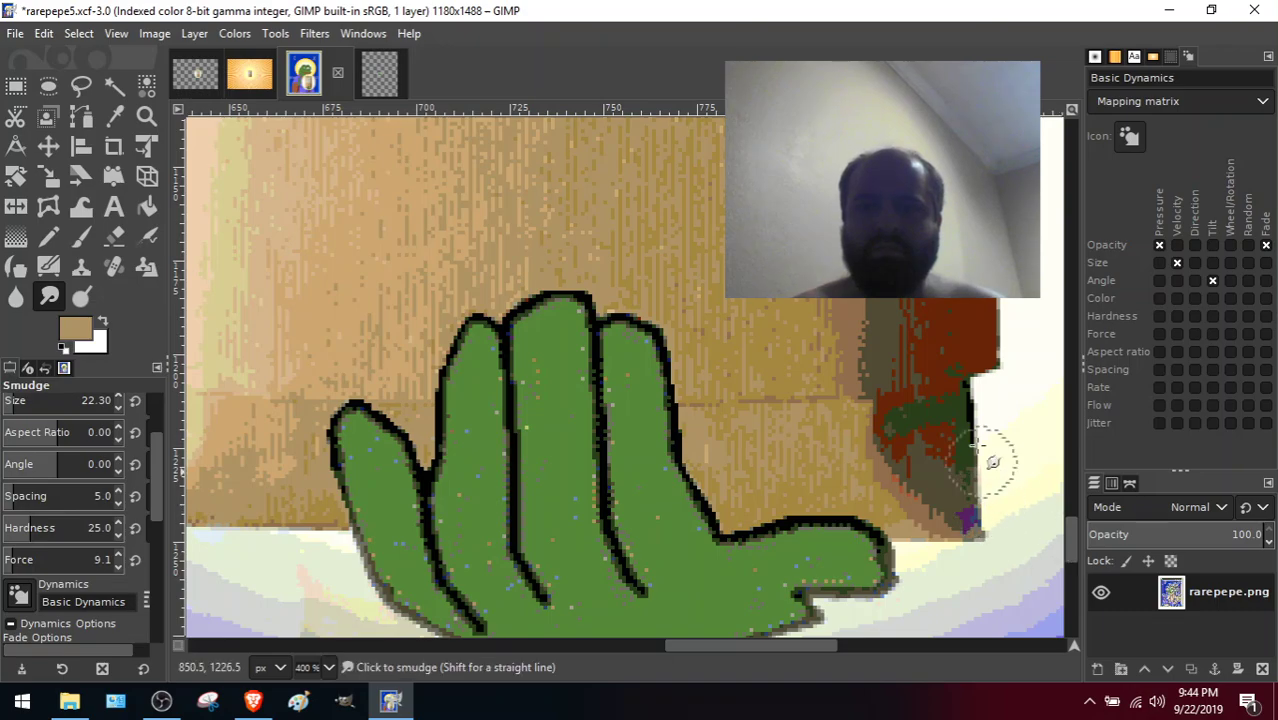
Smudge the bag's lower right edge between the notch and the bottom corner to soften it against the background.
mouse_move(965, 405)
mouse_down()
mouse_move(997, 364)
mouse_move(992, 383)
mouse_move(968, 333)
mouse_up()
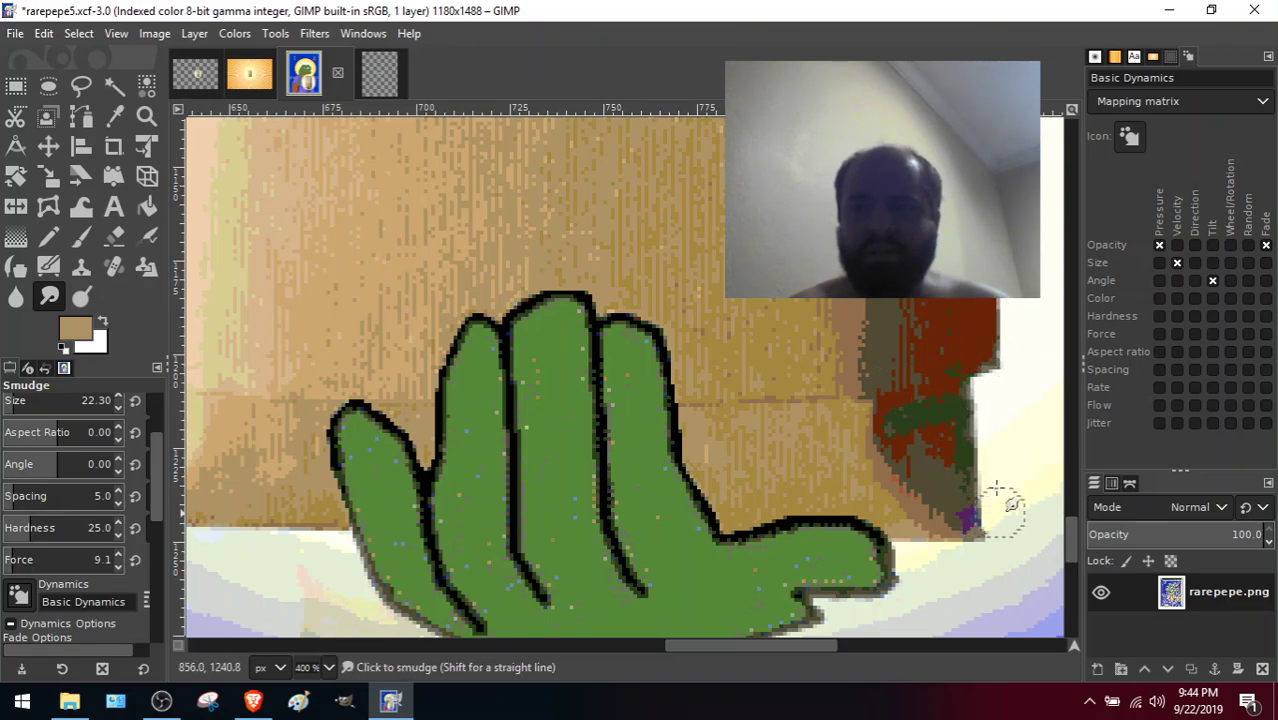
mouse_move(978, 513)
mouse_down()
mouse_move(978, 456)
mouse_move(970, 482)
mouse_move(990, 485)
mouse_move(993, 330)
mouse_up()
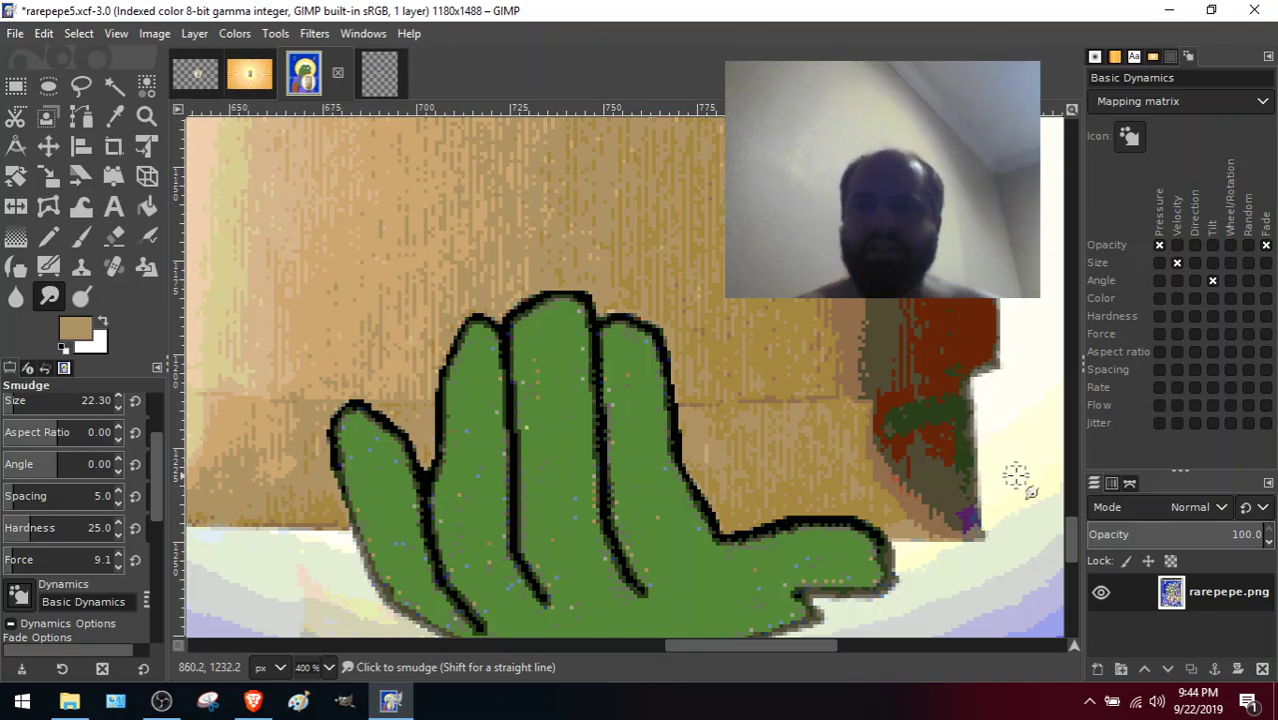
Set the smudge force to 10.7 and the fade length to 54 px.
drag(717, 643, 782, 640)
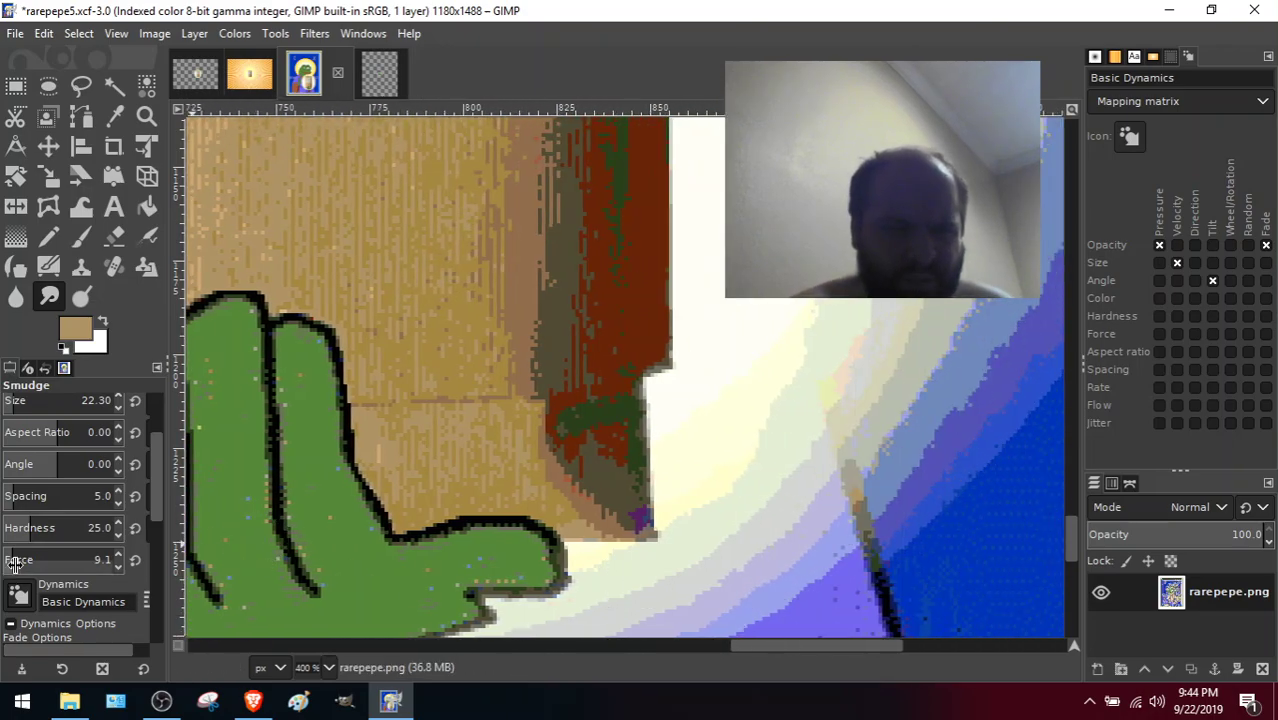
drag(15, 566, 18, 566)
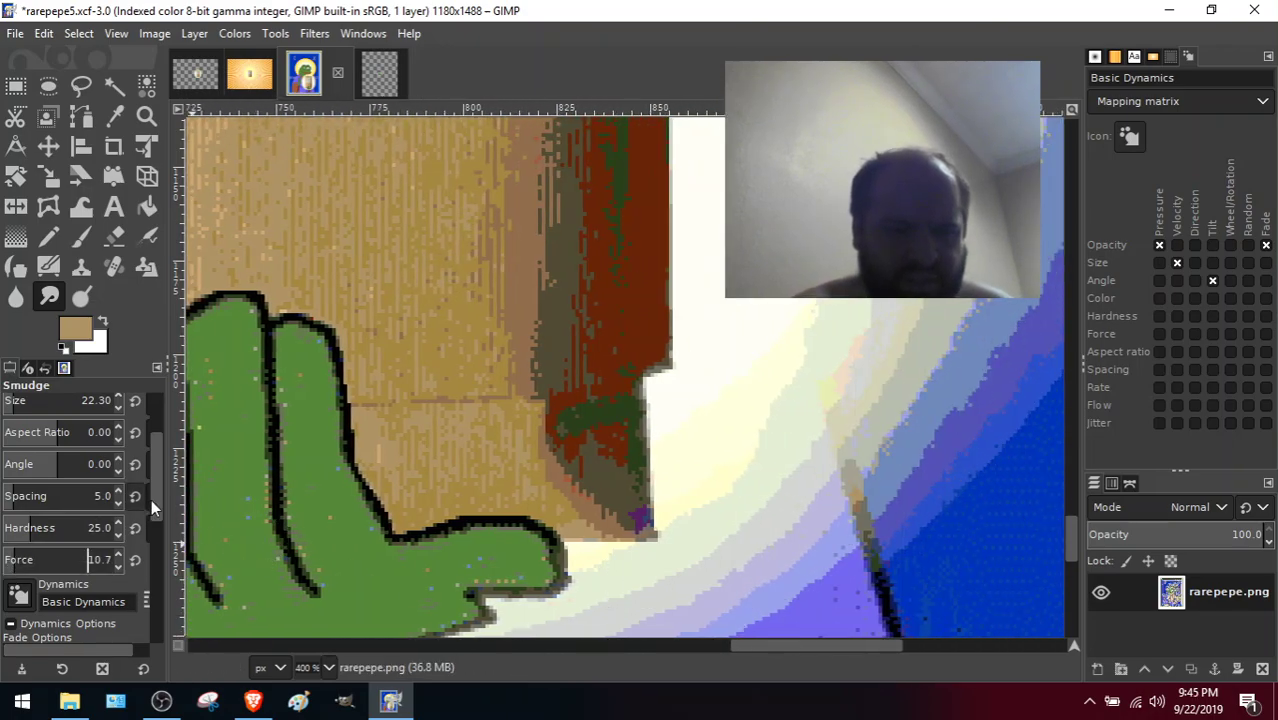
mouse_move(157, 497)
mouse_down()
mouse_move(160, 582)
mouse_move(159, 566)
mouse_up()
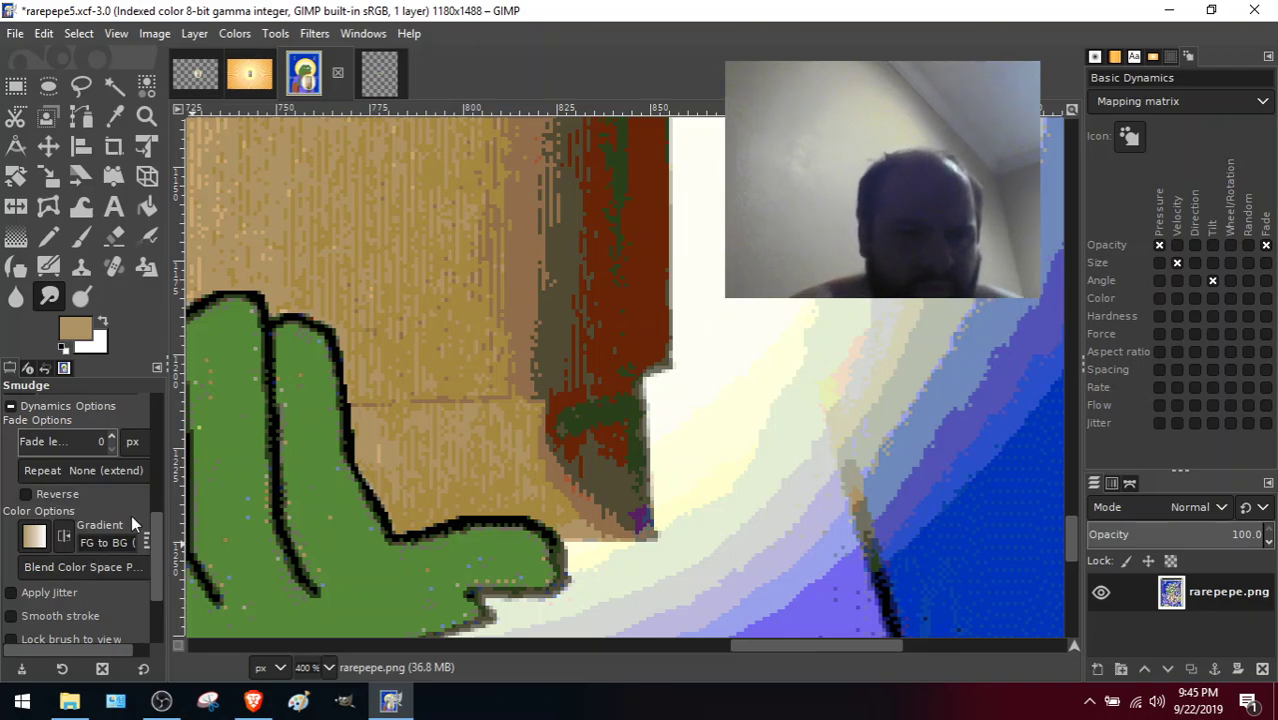
drag(157, 561, 157, 539)
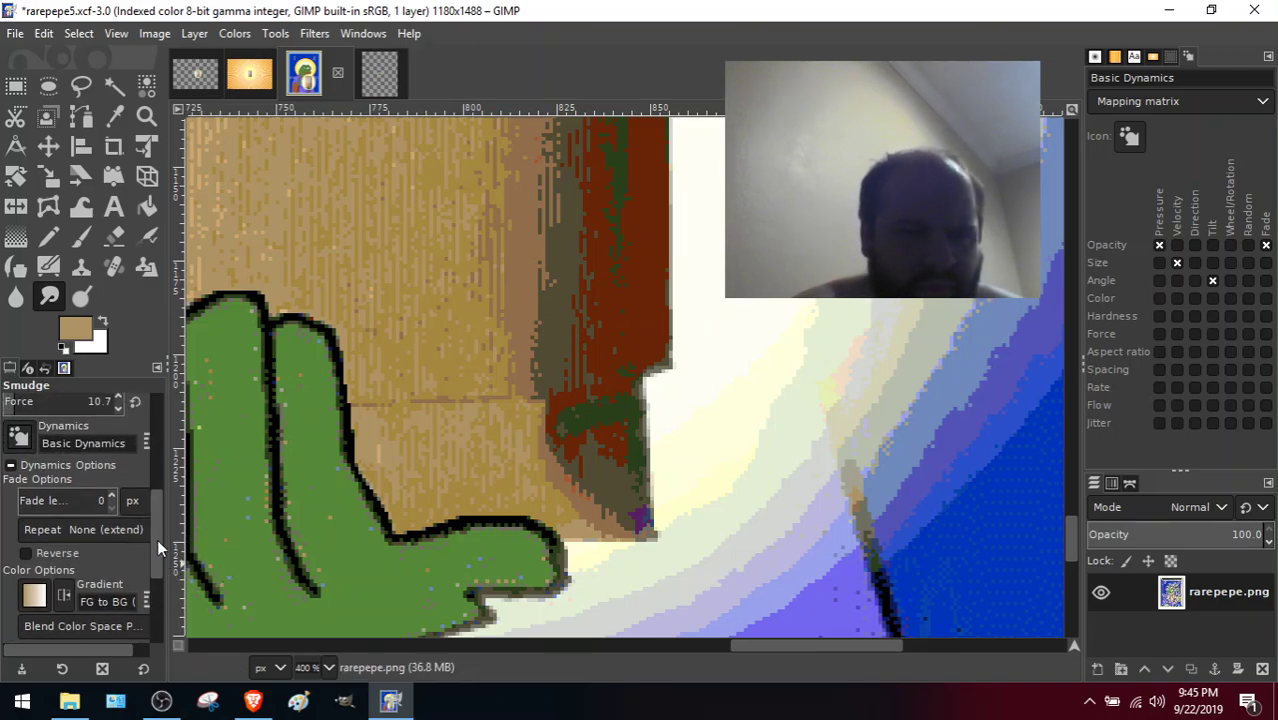
click(72, 508)
drag(74, 510, 24, 502)
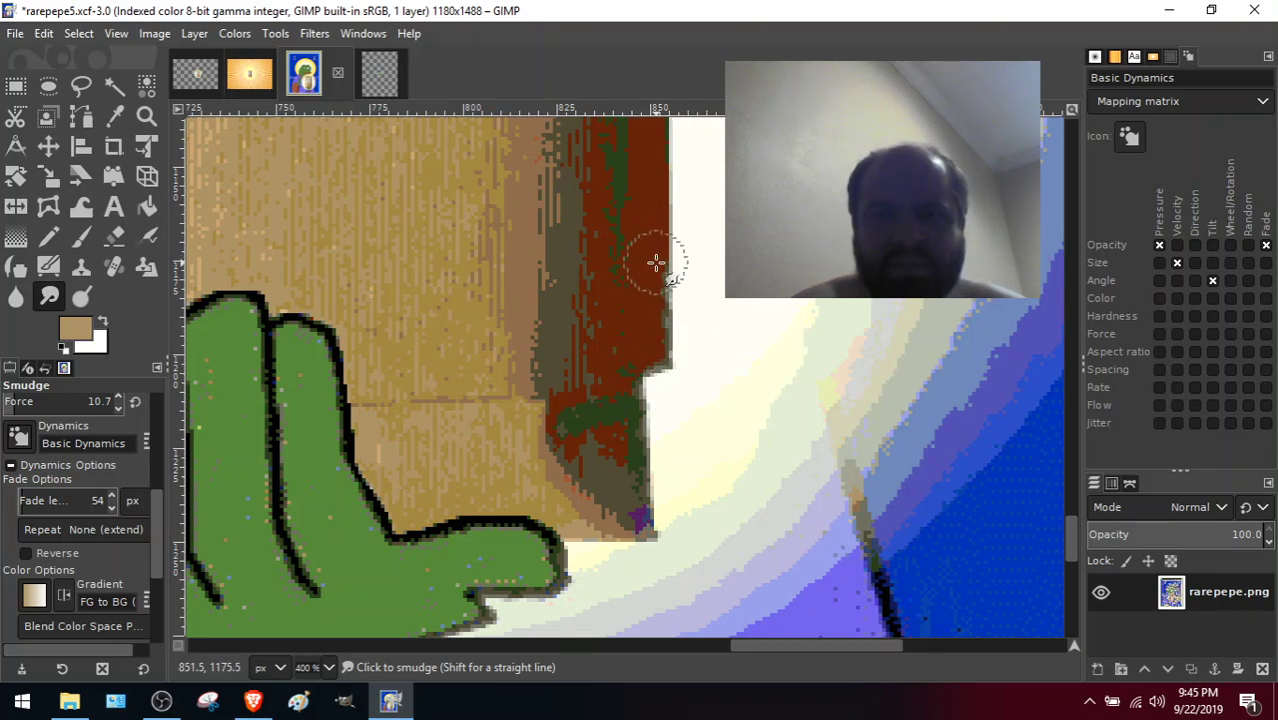
Smudge the bag's right edge above the notch, around it and down to the bottom corner.
mouse_move(649, 186)
mouse_down()
mouse_move(670, 257)
mouse_move(650, 222)
mouse_move(699, 294)
mouse_move(641, 235)
mouse_move(697, 268)
mouse_up()
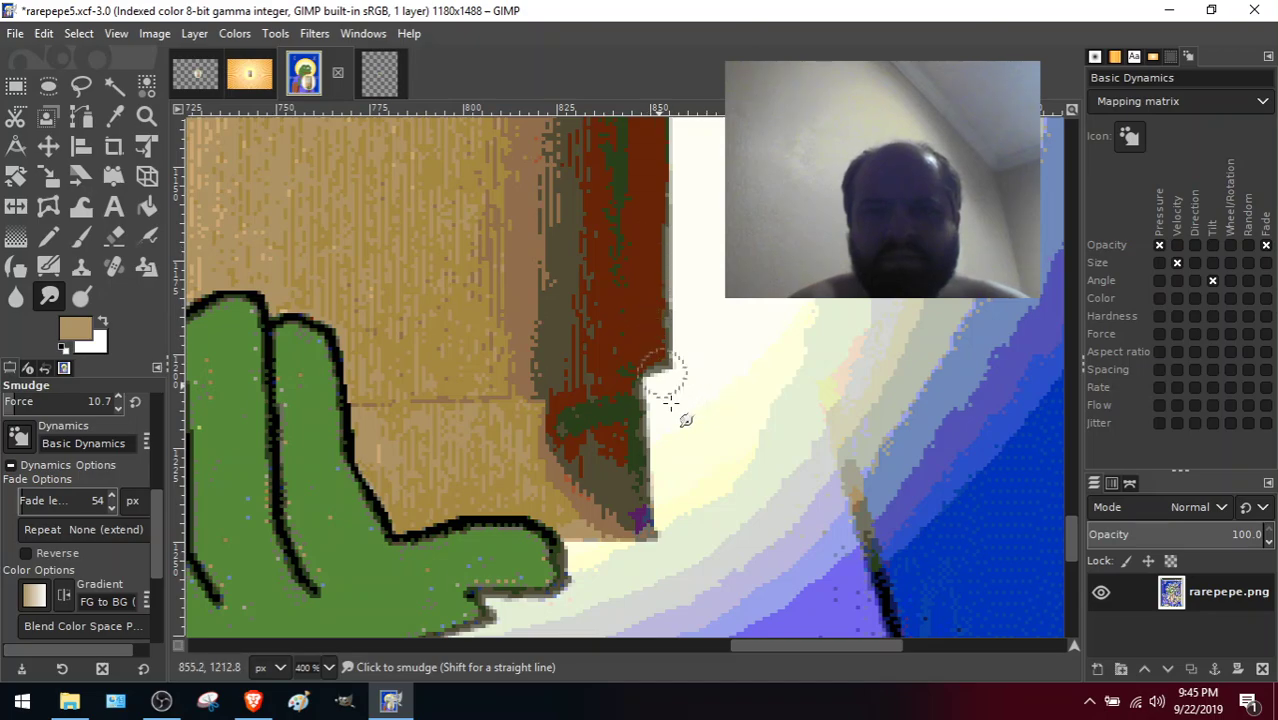
mouse_move(652, 253)
mouse_down()
mouse_move(631, 299)
mouse_move(666, 414)
mouse_move(648, 426)
mouse_move(649, 517)
mouse_move(637, 491)
mouse_move(623, 496)
mouse_move(646, 530)
mouse_up()
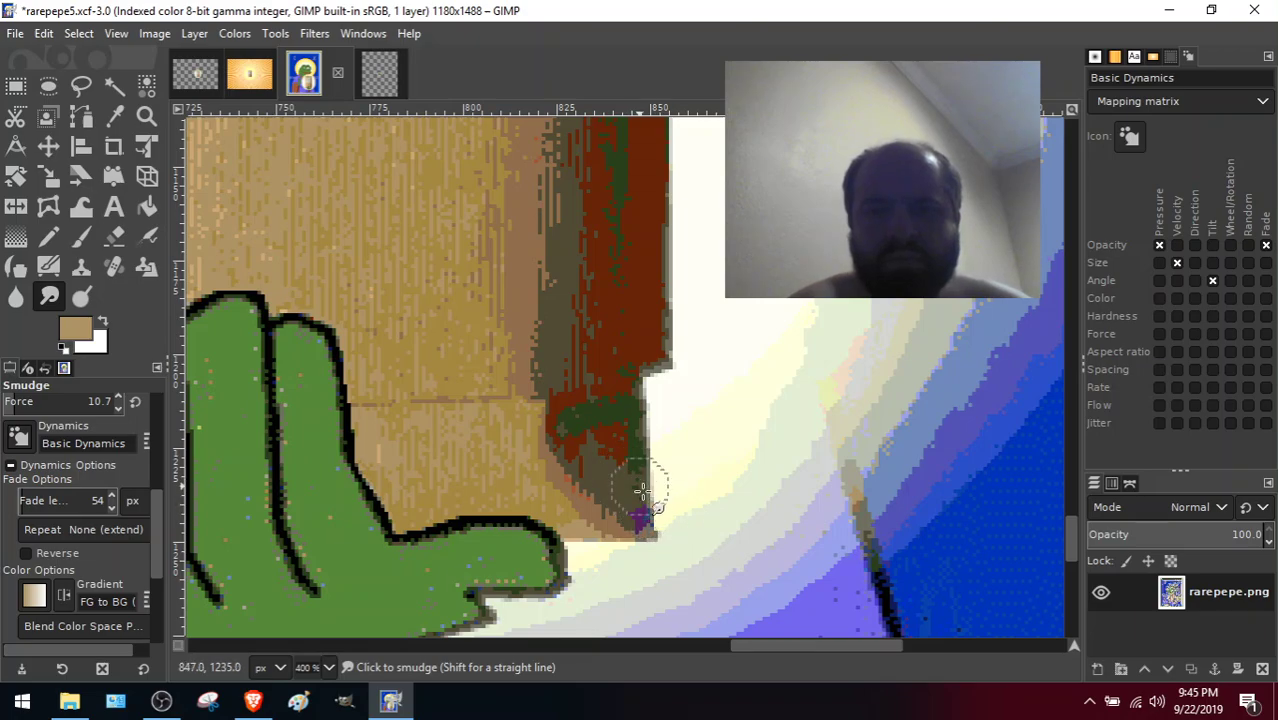
drag(662, 392, 678, 343)
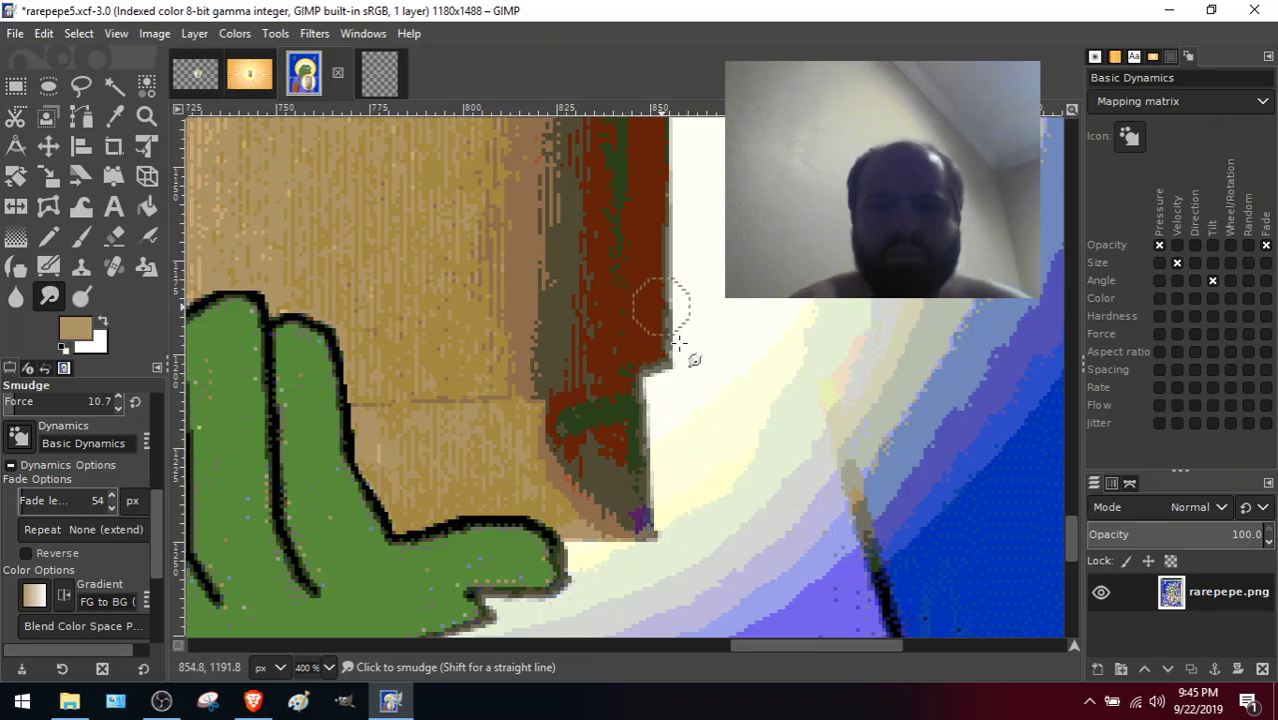
mouse_move(699, 251)
mouse_down()
mouse_move(662, 180)
mouse_move(645, 200)
mouse_move(667, 213)
mouse_move(685, 194)
mouse_move(660, 170)
mouse_up()
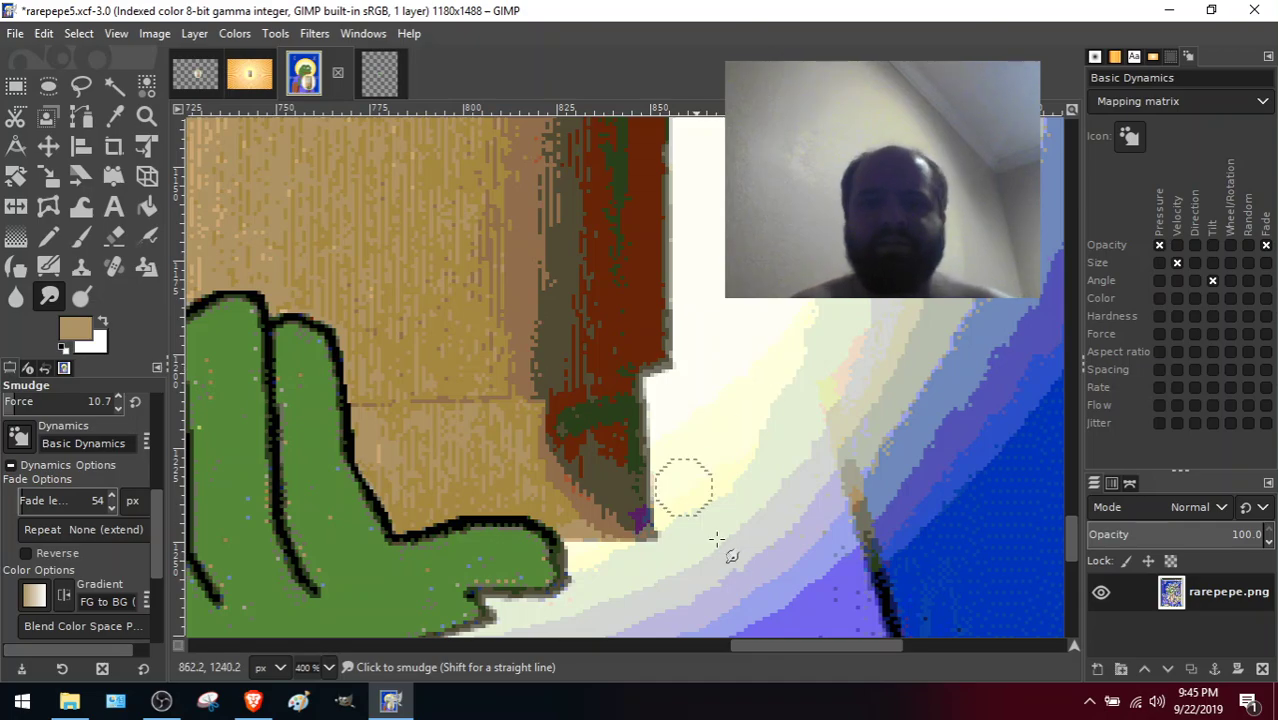
Smudge back and forth along the bag's right edge just below the level of the label.
drag(786, 647, 716, 645)
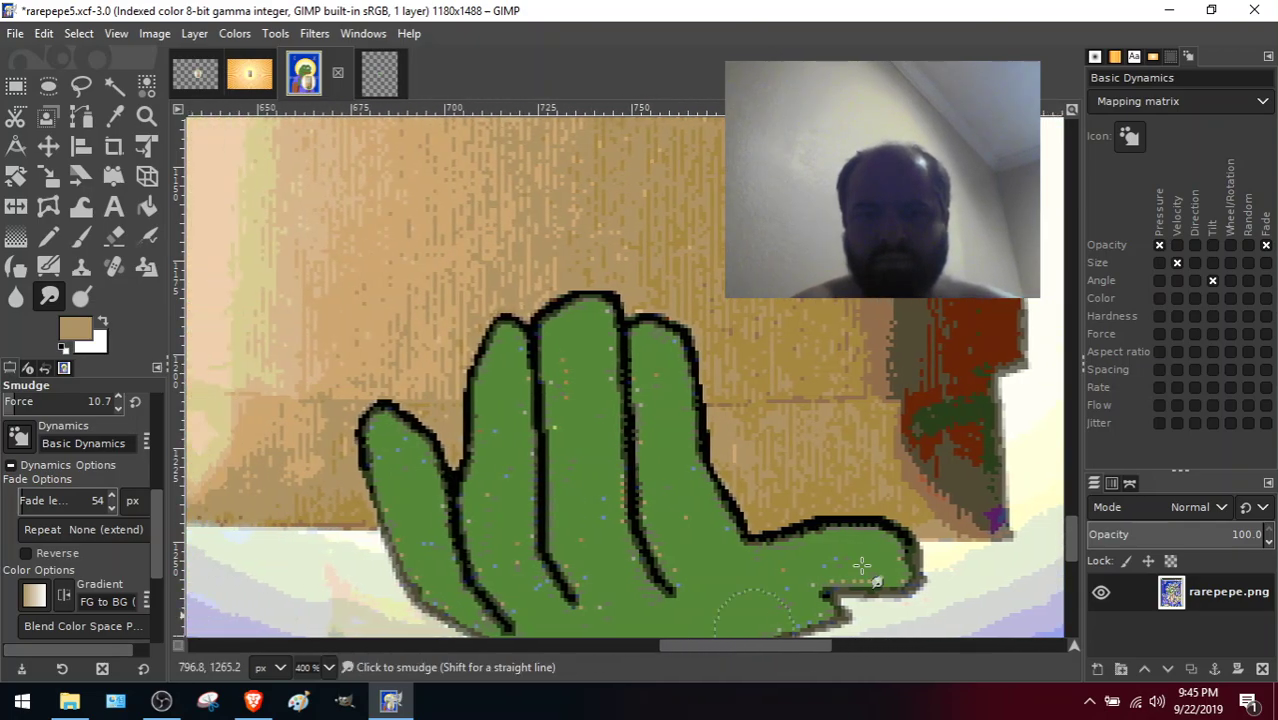
drag(1071, 519, 1069, 562)
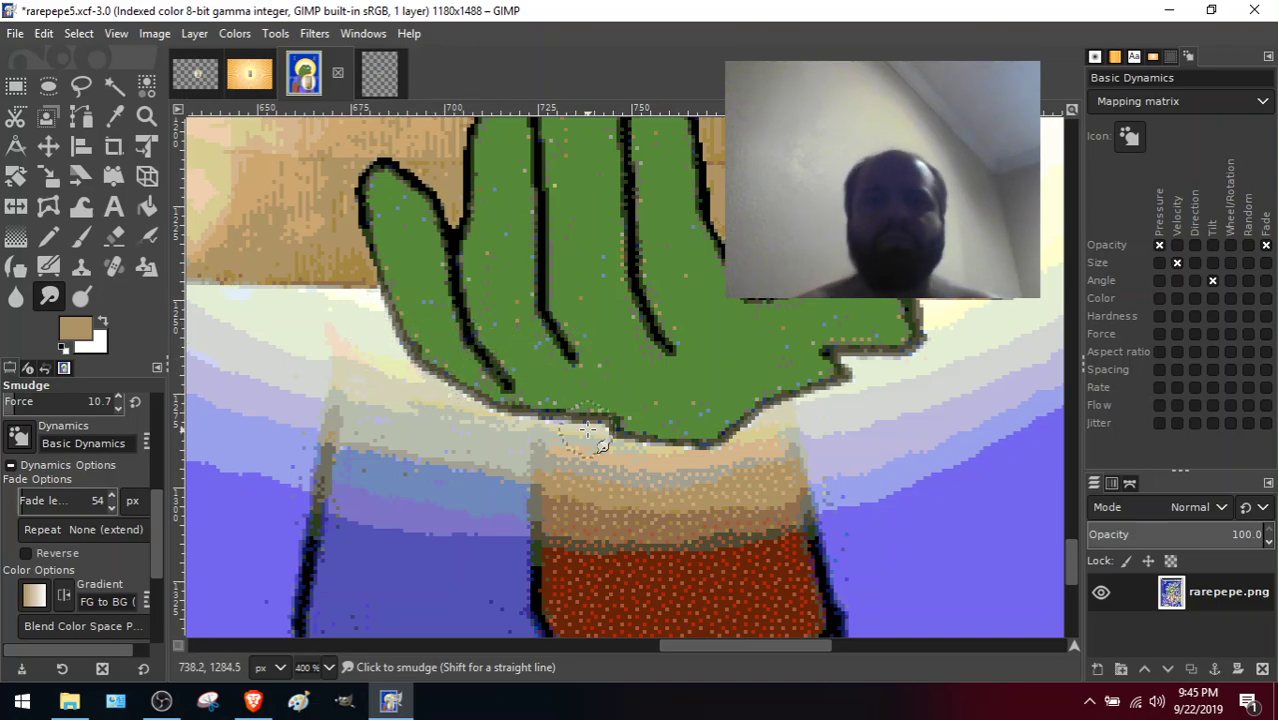
drag(1071, 570, 1072, 533)
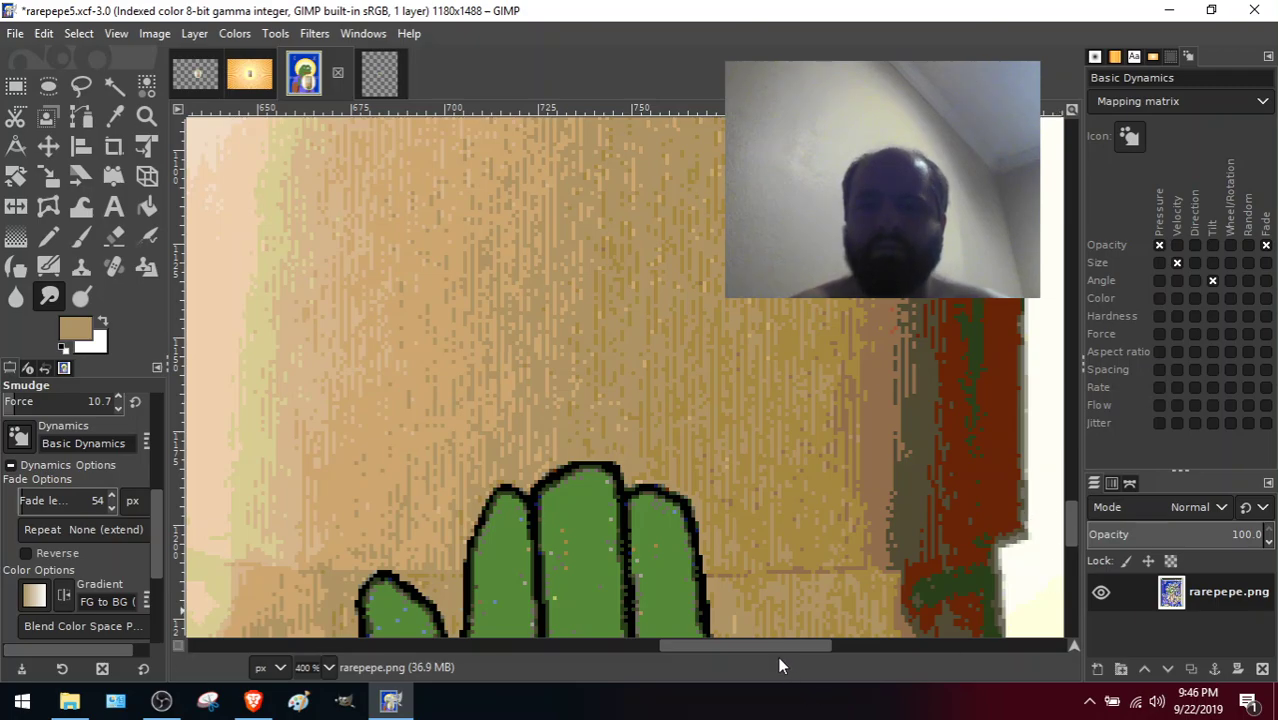
drag(778, 645, 842, 646)
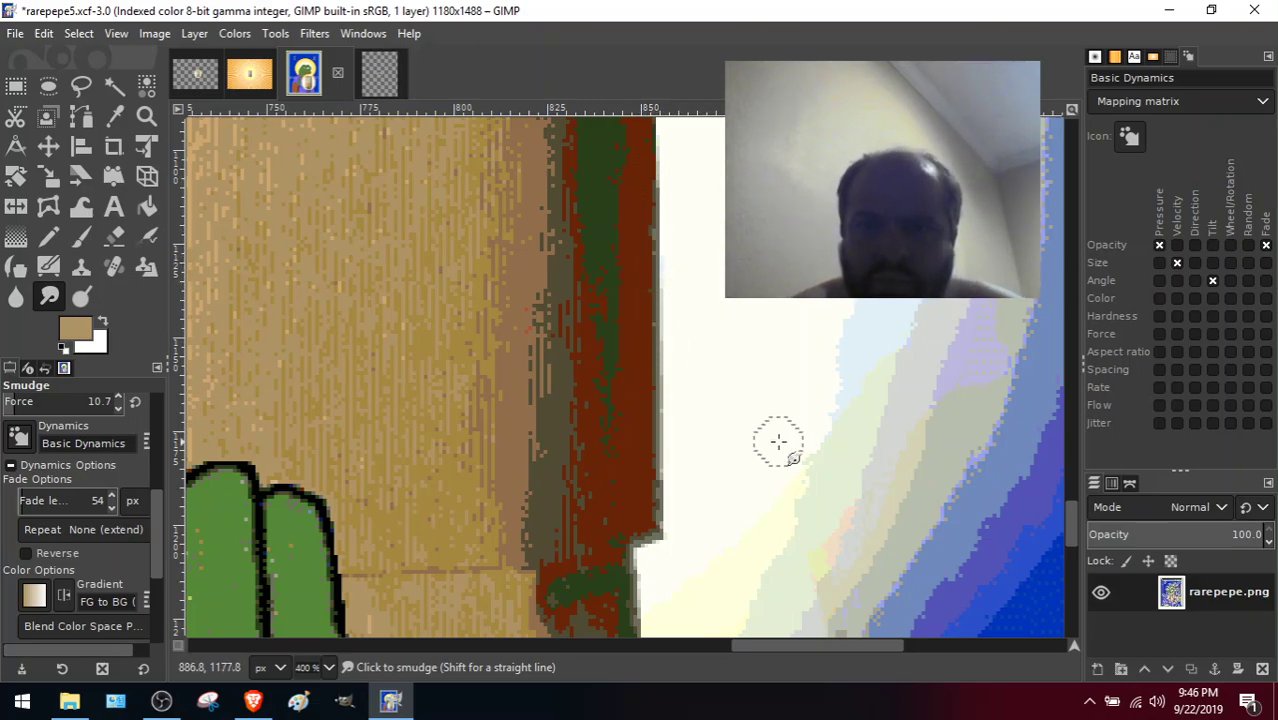
drag(1069, 532, 1070, 505)
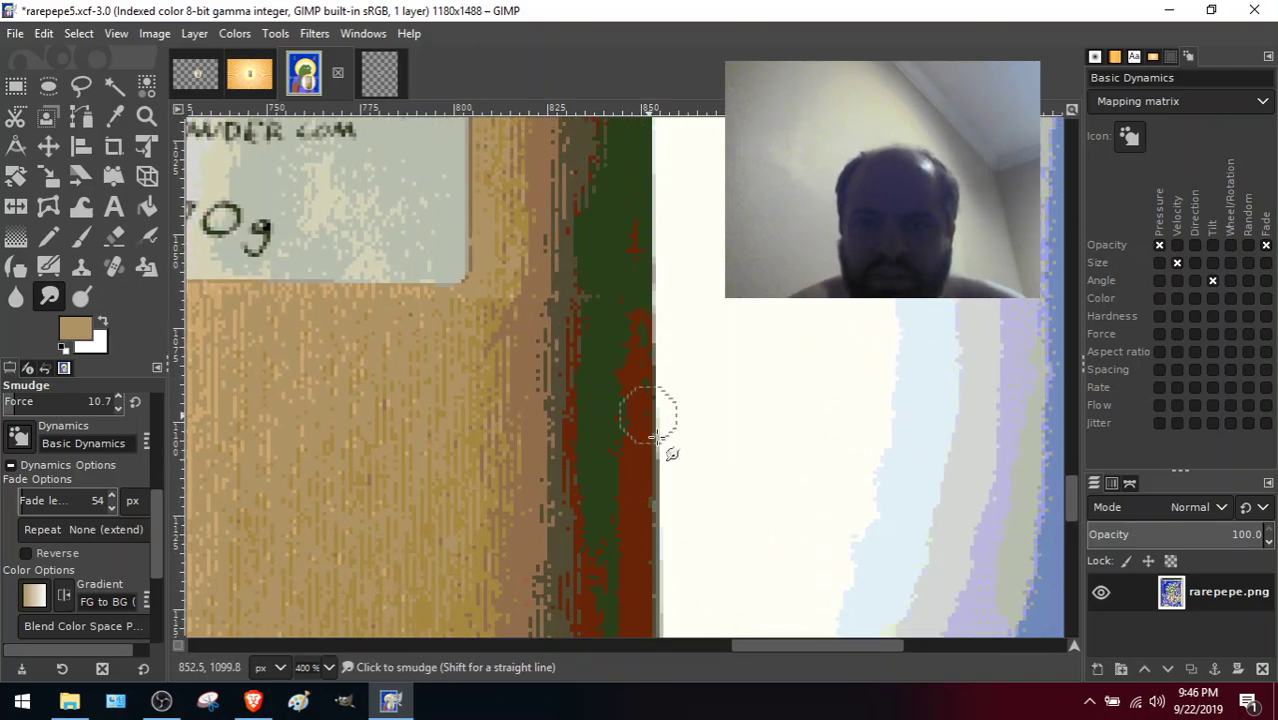
mouse_move(655, 418)
mouse_down()
mouse_move(630, 373)
mouse_move(667, 521)
mouse_move(656, 423)
mouse_move(667, 516)
mouse_move(650, 456)
mouse_move(655, 506)
mouse_move(649, 459)
mouse_move(655, 499)
mouse_move(631, 442)
mouse_move(638, 414)
mouse_move(655, 469)
mouse_move(669, 389)
mouse_up()
drag(645, 333, 668, 372)
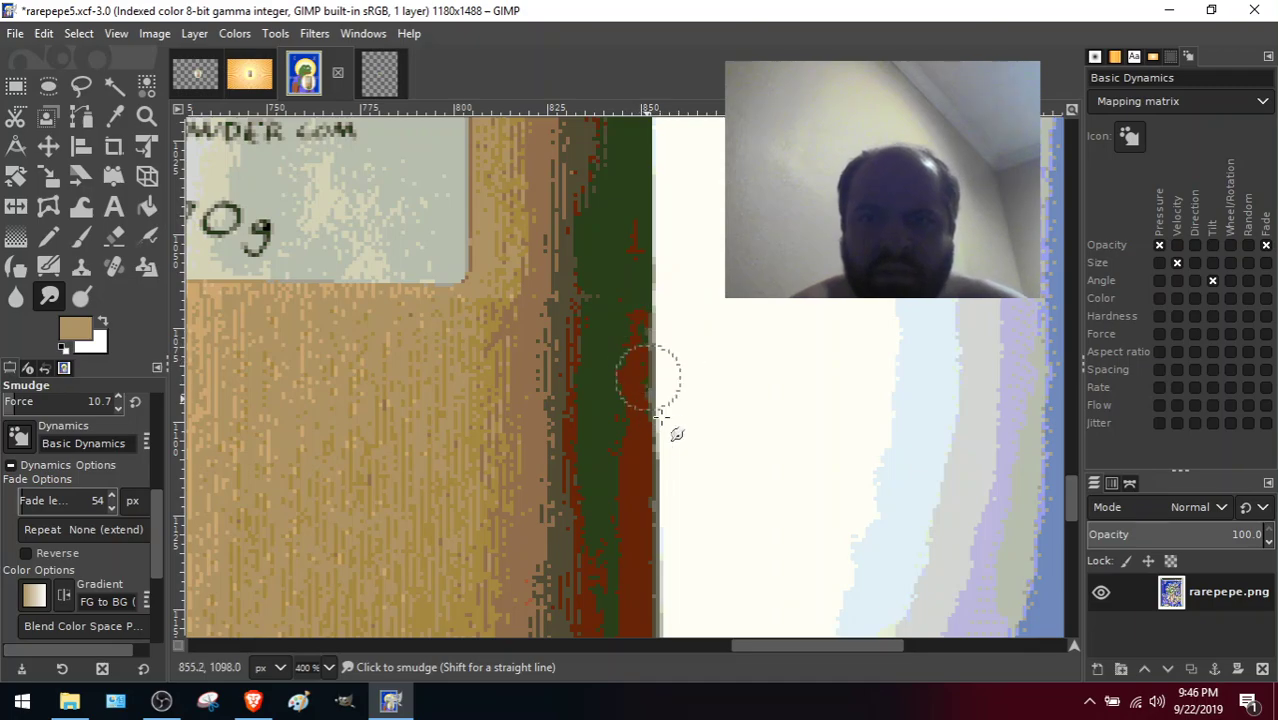
mouse_move(659, 415)
mouse_down()
mouse_move(633, 294)
mouse_move(653, 315)
mouse_move(648, 213)
mouse_move(665, 282)
mouse_move(633, 214)
mouse_move(668, 324)
mouse_up()
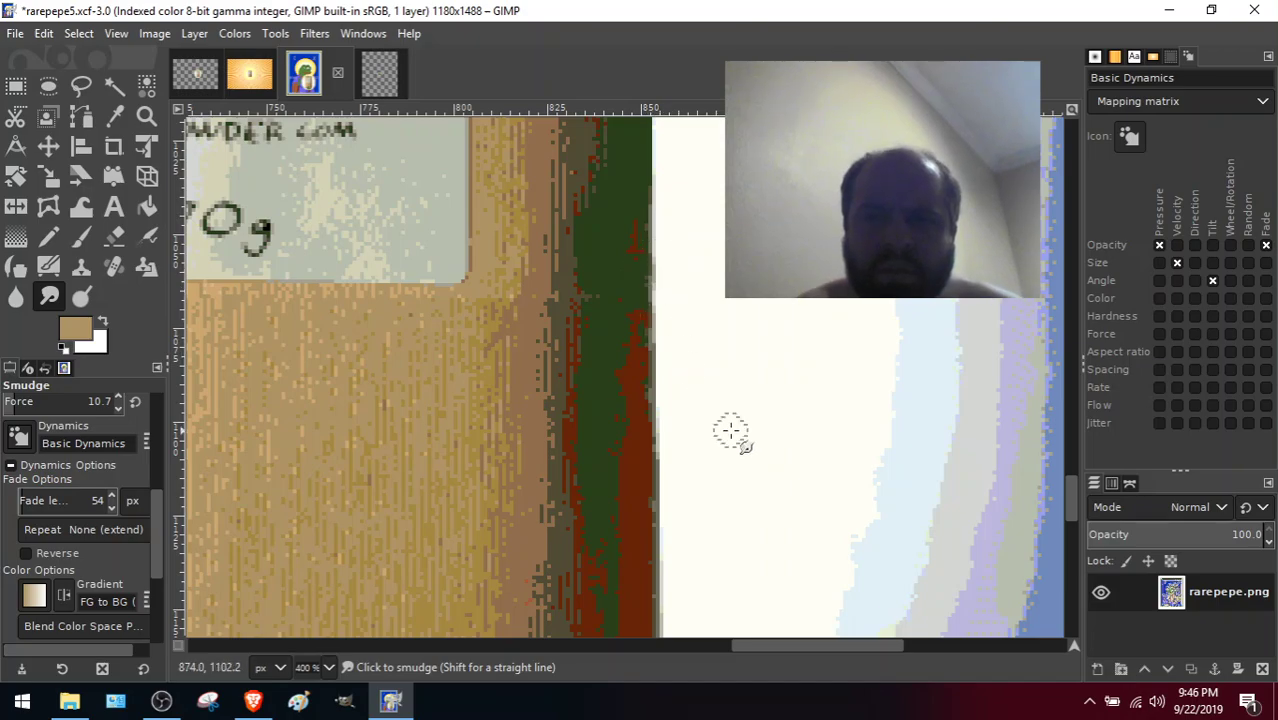
mouse_move(690, 402)
mouse_down()
mouse_move(662, 376)
mouse_move(644, 316)
mouse_move(678, 408)
mouse_move(655, 378)
mouse_move(648, 248)
mouse_up()
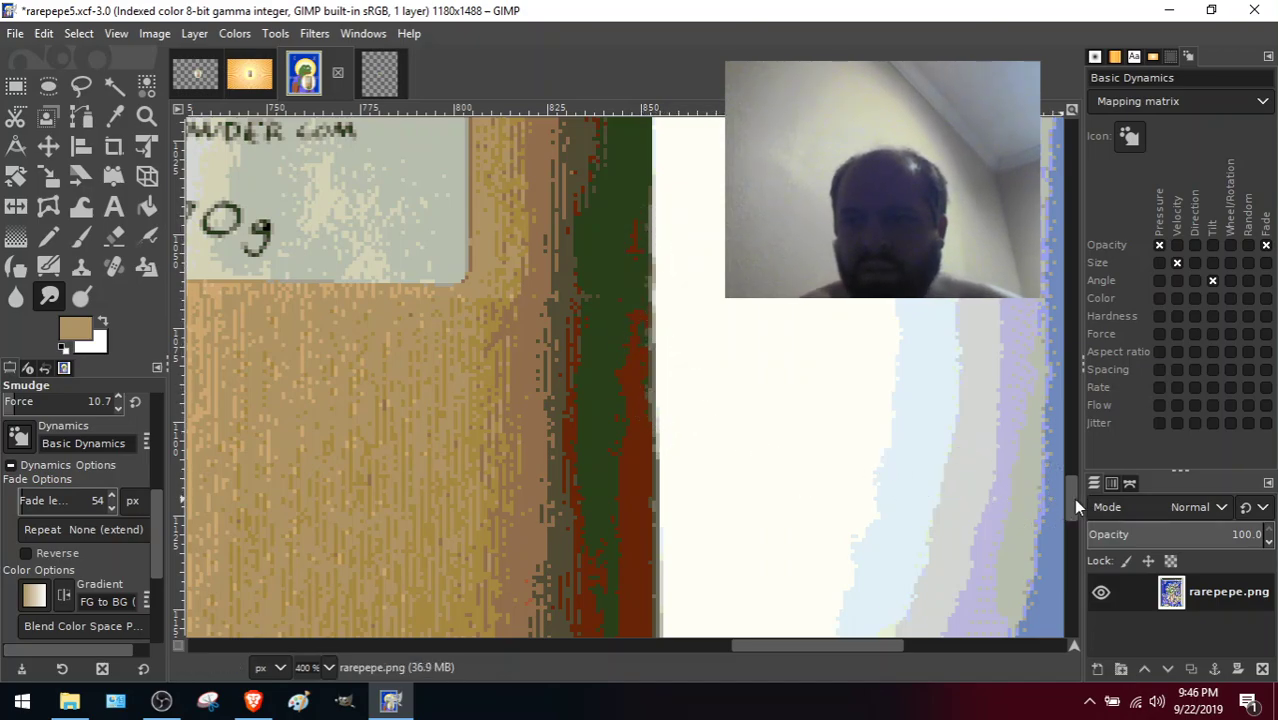
Set the smudge flow to about 4 and smudge the bag's right edge beside the TEEF label.
scroll(1073, 498, up, 5)
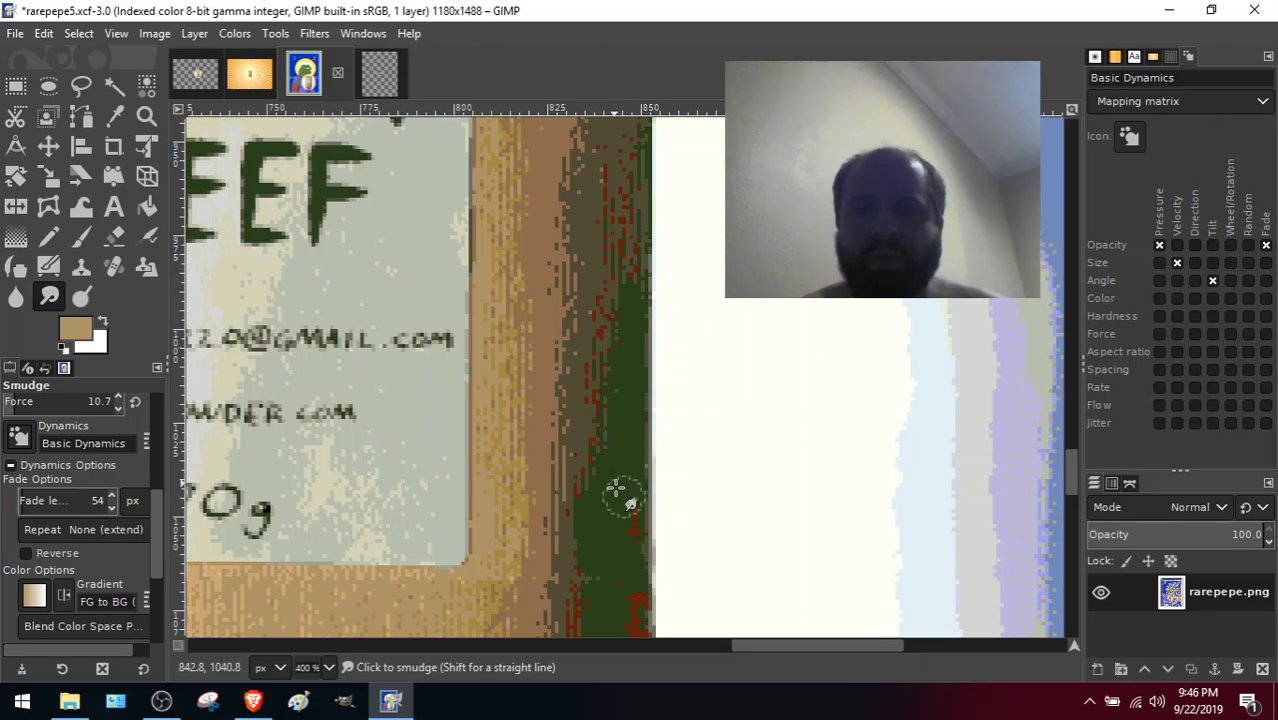
mouse_move(1075, 455)
mouse_down()
mouse_move(1085, 522)
mouse_move(1070, 403)
mouse_move(1079, 456)
mouse_up()
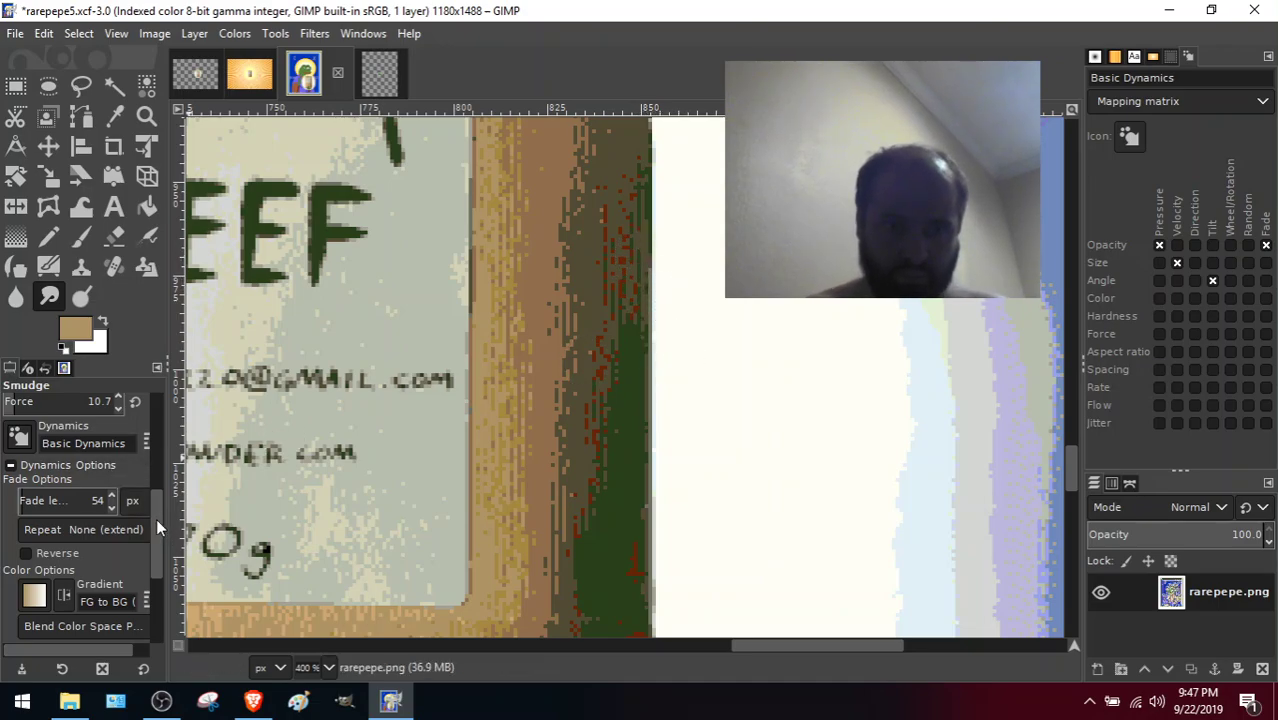
drag(156, 523, 159, 546)
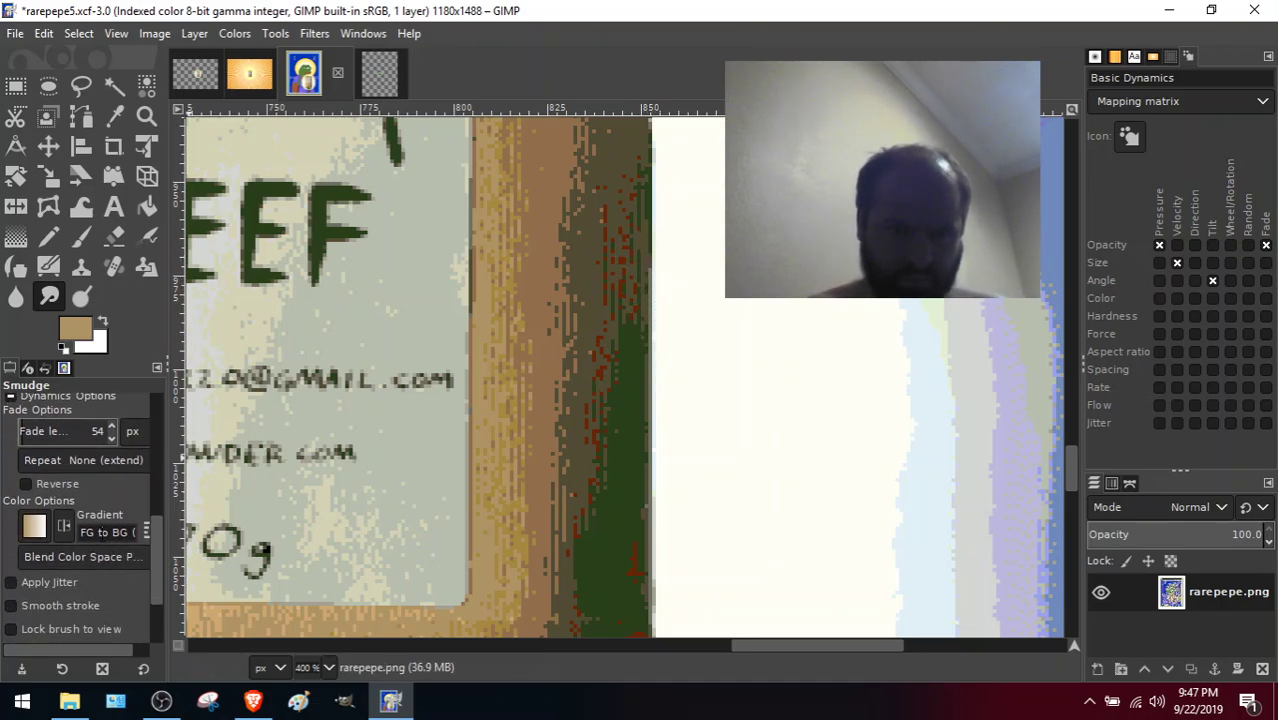
click(100, 558)
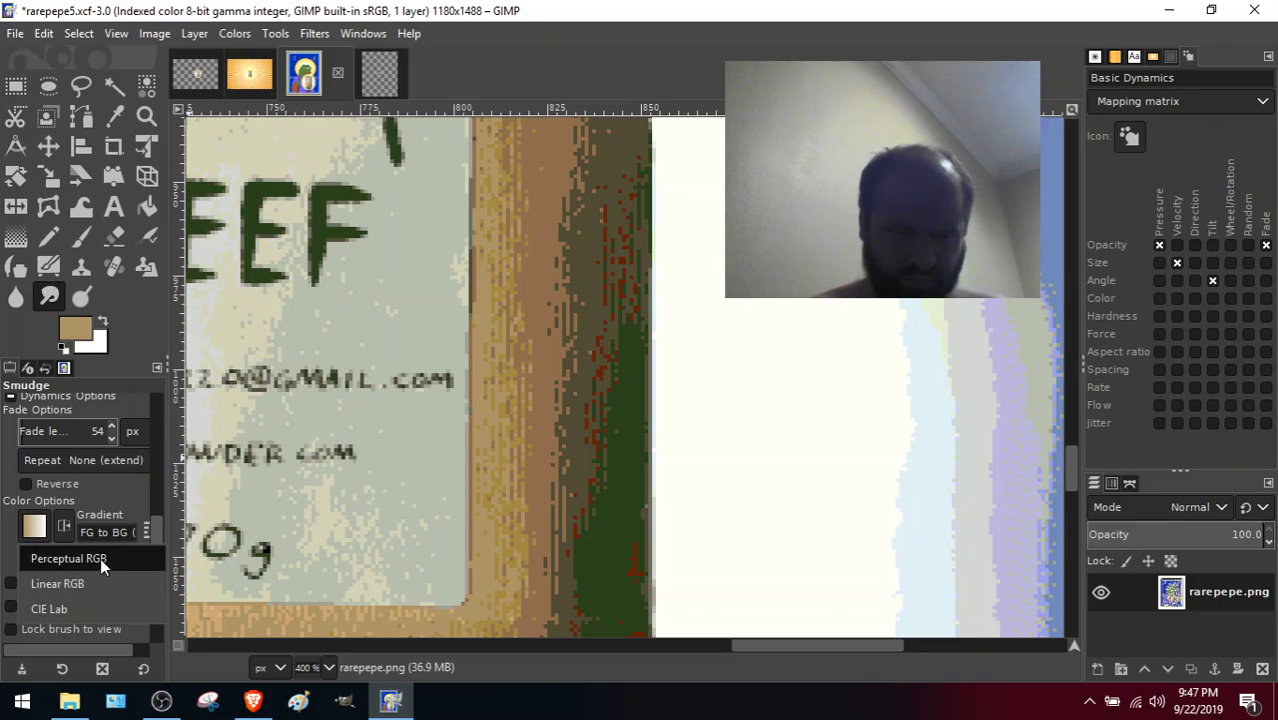
click(2, 540)
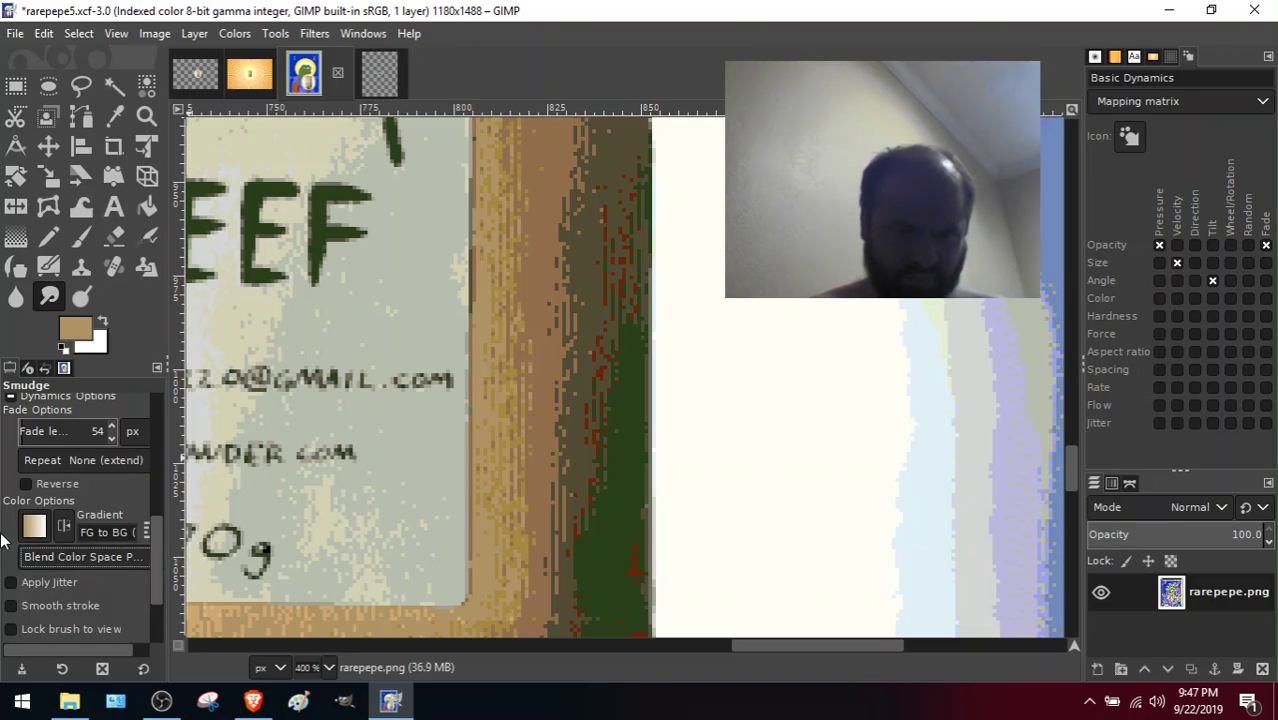
drag(162, 551, 158, 583)
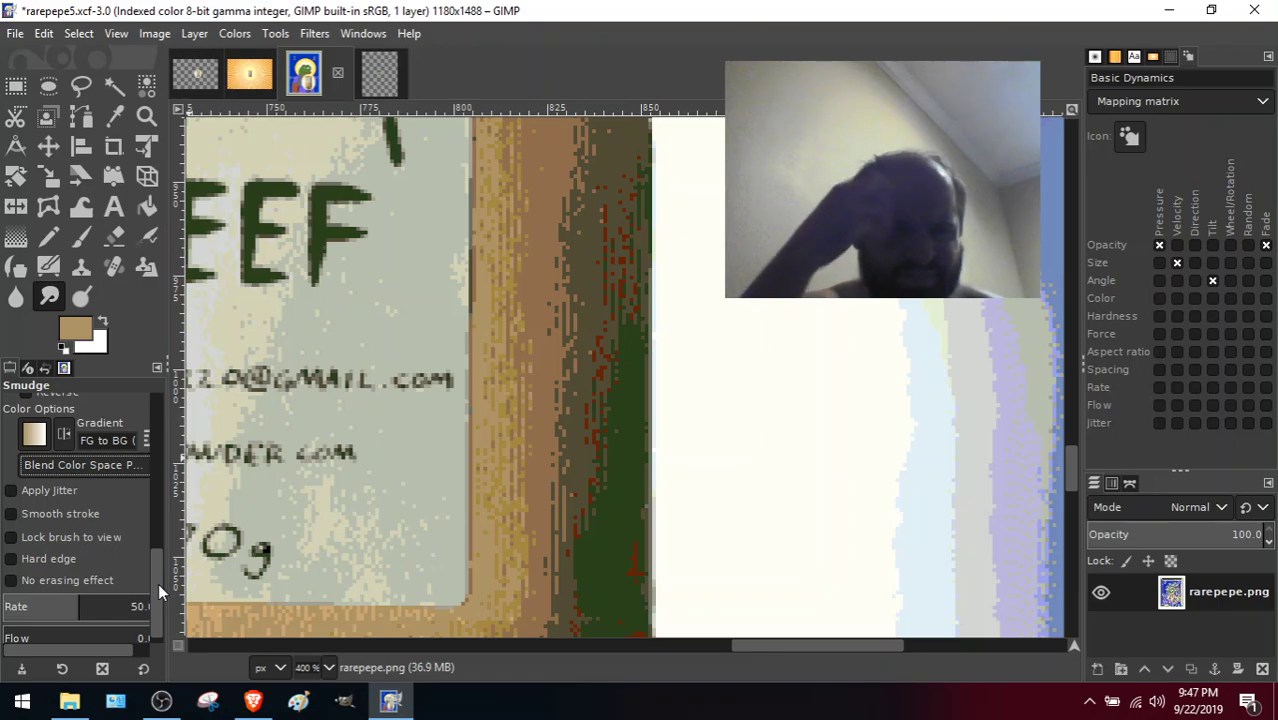
mouse_move(158, 583)
mouse_down()
mouse_move(156, 602)
mouse_move(153, 548)
mouse_move(153, 618)
mouse_up()
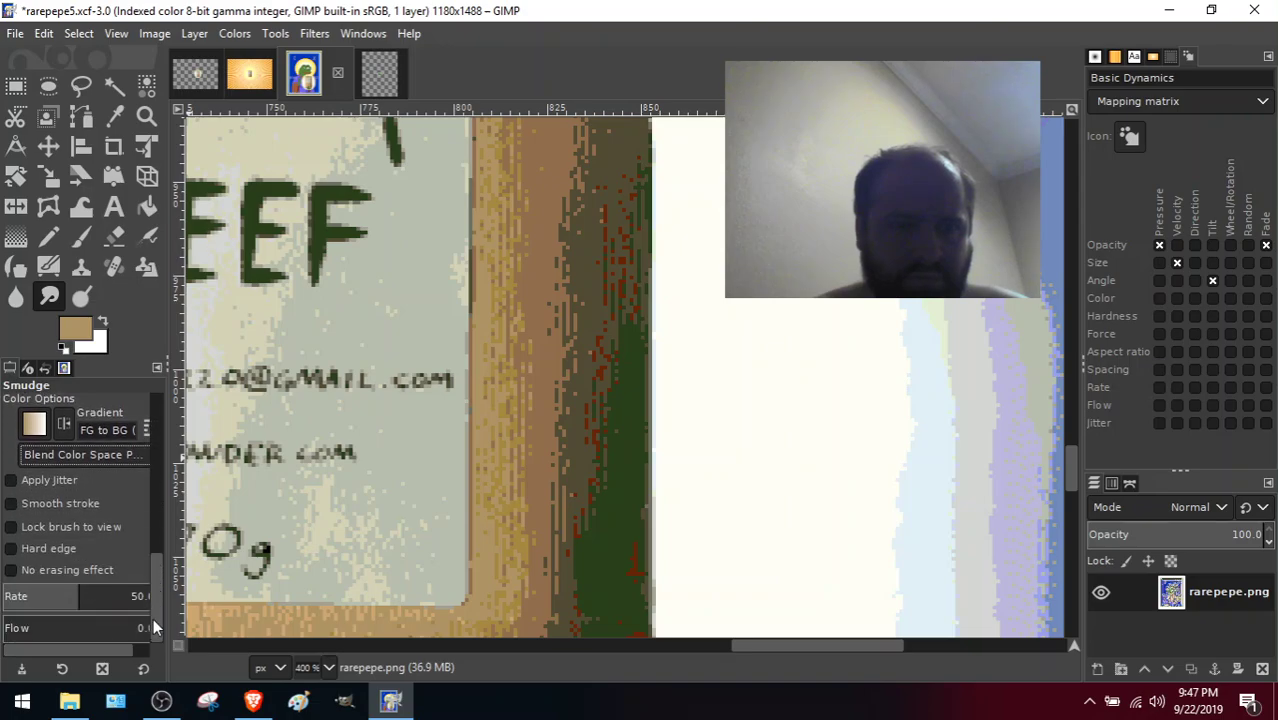
click(19, 630)
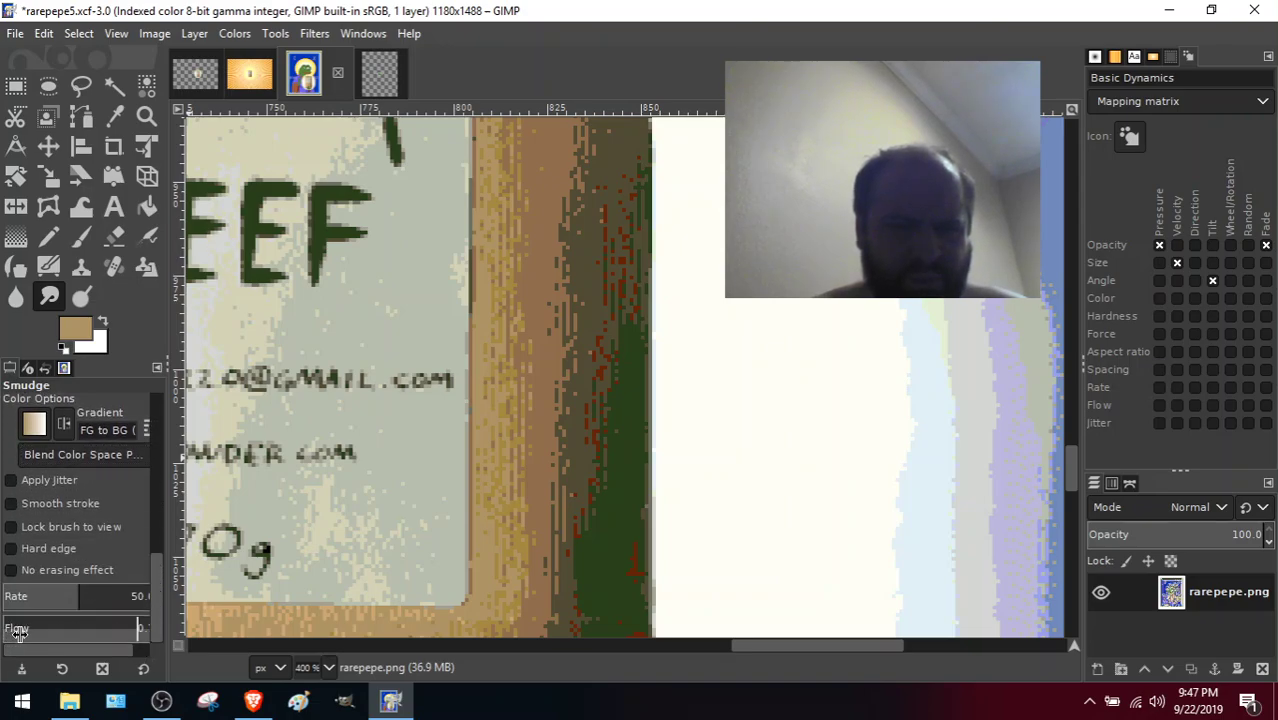
click(65, 633)
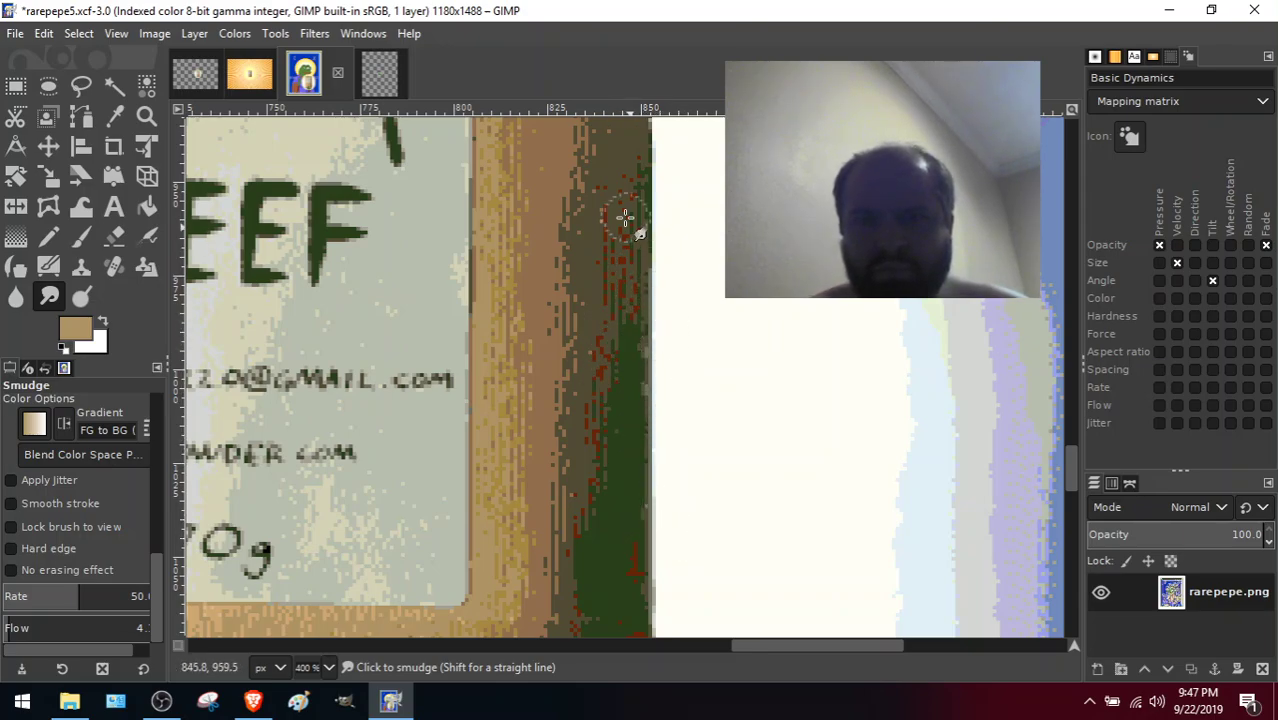
mouse_move(624, 218)
mouse_down()
mouse_move(662, 355)
mouse_move(634, 345)
mouse_move(623, 322)
mouse_move(669, 405)
mouse_move(669, 477)
mouse_move(648, 433)
mouse_move(658, 463)
mouse_move(648, 452)
mouse_move(648, 414)
mouse_move(660, 442)
mouse_move(650, 491)
mouse_up()
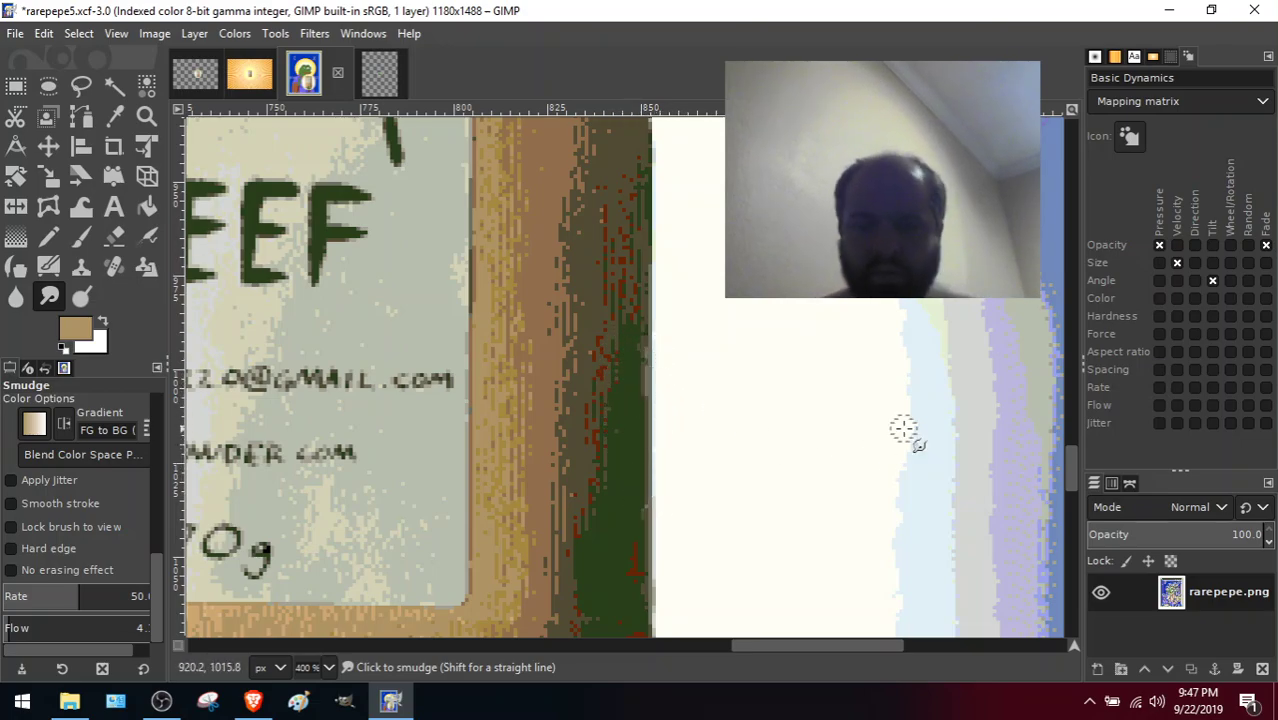
Go over the bag's right edge below the label with more smudge strokes where the green and red shading meet.
drag(1074, 459, 1082, 512)
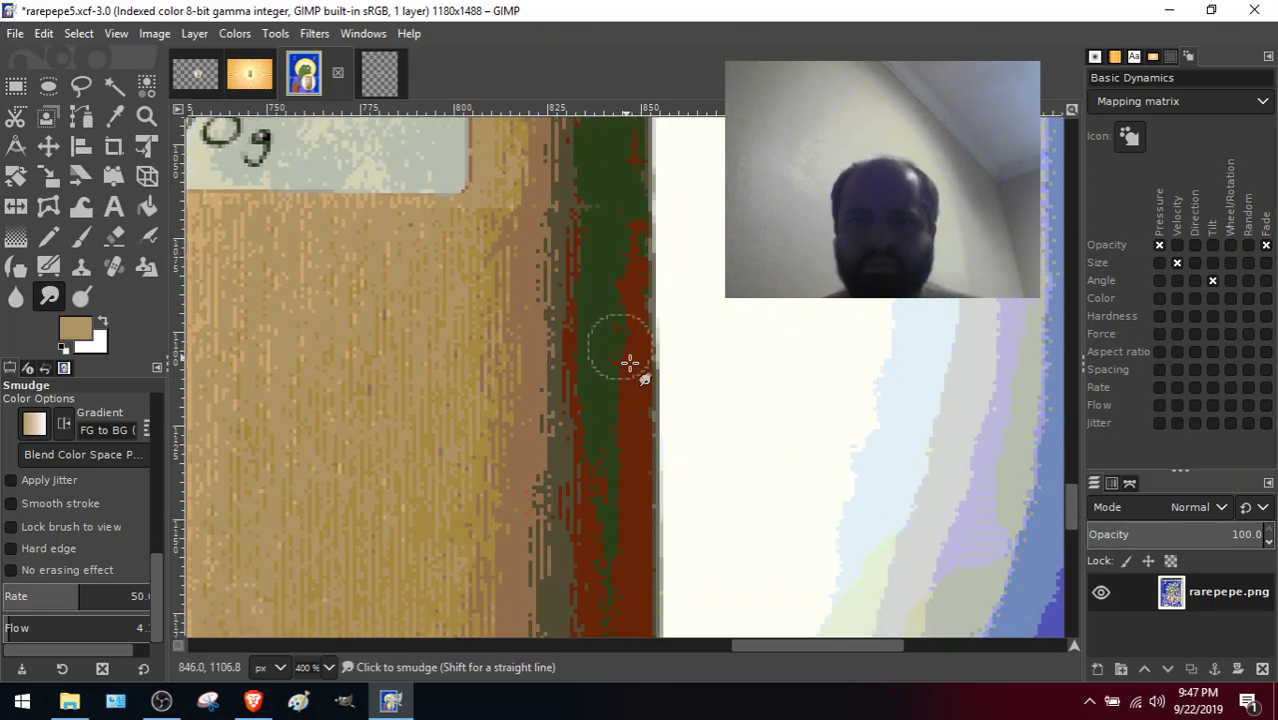
mouse_move(628, 357)
mouse_down()
mouse_move(686, 451)
mouse_move(632, 376)
mouse_move(644, 358)
mouse_move(673, 408)
mouse_move(640, 273)
mouse_up()
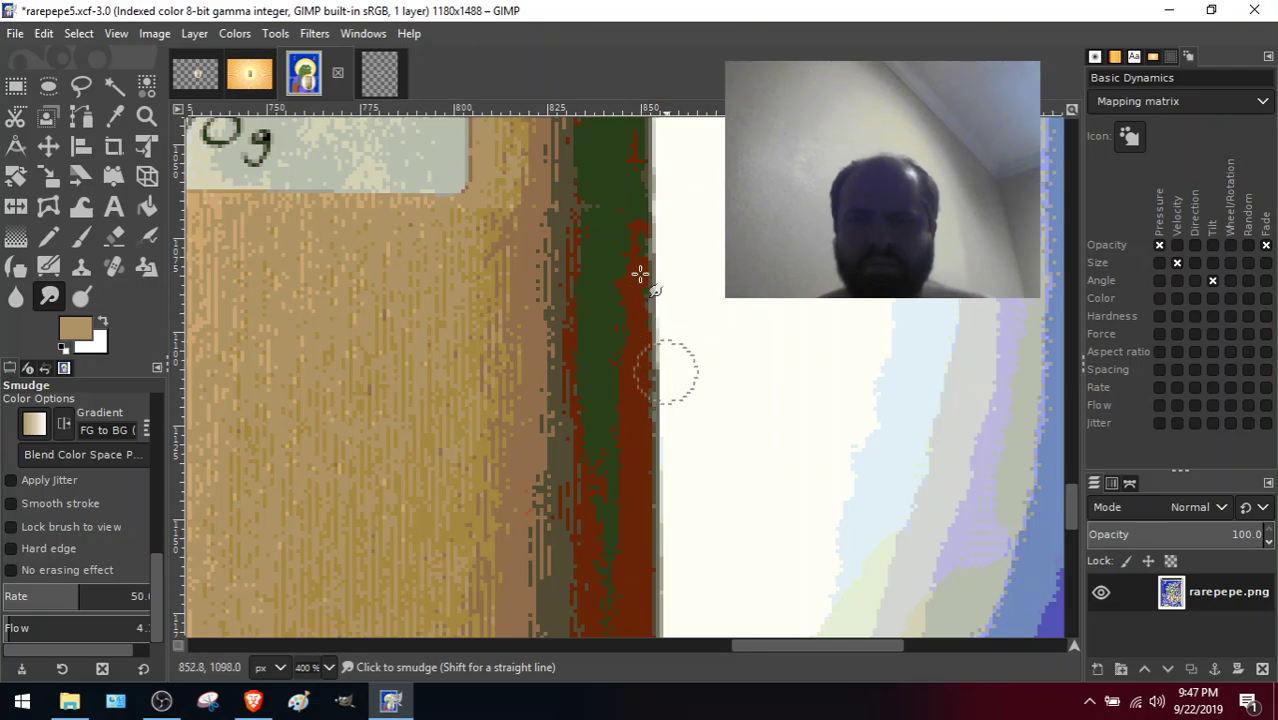
drag(654, 349, 636, 215)
mouse_move(643, 277)
mouse_down()
mouse_move(640, 245)
mouse_move(650, 277)
mouse_up()
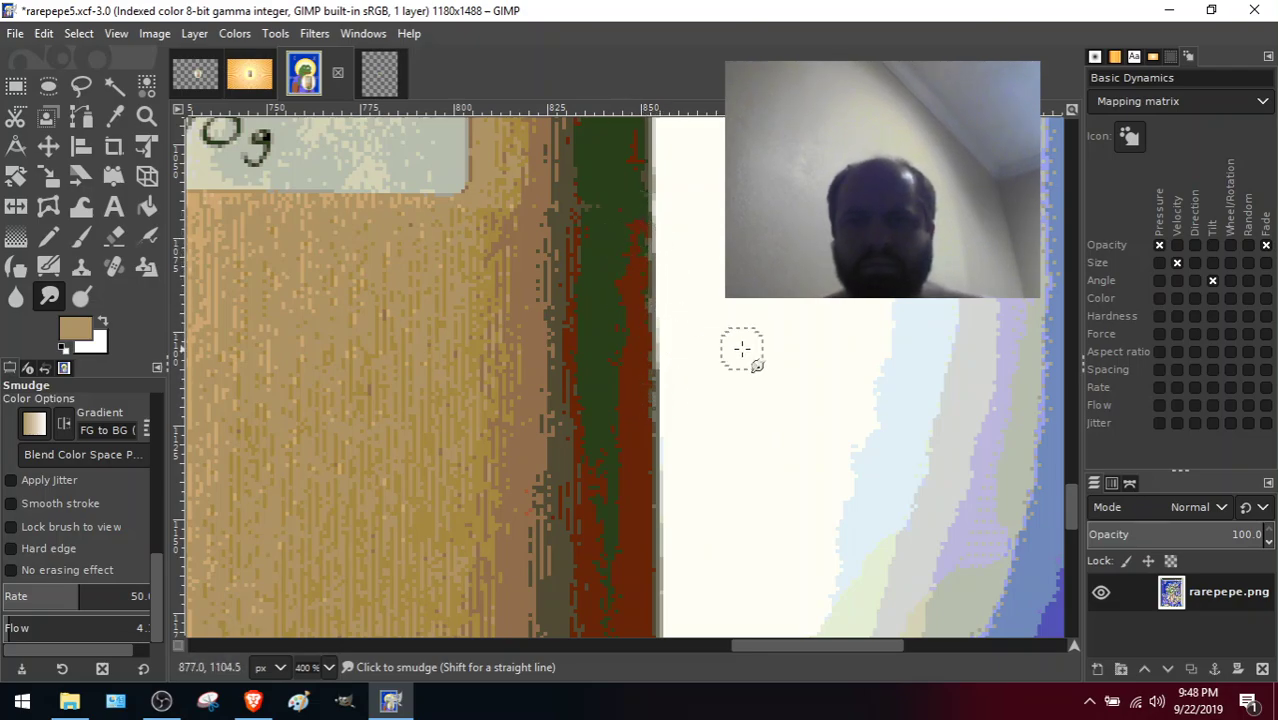
Set the smudge force to 22.9 for blending the bag's upper right edge.
drag(1074, 504, 1075, 429)
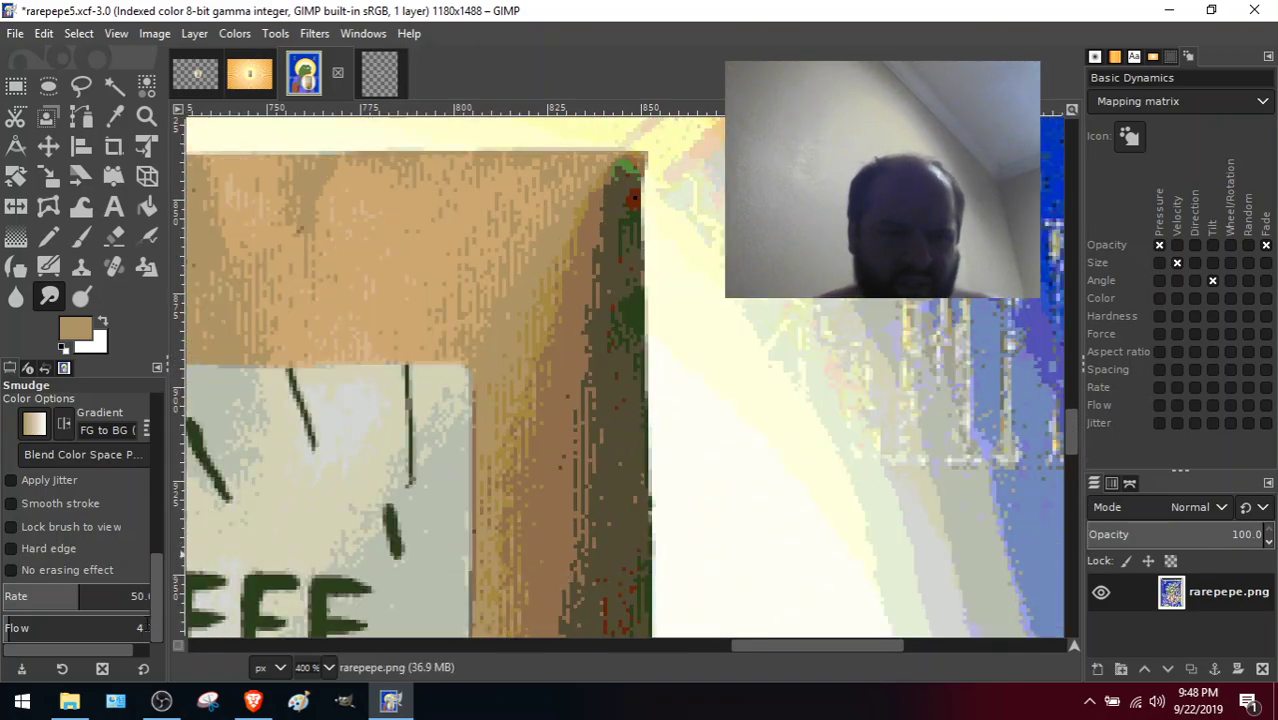
drag(159, 613, 154, 470)
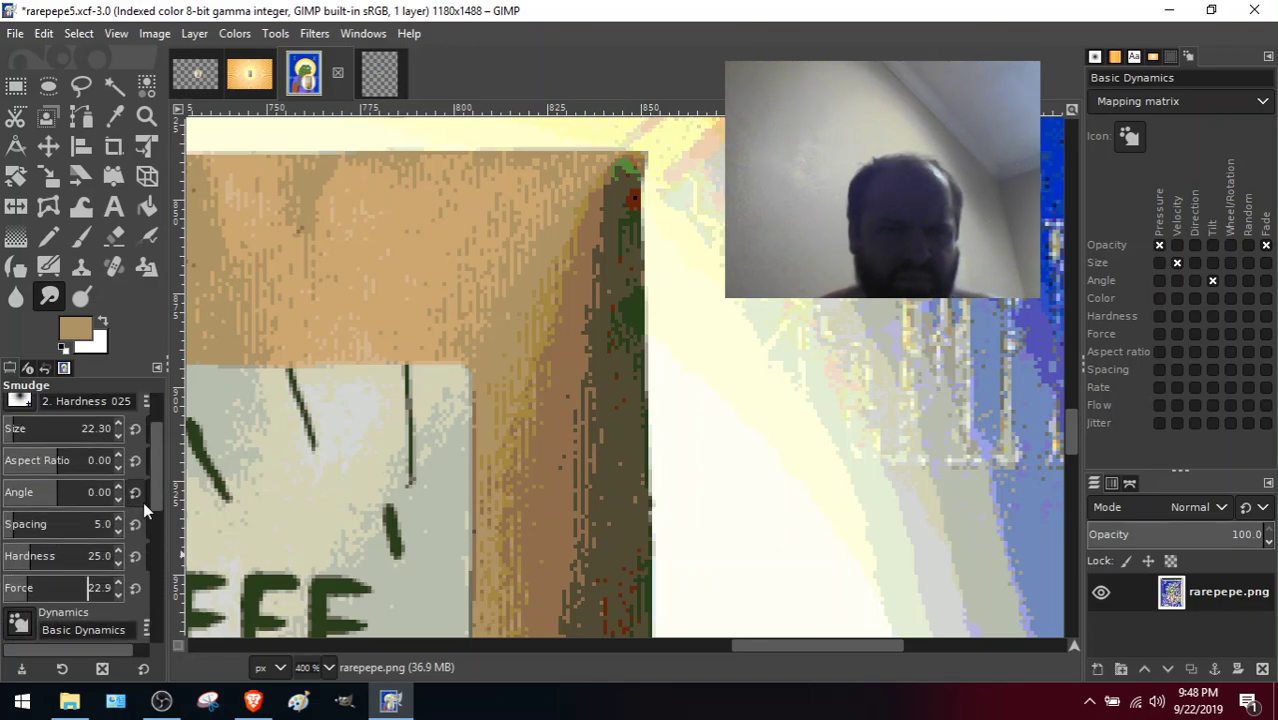
drag(157, 492, 157, 458)
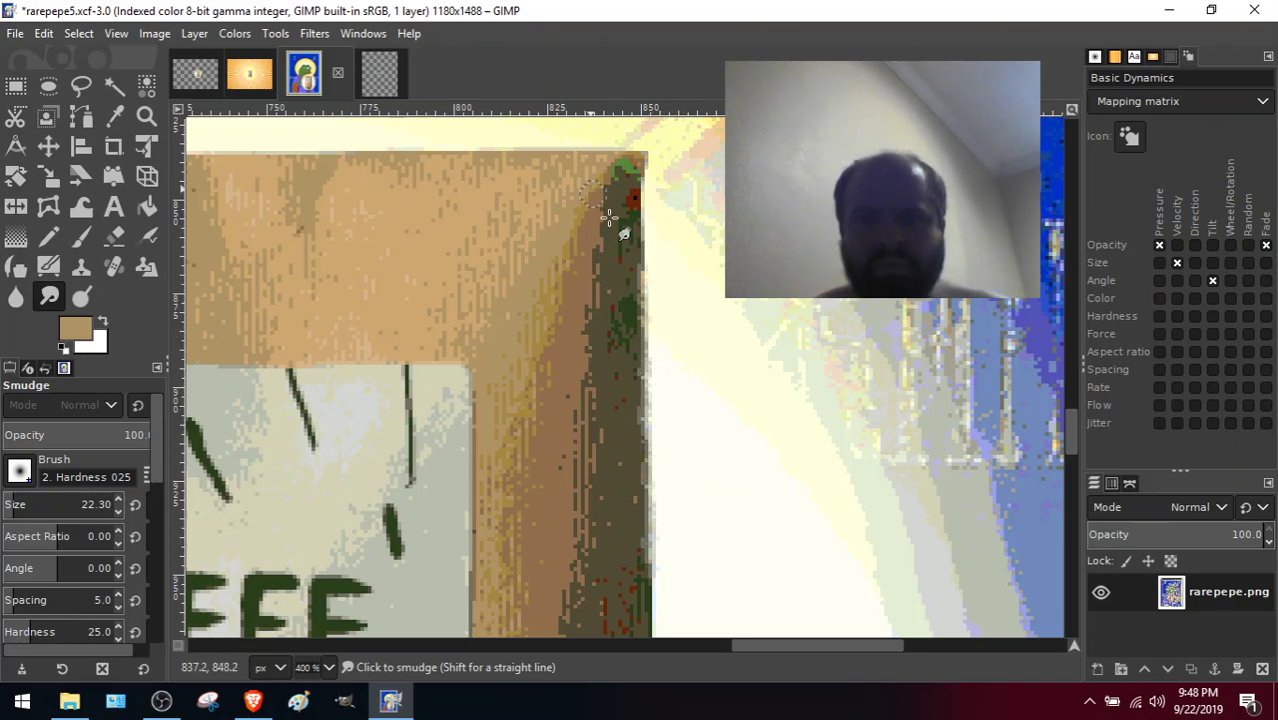
Smudge the bag's right edge from its upper corner down to just beside the TEEF lettering.
mouse_move(637, 158)
mouse_down()
mouse_move(681, 320)
mouse_move(625, 238)
mouse_move(621, 208)
mouse_move(636, 268)
mouse_up()
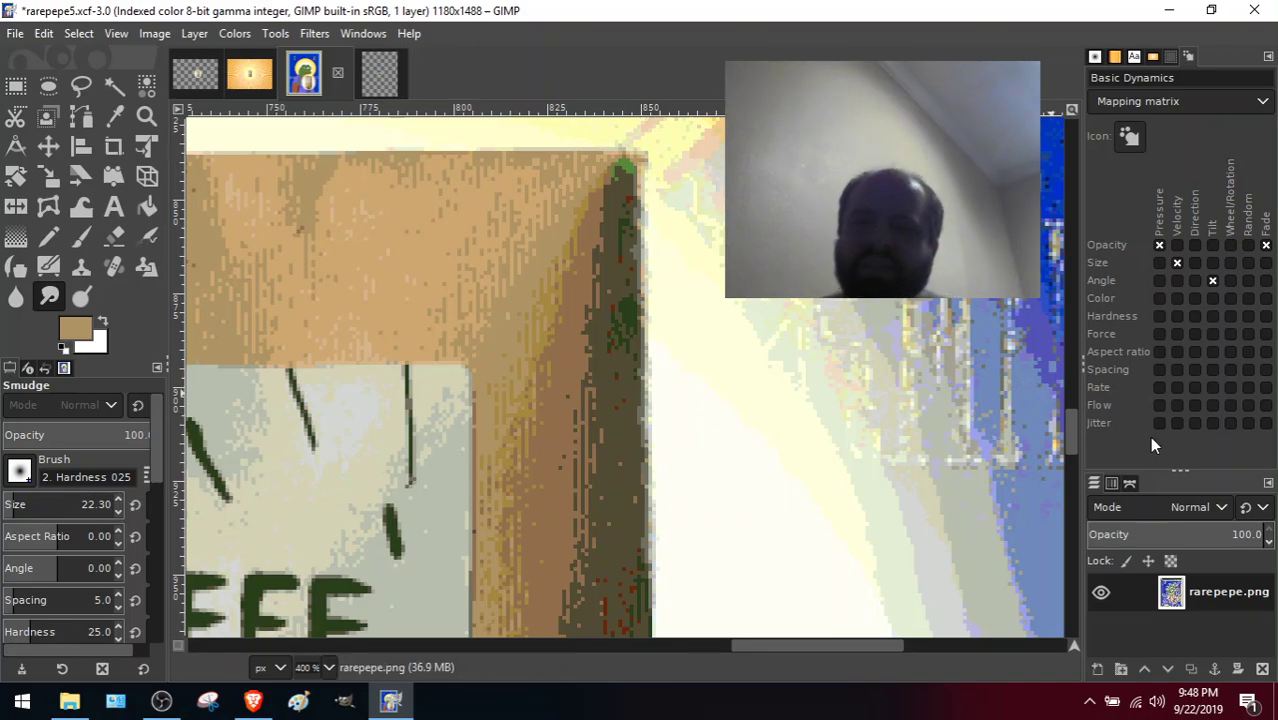
drag(1078, 416, 1071, 441)
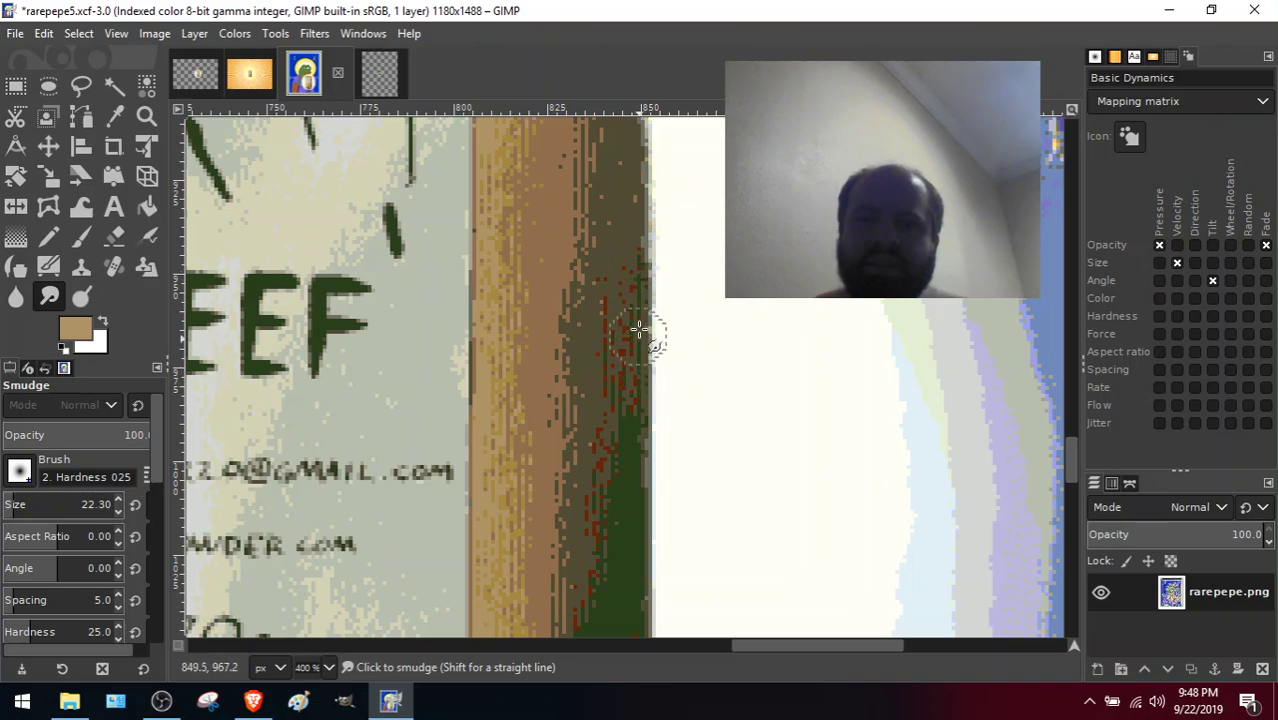
mouse_move(650, 268)
mouse_down()
mouse_move(659, 342)
mouse_move(653, 280)
mouse_move(648, 313)
mouse_up()
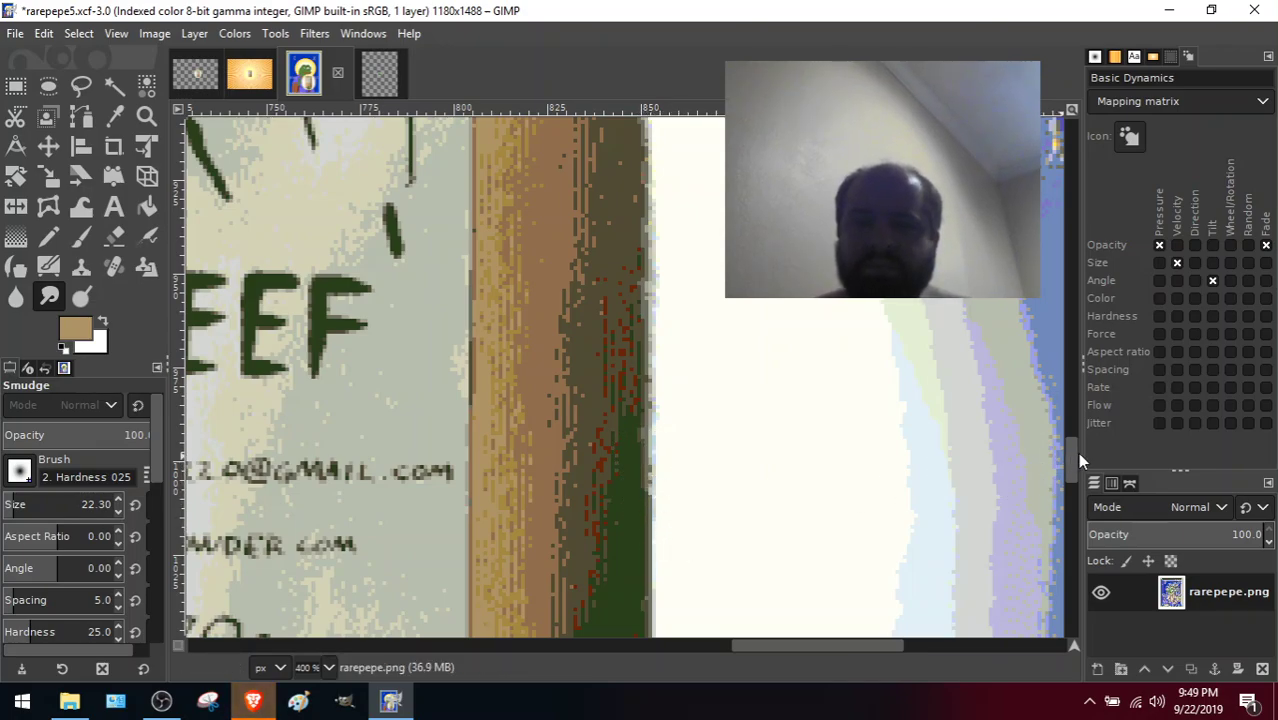
Continue smudging down the bag's right edge past the label's lower corner, blending the red shading's border into the white glow.
drag(1073, 448, 1074, 472)
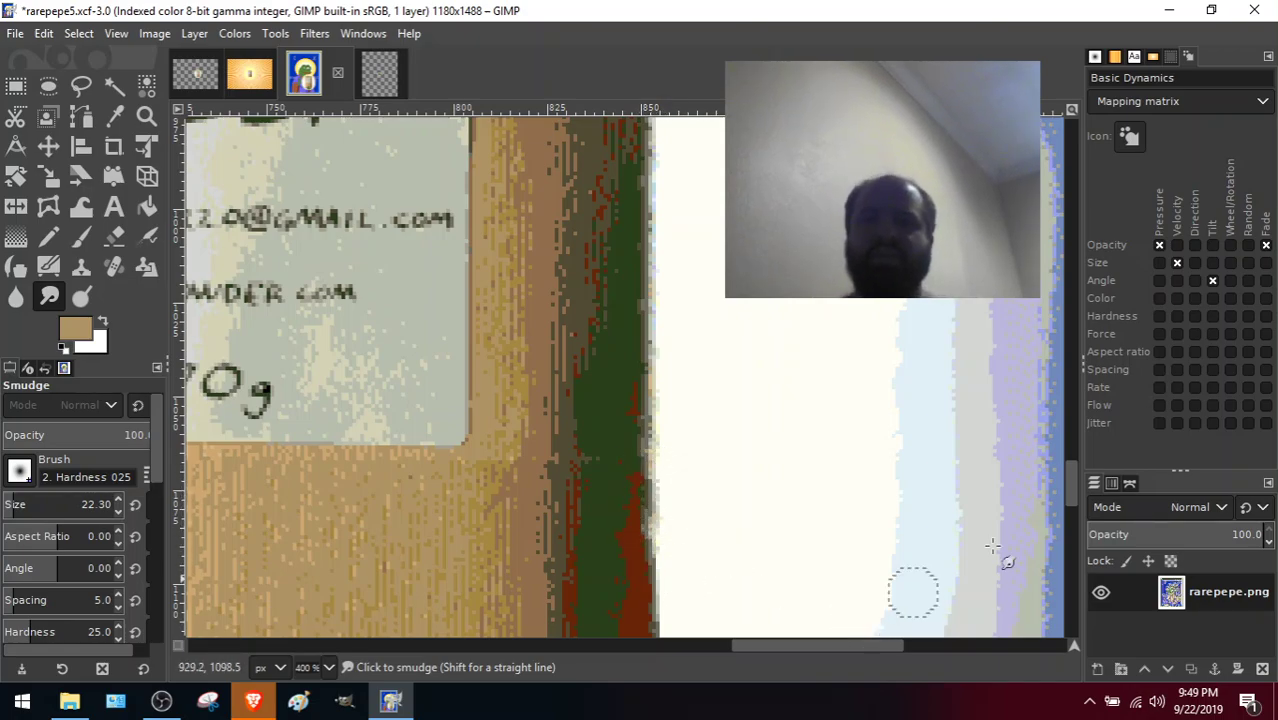
drag(1075, 491, 1076, 500)
mouse_move(661, 262)
mouse_down()
mouse_move(650, 257)
mouse_move(656, 305)
mouse_up()
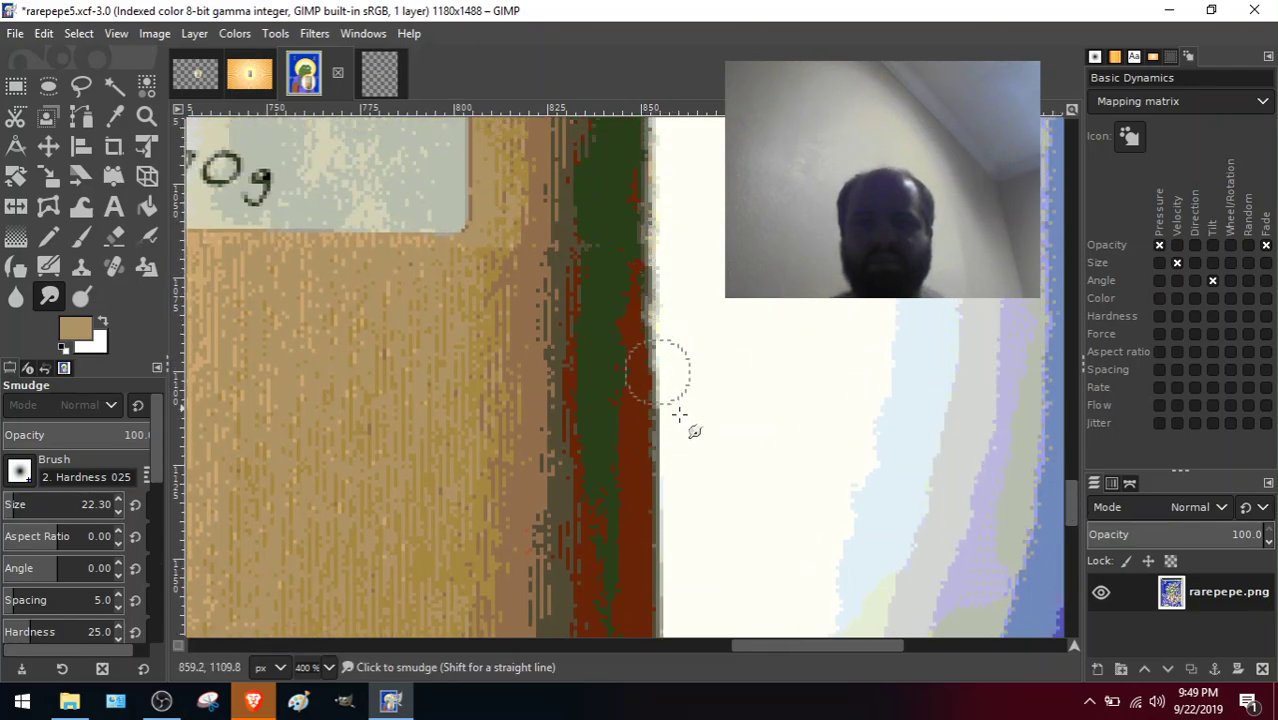
mouse_move(679, 414)
mouse_down()
mouse_move(648, 345)
mouse_move(660, 393)
mouse_move(646, 404)
mouse_move(676, 488)
mouse_up()
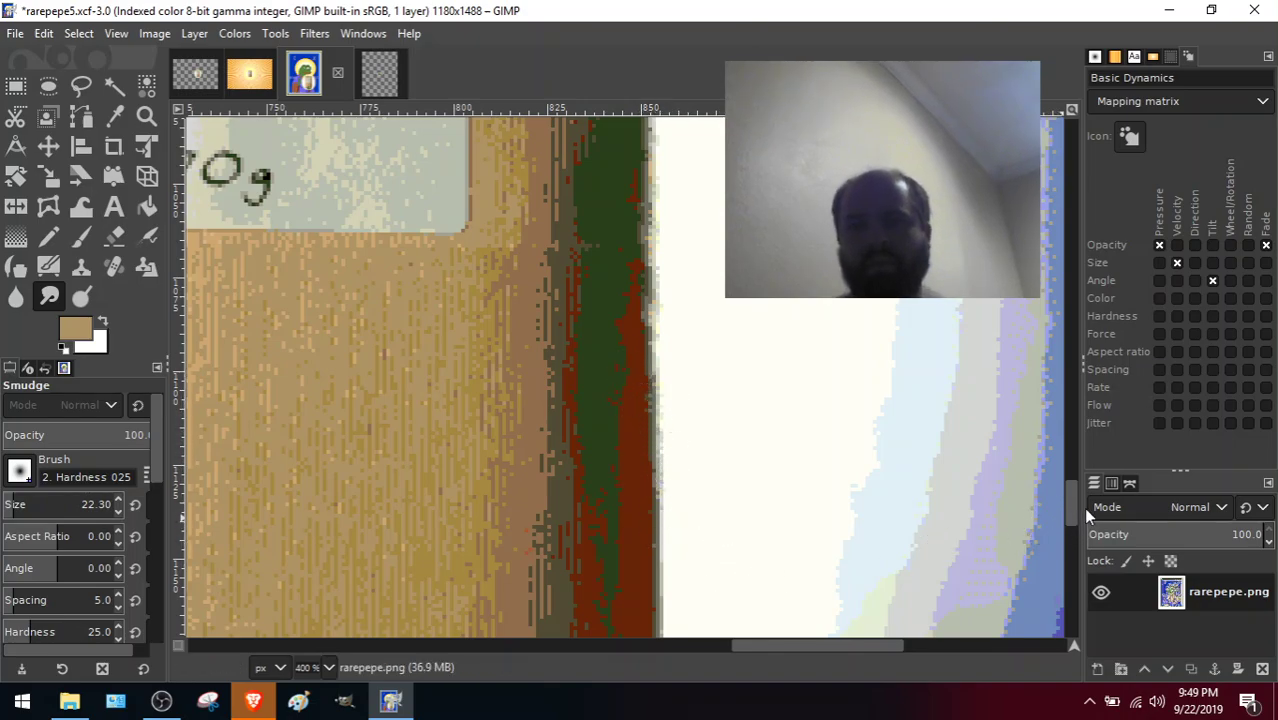
mouse_move(1076, 508)
mouse_down()
mouse_move(1055, 425)
mouse_move(1080, 528)
mouse_move(1074, 510)
mouse_up()
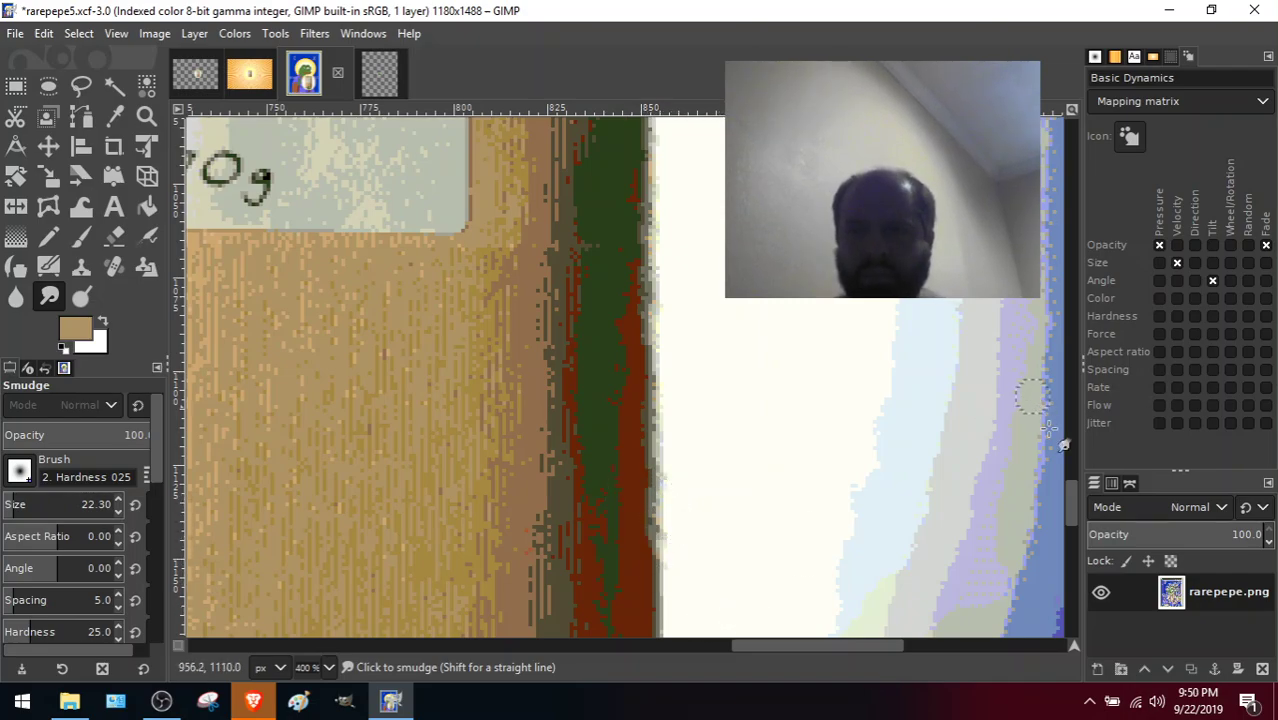
Smudge the notch low on the bag's right edge and the edge below it down to the bag's bottom corner.
drag(1072, 497, 1073, 521)
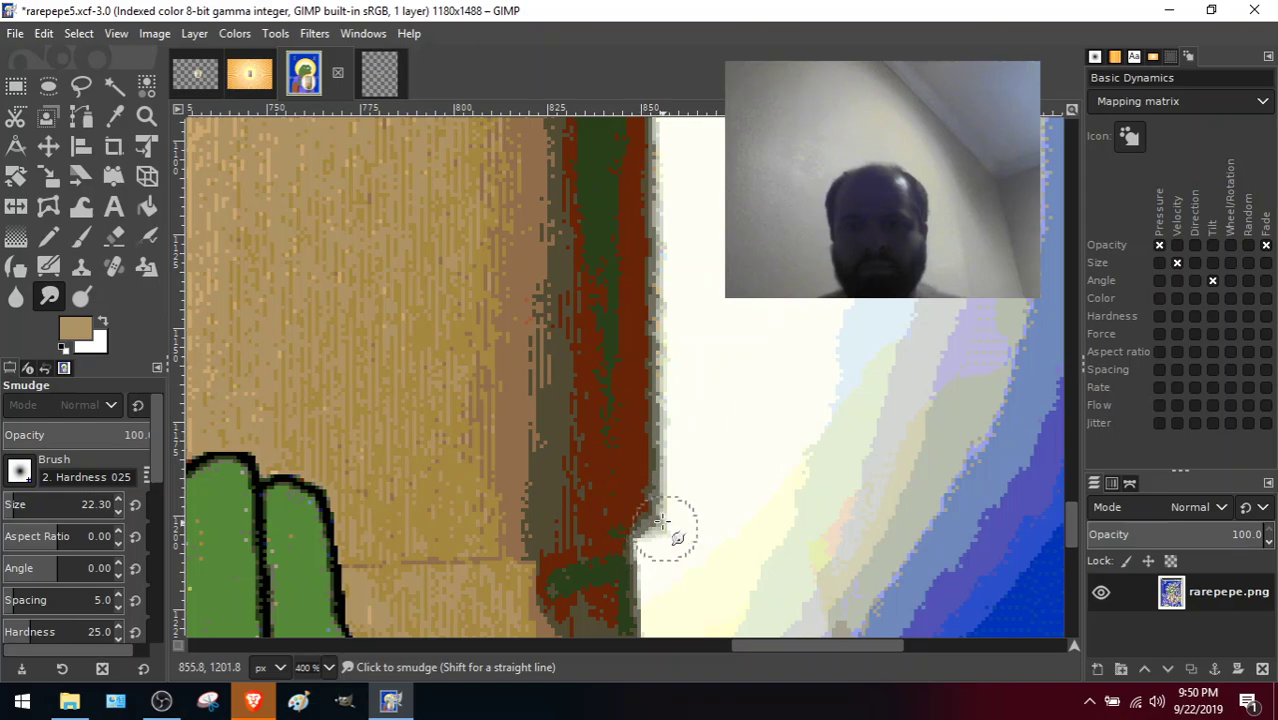
mouse_move(649, 522)
mouse_down()
mouse_move(637, 562)
mouse_move(613, 517)
mouse_move(634, 540)
mouse_up()
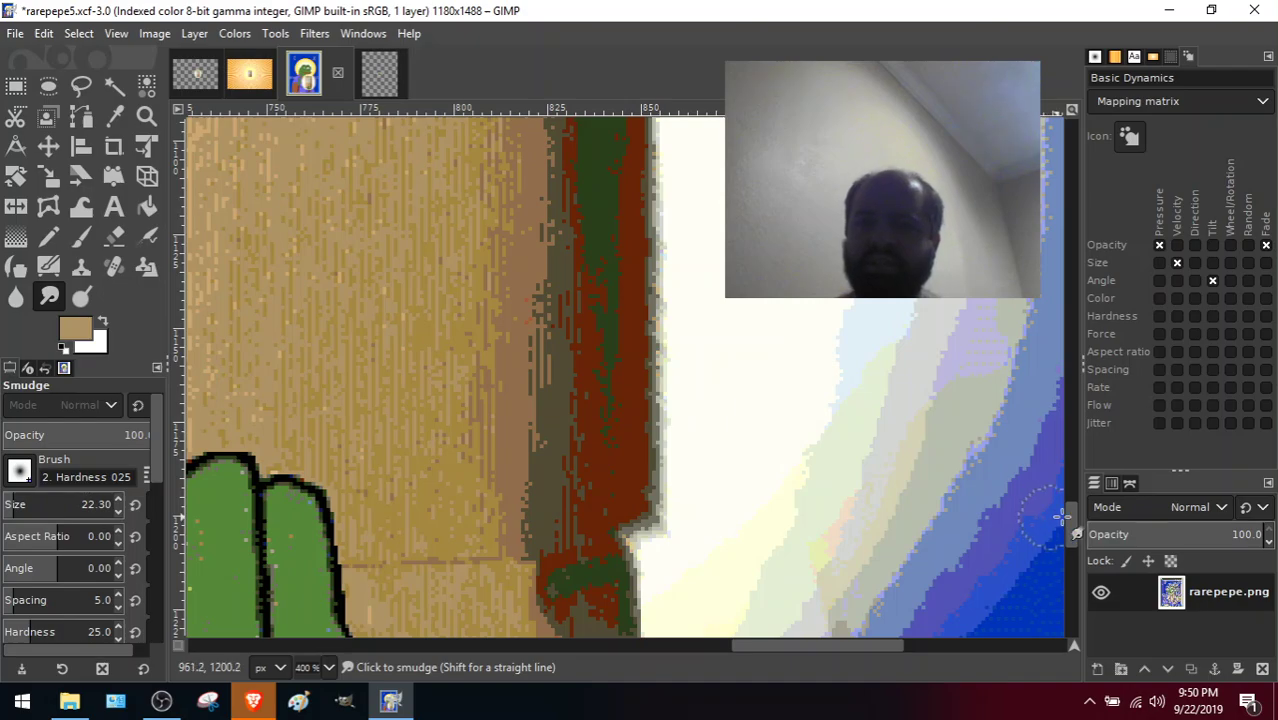
drag(1071, 518, 1076, 534)
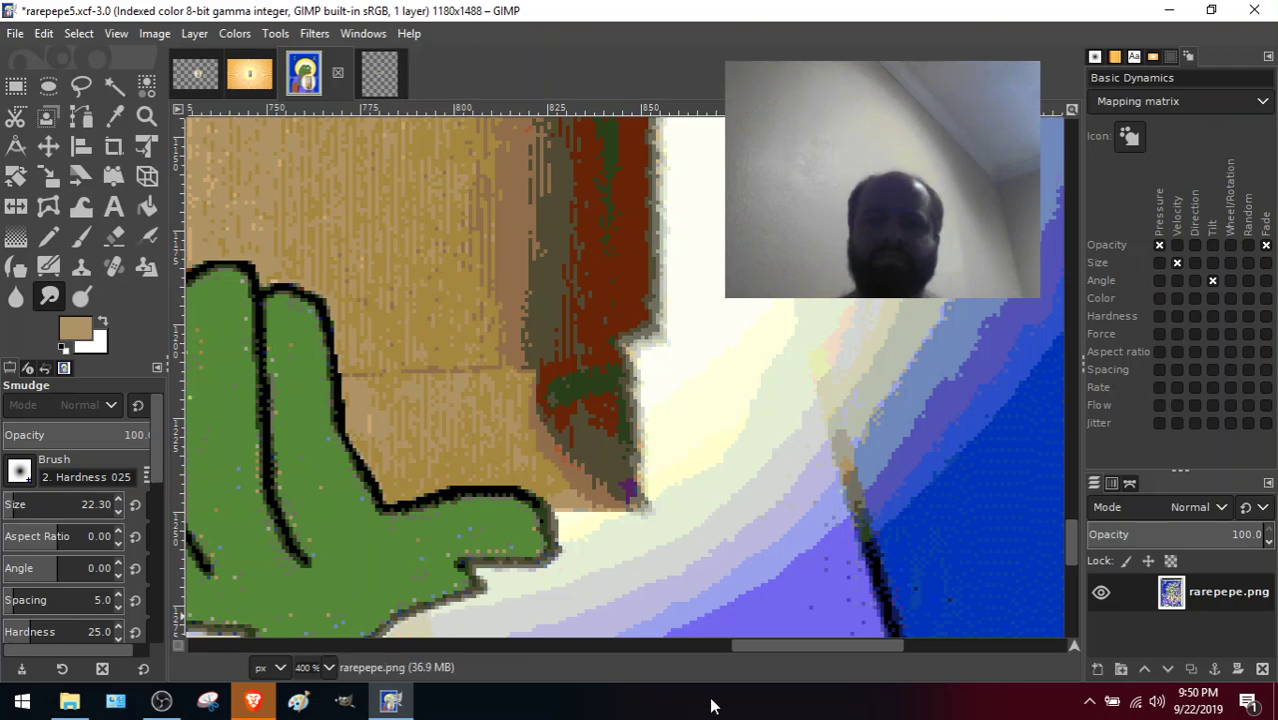
Smudge the lower outline of the frog's hand and its thumb to blend them with the glow behind.
scroll(776, 648, up, 5)
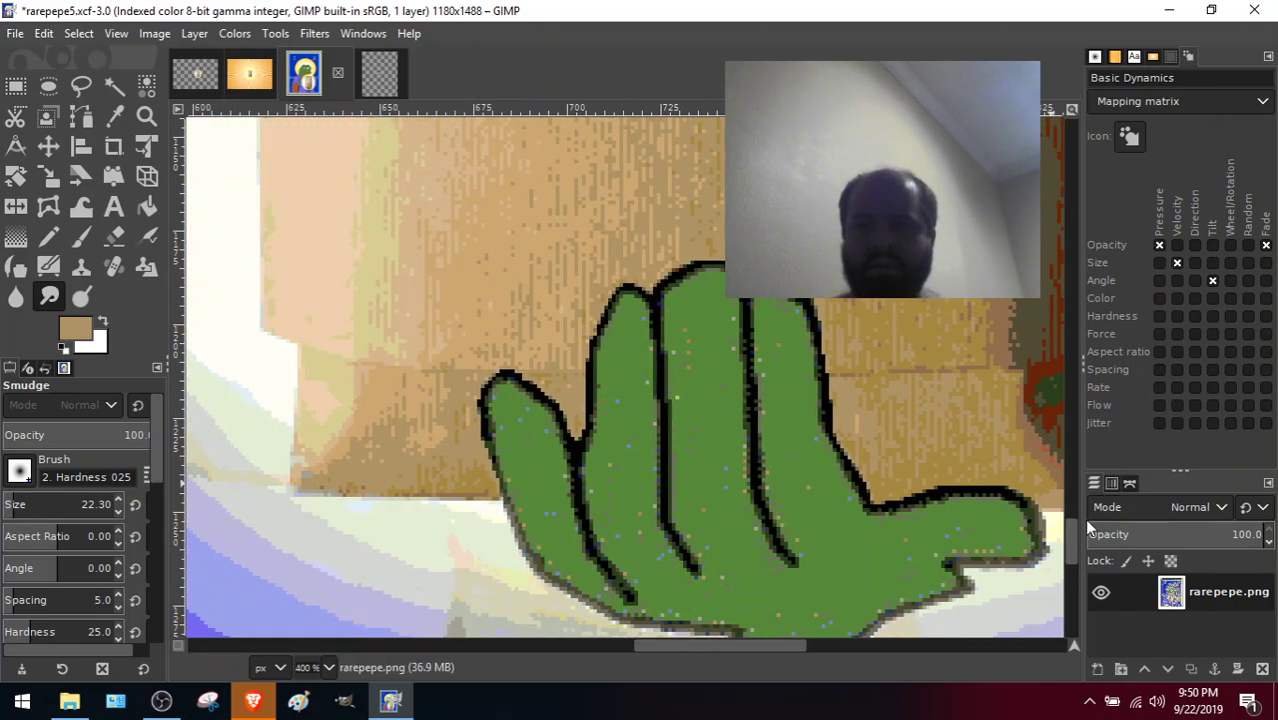
drag(1073, 531, 1067, 547)
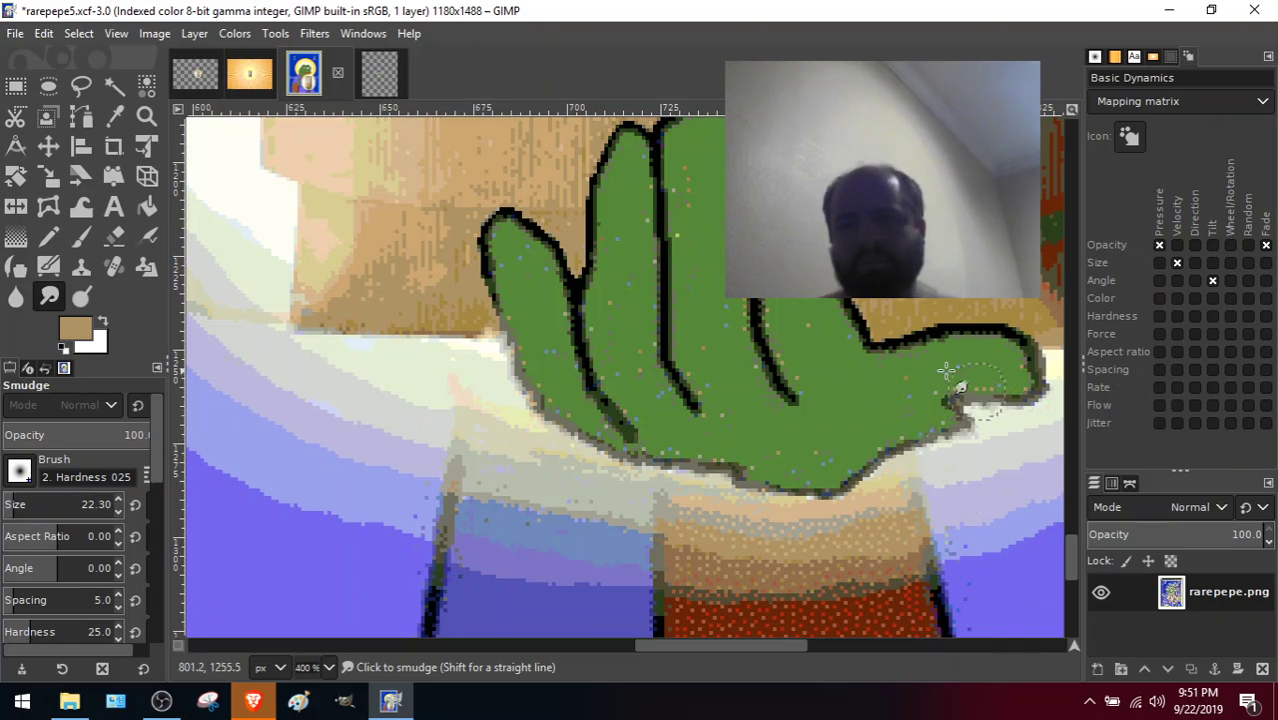
drag(779, 648, 827, 648)
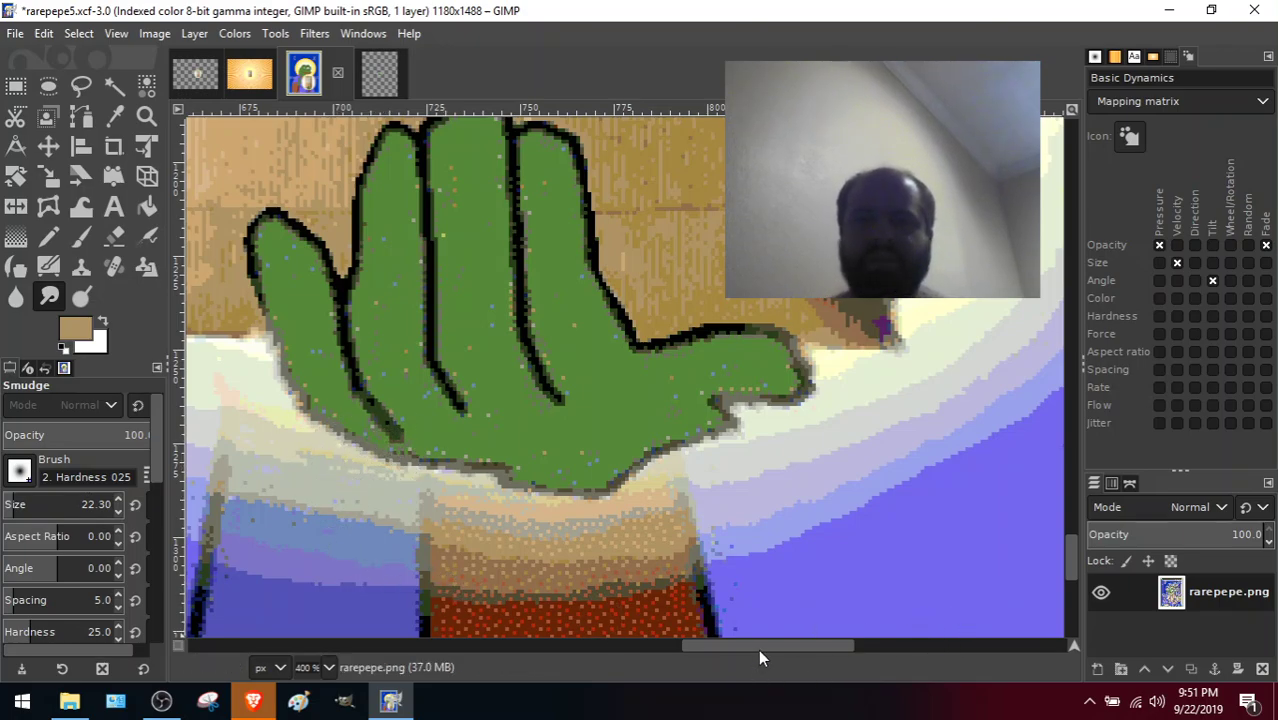
Inspect the blended edges of the bag and hand up close and the whole composition at 25% and 50% zoom.
drag(759, 650, 660, 637)
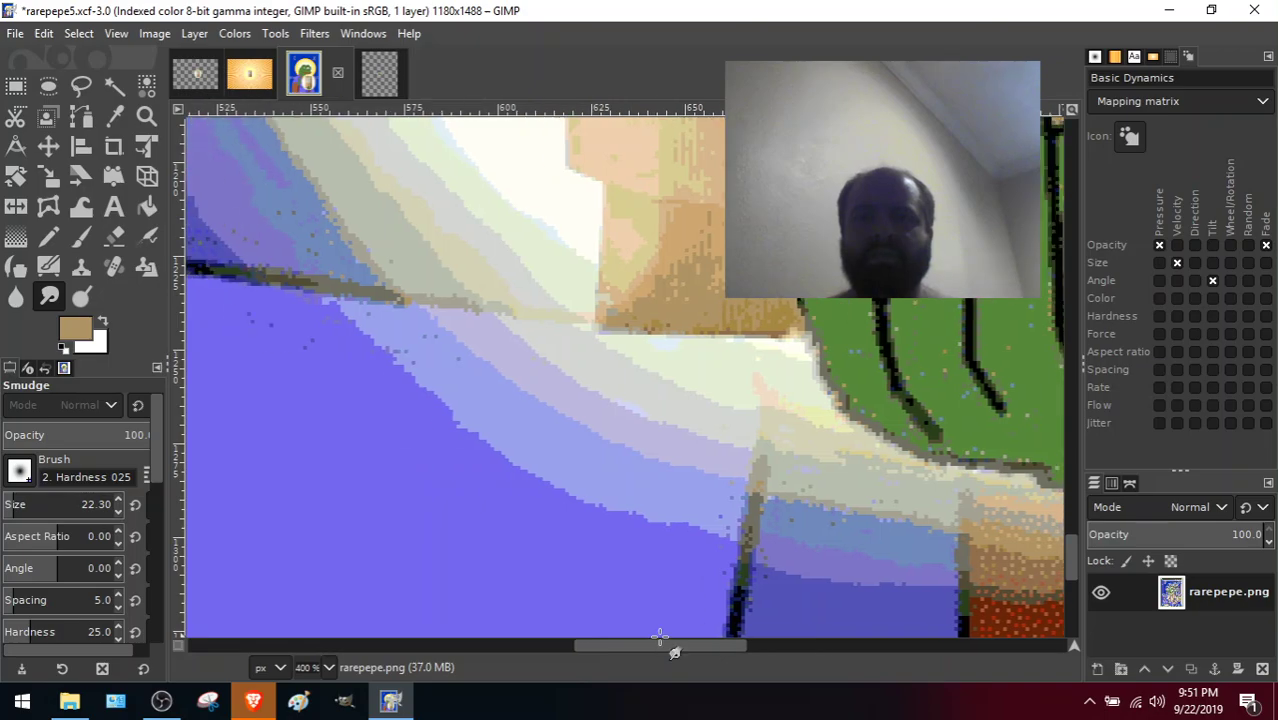
drag(1066, 573, 1070, 539)
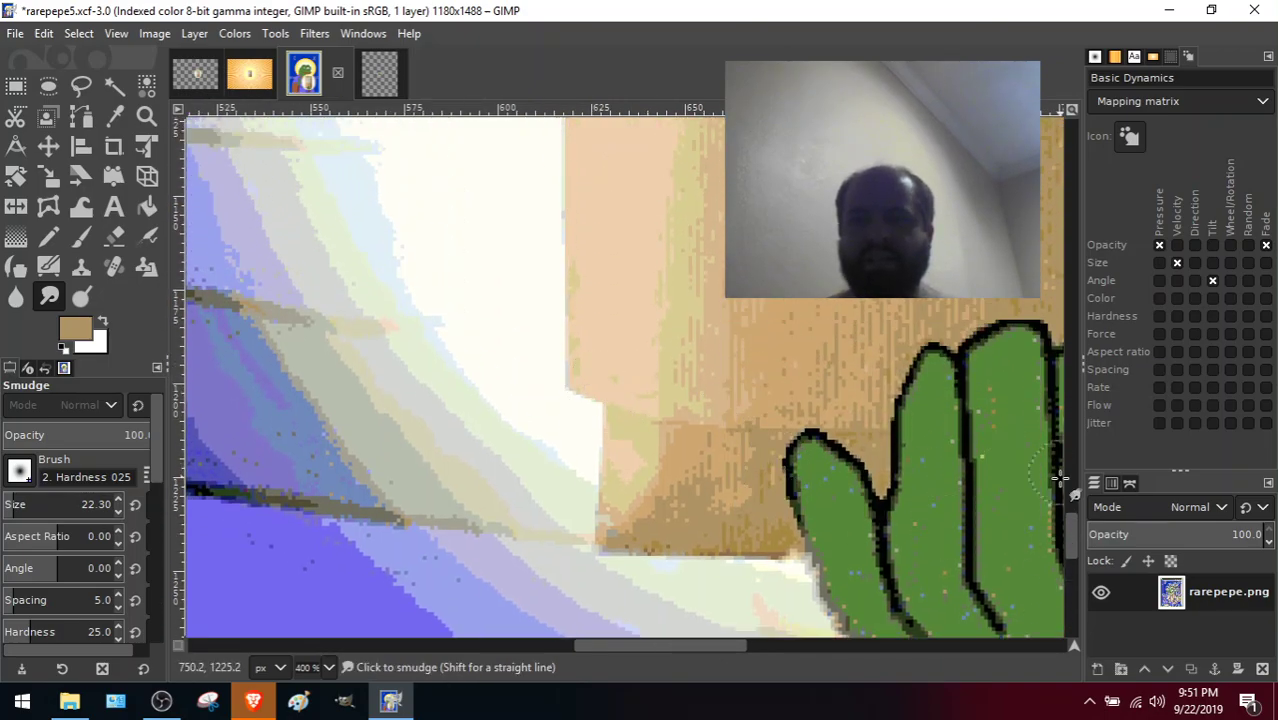
drag(1069, 540, 1063, 420)
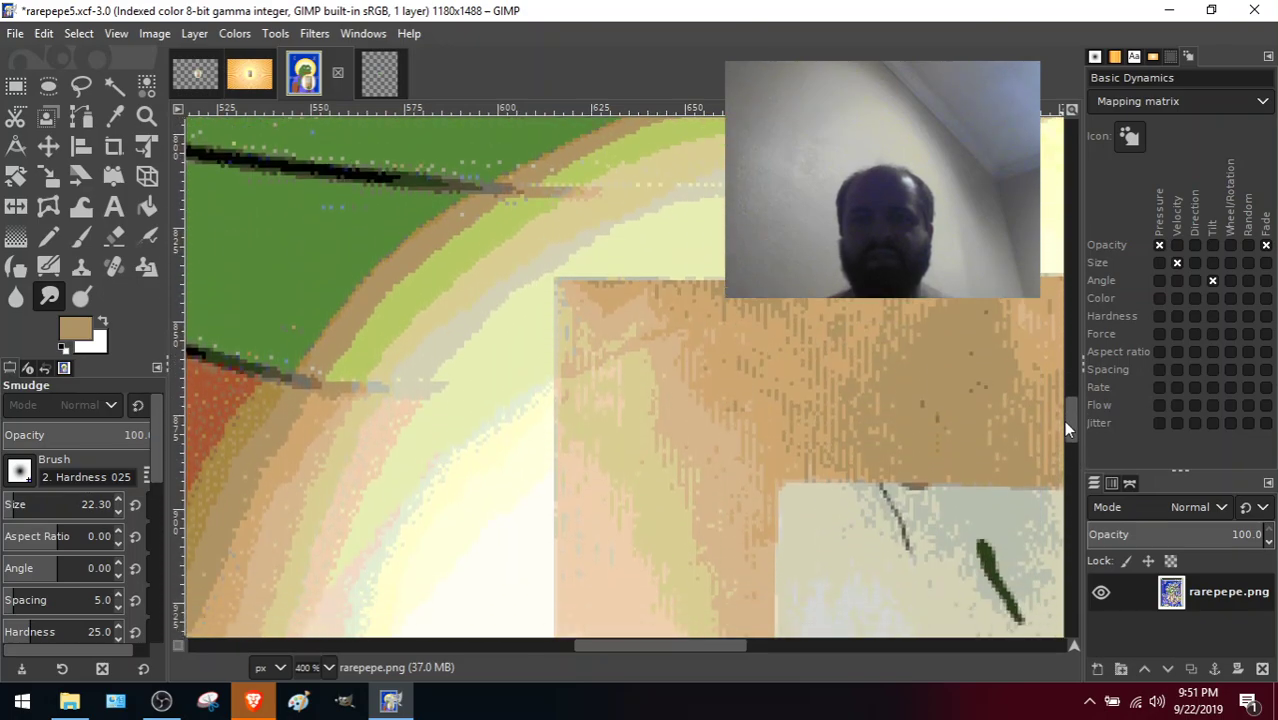
drag(628, 645, 813, 670)
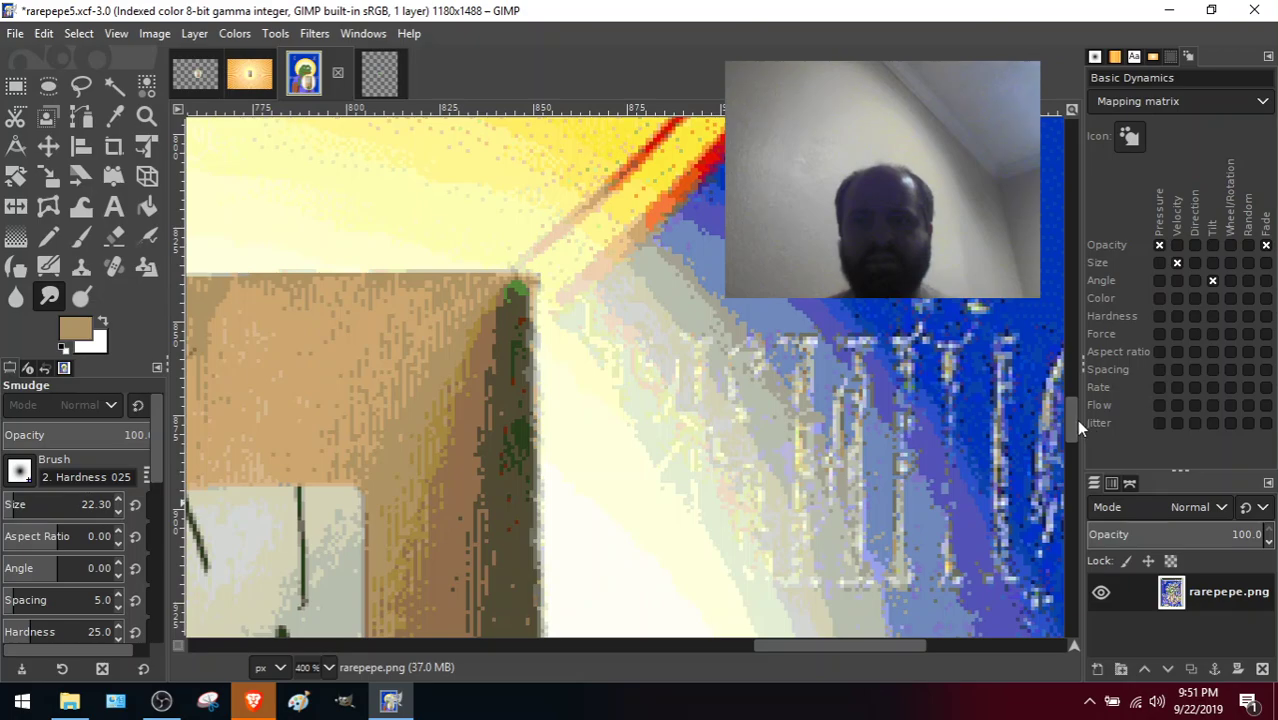
drag(1076, 419, 1091, 544)
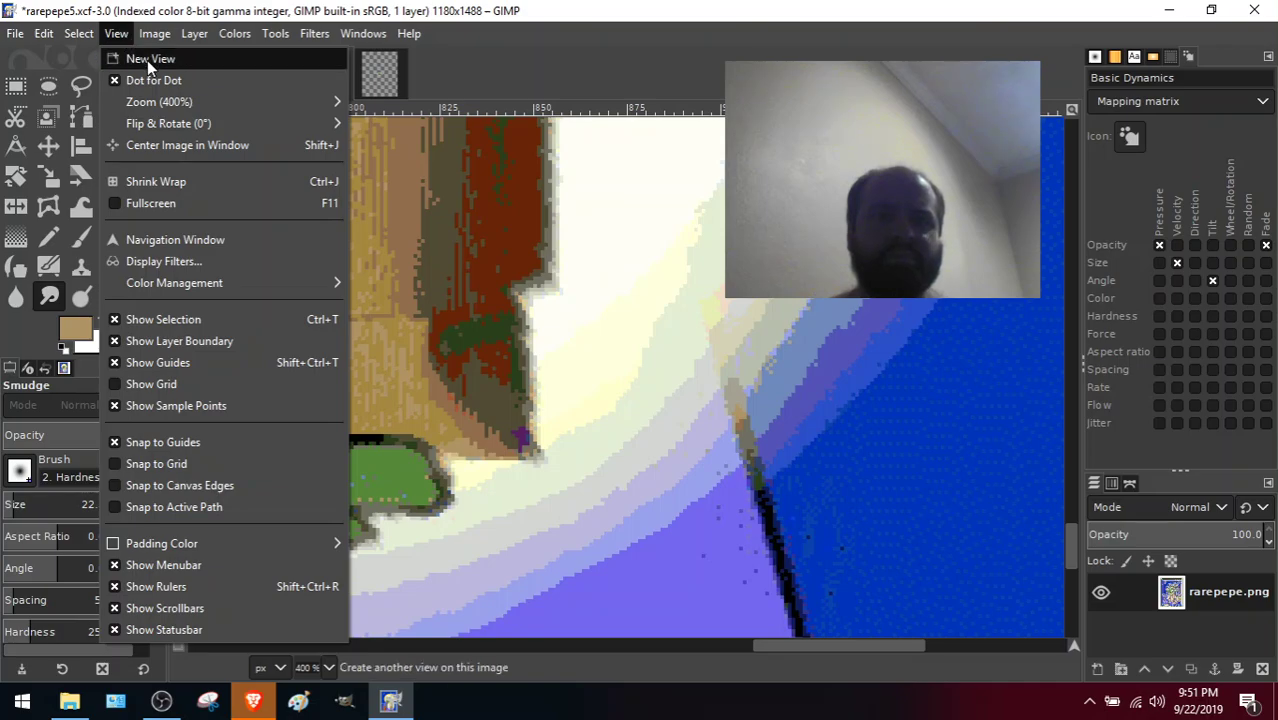
mouse_move(180, 101)
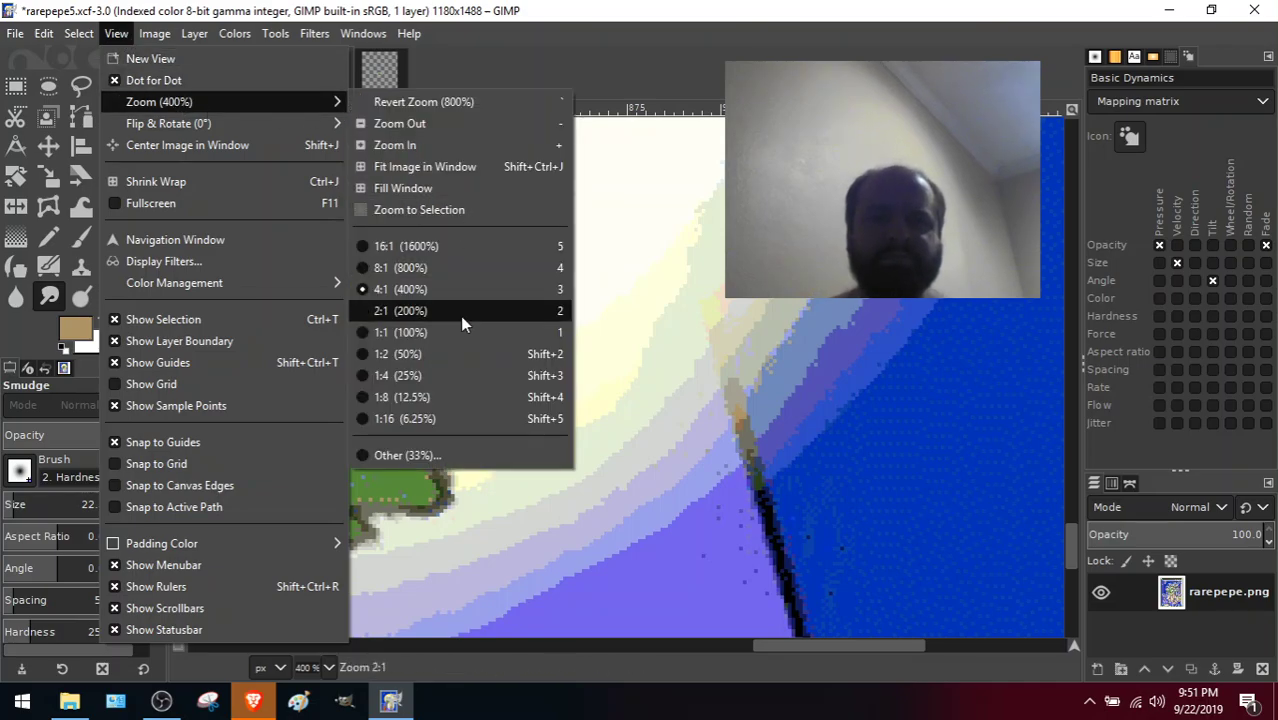
click(433, 373)
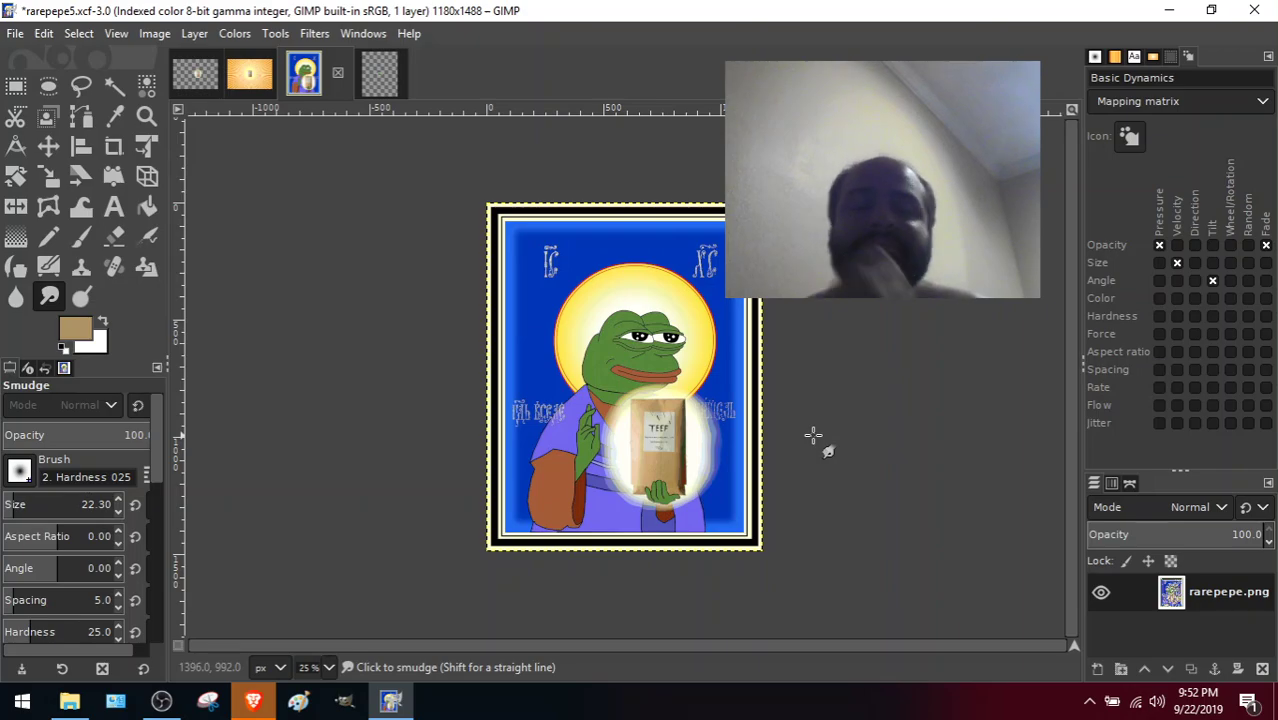
click(116, 36)
mouse_move(161, 102)
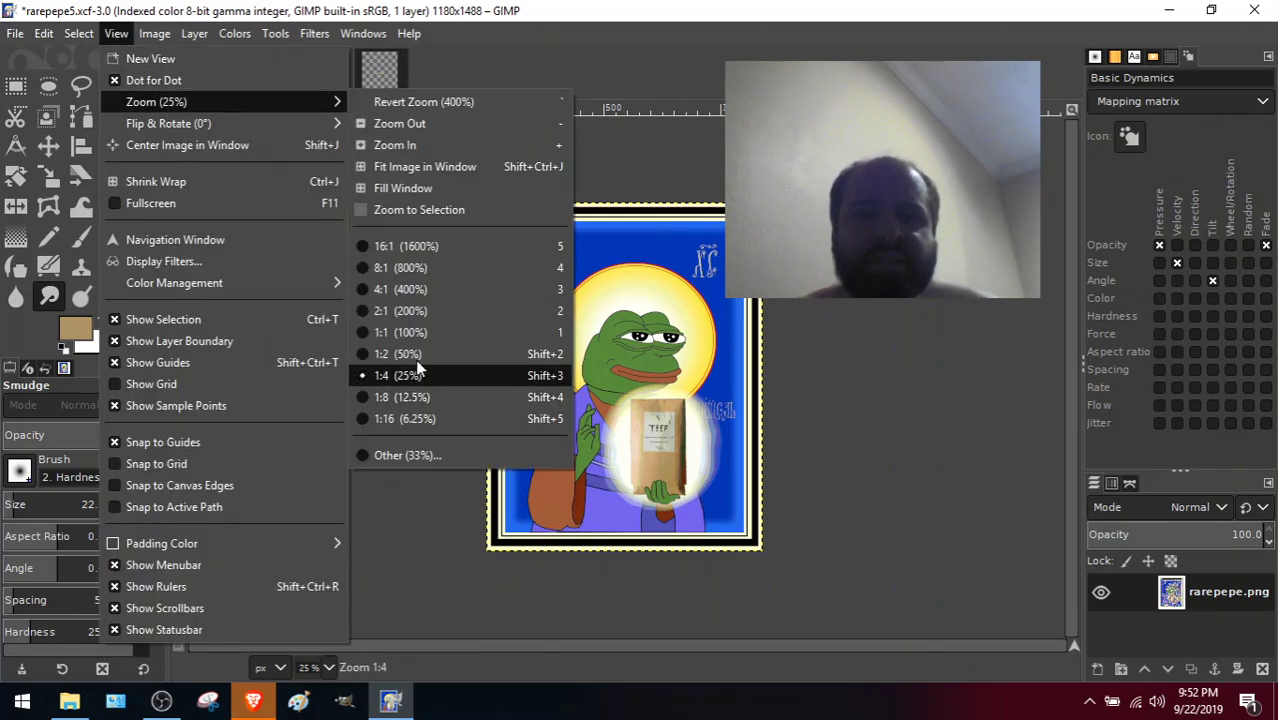
click(410, 354)
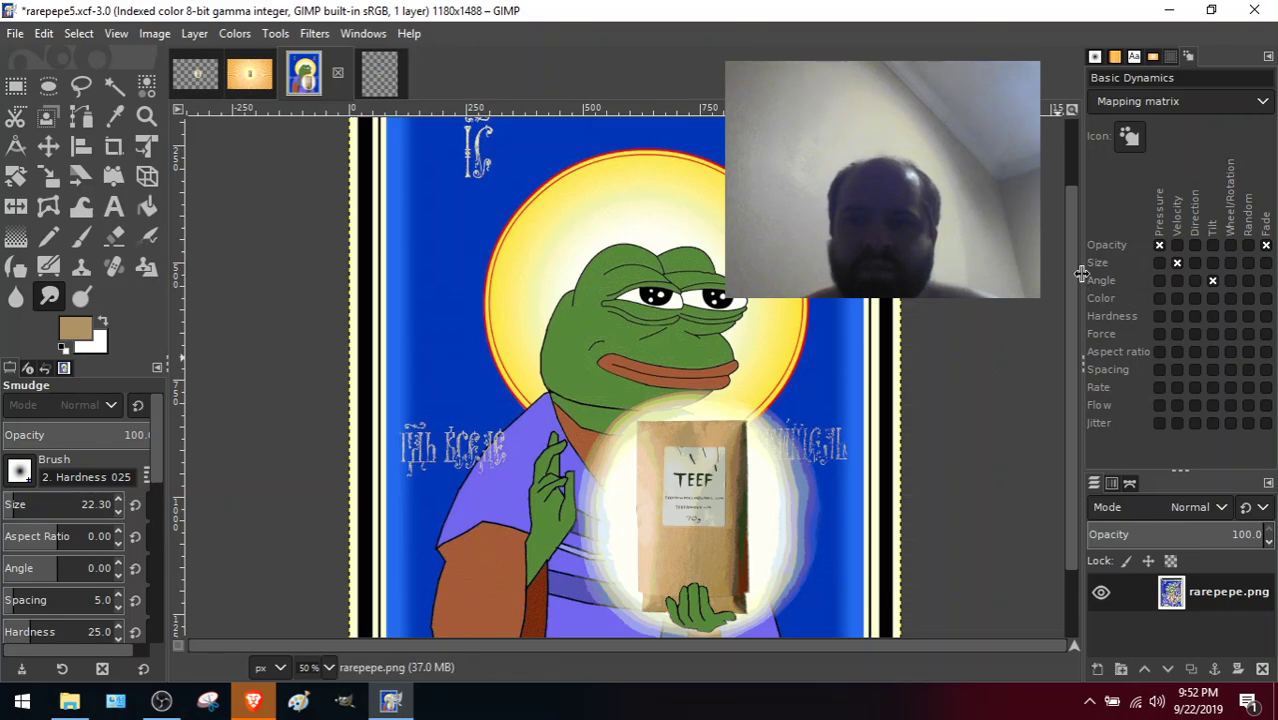
drag(1073, 281, 1084, 334)
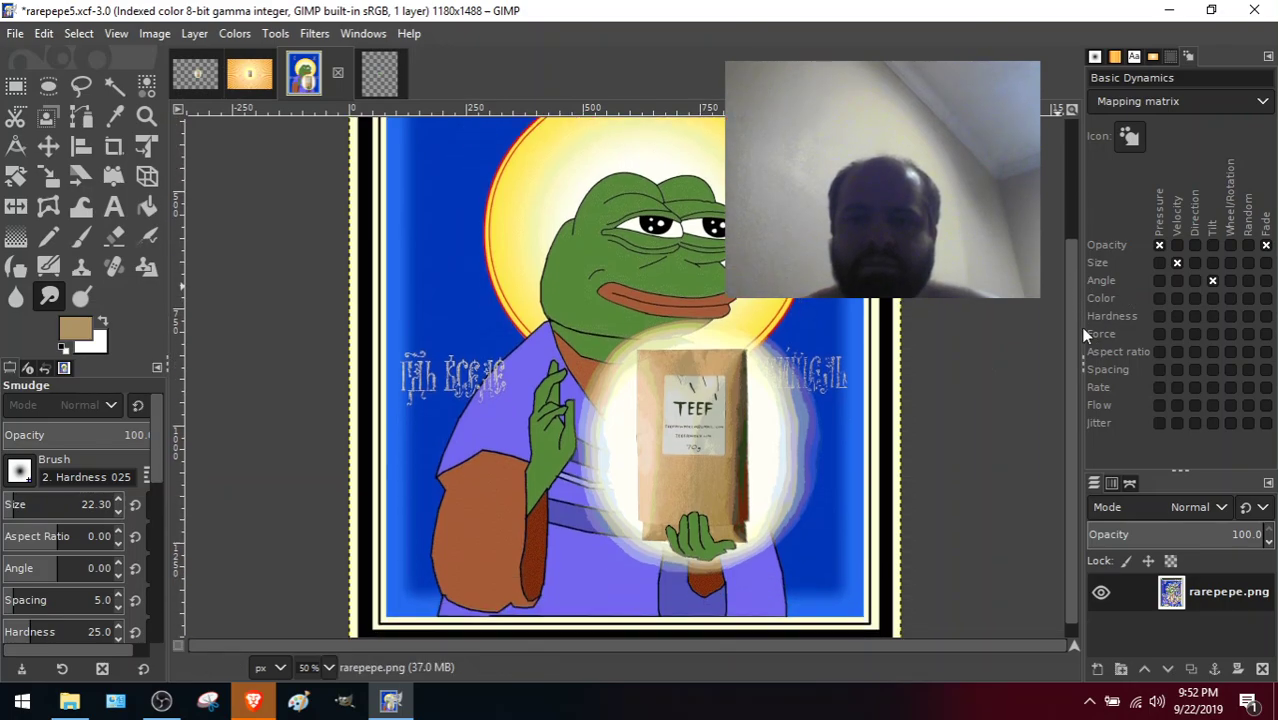
mouse_move(1080, 326)
mouse_down()
mouse_move(1068, 210)
mouse_move(1080, 335)
mouse_up()
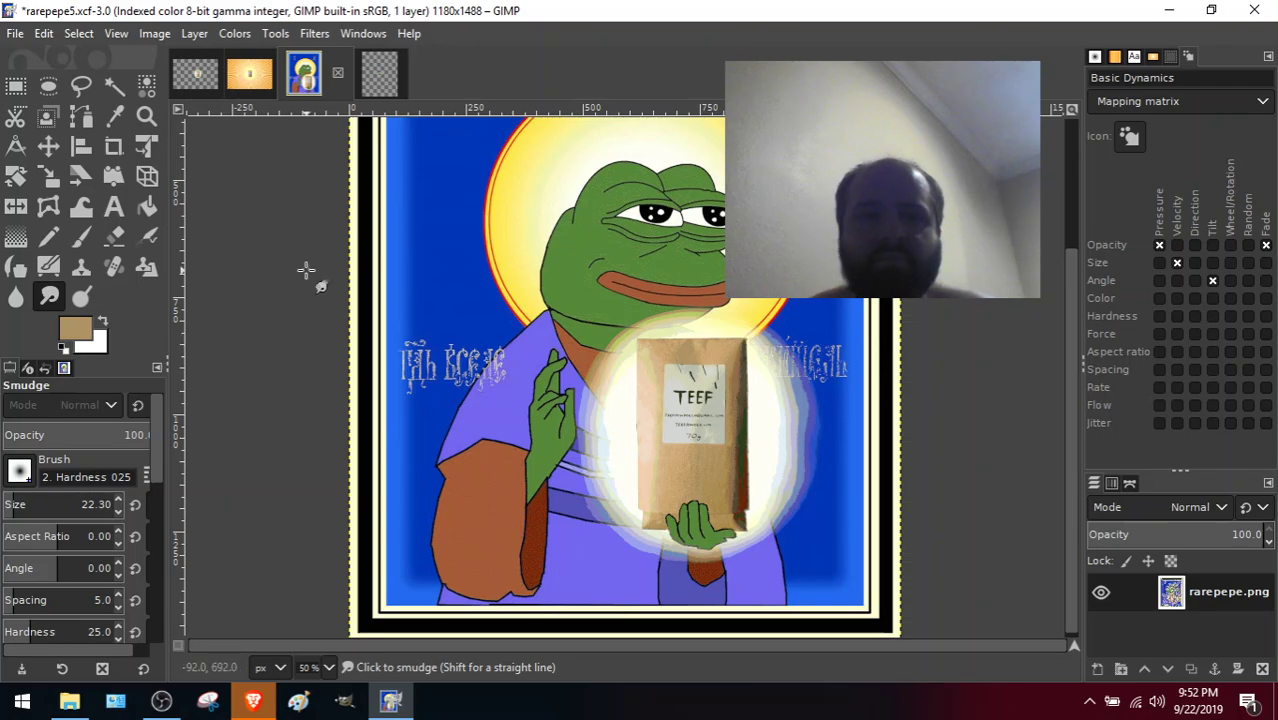
Save the edited image to its existing file, rarepepe5.xcf.
click(117, 34)
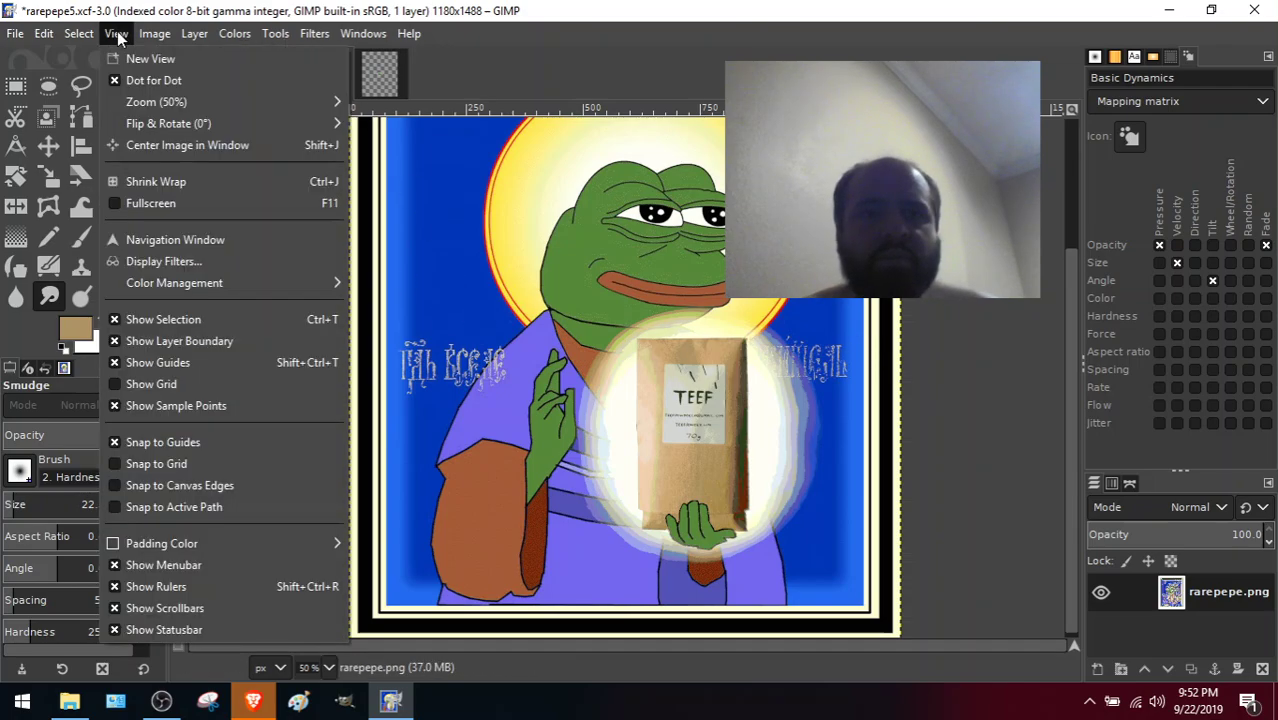
mouse_move(76, 33)
click(14, 36)
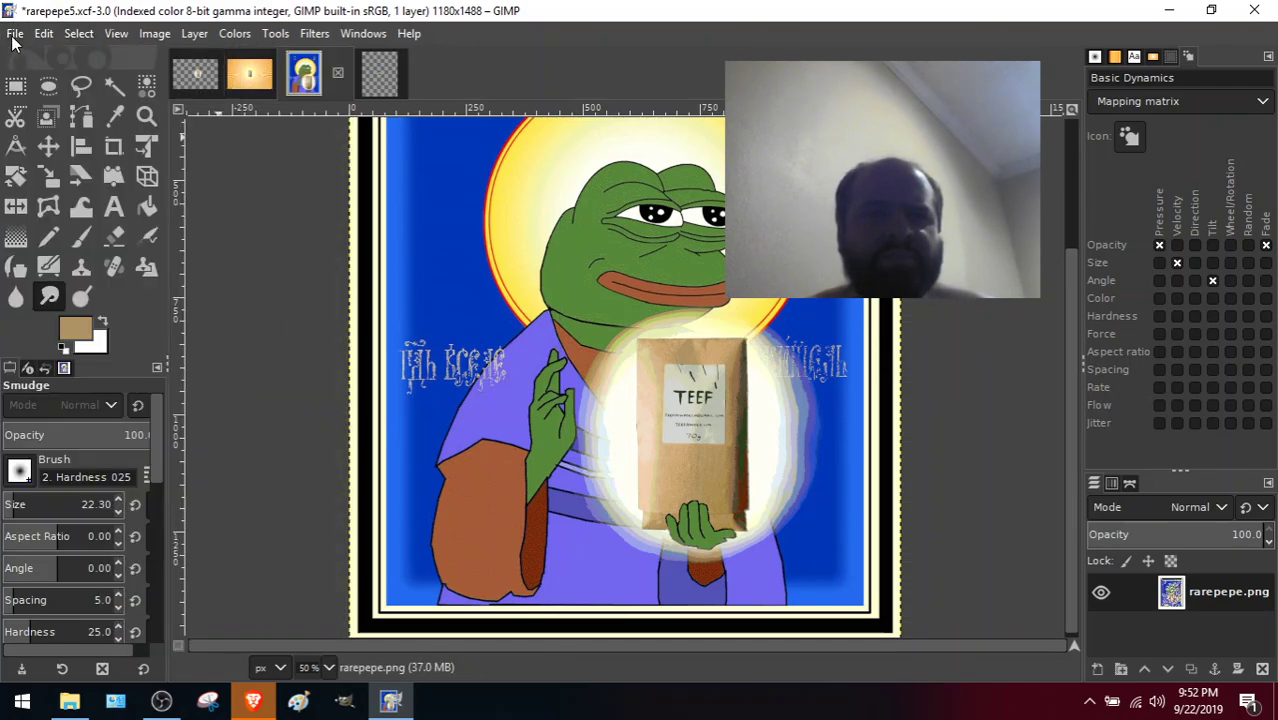
click(14, 36)
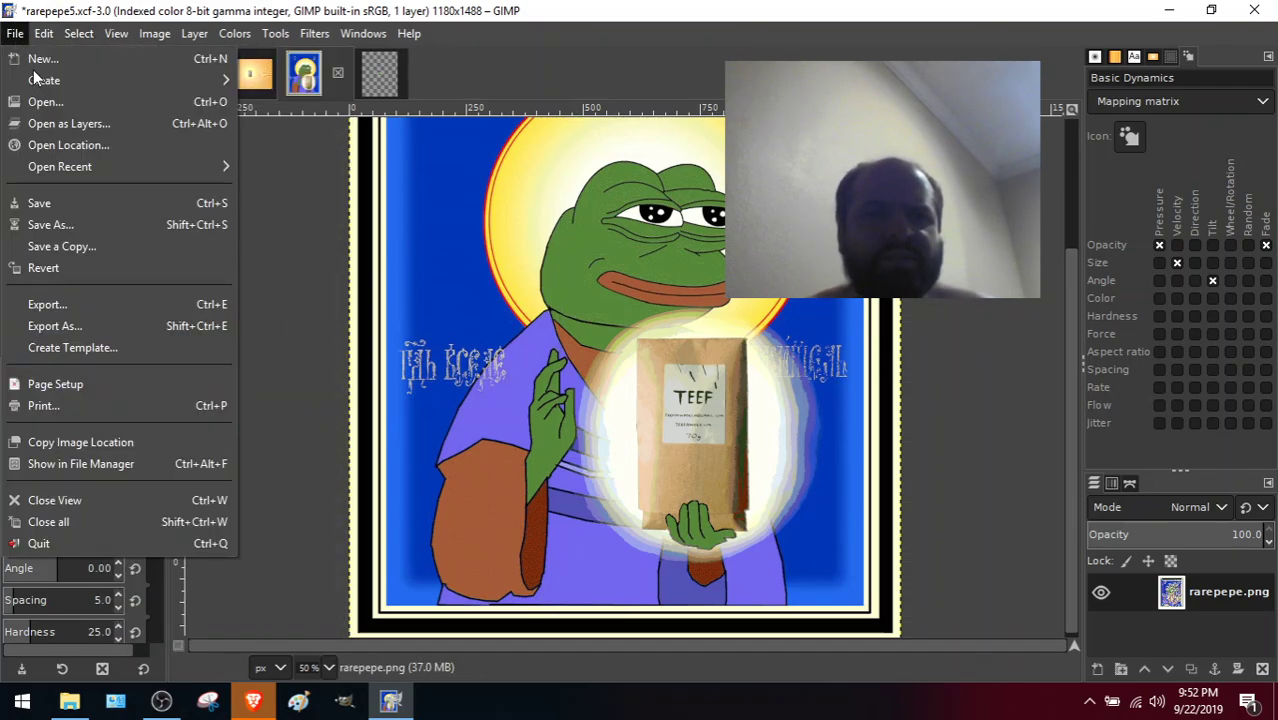
click(57, 198)
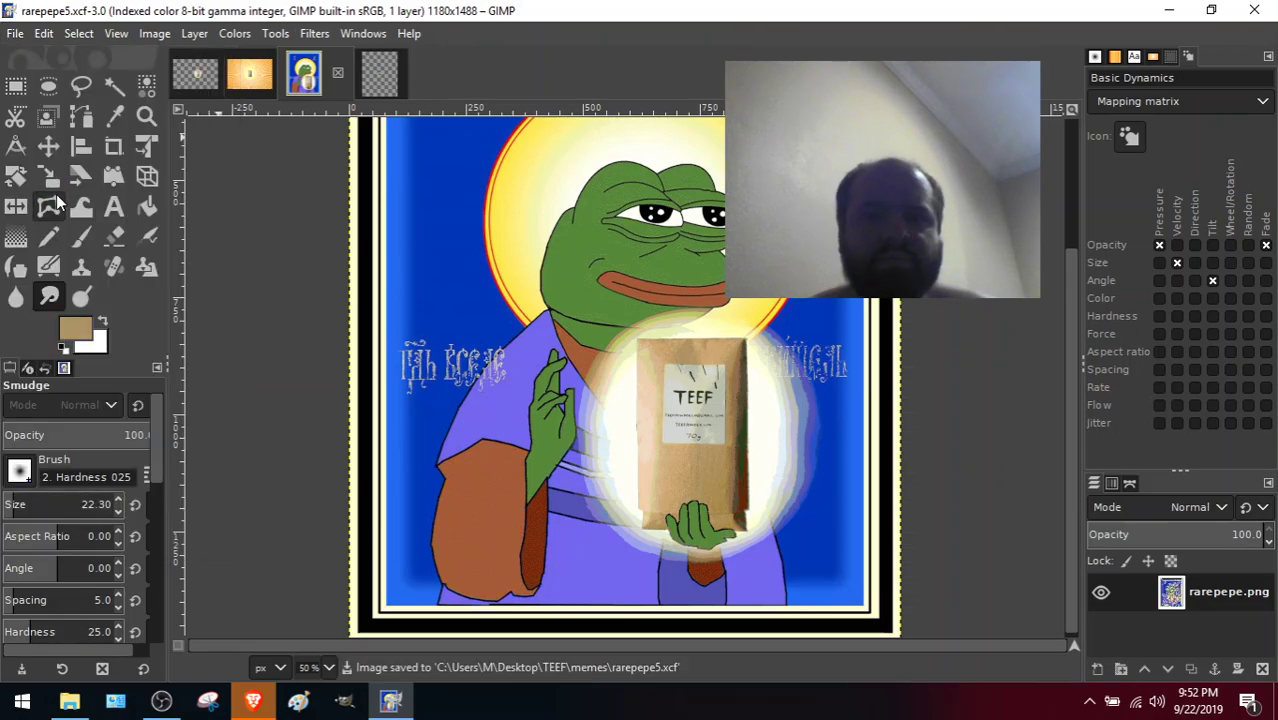
click(117, 34)
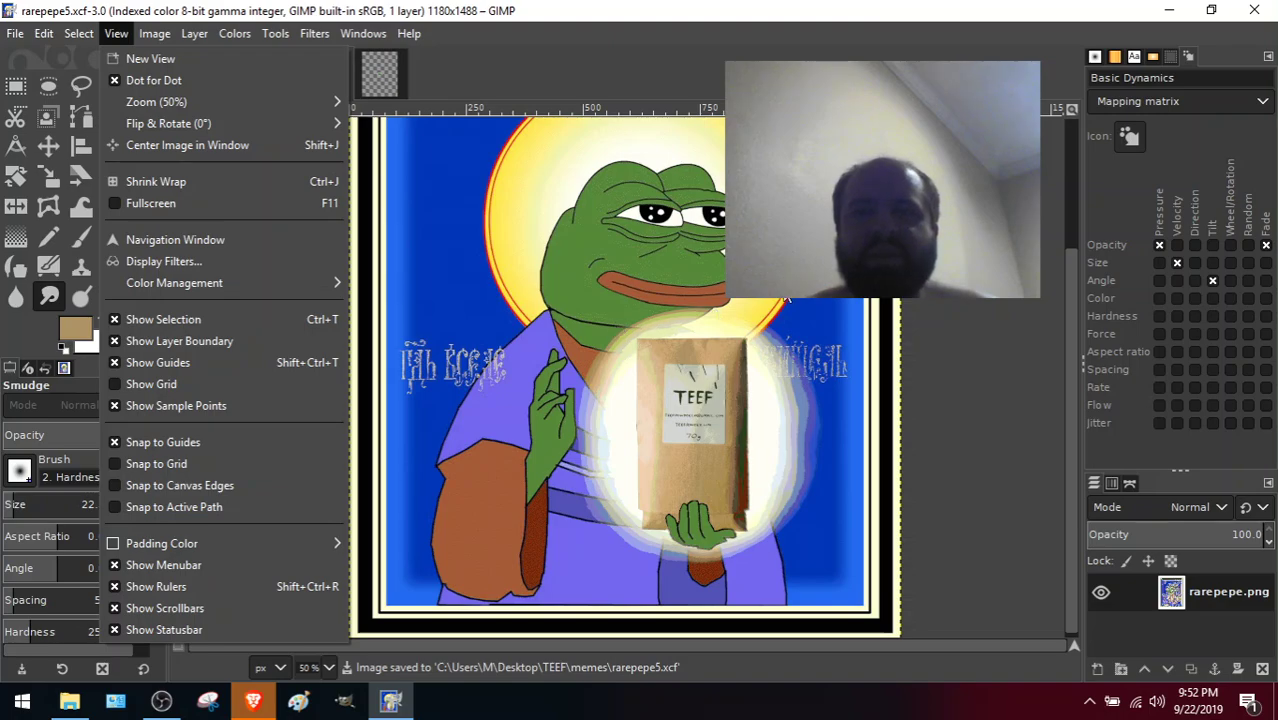
click(1060, 315)
mouse_move(1070, 317)
mouse_down()
mouse_move(1070, 240)
mouse_move(1086, 307)
mouse_up()
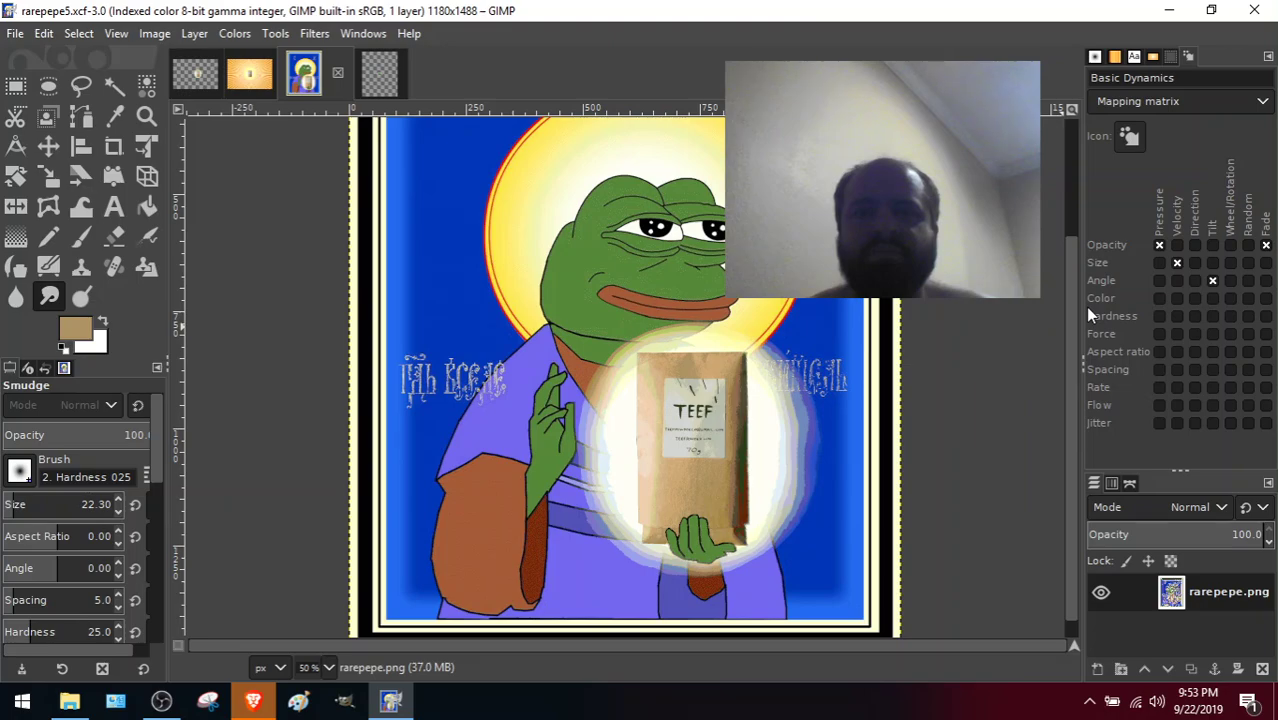
drag(1085, 307, 1091, 321)
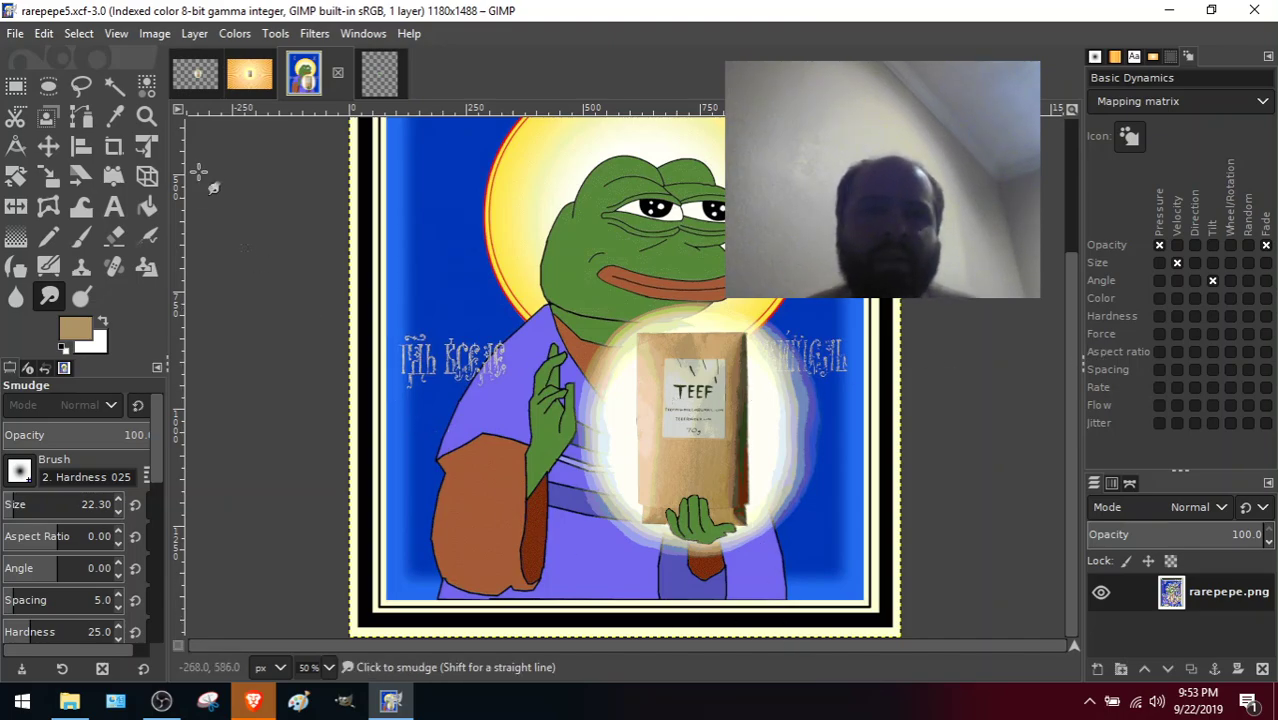
Smudge the hand's outline below the outermost finger into the pale glow at 400% zoom.
click(125, 35)
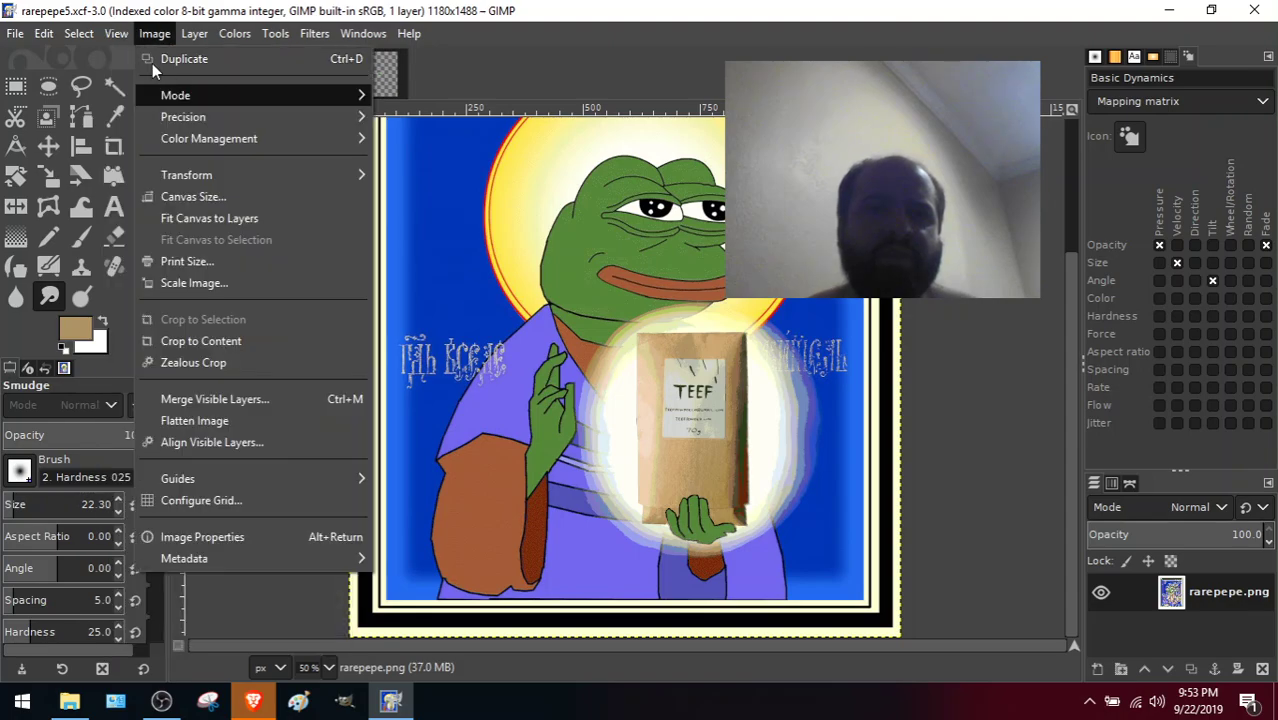
mouse_move(282, 101)
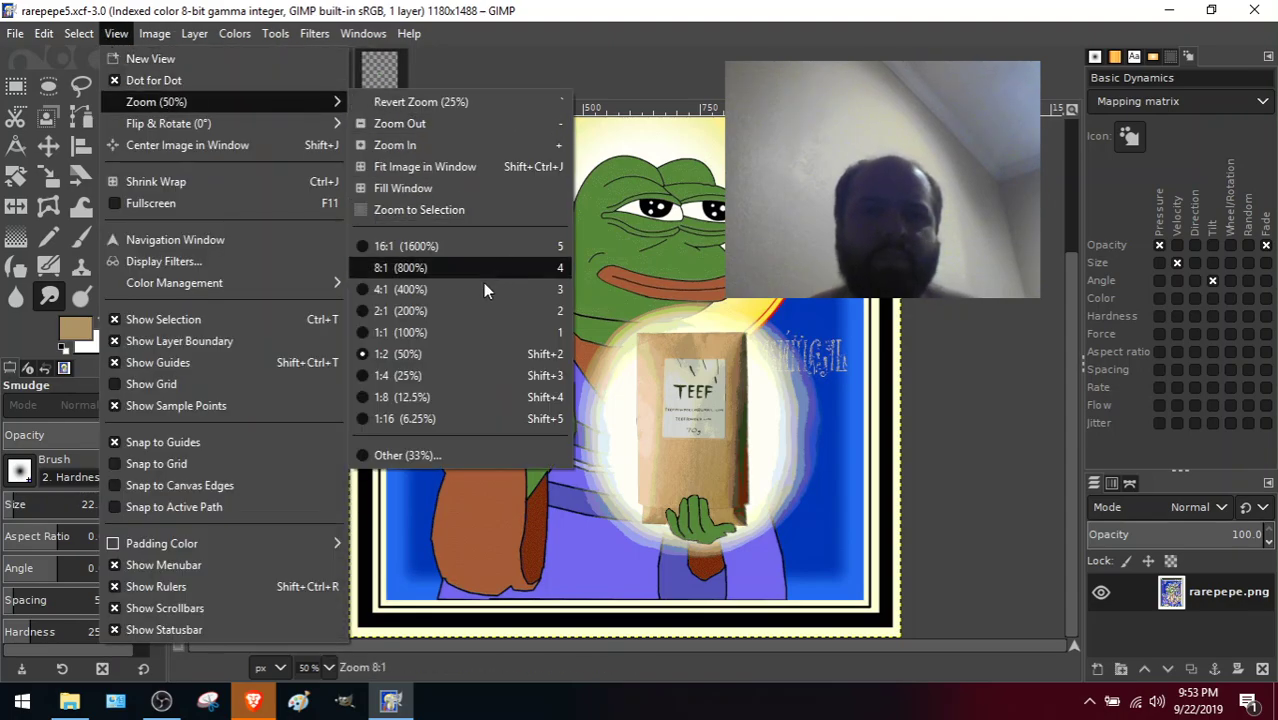
click(458, 289)
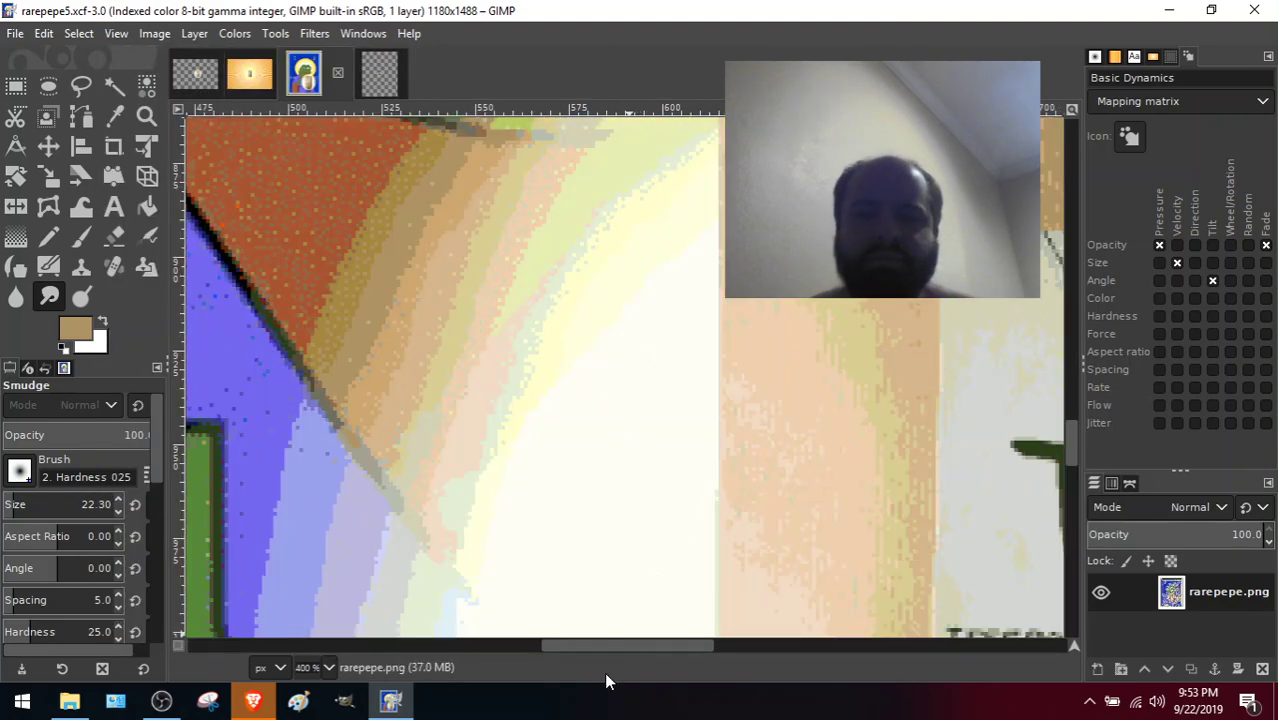
drag(601, 650, 721, 648)
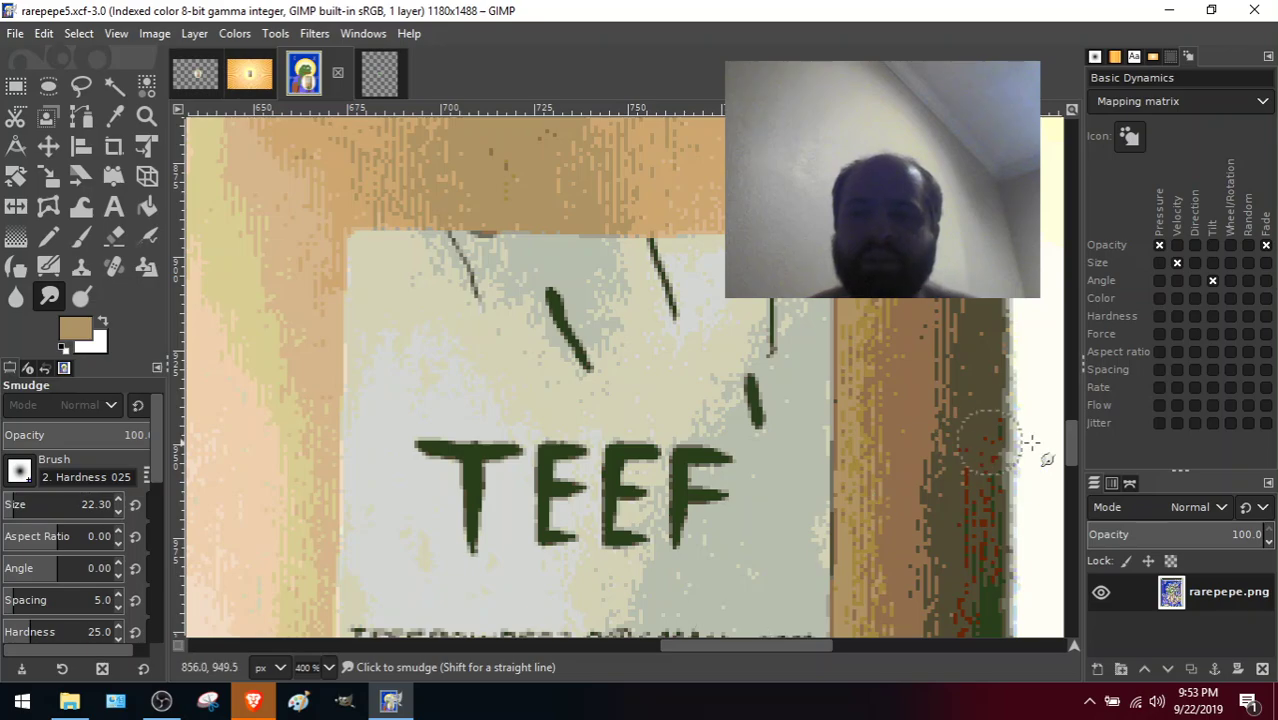
drag(1070, 443, 1088, 559)
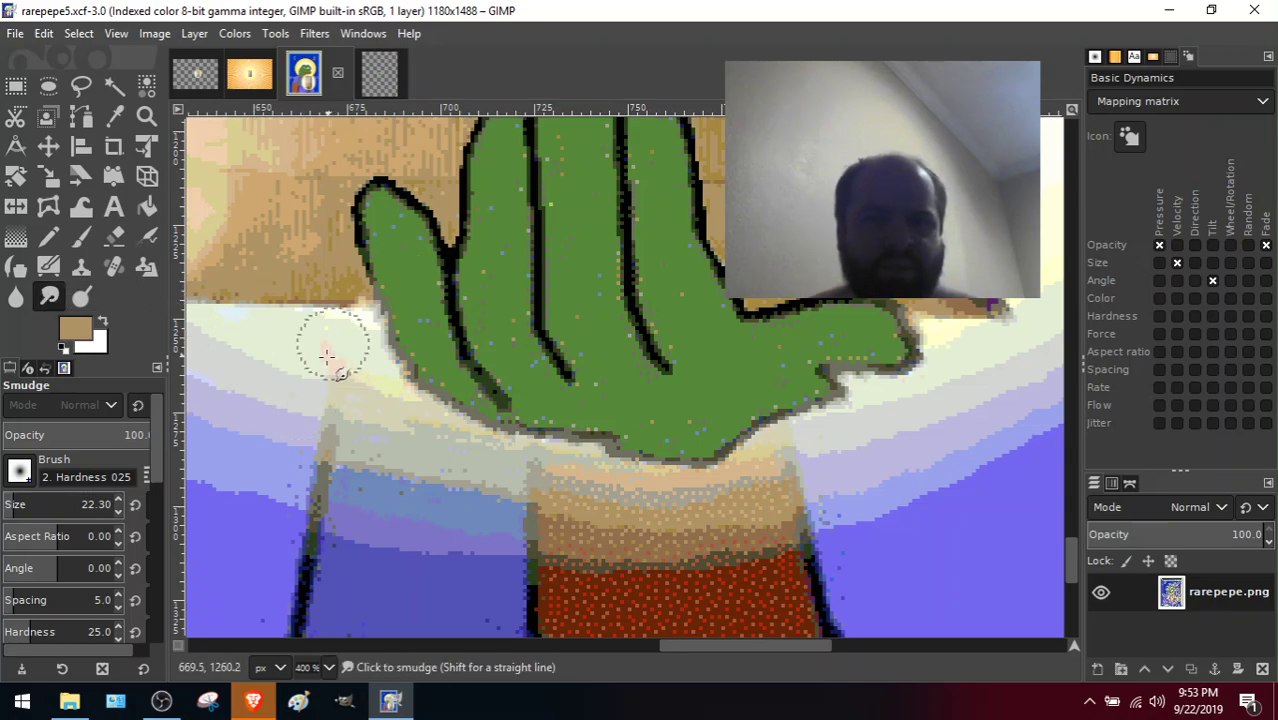
mouse_move(367, 365)
mouse_down()
mouse_move(449, 330)
mouse_move(414, 377)
mouse_move(514, 357)
mouse_up()
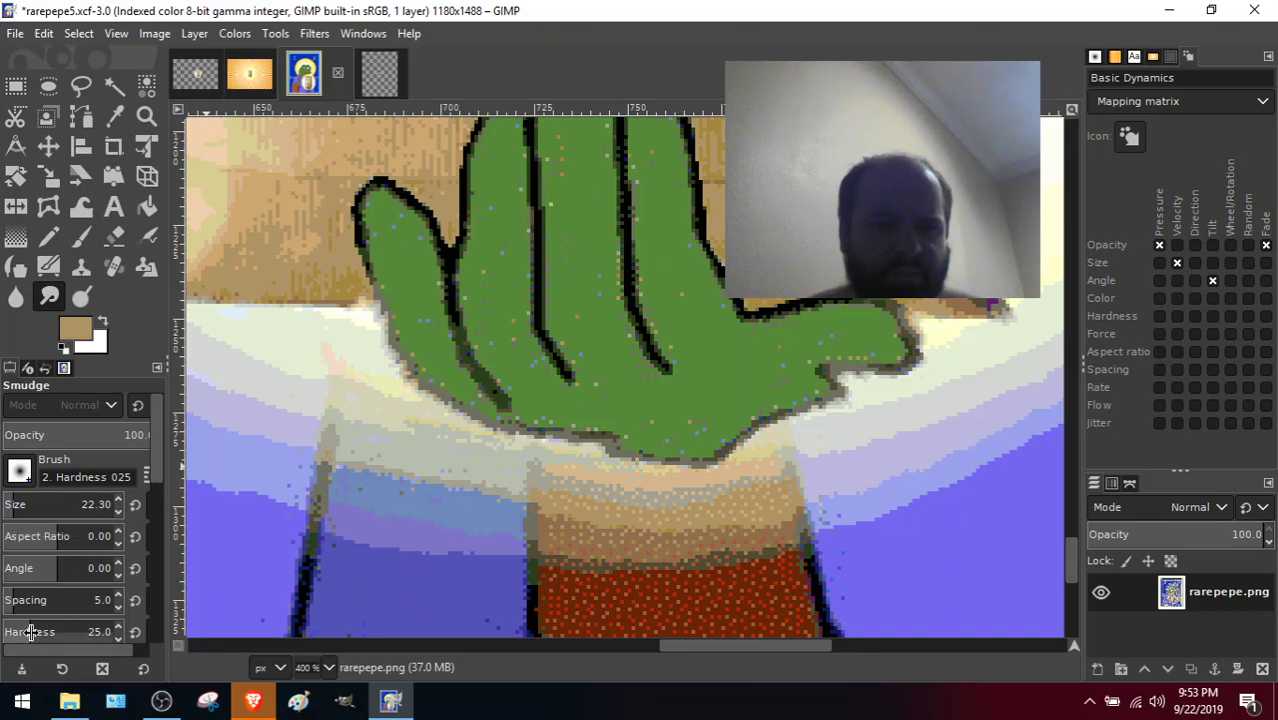
Enlarge the Smudge brush to 58.70, try smudging the hand's outline below the outermost finger, and undo those strokes.
key(minus)
scroll(151, 477, down, 3)
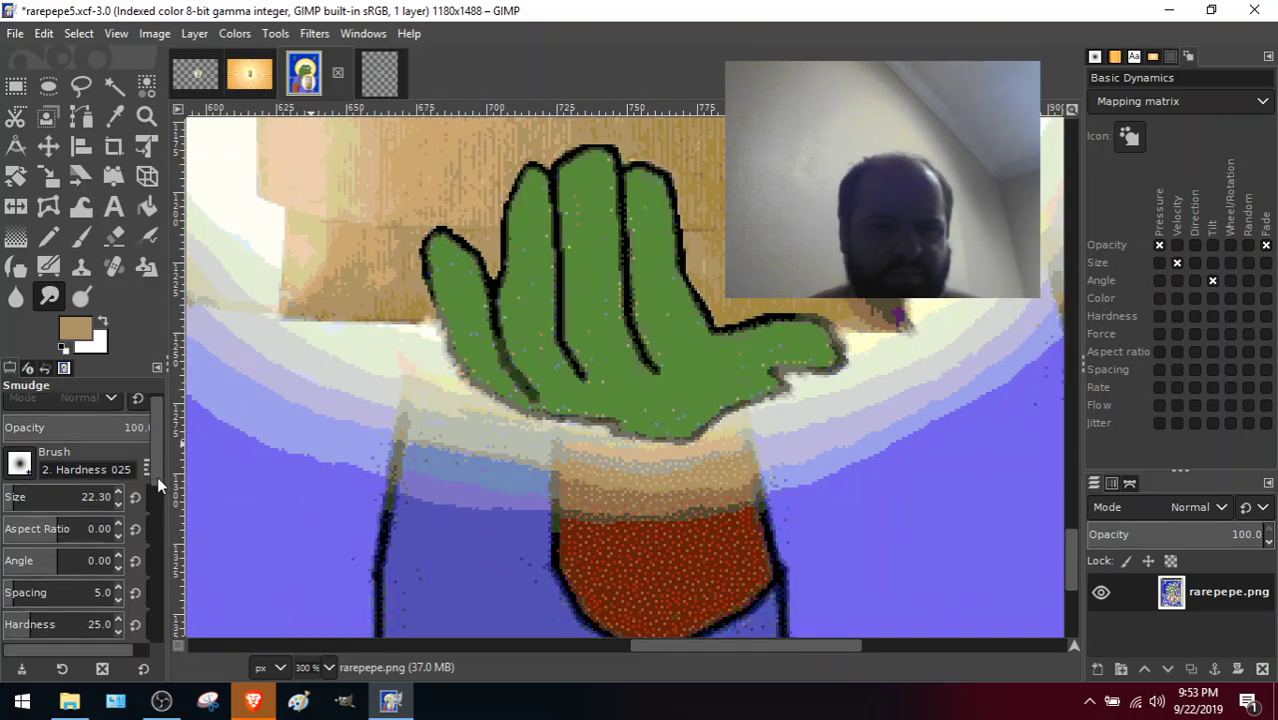
drag(26, 560, 43, 557)
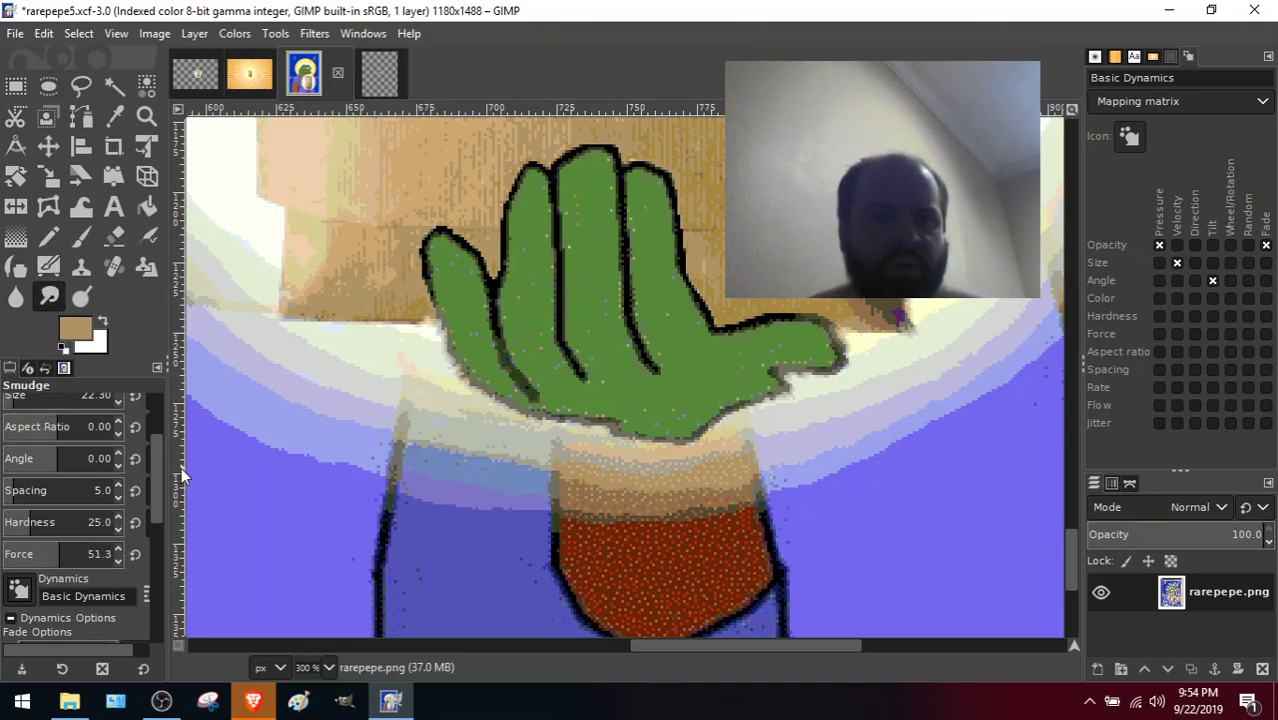
scroll(155, 472, up, 3)
drag(22, 487, 54, 487)
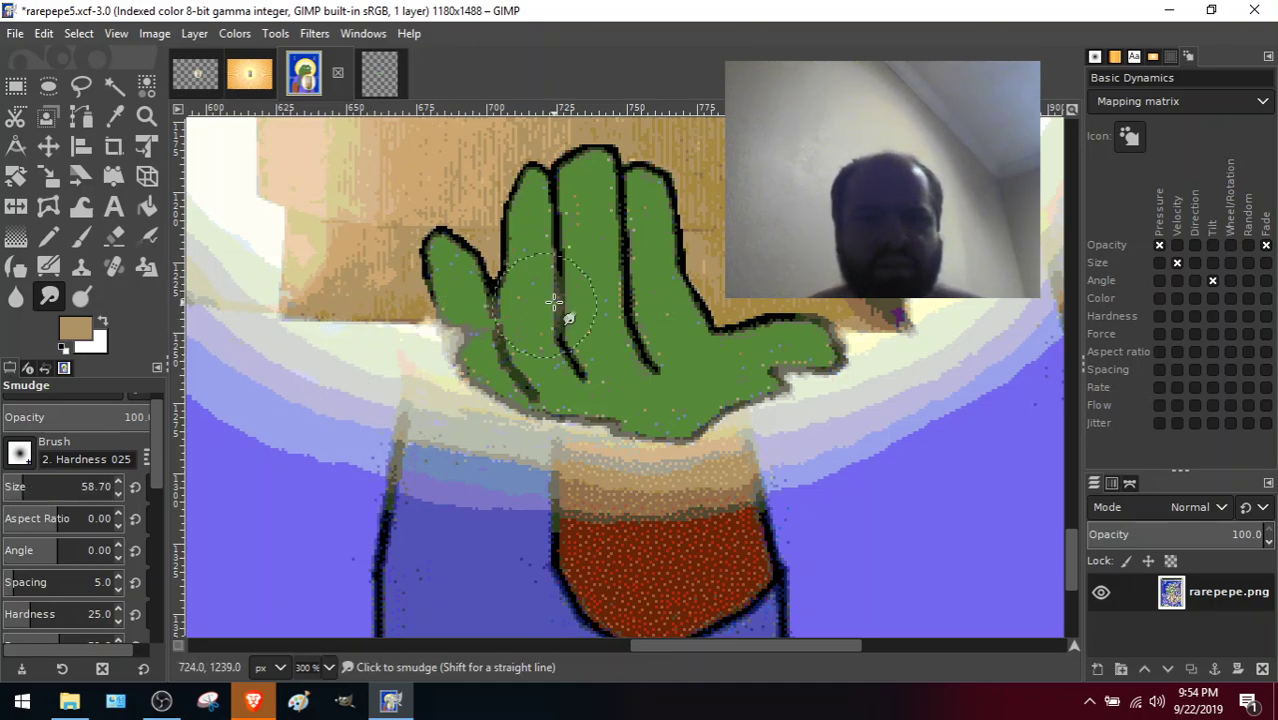
mouse_move(455, 424)
mouse_down()
mouse_move(516, 359)
mouse_move(430, 447)
mouse_move(472, 370)
mouse_move(374, 411)
mouse_move(462, 321)
mouse_move(373, 402)
mouse_move(420, 338)
mouse_up()
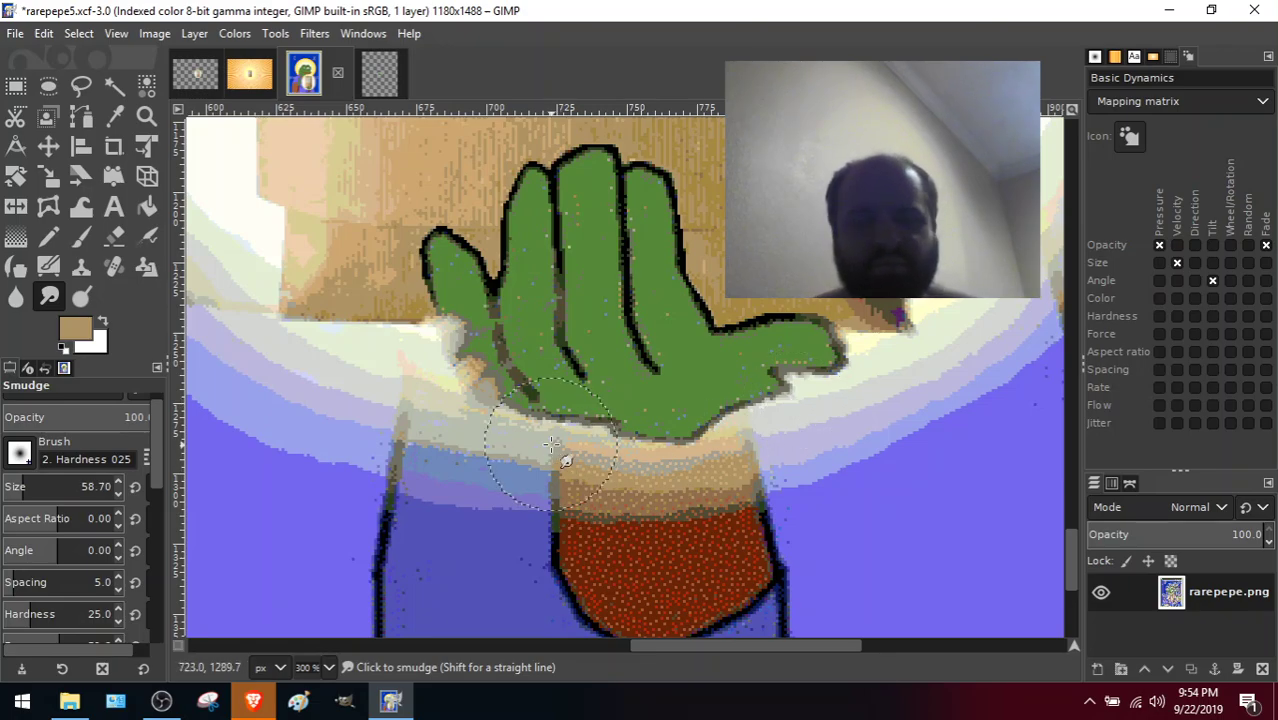
key(ctrl)
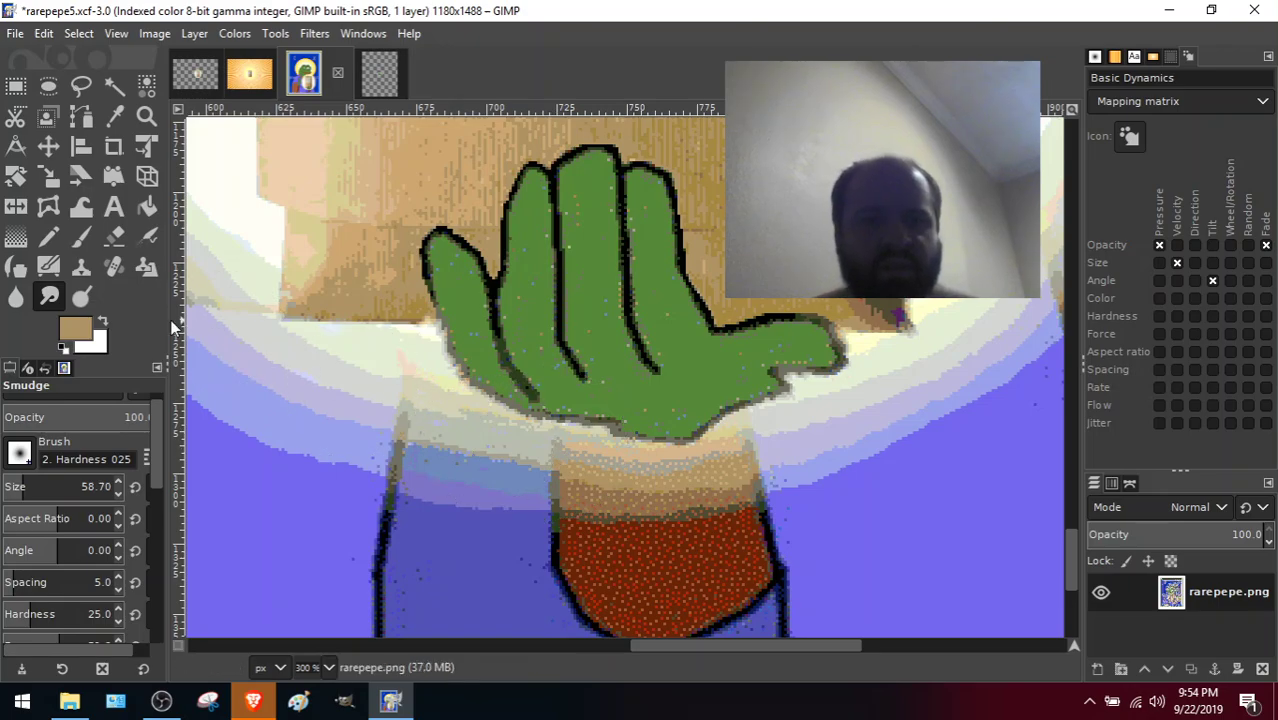
Set the Smudge force to 32.8 and soften the hand's lower outline, thumb edge and the lower ends of the finger lines.
scroll(156, 483, down, 3)
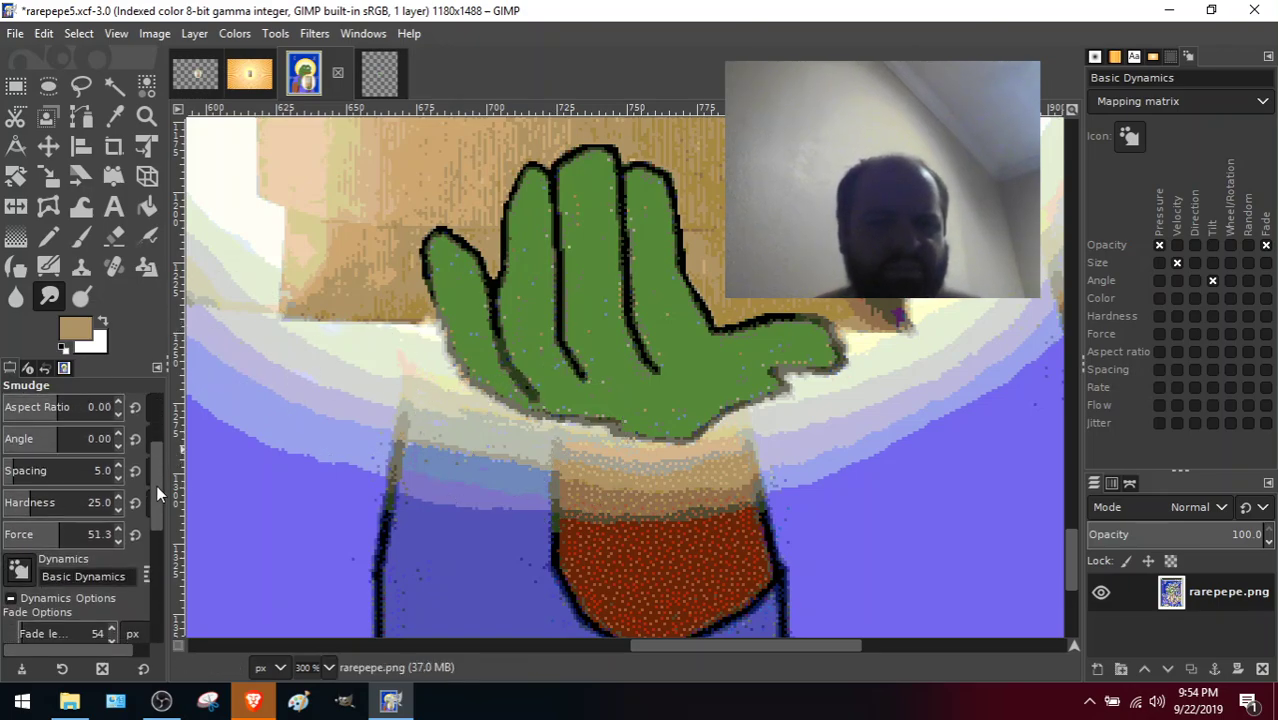
click(55, 538)
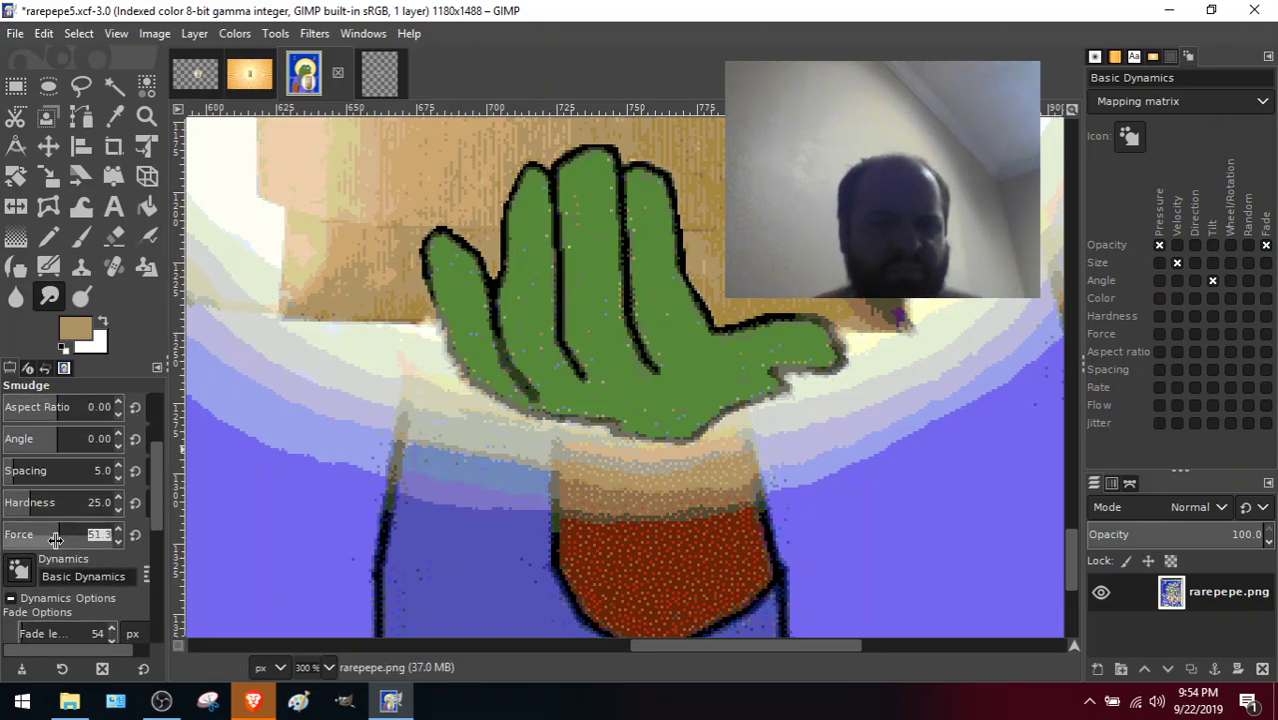
key(Return)
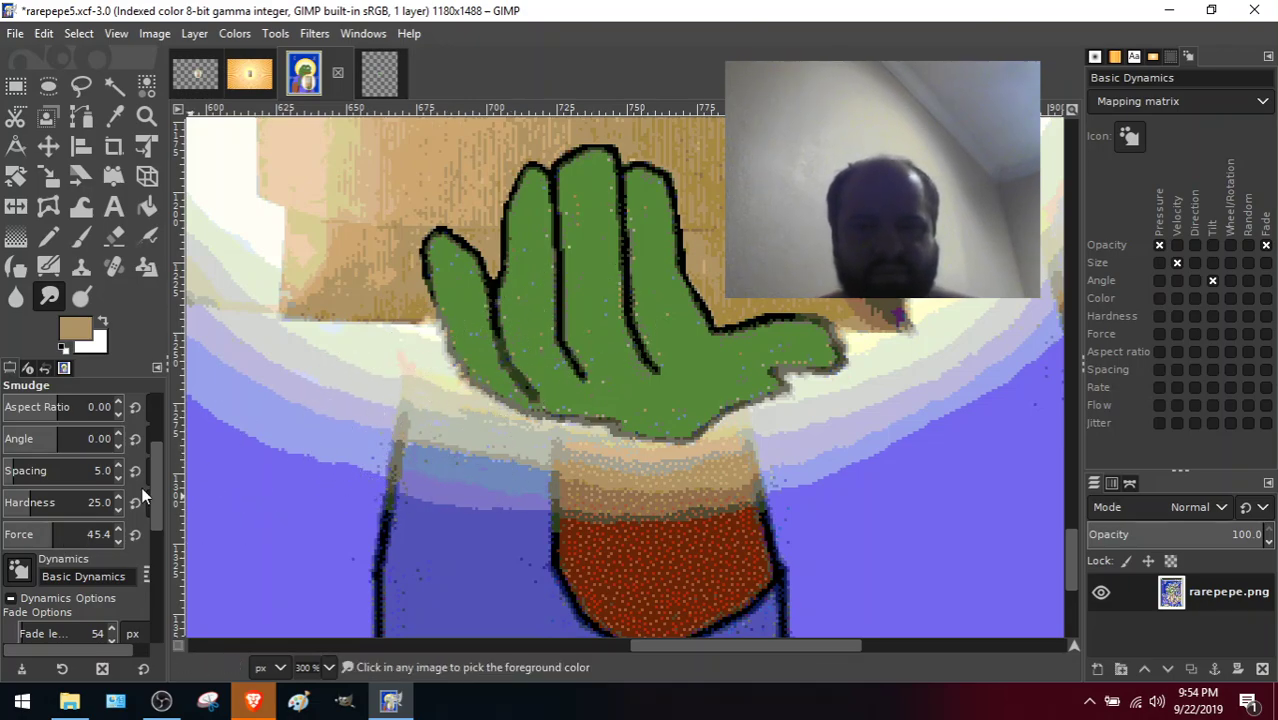
mouse_move(163, 472)
mouse_down()
mouse_move(160, 506)
mouse_move(154, 492)
mouse_up()
click(50, 484)
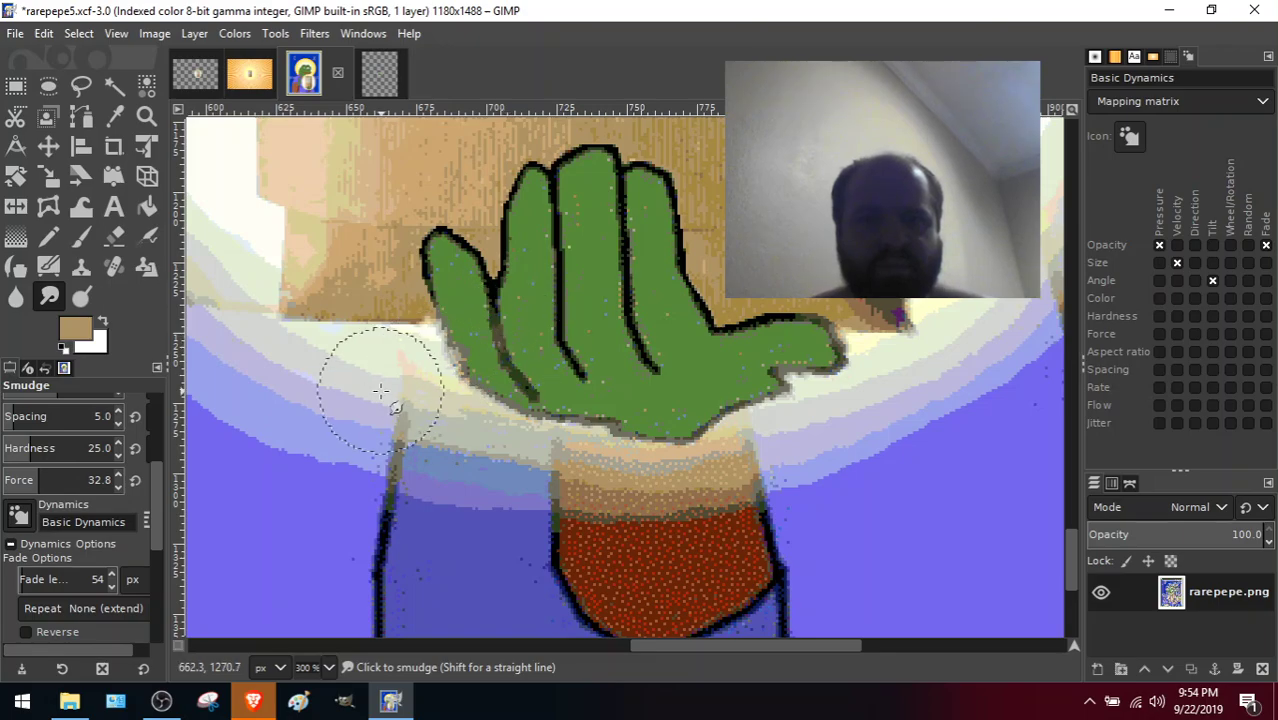
mouse_move(472, 338)
mouse_down()
mouse_move(395, 403)
mouse_move(513, 359)
mouse_move(428, 426)
mouse_move(535, 369)
mouse_move(465, 421)
mouse_move(432, 427)
mouse_move(527, 355)
mouse_move(450, 380)
mouse_move(536, 328)
mouse_move(488, 399)
mouse_move(621, 318)
mouse_move(520, 440)
mouse_move(586, 354)
mouse_move(585, 440)
mouse_move(557, 331)
mouse_move(500, 439)
mouse_move(525, 346)
mouse_move(499, 445)
mouse_move(543, 340)
mouse_move(486, 424)
mouse_move(537, 330)
mouse_move(463, 400)
mouse_move(547, 345)
mouse_move(415, 403)
mouse_move(541, 350)
mouse_move(425, 383)
mouse_move(515, 349)
mouse_move(442, 346)
mouse_move(376, 368)
mouse_move(491, 344)
mouse_move(407, 345)
mouse_move(517, 327)
mouse_move(422, 331)
mouse_move(472, 299)
mouse_move(389, 366)
mouse_move(468, 309)
mouse_move(435, 409)
mouse_move(536, 324)
mouse_move(434, 383)
mouse_move(438, 309)
mouse_move(456, 276)
mouse_move(438, 343)
mouse_move(431, 284)
mouse_move(432, 345)
mouse_move(444, 262)
mouse_move(452, 352)
mouse_move(480, 413)
mouse_move(580, 325)
mouse_move(580, 422)
mouse_move(823, 411)
mouse_move(738, 331)
mouse_move(817, 410)
mouse_move(772, 352)
mouse_move(827, 392)
mouse_move(786, 335)
mouse_move(819, 423)
mouse_move(727, 344)
mouse_move(778, 445)
mouse_move(695, 345)
mouse_move(748, 360)
mouse_move(765, 395)
mouse_move(685, 362)
mouse_move(680, 405)
mouse_move(630, 430)
mouse_move(613, 470)
mouse_move(568, 415)
mouse_move(582, 512)
mouse_move(625, 330)
mouse_move(590, 341)
mouse_move(571, 331)
mouse_move(605, 285)
mouse_move(585, 342)
mouse_move(585, 324)
mouse_move(615, 352)
mouse_move(650, 342)
mouse_move(642, 352)
mouse_move(527, 372)
mouse_move(492, 410)
mouse_up()
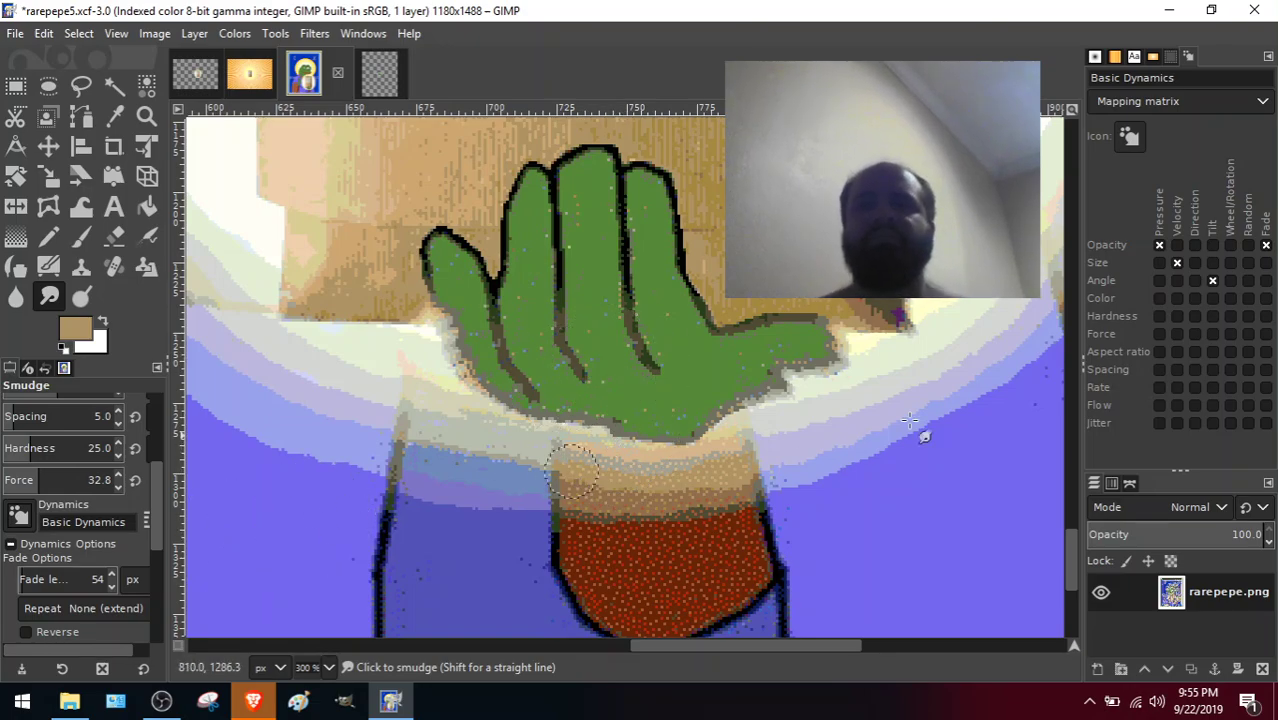
Sample the near-white glow as the foreground colour and switch to the Airbrush tool.
scroll(1068, 537, up, 3)
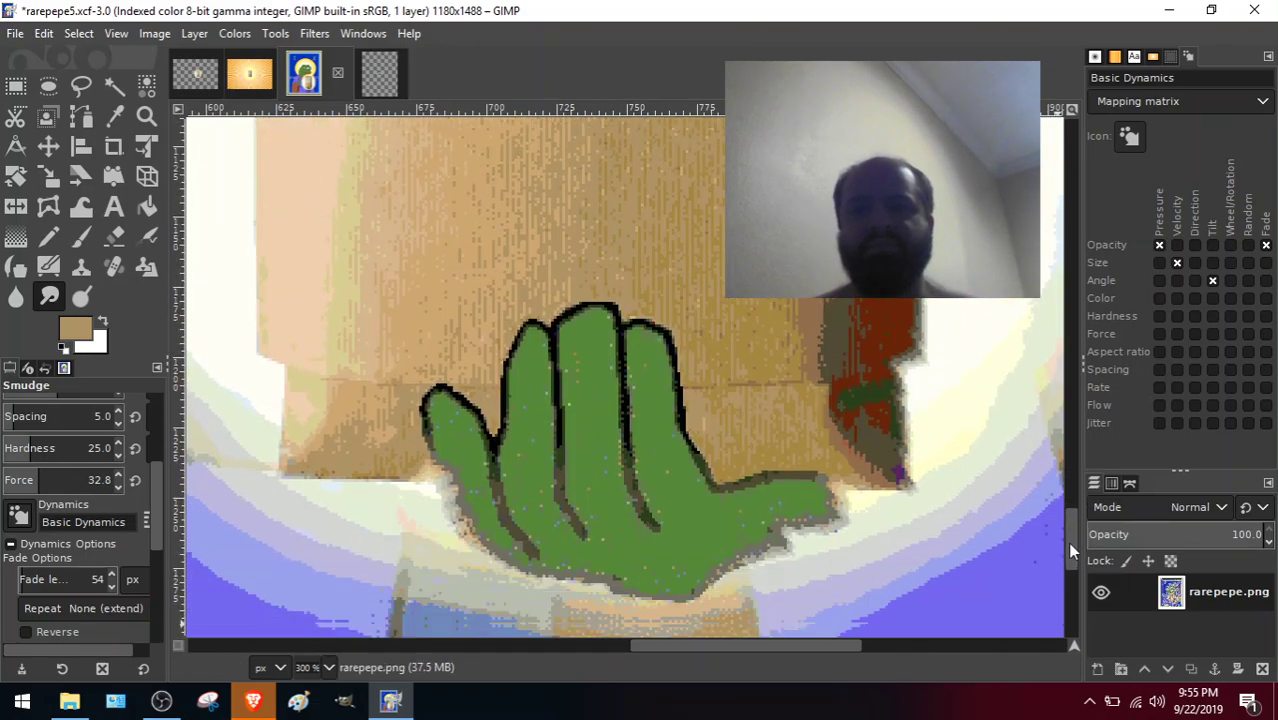
mouse_move(1067, 542)
mouse_down()
mouse_move(1067, 531)
mouse_move(1070, 557)
mouse_up()
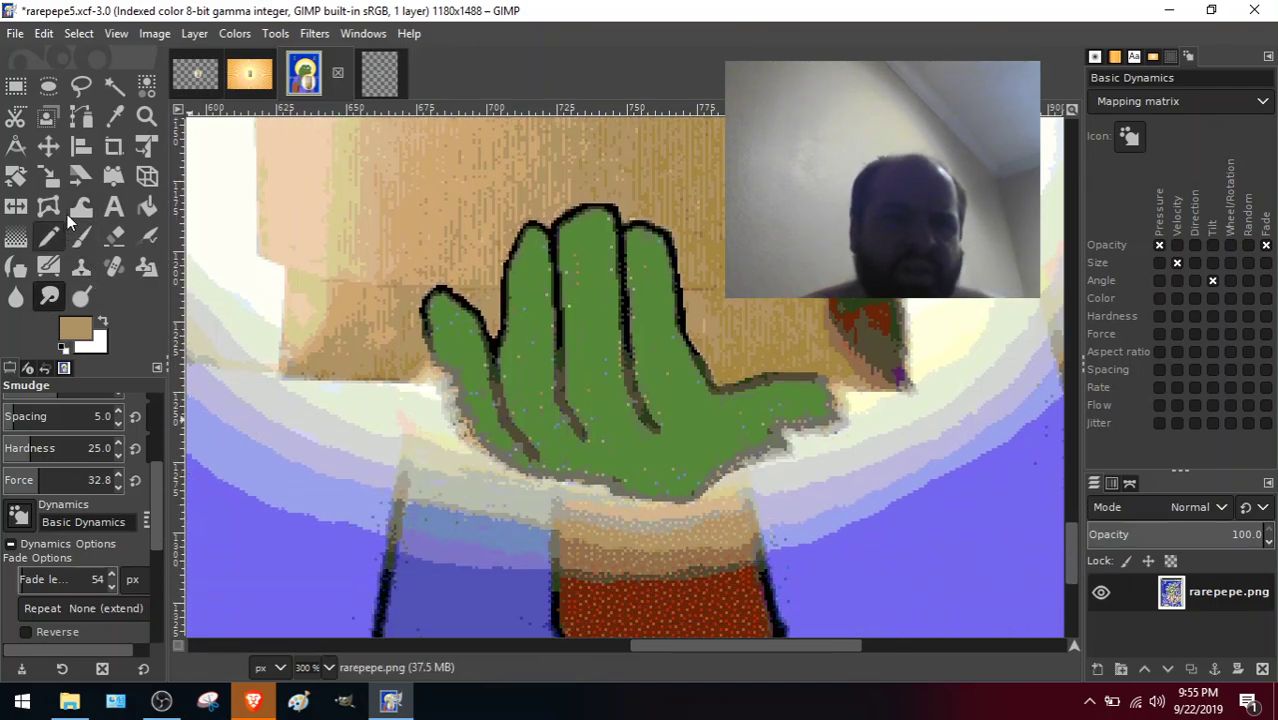
click(112, 117)
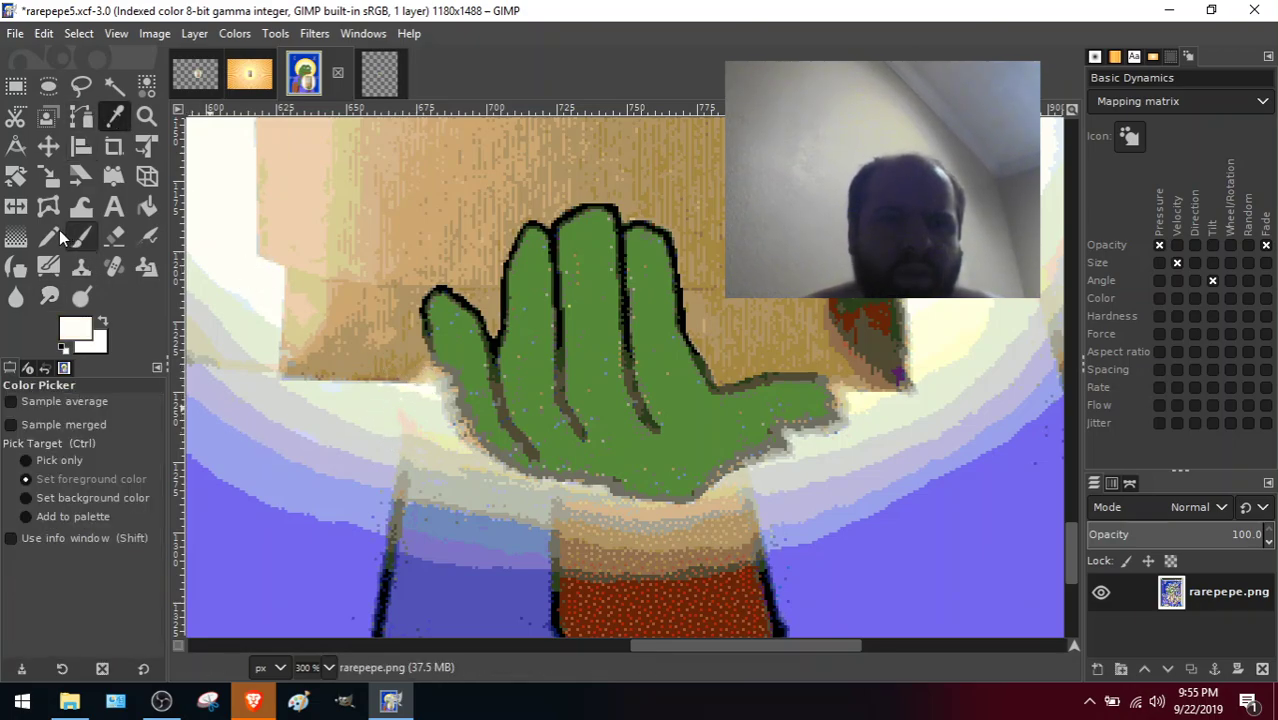
click(153, 237)
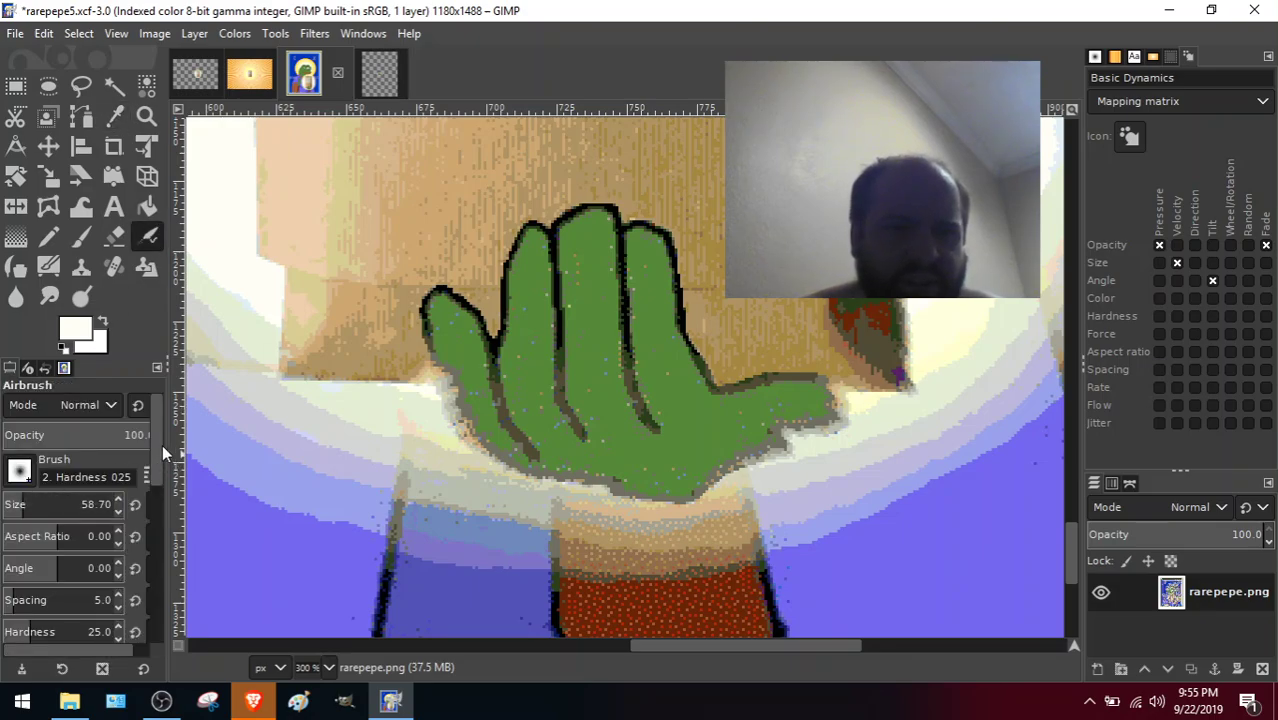
drag(162, 444, 164, 484)
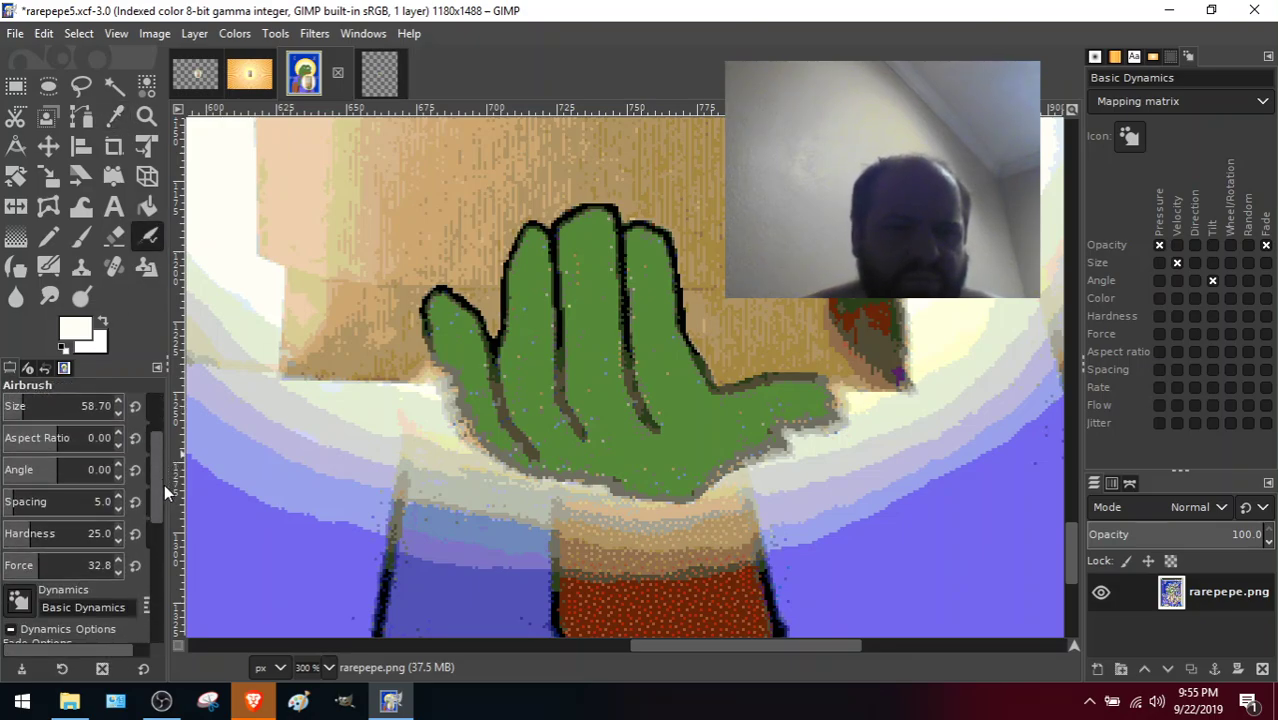
click(522, 437)
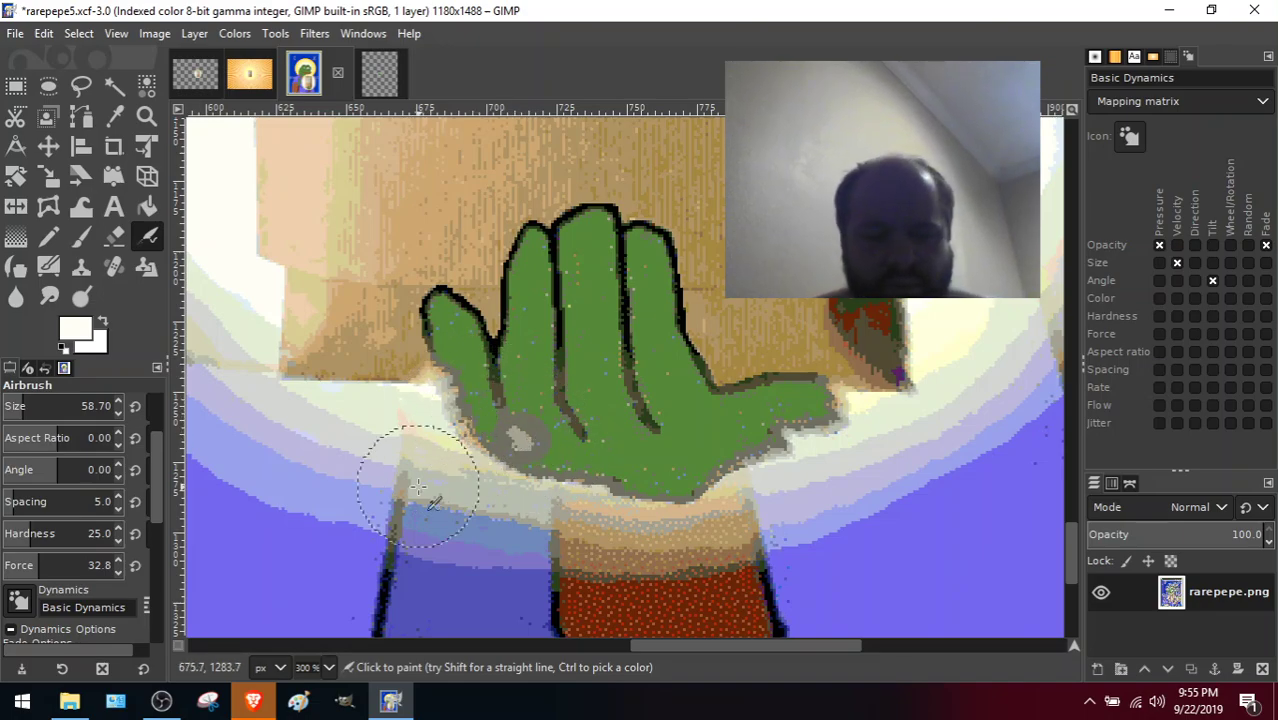
key(ctrl)
key(ctrl+z)
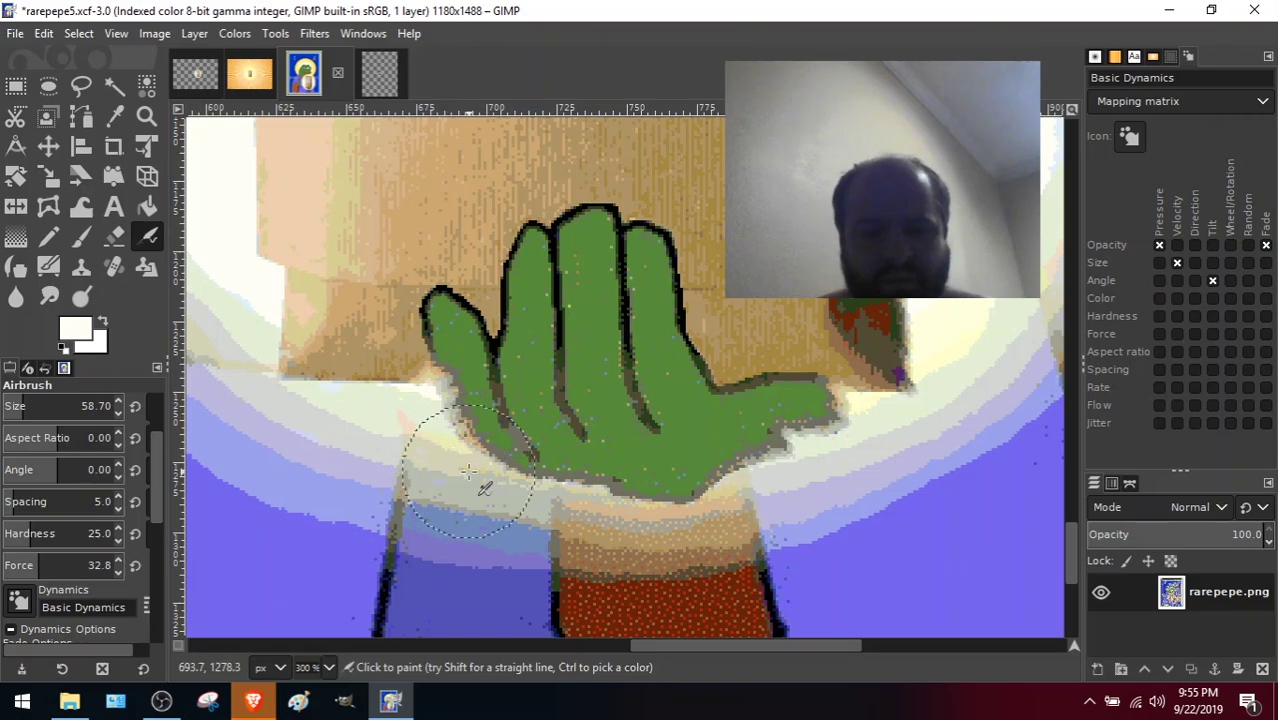
key(ctrl)
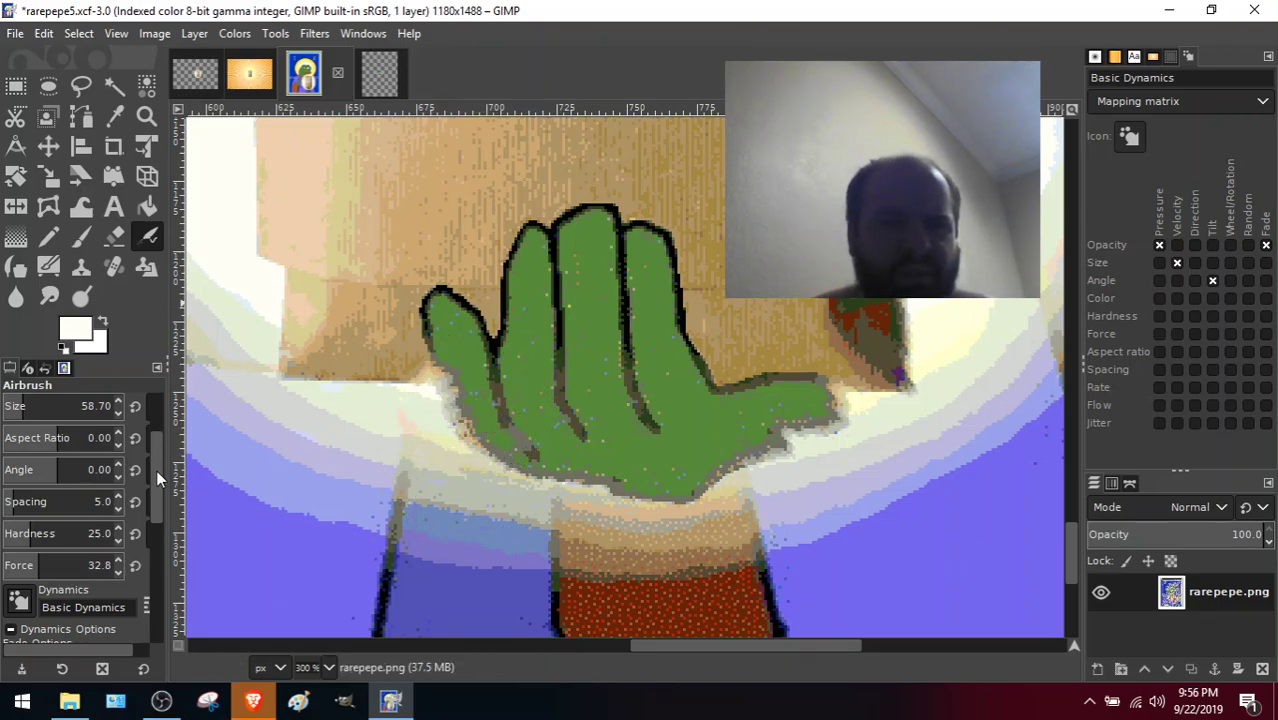
Set the Airbrush force to 19.2 and spray the near-white colour along the lower palm and thumb.
scroll(156, 470, down, 3)
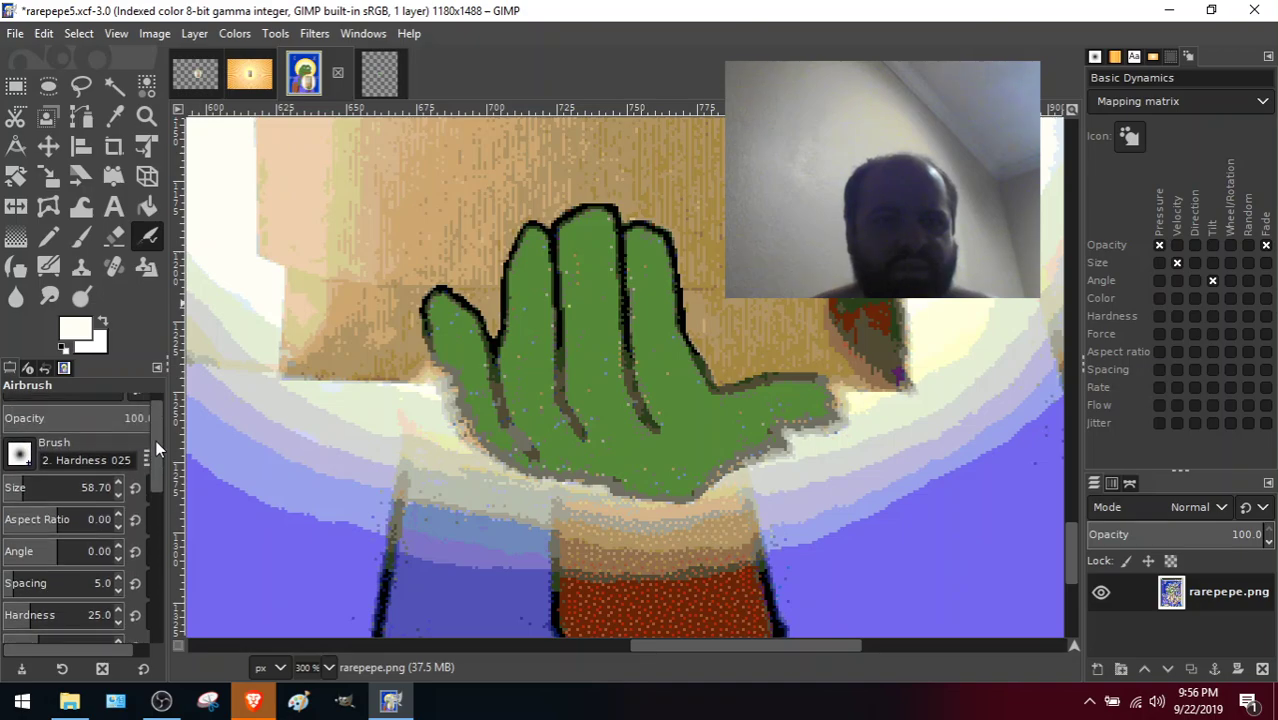
mouse_move(157, 474)
mouse_down()
mouse_move(159, 506)
mouse_move(156, 421)
mouse_move(158, 479)
mouse_up()
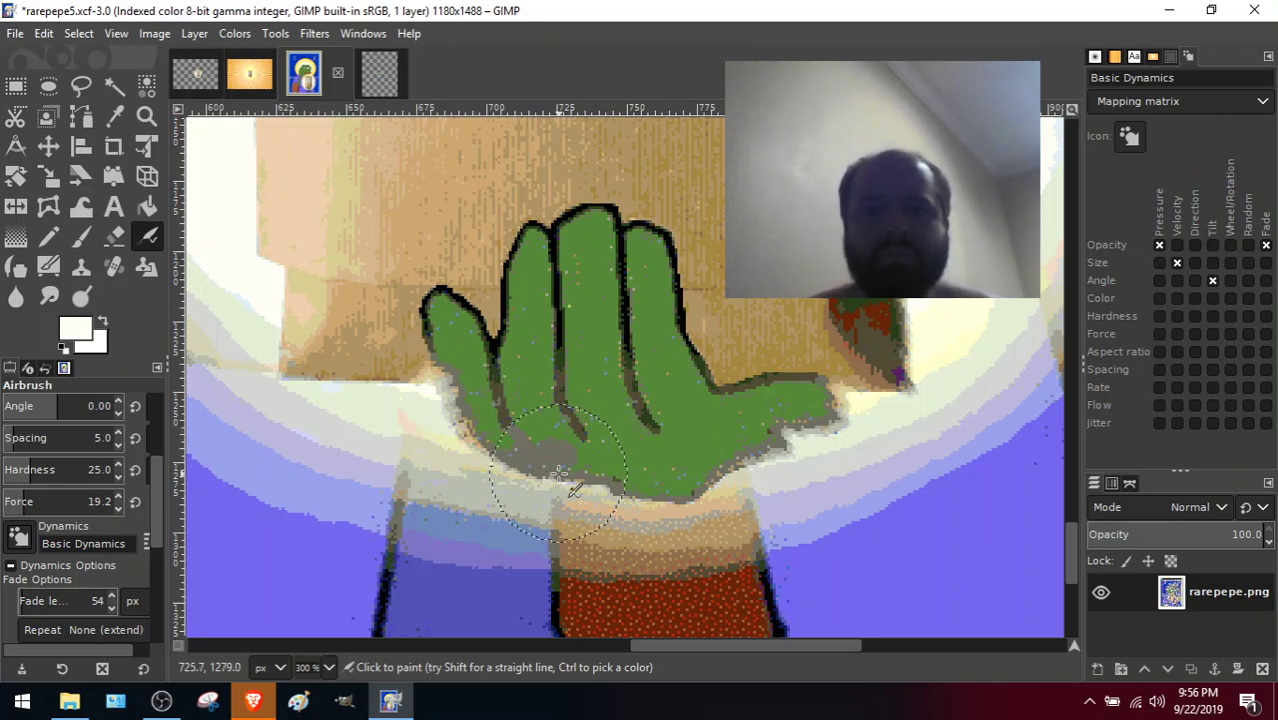
mouse_move(578, 470)
mouse_down()
mouse_move(643, 472)
mouse_move(580, 470)
mouse_move(654, 491)
mouse_move(599, 477)
mouse_move(663, 478)
mouse_move(651, 481)
mouse_move(739, 455)
mouse_move(667, 486)
mouse_move(763, 446)
mouse_move(690, 472)
mouse_move(800, 410)
mouse_move(725, 452)
mouse_up()
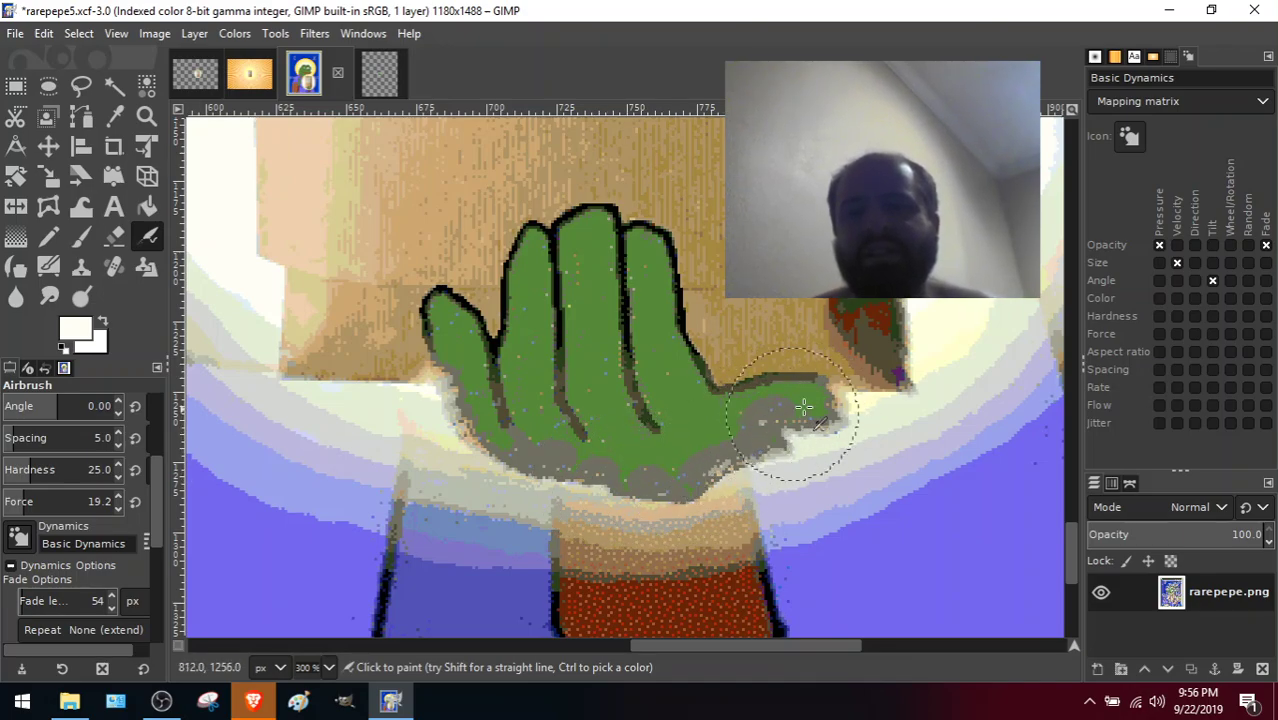
mouse_move(804, 406)
mouse_down()
mouse_move(740, 427)
mouse_move(821, 396)
mouse_move(791, 419)
mouse_move(834, 407)
mouse_move(776, 429)
mouse_move(833, 415)
mouse_move(803, 411)
mouse_move(611, 466)
mouse_move(713, 438)
mouse_move(642, 463)
mouse_move(694, 442)
mouse_move(577, 459)
mouse_move(654, 447)
mouse_move(603, 452)
mouse_move(475, 420)
mouse_move(497, 438)
mouse_move(470, 410)
mouse_up()
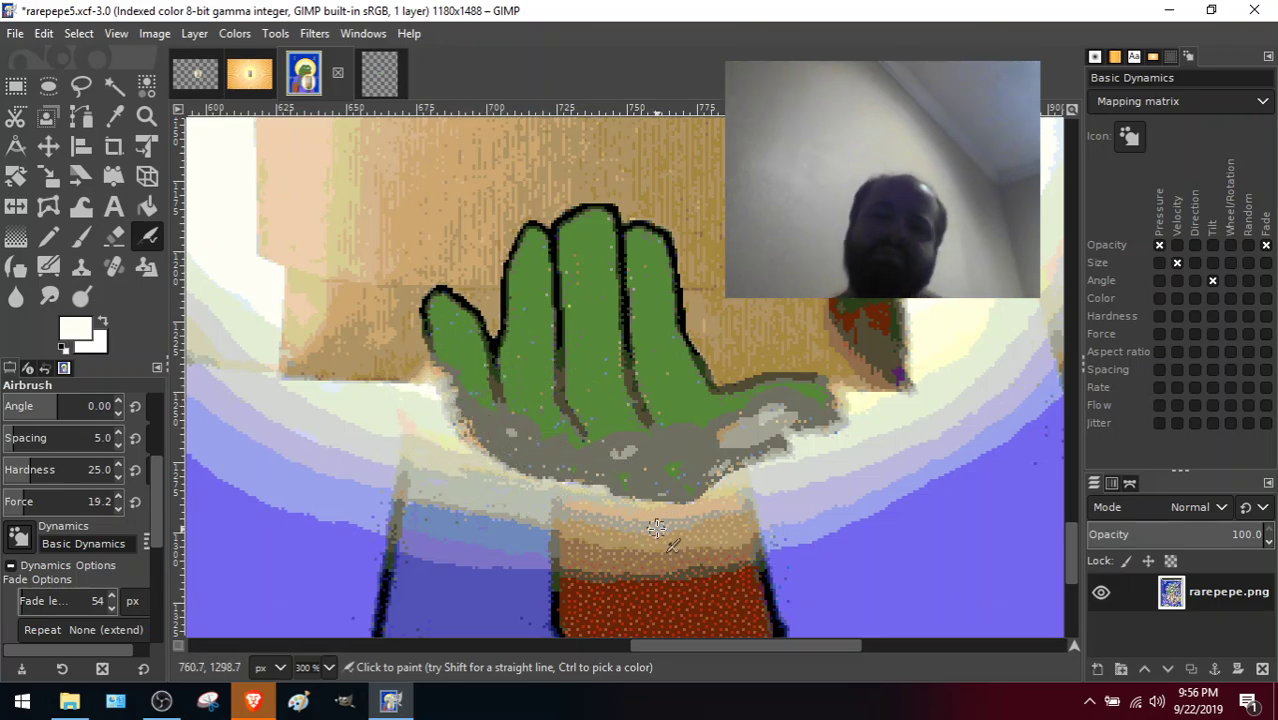
Lighten more of the lower palm with the Airbrush, reducing its force to 0.5 for the area beneath the outermost finger.
mouse_move(497, 418)
mouse_down()
mouse_move(432, 431)
mouse_move(461, 448)
mouse_move(457, 409)
mouse_move(505, 437)
mouse_move(462, 406)
mouse_move(548, 477)
mouse_move(508, 464)
mouse_move(486, 437)
mouse_move(542, 470)
mouse_move(645, 494)
mouse_move(561, 461)
mouse_move(665, 480)
mouse_move(575, 477)
mouse_move(640, 485)
mouse_move(729, 479)
mouse_up()
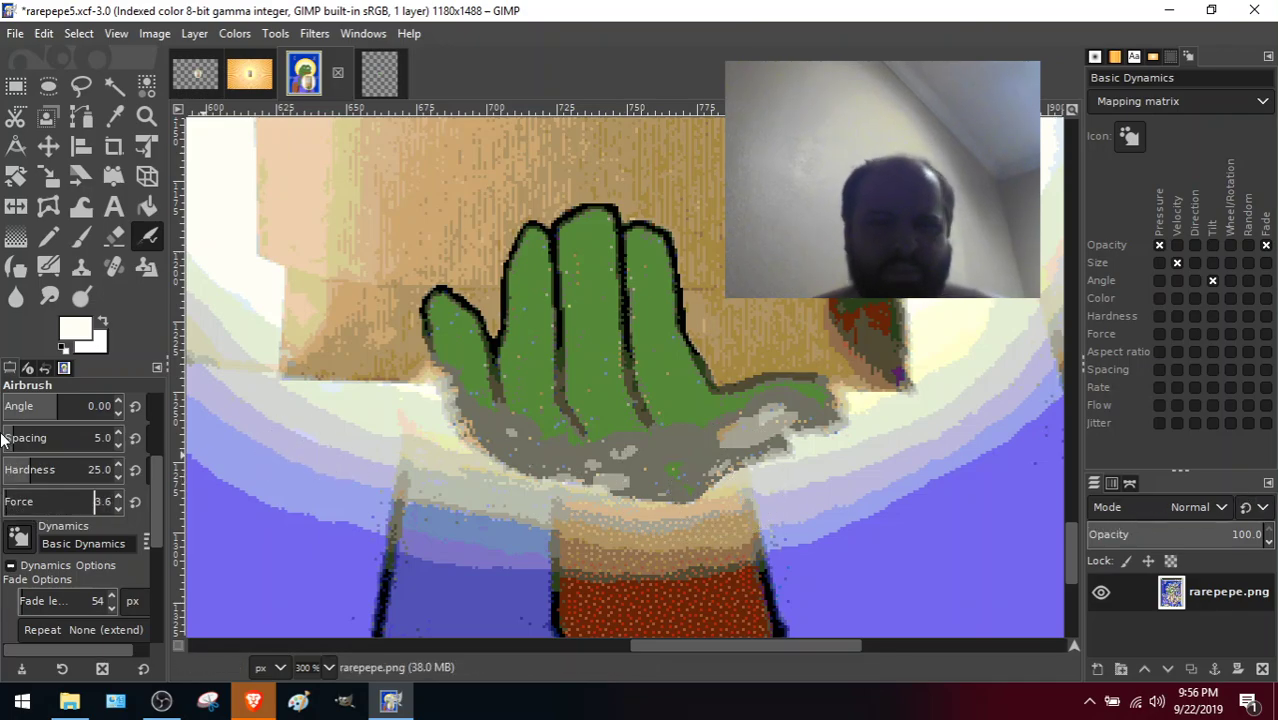
mouse_move(484, 428)
mouse_down()
mouse_move(523, 465)
mouse_move(464, 414)
mouse_move(555, 497)
mouse_up()
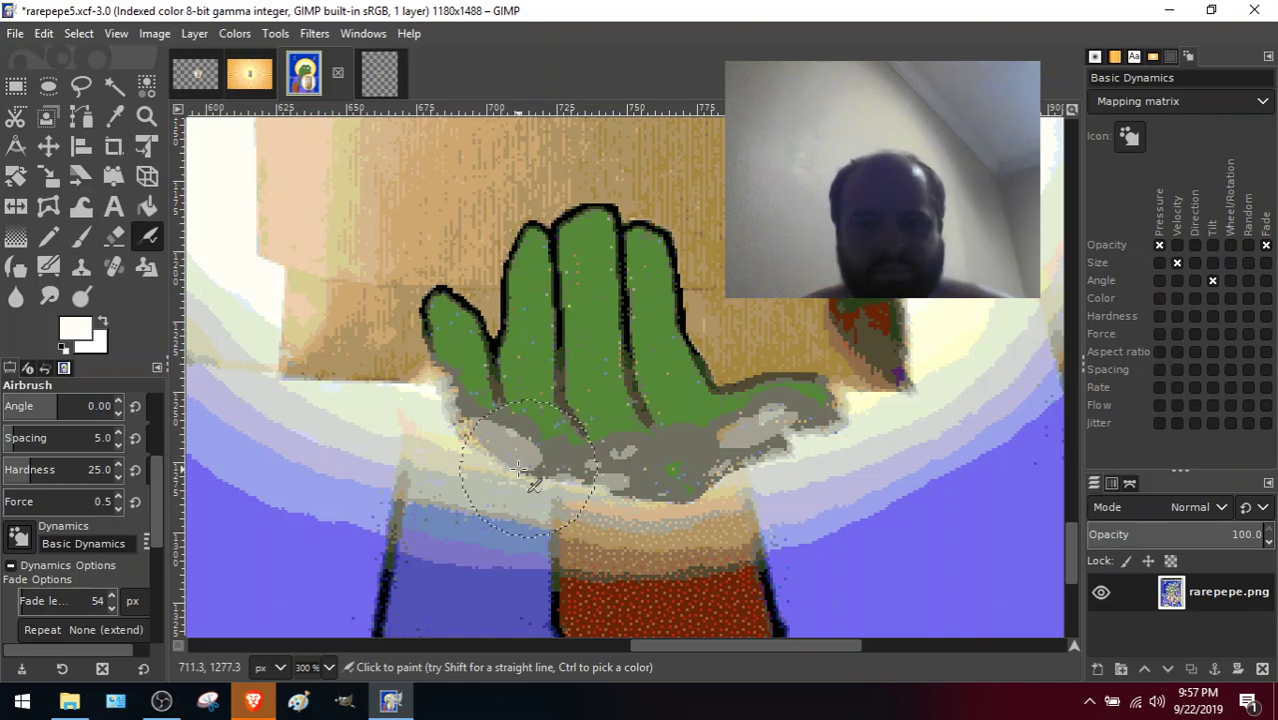
mouse_move(548, 468)
mouse_down()
mouse_move(516, 470)
mouse_move(560, 487)
mouse_move(600, 479)
mouse_move(500, 468)
mouse_move(520, 476)
mouse_move(486, 447)
mouse_move(694, 476)
mouse_move(552, 468)
mouse_move(681, 484)
mouse_move(633, 495)
mouse_move(695, 479)
mouse_move(682, 482)
mouse_move(718, 451)
mouse_move(710, 465)
mouse_move(797, 440)
mouse_move(770, 465)
mouse_up()
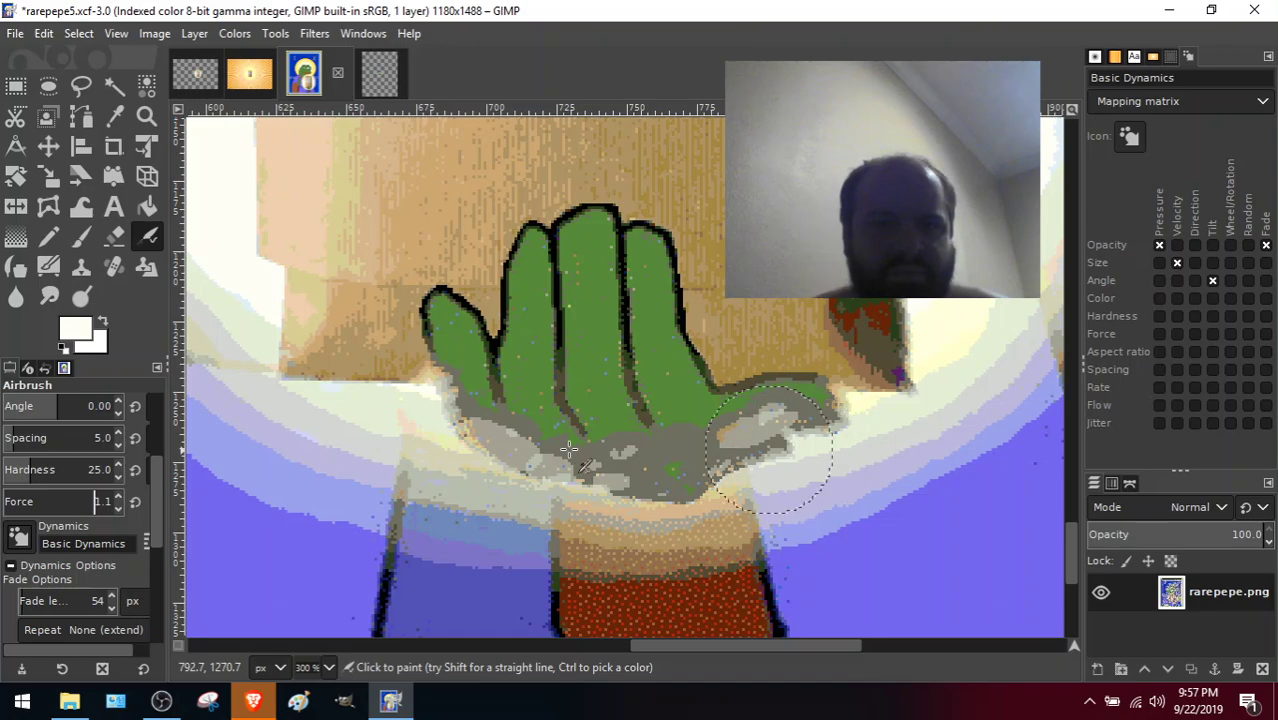
Switch the Airbrush to the 2. Hardness 050 brush at size 51.00 and lighten the bottom edge of the palm and thumb.
drag(163, 506, 152, 439)
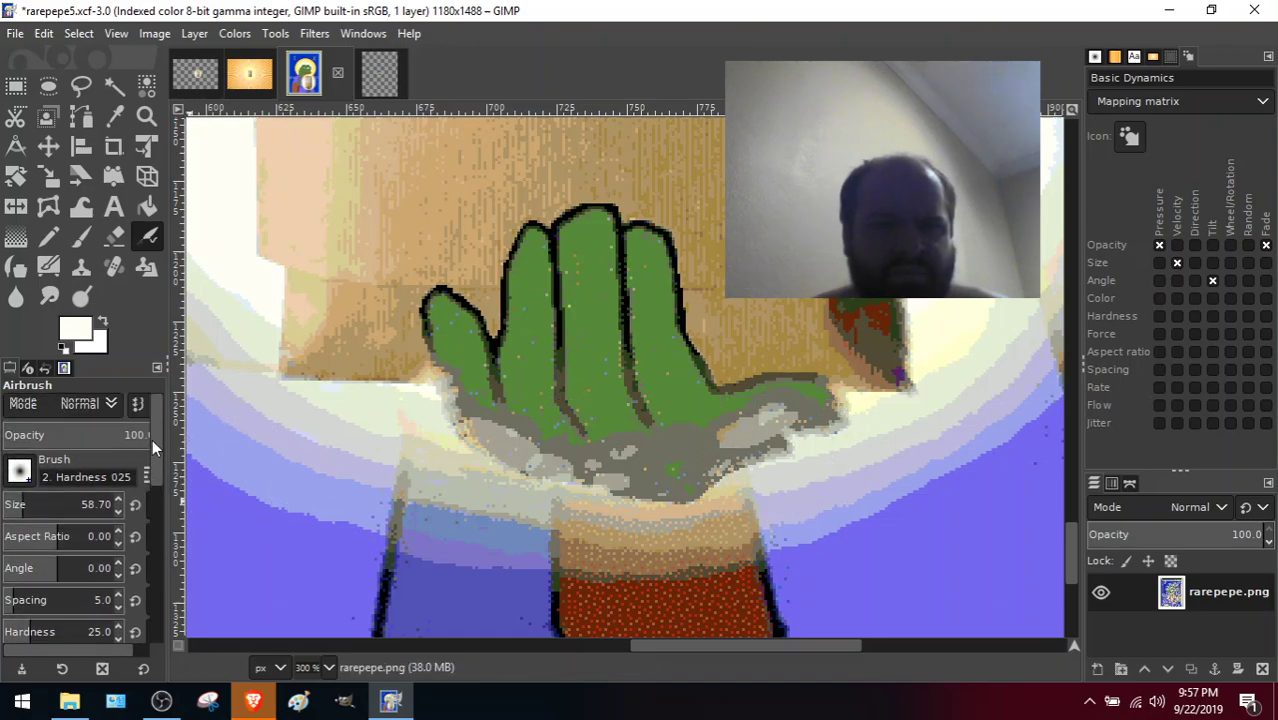
click(19, 476)
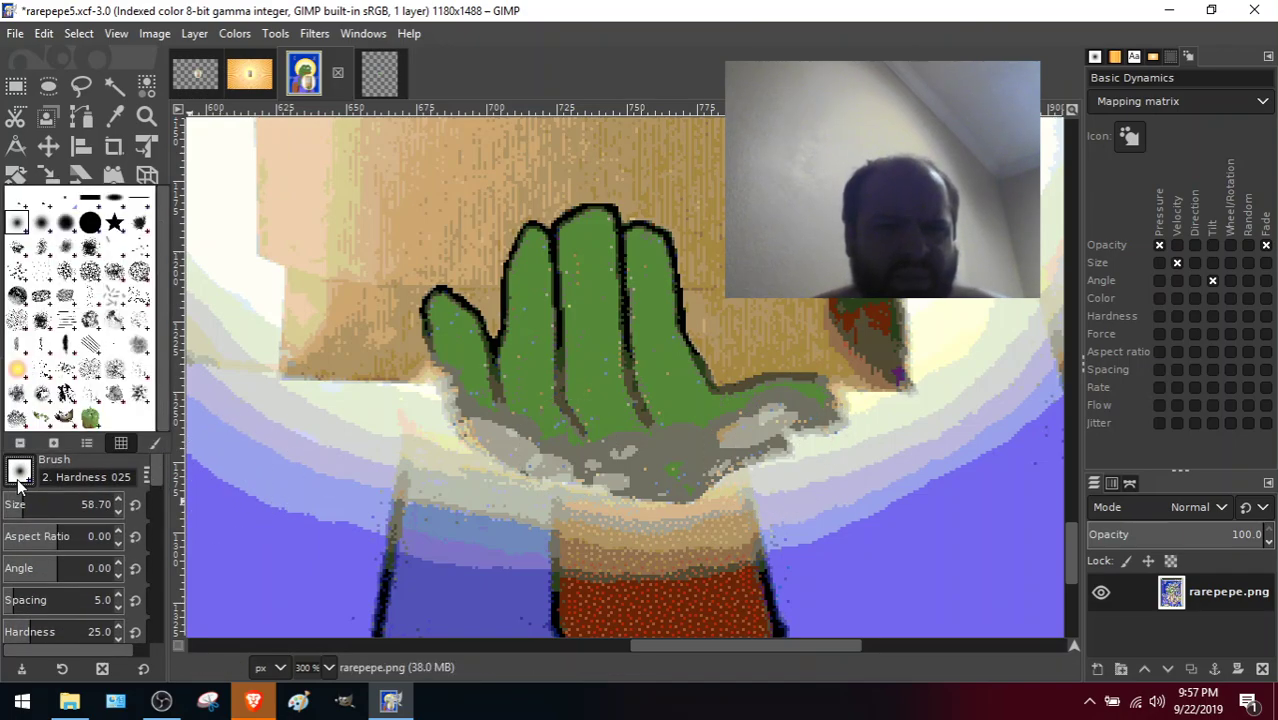
click(50, 227)
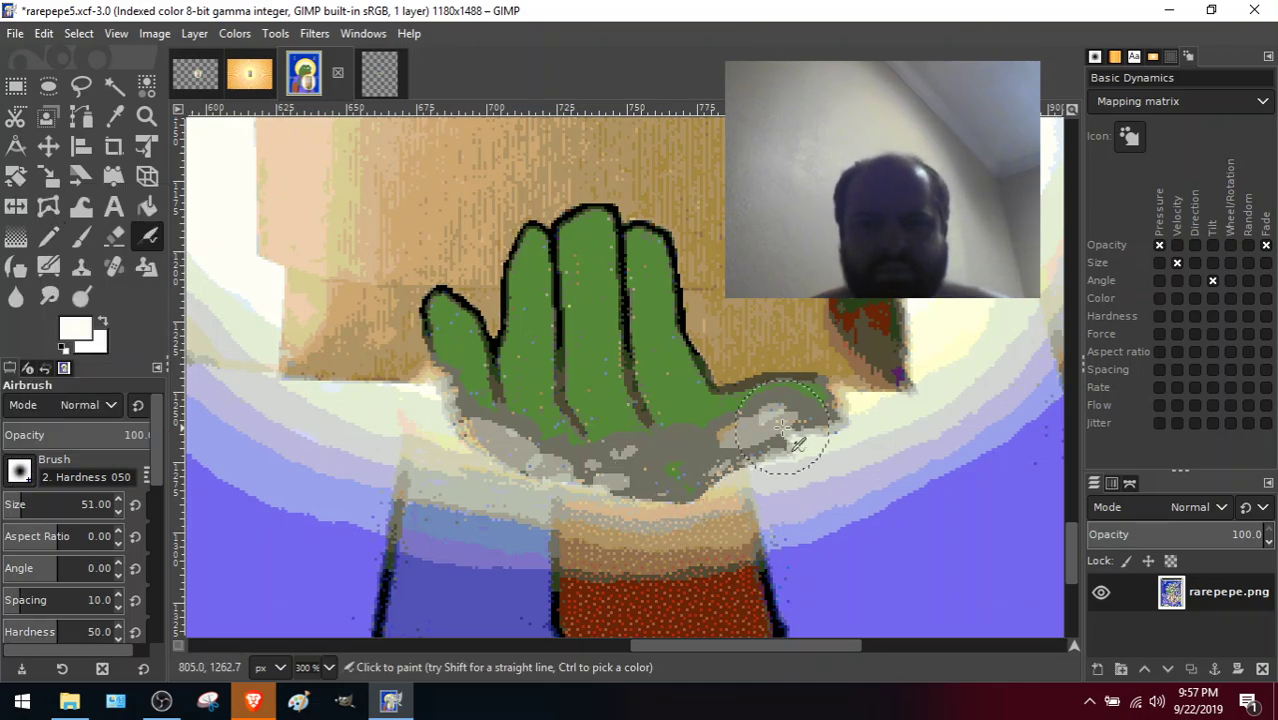
mouse_move(634, 479)
mouse_down()
mouse_move(676, 471)
mouse_move(613, 485)
mouse_move(642, 465)
mouse_move(603, 478)
mouse_move(615, 482)
mouse_move(605, 492)
mouse_move(578, 466)
mouse_move(600, 490)
mouse_move(560, 480)
mouse_move(640, 470)
mouse_move(663, 503)
mouse_move(650, 490)
mouse_move(728, 508)
mouse_move(724, 490)
mouse_move(690, 510)
mouse_move(741, 481)
mouse_move(712, 512)
mouse_move(742, 515)
mouse_move(770, 462)
mouse_move(733, 467)
mouse_move(807, 428)
mouse_move(765, 442)
mouse_move(793, 451)
mouse_move(774, 415)
mouse_move(730, 435)
mouse_move(765, 456)
mouse_move(822, 428)
mouse_move(808, 410)
mouse_move(827, 428)
mouse_up()
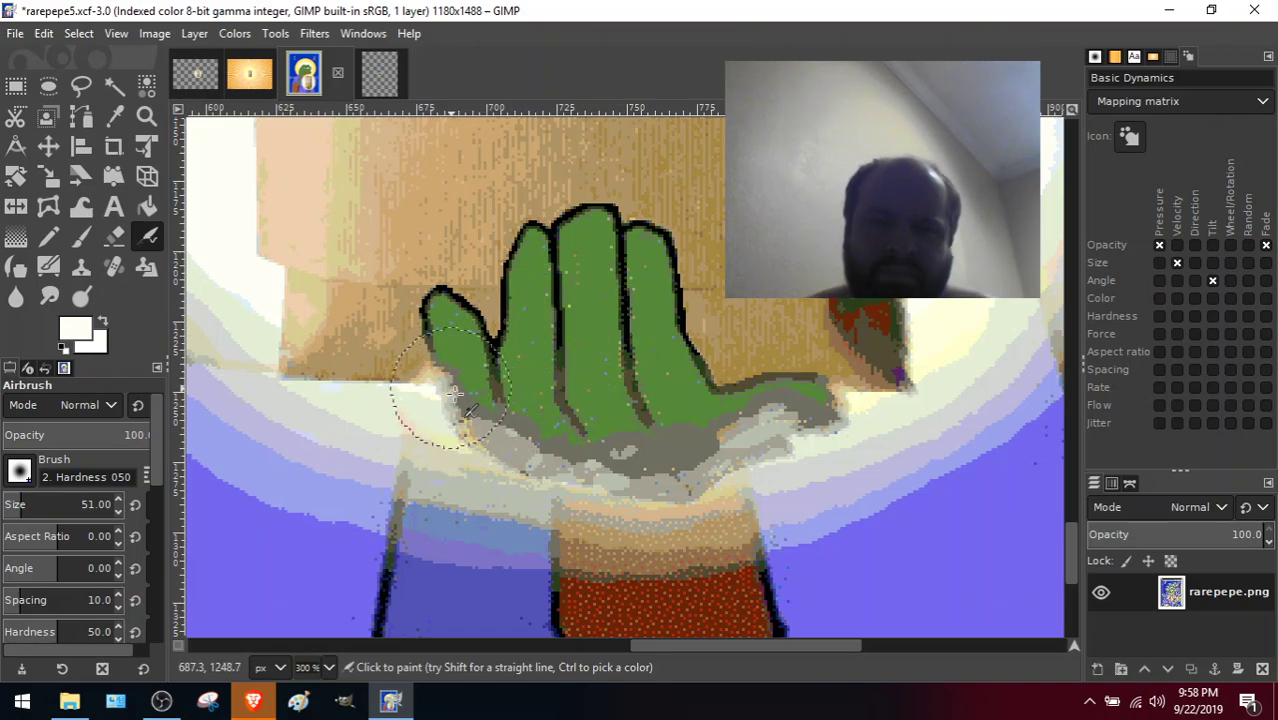
Undo the recent Airbrush strokes over the lower palm and thumb until the hand is solid green again.
mouse_move(455, 398)
mouse_down()
mouse_move(522, 458)
mouse_move(492, 451)
mouse_move(425, 368)
mouse_move(478, 451)
mouse_move(451, 416)
mouse_move(599, 467)
mouse_move(452, 486)
mouse_move(561, 499)
mouse_move(688, 470)
mouse_up()
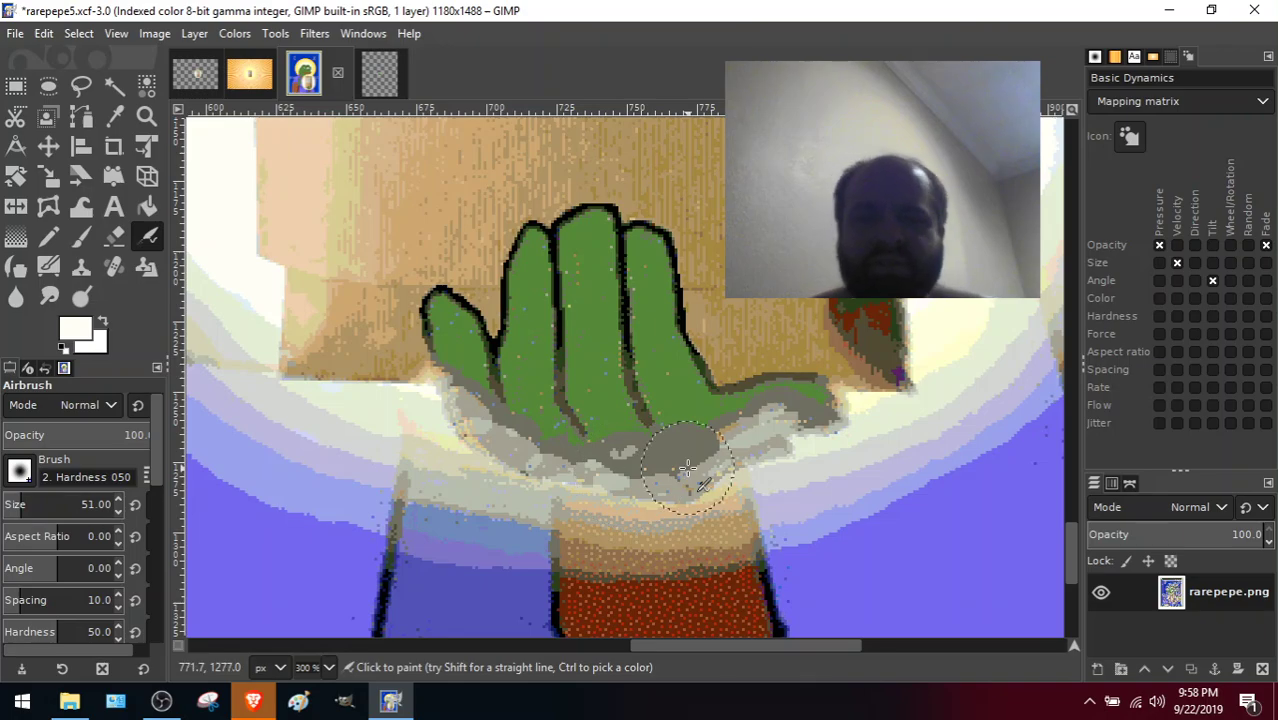
key(ctrl)
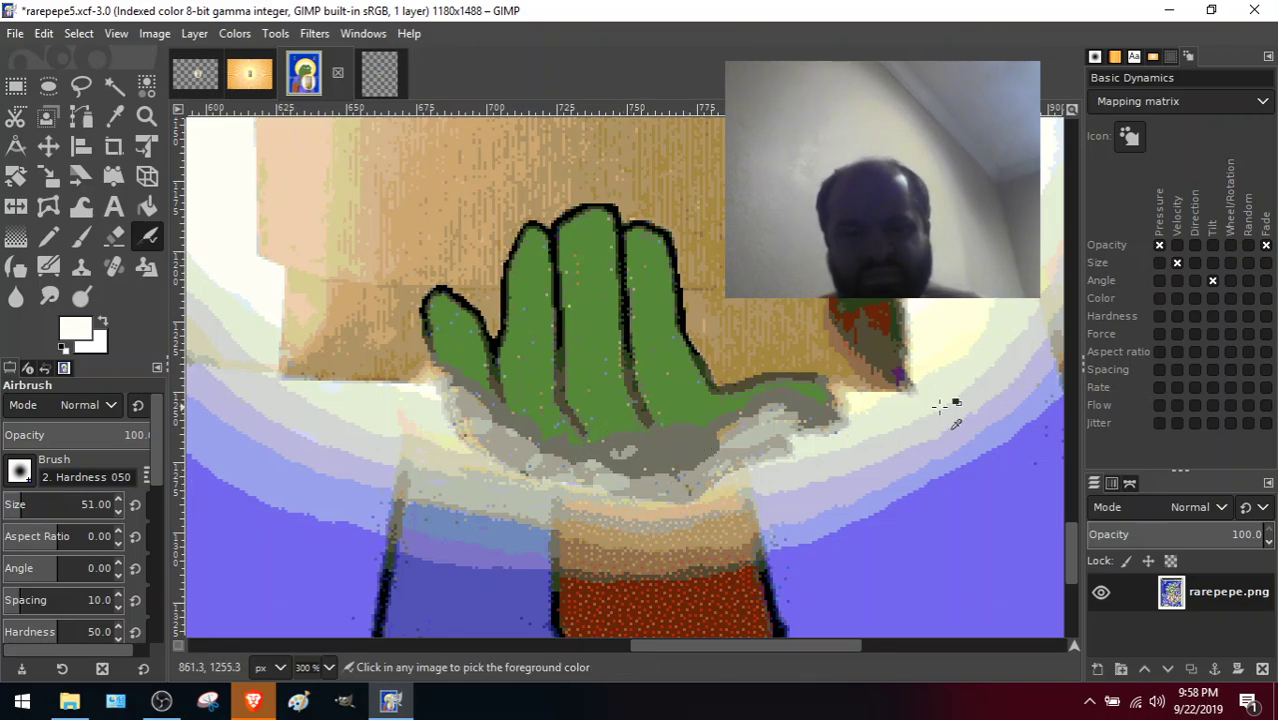
mouse_move(452, 390)
mouse_down()
mouse_move(494, 430)
mouse_move(795, 425)
mouse_up()
drag(465, 420, 625, 485)
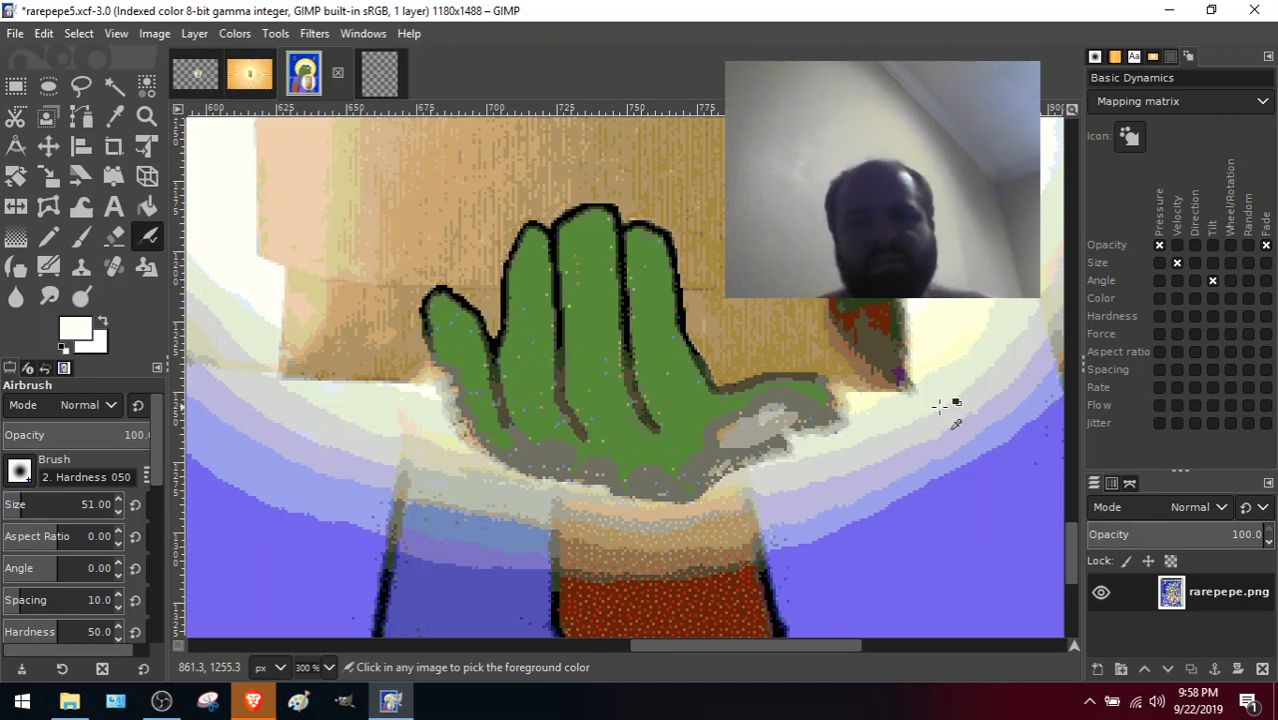
key(ctrl+z)
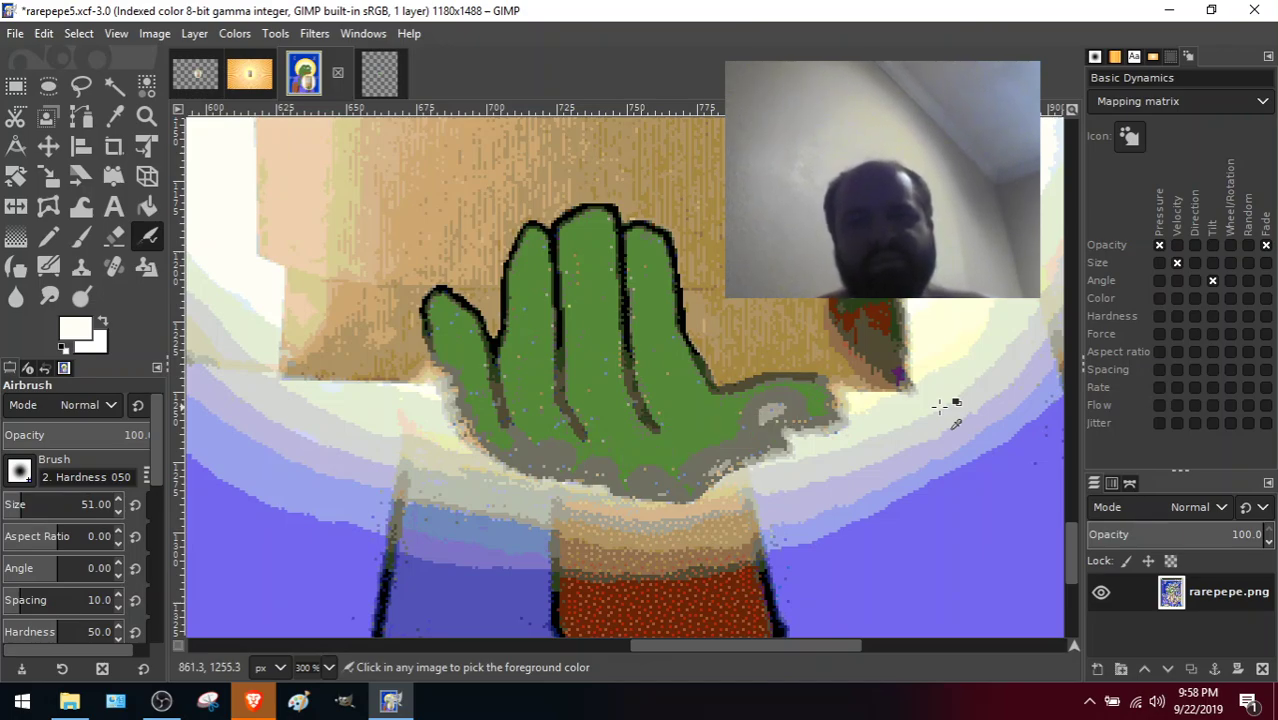
key(ctrl+z)
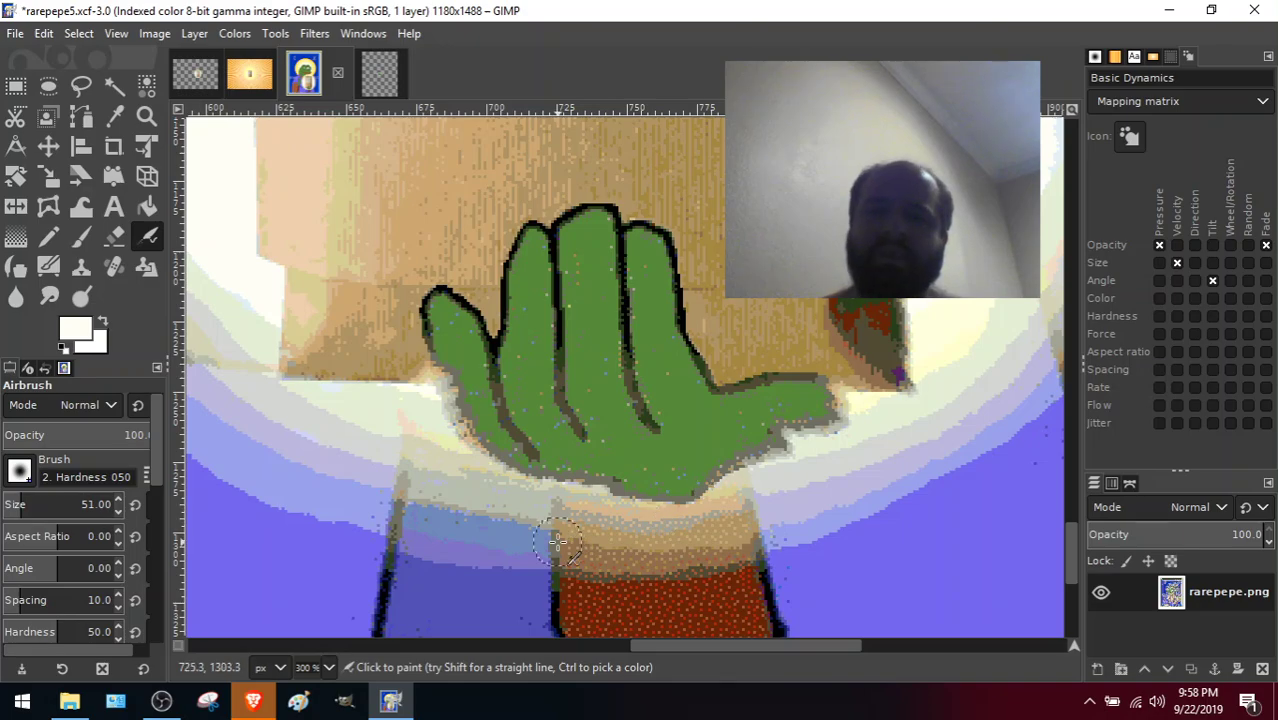
Examine how the hand, TEEF bag and glow fit into the whole frog icon.
scroll(990, 533, down, 1)
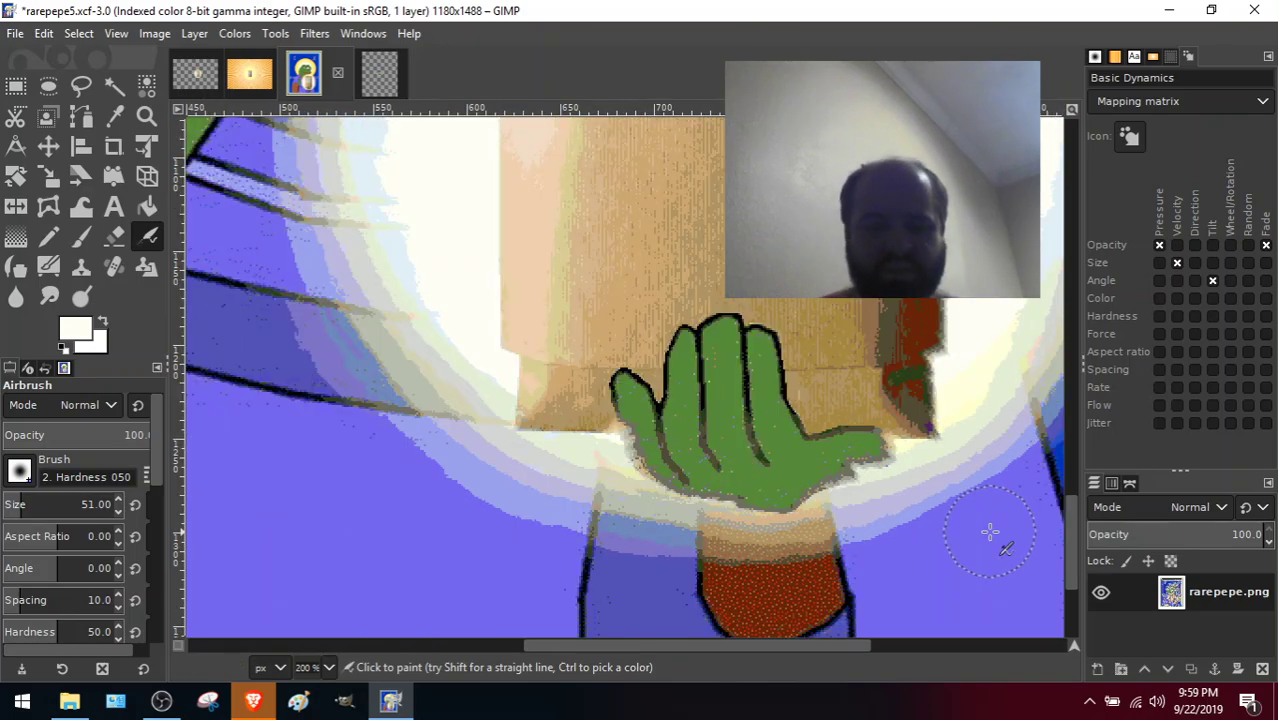
key(shift)
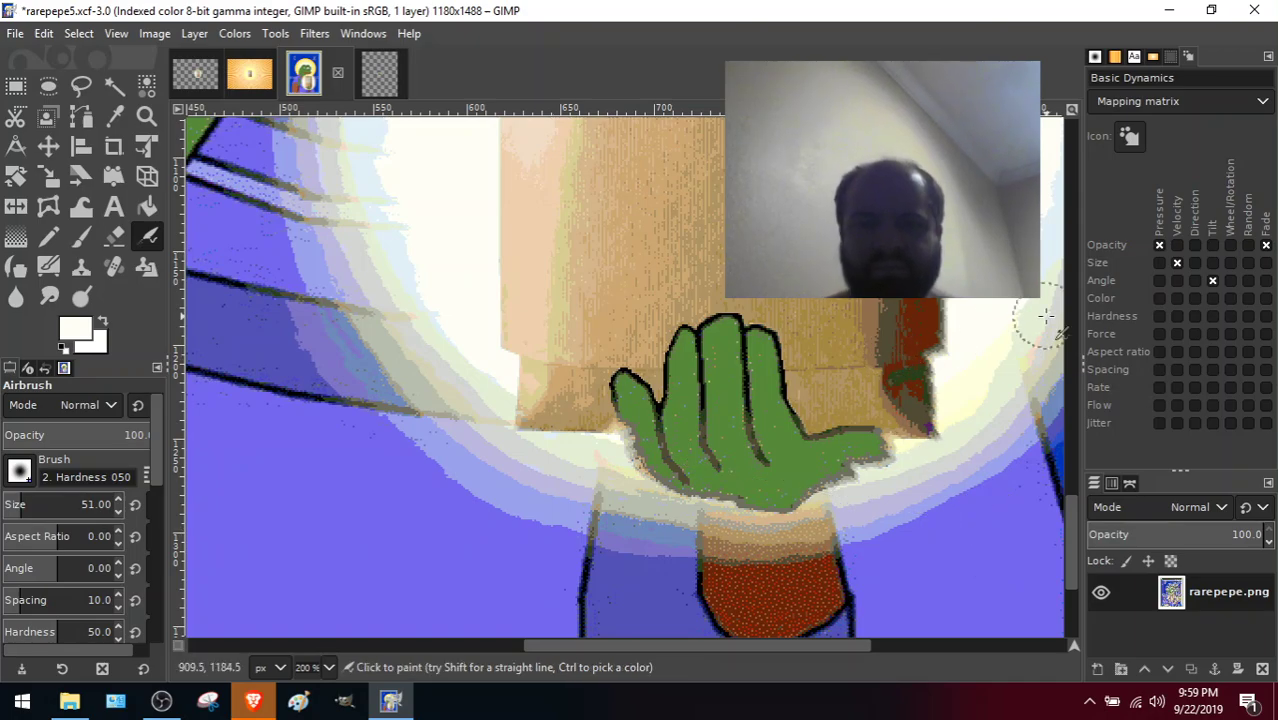
key(shift)
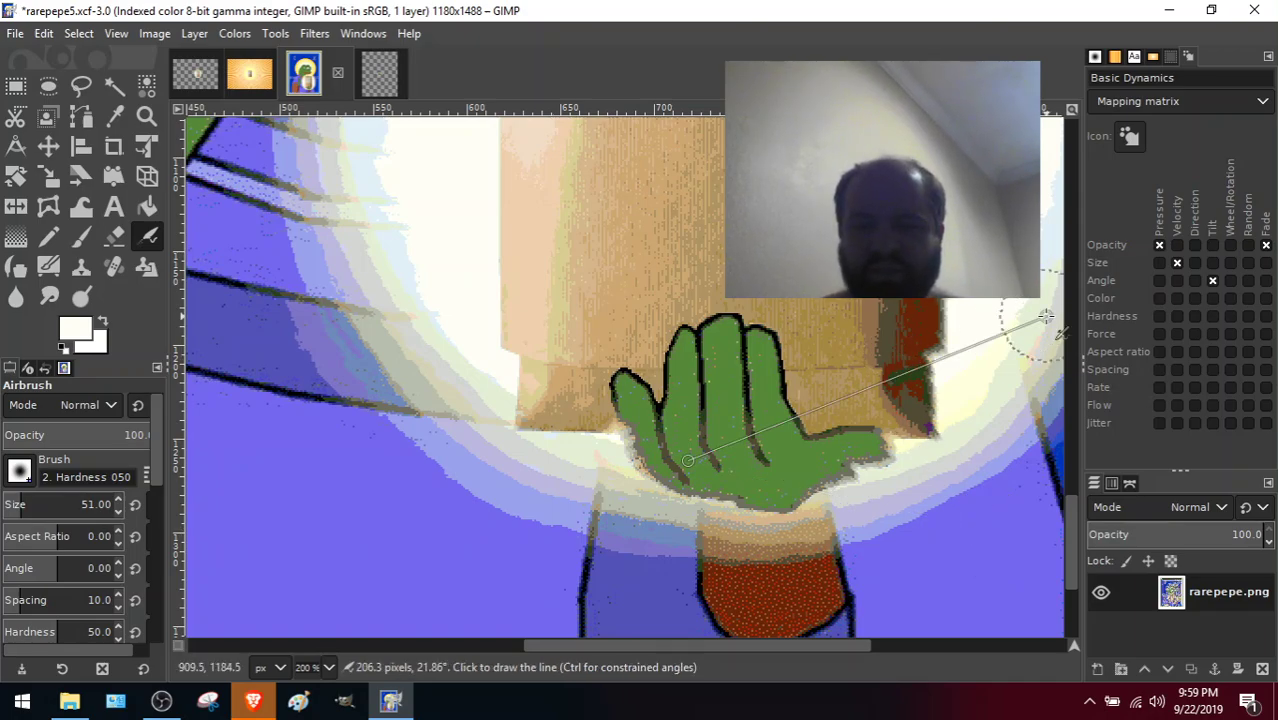
scroll(1045, 316, down, 3)
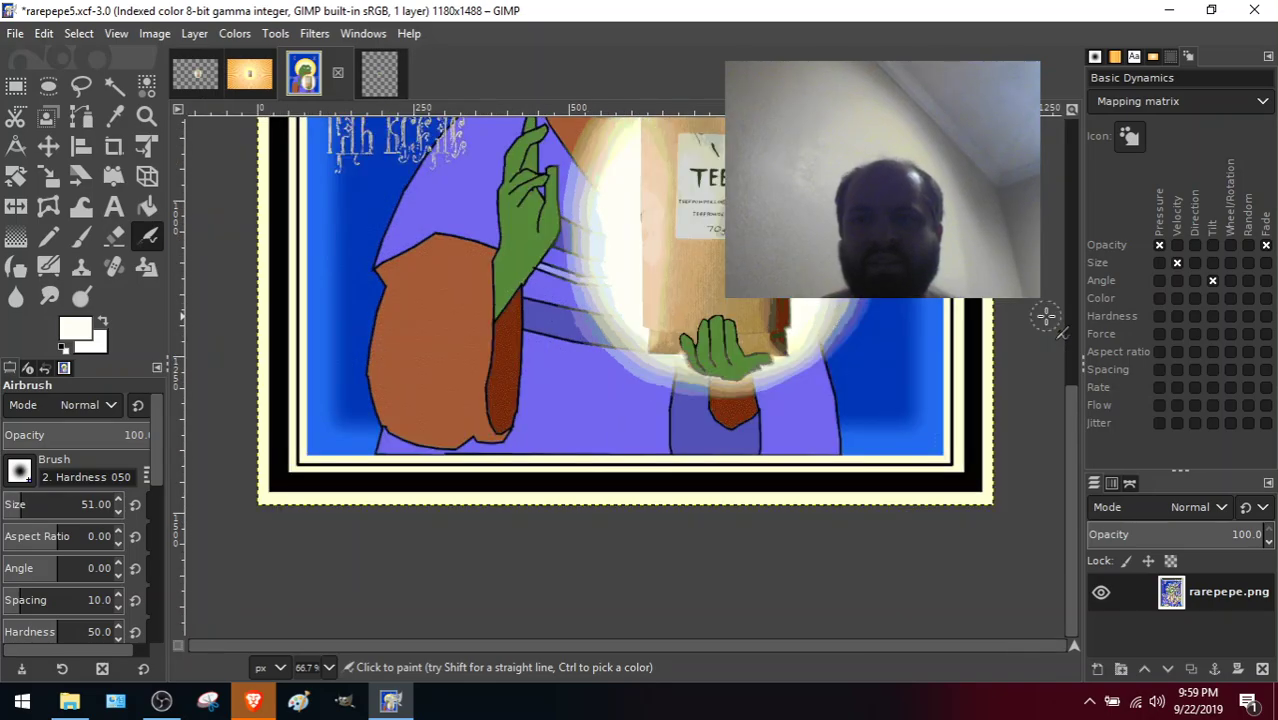
scroll(1072, 429, up, 3)
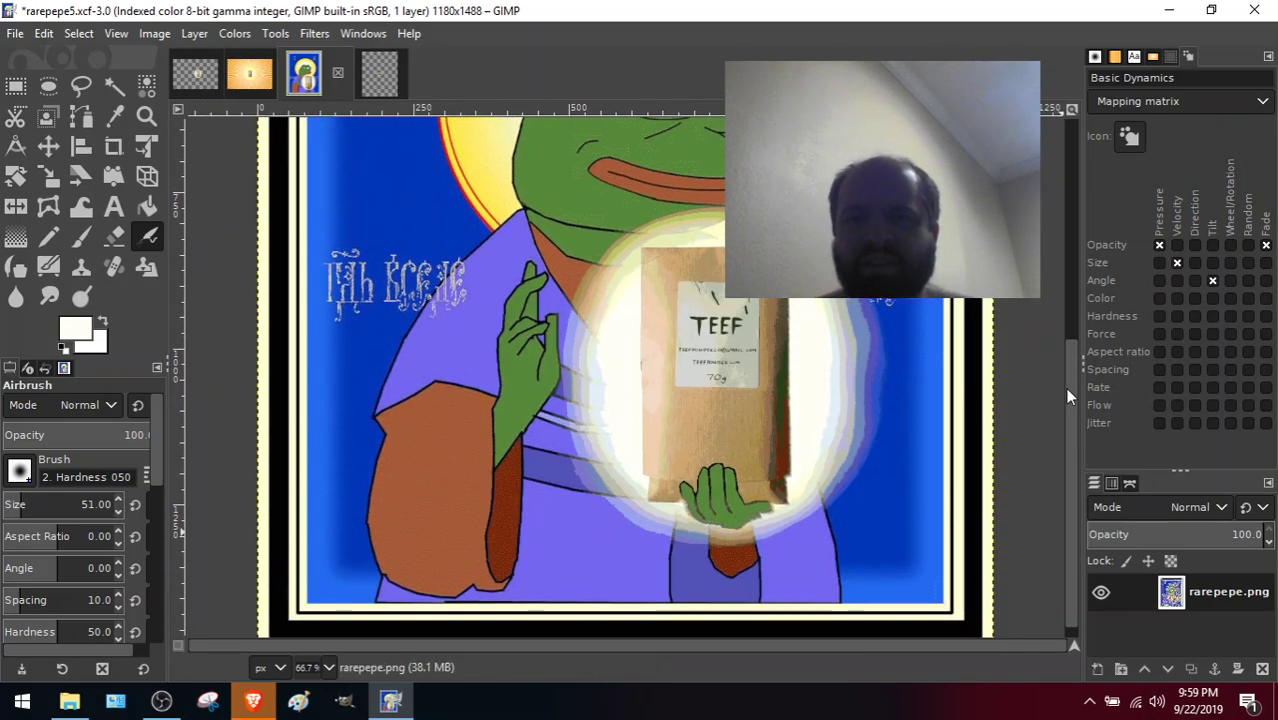
scroll(1066, 390, up, 3)
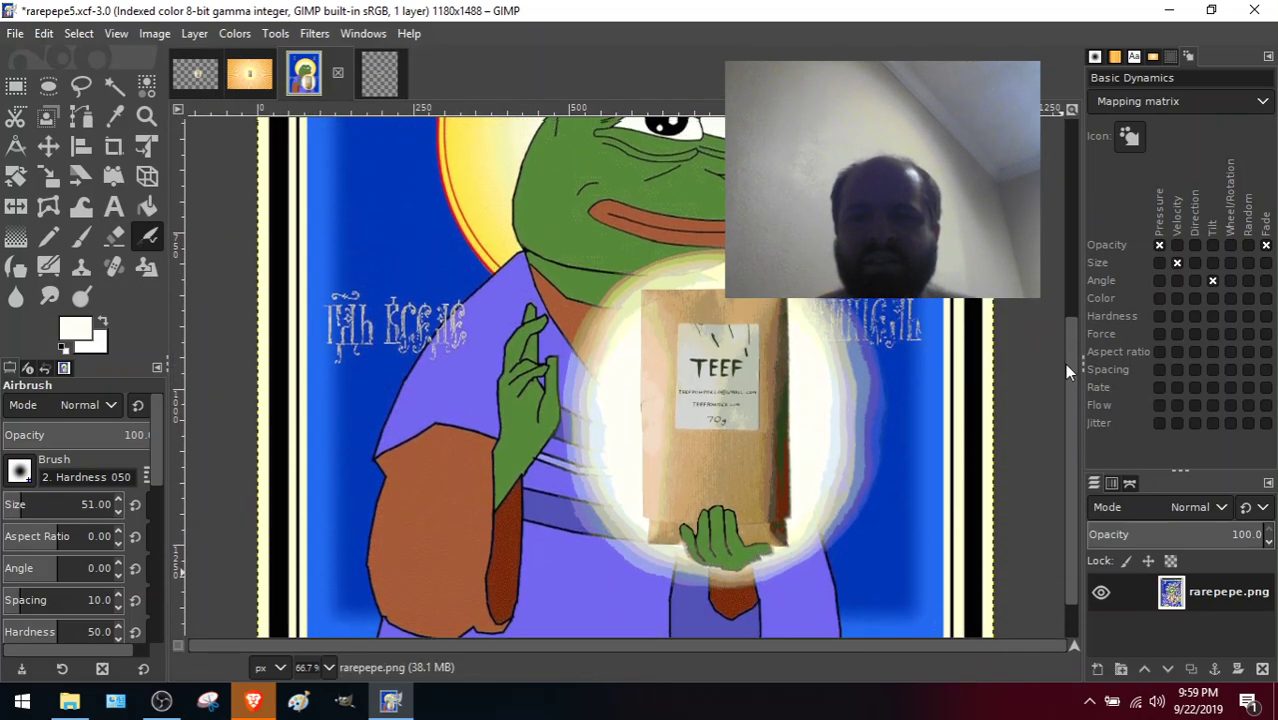
drag(1063, 343, 1062, 338)
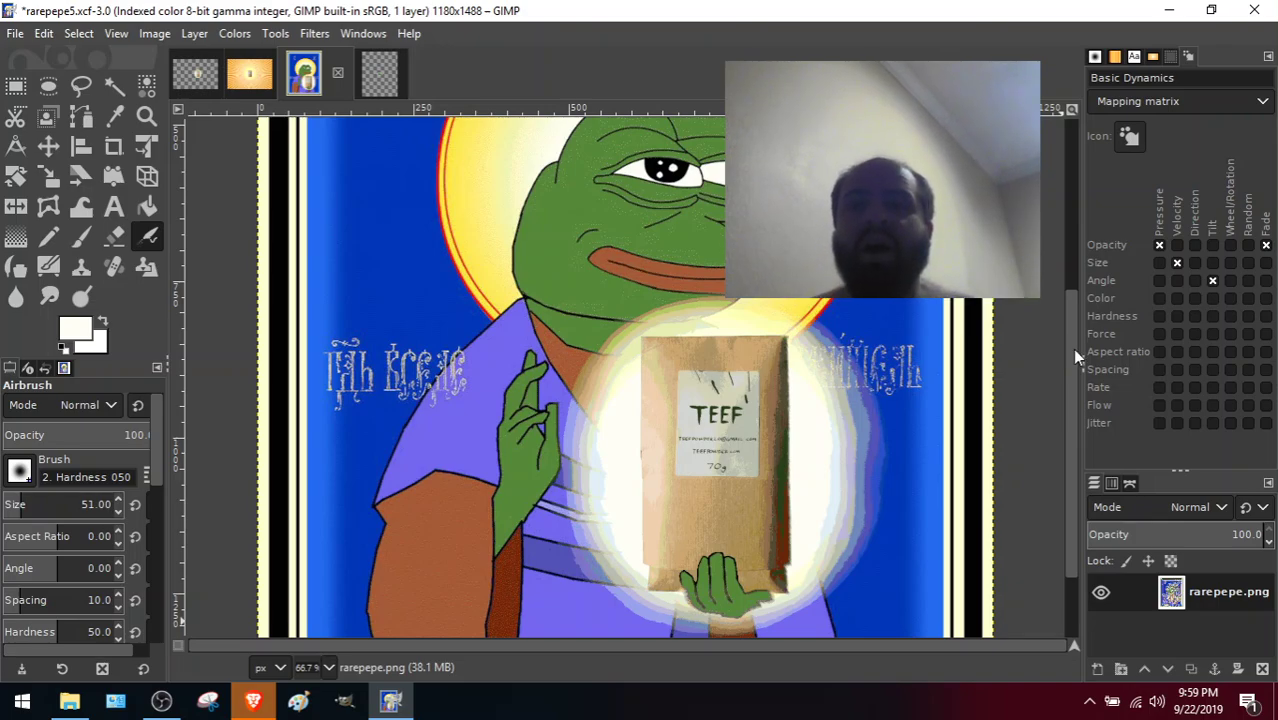
mouse_move(1072, 348)
mouse_down()
mouse_move(1071, 262)
mouse_move(1090, 362)
mouse_up()
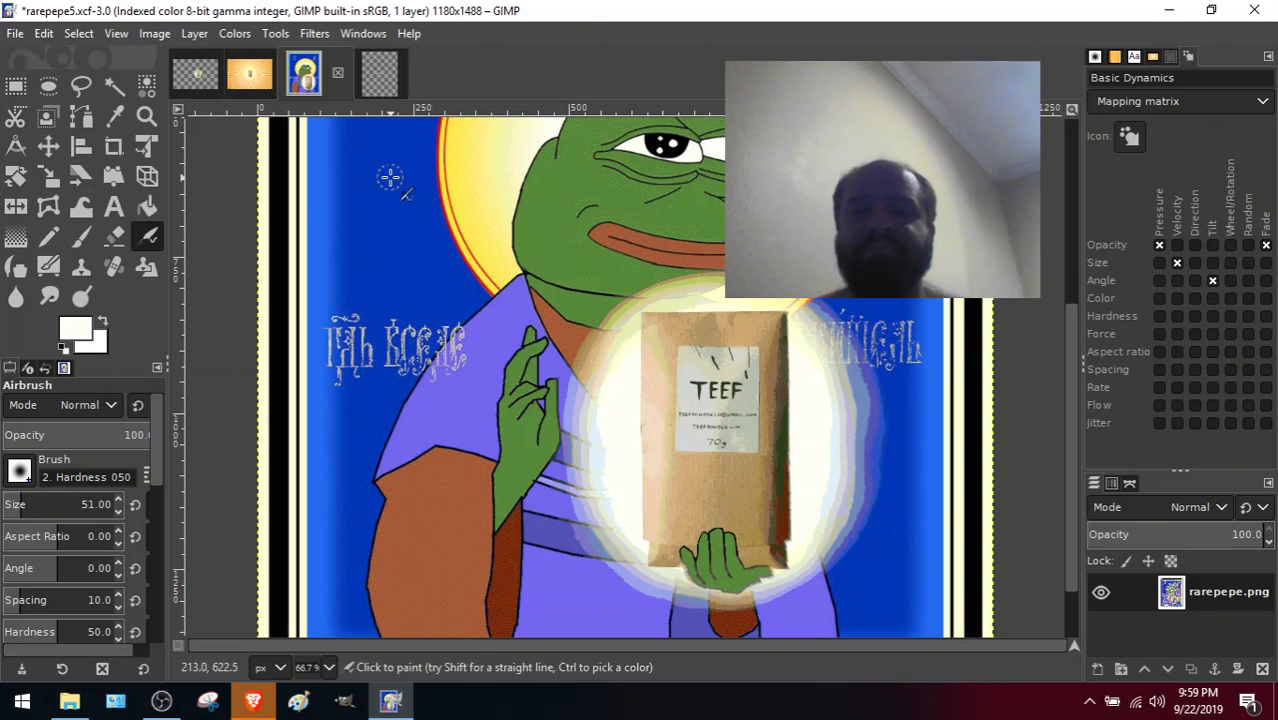
Save the rarepepe5.xcf project and export the image as rarepepe5.png into the memes folder with compression level 9.
click(16, 34)
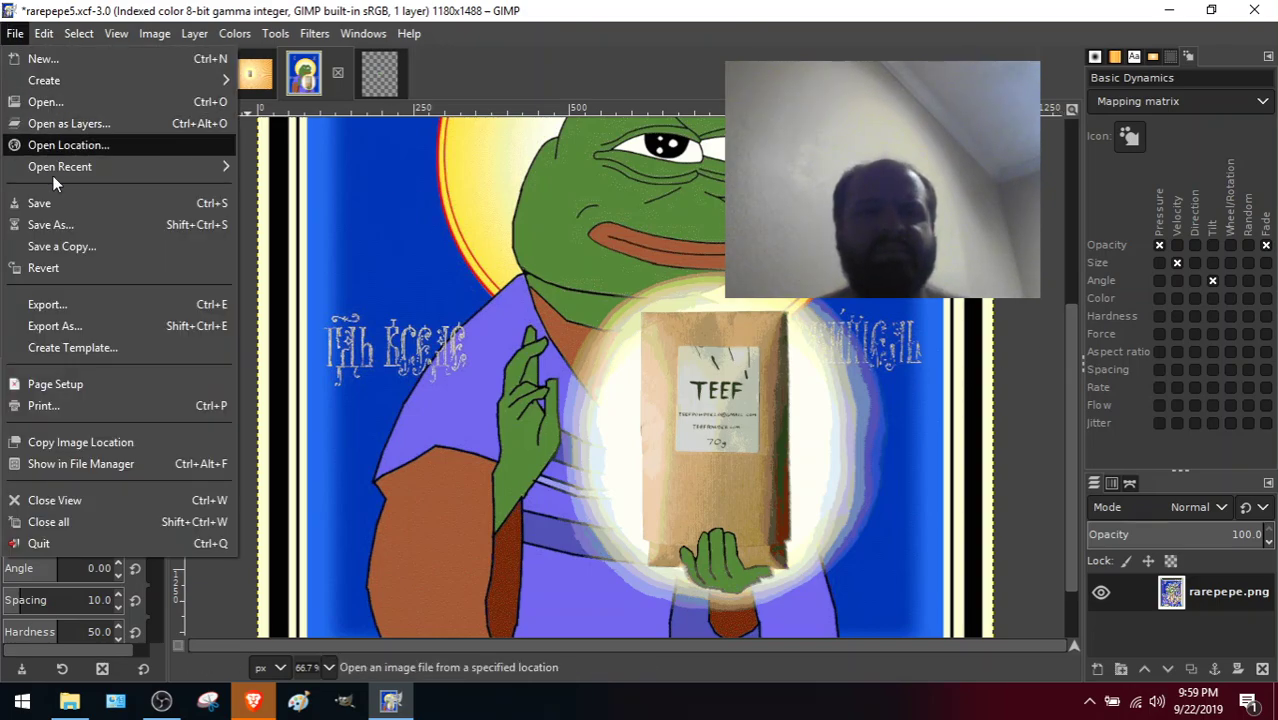
click(40, 203)
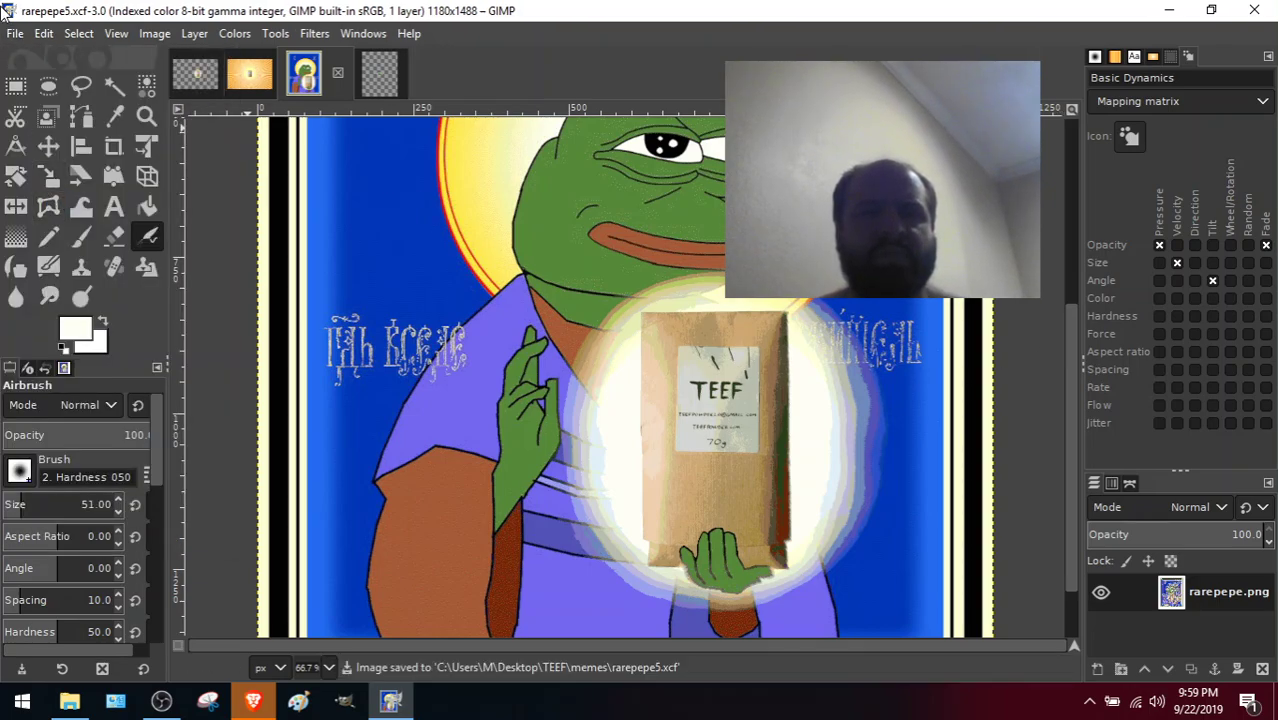
click(14, 35)
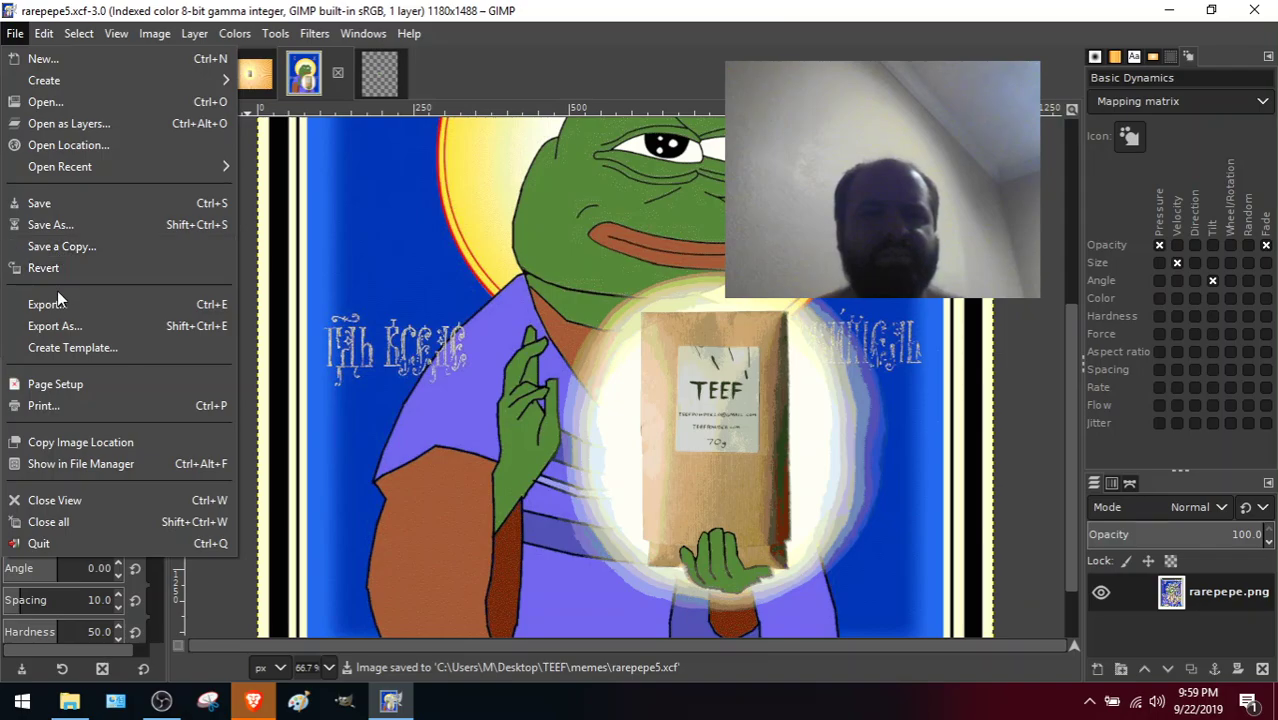
click(63, 326)
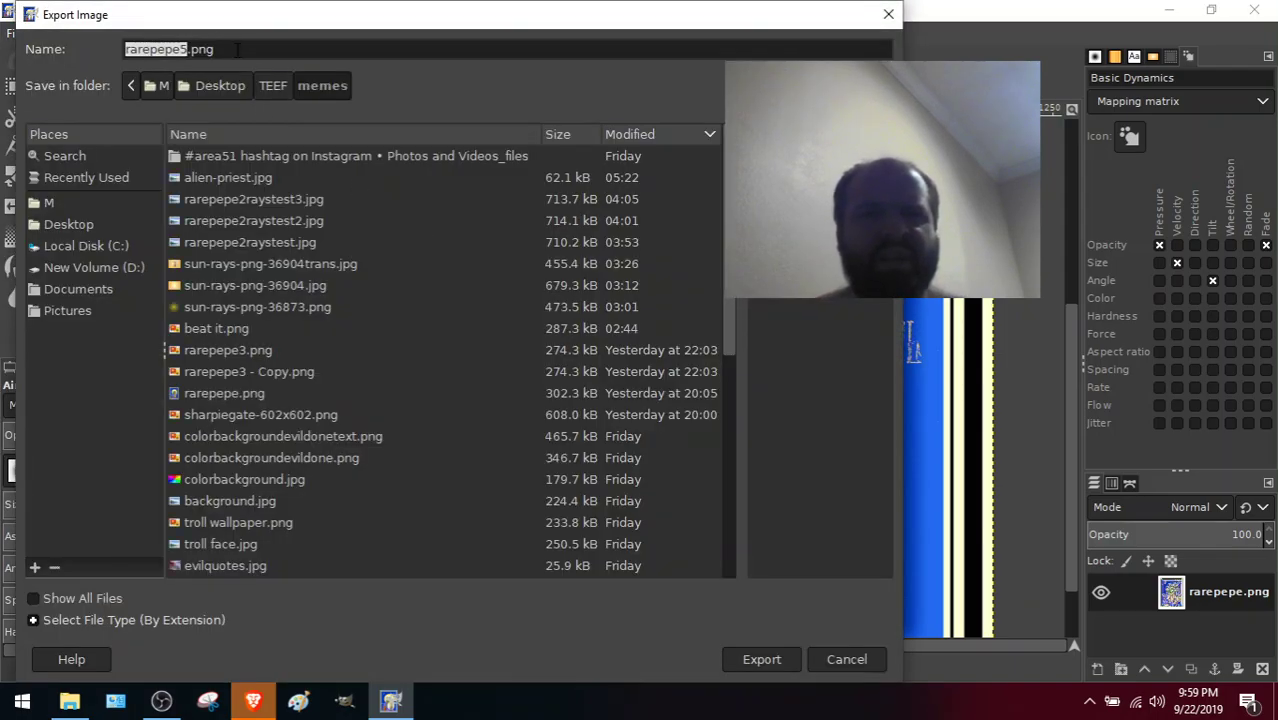
click(757, 660)
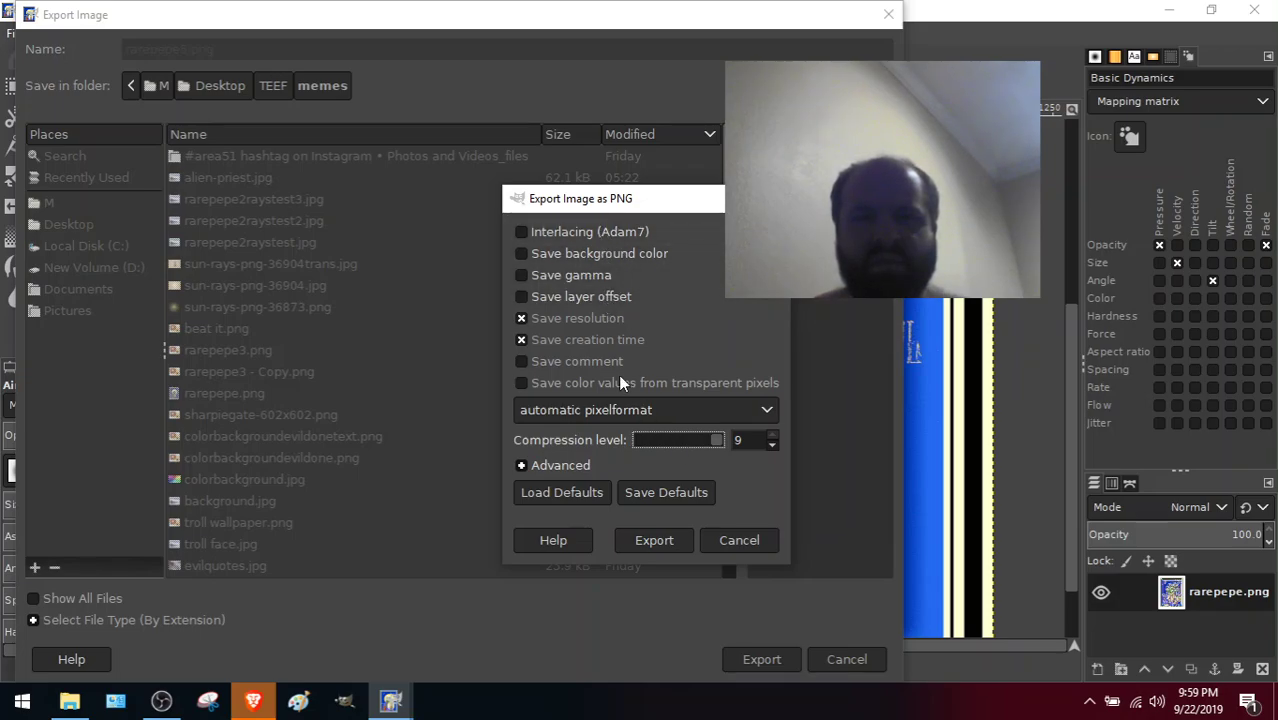
click(521, 465)
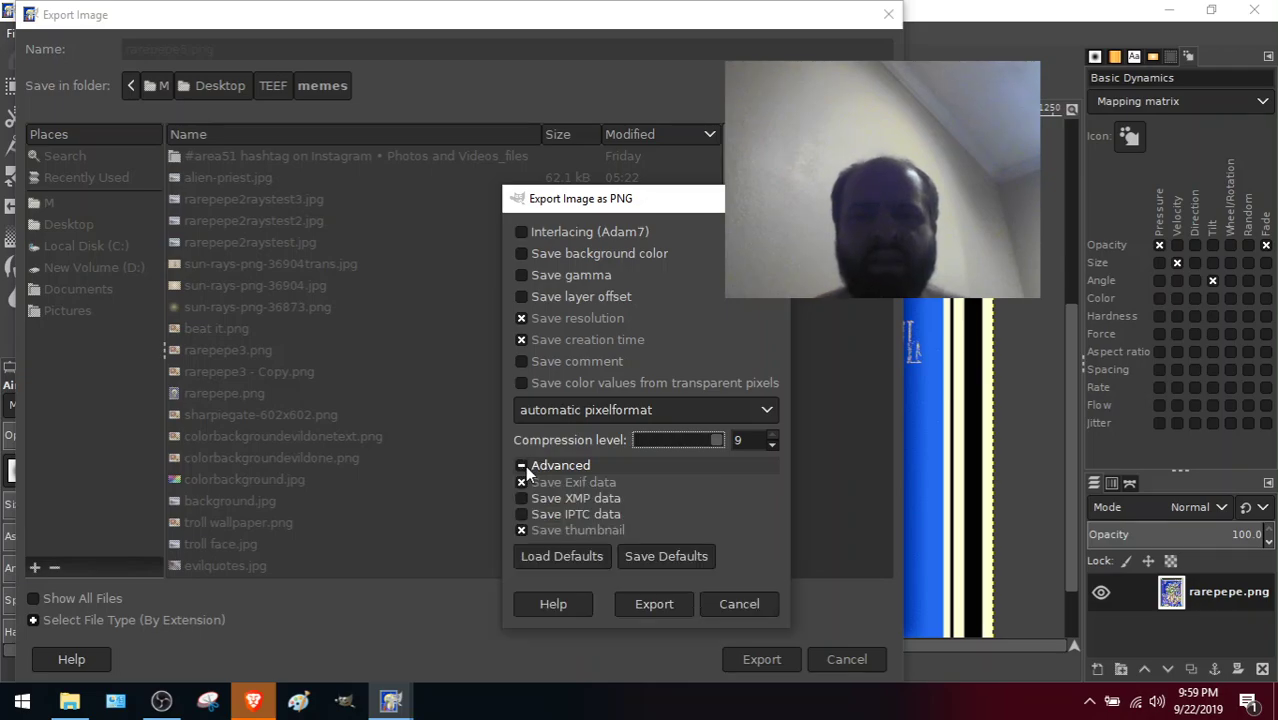
click(652, 604)
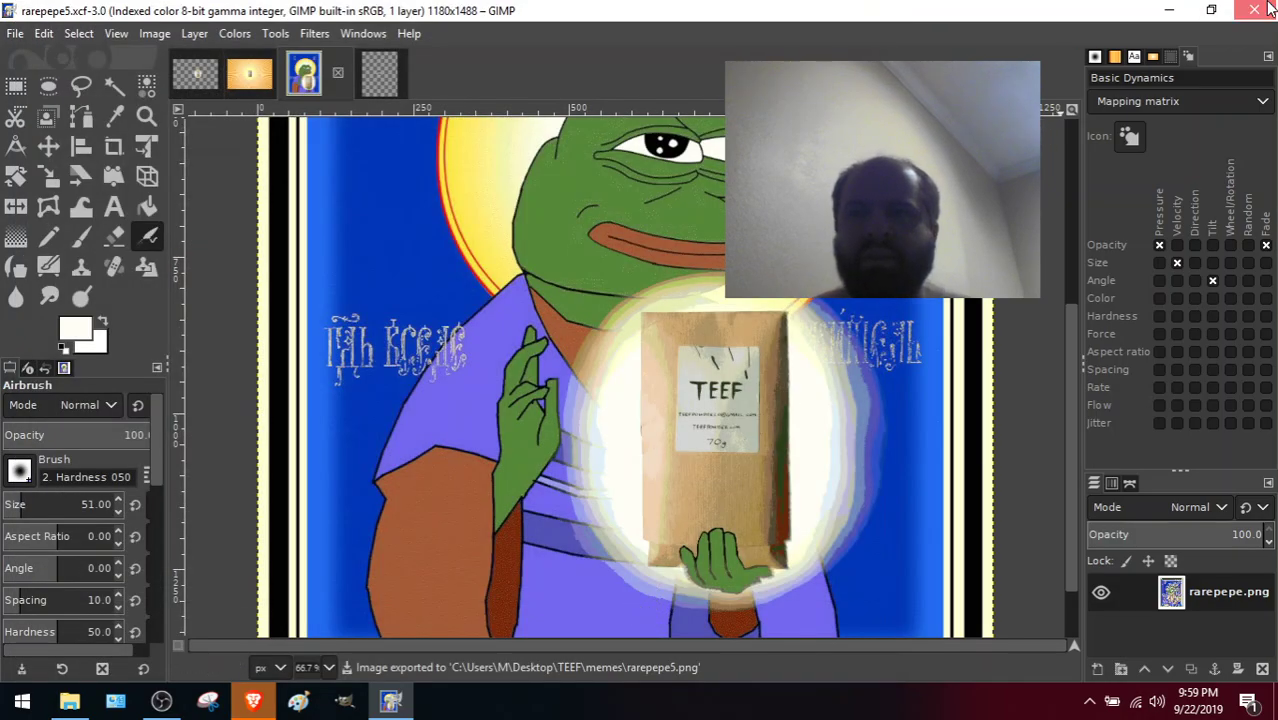
Cancel quitting the program and close the untitled sun-rays image, discarding its changes.
click(1256, 10)
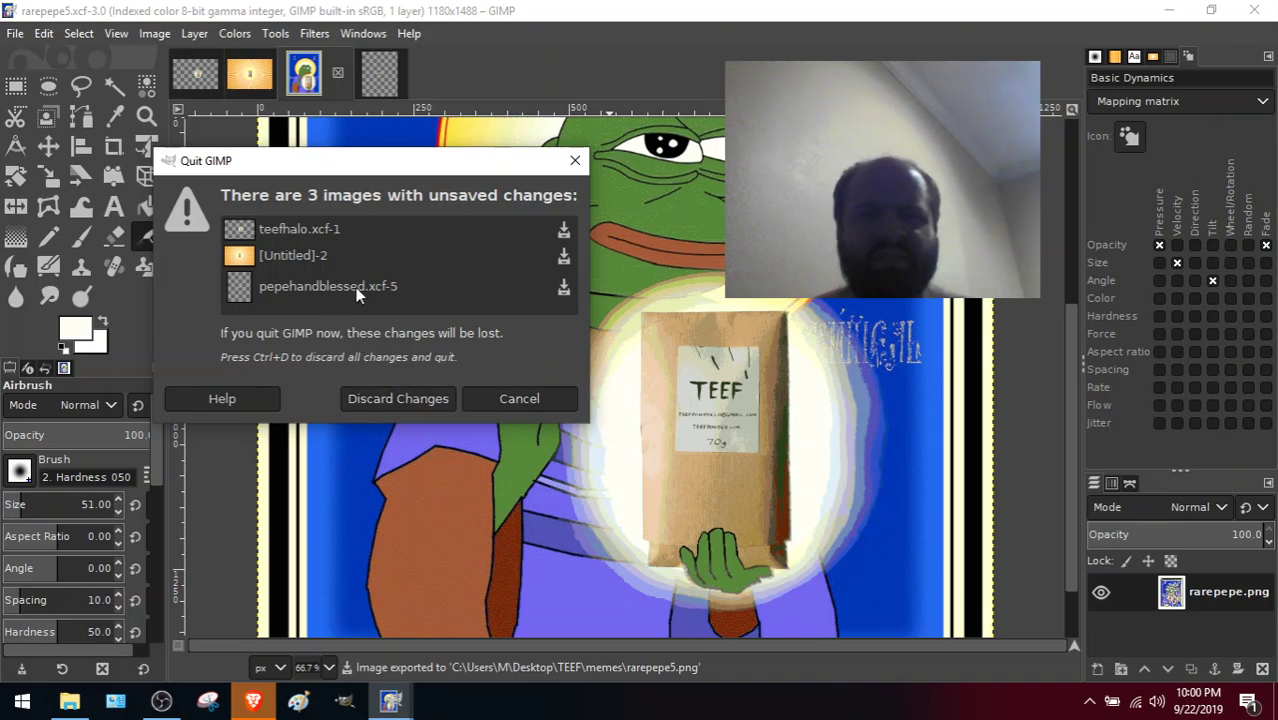
click(512, 398)
click(257, 86)
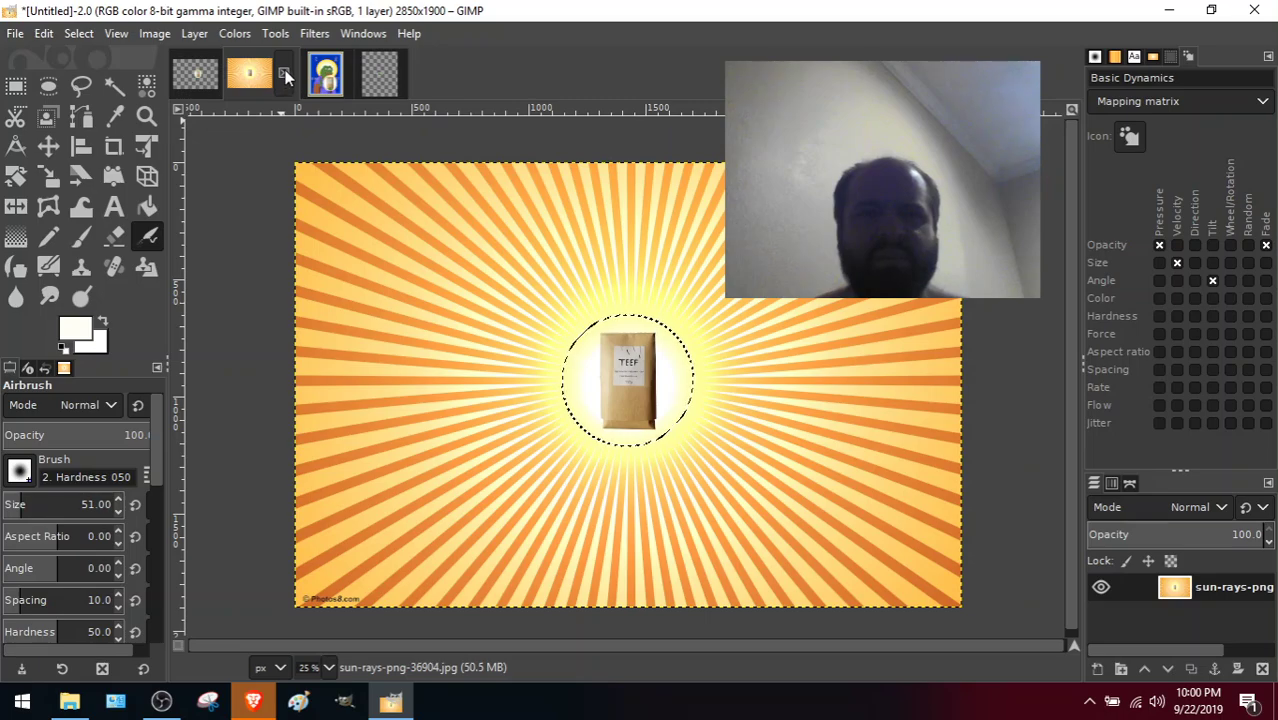
click(284, 77)
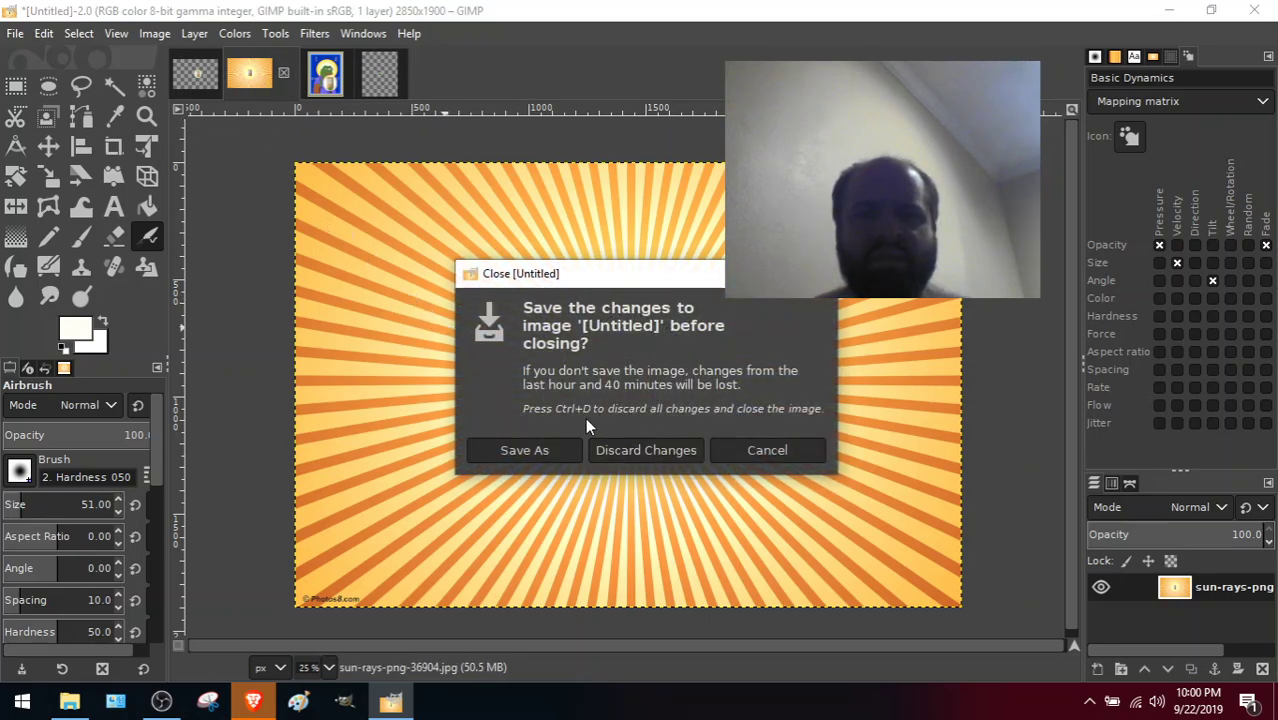
click(622, 449)
Save the TEEF bag halo image teefhalo.xcf and close it.
click(200, 78)
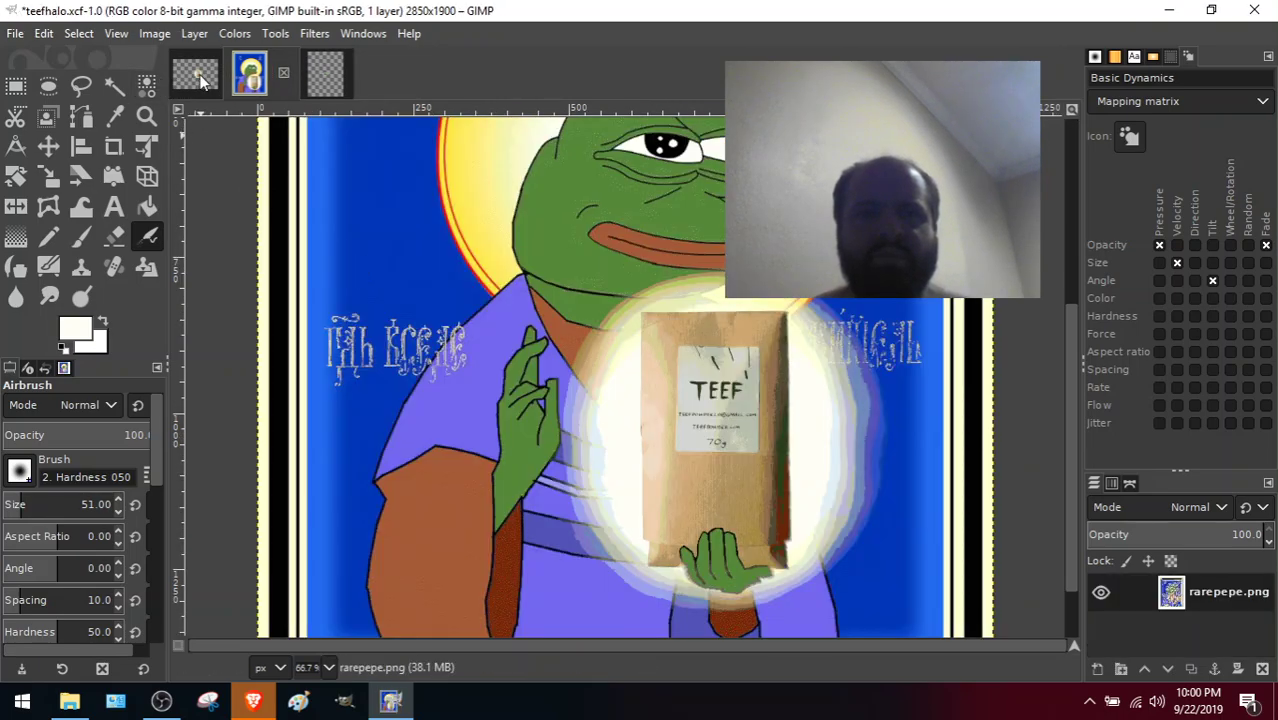
click(14, 35)
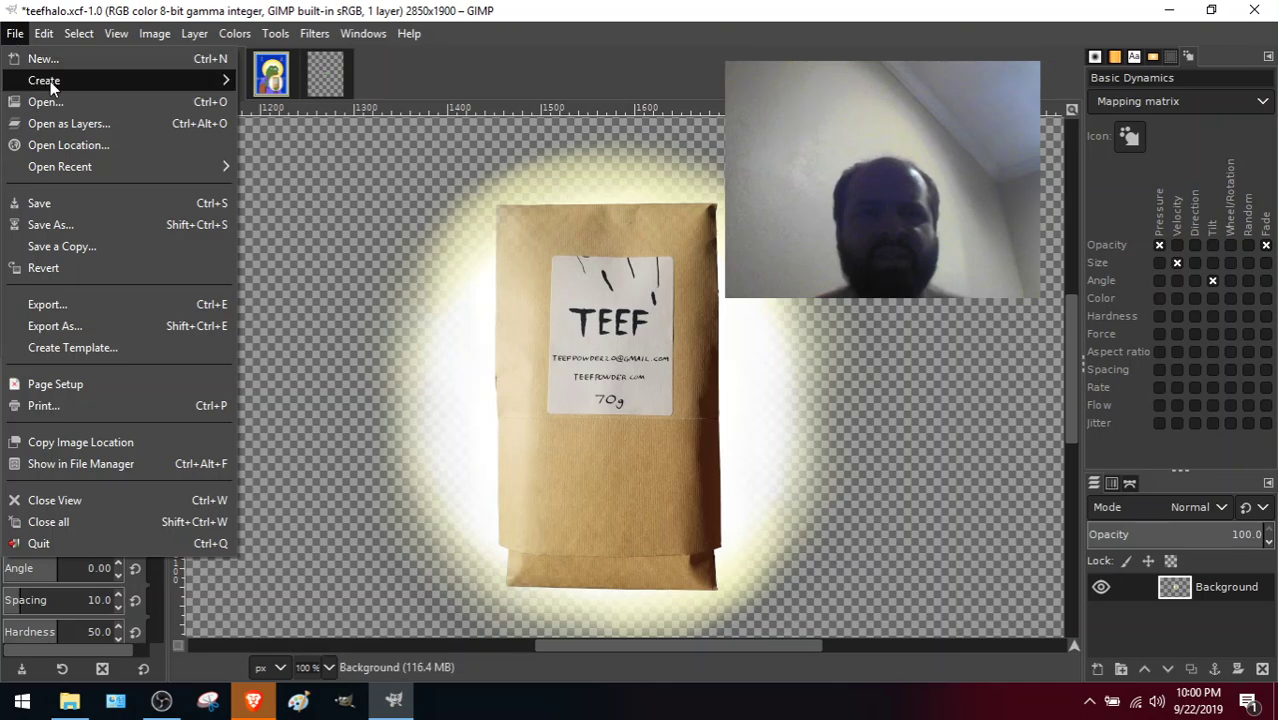
click(88, 204)
click(229, 77)
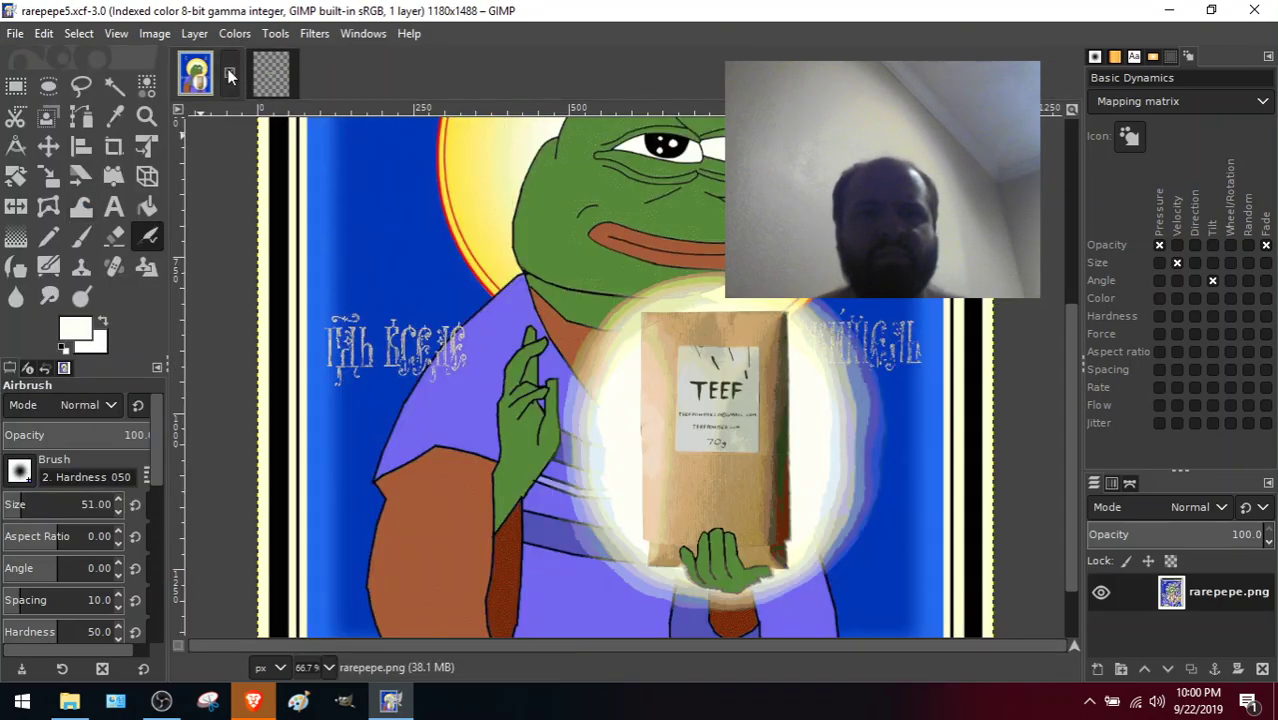
Close the pepehandblessed.xcf image, discarding its changes, and quit GIMP.
click(250, 76)
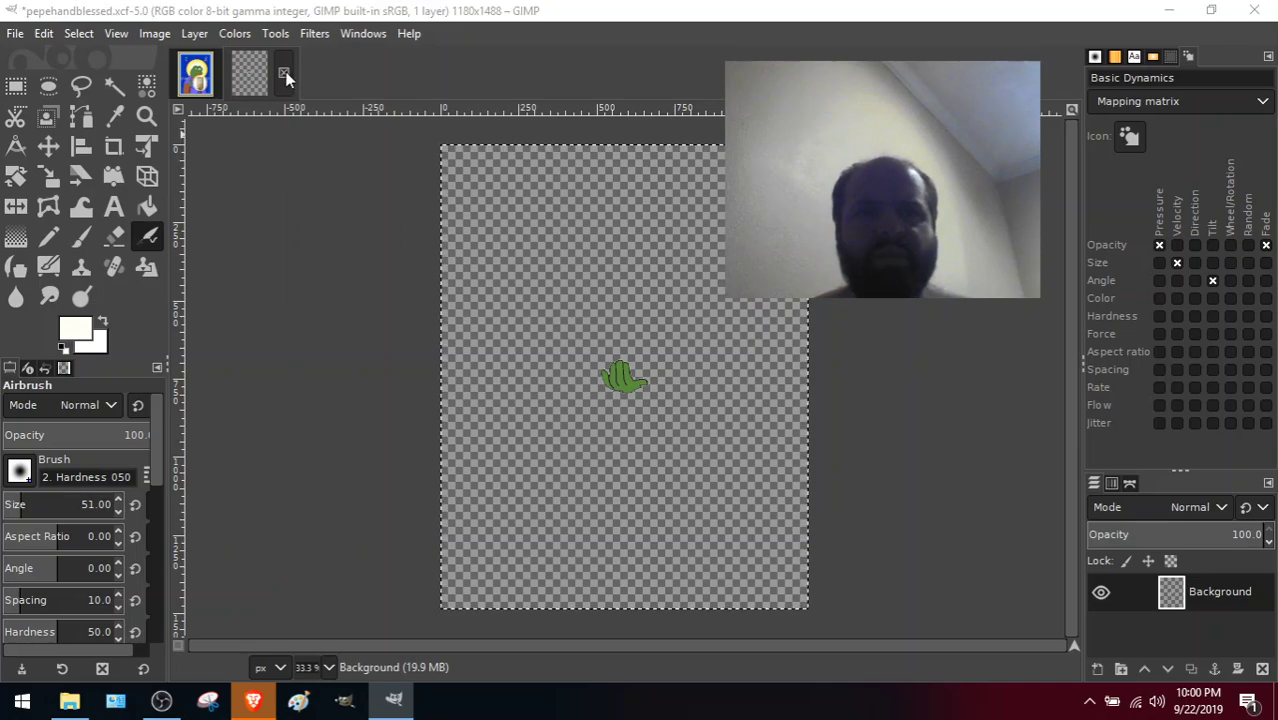
click(284, 74)
click(652, 441)
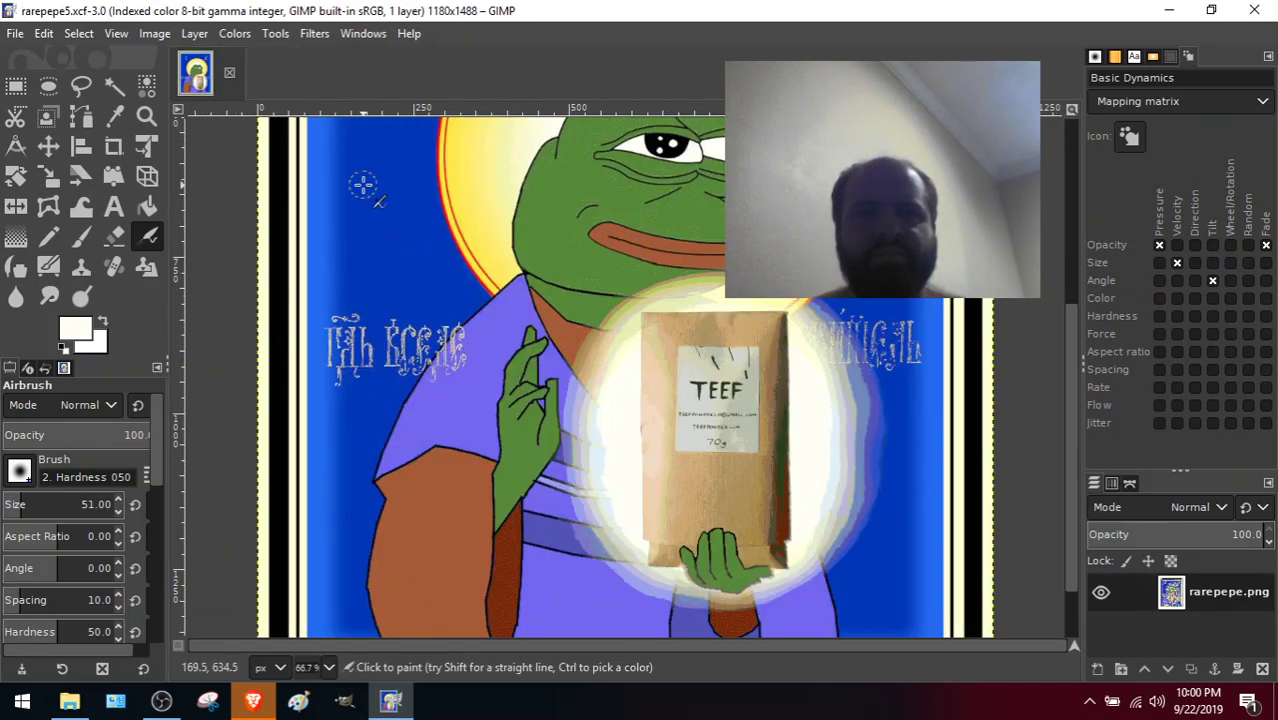
click(1256, 10)
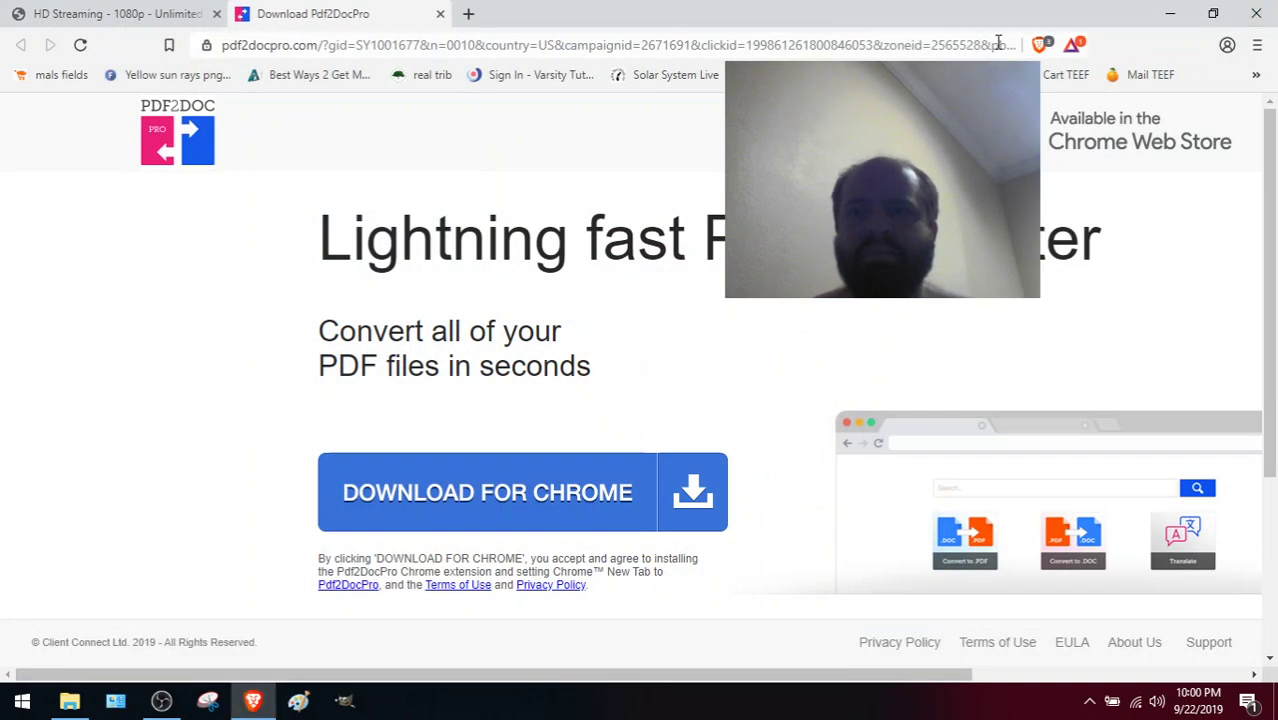
Close the browser window and open the exported rarepepe5 image from the memes folder in Paint to inspect the hand, bag, glow and face.
click(1262, 10)
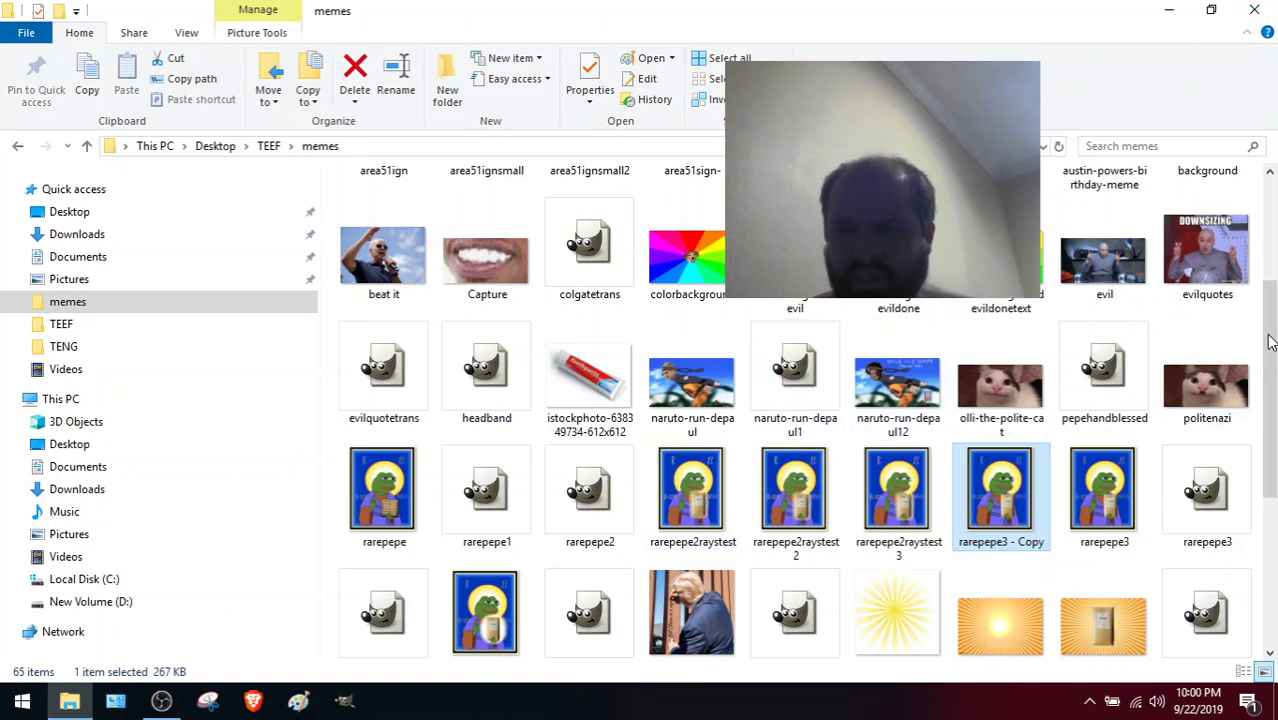
scroll(1270, 340, down, 2)
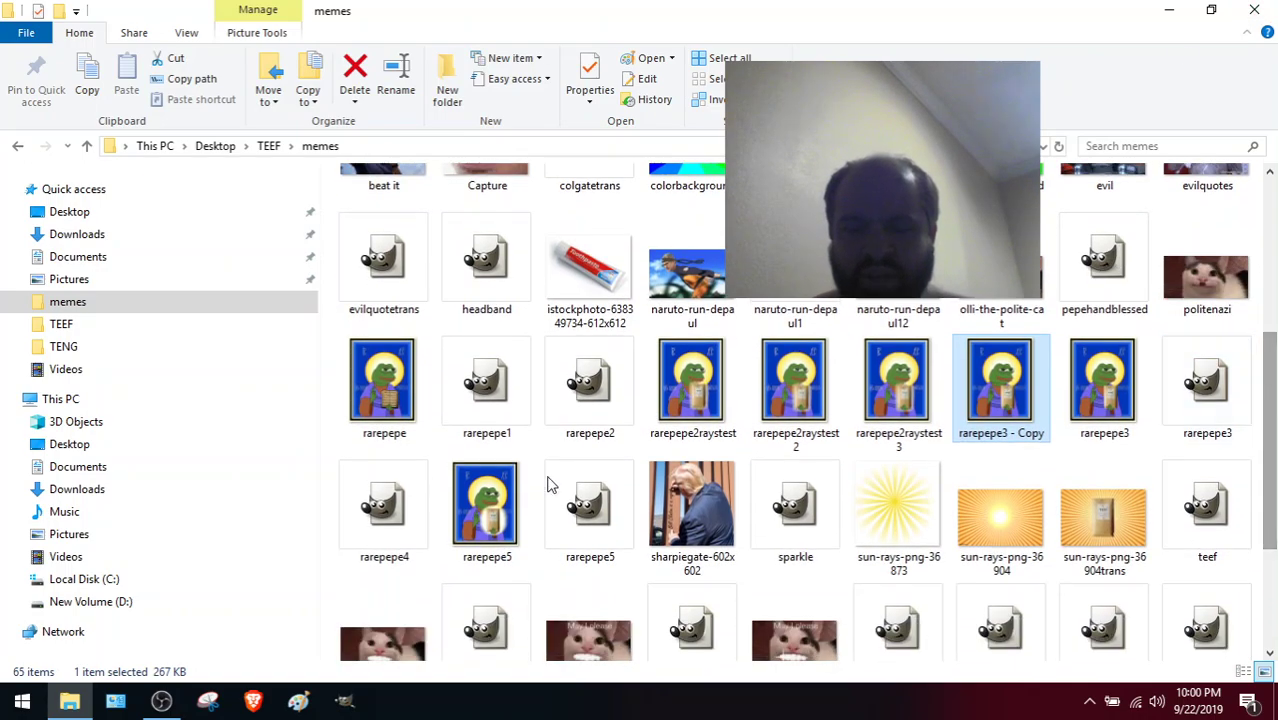
double_click(500, 511)
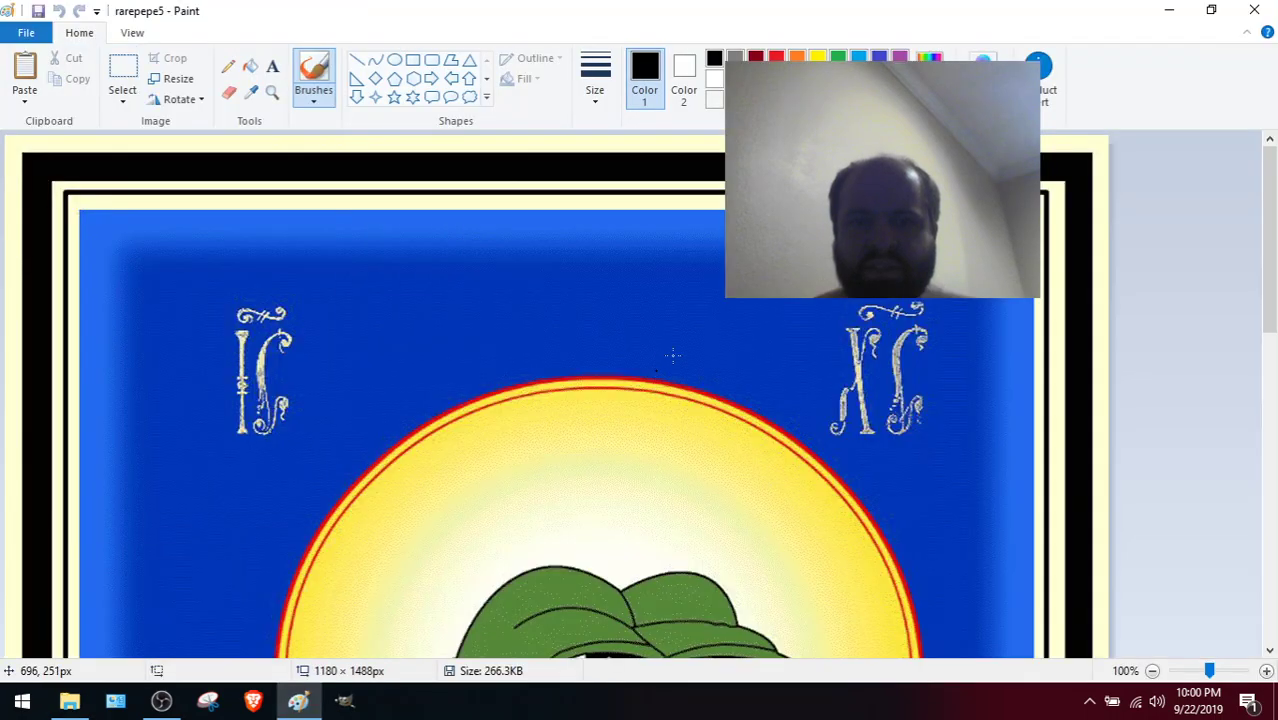
drag(1268, 198, 1275, 478)
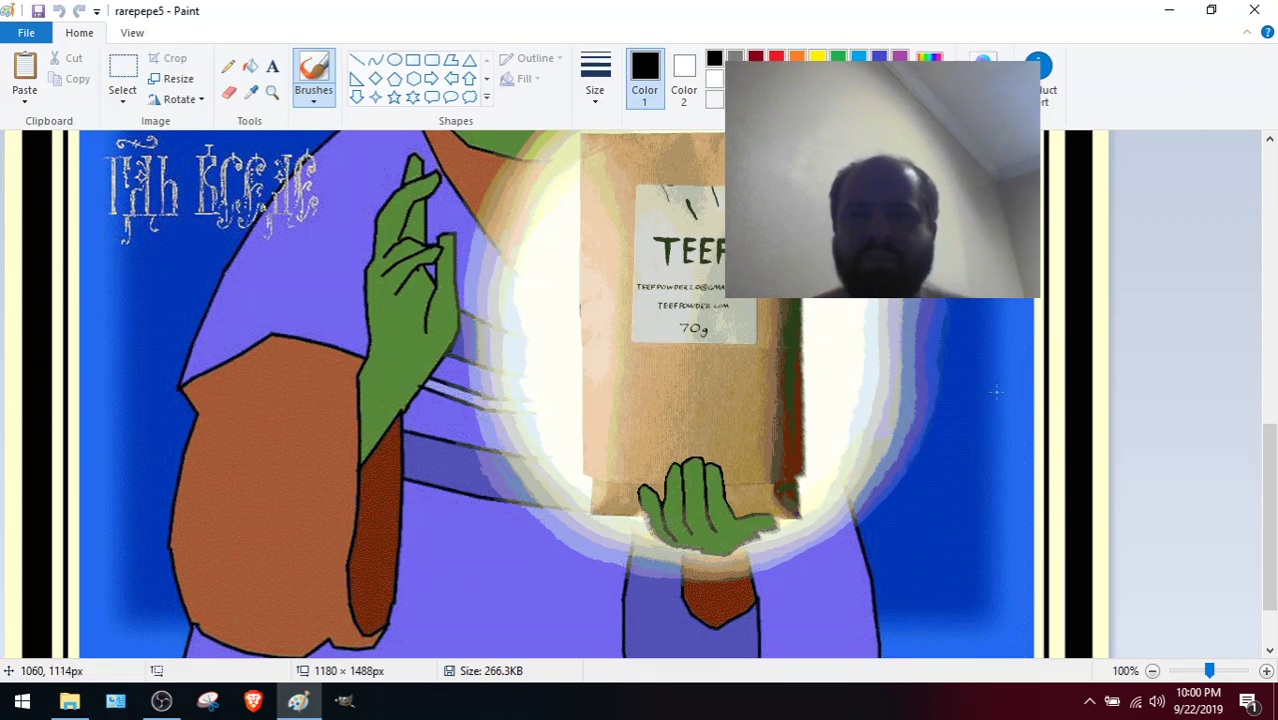
drag(1273, 528, 1275, 501)
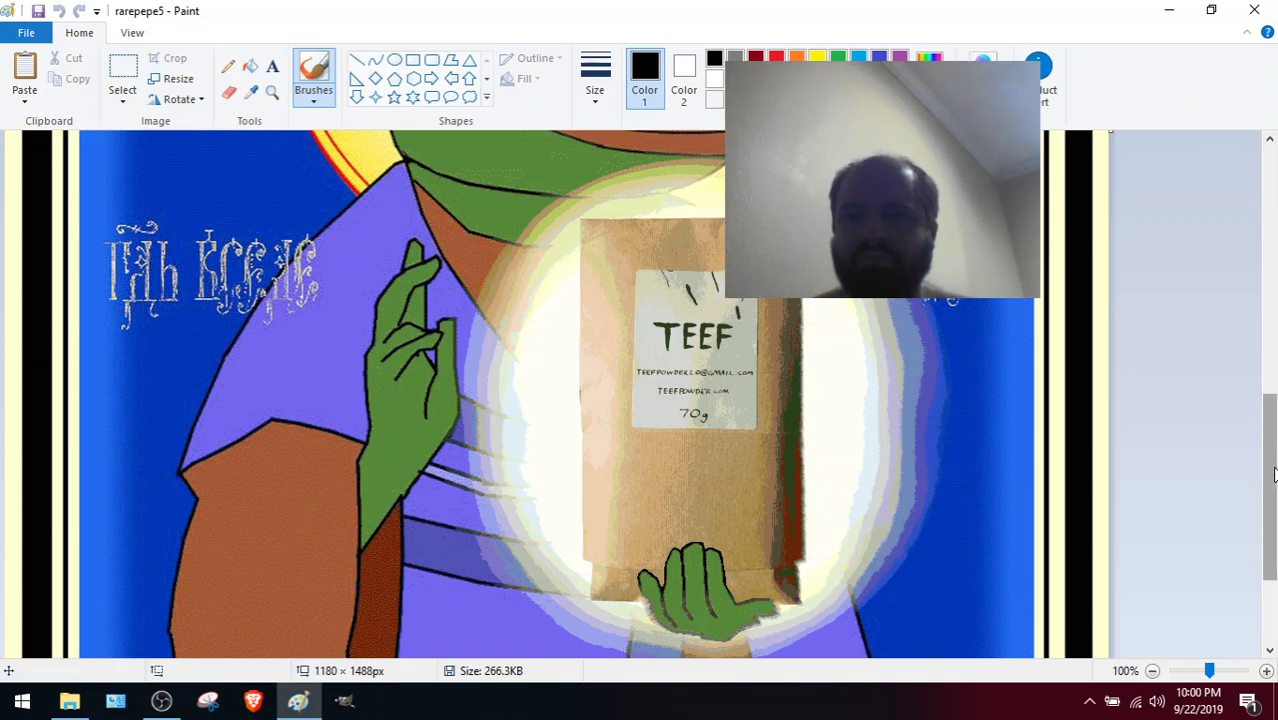
drag(1273, 415, 1273, 300)
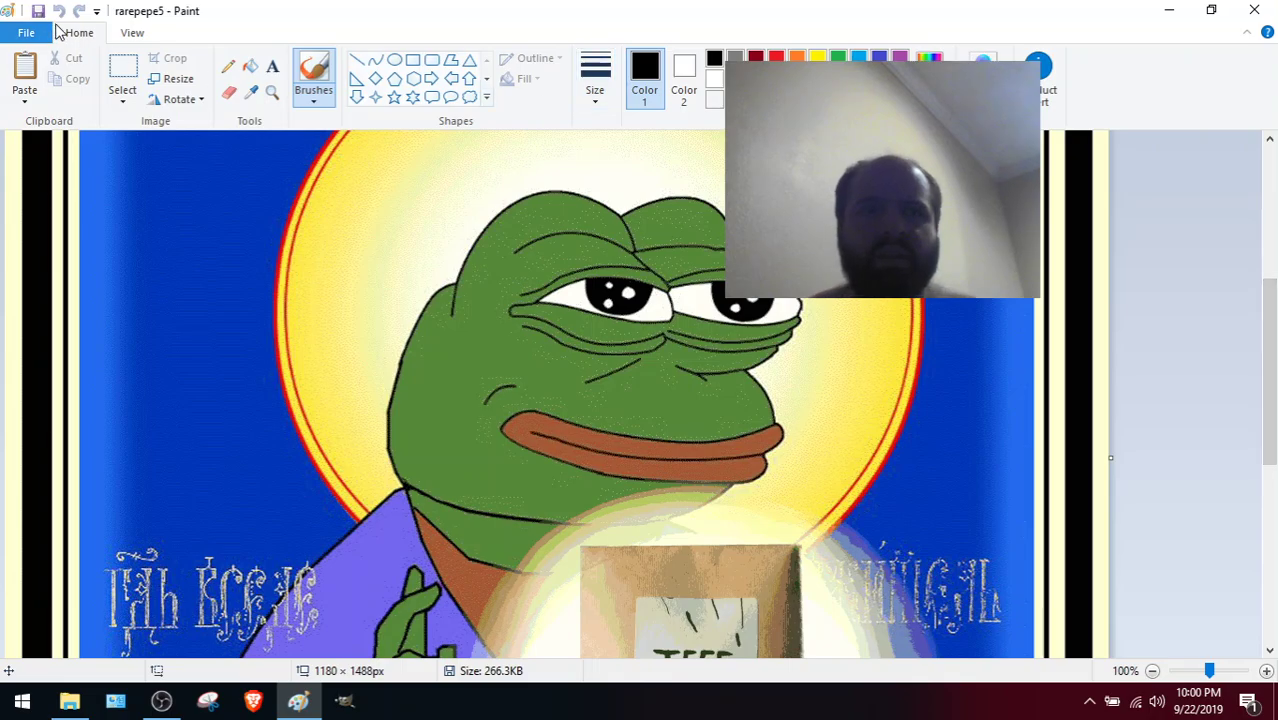
View the whole rarepepe5 image at 25% zoom to check the overall composition, and close it.
click(132, 32)
click(64, 85)
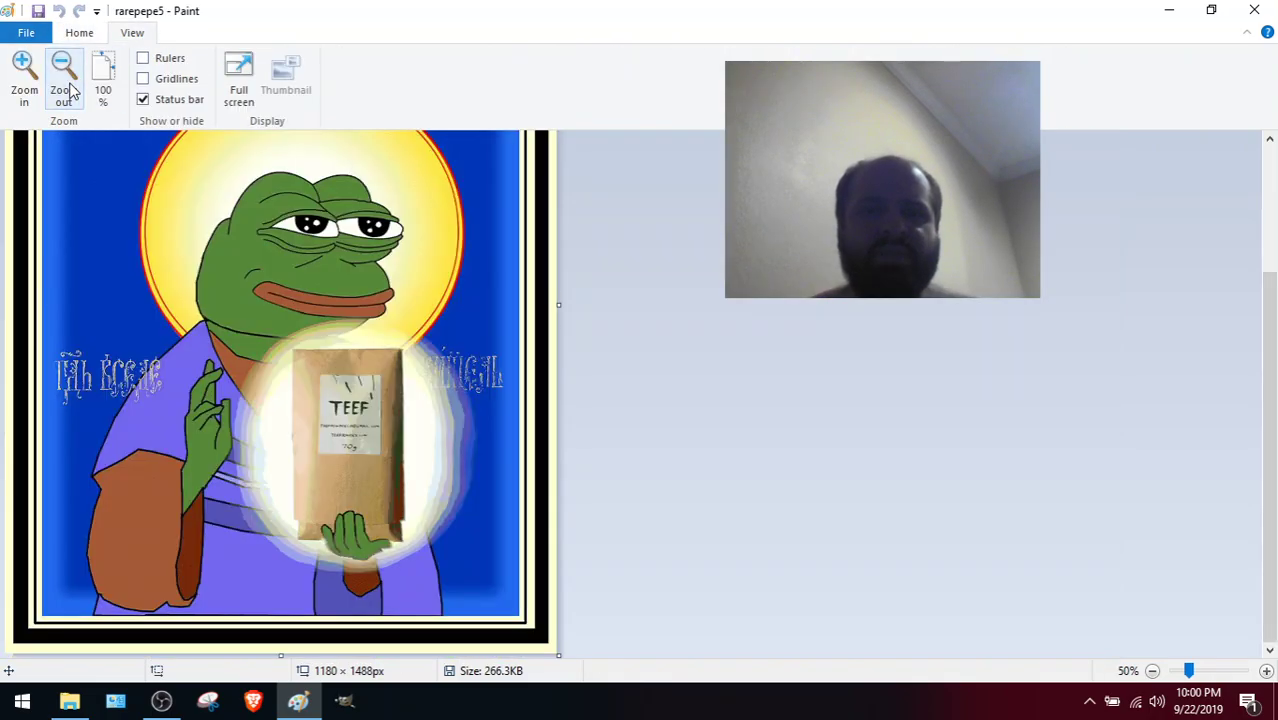
click(64, 85)
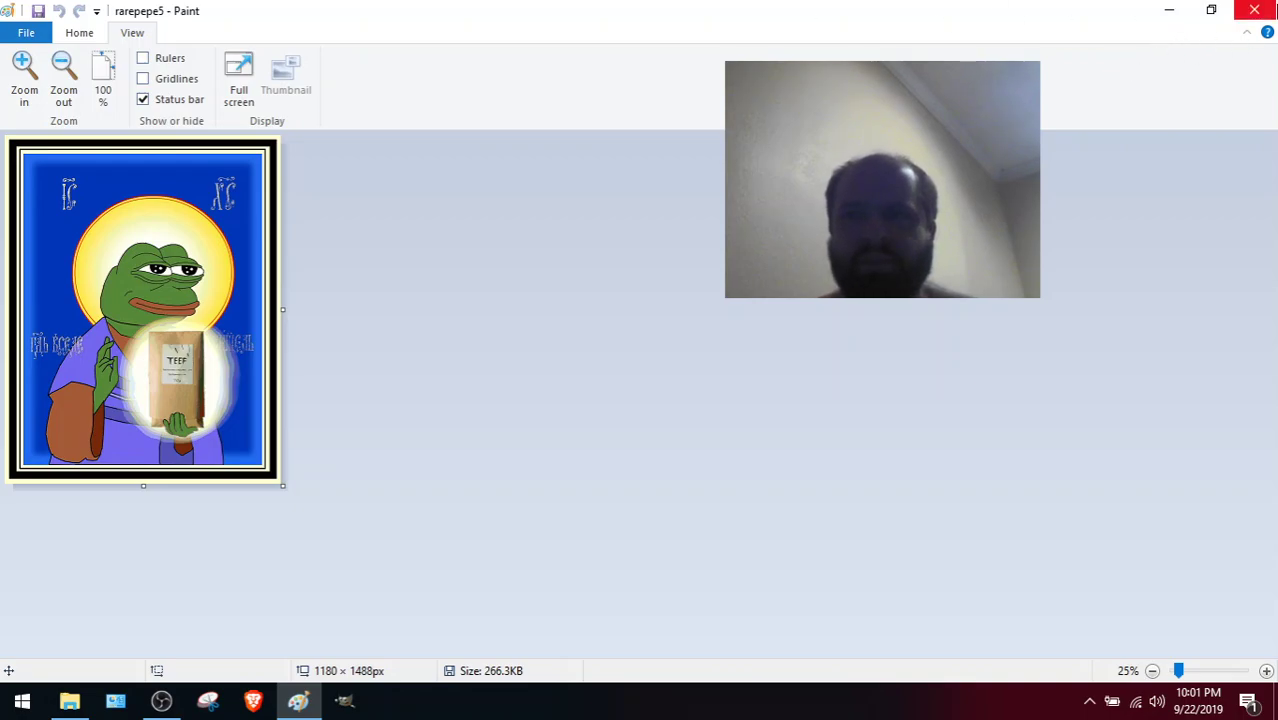
click(1254, 12)
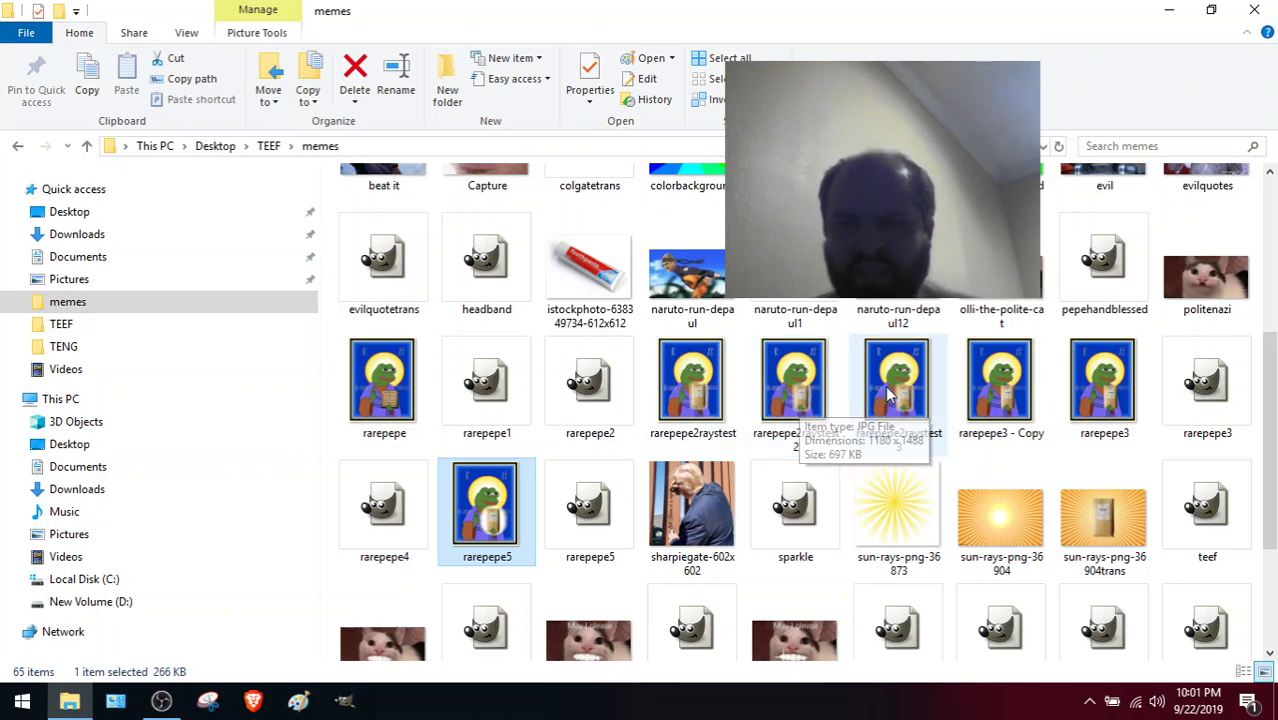
Open rarepepe2raystest3 from the memes folder in Paint, examine its rays around the bag and the whole image at 25%, and close it.
double_click(800, 405)
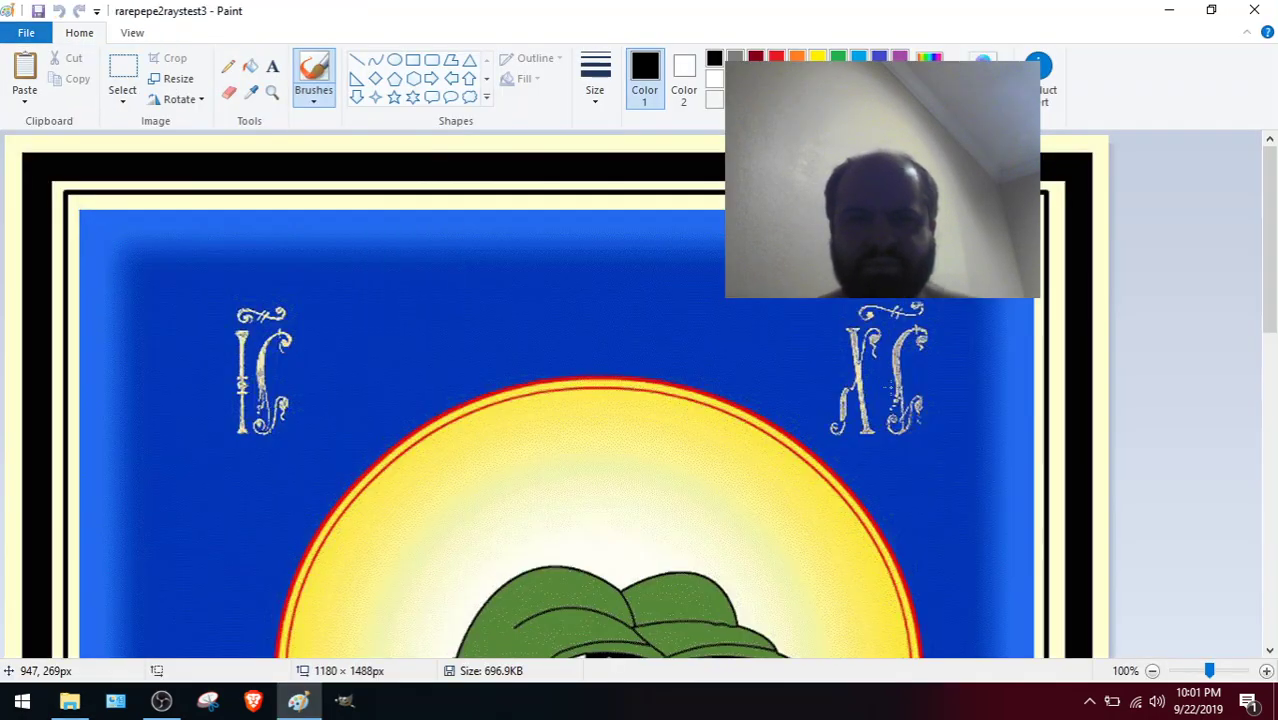
mouse_move(1270, 280)
mouse_down()
mouse_move(1270, 548)
mouse_move(1264, 462)
mouse_move(1249, 441)
mouse_move(543, 140)
mouse_up()
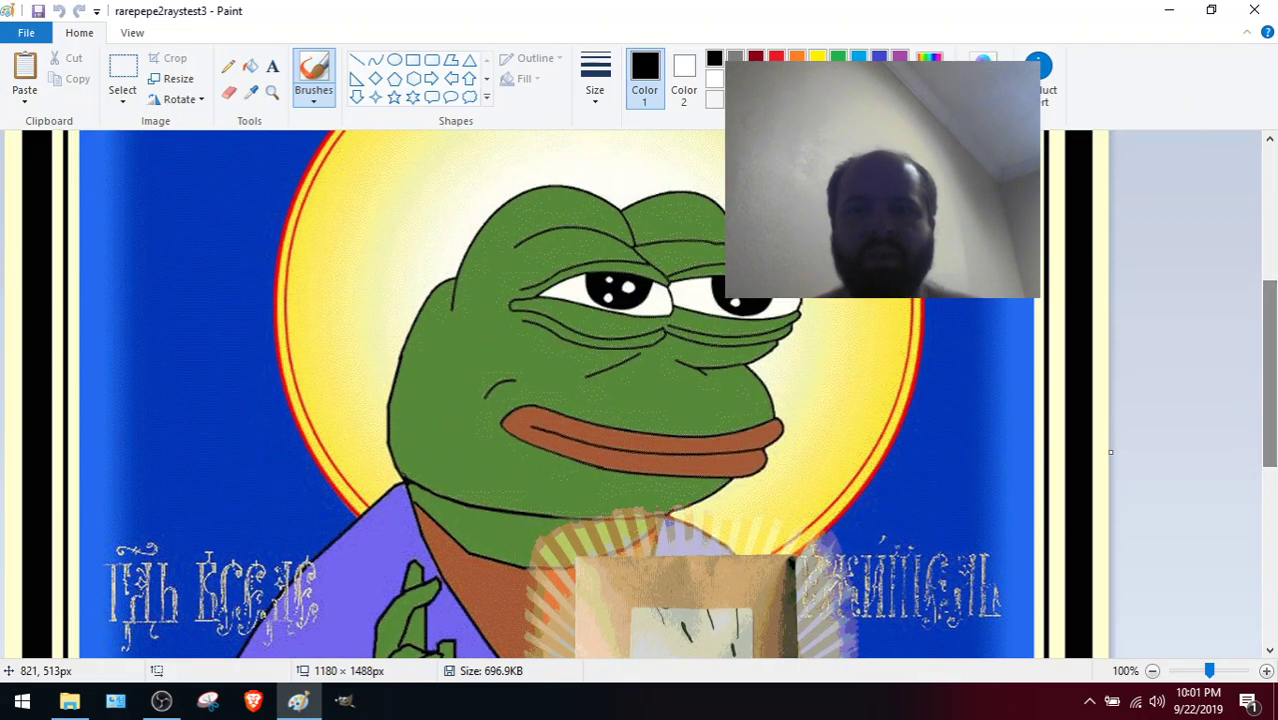
click(133, 33)
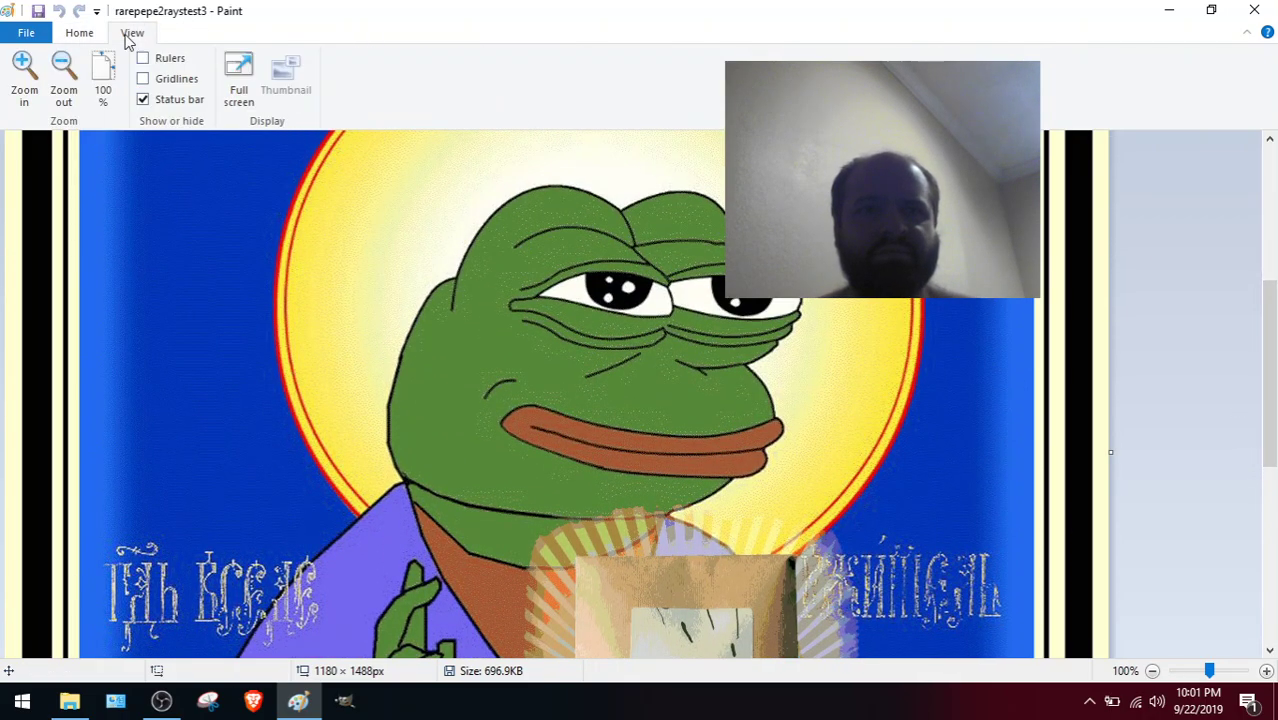
click(63, 68)
click(66, 74)
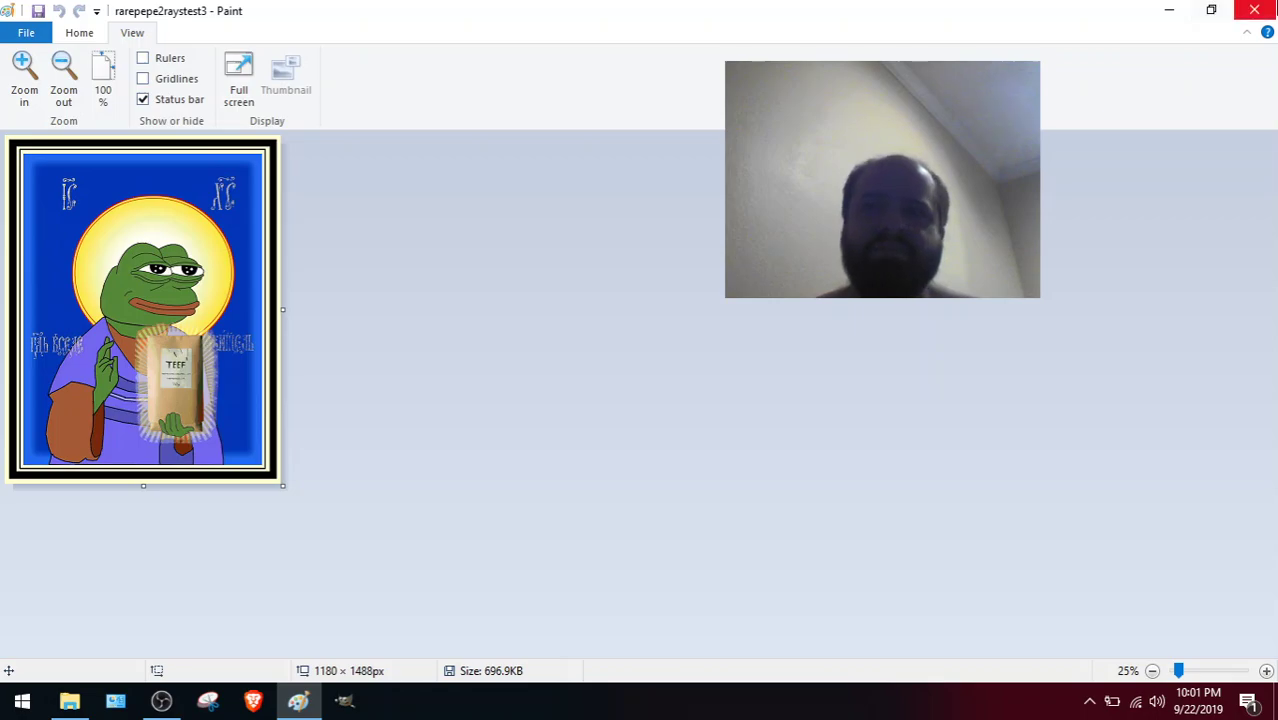
click(1256, 10)
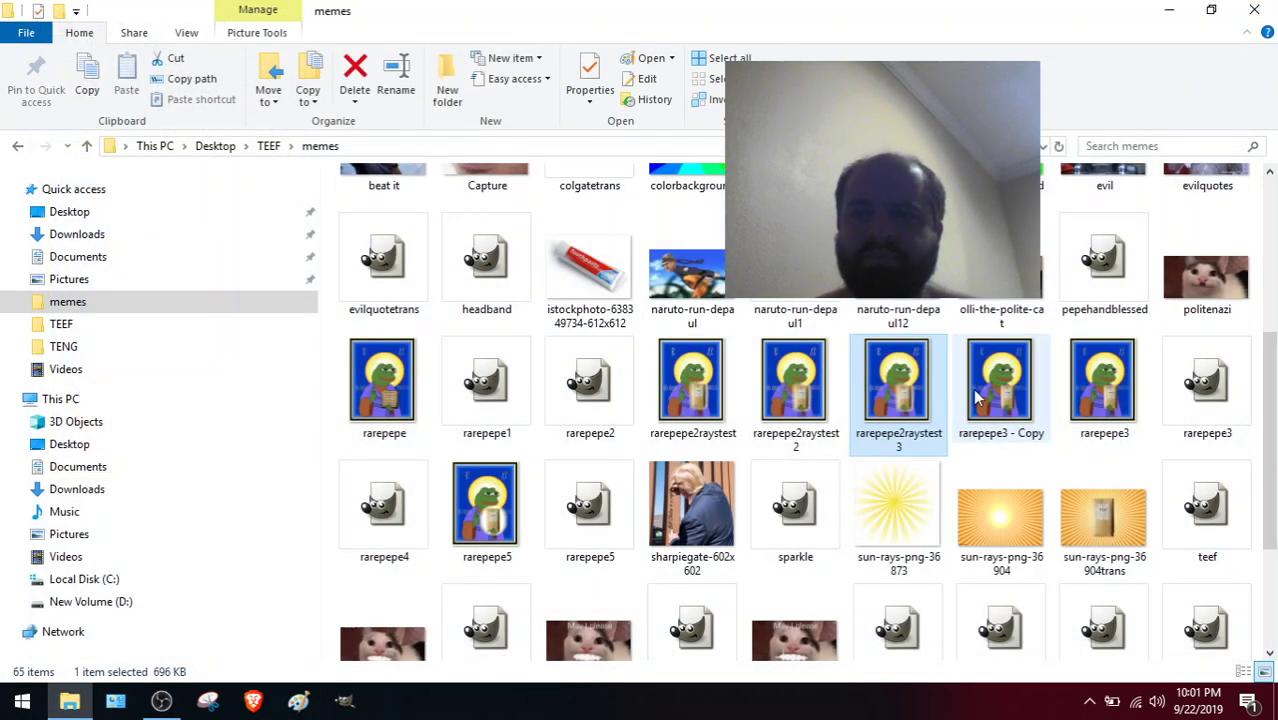